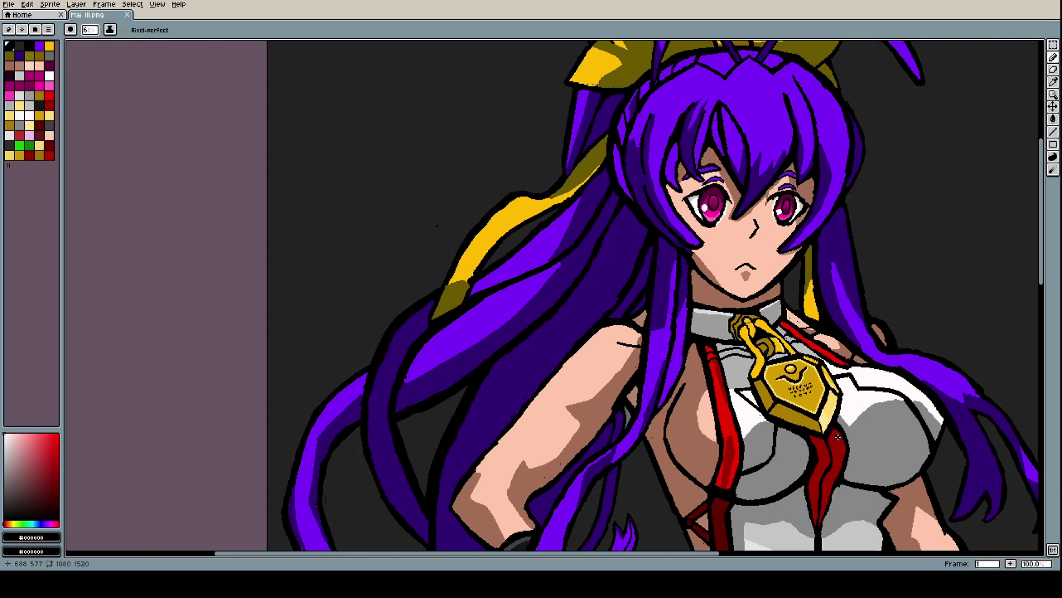
Examine the character artwork from a close-up of the face and hair out to the full figure
scroll(837, 435, up, 1)
scroll(835, 430, down, 2)
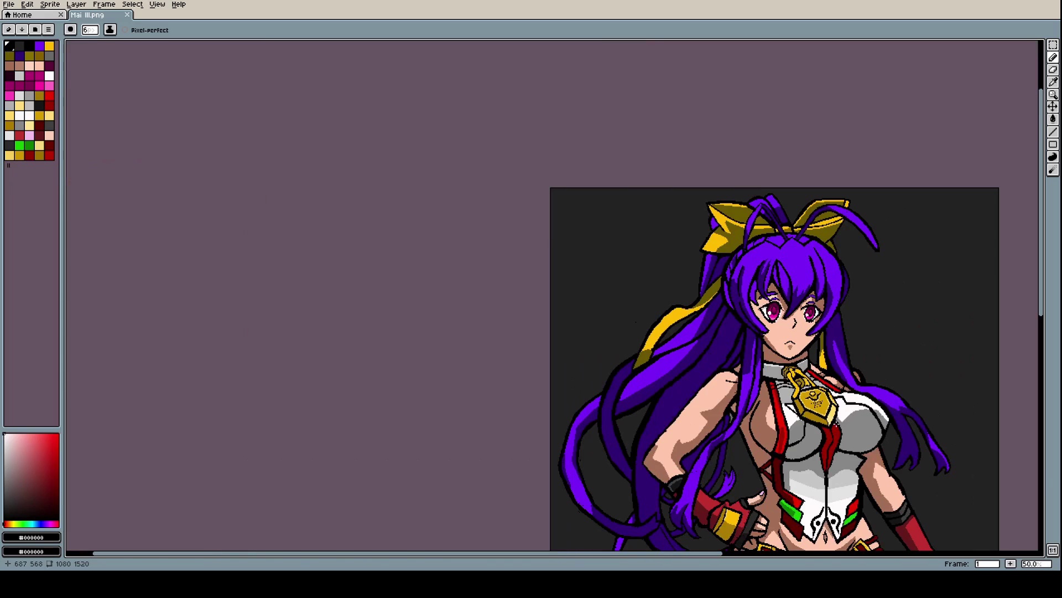
scroll(859, 424, up, 1)
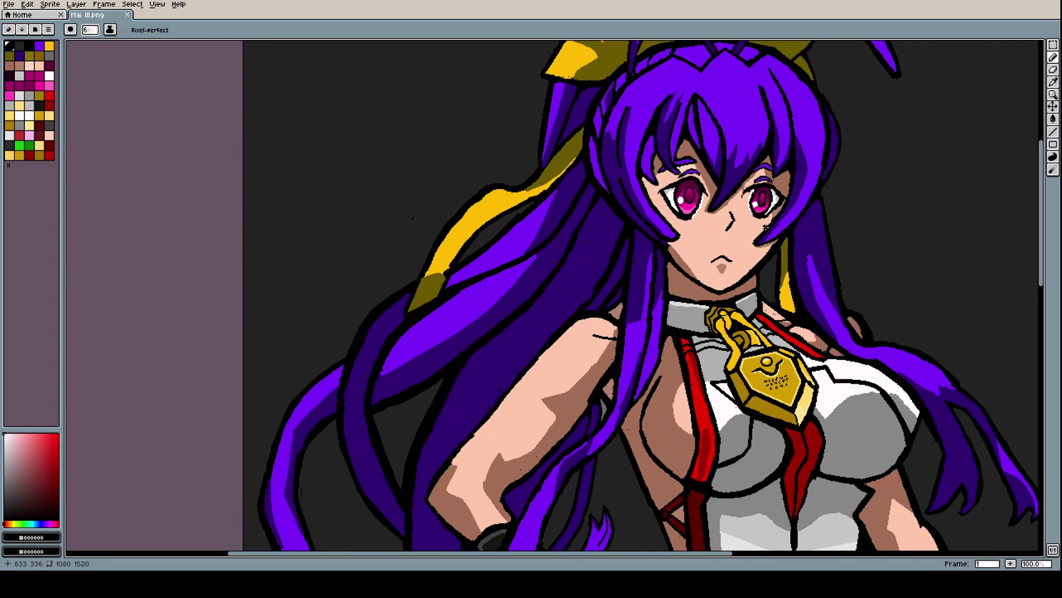
scroll(780, 228, up, 1)
scroll(778, 227, down, 1)
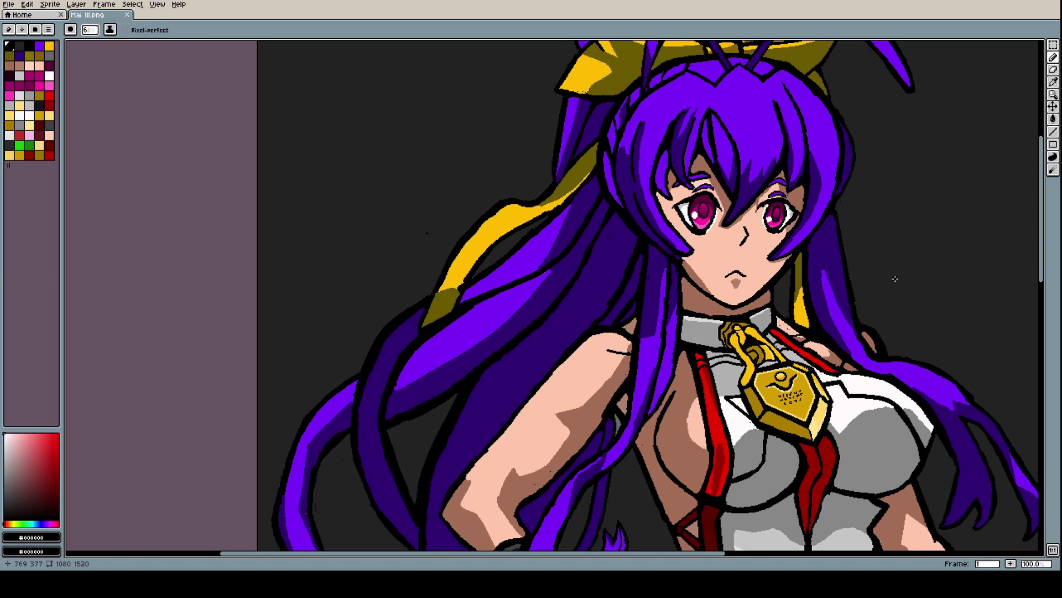
scroll(901, 276, down, 2)
scroll(905, 275, down, 1)
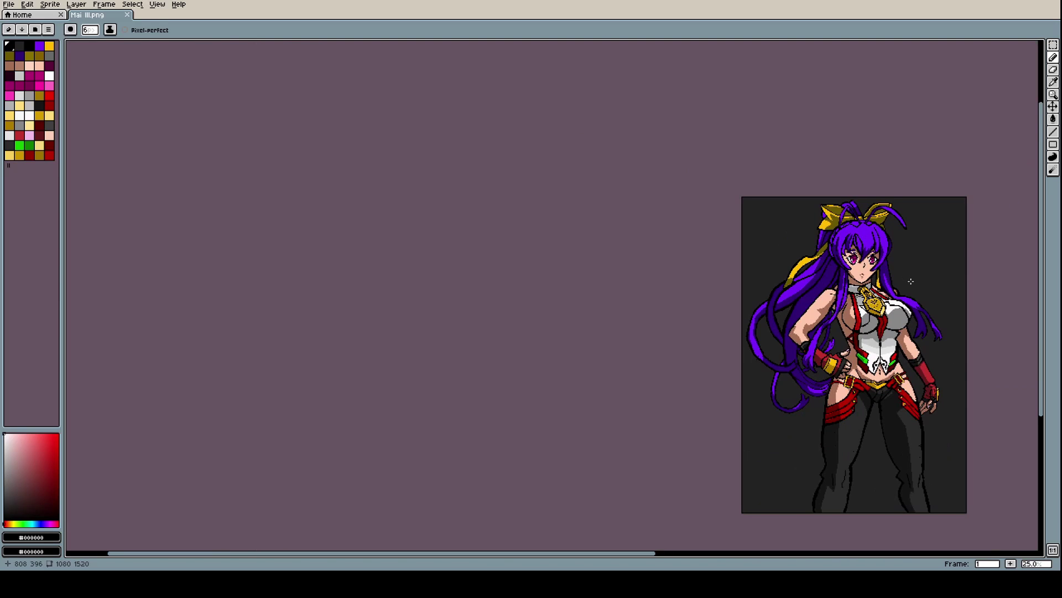
scroll(939, 304, up, 2)
scroll(937, 301, down, 1)
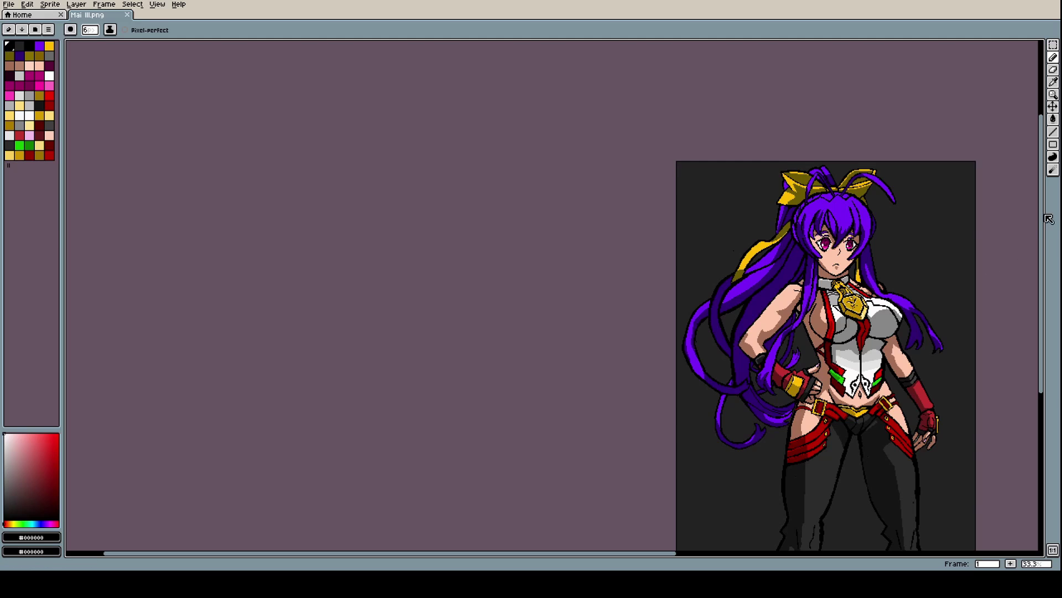
drag(1049, 215, 1049, 255)
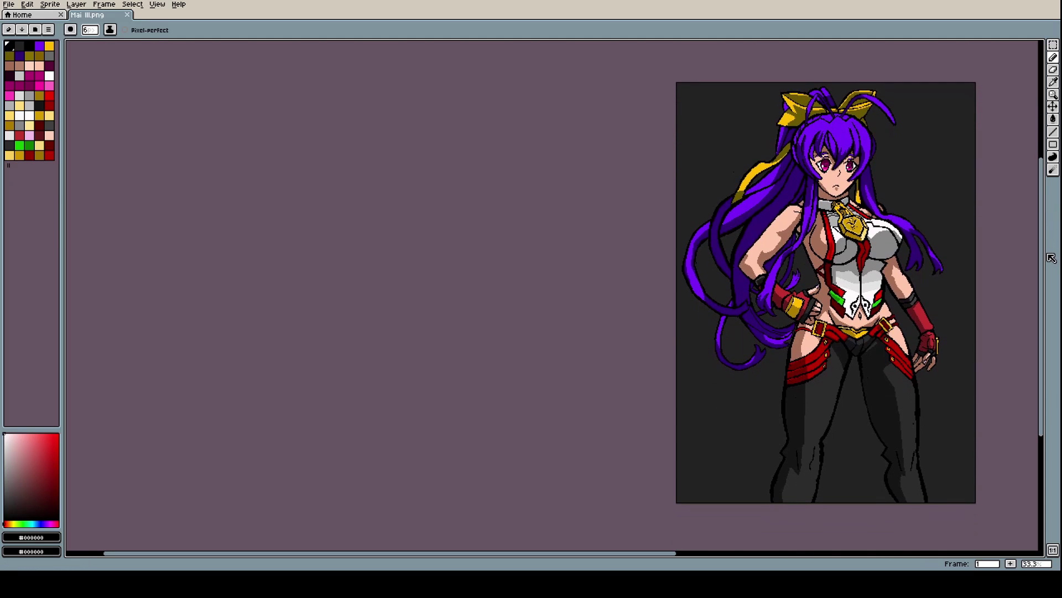
drag(633, 553, 733, 555)
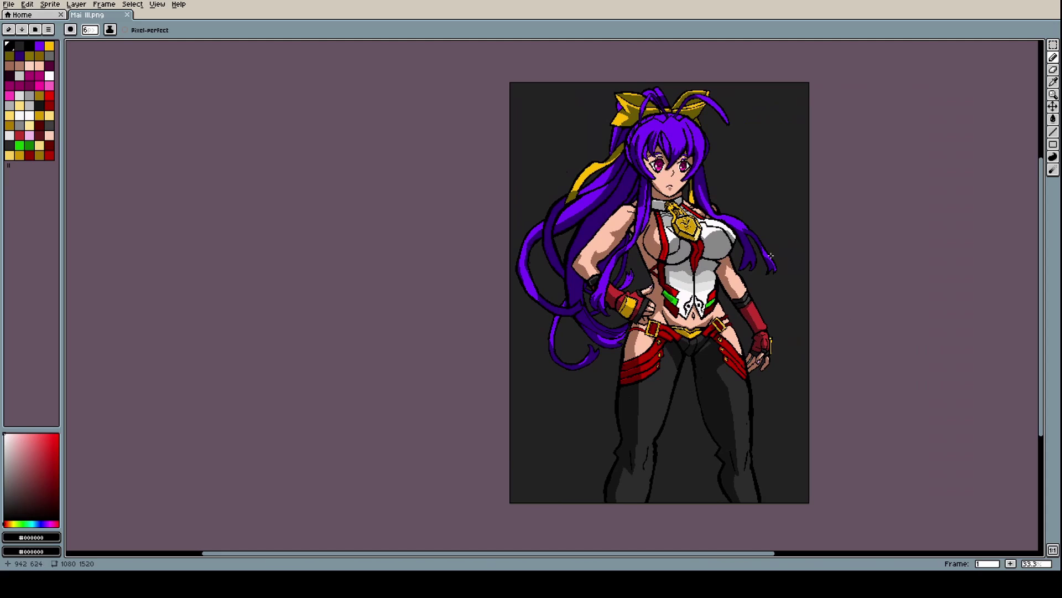
Inspect the shading and outlines on the character's torso, gloves, hands and belts
scroll(748, 316, up, 2)
scroll(748, 316, down, 1)
scroll(760, 316, up, 1)
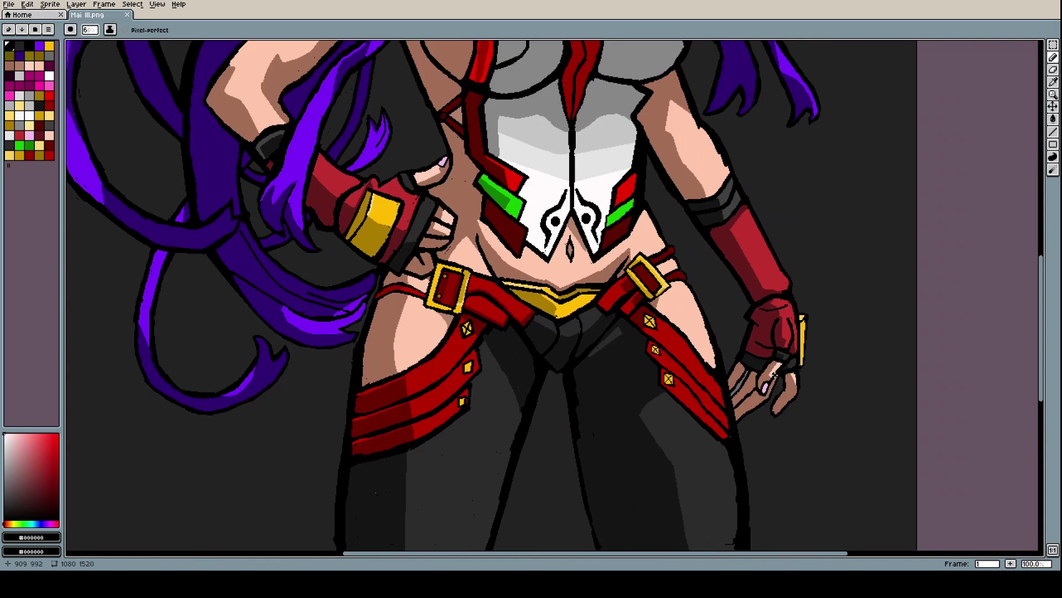
scroll(773, 362, down, 2)
scroll(676, 264, up, 2)
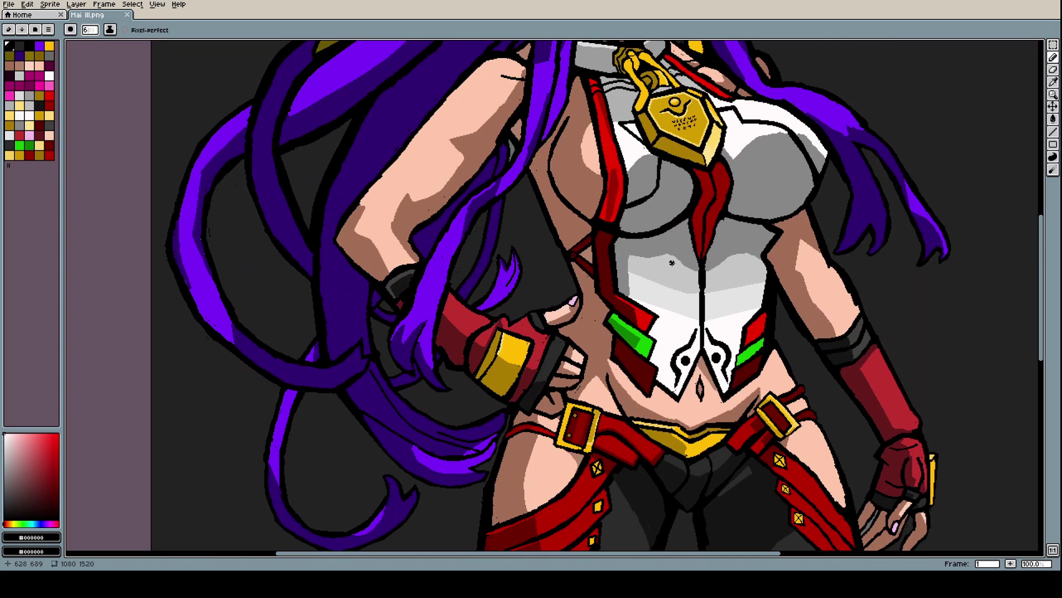
scroll(630, 227, up, 1)
scroll(733, 248, down, 1)
scroll(733, 249, down, 1)
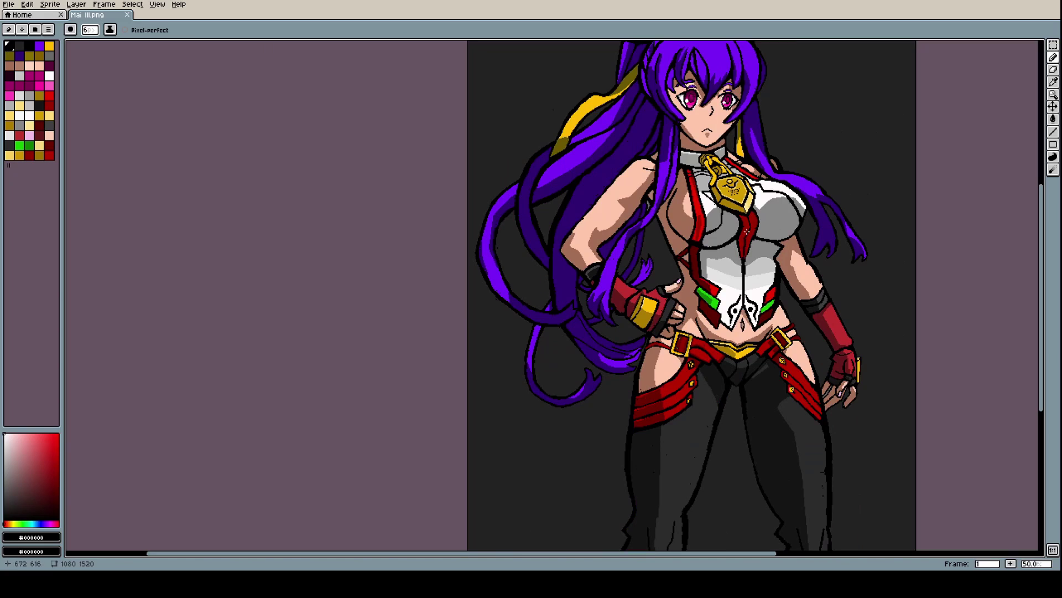
scroll(747, 231, up, 2)
scroll(741, 162, down, 2)
scroll(741, 155, up, 2)
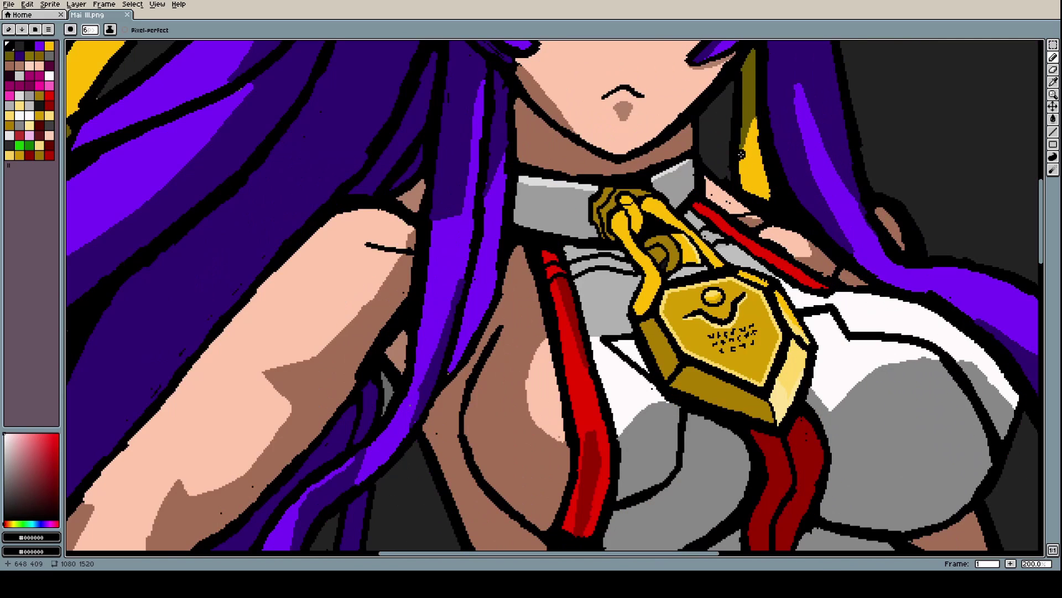
Inspect the lower face, the collar and the hair around the neck up close
scroll(741, 158, down, 3)
scroll(758, 149, up, 2)
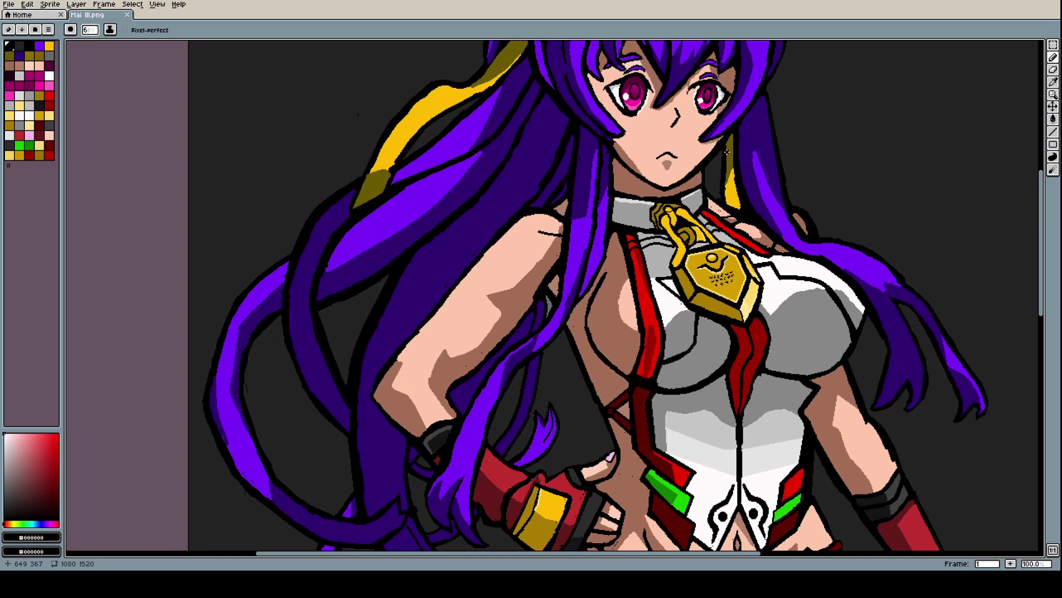
scroll(725, 149, down, 1)
scroll(725, 149, up, 2)
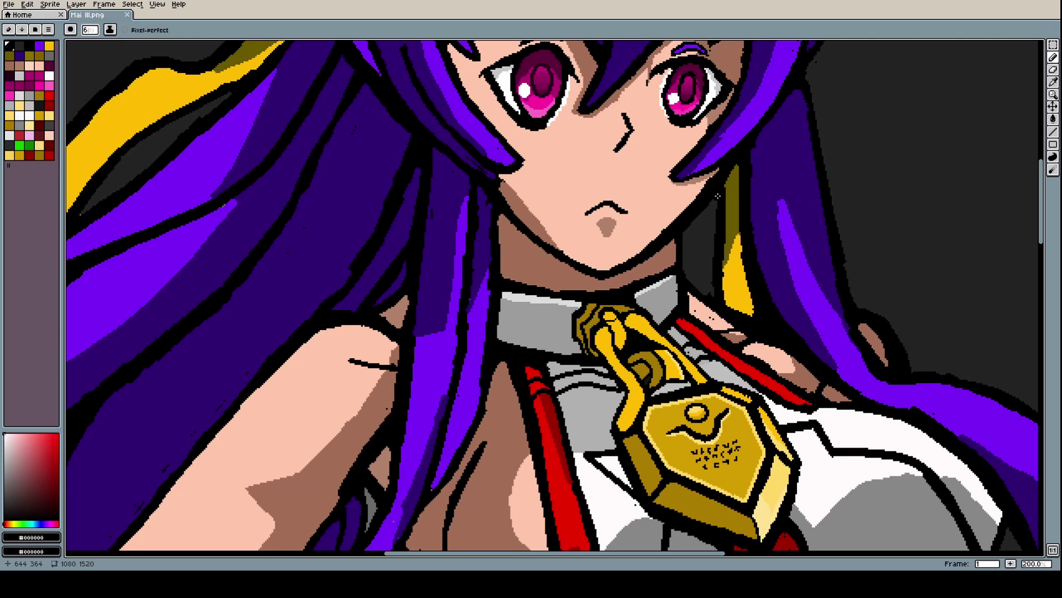
scroll(718, 197, down, 1)
scroll(716, 198, up, 1)
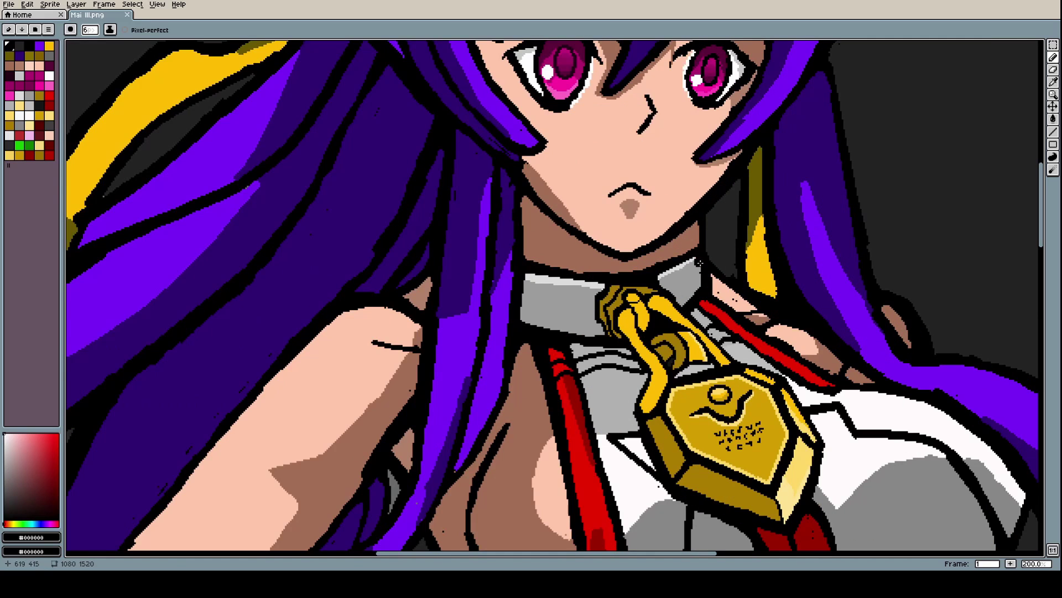
scroll(699, 263, down, 2)
scroll(702, 271, down, 1)
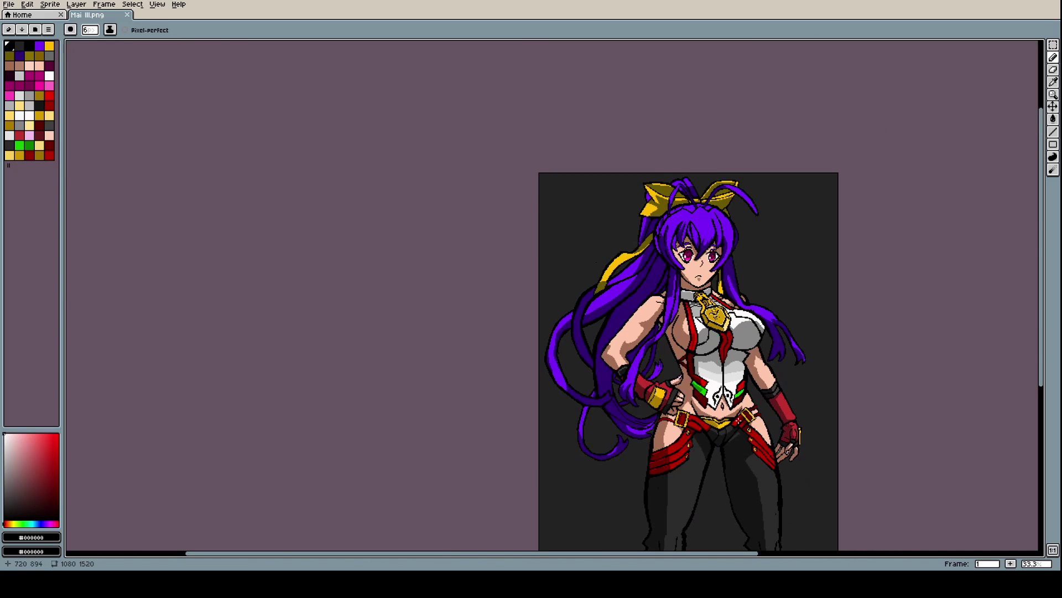
Inspect the character's midriff, the lower edge of the white vest and the gold waist piece
scroll(672, 338, up, 2)
scroll(670, 340, up, 1)
scroll(668, 342, down, 1)
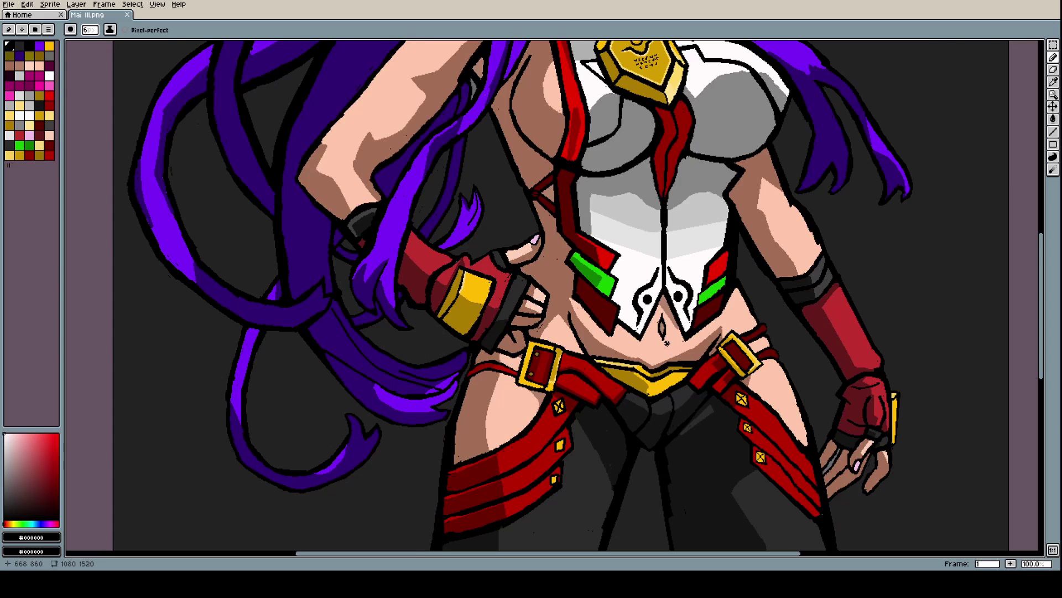
scroll(667, 343, up, 2)
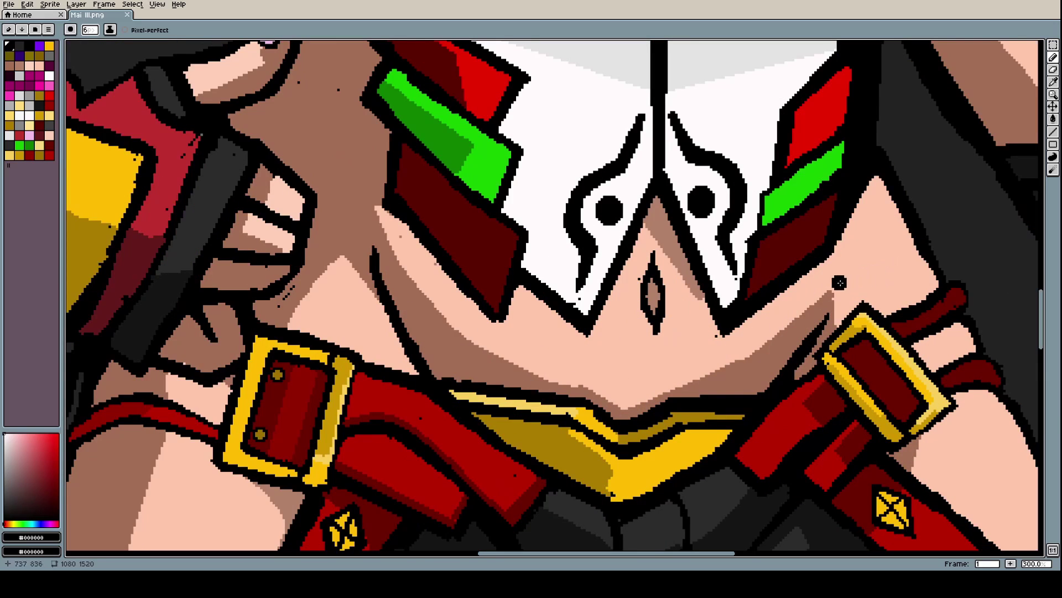
scroll(751, 330, down, 1)
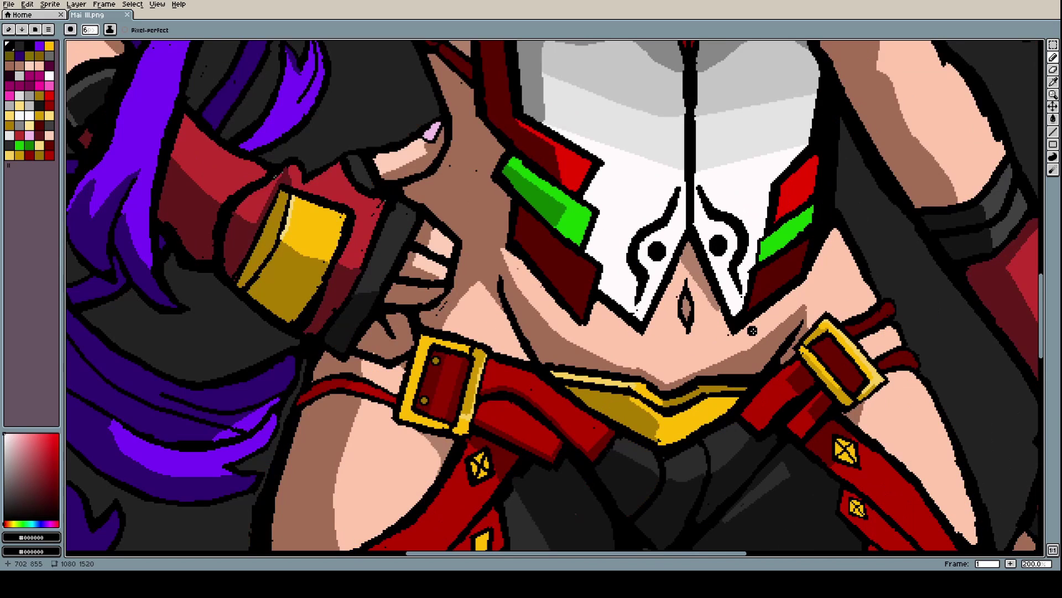
scroll(752, 332, down, 1)
scroll(754, 336, down, 1)
scroll(761, 394, up, 1)
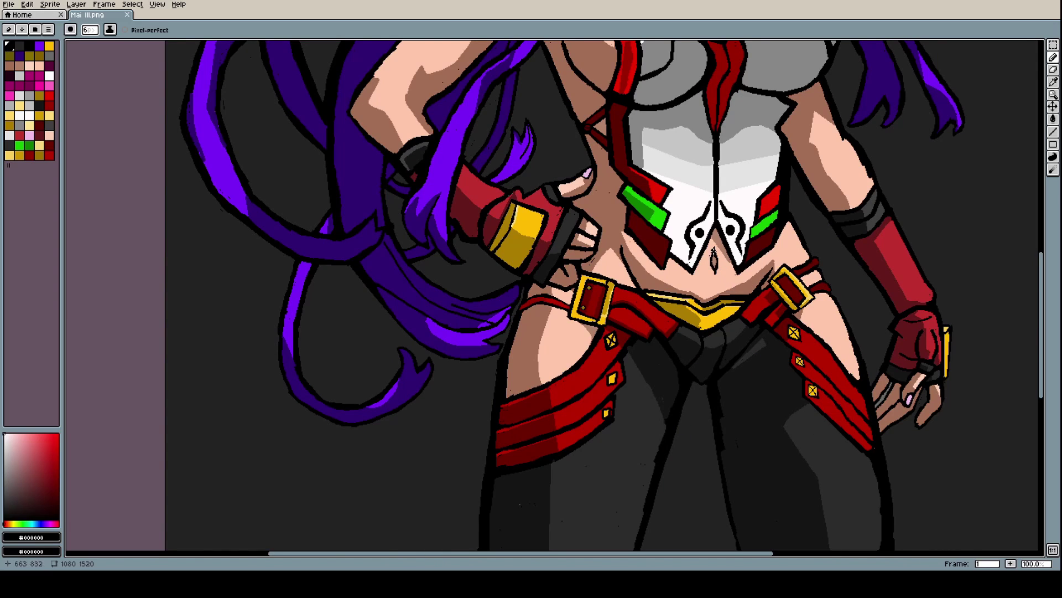
scroll(714, 252, up, 2)
scroll(720, 278, down, 2)
scroll(697, 221, up, 1)
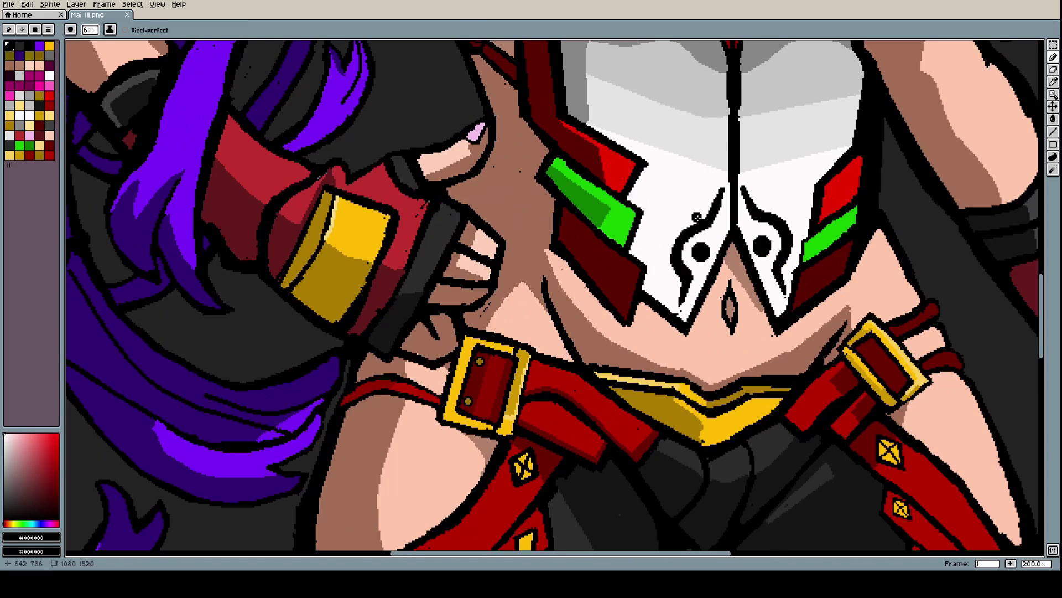
scroll(698, 222, down, 1)
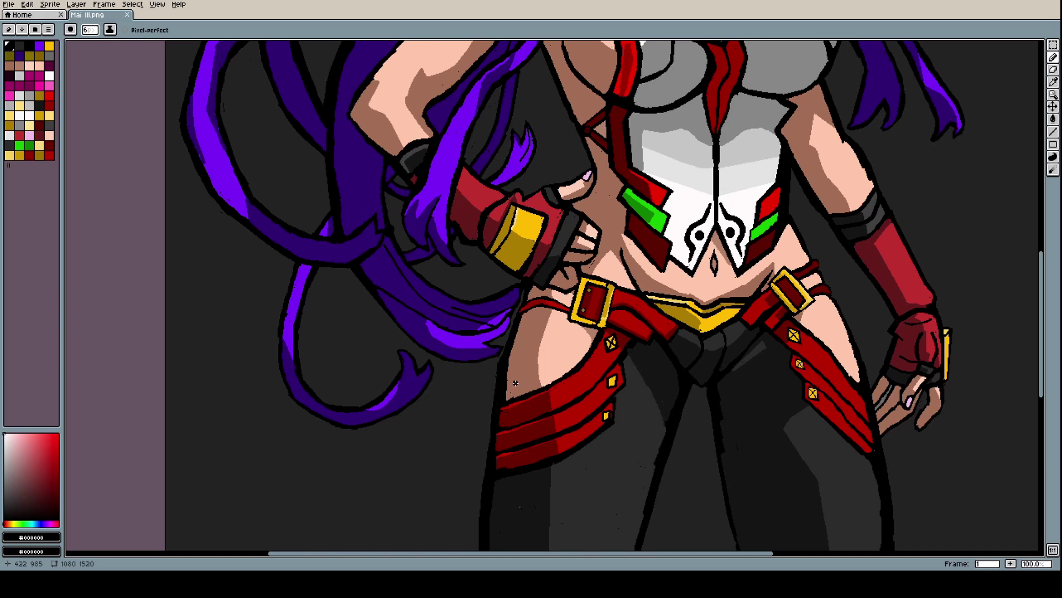
Inspect the hips, thigh straps and belt buckles on both sides of the character
scroll(573, 313, up, 2)
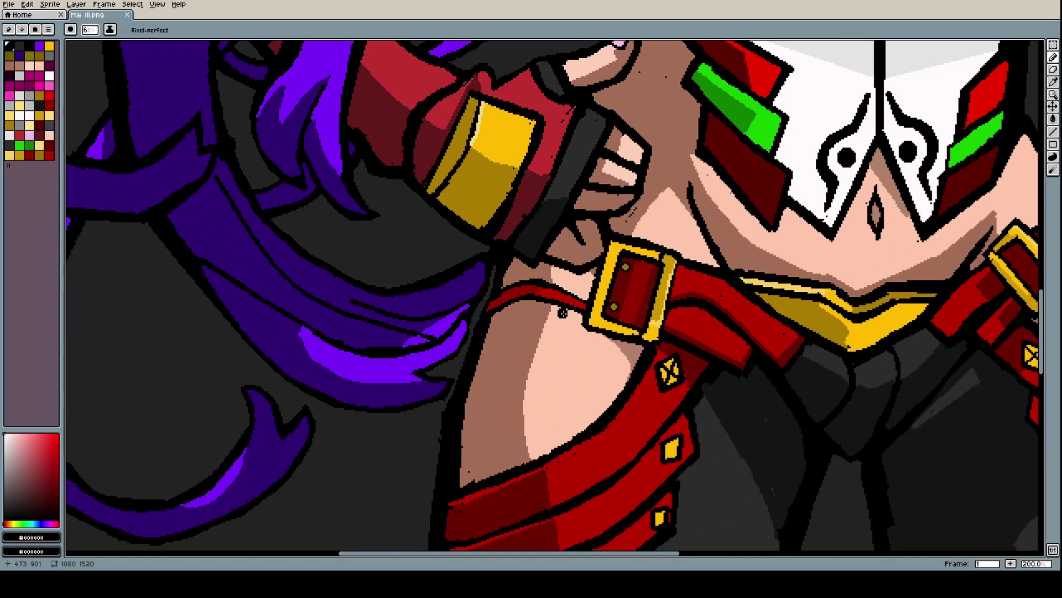
scroll(573, 313, down, 2)
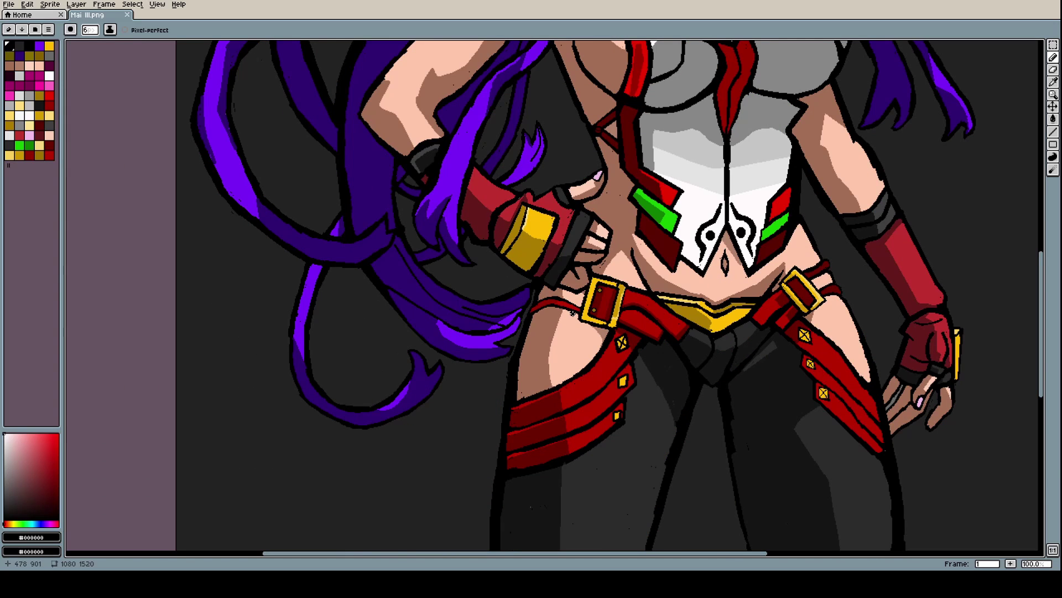
scroll(573, 313, down, 1)
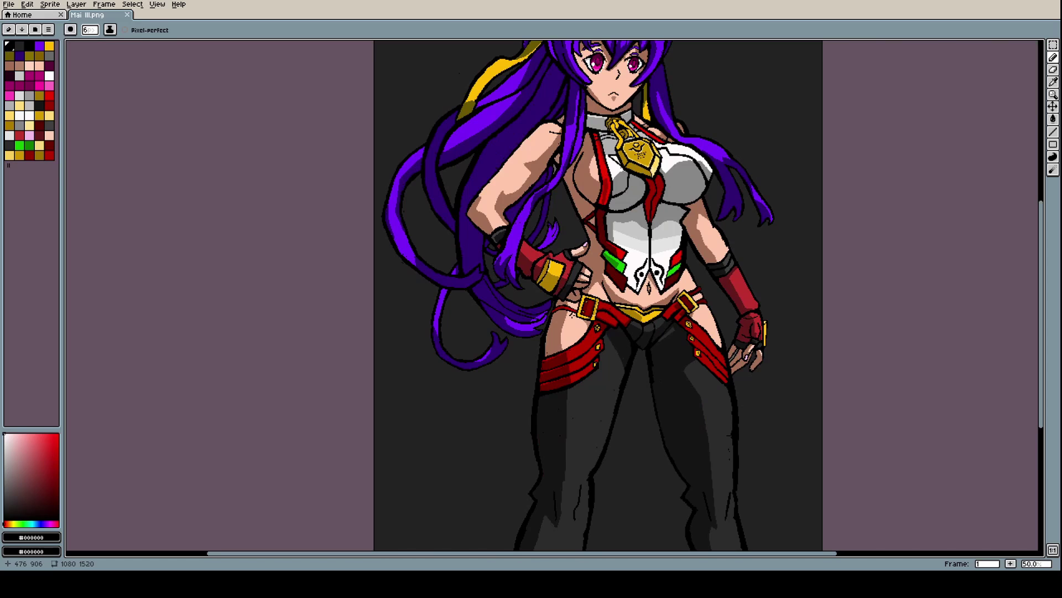
scroll(552, 343, up, 2)
scroll(553, 343, down, 2)
scroll(552, 343, up, 4)
scroll(552, 343, down, 2)
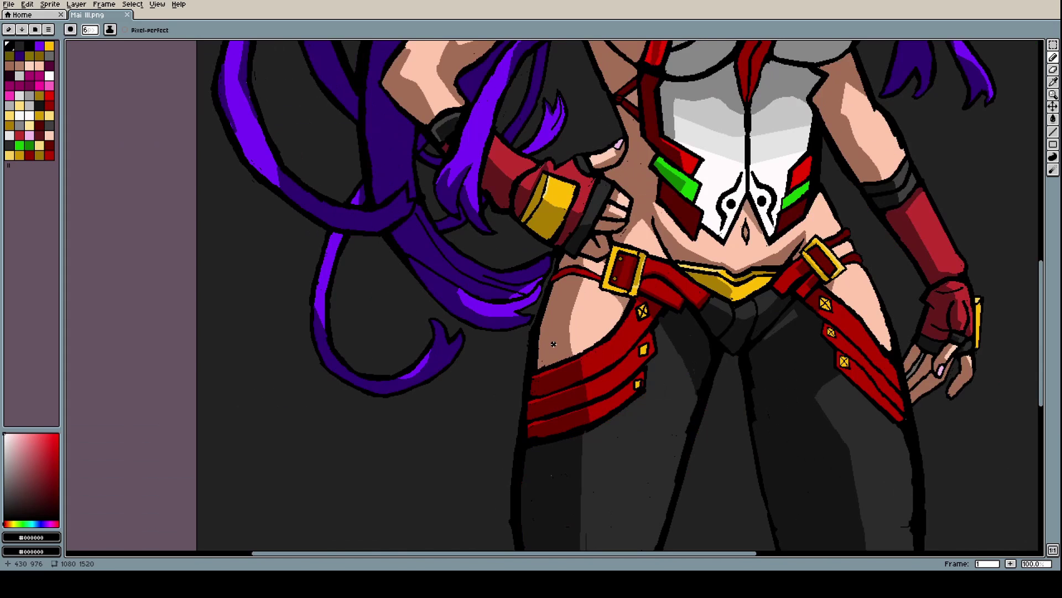
scroll(659, 319, up, 1)
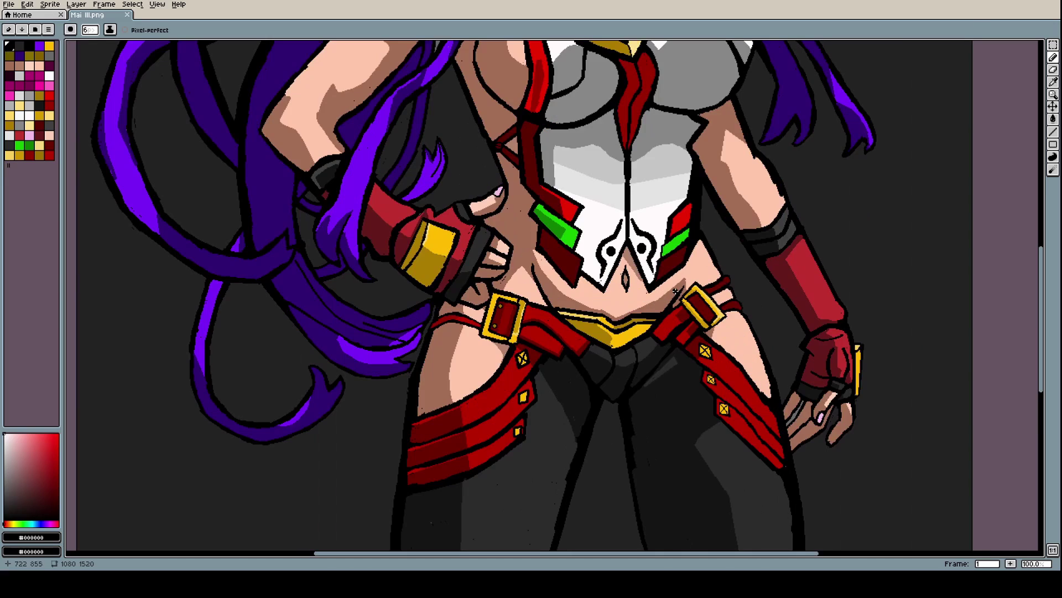
scroll(699, 261, up, 1)
scroll(701, 261, up, 1)
scroll(701, 261, down, 1)
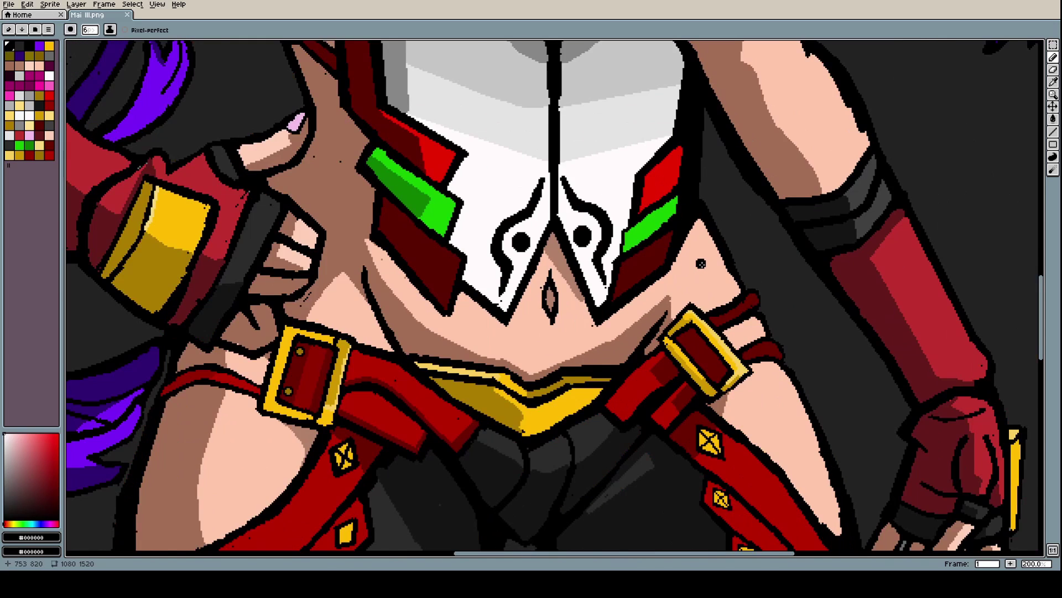
scroll(700, 261, up, 1)
scroll(700, 265, down, 1)
scroll(701, 265, down, 2)
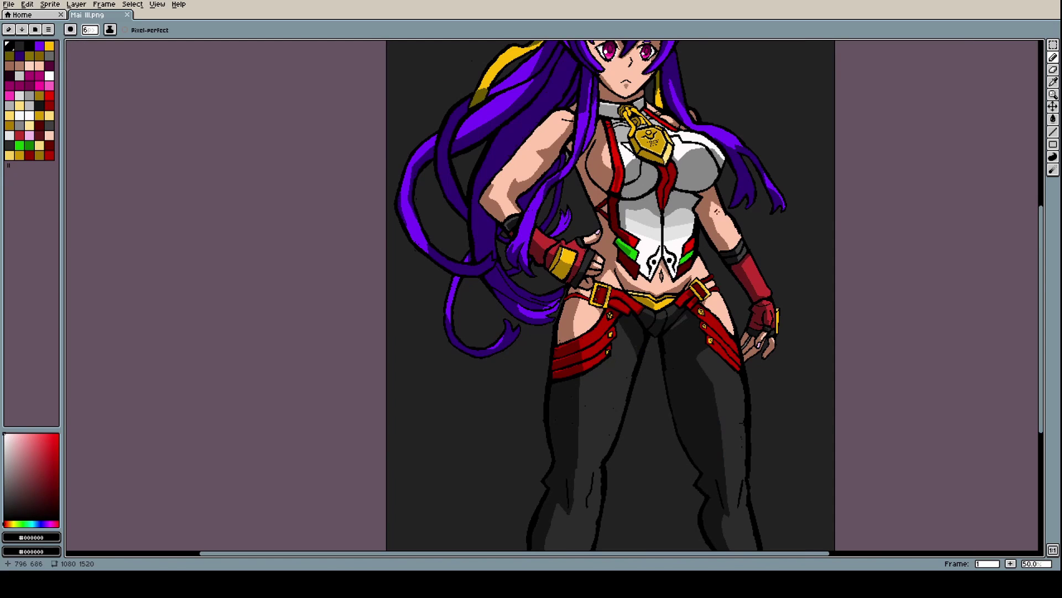
Inspect the upper body, comparing the chest shading up close with the overall figure
scroll(717, 212, up, 1)
scroll(717, 211, down, 1)
scroll(715, 202, down, 1)
scroll(711, 190, up, 2)
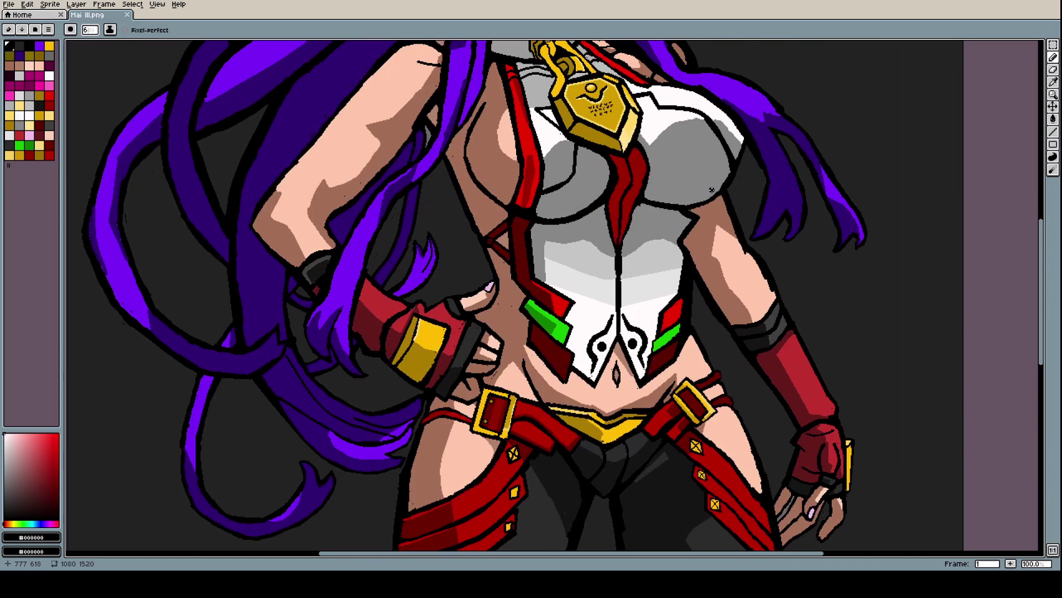
scroll(705, 190, up, 1)
scroll(700, 204, down, 1)
scroll(699, 206, down, 1)
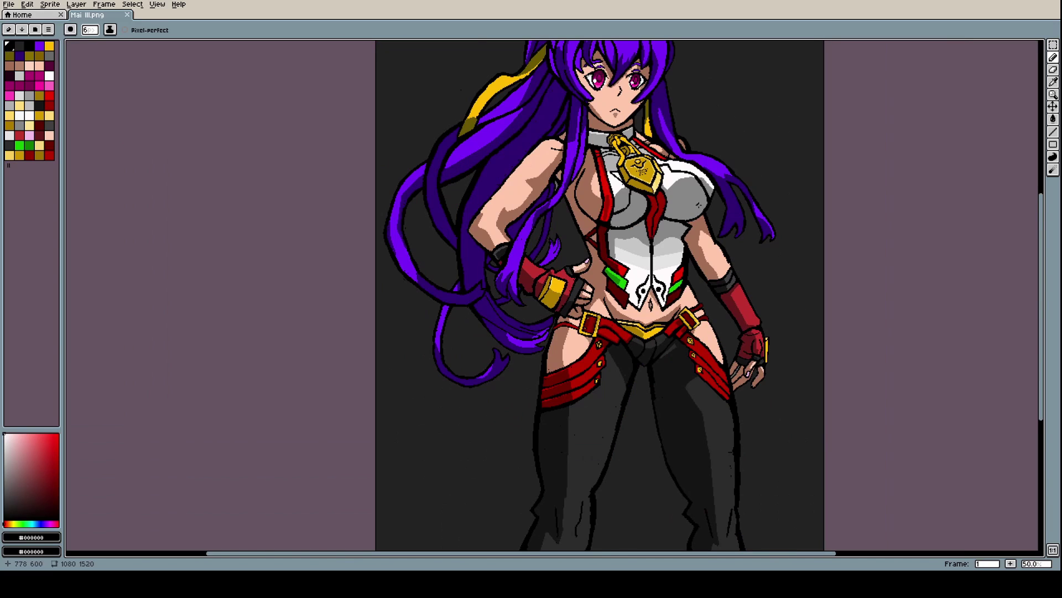
scroll(694, 178, up, 2)
scroll(695, 177, down, 2)
scroll(681, 166, up, 2)
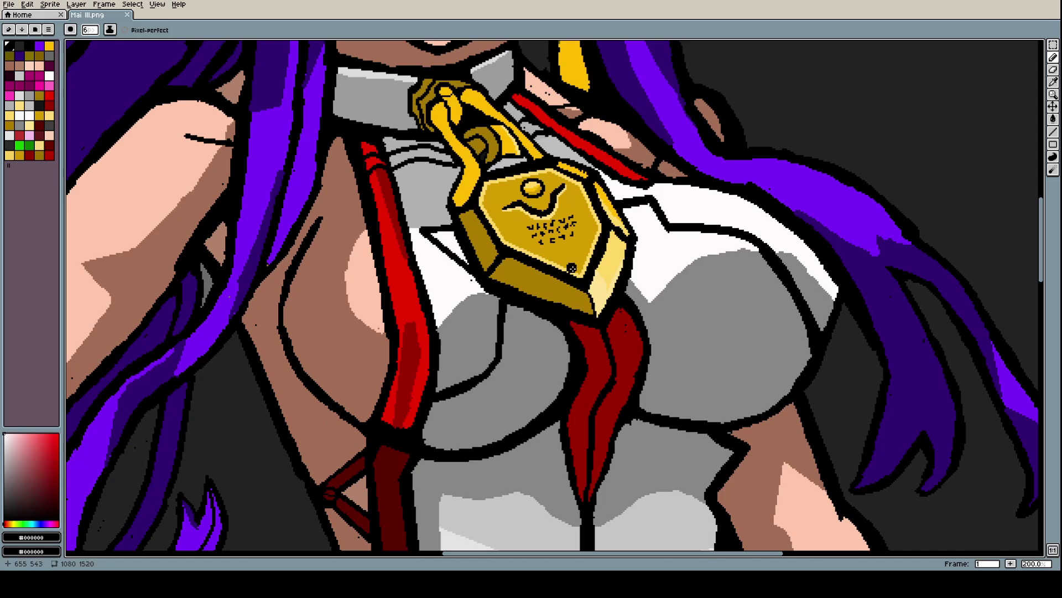
Undo the stray black dab beside the emblem on the gold padlock
scroll(517, 197, up, 1)
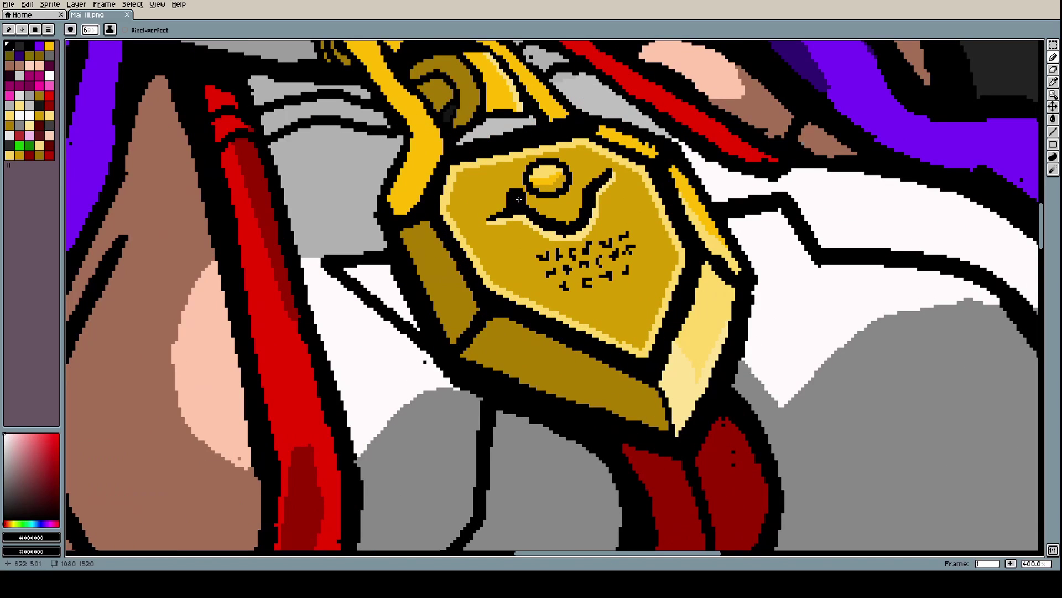
key(ctrl+z)
key(ctrl+z)
key(ctrl+y)
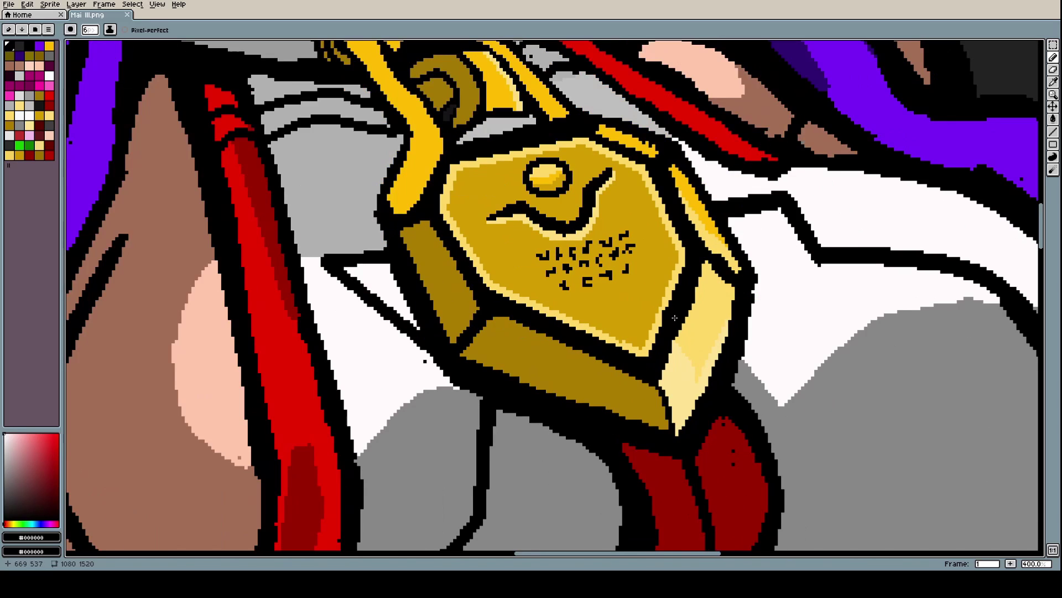
scroll(674, 318, down, 4)
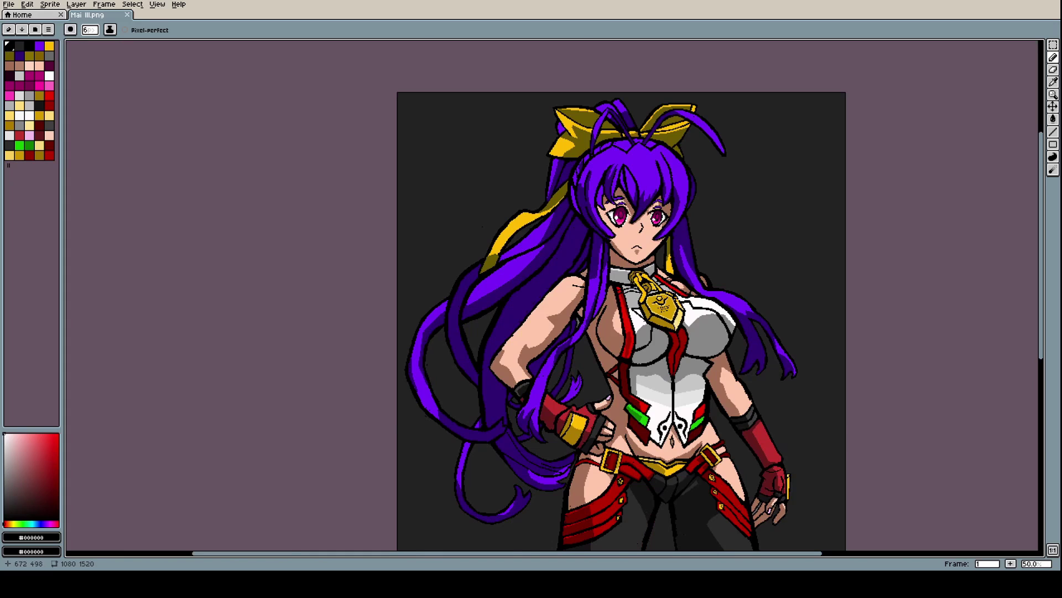
scroll(678, 305, up, 2)
scroll(677, 304, down, 2)
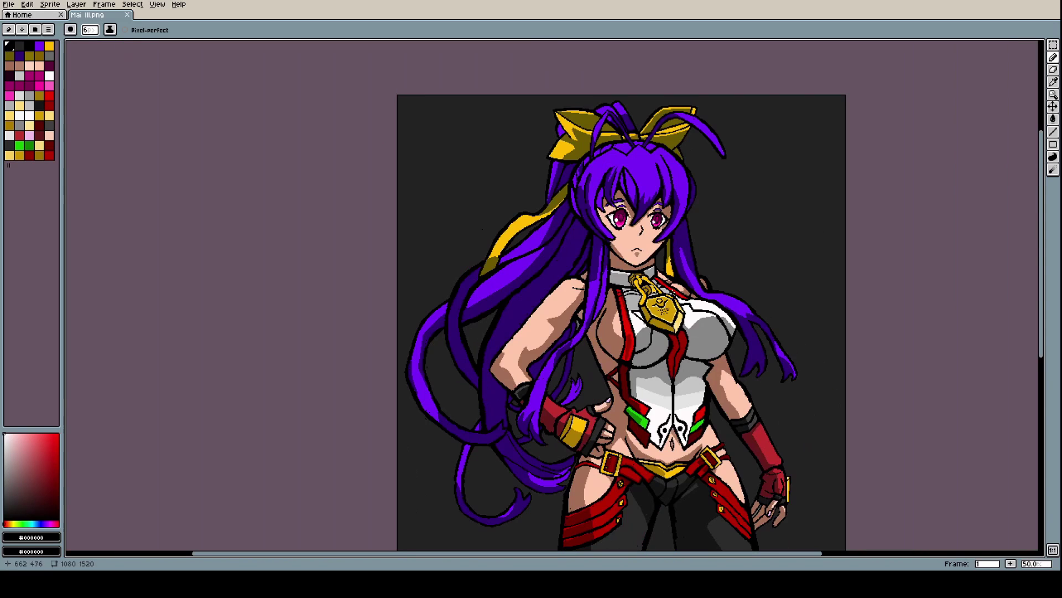
Sample the grey #878787 and use the Pencil to trim the inner edge of the curved black line beside the padlock across the shaded chest
scroll(678, 304, up, 3)
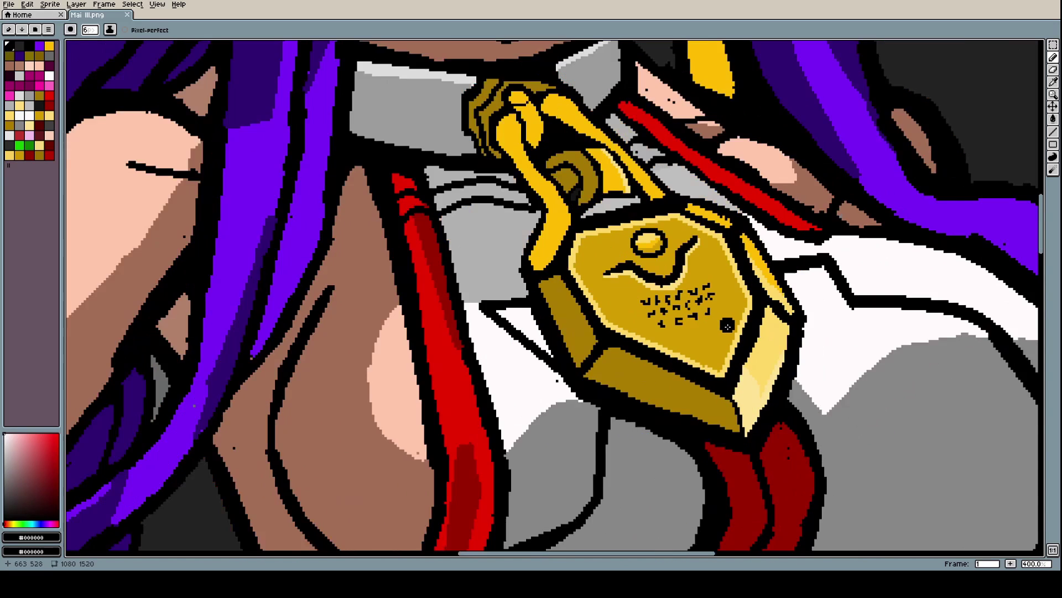
scroll(727, 327, up, 1)
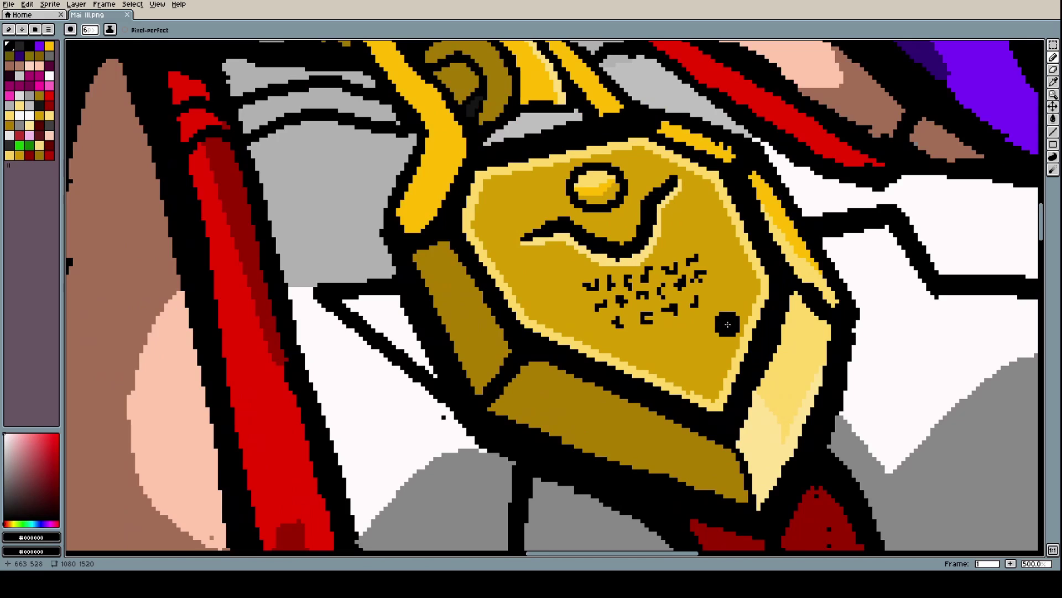
scroll(727, 324, down, 1)
scroll(722, 324, up, 1)
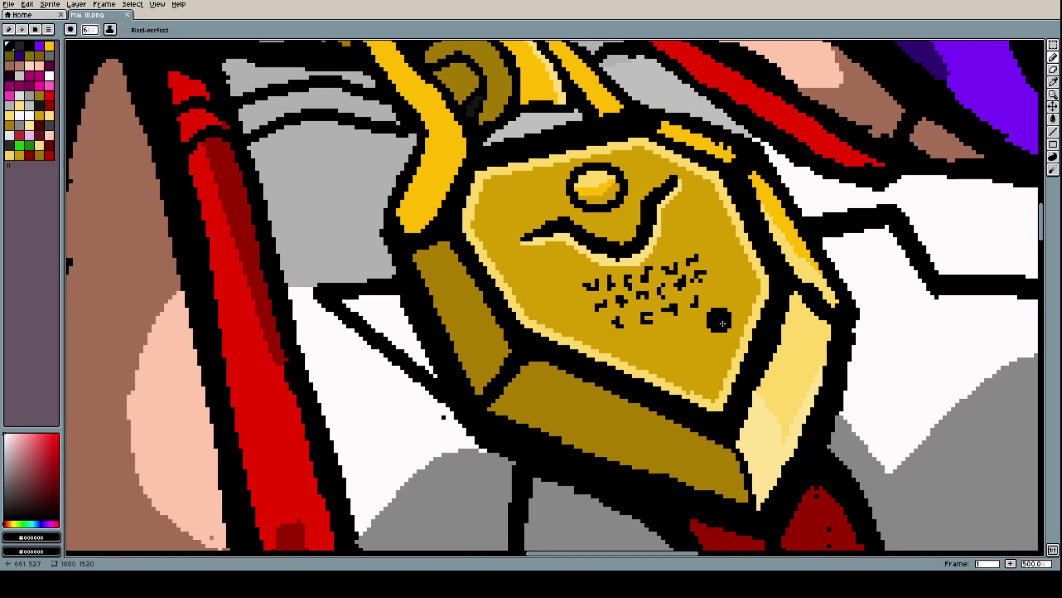
scroll(722, 324, down, 4)
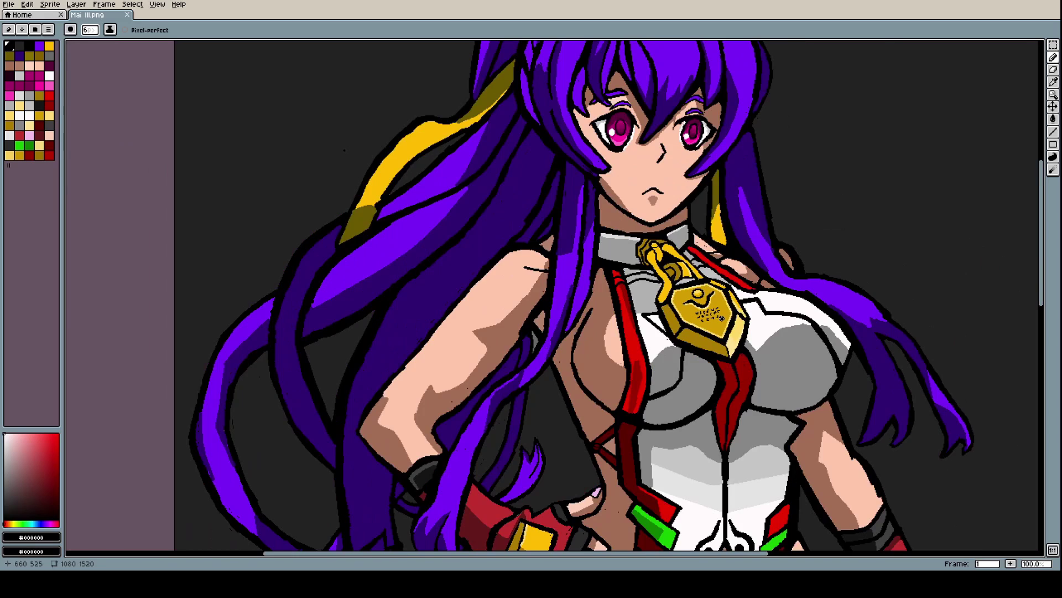
scroll(807, 328, up, 3)
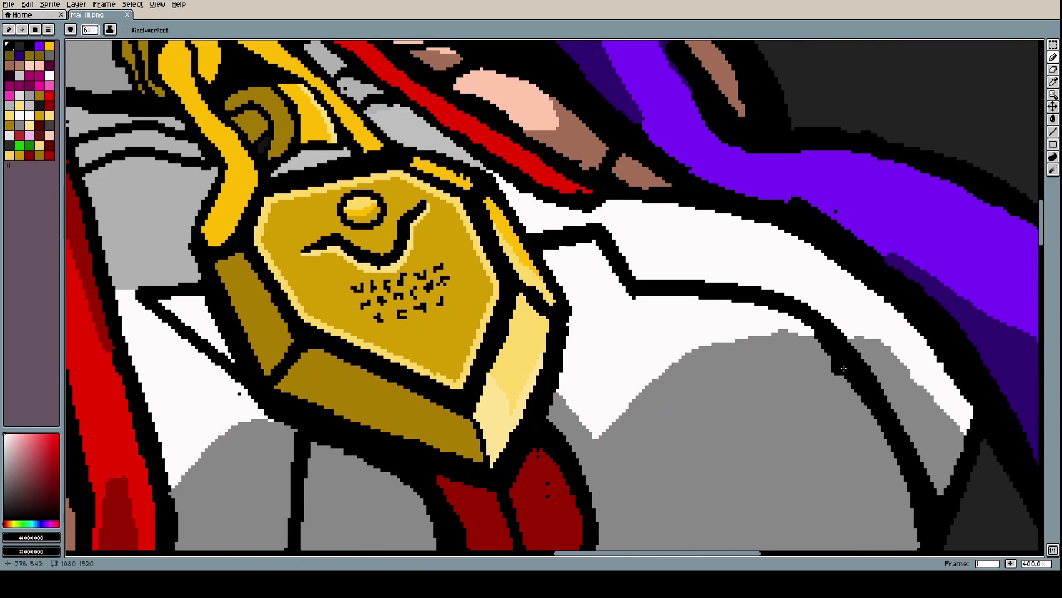
scroll(840, 390, up, 1)
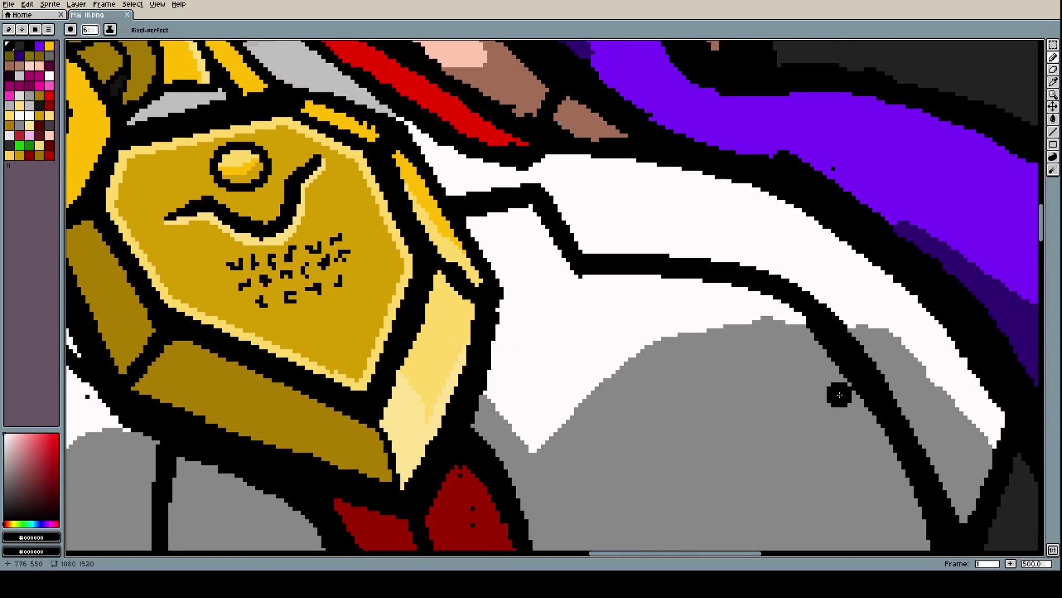
key(i)
click(786, 350)
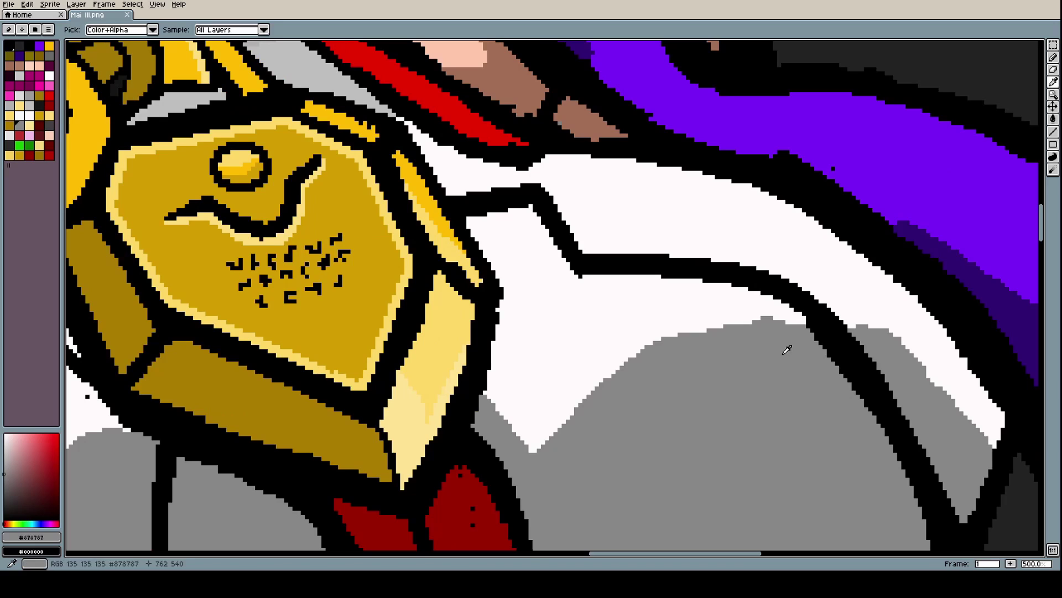
key(b)
drag(823, 335, 935, 531)
scroll(835, 451, down, 2)
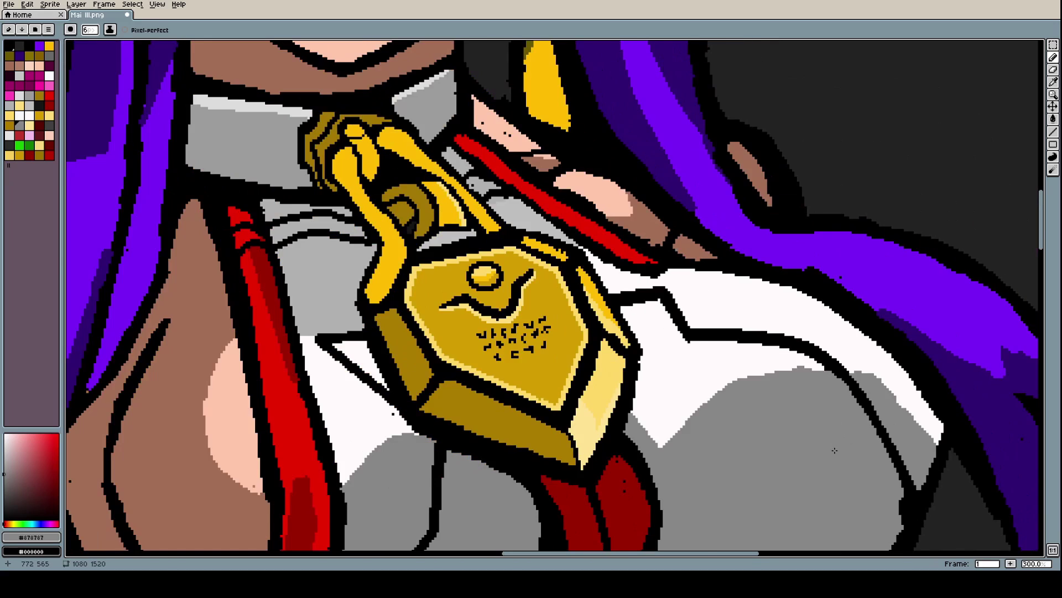
Paint grey over the jagged black pixels where the curved chest line meets the outer outline of the white vest
scroll(834, 451, down, 3)
scroll(830, 363, up, 5)
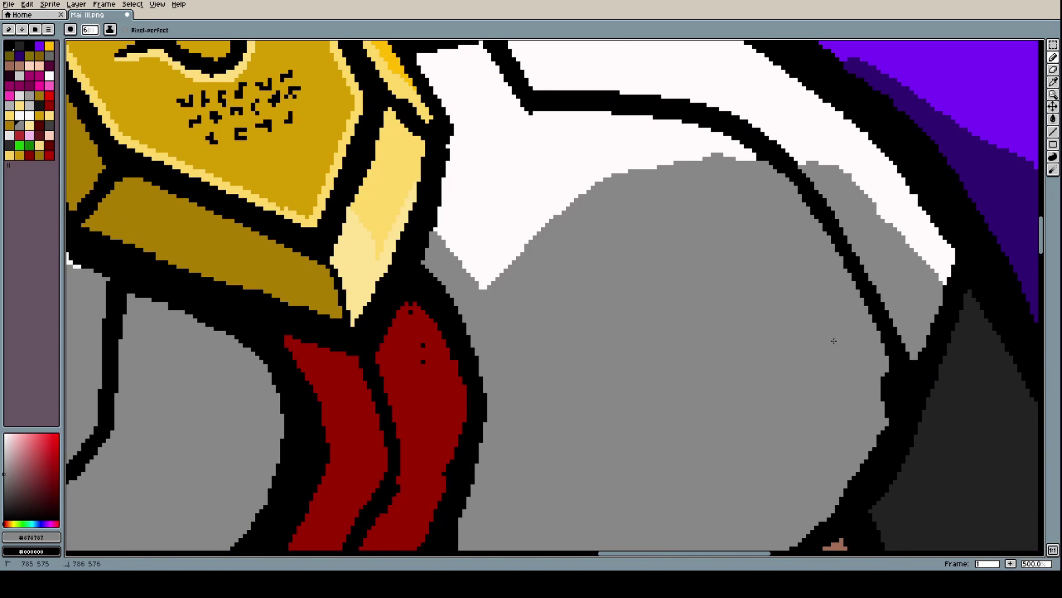
mouse_move(834, 341)
mouse_down()
mouse_move(883, 387)
mouse_move(884, 408)
mouse_move(878, 384)
mouse_move(883, 400)
mouse_move(891, 368)
mouse_up()
scroll(859, 372, down, 1)
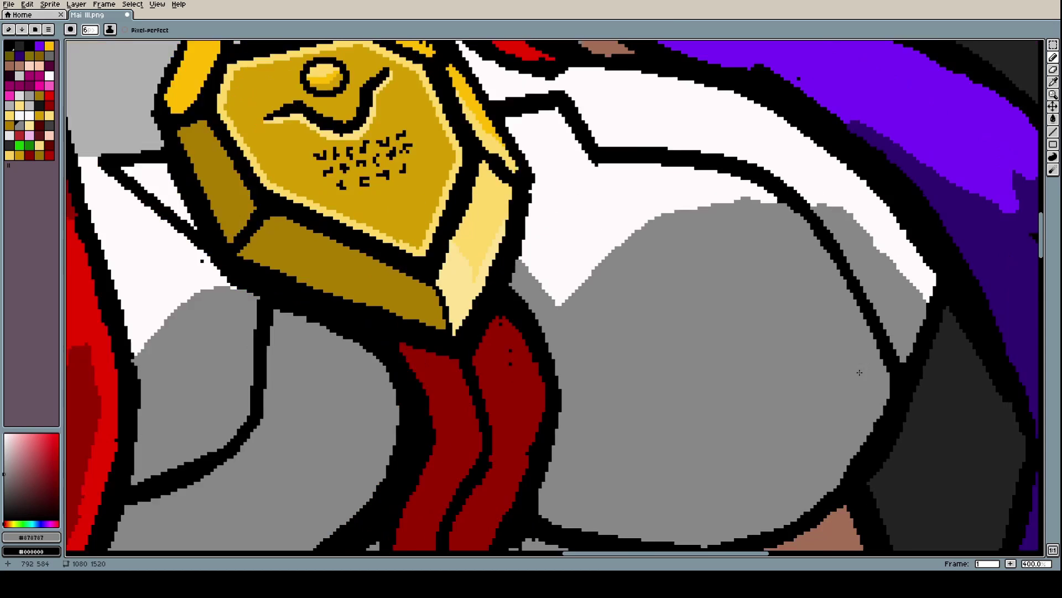
scroll(859, 372, down, 1)
scroll(886, 391, down, 1)
scroll(869, 416, up, 2)
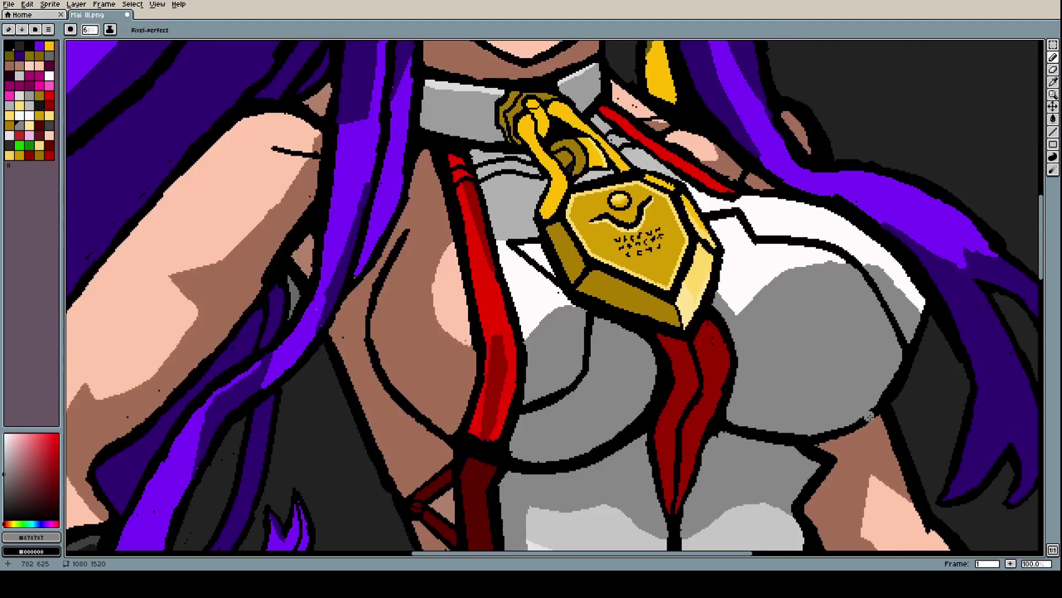
Sample black and redraw the outline from the outer side of the chest round to its underside above the arm
scroll(870, 415, up, 4)
alt+click(912, 355)
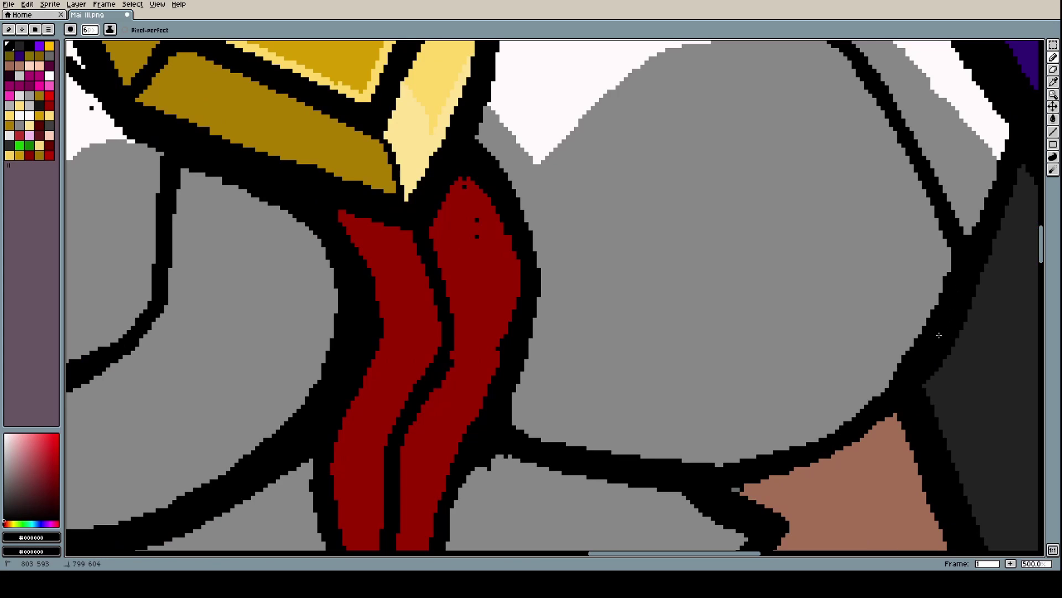
mouse_move(939, 335)
mouse_down()
mouse_move(847, 439)
mouse_move(777, 469)
mouse_move(725, 463)
mouse_up()
scroll(614, 418, down, 4)
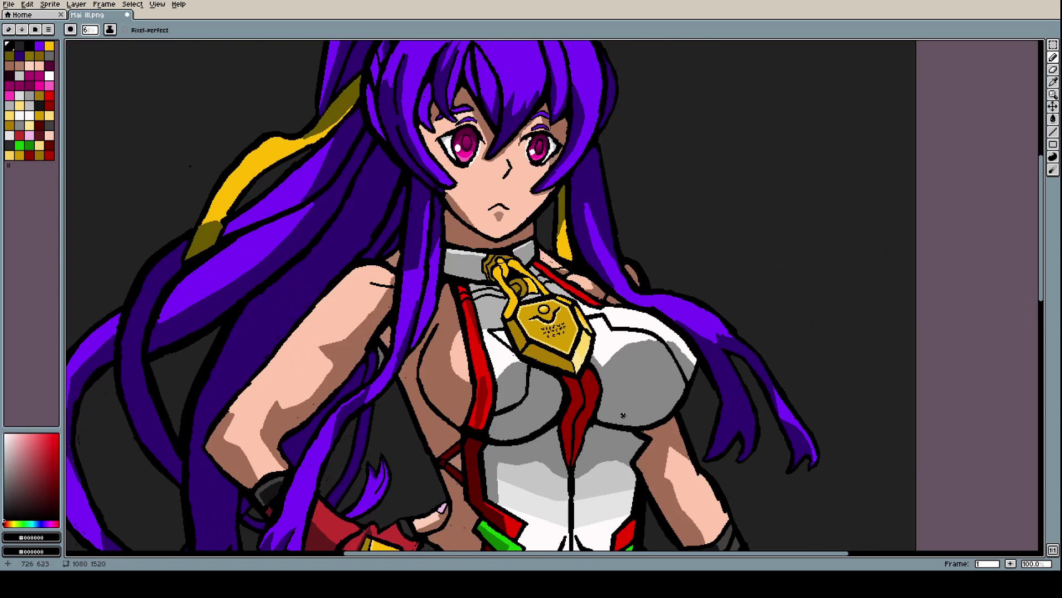
Even out the black outline under the chest, from above the arm across to the dark red ribbon
scroll(623, 415, down, 1)
scroll(614, 431, up, 4)
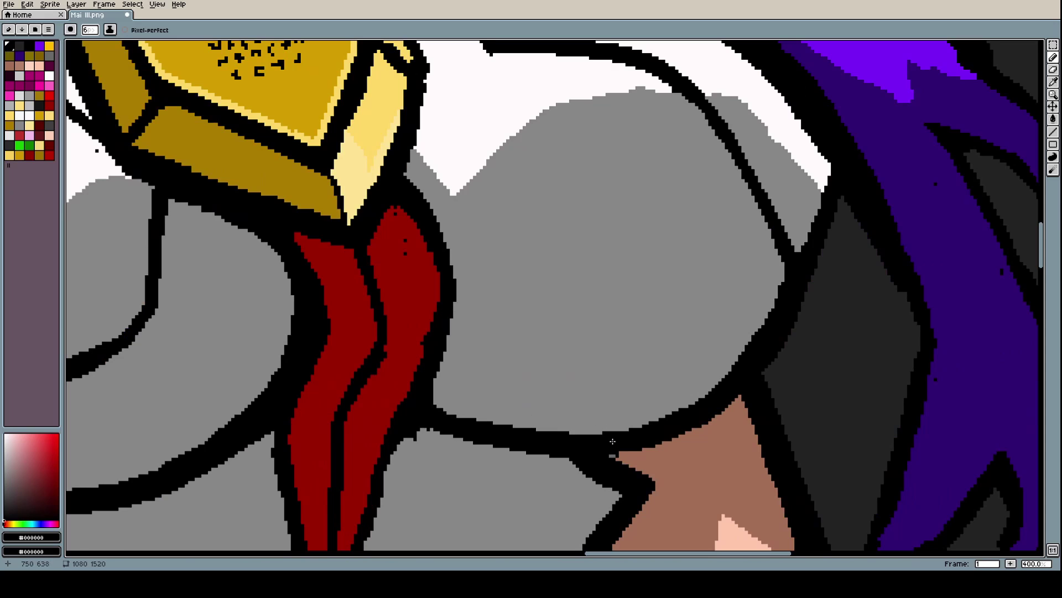
drag(613, 441, 551, 442)
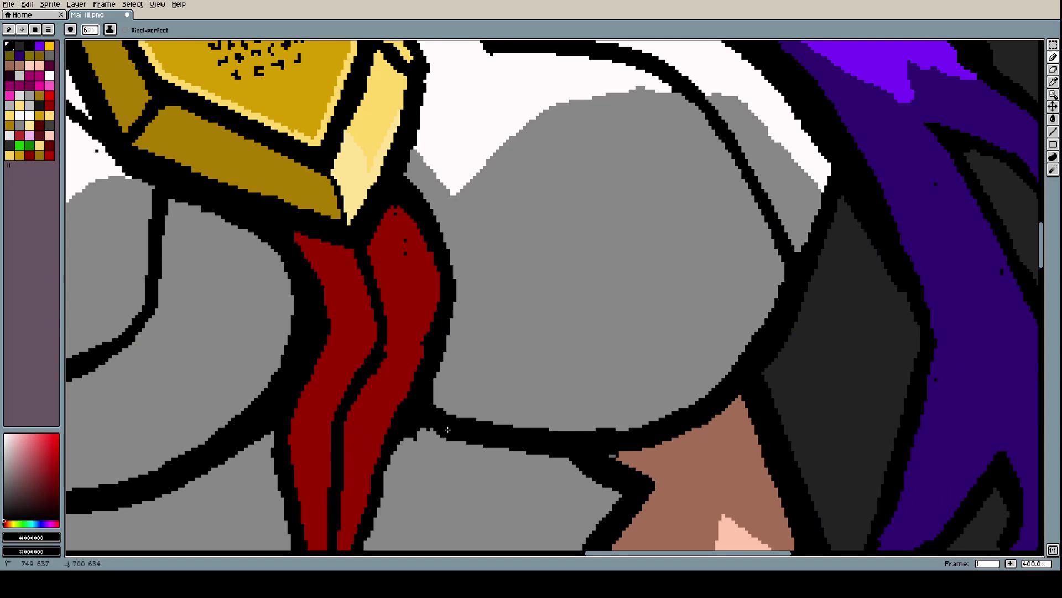
mouse_move(461, 437)
mouse_down()
mouse_move(435, 430)
mouse_move(432, 402)
mouse_up()
scroll(564, 391, down, 3)
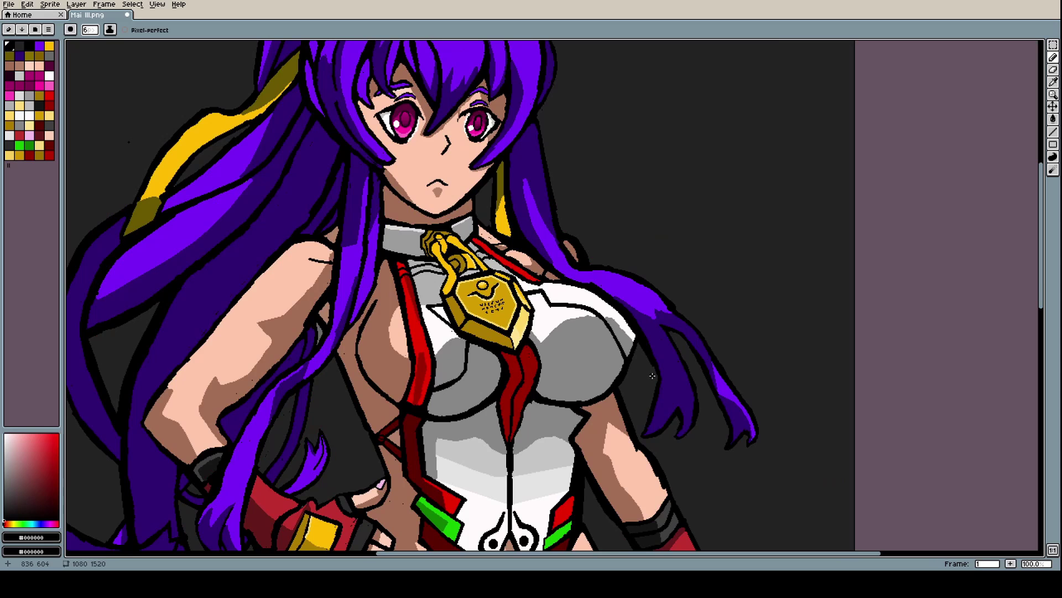
Sample the light skin tone and use the Line tool to smooth the notched outline along the outer edge of the lowered arm
scroll(564, 388, up, 3)
scroll(562, 410, down, 2)
scroll(560, 437, up, 2)
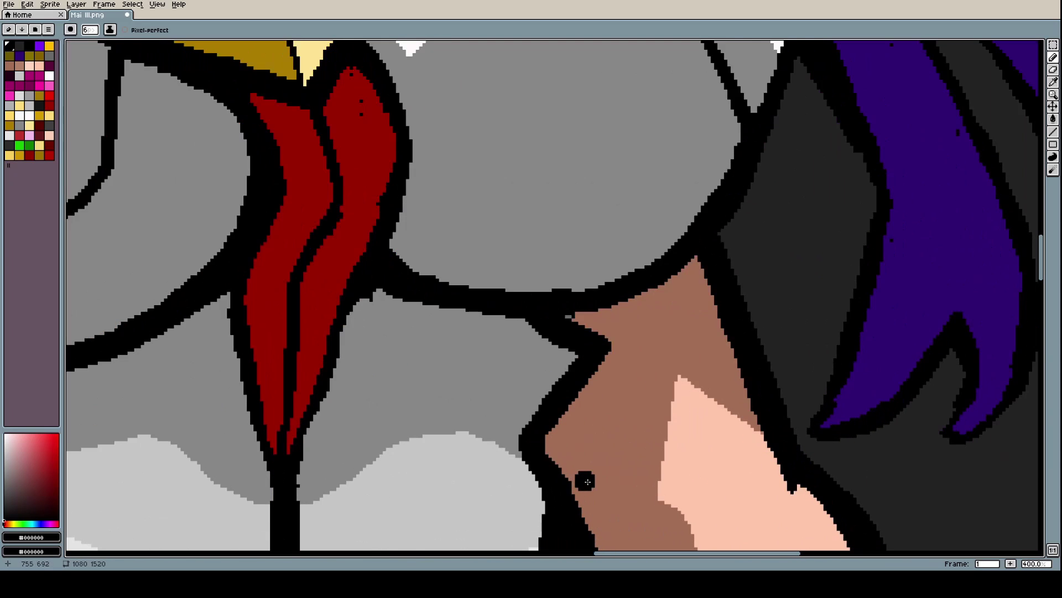
scroll(655, 370, down, 2)
scroll(708, 442, up, 1)
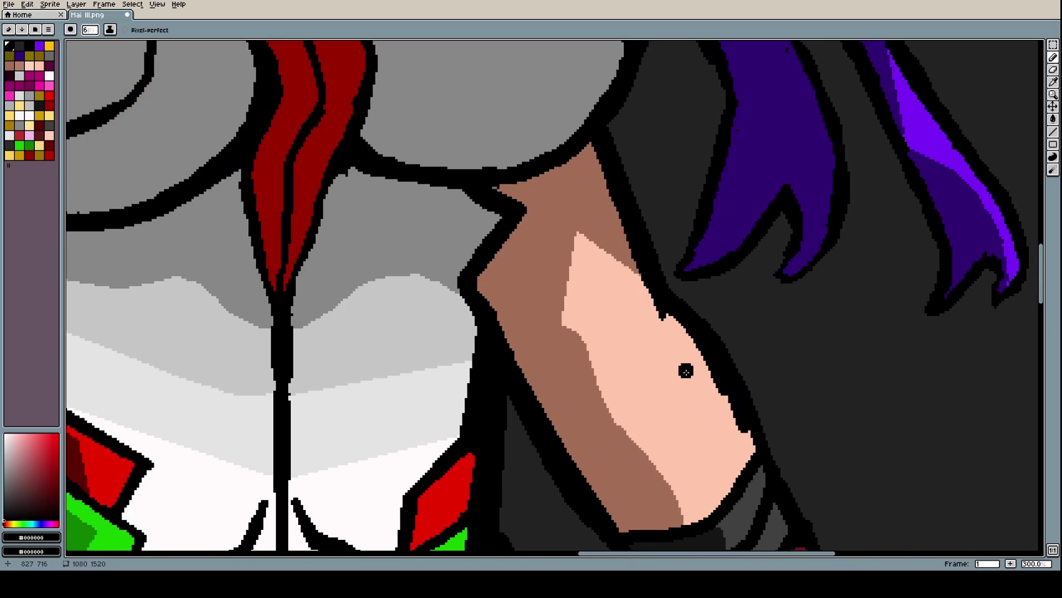
scroll(683, 370, down, 2)
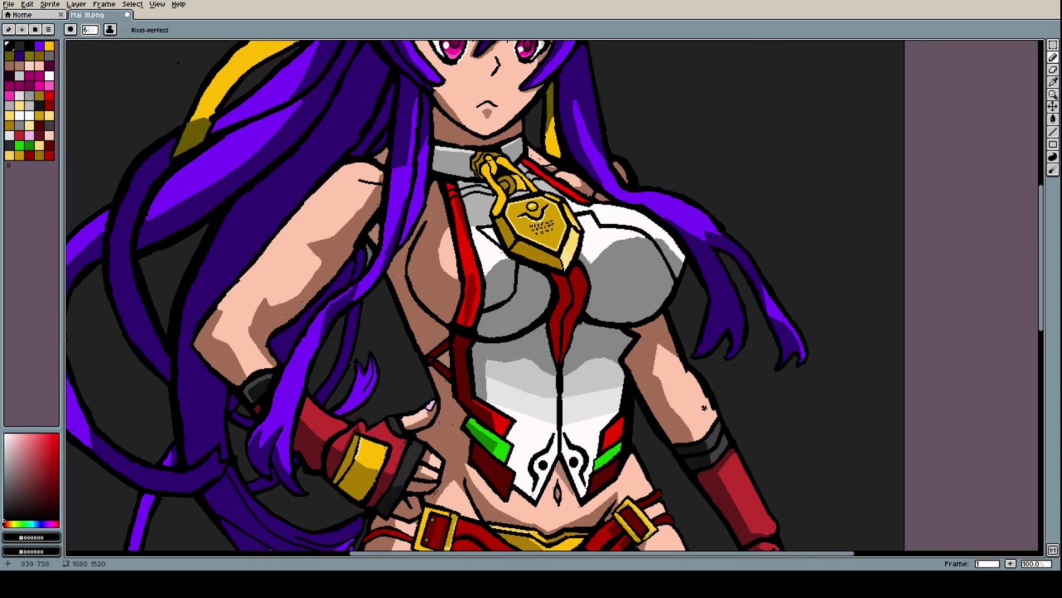
scroll(712, 419, up, 2)
scroll(713, 419, up, 2)
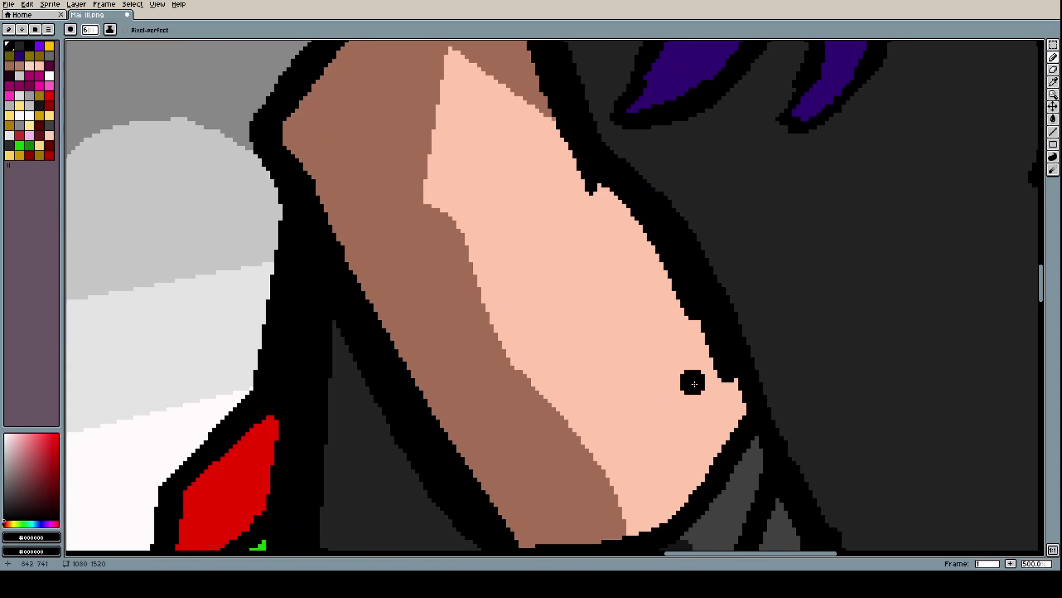
alt+click(674, 367)
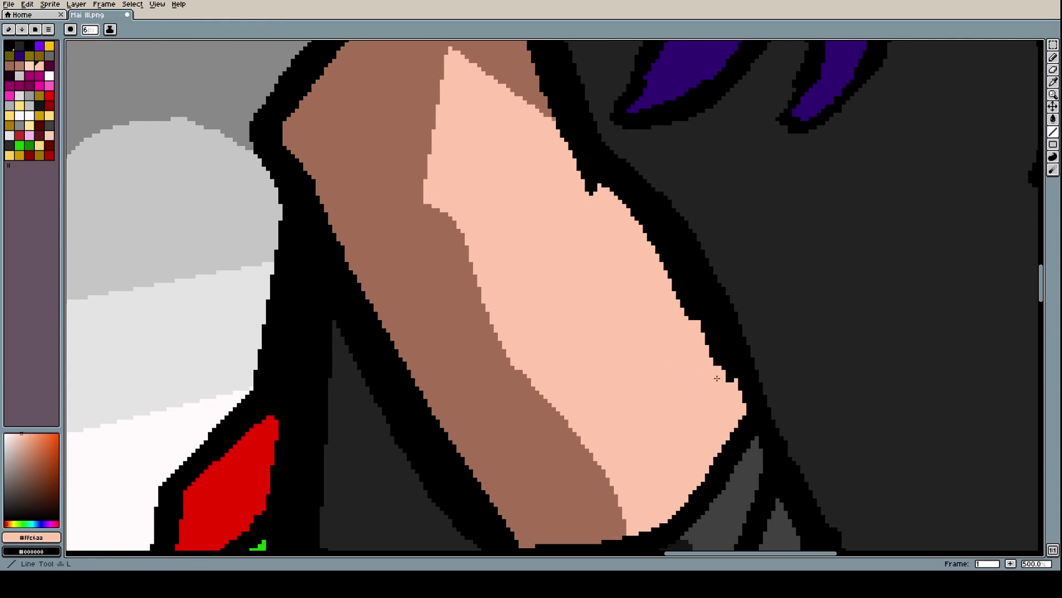
mouse_move(692, 318)
mouse_down()
mouse_move(669, 280)
mouse_move(699, 349)
mouse_move(719, 360)
mouse_move(651, 253)
mouse_move(686, 287)
mouse_up()
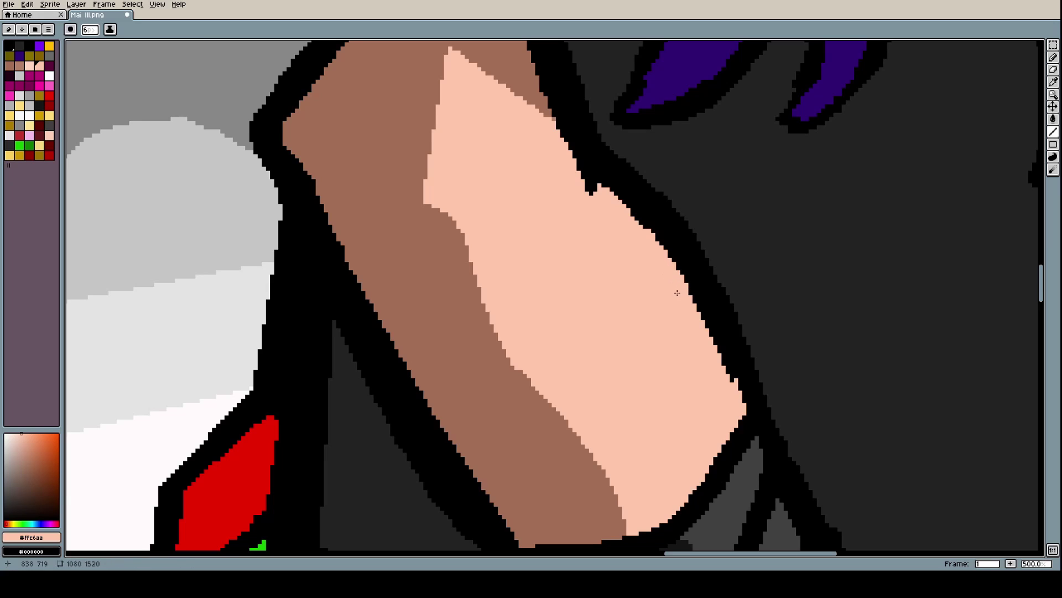
drag(638, 220, 649, 227)
drag(683, 311, 722, 379)
Round off the remaining steps in the upper curve of the lowered arm's outer edge with light skin-tone lines
scroll(682, 308, down, 2)
scroll(682, 307, down, 2)
scroll(678, 299, up, 4)
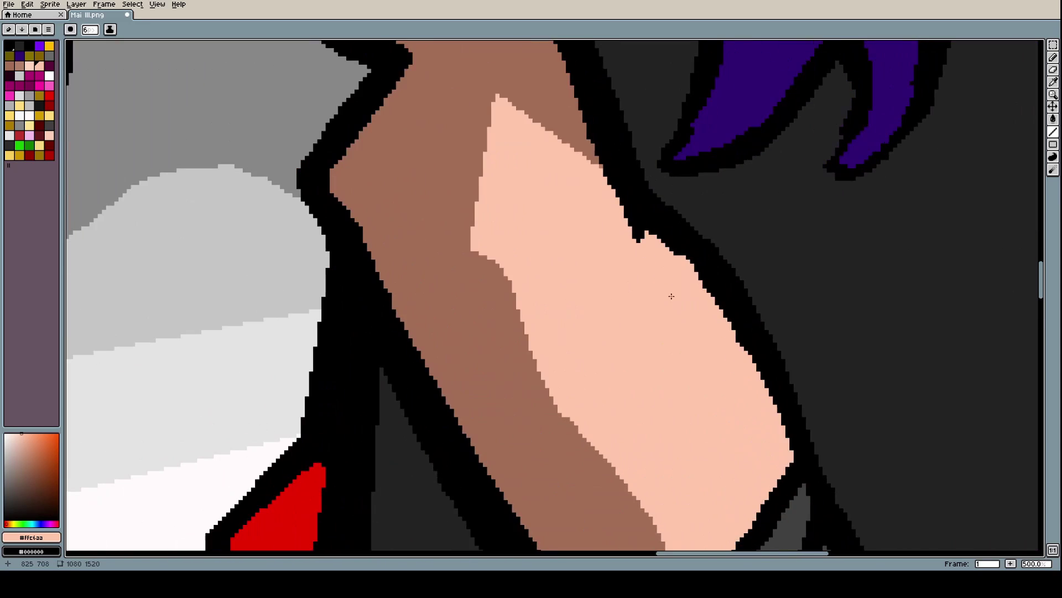
mouse_move(670, 261)
mouse_down()
mouse_move(722, 310)
mouse_move(745, 362)
mouse_up()
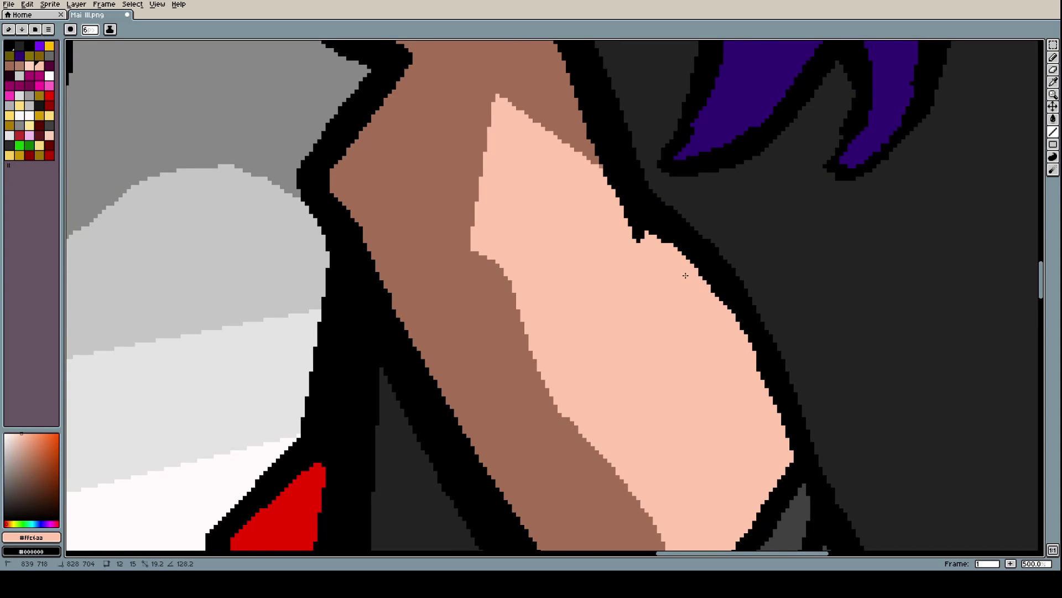
drag(685, 268, 709, 304)
scroll(714, 311, down, 5)
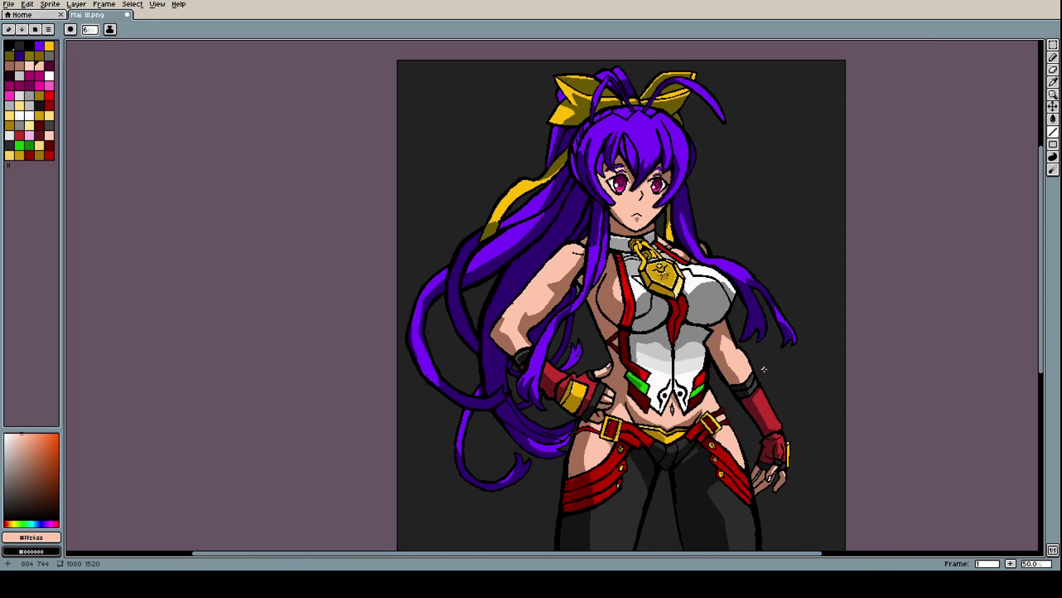
Sample black and straighten the torso's side outline with lines running from the purple hair strand down towards the red crossed straps
scroll(764, 379, up, 1)
scroll(643, 385, up, 1)
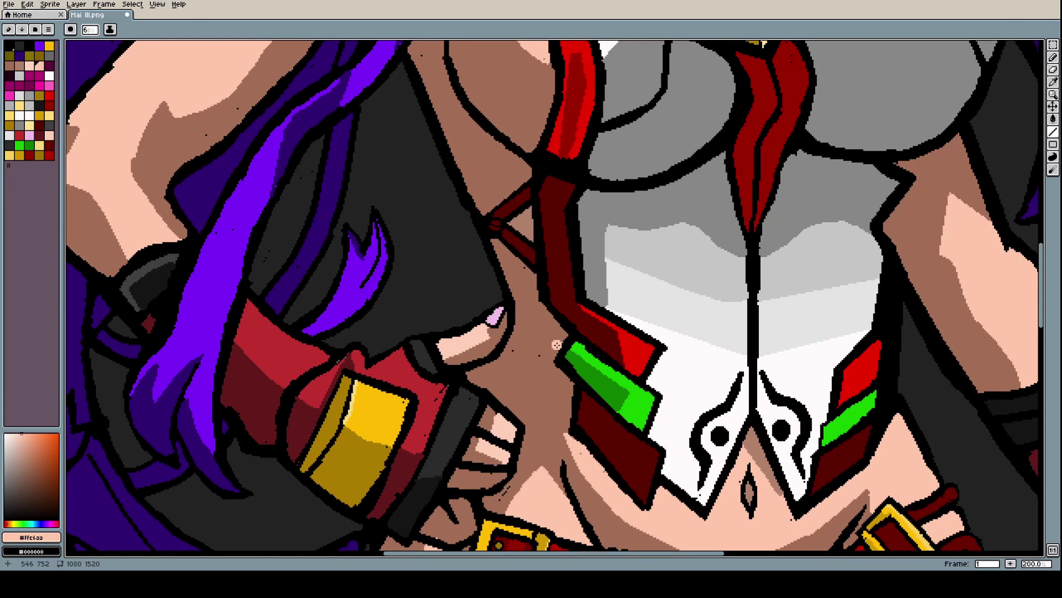
scroll(557, 344, down, 2)
scroll(512, 311, up, 3)
scroll(525, 331, down, 1)
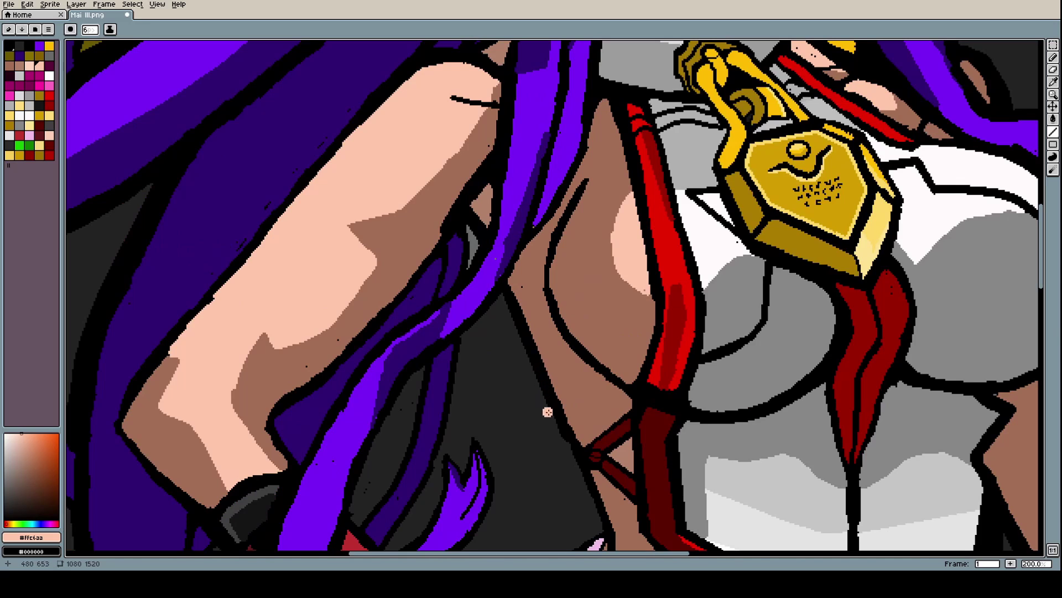
scroll(548, 412, up, 2)
alt+click(558, 394)
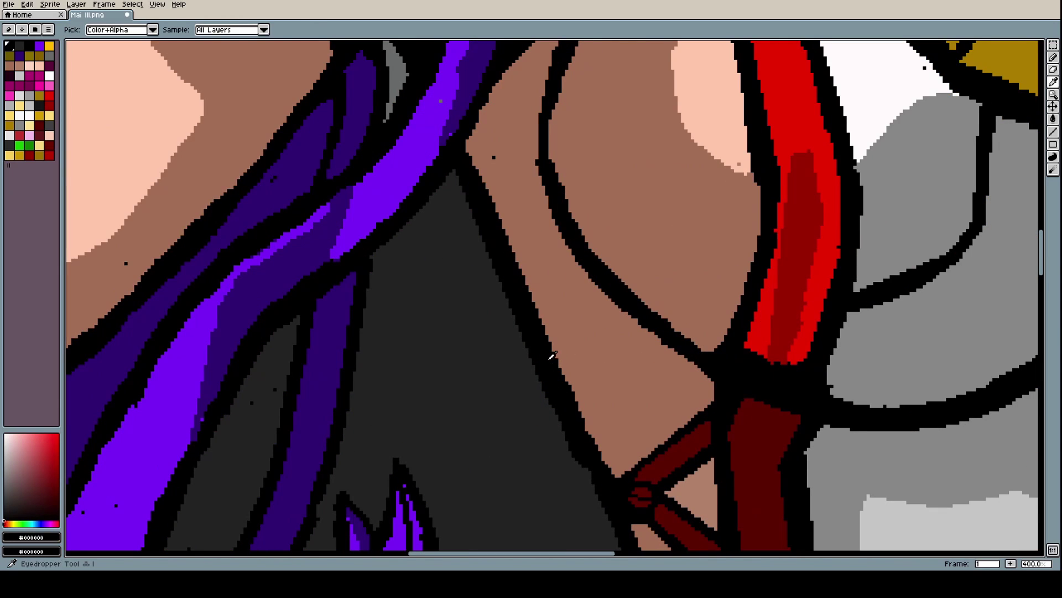
drag(589, 441, 548, 362)
scroll(547, 361, down, 2)
scroll(499, 223, up, 2)
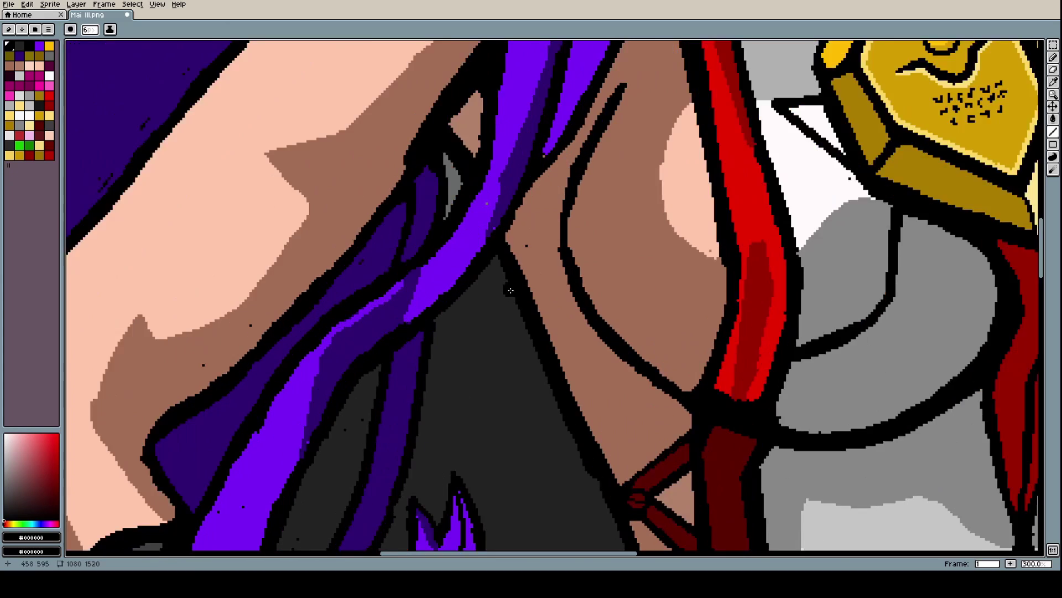
drag(499, 224, 564, 355)
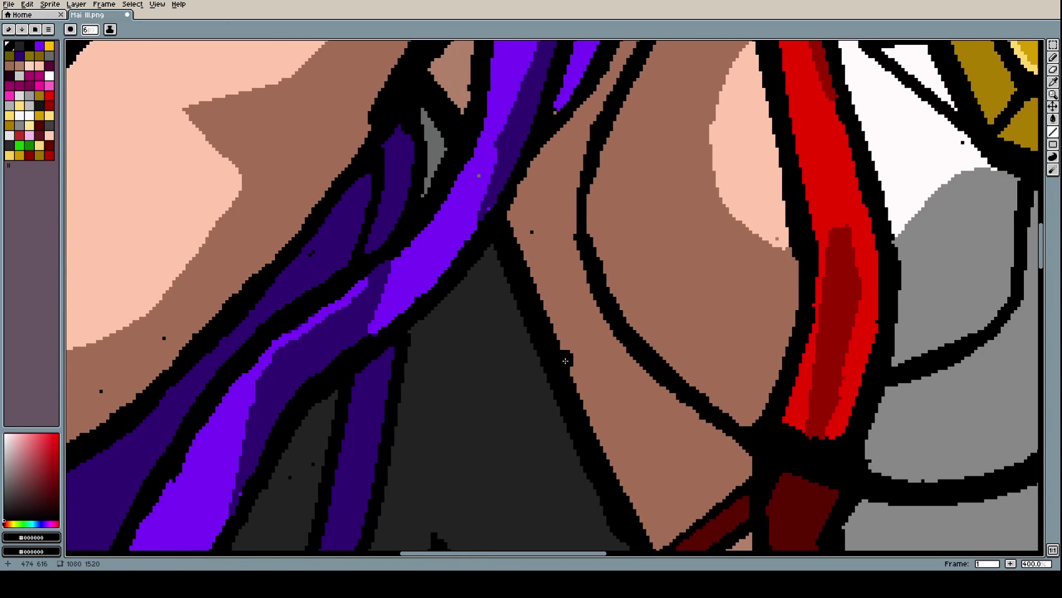
Sample the background colour #232323 and fill the light grey gap between the bent arm and the purple hair strand with it
scroll(565, 356, down, 4)
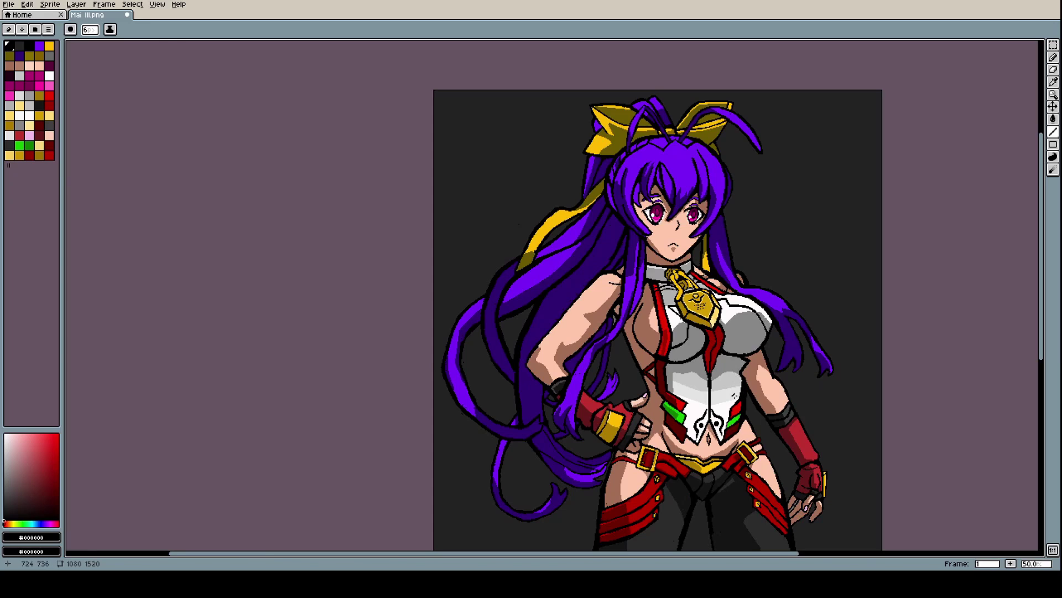
scroll(701, 384, up, 3)
scroll(701, 384, down, 3)
scroll(622, 298, up, 2)
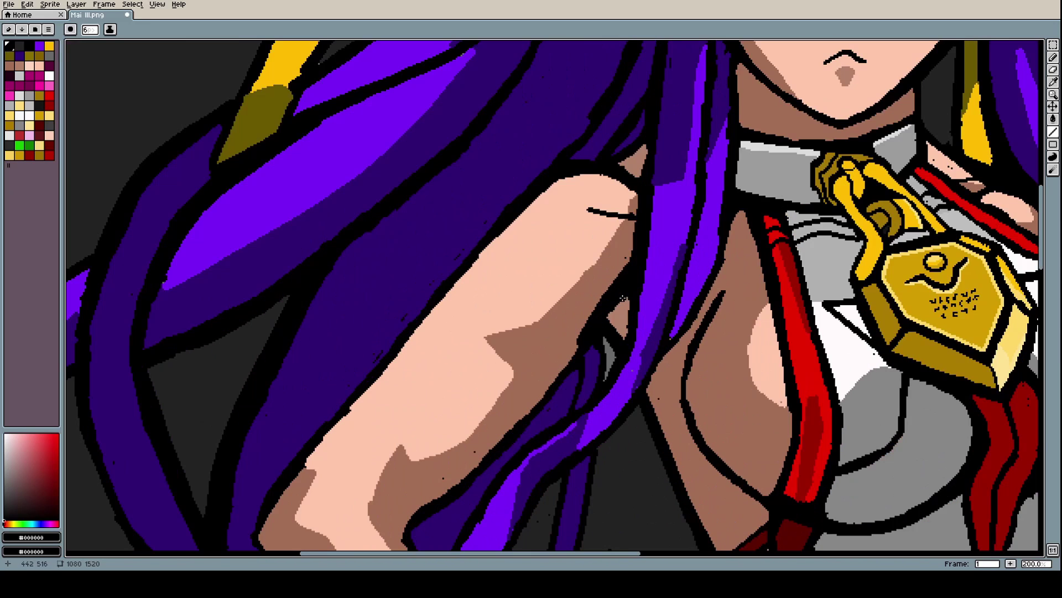
scroll(627, 367, up, 1)
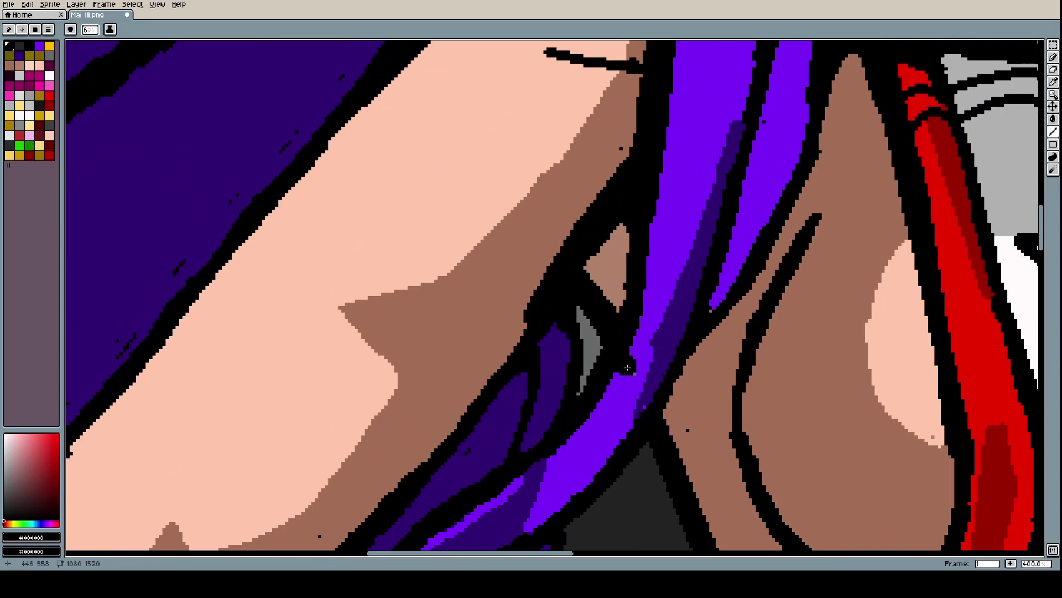
key(i)
click(642, 497)
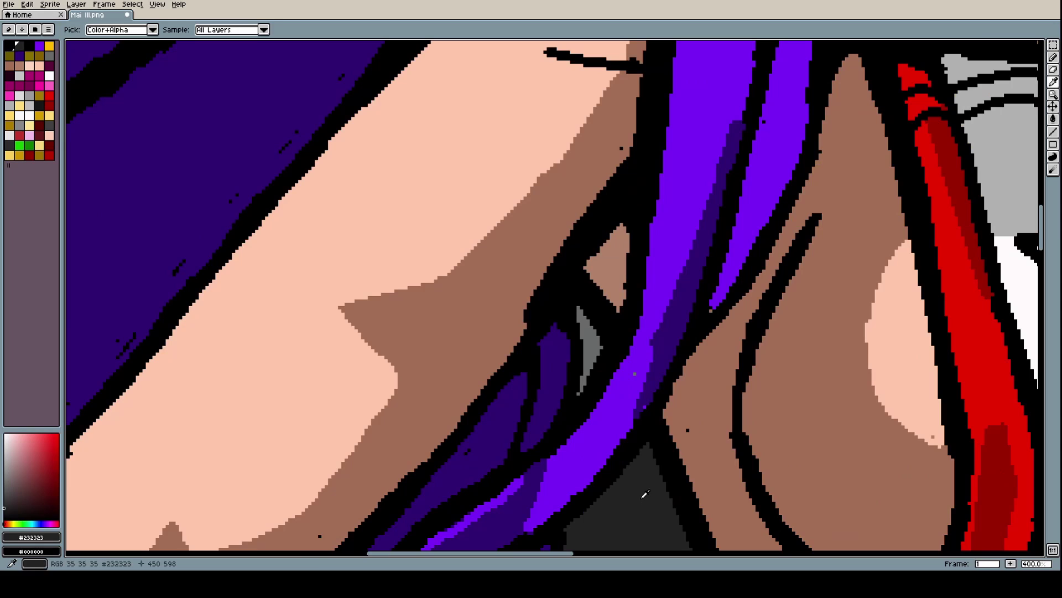
key(g)
click(588, 343)
scroll(649, 383, down, 2)
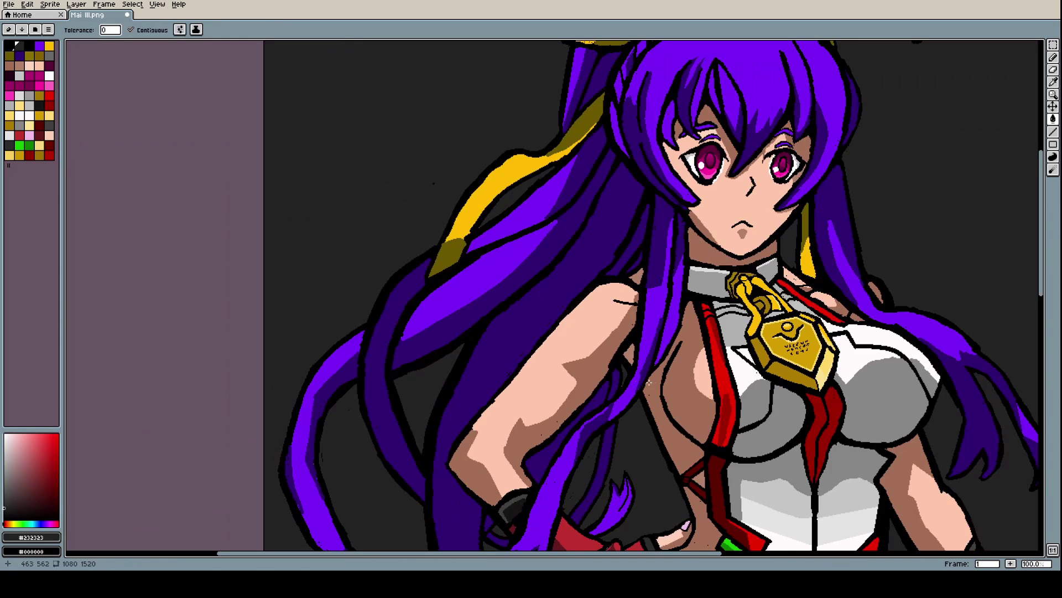
Sample black and try to smooth the notch in the hair's outer outline beside the face with the Curve tool
scroll(649, 382, down, 3)
scroll(736, 316, up, 3)
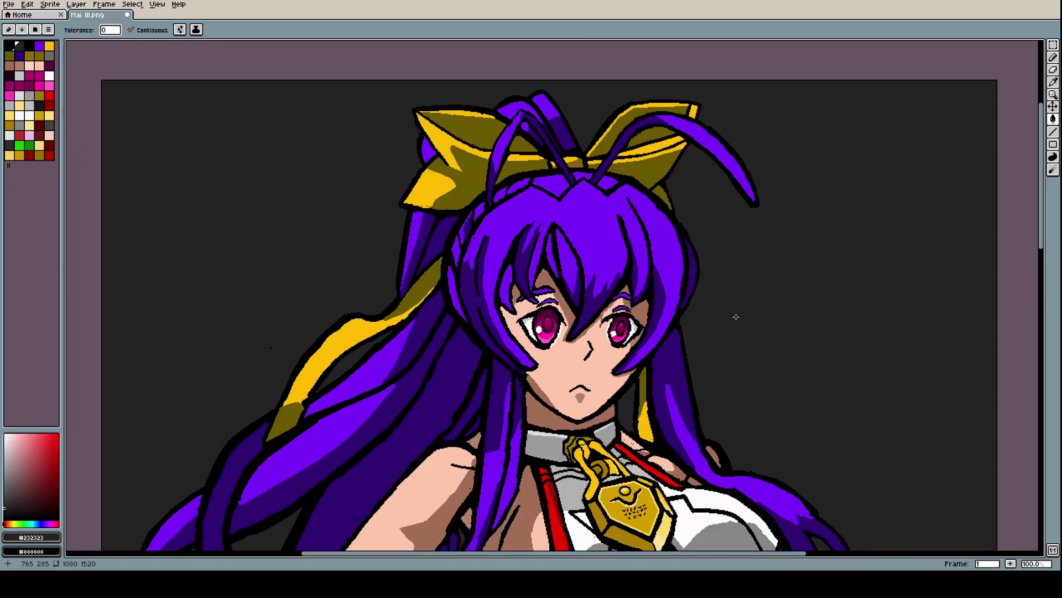
scroll(736, 317, up, 1)
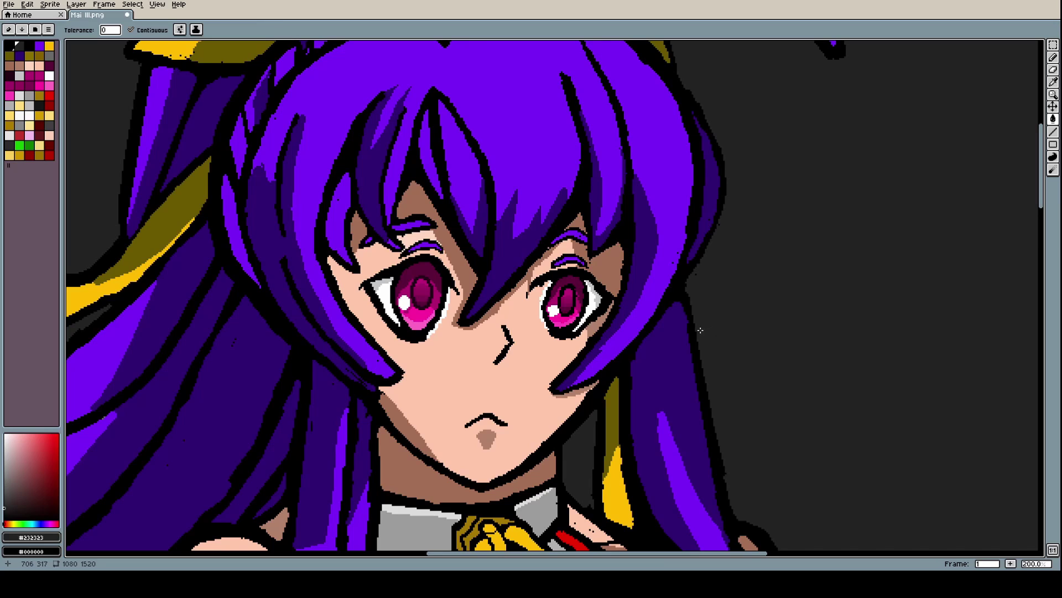
key(i)
click(688, 293)
scroll(683, 284, up, 1)
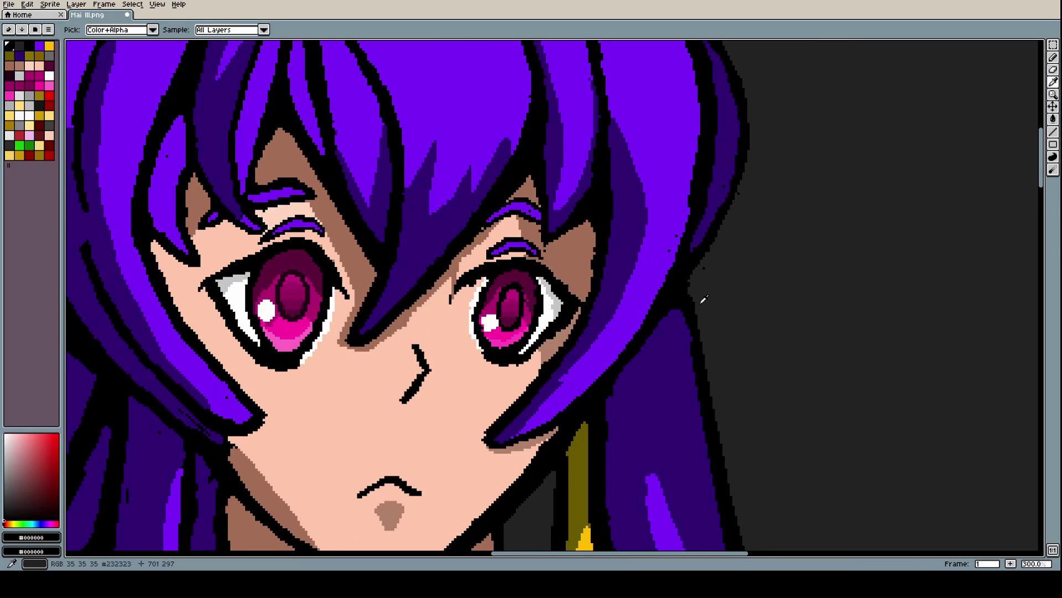
key(l)
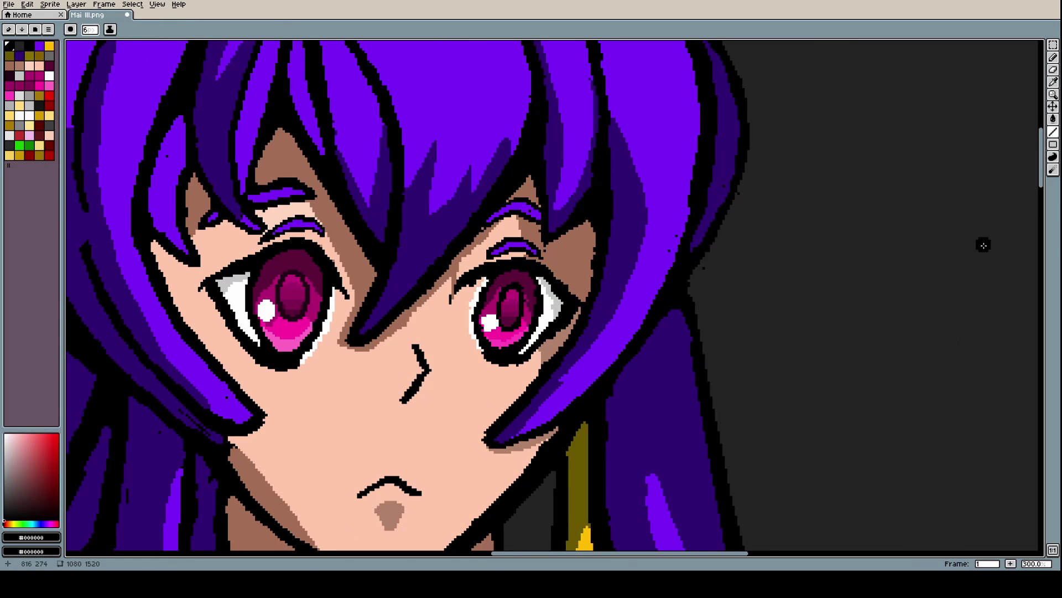
click(1053, 133)
click(1028, 132)
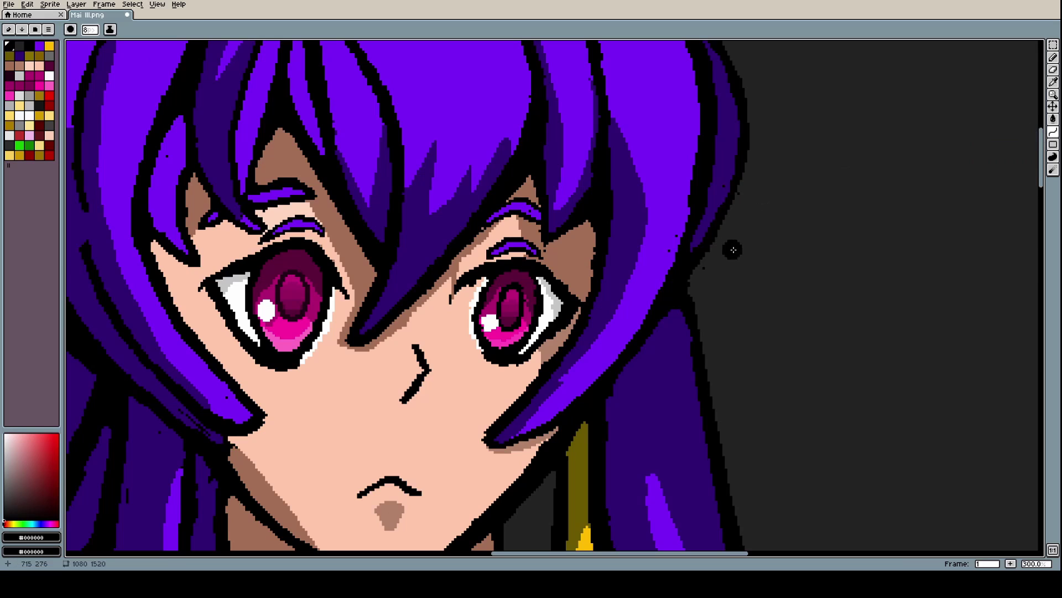
mouse_move(693, 276)
mouse_down()
mouse_move(730, 548)
mouse_move(767, 547)
mouse_move(782, 246)
mouse_move(773, 40)
mouse_move(795, 87)
mouse_move(808, 244)
mouse_up()
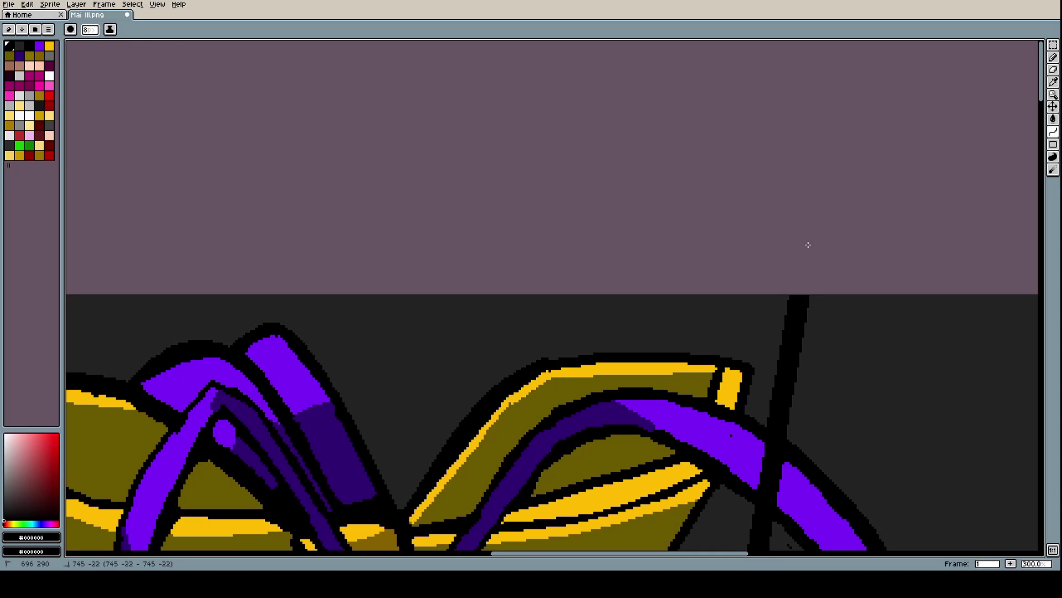
drag(809, 245, 839, 424)
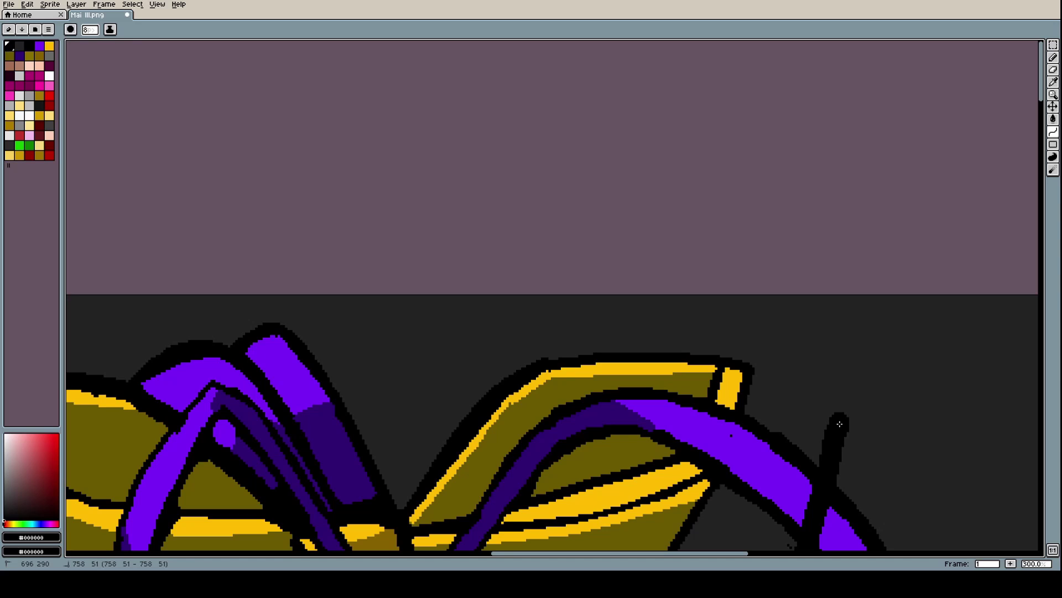
key(ctrl+z)
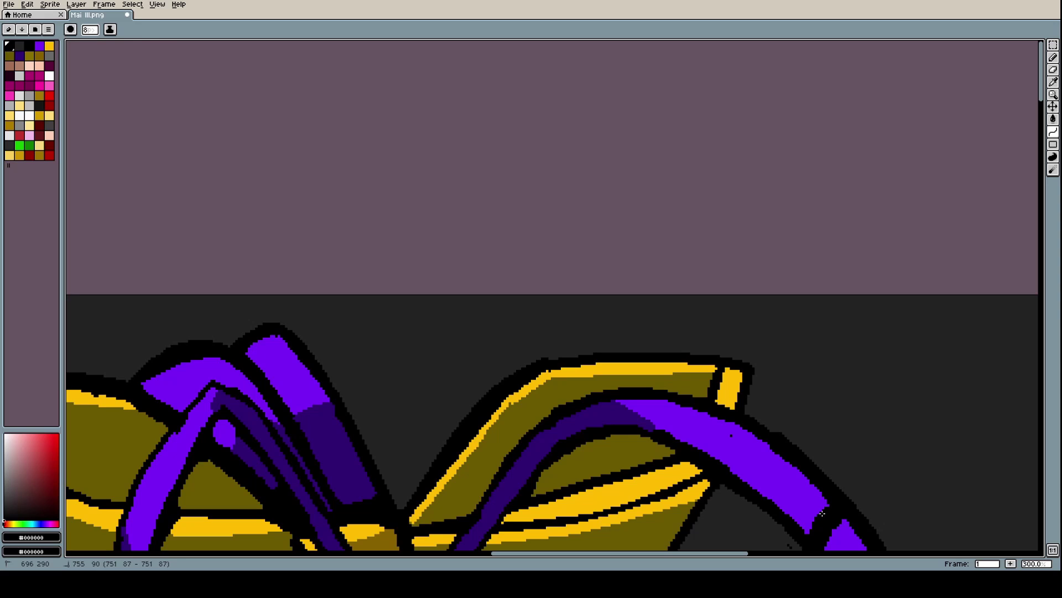
scroll(659, 352, down, 15)
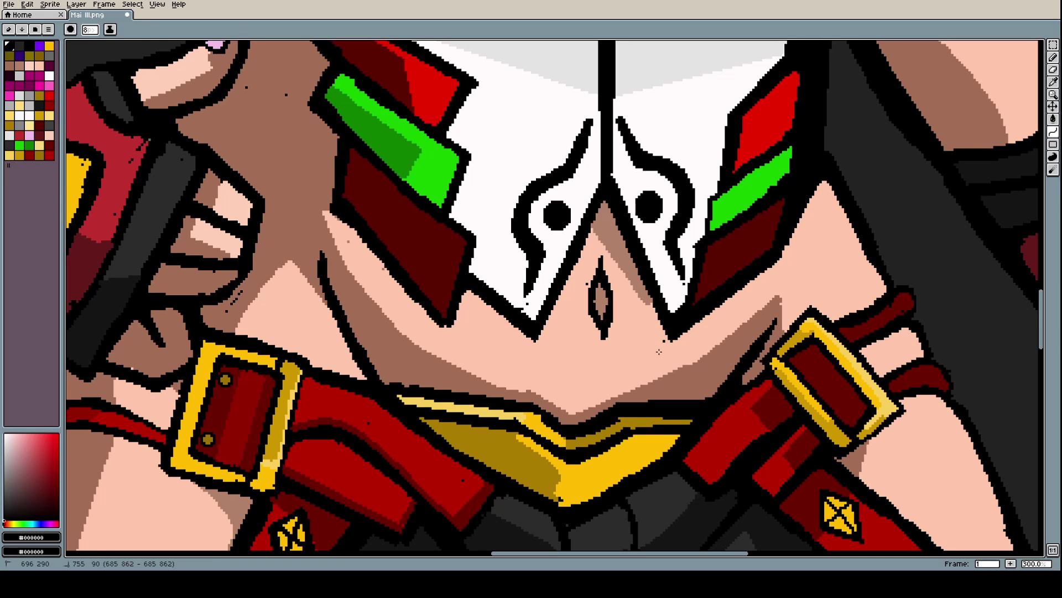
scroll(659, 351, down, 1)
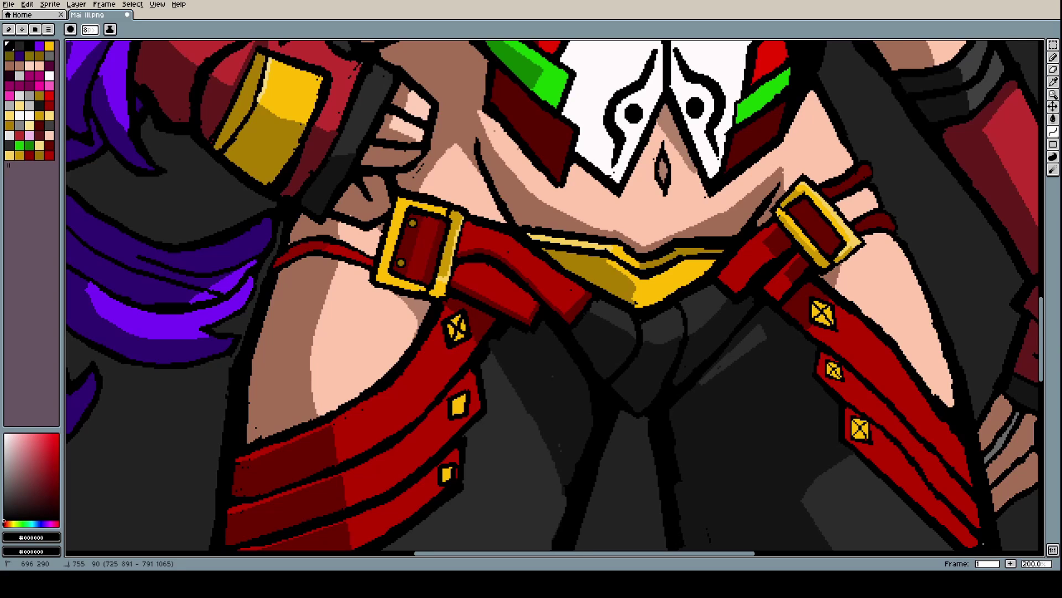
scroll(894, 546, down, 7)
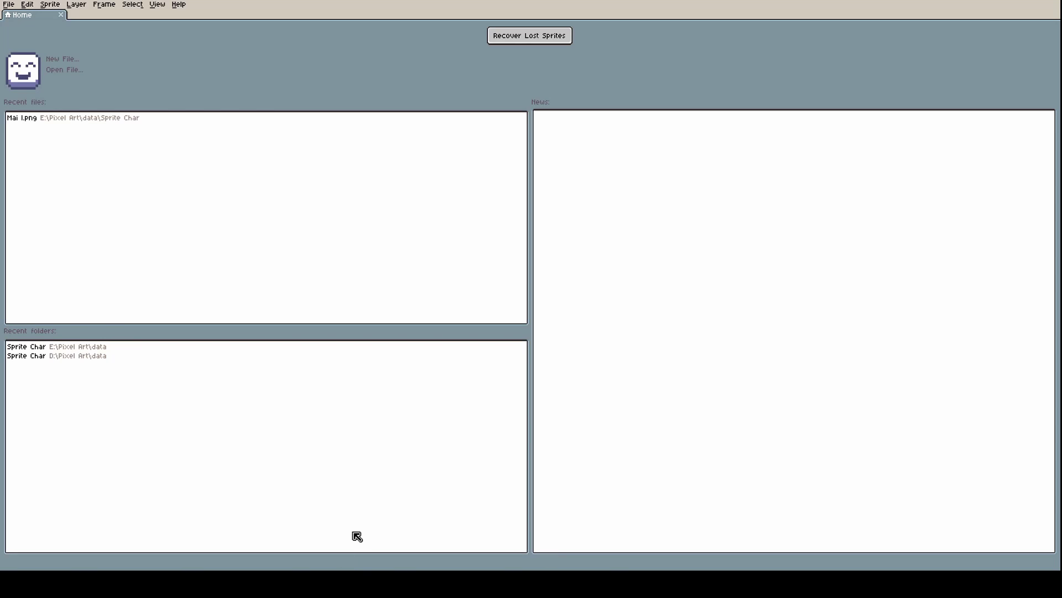
Open the file Mai III.png from the Sprite Char folder
click(68, 75)
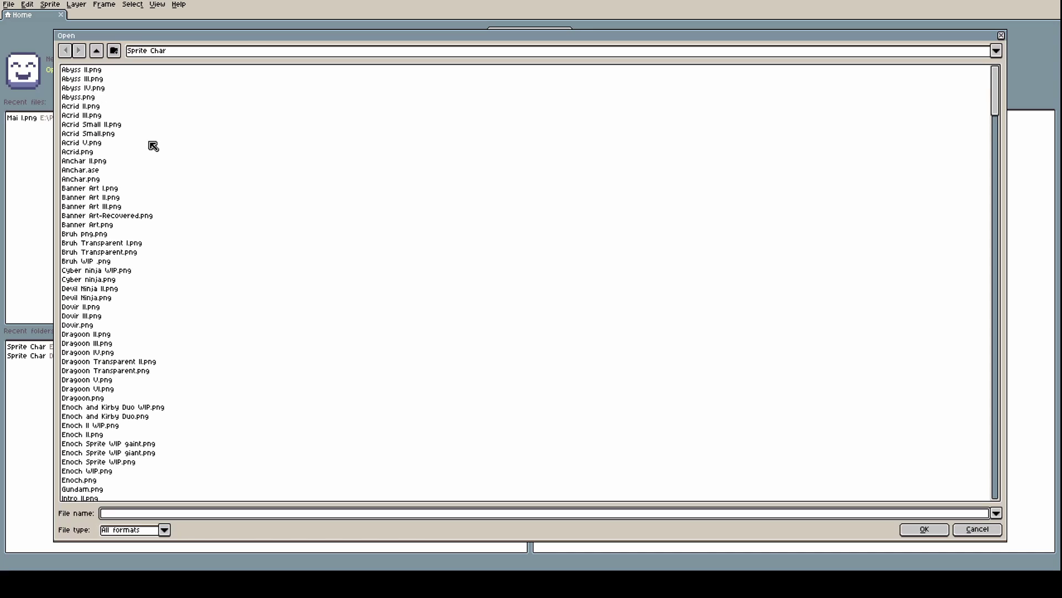
scroll(164, 166, down, 15)
scroll(171, 190, down, 20)
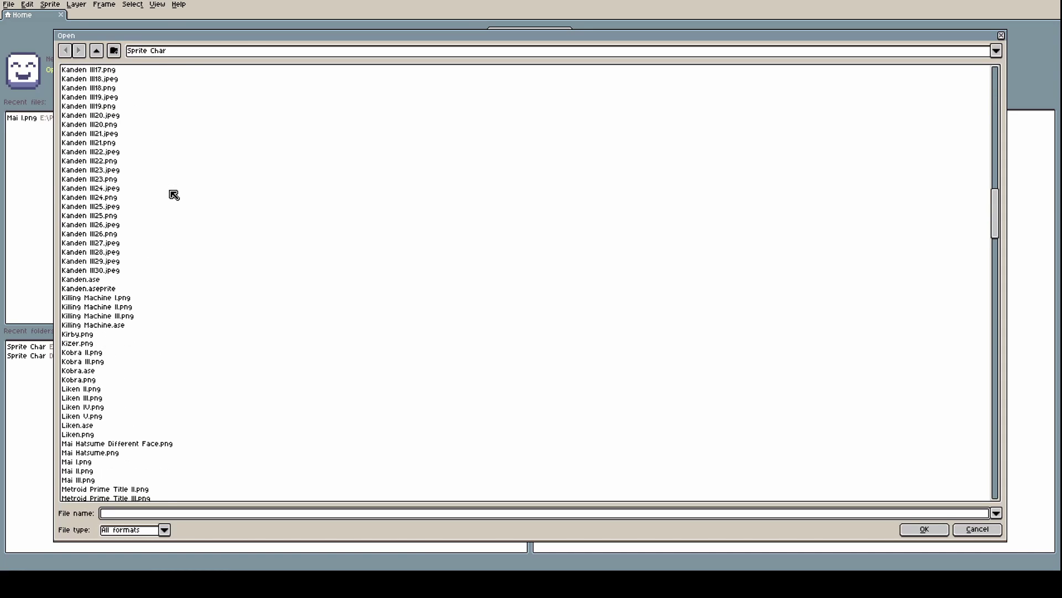
double_click(78, 370)
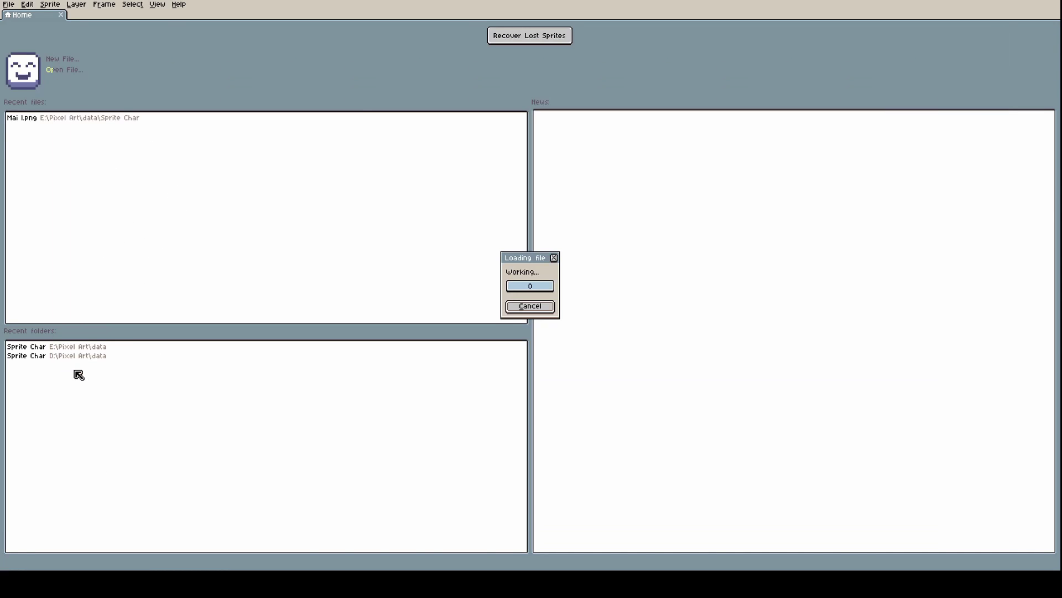
Set the Line tool's brush size to 4 and straighten the outer outline of the purple strand beside the face in black
scroll(387, 307, down, 3)
scroll(584, 186, up, 1)
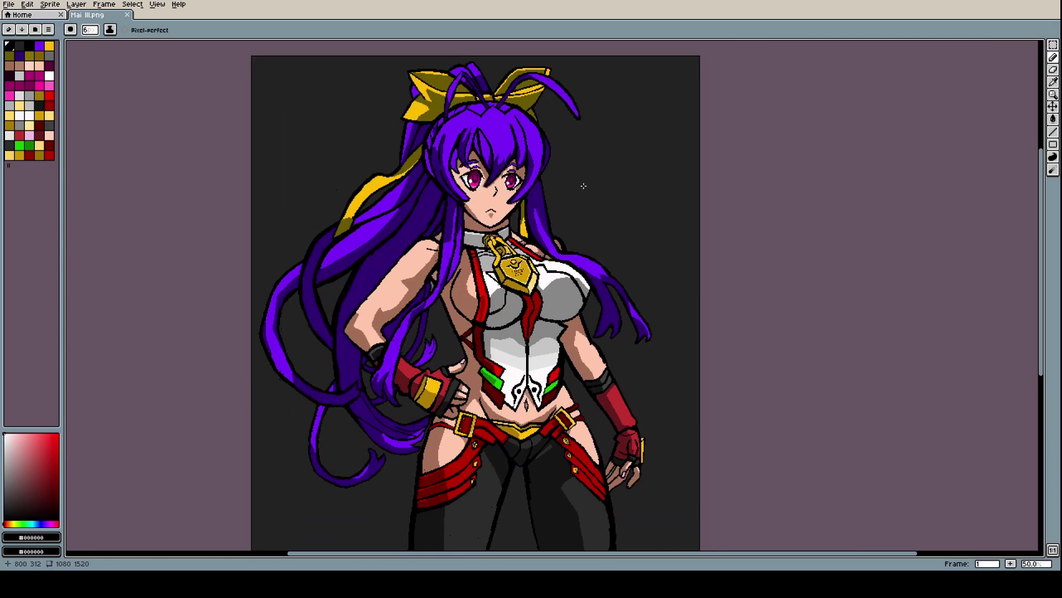
scroll(583, 186, up, 3)
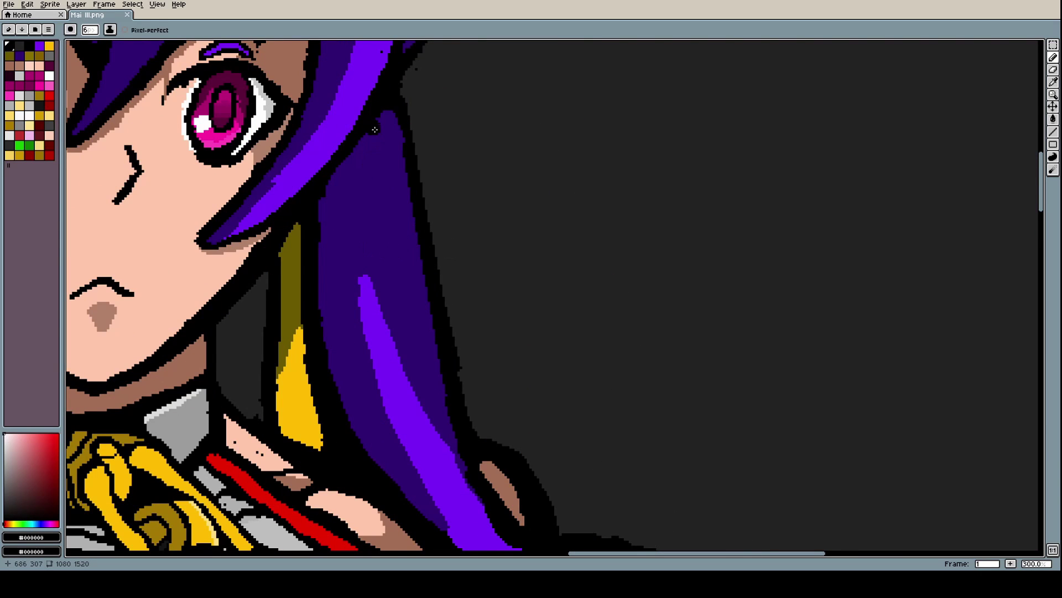
click(1053, 132)
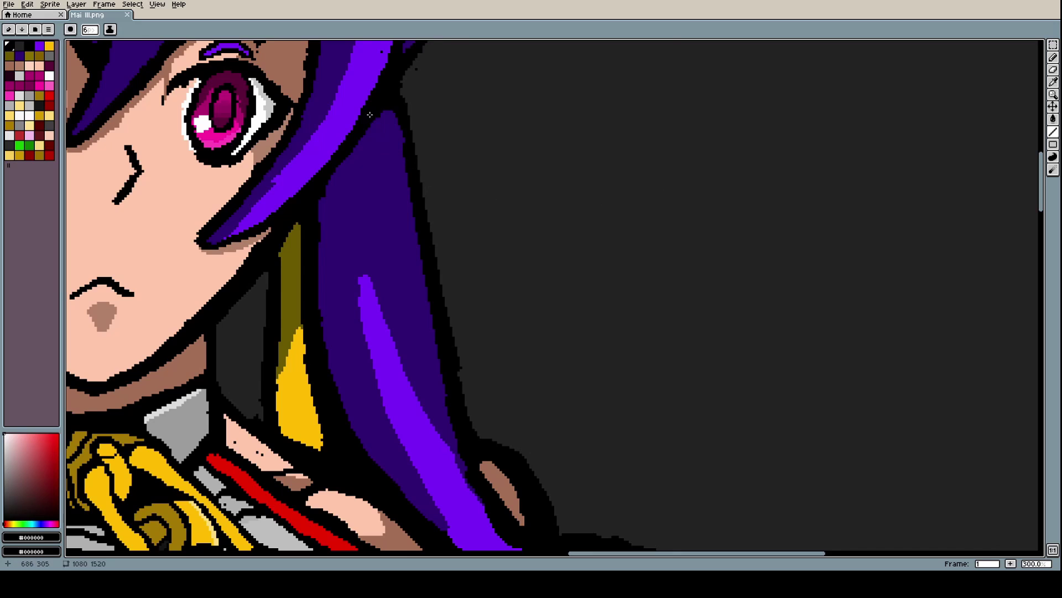
scroll(370, 108, up, 1)
scroll(383, 96, up, 1)
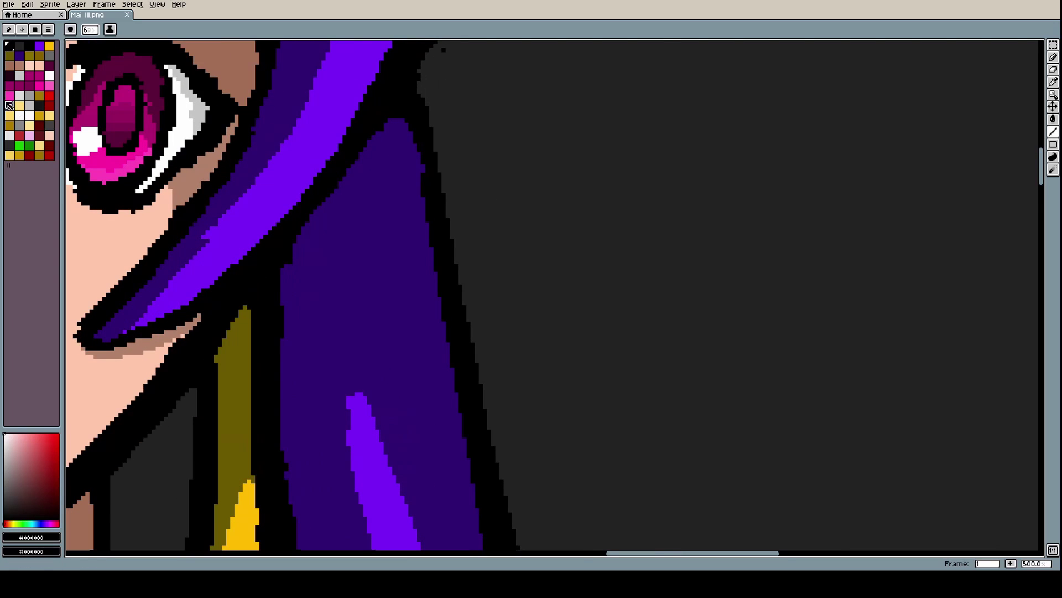
drag(98, 32, 94, 51)
mouse_move(419, 91)
mouse_down()
mouse_move(451, 191)
mouse_move(521, 534)
mouse_move(516, 515)
mouse_up()
scroll(505, 429, down, 2)
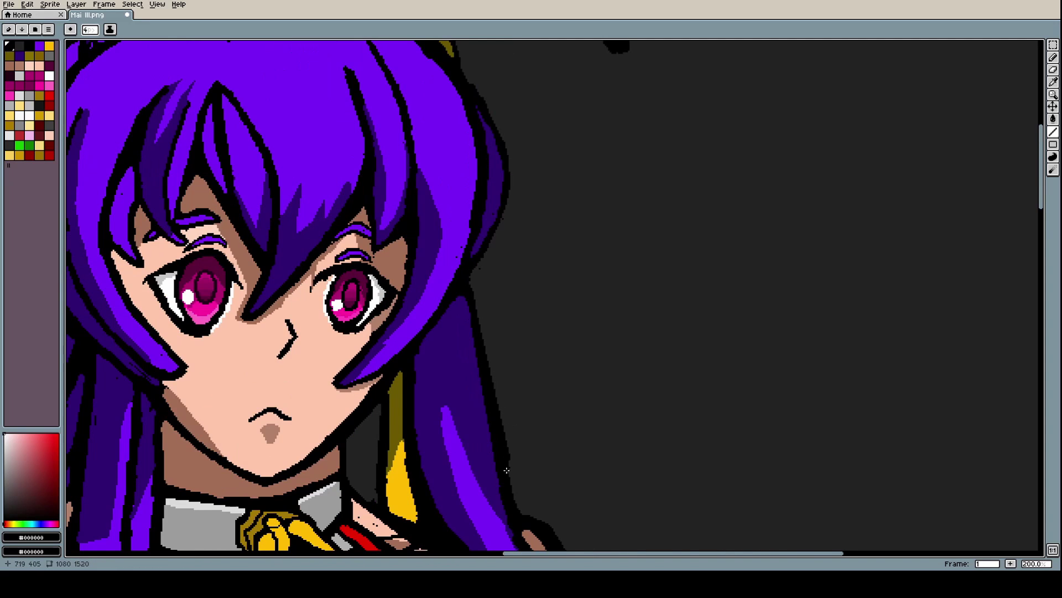
Smooth the lower part of that purple strand's outer outline with black lines running down to the shoulder
scroll(511, 445, up, 2)
drag(511, 445, 532, 550)
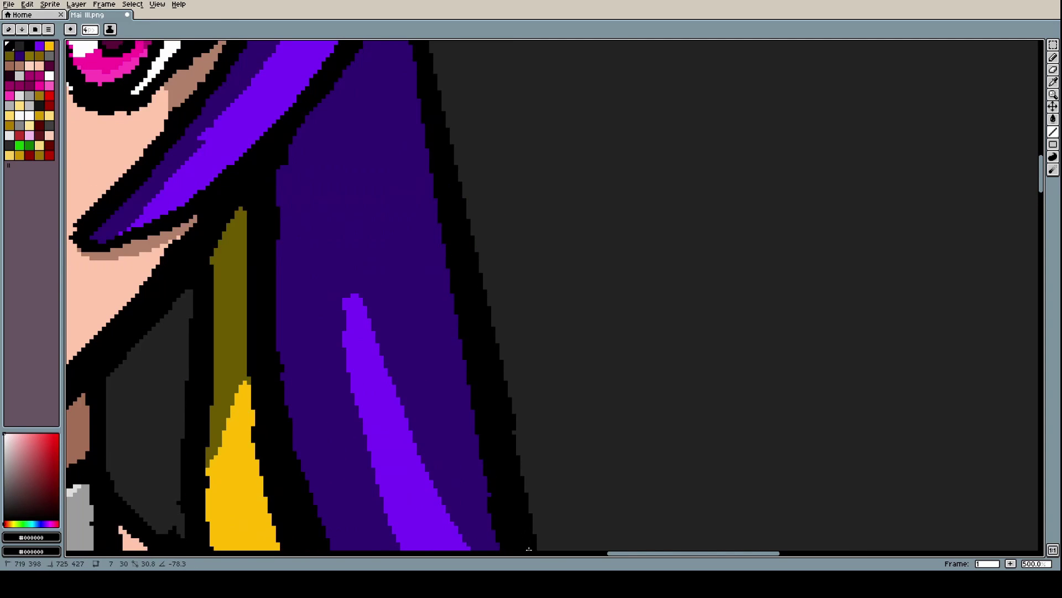
scroll(509, 409, down, 3)
scroll(510, 409, up, 3)
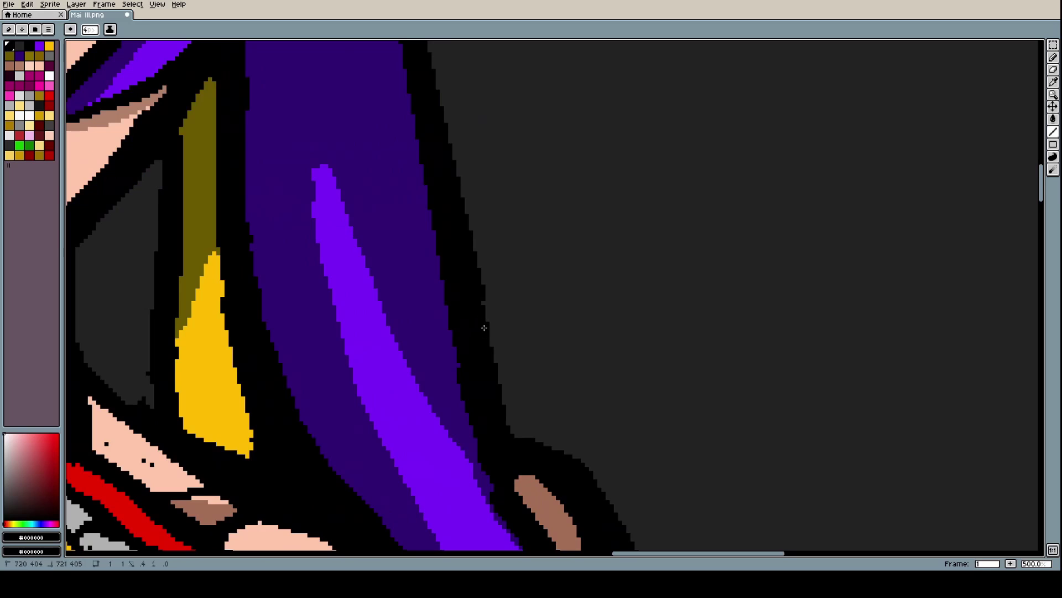
drag(490, 362, 510, 435)
scroll(510, 435, down, 6)
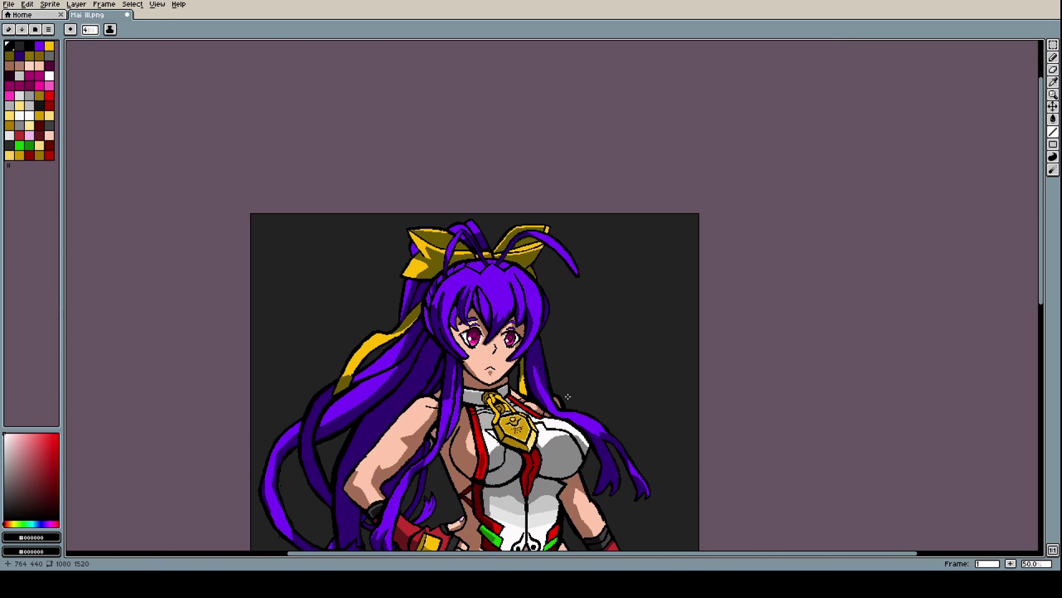
Examine the outlines and shading of the lowered arm, its dark band and the red glove sleeve
scroll(616, 494, up, 3)
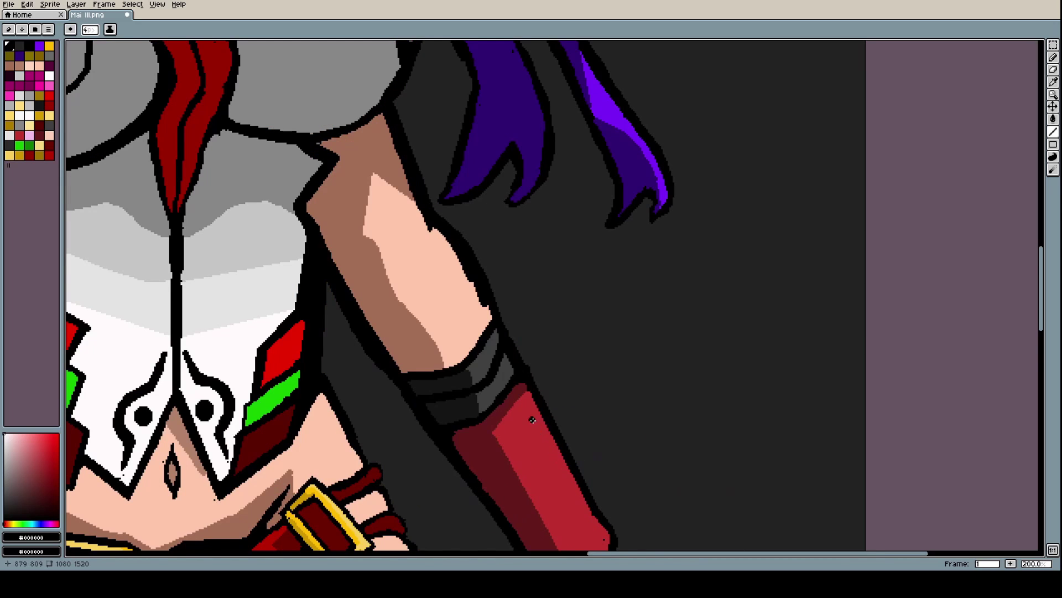
scroll(581, 487, down, 2)
scroll(537, 474, up, 1)
scroll(536, 381, up, 2)
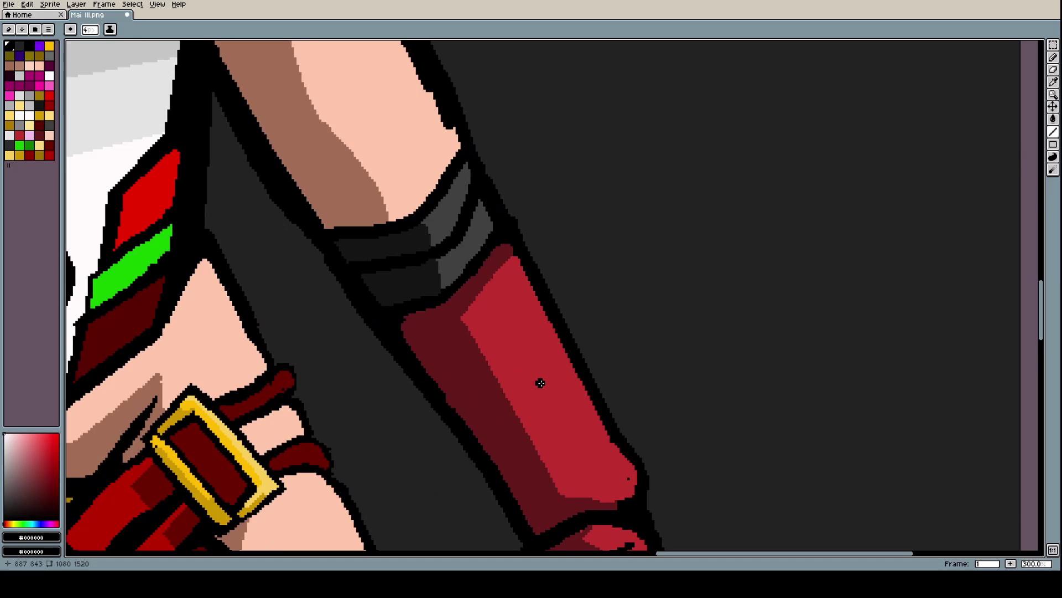
scroll(538, 474, down, 4)
scroll(539, 475, up, 4)
scroll(550, 498, down, 4)
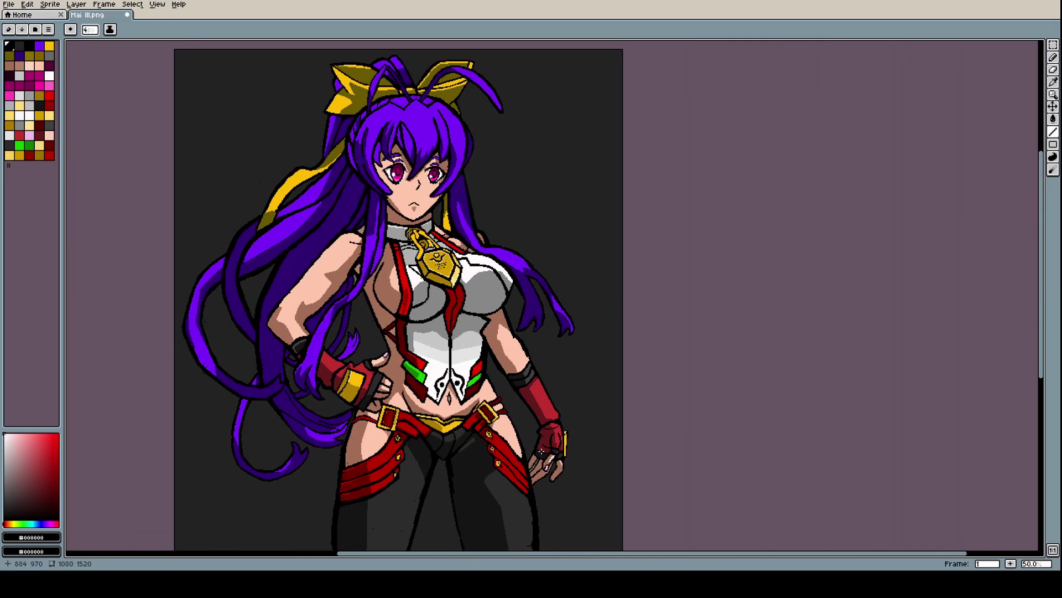
Sample the background colour #232323 and fill the grey gap between the fingers of the lowered hand with it
scroll(553, 487, up, 3)
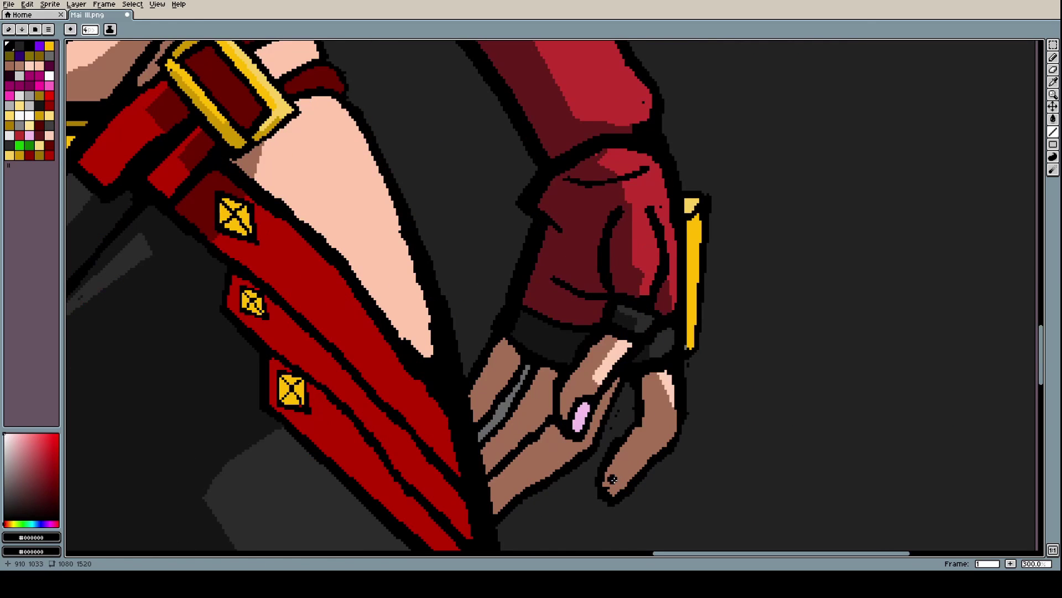
scroll(478, 407, up, 1)
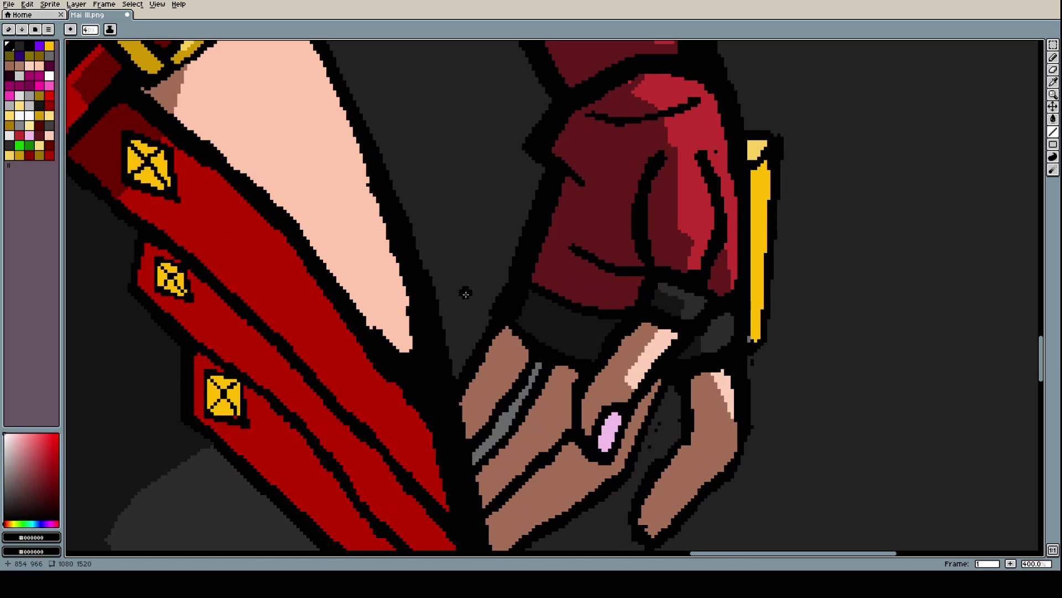
key(i)
click(470, 275)
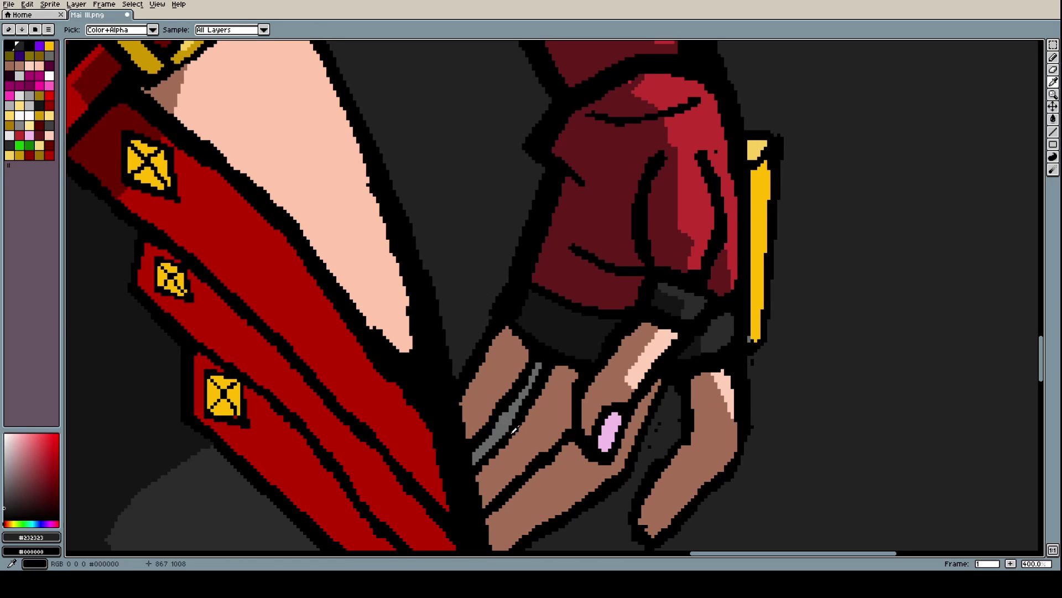
key(g)
click(502, 424)
scroll(770, 391, down, 4)
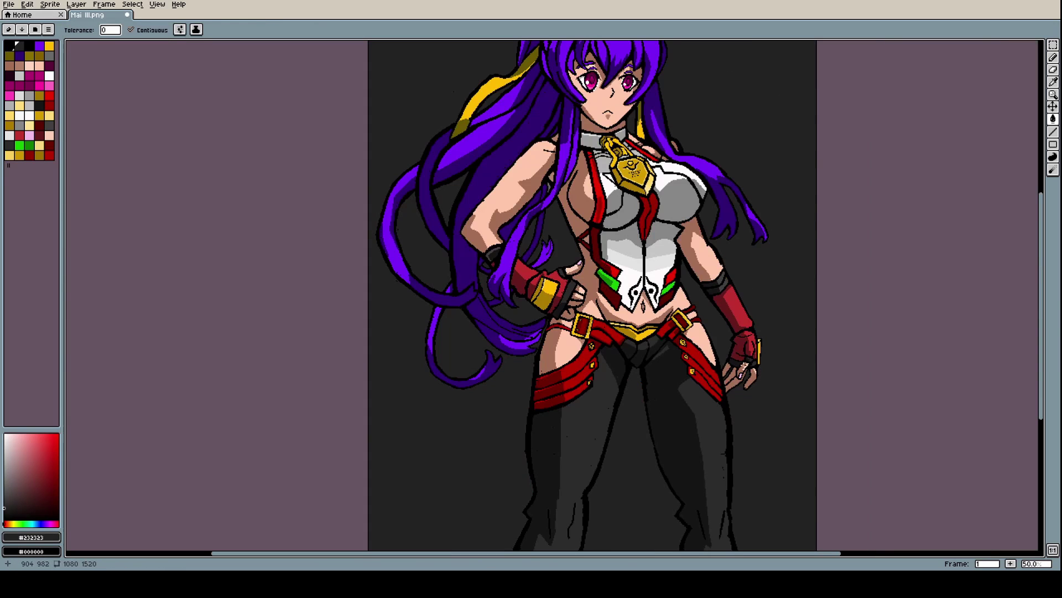
Fill the grey sliver between the bent arm and the purple hair strand with the background colour #232323
scroll(550, 188, up, 4)
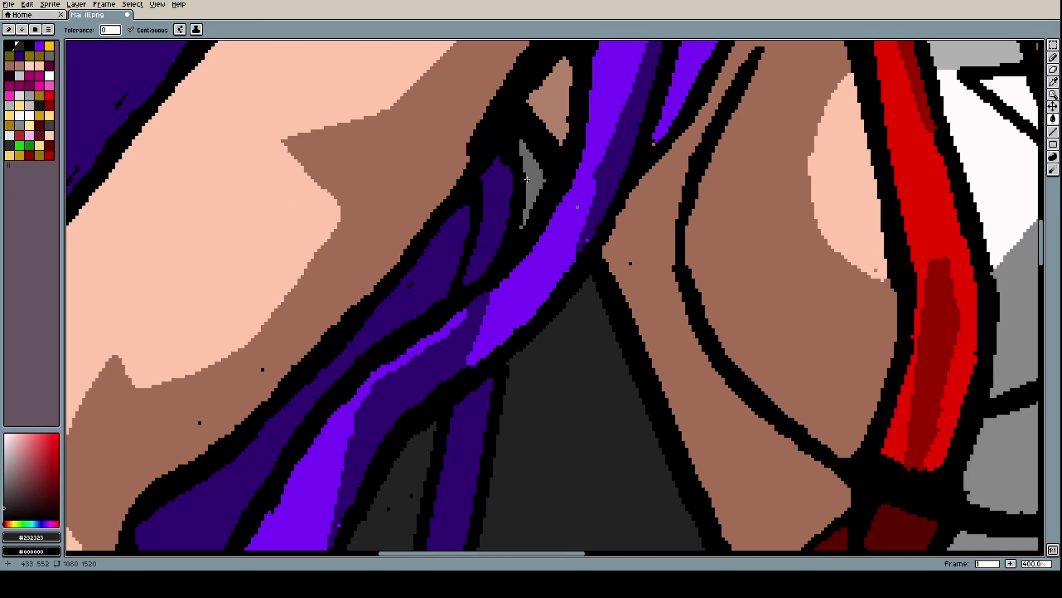
click(527, 180)
scroll(574, 345, down, 4)
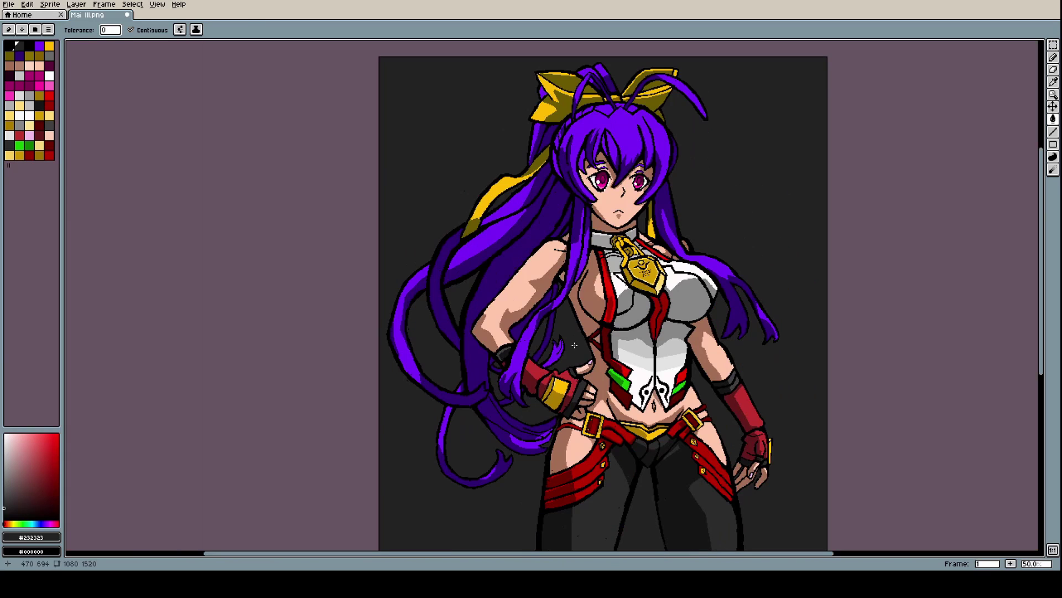
Examine the whole figure, then the face, eyes and surrounding hair outlines up close for stray pixels and rough edges
scroll(530, 417, up, 2)
scroll(551, 433, down, 3)
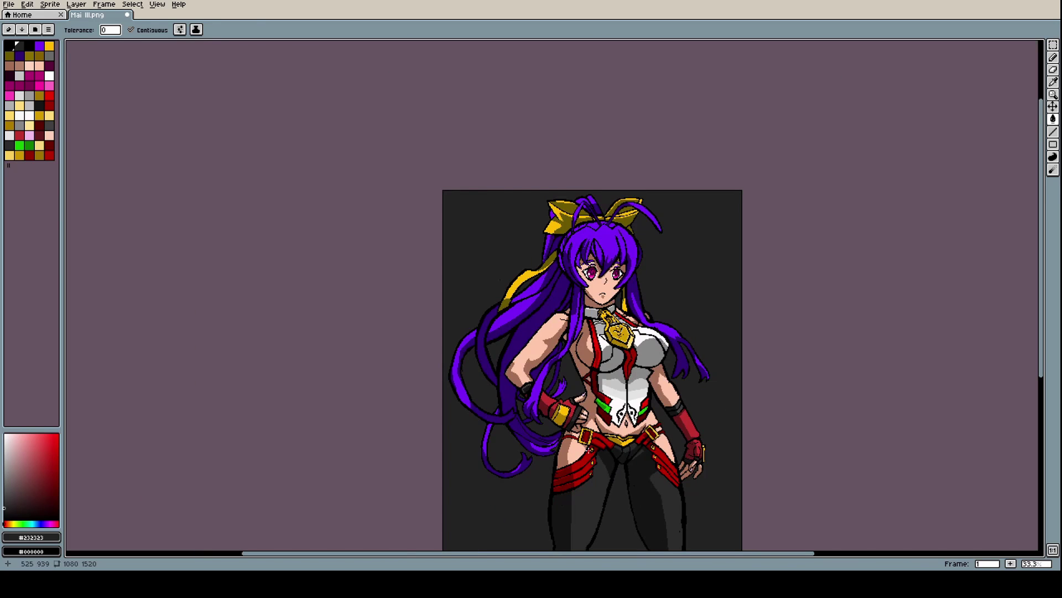
scroll(672, 298, up, 3)
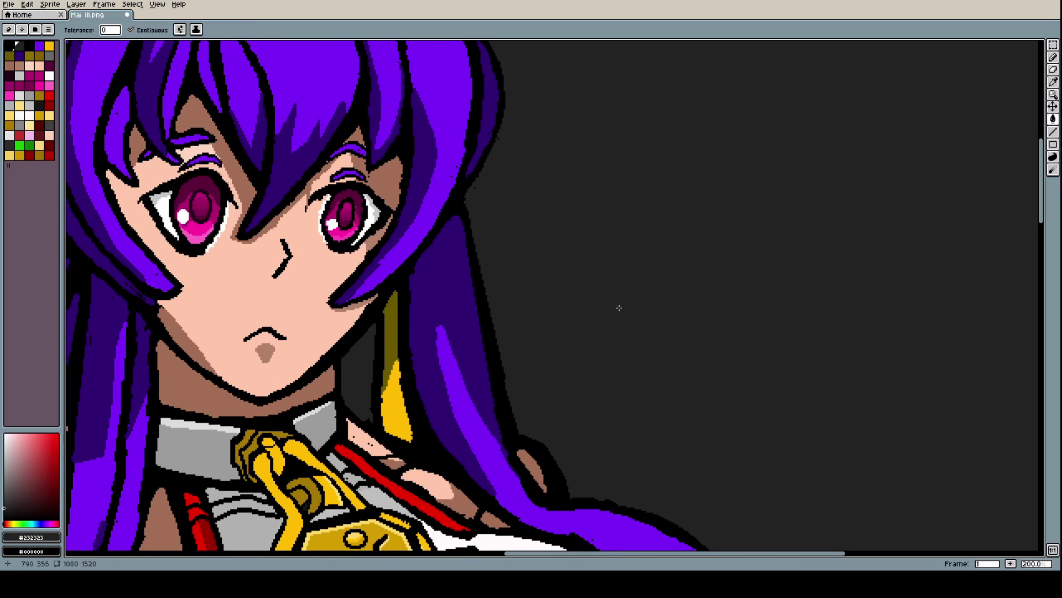
scroll(310, 198, up, 1)
scroll(310, 198, up, 1)
scroll(271, 211, up, 1)
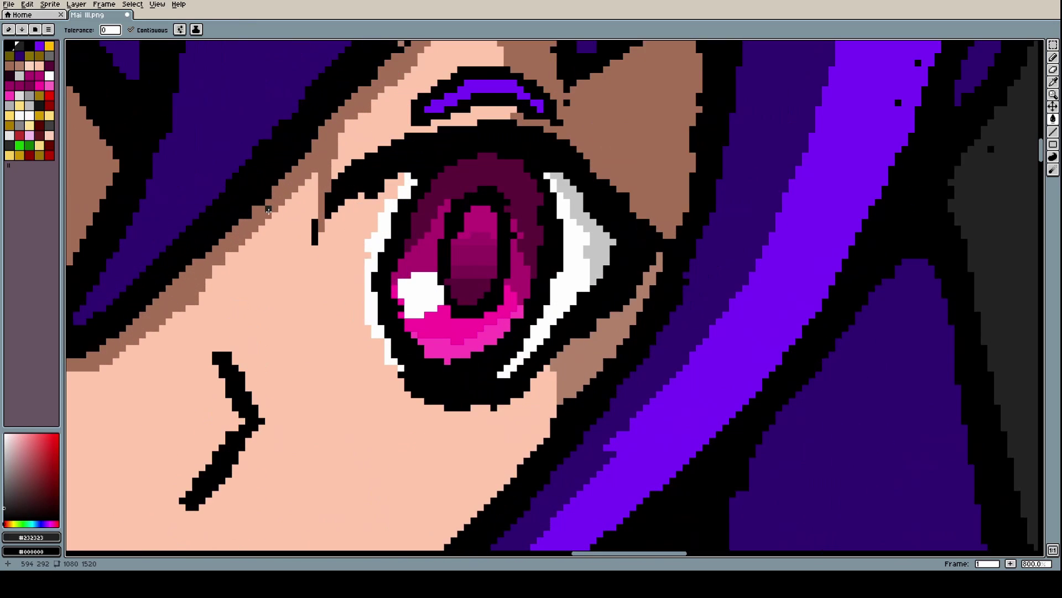
scroll(314, 239, down, 1)
scroll(318, 238, down, 2)
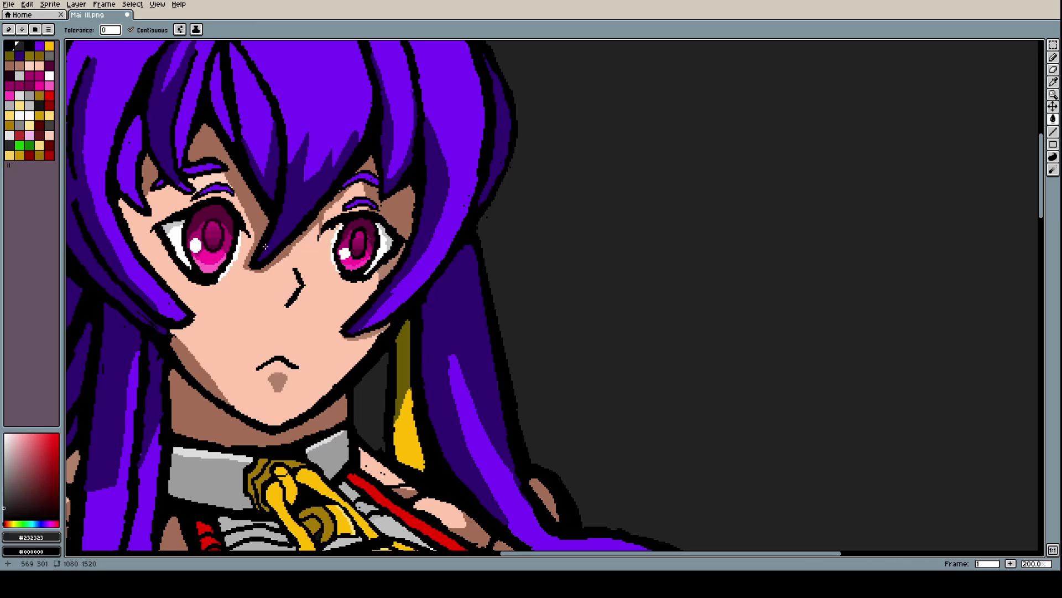
Sample the black outline colour and try to trim the lower tip of the larger eye's outer white with the Line tool
scroll(269, 247, up, 2)
scroll(382, 238, up, 2)
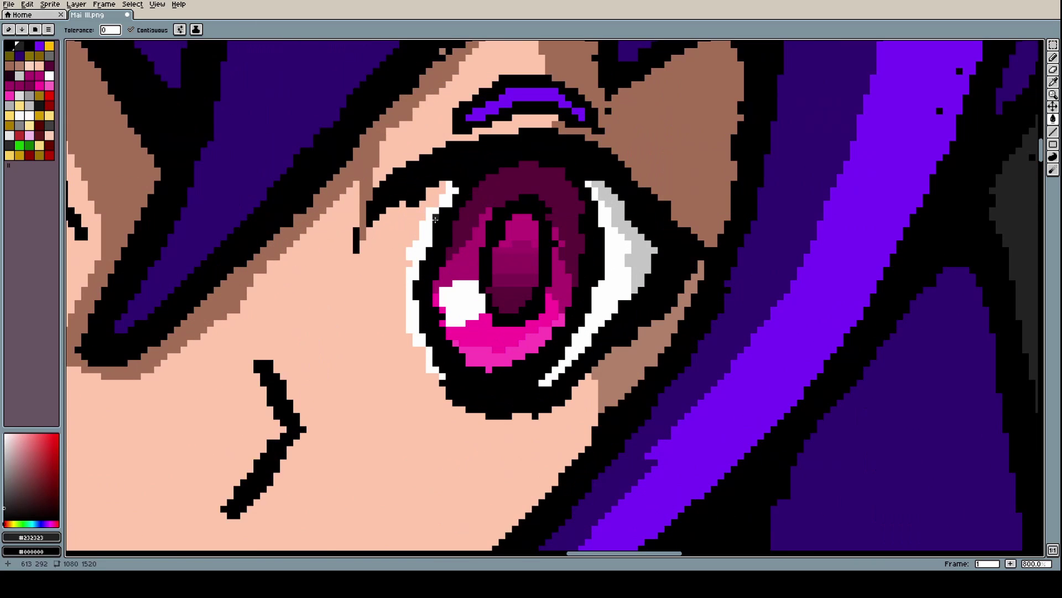
scroll(382, 238, down, 2)
scroll(124, 258, down, 1)
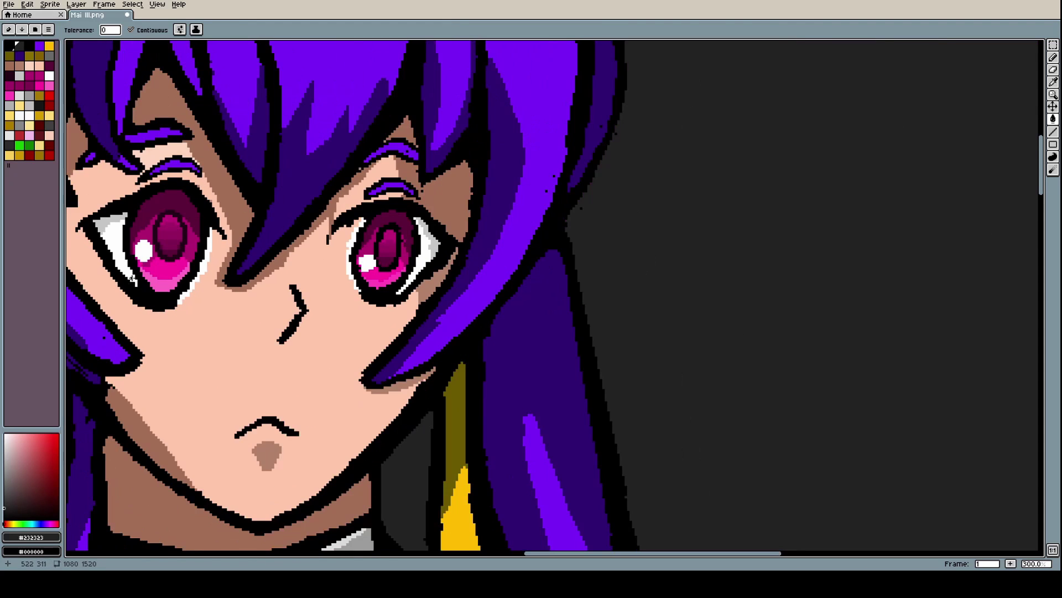
scroll(135, 260, up, 3)
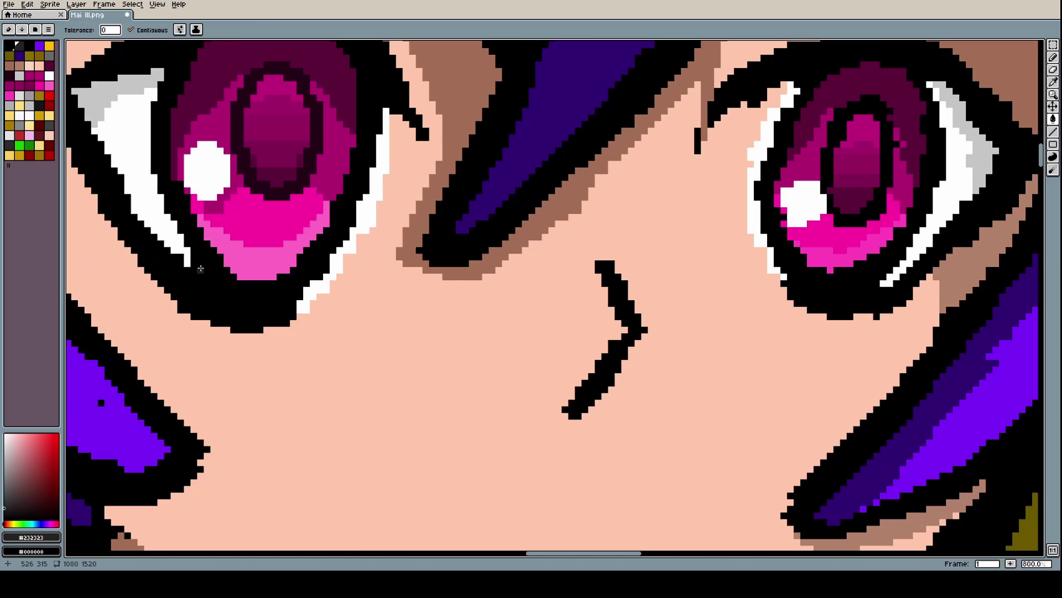
key(b)
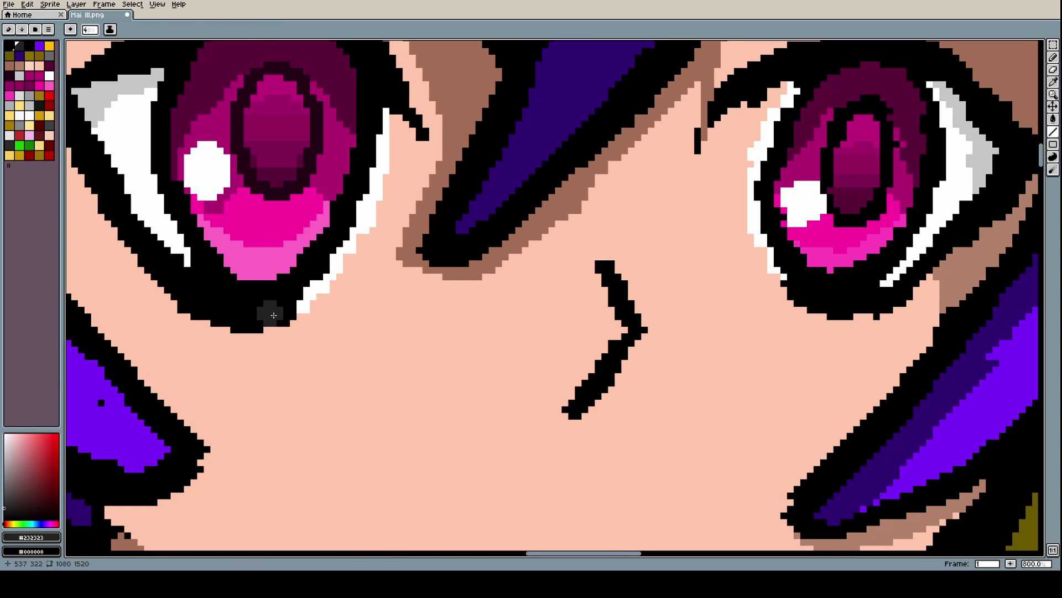
key(i)
click(177, 240)
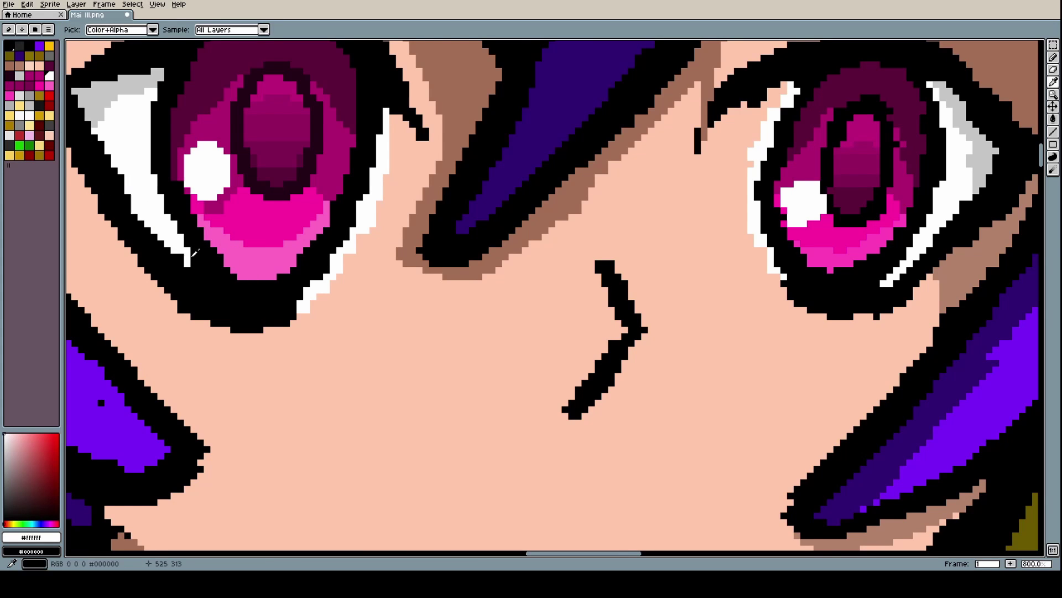
click(209, 266)
key(l)
drag(191, 264, 182, 264)
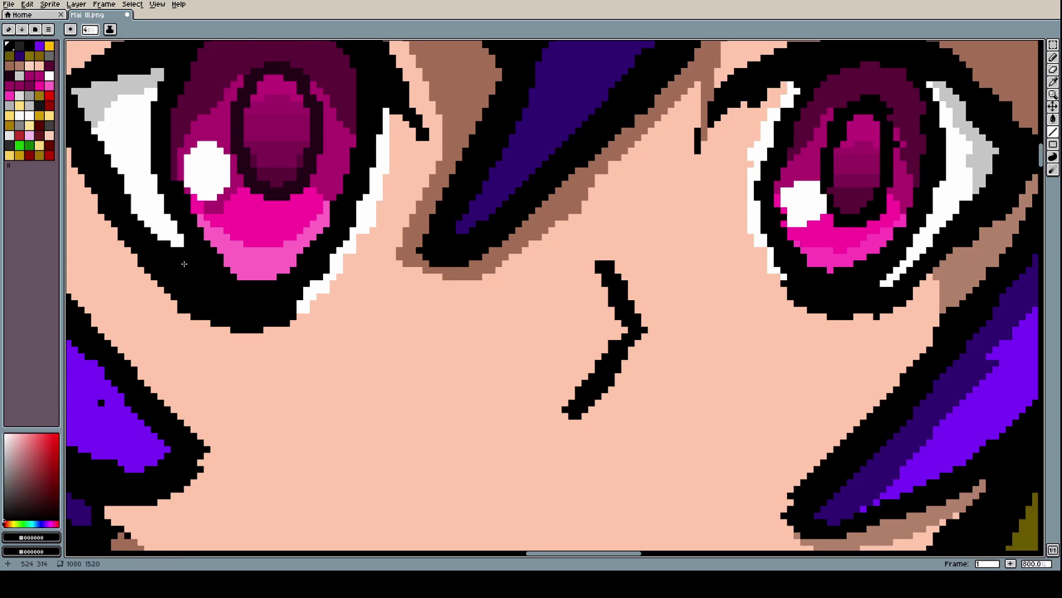
Undo the black line strokes at the lower tip of the larger eye's white
scroll(325, 299, down, 5)
scroll(325, 299, up, 1)
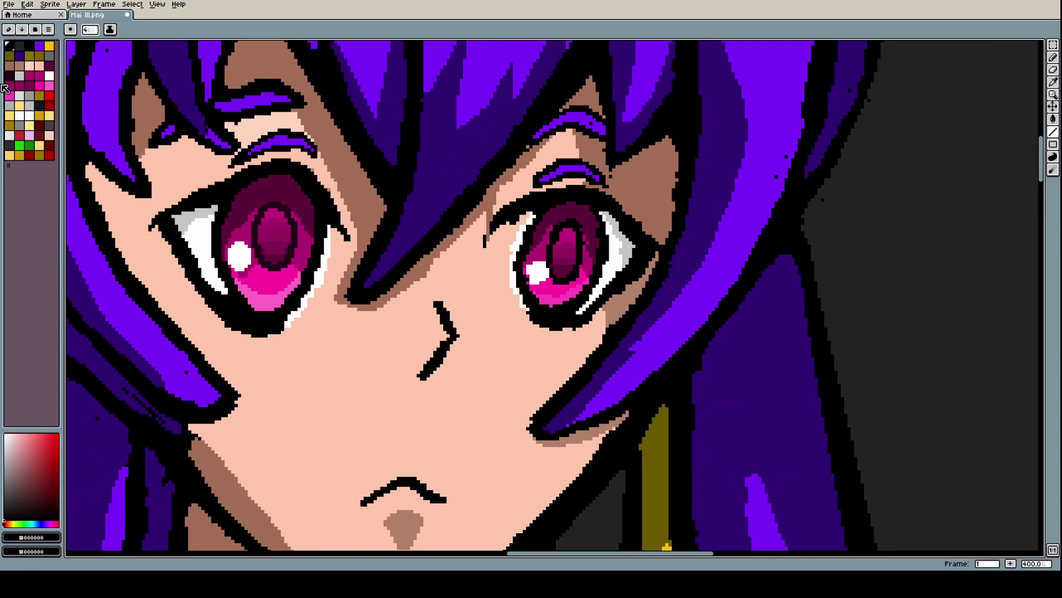
click(27, 5)
click(36, 17)
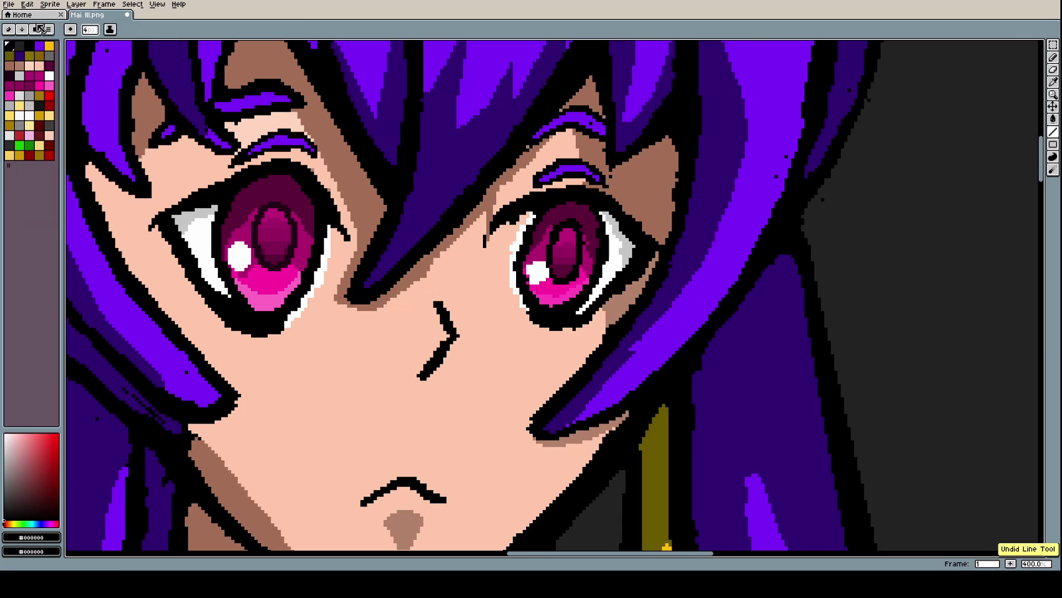
scroll(207, 262, up, 5)
key(ctrl+z)
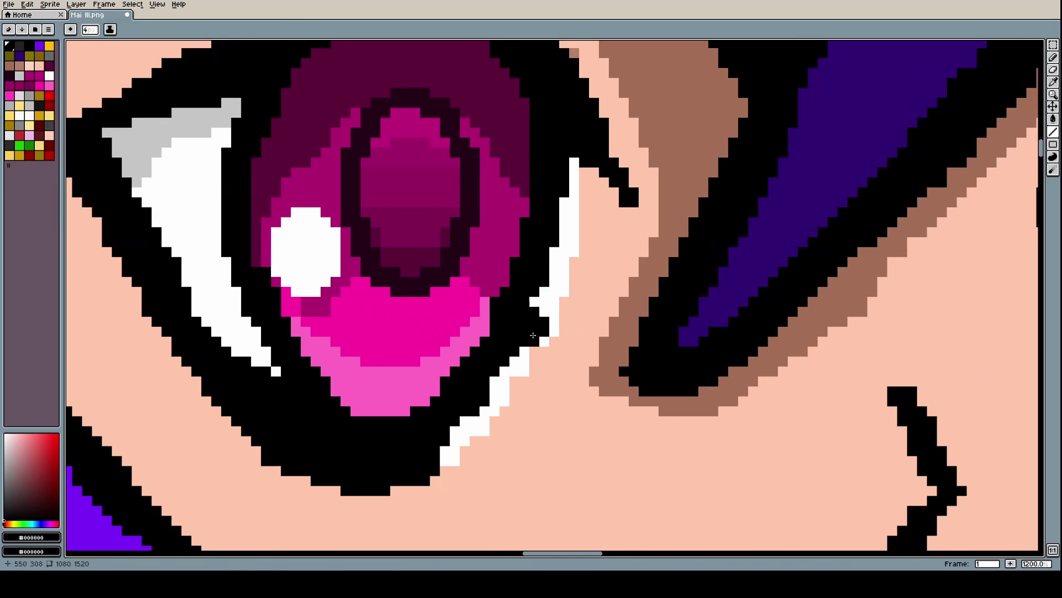
Sample the light pink #ff67c2 from the larger eye's iris and try to touch up its lower edge with the pencil
key(i)
click(480, 337)
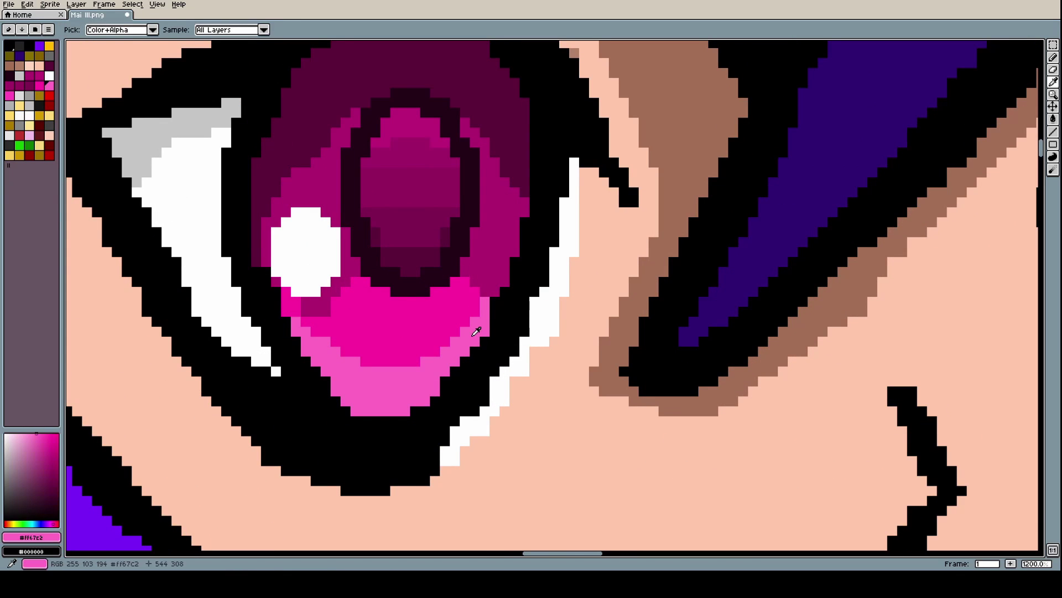
key(b)
drag(83, 55, 100, 50)
key(ctrl+z)
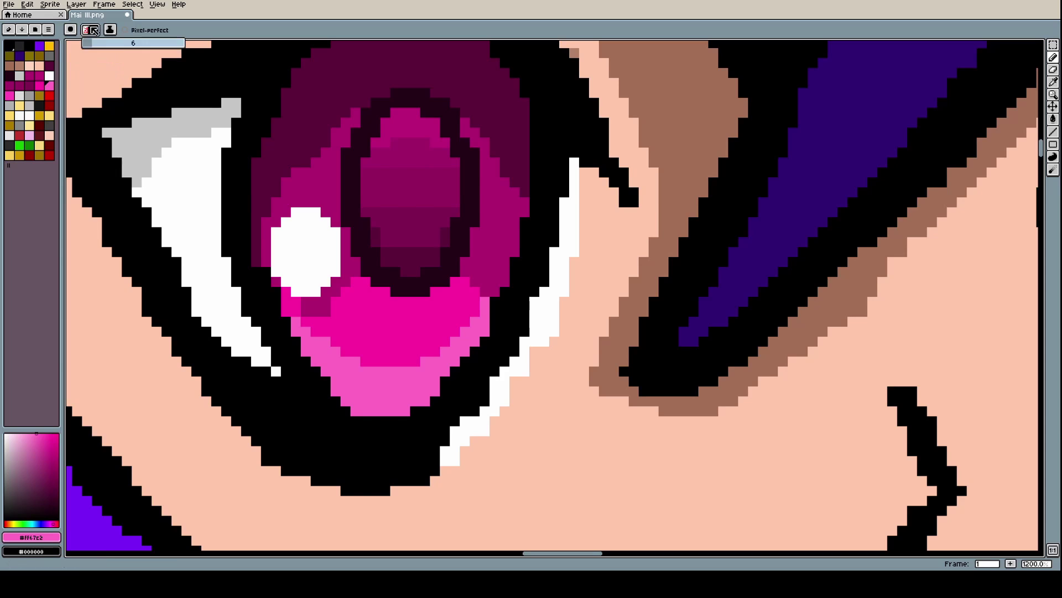
scroll(90, 30, down, 2)
click(526, 274)
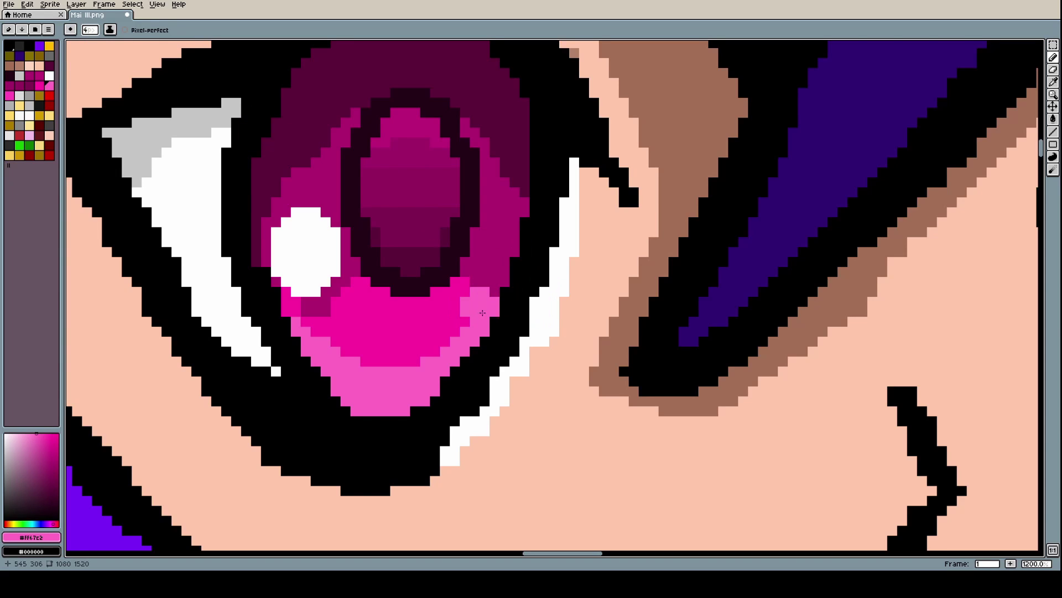
scroll(182, 97, down, 5)
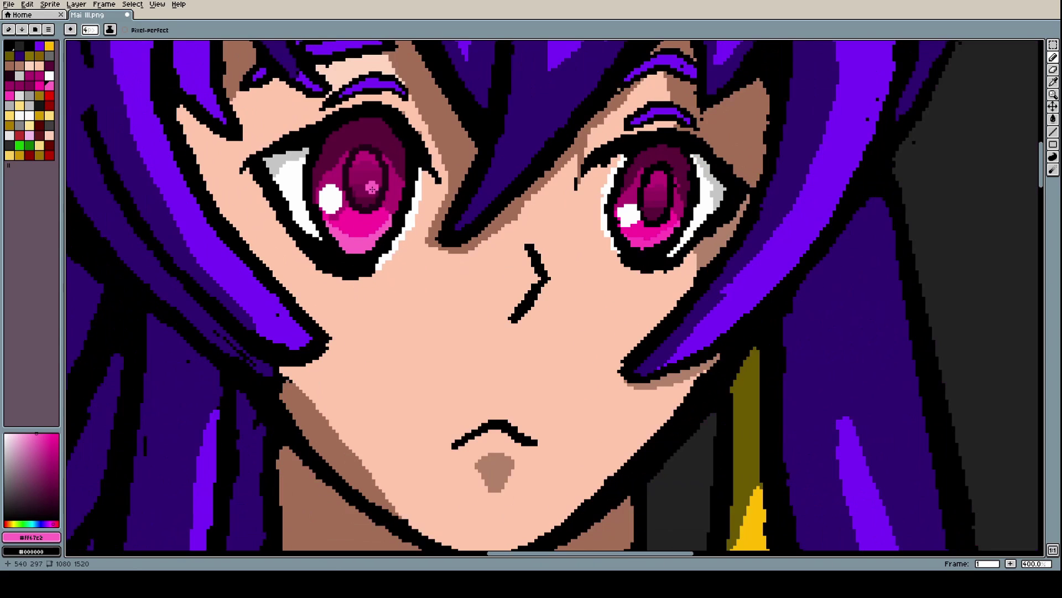
Sample black and extend the larger eye's upper lash line past its outer corner with a straight 4 px line
scroll(288, 100, up, 2)
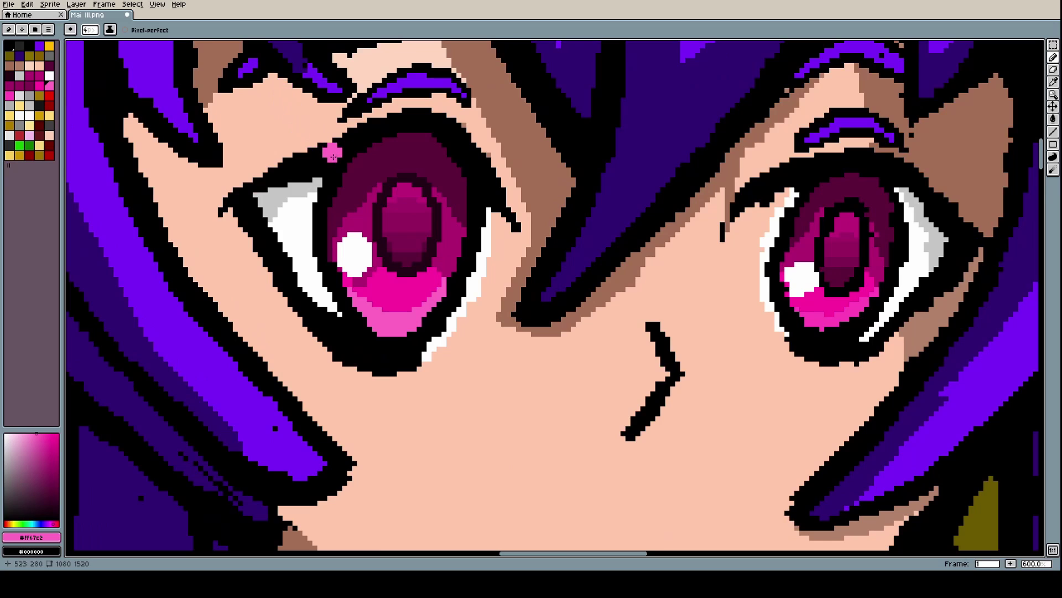
key(i)
click(313, 147)
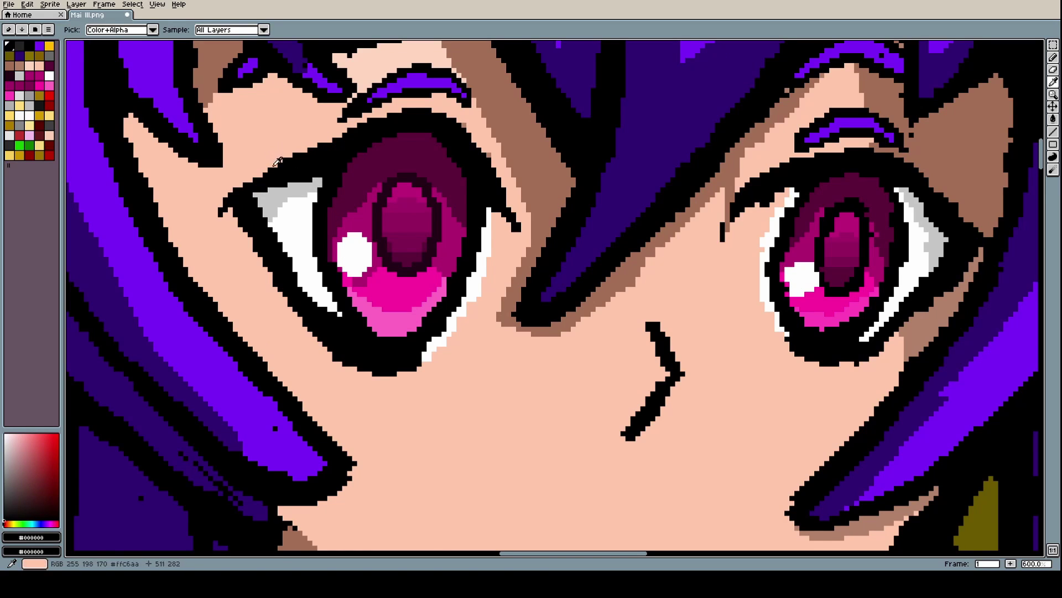
key(b)
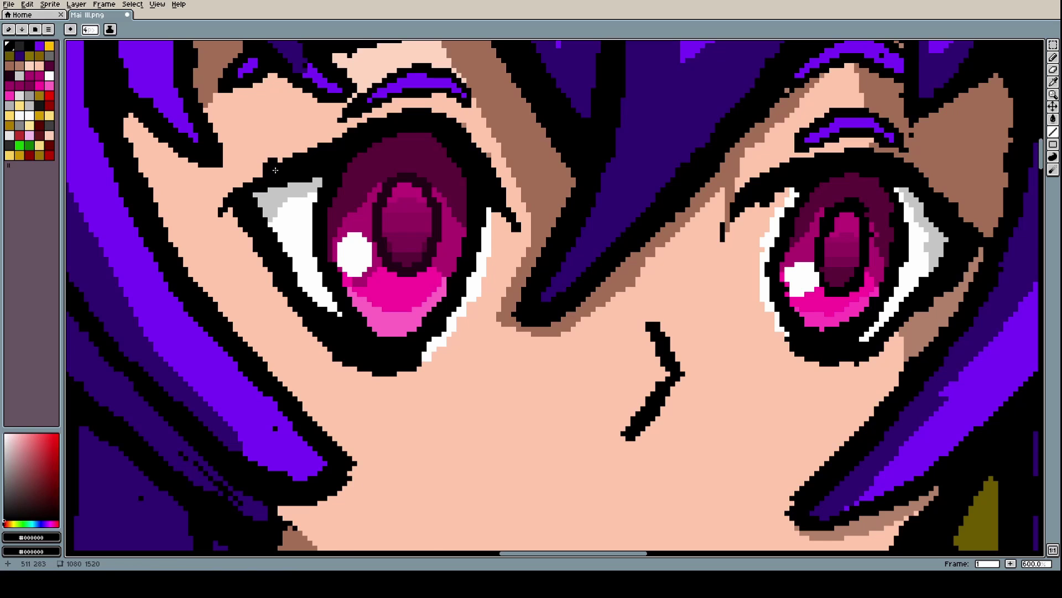
drag(275, 170, 207, 206)
click(348, 243)
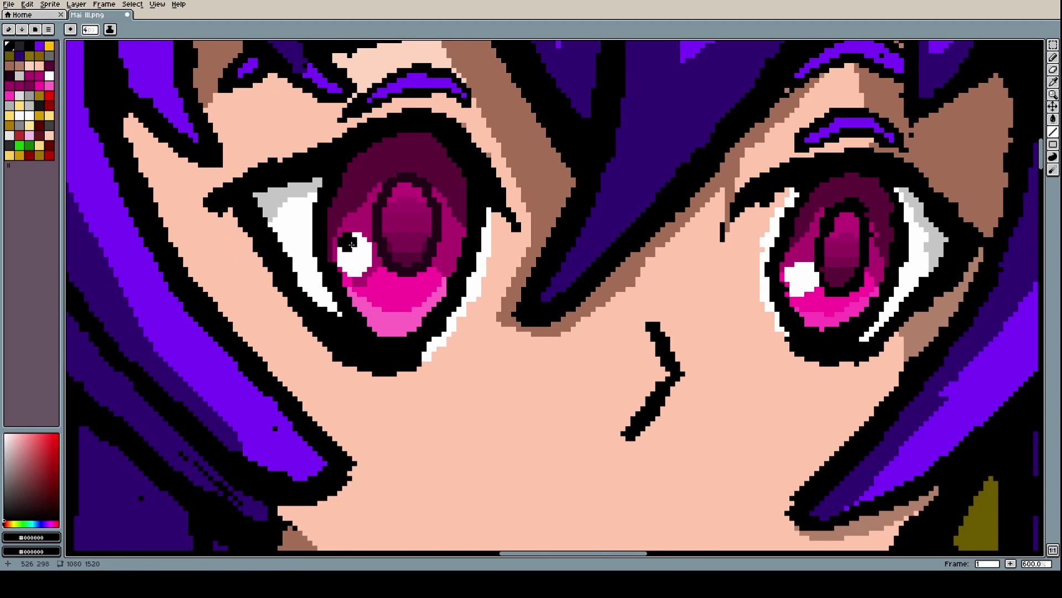
Try to thicken the top edge of the larger eye's outer upper lash with black and check it against the whole face
scroll(352, 244, down, 5)
scroll(365, 212, up, 5)
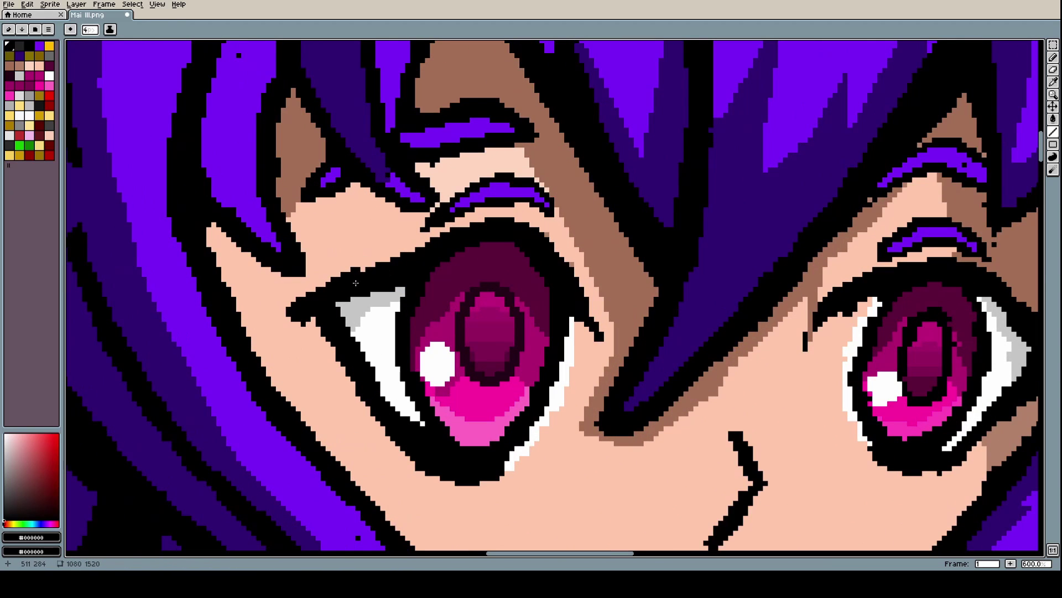
mouse_move(343, 268)
mouse_down()
mouse_move(316, 285)
mouse_move(346, 274)
mouse_up()
scroll(357, 273, down, 4)
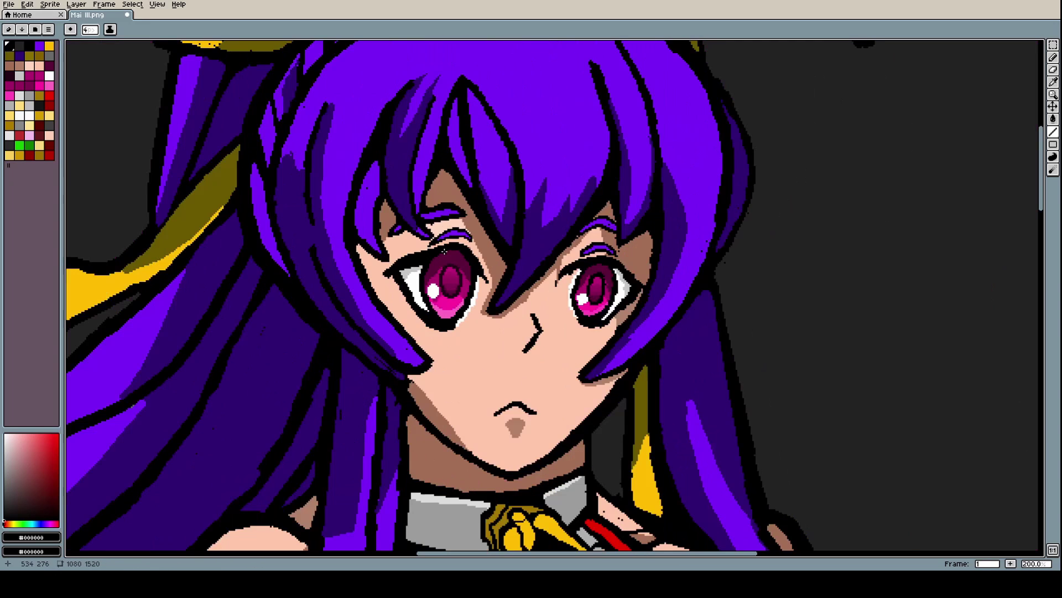
scroll(471, 252, down, 1)
scroll(471, 251, up, 5)
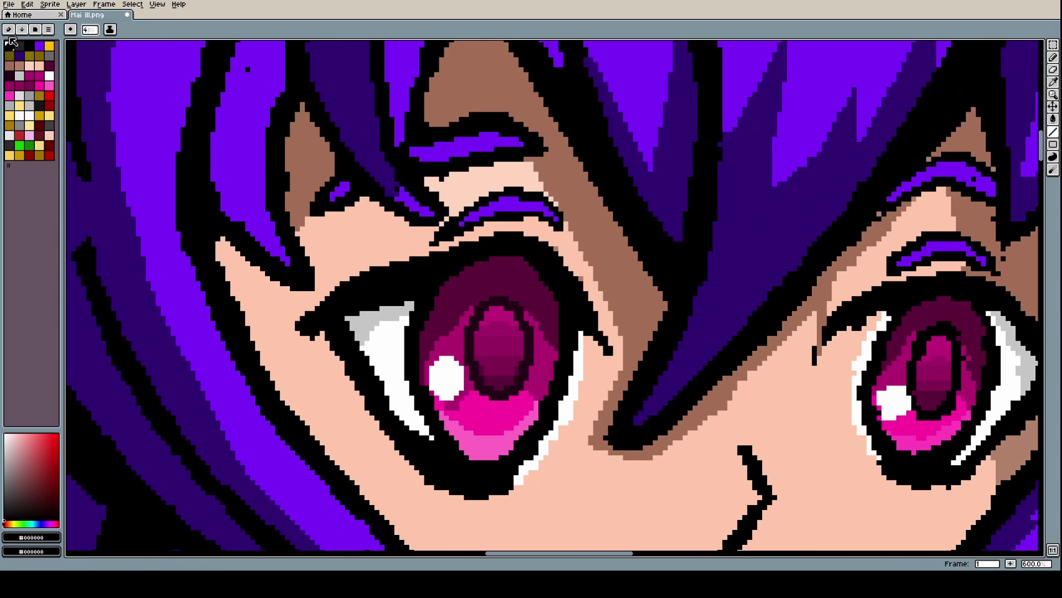
Undo the black strokes that thickened the outer part of the larger eye's upper lash
click(34, 17)
key(ctrl+Tab)
key(alt+e)
key(u)
click(27, 5)
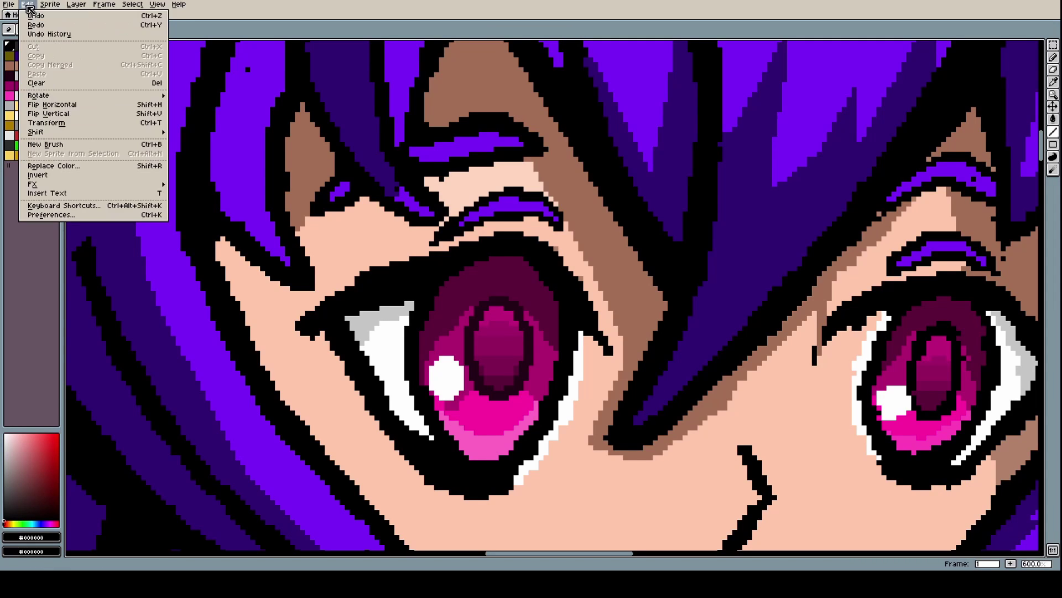
click(34, 15)
click(28, 5)
click(34, 15)
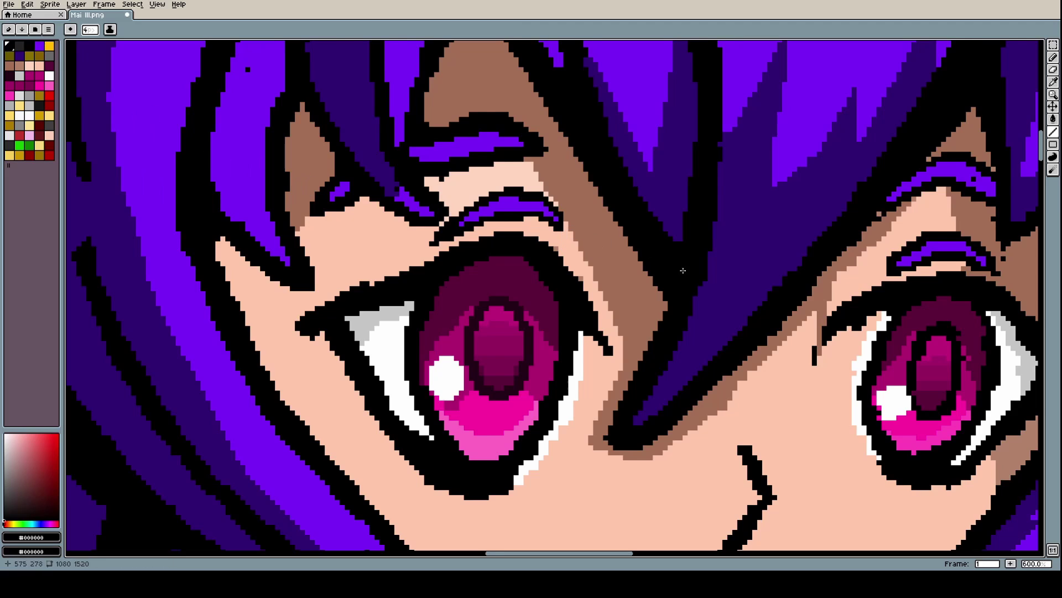
Examine both eyes up close and set the pencil's brush size to 2
scroll(680, 277, down, 1)
scroll(967, 389, up, 2)
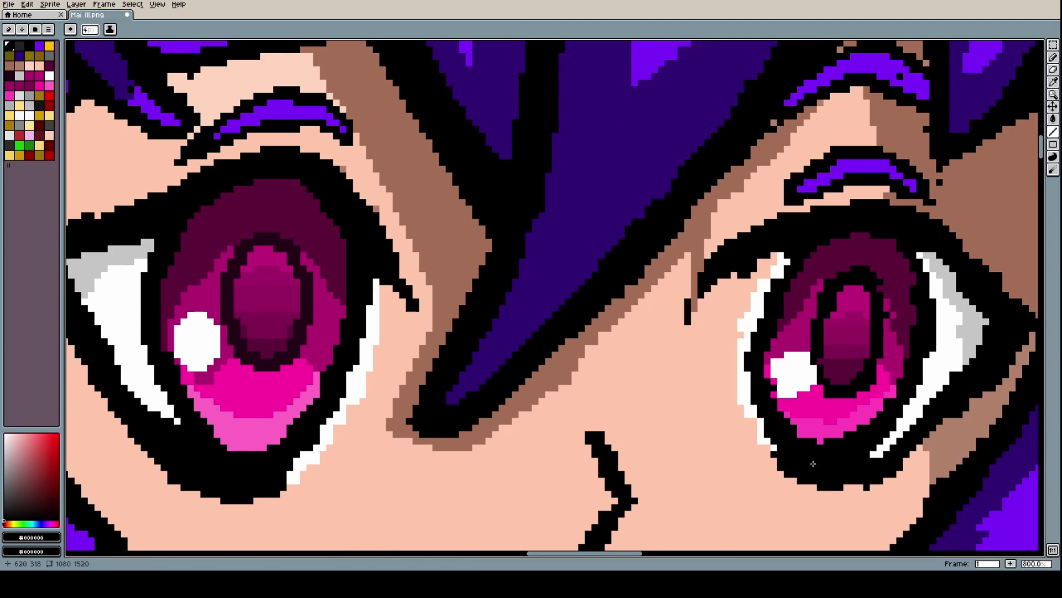
scroll(841, 398, up, 3)
scroll(800, 342, down, 3)
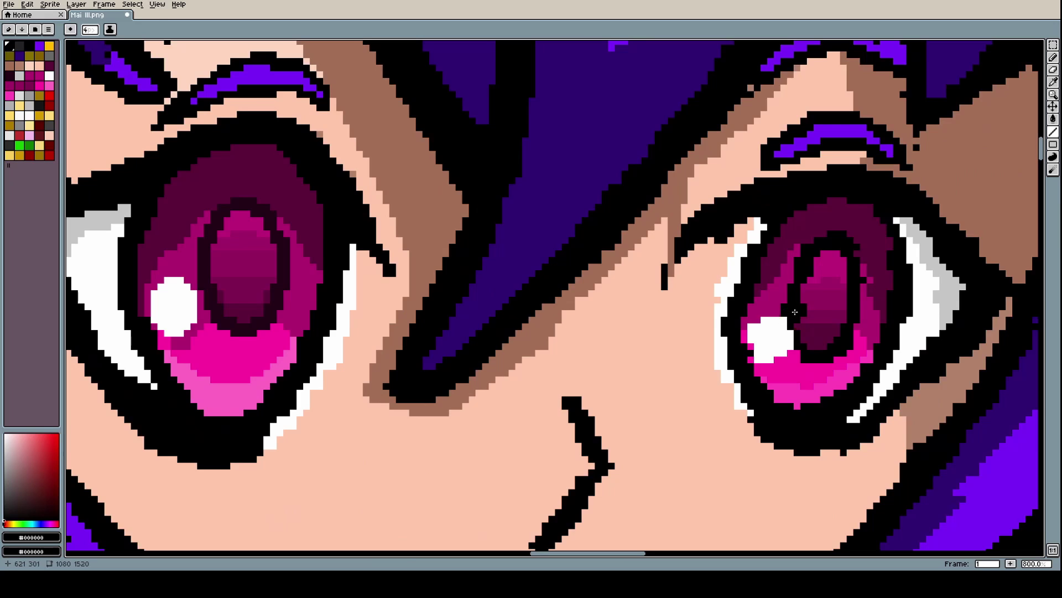
key(i)
key(b)
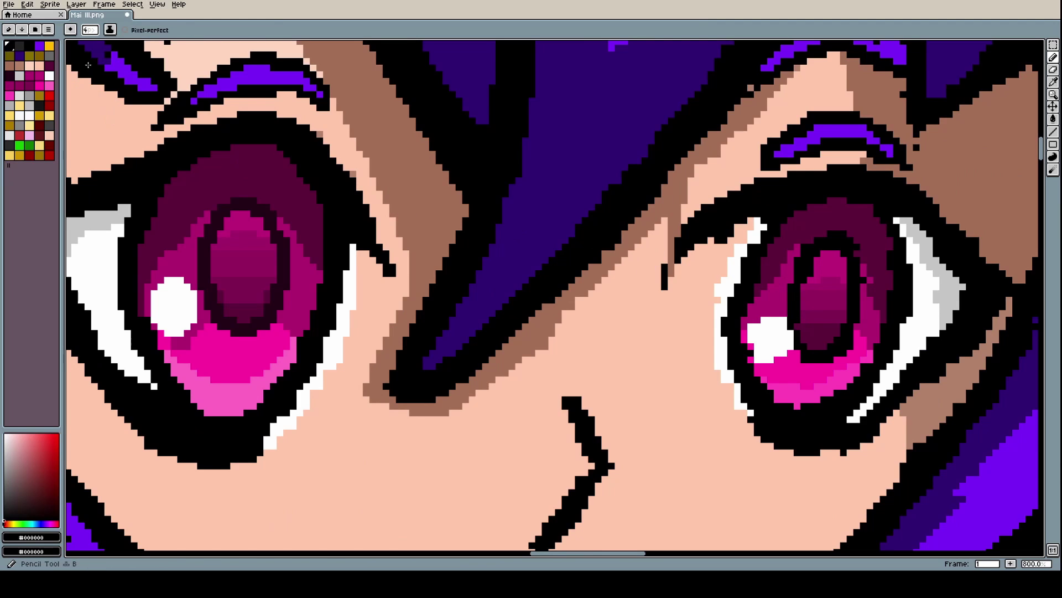
click(90, 31)
click(88, 44)
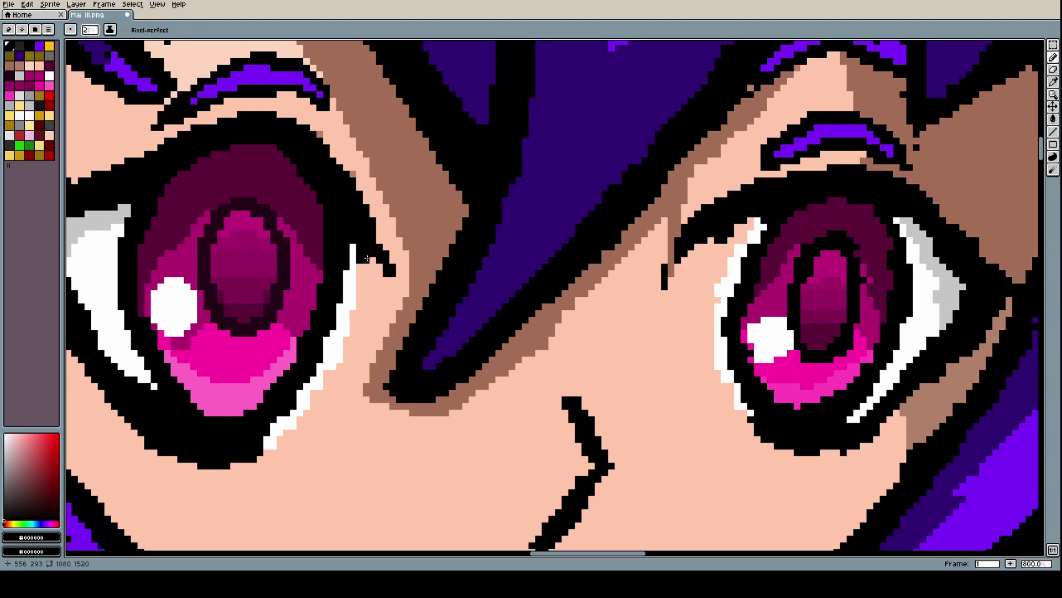
Thicken the larger eye's upper lid line downward over the top of the iris with black 4 px line strokes
scroll(377, 266, down, 2)
scroll(208, 230, up, 4)
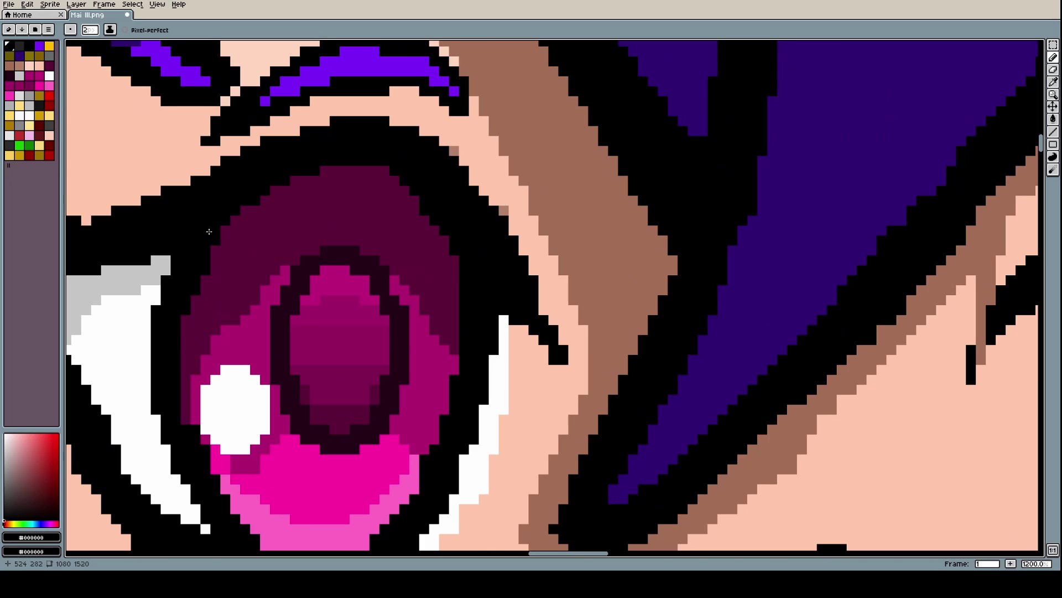
key(plus)
key(plus)
mouse_move(235, 218)
mouse_down()
mouse_move(357, 196)
mouse_move(387, 206)
mouse_move(277, 191)
mouse_move(367, 178)
mouse_up()
key(ctrl+z)
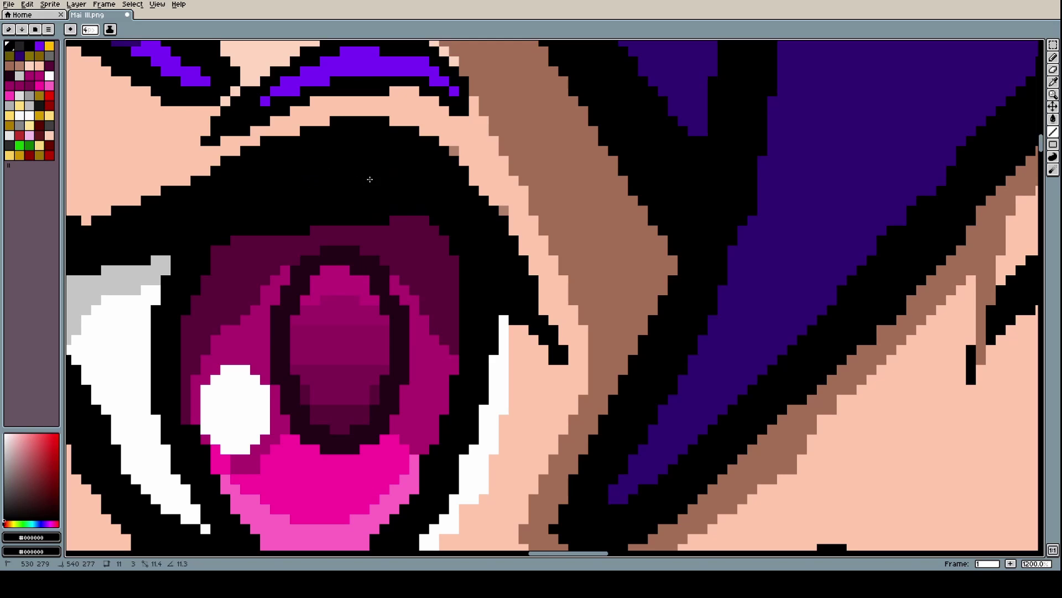
scroll(367, 177, down, 4)
scroll(441, 160, down, 3)
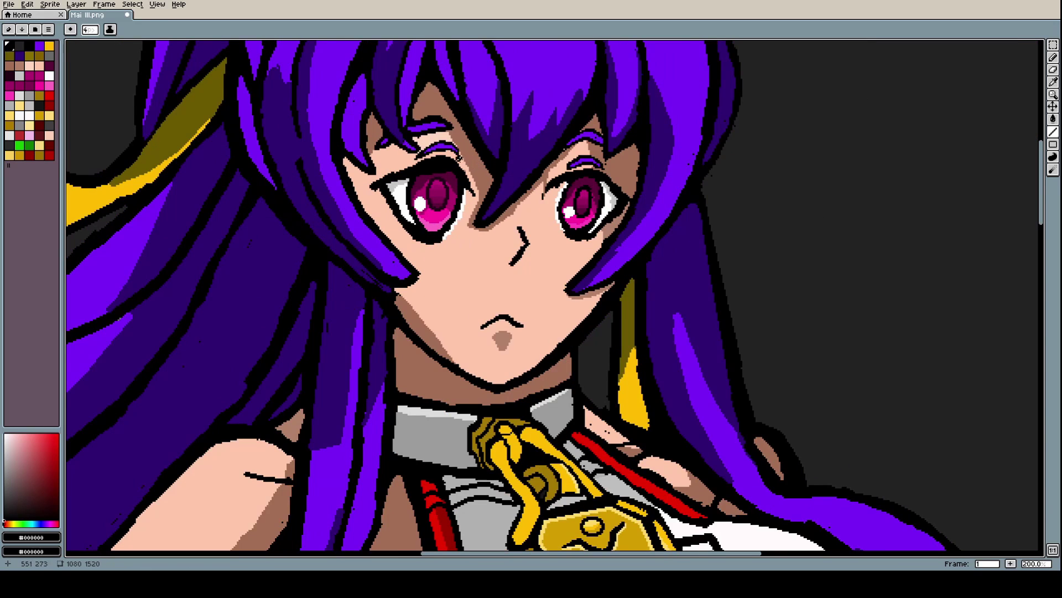
Sample the skin colour #ffc6aa and paint over the upper edge of the larger eye's lid line to flatten its arch
scroll(438, 164, up, 4)
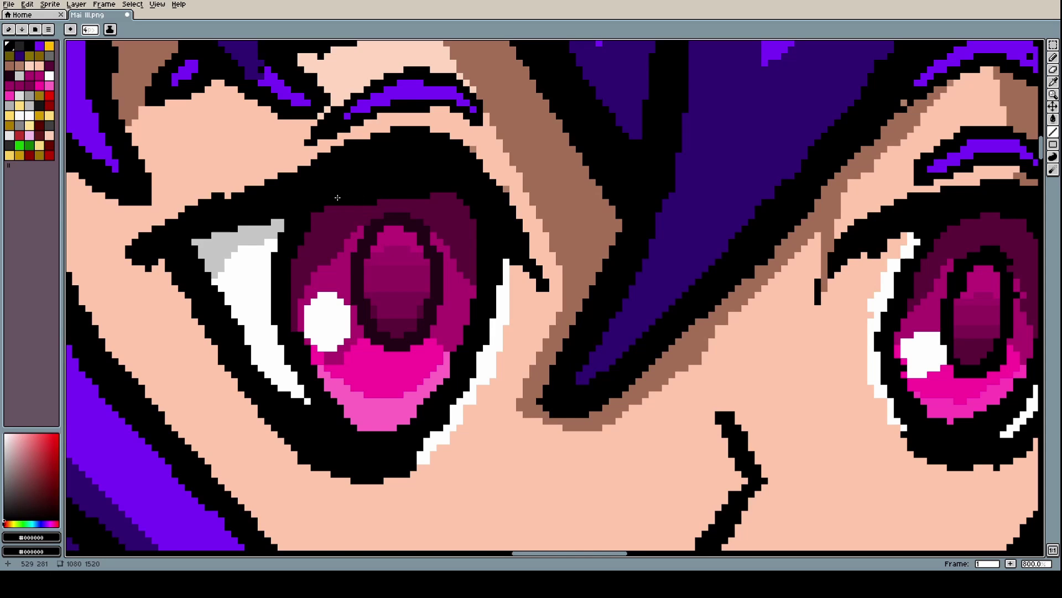
key(i)
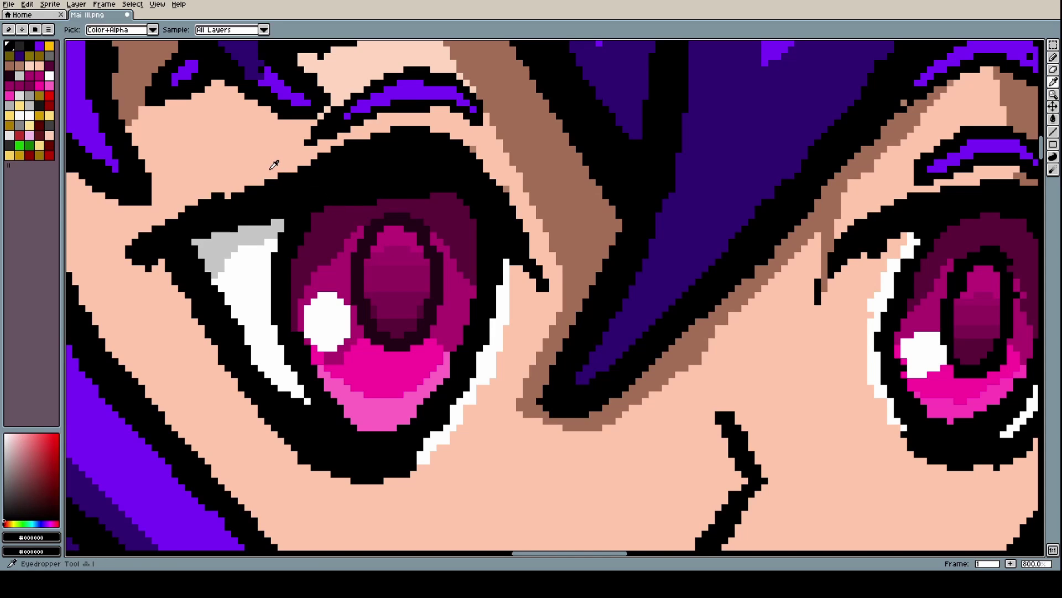
click(275, 175)
key(b)
mouse_move(269, 168)
mouse_down()
mouse_move(443, 143)
mouse_move(518, 164)
mouse_up()
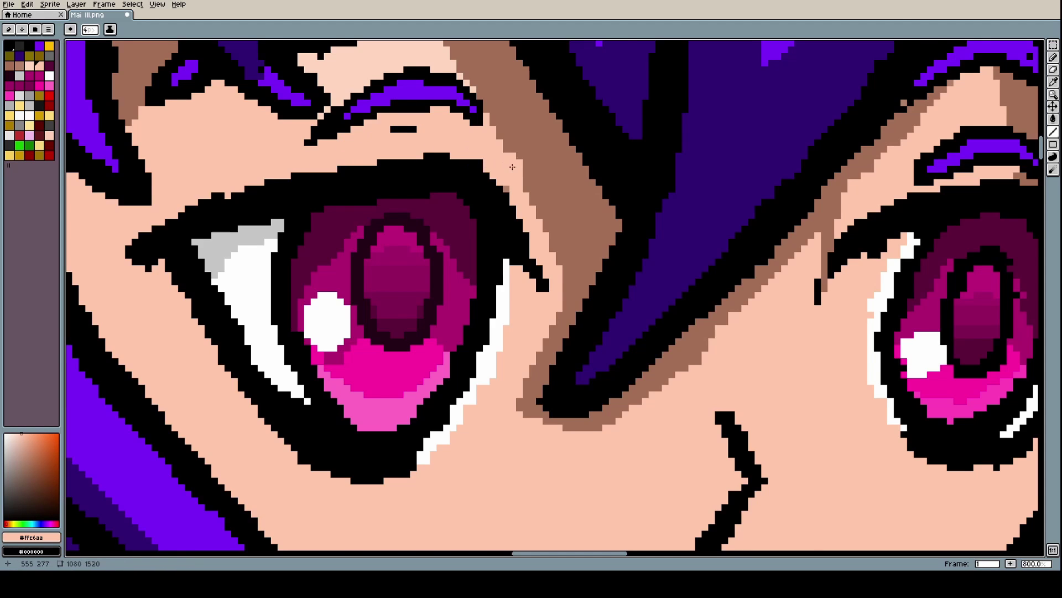
Thin the top of the larger eye's flattened lid line further with the skin colour and check the whole face
scroll(540, 166, down, 6)
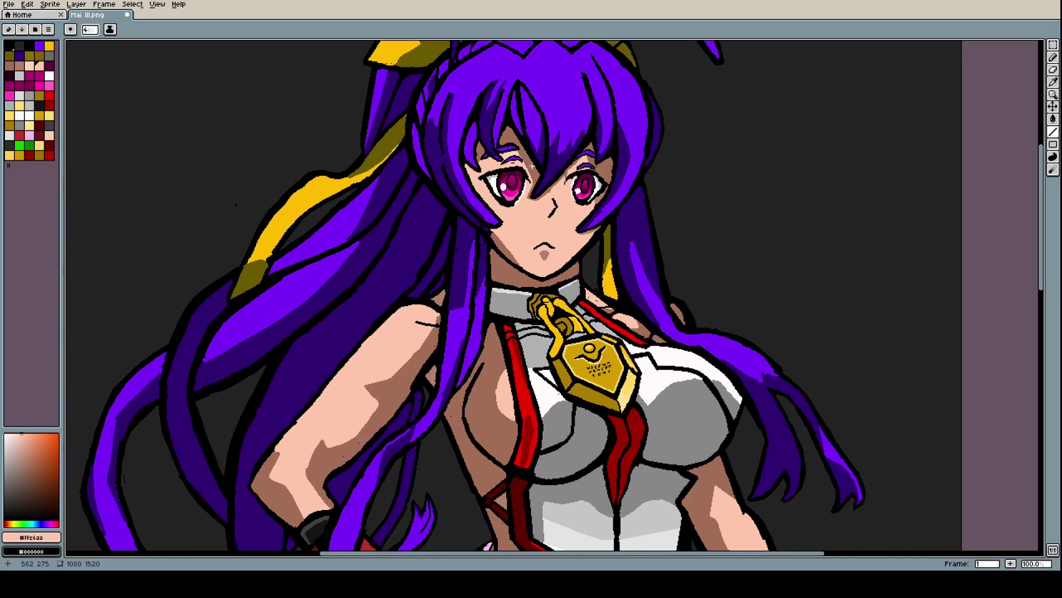
scroll(532, 165, up, 8)
mouse_move(451, 171)
mouse_down()
mouse_move(347, 166)
mouse_move(130, 197)
mouse_up()
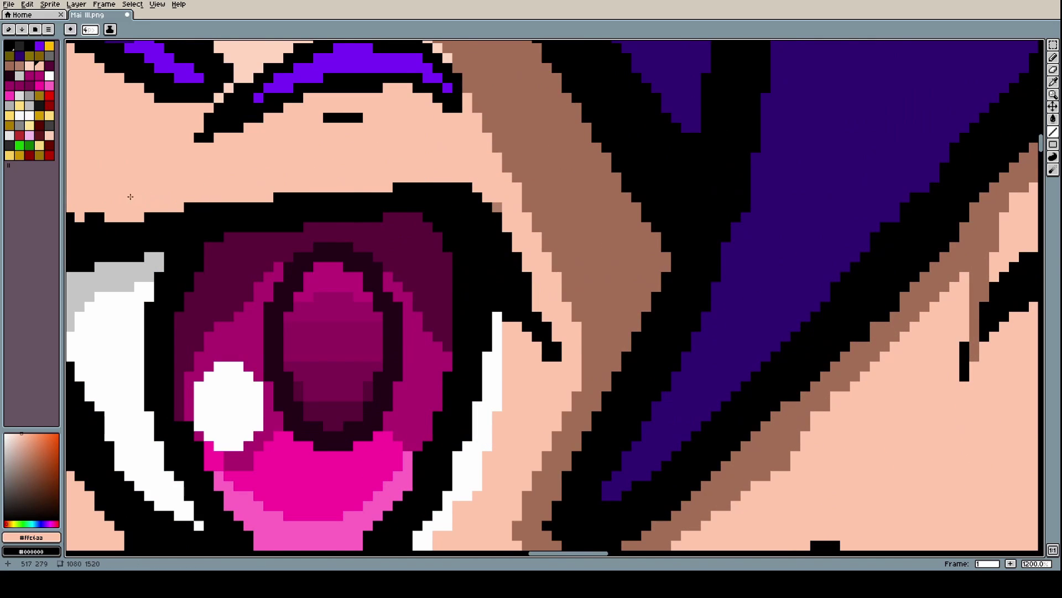
scroll(130, 197, down, 7)
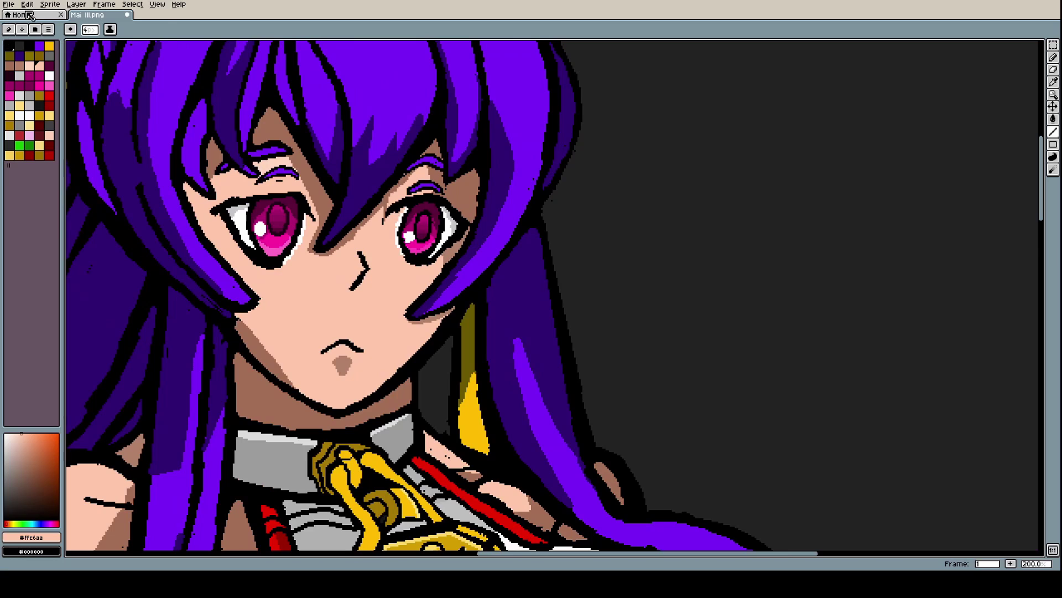
Undo the last three skin-coloured line strokes along the top of the larger eye's upper lid line
click(27, 5)
click(35, 16)
click(27, 4)
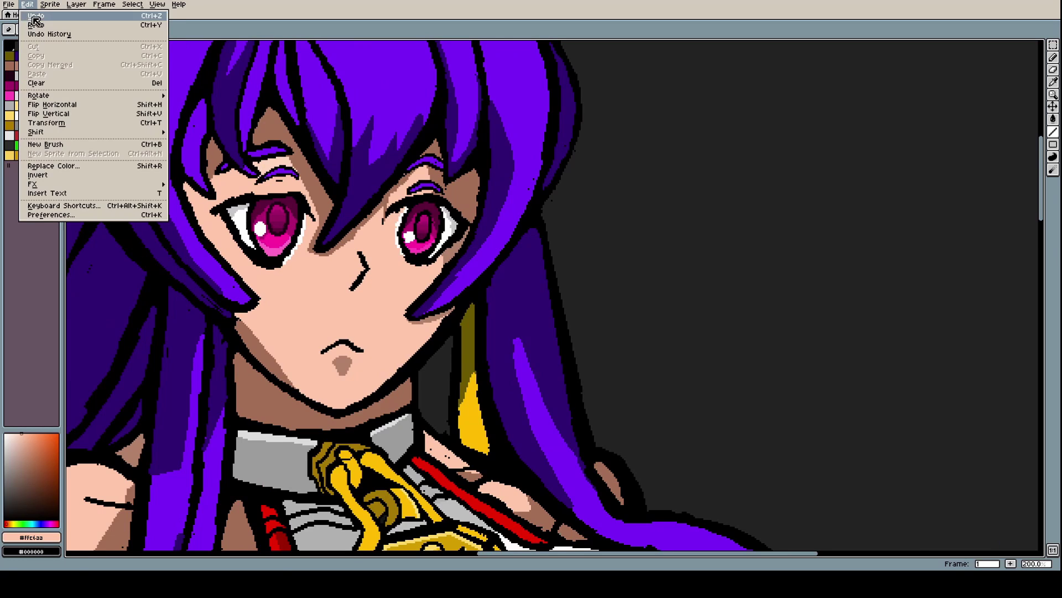
click(35, 17)
click(27, 4)
click(35, 17)
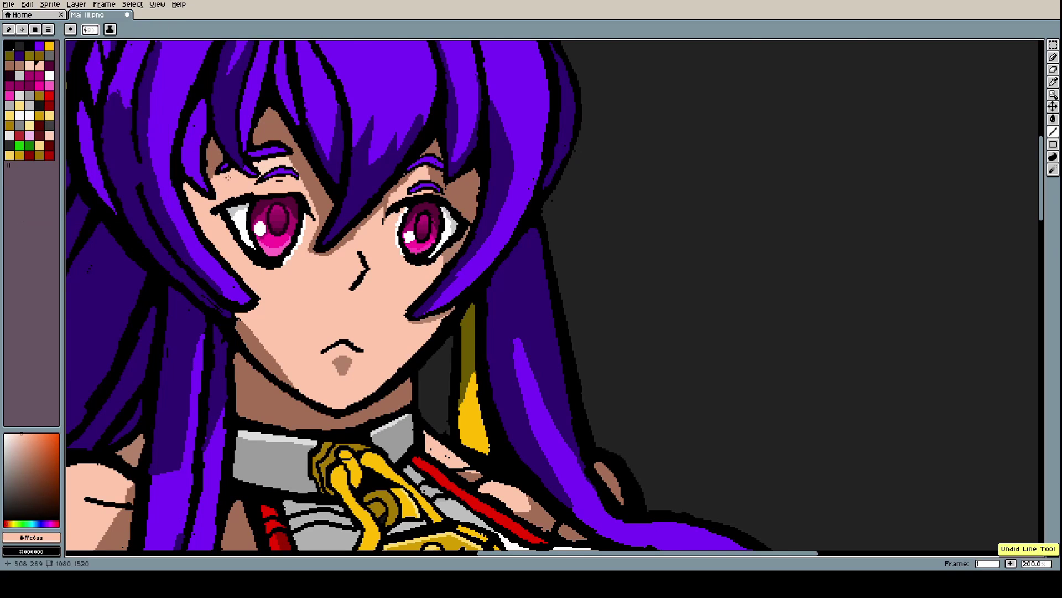
Sample black, set the line brush size to 3 and build up the top edge of the larger eye's upper lid line
scroll(249, 189, up, 7)
alt+click(234, 216)
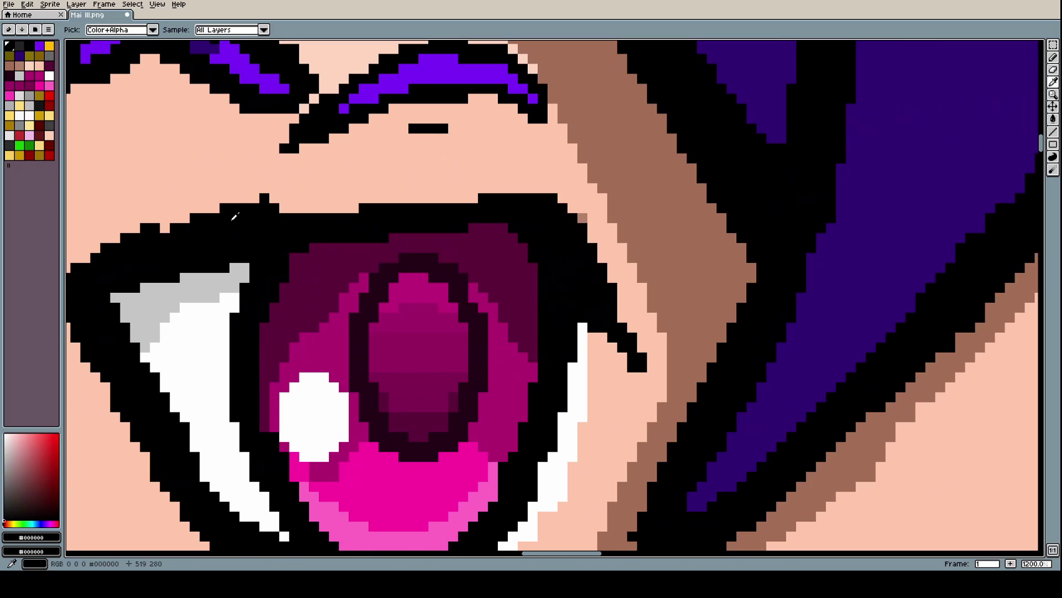
click(90, 30)
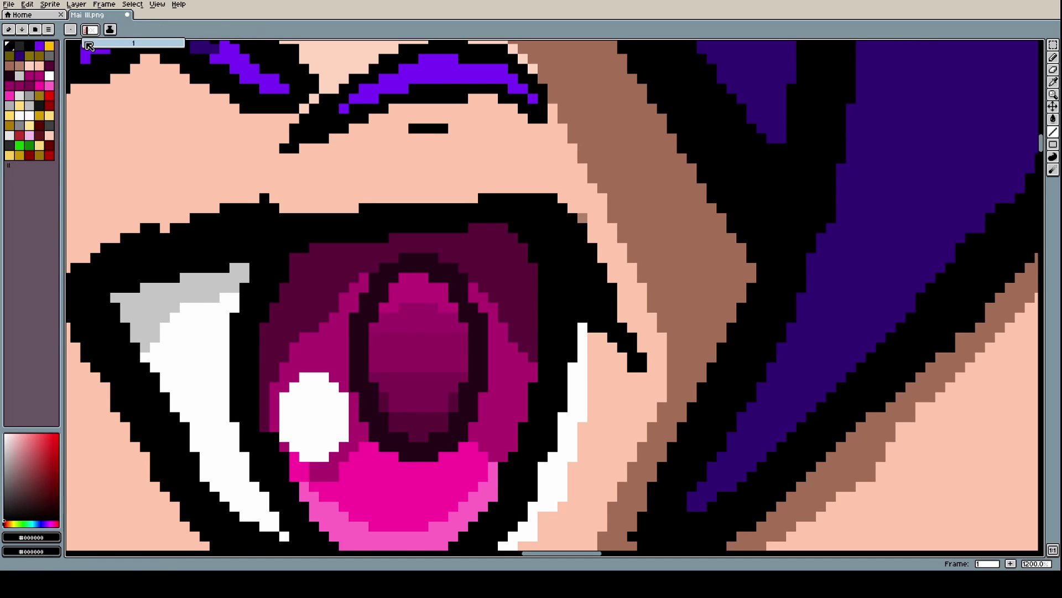
drag(89, 45, 92, 44)
drag(339, 200, 514, 193)
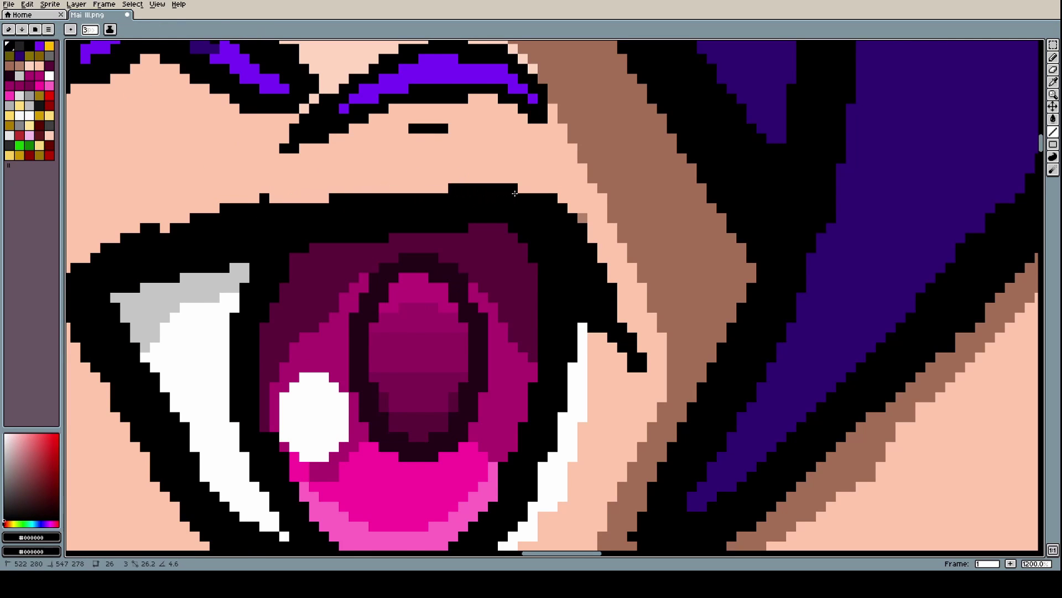
shift+click(548, 182)
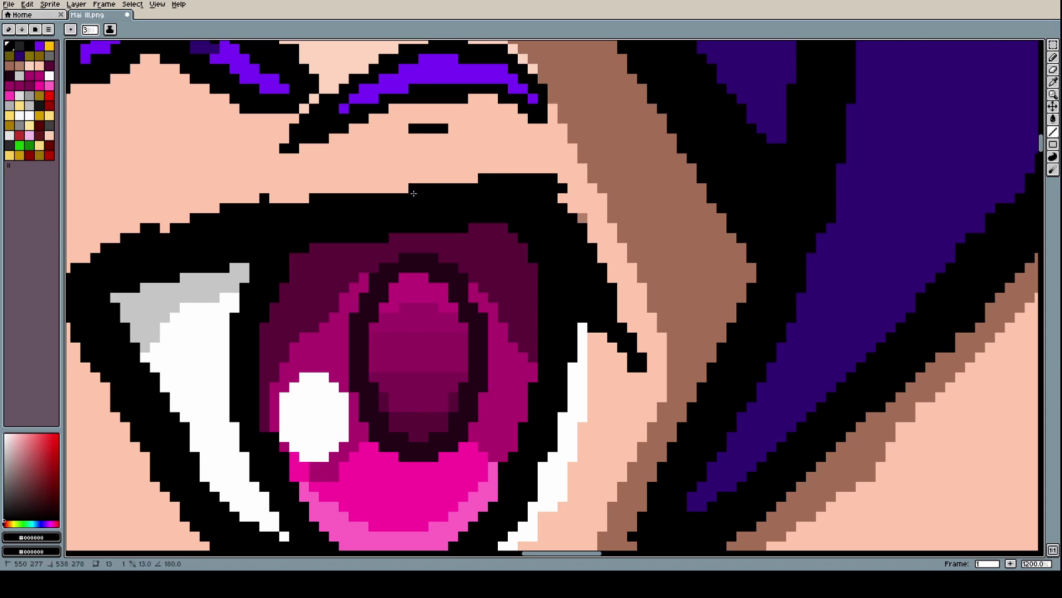
shift+click(244, 195)
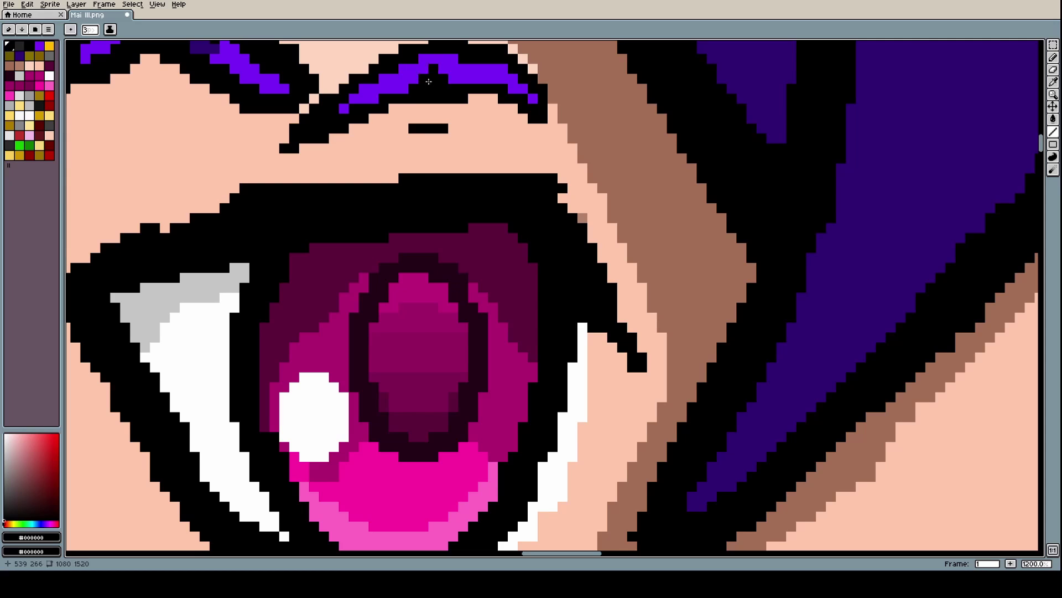
Sample the iris's dark magenta shade and extend the top of the larger eye's iris upward into the lid line with line strokes
click(359, 301)
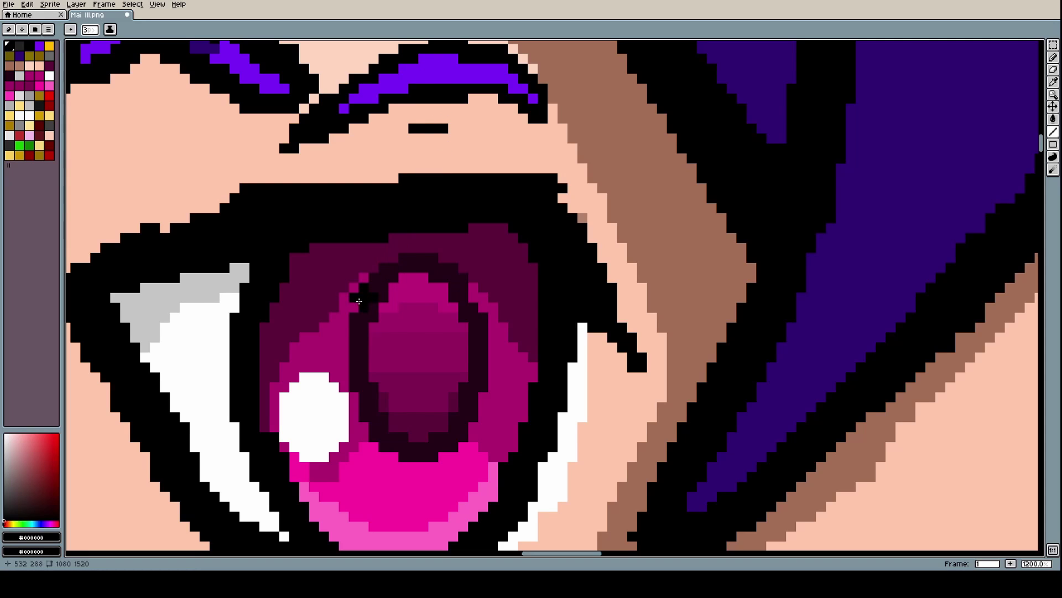
click(328, 268)
key(i)
click(312, 316)
key(b)
click(323, 268)
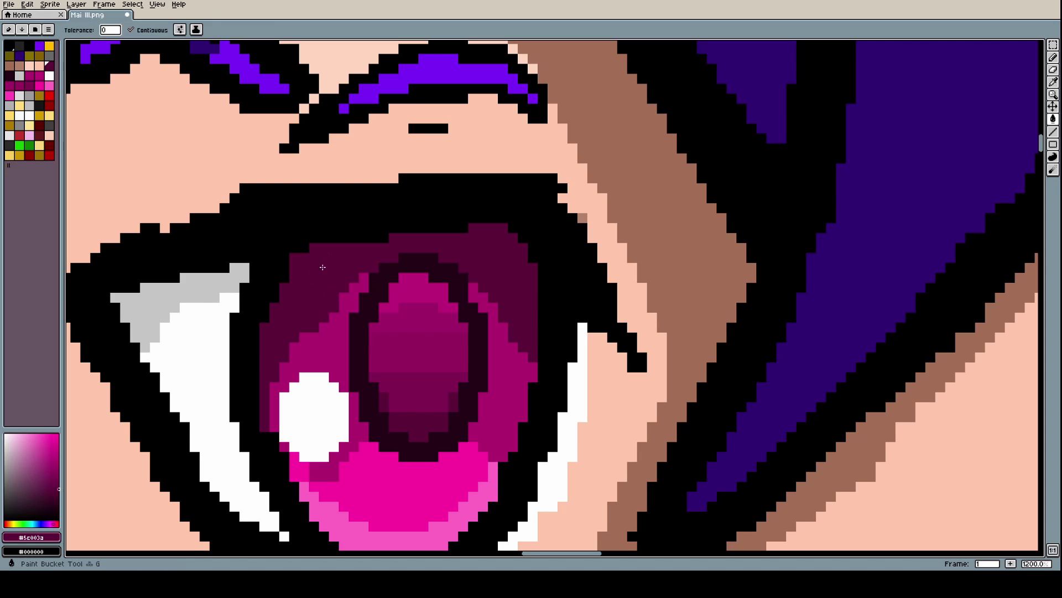
key(l)
mouse_move(319, 238)
mouse_down()
mouse_move(468, 223)
mouse_move(437, 202)
mouse_move(387, 219)
mouse_move(451, 217)
mouse_up()
scroll(451, 217, down, 2)
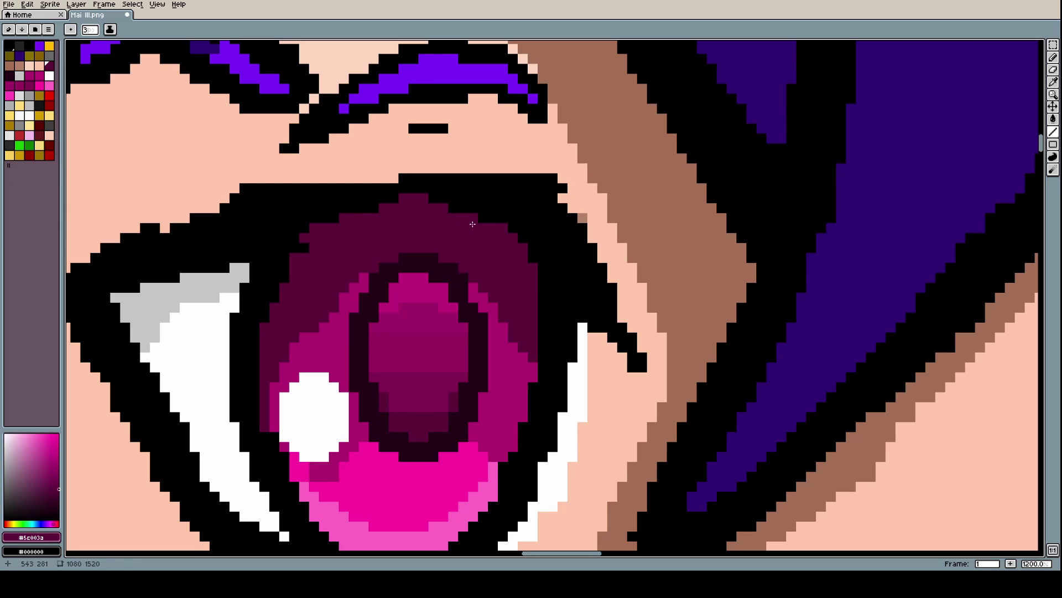
scroll(505, 238, down, 3)
scroll(505, 237, down, 2)
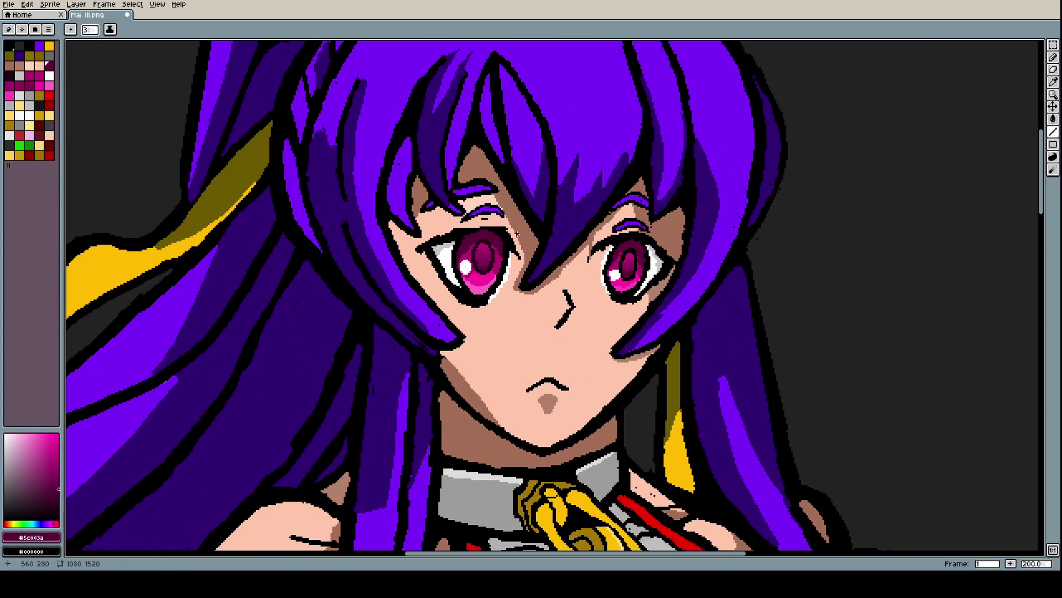
Sample black and rebuild the larger eye's upper lid line above the extended iris with line strokes, continuing toward its outer side
scroll(492, 218, up, 6)
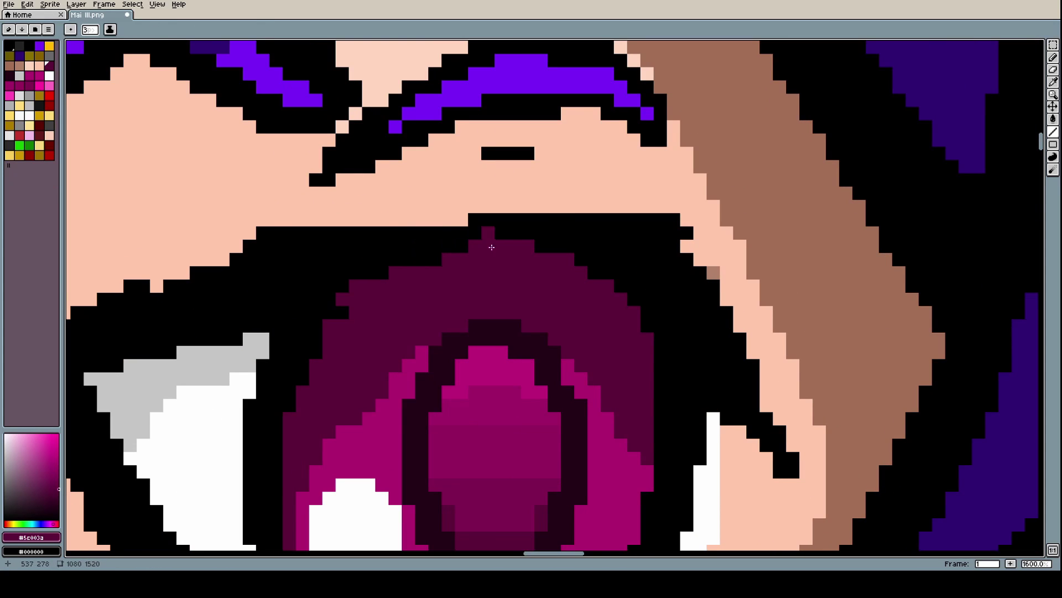
key(i)
click(553, 219)
key(l)
drag(552, 209, 631, 205)
scroll(631, 204, down, 8)
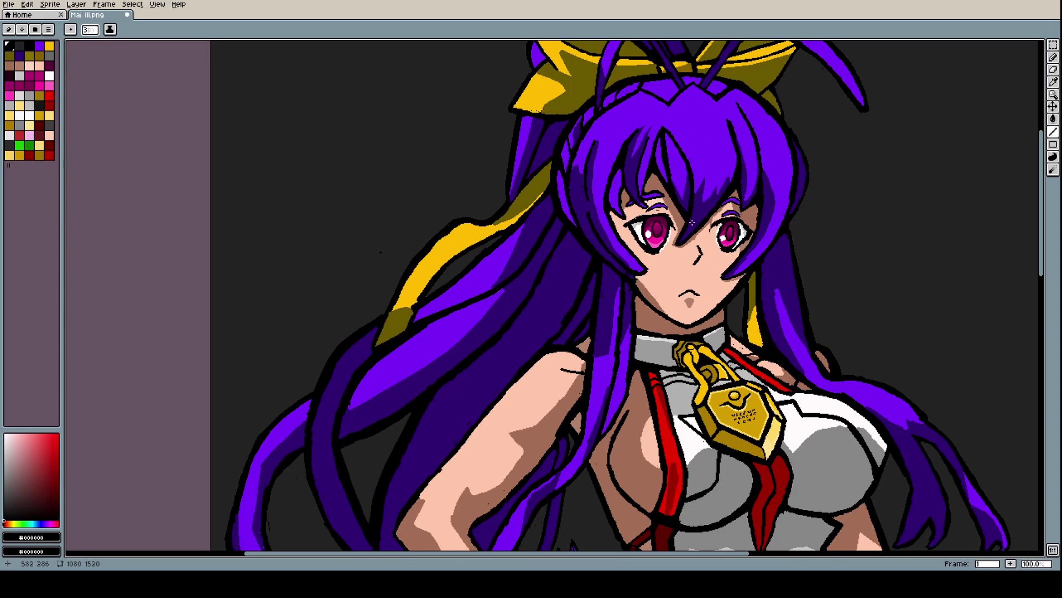
scroll(637, 206, up, 6)
drag(644, 239, 513, 266)
scroll(514, 265, down, 7)
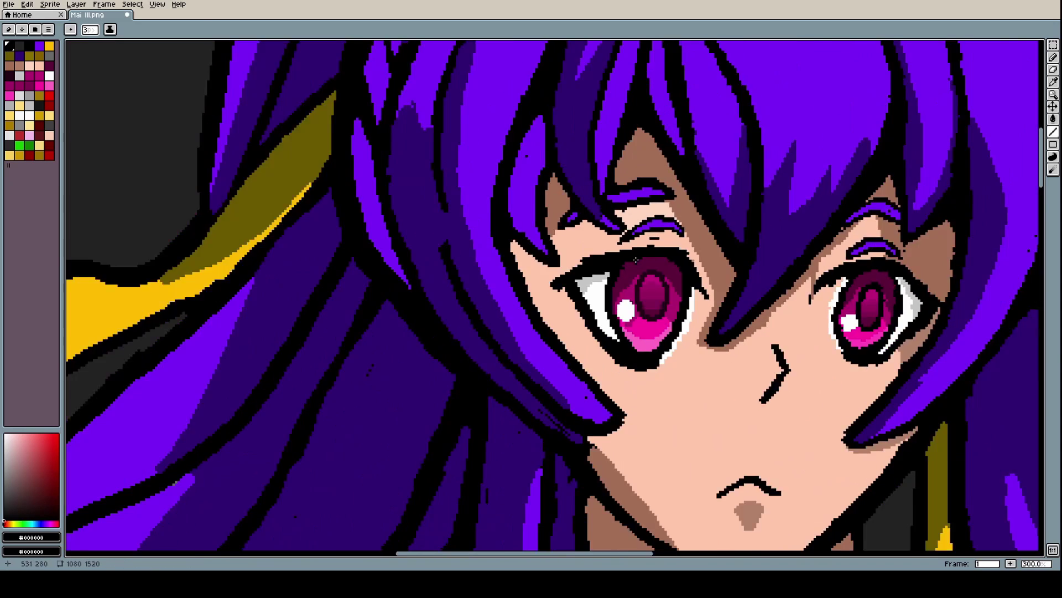
Thicken the outer end of the smaller eye's upper lid line with a black line stroke and compare both eyes
scroll(747, 268, up, 10)
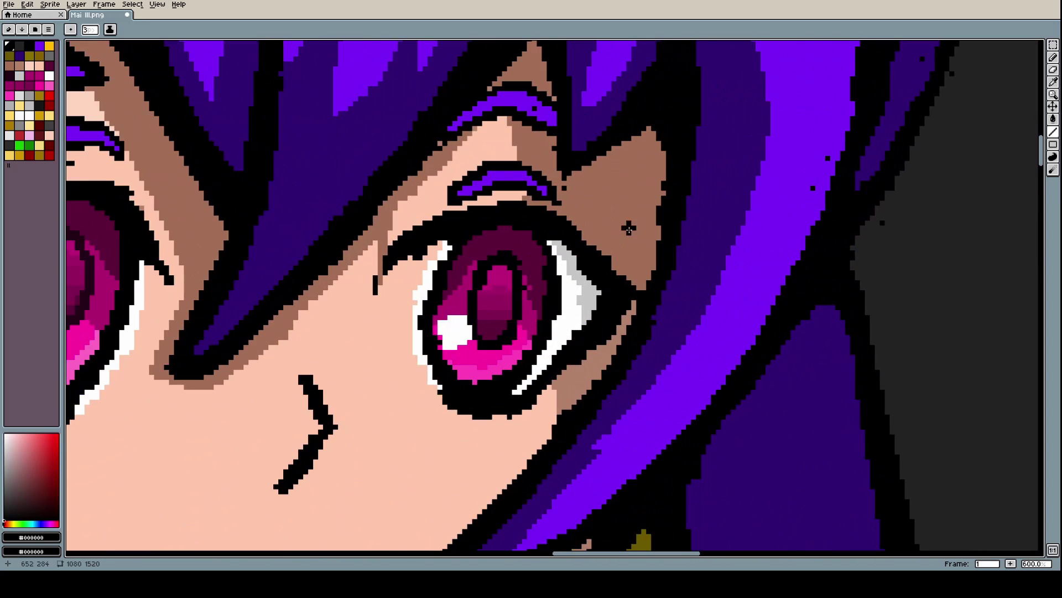
scroll(460, 203, down, 1)
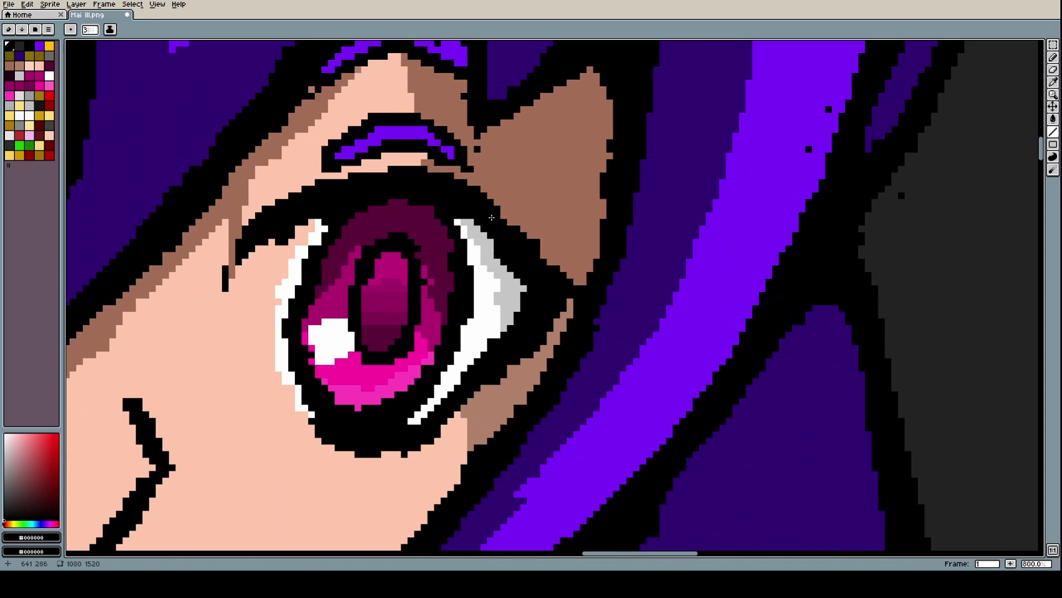
drag(573, 274, 524, 228)
scroll(551, 203, down, 5)
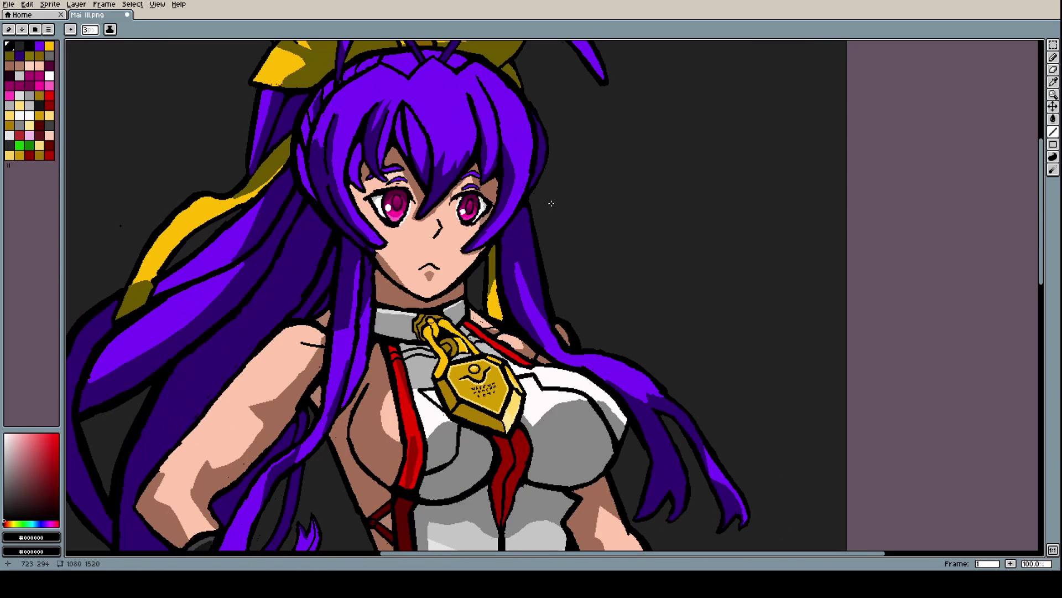
scroll(534, 200, down, 1)
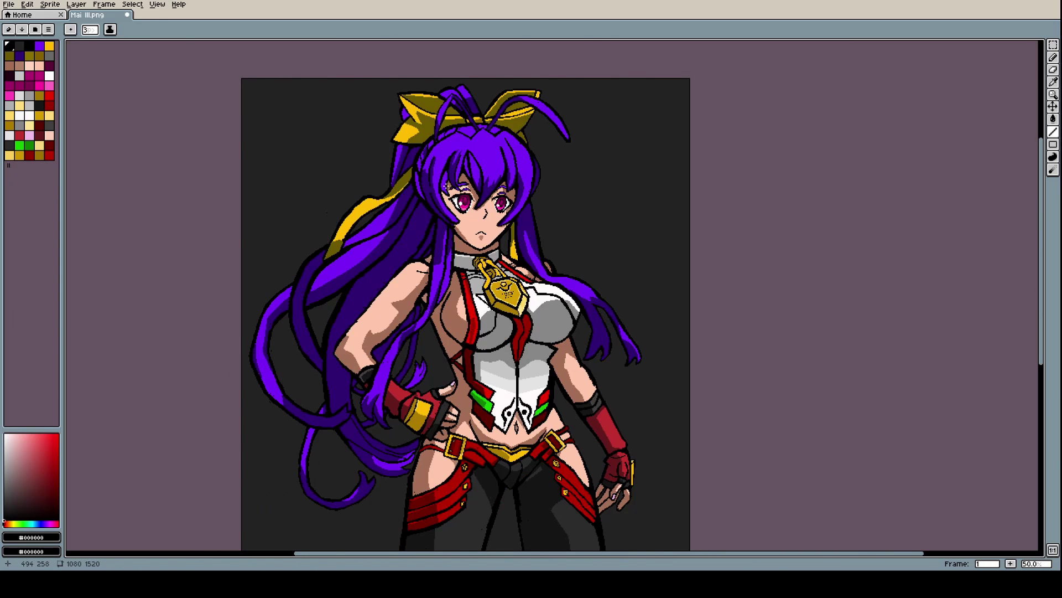
Sample the skin colour #ffc6aa and trim the upper outer edge and outer tip of the larger eye's lid line
scroll(446, 186, up, 8)
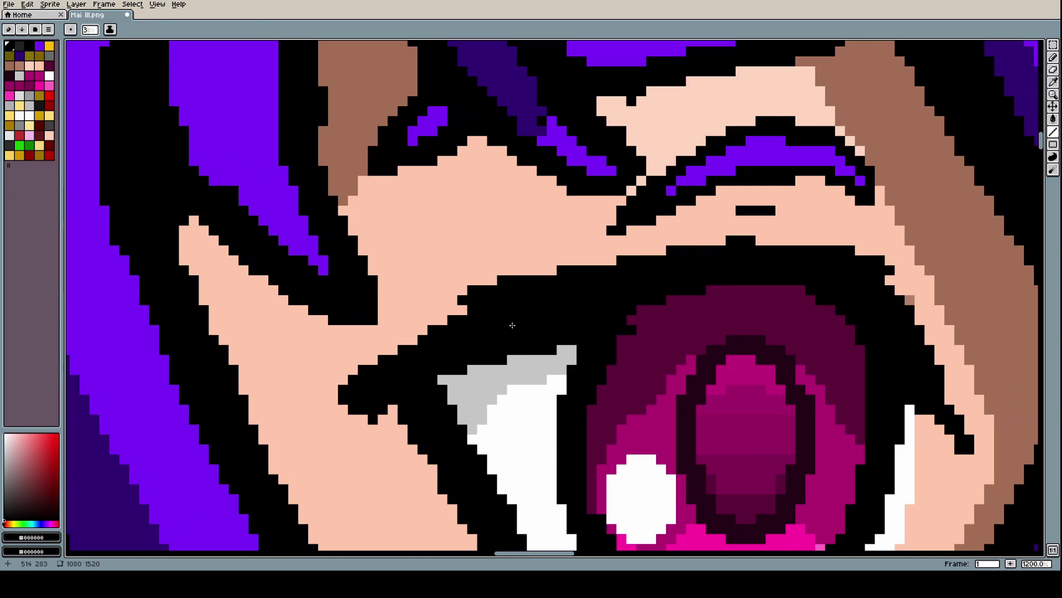
alt+click(470, 269)
mouse_move(532, 270)
mouse_down()
mouse_move(492, 291)
mouse_move(464, 299)
mouse_up()
mouse_move(339, 389)
mouse_down()
mouse_move(353, 430)
mouse_move(391, 404)
mouse_move(378, 421)
mouse_move(337, 423)
mouse_move(351, 374)
mouse_up()
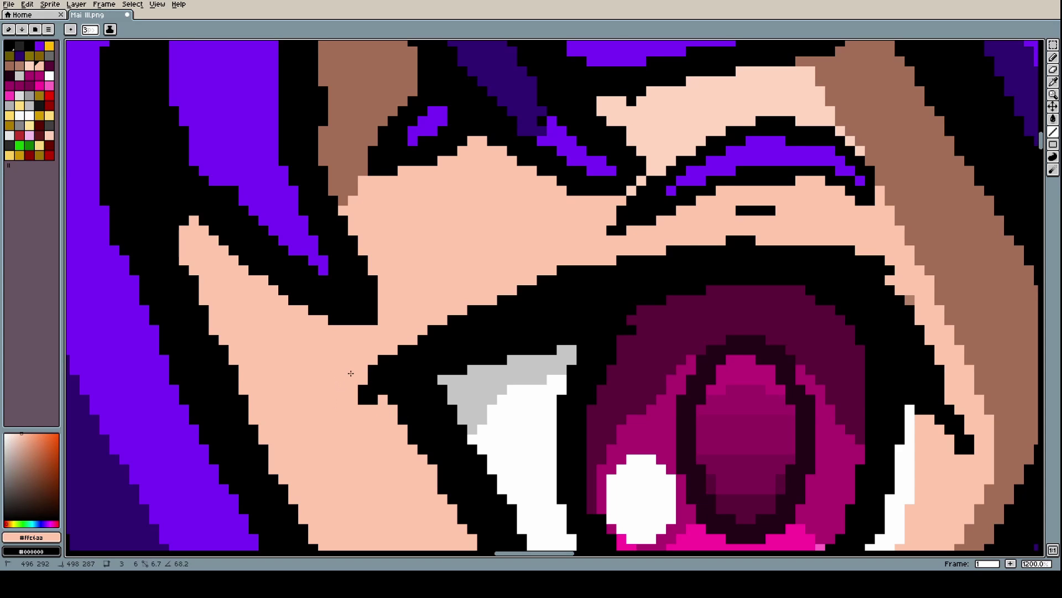
scroll(351, 374, down, 10)
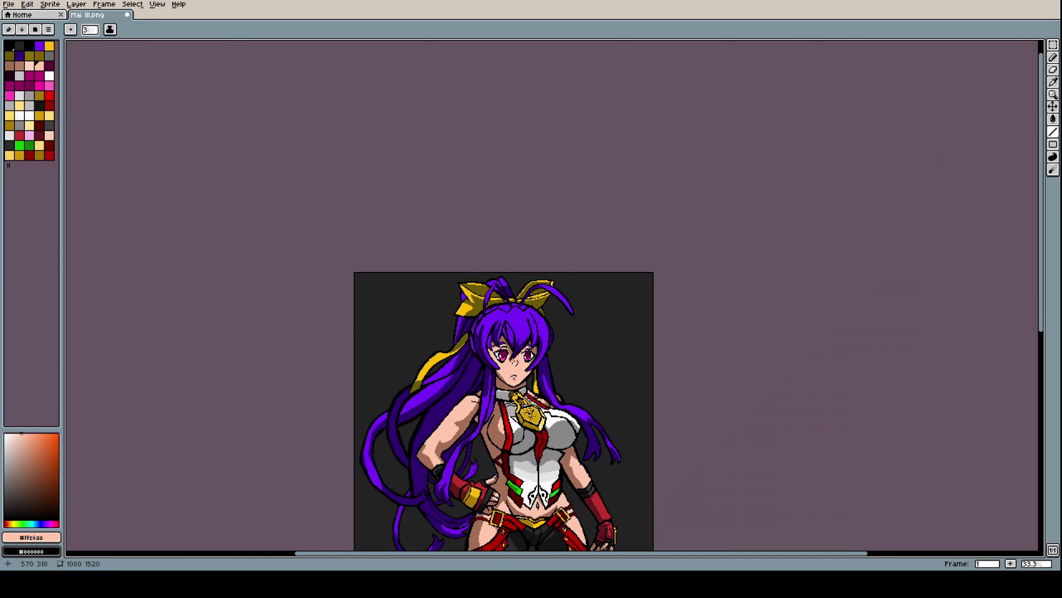
Paint out the small stray black mark between the larger eye's purple brow stroke and its upper lid line with the skin colour
scroll(502, 352, up, 8)
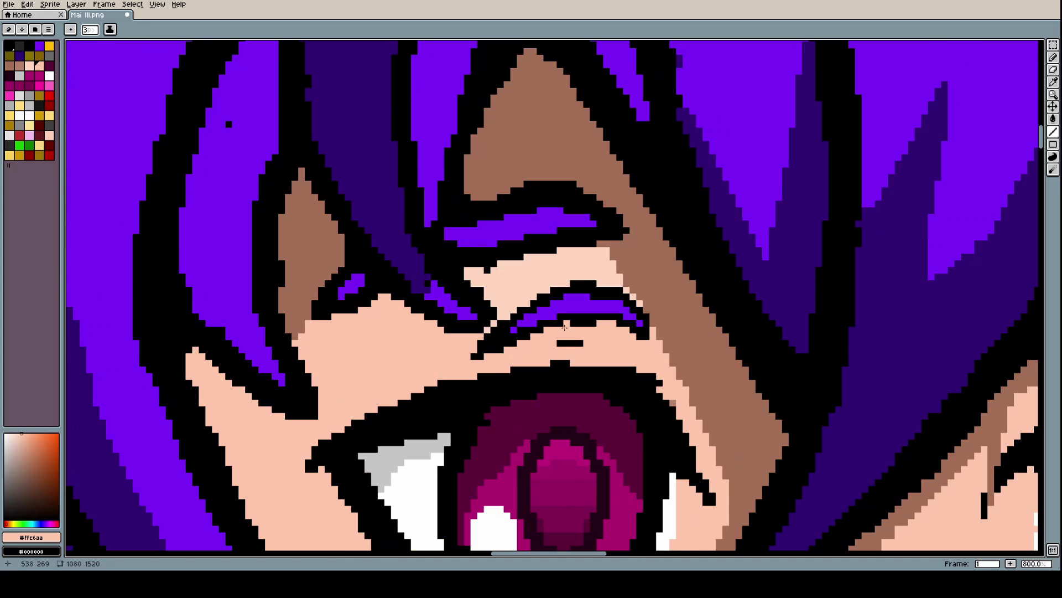
scroll(562, 329, down, 4)
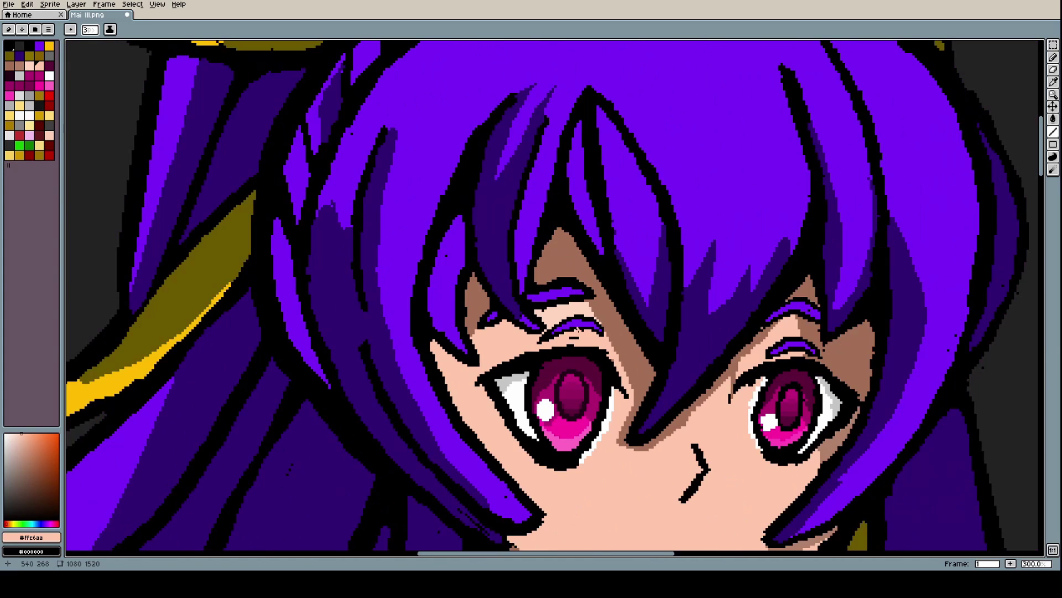
scroll(584, 332, down, 1)
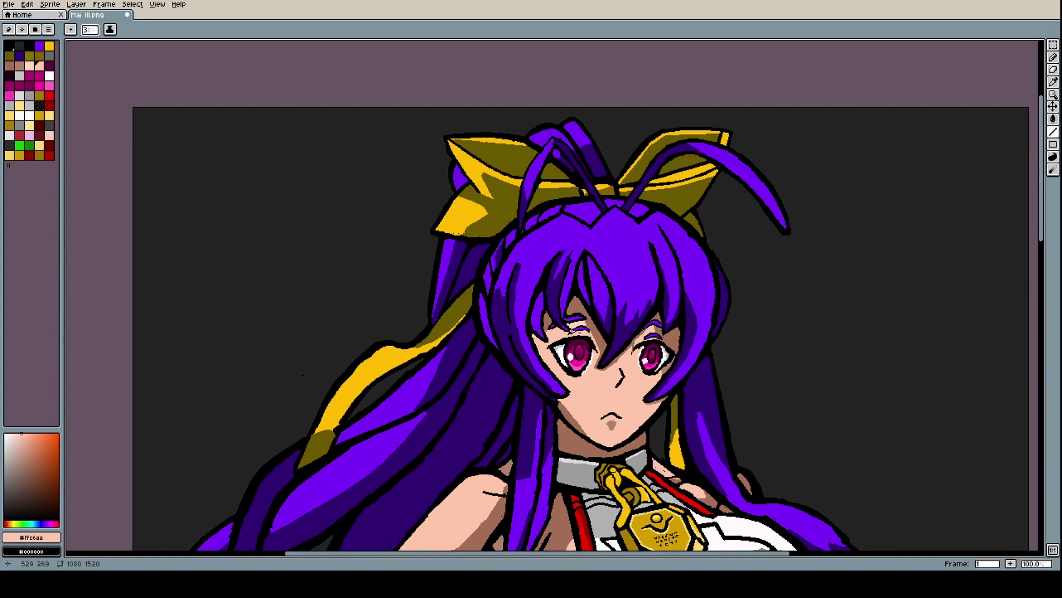
scroll(573, 330, up, 10)
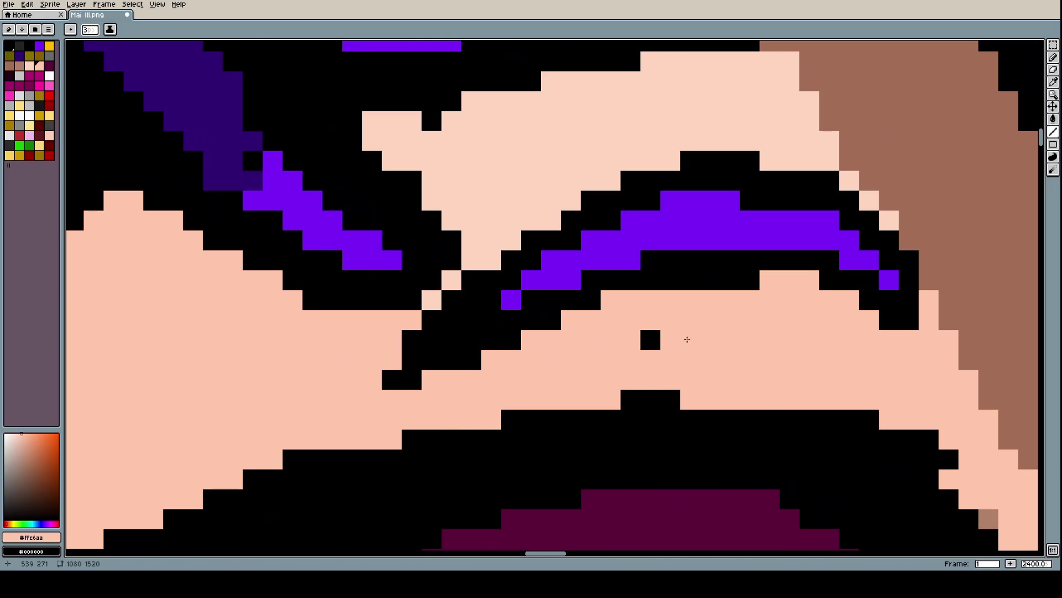
click(657, 337)
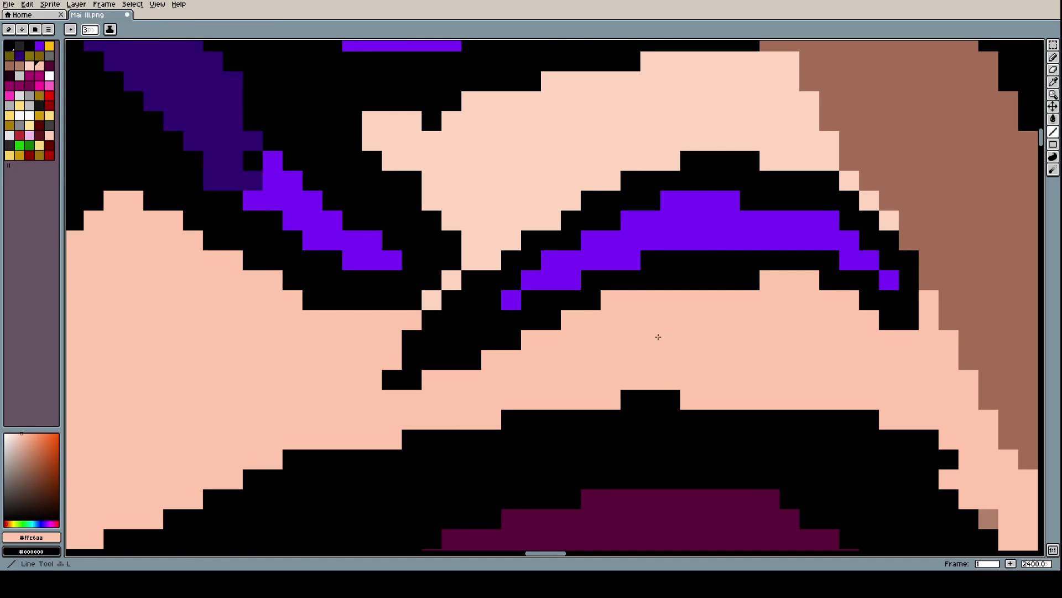
scroll(658, 336, down, 10)
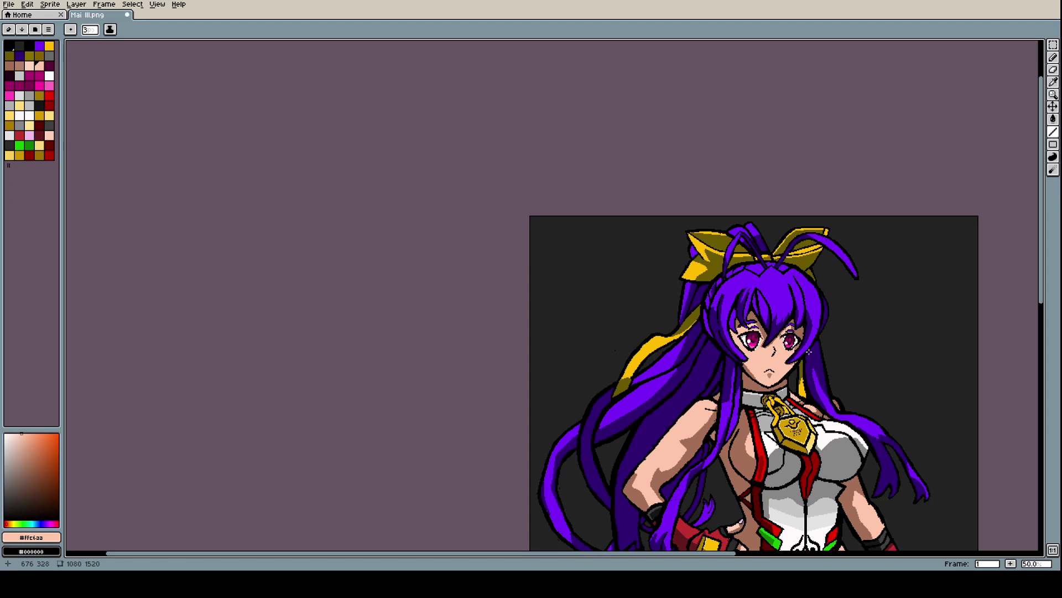
Widen the skin gap beneath the smaller eye's lower purple brow stroke with skin-coloured dabs and check both eyes
scroll(805, 340, up, 7)
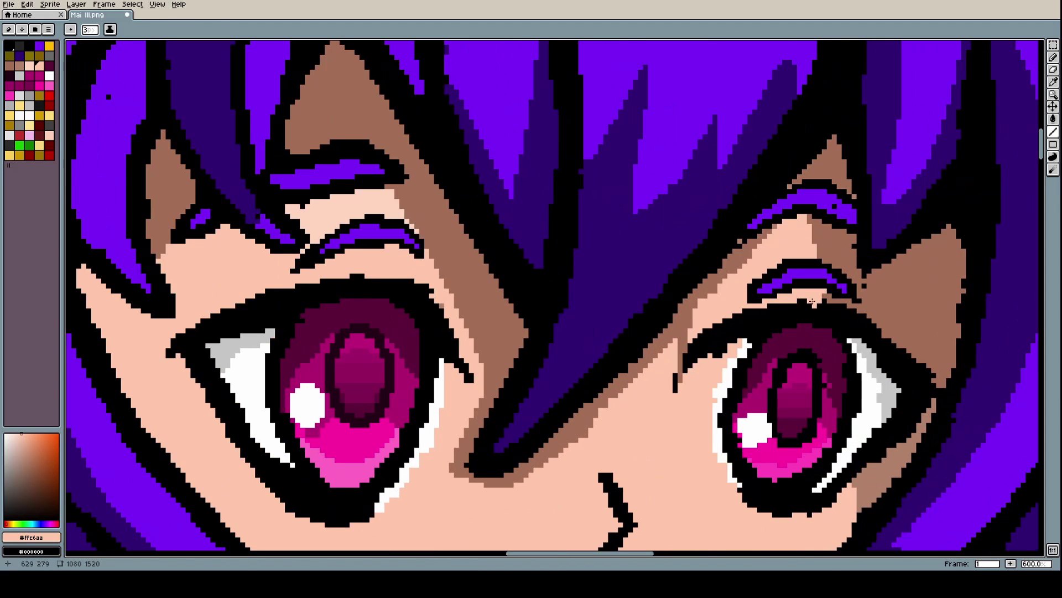
scroll(836, 277, up, 6)
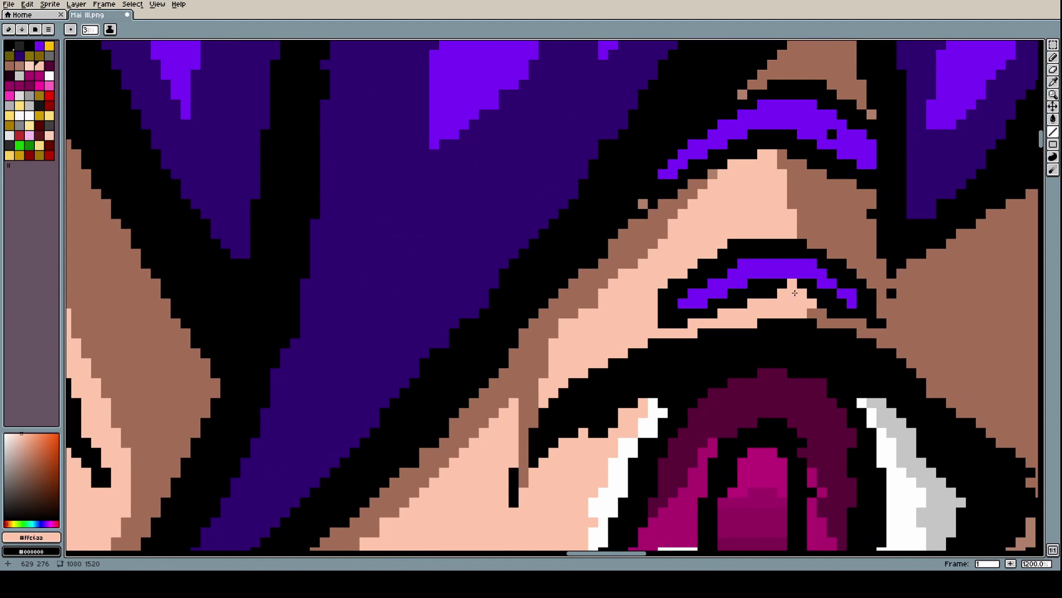
scroll(789, 273, down, 6)
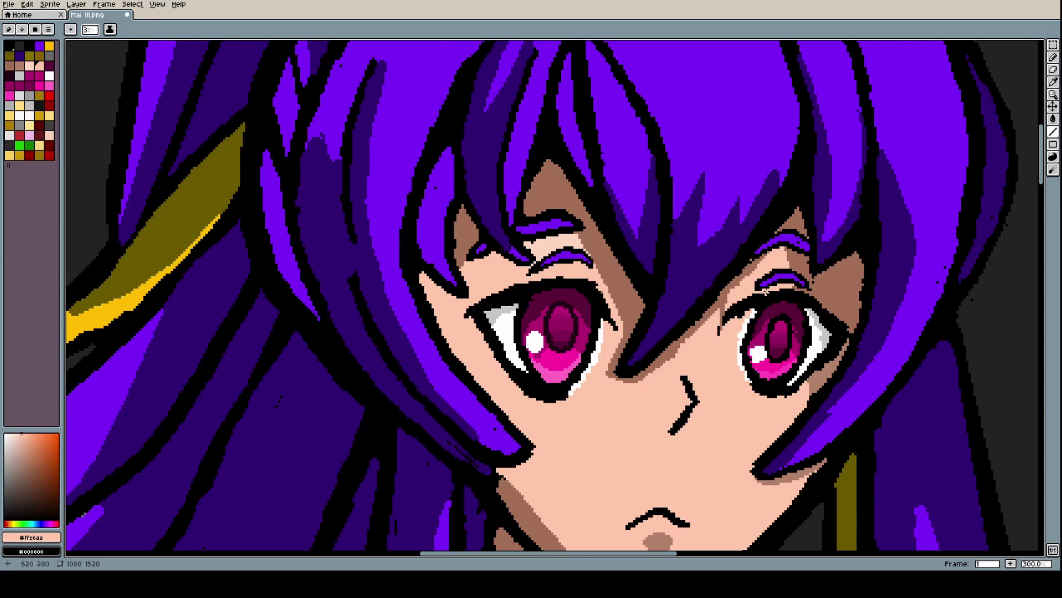
scroll(786, 329, up, 7)
right_click(797, 298)
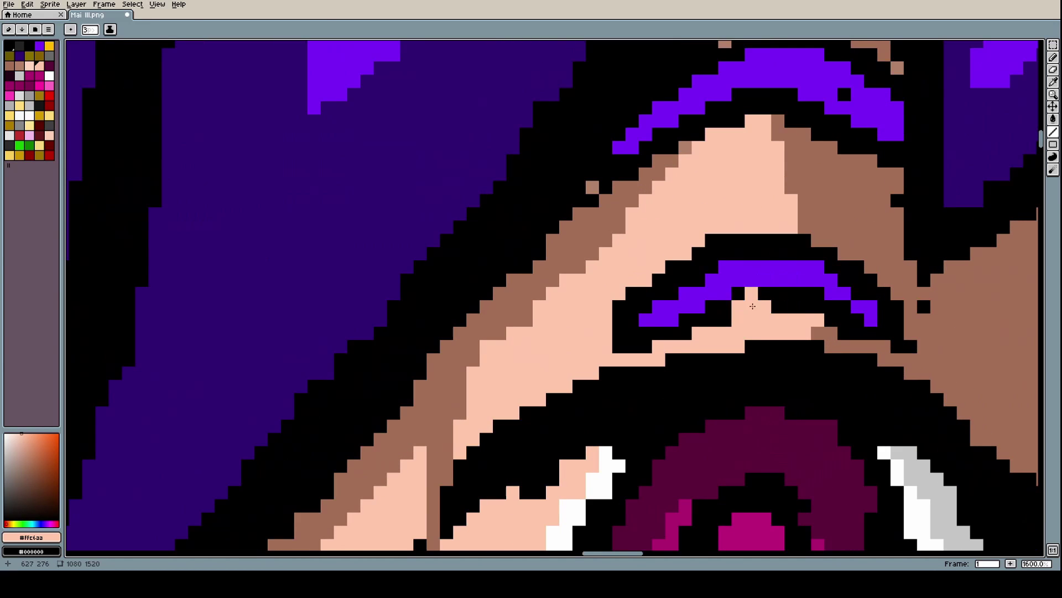
click(706, 340)
right_click(706, 339)
click(749, 334)
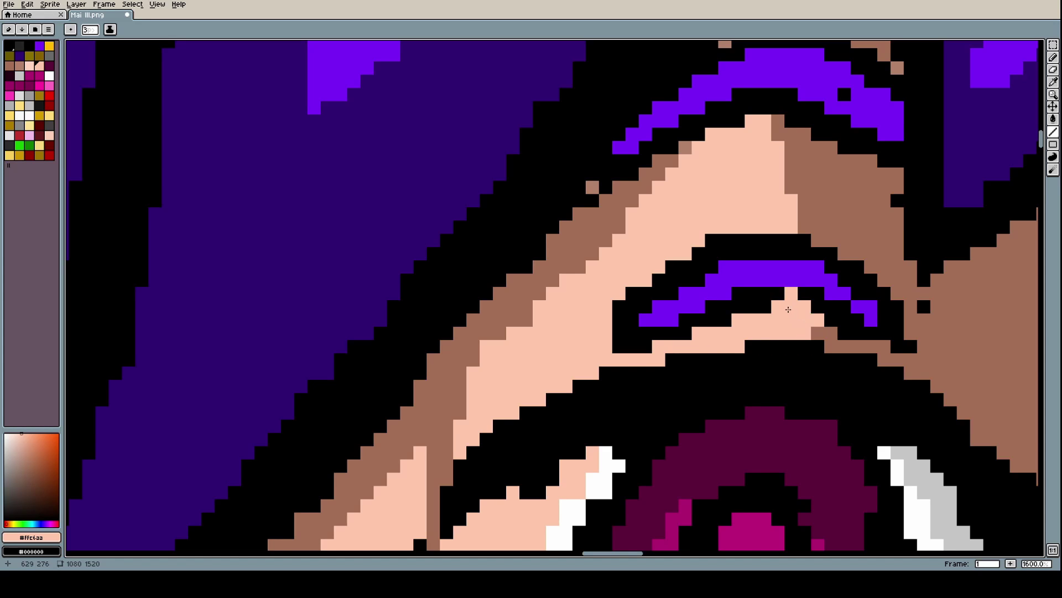
scroll(792, 297, down, 7)
scroll(822, 313, down, 3)
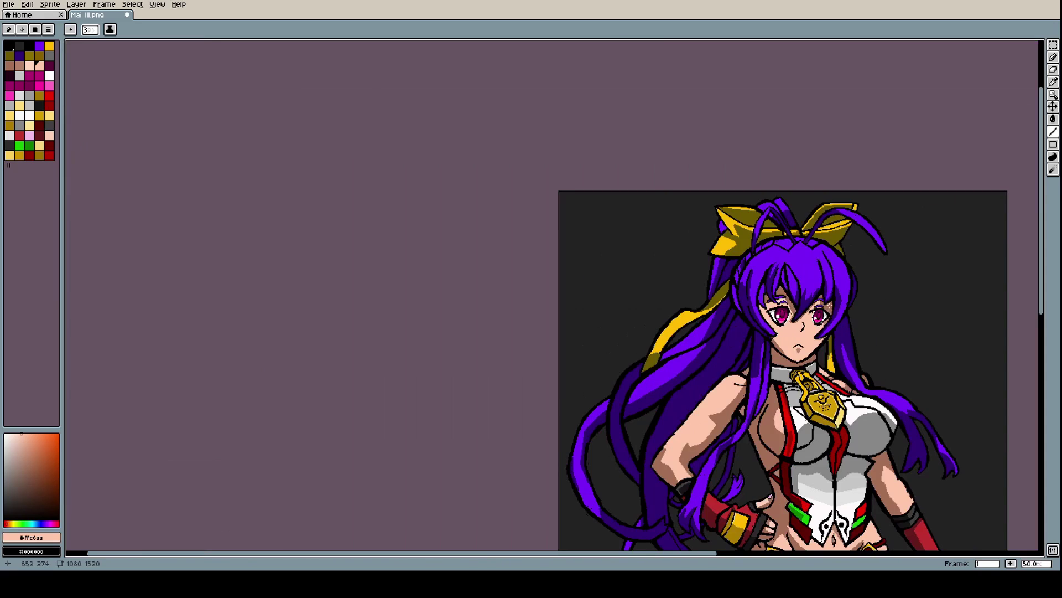
scroll(836, 308, up, 2)
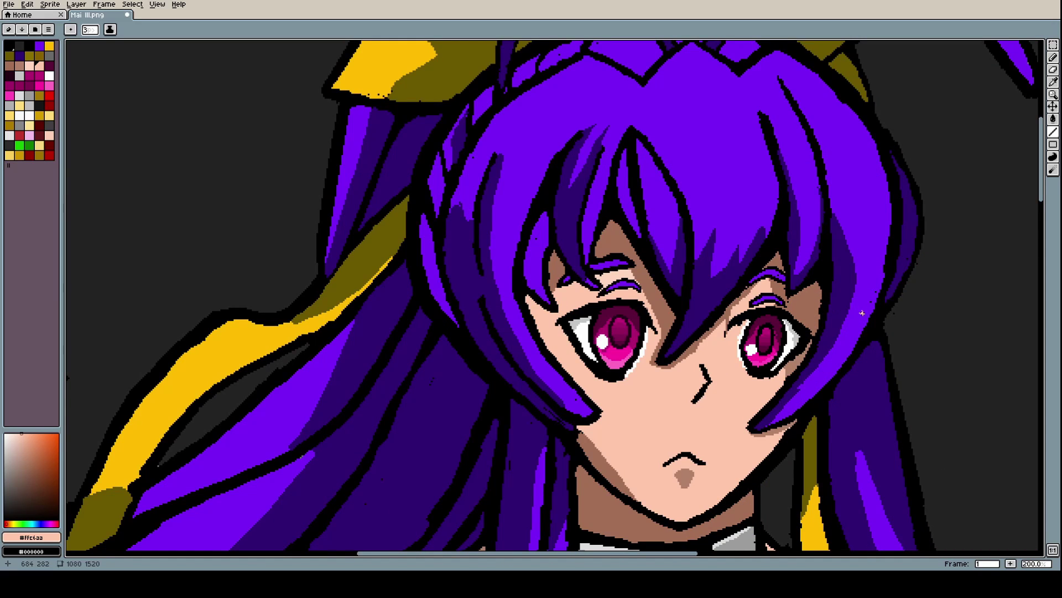
scroll(657, 291, up, 7)
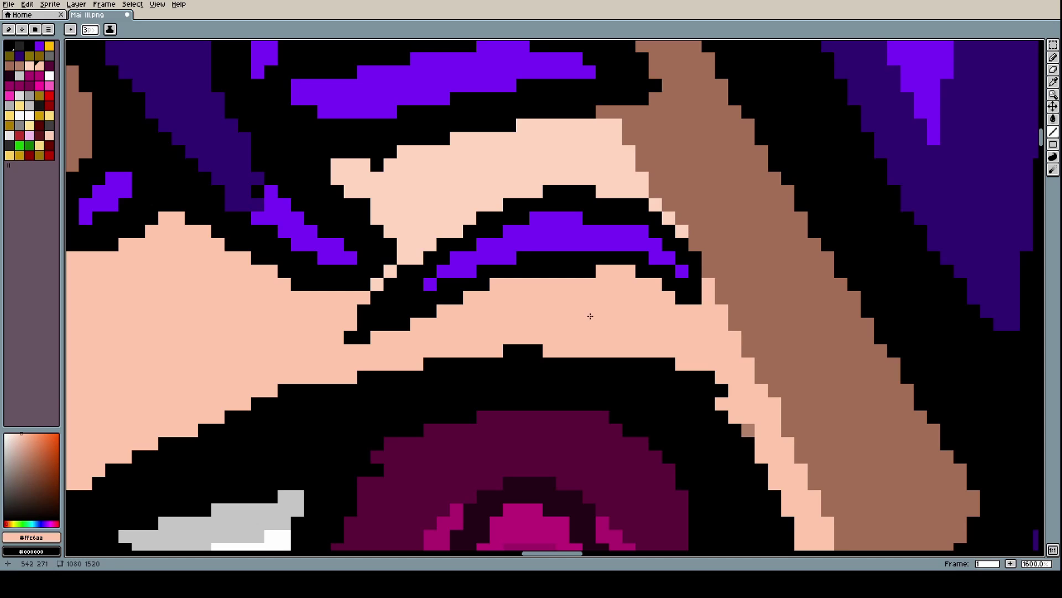
Fill the lower purple stroke above the larger eye, including its leftover outer pixel, with skin colour #ffc6aa
key(i)
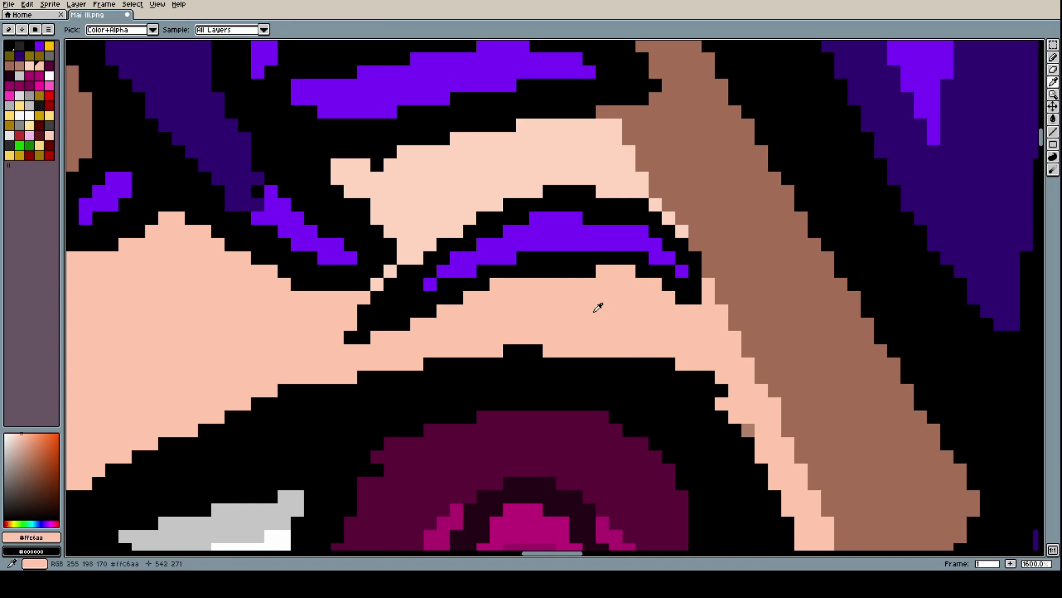
key(g)
click(590, 247)
scroll(591, 247, down, 8)
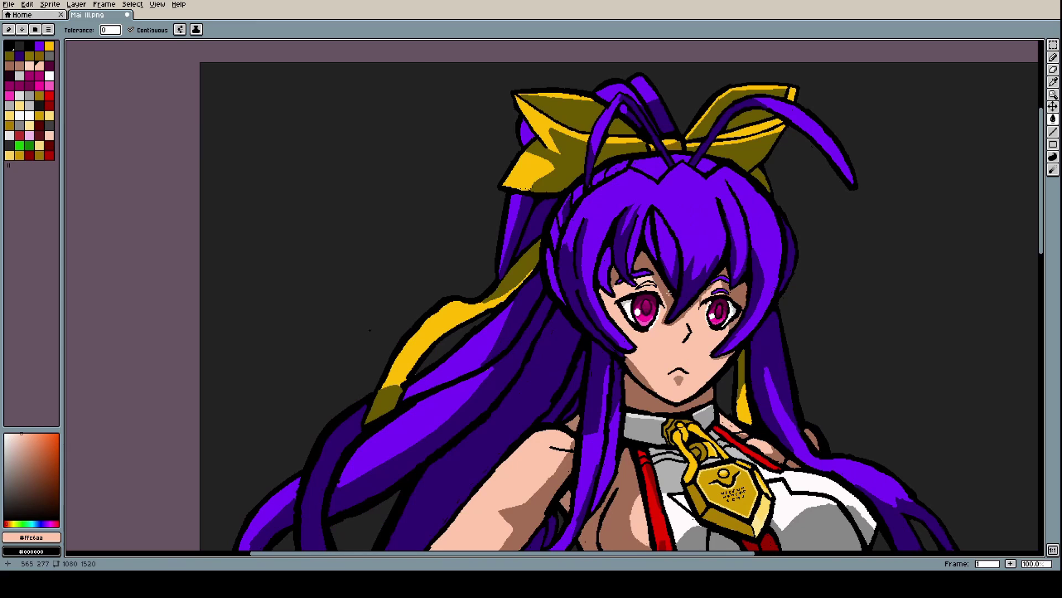
scroll(656, 284, up, 12)
click(639, 287)
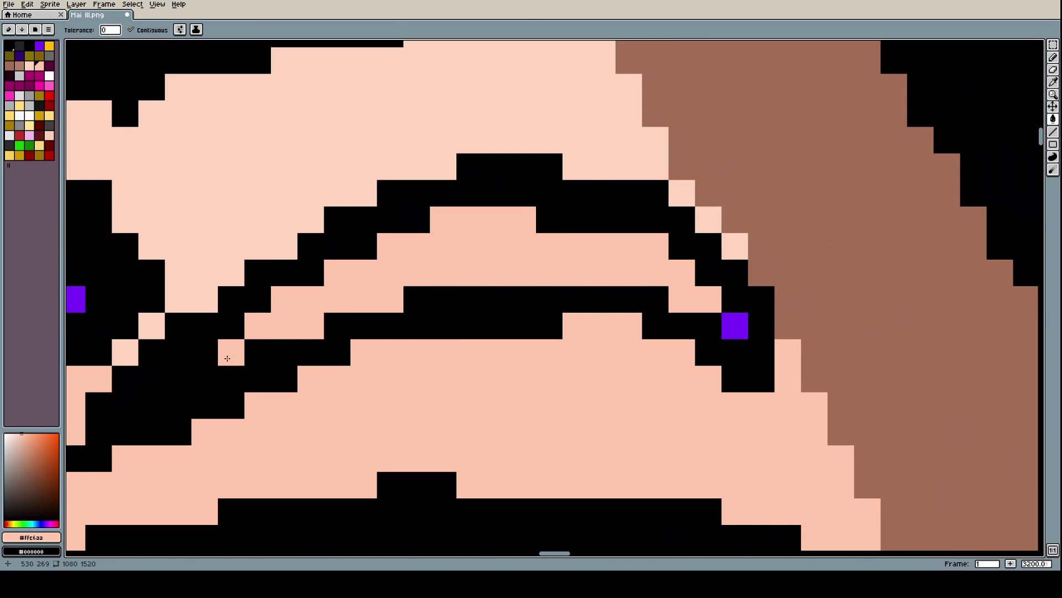
click(735, 325)
scroll(602, 299, down, 9)
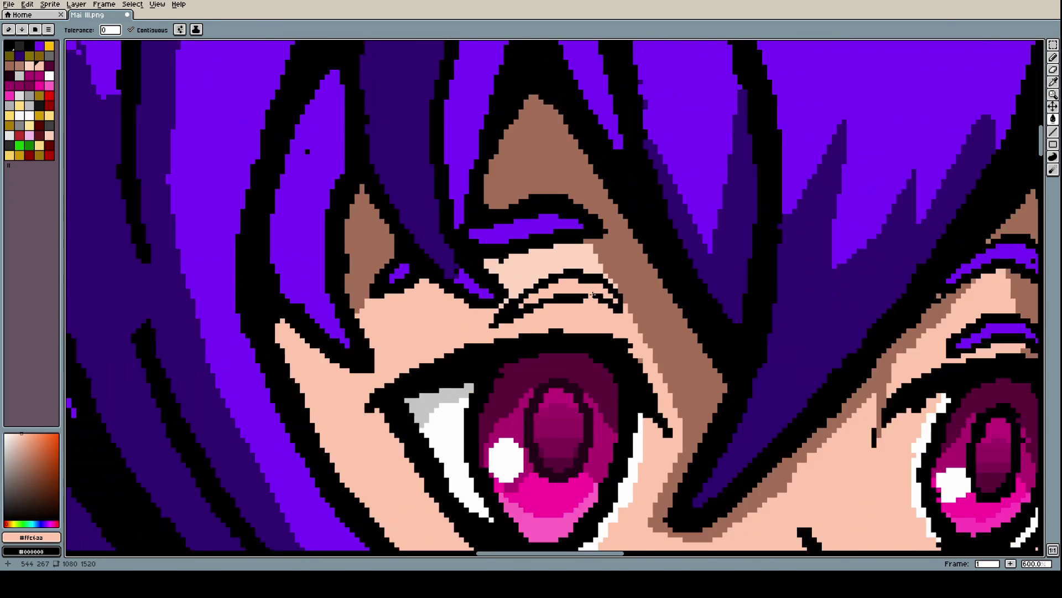
Fill both parts of the smaller eye's lower purple brow stroke with skin colour #ffc6aa and compare both eyes
scroll(778, 305, up, 4)
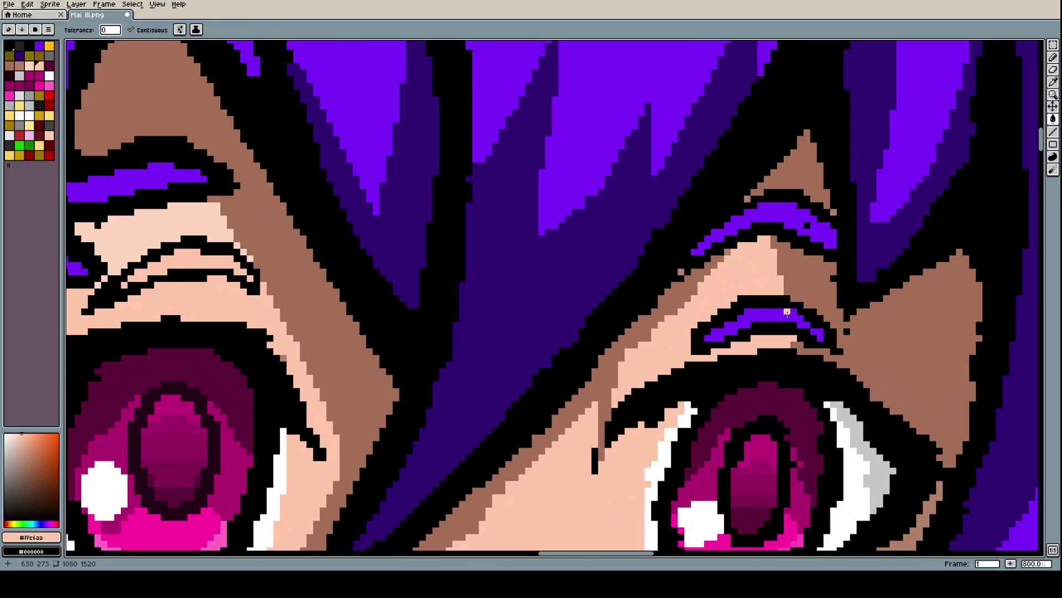
click(790, 314)
click(814, 338)
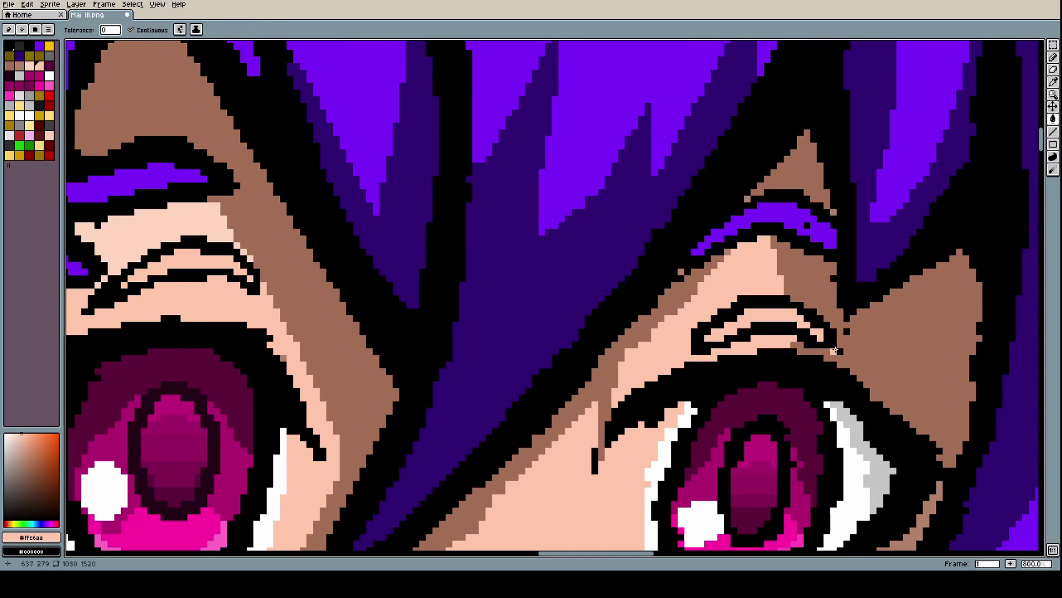
scroll(840, 331, down, 6)
scroll(877, 325, up, 4)
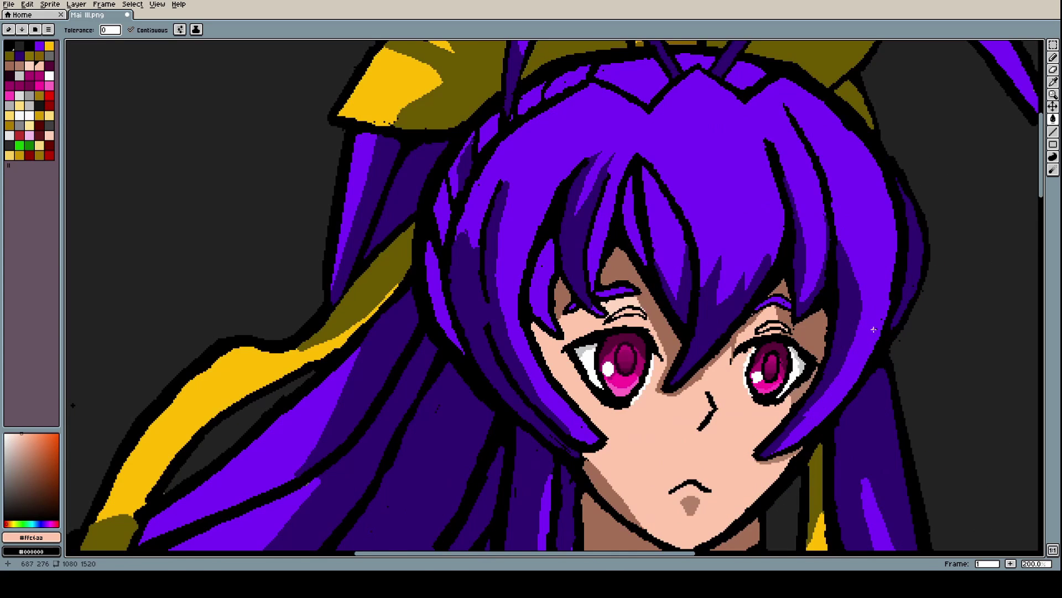
scroll(798, 327, up, 3)
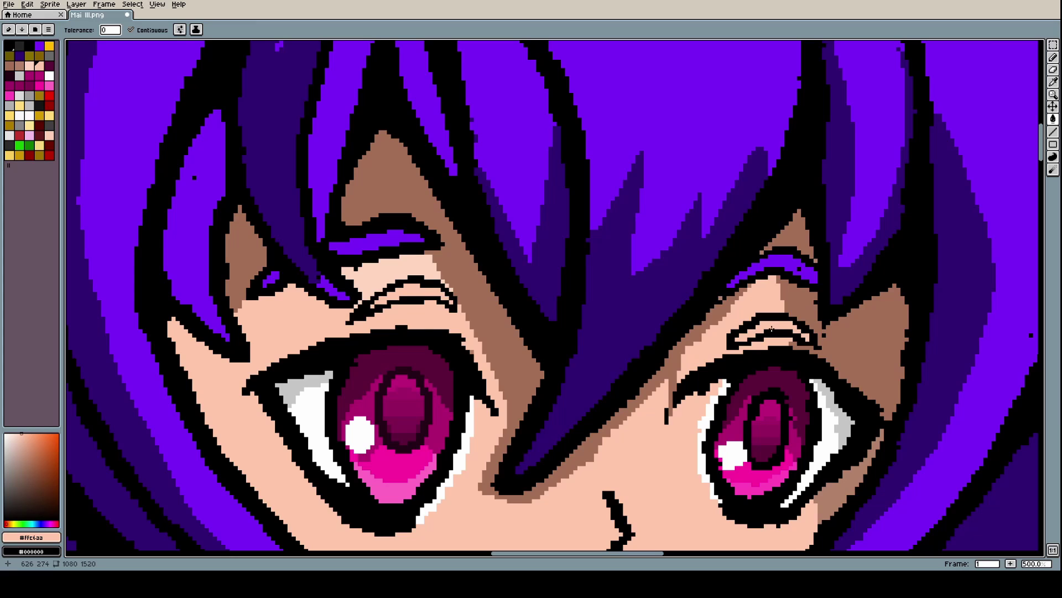
scroll(749, 338, up, 3)
scroll(755, 335, down, 2)
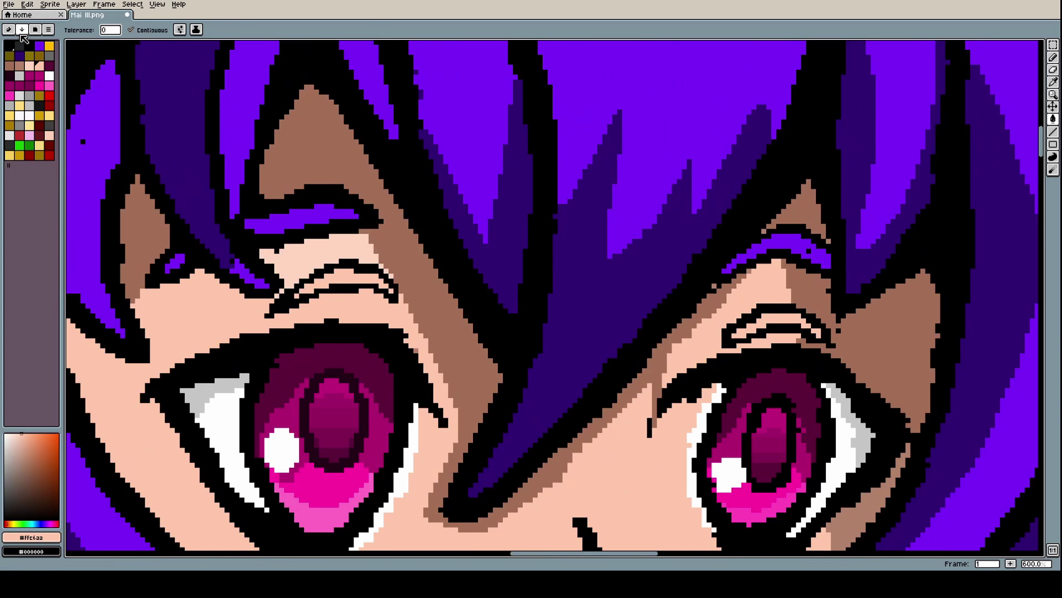
Undo the recent skin-colour fills above both eyes and restore them from the undo history
click(27, 5)
click(38, 20)
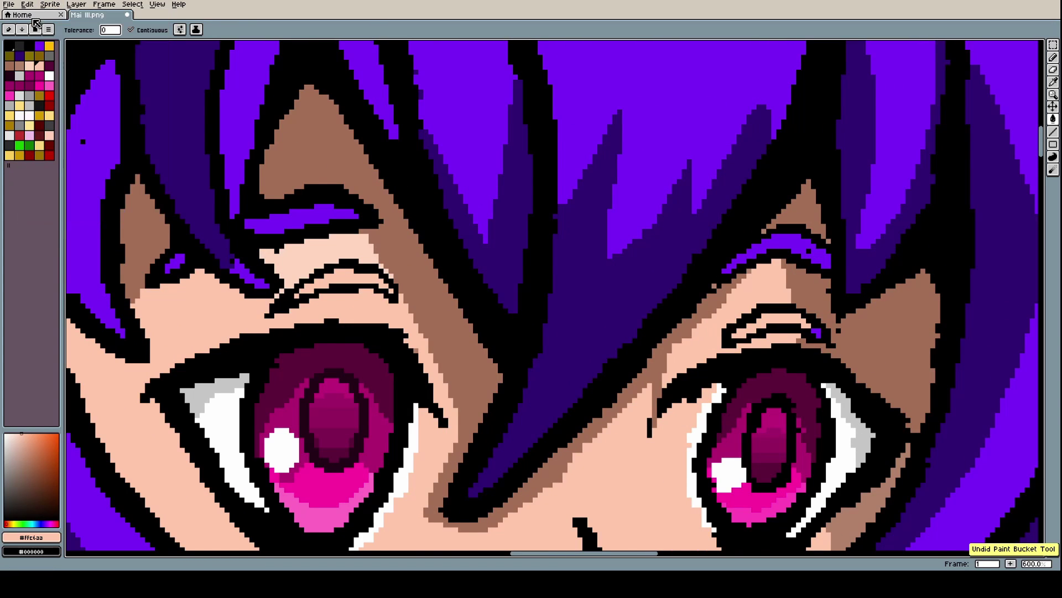
click(30, 5)
click(29, 15)
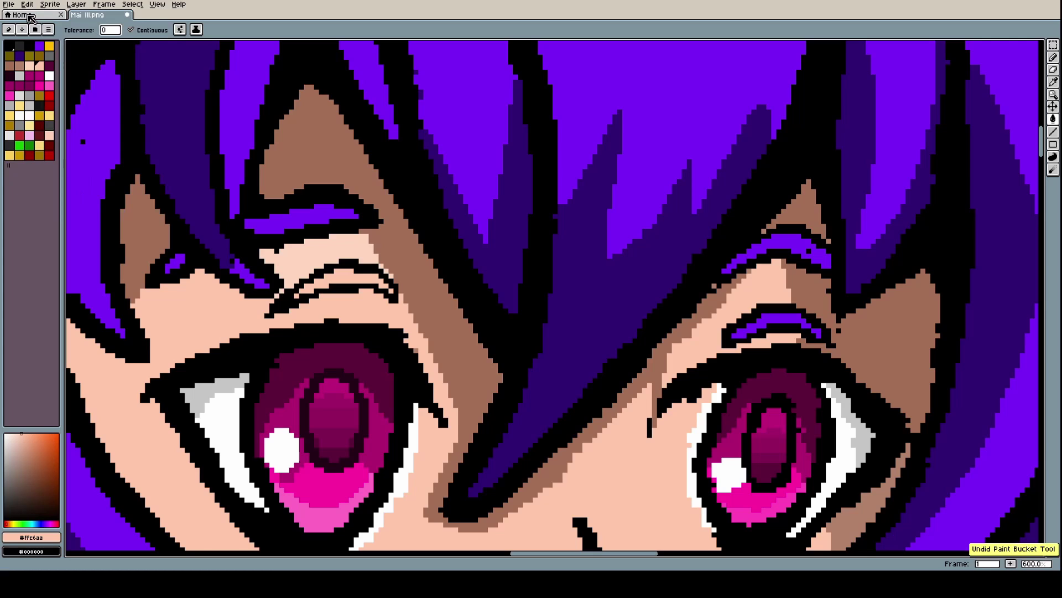
click(28, 5)
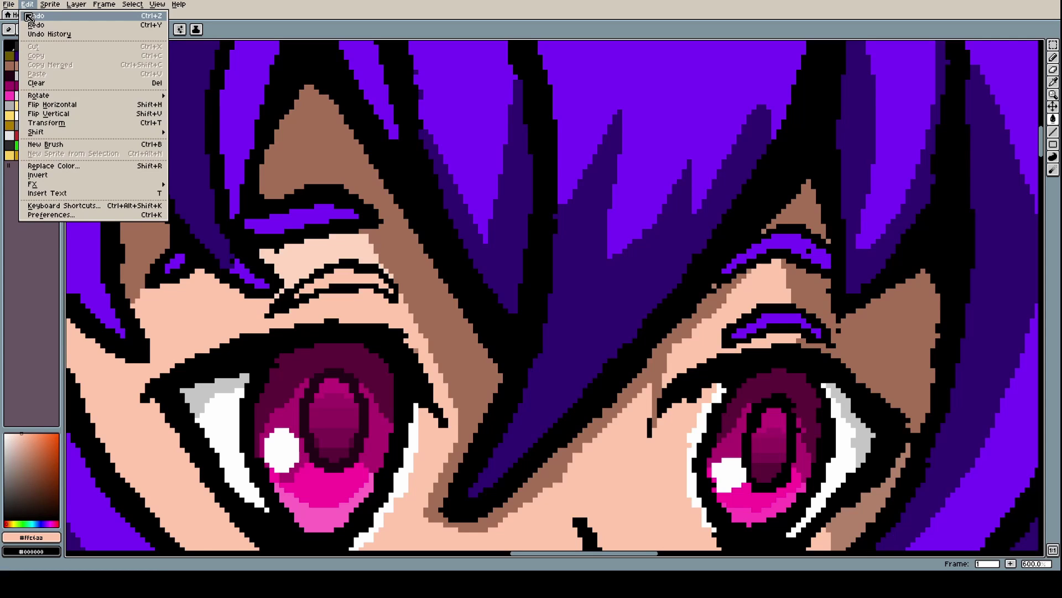
click(29, 16)
click(28, 4)
click(42, 34)
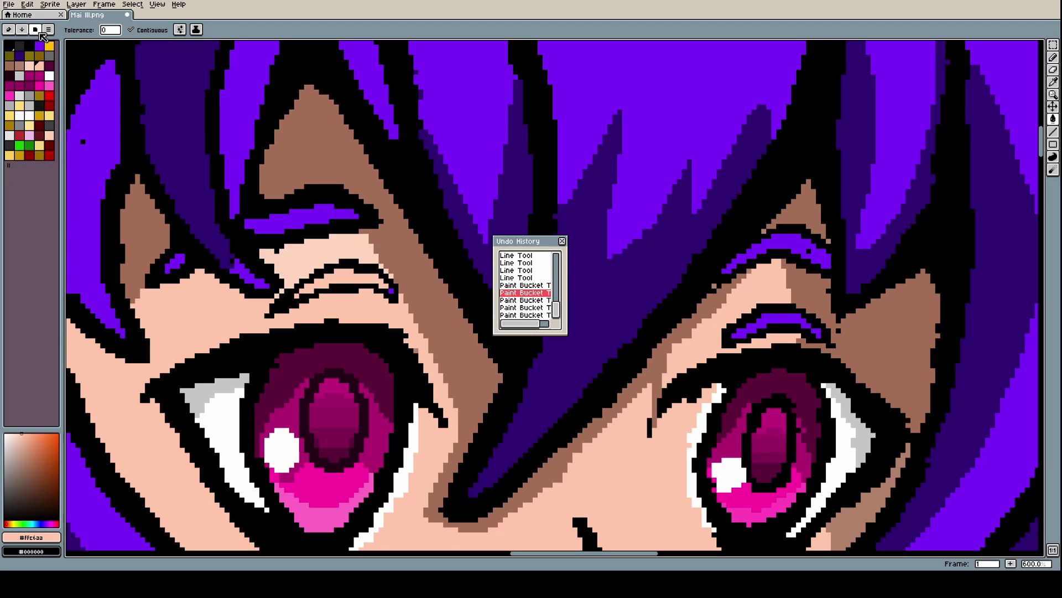
click(526, 301)
click(529, 307)
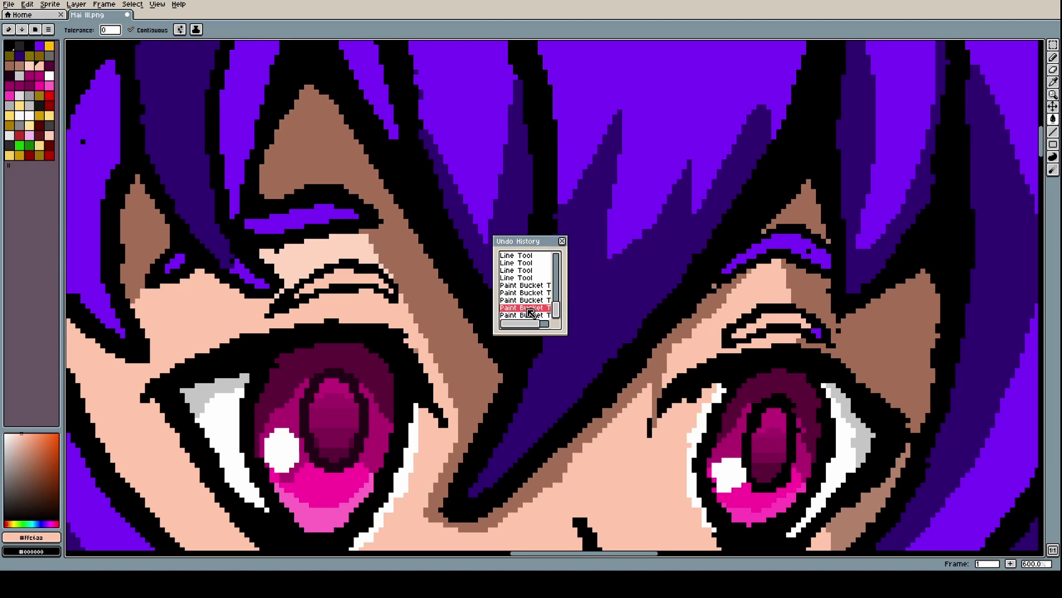
click(533, 315)
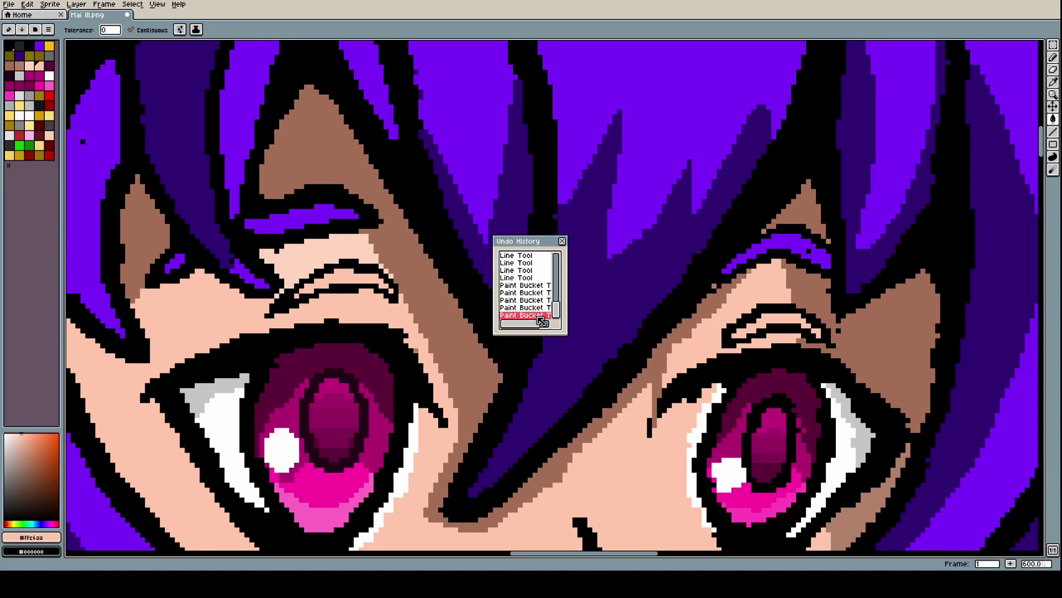
click(562, 241)
Try to paint skin colour over the pointed end of the crease outline above the larger eye, and undo it
scroll(329, 283, up, 4)
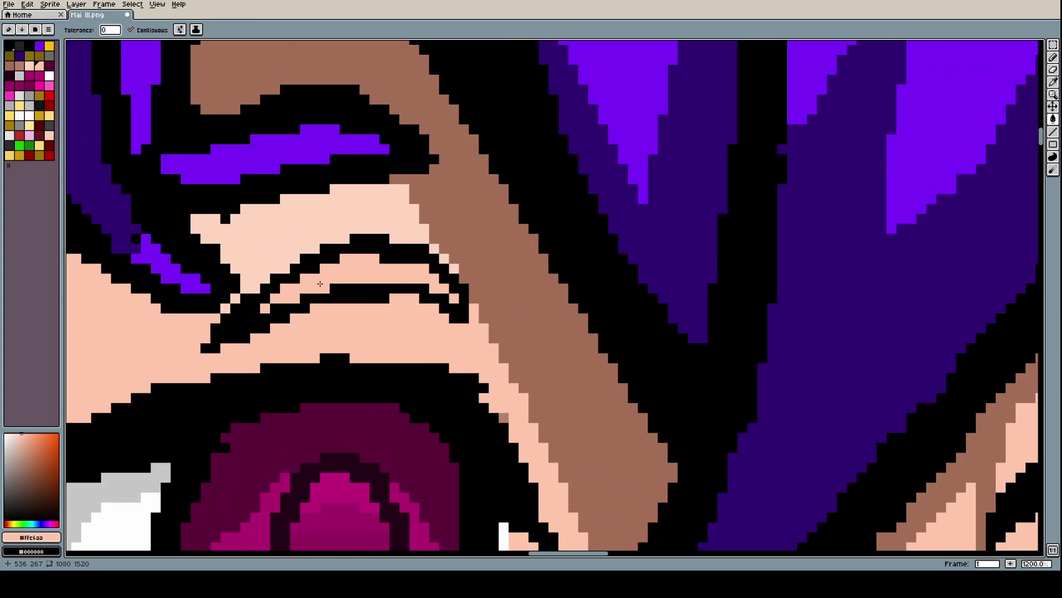
key(b)
mouse_move(265, 316)
mouse_down()
mouse_move(259, 295)
mouse_move(214, 329)
mouse_up()
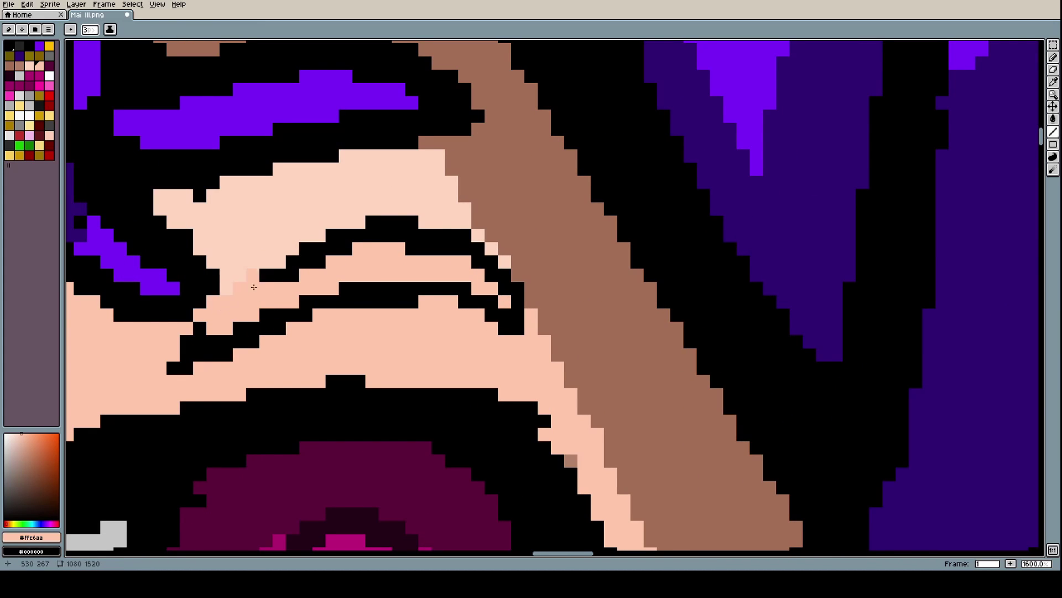
click(26, 4)
click(30, 18)
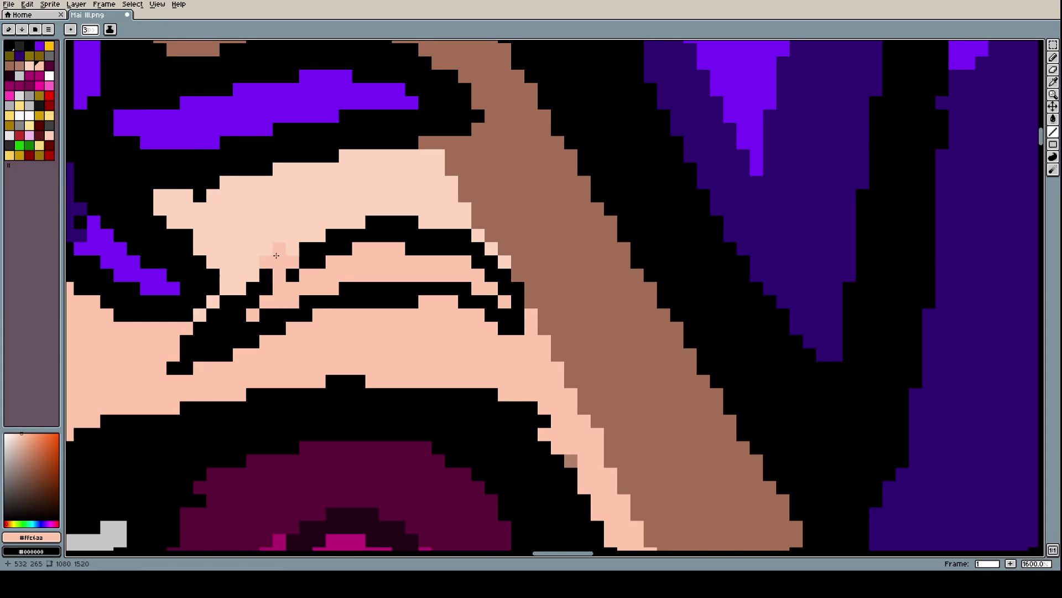
Fill the paler skin patch between the larger eye's brow and crease outline with skin colour #ffc6aa
key(g)
scroll(271, 243, down, 6)
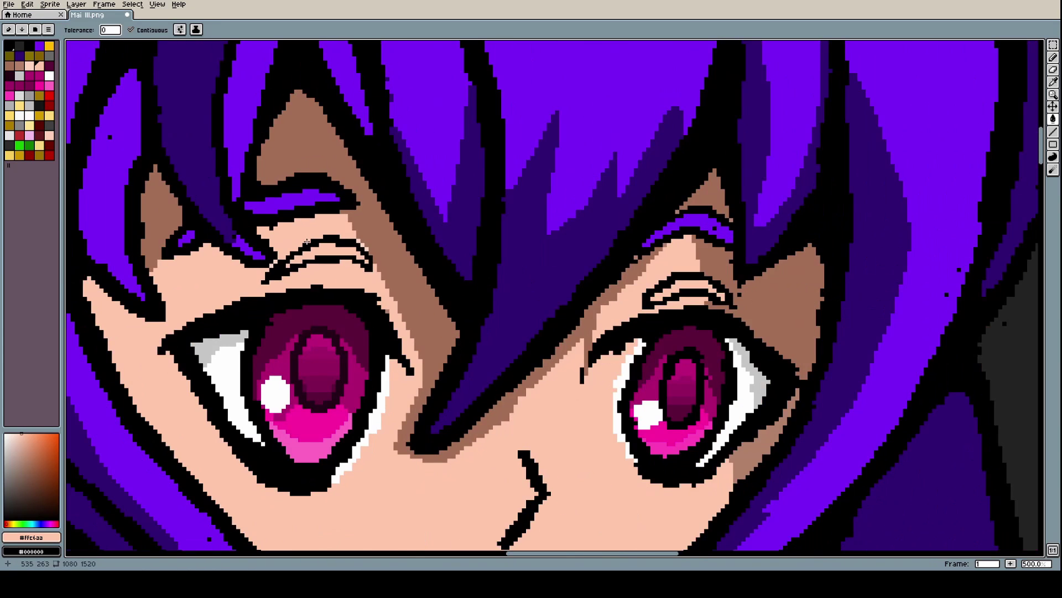
scroll(307, 245, up, 10)
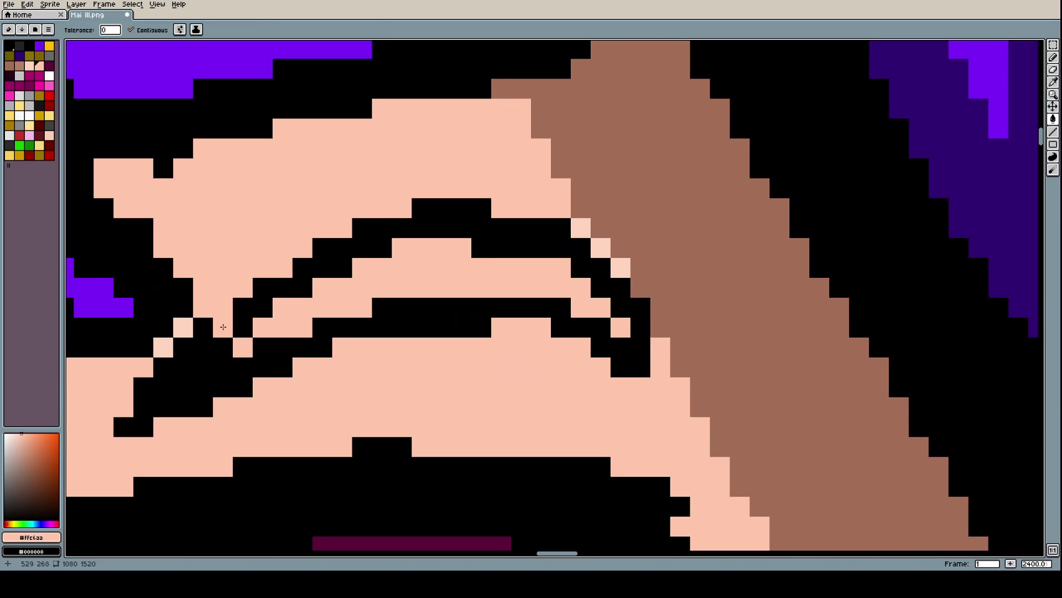
Try to fill the black crease outline above the larger eye with skin colour, and undo the fill
click(223, 327)
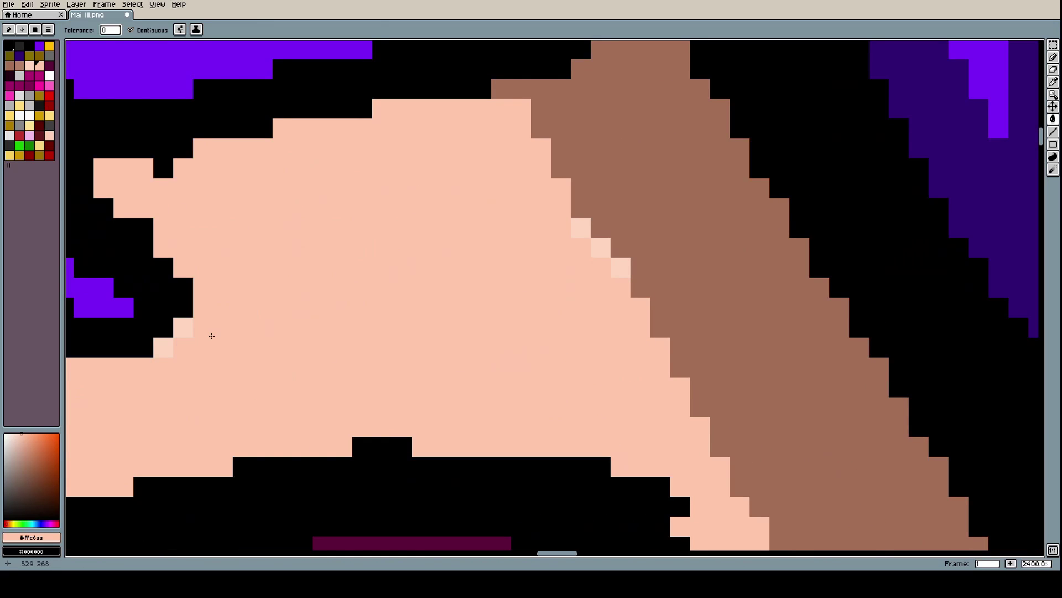
click(28, 3)
click(37, 21)
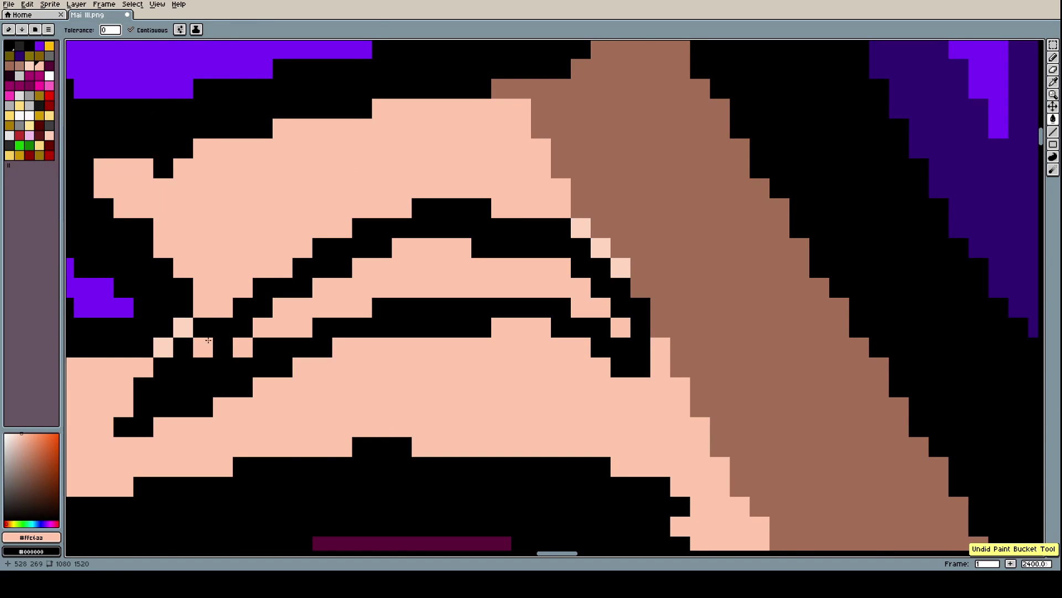
Separate the larger eye's crease outline from the hair outline with a skin-coloured line and fill the crease outline with #ffc6aa
key(l)
mouse_move(216, 325)
mouse_down()
mouse_move(233, 348)
mouse_move(244, 338)
mouse_move(213, 387)
mouse_up()
key(g)
click(254, 324)
scroll(254, 323, down, 10)
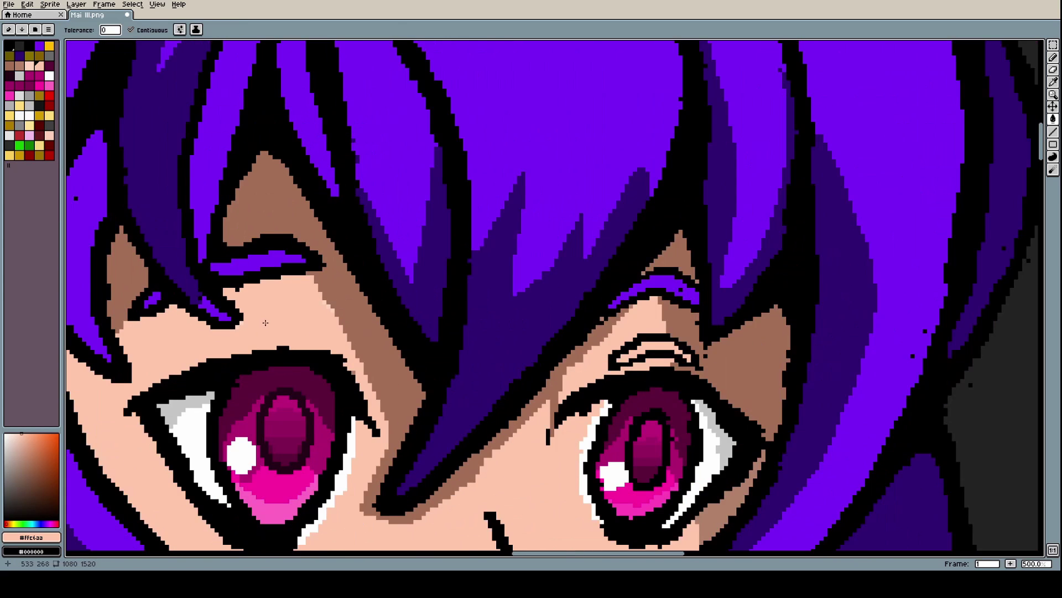
Fill the black crease outline above the smaller eye with skin colour #ffc6aa and check the result
scroll(332, 332, up, 8)
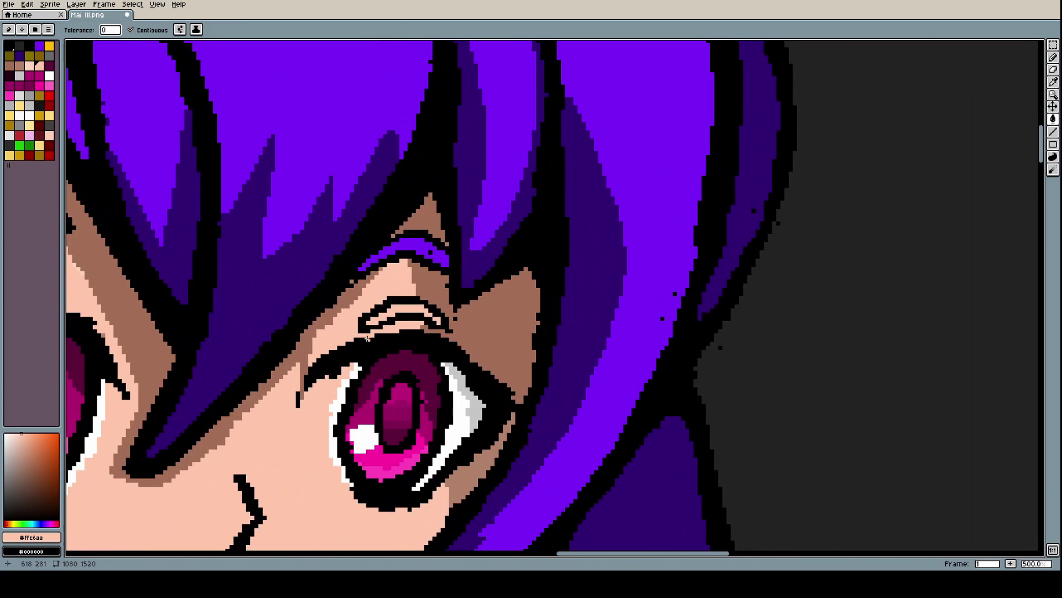
click(400, 296)
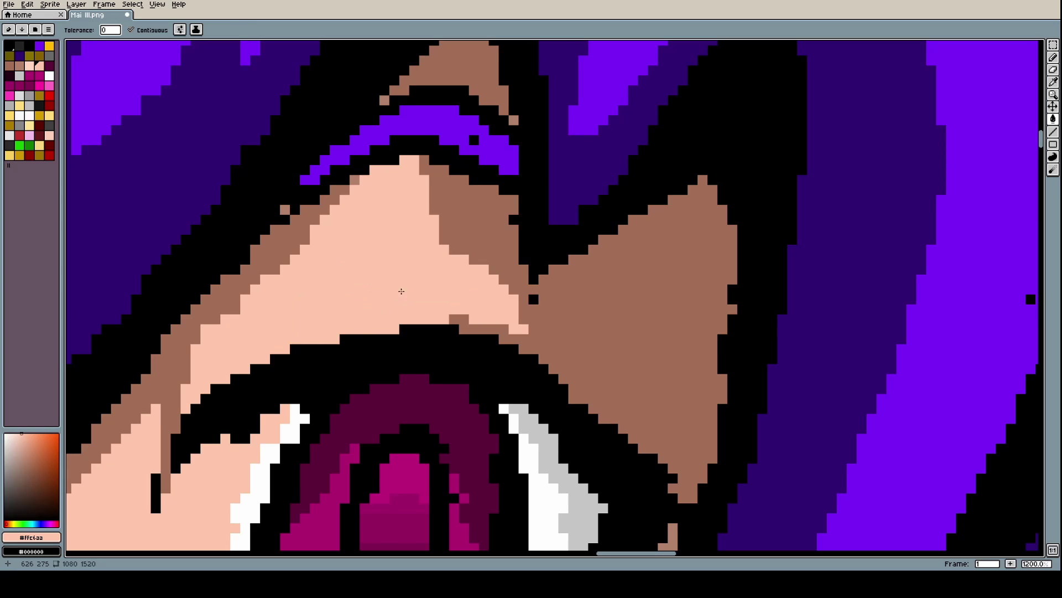
scroll(421, 258, down, 4)
scroll(419, 260, up, 4)
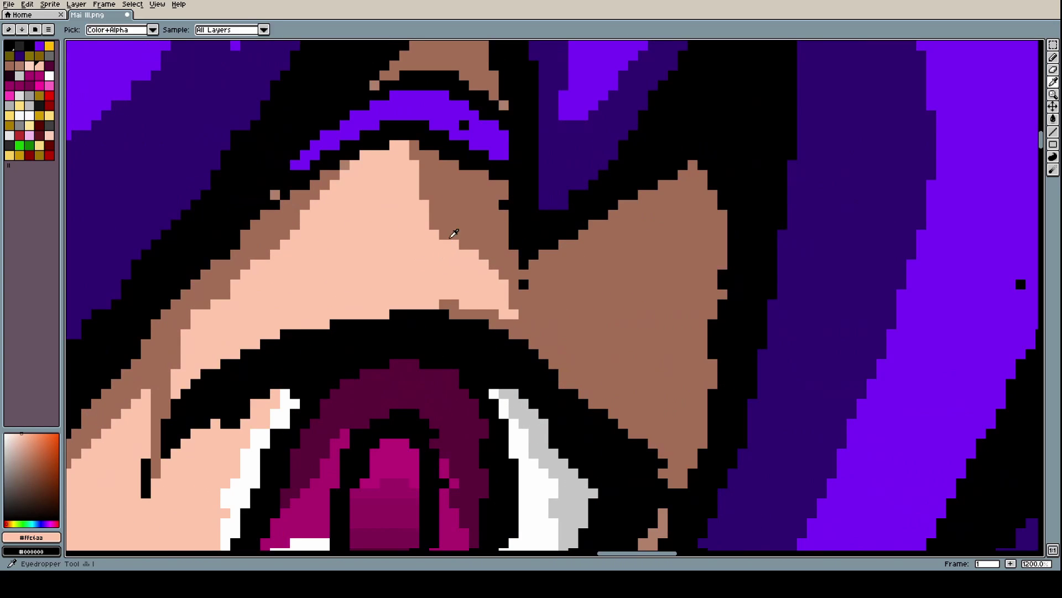
Sample the brown shadow colour, extend the shadow edge down to the smaller eye's upper lid, and fill the enclosed skin gap
alt+click(455, 217)
key(l)
mouse_move(424, 234)
mouse_down()
mouse_move(457, 301)
mouse_move(476, 299)
mouse_move(471, 277)
mouse_move(463, 287)
mouse_up()
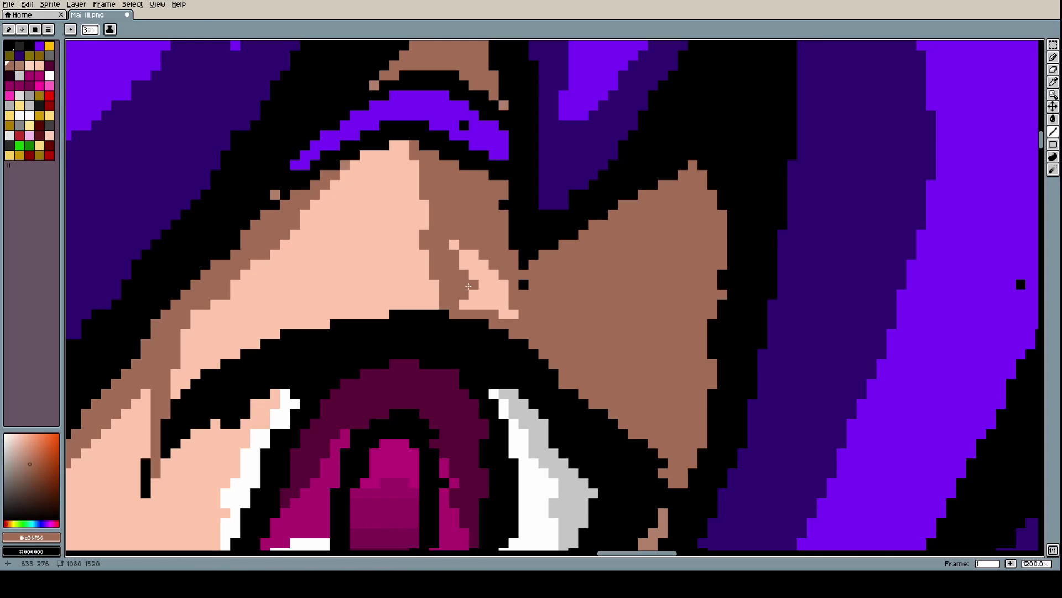
key(g)
click(482, 282)
click(453, 245)
scroll(500, 259, down, 6)
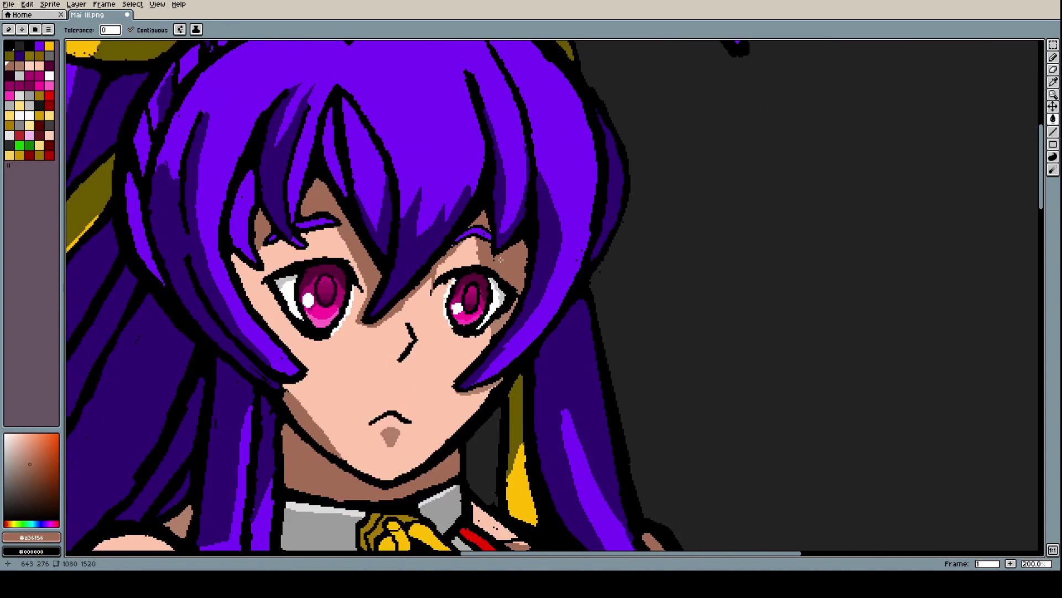
scroll(500, 259, down, 1)
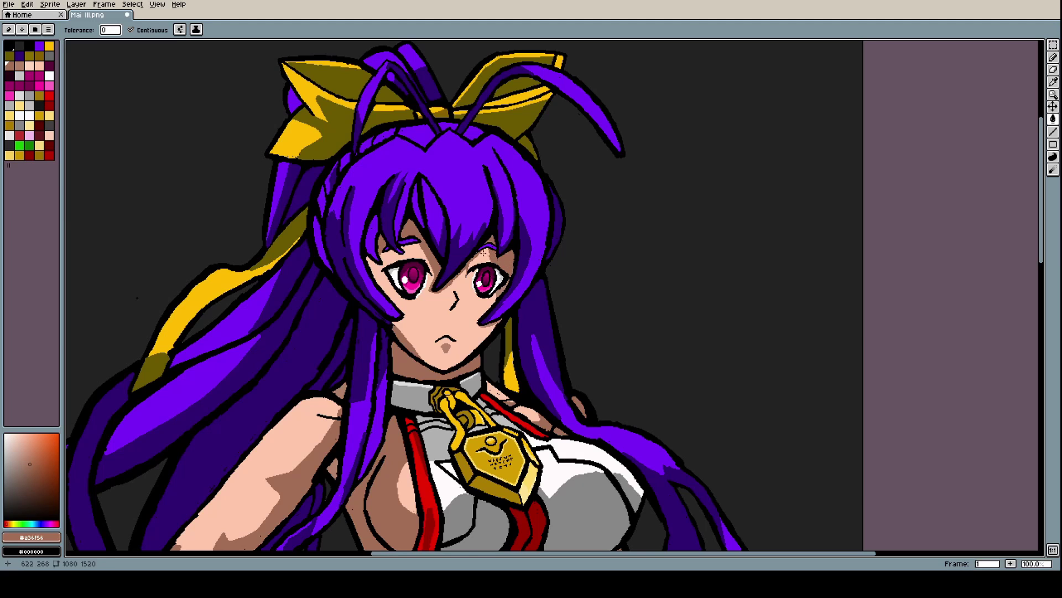
Sample the skin colour #ffc6aa and paint out the stray black mark and brown sliver beside the smaller eye's inner lid tip
scroll(483, 251, up, 8)
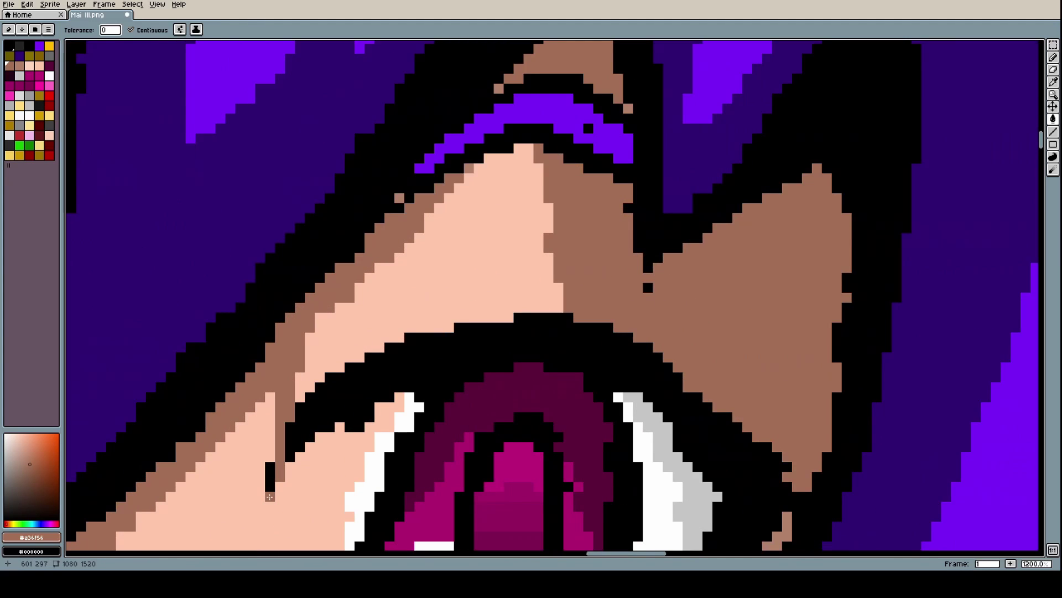
right_click(268, 496)
key(i)
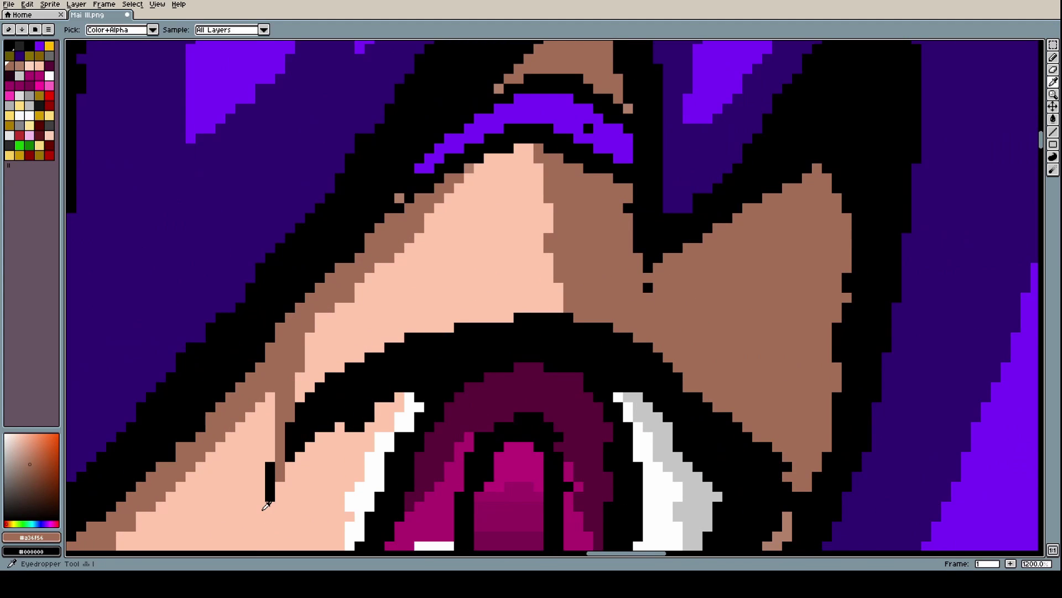
click(253, 509)
key(b)
mouse_move(269, 490)
mouse_down()
mouse_move(268, 448)
mouse_move(270, 500)
mouse_up()
drag(279, 427, 286, 399)
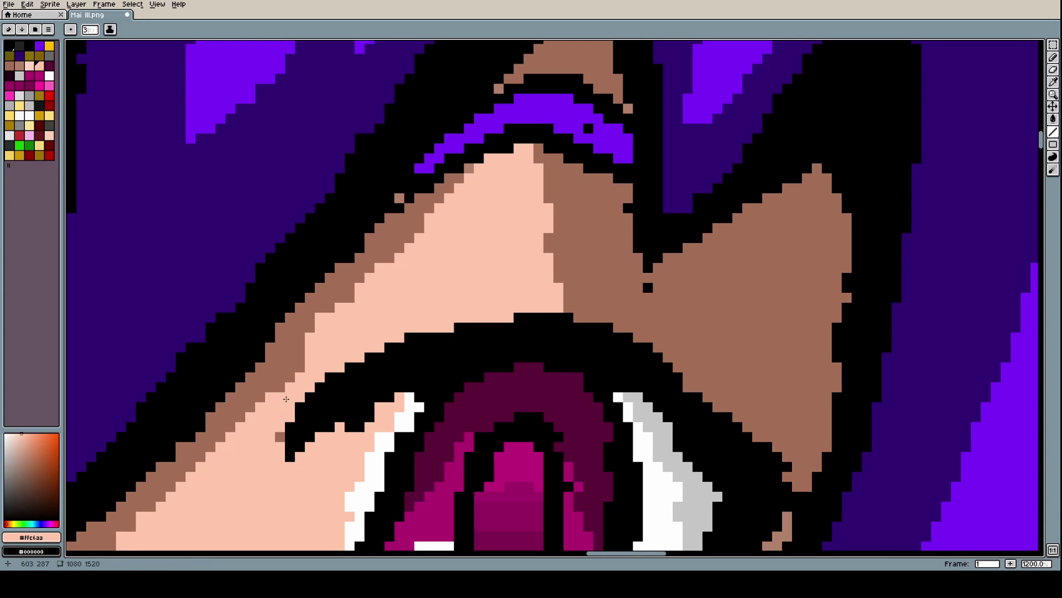
click(279, 437)
Touch up the inner end of the smaller eye's upper lid line with a skin-coloured stroke and check the face
scroll(274, 437, down, 8)
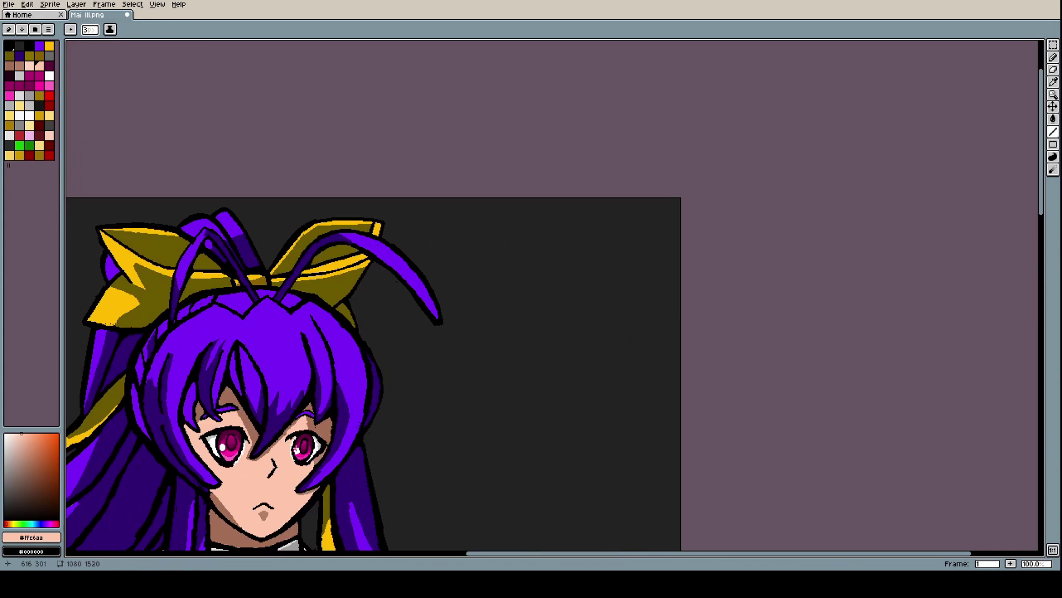
scroll(280, 437, up, 8)
drag(372, 446, 377, 415)
scroll(423, 389, down, 8)
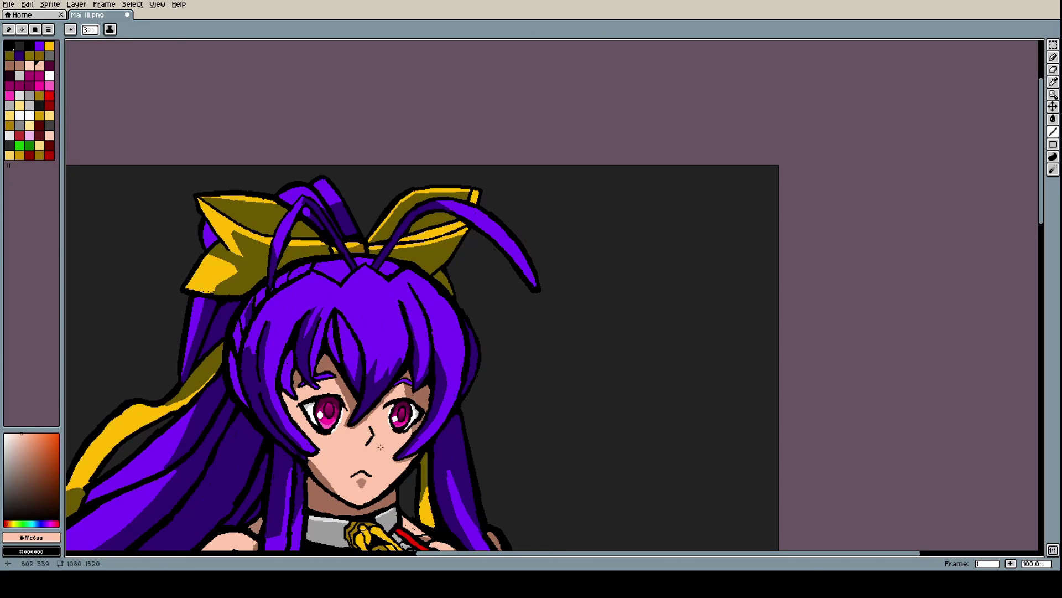
scroll(371, 412, up, 4)
scroll(408, 393, down, 2)
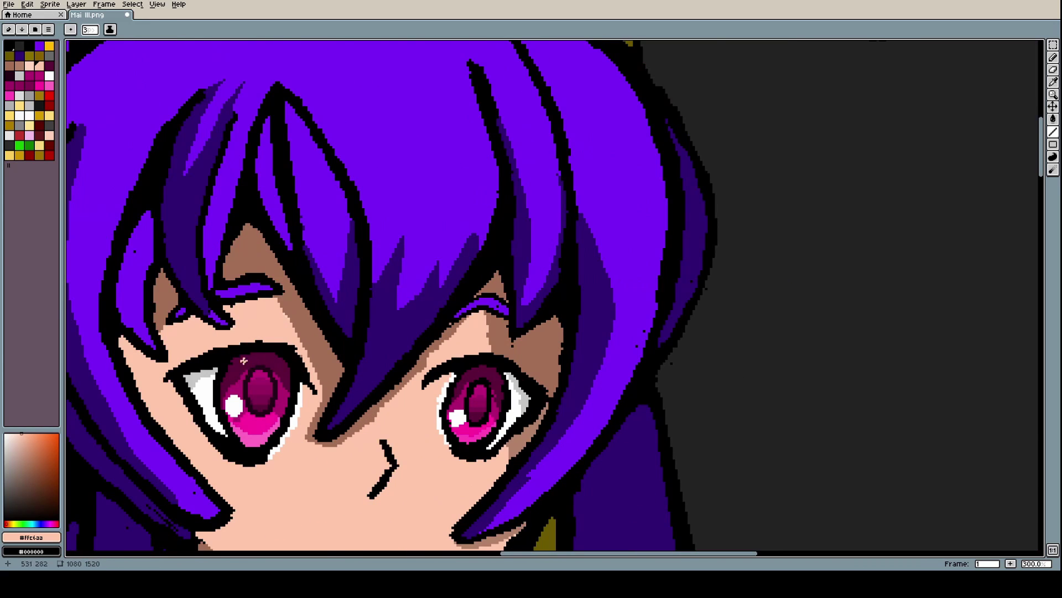
Sample the black of the larger eye's upper lid, switch to the Curve tool, and set its brush size to 1 px
scroll(243, 361, up, 6)
key(i)
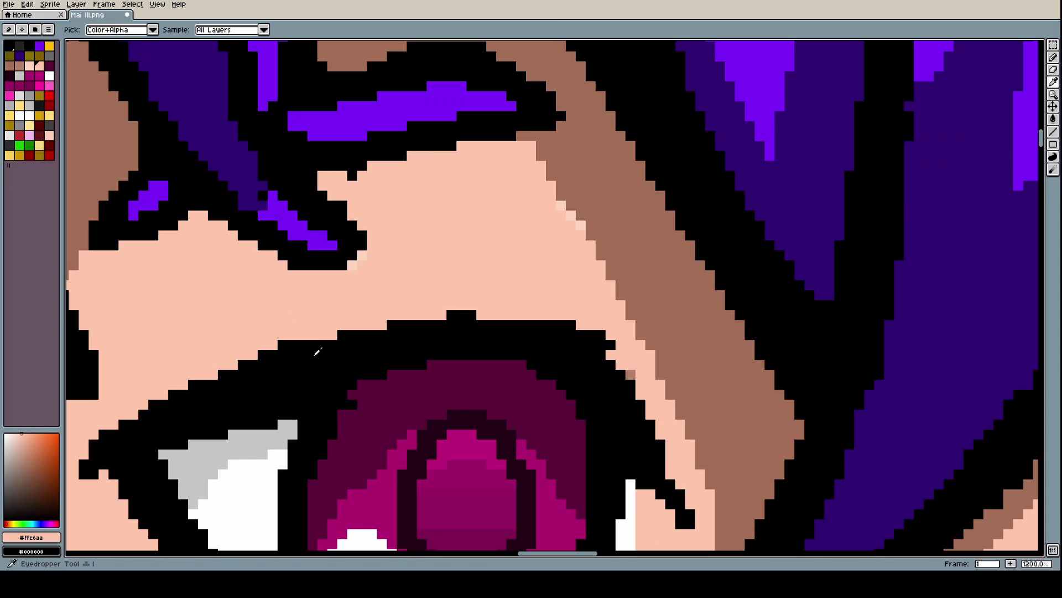
click(318, 352)
key(b)
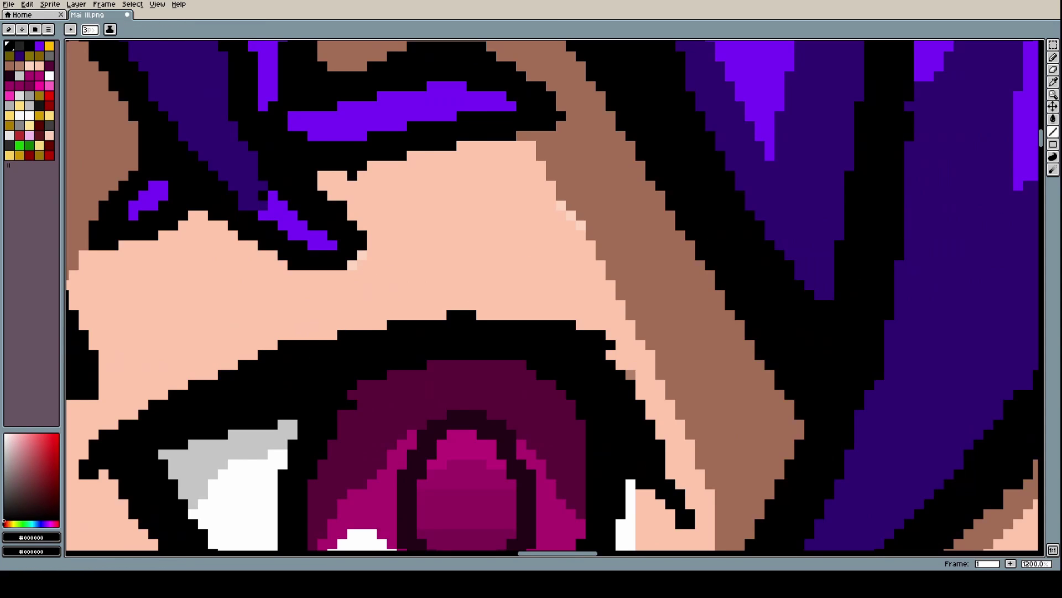
click(1053, 131)
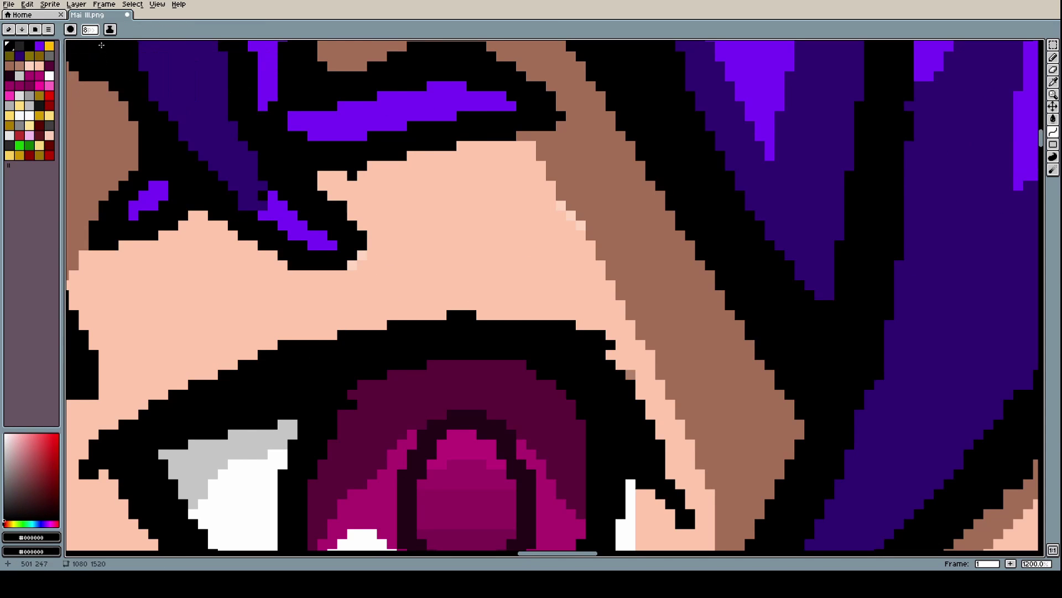
click(91, 30)
click(89, 44)
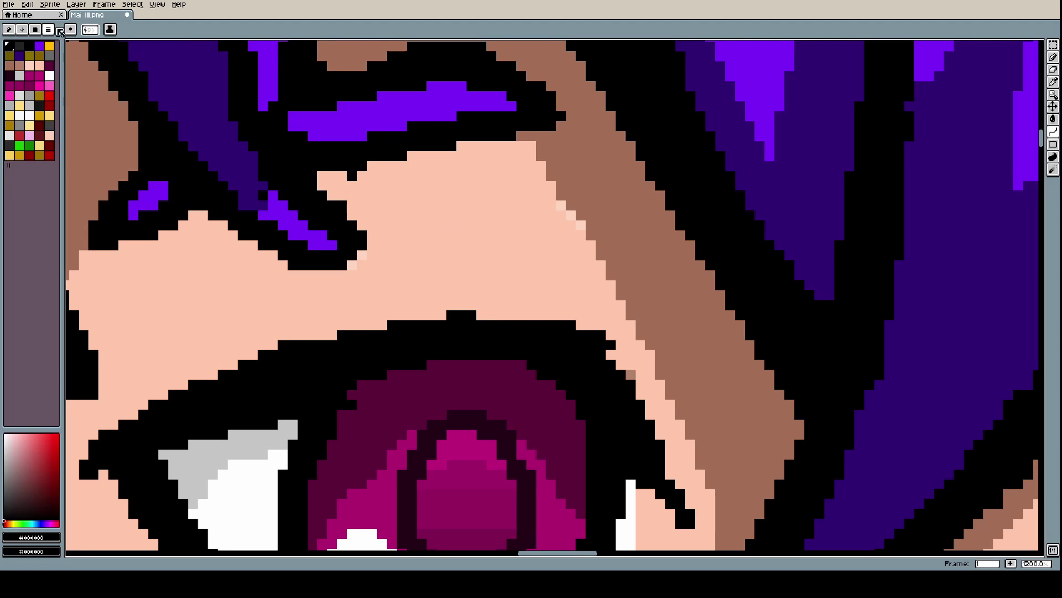
click(92, 31)
click(84, 43)
click(581, 275)
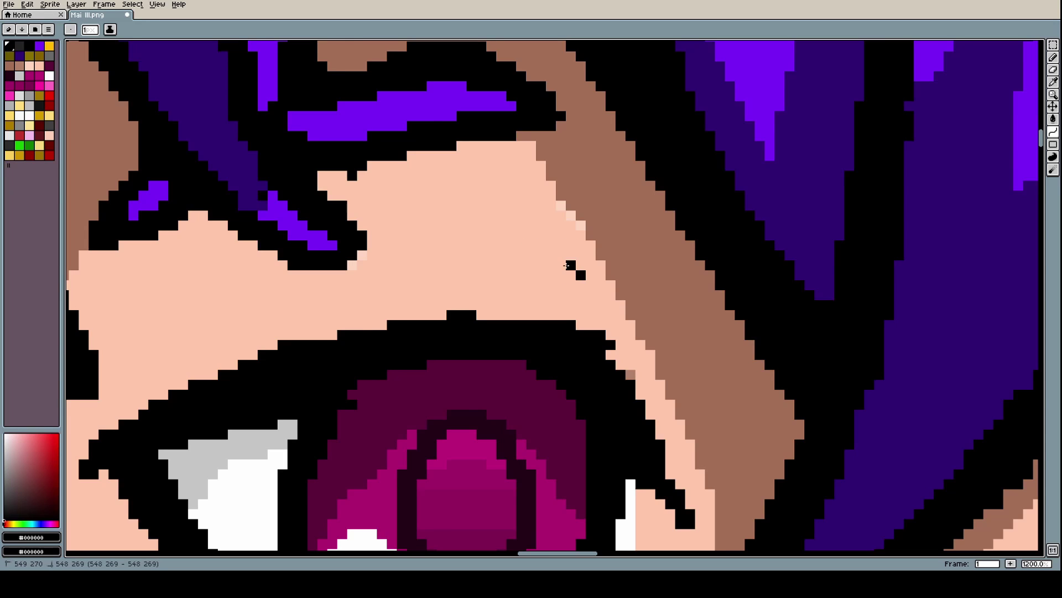
drag(576, 264, 551, 265)
click(33, 20)
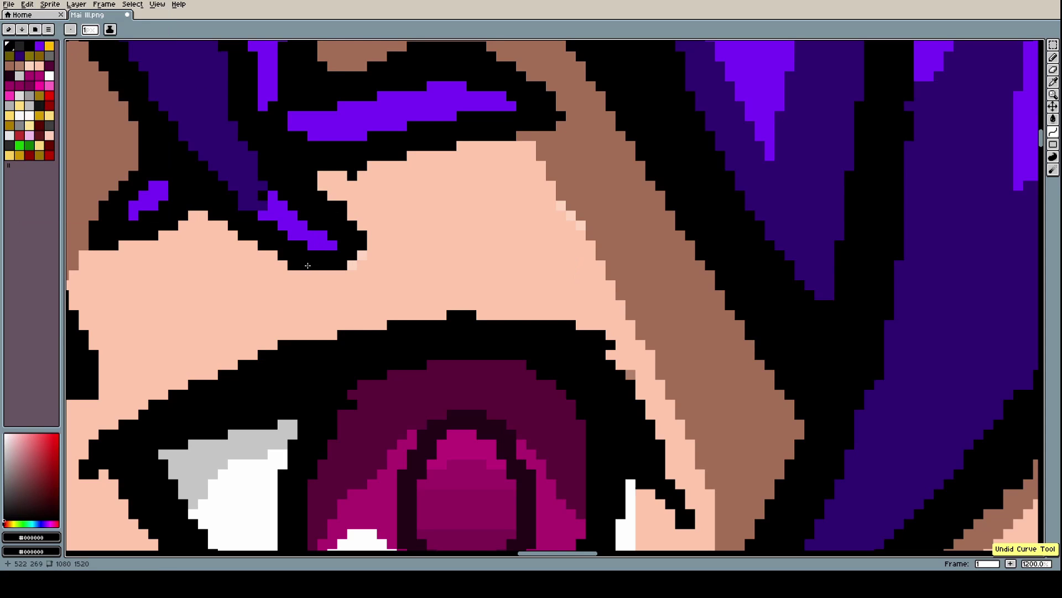
Try a wide 1 px black crease curve above the larger eye's upper lid, check it against the face, and undo it
mouse_move(196, 348)
mouse_down()
mouse_move(546, 254)
mouse_move(498, 252)
mouse_move(486, 240)
mouse_up()
scroll(486, 239, down, 6)
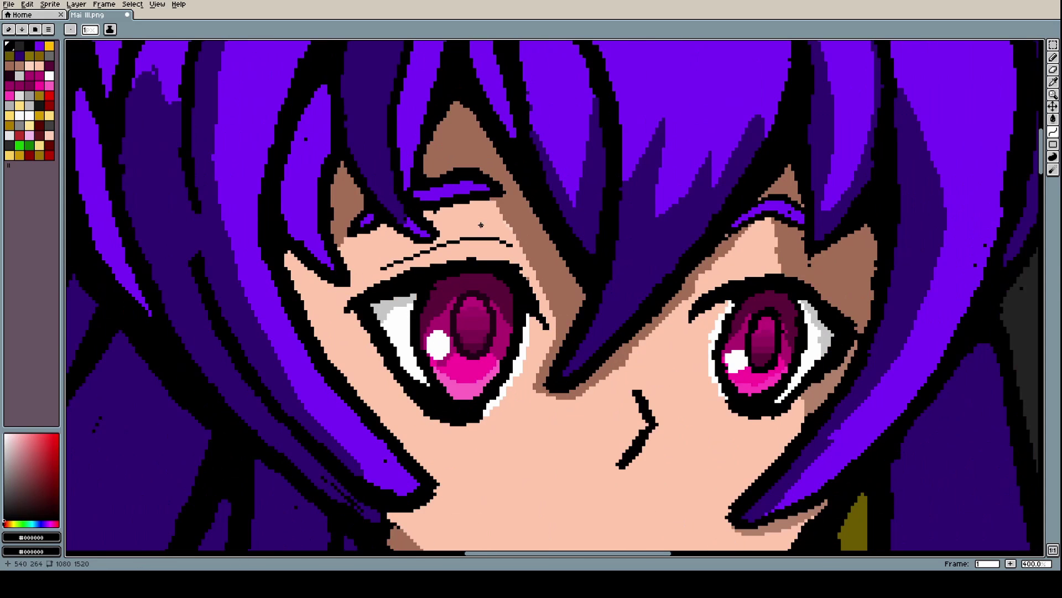
scroll(481, 221, up, 3)
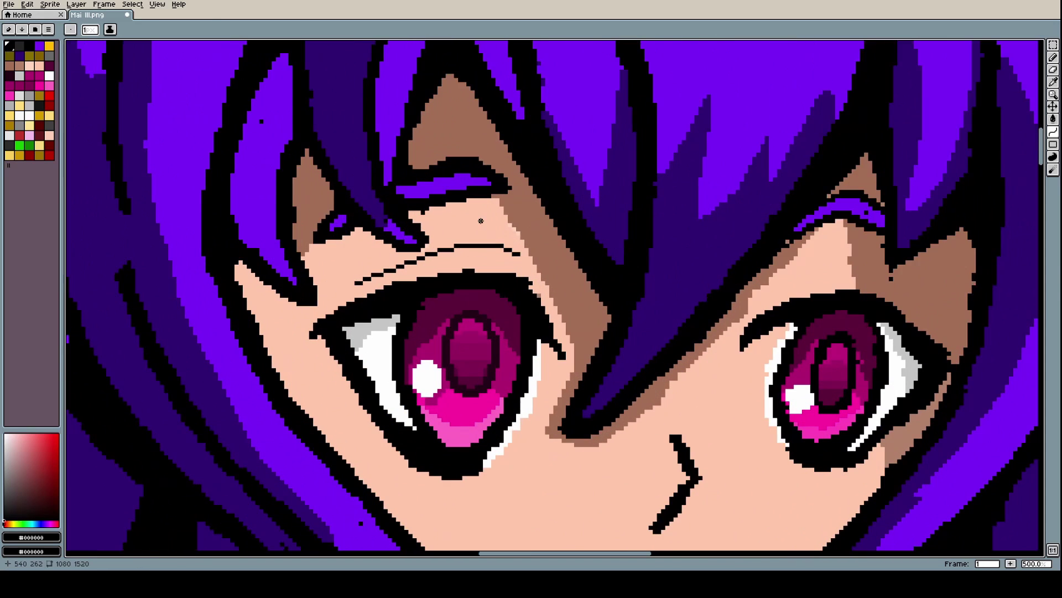
click(27, 4)
click(36, 17)
Try two further arched crease curves in black above the larger eye, undoing each one
scroll(369, 176, up, 2)
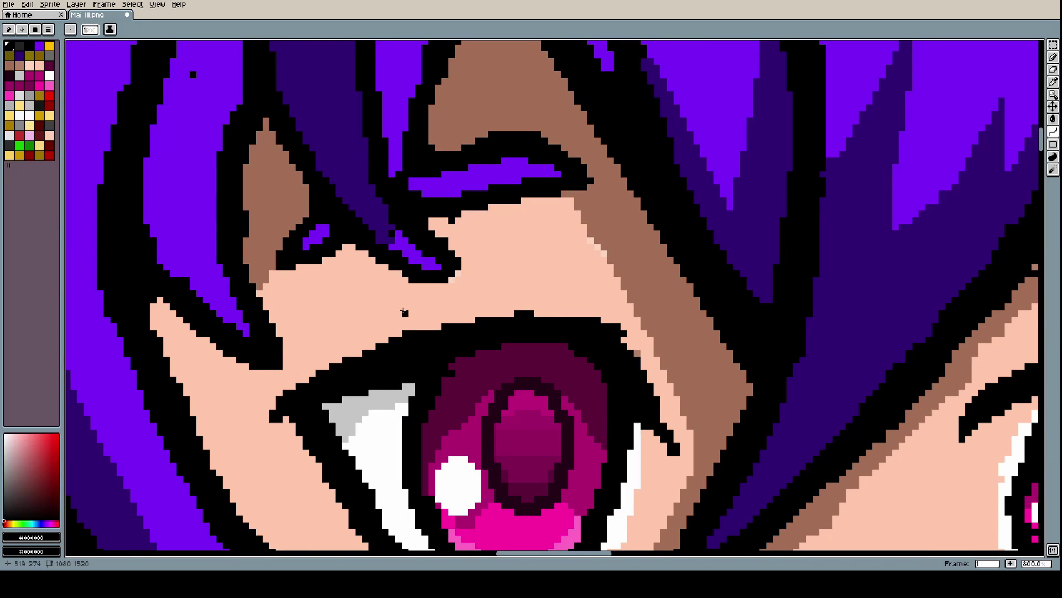
drag(406, 312, 611, 293)
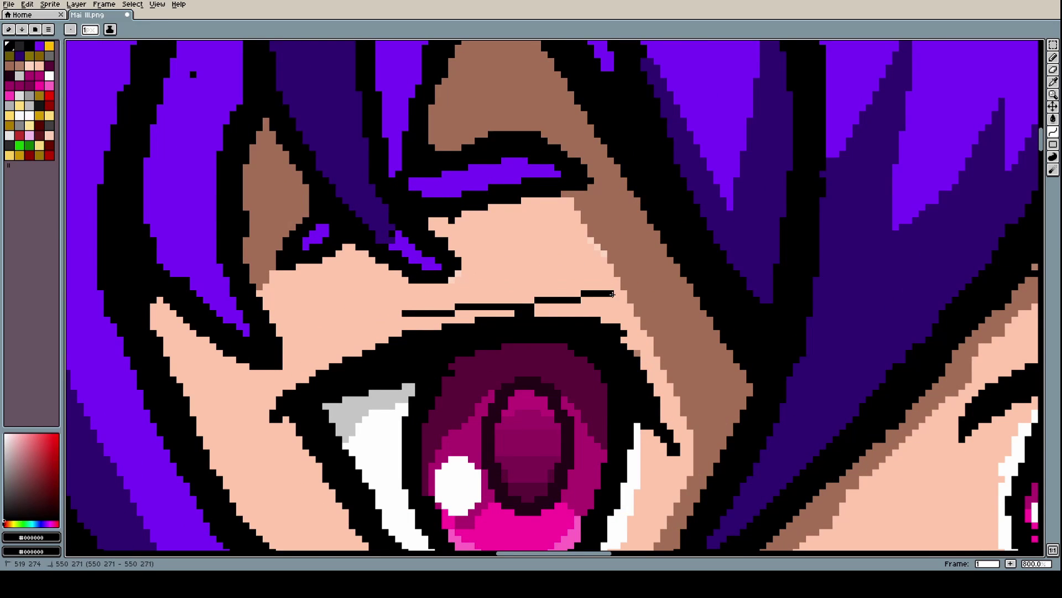
click(536, 262)
scroll(536, 261, down, 5)
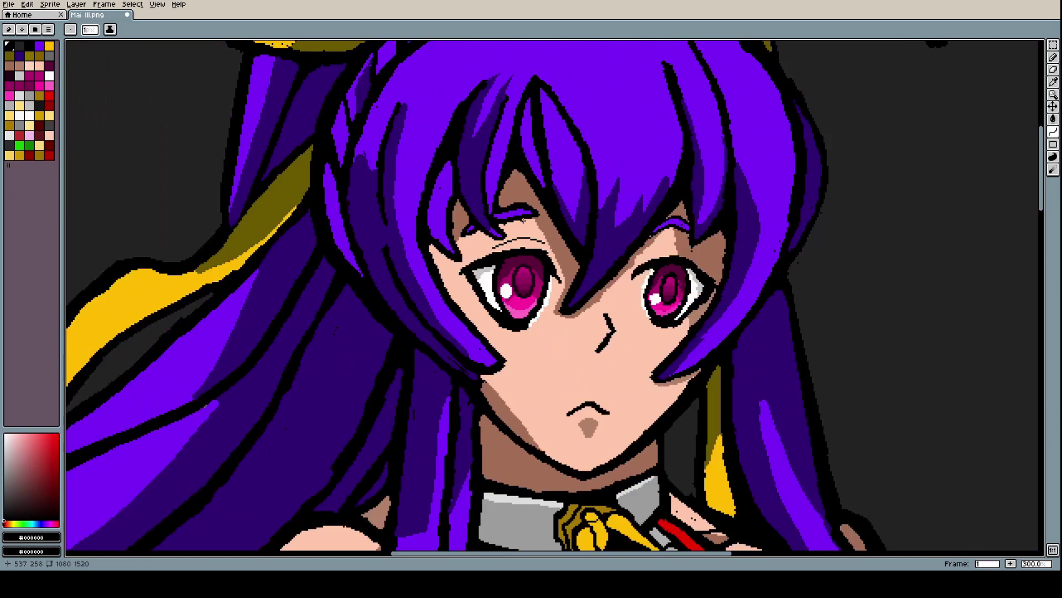
scroll(520, 218, up, 3)
scroll(520, 219, up, 1)
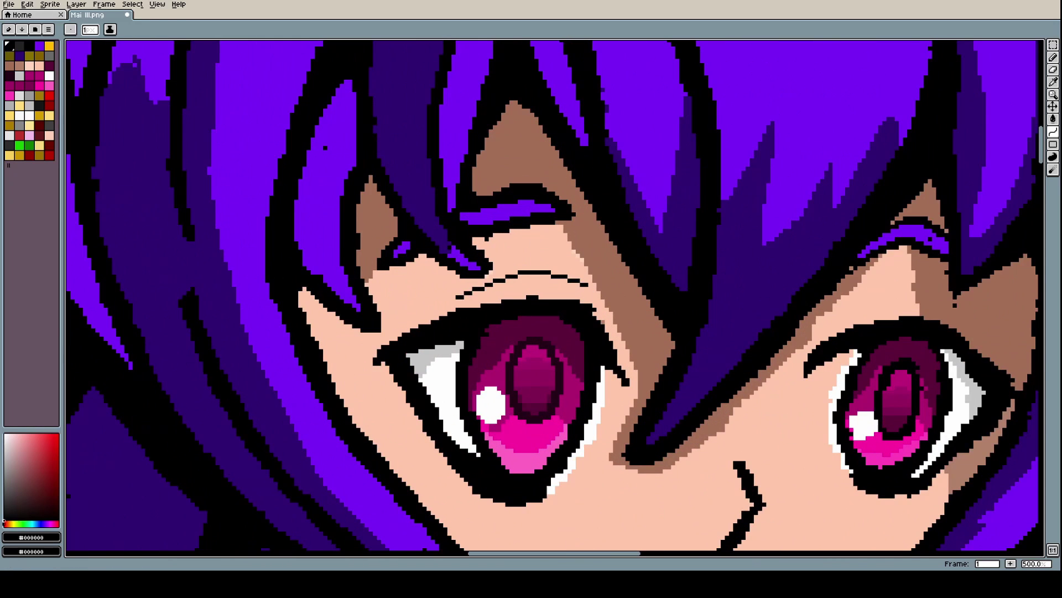
click(27, 3)
click(121, 61)
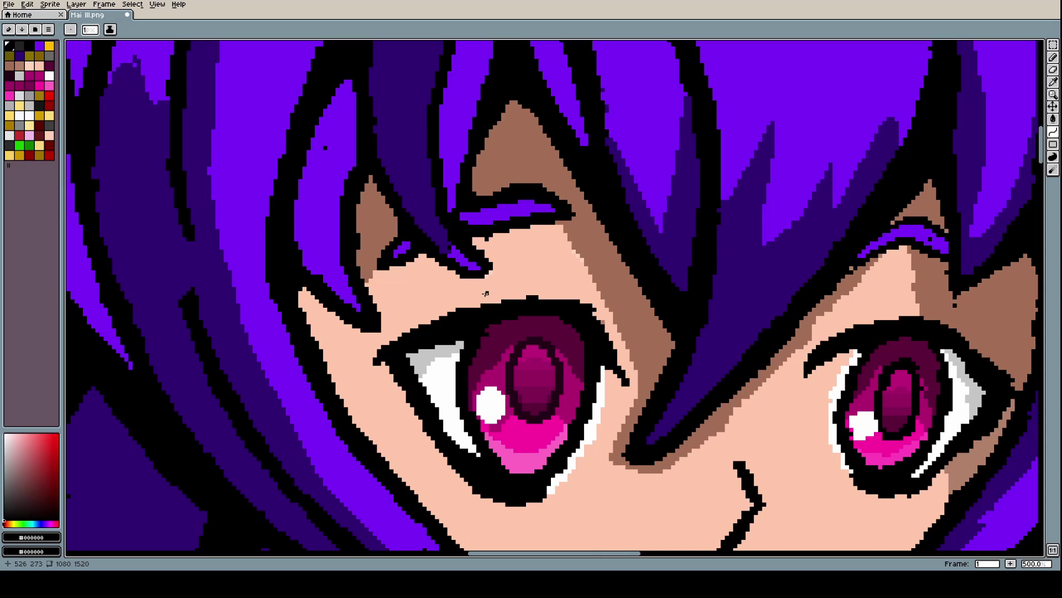
drag(474, 296, 534, 259)
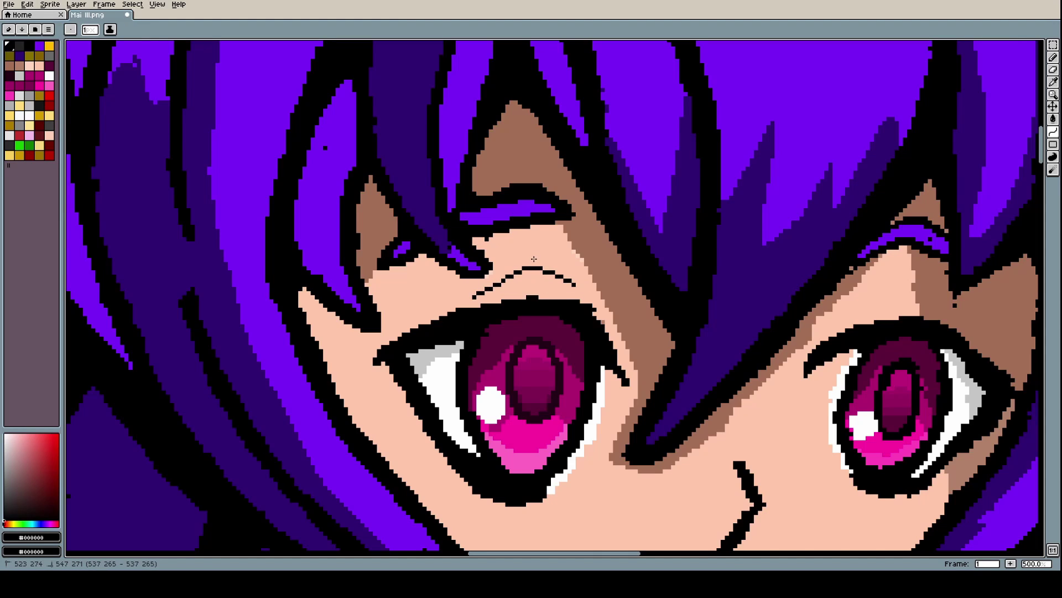
click(27, 4)
click(36, 21)
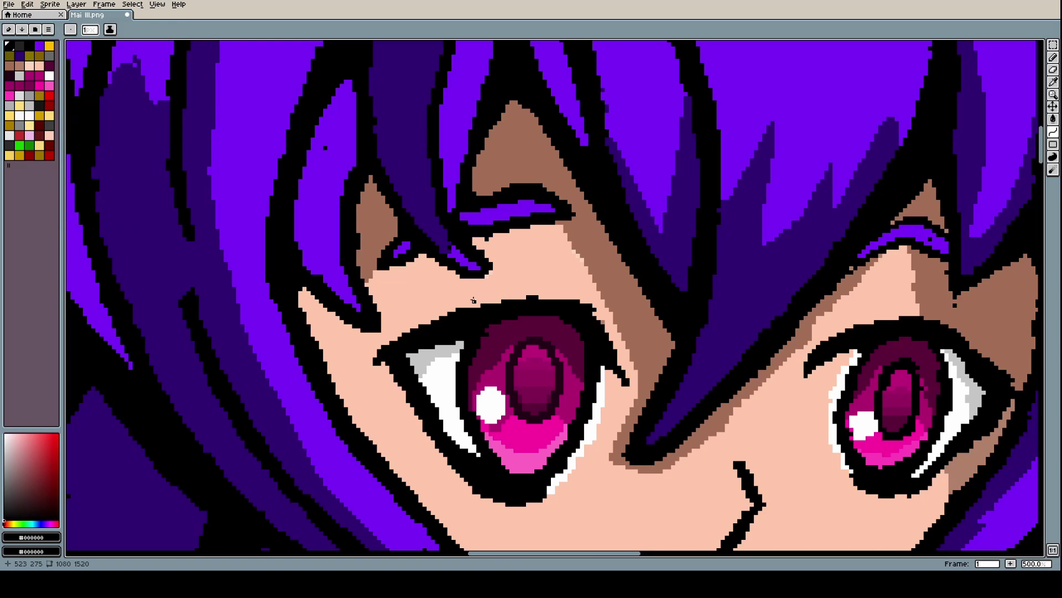
Draw a shallow black crease curve about 27 px wide above the larger eye, retrace it to strengthen its arc, and check the face
drag(470, 298, 535, 270)
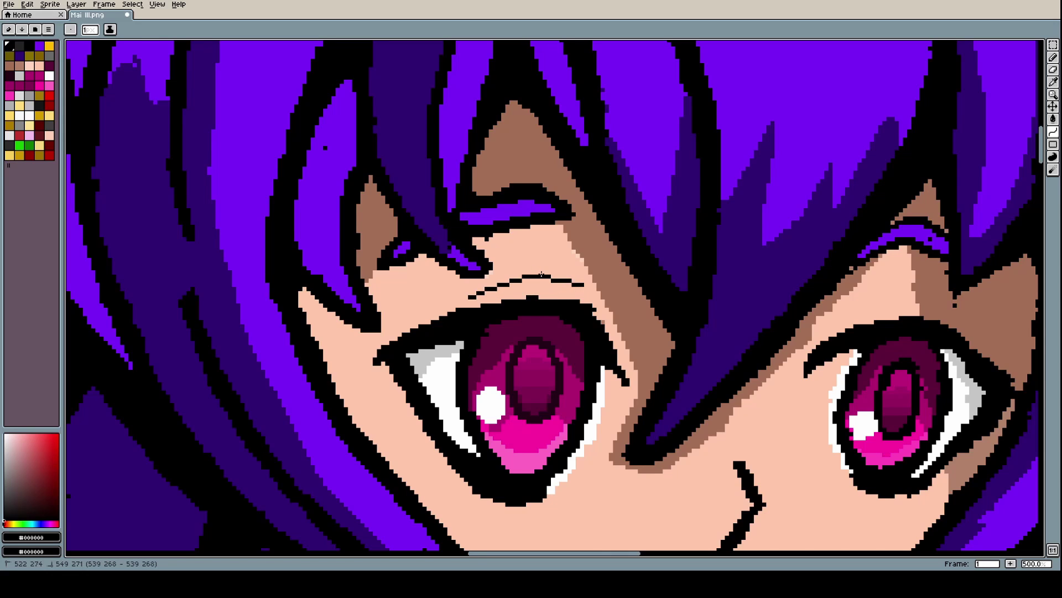
scroll(541, 274, down, 4)
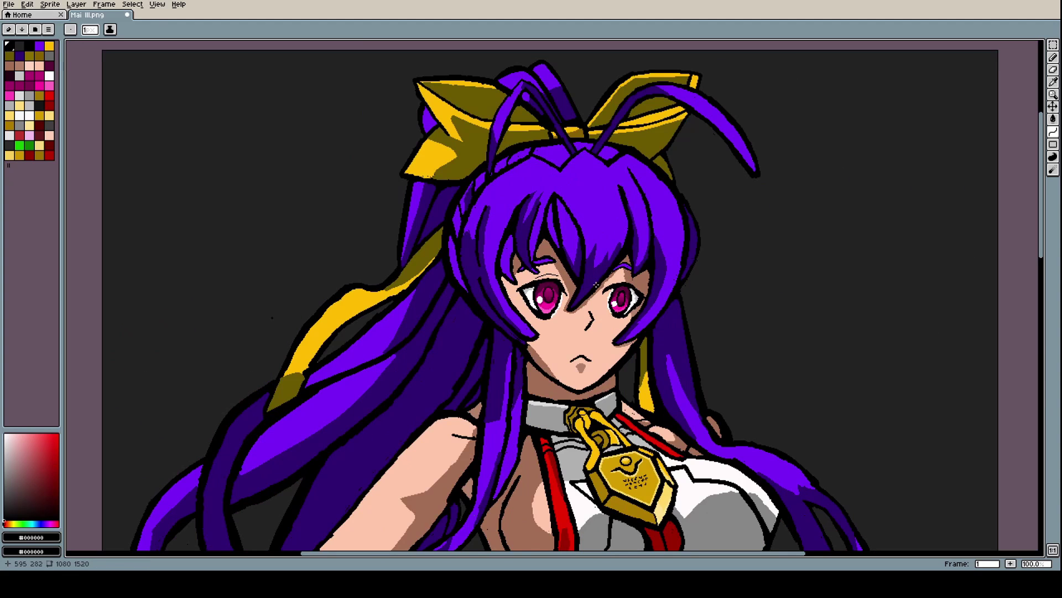
scroll(556, 272, up, 6)
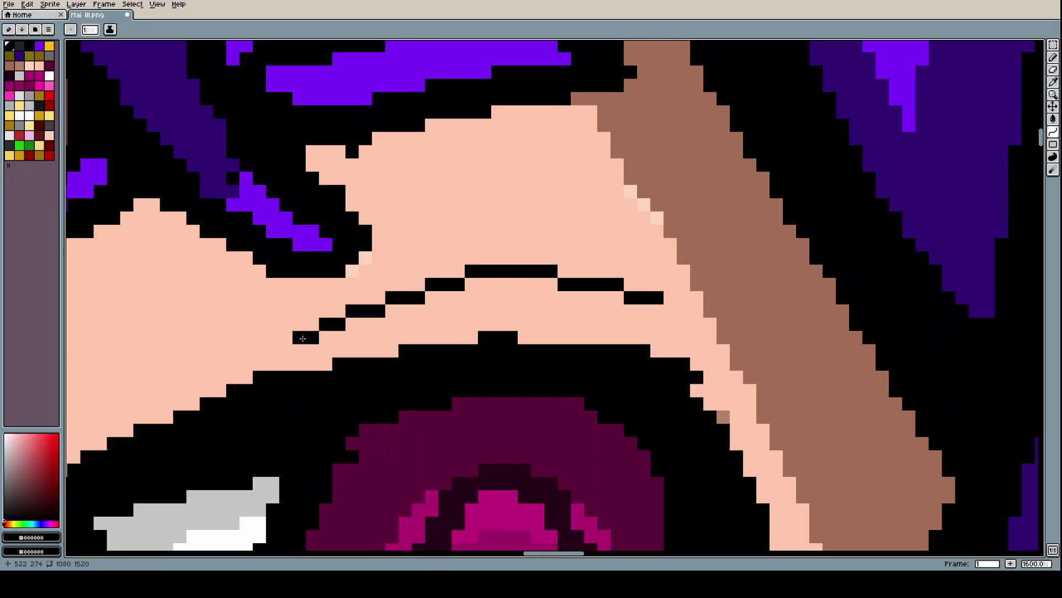
drag(300, 335, 628, 292)
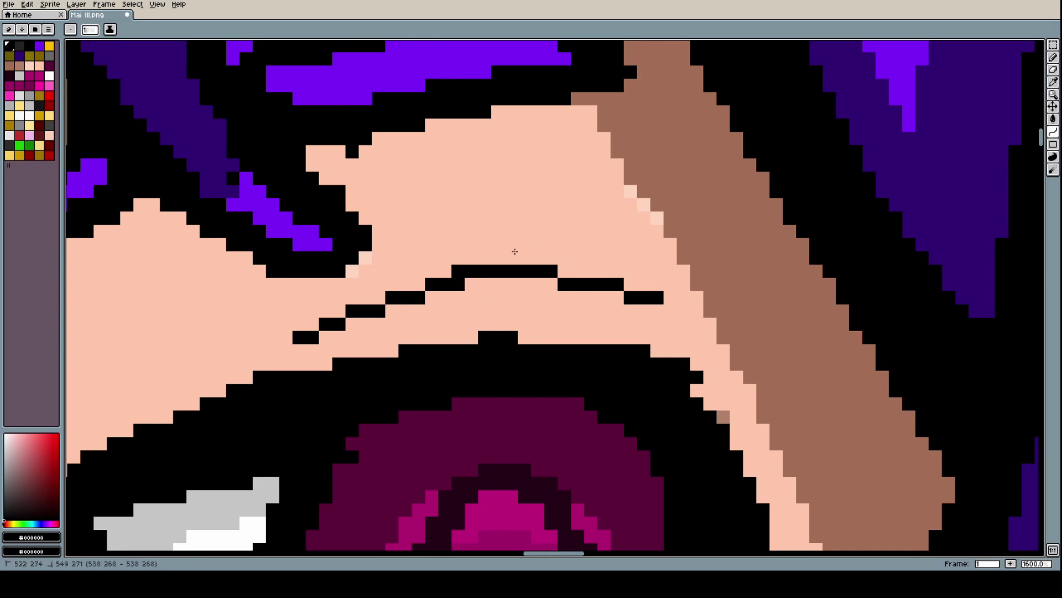
scroll(521, 230, down, 8)
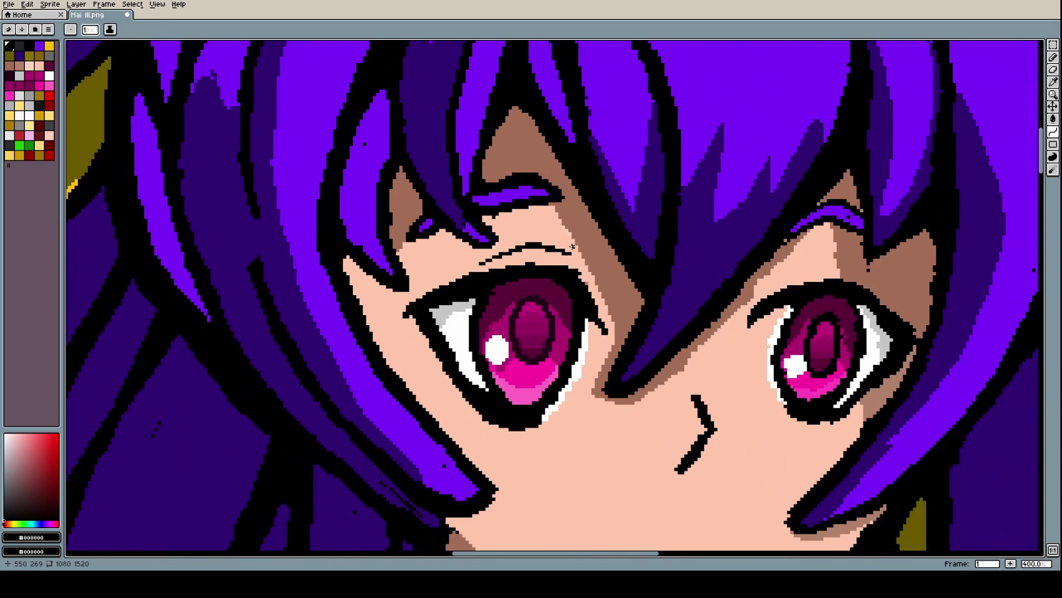
scroll(710, 273, up, 1)
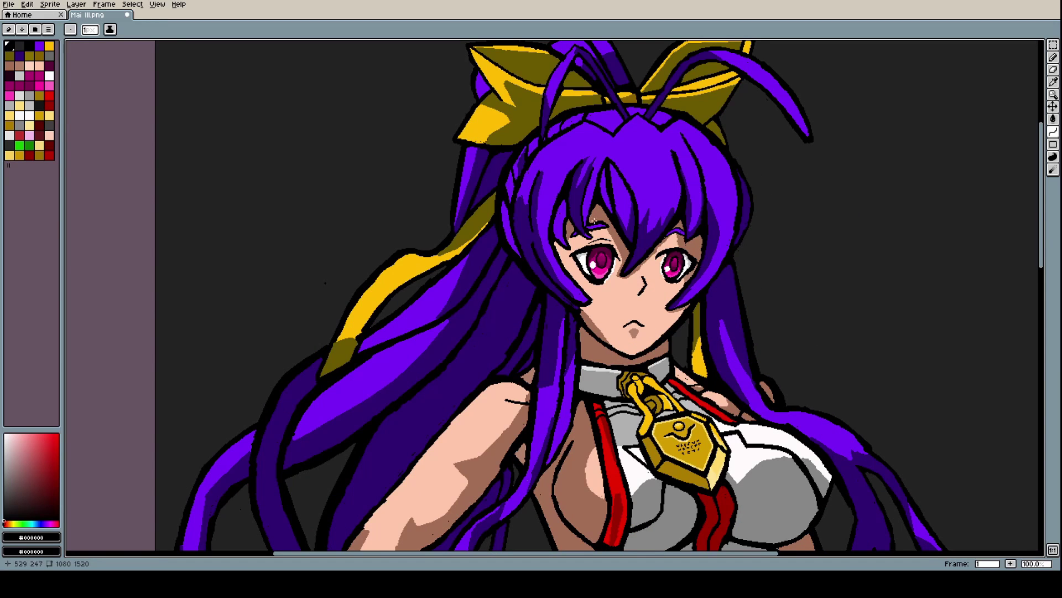
scroll(594, 221, up, 3)
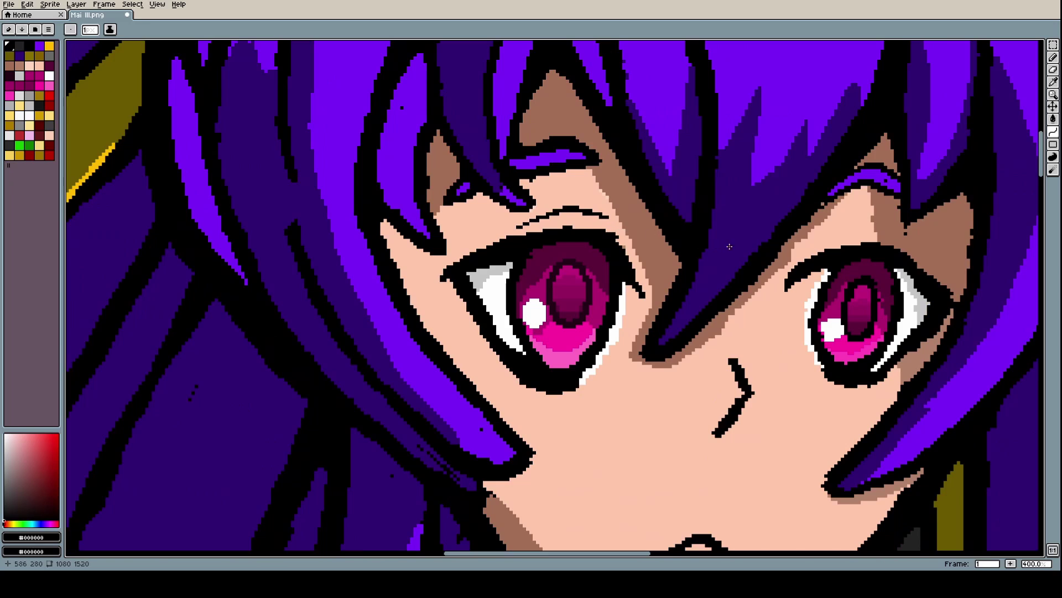
Try a short black stroke running down from the crease toward the larger eye's upper lid, and undo it
scroll(564, 213, up, 2)
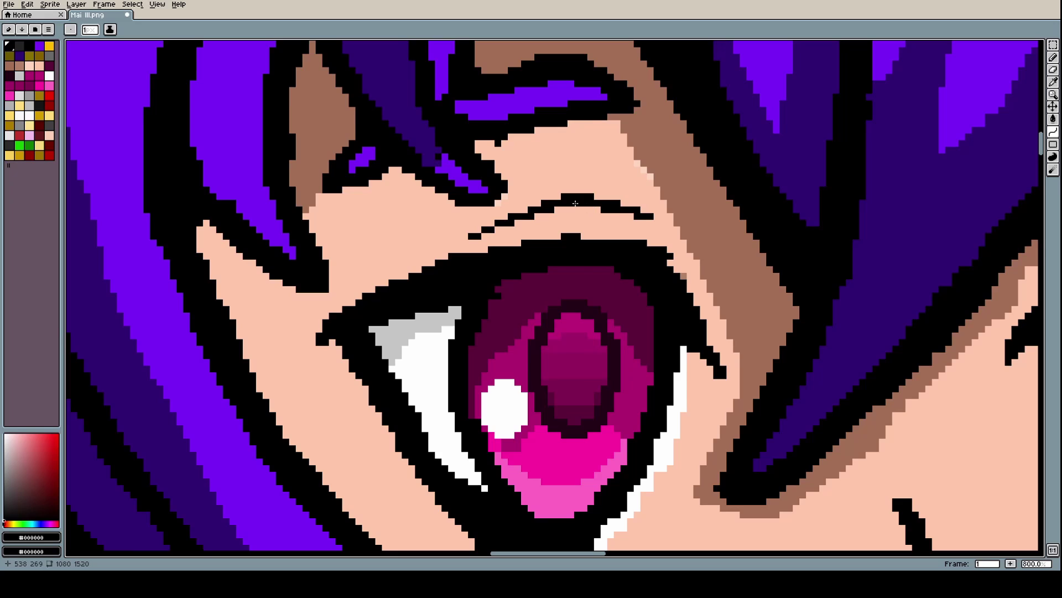
mouse_move(586, 209)
mouse_down()
mouse_move(610, 229)
mouse_move(591, 229)
mouse_up()
key(ctrl+z)
click(26, 4)
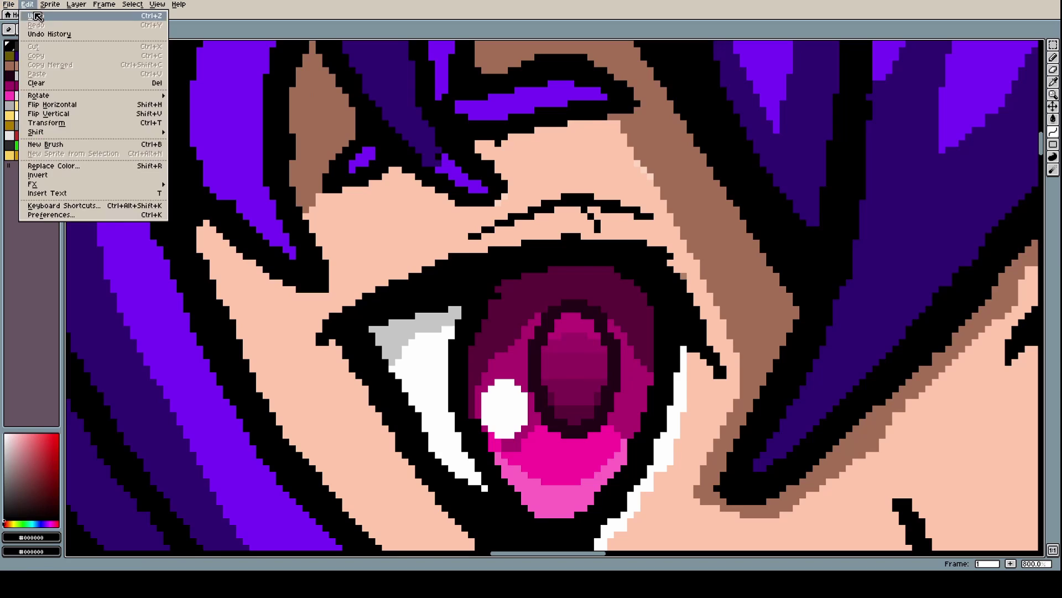
click(41, 15)
Try a second fold line branching from the peak of the larger eye's crease toward the hair shadow, and undo it
drag(578, 189, 610, 163)
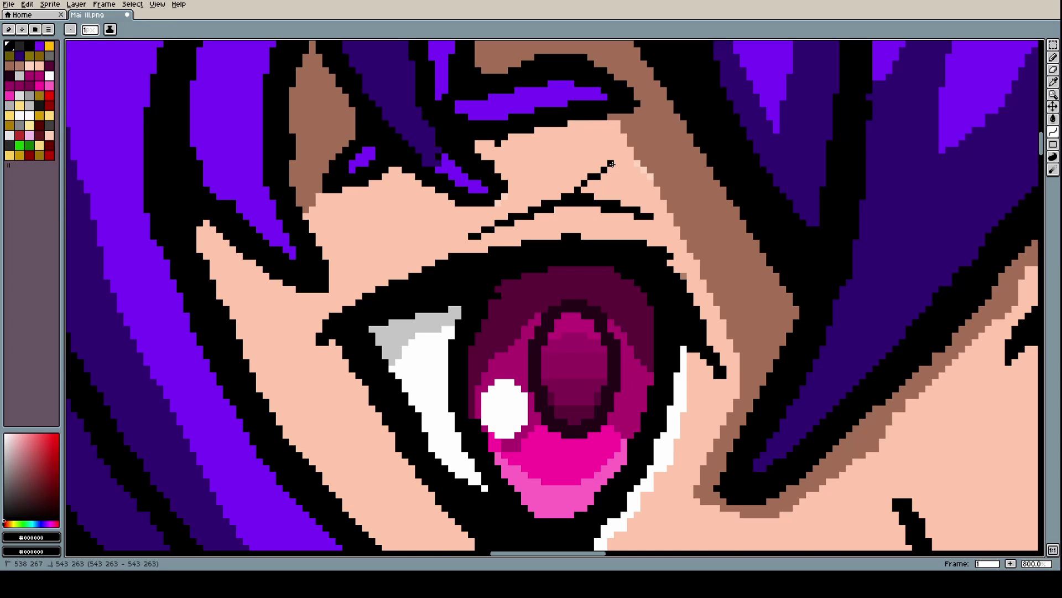
drag(611, 164, 632, 178)
mouse_move(622, 171)
mouse_down()
mouse_move(660, 185)
mouse_move(625, 180)
mouse_up()
scroll(626, 181, down, 5)
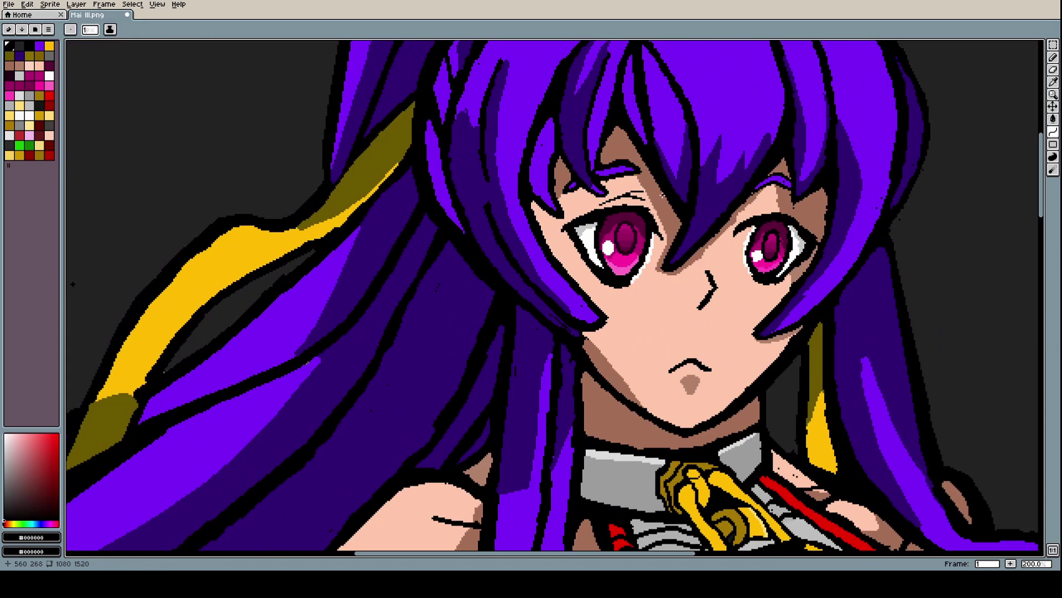
scroll(658, 194, up, 5)
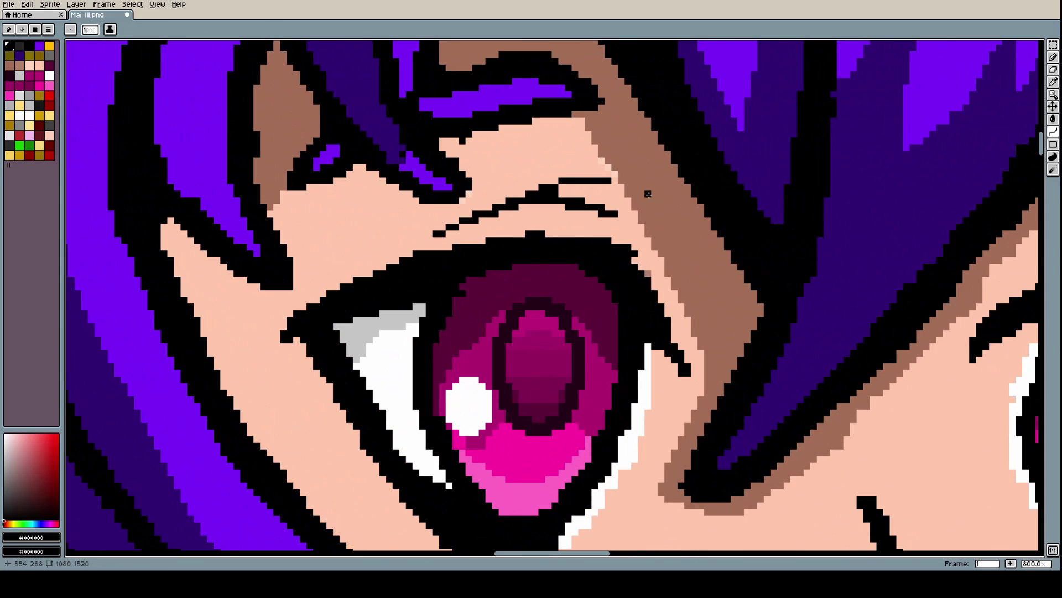
click(27, 4)
click(32, 17)
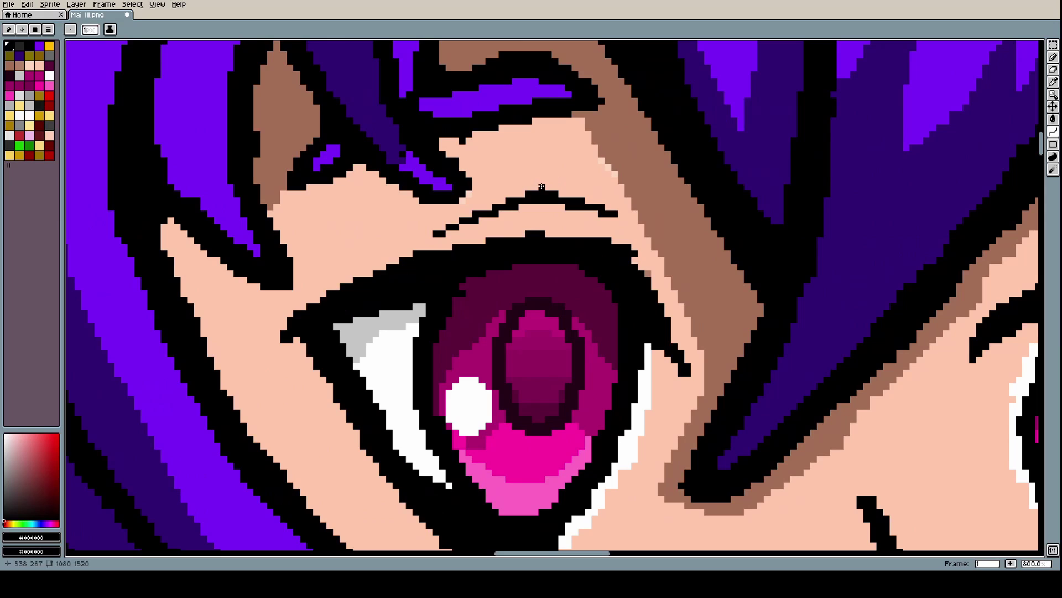
Add a horizontal black fold line about 11 px long from the crease's peak to the brown hair shadow, and check it
drag(562, 181, 602, 186)
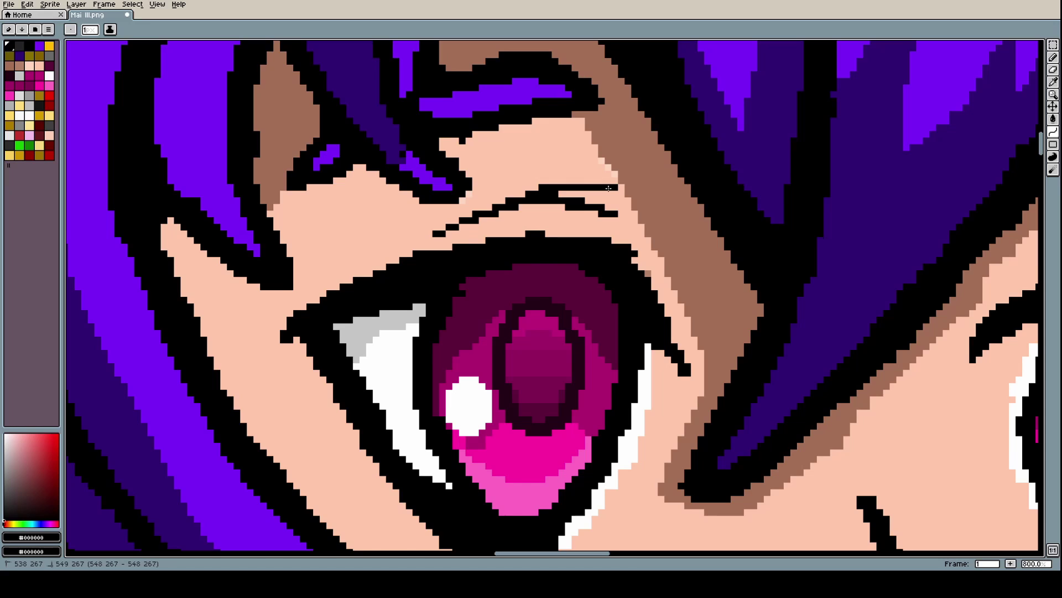
drag(609, 188, 609, 188)
scroll(609, 188, down, 6)
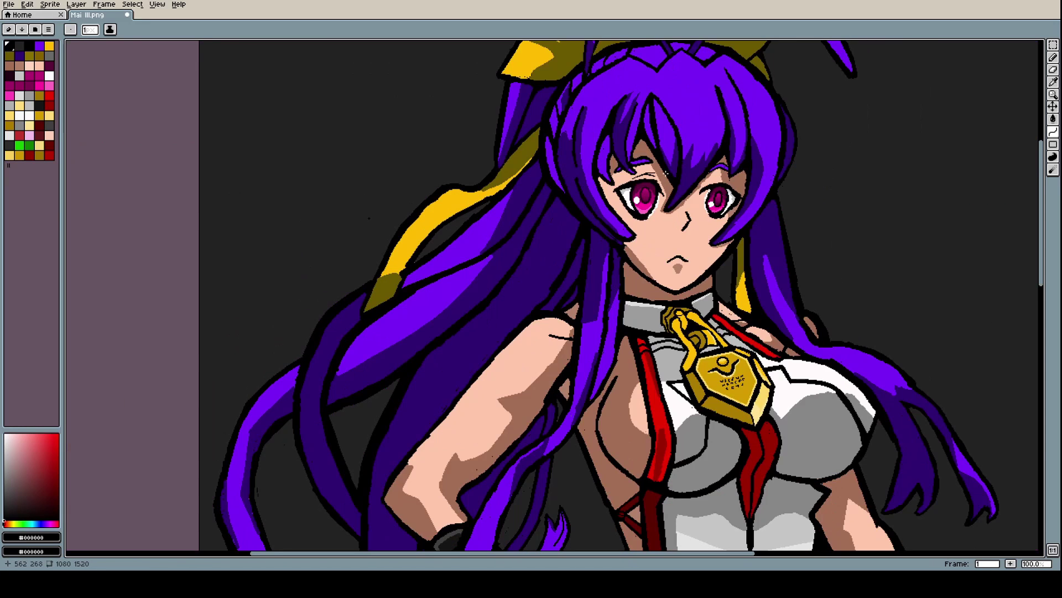
scroll(664, 175, up, 9)
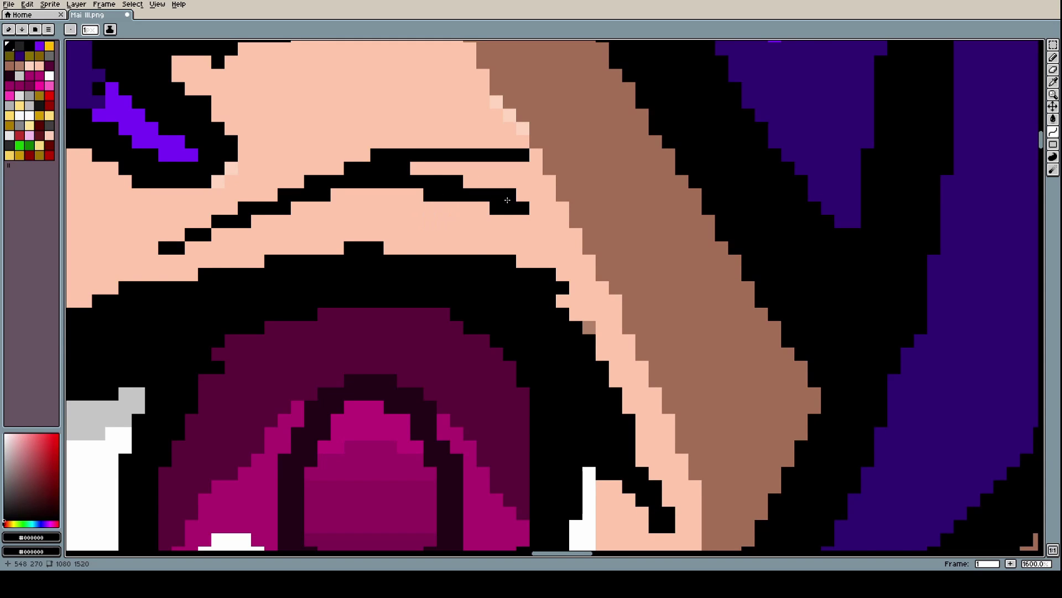
scroll(530, 199, down, 5)
scroll(447, 143, up, 5)
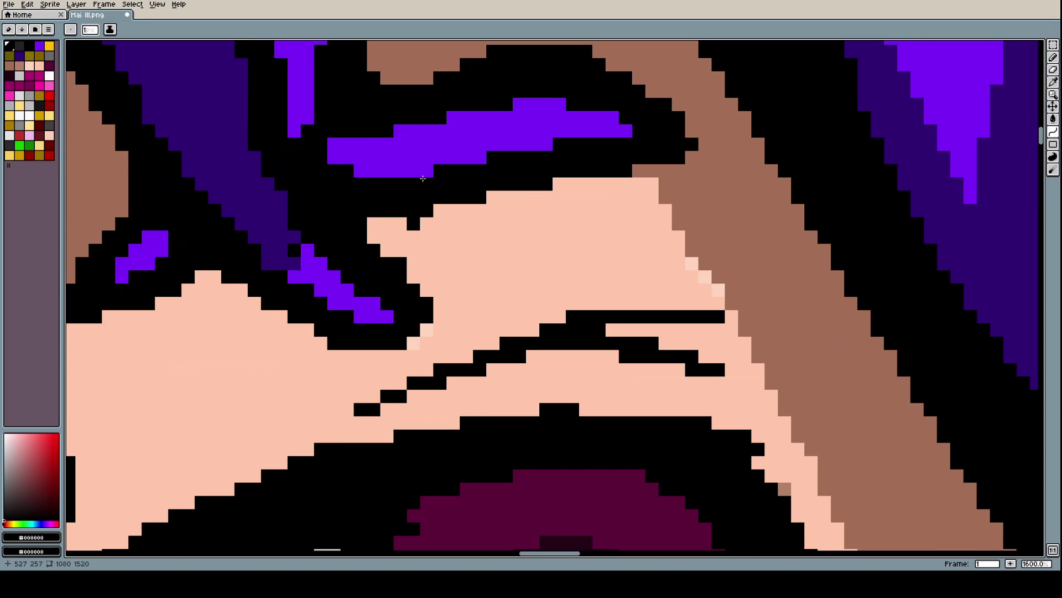
Sample the brown hair-shadow colour beside the larger eye's crease as the drawing colour
key(i)
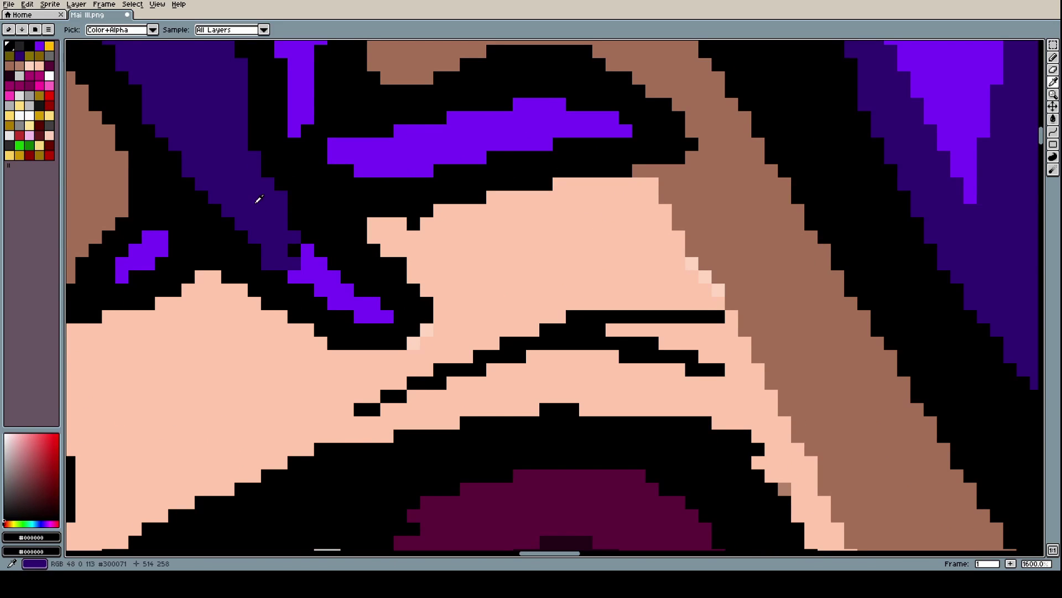
click(258, 199)
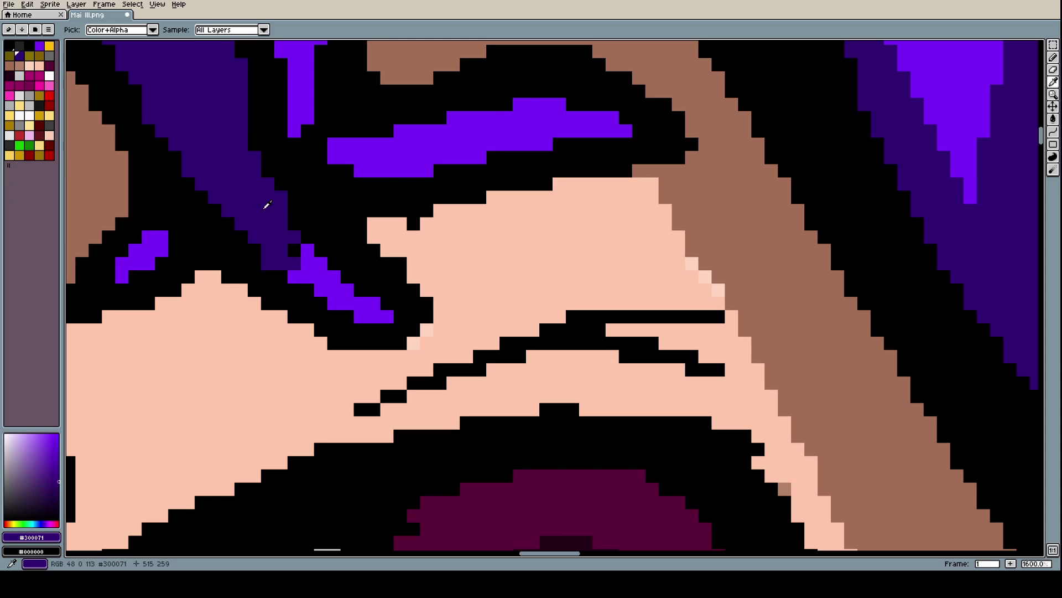
scroll(270, 205, down, 1)
click(605, 239)
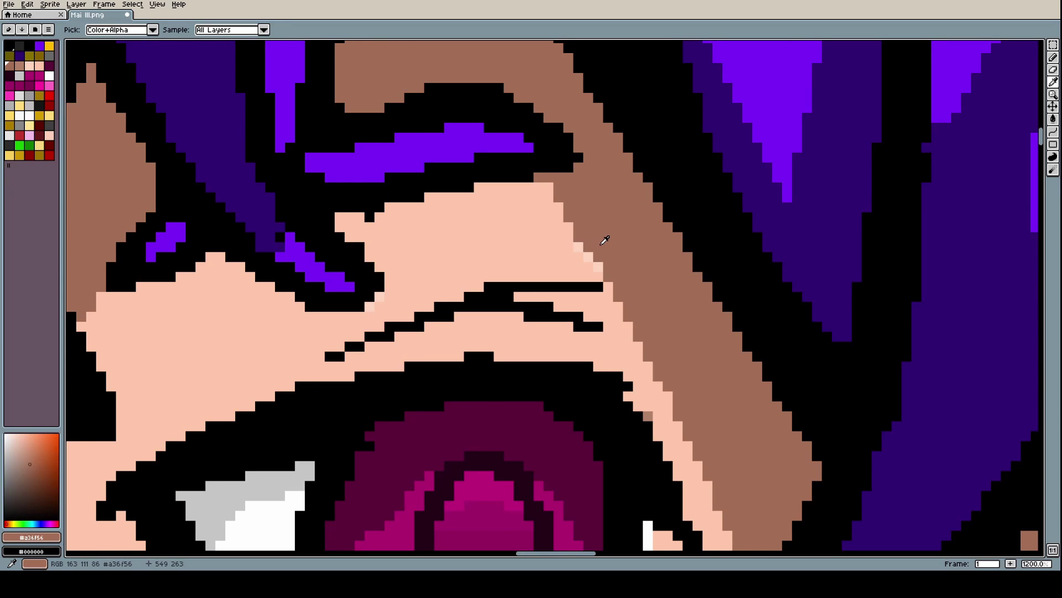
Try filling the larger eye's black crease lines with the brown shadow colour, and undo the fill
key(g)
click(494, 303)
scroll(525, 282, down, 3)
scroll(525, 282, up, 3)
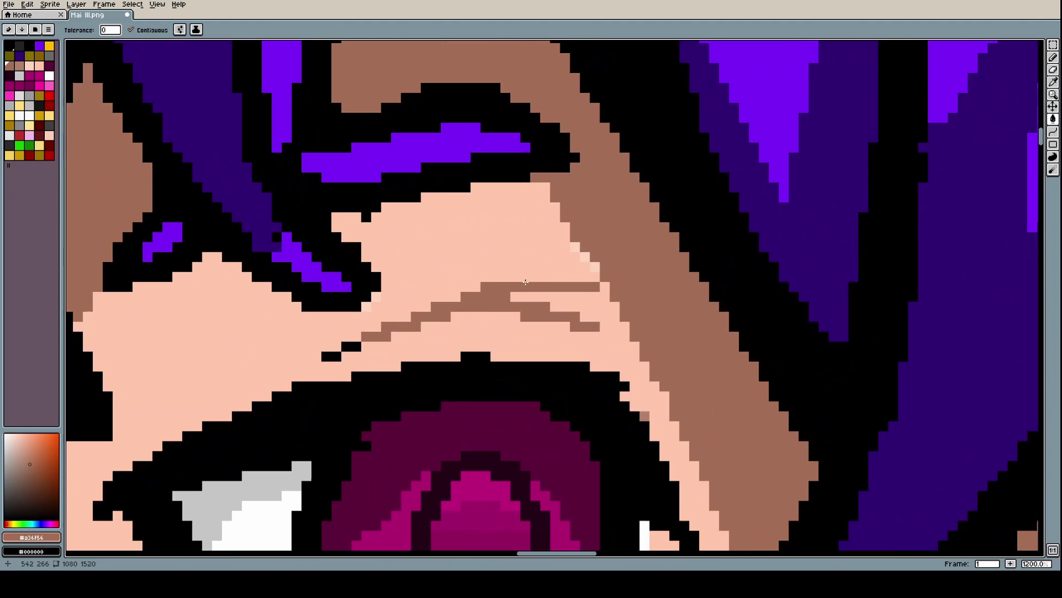
click(27, 4)
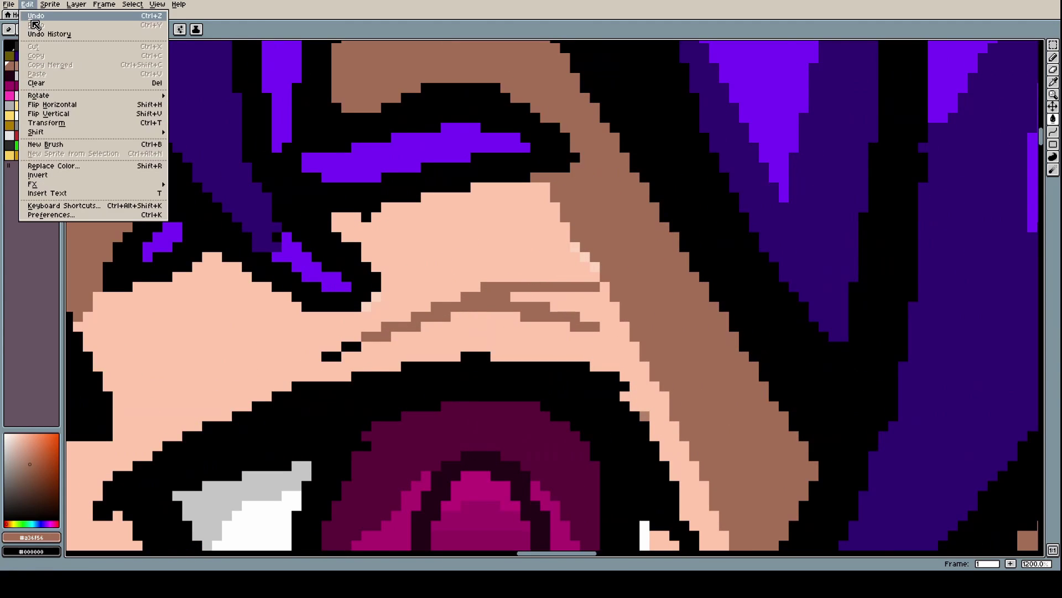
click(34, 16)
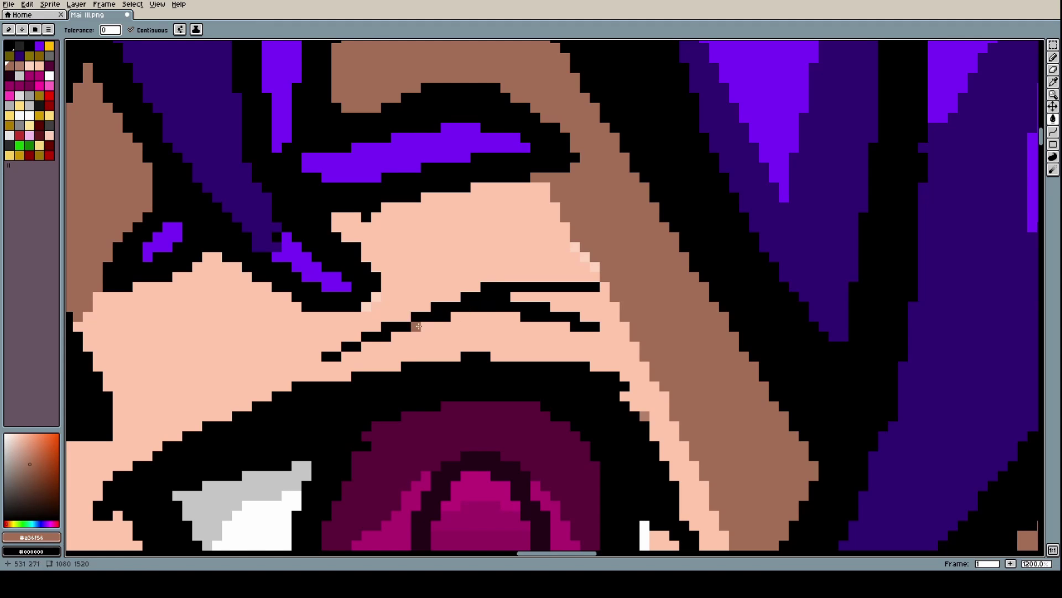
Trace a 1 px brown shading line along the upper edge of the larger eye's crease up to the hair shadow, and check it
key(b)
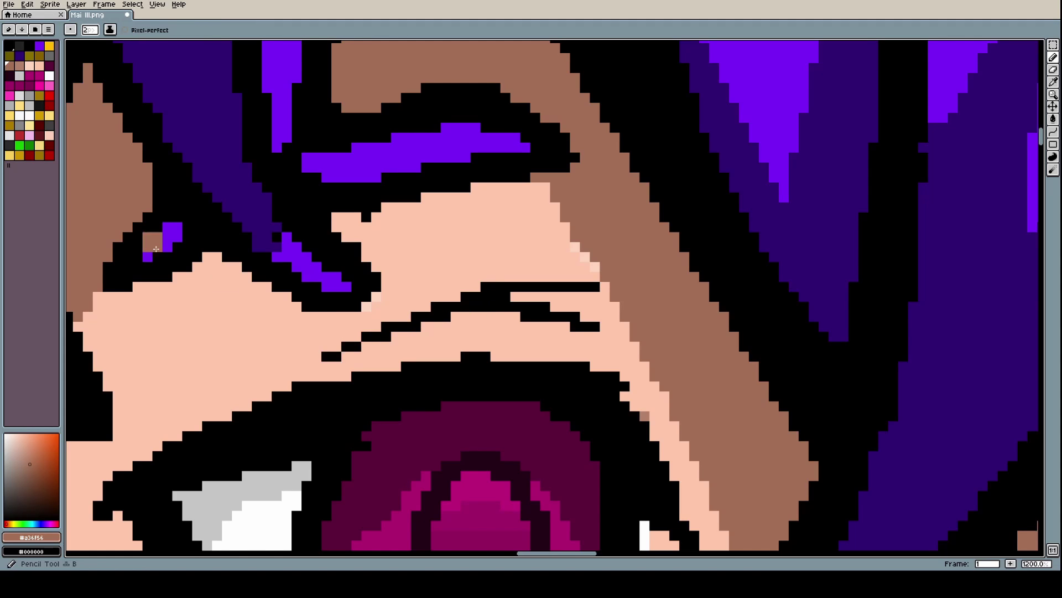
click(90, 30)
click(86, 44)
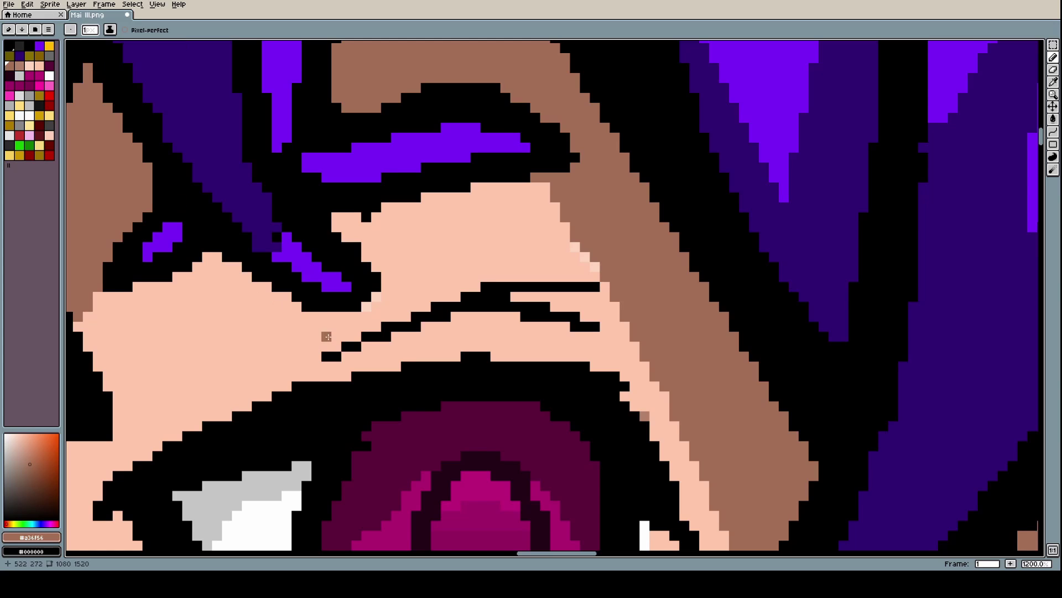
mouse_move(332, 346)
mouse_down()
mouse_move(447, 289)
mouse_move(438, 297)
mouse_move(491, 277)
mouse_move(589, 277)
mouse_up()
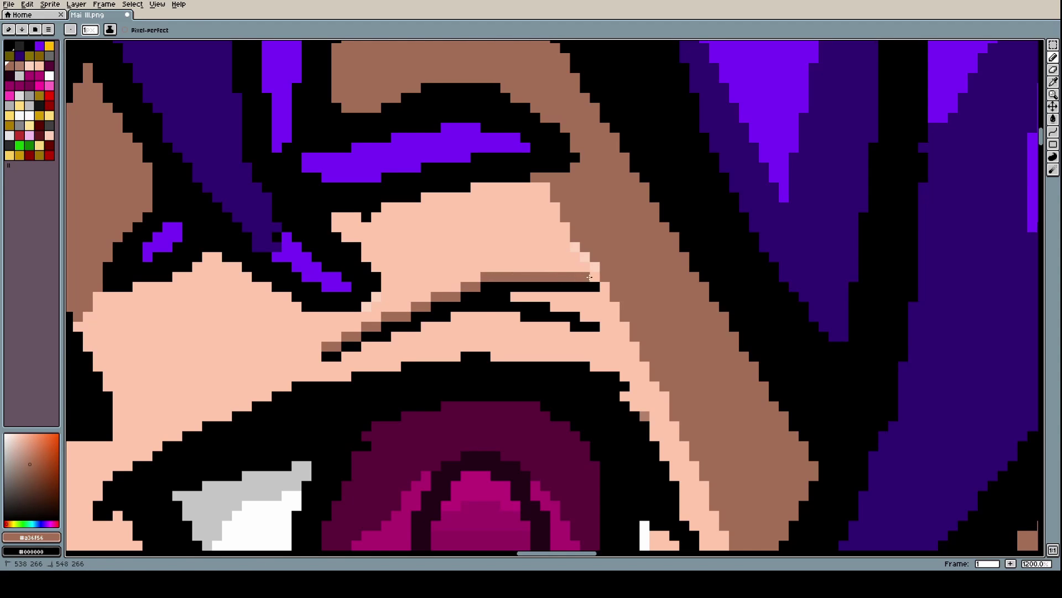
scroll(589, 276, down, 6)
scroll(590, 303, up, 3)
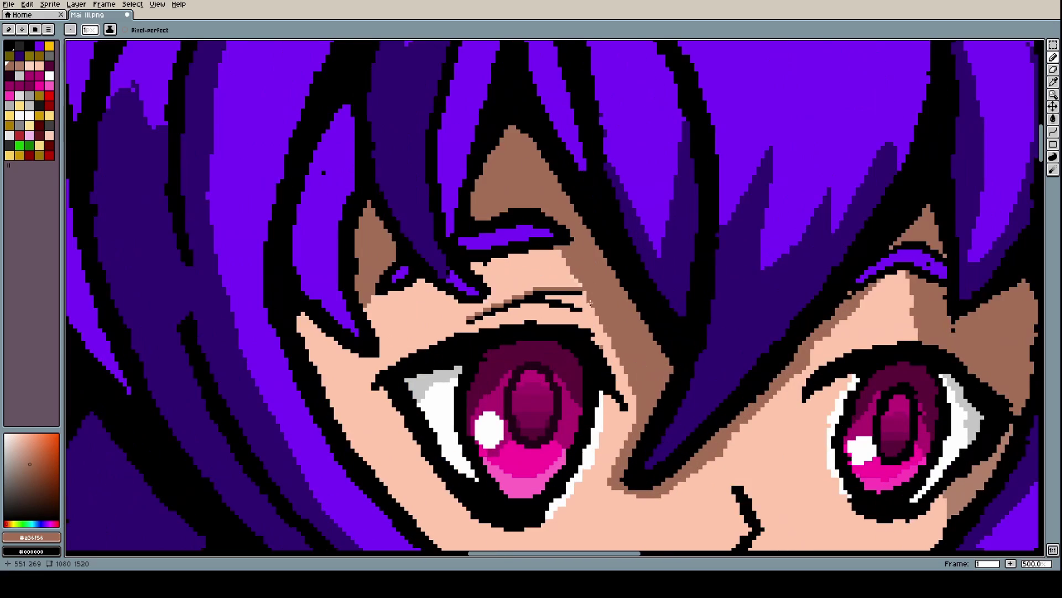
Add brown shading pixels around the lower fold of the larger eye's crease, and undo the last stray pixels
scroll(589, 303, up, 4)
mouse_move(486, 268)
mouse_down()
mouse_move(550, 270)
mouse_move(639, 311)
mouse_move(629, 297)
mouse_move(638, 315)
mouse_move(625, 295)
mouse_move(579, 278)
mouse_up()
scroll(637, 301, down, 5)
scroll(638, 309, up, 4)
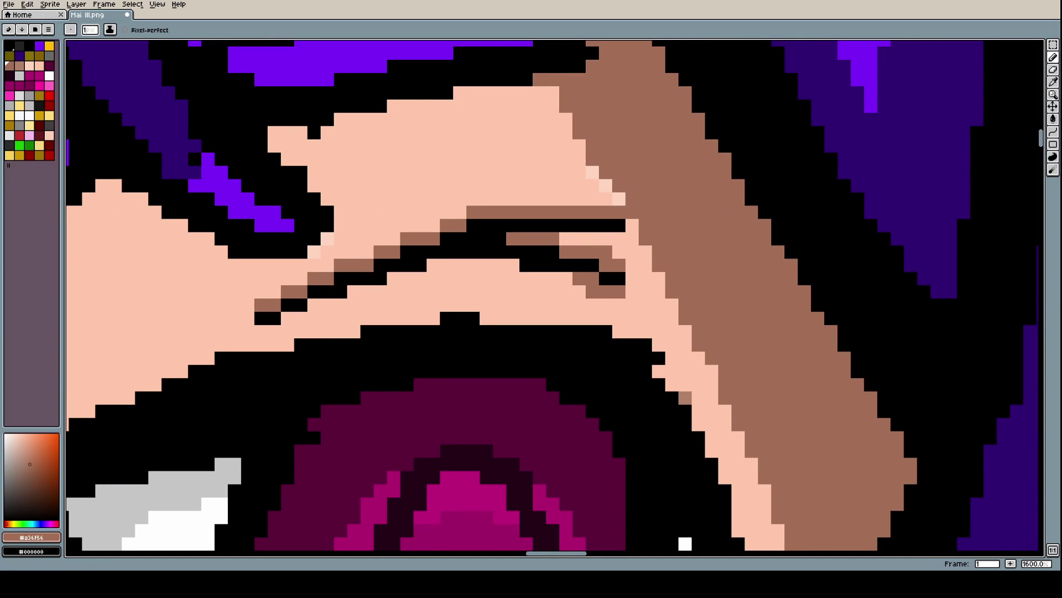
click(27, 5)
click(35, 16)
click(28, 5)
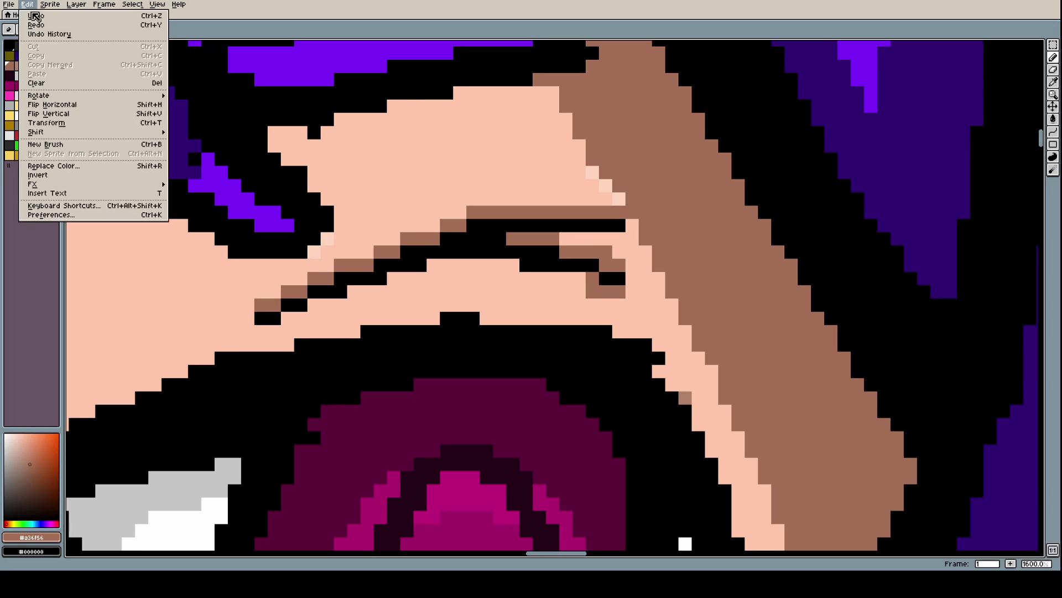
click(35, 16)
Trace a brown shading line along the underside of the larger eye's crease to its outer end, and check the face
click(567, 278)
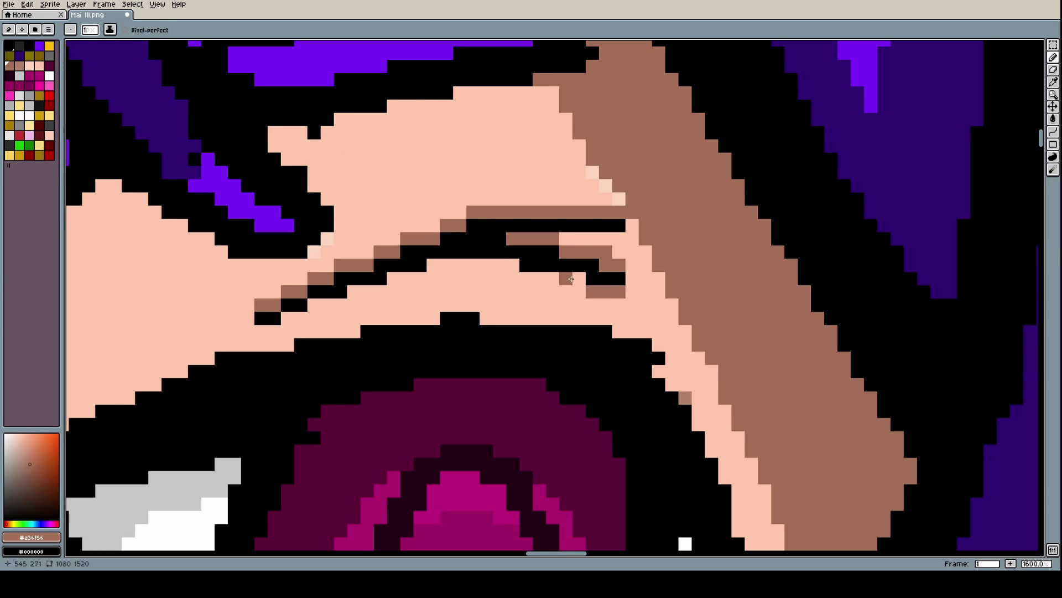
mouse_move(571, 279)
mouse_down()
mouse_move(426, 266)
mouse_move(420, 279)
mouse_move(354, 292)
mouse_move(274, 332)
mouse_move(261, 335)
mouse_move(247, 319)
mouse_up()
scroll(329, 310, down, 5)
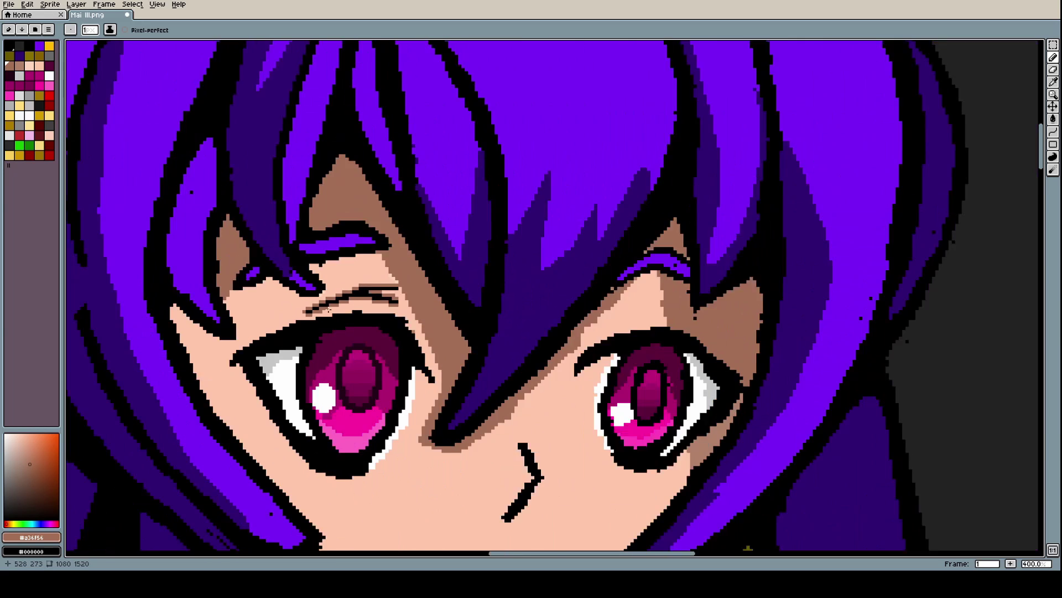
scroll(407, 328, down, 1)
scroll(374, 304, up, 10)
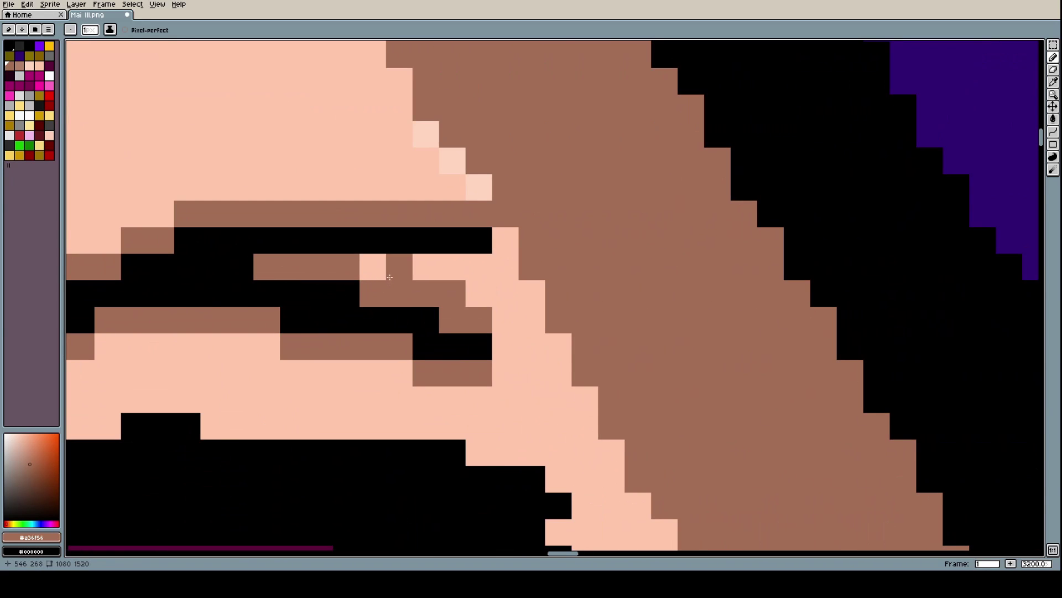
scroll(476, 197, down, 10)
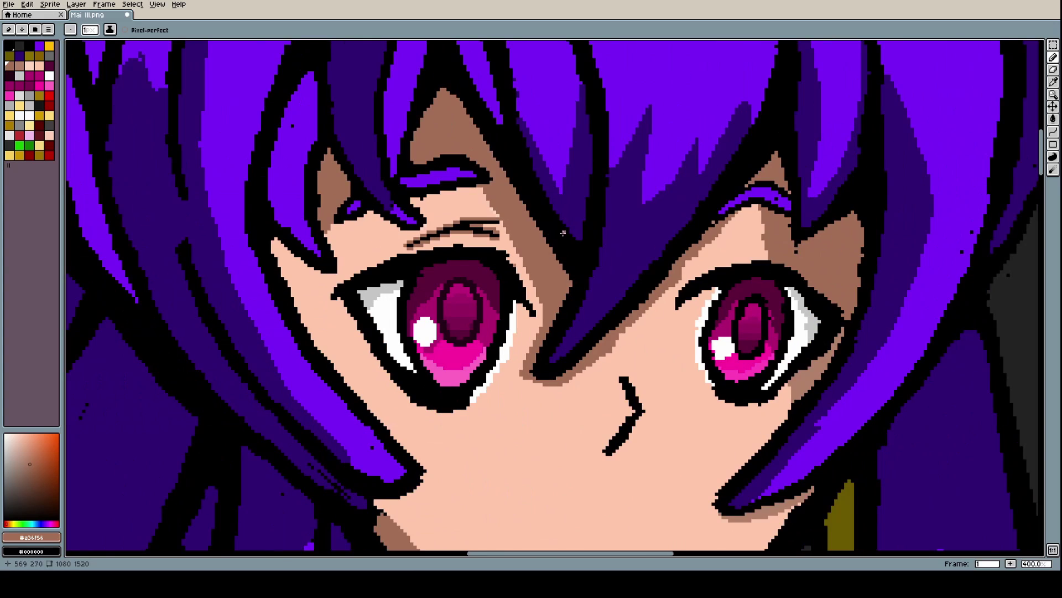
scroll(767, 245, down, 1)
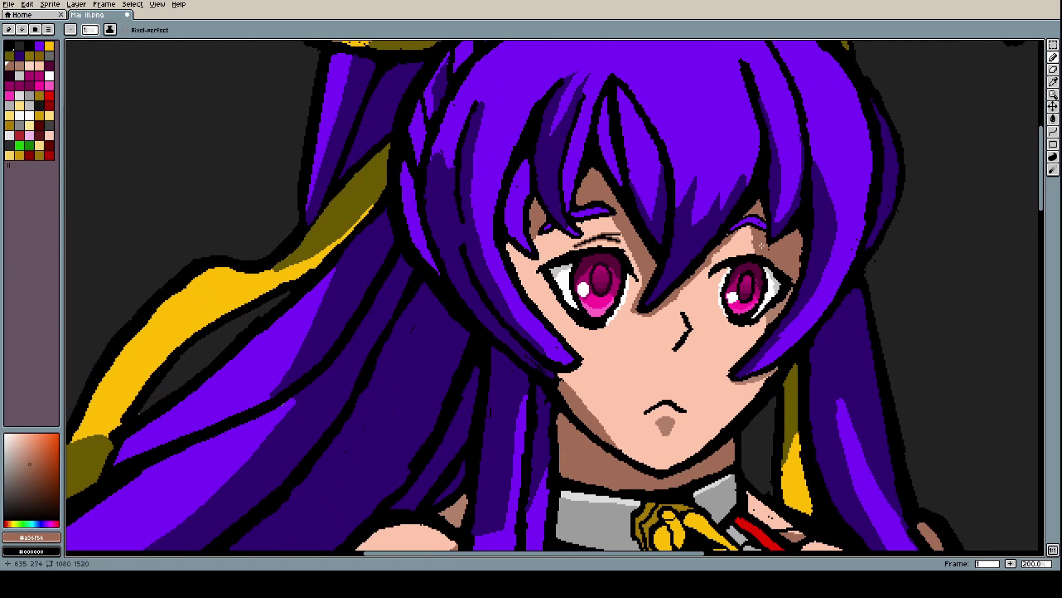
Sample black from the outline beside the smaller eye's brow and switch to the Curve tool with a 1 px brush
scroll(769, 245, up, 3)
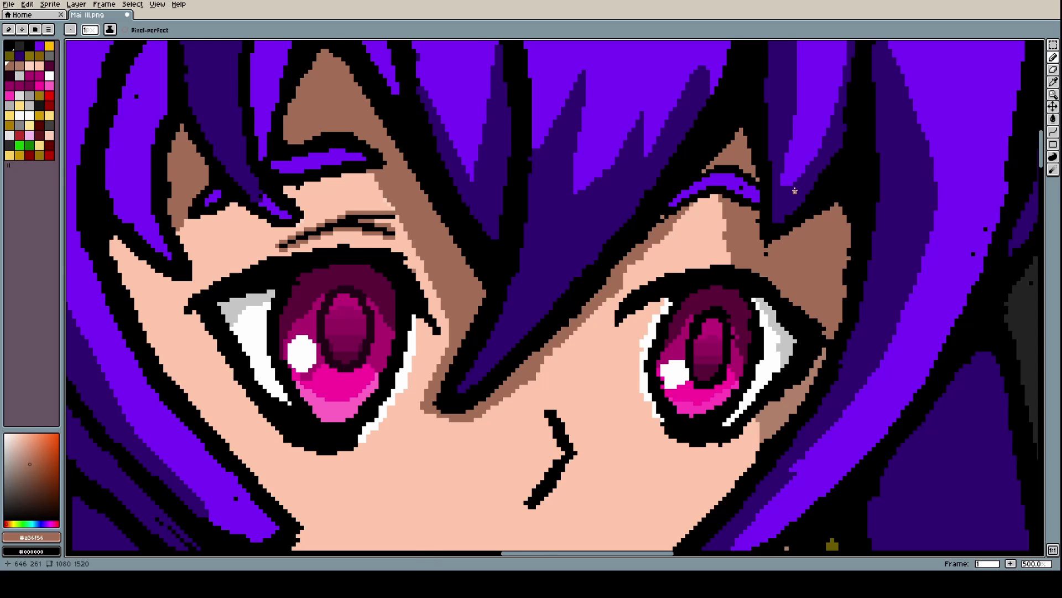
scroll(765, 265, up, 2)
key(i)
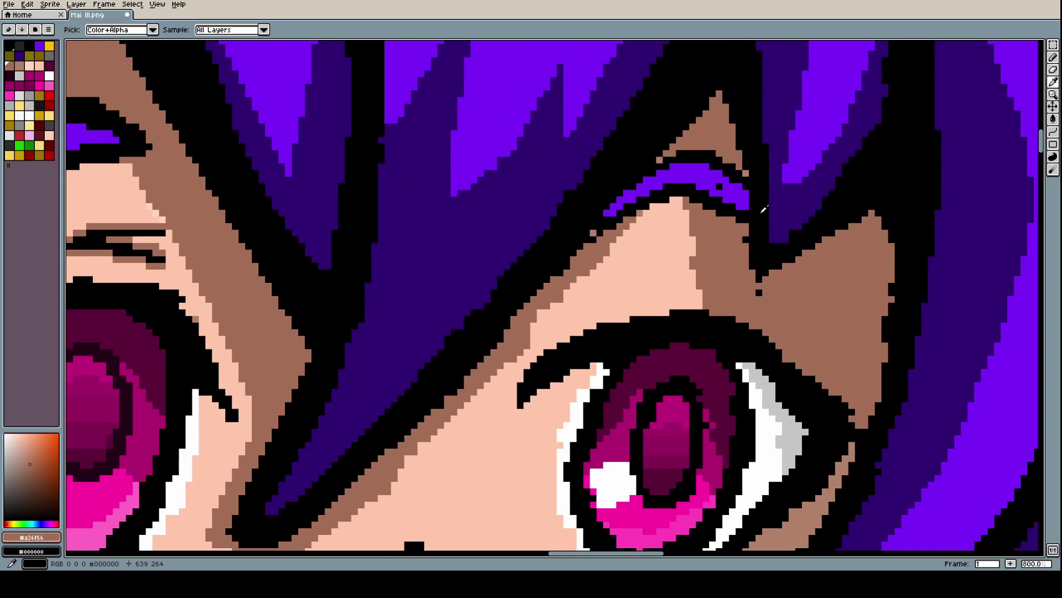
click(764, 208)
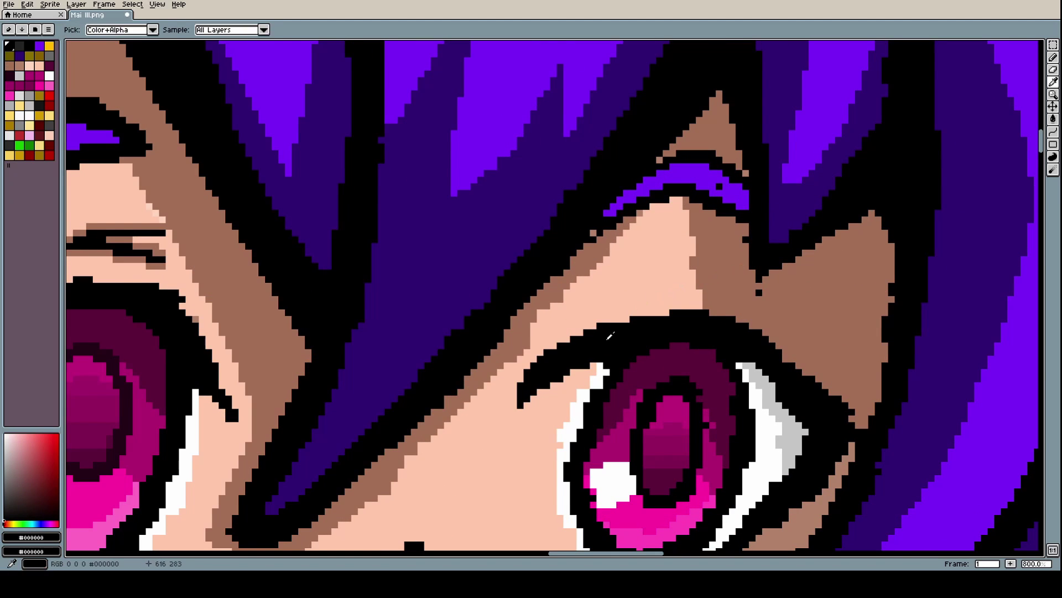
key(l)
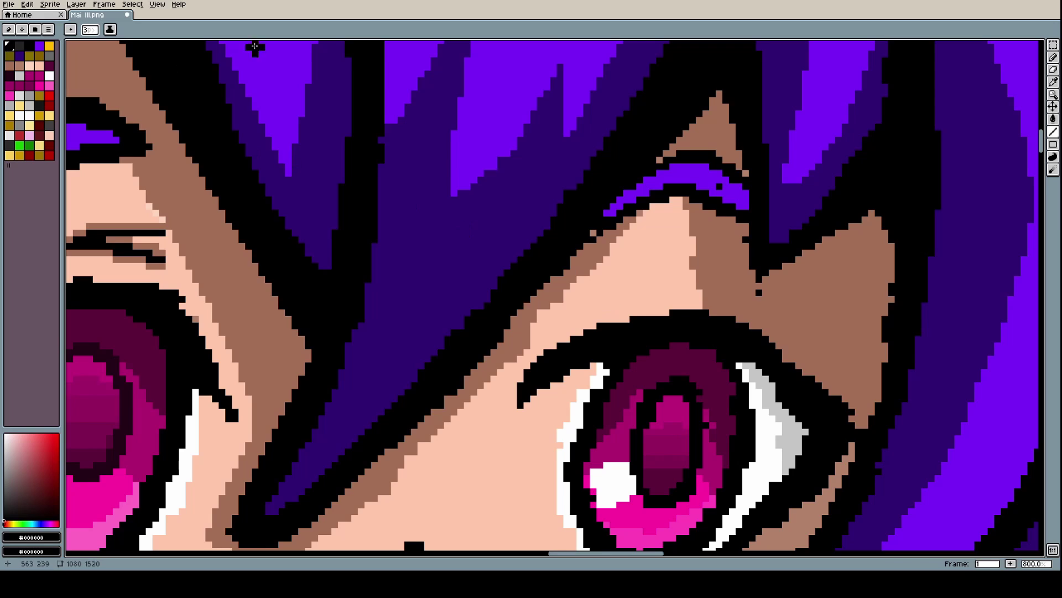
click(1054, 132)
click(1040, 132)
scroll(621, 311, up, 2)
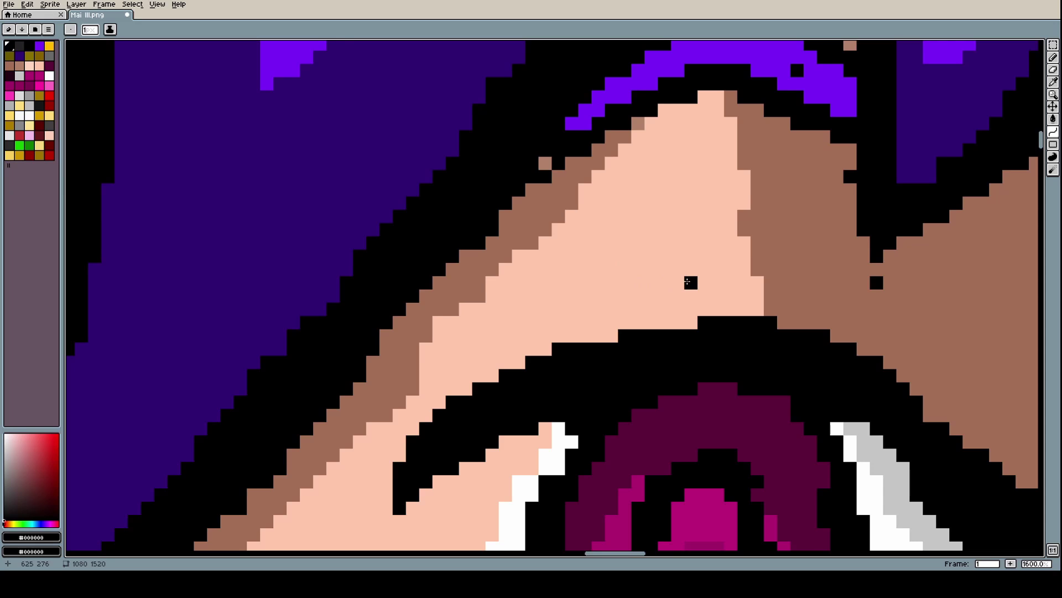
Try a short horizontal black stroke on the skin above the smaller eye, and undo it
mouse_move(690, 283)
mouse_down()
mouse_move(830, 283)
mouse_move(901, 299)
mouse_move(858, 283)
mouse_move(742, 281)
mouse_up()
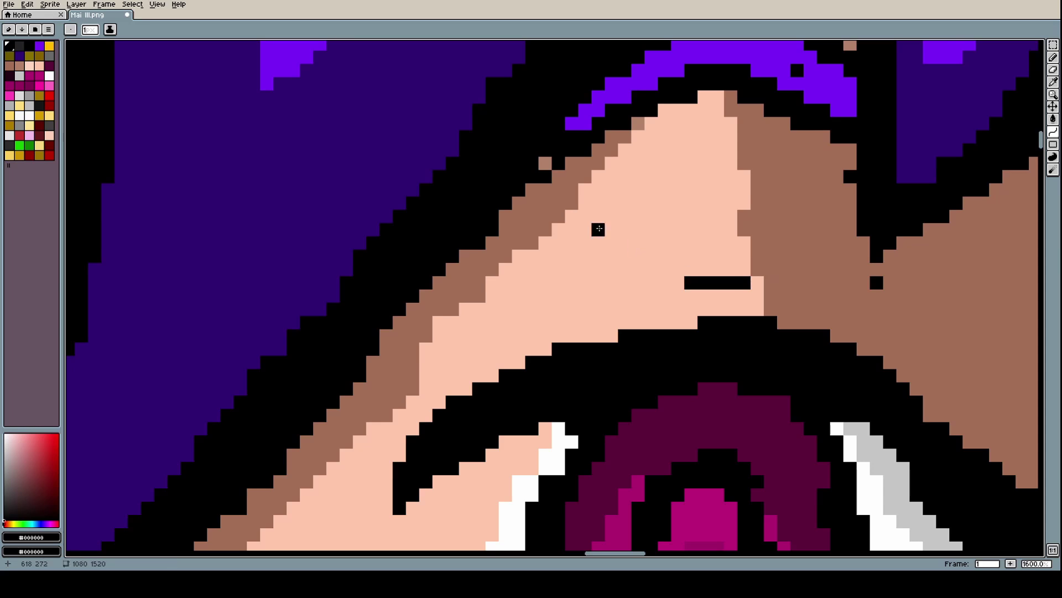
click(28, 4)
click(136, 17)
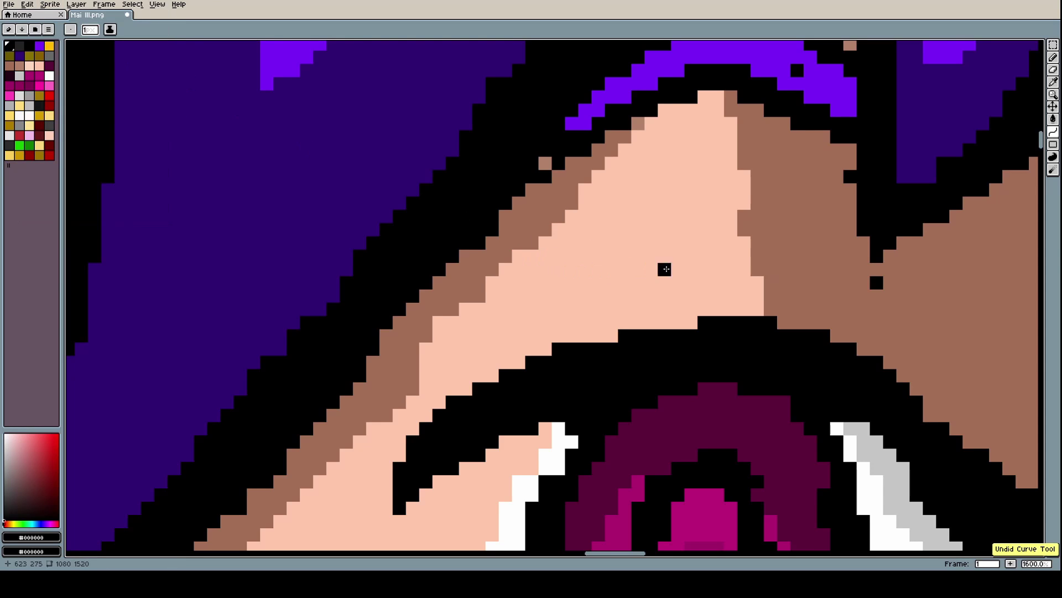
Draw a shallow black crease curve about 28 px wide above the smaller eye, running into the bangs outline, and check it
mouse_move(750, 280)
mouse_down()
mouse_move(607, 285)
mouse_move(504, 321)
mouse_move(382, 326)
mouse_up()
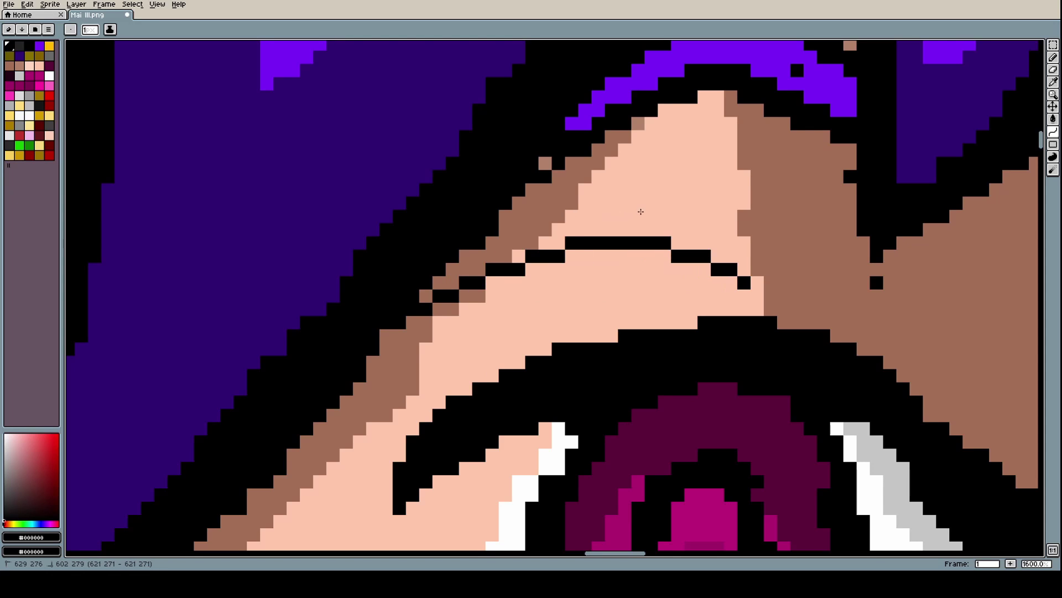
drag(640, 212, 613, 238)
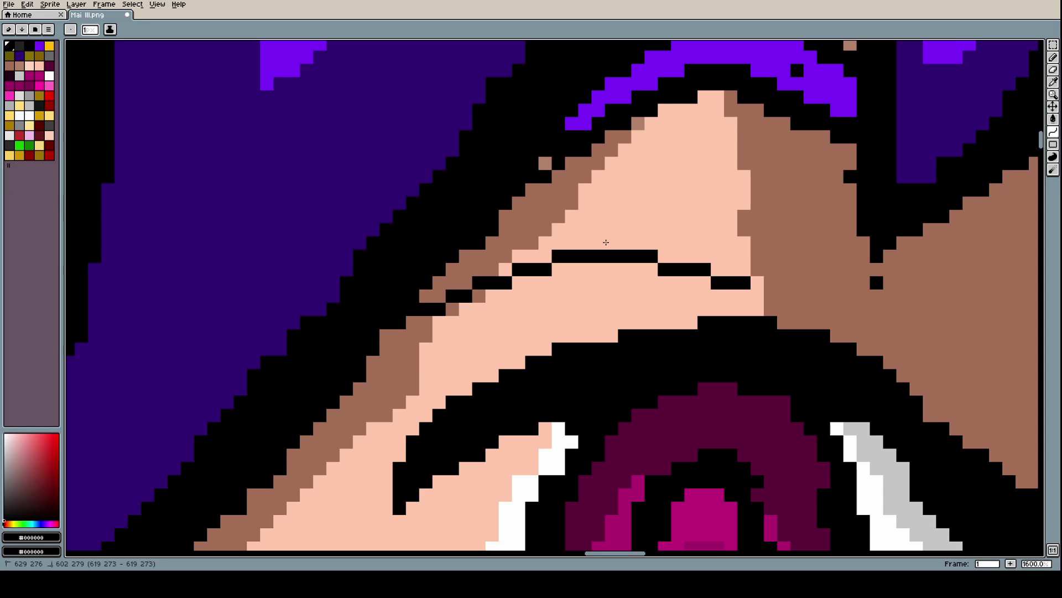
scroll(606, 242, down, 6)
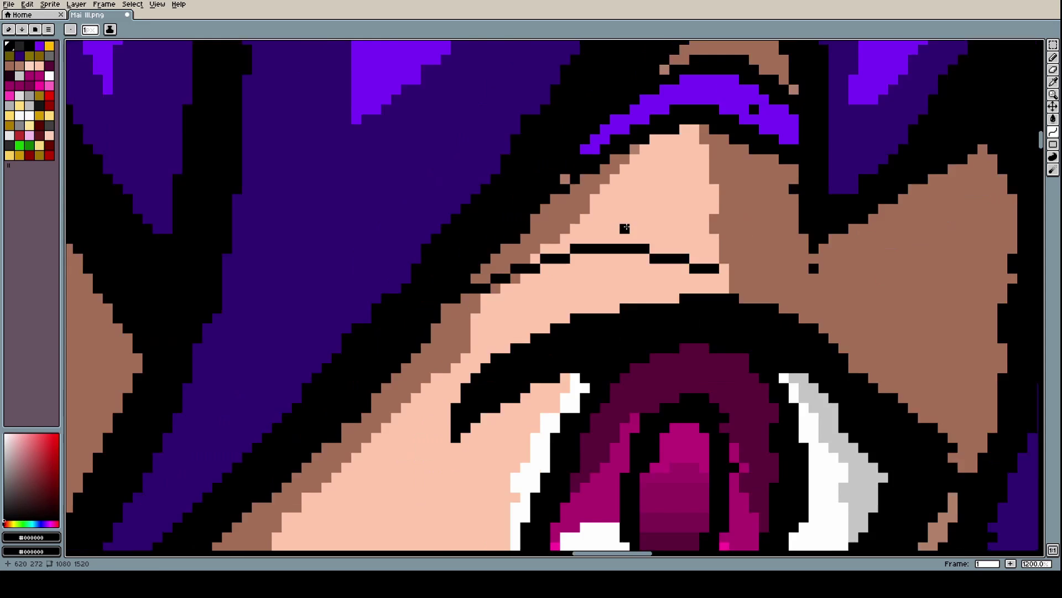
scroll(666, 231, up, 7)
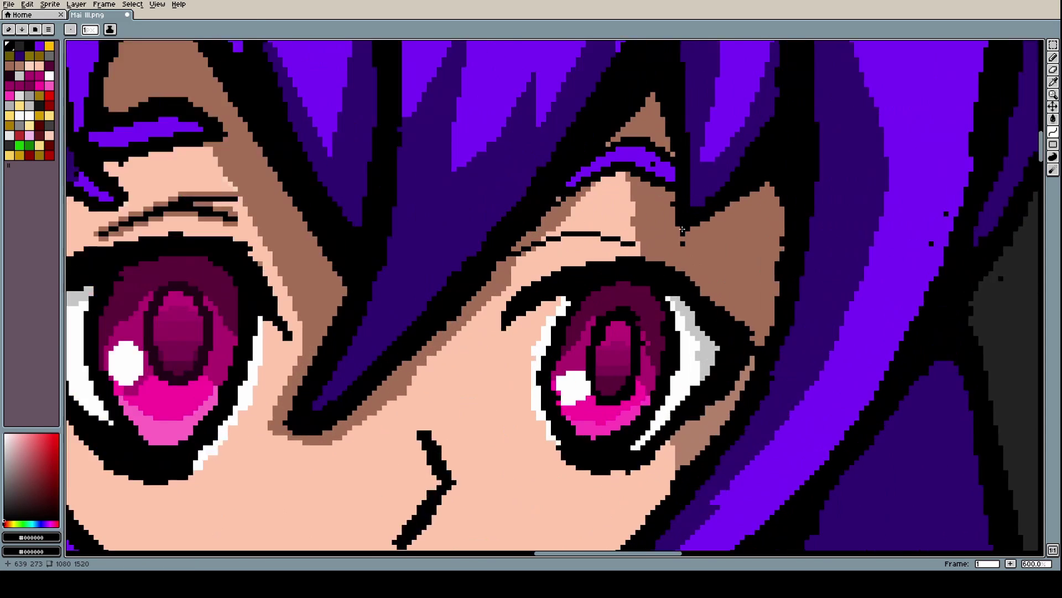
Try several short black curves along the inner half of the smaller eye's crease, and undo them
mouse_move(547, 228)
mouse_down()
mouse_move(684, 292)
mouse_move(665, 267)
mouse_move(543, 238)
mouse_up()
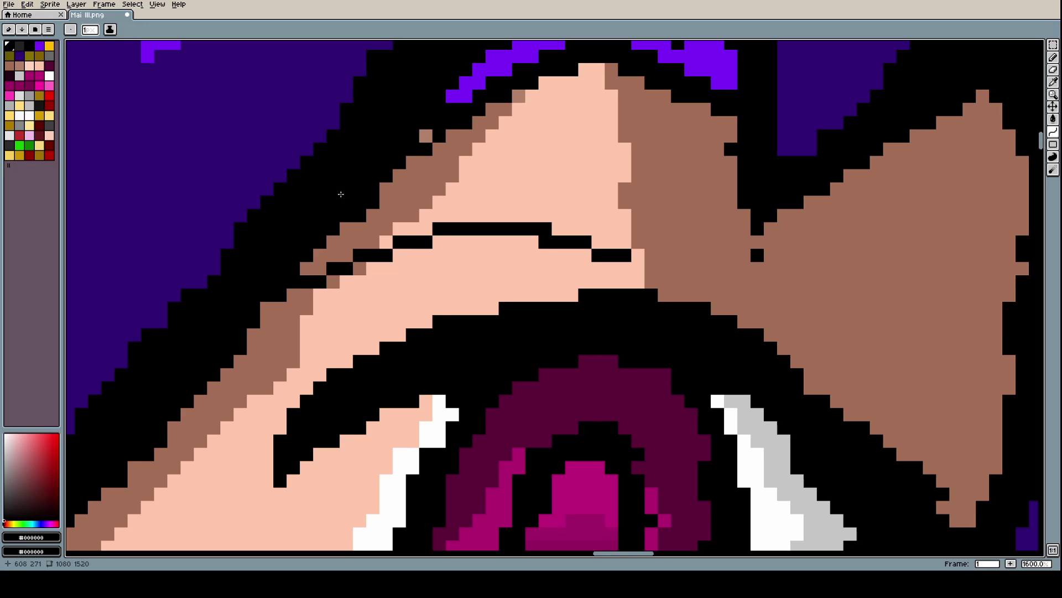
click(442, 237)
key(ctrl+z)
click(433, 241)
click(418, 252)
key(ctrl+z)
click(302, 322)
key(ctrl+z)
Draw a black curve about 17 px wide that extends the smaller eye's crease down along the bangs outline, and check the face
drag(400, 256, 283, 308)
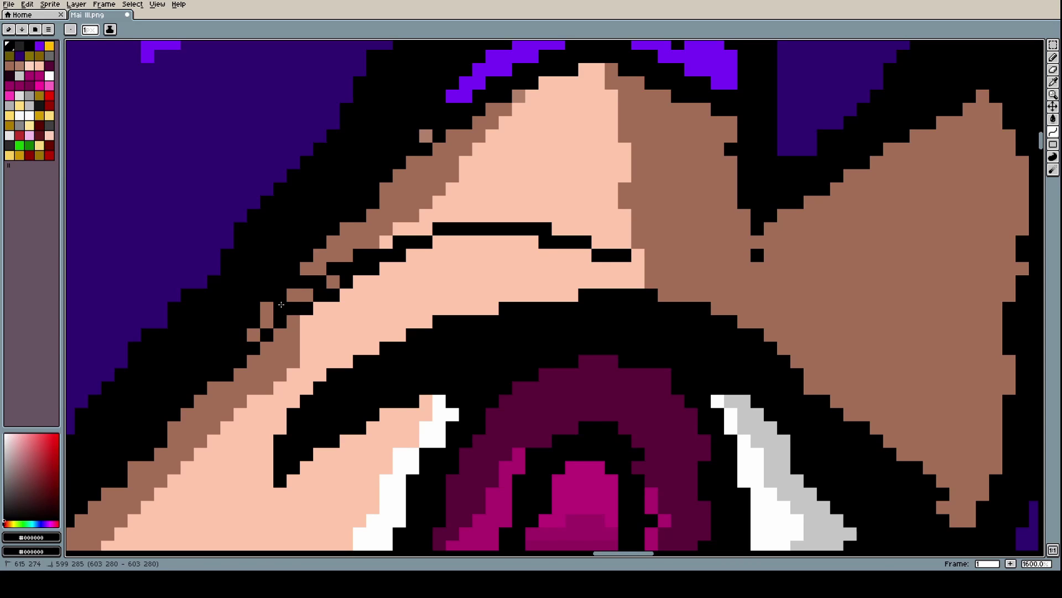
scroll(282, 305, down, 7)
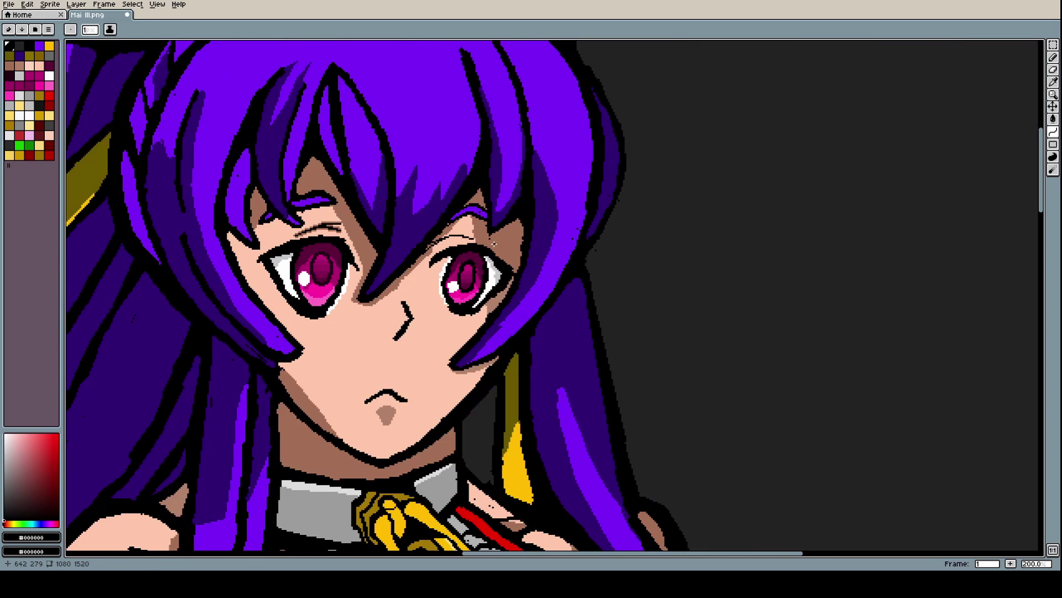
scroll(495, 244, up, 7)
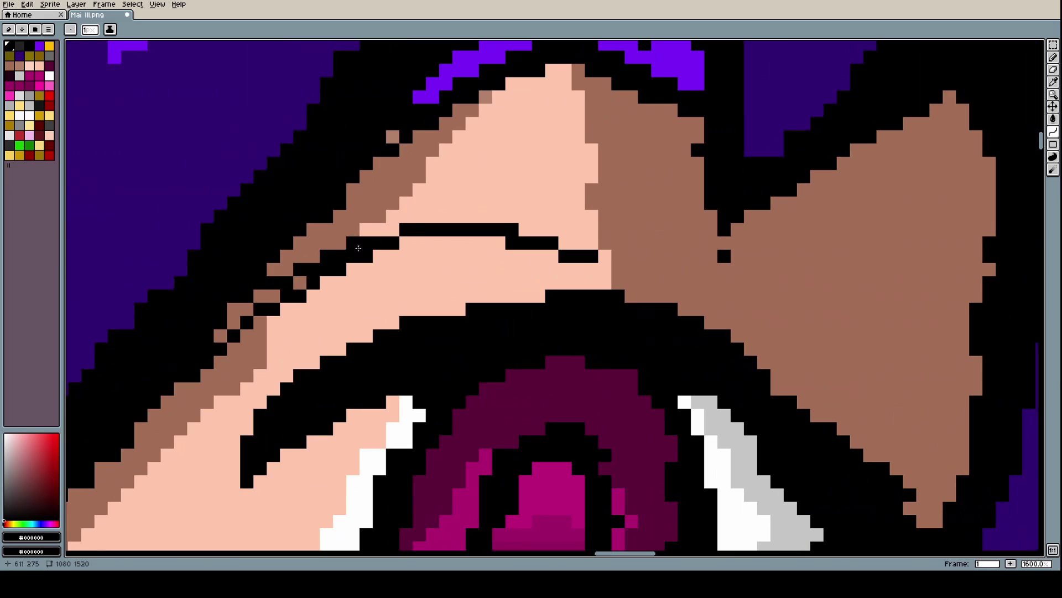
Thicken the inner end of the smaller eye's crease with two more black curves closing the brown gaps, and check the figure
mouse_move(331, 265)
mouse_down()
mouse_move(286, 285)
mouse_move(216, 347)
mouse_move(250, 305)
mouse_move(228, 309)
mouse_up()
key(ctrl+z)
key(ctrl+y)
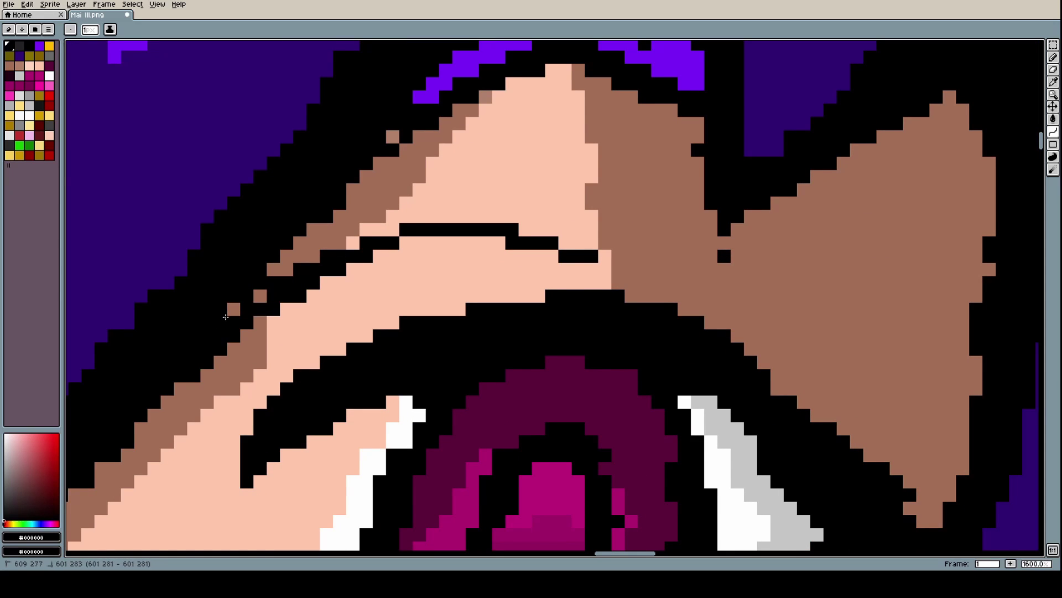
click(393, 229)
click(286, 269)
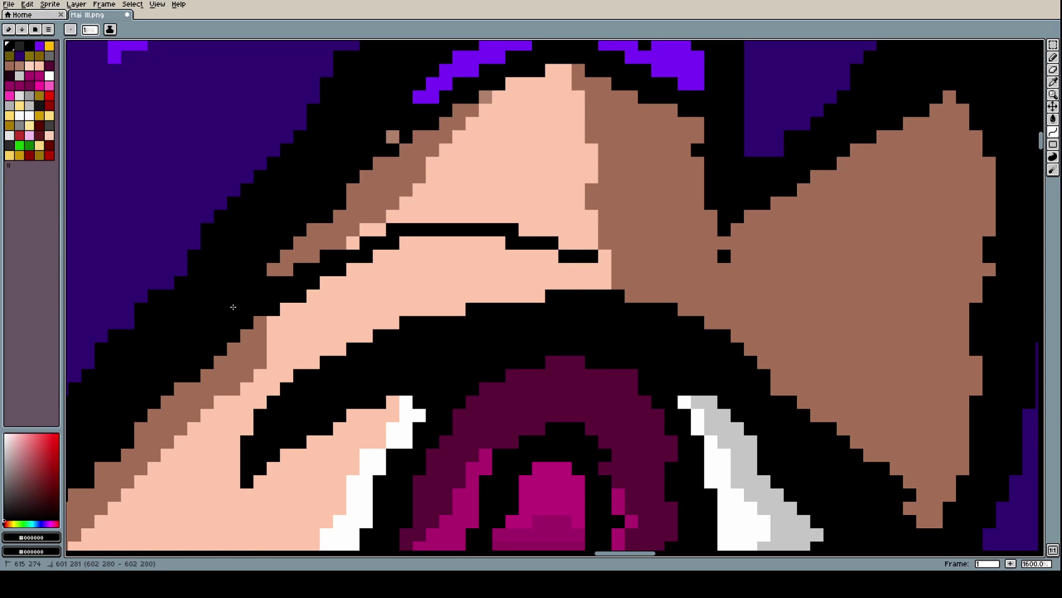
scroll(287, 275, down, 1)
scroll(286, 275, down, 6)
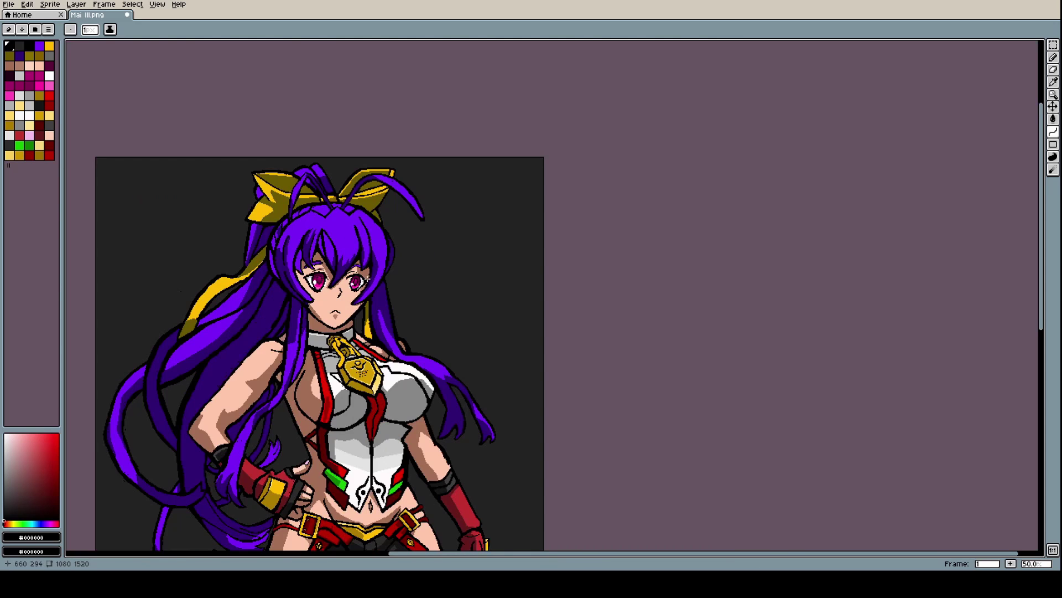
Try thickening the outer end of the smaller eye's crease with black pixels, using a 1 px pencil, and check the face
scroll(336, 275, up, 2)
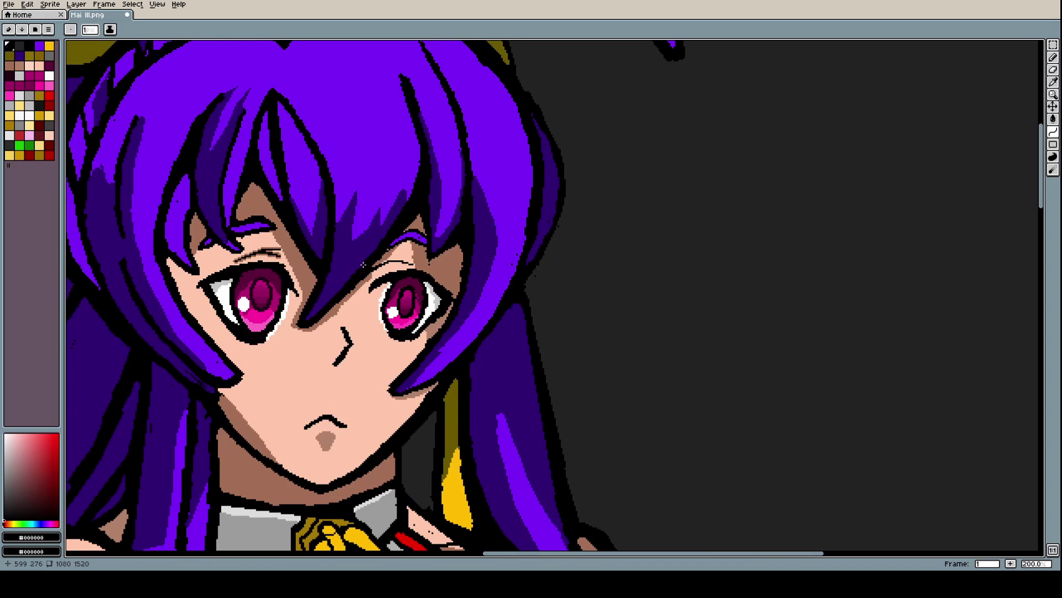
scroll(363, 265, up, 4)
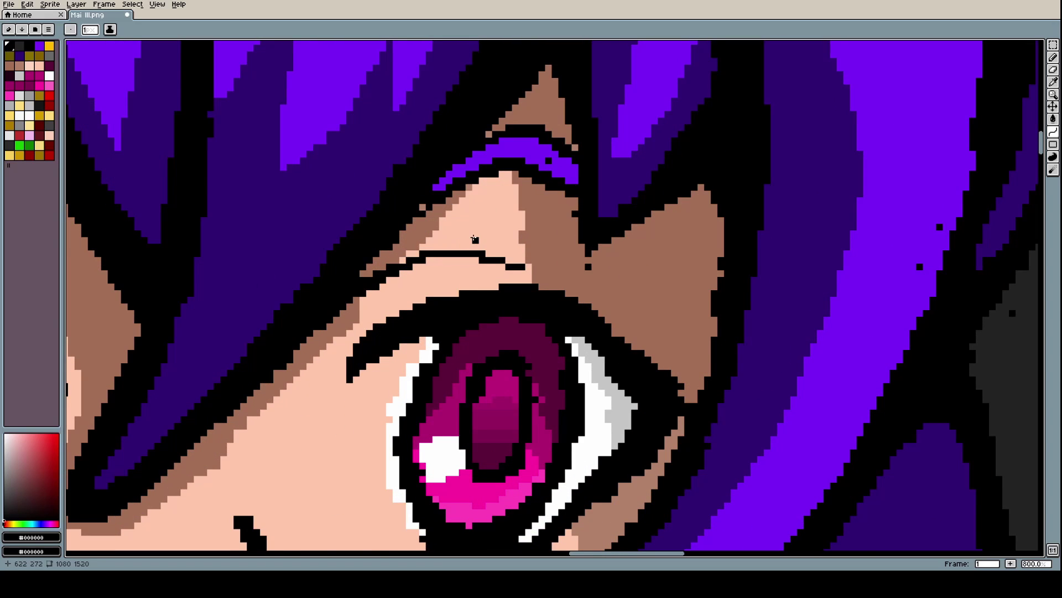
scroll(469, 241, down, 3)
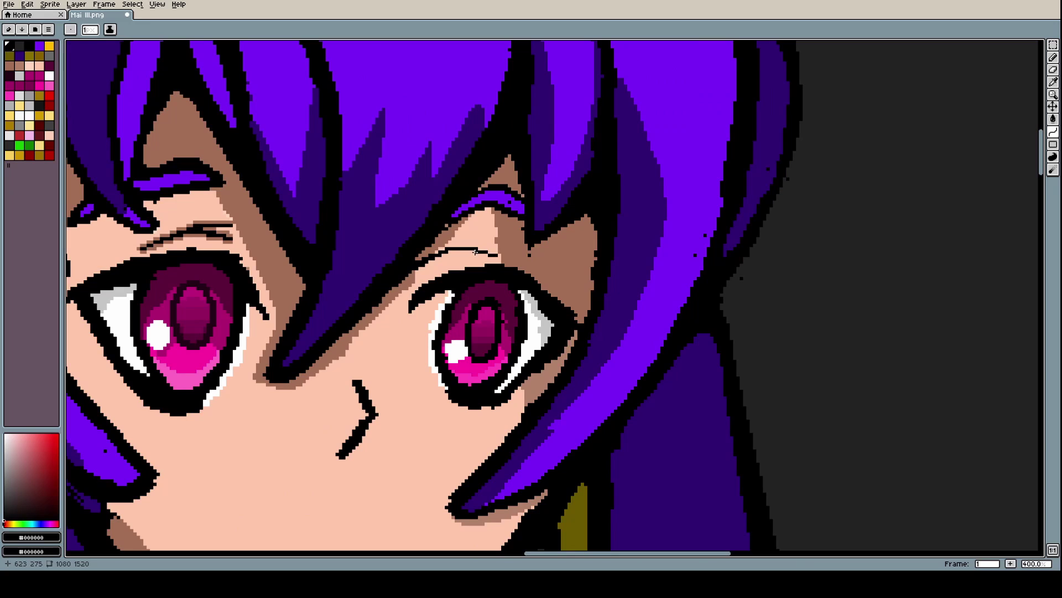
scroll(484, 247, up, 5)
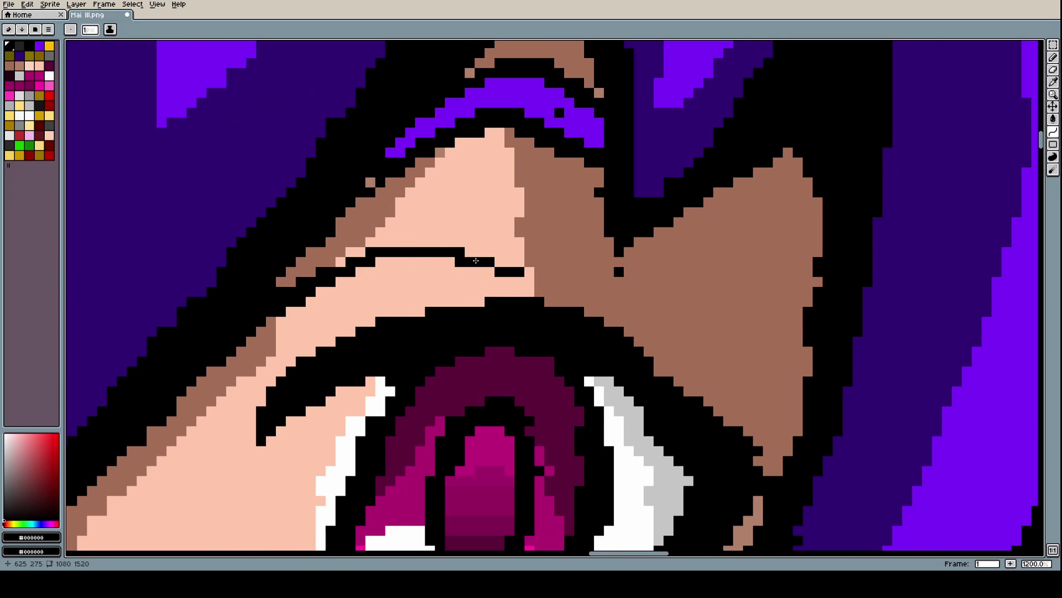
alt+click(467, 274)
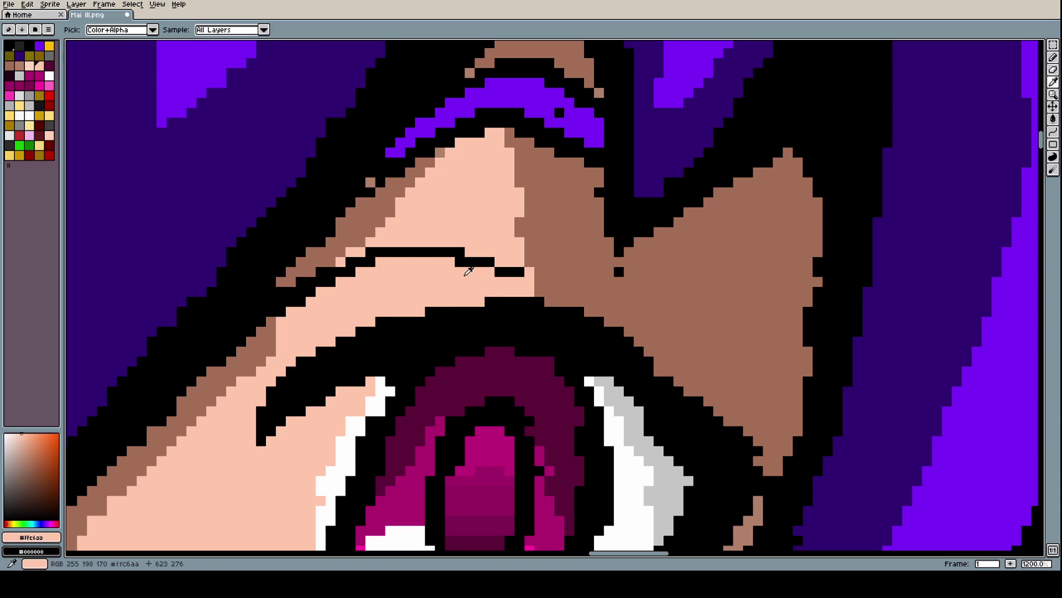
alt+click(468, 263)
click(470, 272)
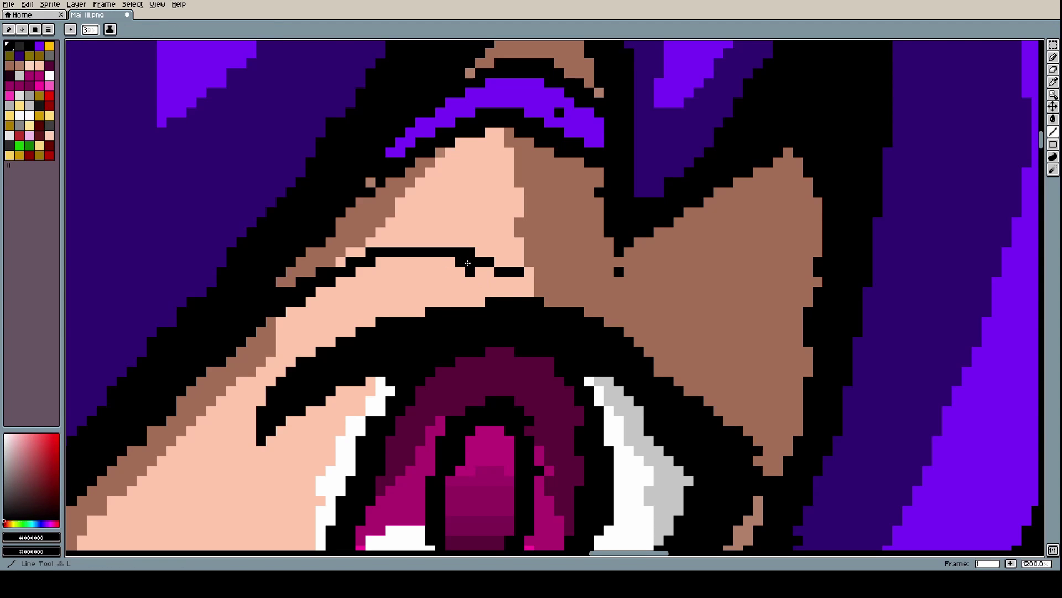
key(ctrl+z)
key(minus)
key(minus)
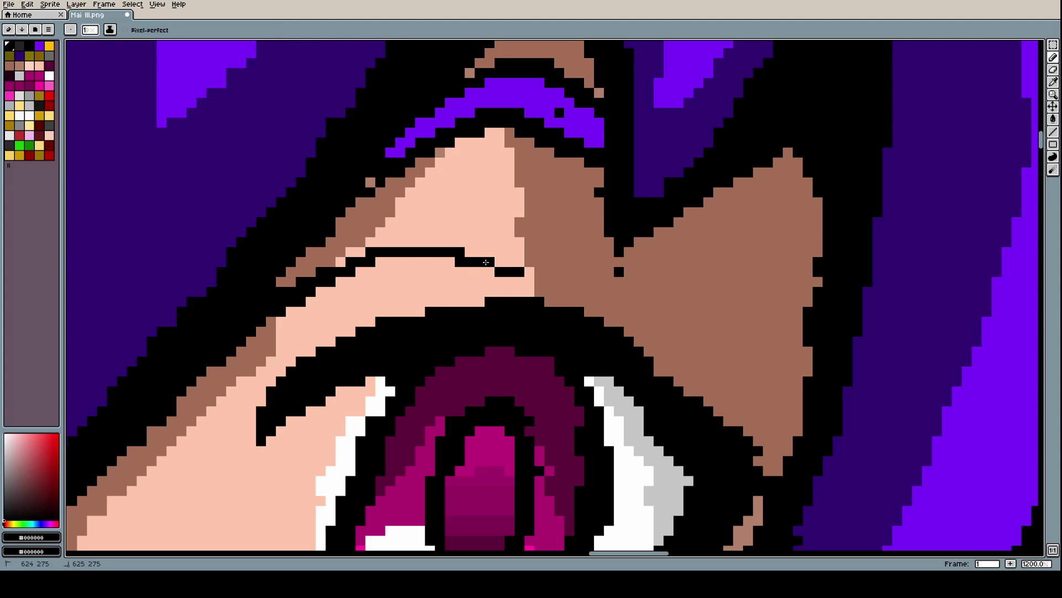
click(517, 265)
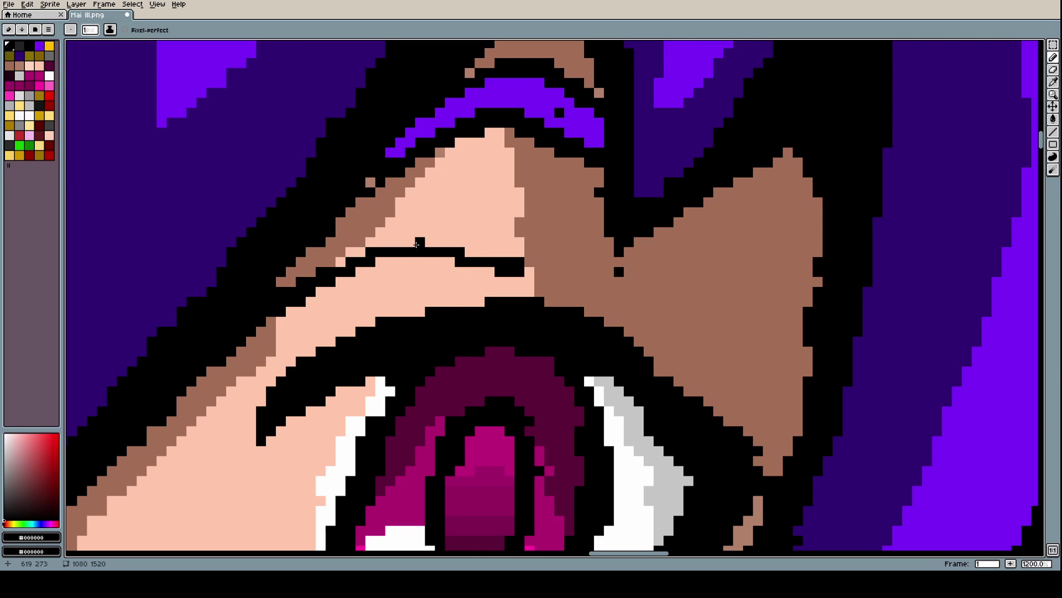
scroll(439, 242, down, 7)
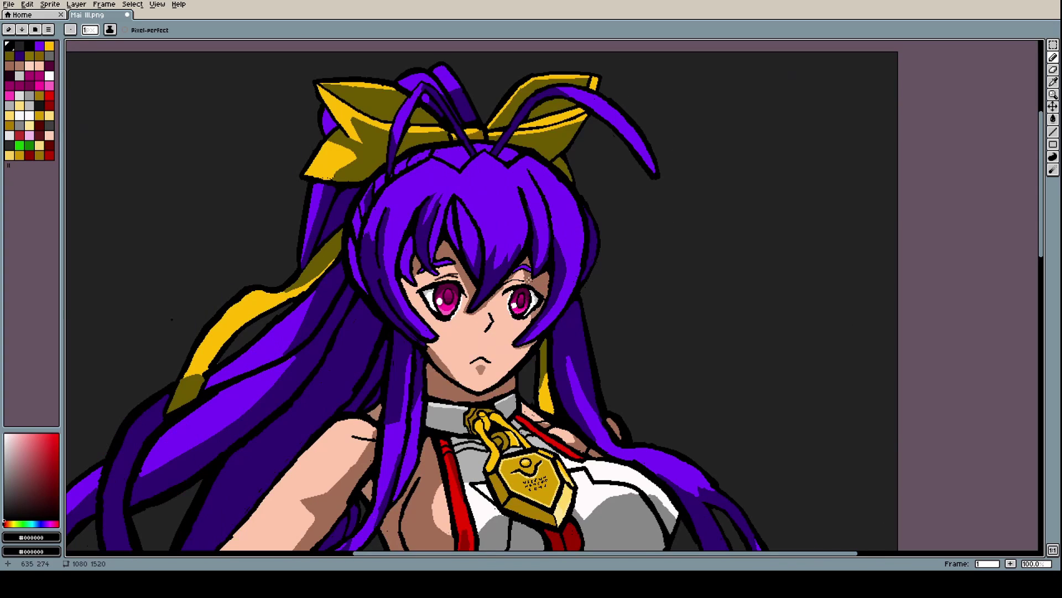
Repaint the extra black pixels above the crease's outer end with the sampled skin tone #ffc6aa and check the face
scroll(530, 280, up, 14)
scroll(450, 347, down, 4)
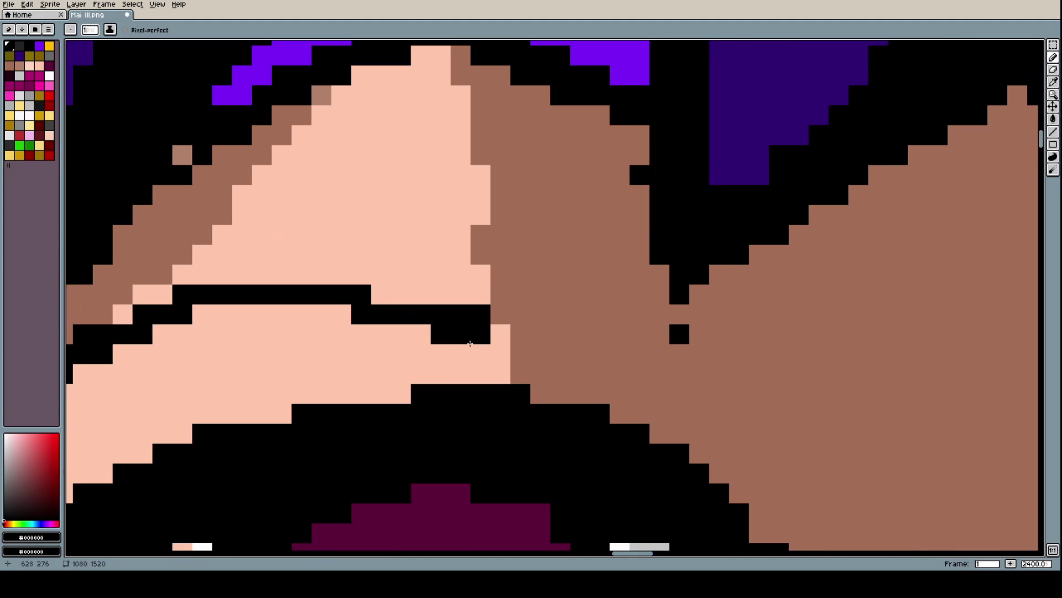
key(i)
click(446, 348)
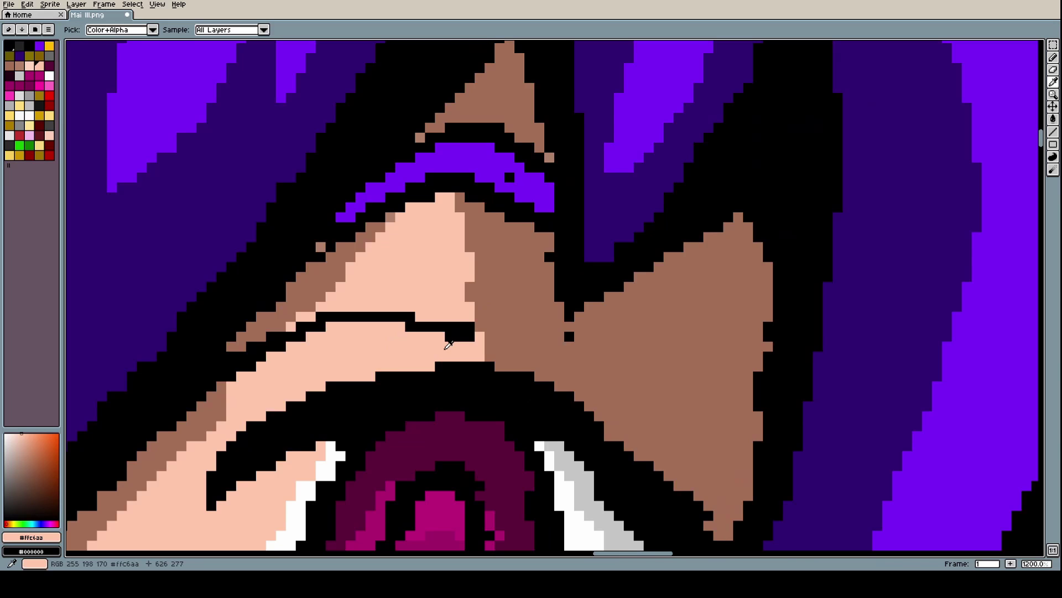
key(b)
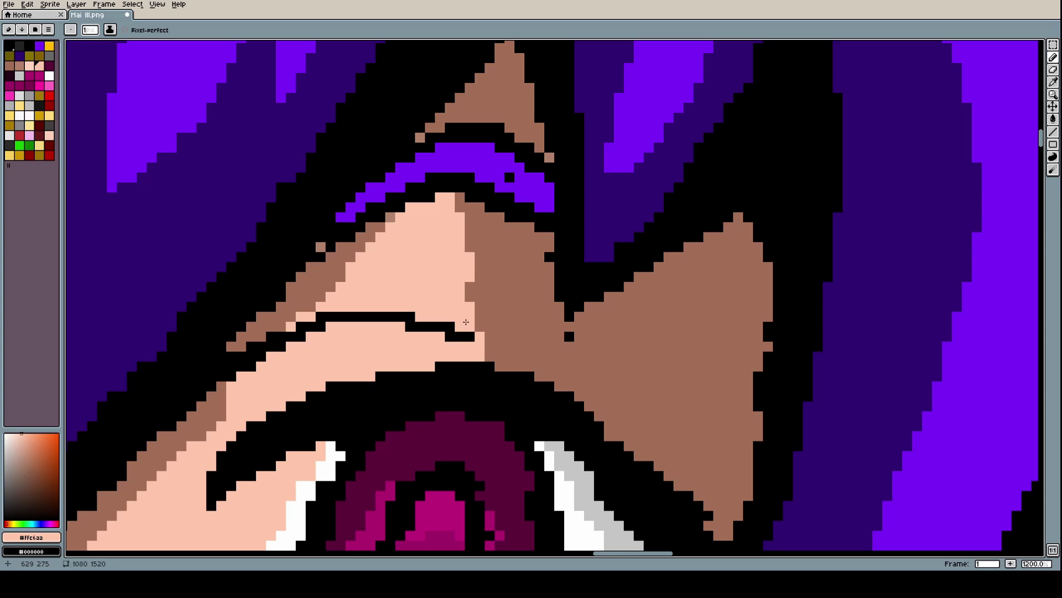
drag(460, 326, 449, 321)
scroll(450, 319, down, 8)
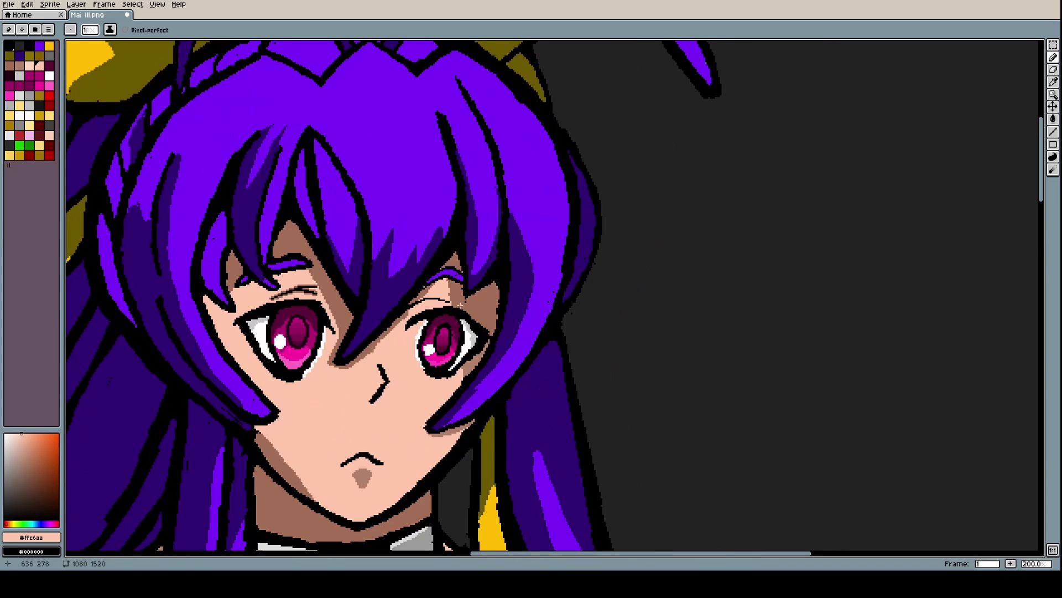
Trim the edge of the brown shadow under the central bang with a 3 px line in skin tone
scroll(462, 328, up, 8)
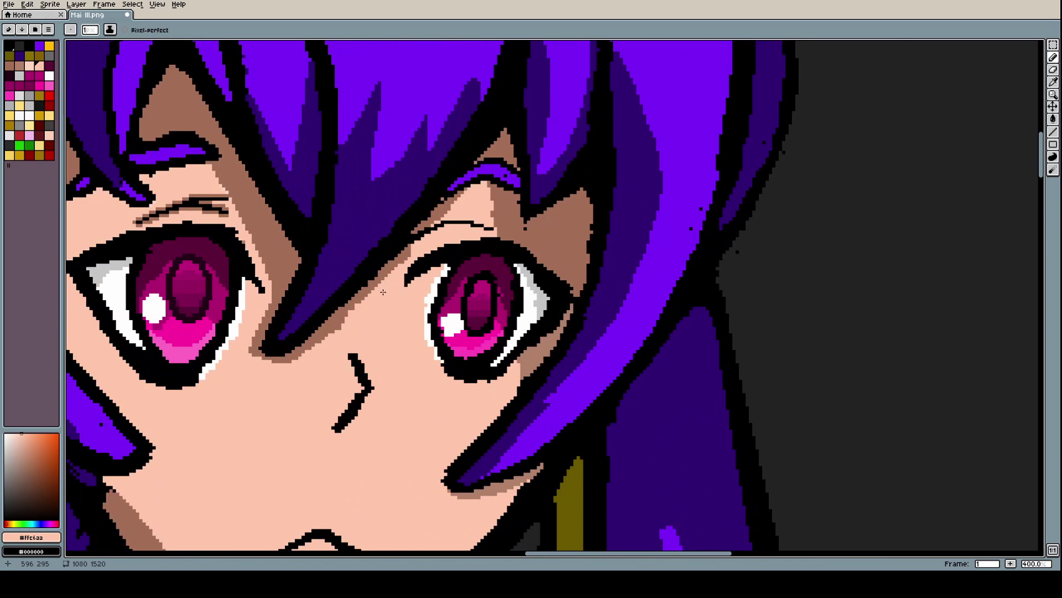
key(plus)
key(plus)
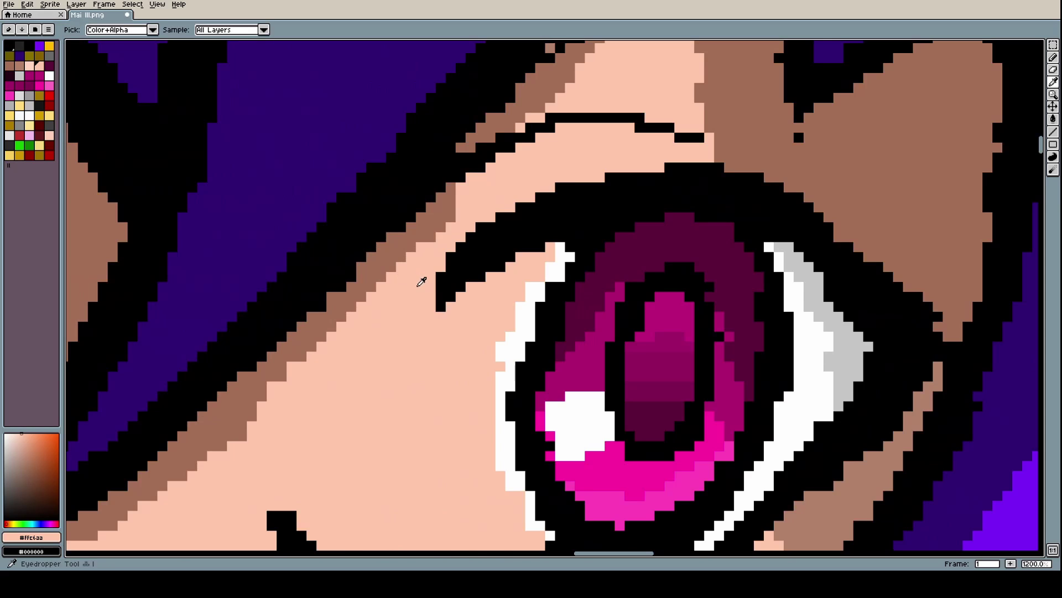
mouse_move(436, 235)
mouse_down()
mouse_move(458, 221)
mouse_move(214, 469)
mouse_move(263, 420)
mouse_up()
scroll(278, 408, down, 6)
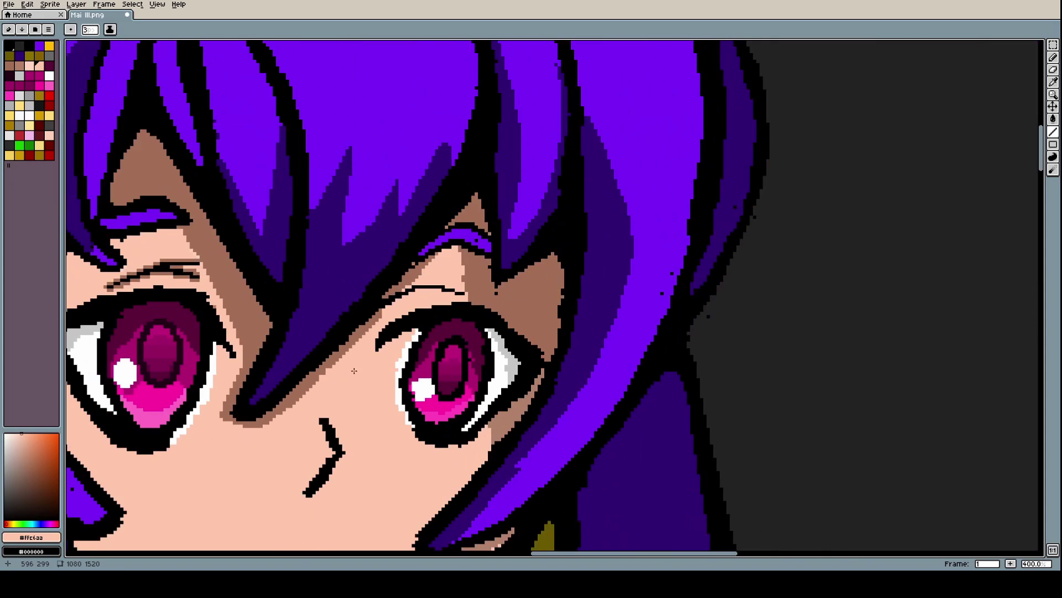
scroll(339, 363, up, 9)
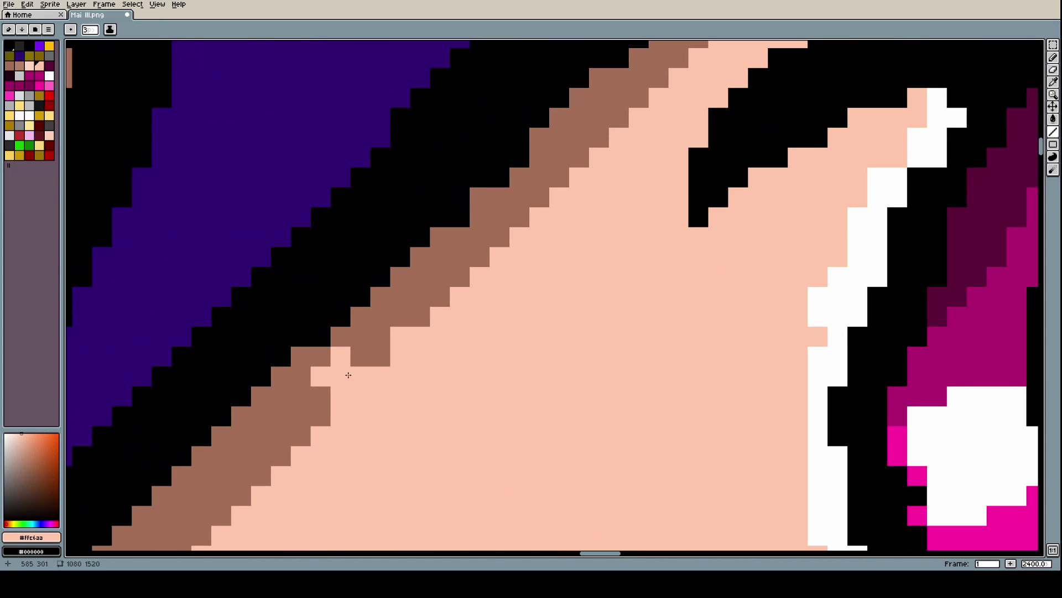
Smooth the steps in the shadow edge below the central bang with single pixels of the sampled brown, and check the face
alt+click(361, 336)
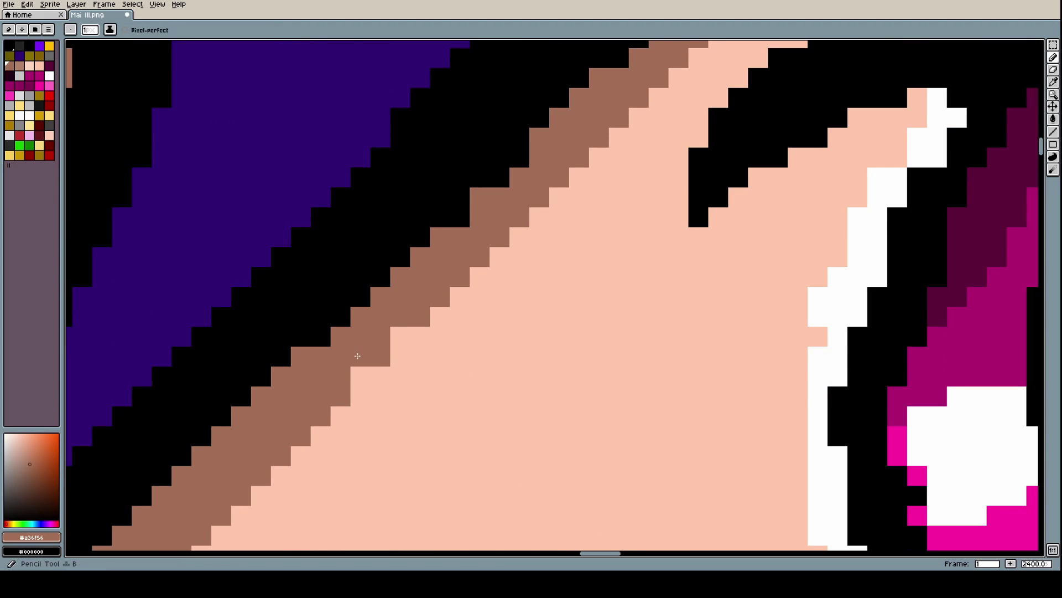
click(360, 377)
click(396, 335)
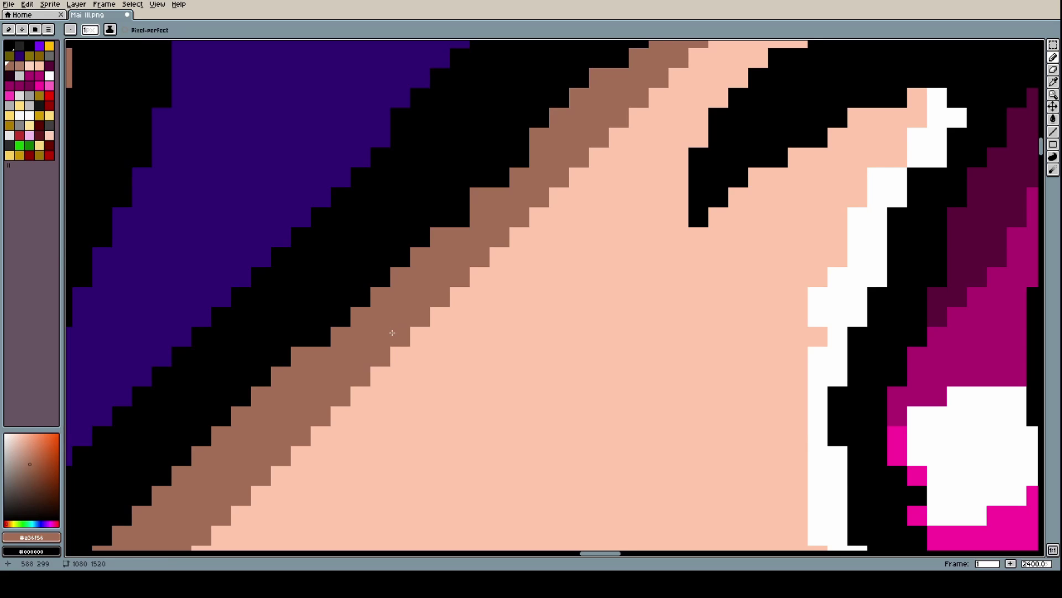
scroll(408, 322, down, 8)
scroll(427, 311, up, 8)
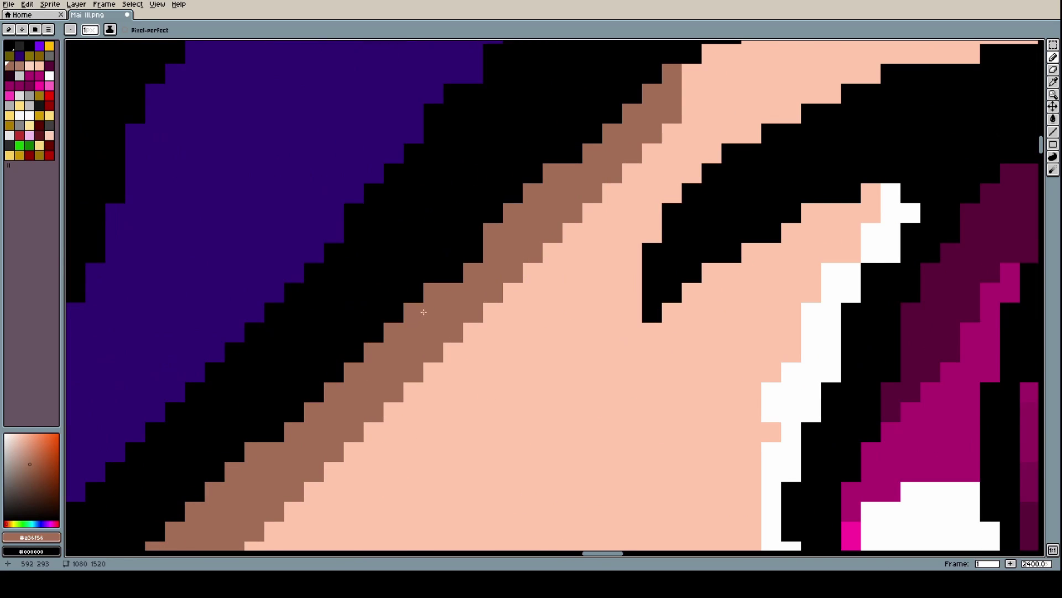
click(453, 272)
click(473, 252)
scroll(475, 265, down, 9)
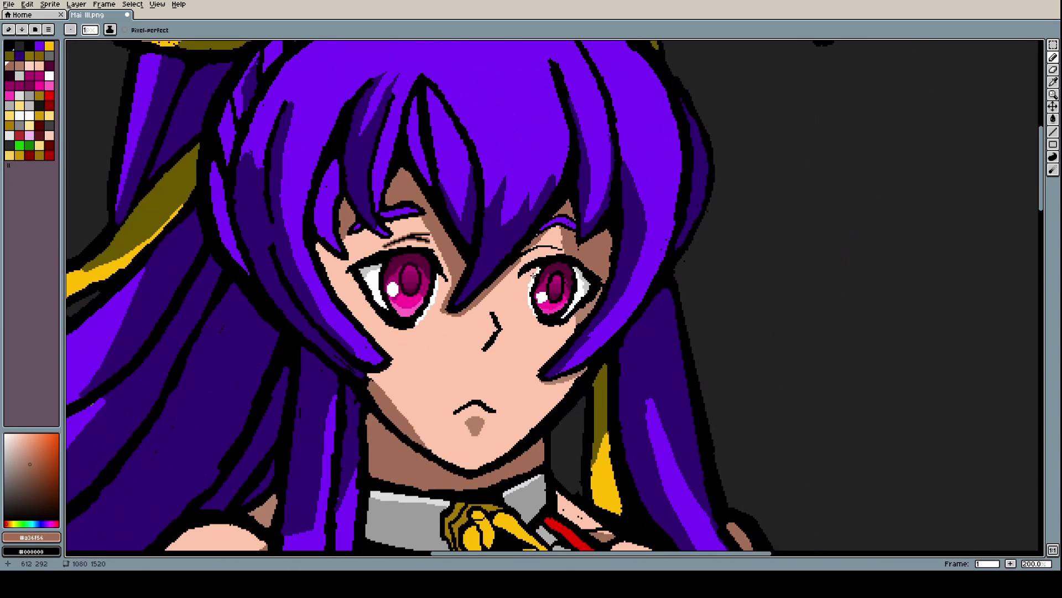
Add brown shading pixels along the smaller eye's crease and at its junction with the bangs, and check the figure
scroll(513, 290, up, 5)
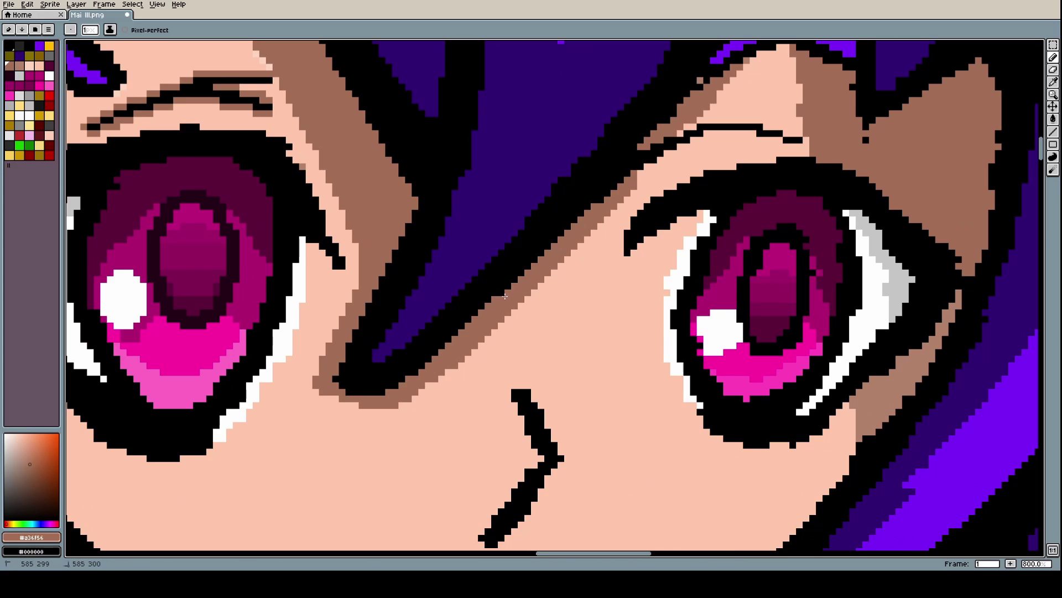
scroll(499, 297, down, 5)
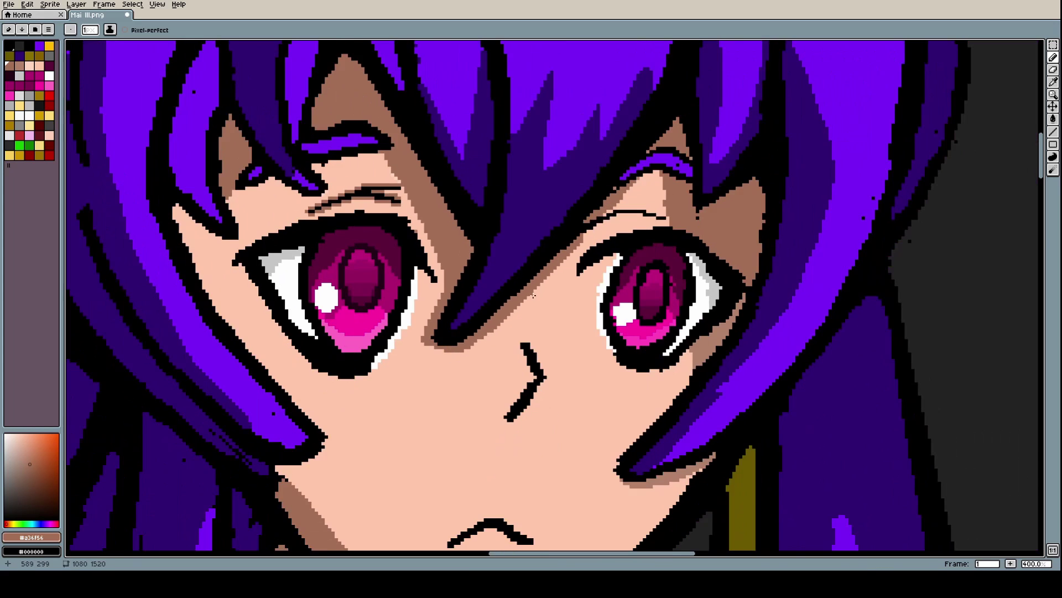
scroll(563, 272, up, 8)
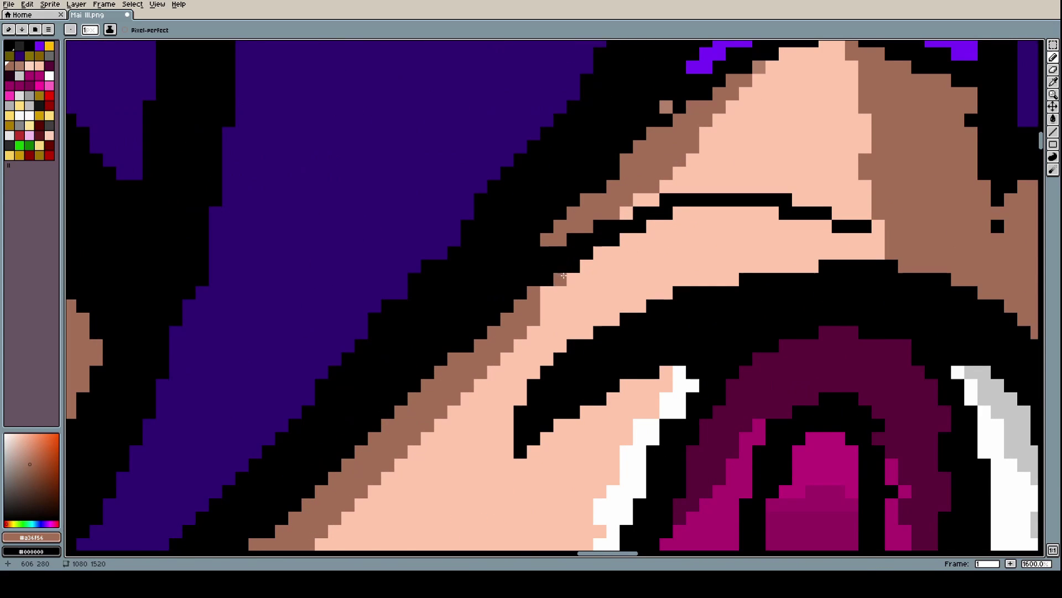
key(b)
mouse_move(559, 259)
mouse_down()
mouse_move(573, 284)
mouse_move(612, 253)
mouse_move(626, 215)
mouse_move(675, 187)
mouse_move(788, 190)
mouse_move(864, 214)
mouse_move(872, 236)
mouse_move(835, 236)
mouse_move(772, 210)
mouse_move(679, 212)
mouse_move(547, 280)
mouse_up()
scroll(637, 271, down, 7)
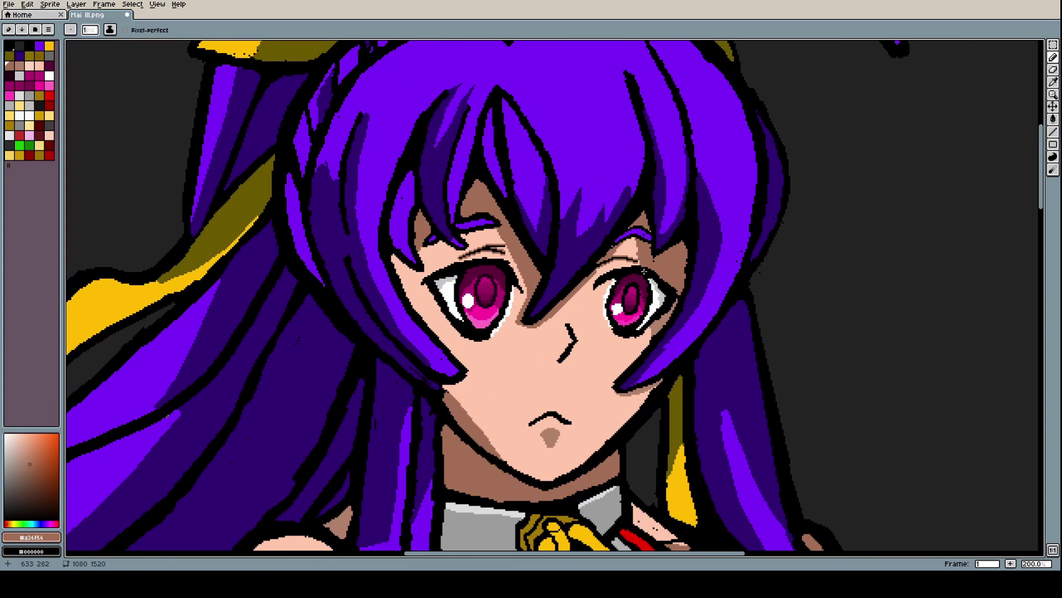
scroll(663, 270, down, 1)
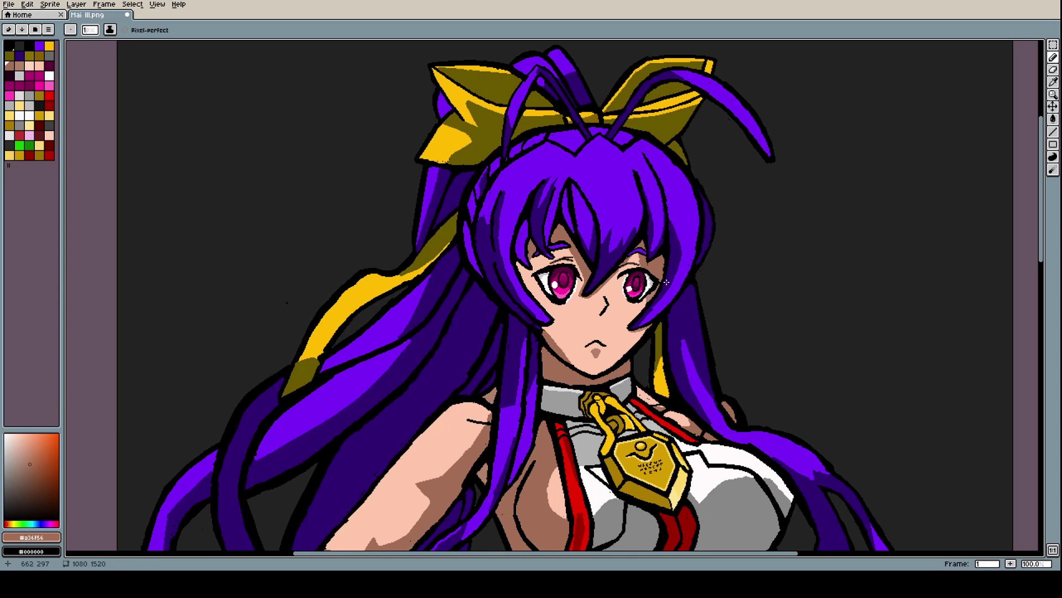
Examine the smaller eye's crease and surrounding shading up close and against the whole figure
scroll(630, 286, up, 4)
scroll(690, 235, up, 5)
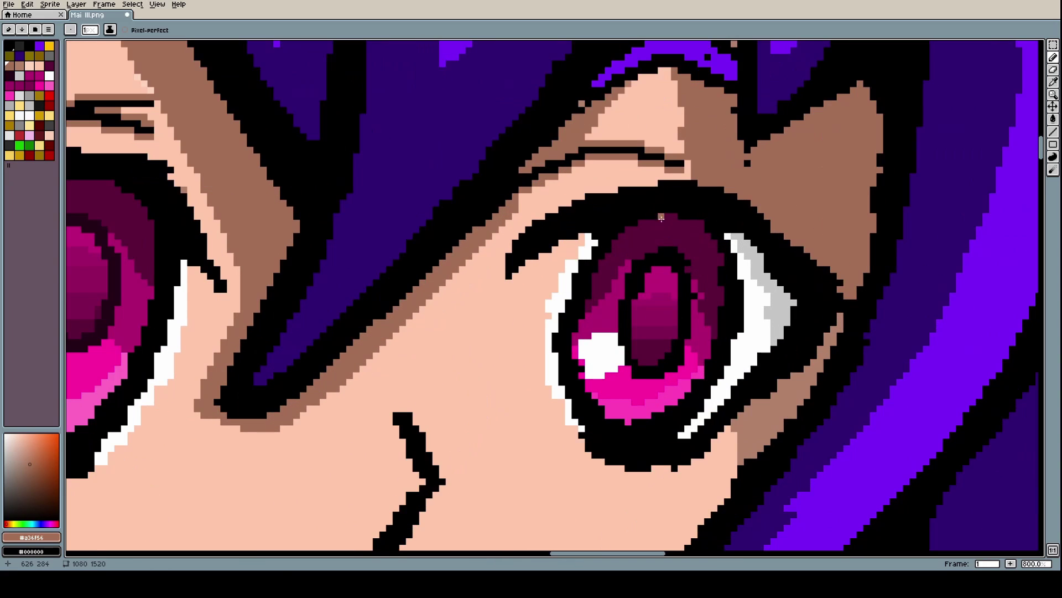
key(i)
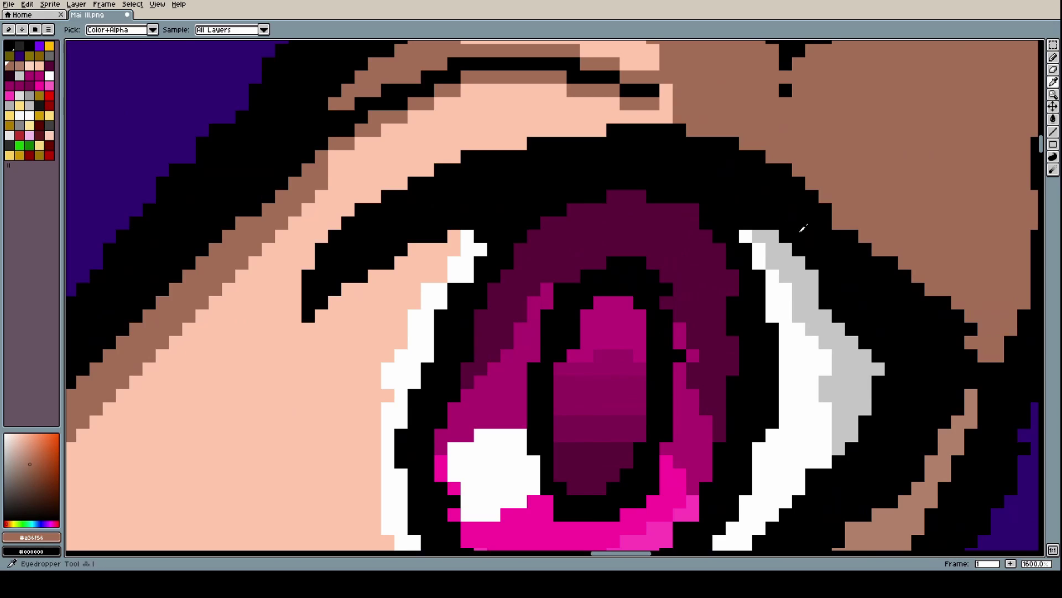
scroll(805, 229, down, 7)
scroll(805, 229, down, 2)
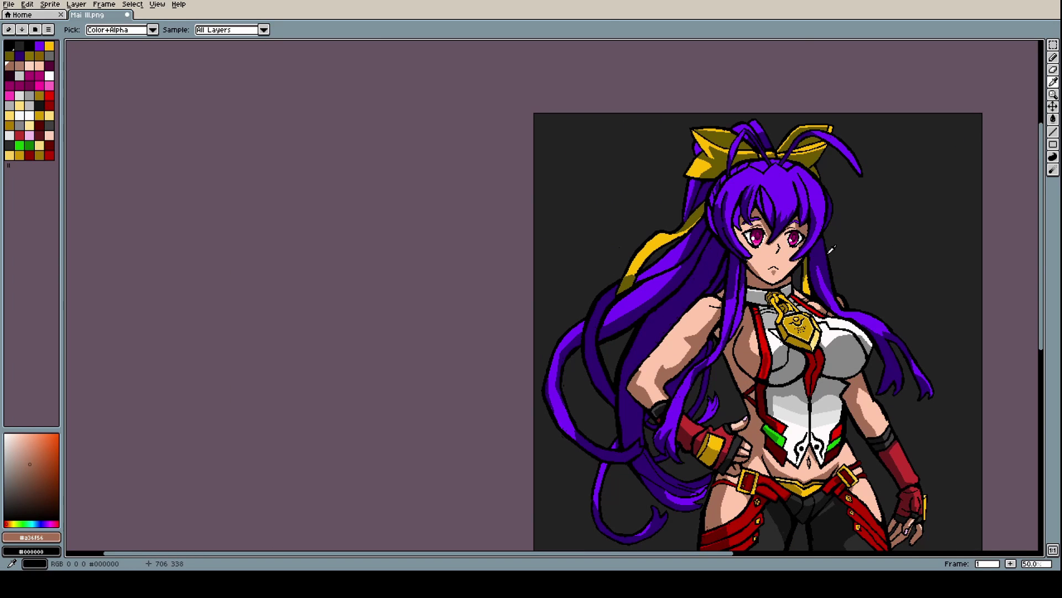
scroll(826, 233, up, 2)
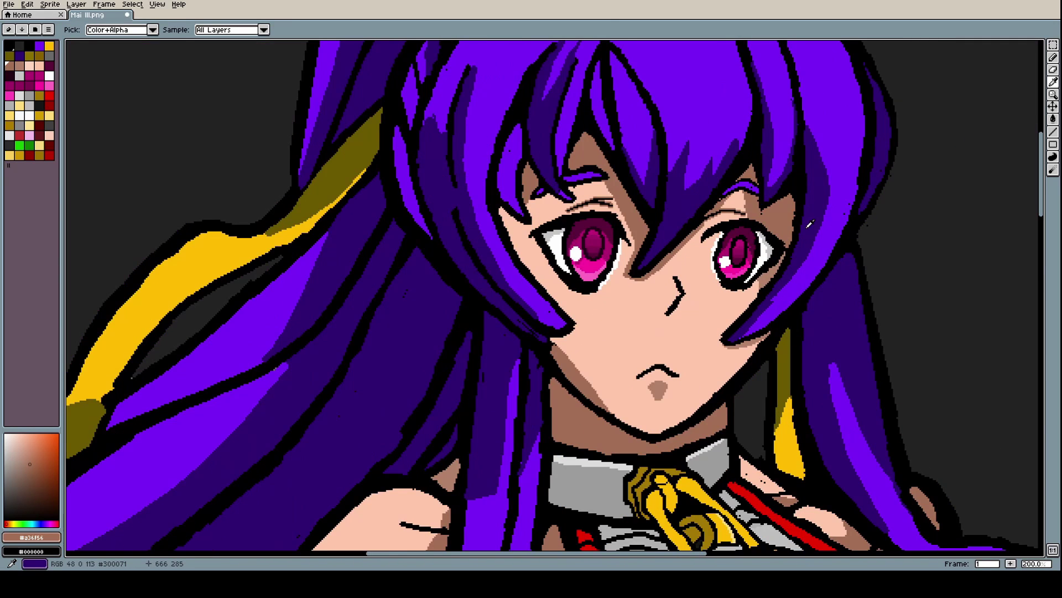
scroll(809, 223, down, 1)
scroll(811, 224, up, 1)
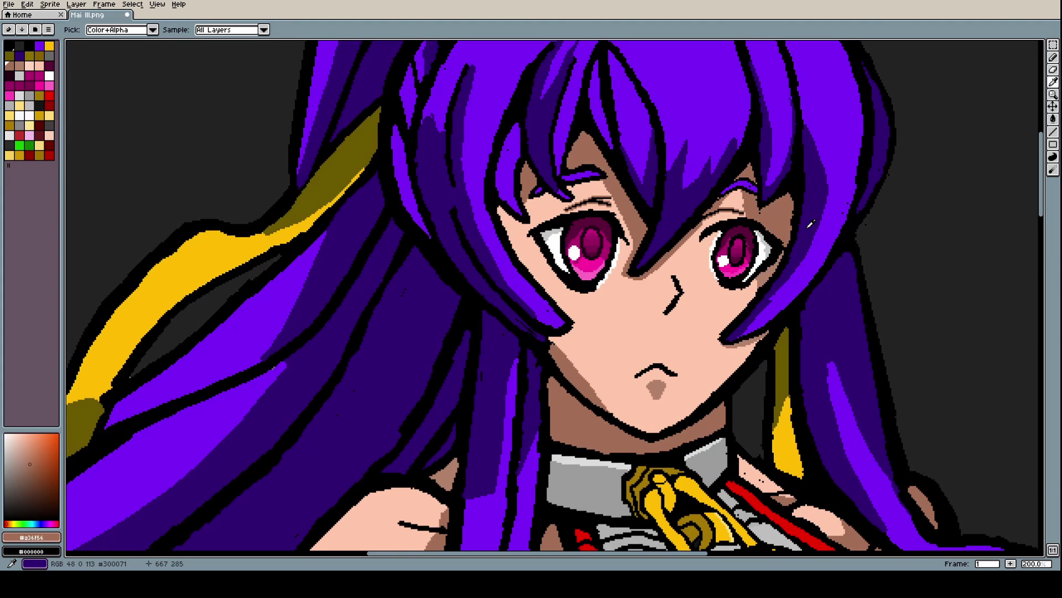
Sample the black outline colour and thicken the nose's lower stroke with the Line tool
scroll(810, 224, up, 3)
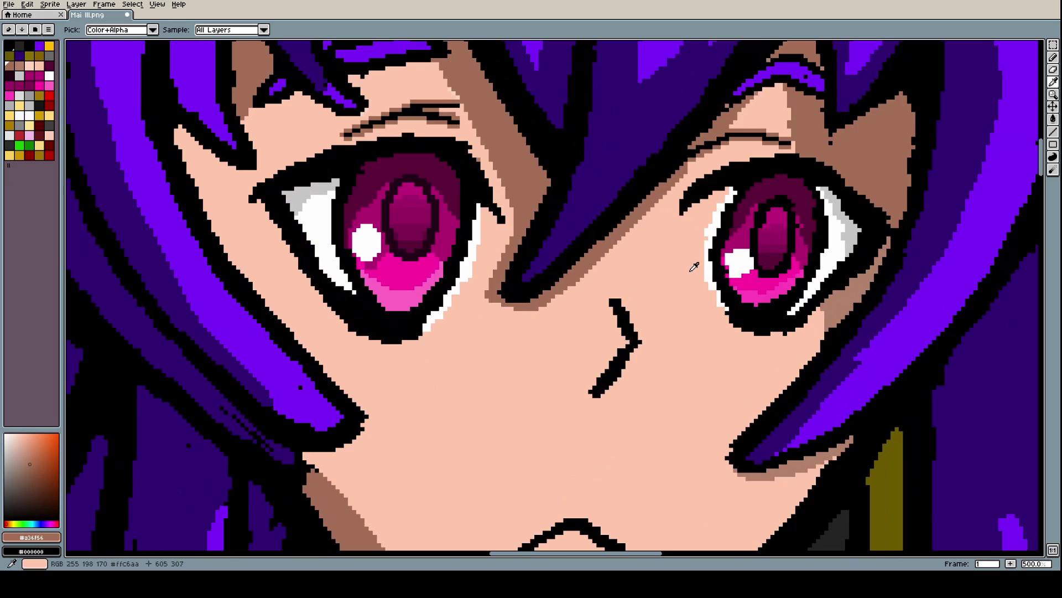
scroll(694, 268, down, 1)
scroll(636, 339, up, 3)
scroll(642, 346, down, 3)
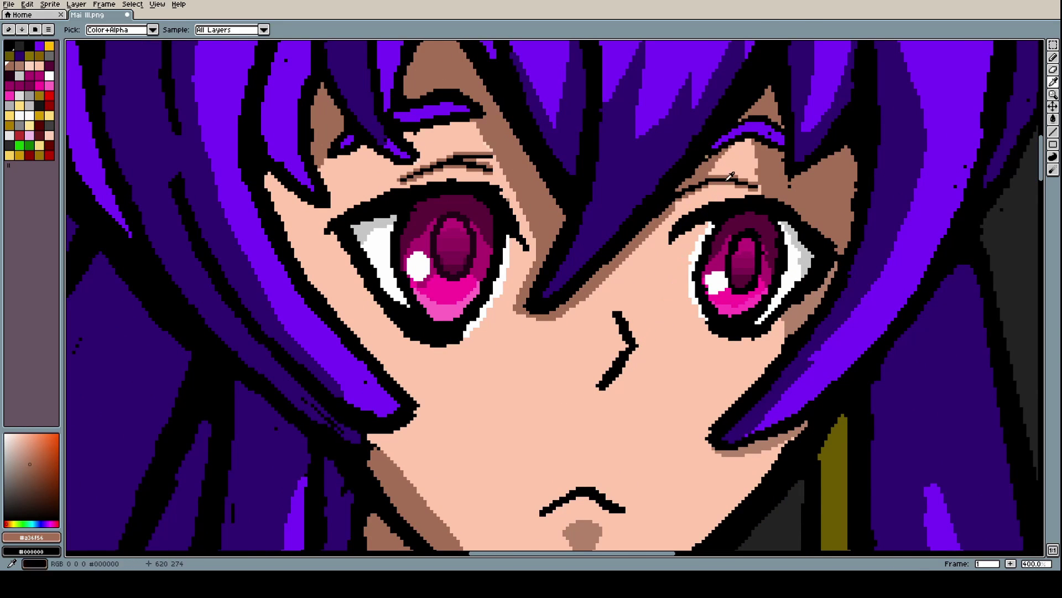
scroll(730, 176, up, 6)
scroll(723, 206, down, 6)
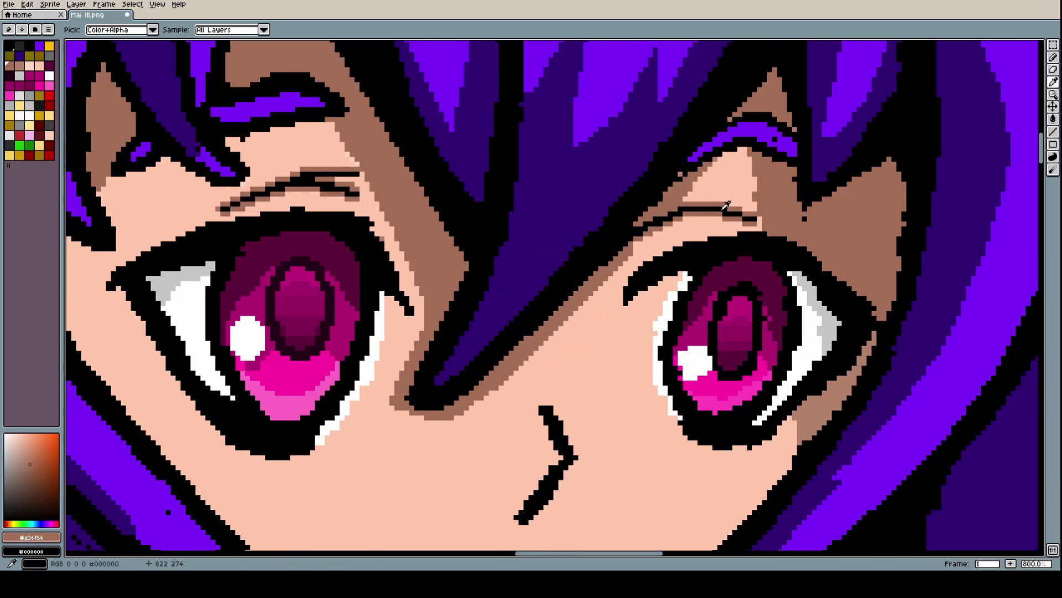
scroll(566, 458, up, 1)
click(566, 458)
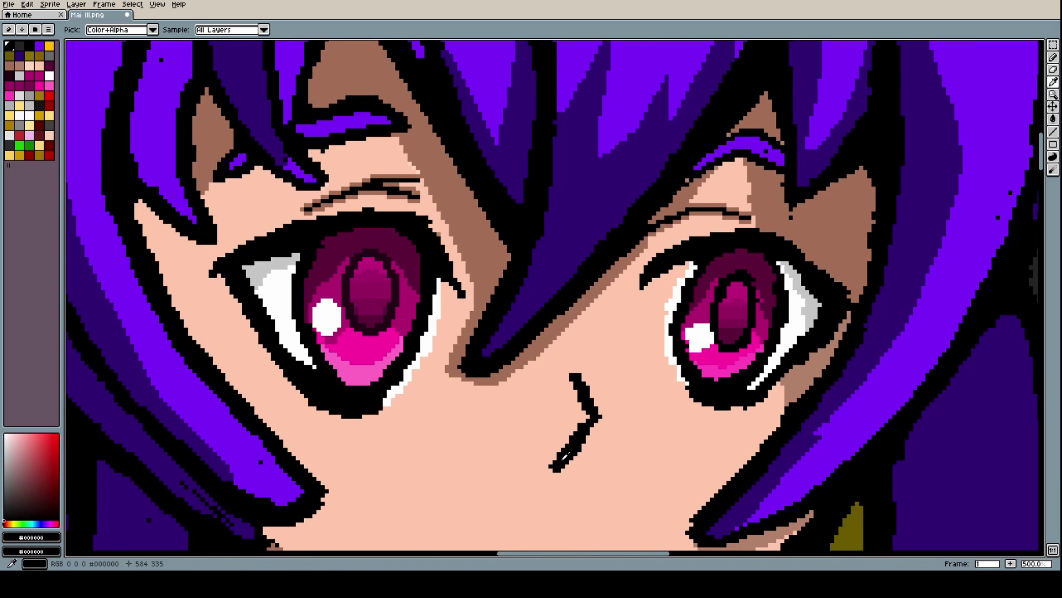
key(l)
mouse_move(571, 449)
mouse_down()
mouse_move(546, 501)
mouse_move(538, 487)
mouse_move(557, 462)
mouse_up()
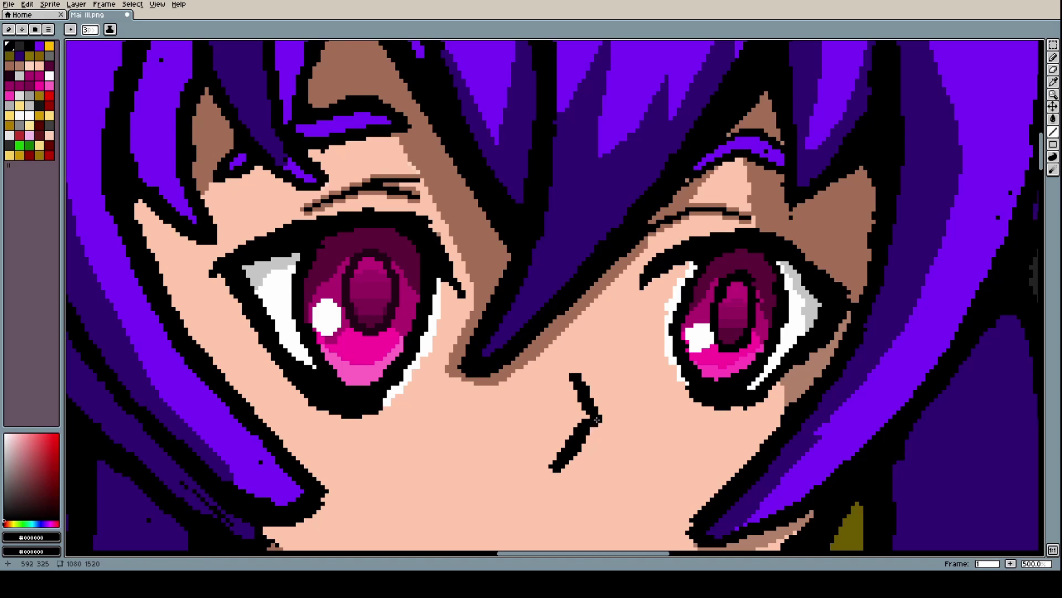
mouse_move(598, 419)
mouse_down()
mouse_move(606, 425)
mouse_move(563, 474)
mouse_up()
Thicken the nose's upper stroke with a black Line tool stroke
scroll(562, 474, down, 5)
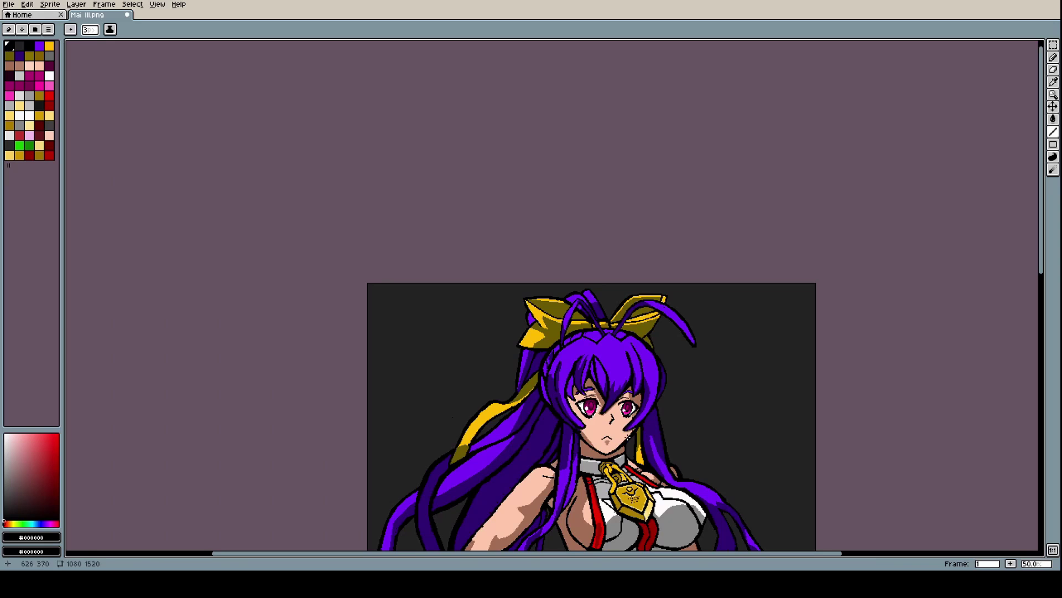
scroll(609, 420, up, 5)
scroll(605, 370, down, 4)
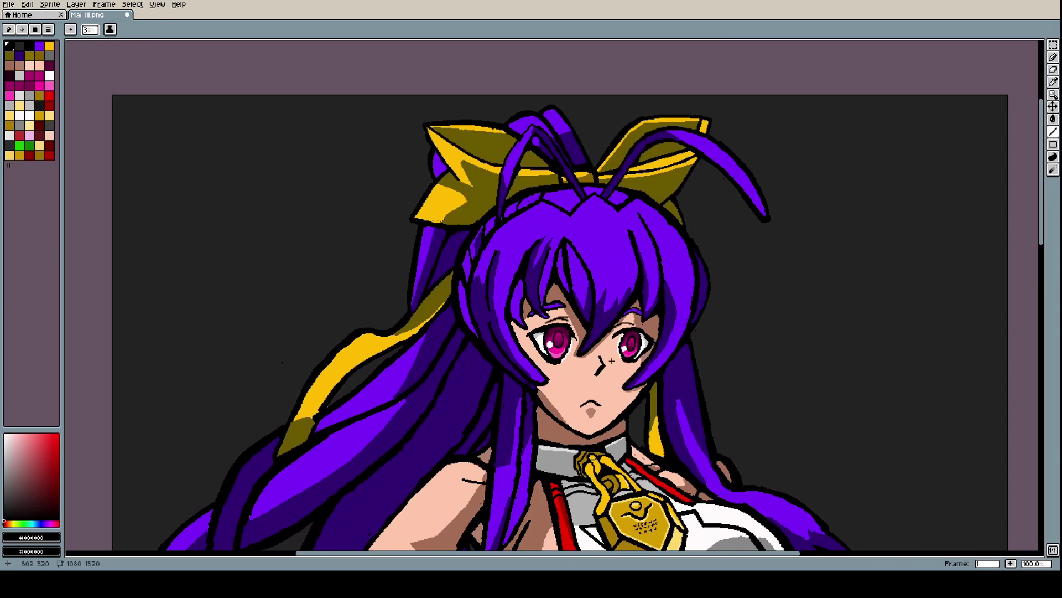
scroll(612, 361, down, 1)
scroll(612, 361, up, 3)
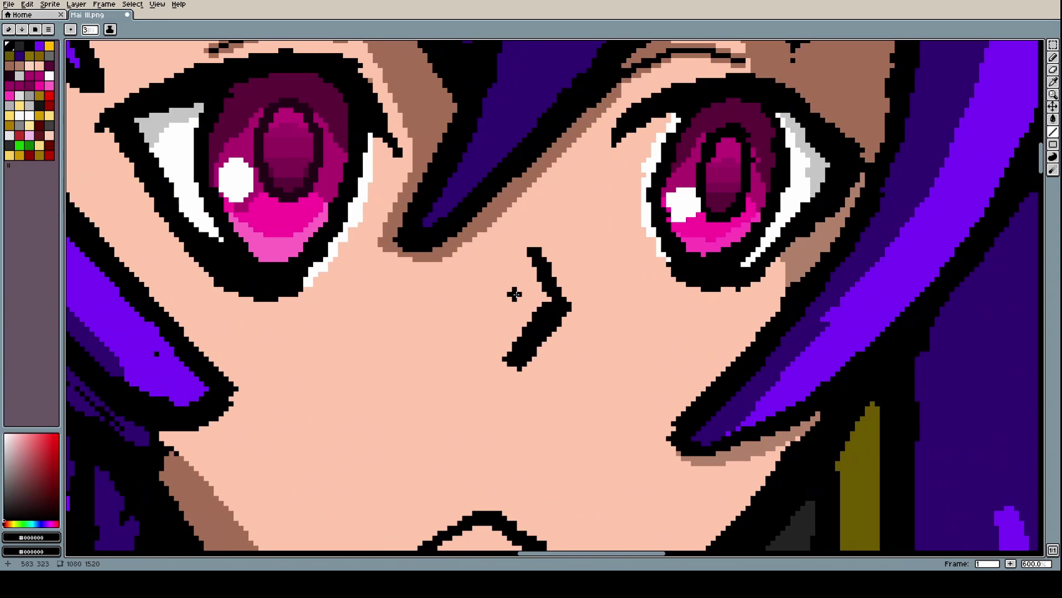
scroll(522, 299, up, 2)
mouse_move(530, 299)
mouse_down()
mouse_move(541, 267)
mouse_move(536, 280)
mouse_move(528, 262)
mouse_move(558, 307)
mouse_move(521, 254)
mouse_up()
key(1)
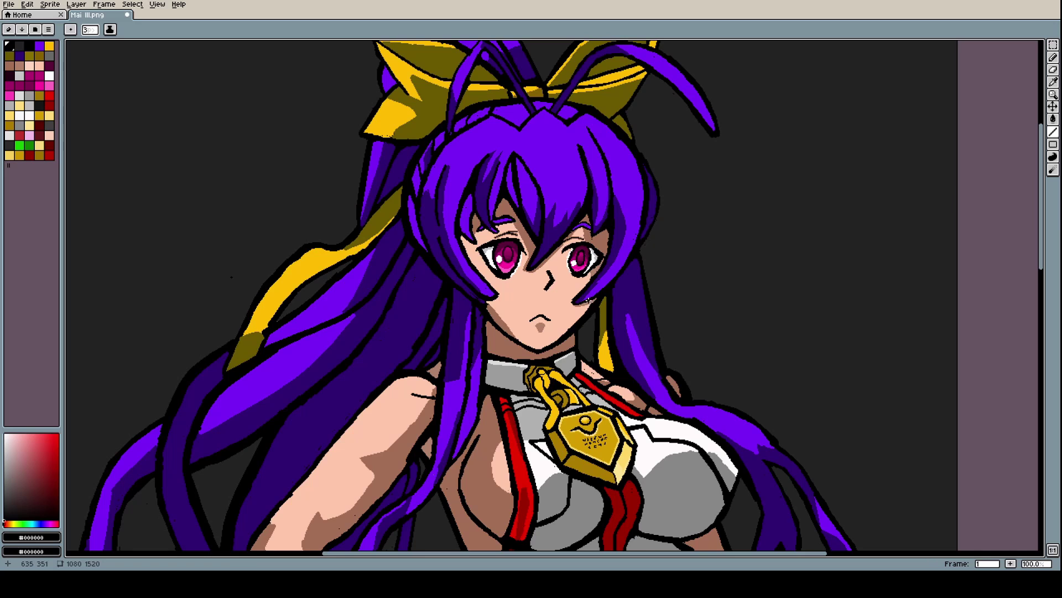
Roll the drawing back in the undo history to the first Line tool stroke on the nose
scroll(548, 283, up, 2)
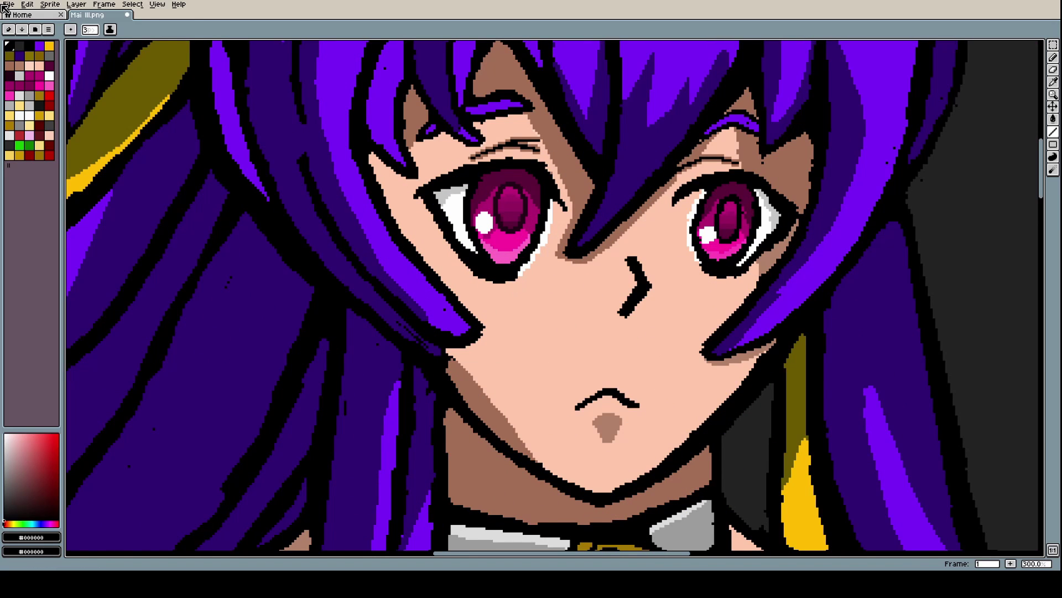
click(27, 4)
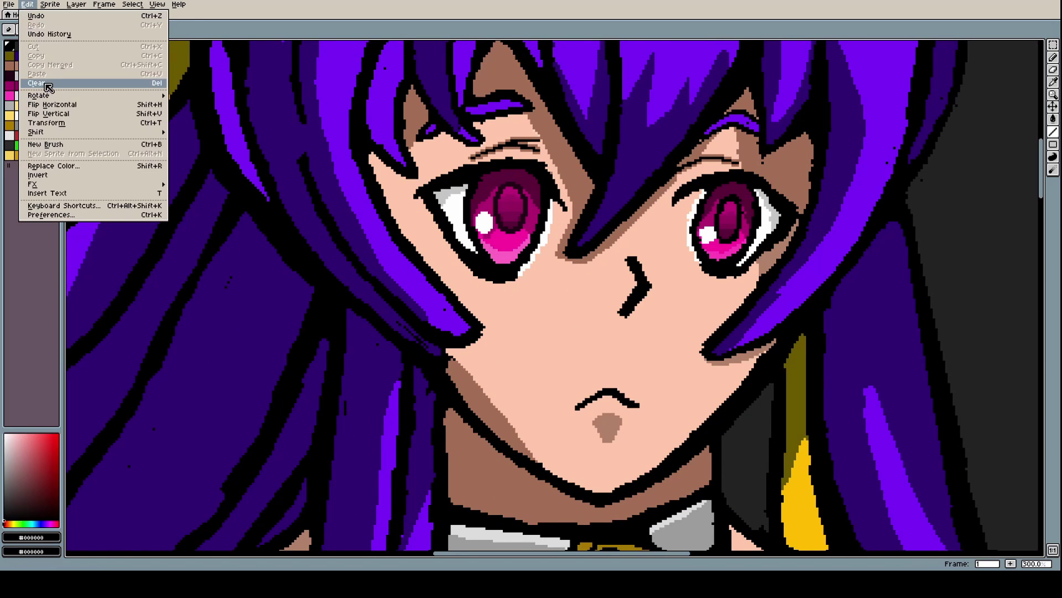
click(52, 44)
click(536, 278)
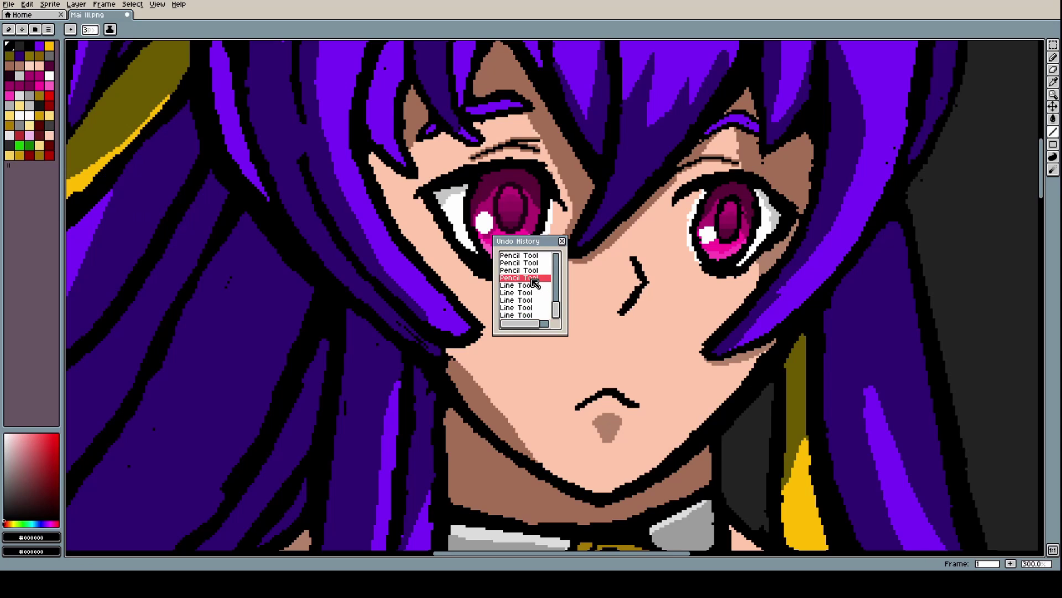
click(531, 285)
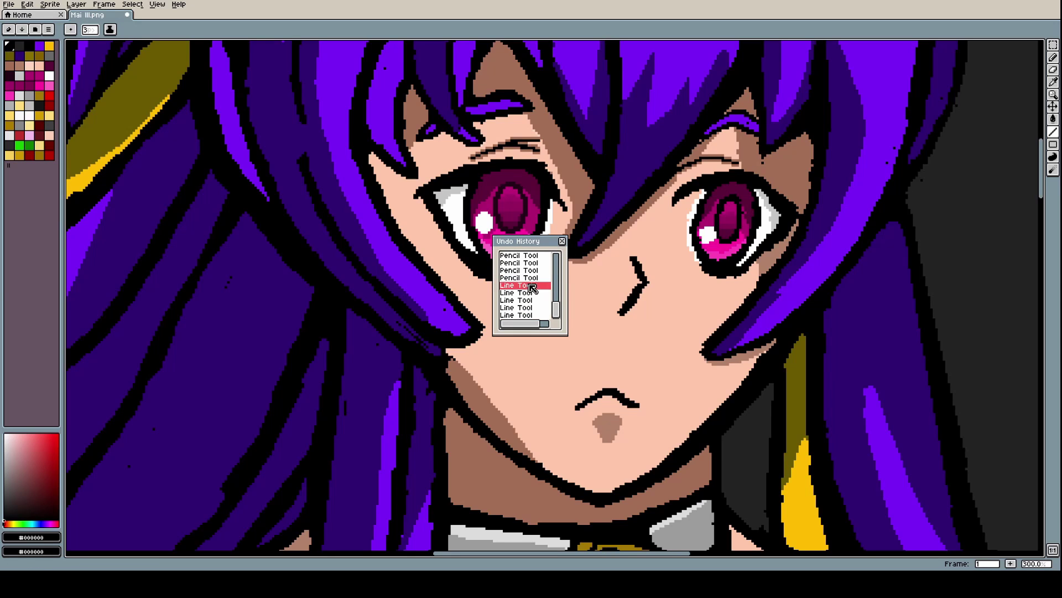
click(562, 241)
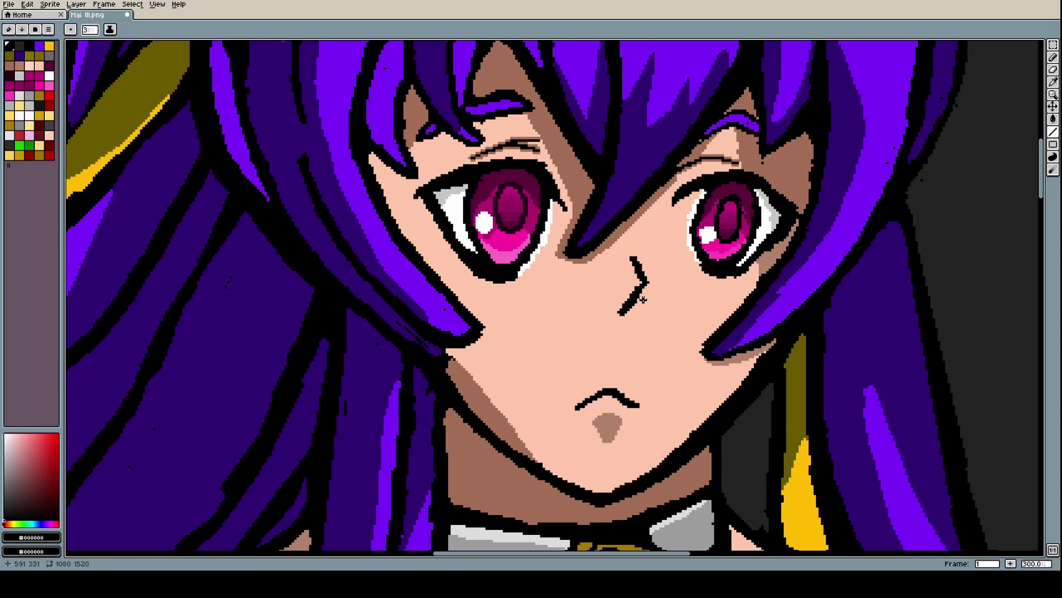
Try extending the nose tip outward and widening its lower stroke with black Line tool strokes
scroll(647, 285, up, 3)
drag(646, 272, 663, 298)
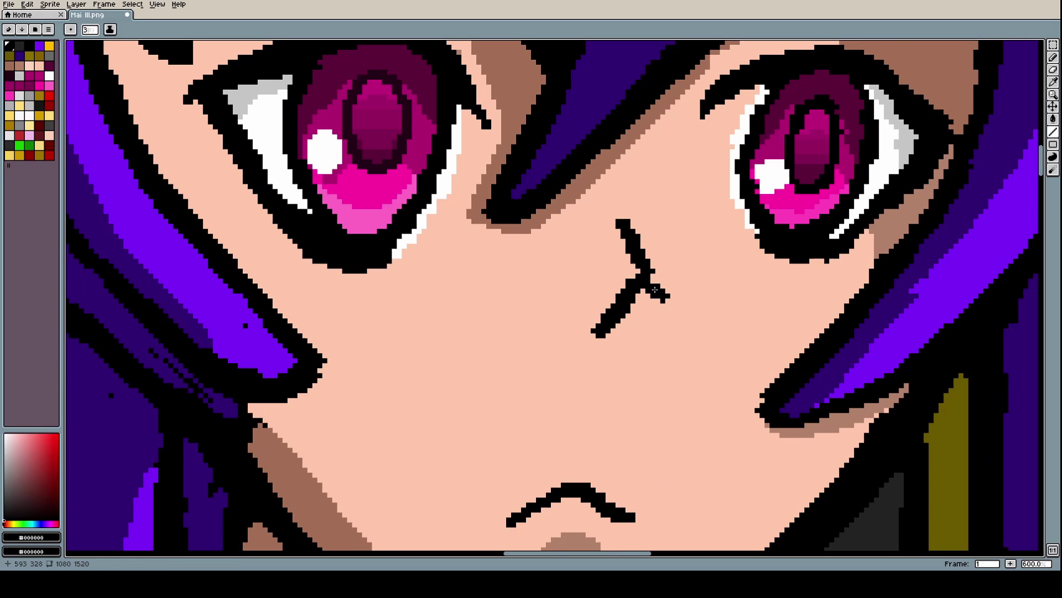
drag(654, 291, 606, 338)
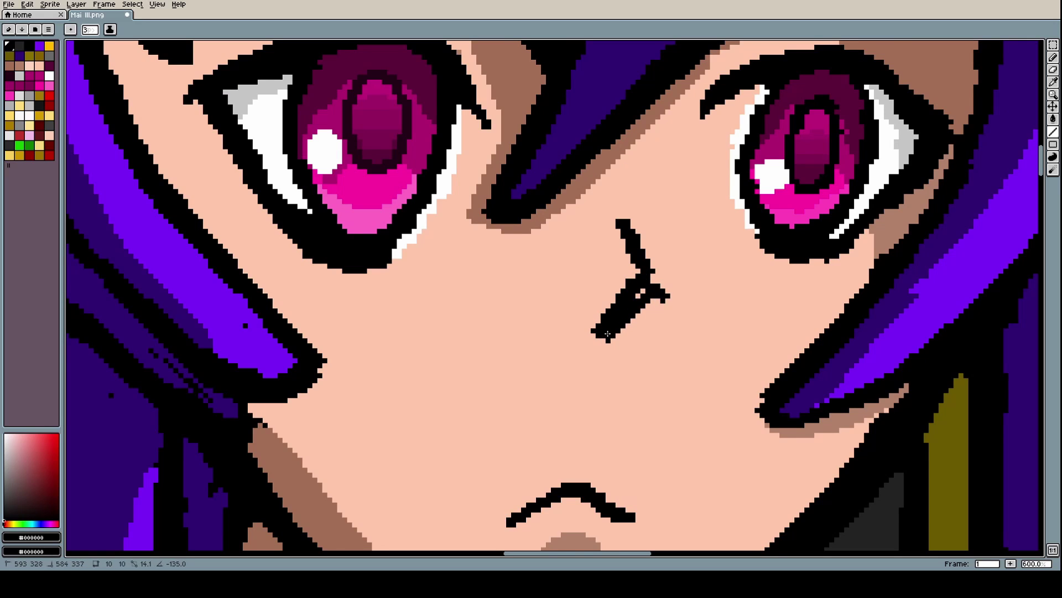
mouse_move(633, 299)
mouse_down()
mouse_move(651, 277)
mouse_move(664, 305)
mouse_move(606, 338)
mouse_up()
Select the redrawn nose with a rectangular marquee
key(i)
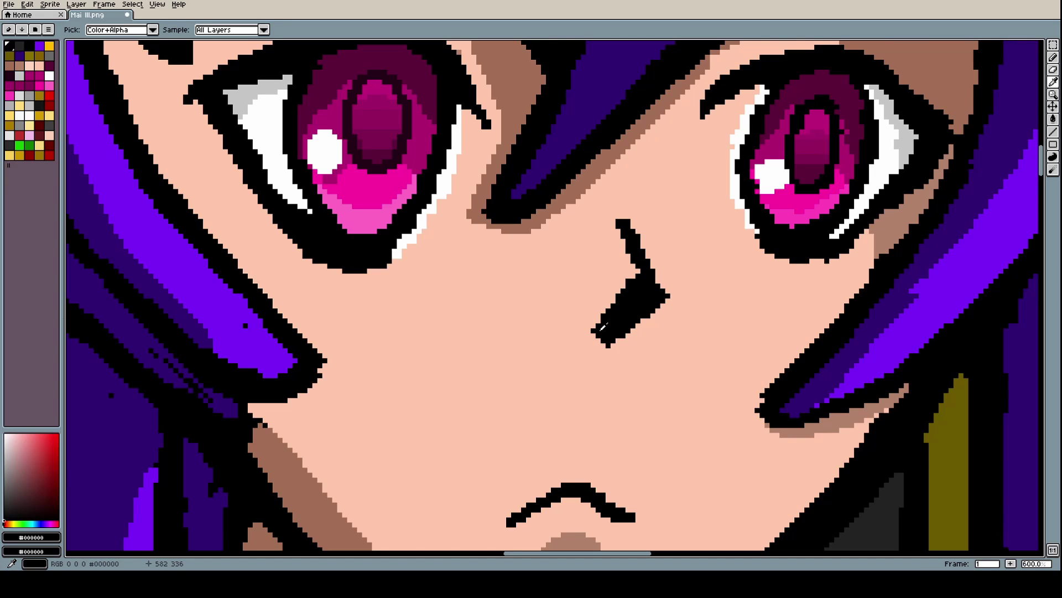
key(m)
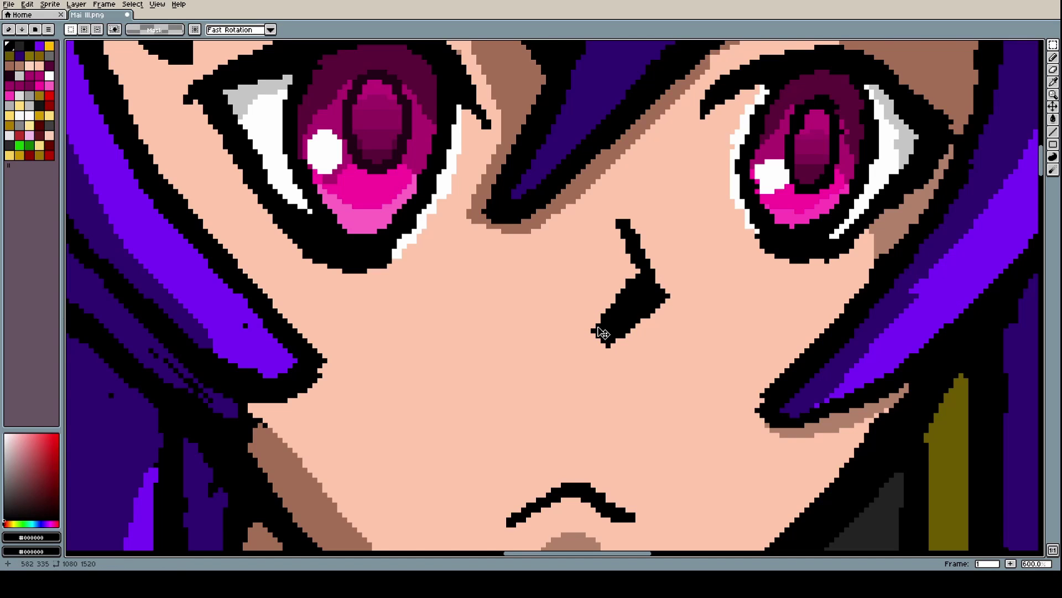
mouse_move(588, 348)
mouse_down()
mouse_move(607, 335)
mouse_move(678, 206)
mouse_up()
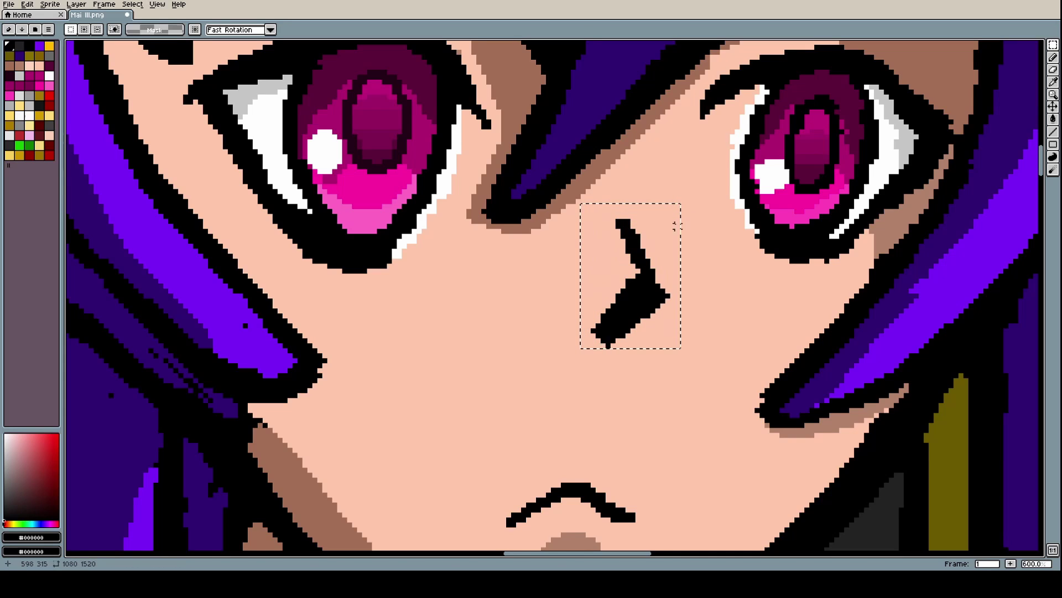
Undo the nose selection and step back and forth over the last Line tool stroke
click(27, 5)
click(36, 16)
click(27, 4)
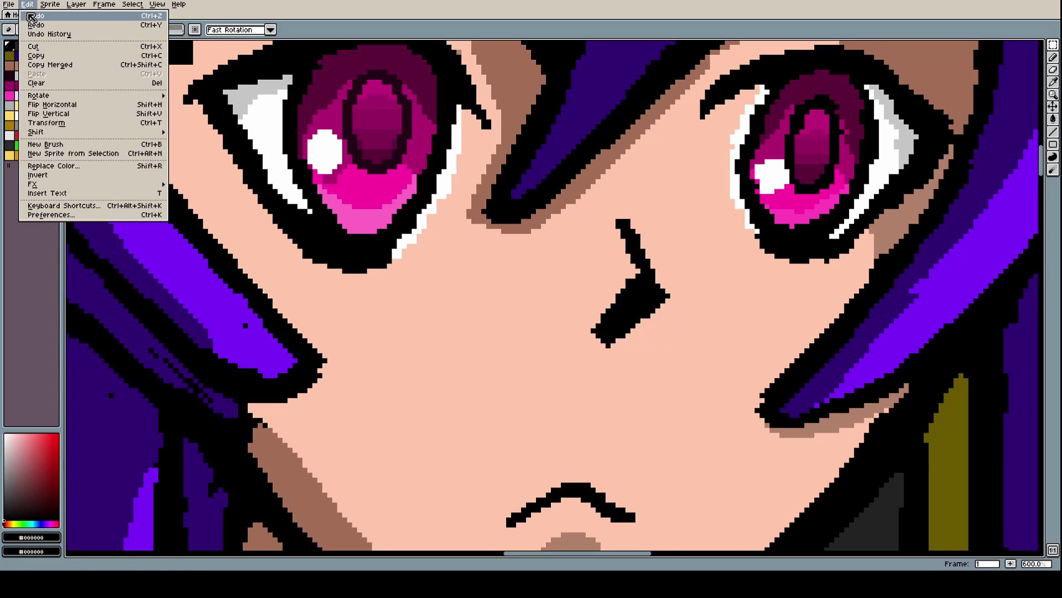
click(35, 16)
click(27, 5)
click(35, 16)
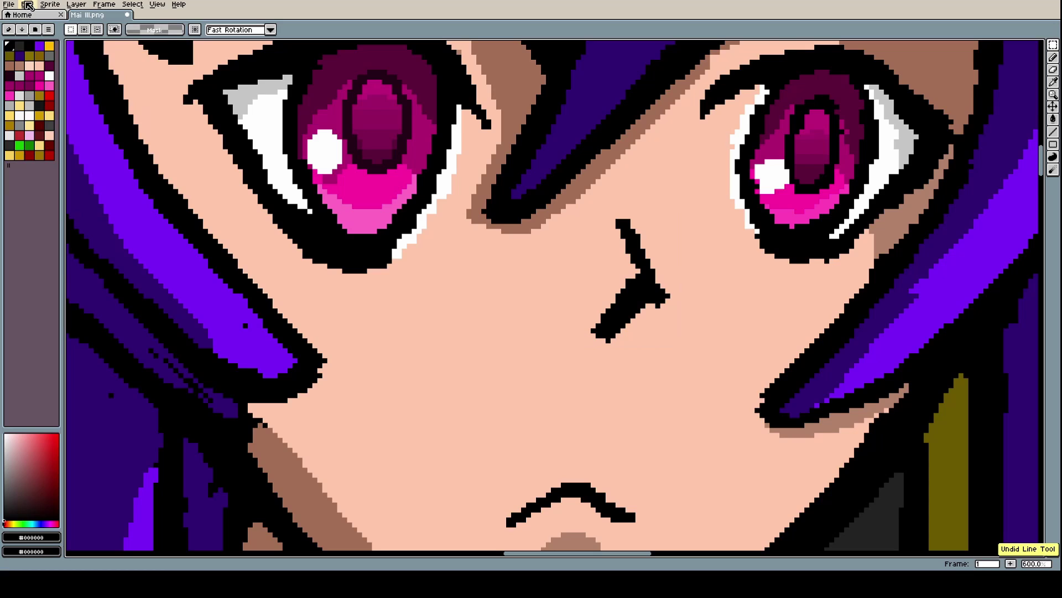
click(27, 4)
click(35, 16)
click(27, 4)
click(35, 16)
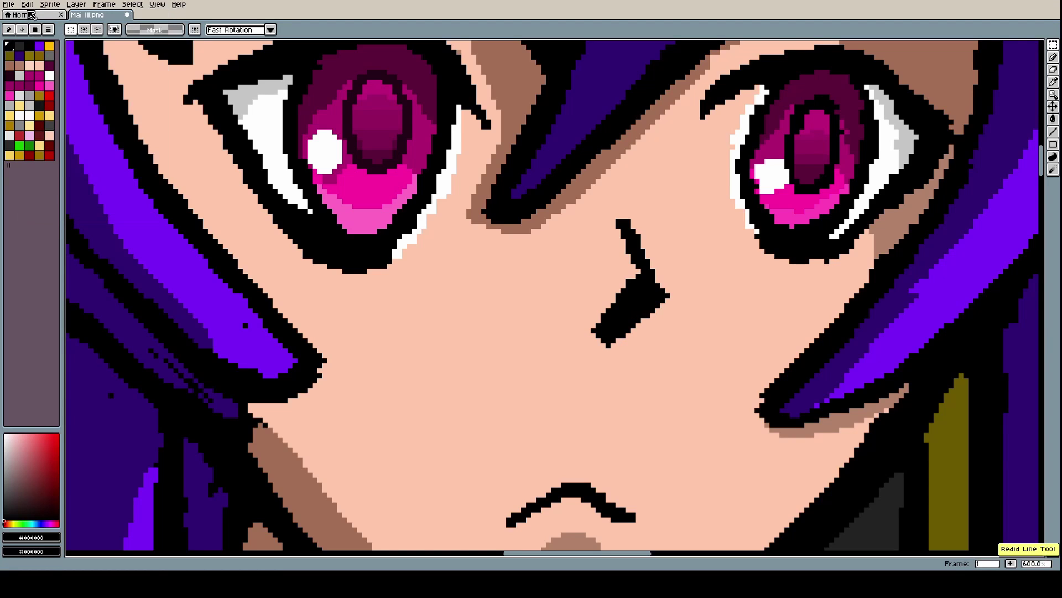
click(27, 5)
click(34, 15)
click(32, 10)
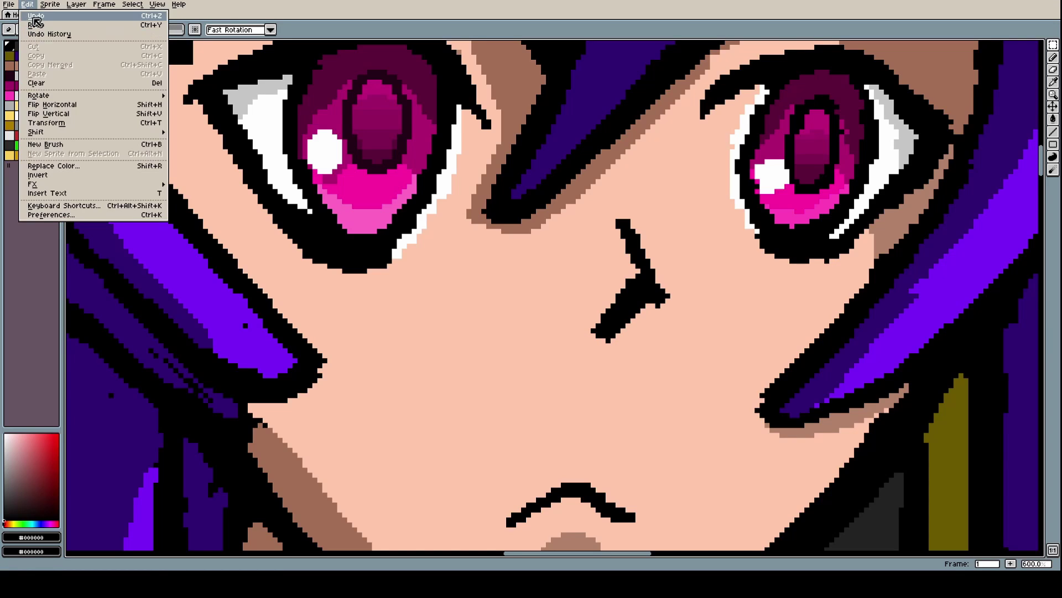
click(35, 18)
click(27, 4)
click(35, 16)
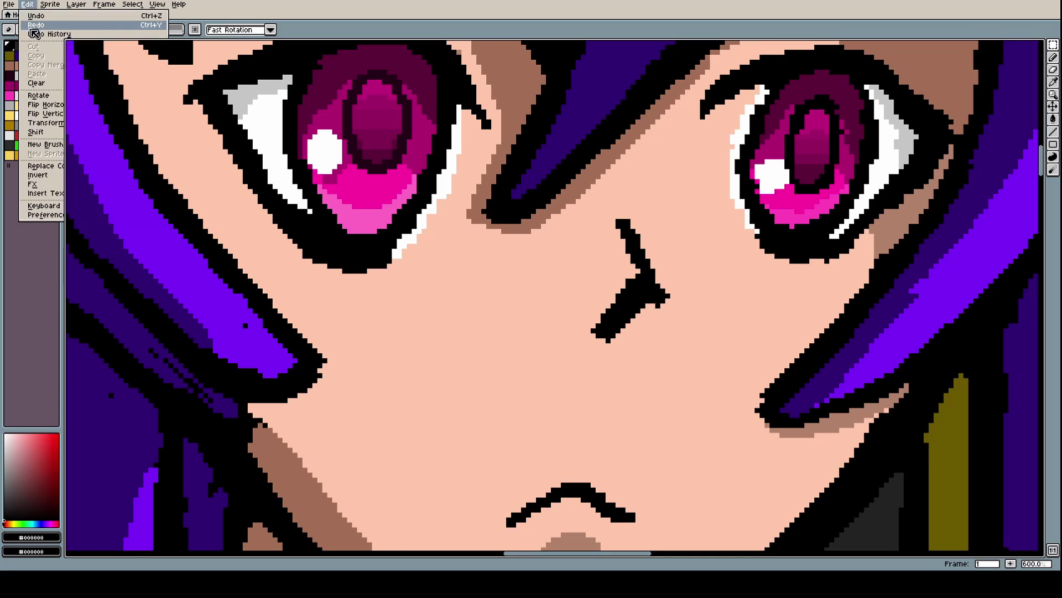
Revert the drawing in the undo history to the last Pencil tool entry before the nose's line strokes
click(27, 5)
click(49, 34)
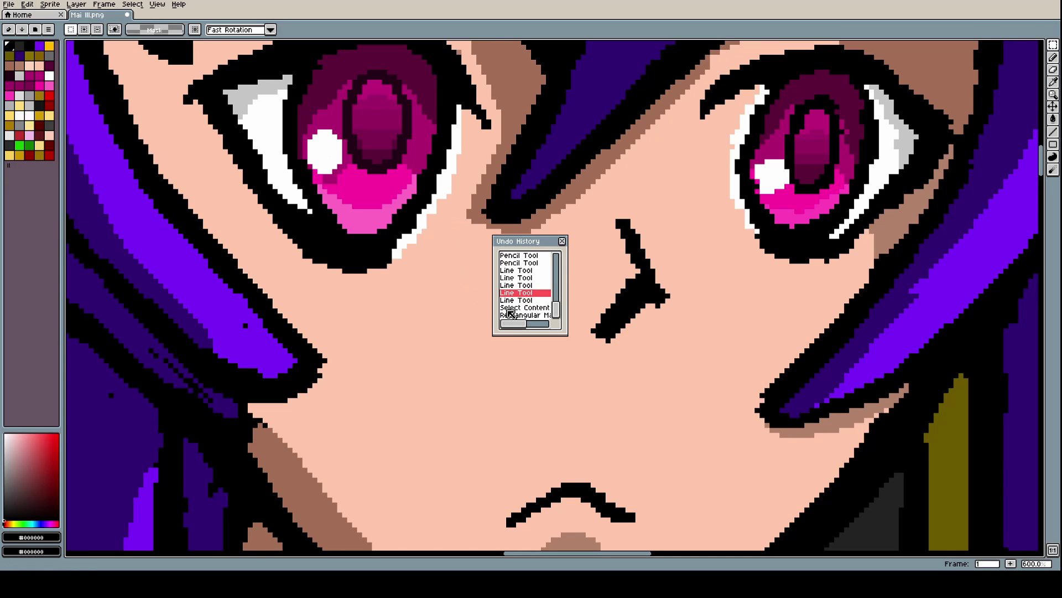
scroll(529, 296, up, 1)
click(530, 281)
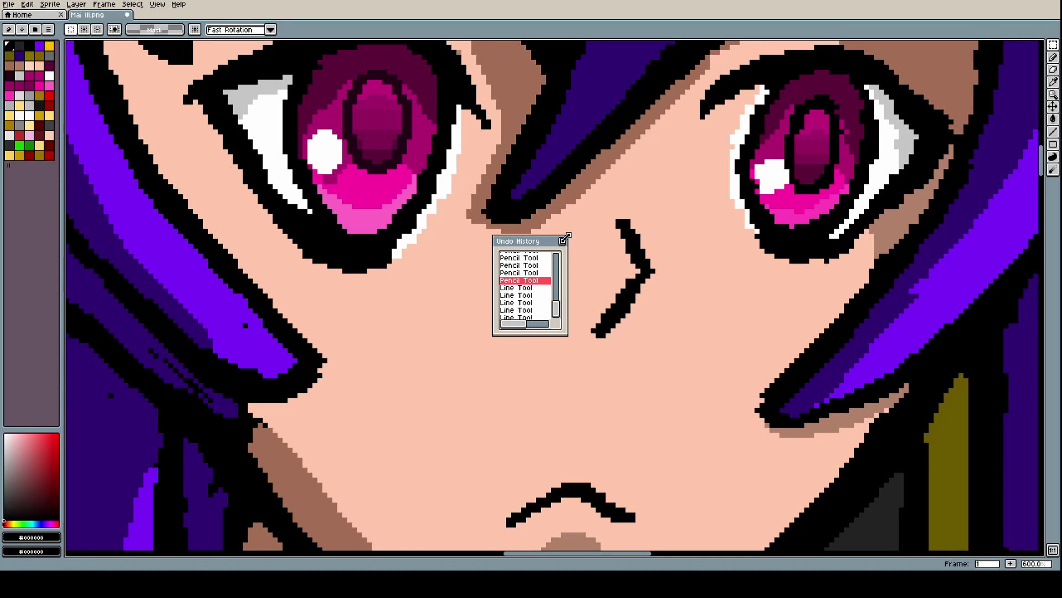
click(562, 241)
Select the nose with a tight rectangular marquee and move it down to about X 578, Y 317
scroll(668, 301, down, 4)
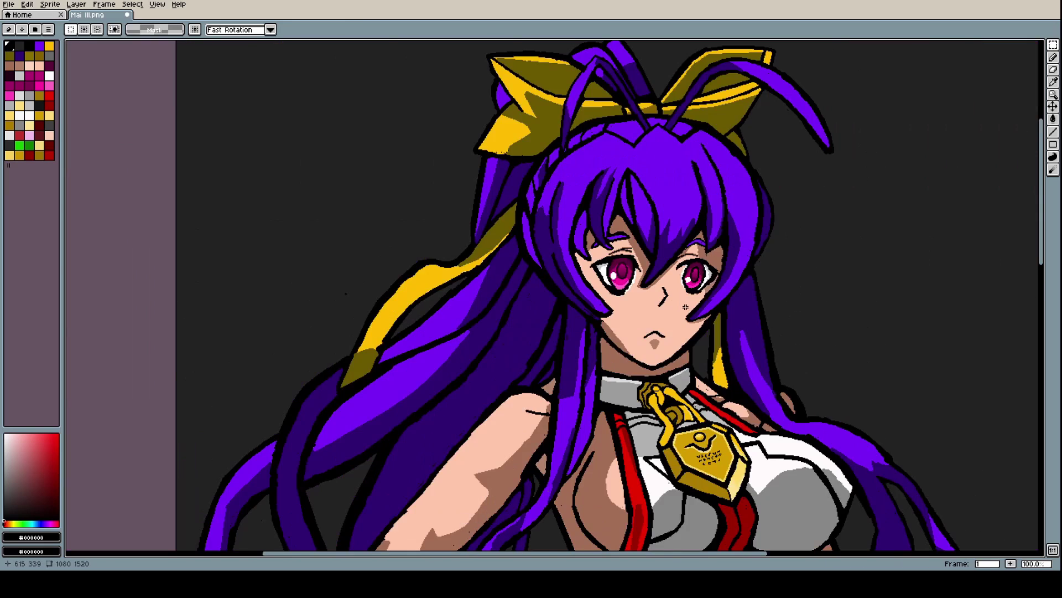
scroll(668, 302, up, 4)
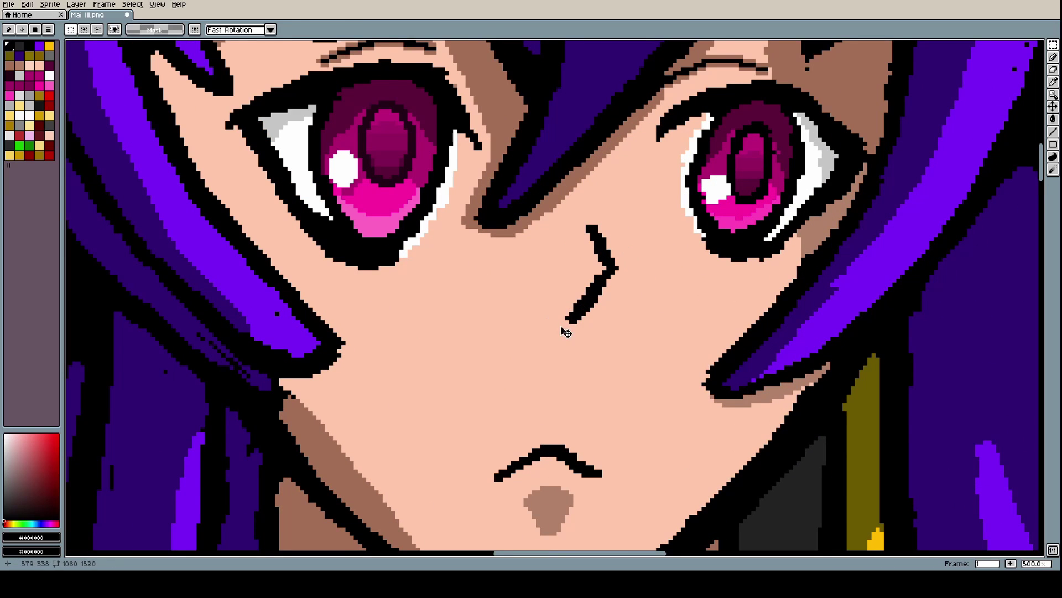
drag(560, 328, 630, 216)
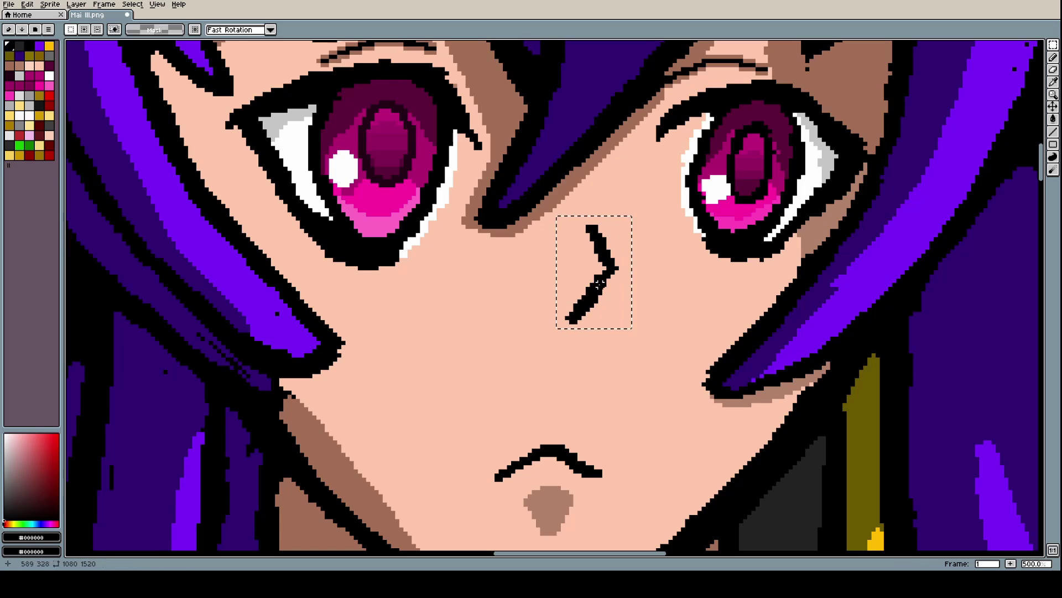
key(ctrl+z)
key(ctrl+z)
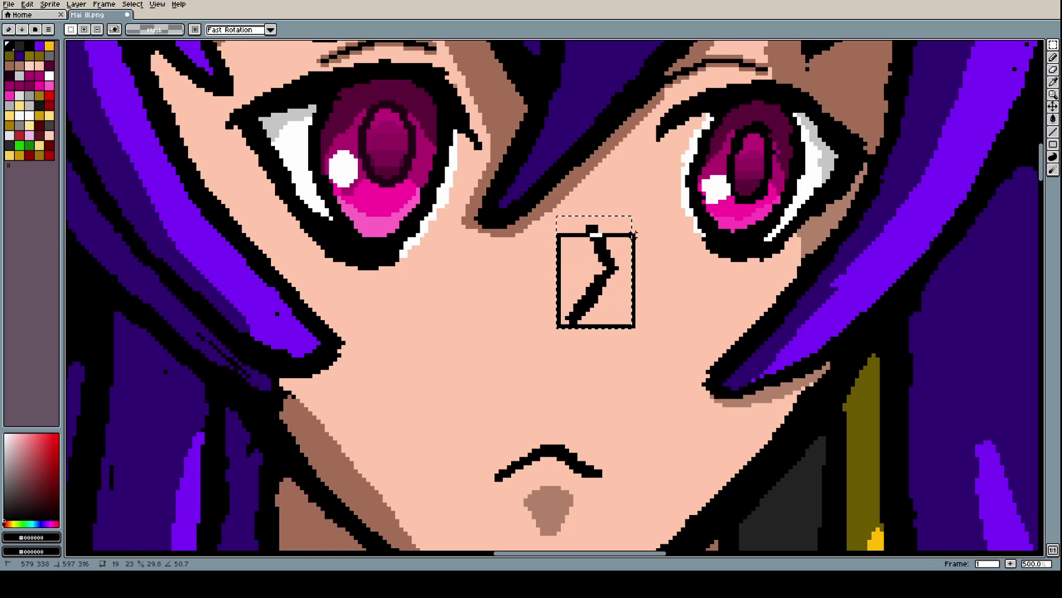
drag(610, 260, 606, 282)
Shift the floating nose selection slightly down and across to about X 580, Y 320
scroll(606, 283, down, 4)
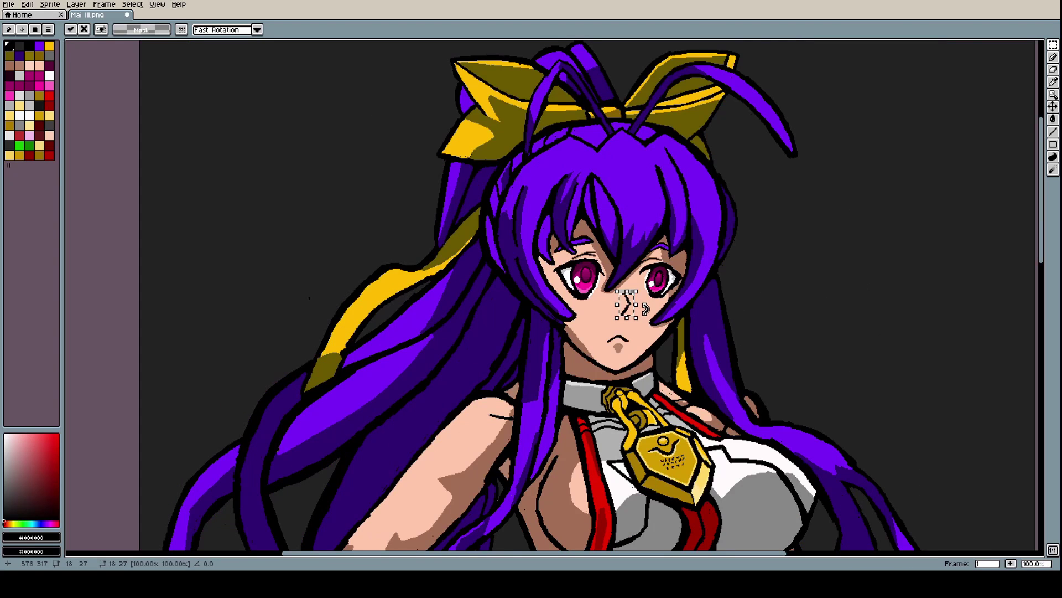
scroll(646, 308, up, 4)
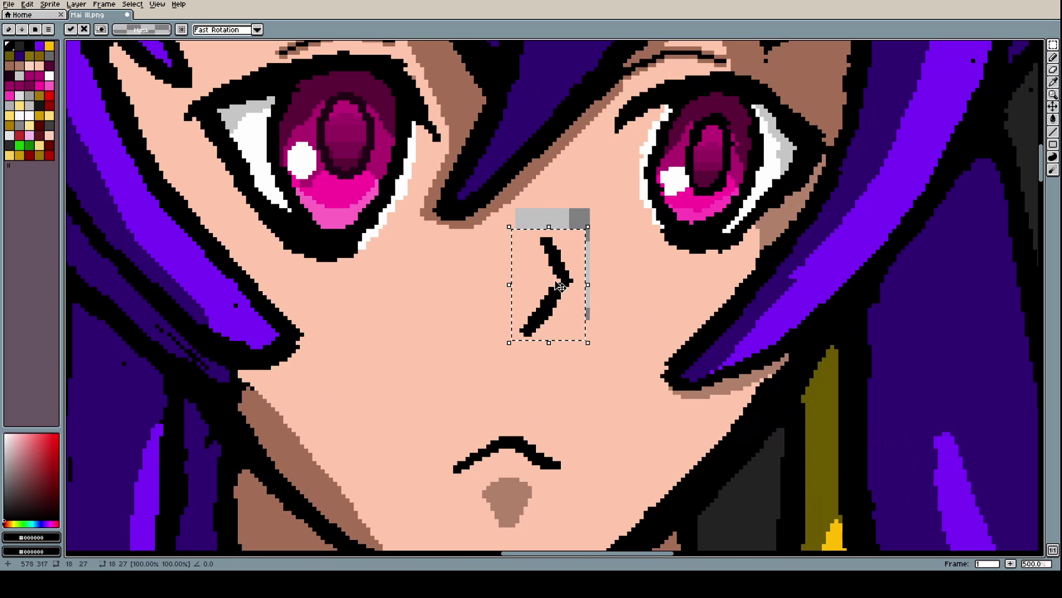
drag(562, 286, 575, 301)
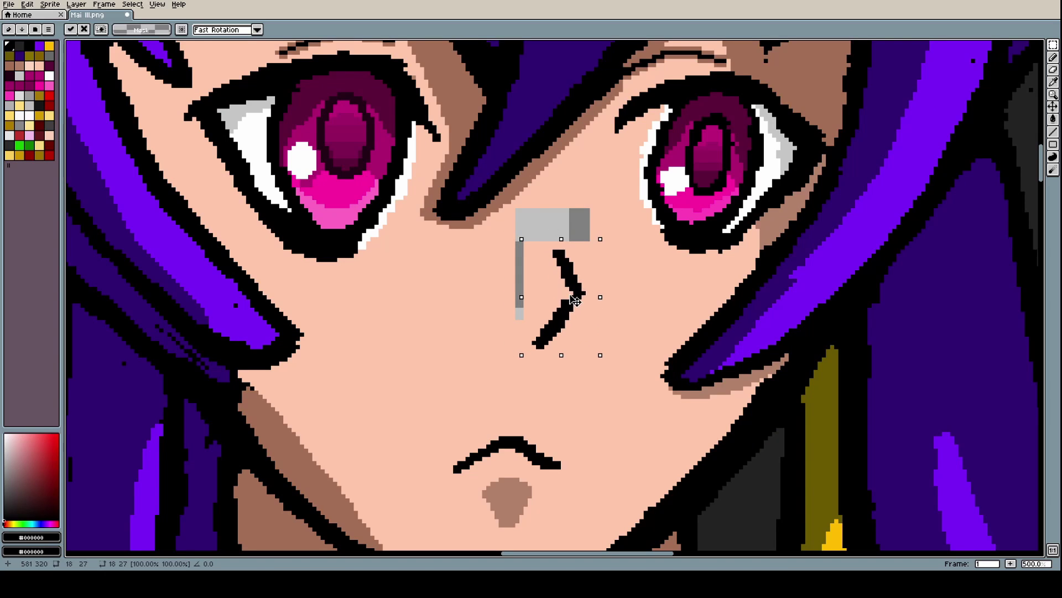
scroll(576, 300, down, 4)
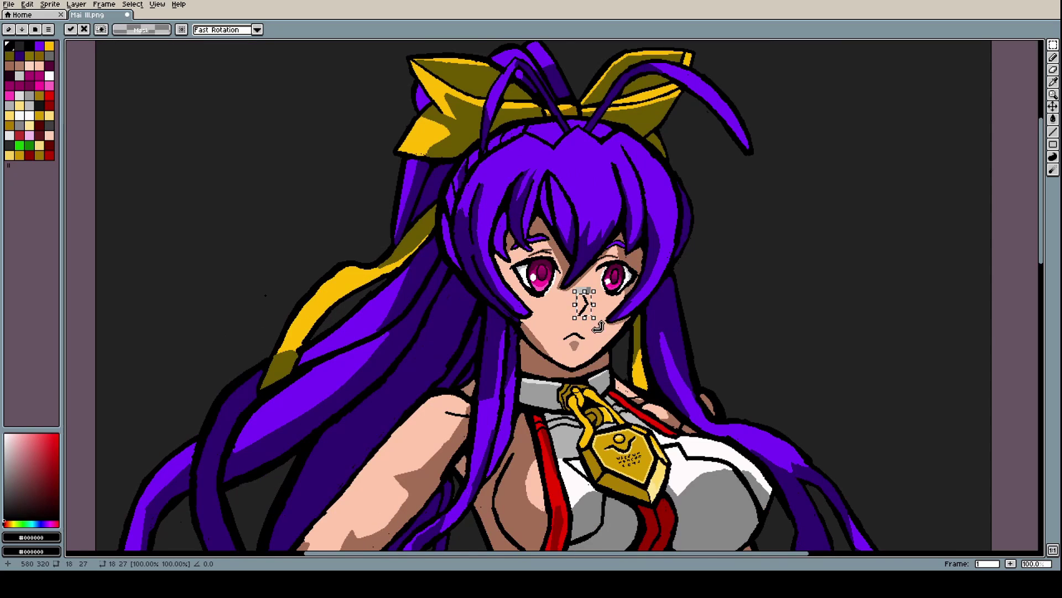
scroll(587, 324, up, 4)
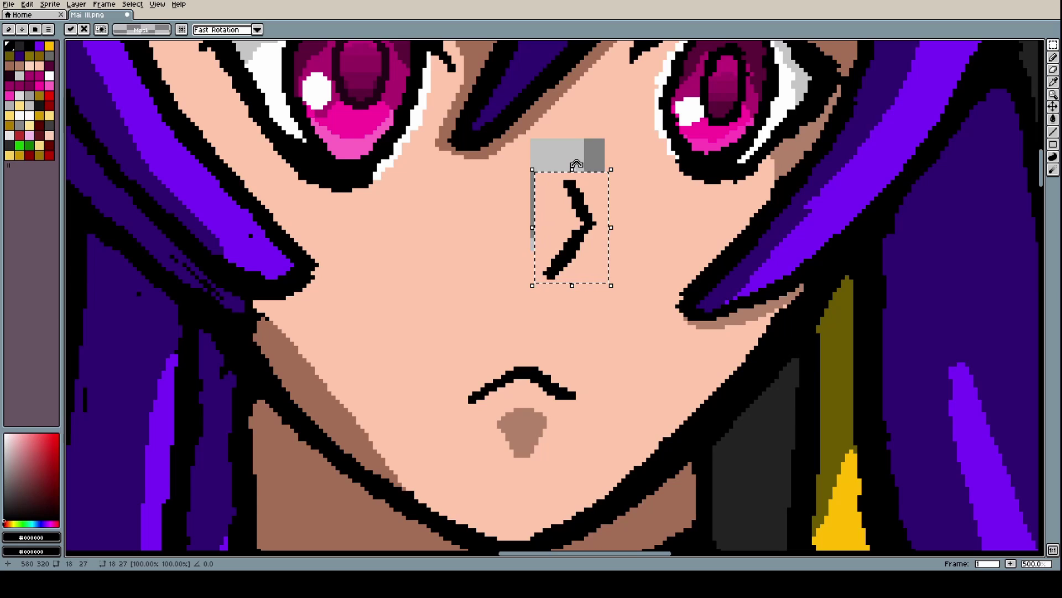
Move the floating nose selection to about X 579, Y 323 with its rotation kept at 0°, and deselect it
drag(582, 169, 587, 172)
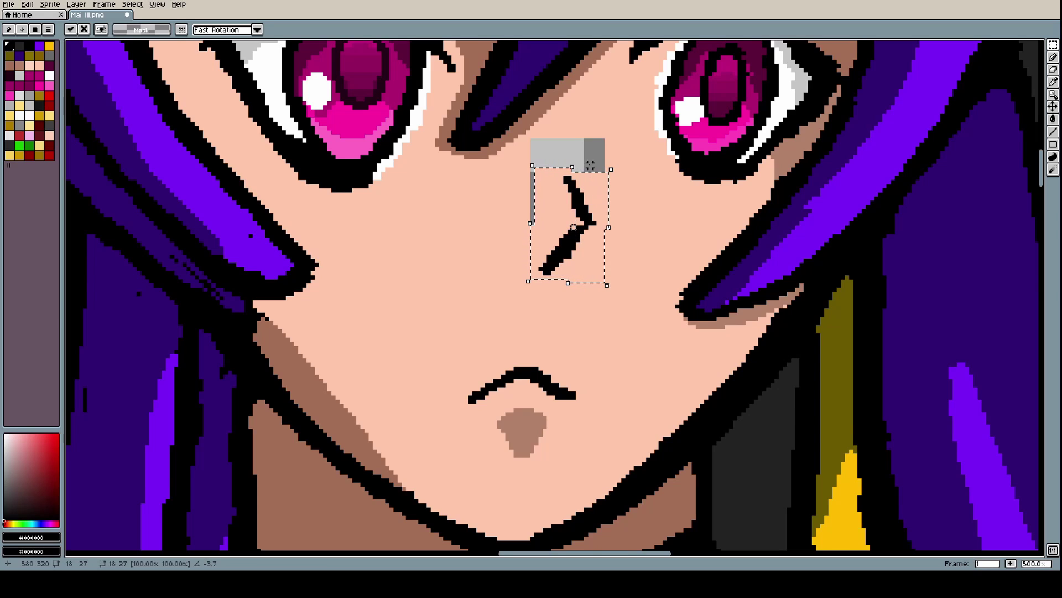
drag(574, 161, 578, 168)
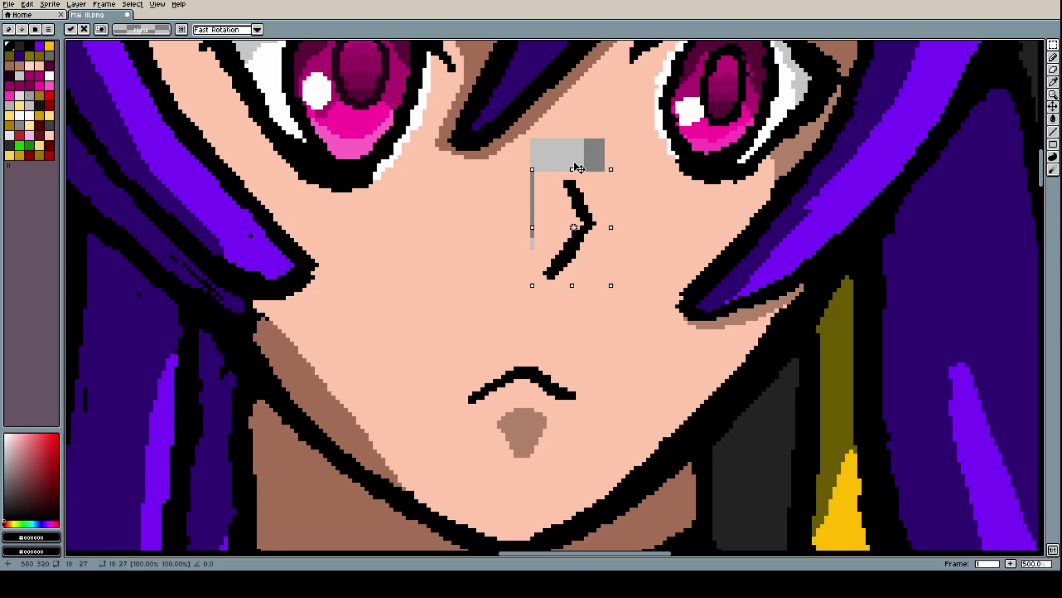
mouse_move(560, 222)
mouse_down()
mouse_move(551, 227)
mouse_move(560, 237)
mouse_up()
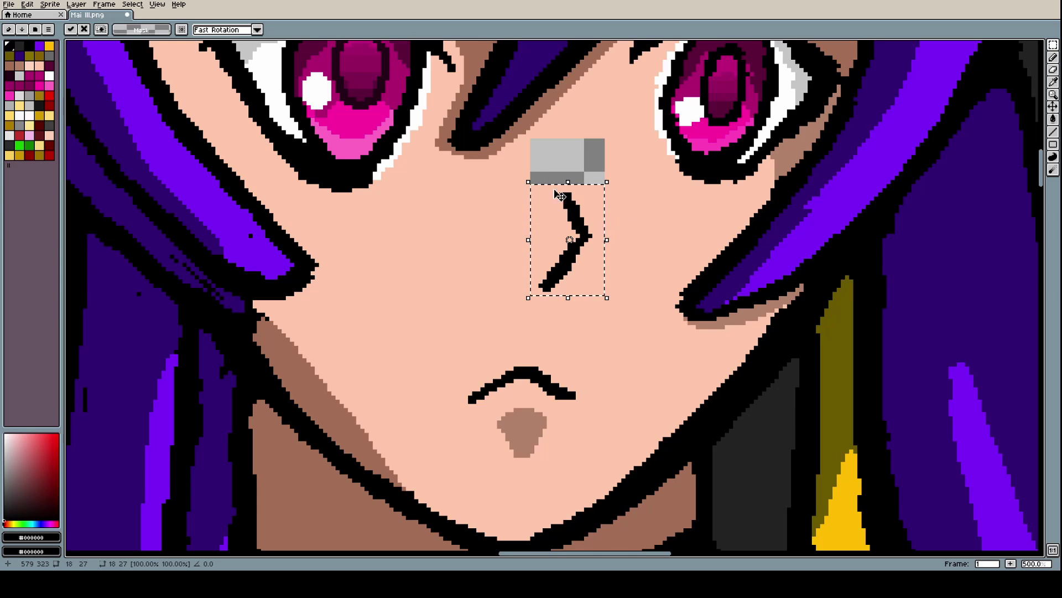
mouse_move(571, 177)
mouse_down()
mouse_move(598, 182)
mouse_move(567, 174)
mouse_up()
click(627, 223)
scroll(628, 224, down, 1)
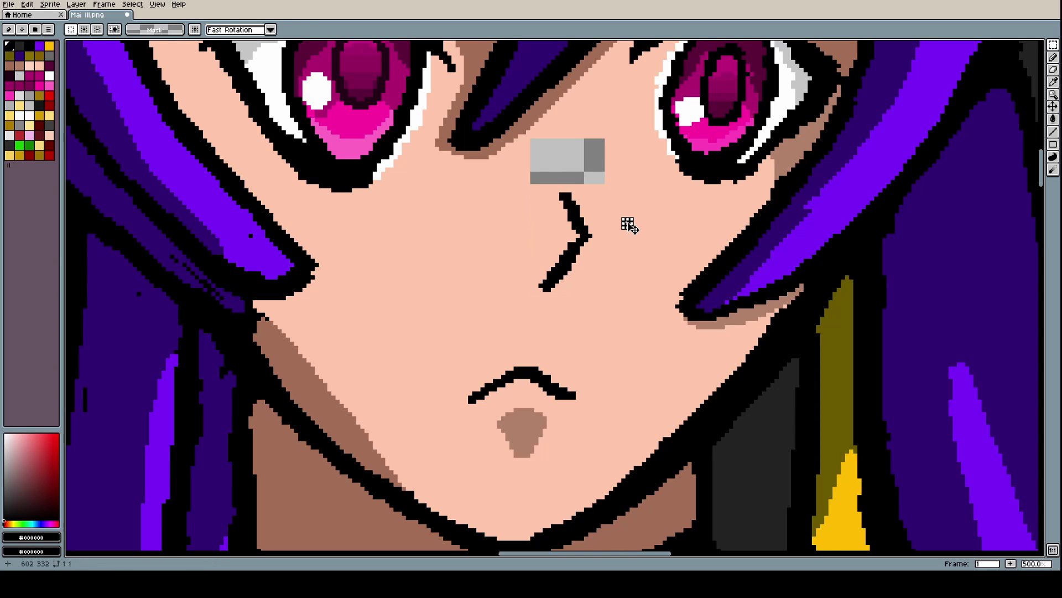
Sample the skin colour #ffc6aa from the cheek and fill the transparent gap above the nose with it
scroll(631, 227, up, 3)
scroll(635, 232, down, 4)
scroll(651, 209, up, 1)
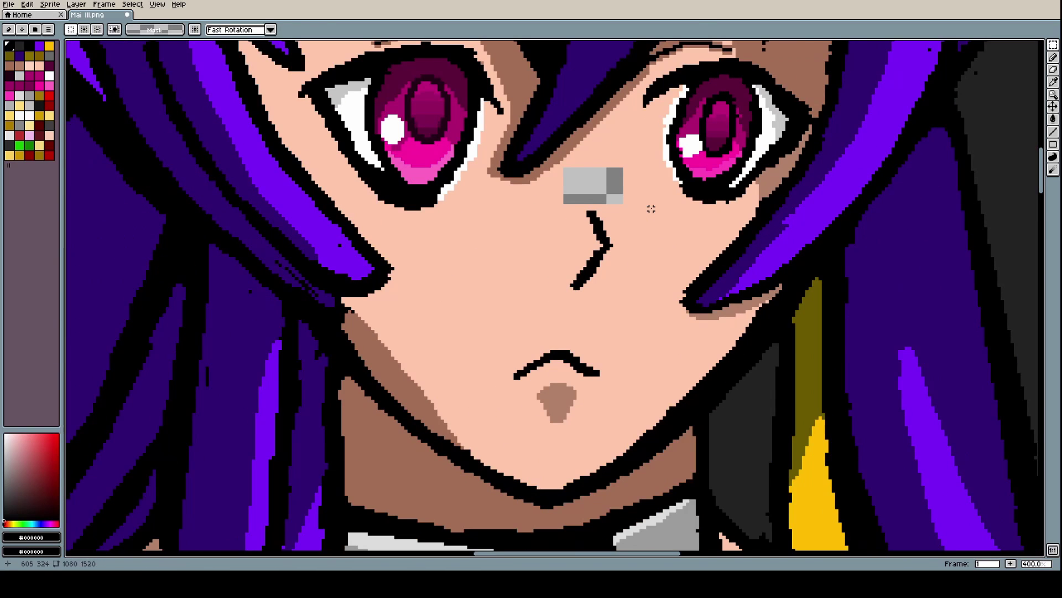
key(i)
click(648, 230)
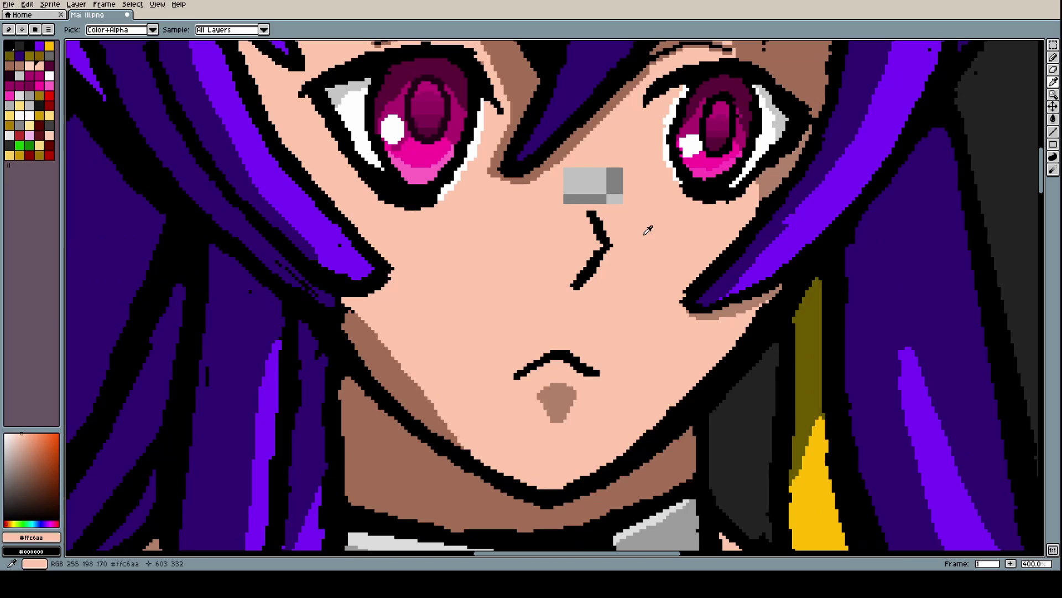
key(g)
click(615, 200)
scroll(637, 222, down, 4)
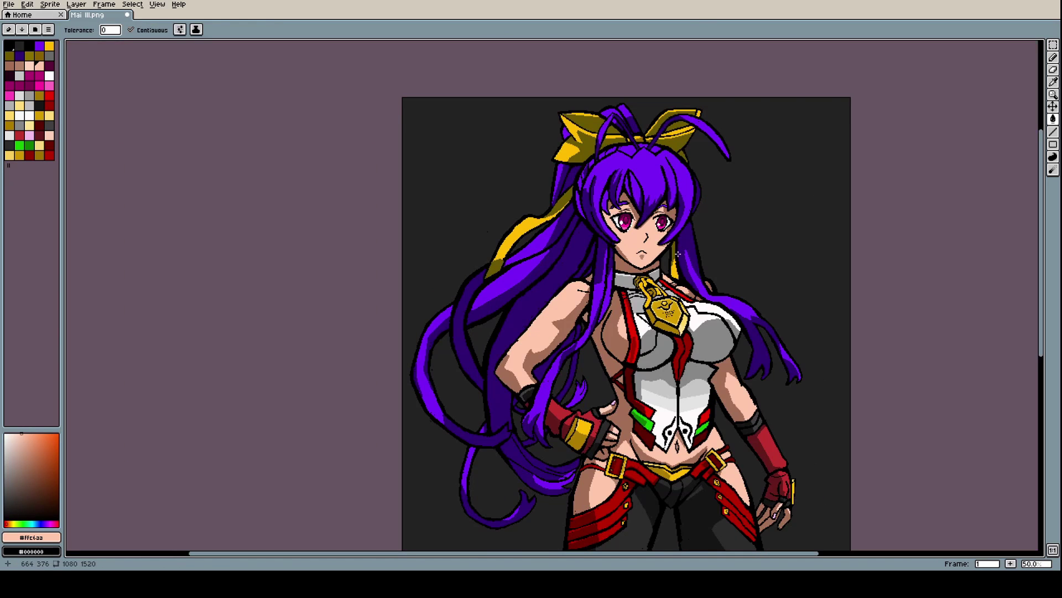
Sample black from the nose outline and extend the nose's upper end with a short Line tool stroke
scroll(659, 245, up, 6)
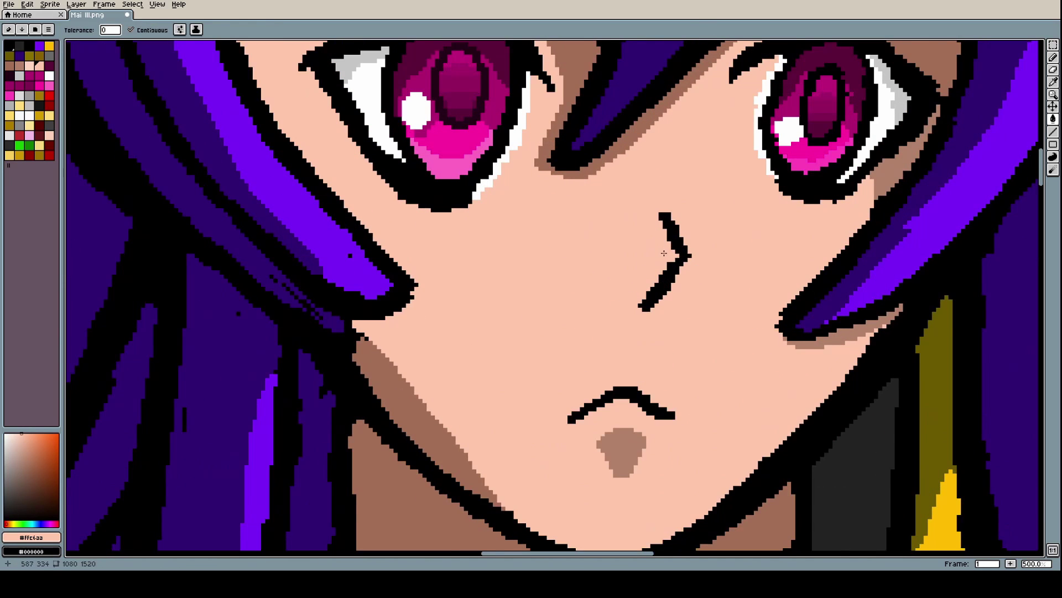
scroll(664, 253, up, 2)
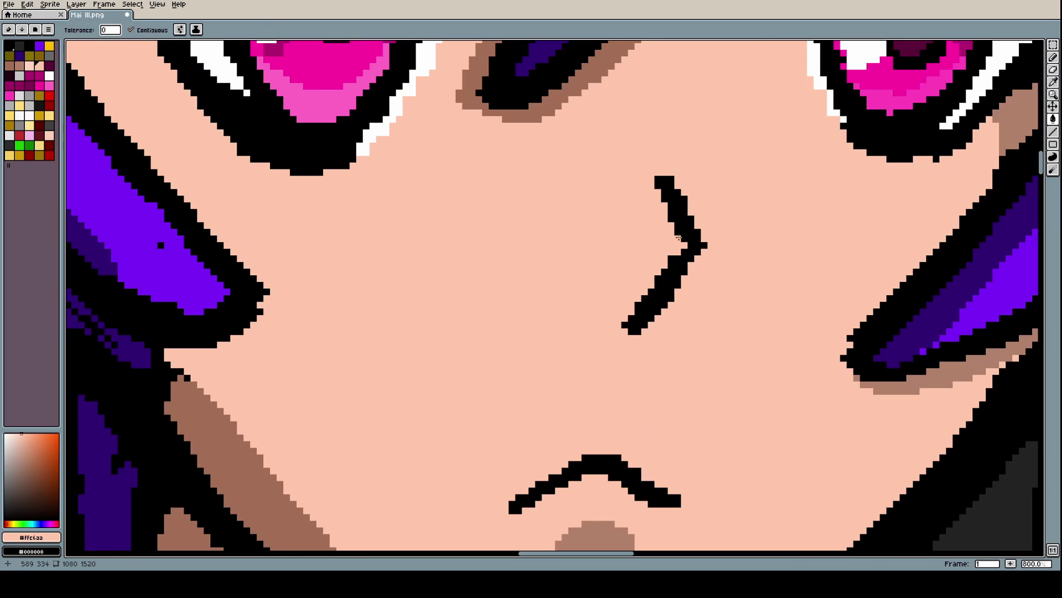
alt+click(679, 238)
key(b)
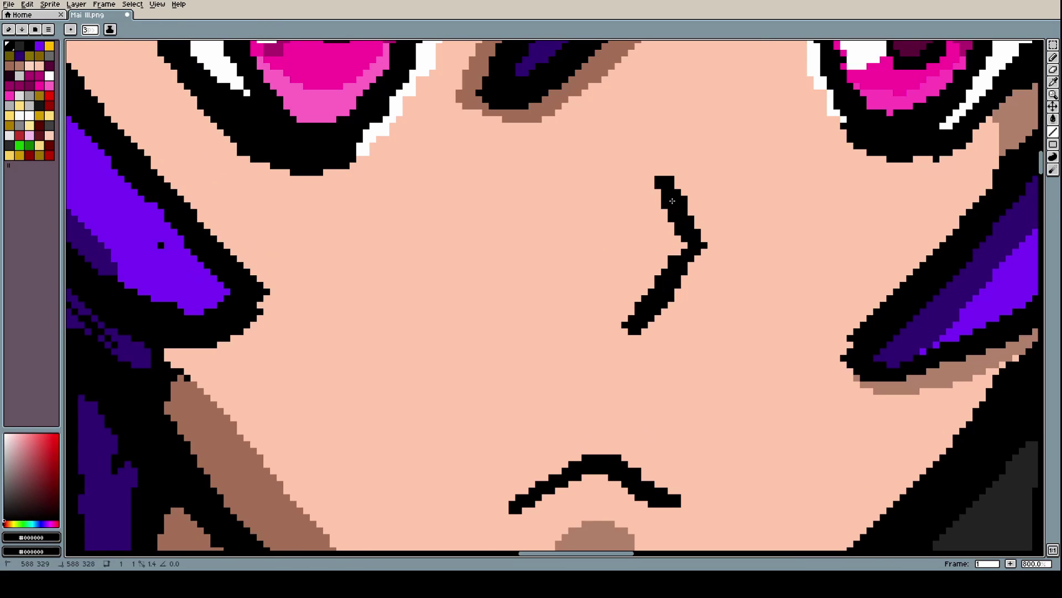
drag(659, 185, 652, 166)
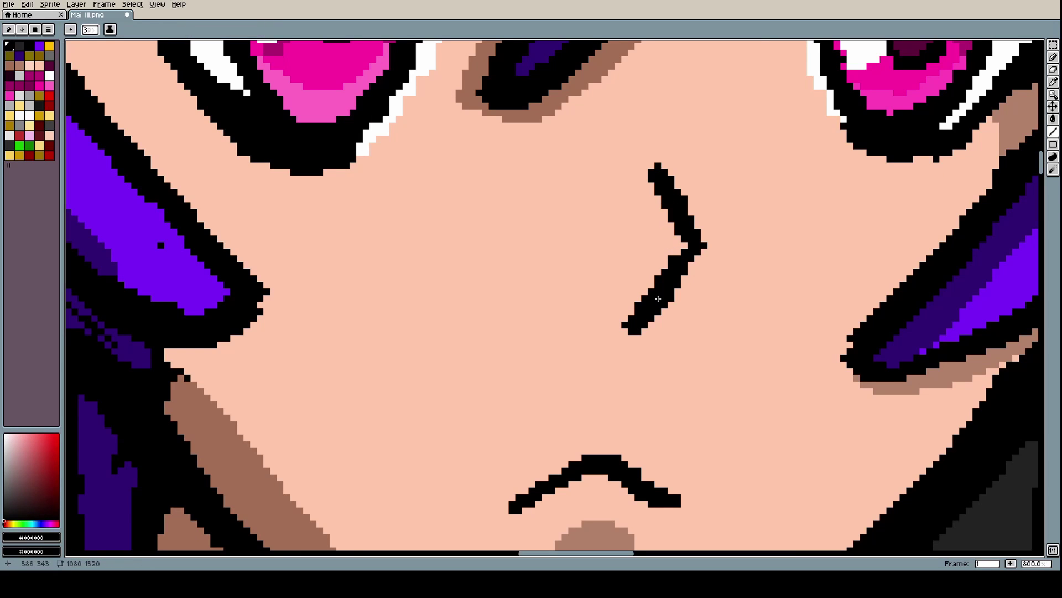
Thin and shorten the nose's lower stroke with Line tool strokes in the sampled skin colour #ffc6aa
alt+click(666, 331)
key(l)
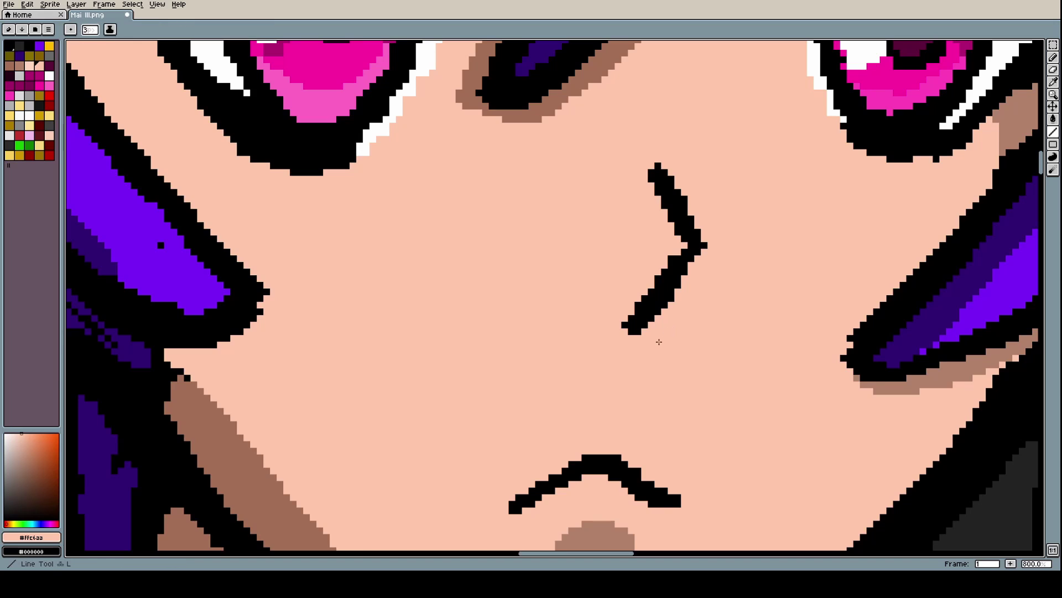
drag(623, 331, 660, 259)
scroll(661, 282, down, 6)
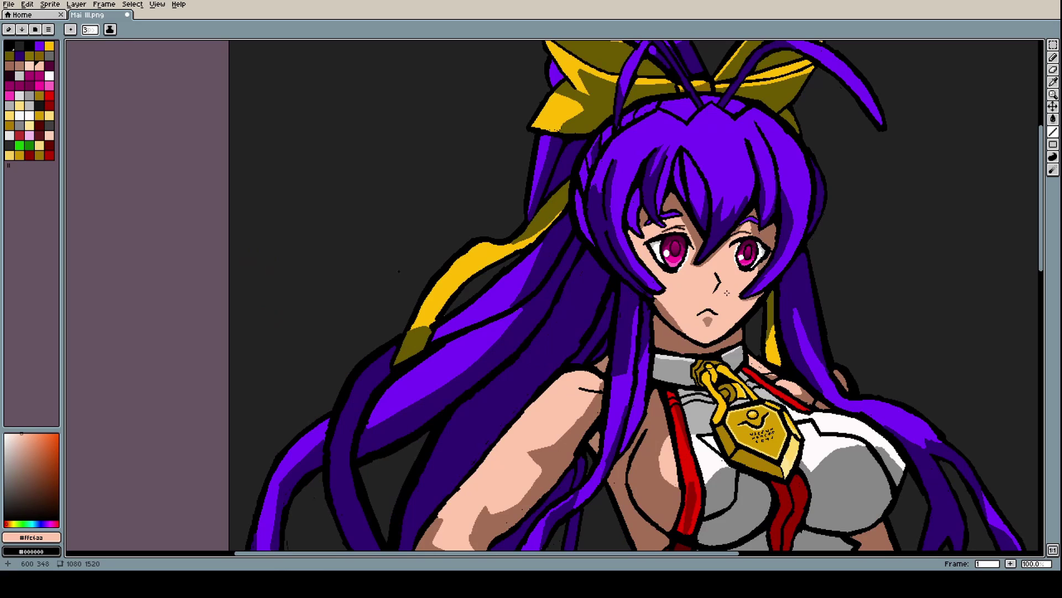
scroll(719, 300, up, 8)
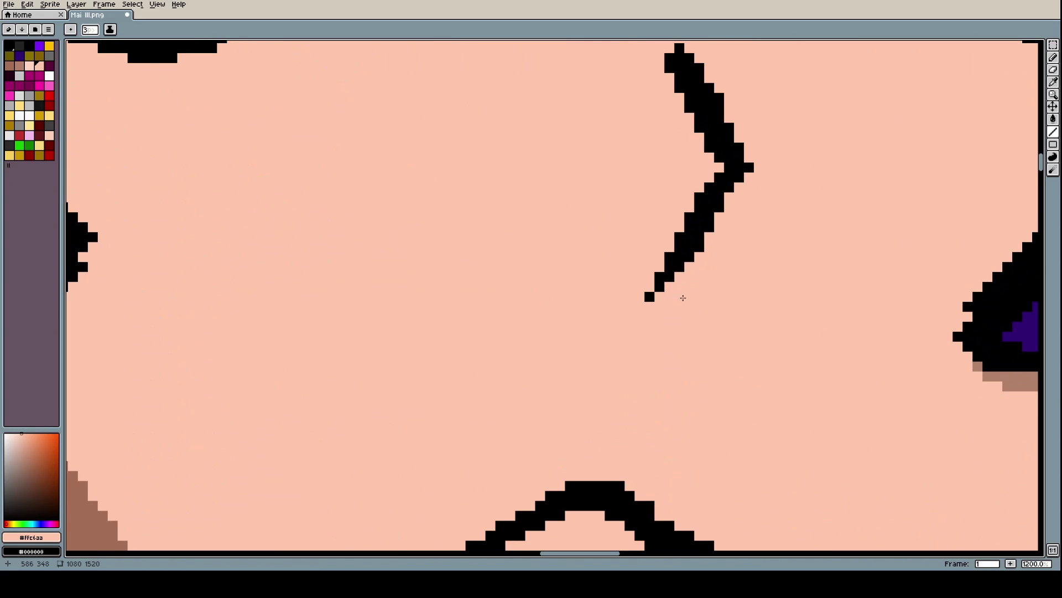
drag(682, 296, 721, 234)
drag(627, 320, 642, 278)
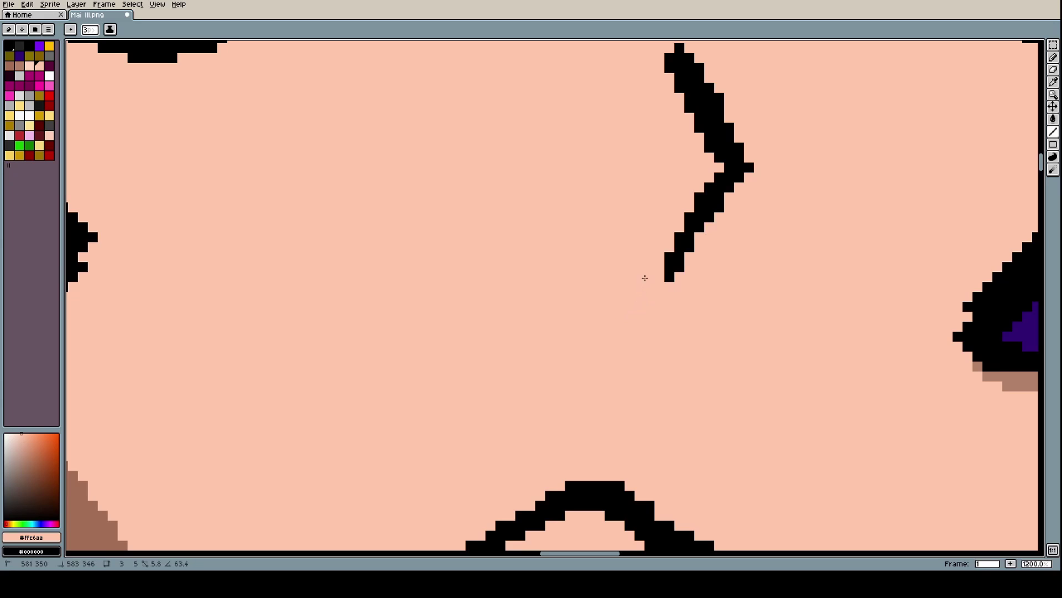
scroll(668, 260, down, 3)
scroll(668, 260, down, 5)
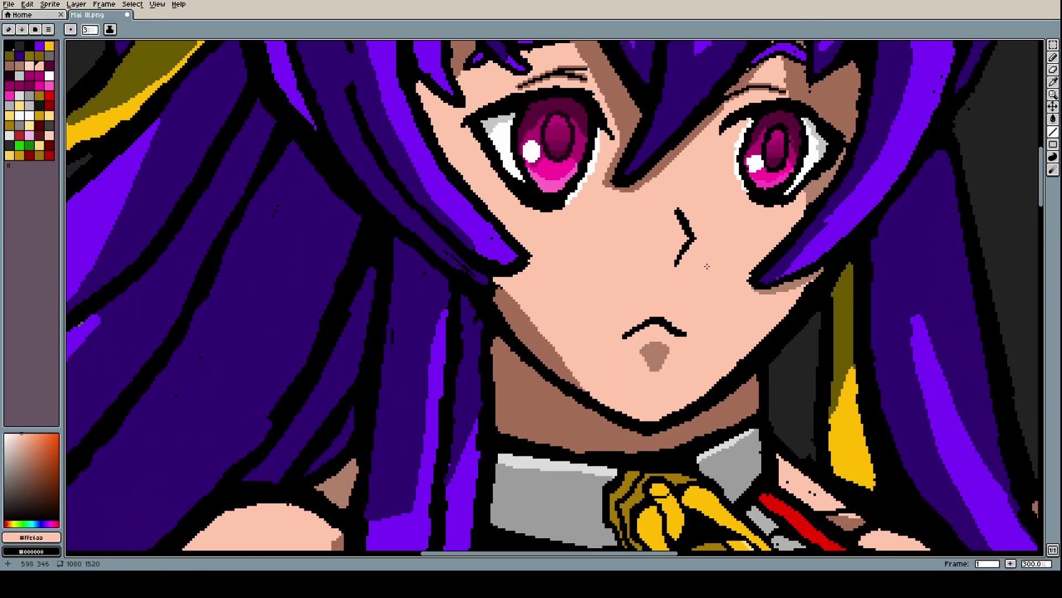
Trim the upper tip of the nose with a short skin-coloured diagonal line
scroll(708, 254, up, 6)
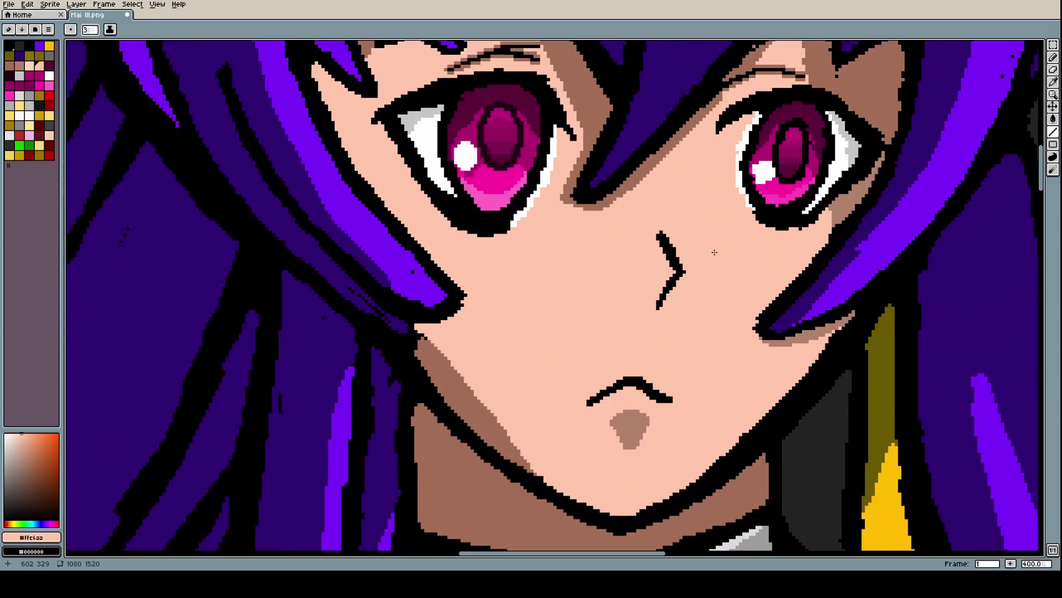
drag(645, 229, 629, 207)
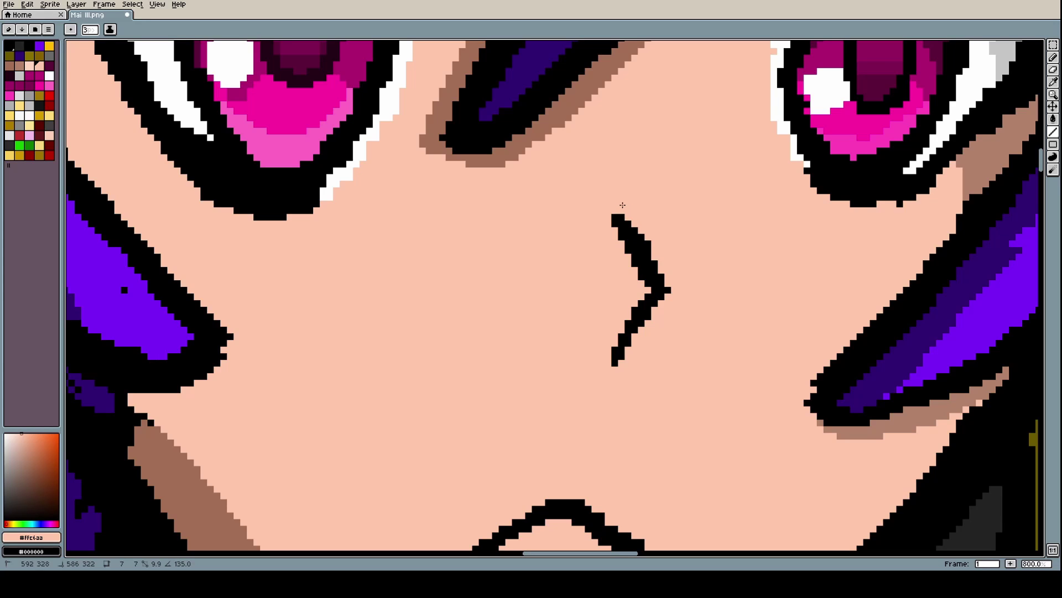
scroll(622, 204, down, 4)
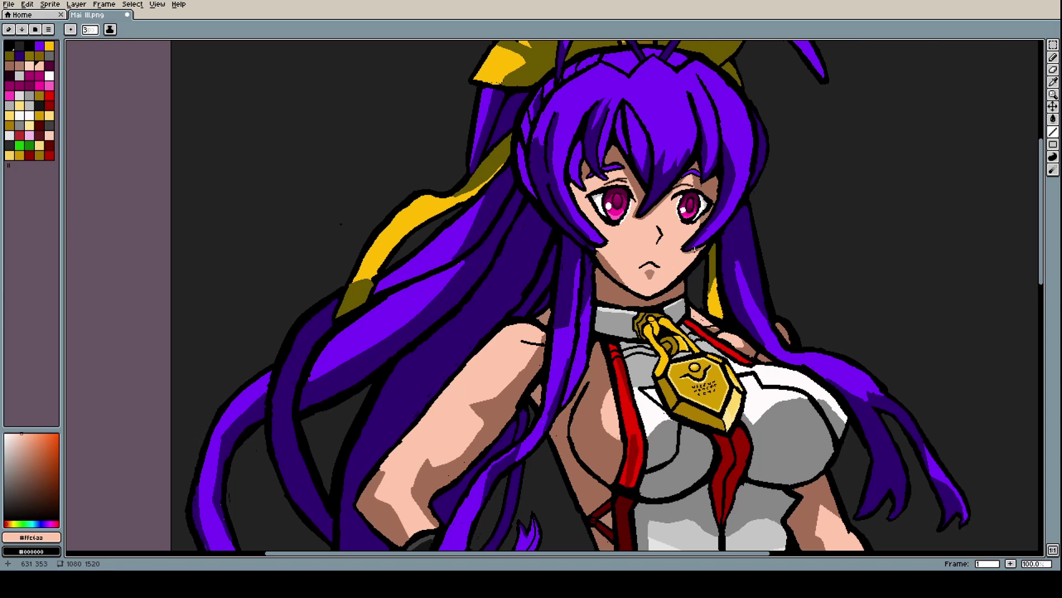
scroll(665, 231, up, 2)
scroll(664, 234, down, 1)
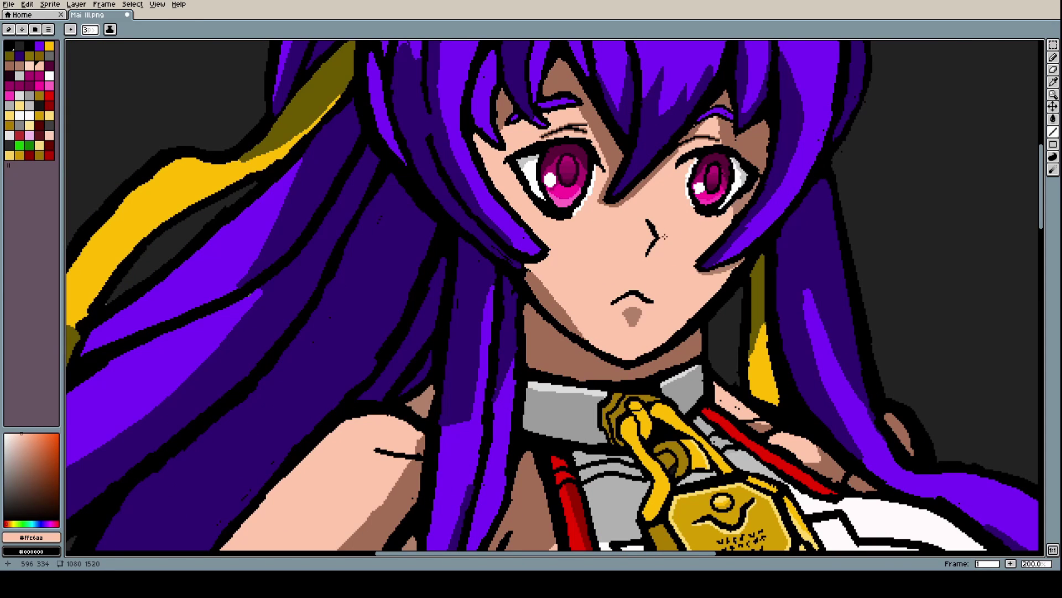
Shorten the nose's lower end further with two short skin-coloured lines
scroll(664, 236, up, 4)
drag(607, 314, 594, 294)
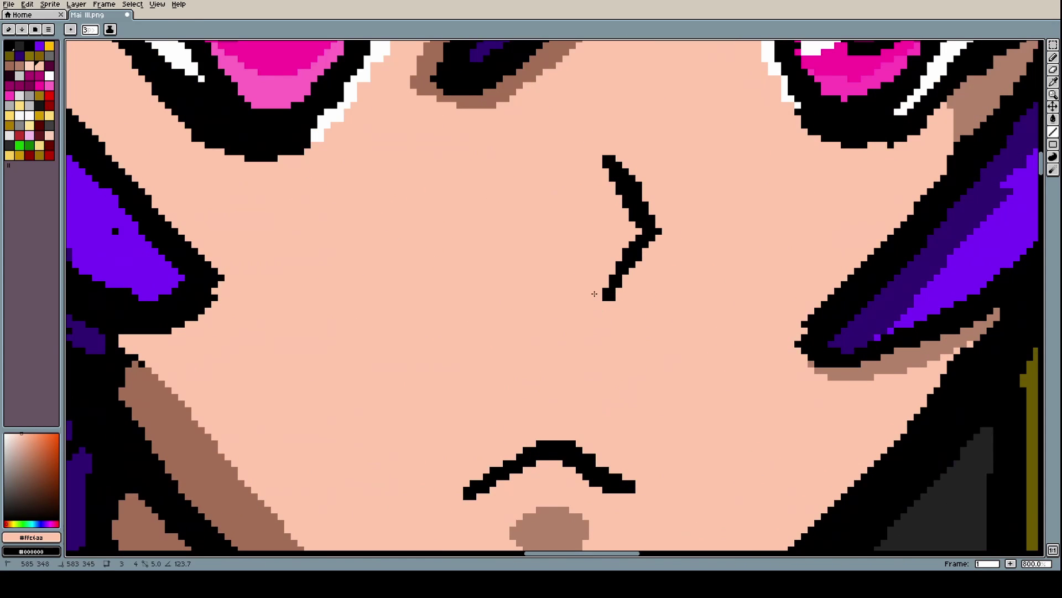
scroll(596, 283, down, 4)
scroll(621, 278, up, 3)
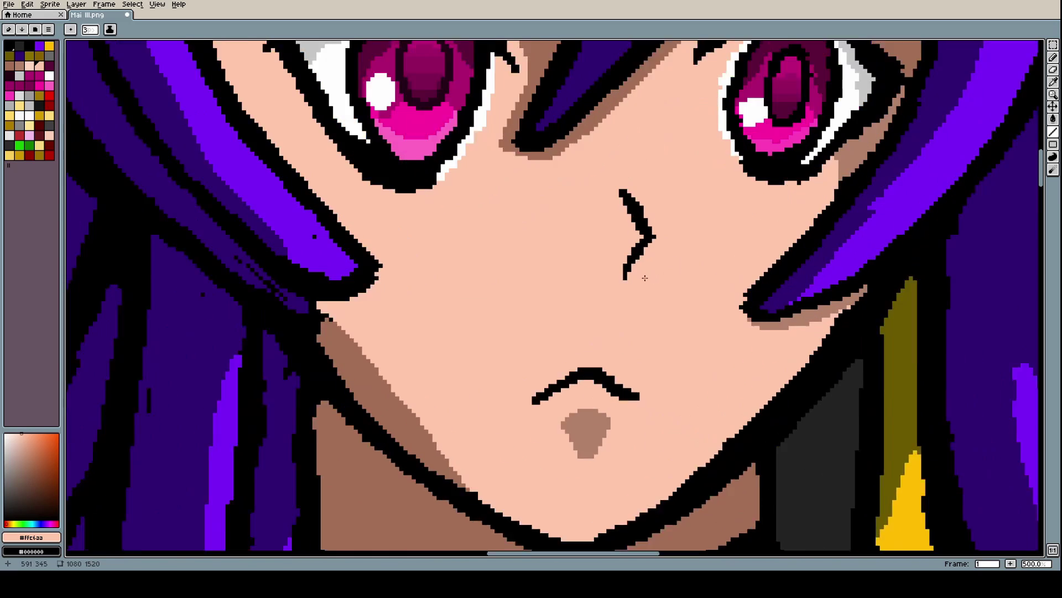
drag(607, 267, 610, 254)
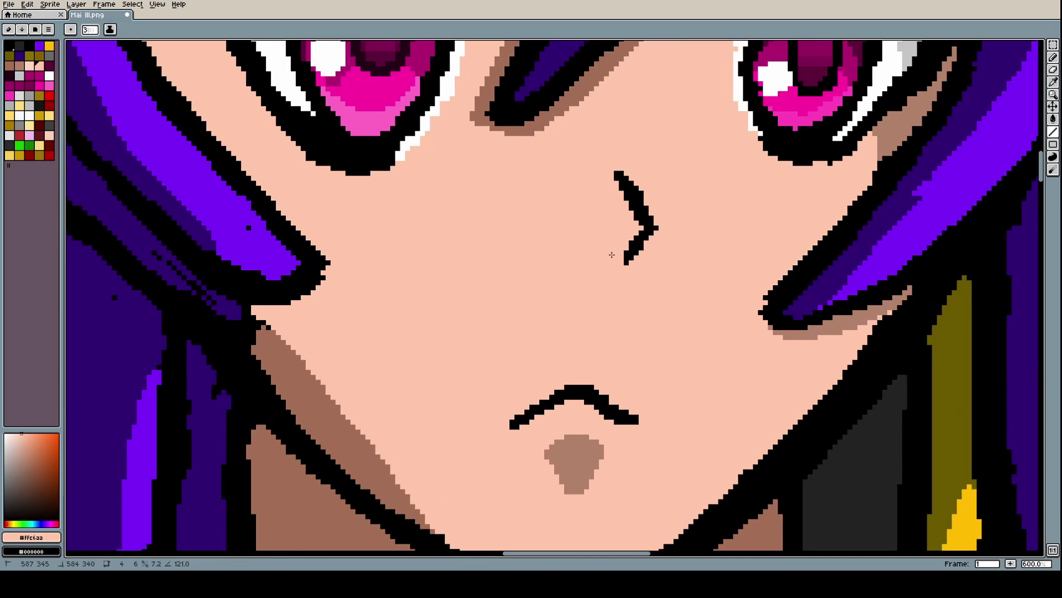
scroll(618, 268, down, 6)
scroll(681, 279, up, 1)
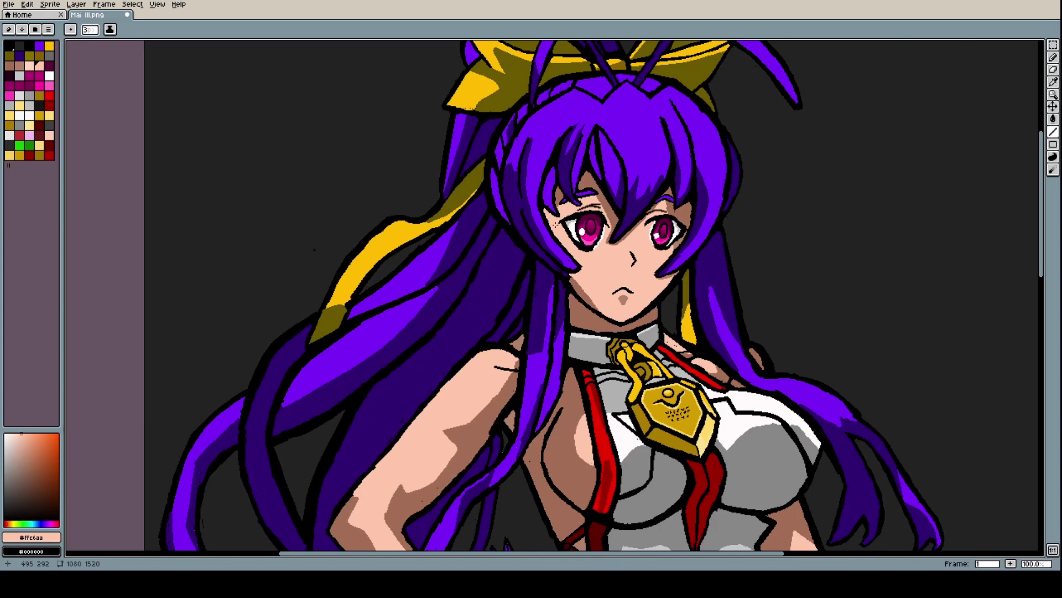
Sample the dark magenta at the bottom of the larger eye's pupil and darken the foreground colour to HSB 322°, 100, 19
scroll(593, 262, up, 5)
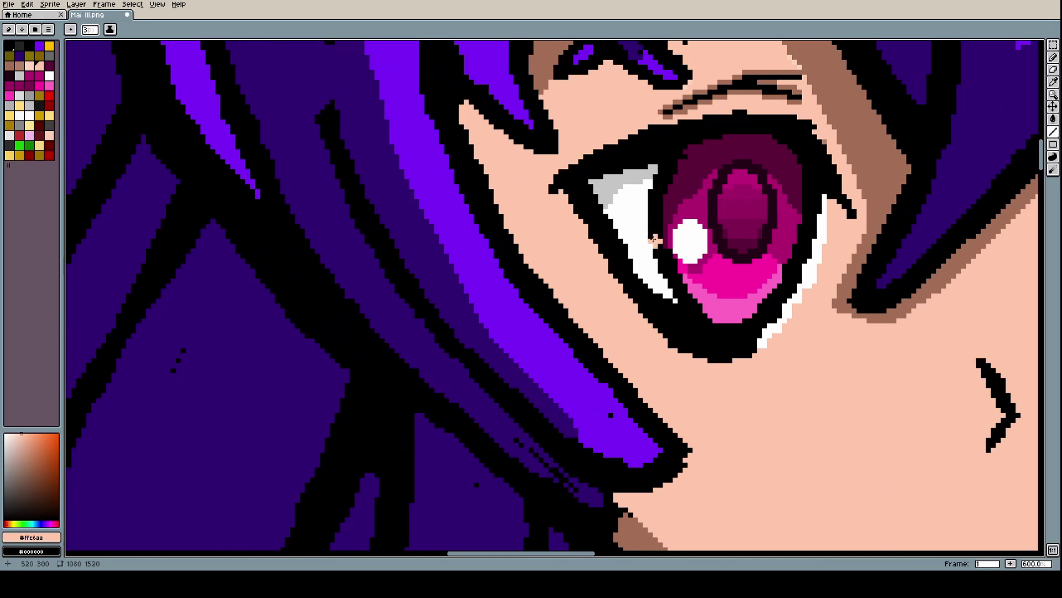
scroll(656, 228, up, 3)
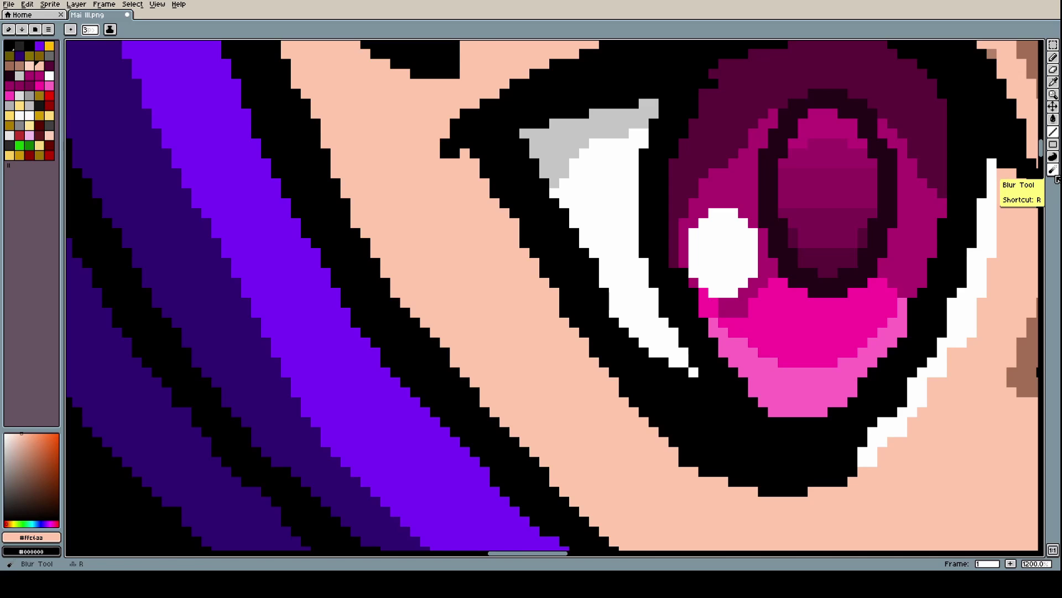
scroll(902, 222, down, 8)
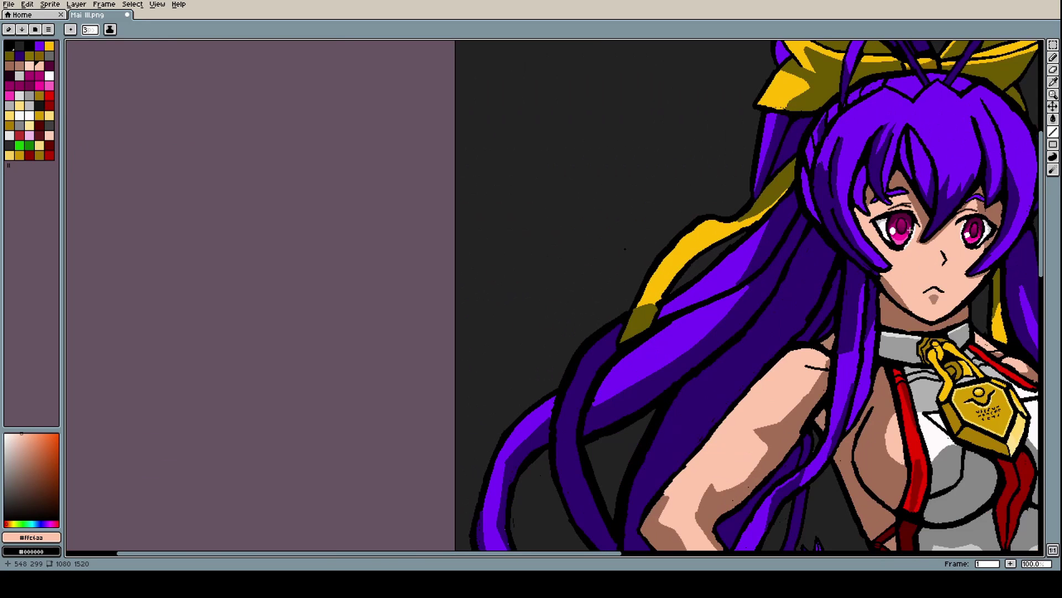
scroll(973, 229, up, 5)
scroll(958, 232, down, 1)
scroll(631, 209, up, 6)
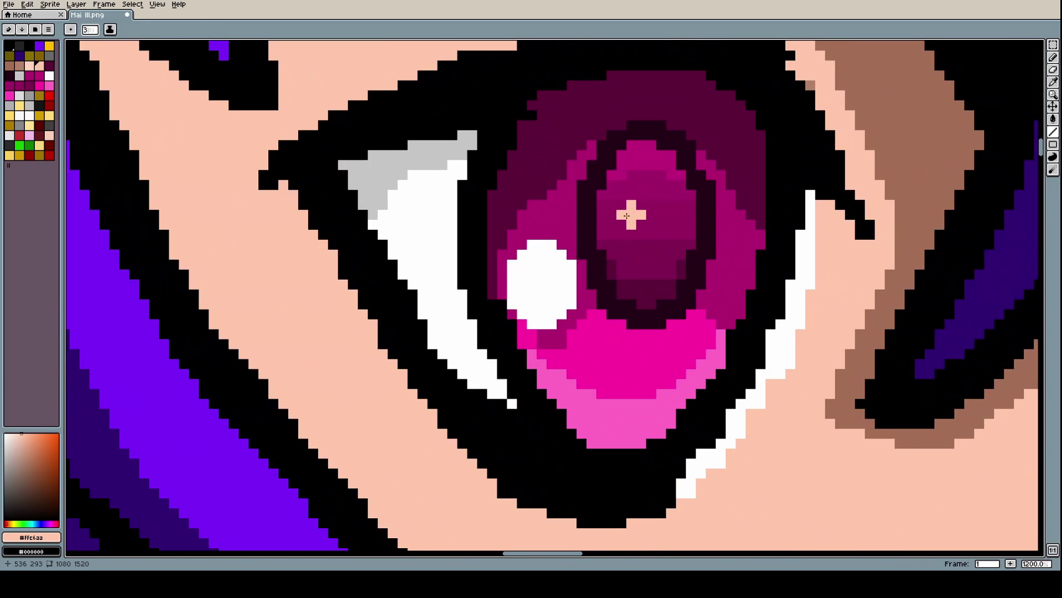
key(i)
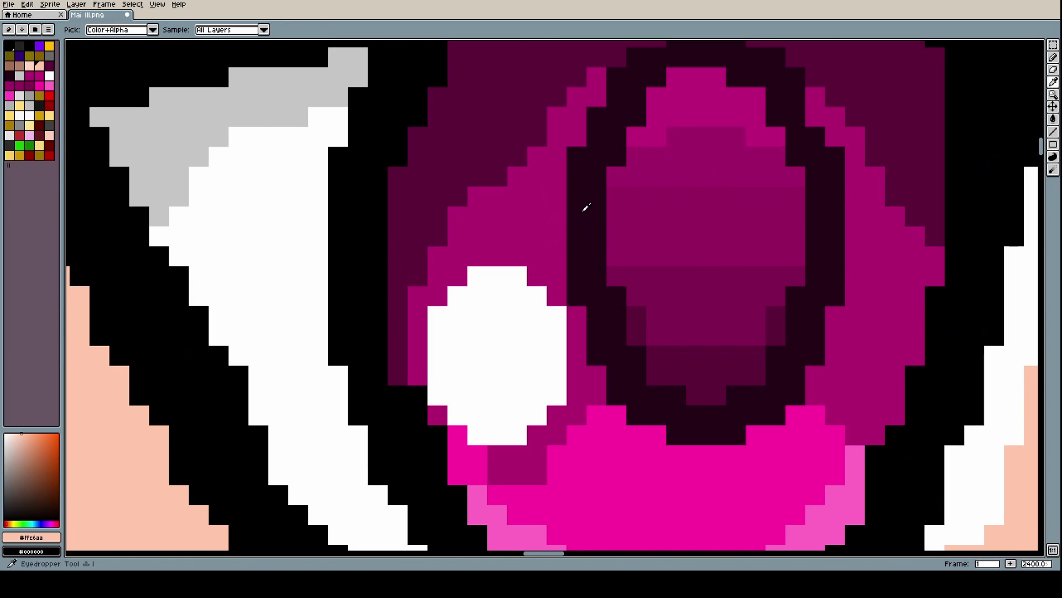
click(676, 369)
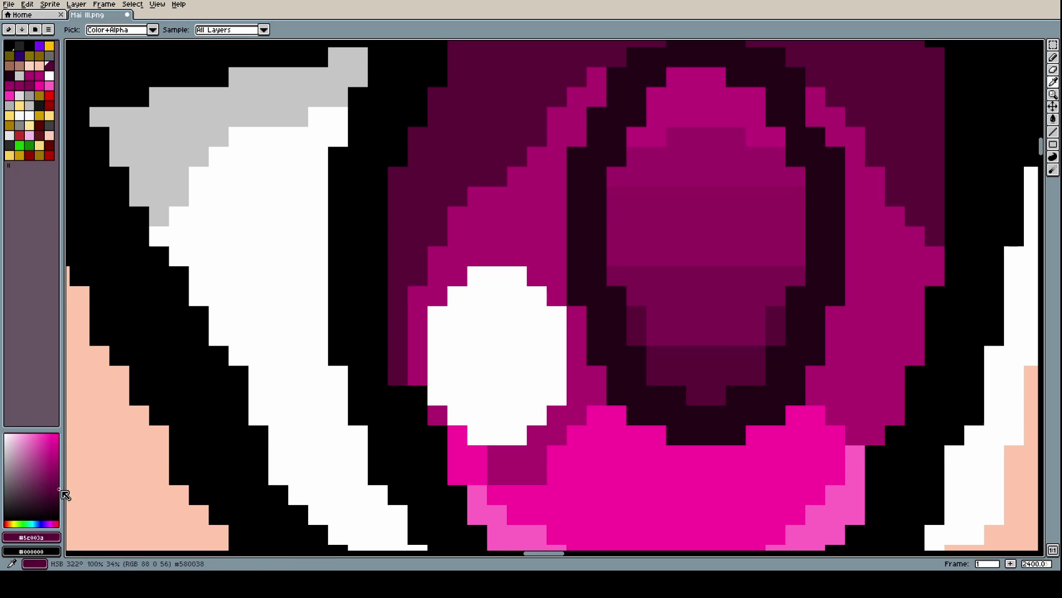
drag(61, 484, 68, 508)
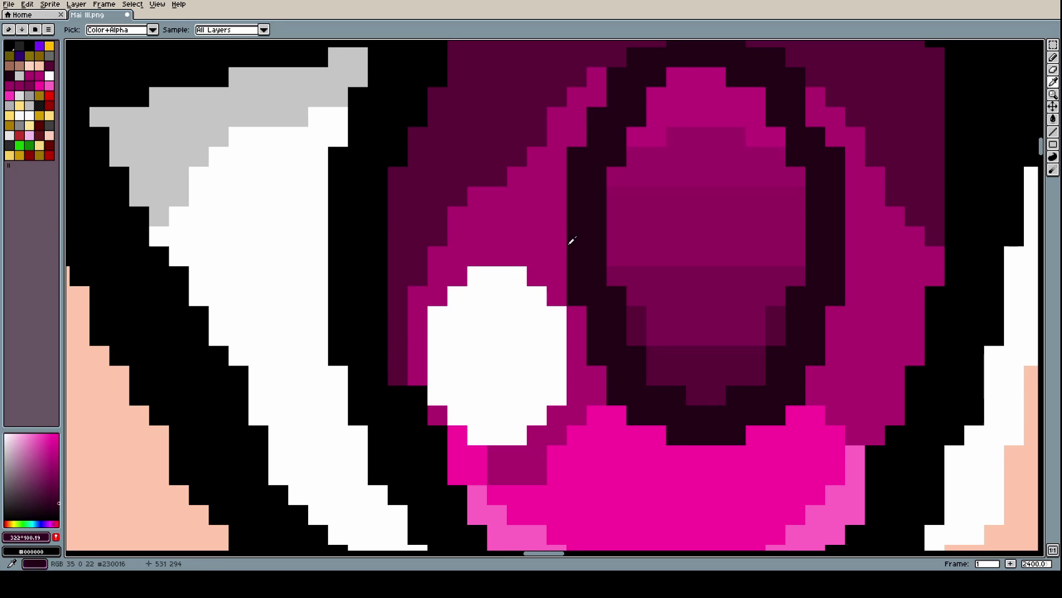
Fill the pupil's dark outline with the darkened magenta and undo a trial fill of the pupil's lower band
key(g)
scroll(601, 232, down, 4)
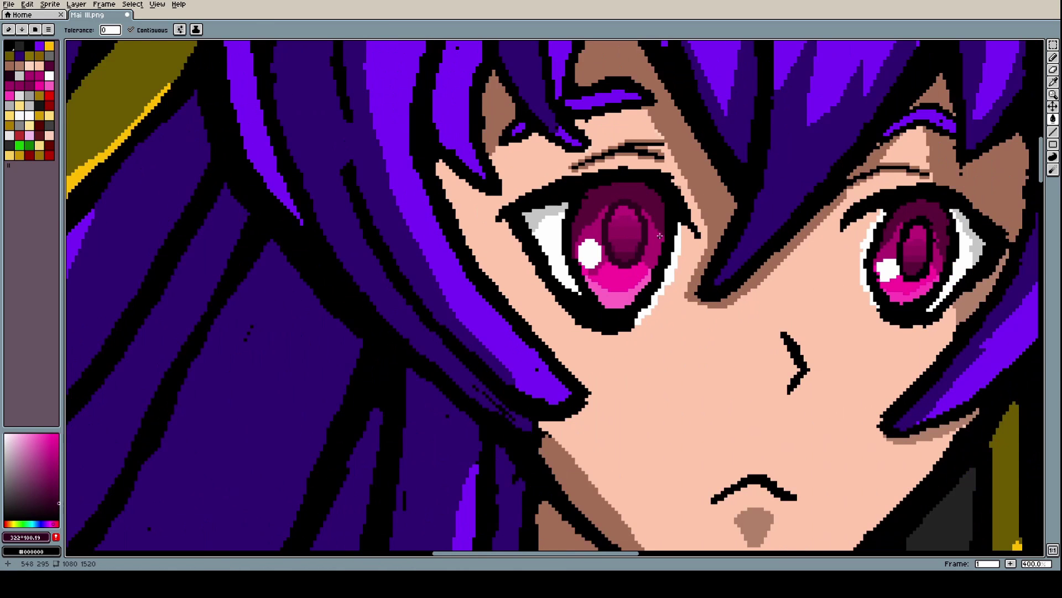
scroll(559, 266, up, 4)
click(519, 360)
key(ctrl+z)
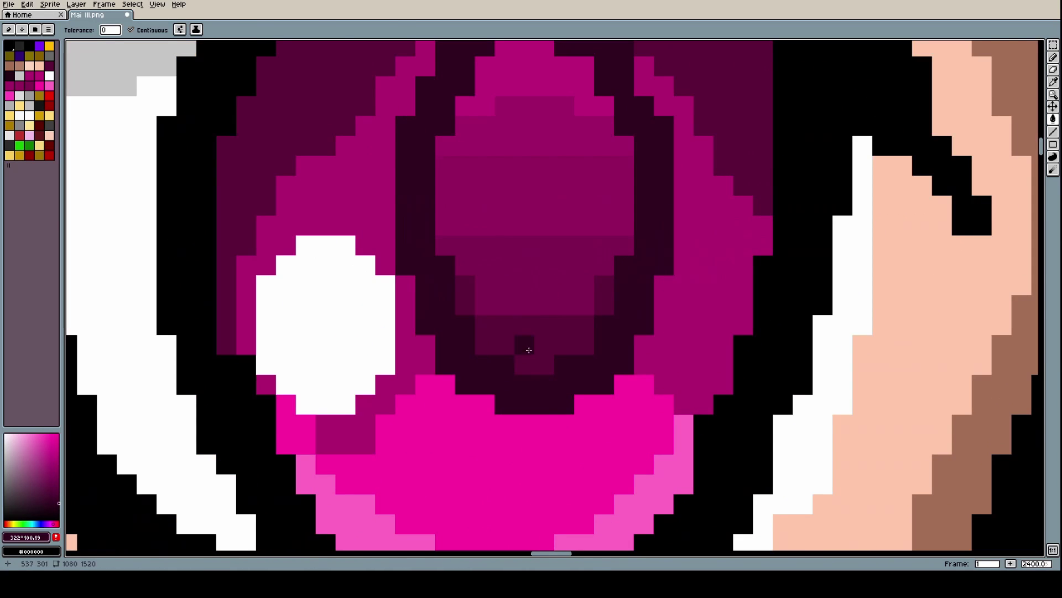
Resample the dark magenta of the pupil's lower band and darken the foreground colour to HSB 322°, 100, 10
key(i)
click(536, 337)
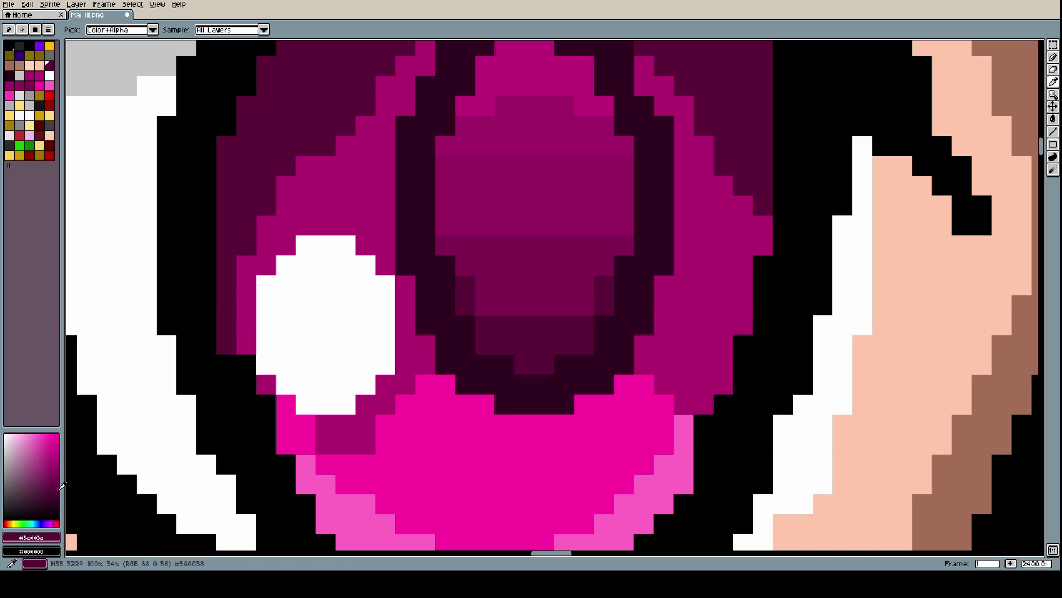
drag(61, 489, 67, 514)
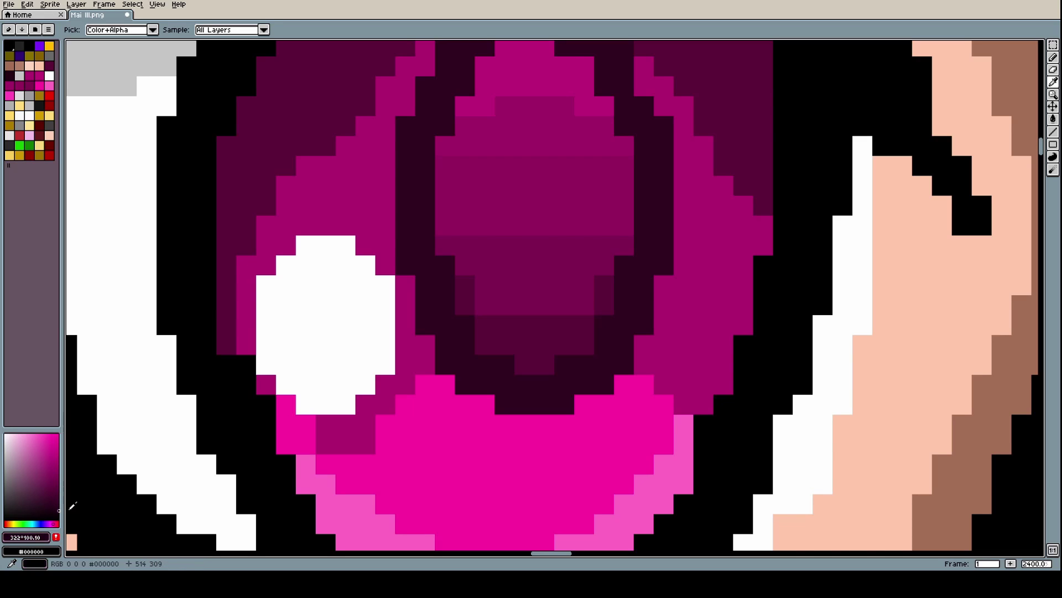
Fill the dark outline of the larger eye's pupil with the darkened magenta
key(g)
click(412, 231)
scroll(412, 232, down, 11)
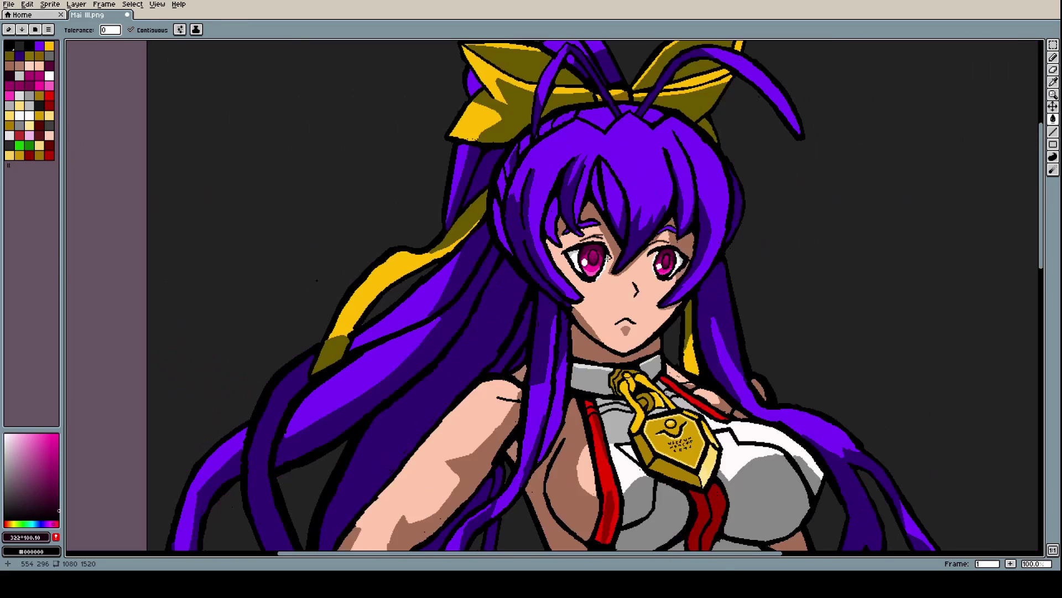
scroll(622, 268, down, 1)
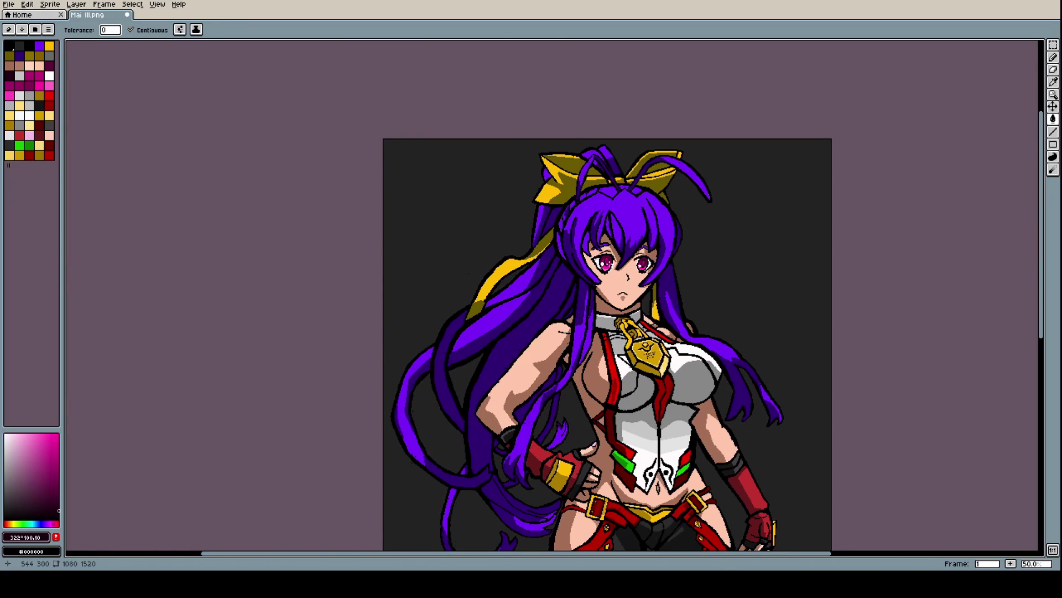
scroll(609, 264, up, 10)
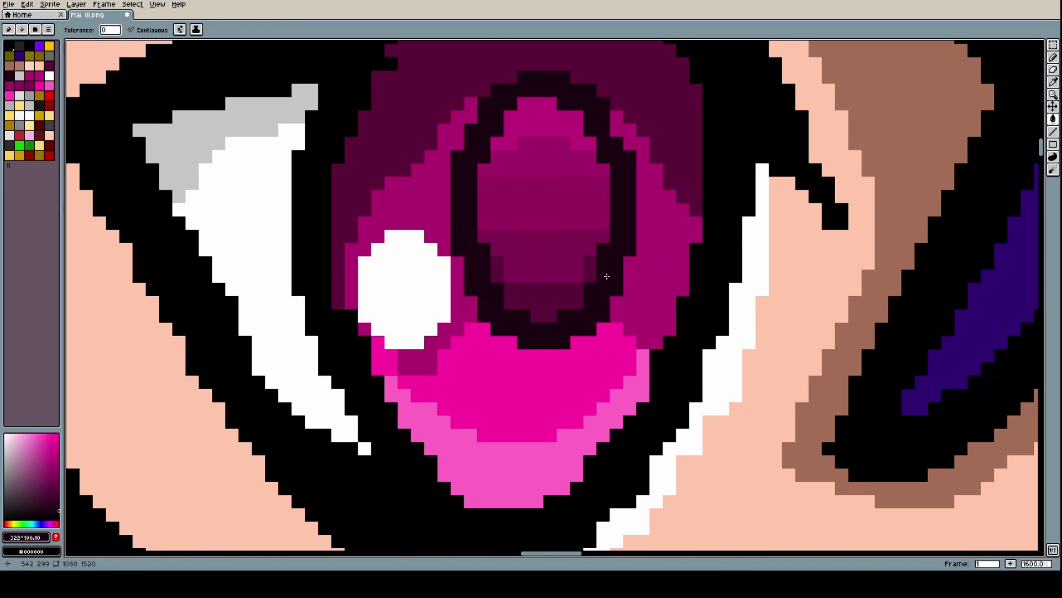
scroll(607, 276, down, 3)
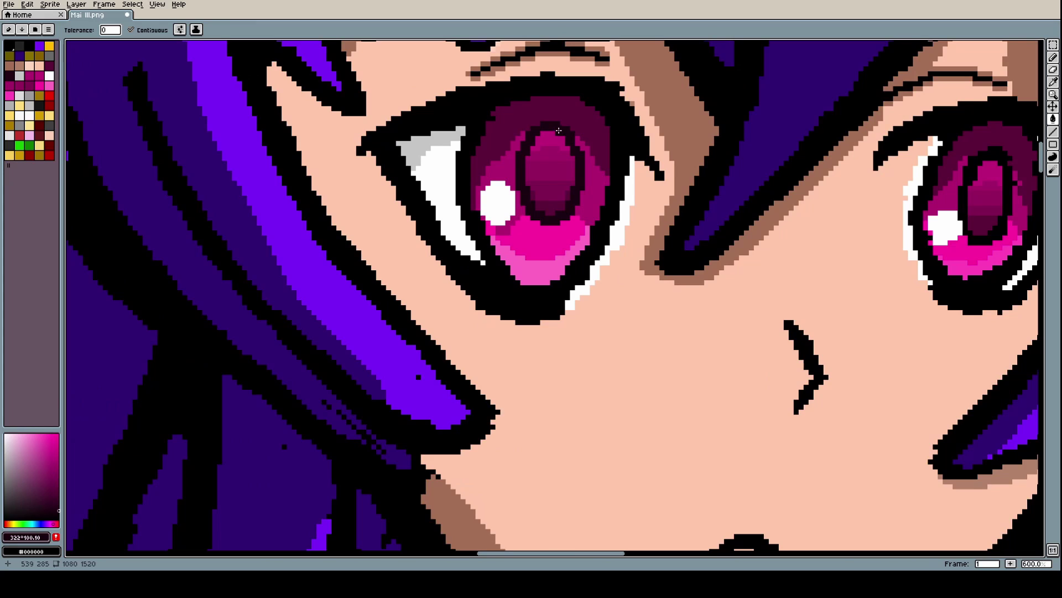
scroll(561, 129, up, 4)
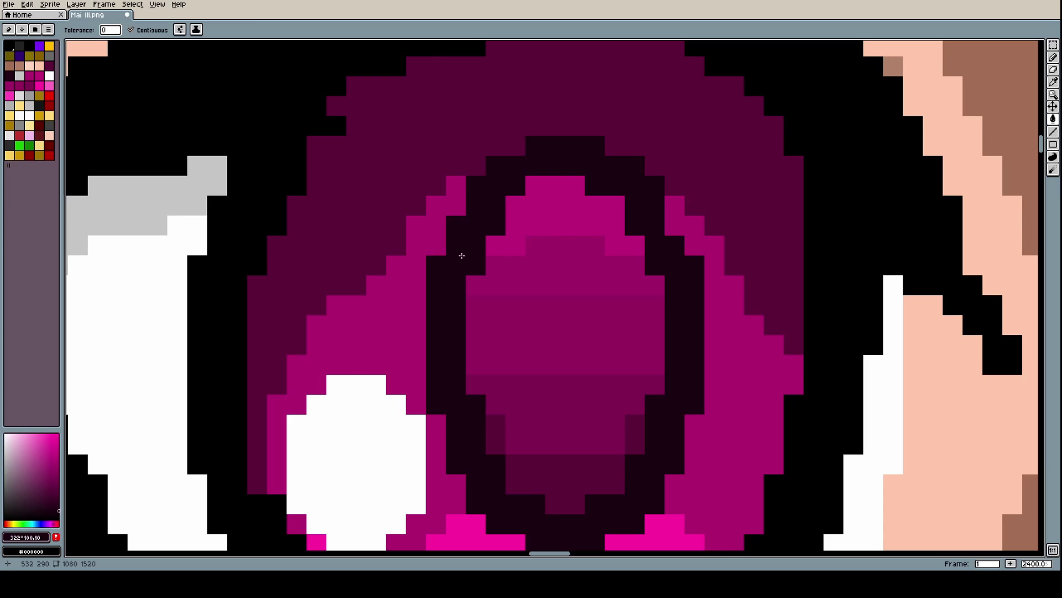
Try filling the topmost band inside the pupil with the same near-black magenta, and undo it
key(g)
click(527, 214)
scroll(569, 237, down, 5)
scroll(592, 241, down, 3)
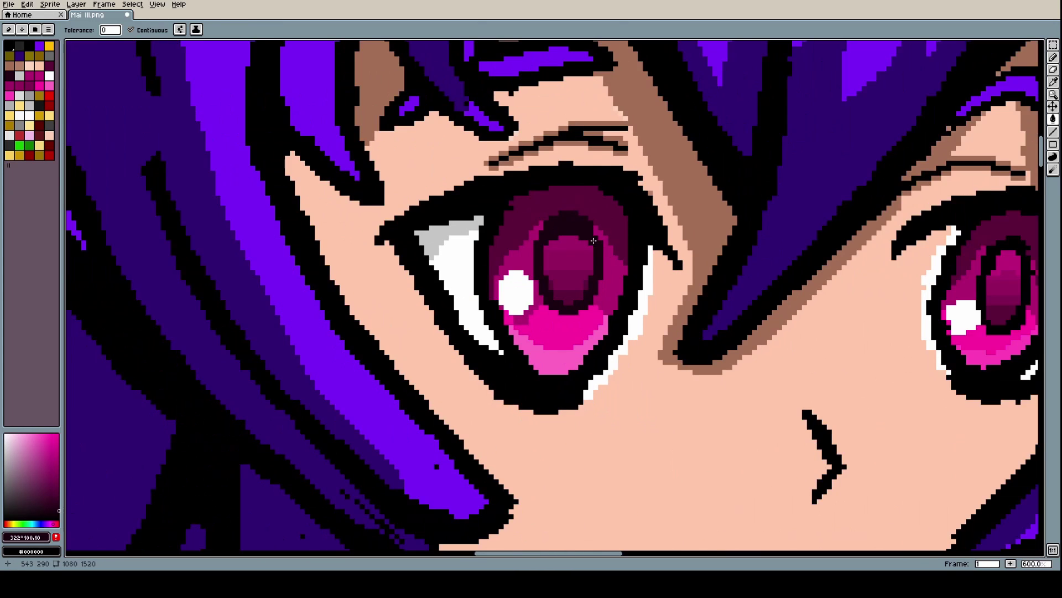
scroll(592, 241, up, 2)
click(10, 4)
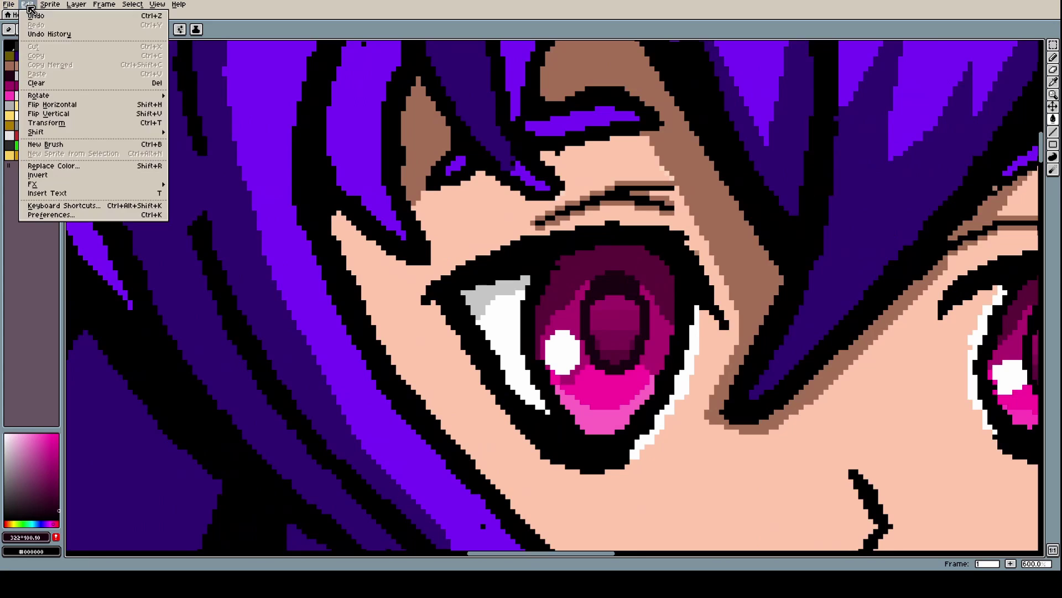
key(Escape)
key(ctrl+z)
Sample the dark magenta #5c003a from the iris above the pupil and fill the pupil's topmost band with it
scroll(642, 372, up, 4)
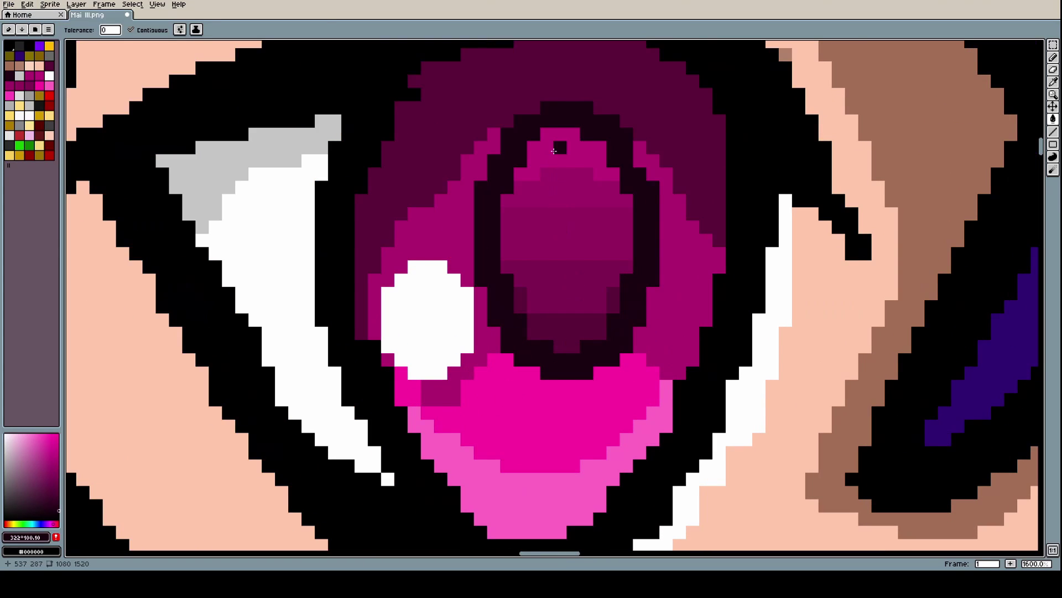
key(i)
click(569, 87)
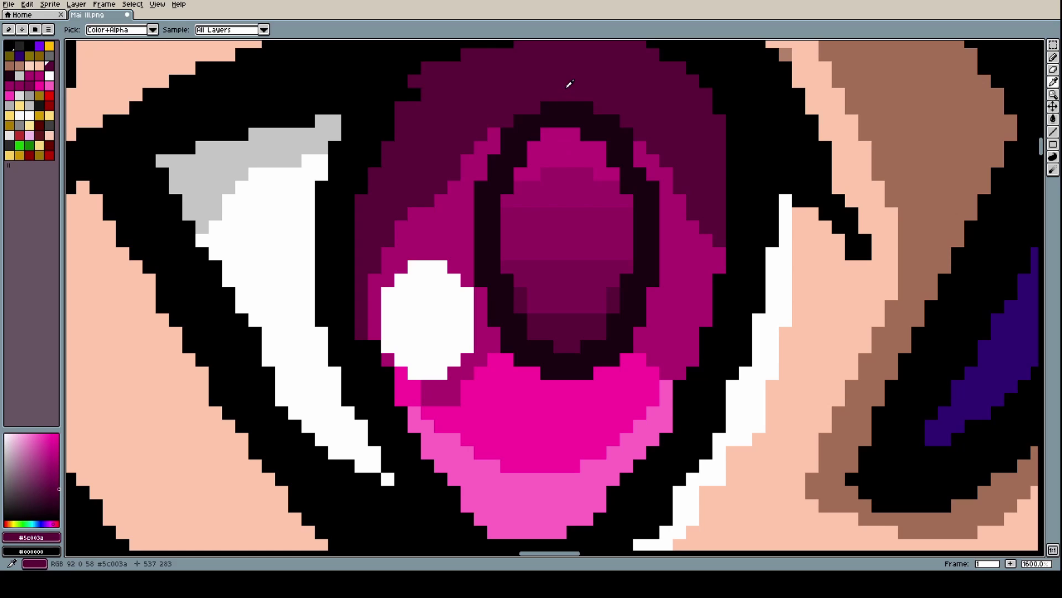
key(g)
click(561, 147)
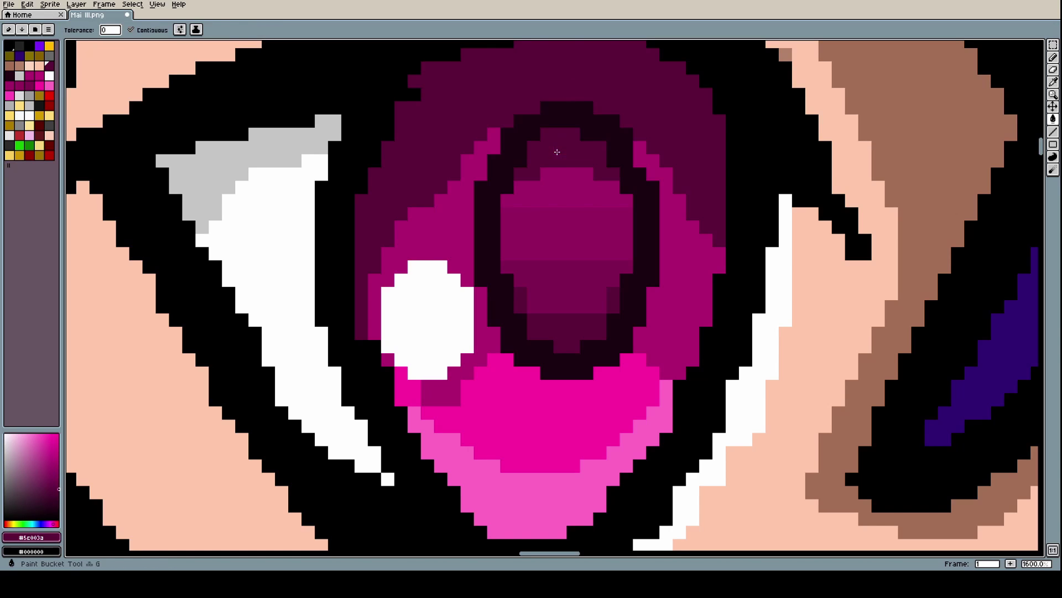
scroll(562, 147, down, 7)
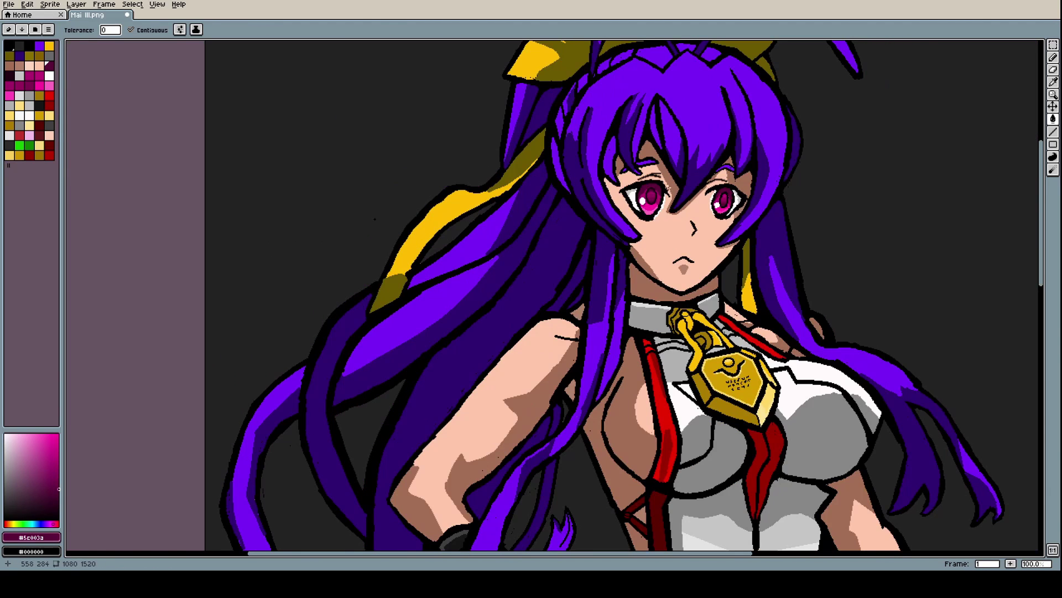
scroll(667, 190, up, 7)
Fill the remaining lighter bands inside the pupil with #5c003a for one flat dark colour
click(489, 240)
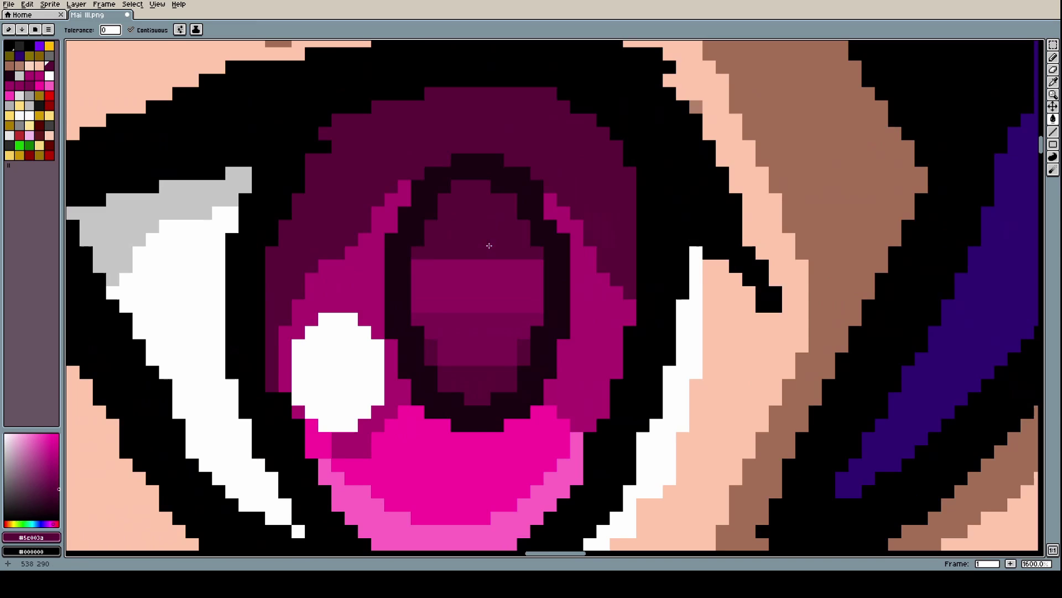
click(483, 280)
click(479, 330)
scroll(476, 366, down, 6)
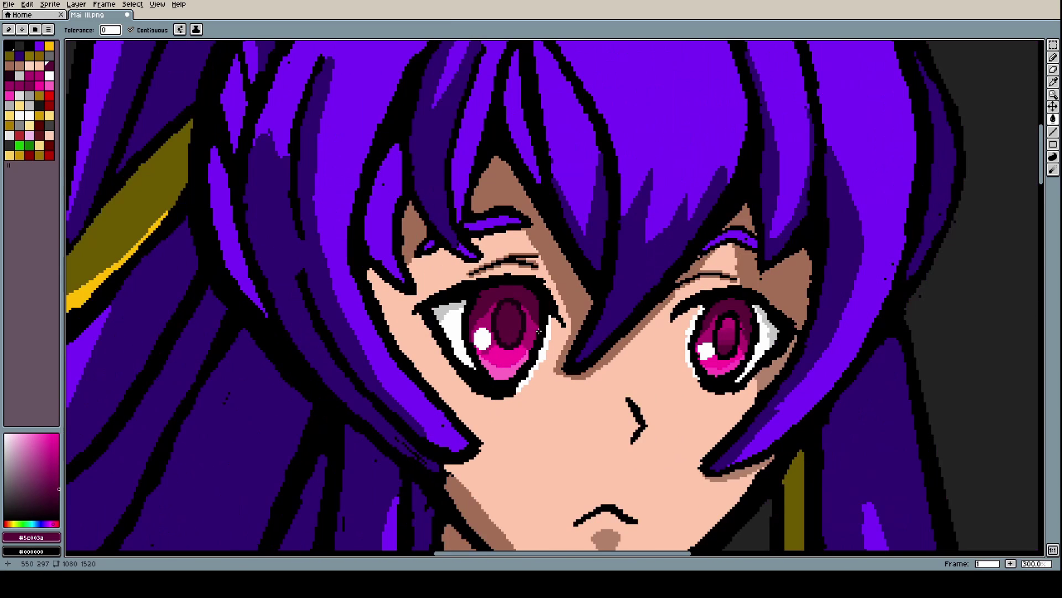
scroll(520, 329, up, 5)
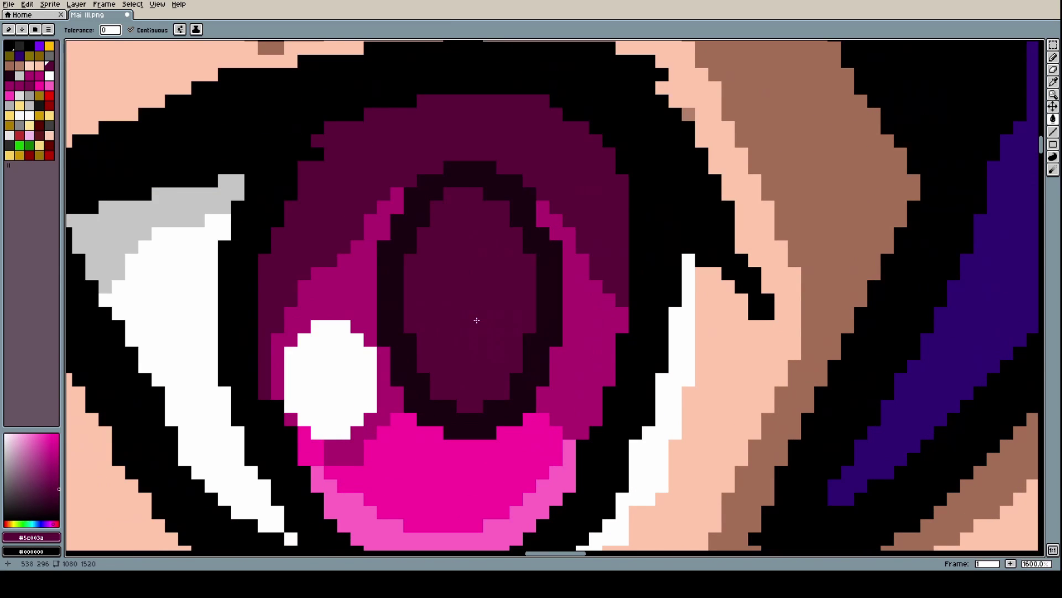
Try filling the pupil's outline with the same #5c003a as its interior, and undo that fill
click(387, 290)
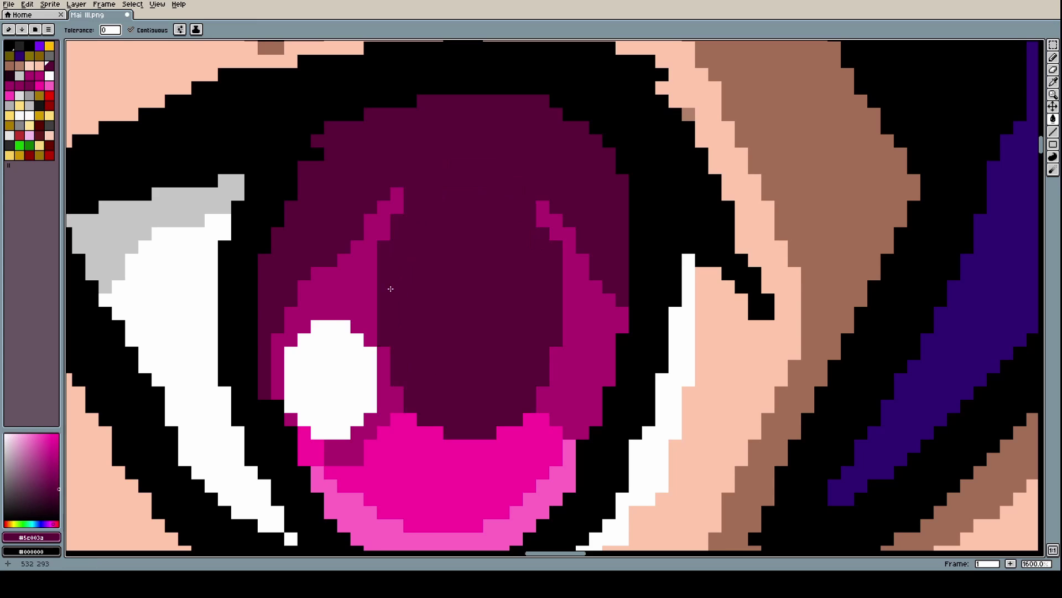
scroll(447, 304, down, 1)
scroll(447, 304, down, 7)
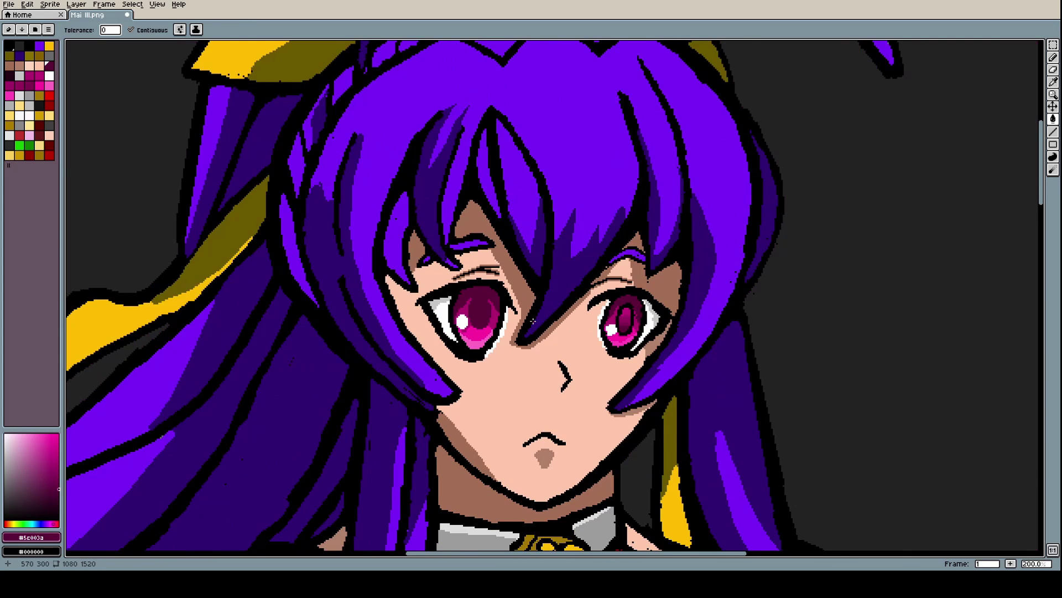
scroll(533, 320, up, 1)
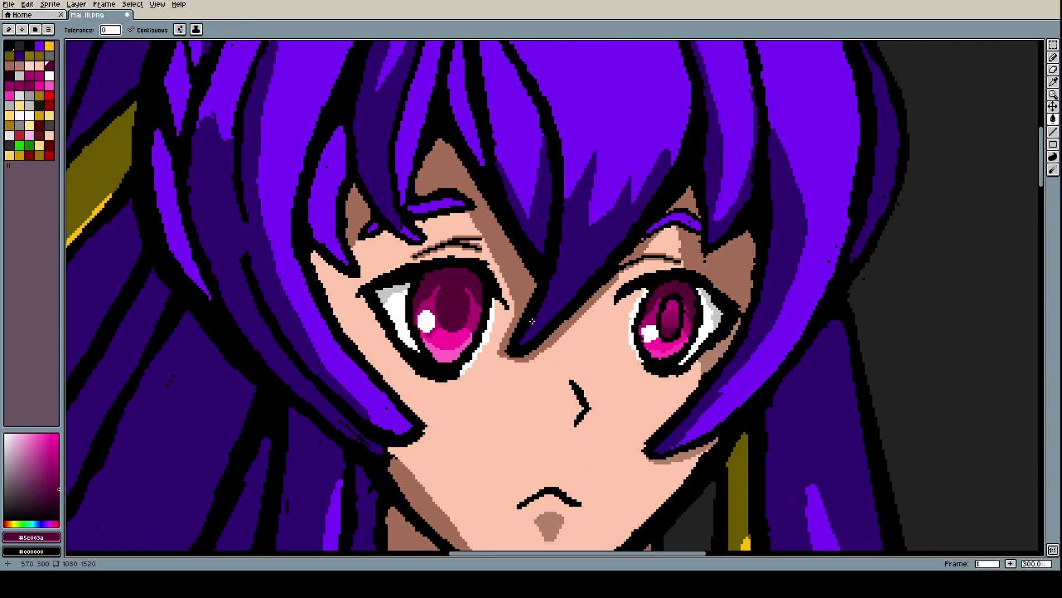
click(27, 5)
click(33, 17)
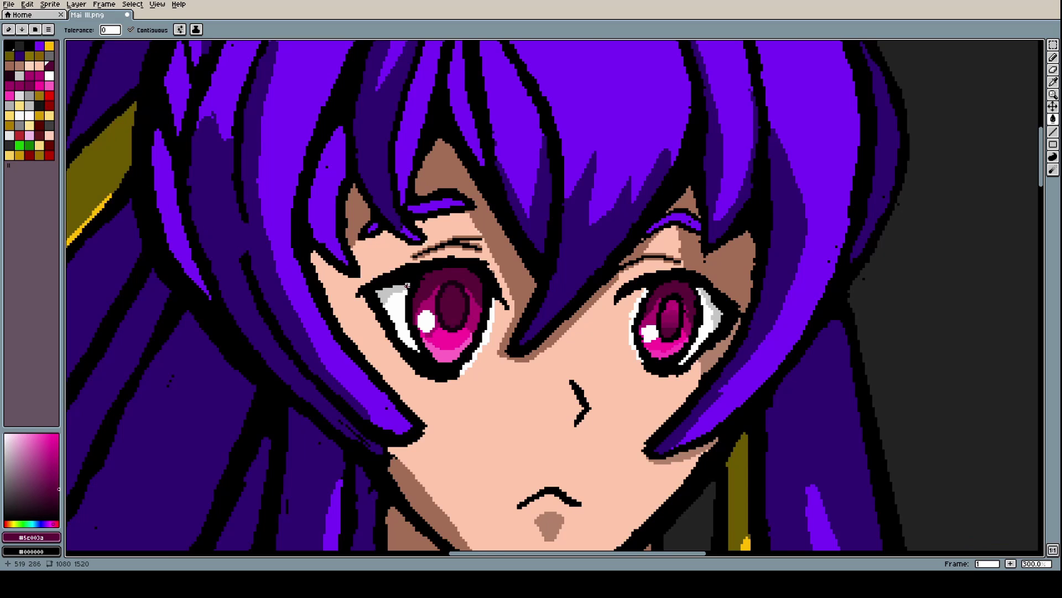
Revert the drawing to the Line Tool entry in the undo history, discarding the trial pupil fills
scroll(435, 288, up, 9)
scroll(533, 299, up, 3)
scroll(530, 309, down, 11)
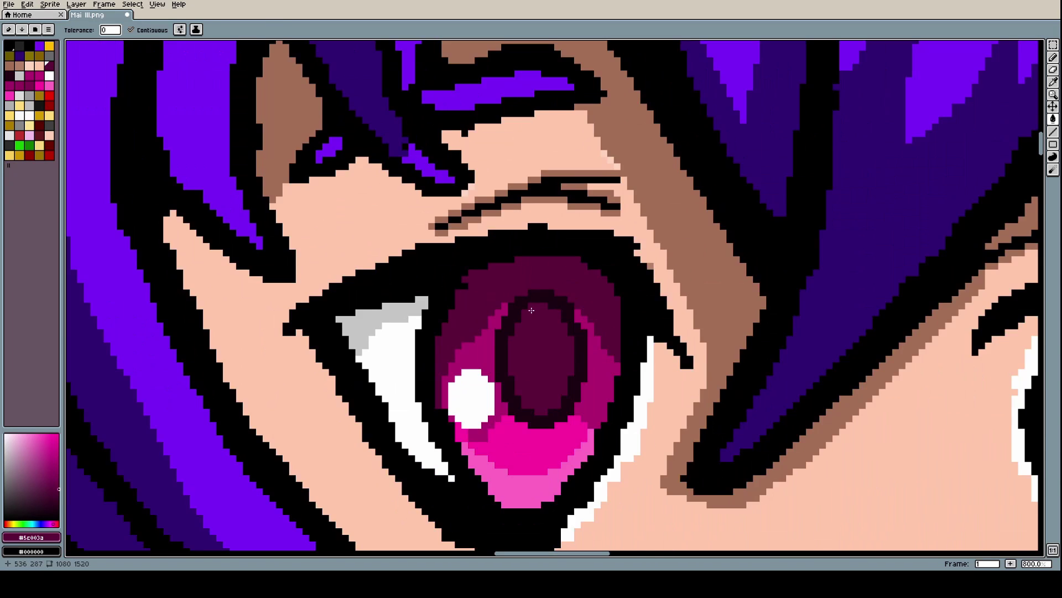
scroll(572, 330, up, 6)
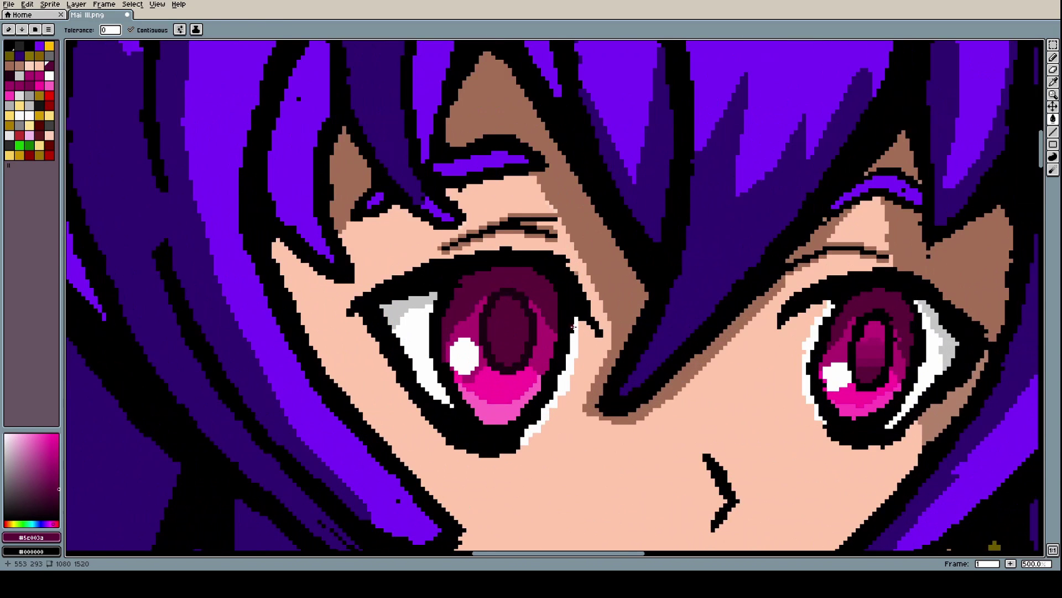
click(31, 11)
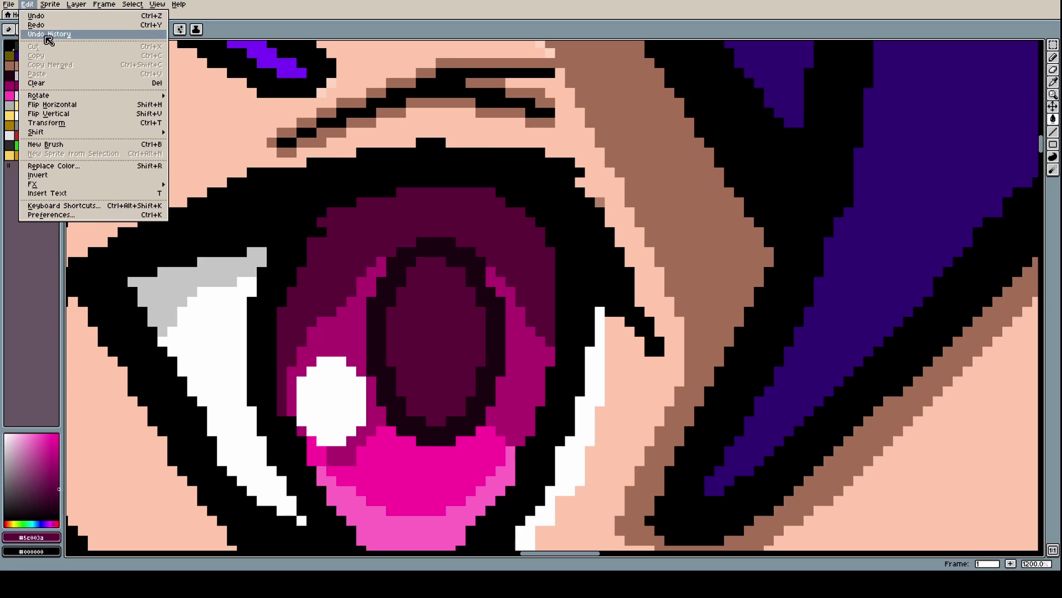
click(33, 38)
click(523, 255)
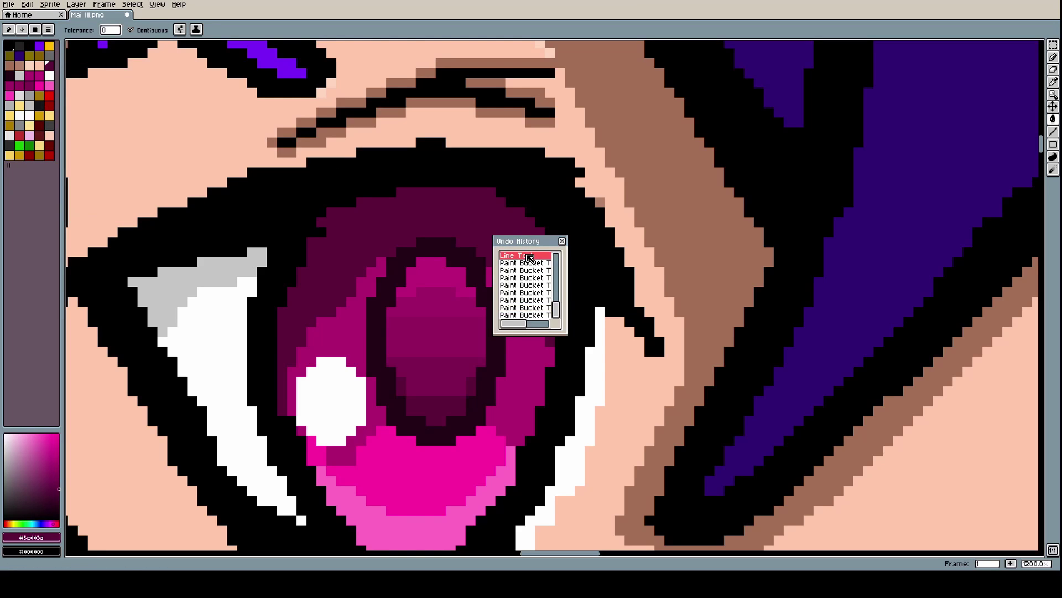
click(562, 242)
scroll(473, 328, up, 5)
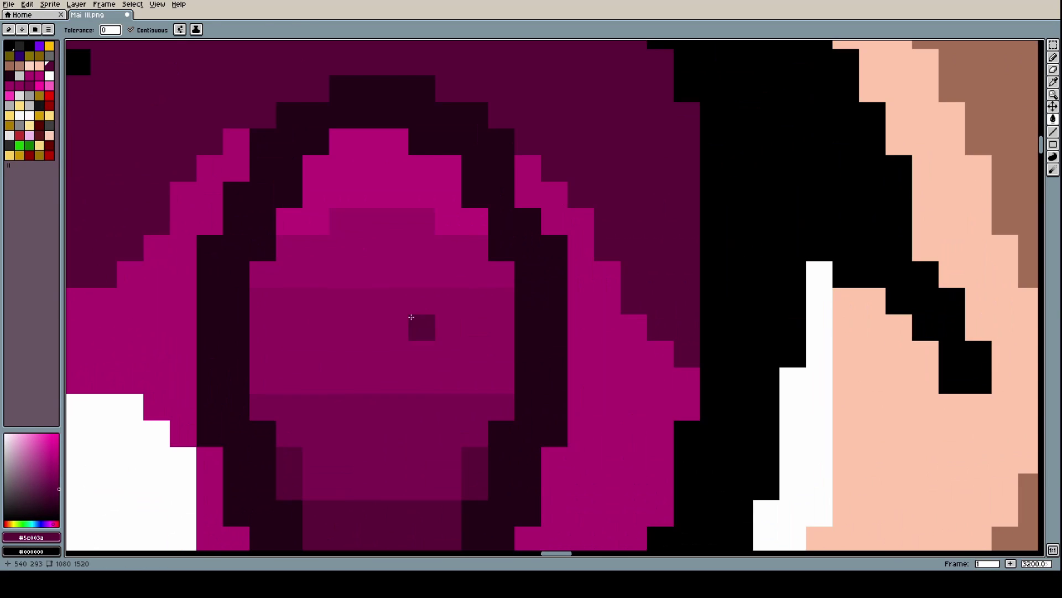
scroll(357, 261, down, 5)
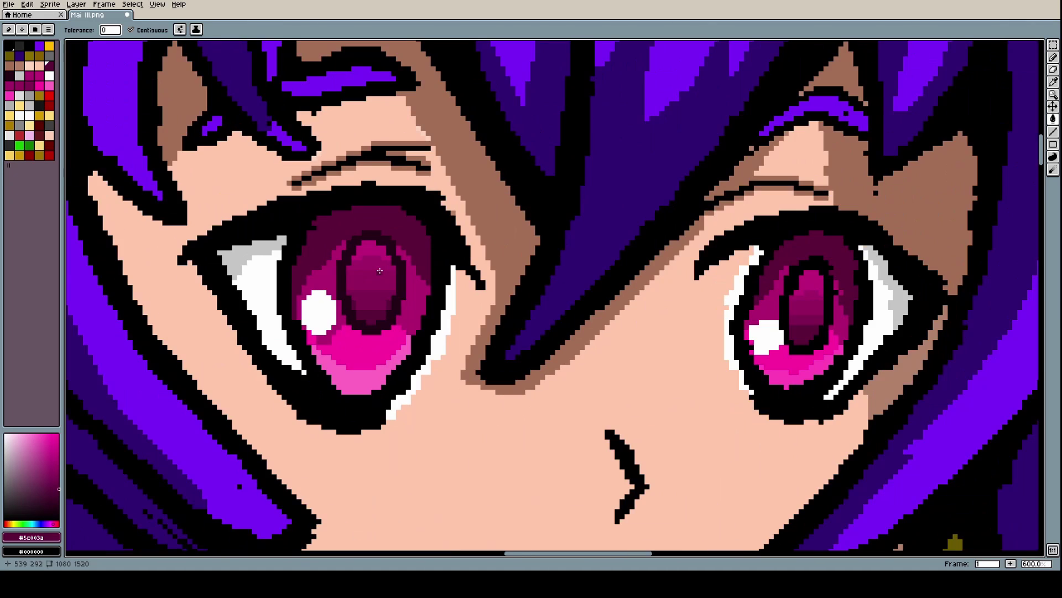
Sample the pupil's dark outline colour and the magenta #bf007a of its topmost band, keeping #bf007a as foreground colour
scroll(362, 259, up, 6)
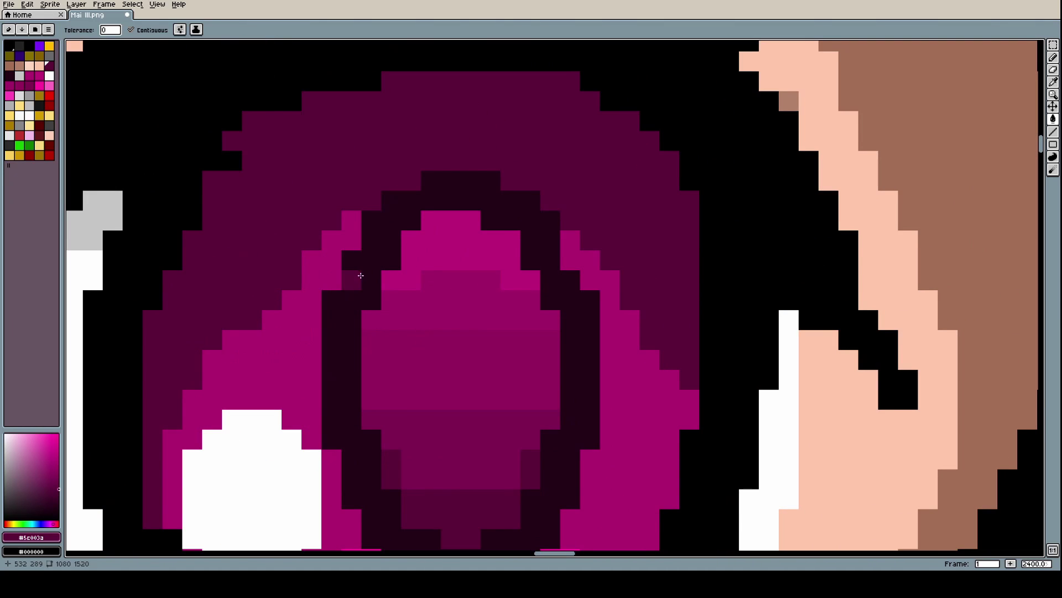
key(i)
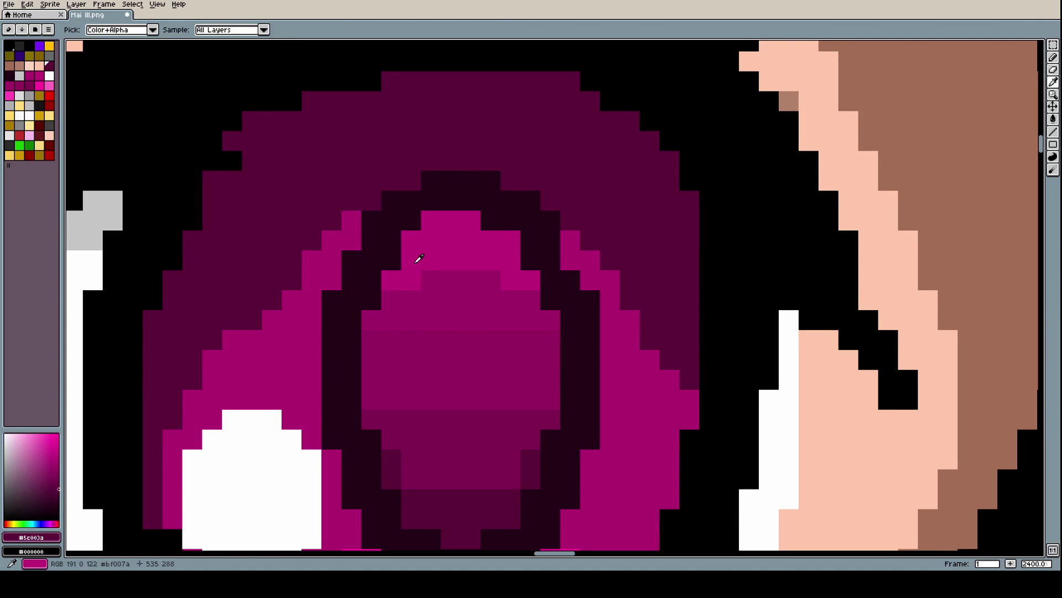
click(367, 225)
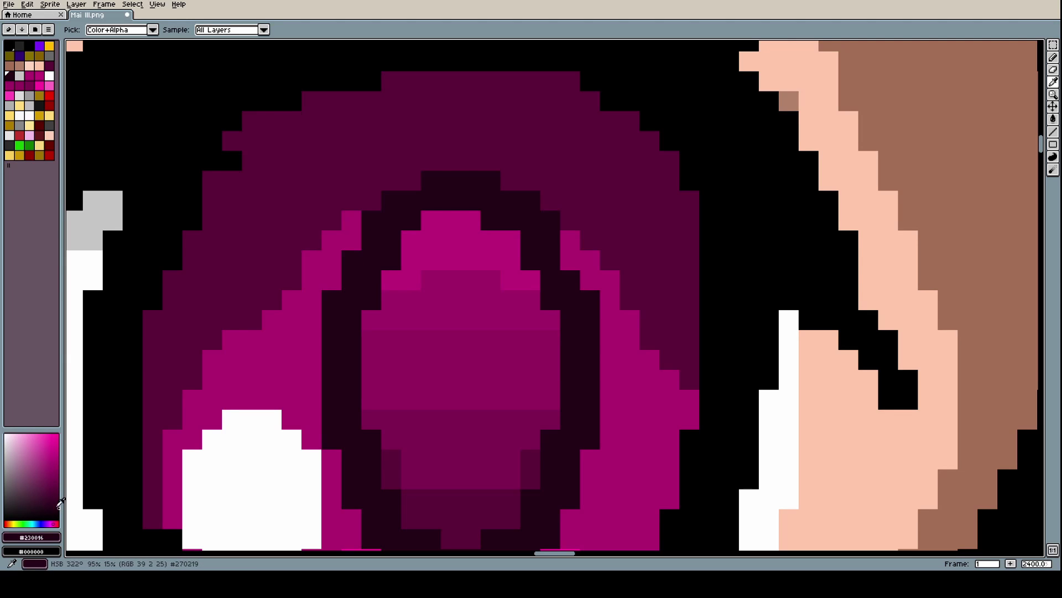
scroll(447, 238, up, 1)
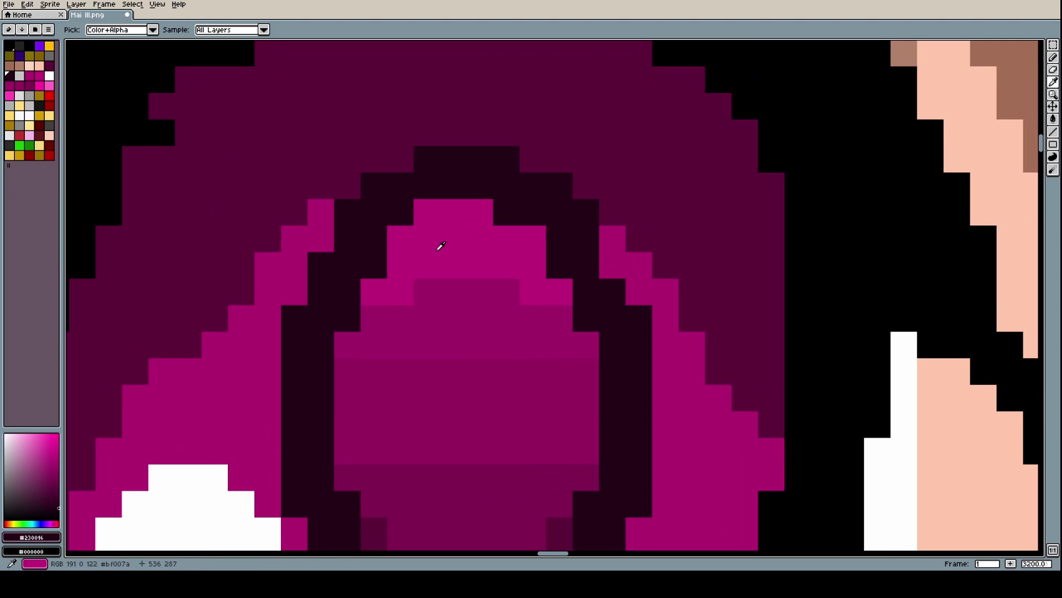
click(420, 270)
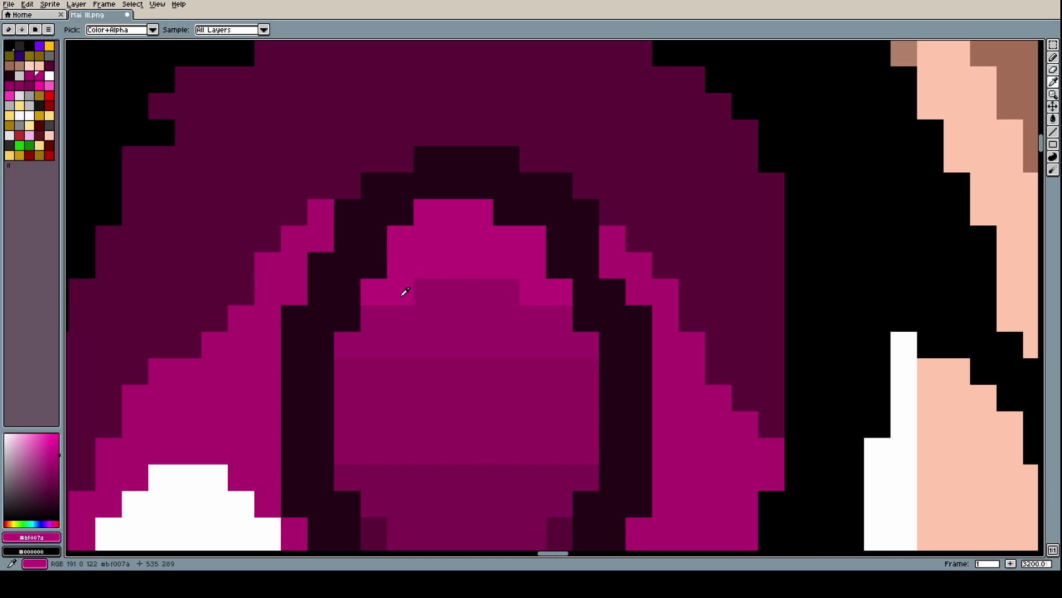
Thin the pupil outline's upper-left and top inner edge by painting its pixels with #bf007a using the Pencil tool
key(b)
click(347, 293)
click(376, 264)
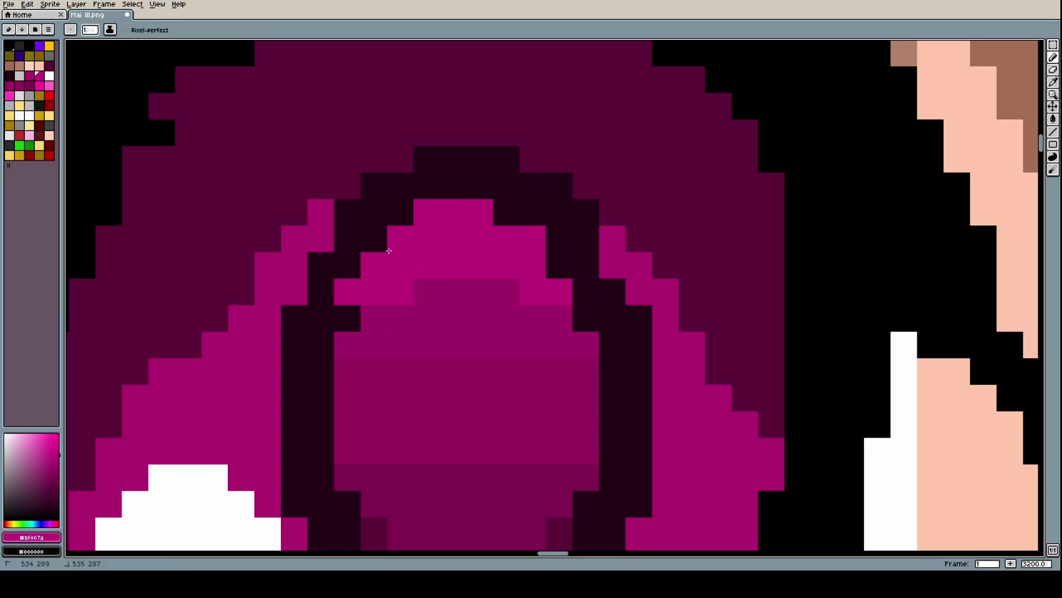
click(410, 214)
click(444, 196)
click(480, 186)
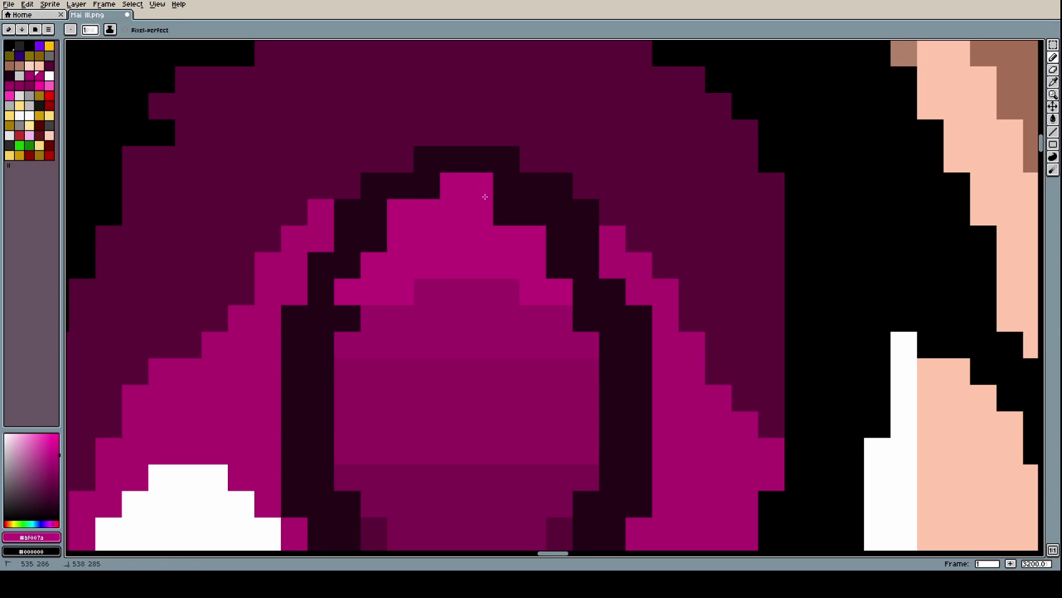
click(506, 212)
Thin the upper-right and top inner edge of the larger eye's pupil outline by painting its pixels with #bf007a
drag(559, 238, 578, 309)
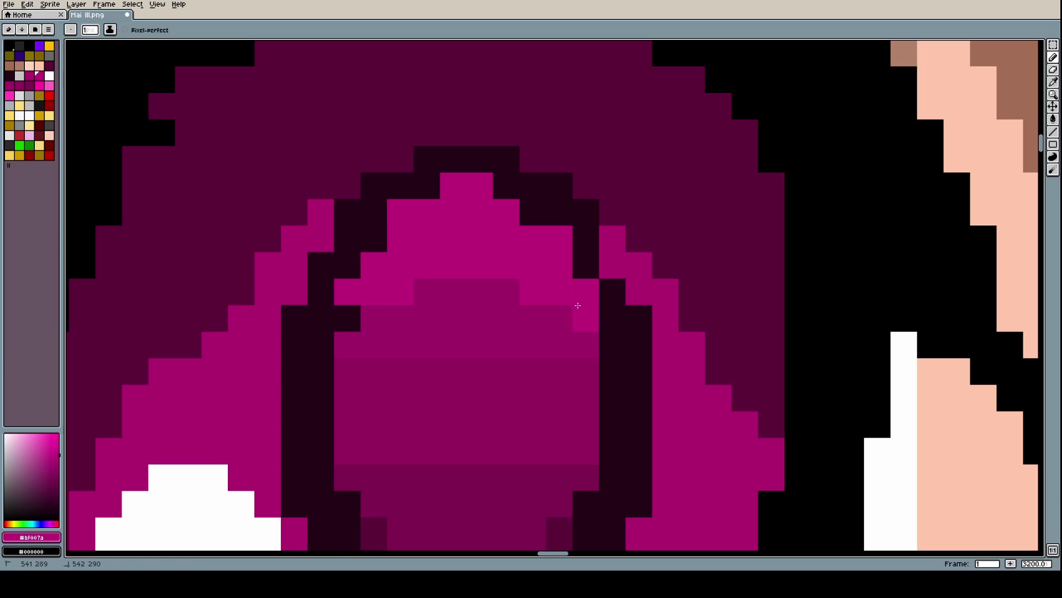
click(531, 219)
click(499, 194)
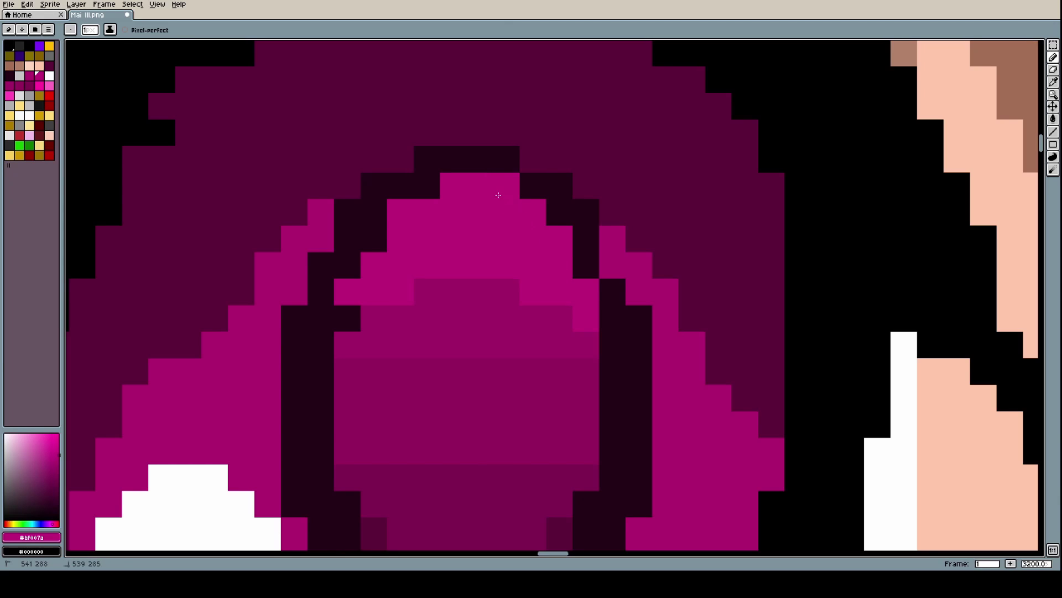
scroll(575, 257, down, 8)
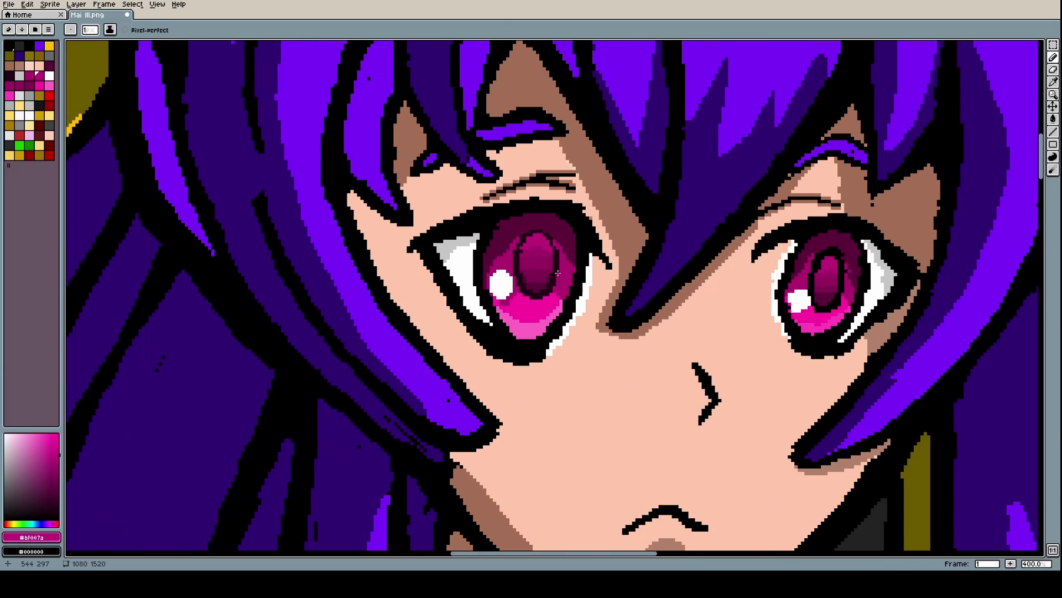
scroll(528, 239, up, 5)
click(515, 256)
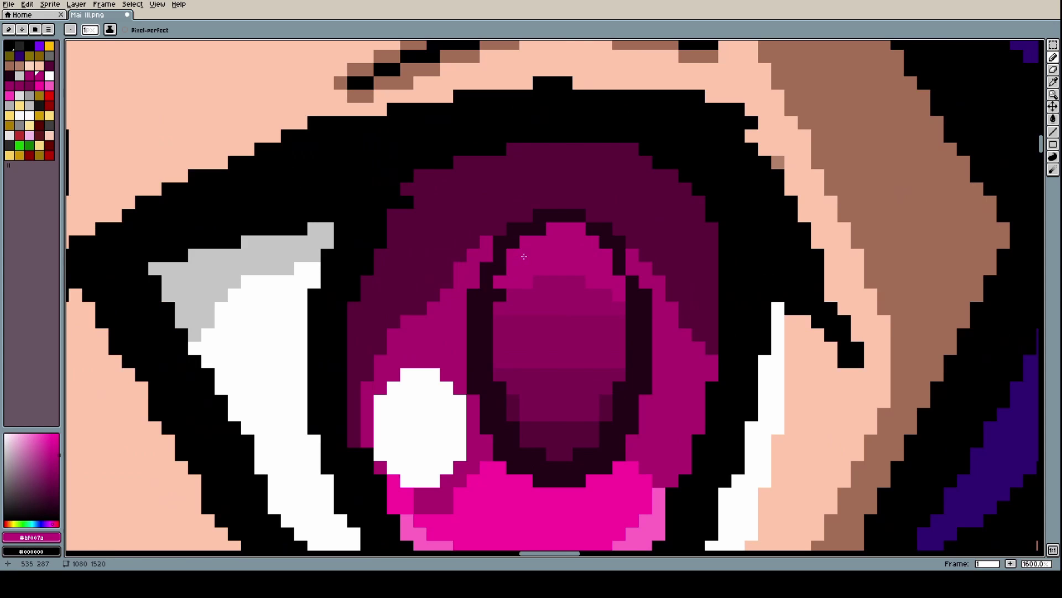
click(514, 295)
scroll(511, 309, up, 1)
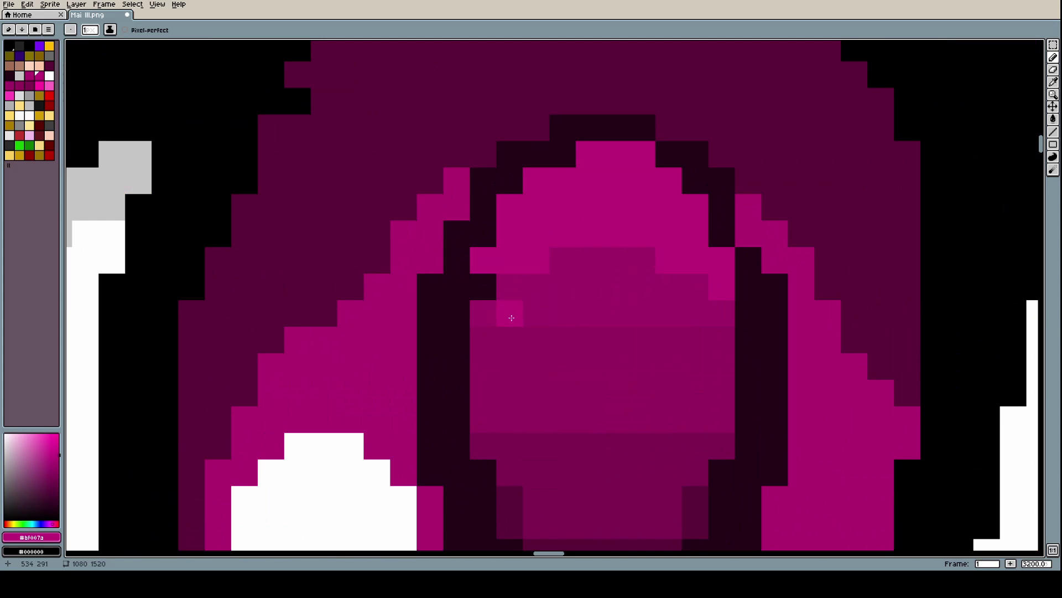
Sample the pupil's middle band colour #95005e and thin the outline's left inner edge beside that band
alt+click(490, 353)
mouse_move(467, 392)
mouse_down()
mouse_move(457, 342)
mouse_move(467, 423)
mouse_up()
scroll(467, 423, down, 10)
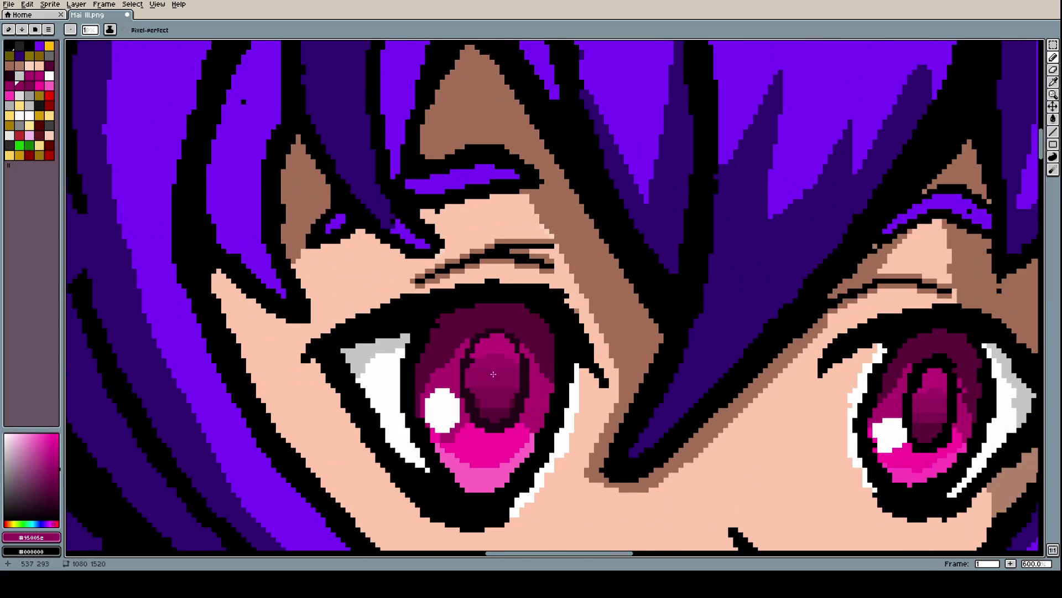
Sample the lower band colour #800051 and paint over the pupil outline's lower-left inner pixels beside that band
scroll(514, 395, up, 10)
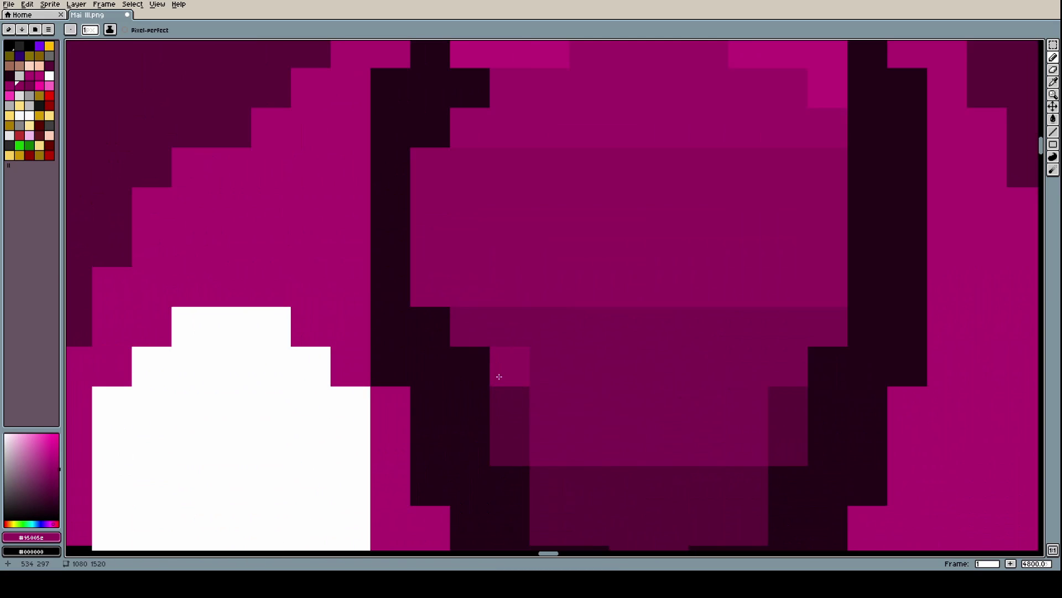
key(alt)
click(505, 339)
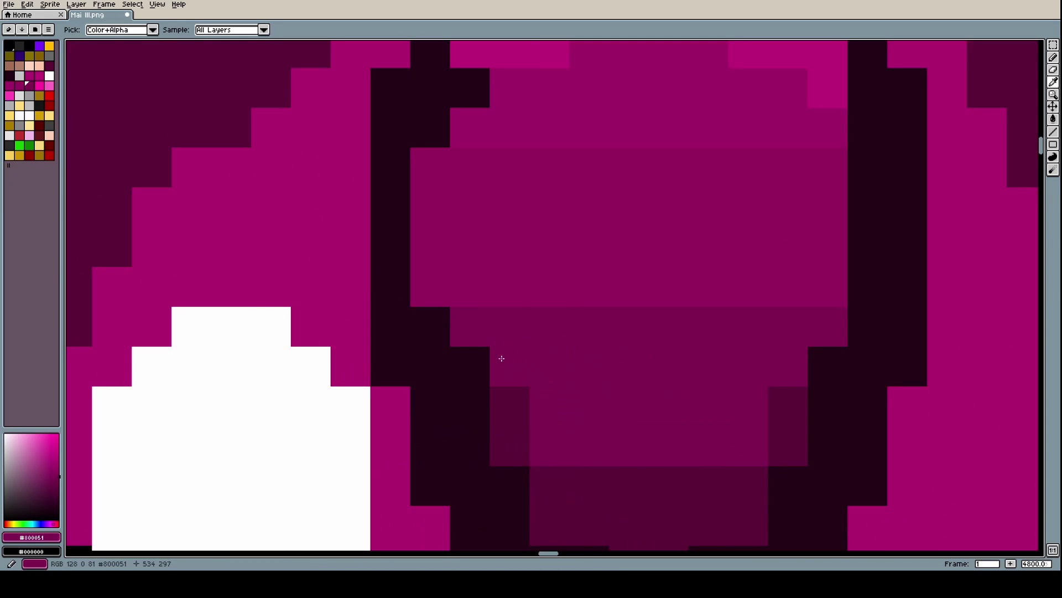
mouse_move(470, 365)
mouse_down()
mouse_move(500, 436)
mouse_move(470, 407)
mouse_move(437, 339)
mouse_up()
scroll(506, 374, down, 10)
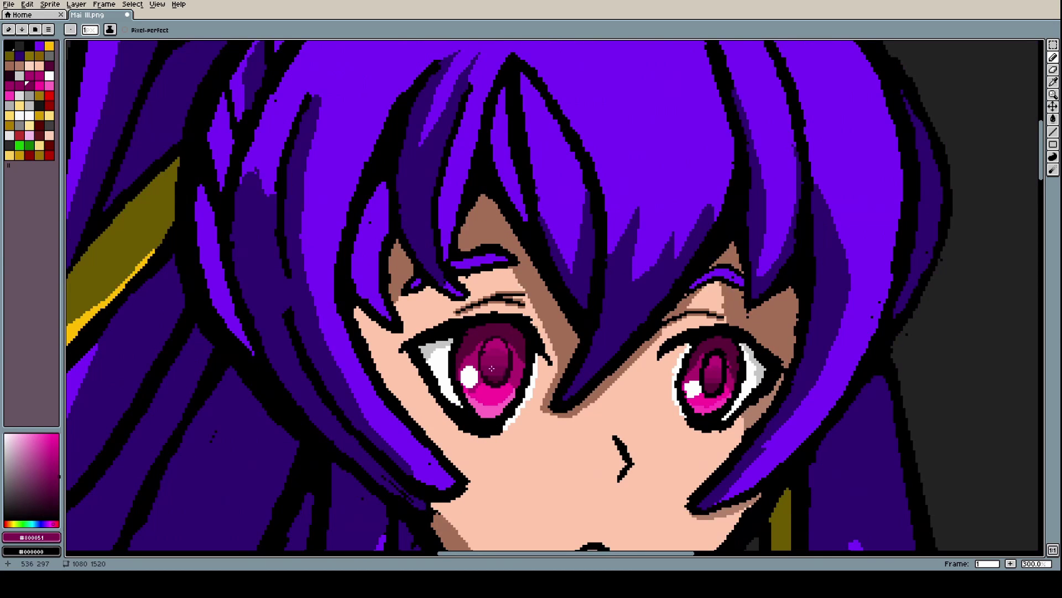
Sample the band colour #a30067 and paint over the excess dark outline pixels at the pupil's upper-left inner edge
scroll(491, 368, up, 7)
scroll(484, 338, up, 1)
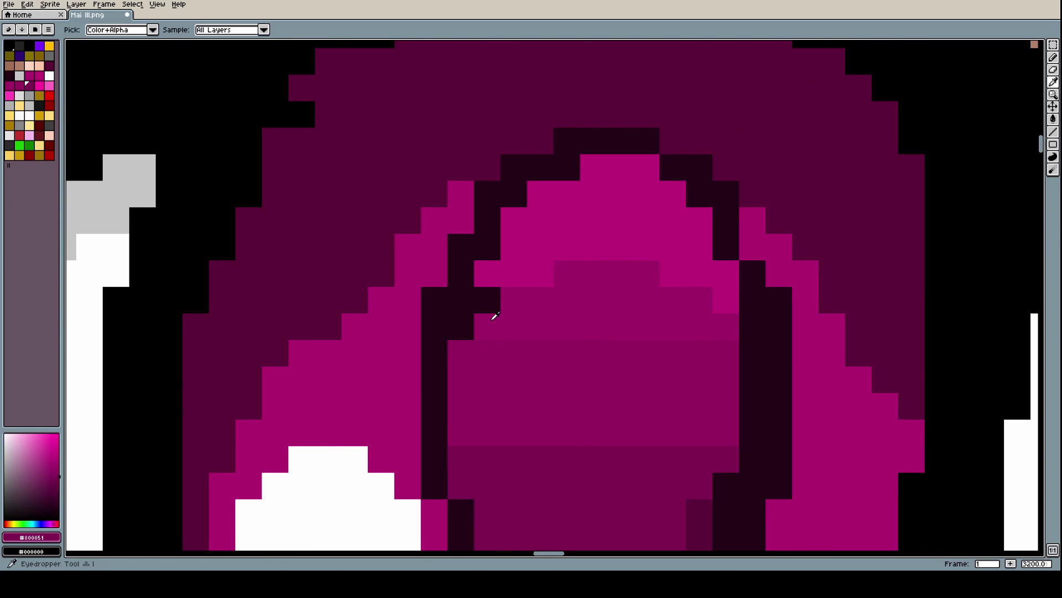
alt+click(490, 316)
drag(460, 300, 480, 301)
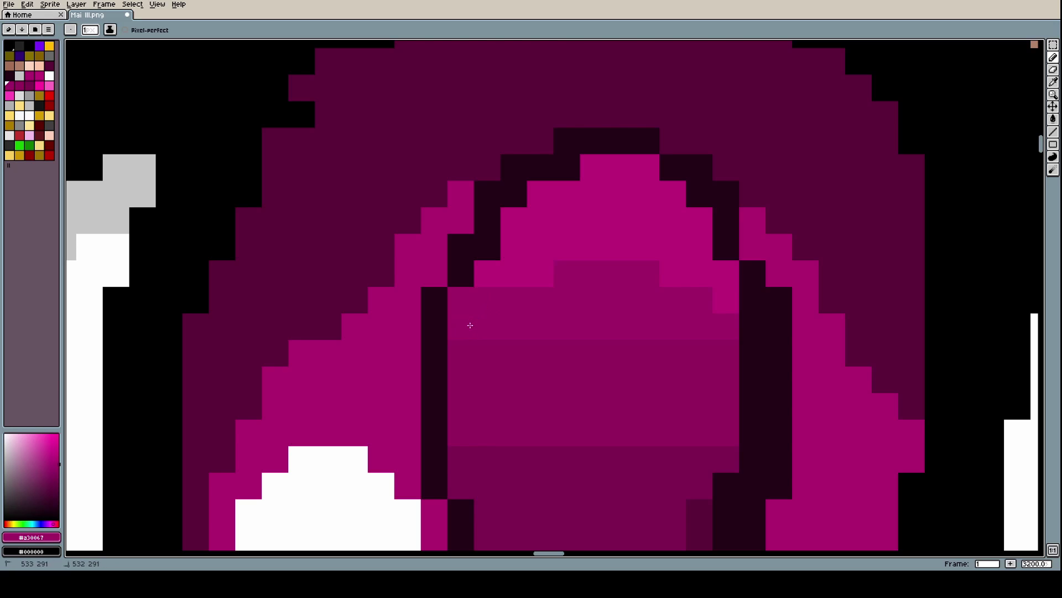
scroll(480, 319, down, 8)
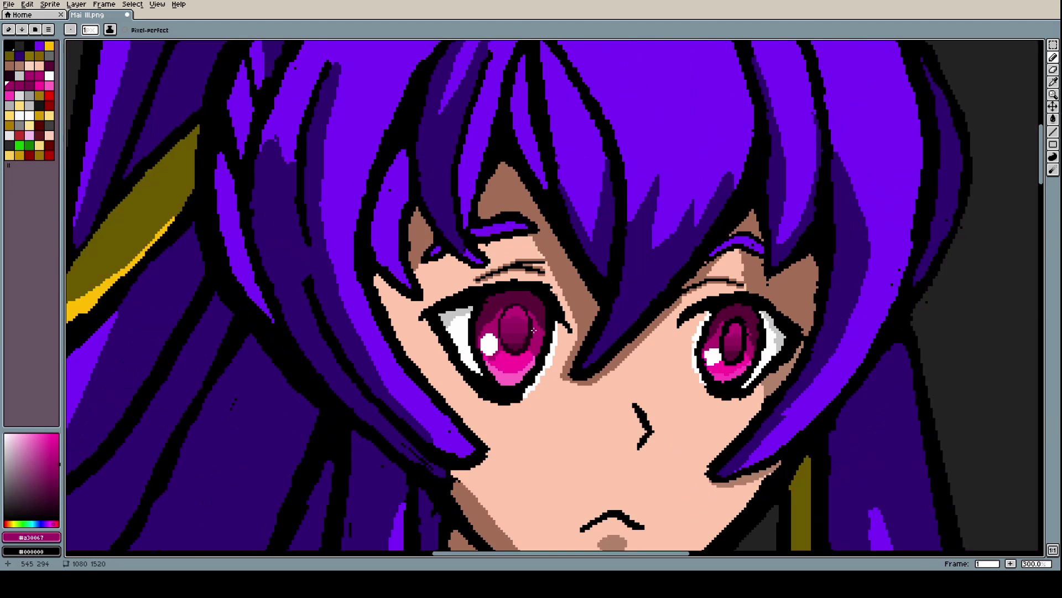
Sample the darkest band colour #5c003a and thin the inner edge of the outline around the pupil's bottom
scroll(521, 349, up, 10)
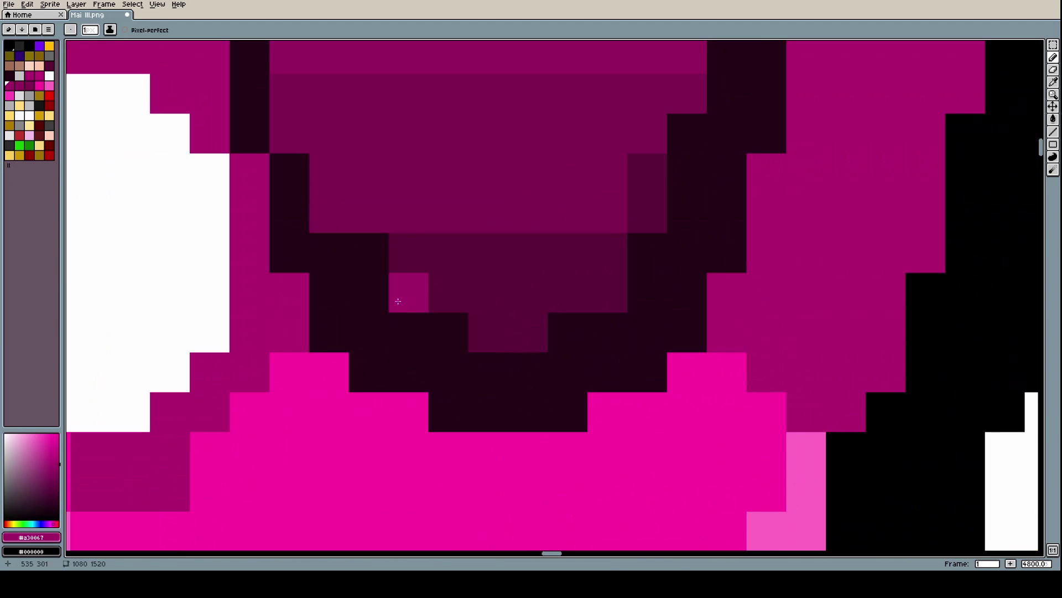
alt+click(436, 273)
mouse_move(381, 260)
mouse_down()
mouse_move(411, 309)
mouse_move(483, 365)
mouse_move(592, 311)
mouse_move(684, 220)
mouse_move(657, 242)
mouse_up()
scroll(659, 242, down, 10)
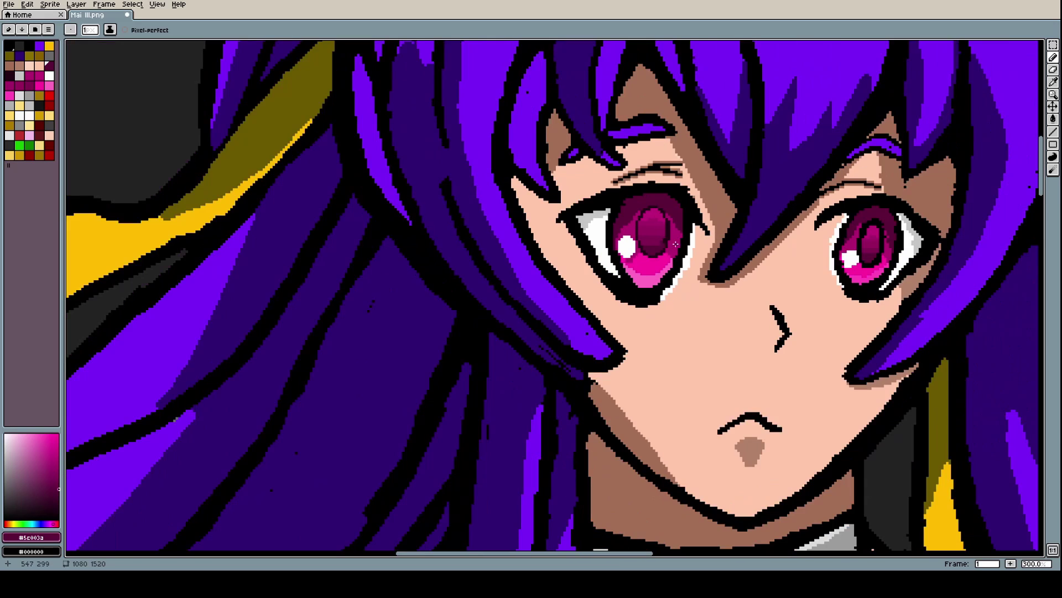
Sample #800051, thin the outline's lower-right inner edge, and curve that band's lower boundary down into the darkest band
scroll(670, 243, up, 8)
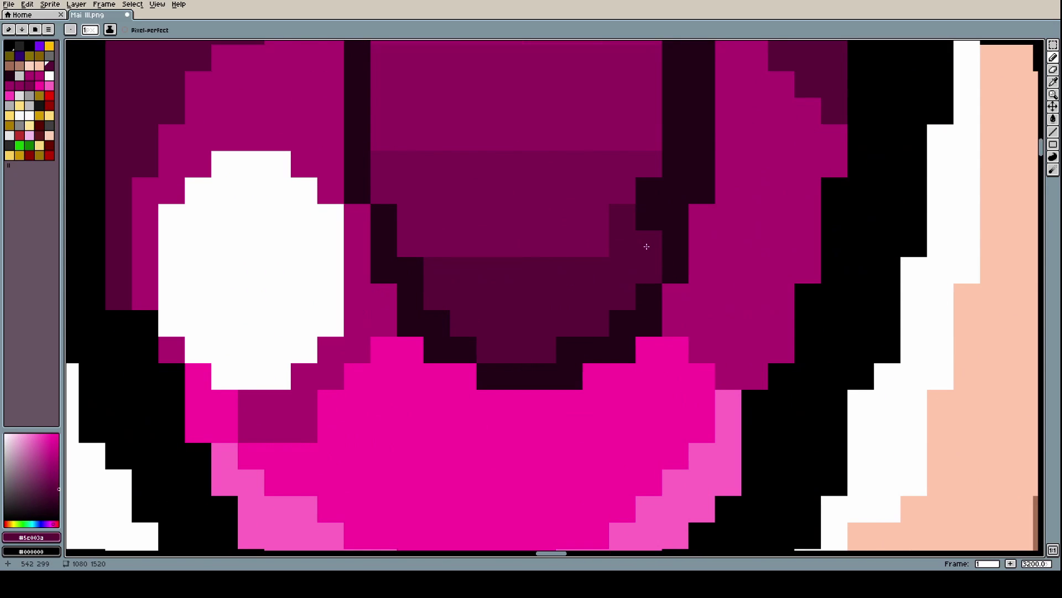
alt+click(588, 232)
drag(615, 246, 624, 224)
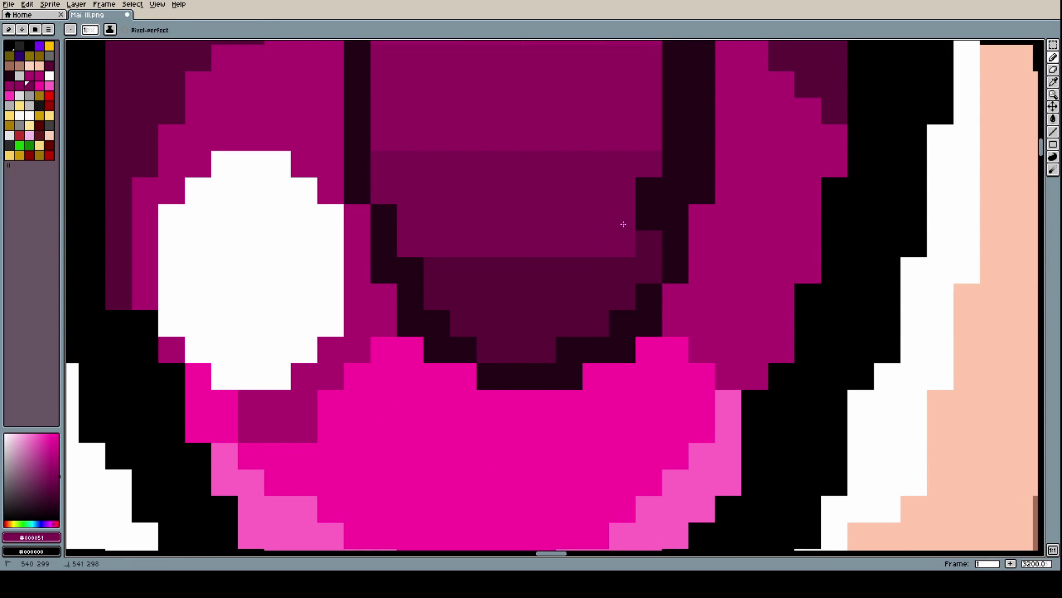
click(645, 205)
click(647, 202)
mouse_move(569, 244)
mouse_down()
mouse_move(523, 268)
mouse_move(494, 264)
mouse_up()
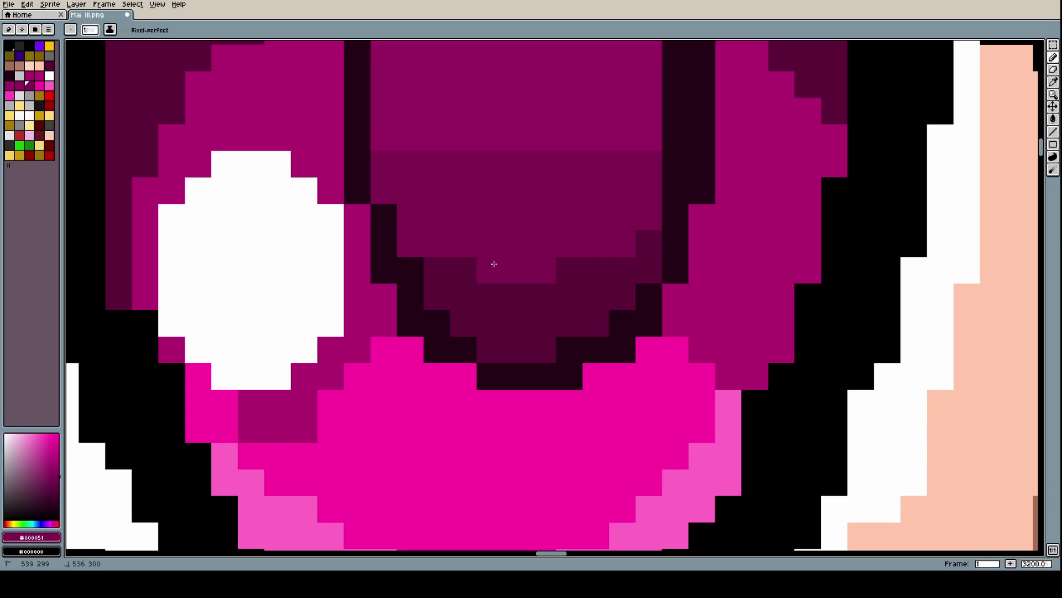
click(570, 268)
click(586, 258)
scroll(577, 241, down, 6)
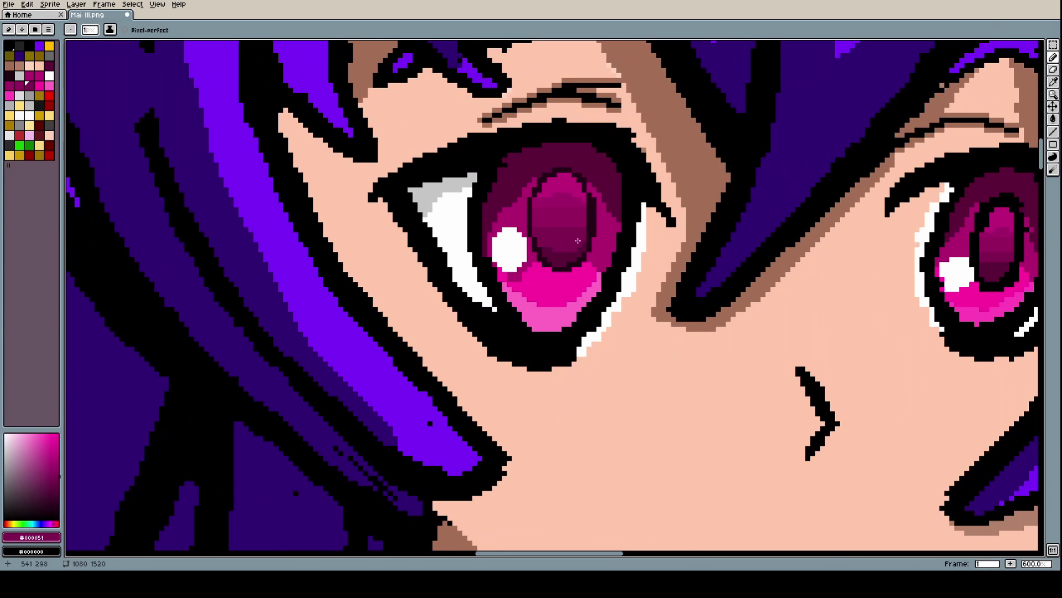
scroll(569, 244, up, 4)
scroll(573, 246, down, 7)
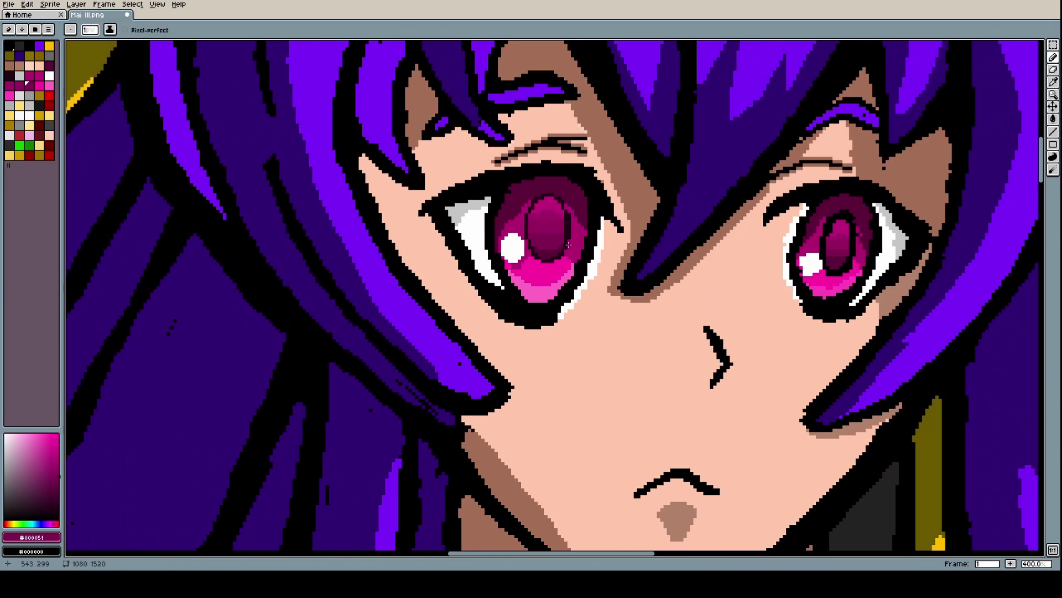
Sample #95005e and extend the pupil's middle band downward in a stepped curve into the #800051 band
scroll(562, 238, up, 8)
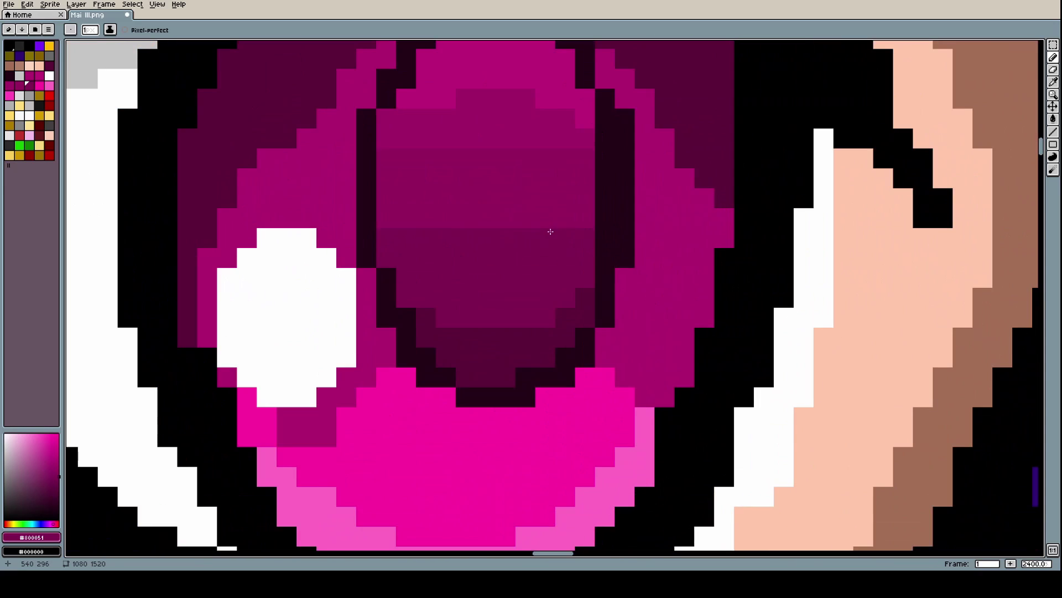
key(i)
click(556, 192)
scroll(565, 191, up, 2)
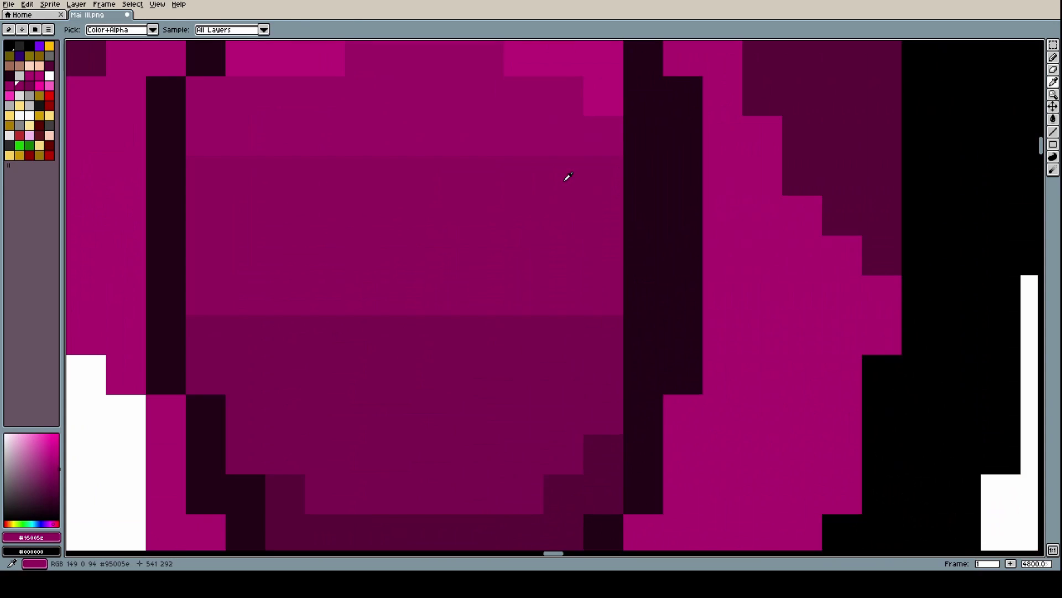
key(b)
drag(366, 335, 418, 367)
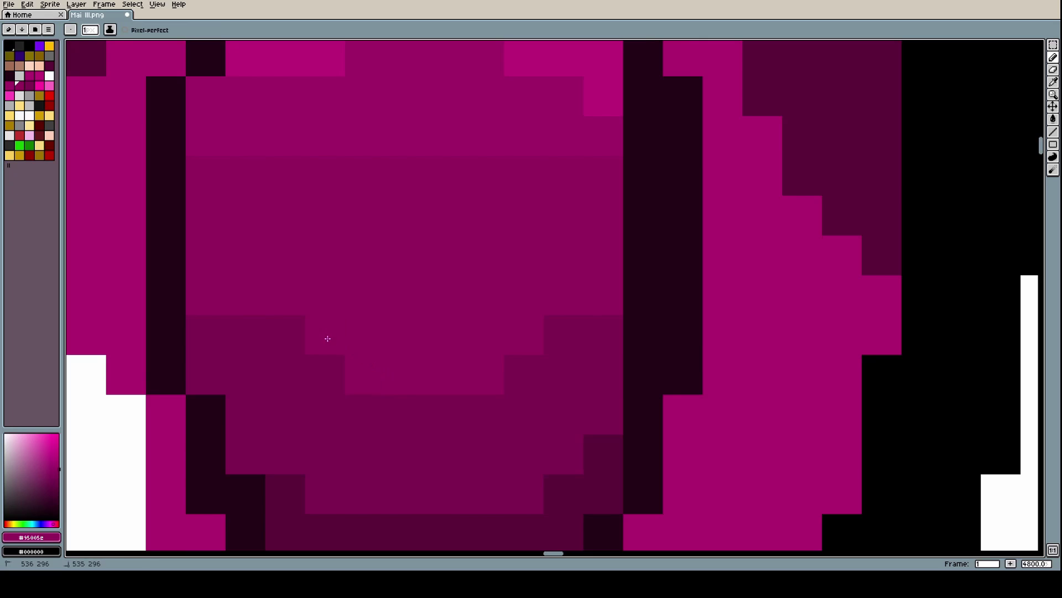
scroll(476, 331, down, 10)
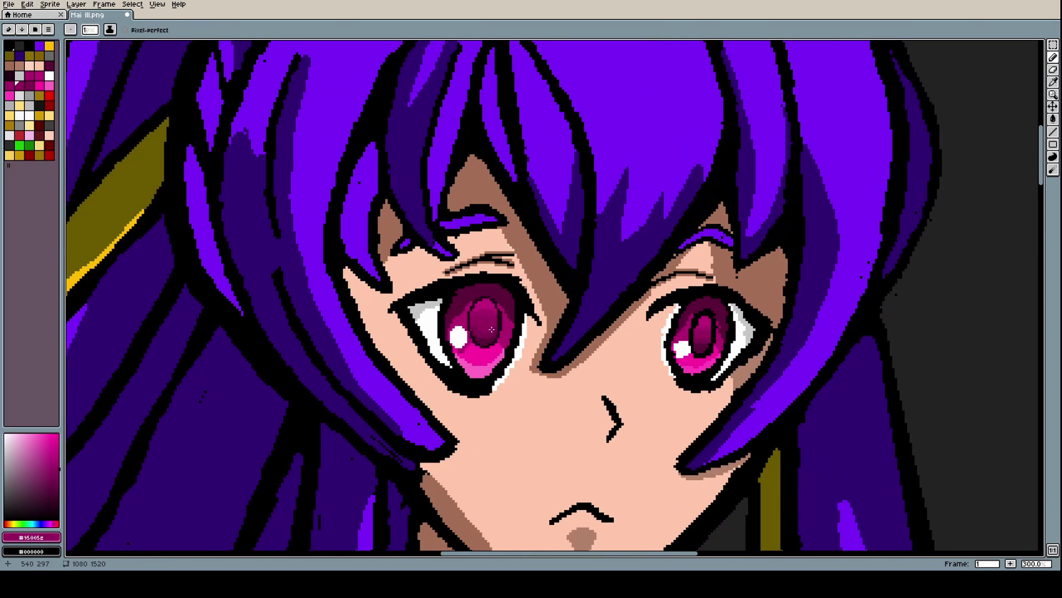
Sample #800051 and thin the pupil outline's lower-right inner edge by painting its pixels beside that band
scroll(491, 329, up, 10)
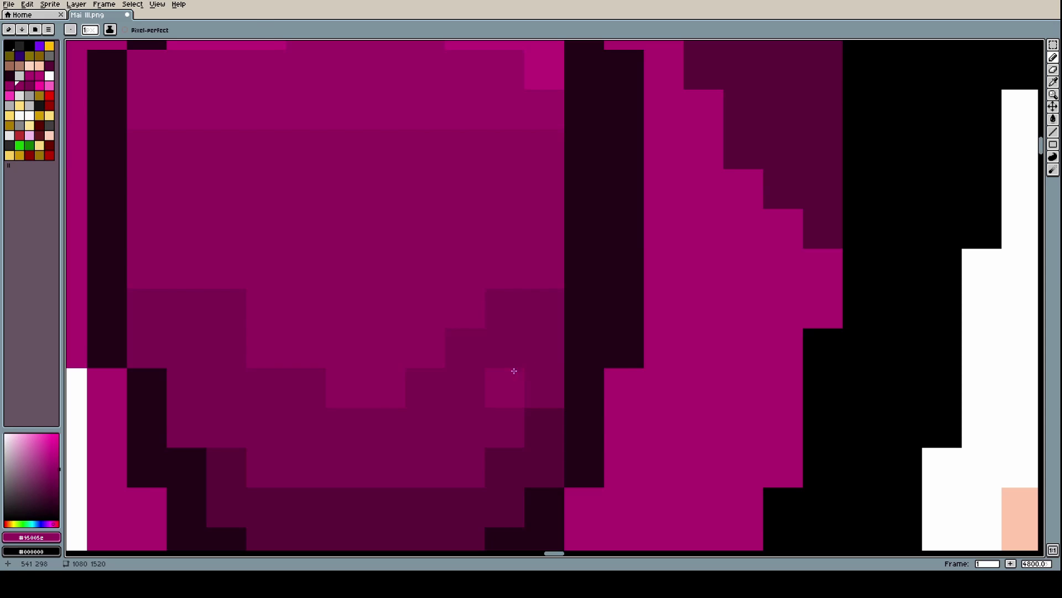
alt+click(517, 365)
mouse_move(524, 367)
mouse_down()
mouse_move(577, 318)
mouse_move(563, 377)
mouse_up()
scroll(569, 361, down, 8)
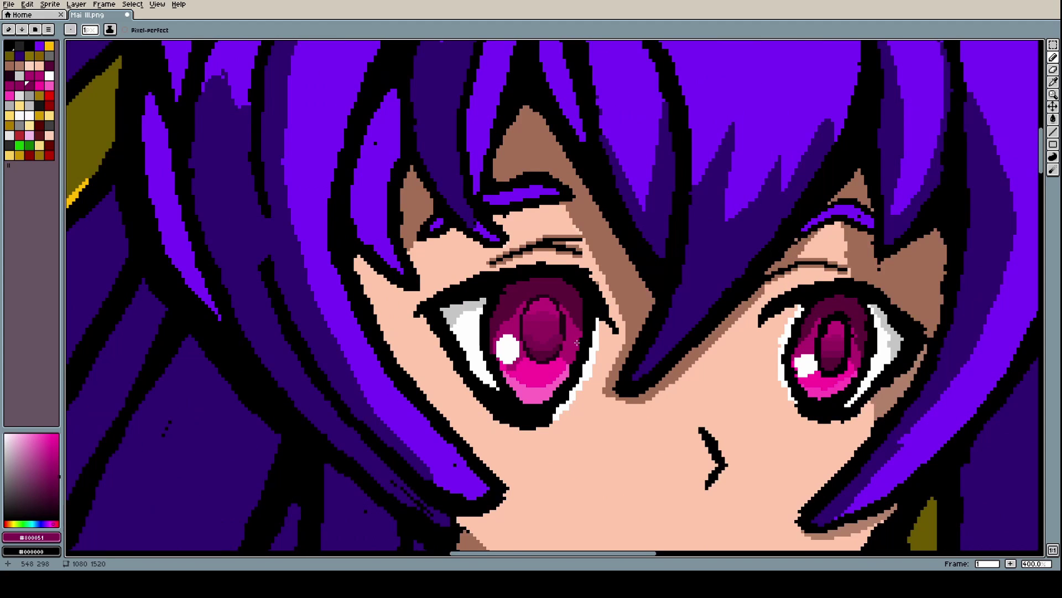
scroll(577, 343, up, 5)
click(27, 5)
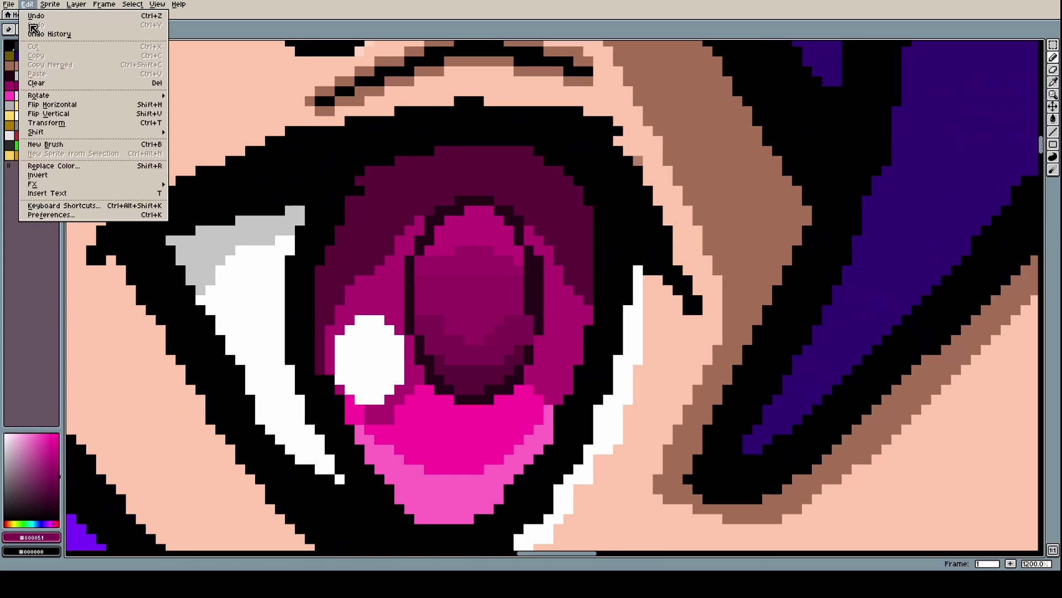
key(Escape)
scroll(516, 315, up, 4)
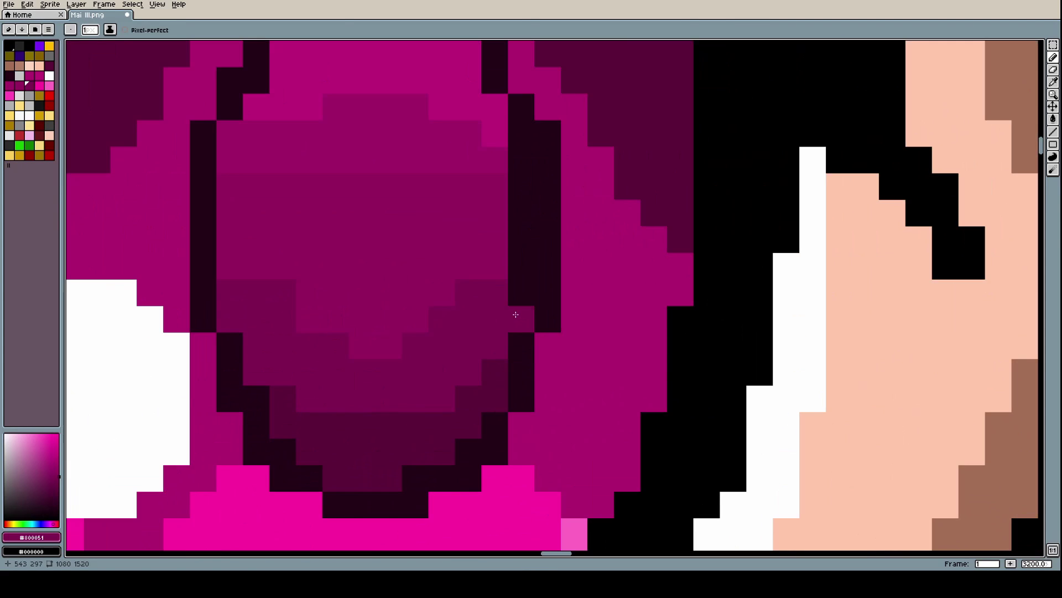
drag(516, 314, 514, 299)
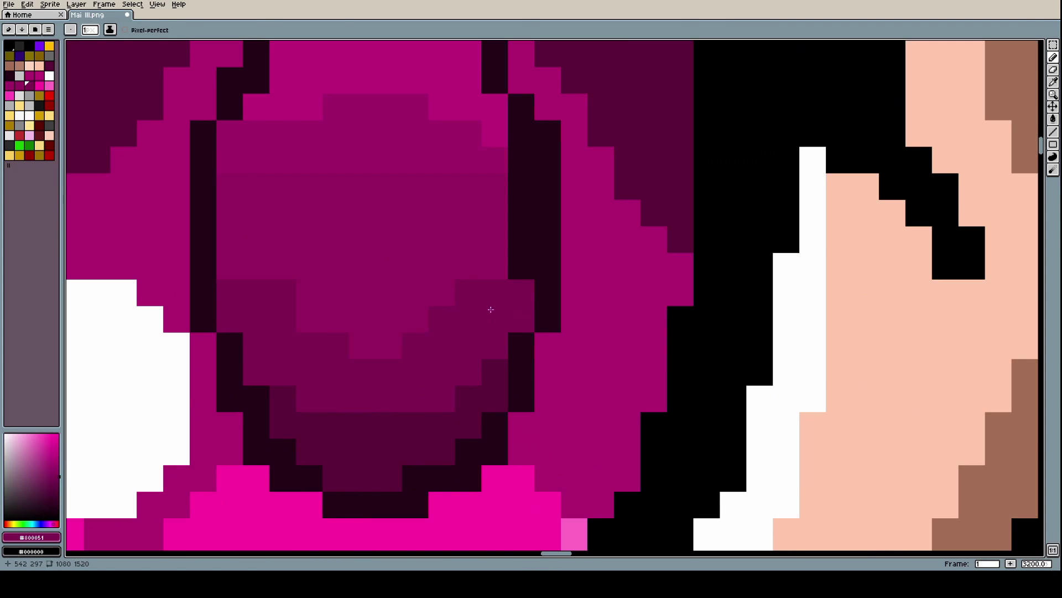
Sample #95005e and thin the right inner edge of the pupil outline beside the middle band
key(i)
click(491, 249)
key(b)
drag(520, 242, 523, 188)
click(512, 261)
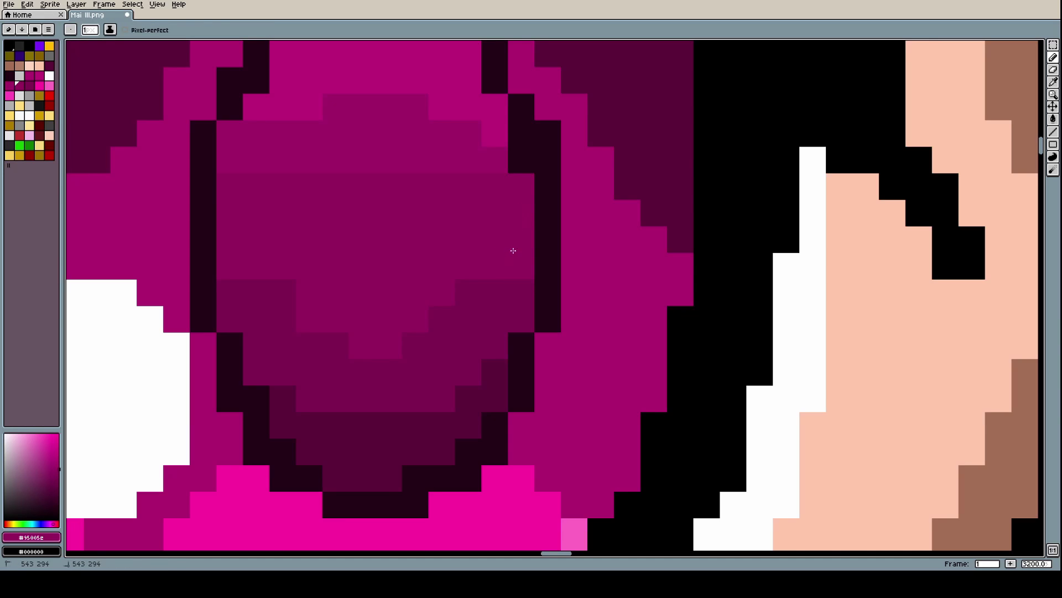
scroll(498, 244, down, 8)
scroll(494, 237, down, 2)
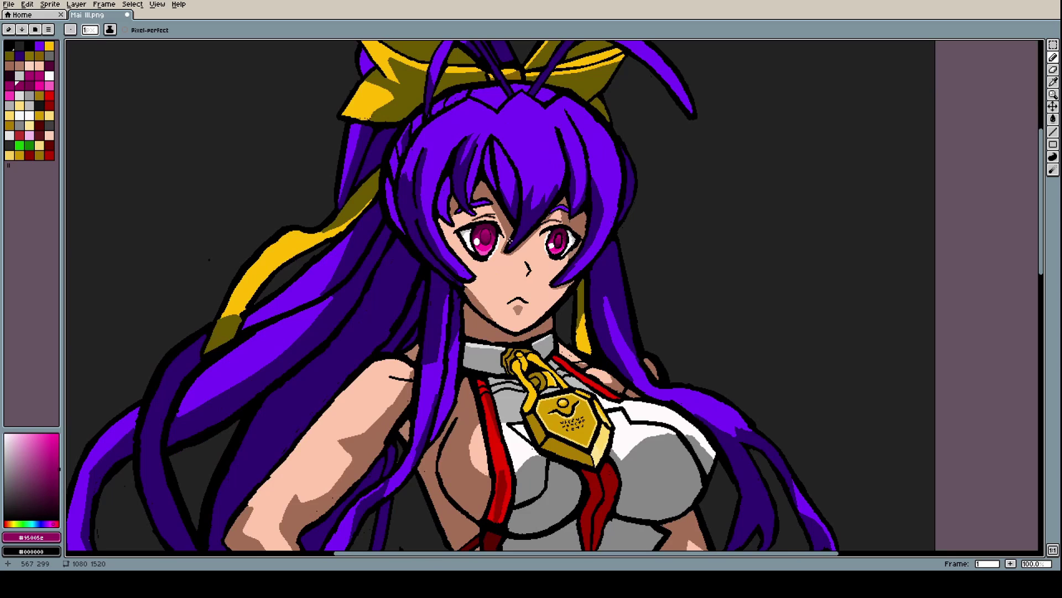
Sample the outline colour #230016 and add one pixel where the pupil outline's left side meets its lower-left curve
scroll(499, 244, up, 11)
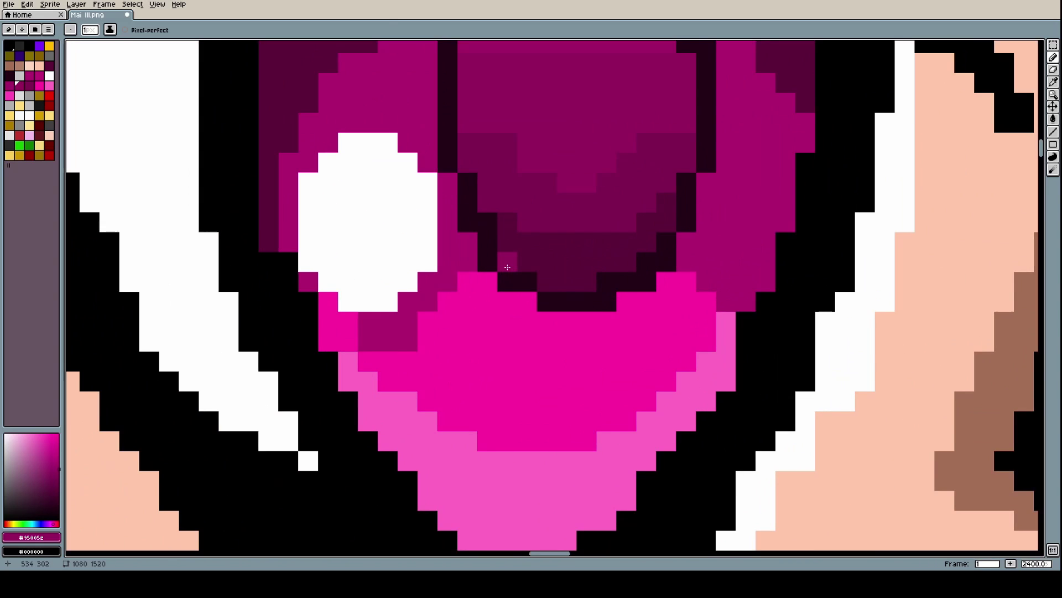
key(ctrl+z)
alt+click(504, 272)
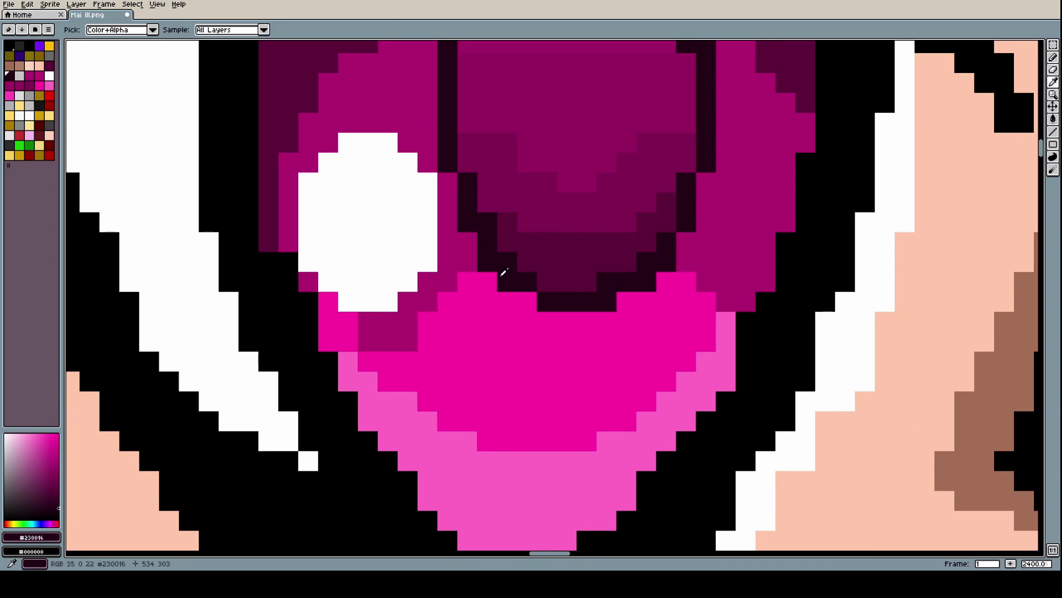
click(468, 163)
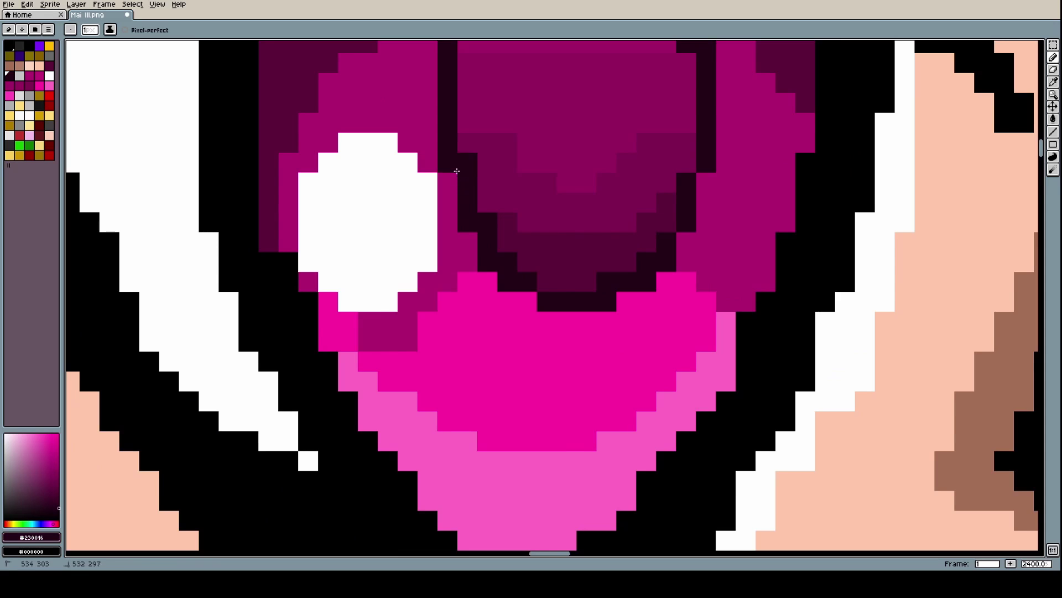
scroll(487, 247, down, 11)
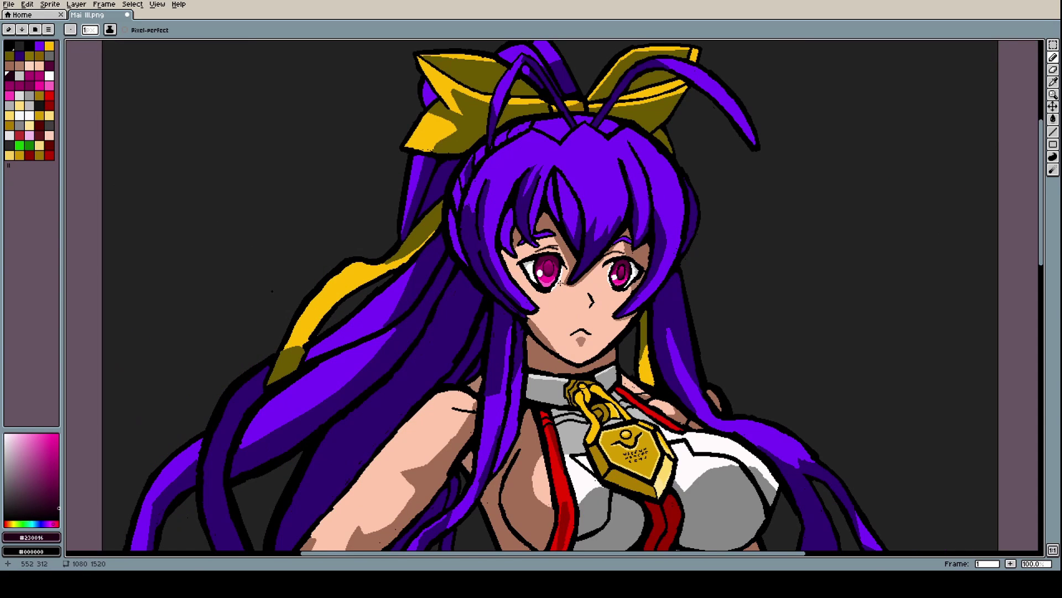
scroll(556, 283, up, 12)
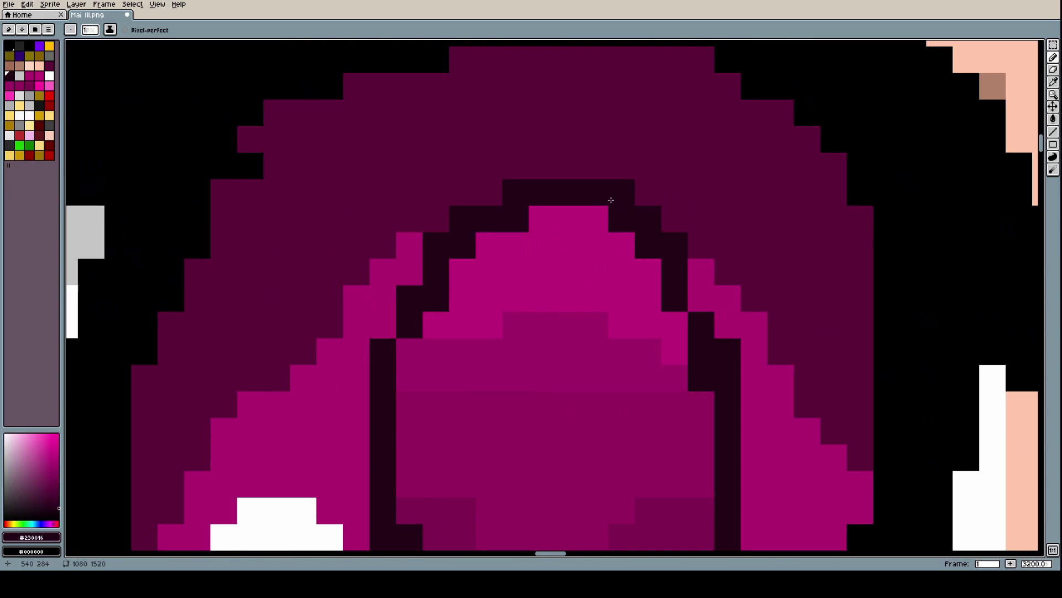
Choose fully saturated pink (HSB 321°, 100, 100) and paint a stepped arc along the pupil's upper inner edge, extending down the right
key(i)
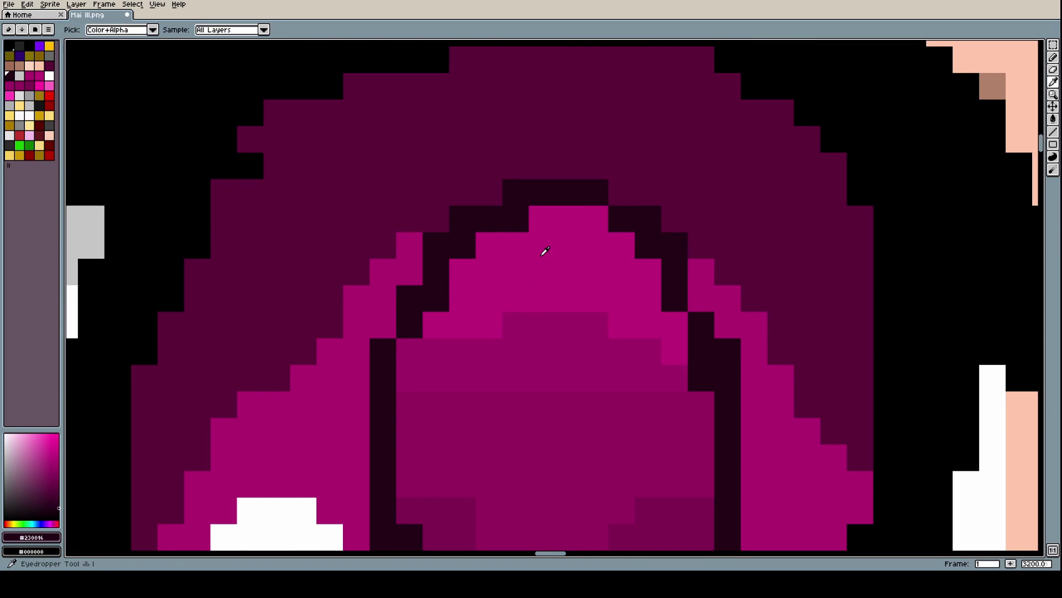
click(550, 293)
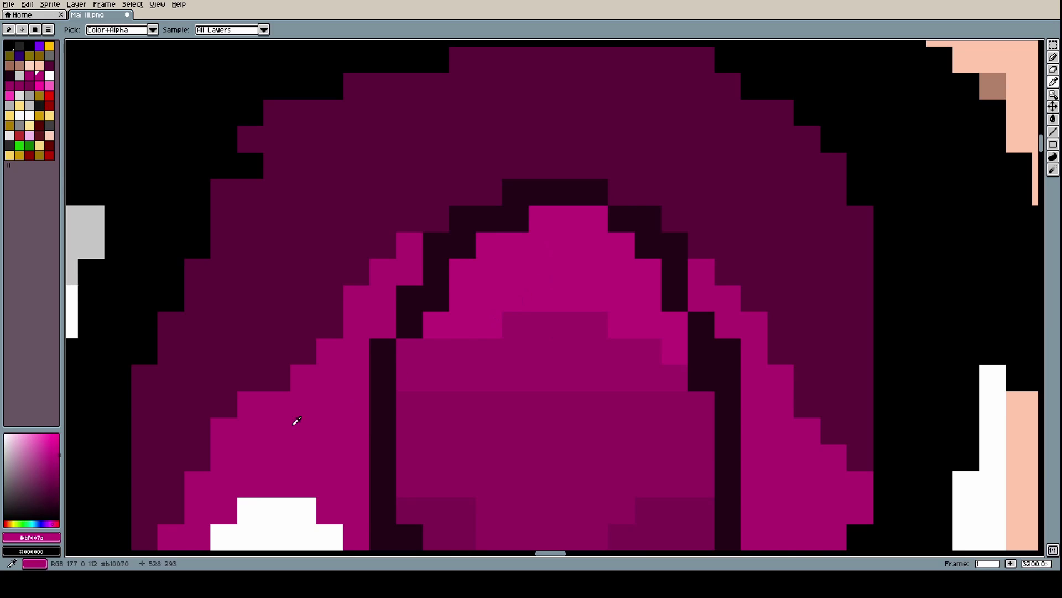
mouse_move(39, 454)
mouse_down()
mouse_move(64, 435)
mouse_move(50, 431)
mouse_up()
key(b)
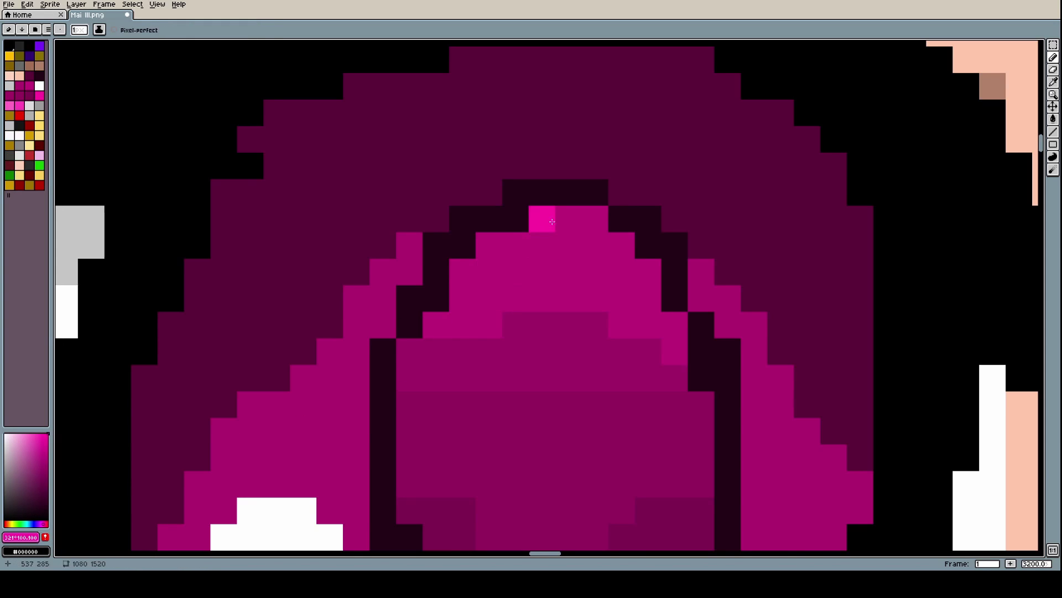
mouse_move(541, 225)
mouse_down()
mouse_move(492, 246)
mouse_move(463, 280)
mouse_move(558, 218)
mouse_move(587, 243)
mouse_move(594, 219)
mouse_move(678, 327)
mouse_up()
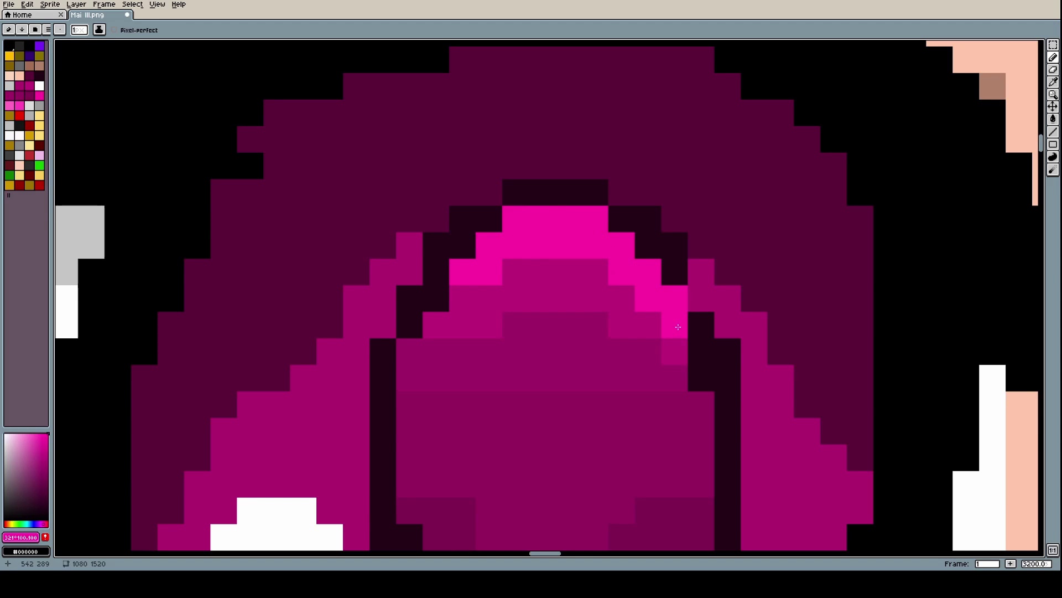
Sample the outline colour #230016 and add outline pixels at the pupil's upper right and at the left end of its top edge
alt+click(669, 263)
click(692, 292)
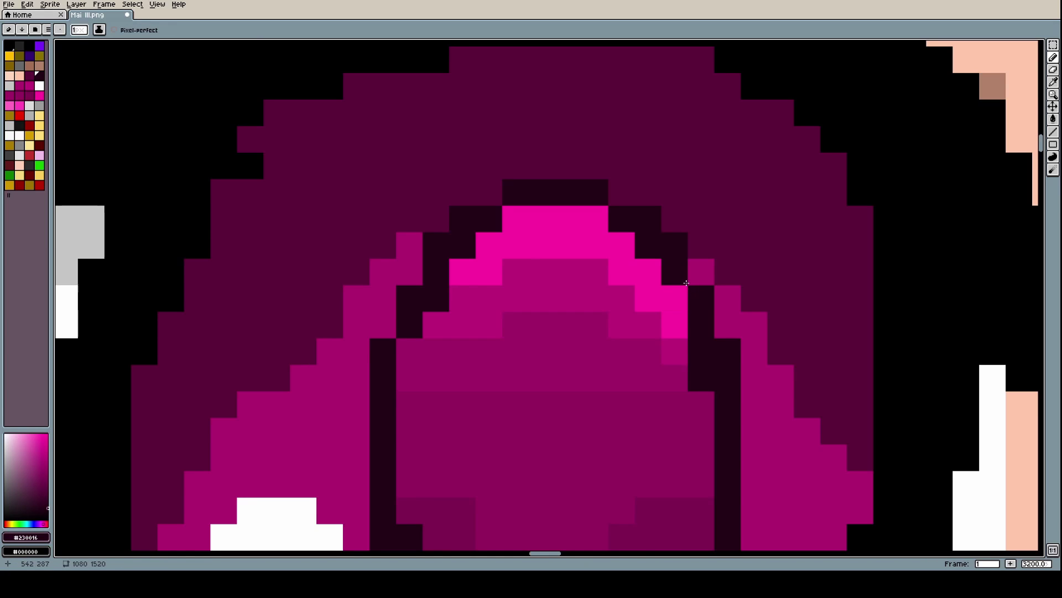
click(688, 280)
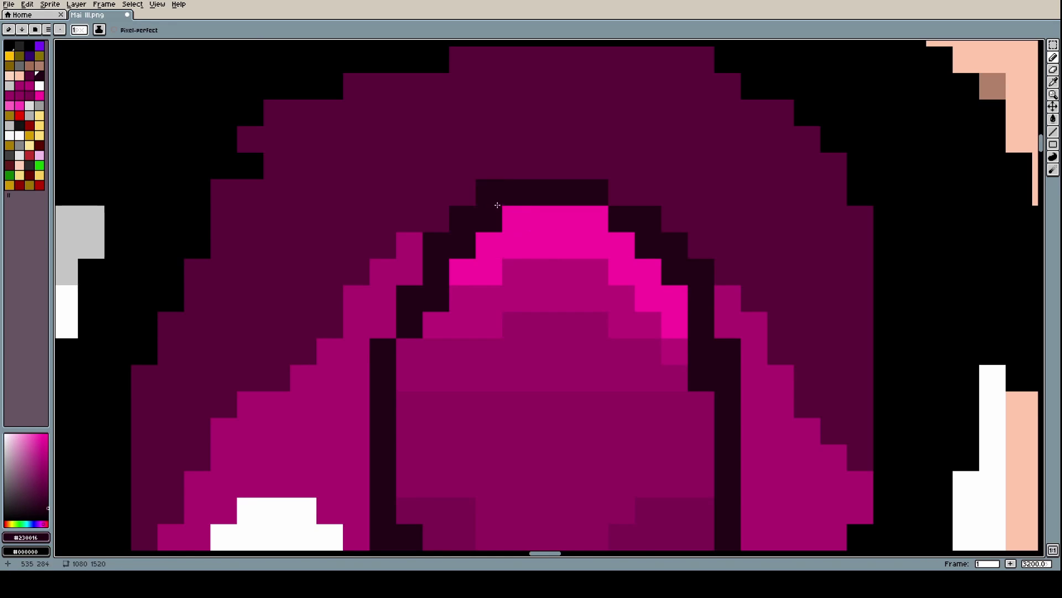
key(2)
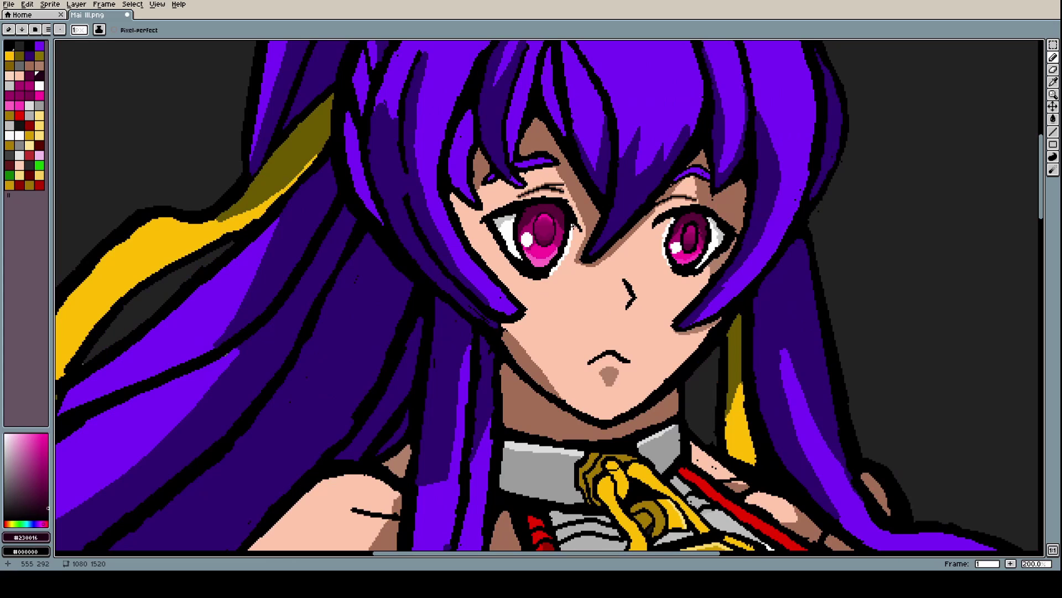
scroll(545, 223, up, 8)
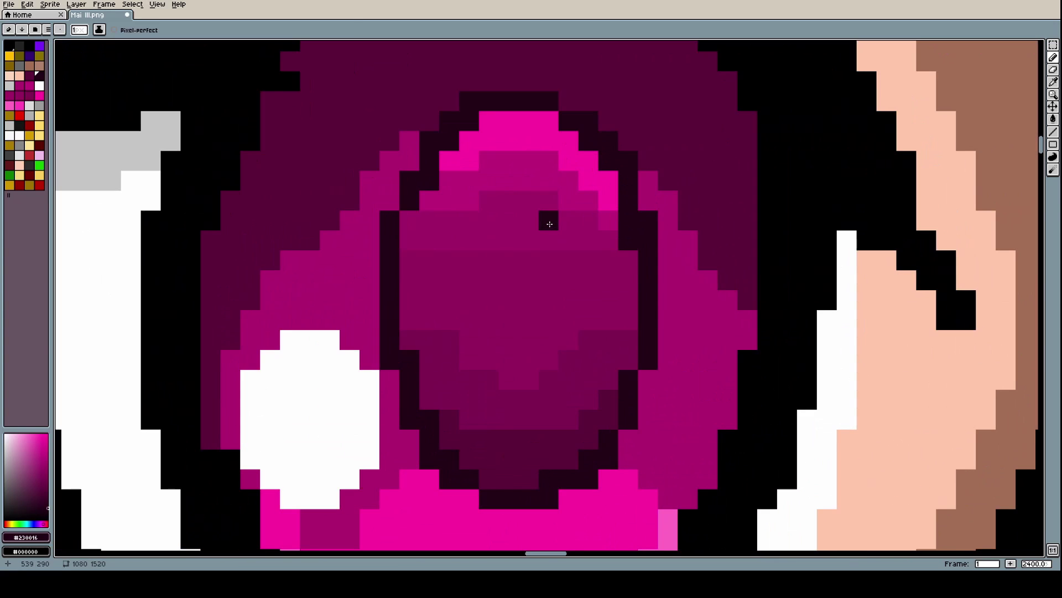
scroll(553, 223, down, 10)
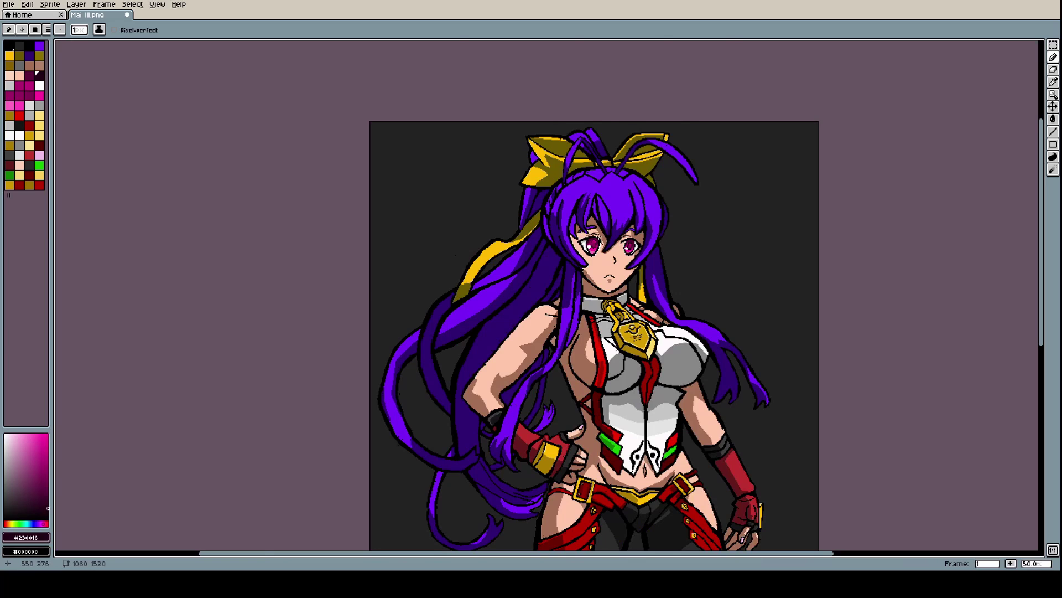
scroll(593, 242, up, 15)
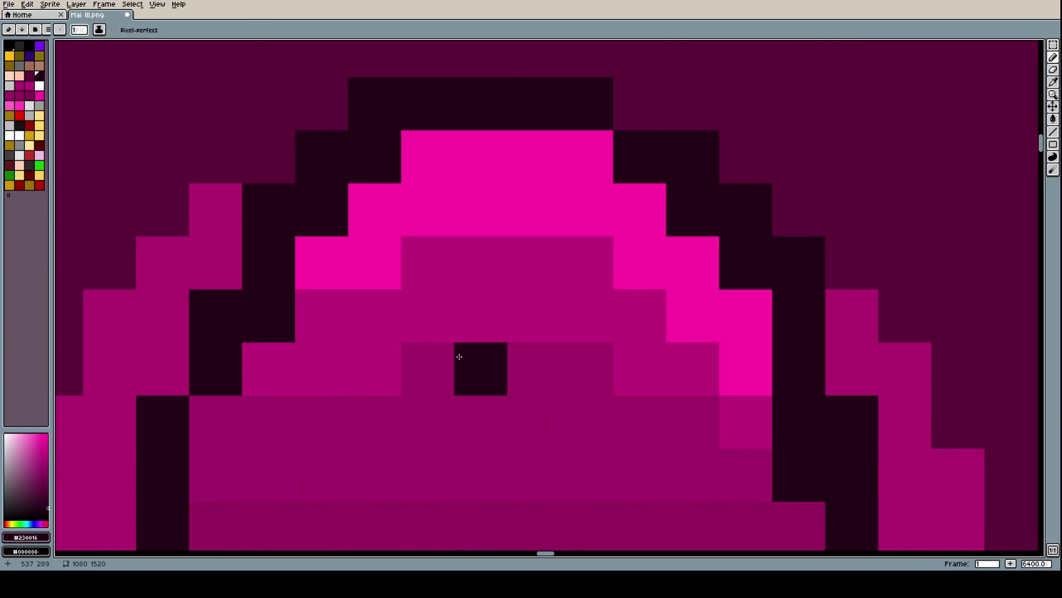
Choose a lighter pink of the same hue and try filling the pupil's whole bright pink arc with it
key(i)
click(36, 435)
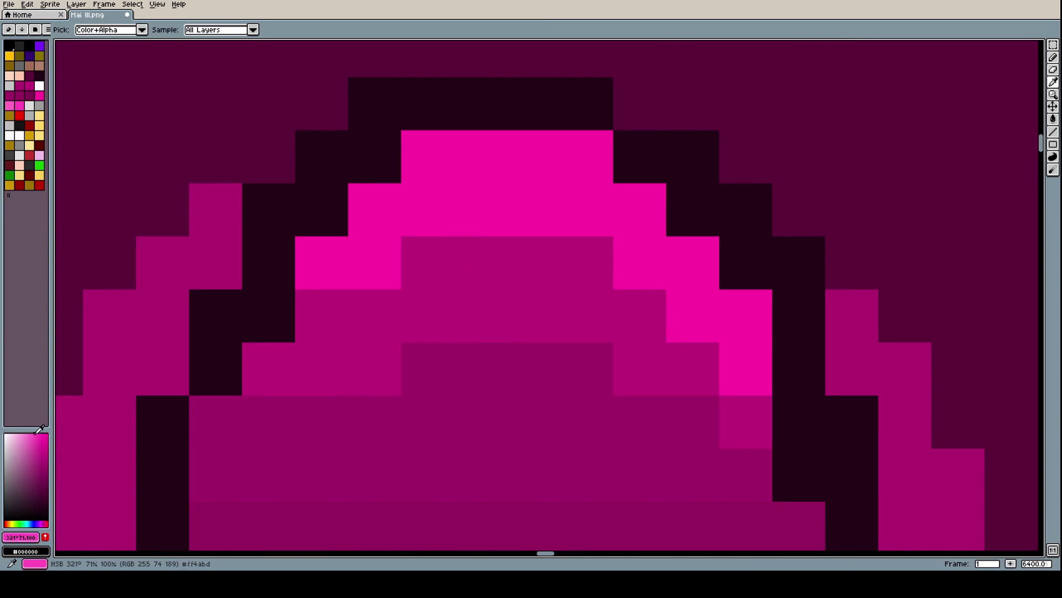
drag(36, 434, 31, 434)
key(g)
click(486, 211)
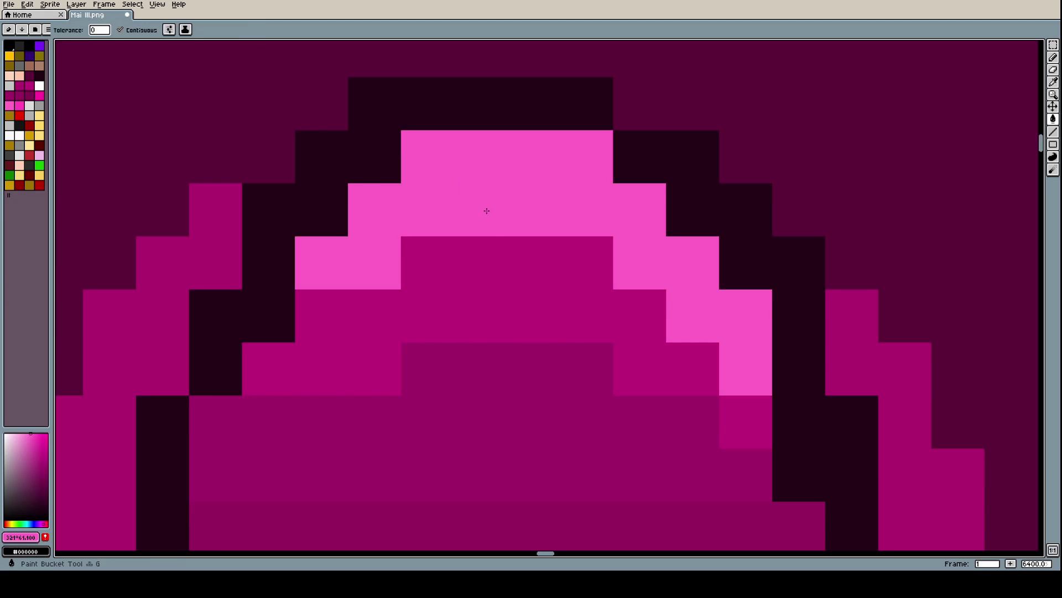
scroll(486, 211, down, 10)
scroll(534, 208, up, 1)
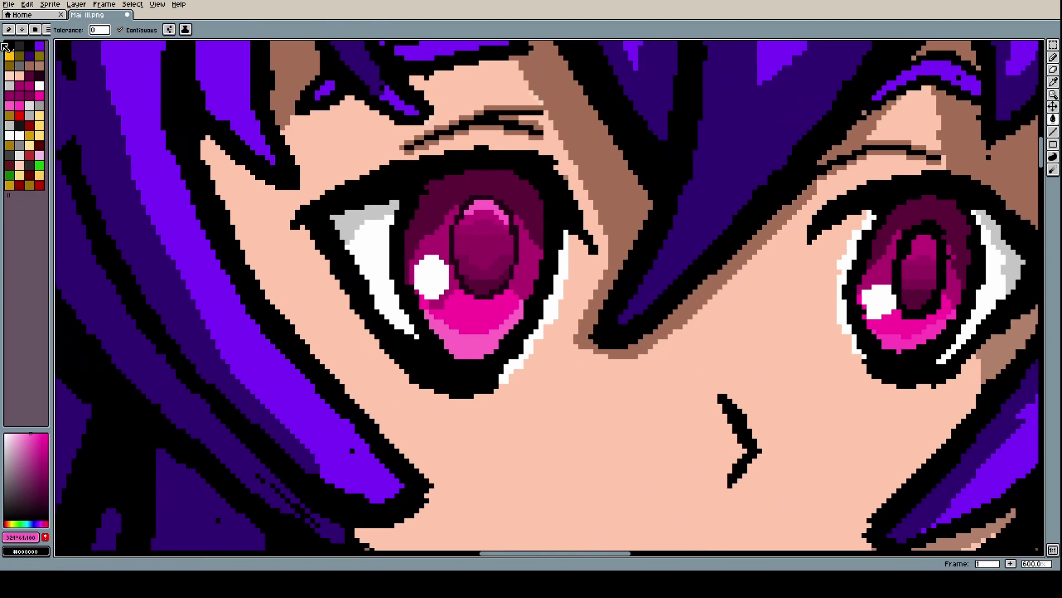
click(27, 4)
click(34, 20)
Paint lighter pink highlight pixels along the arc's top row and upper-left end, extending into the adjoining outline
scroll(460, 207, up, 11)
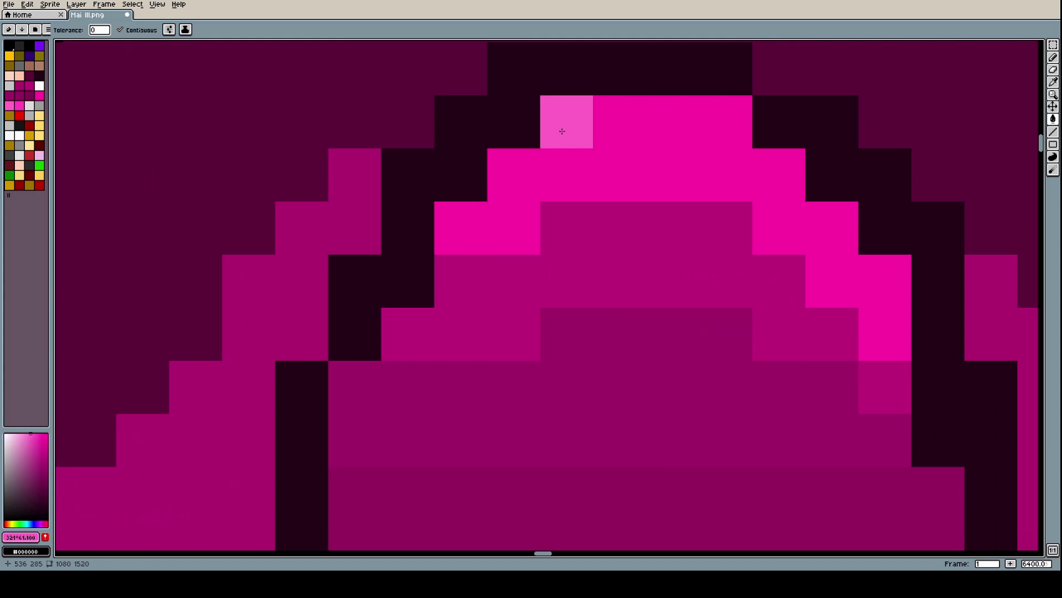
key(b)
mouse_move(565, 137)
mouse_down()
mouse_move(640, 119)
mouse_move(711, 124)
mouse_up()
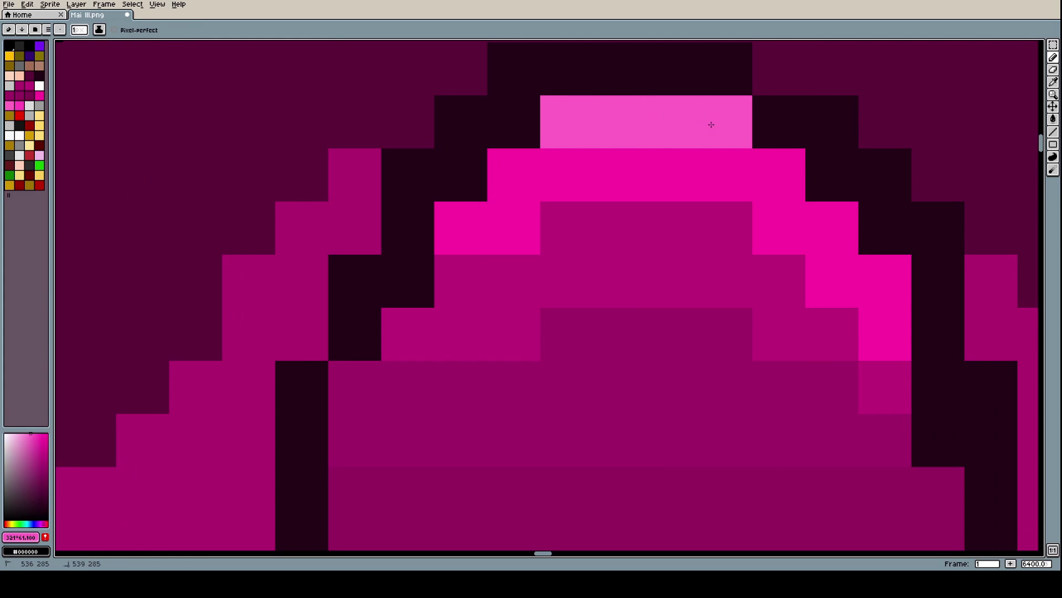
click(503, 177)
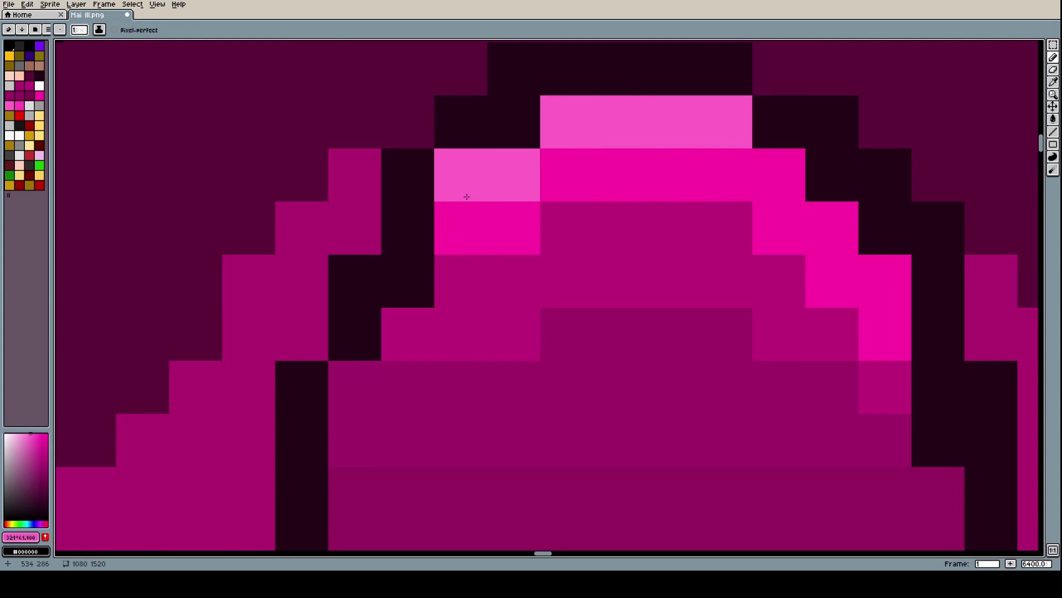
drag(503, 158, 525, 132)
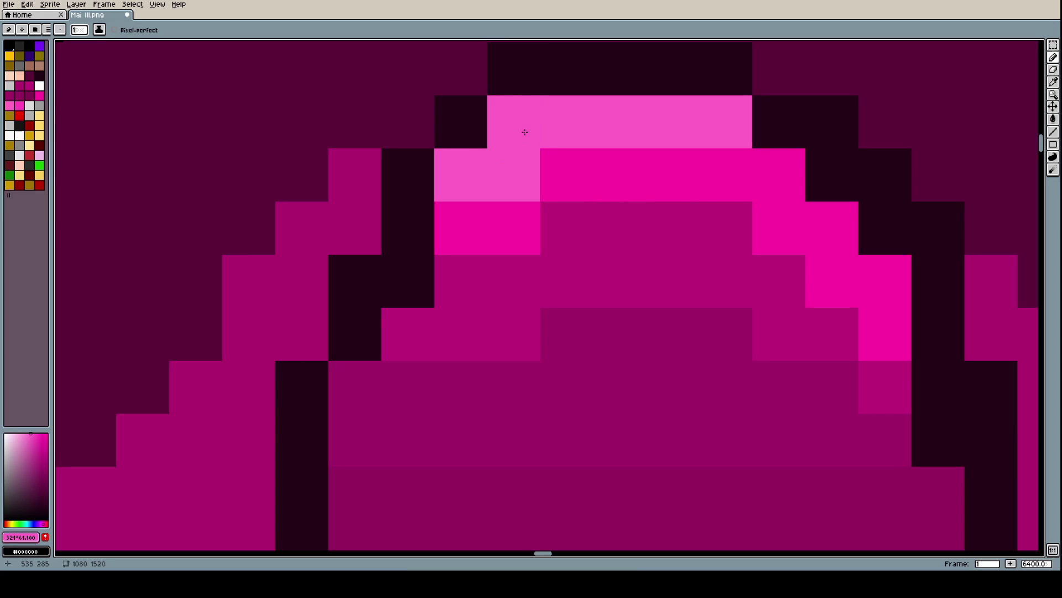
scroll(596, 120, down, 10)
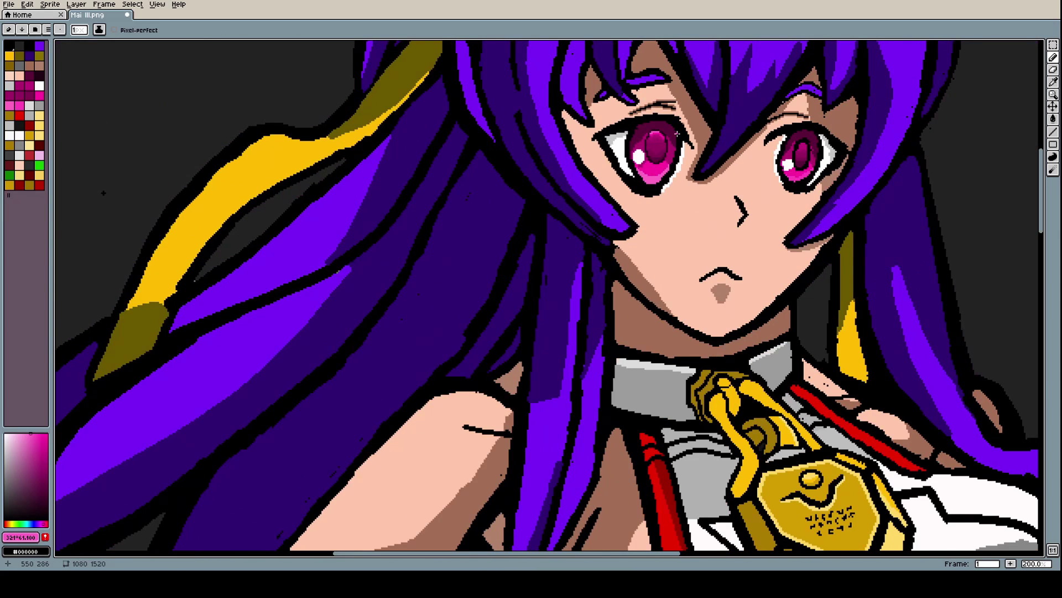
scroll(677, 133, up, 8)
drag(437, 141, 447, 159)
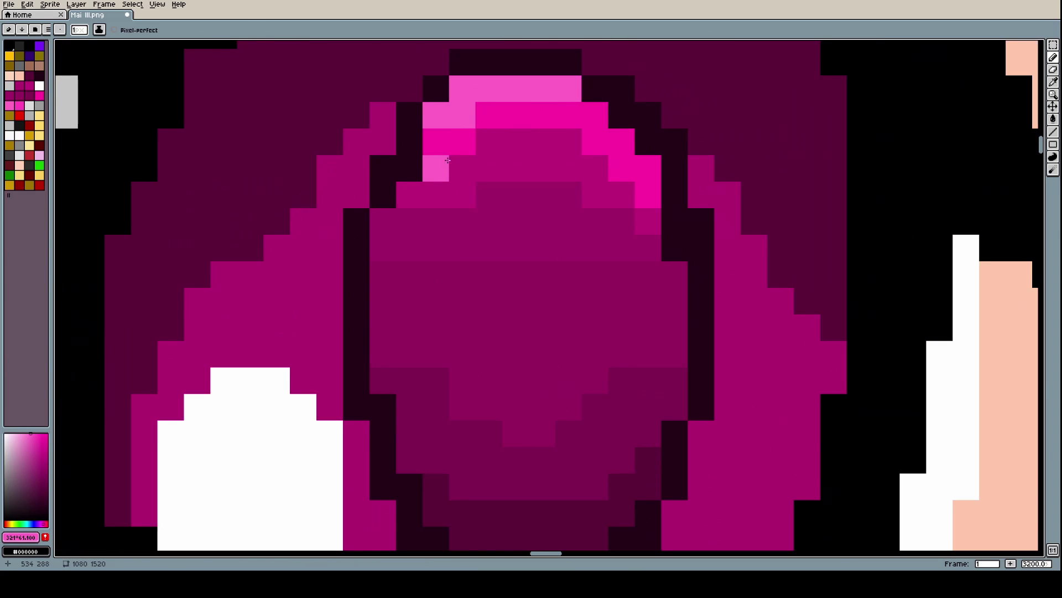
key(ctrl+z)
Sample the outline colour #230016 and redraw the pupil's upper-left outline one pixel farther outward
alt+click(382, 169)
mouse_move(385, 119)
mouse_down()
mouse_move(451, 77)
mouse_move(442, 71)
mouse_up()
click(358, 196)
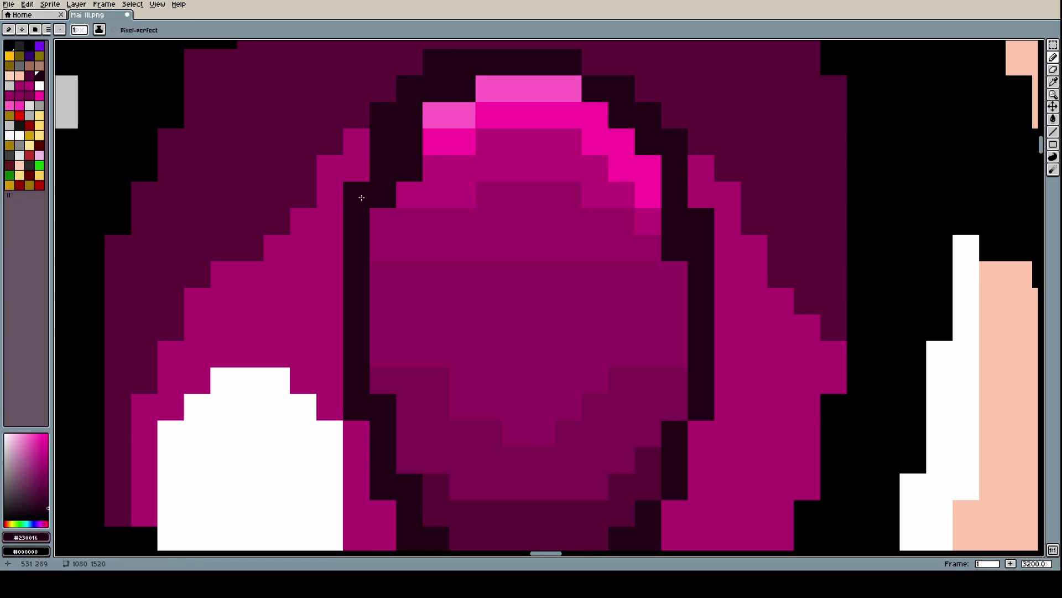
scroll(361, 197, down, 7)
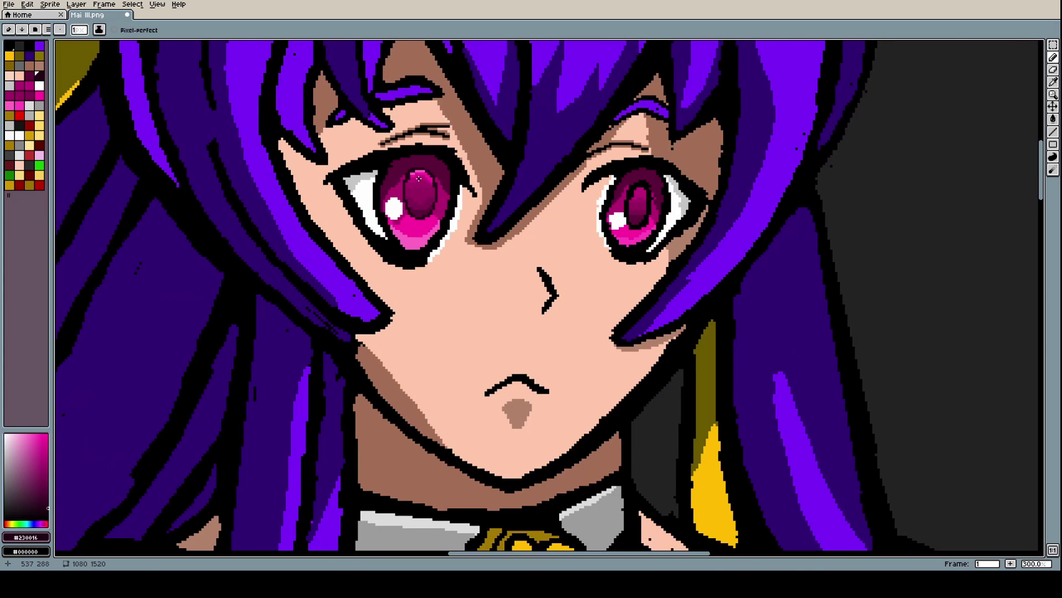
scroll(419, 178, up, 7)
scroll(421, 183, up, 3)
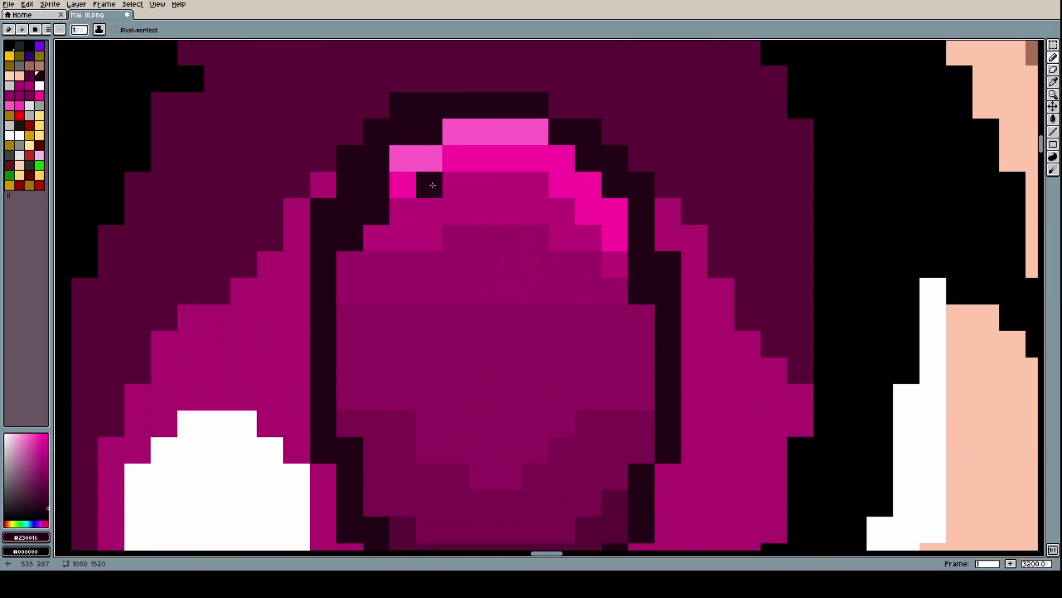
Sample #b10070 from the band below the arc and thin the inner edge of the pupil's upper-left outline with it
alt+click(418, 210)
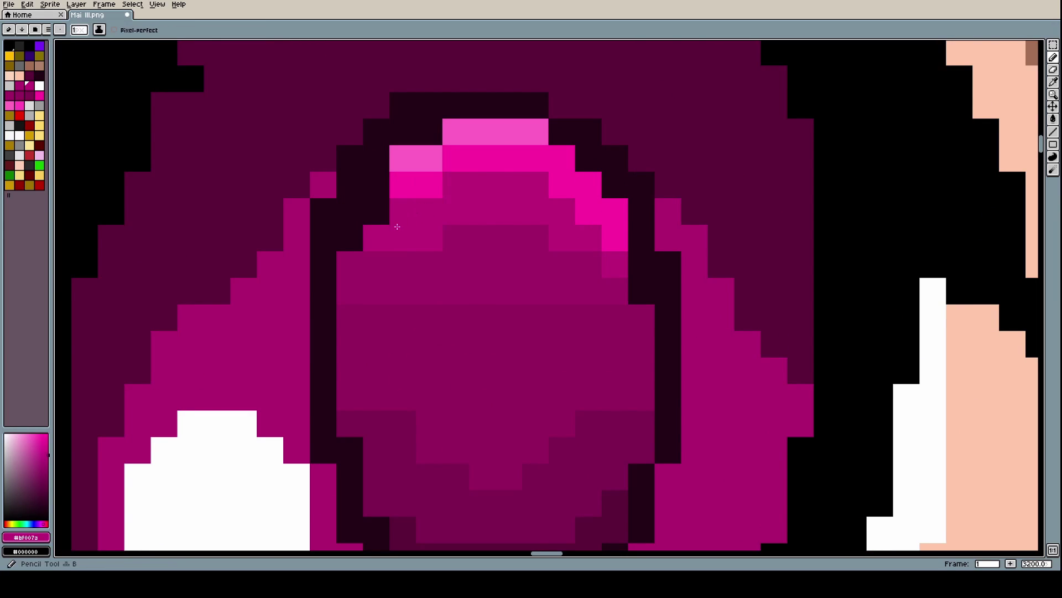
drag(378, 226, 403, 184)
click(350, 237)
click(376, 185)
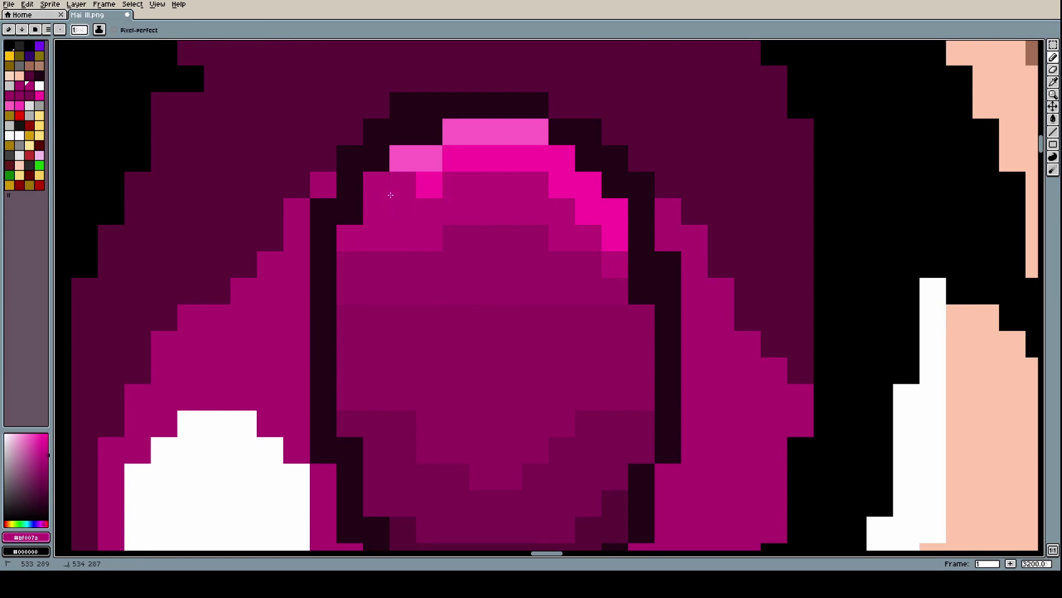
scroll(452, 194, down, 4)
scroll(452, 193, down, 6)
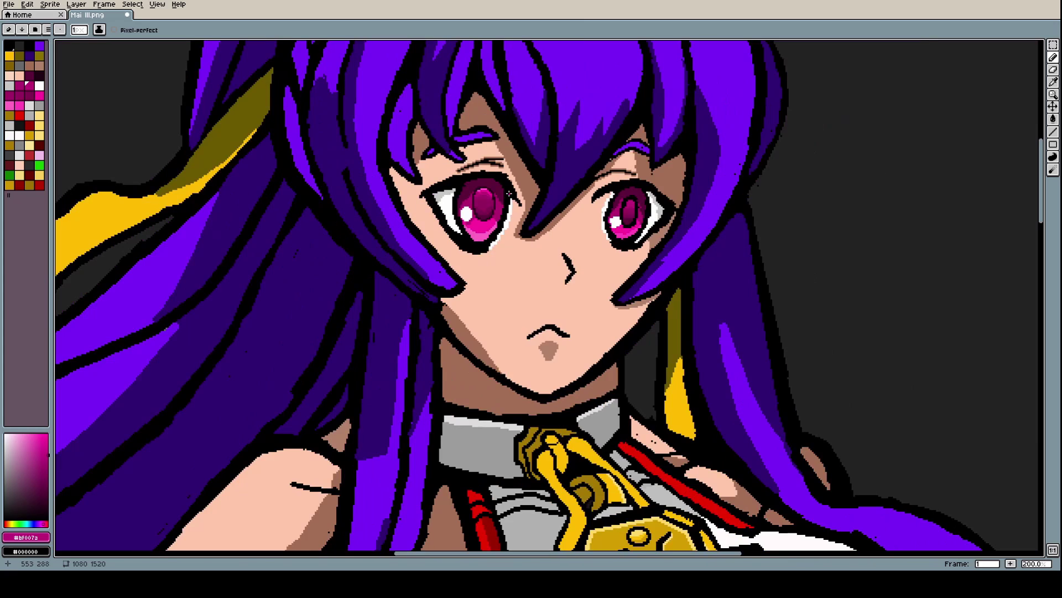
Sample the arc's bright pink, paint over the lighter highlight pixels, and widen the arc down the pupil's upper-left inner edge
scroll(483, 192, up, 4)
scroll(483, 192, up, 7)
key(i)
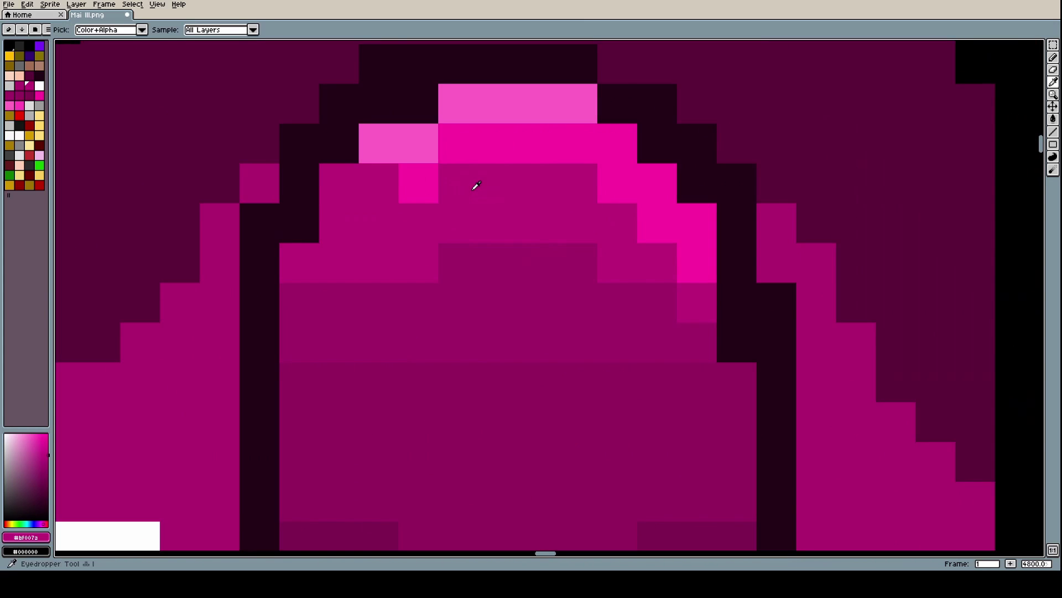
click(478, 145)
key(b)
drag(478, 146, 347, 238)
mouse_move(373, 195)
mouse_down()
mouse_move(340, 182)
mouse_move(493, 107)
mouse_move(566, 118)
mouse_up()
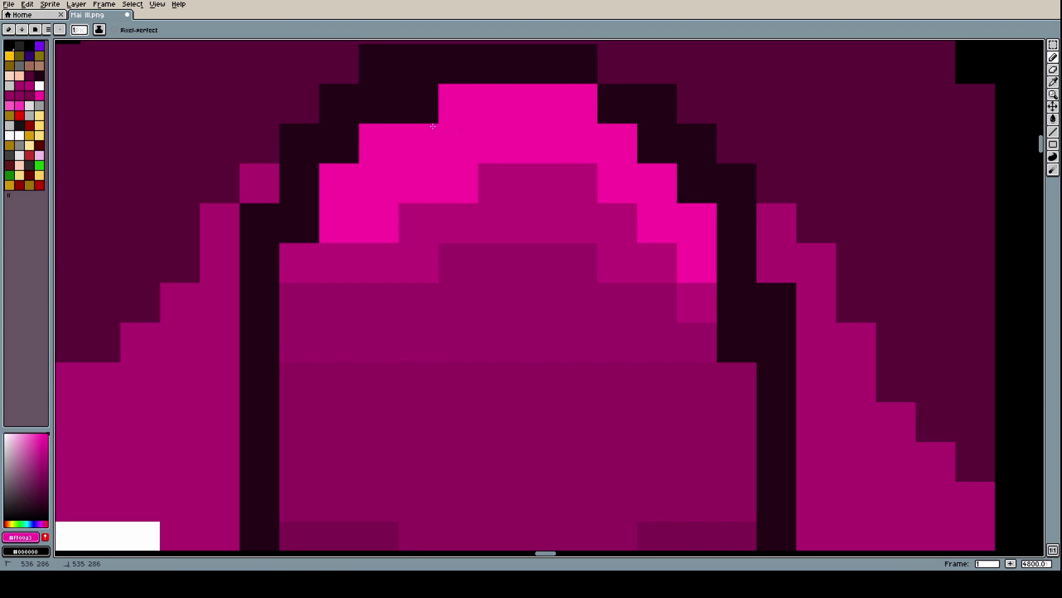
click(420, 111)
scroll(433, 126, down, 15)
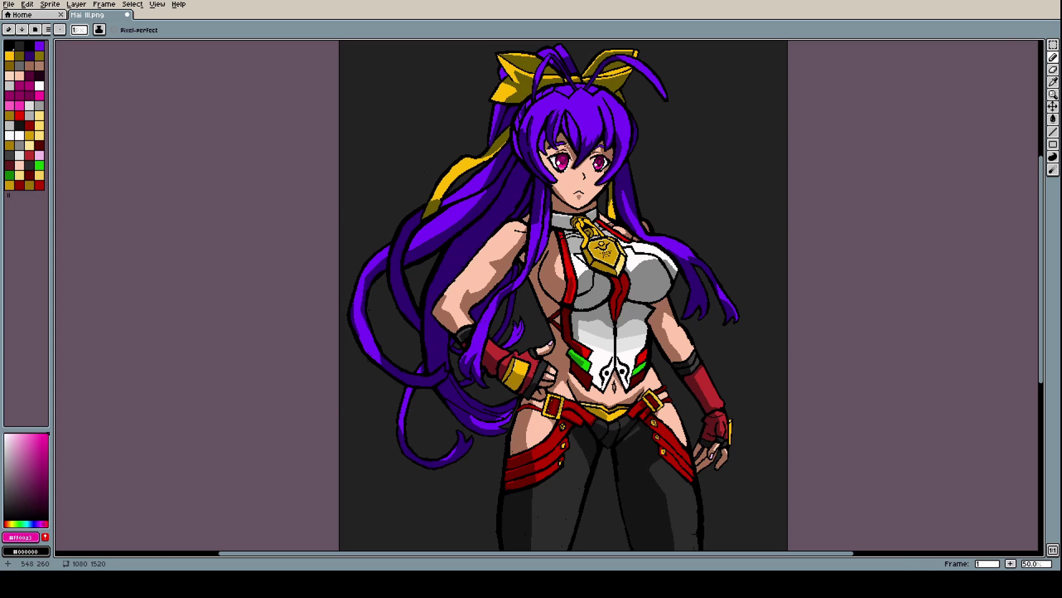
scroll(566, 148, up, 15)
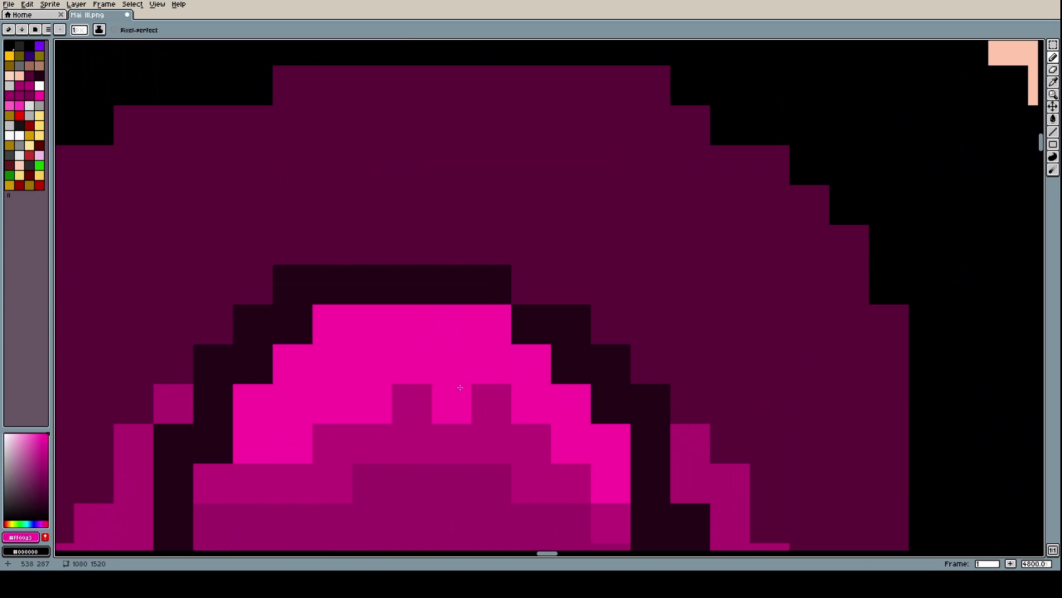
key(ctrl+z)
Choose a lighter, less saturated pink and paint a thin highlight along the arc's top row and down its outer sides
key(i)
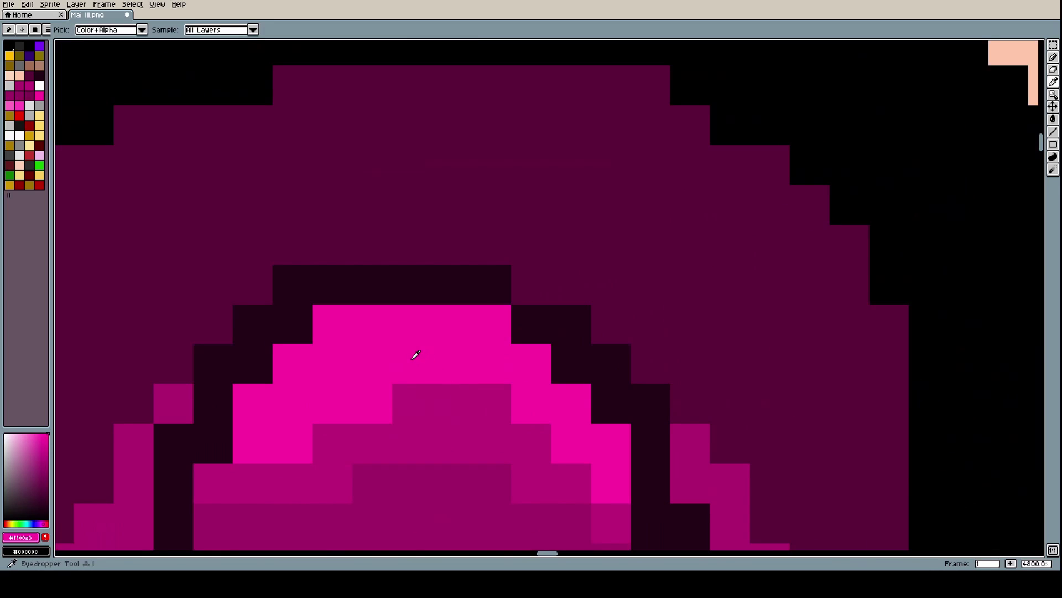
click(35, 434)
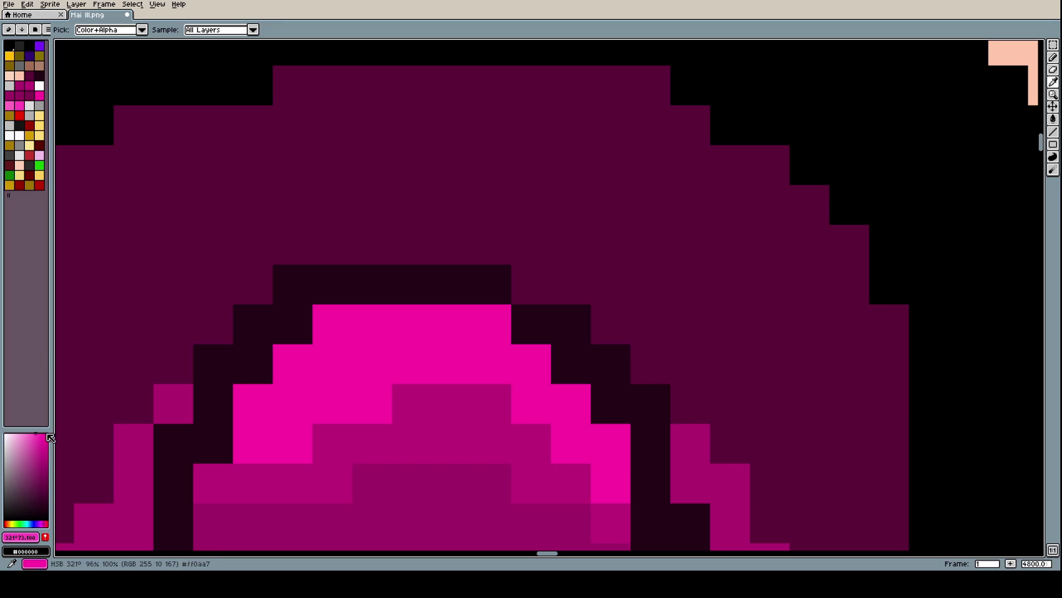
click(33, 434)
key(b)
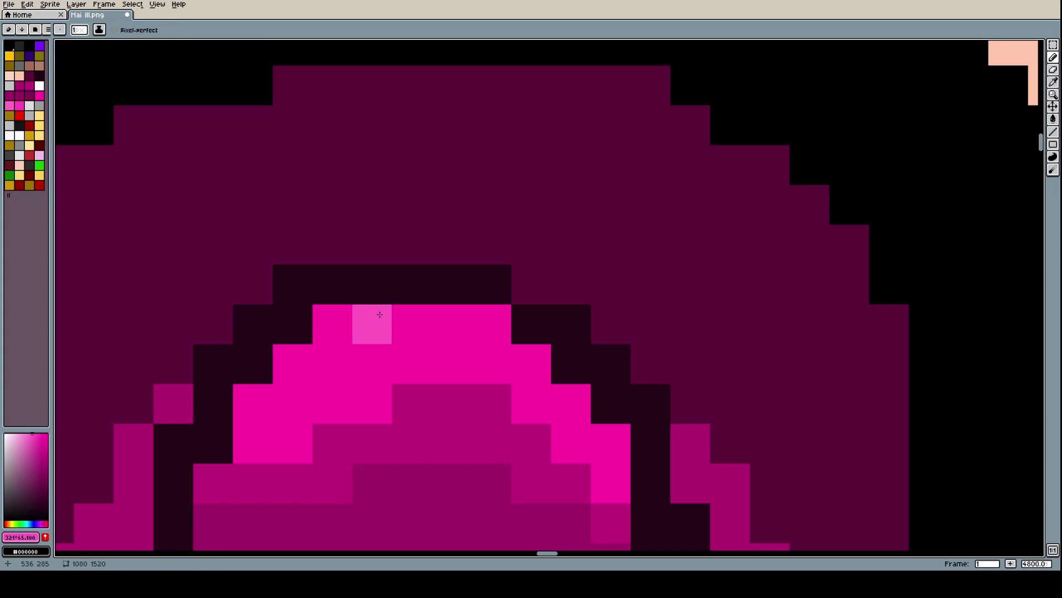
click(354, 319)
click(336, 320)
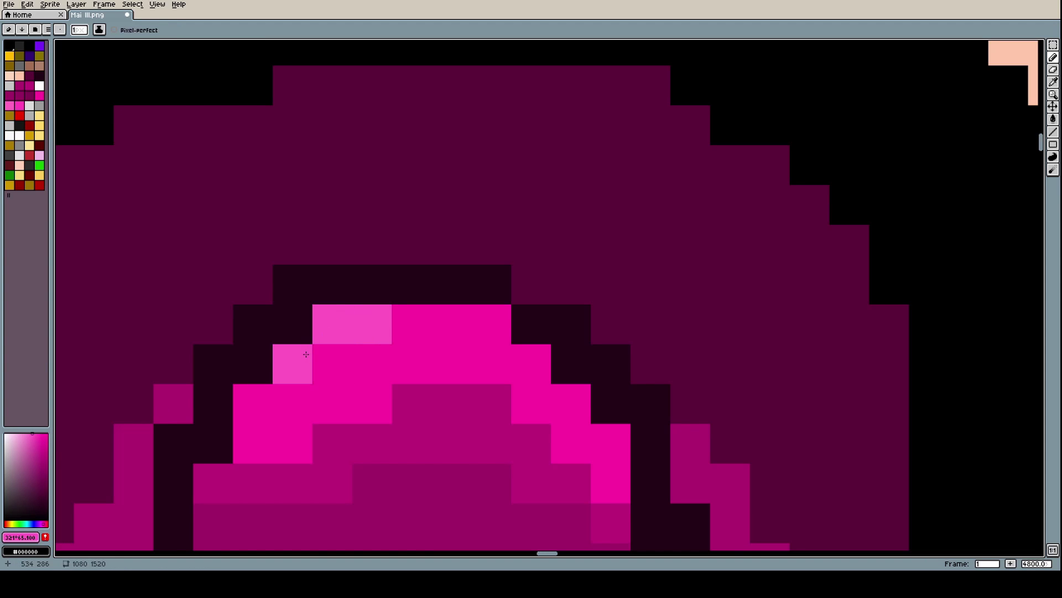
mouse_move(382, 329)
mouse_down()
mouse_move(450, 310)
mouse_move(482, 318)
mouse_move(570, 396)
mouse_up()
click(252, 404)
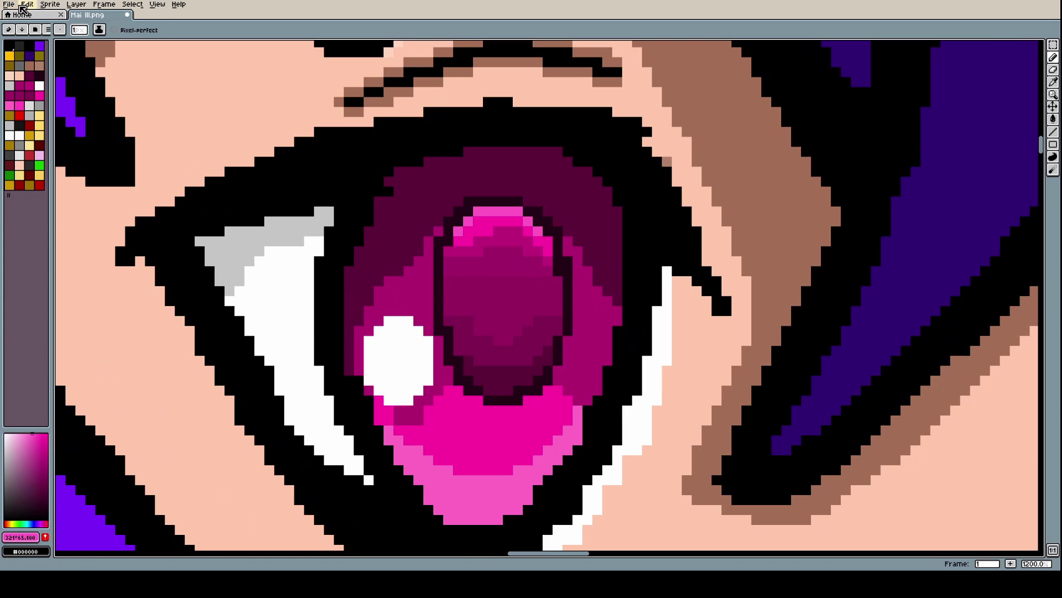
Step back through the undo history to remove the lighter pink highlight from the top of the larger eye's pupil
click(22, 7)
click(55, 38)
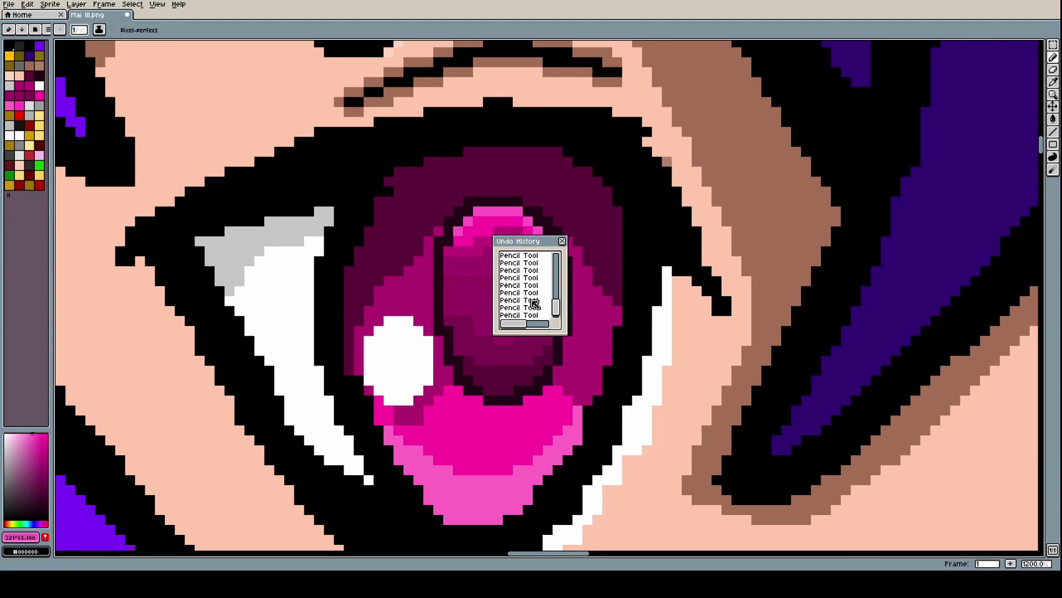
click(520, 273)
click(528, 304)
click(529, 298)
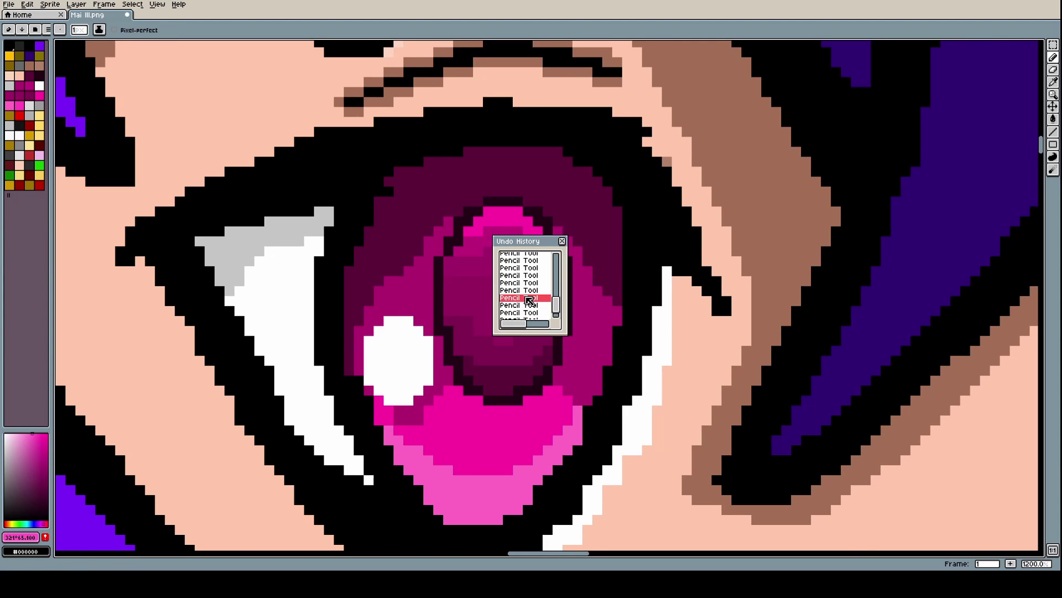
click(561, 242)
Revert to an earlier undo history state from before the bright pink arc was painted inside the larger eye's pupil
scroll(581, 265, down, 4)
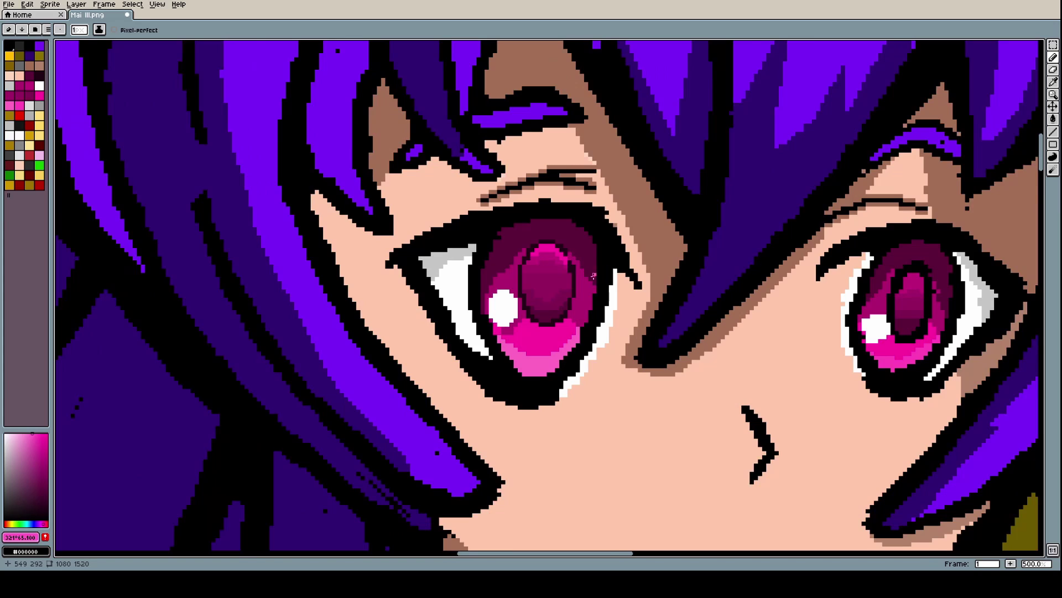
scroll(593, 275, up, 10)
scroll(542, 215, down, 6)
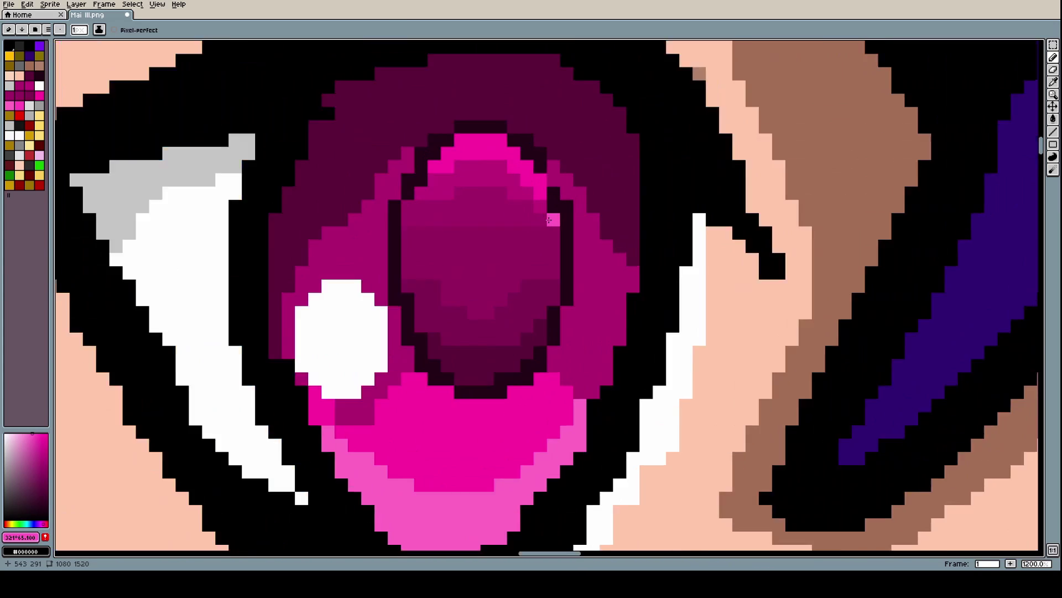
scroll(498, 249, up, 2)
click(29, 7)
click(40, 35)
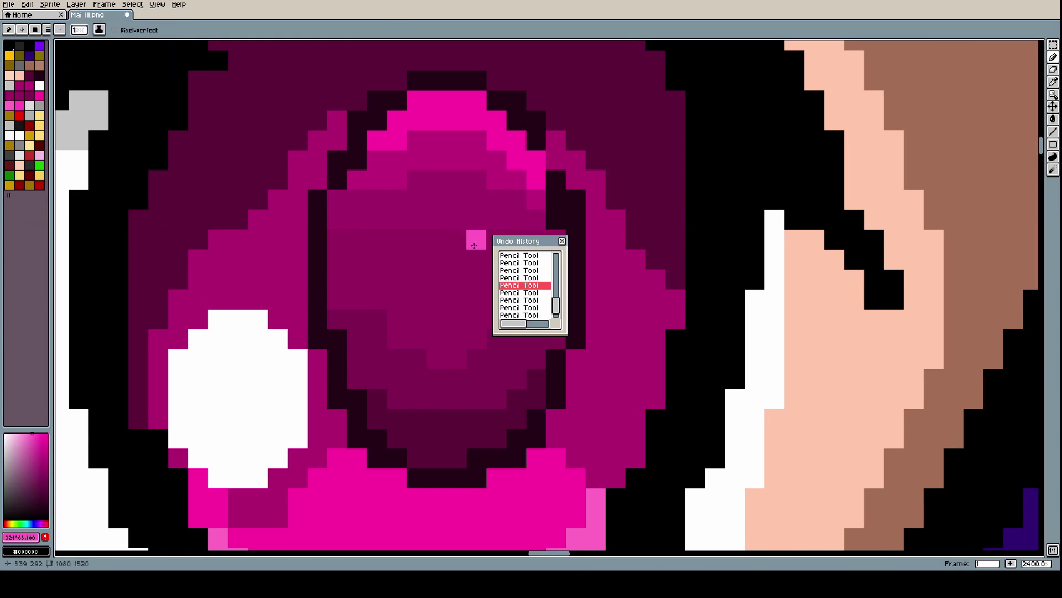
scroll(526, 292, up, 1)
click(525, 290)
scroll(525, 290, down, 1)
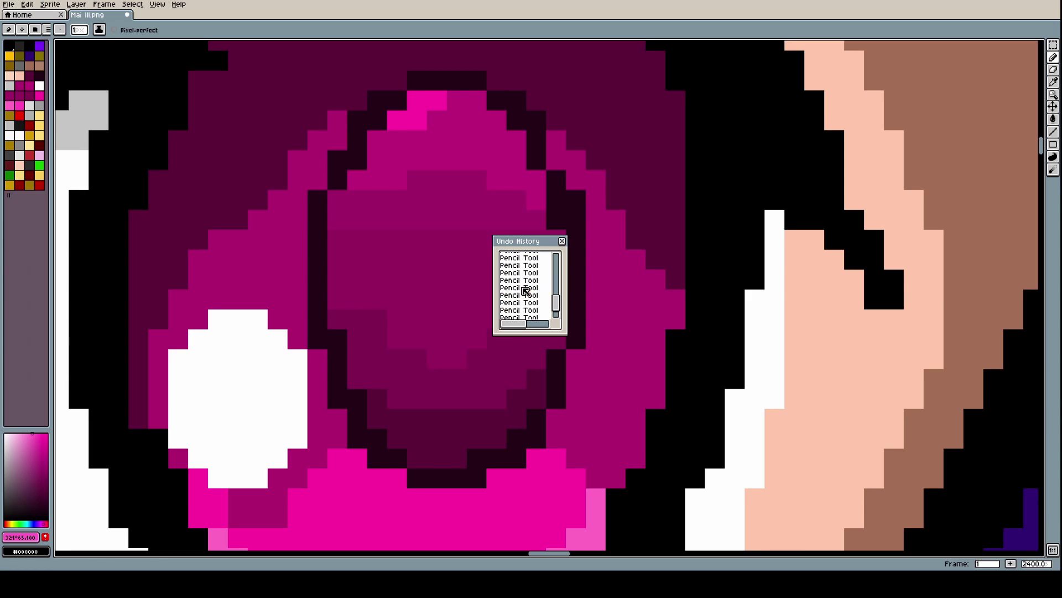
click(523, 288)
click(518, 295)
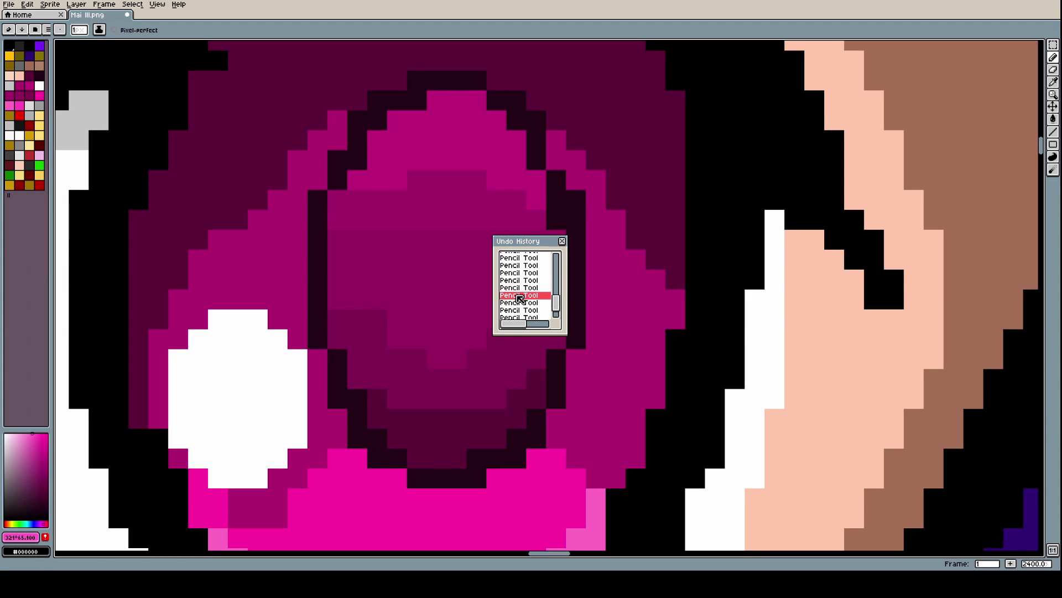
click(564, 243)
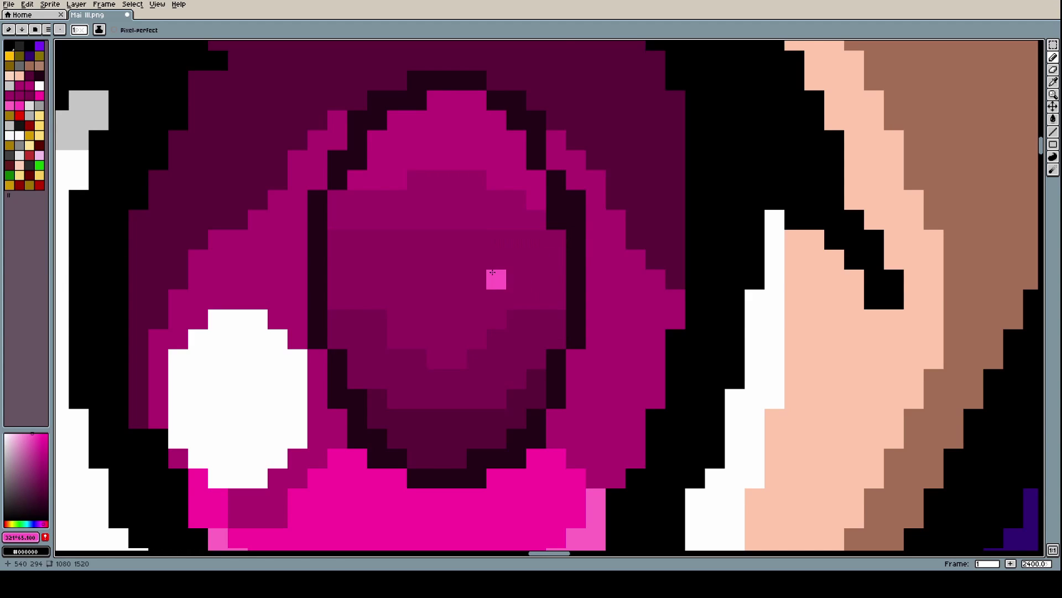
Sample dark plum #5c003a in the smaller eye's pupil, fill its lower corners with it, and undo the last stray stroke
scroll(498, 279, down, 9)
scroll(528, 284, down, 3)
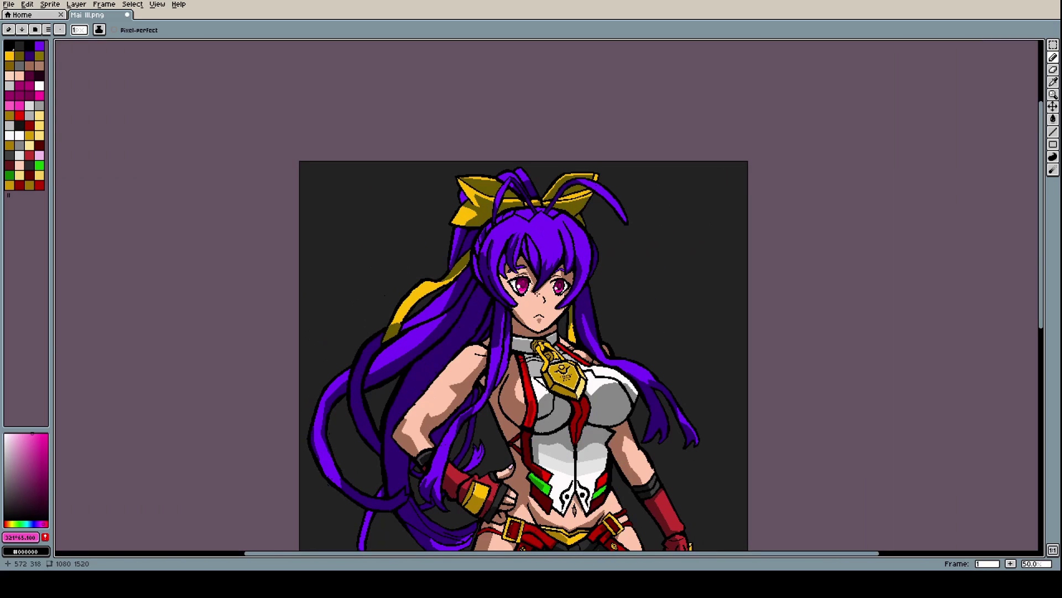
scroll(514, 288, up, 12)
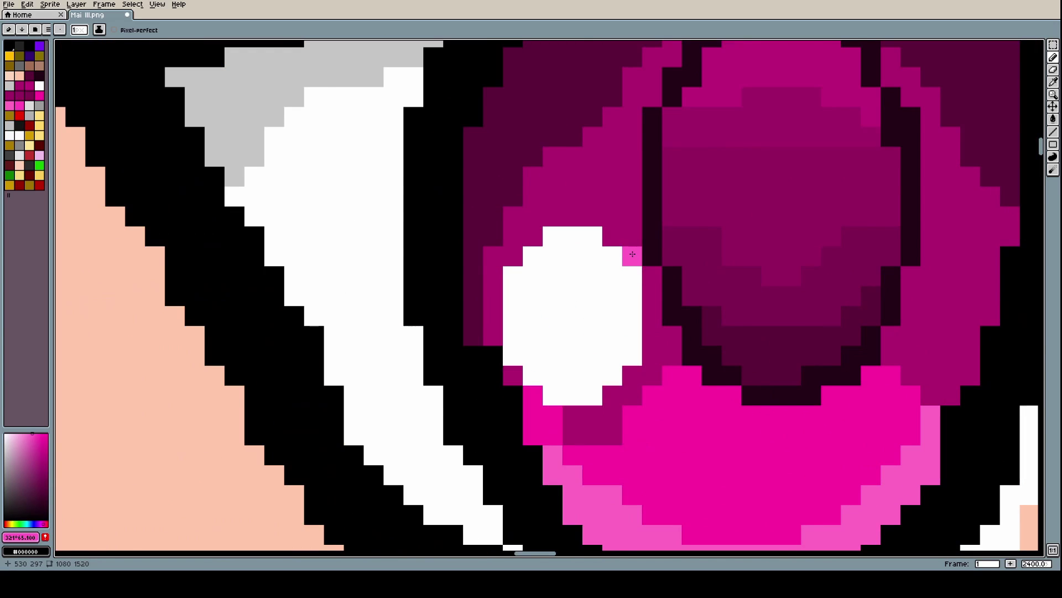
scroll(633, 254, down, 1)
scroll(634, 292, up, 1)
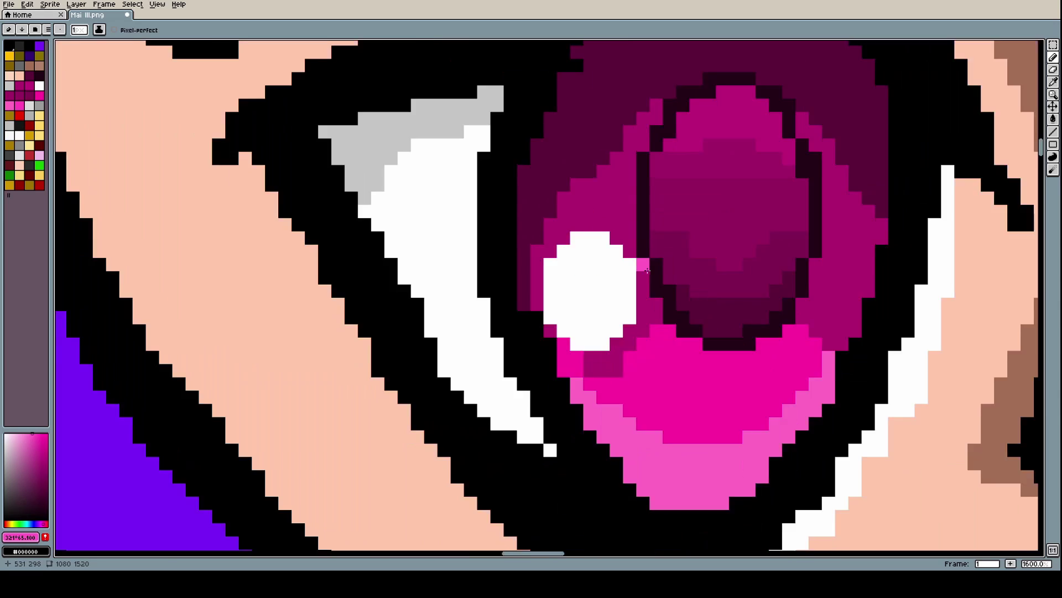
scroll(695, 272, down, 8)
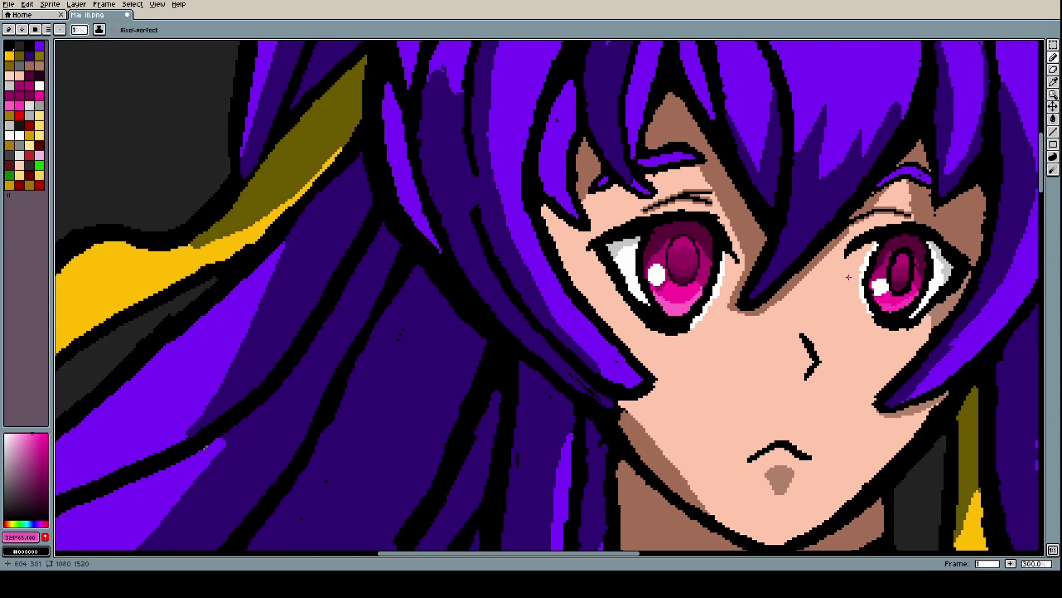
scroll(849, 277, up, 7)
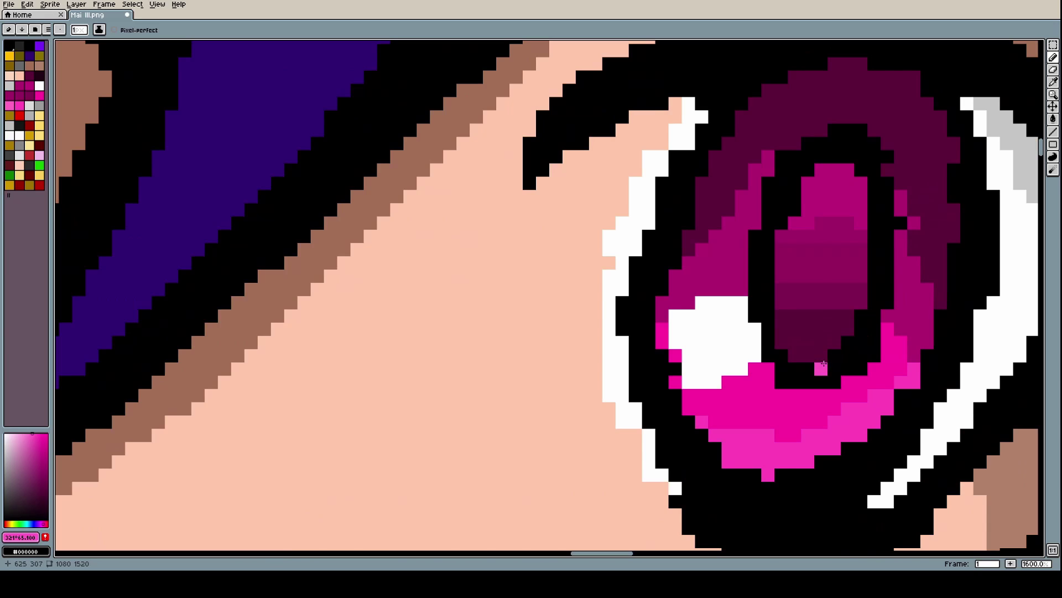
alt+click(830, 344)
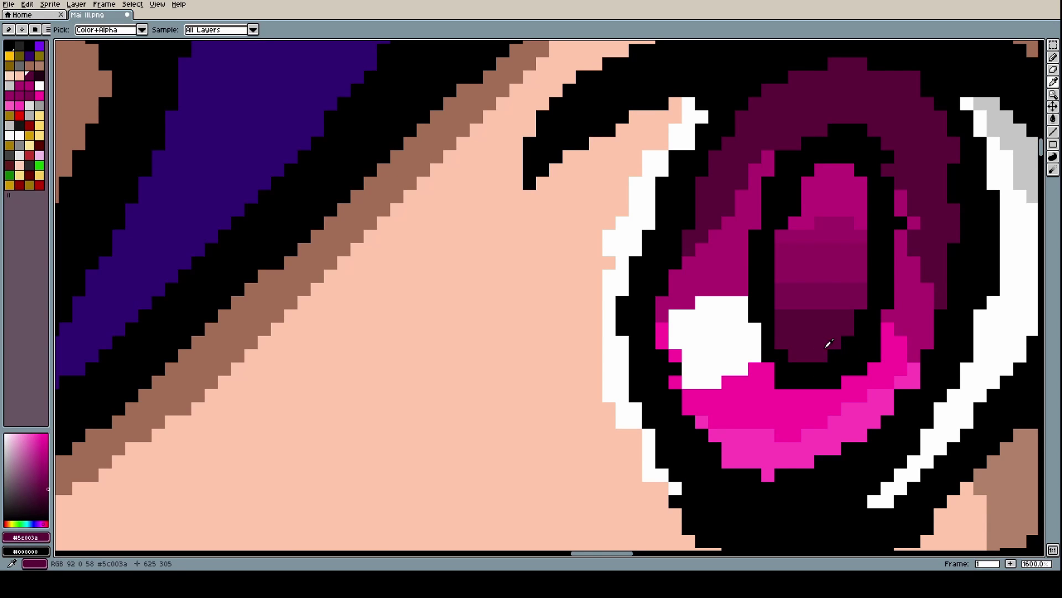
scroll(829, 342, up, 1)
mouse_move(837, 352)
mouse_down()
mouse_move(898, 299)
mouse_move(880, 351)
mouse_move(824, 389)
mouse_move(786, 393)
mouse_move(742, 354)
mouse_up()
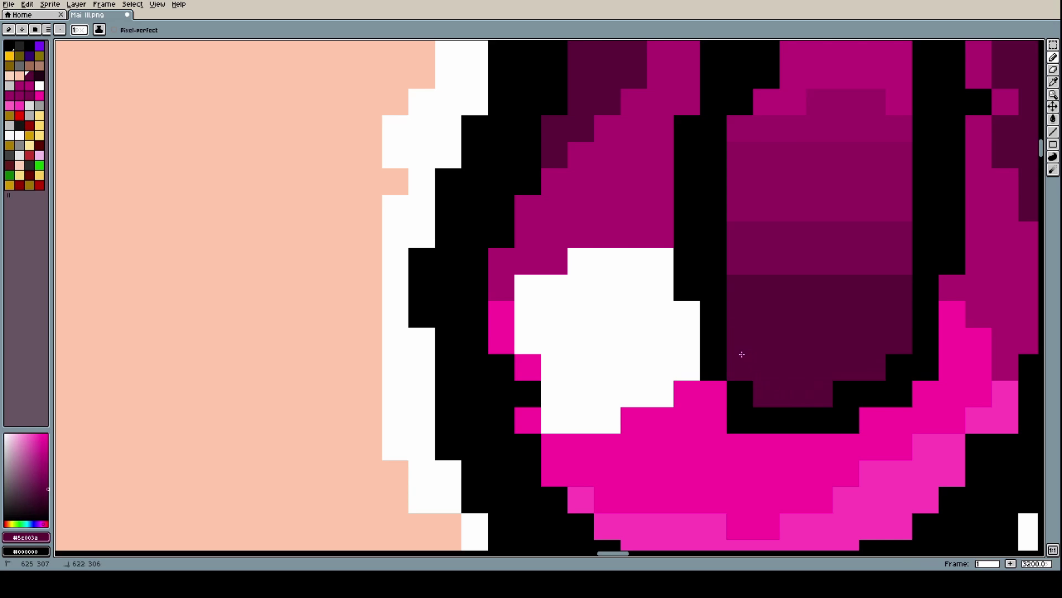
mouse_move(736, 294)
mouse_down()
mouse_move(717, 272)
mouse_move(764, 331)
mouse_move(753, 325)
mouse_move(778, 332)
mouse_move(690, 268)
mouse_up()
click(27, 4)
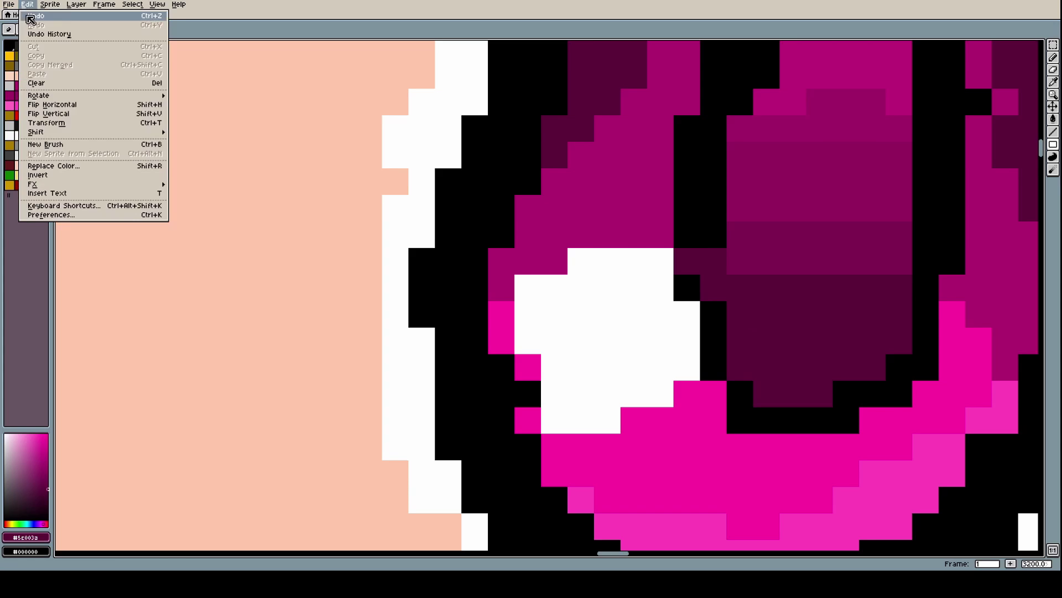
Set the Blur tool to size 1 and opacity 166, and soften the pink band boundary at the bottom of the smaller eye's iris
scroll(633, 260, down, 8)
scroll(769, 254, down, 2)
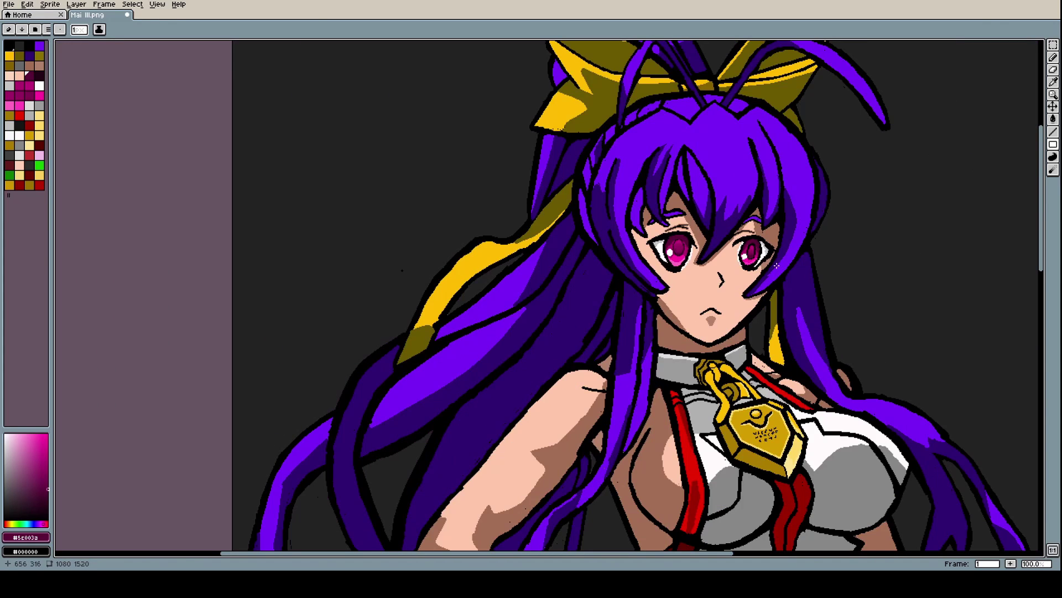
scroll(771, 263, up, 9)
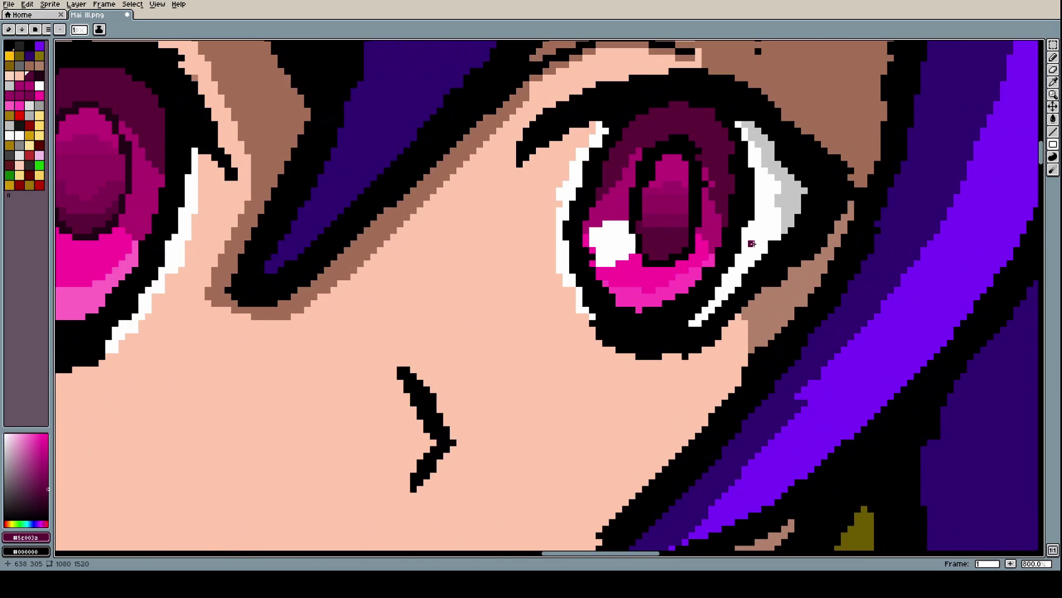
scroll(525, 351, up, 1)
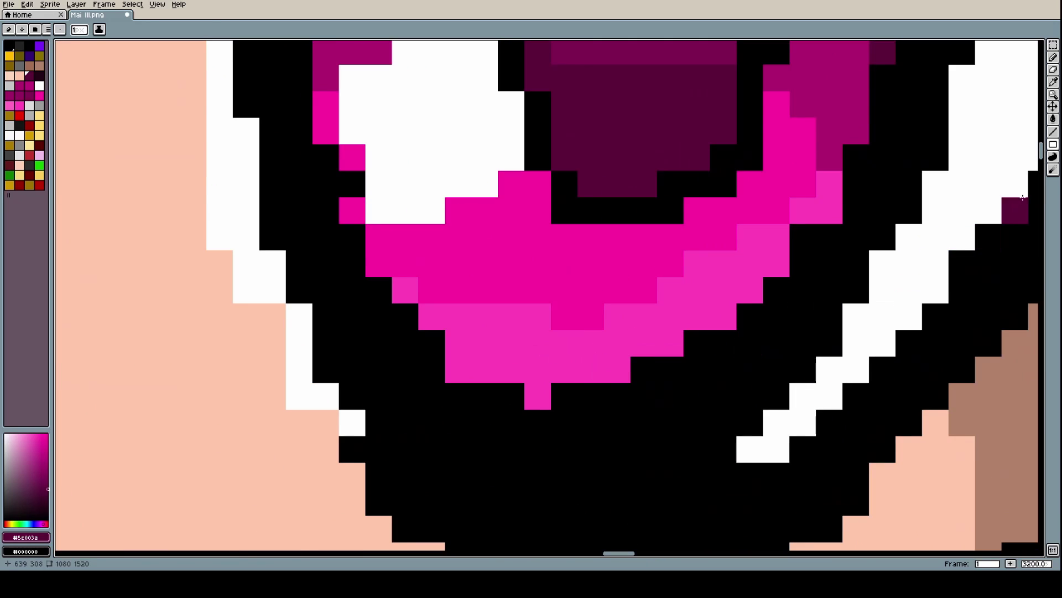
click(1053, 170)
click(1031, 173)
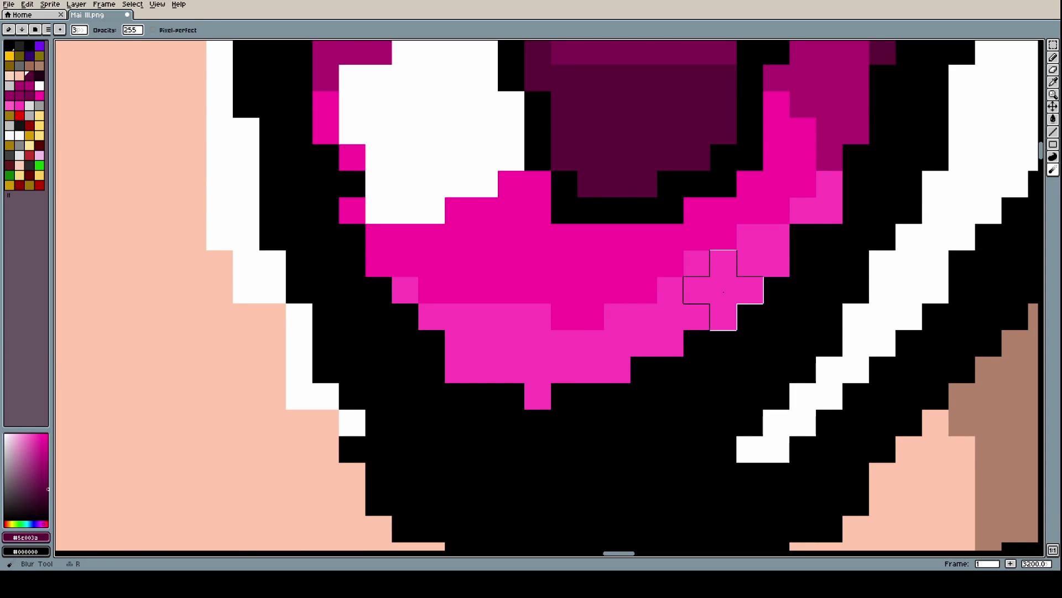
click(86, 30)
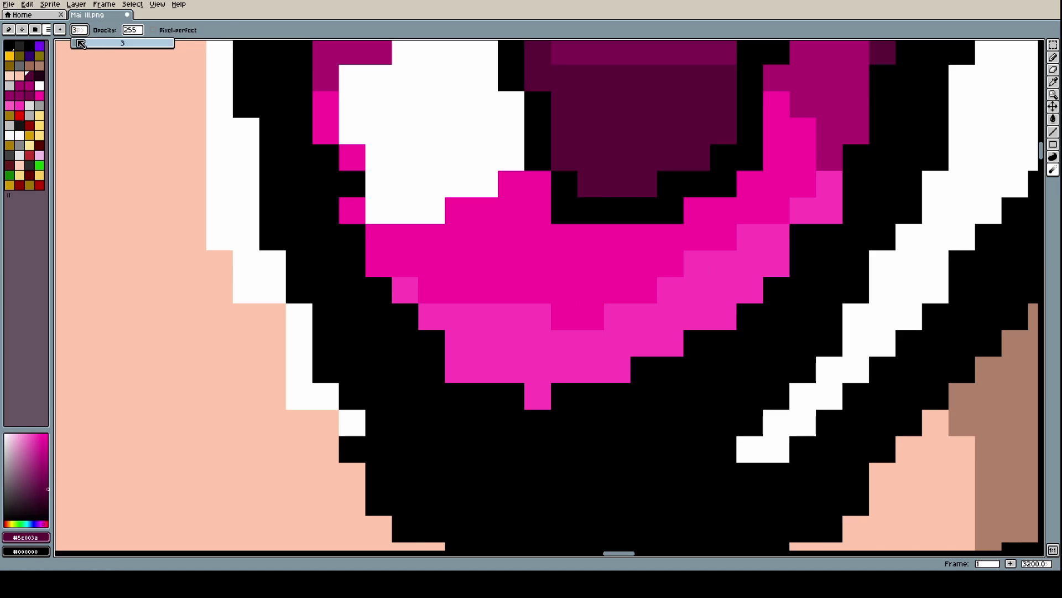
click(133, 30)
drag(194, 47, 190, 46)
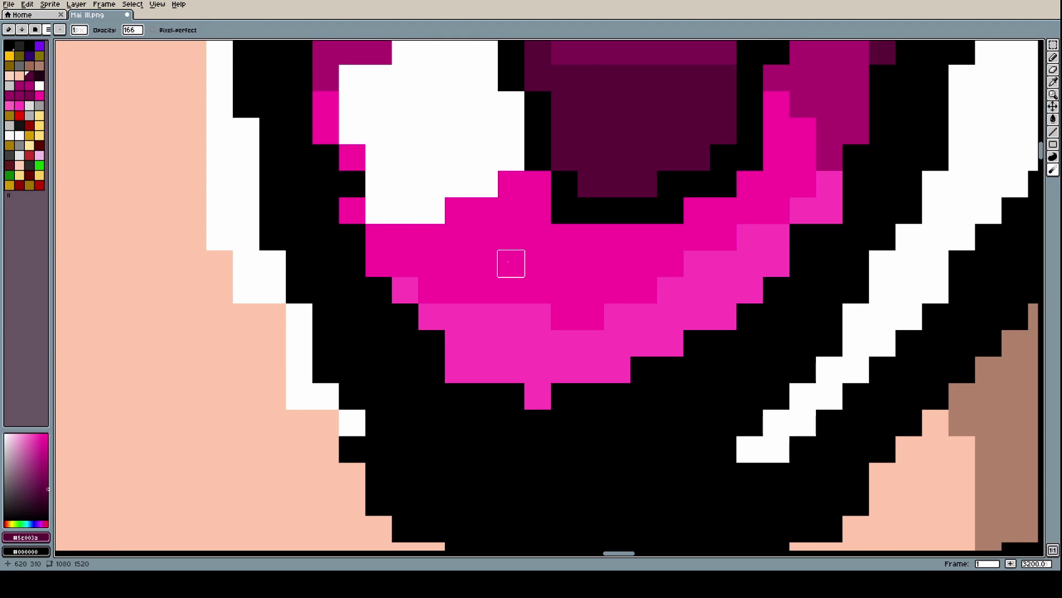
mouse_move(511, 260)
mouse_down()
mouse_move(538, 316)
mouse_move(484, 263)
mouse_move(484, 237)
mouse_move(484, 290)
mouse_move(564, 316)
mouse_move(405, 264)
mouse_move(565, 316)
mouse_move(830, 184)
mouse_move(777, 210)
mouse_move(723, 264)
mouse_move(590, 317)
mouse_move(537, 317)
mouse_move(431, 264)
mouse_move(431, 237)
mouse_move(512, 264)
mouse_move(406, 238)
mouse_move(405, 263)
mouse_move(511, 316)
mouse_move(564, 316)
mouse_move(511, 316)
mouse_move(431, 263)
mouse_move(458, 290)
mouse_move(565, 317)
mouse_move(724, 238)
mouse_move(803, 183)
mouse_move(803, 157)
mouse_up()
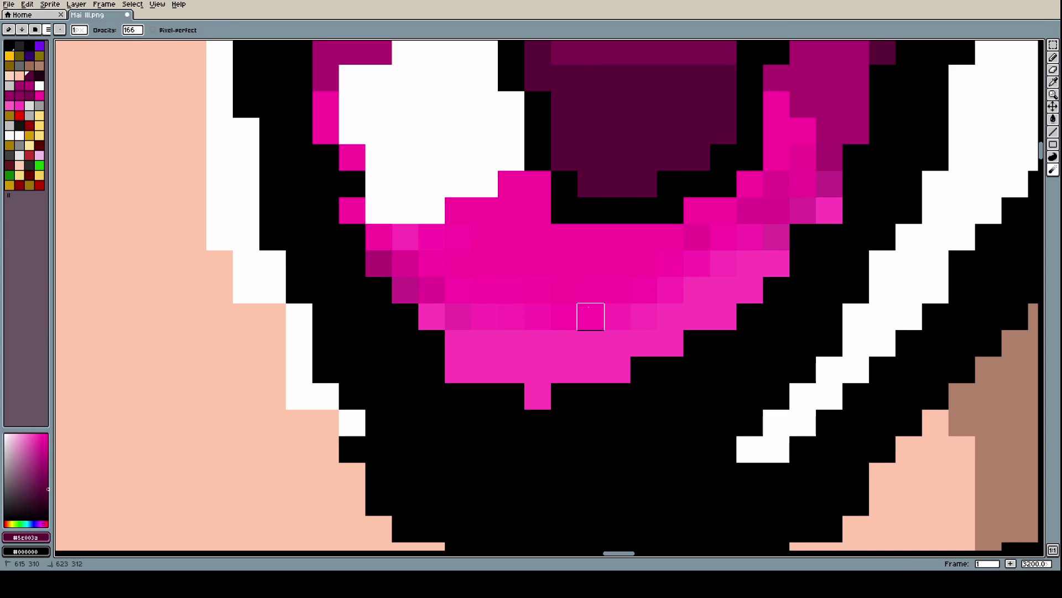
Blur the boundary between the bright and lighter pink bands along the bottom of the larger eye's iris, including its left edge
scroll(538, 290, down, 1)
scroll(539, 290, down, 6)
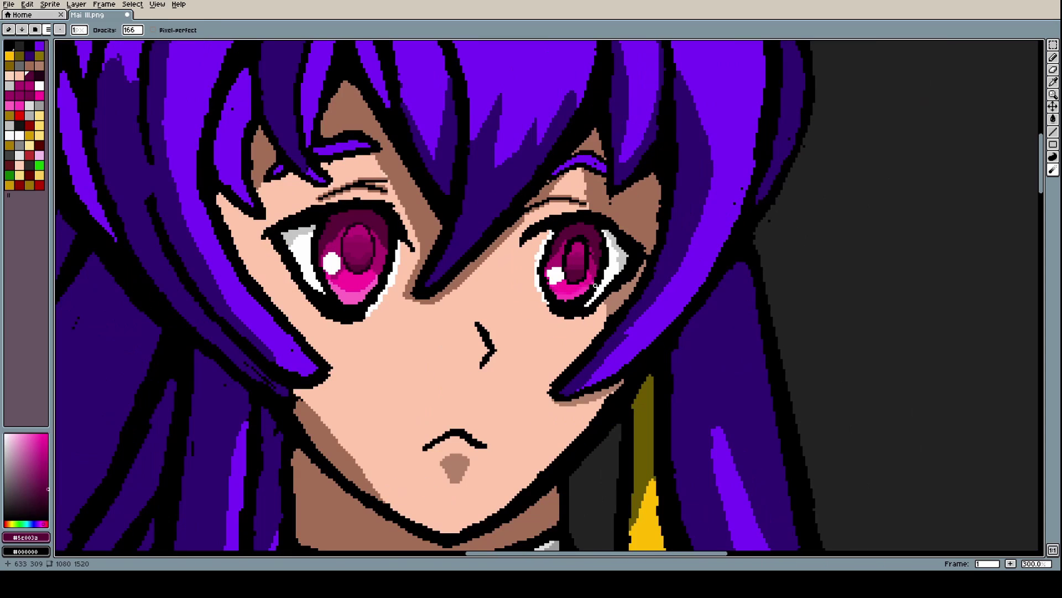
scroll(338, 283, up, 6)
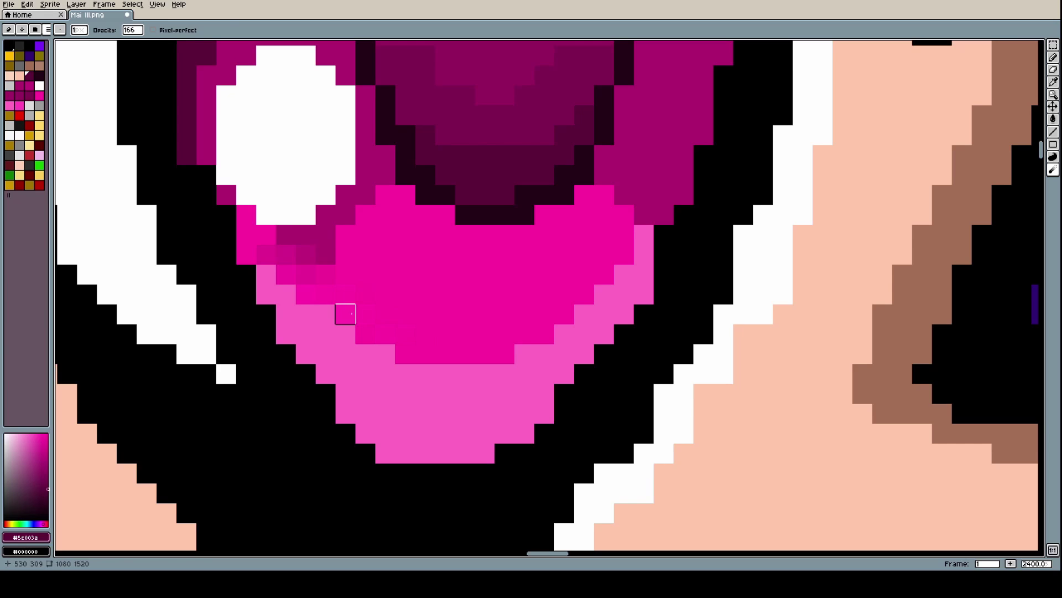
mouse_move(346, 313)
mouse_down()
mouse_move(444, 354)
mouse_move(365, 334)
mouse_move(405, 354)
mouse_move(465, 354)
mouse_up()
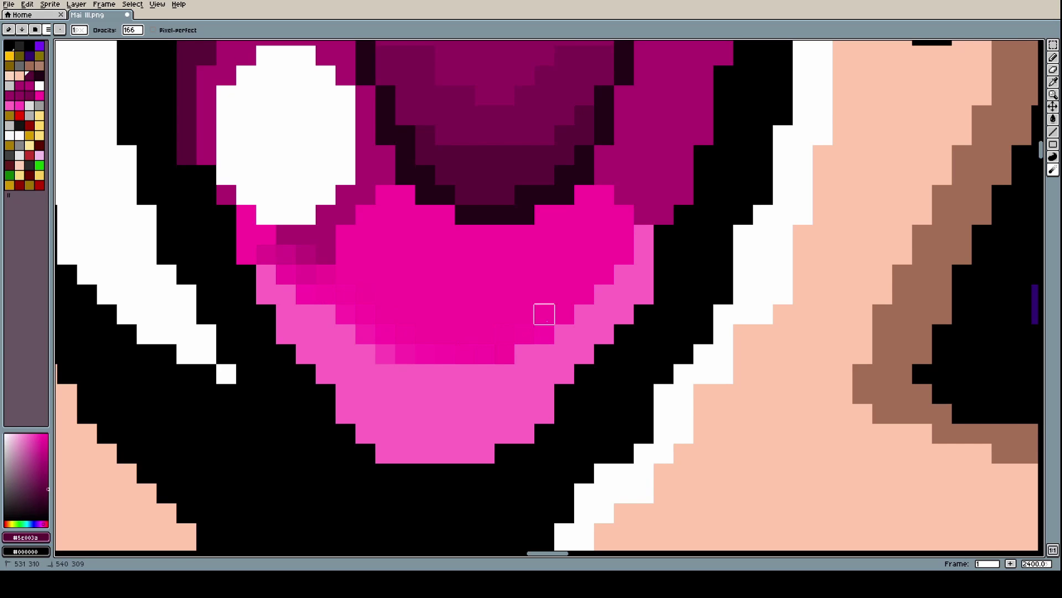
mouse_move(546, 321)
mouse_down()
mouse_move(464, 373)
mouse_move(552, 328)
mouse_up()
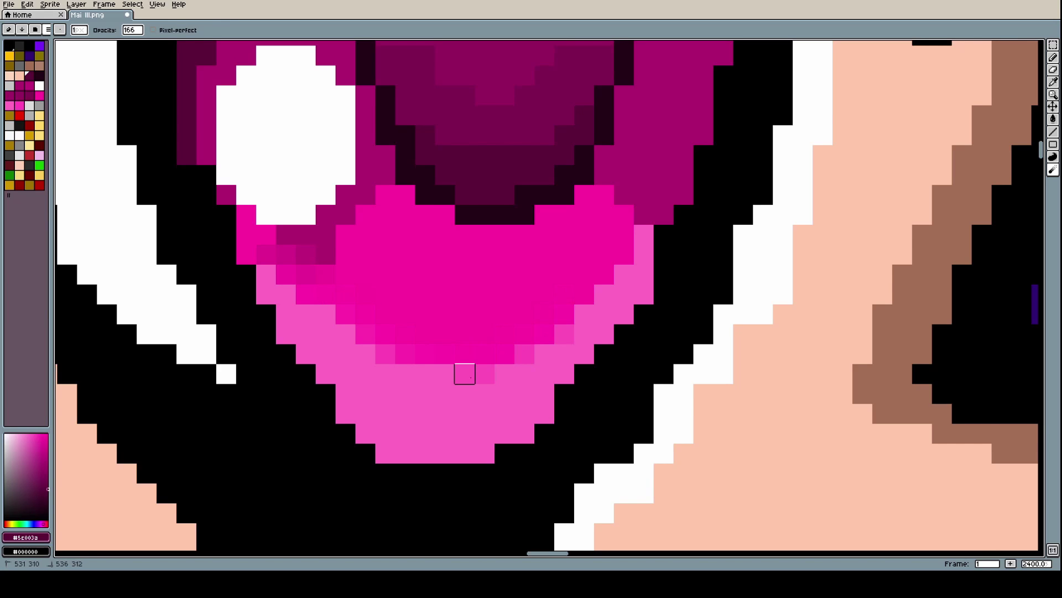
mouse_move(464, 373)
mouse_down()
mouse_move(524, 353)
mouse_move(604, 294)
mouse_move(644, 234)
mouse_up()
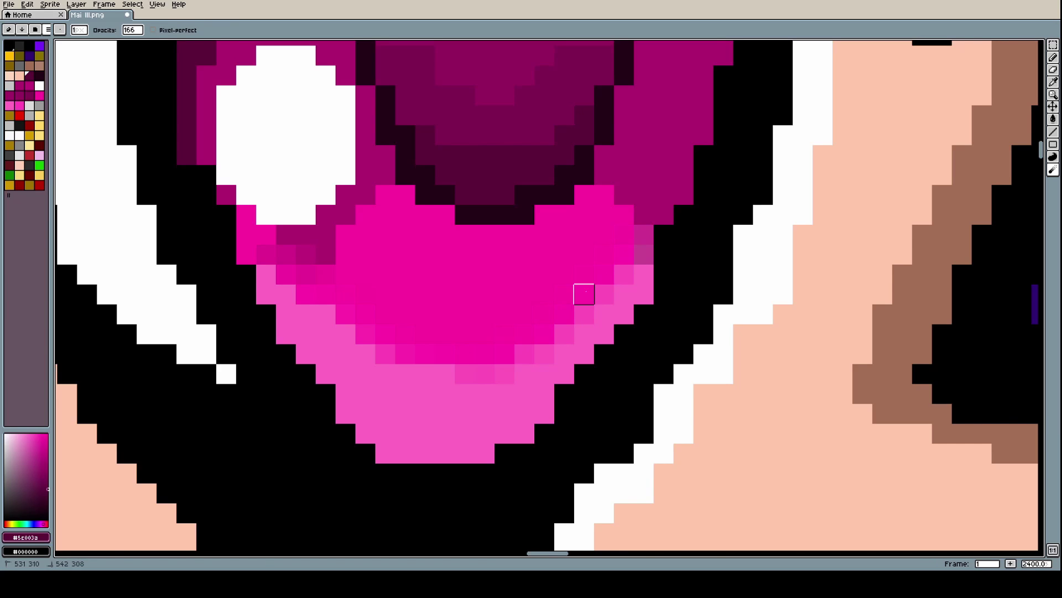
mouse_move(485, 354)
mouse_down()
mouse_move(385, 354)
mouse_move(345, 334)
mouse_move(326, 294)
mouse_move(266, 274)
mouse_move(365, 334)
mouse_move(226, 254)
mouse_move(345, 334)
mouse_up()
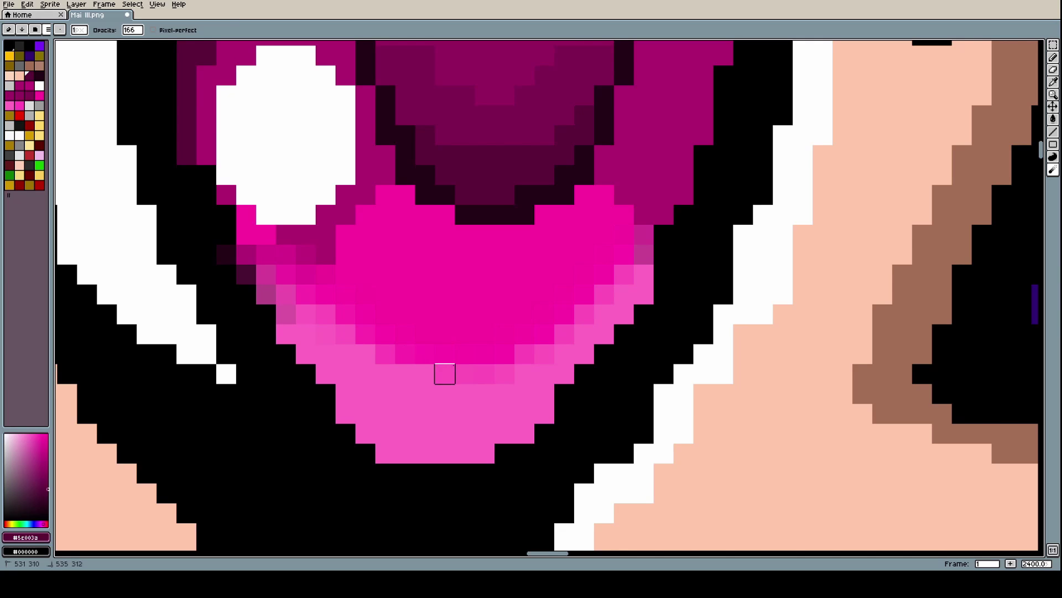
Blur the transitions between dark magenta and bright pink on both sides below the larger eye's pupil
scroll(544, 334, down, 9)
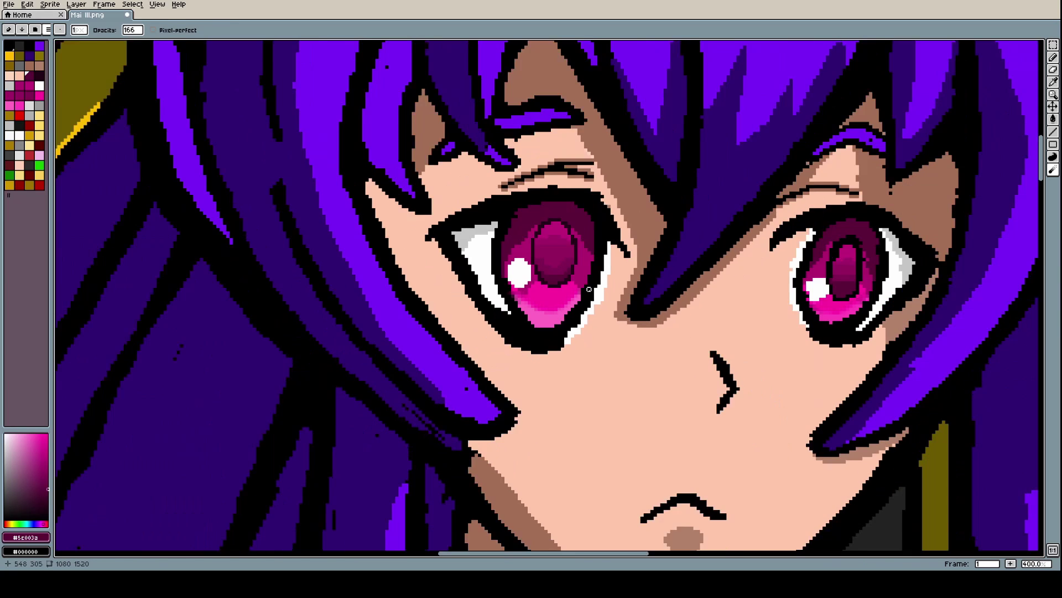
scroll(590, 268, up, 9)
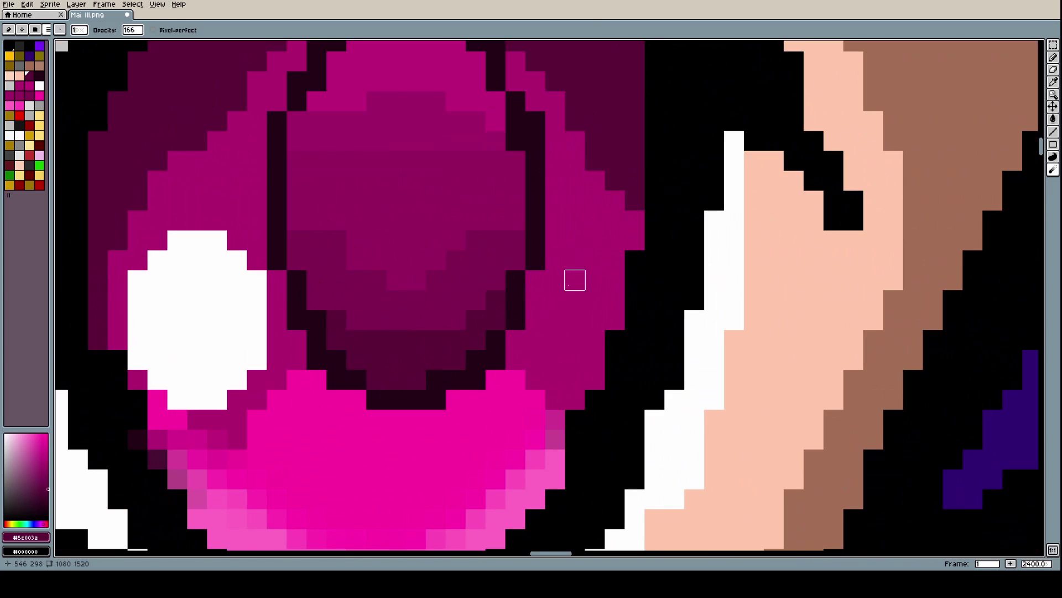
drag(555, 399, 515, 360)
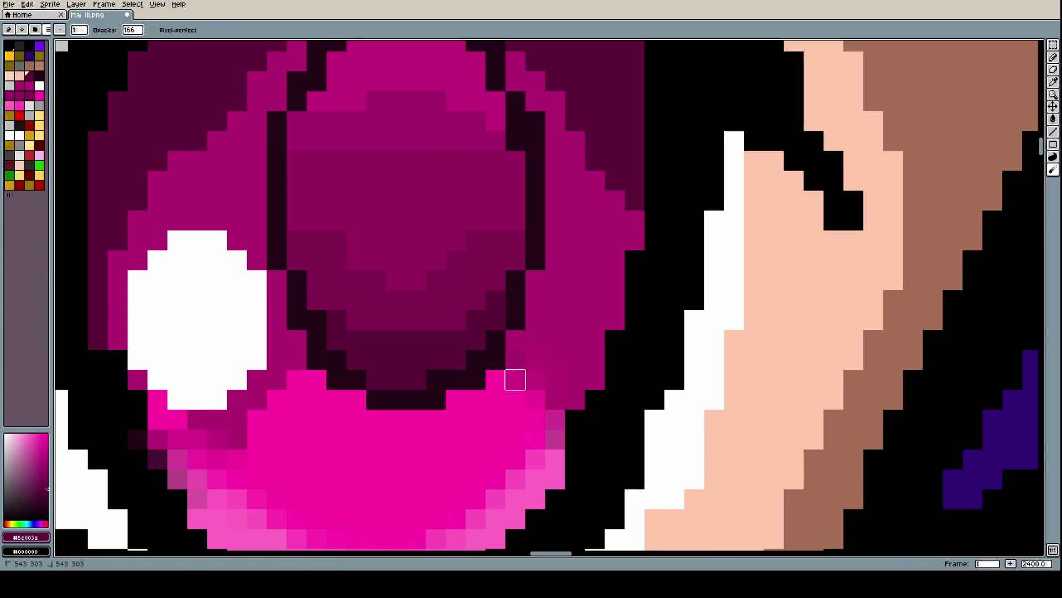
mouse_move(316, 380)
mouse_down()
mouse_move(276, 379)
mouse_move(237, 439)
mouse_up()
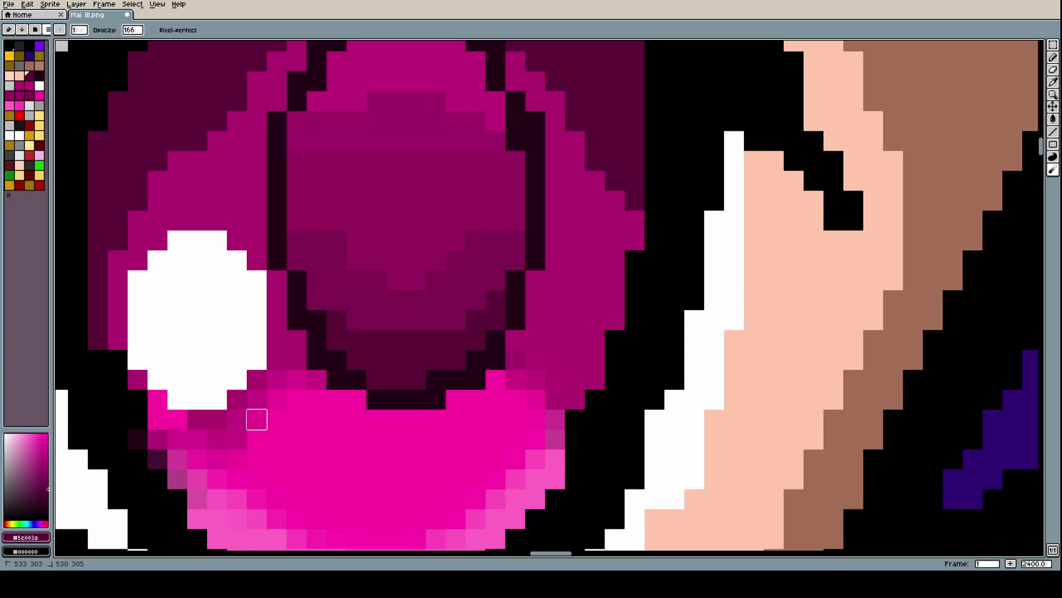
scroll(297, 380, down, 8)
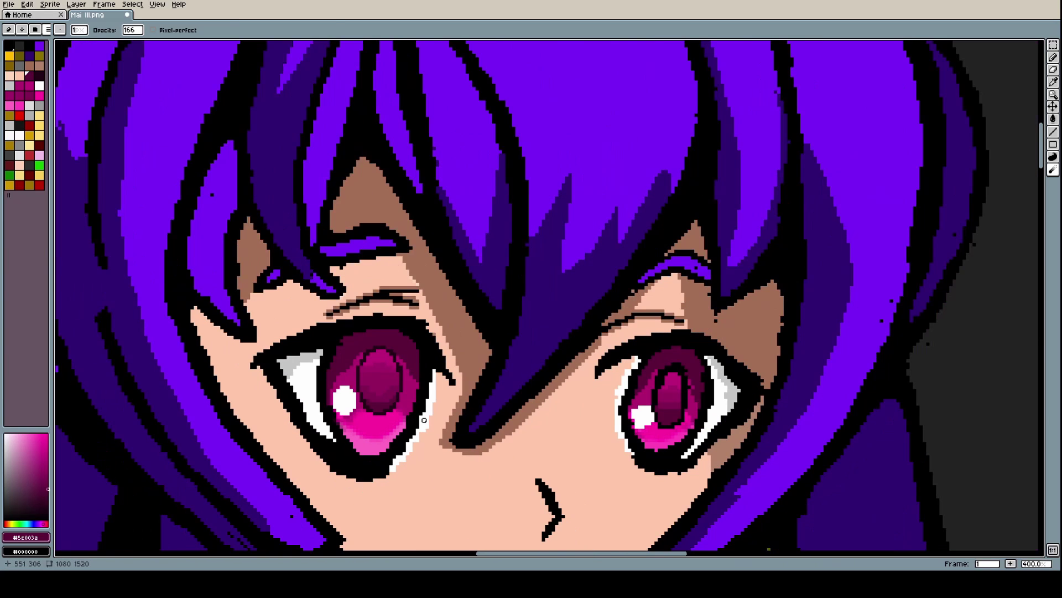
scroll(430, 419, down, 2)
scroll(430, 409, up, 12)
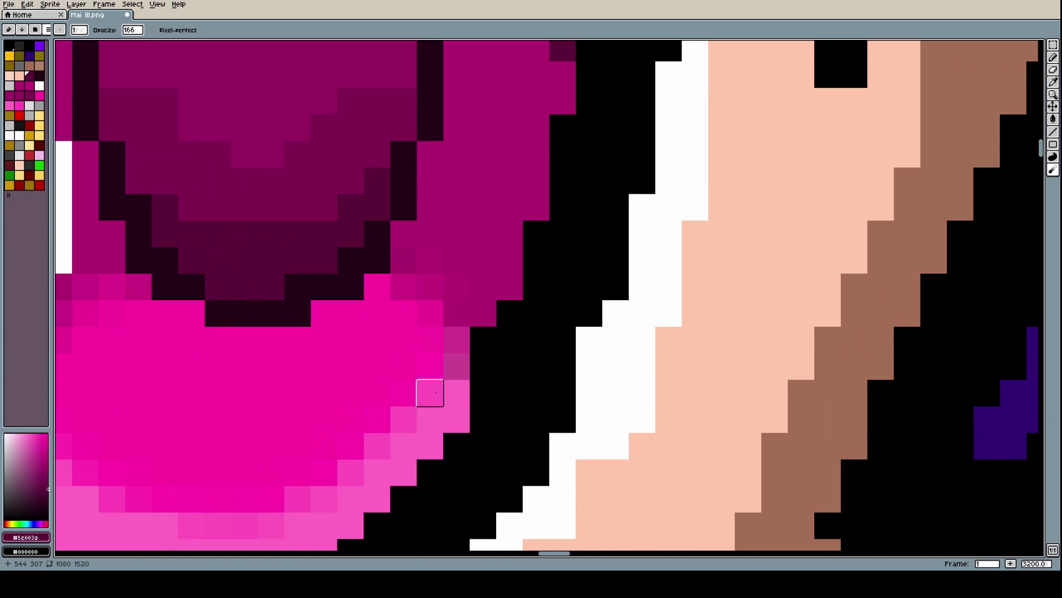
Blur the larger eye's iris along its right edge at the black outline and along the plum-magenta boundary at its upper right
mouse_move(474, 333)
mouse_down()
mouse_move(483, 313)
mouse_move(501, 282)
mouse_up()
scroll(501, 281, down, 4)
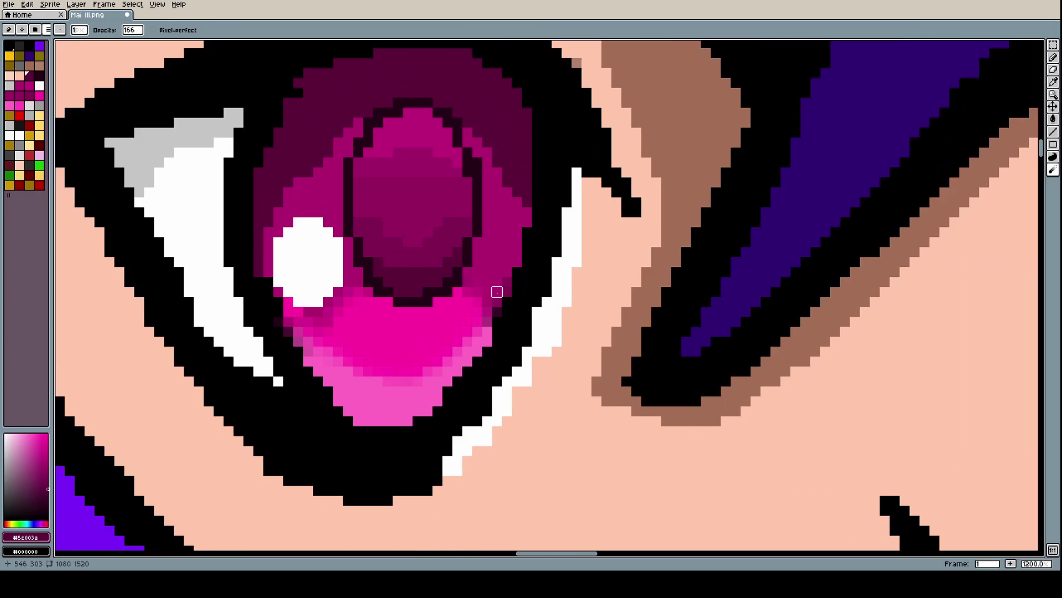
scroll(501, 288, up, 5)
mouse_move(506, 337)
mouse_down()
mouse_move(546, 296)
mouse_move(561, 189)
mouse_move(565, 228)
mouse_move(561, 183)
mouse_move(550, 188)
mouse_move(532, 140)
mouse_move(527, 154)
mouse_move(496, 144)
mouse_move(543, 192)
mouse_move(568, 241)
mouse_move(568, 290)
mouse_move(602, 307)
mouse_move(647, 370)
mouse_up()
scroll(545, 175, down, 6)
scroll(560, 182, up, 4)
scroll(560, 182, down, 5)
scroll(550, 185, up, 6)
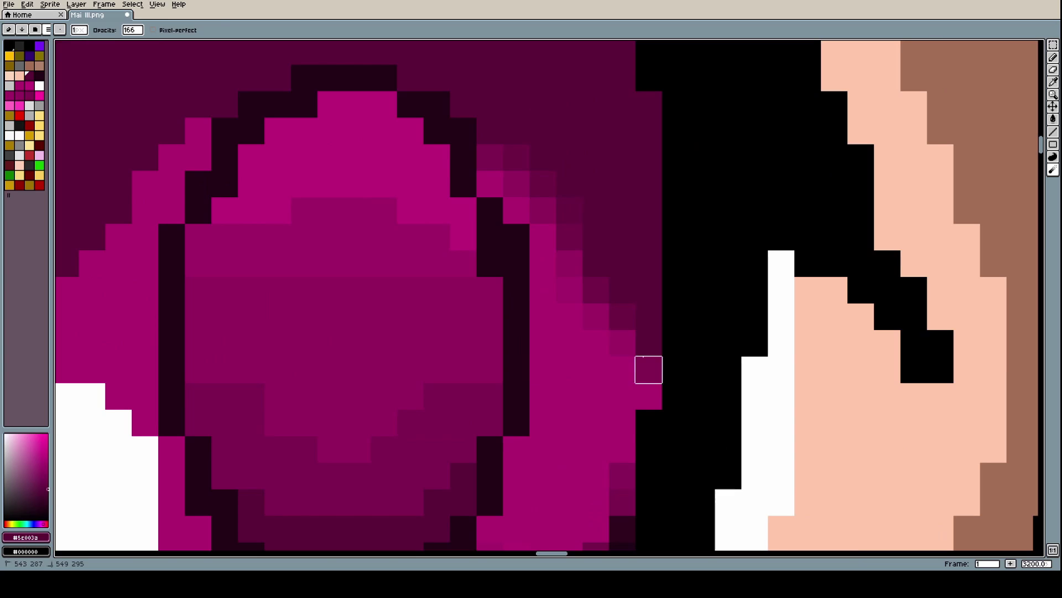
scroll(562, 223, down, 4)
scroll(437, 181, up, 4)
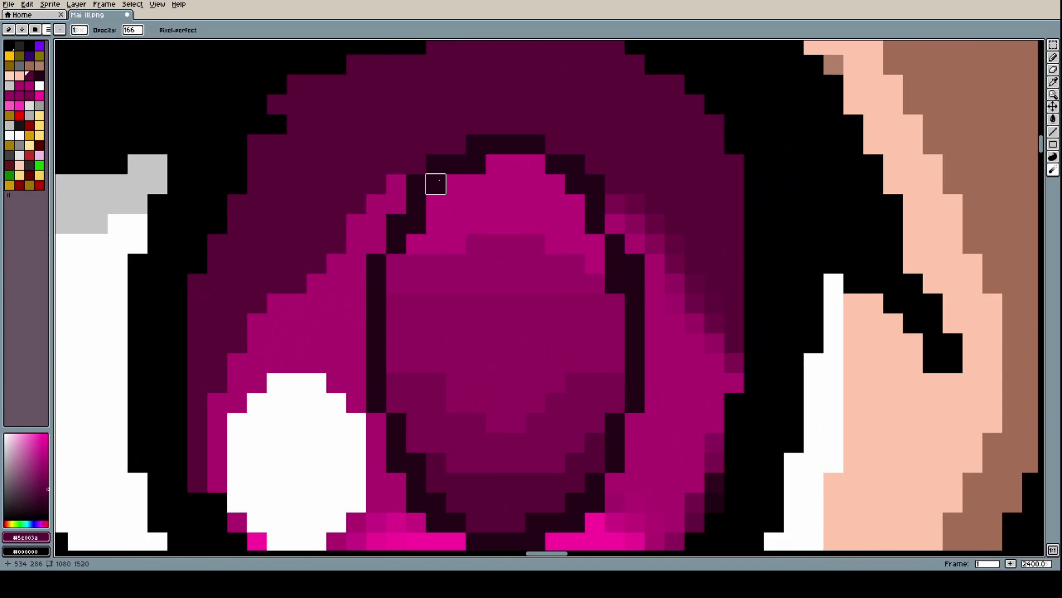
Blur the boundary between dark plum and magenta along the upper left of the larger eye's iris
mouse_move(407, 159)
mouse_down()
mouse_move(272, 263)
mouse_move(194, 343)
mouse_move(169, 423)
mouse_move(113, 474)
mouse_up()
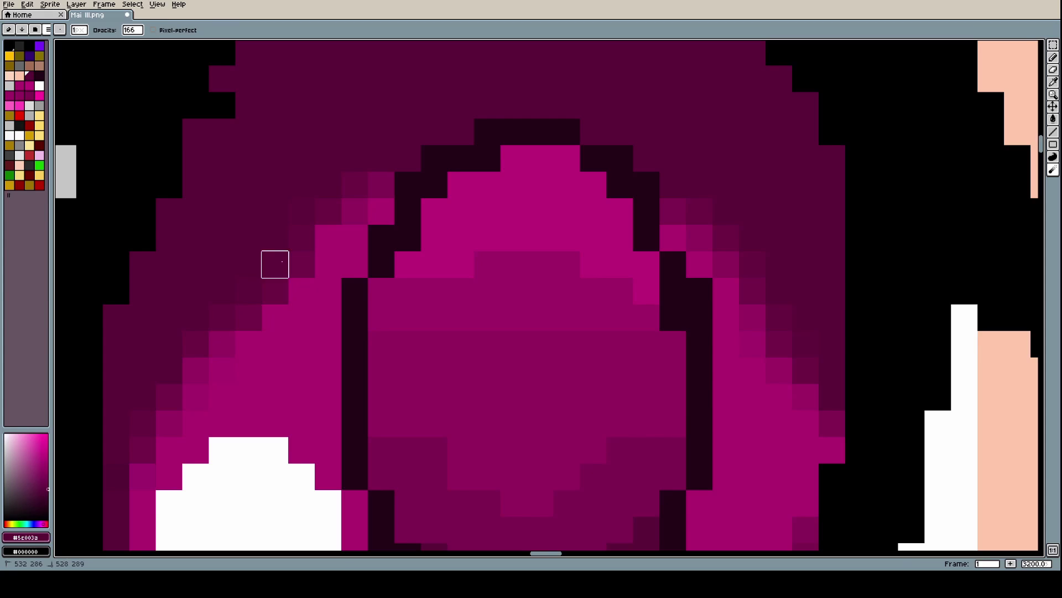
scroll(497, 262, down, 8)
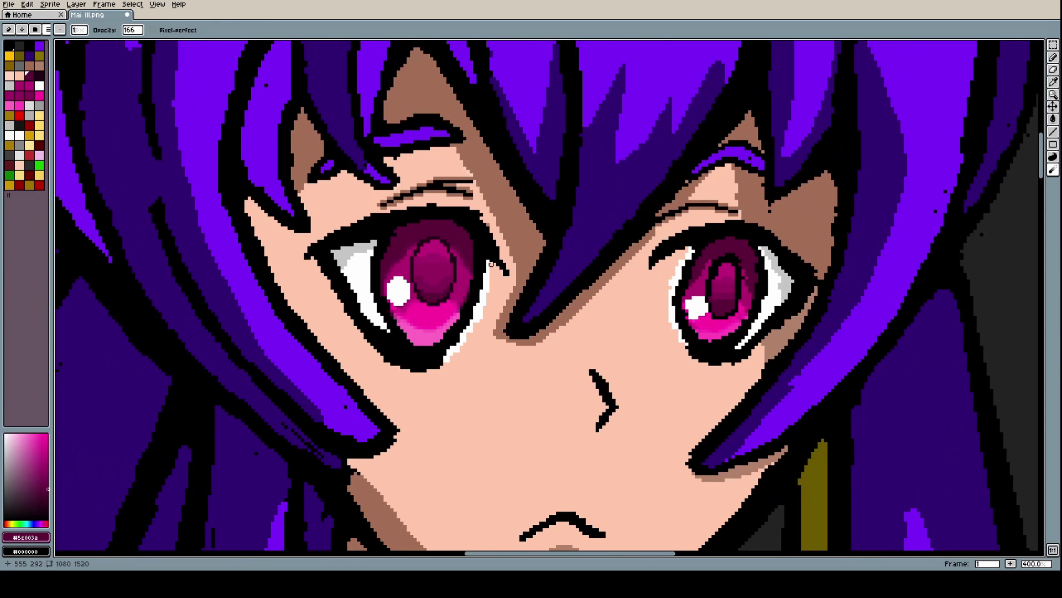
scroll(497, 262, down, 2)
scroll(497, 262, up, 10)
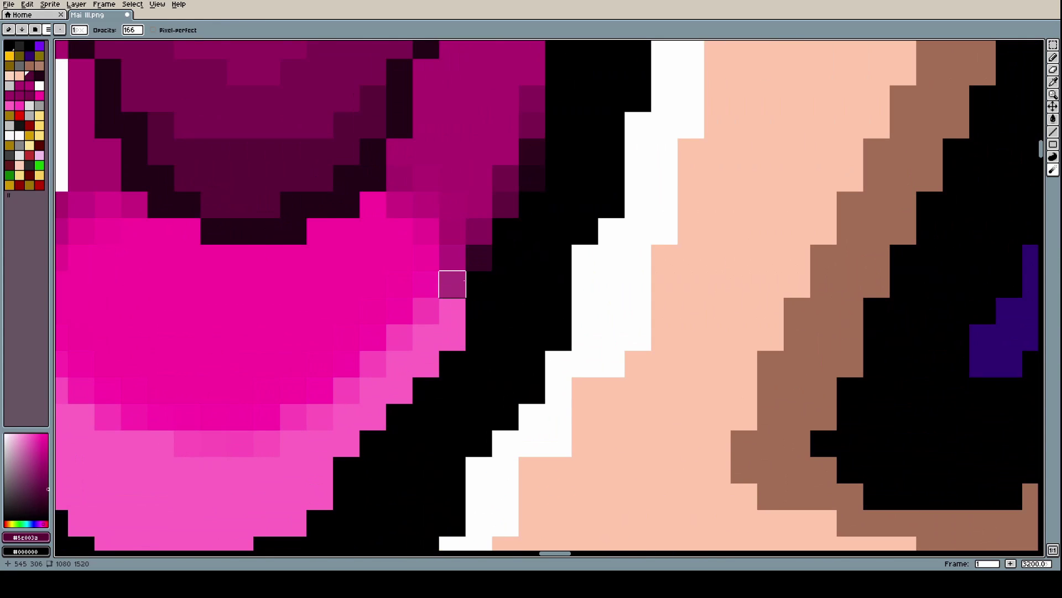
scroll(514, 222, down, 10)
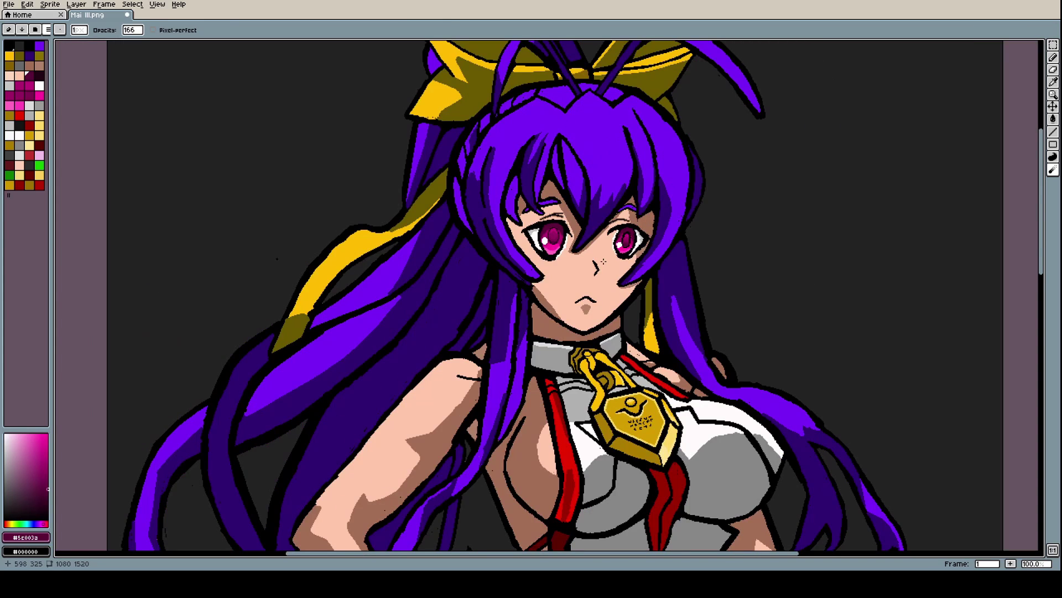
Blur the plum-magenta boundary at the upper left of the smaller eye's iris, down to its left edge at the outline
scroll(609, 257, up, 10)
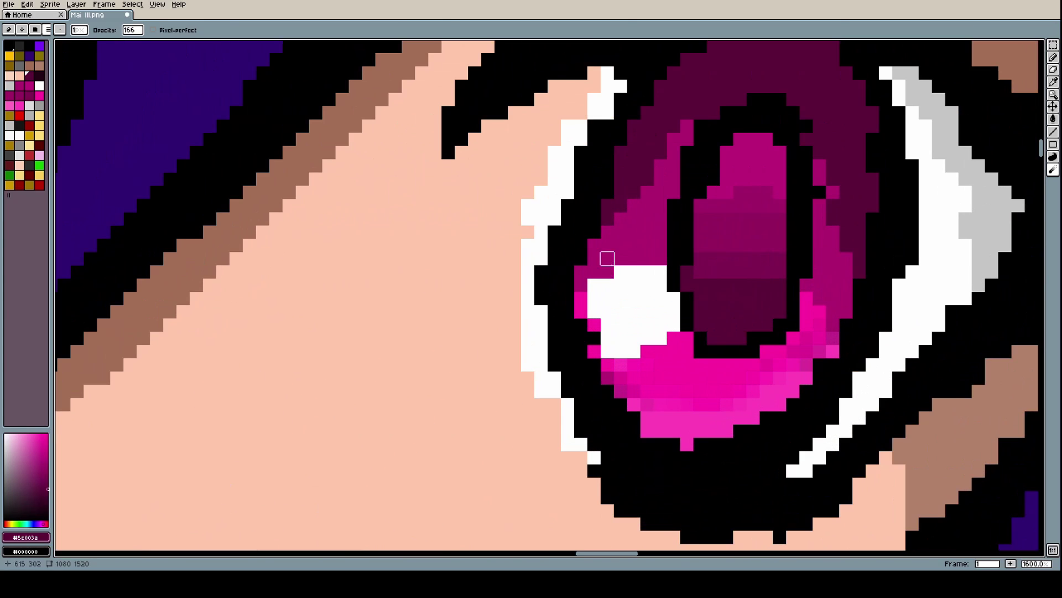
drag(607, 232, 673, 139)
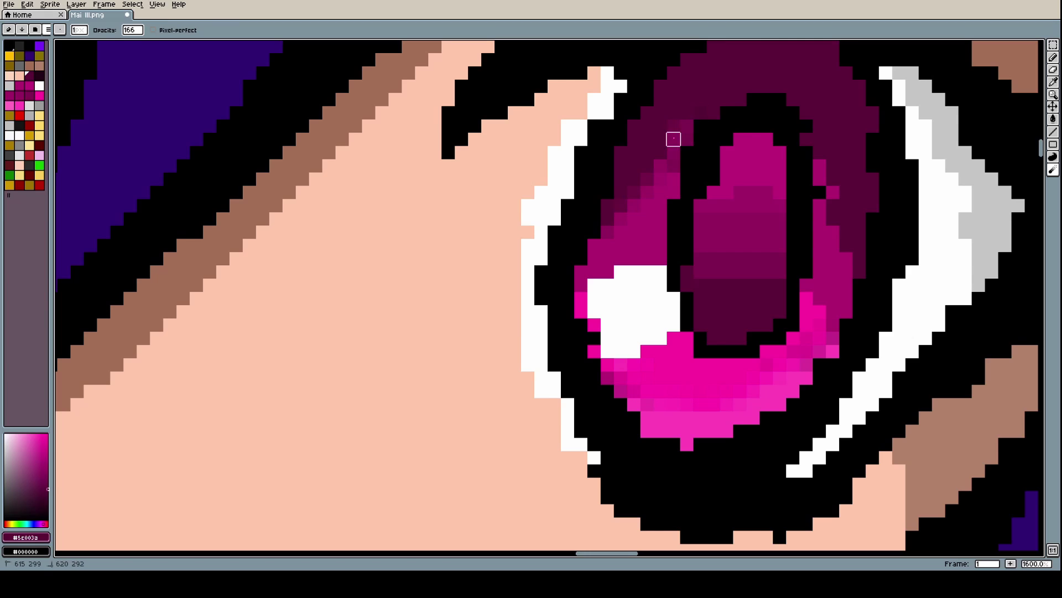
mouse_move(607, 219)
mouse_down()
mouse_move(581, 245)
mouse_move(567, 271)
mouse_up()
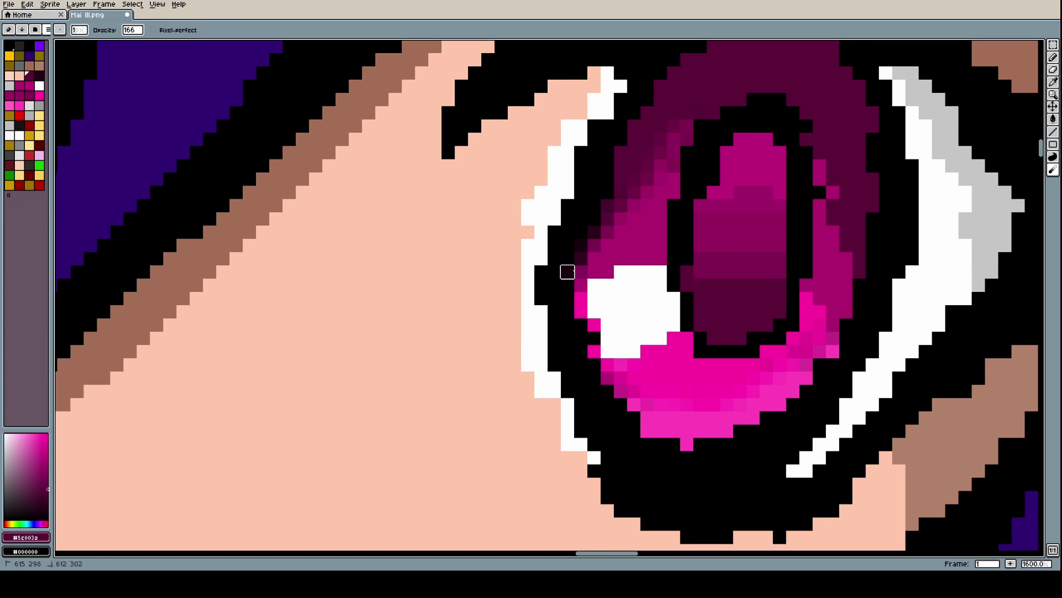
scroll(607, 218, down, 3)
scroll(645, 280, up, 6)
scroll(688, 343, down, 3)
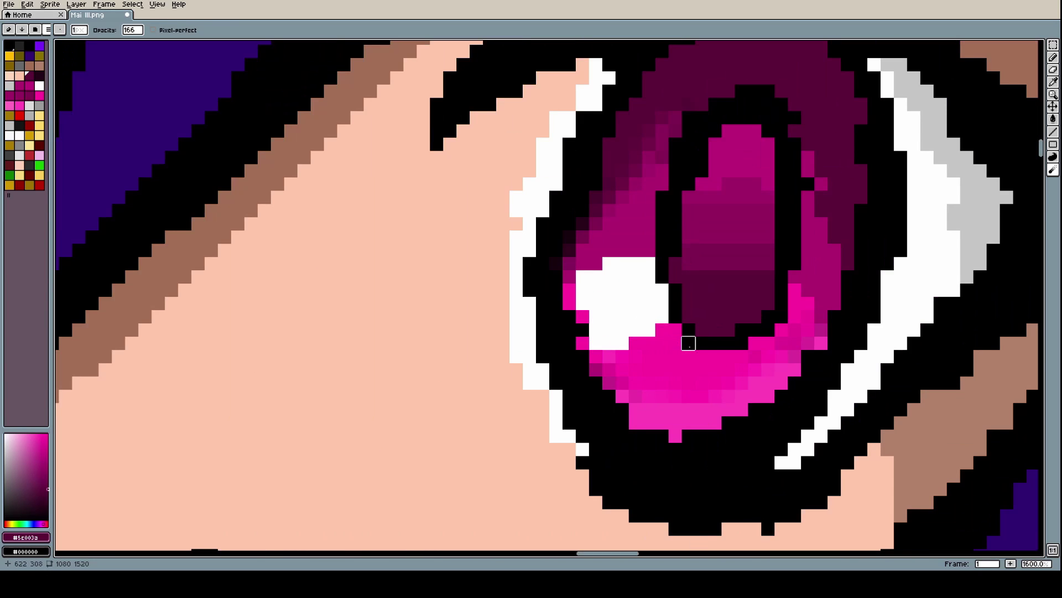
Soften the right side of the smaller eye's iris, blurring its lower edge and the boundary between magenta and dark plum
scroll(808, 290, up, 2)
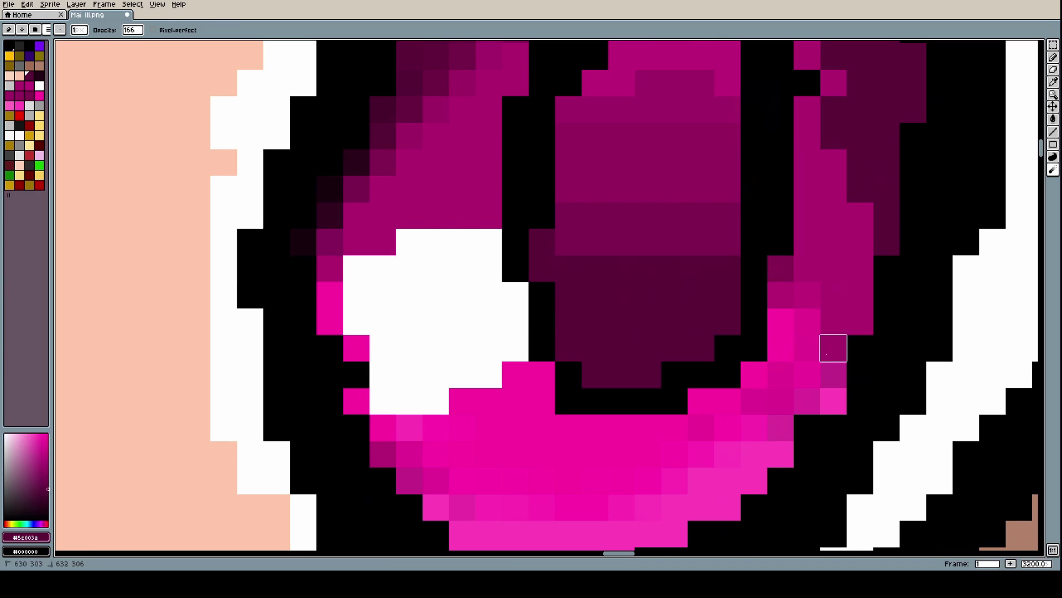
scroll(816, 282, down, 5)
scroll(813, 238, up, 3)
drag(786, 185, 826, 278)
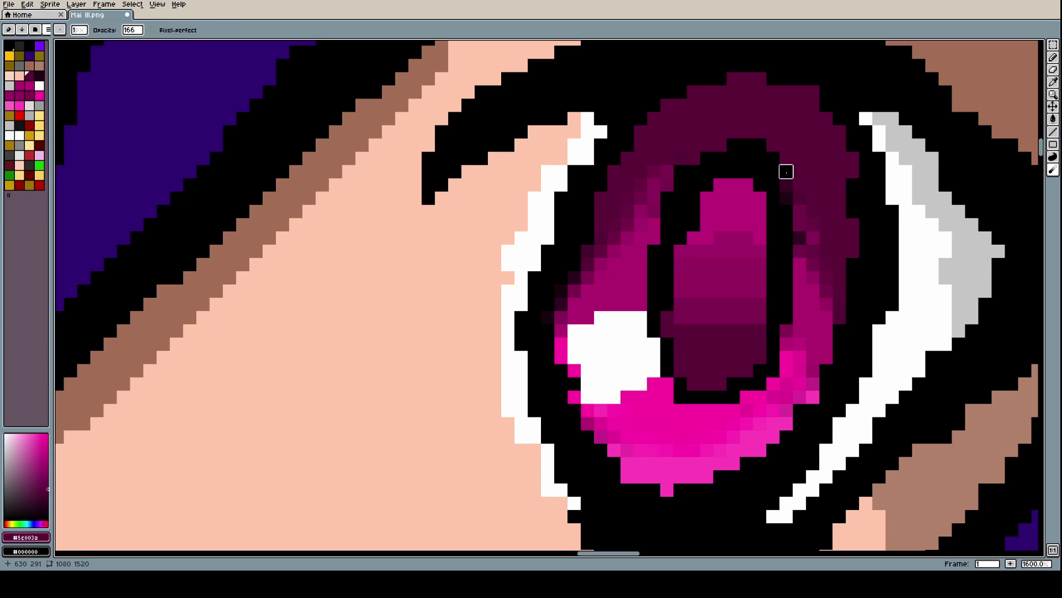
Blur the top arc of the smaller eye's black pupil outline into the surrounding dark plum
mouse_move(786, 171)
mouse_down()
mouse_move(720, 132)
mouse_move(800, 172)
mouse_move(759, 145)
mouse_move(706, 145)
mouse_move(666, 185)
mouse_up()
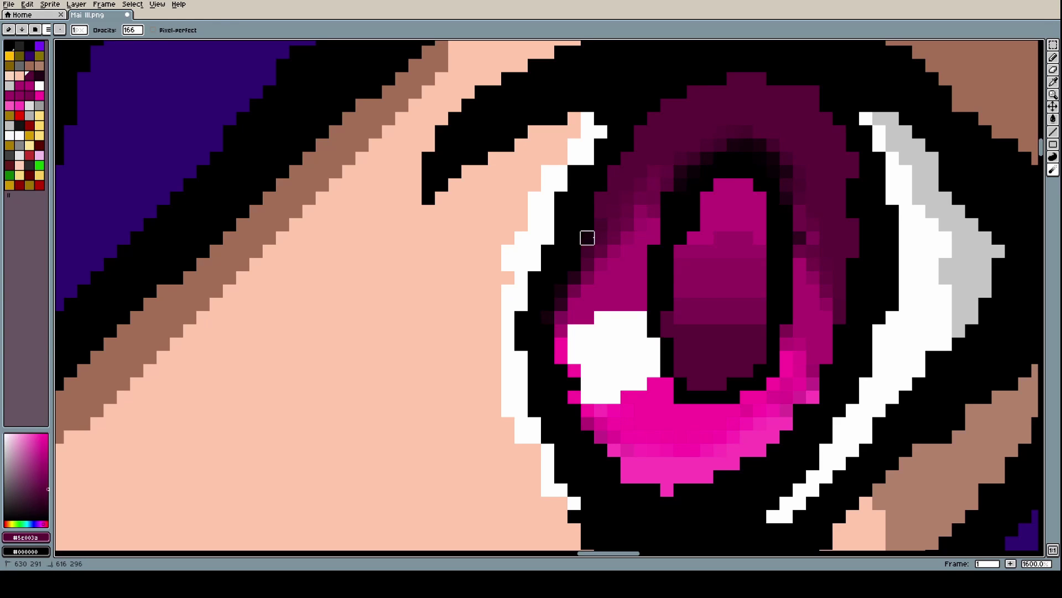
scroll(640, 197, down, 7)
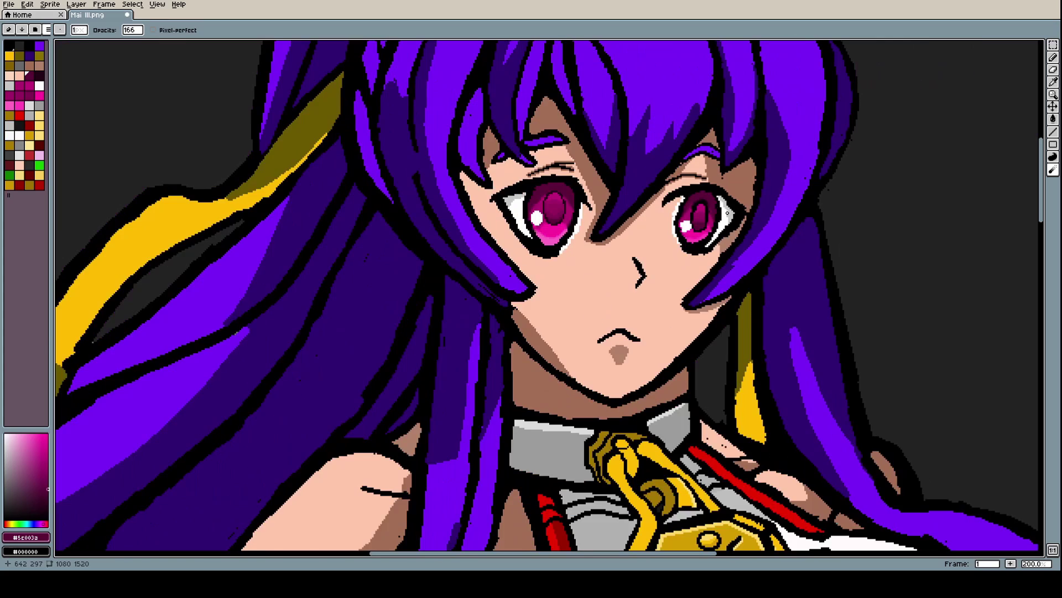
scroll(728, 214, down, 3)
scroll(721, 207, down, 1)
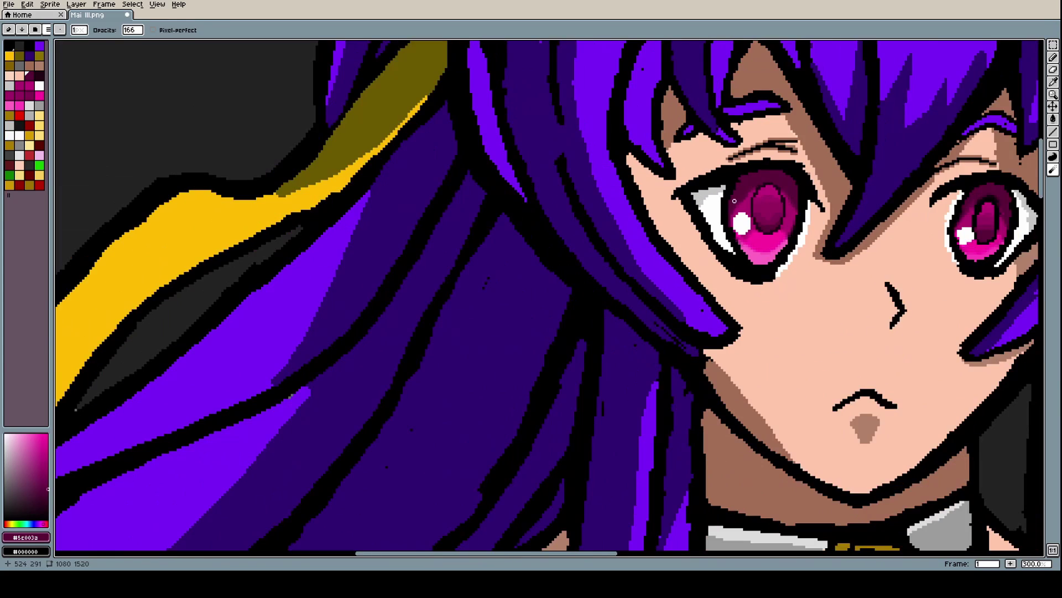
Blur the transitions between the upper and middle magenta bands inside the larger eye's pupil
scroll(769, 193, down, 1)
scroll(769, 232, up, 3)
scroll(771, 266, up, 4)
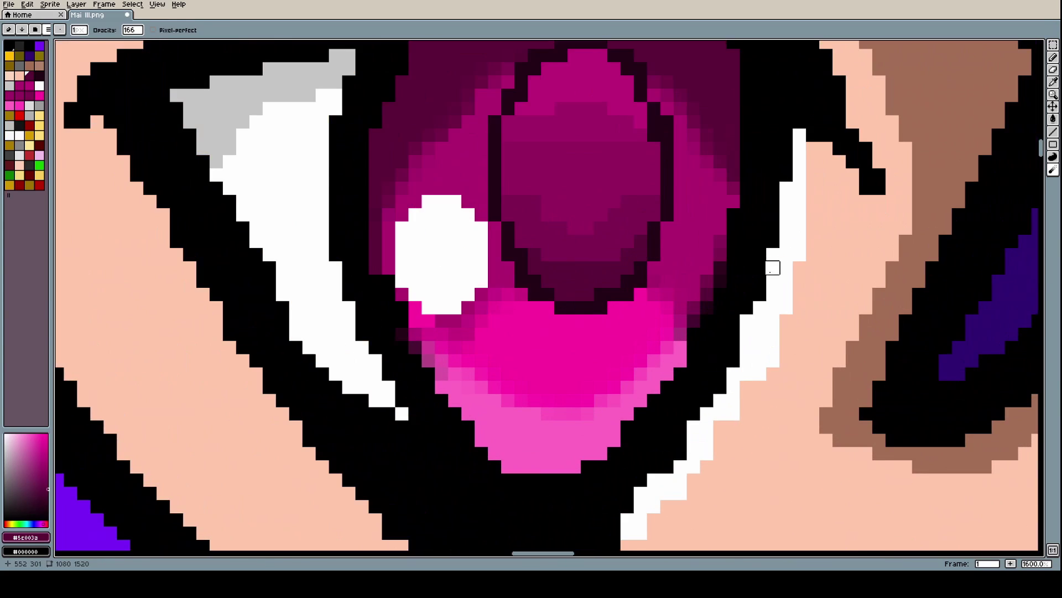
scroll(743, 279, down, 3)
scroll(744, 279, down, 4)
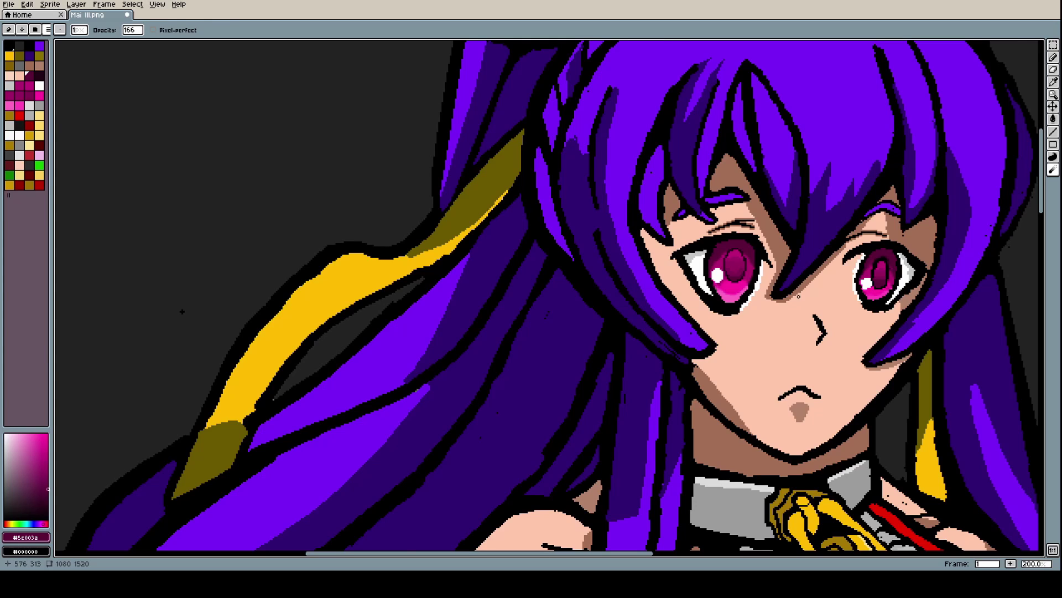
scroll(799, 296, up, 2)
scroll(768, 277, up, 3)
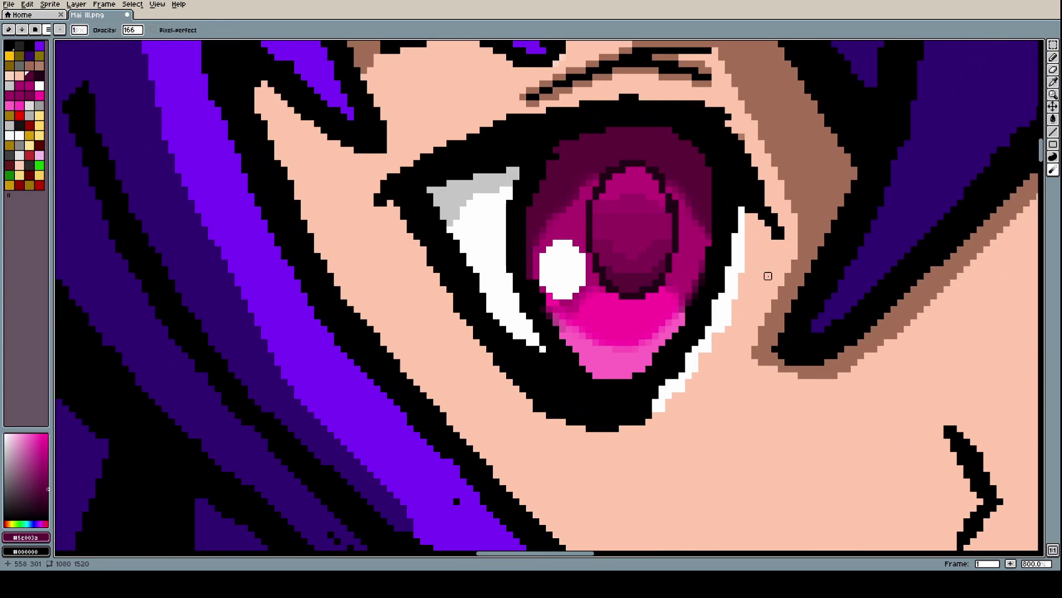
scroll(622, 203, up, 3)
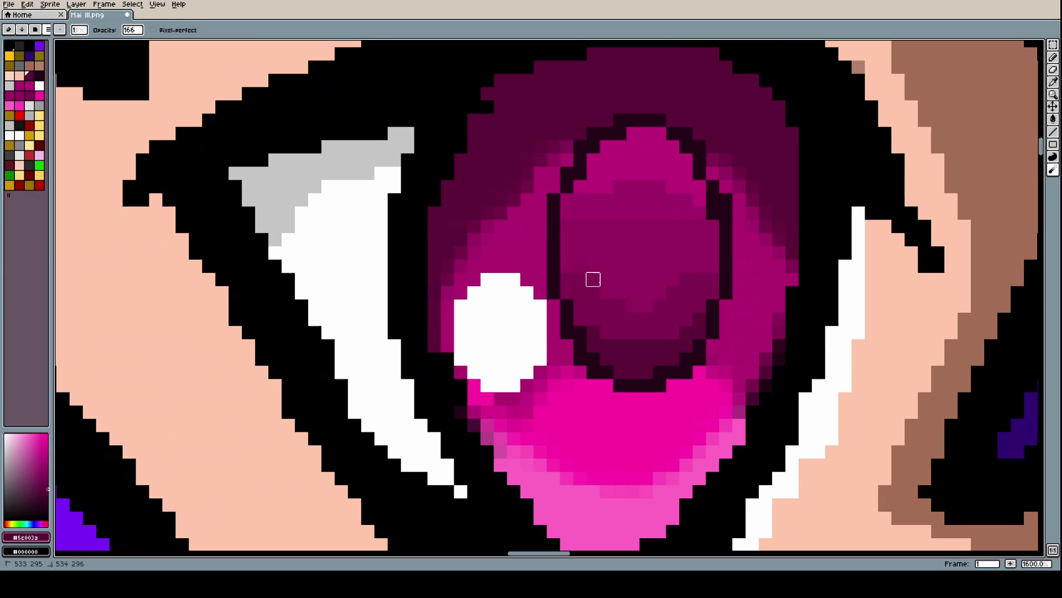
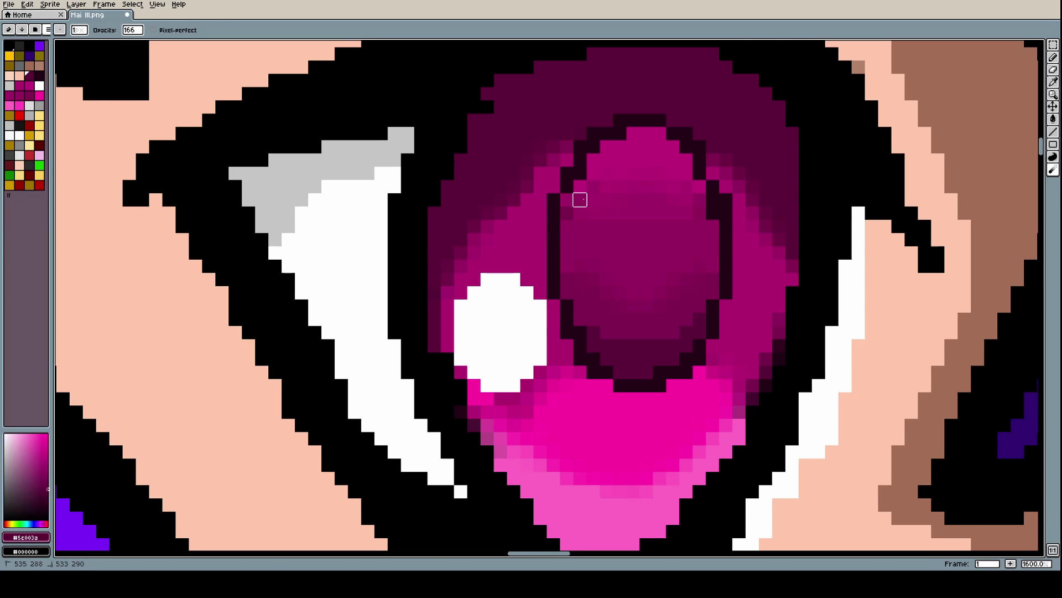
scroll(645, 159, down, 9)
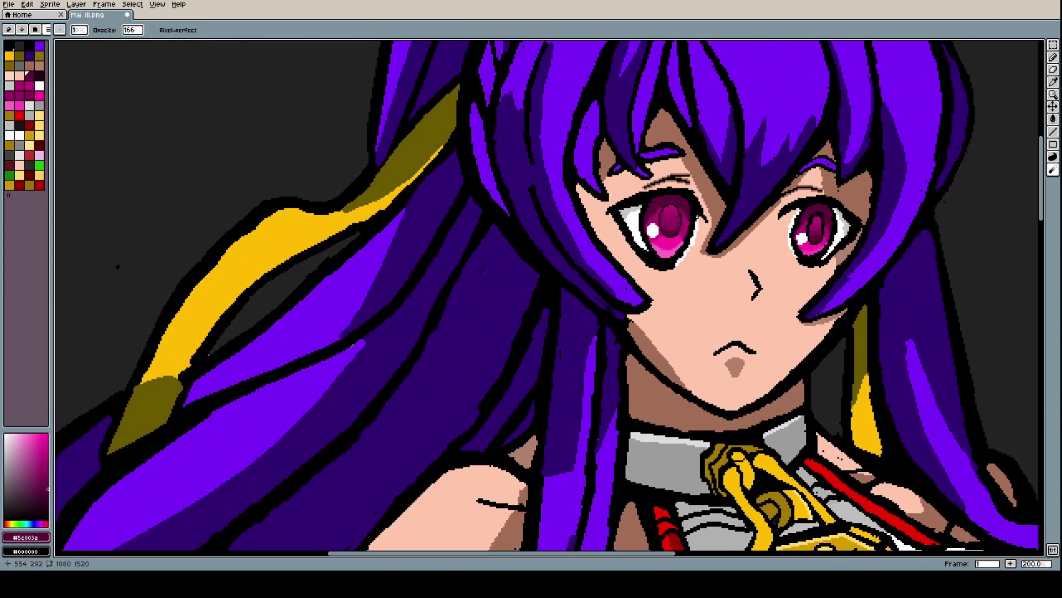
Blur the horizontal colour bands inside the smaller eye's pupil and soften the fill along its inner edges
scroll(730, 210, up, 4)
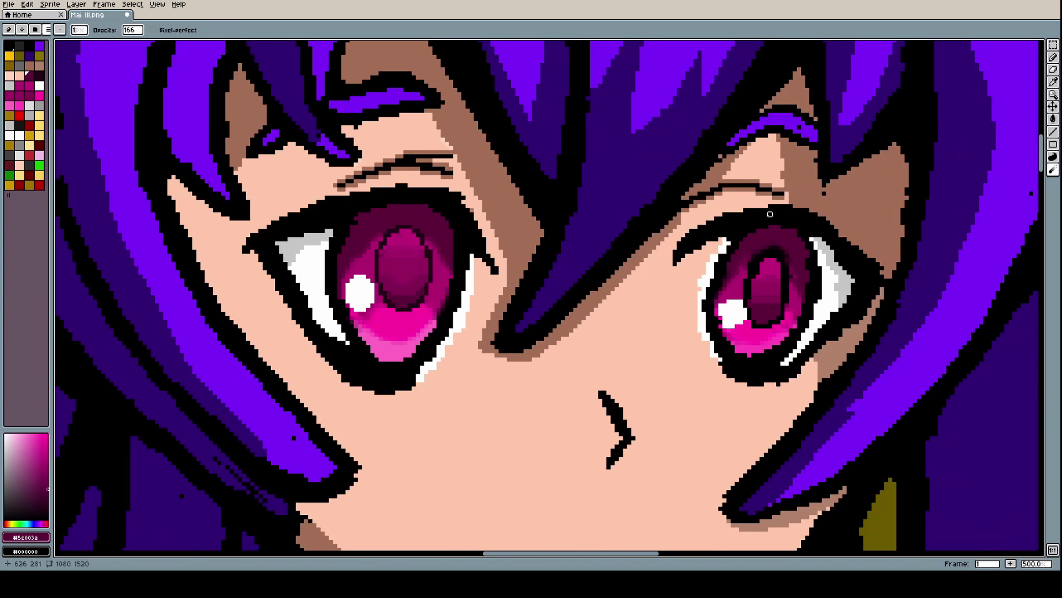
scroll(769, 213, up, 6)
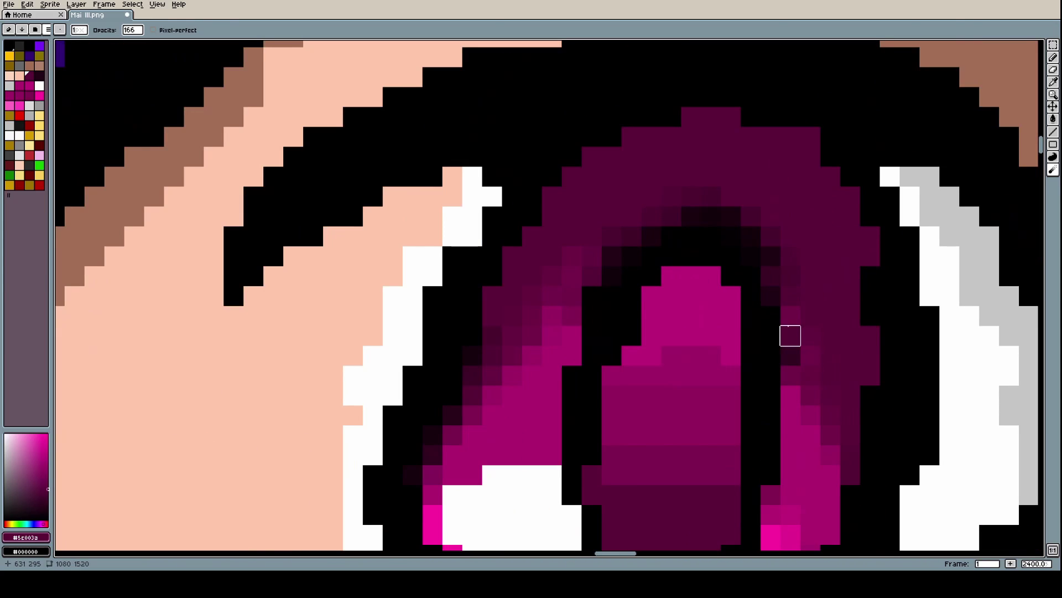
scroll(790, 335, down, 10)
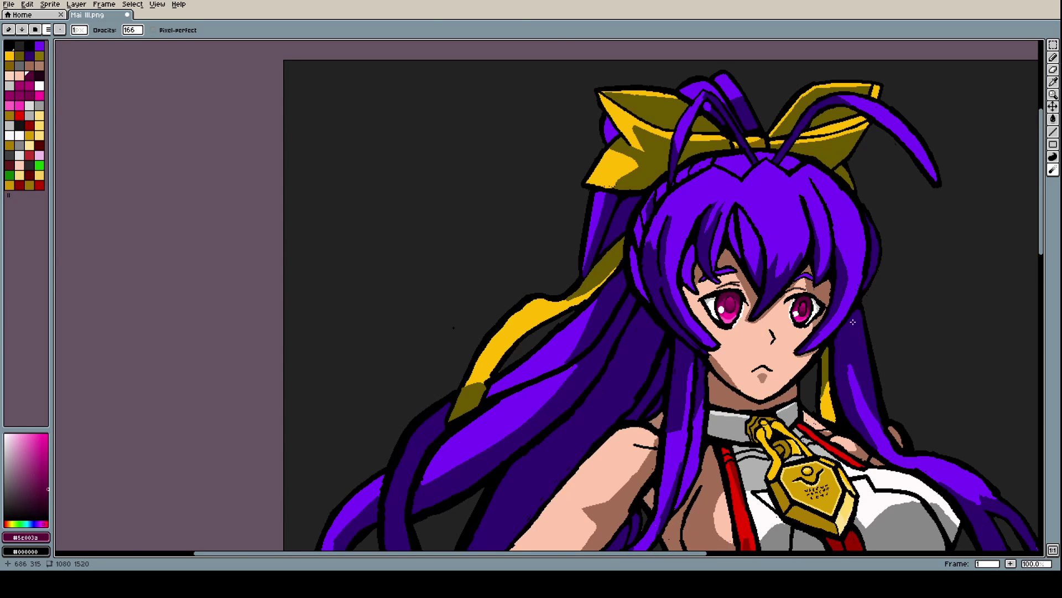
scroll(839, 330, up, 11)
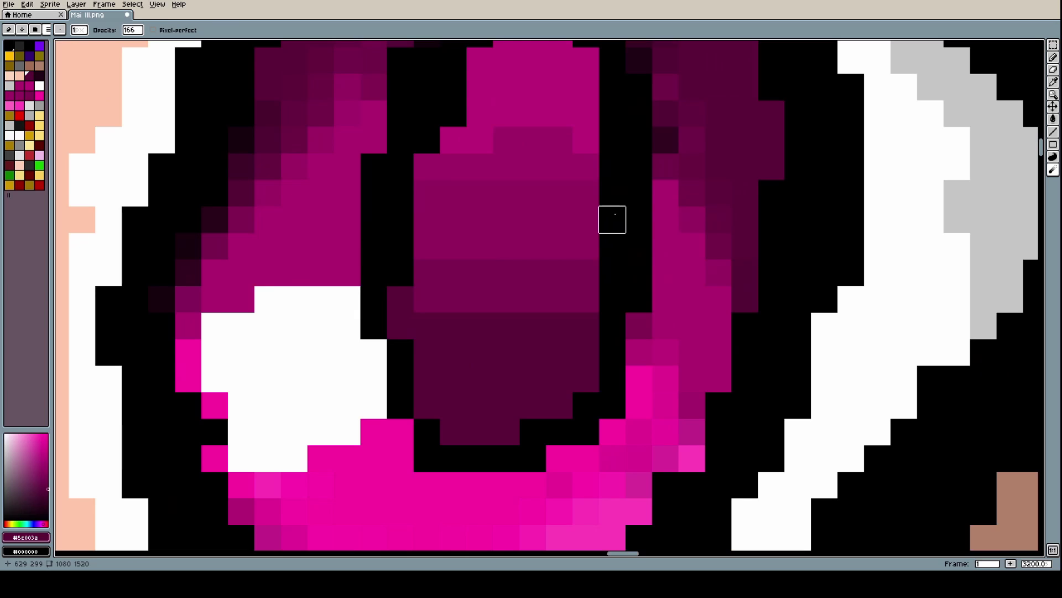
mouse_move(559, 140)
mouse_down()
mouse_move(453, 166)
mouse_move(506, 113)
mouse_move(533, 113)
mouse_move(454, 166)
mouse_move(453, 140)
mouse_move(479, 140)
mouse_move(426, 245)
mouse_move(430, 234)
mouse_move(415, 299)
mouse_move(435, 311)
mouse_move(427, 299)
mouse_move(451, 399)
mouse_move(427, 405)
mouse_move(438, 385)
mouse_move(451, 407)
mouse_move(430, 396)
mouse_move(462, 428)
mouse_move(578, 381)
mouse_move(567, 368)
mouse_move(585, 336)
mouse_move(586, 273)
mouse_move(586, 300)
mouse_move(506, 326)
mouse_move(480, 273)
mouse_move(480, 299)
mouse_move(480, 273)
mouse_move(453, 273)
mouse_move(533, 273)
mouse_move(479, 219)
mouse_move(506, 273)
mouse_move(532, 219)
mouse_move(560, 299)
mouse_move(559, 220)
mouse_move(556, 232)
mouse_move(554, 279)
mouse_move(579, 177)
mouse_move(566, 231)
mouse_move(536, 272)
mouse_move(555, 231)
mouse_move(485, 253)
mouse_move(443, 174)
mouse_move(431, 201)
mouse_move(496, 110)
mouse_move(475, 142)
mouse_move(479, 164)
mouse_up()
scroll(479, 163, down, 8)
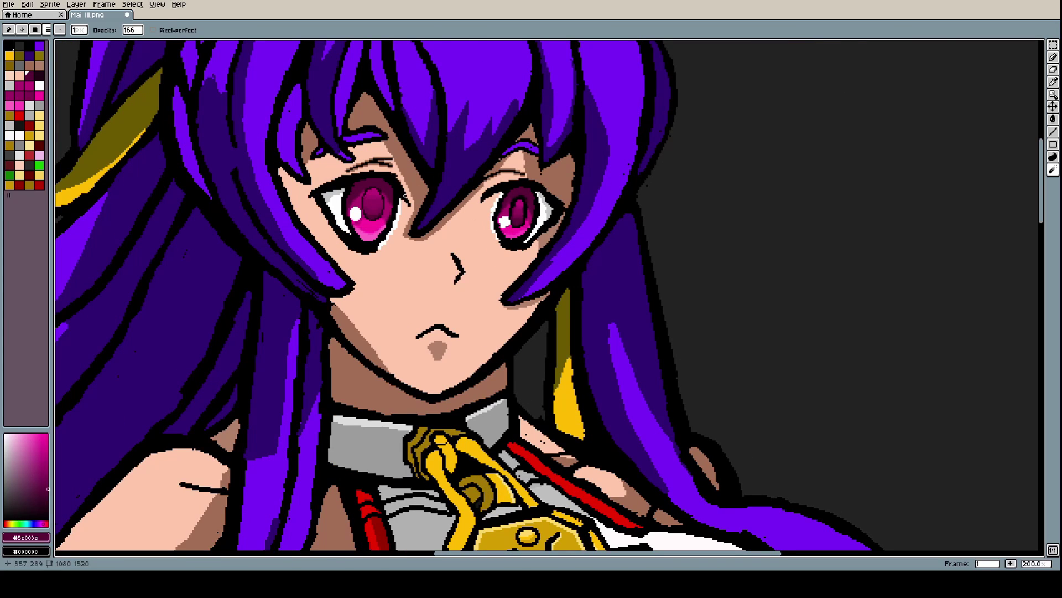
Blur the lower dark band and the inner side edges of the larger eye's pupil, continuing up to its top
scroll(365, 197, up, 7)
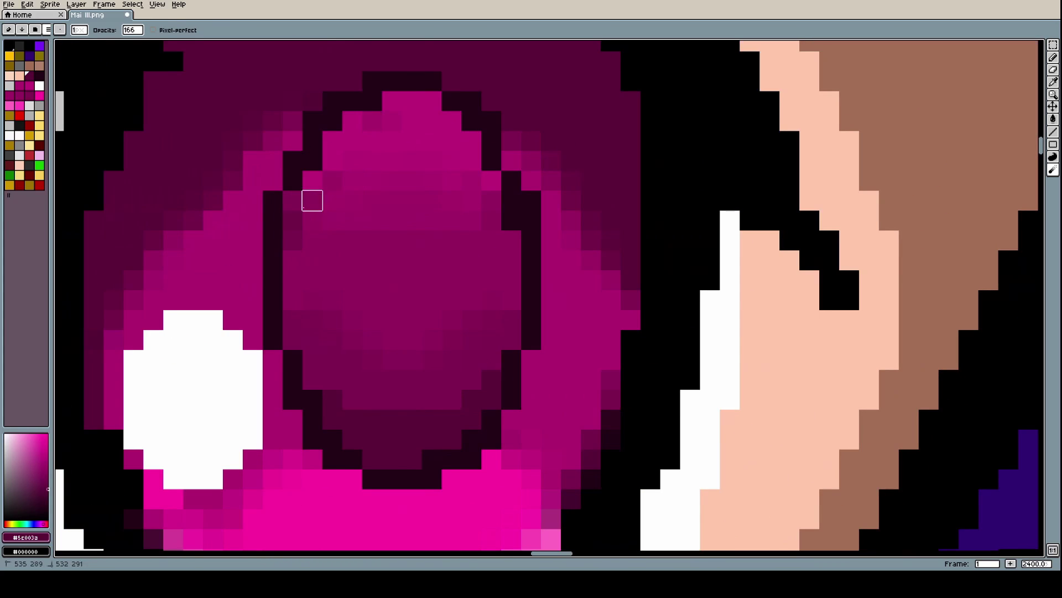
click(312, 180)
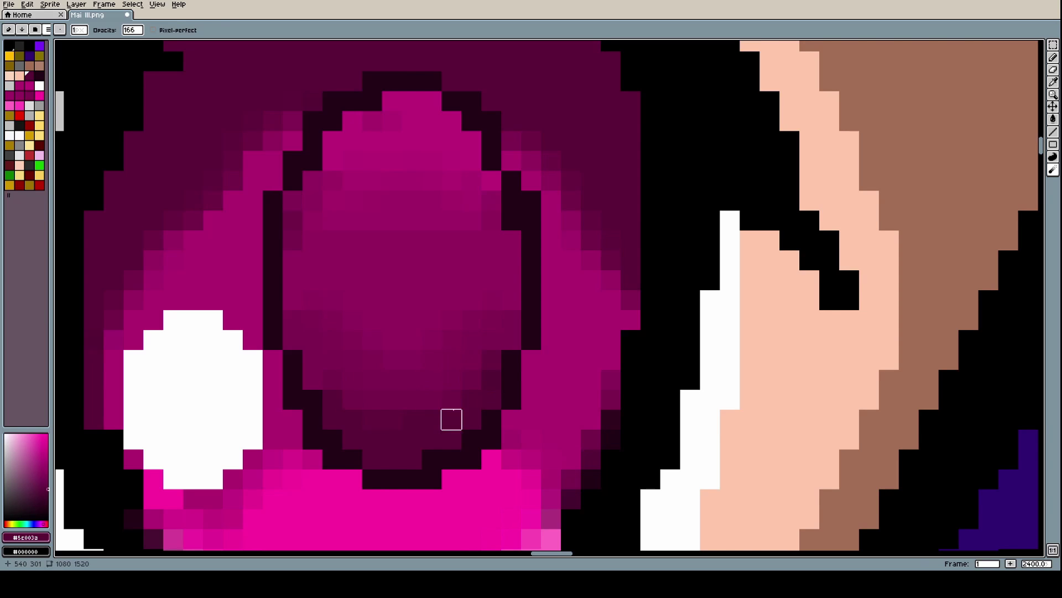
click(511, 241)
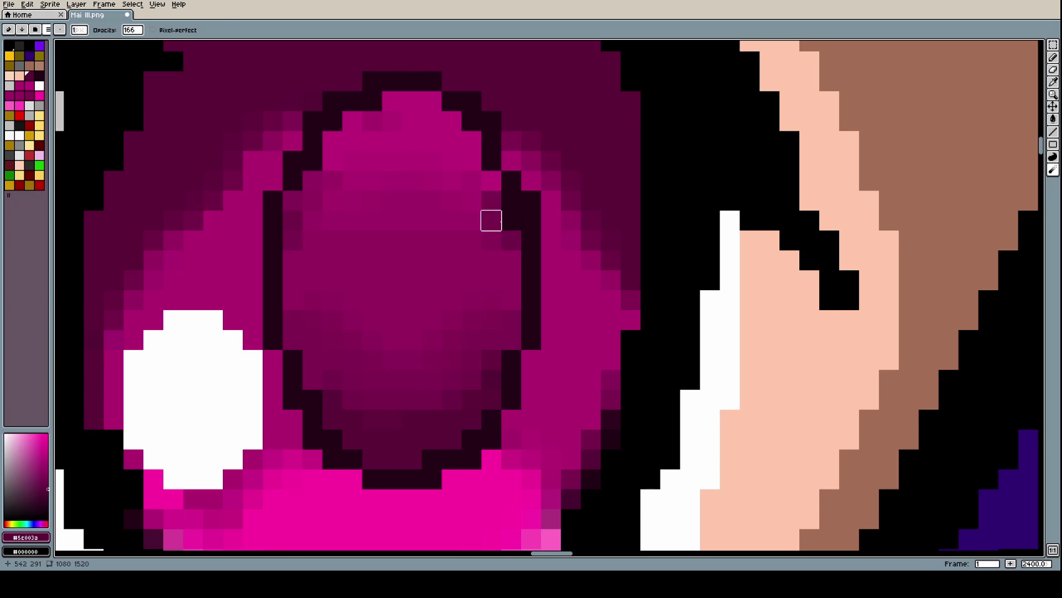
mouse_move(492, 220)
mouse_down()
mouse_move(488, 178)
mouse_move(469, 177)
mouse_move(450, 140)
mouse_move(472, 140)
mouse_move(410, 100)
mouse_move(430, 99)
mouse_move(351, 137)
mouse_move(351, 118)
mouse_move(331, 160)
mouse_move(351, 138)
mouse_up()
scroll(392, 181, down, 8)
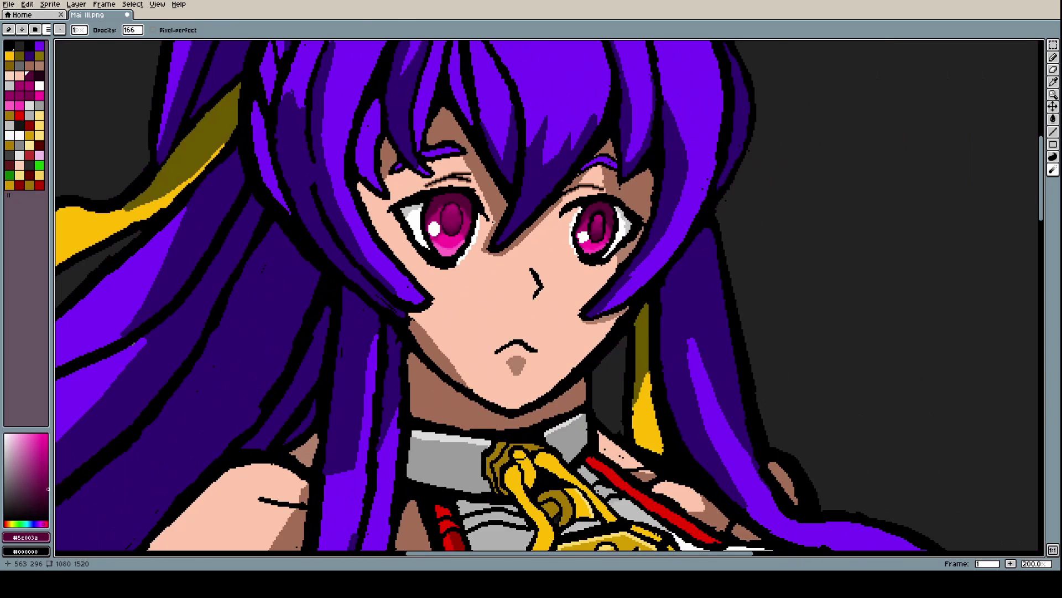
scroll(495, 221, down, 1)
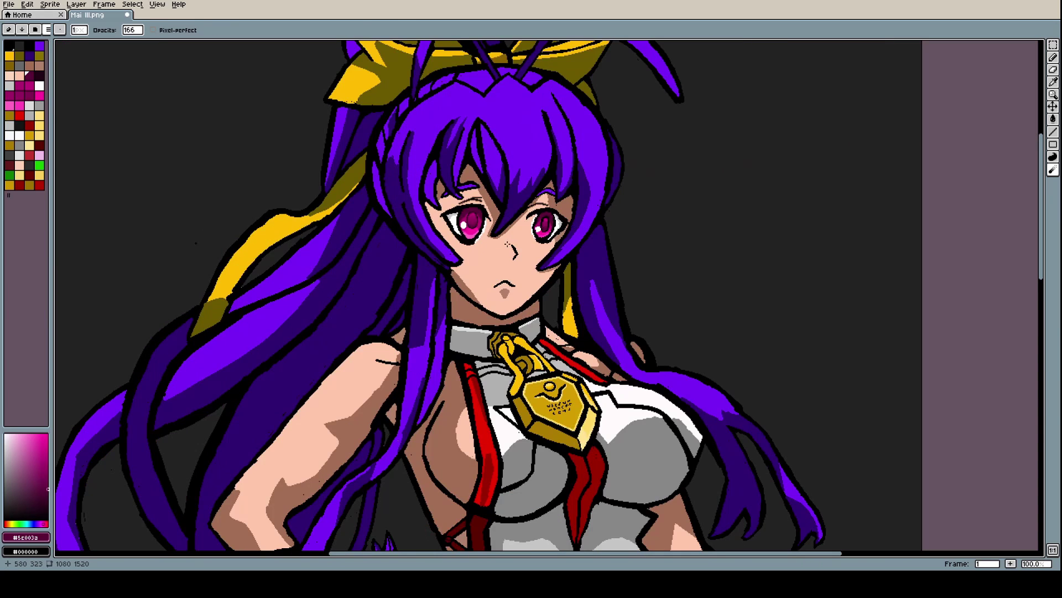
Blur the bright magenta upper part of the smaller eye's pupil along its inner left edge
scroll(540, 224, up, 12)
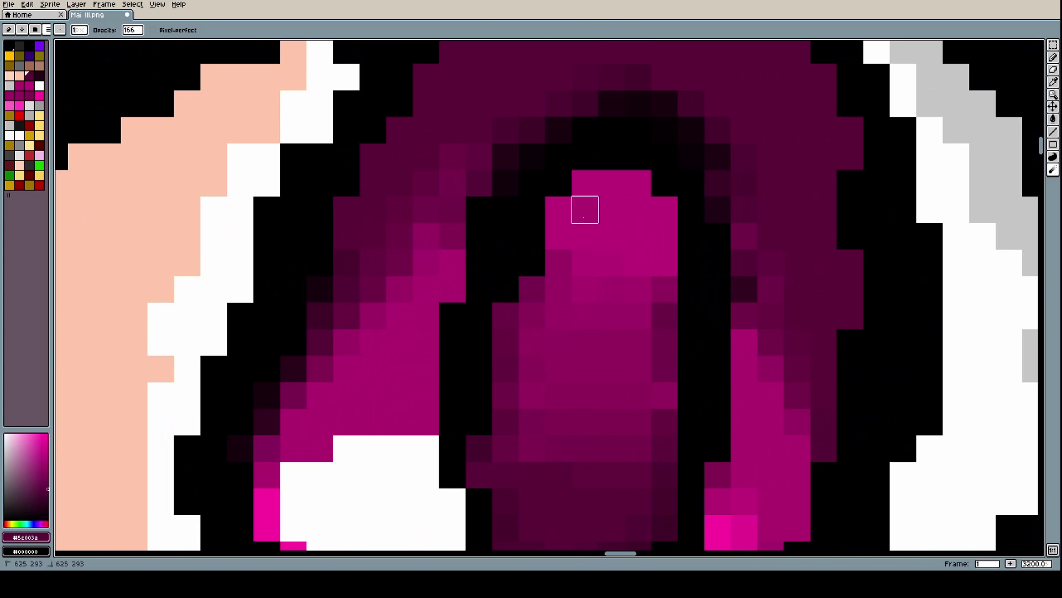
mouse_move(586, 209)
mouse_down()
mouse_move(558, 229)
mouse_move(591, 192)
mouse_move(629, 203)
mouse_move(632, 188)
mouse_move(652, 213)
mouse_move(657, 263)
mouse_move(644, 226)
mouse_move(599, 212)
mouse_move(531, 315)
mouse_up()
scroll(532, 315, down, 12)
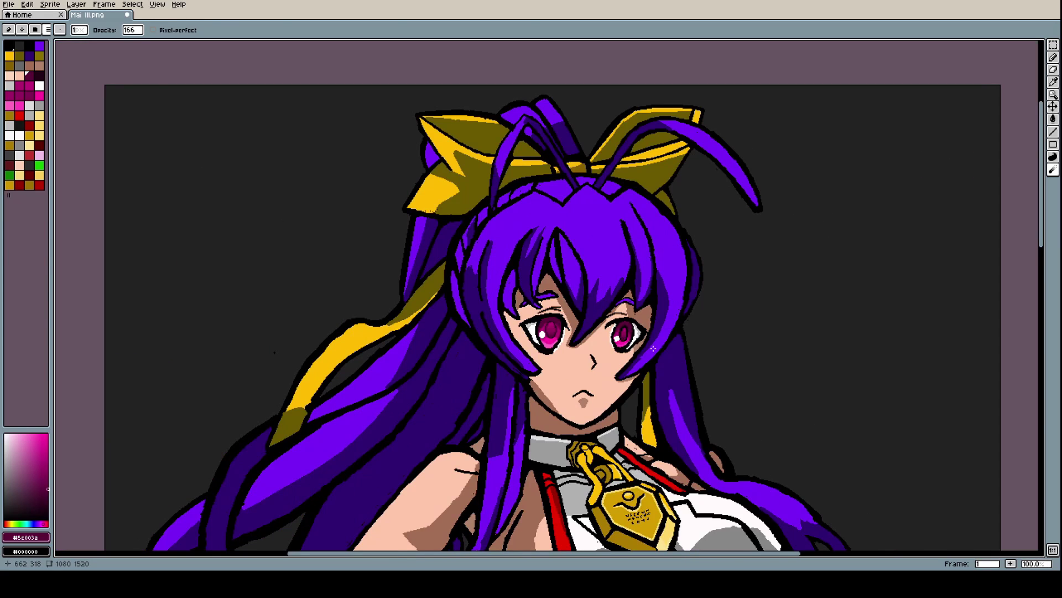
scroll(632, 404, up, 2)
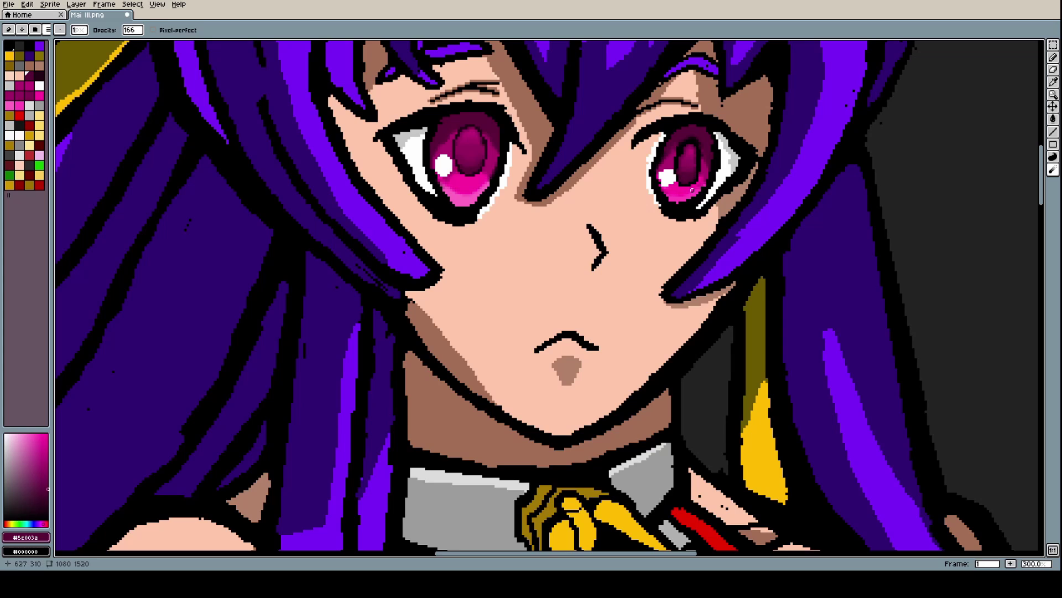
Examine the whole figure and the outlines around the torso, forearm and the thin hip straps beside the gold buckle
scroll(691, 189, down, 3)
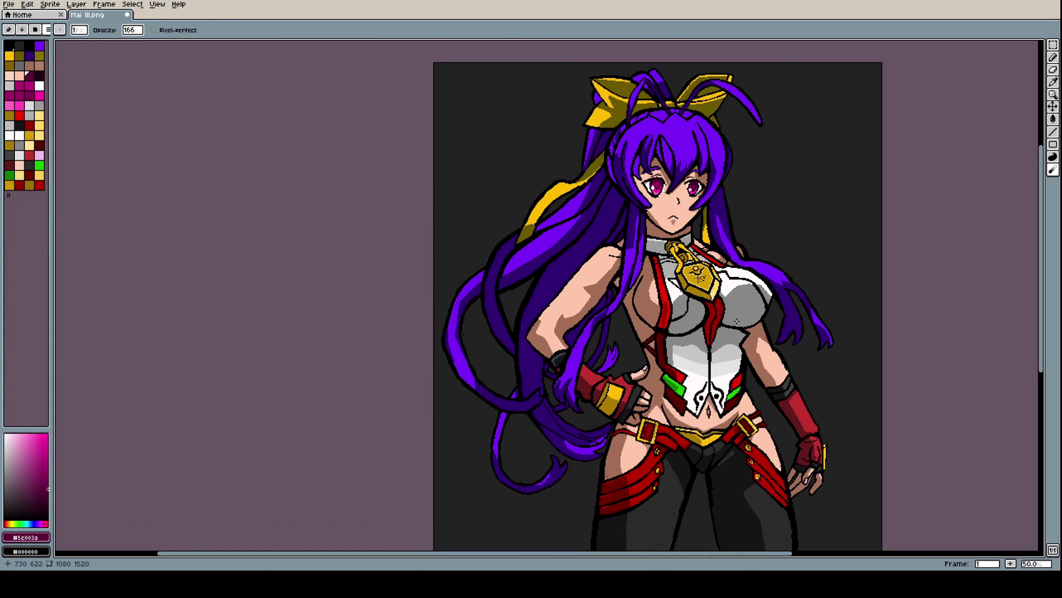
scroll(737, 321, up, 3)
scroll(745, 321, down, 3)
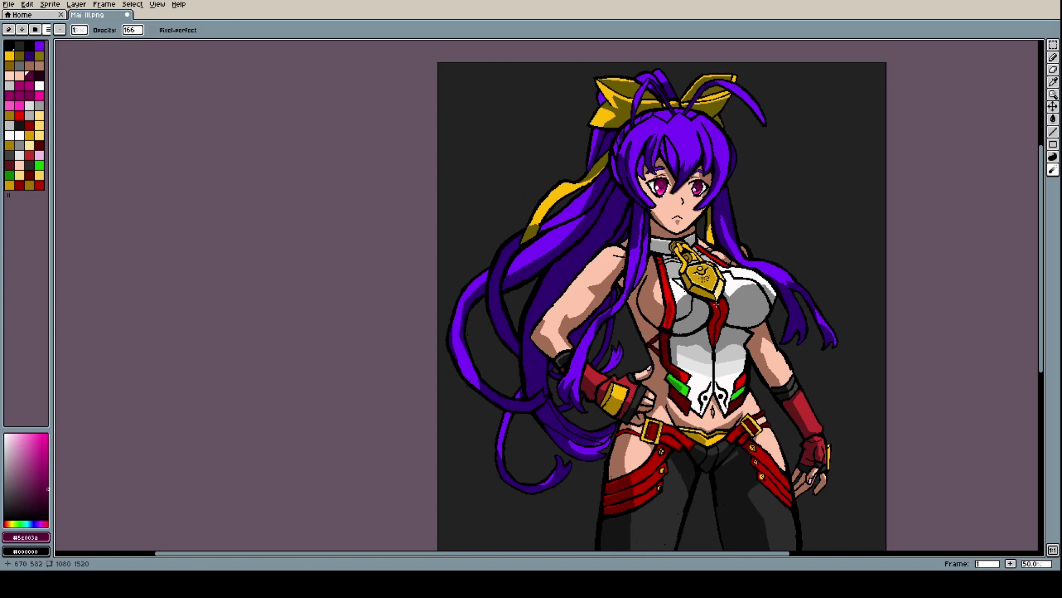
scroll(814, 368, up, 3)
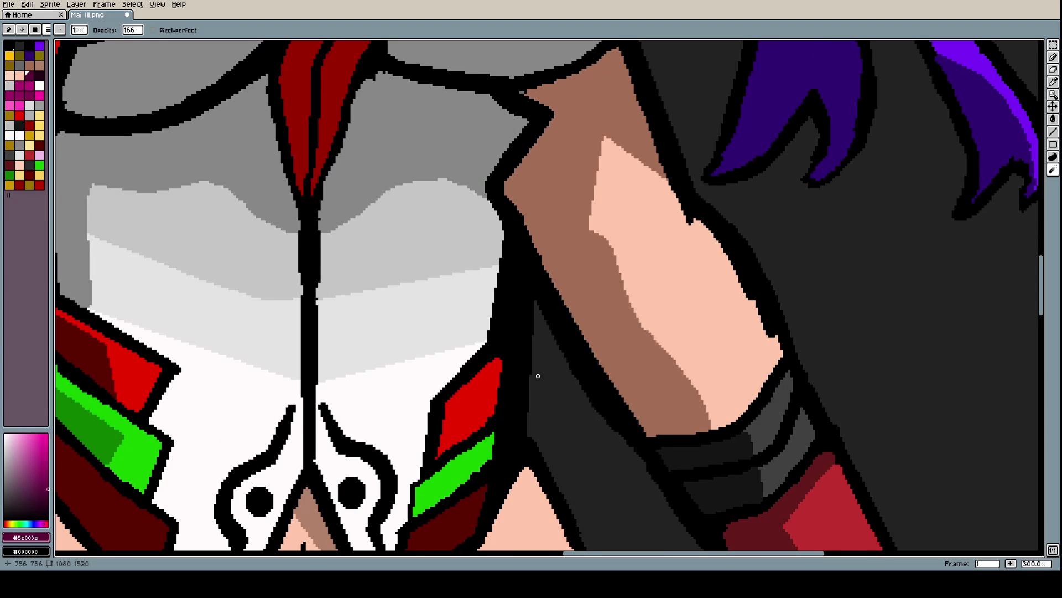
scroll(550, 371, down, 4)
scroll(570, 405, up, 6)
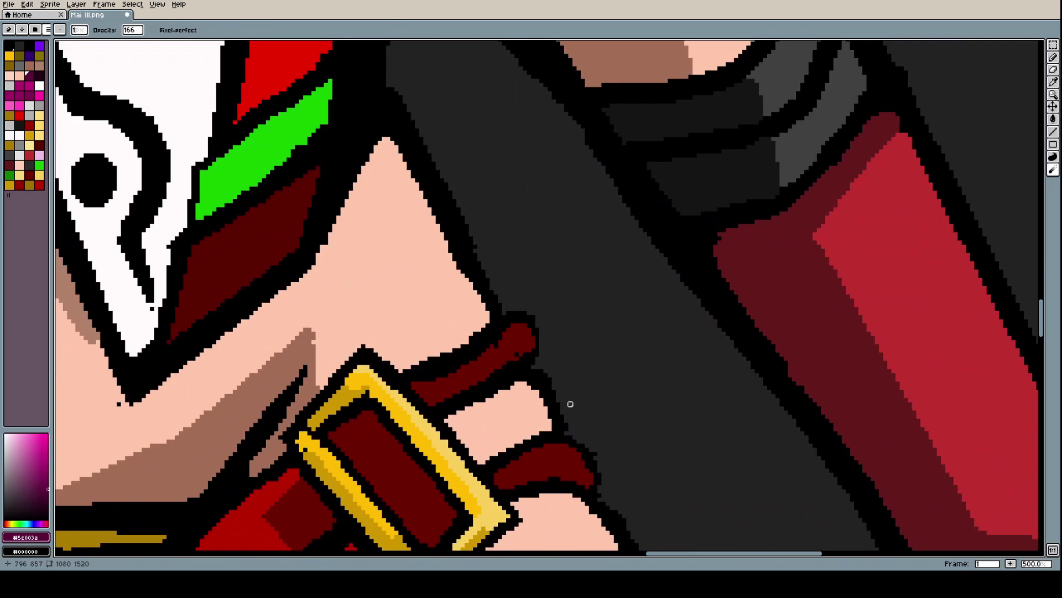
scroll(565, 390, down, 3)
scroll(569, 394, up, 3)
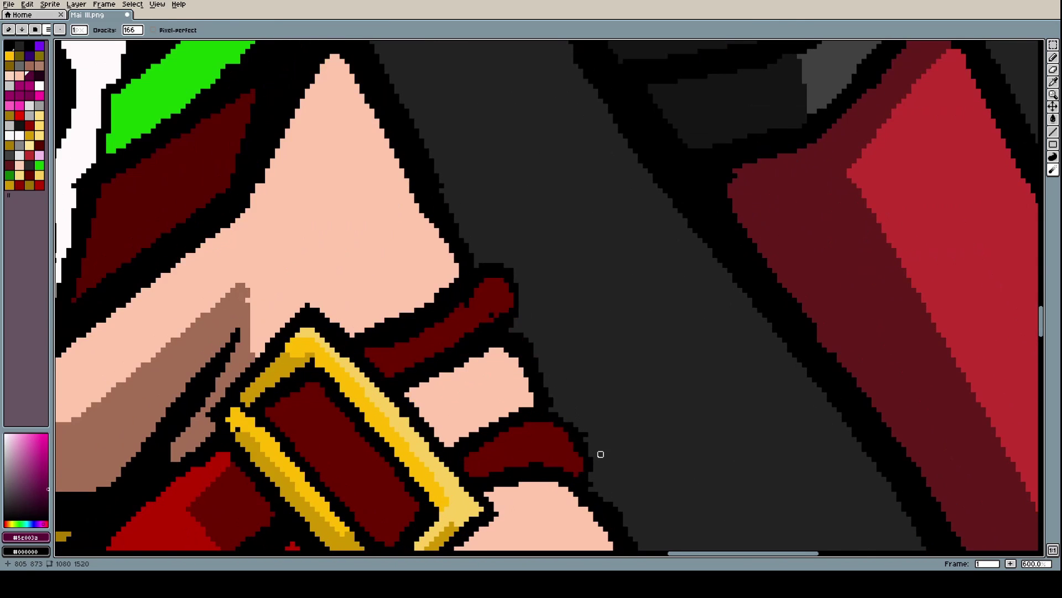
scroll(598, 453, down, 2)
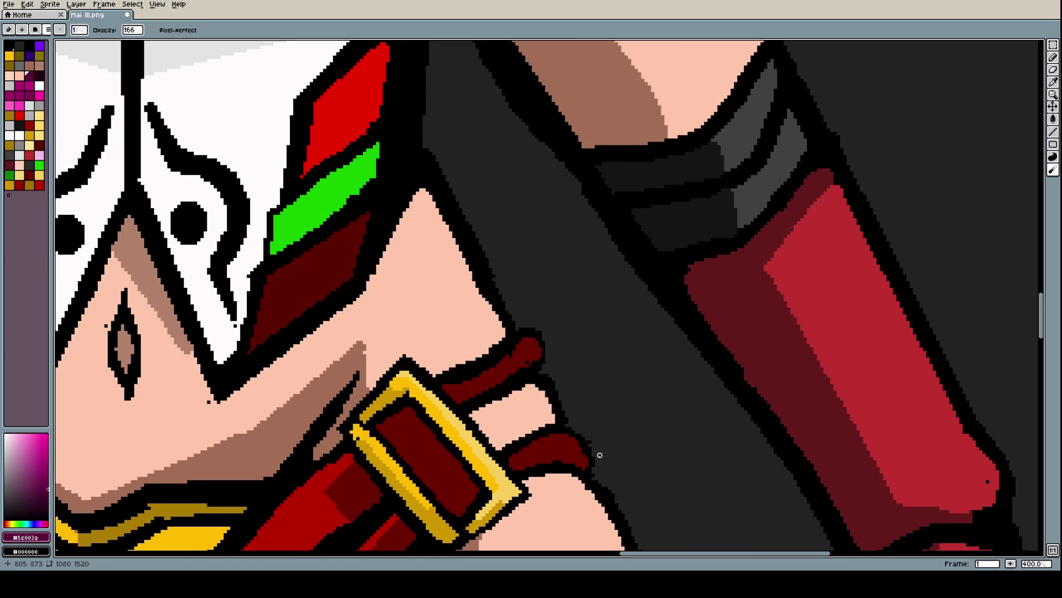
scroll(480, 332, up, 3)
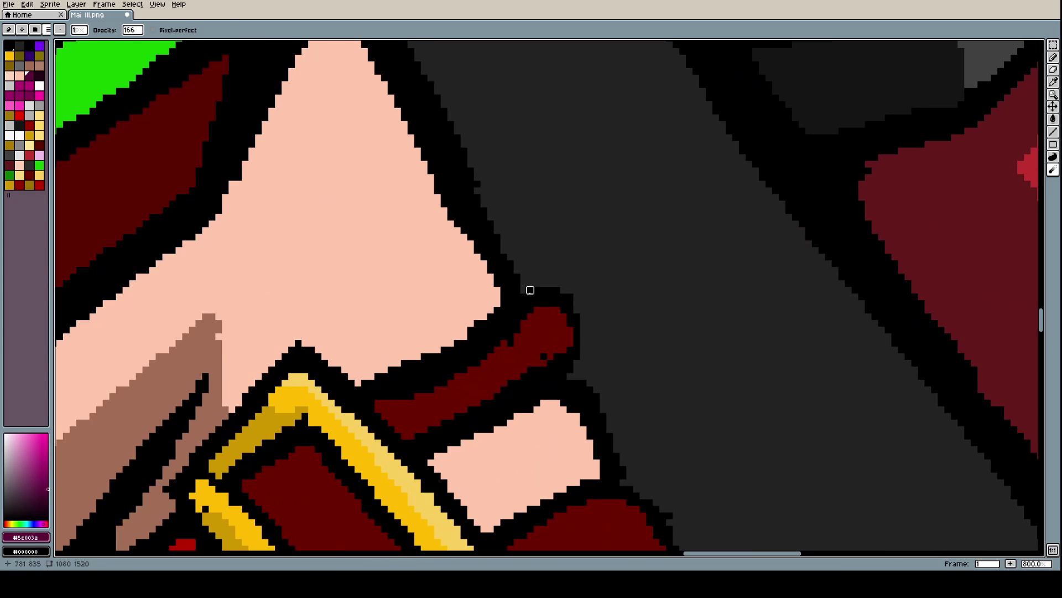
scroll(507, 356, down, 2)
scroll(531, 382, down, 3)
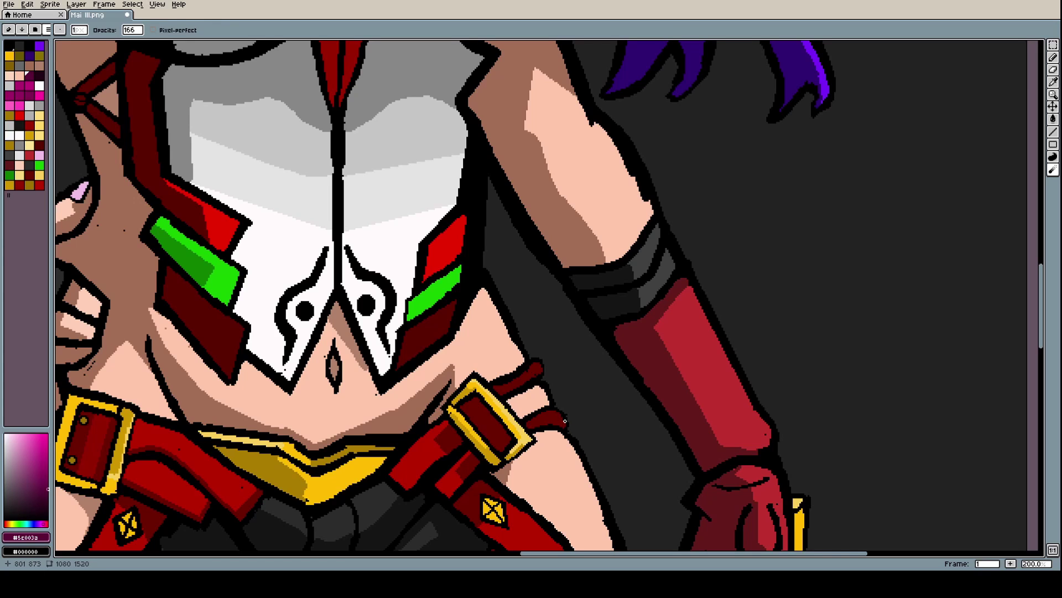
Trim the thick black outline beside the skin patch between the two hip straps using the sampled #232323 background colour
scroll(572, 433, up, 4)
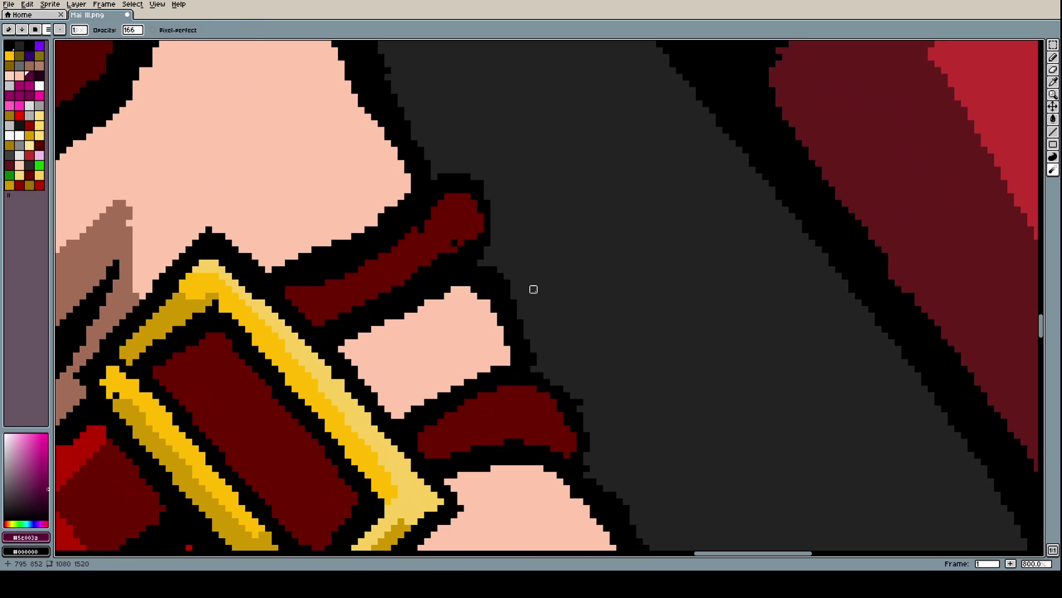
alt+click(534, 273)
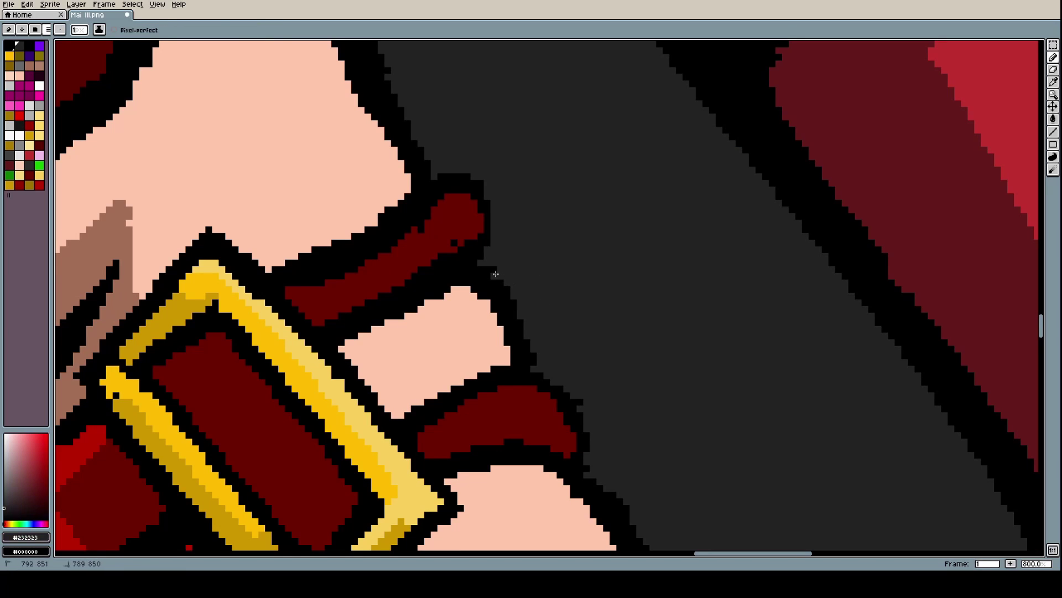
mouse_move(521, 316)
mouse_down()
mouse_move(526, 363)
mouse_move(482, 278)
mouse_move(506, 295)
mouse_up()
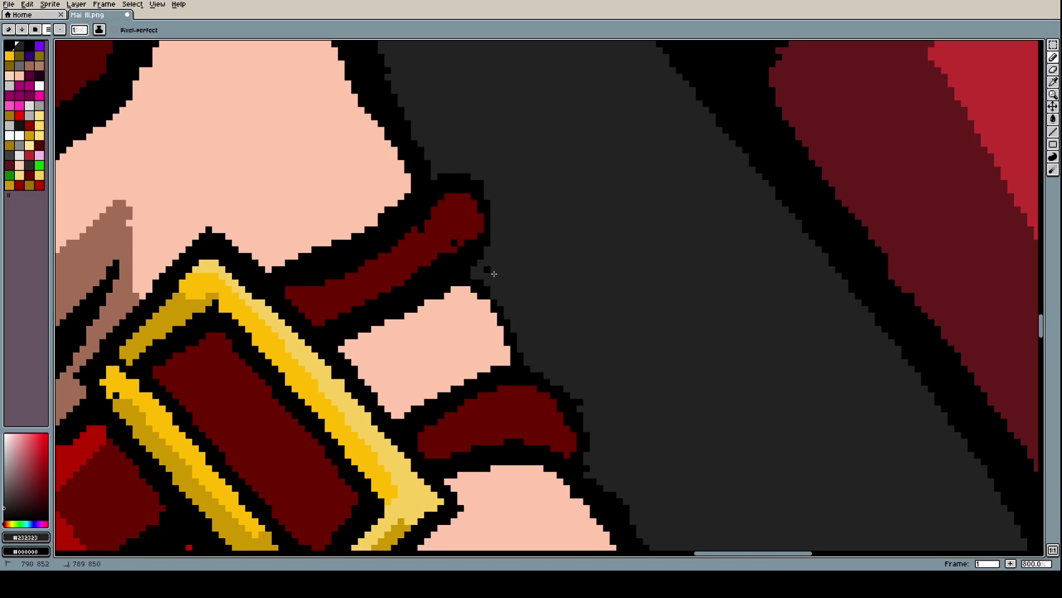
Redraw the outer contour of the skin patch between the hip straps in black, evening out its edge with the pencil
scroll(498, 283, up, 5)
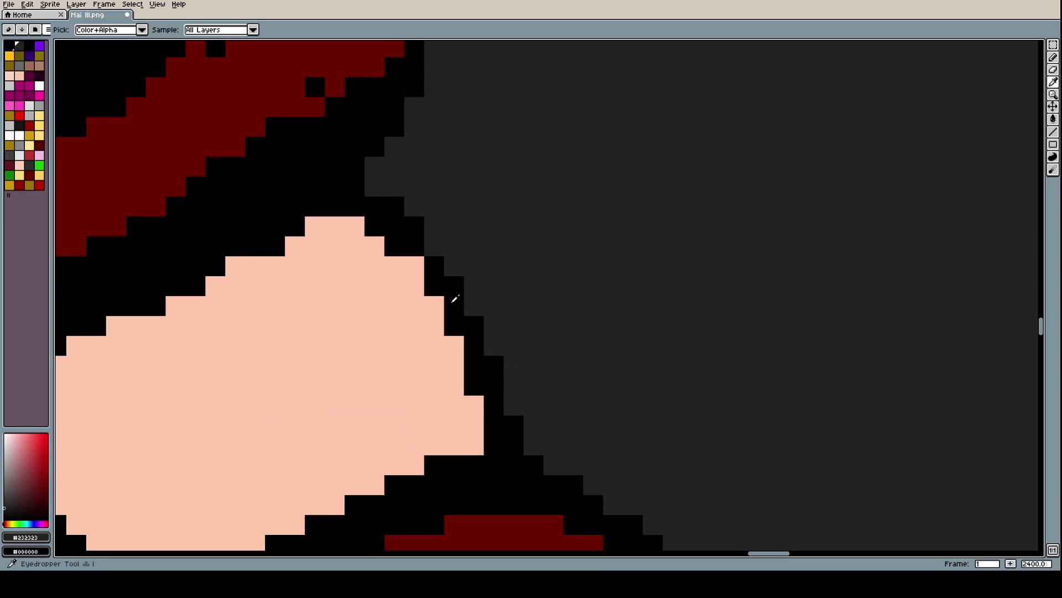
alt+click(453, 287)
click(368, 237)
mouse_move(368, 236)
mouse_down()
mouse_move(396, 248)
mouse_move(432, 297)
mouse_move(471, 407)
mouse_move(469, 435)
mouse_up()
scroll(455, 358, down, 8)
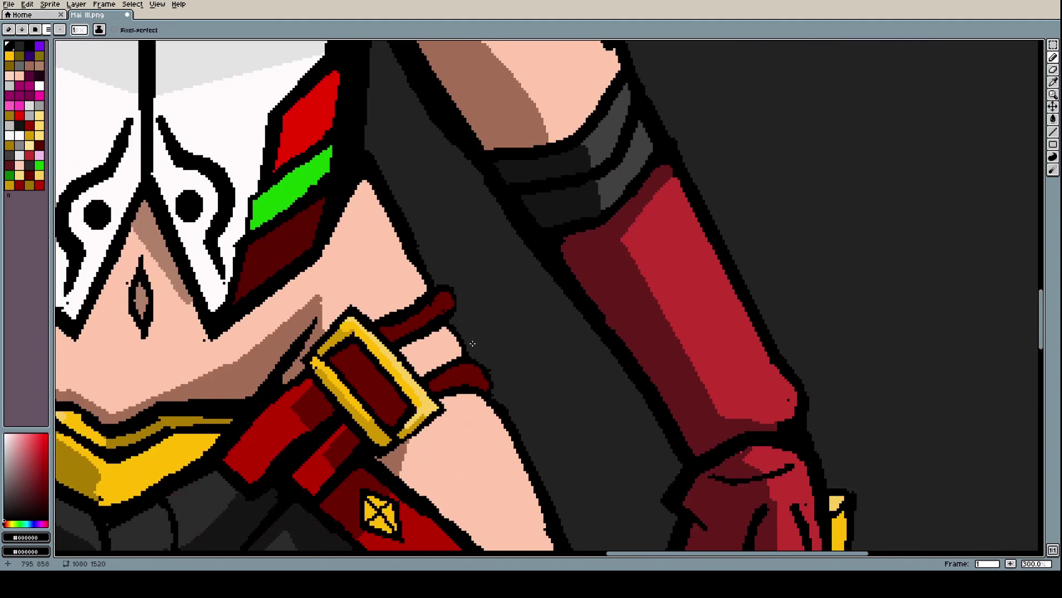
scroll(495, 361, up, 6)
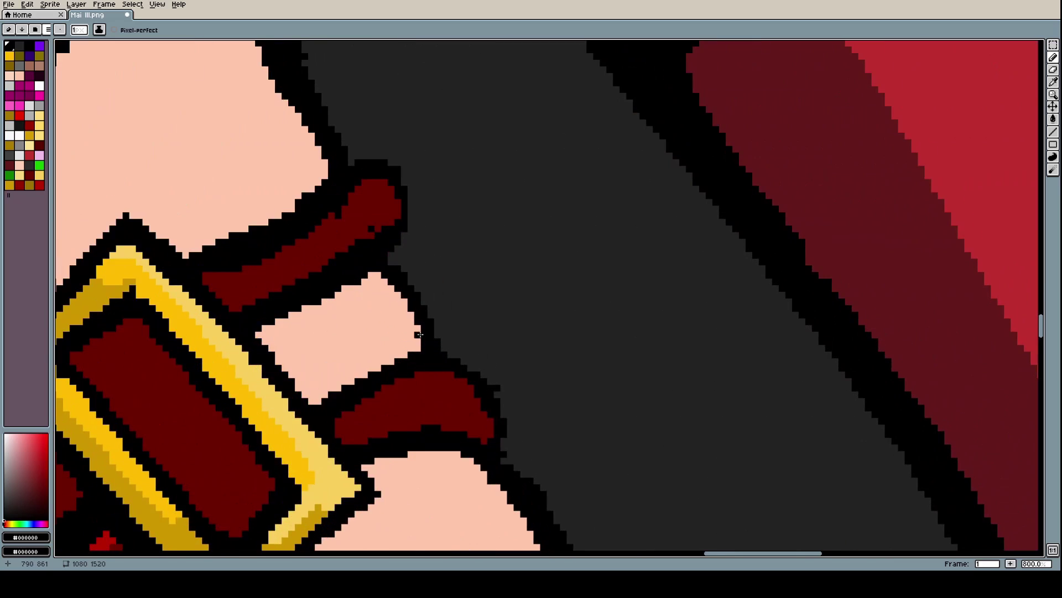
click(416, 363)
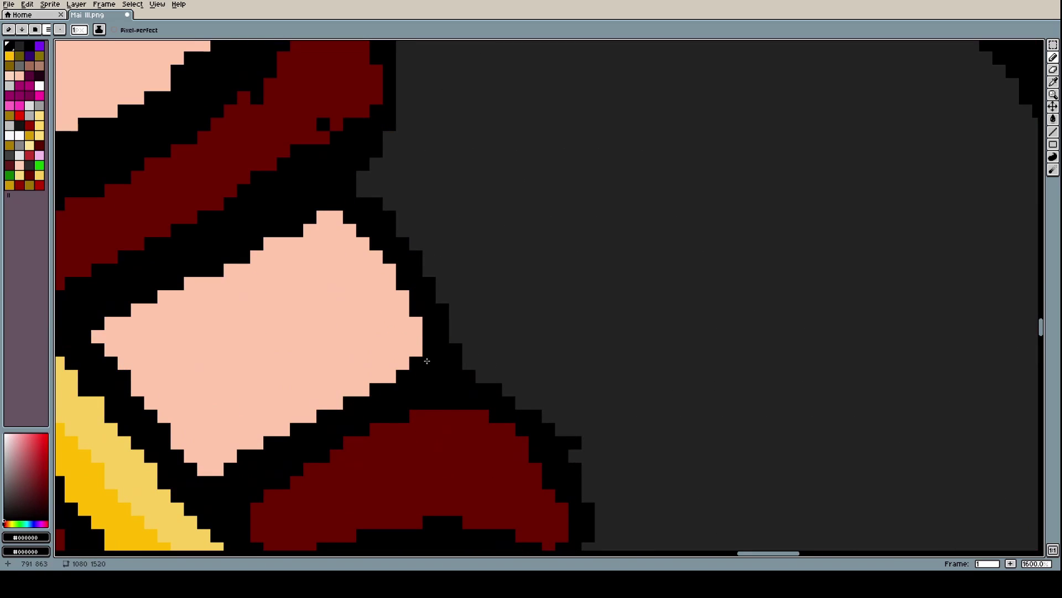
scroll(427, 361, down, 6)
Shave the bulging thigh outline just below the lower hip strap with the sampled #232323 background colour
scroll(483, 359, up, 3)
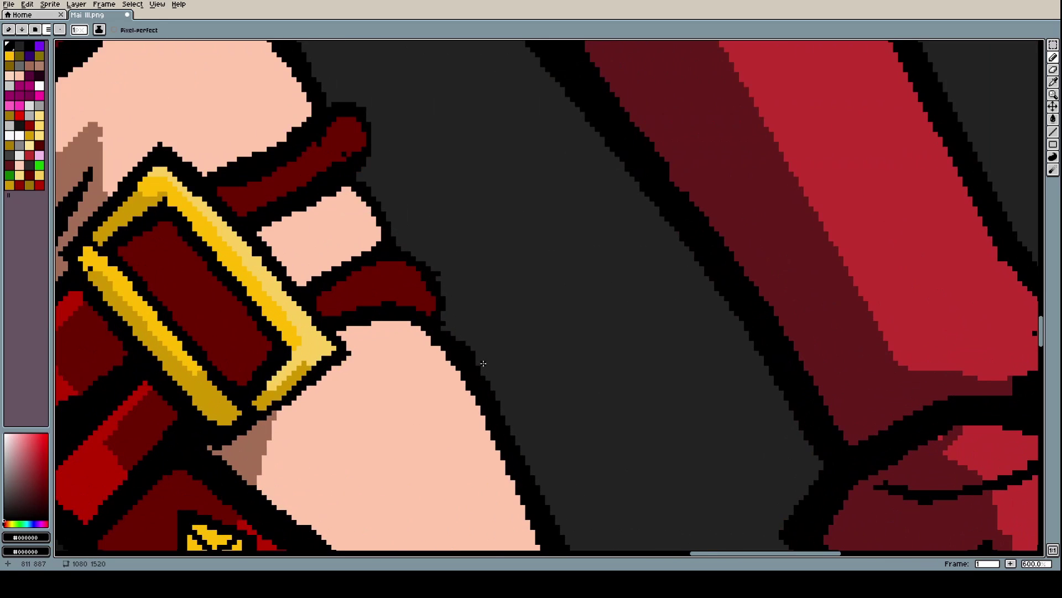
scroll(476, 348, down, 4)
scroll(425, 283, up, 6)
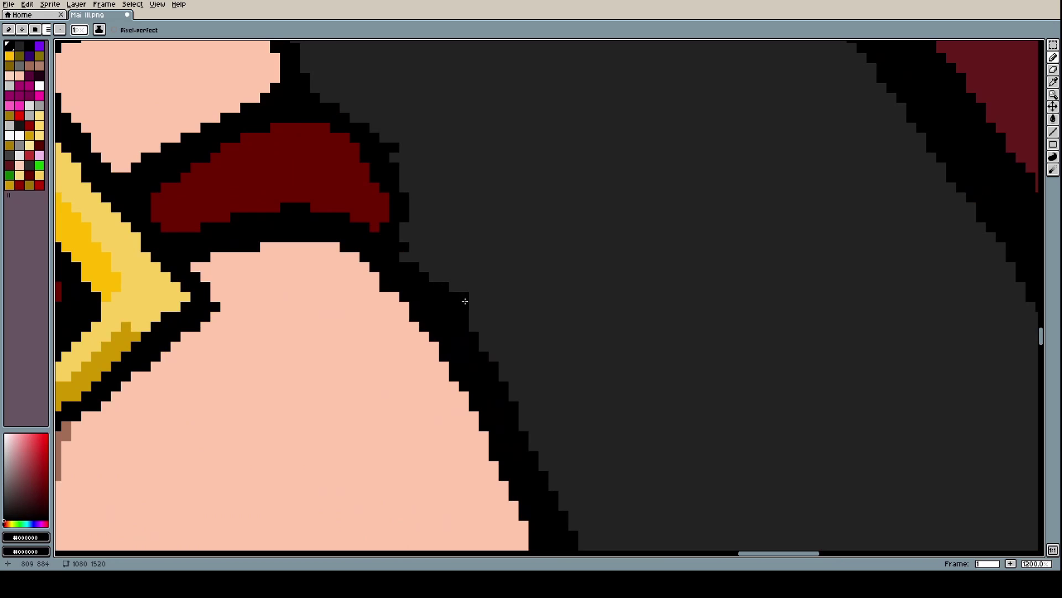
alt+click(498, 306)
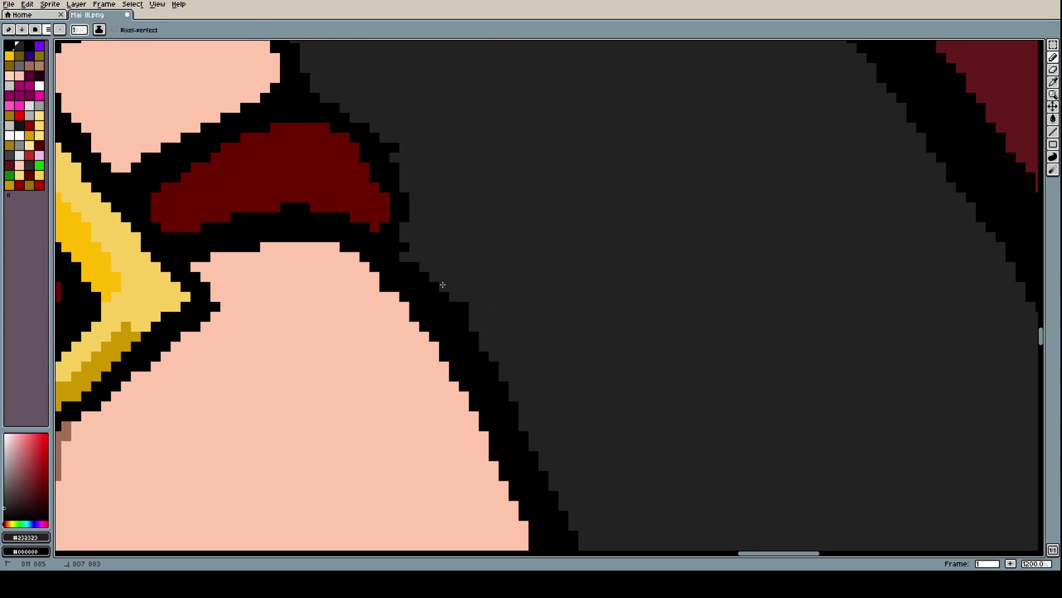
mouse_move(443, 284)
mouse_down()
mouse_move(437, 291)
mouse_move(496, 339)
mouse_up()
mouse_move(422, 279)
mouse_down()
mouse_move(382, 264)
mouse_move(507, 370)
mouse_up()
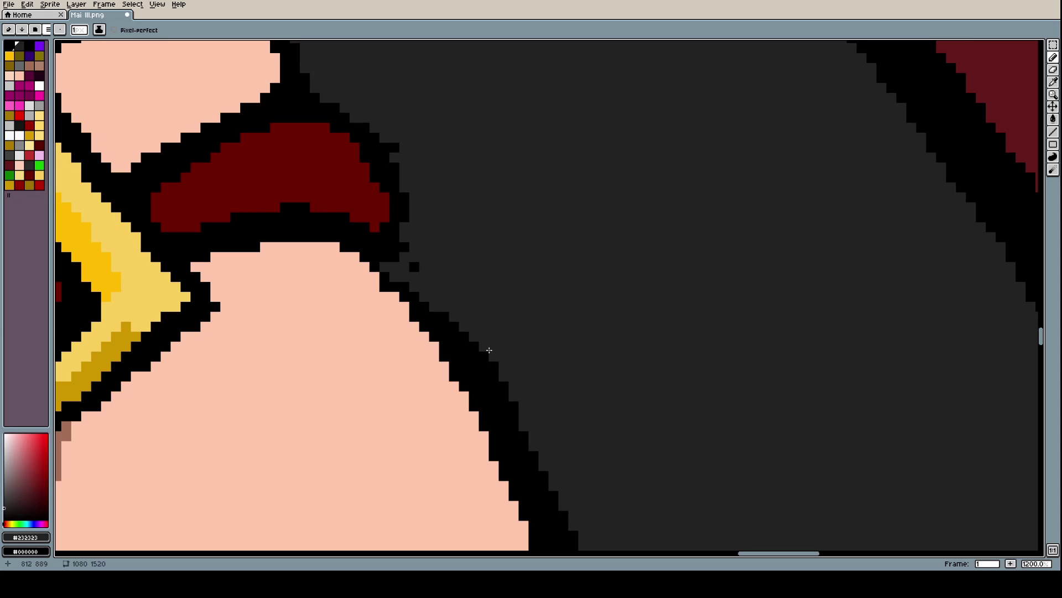
Redraw the upper thigh contour under the lower hip strap in black, closing the gap along the skin edge
alt+click(458, 356)
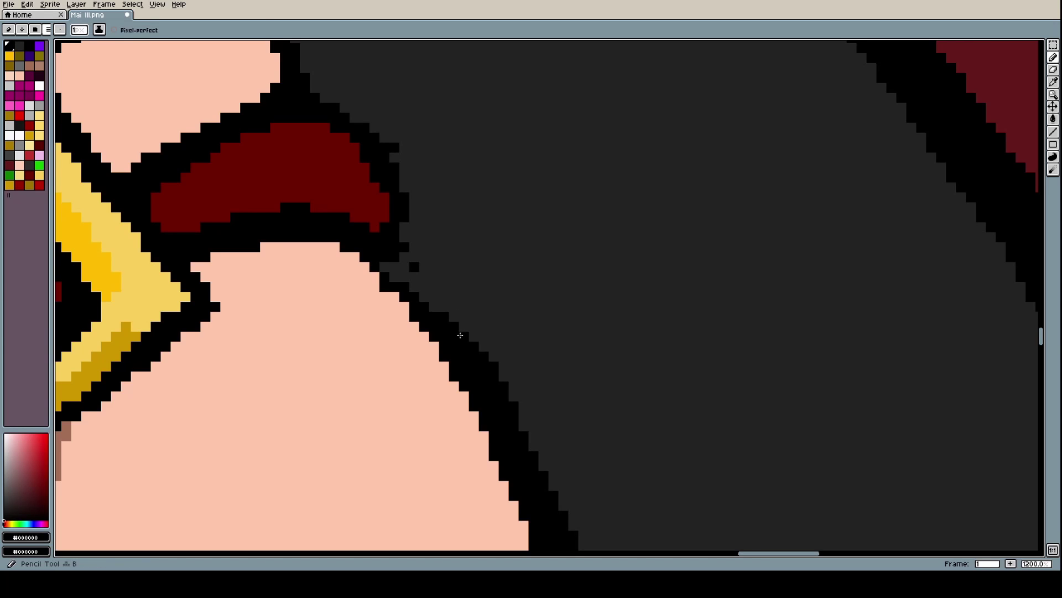
mouse_move(459, 335)
mouse_down()
mouse_move(367, 269)
mouse_move(412, 297)
mouse_move(449, 346)
mouse_move(374, 271)
mouse_move(411, 292)
mouse_up()
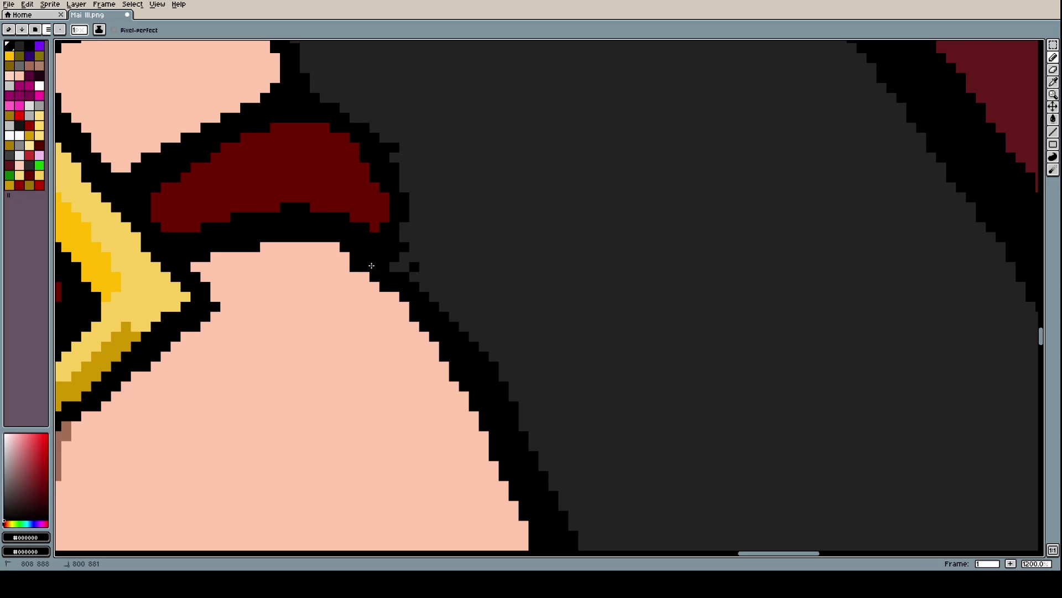
scroll(427, 308, down, 8)
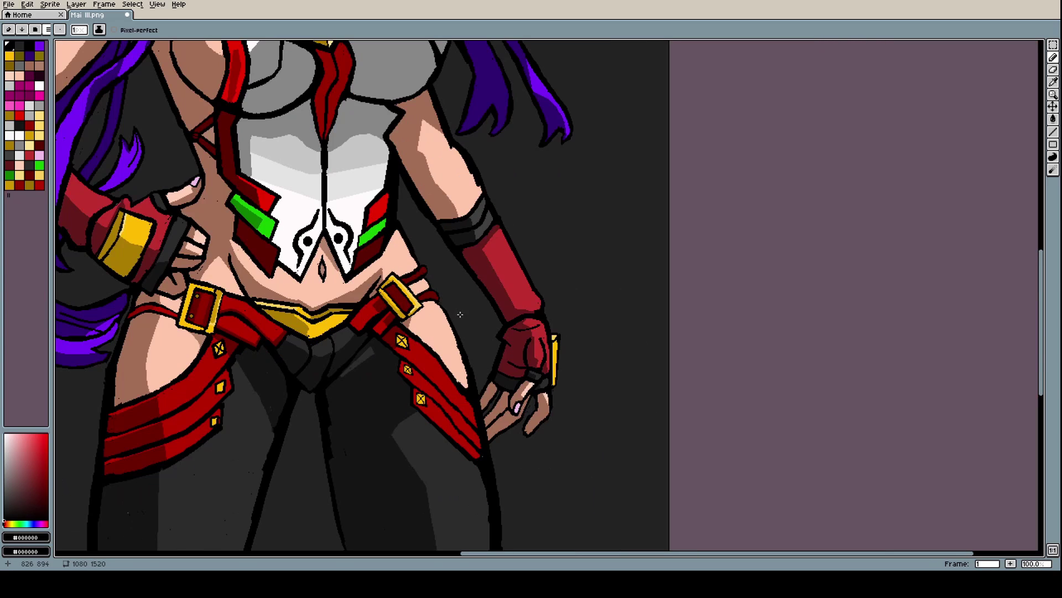
scroll(473, 329, up, 4)
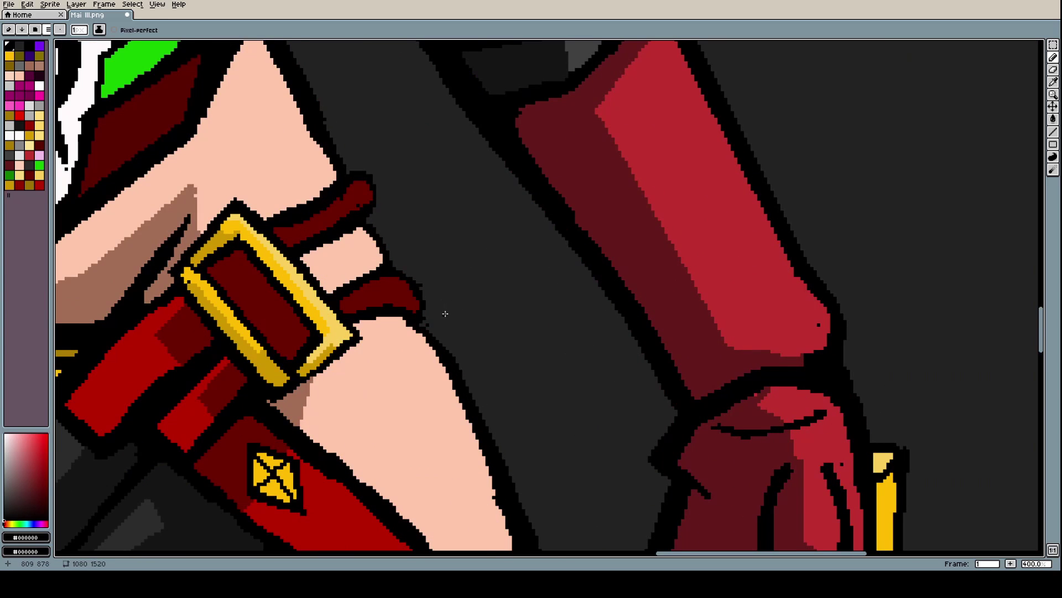
scroll(446, 314, down, 5)
scroll(280, 331, up, 5)
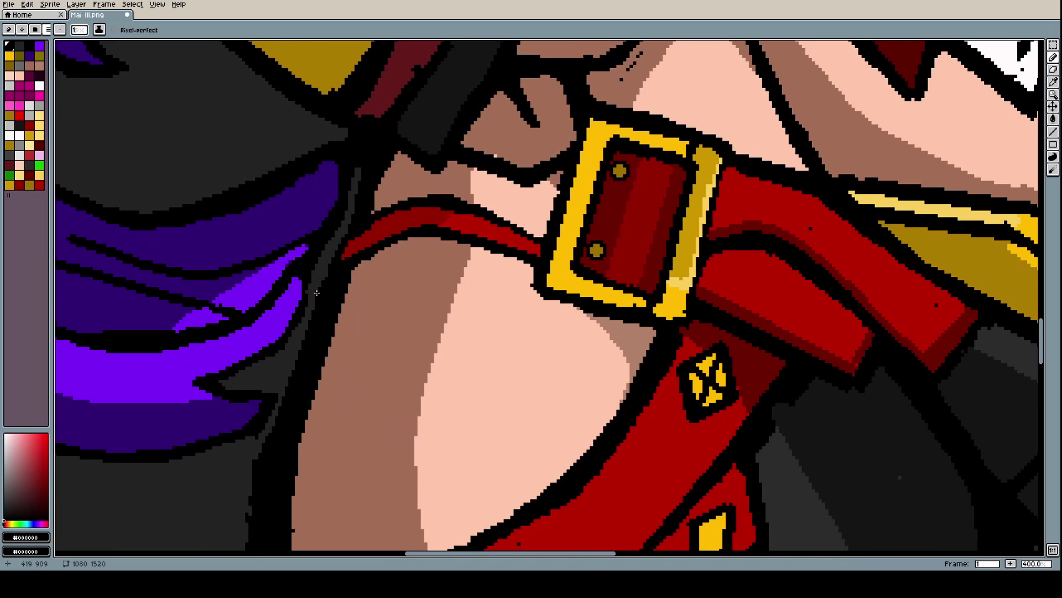
scroll(316, 279, up, 2)
key(u)
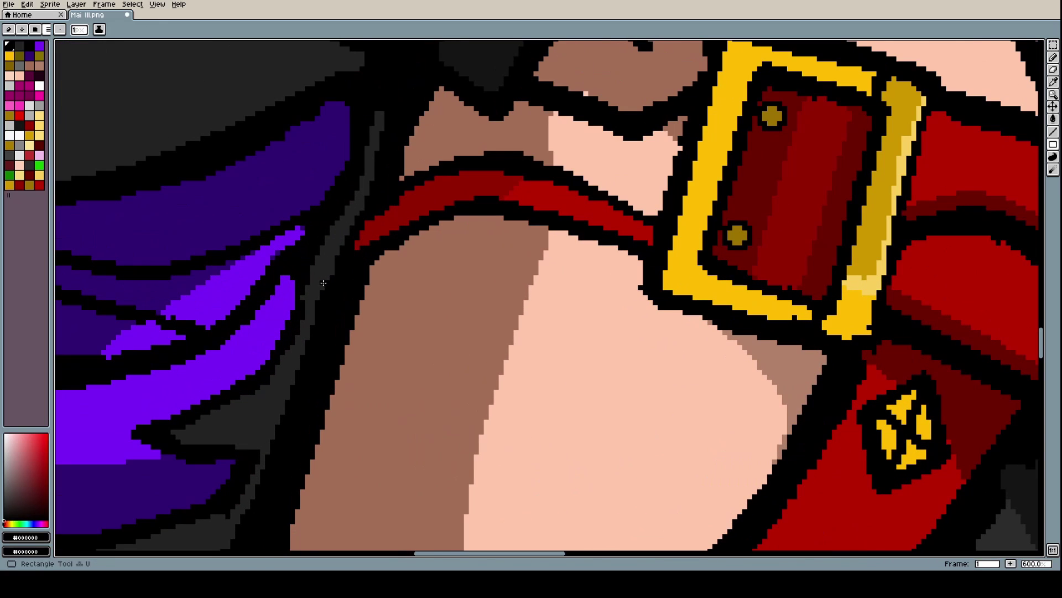
key(b)
alt+click(323, 270)
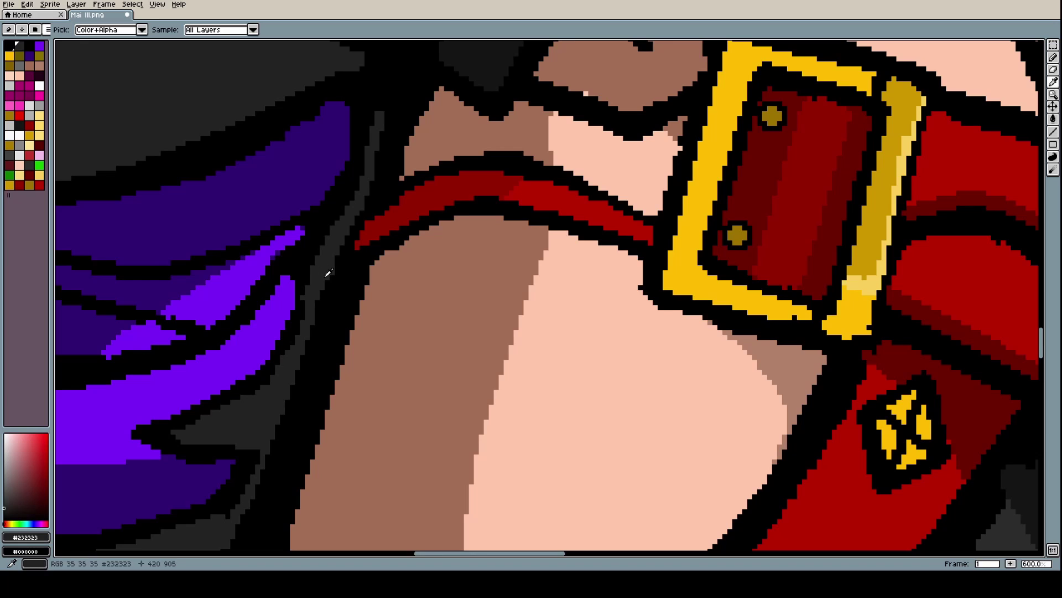
scroll(331, 273, down, 5)
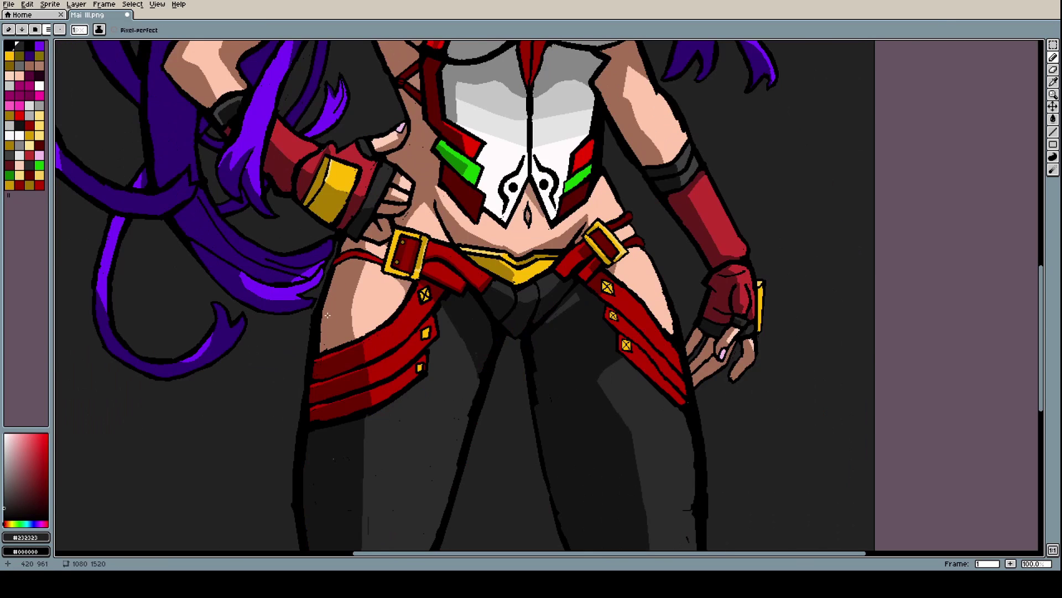
Extend the brown skin shade over the inner side of the thick outline on the thigh beside the purple hair, with a size 5 pencil
scroll(327, 313, up, 4)
alt+click(351, 315)
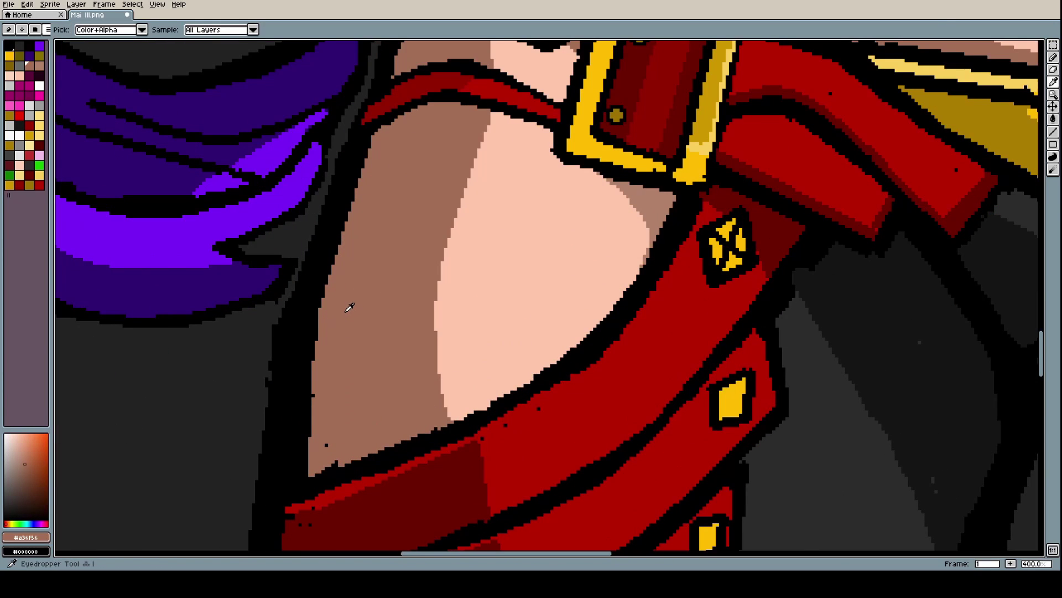
key(v)
key(b)
drag(78, 35, 84, 52)
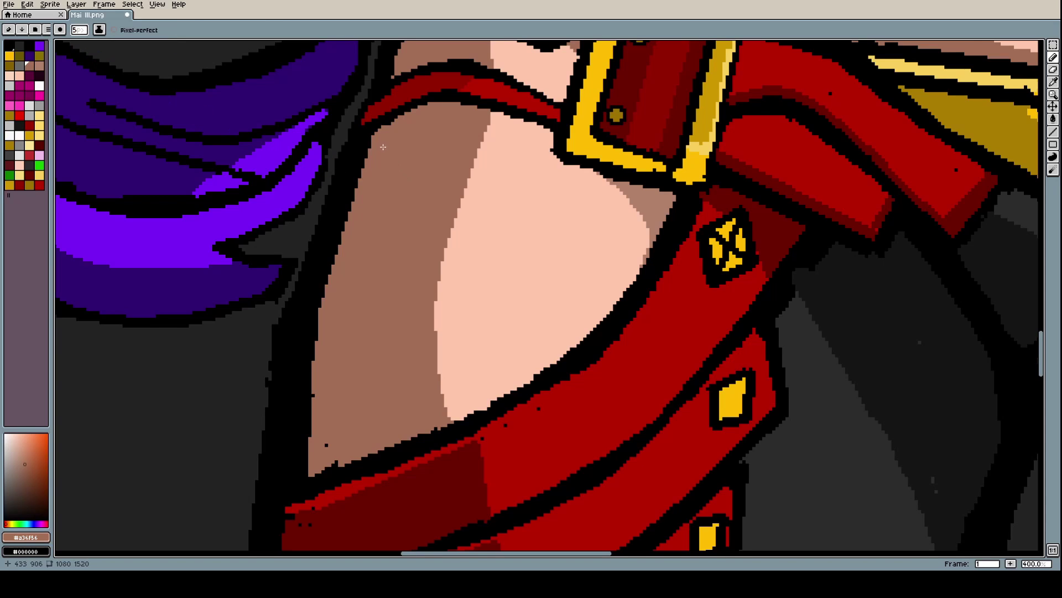
mouse_move(375, 153)
mouse_down()
mouse_move(329, 299)
mouse_move(301, 459)
mouse_move(304, 364)
mouse_move(331, 282)
mouse_up()
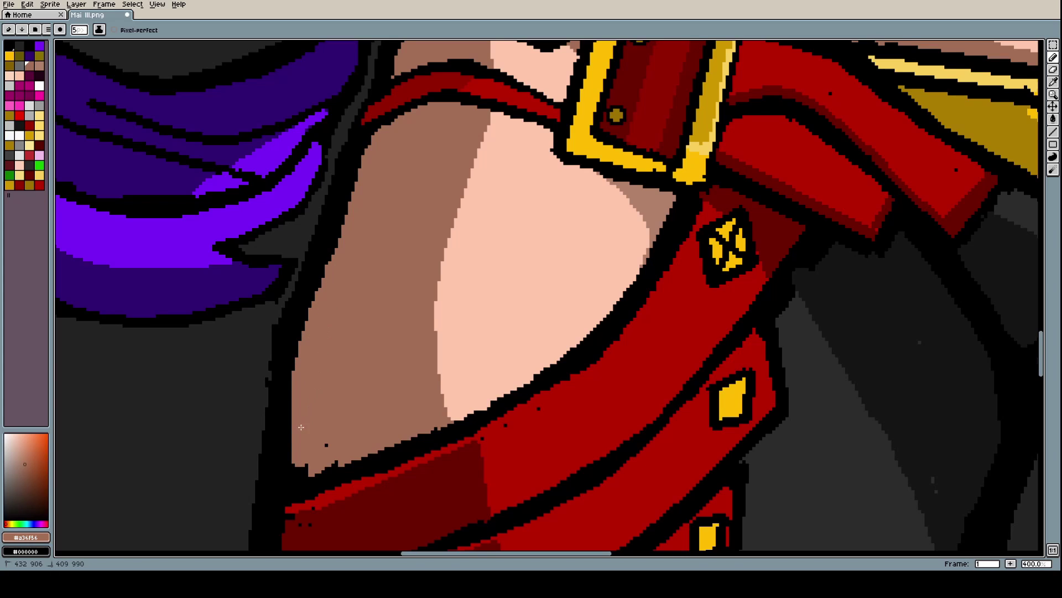
drag(301, 427, 293, 468)
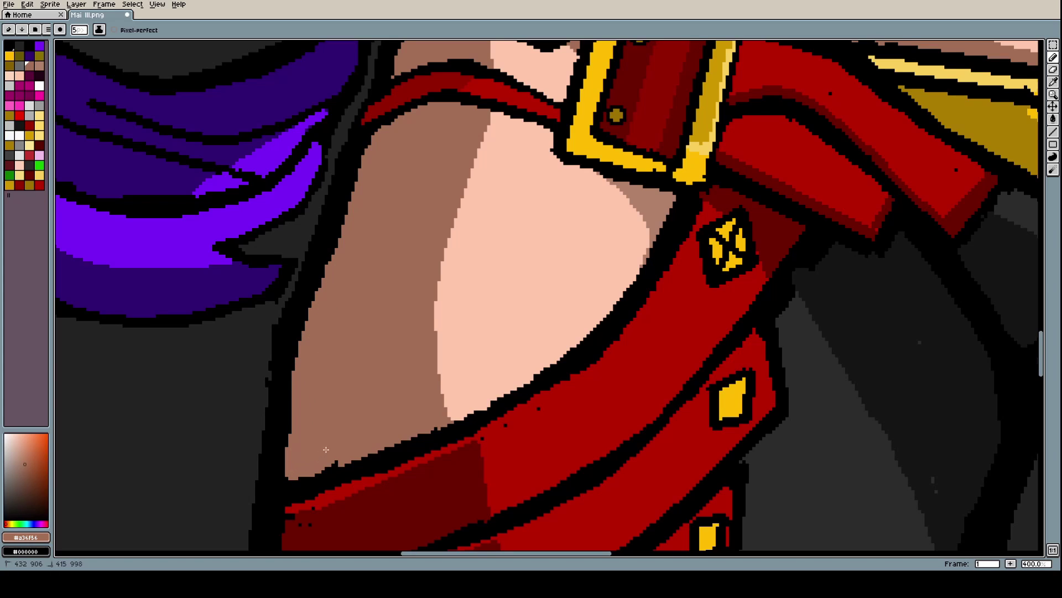
mouse_move(309, 433)
mouse_down()
mouse_move(286, 425)
mouse_move(298, 384)
mouse_up()
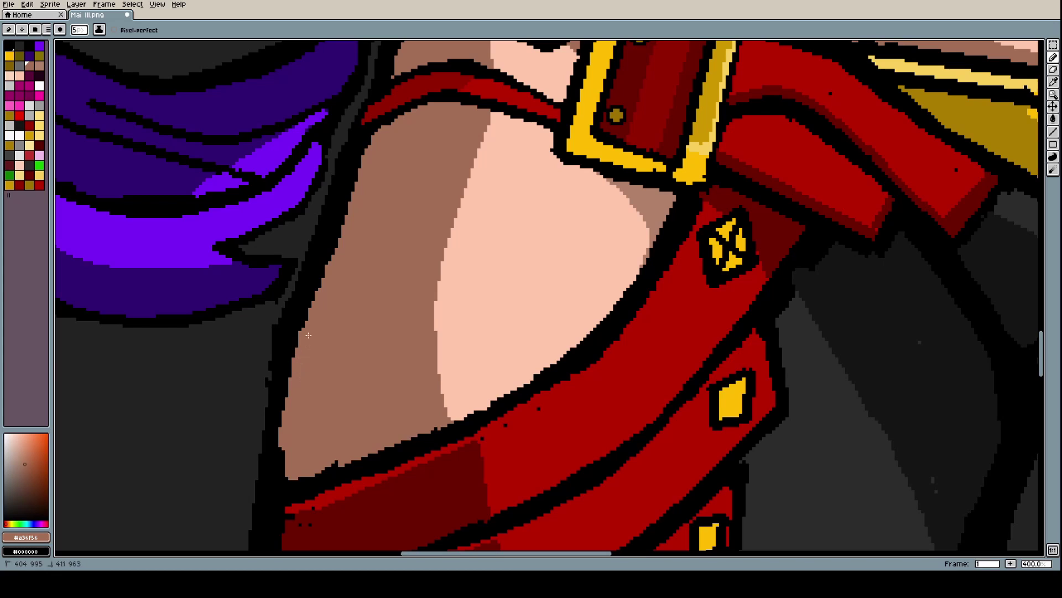
drag(309, 335, 354, 202)
scroll(369, 183, down, 4)
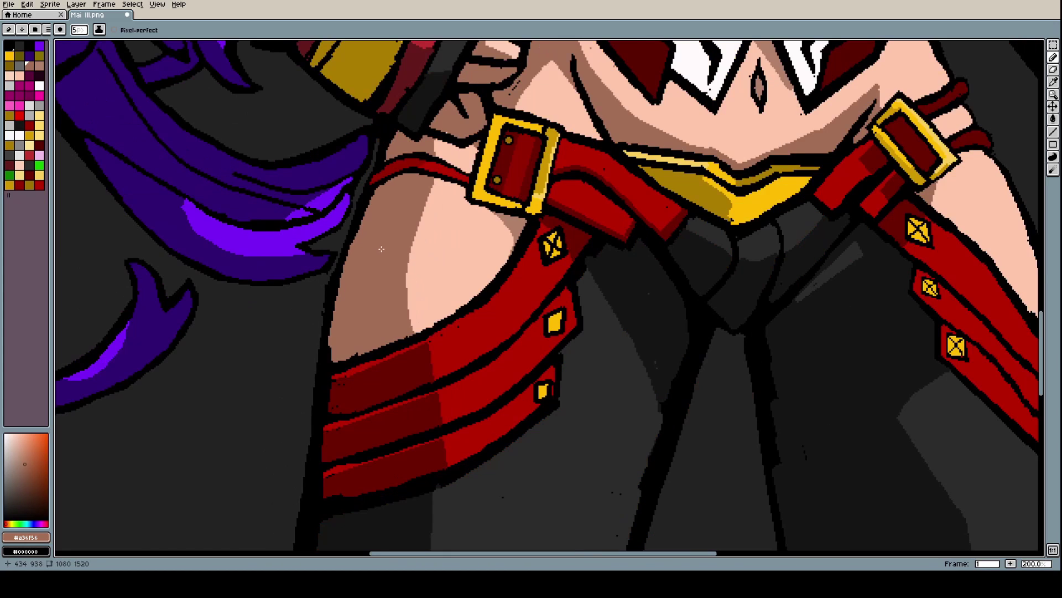
Trim the outer side of the thigh outline below the purple hair using the sampled #232323 background colour
scroll(354, 274, up, 5)
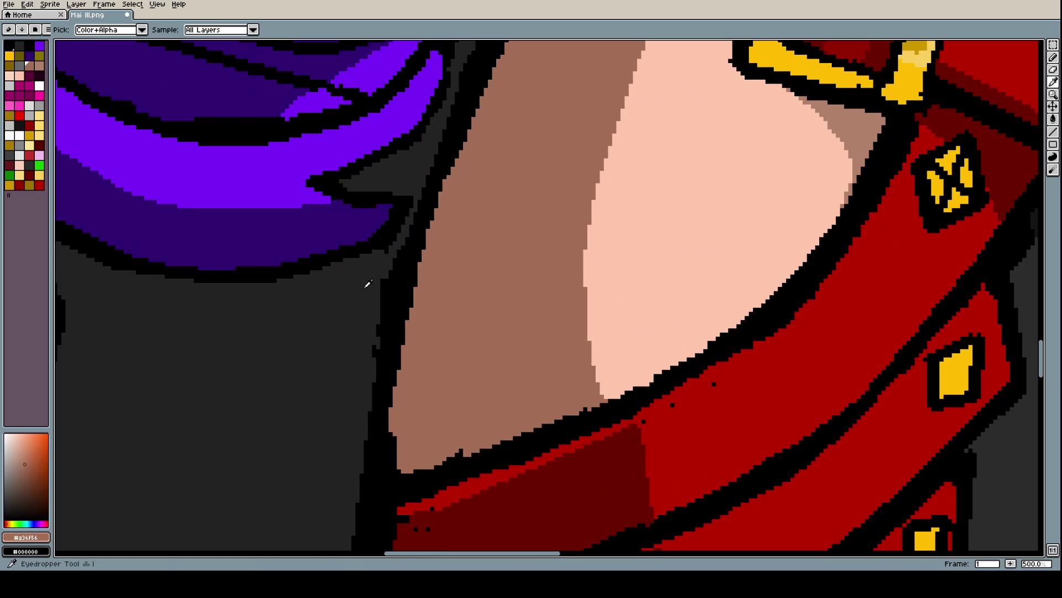
alt+click(367, 283)
drag(393, 259, 357, 346)
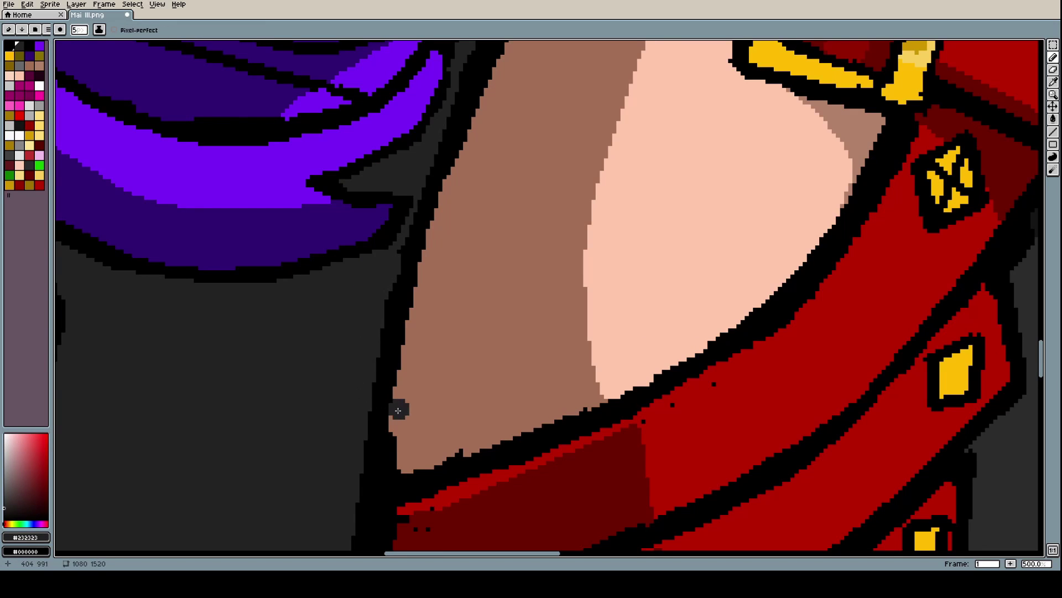
Extend the sampled brown skin shade over the inner side of the thigh outline just above the upper red strap
alt+click(416, 424)
mouse_move(408, 430)
mouse_down()
mouse_move(395, 459)
mouse_move(402, 410)
mouse_move(391, 469)
mouse_move(402, 421)
mouse_up()
scroll(450, 394, down, 1)
scroll(449, 394, down, 5)
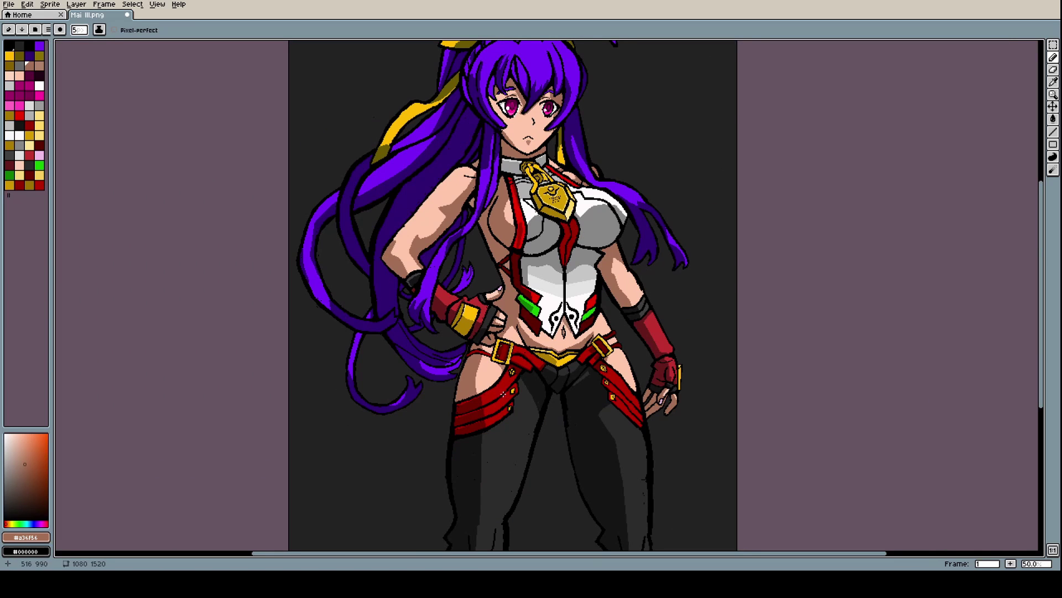
Examine the outlines around the hips, gloved arm, torso and loose hair for remaining uneven spots
scroll(639, 361, up, 4)
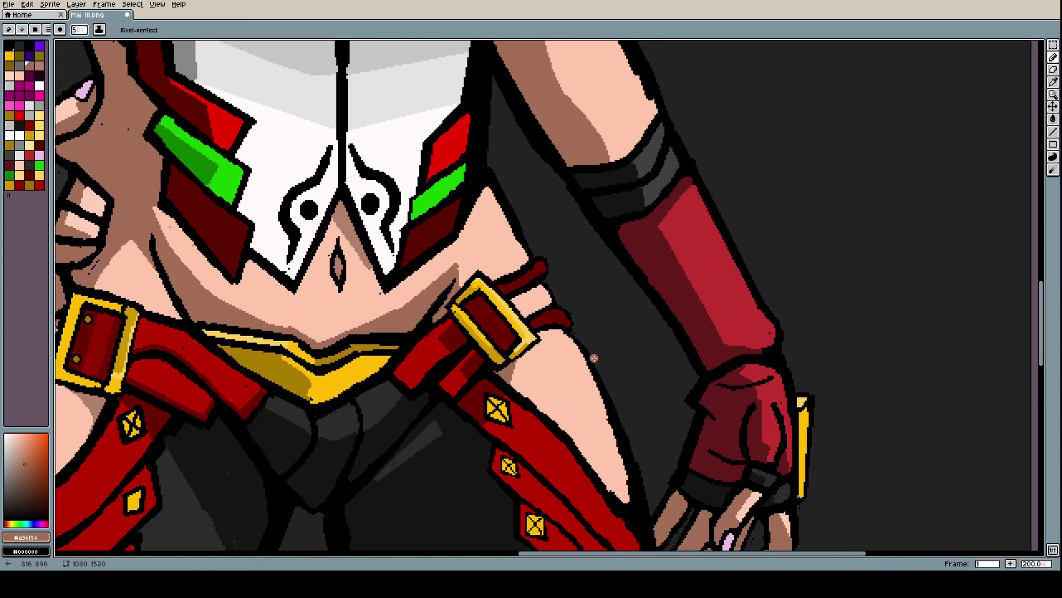
scroll(537, 354, down, 3)
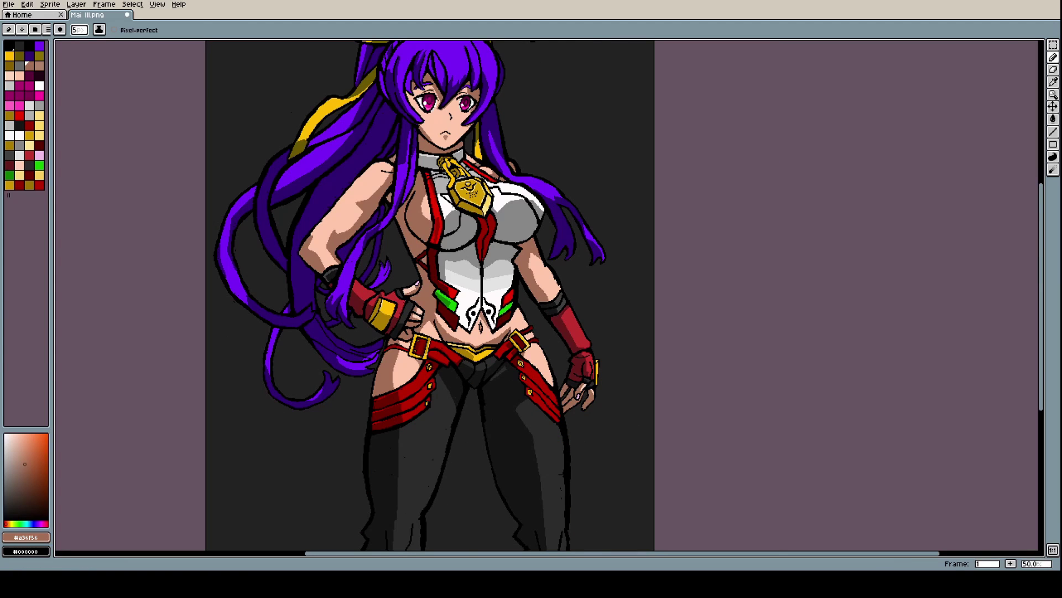
scroll(545, 332, up, 4)
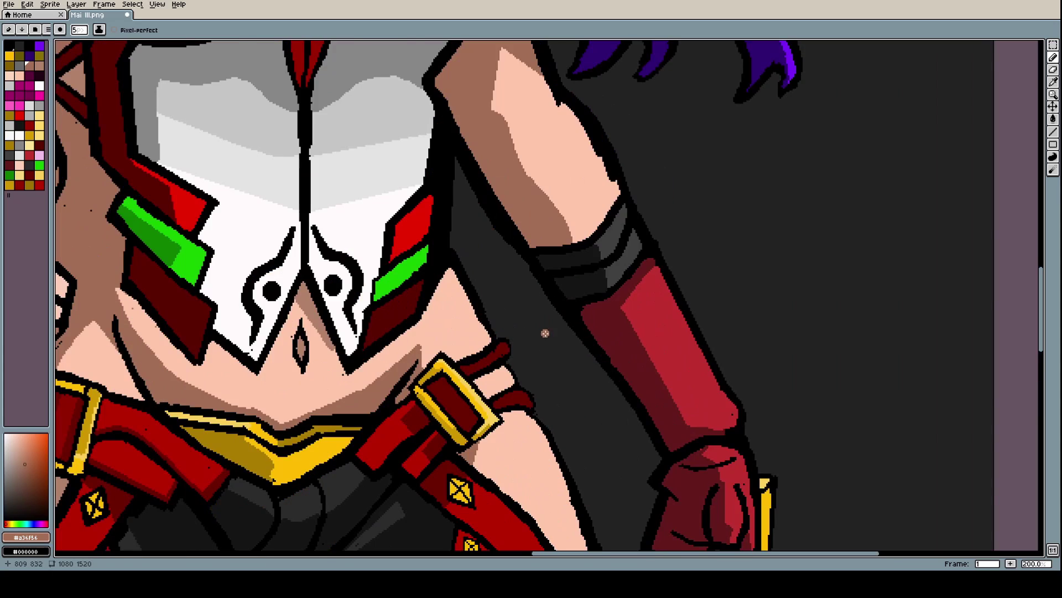
scroll(547, 387, down, 2)
scroll(552, 451, up, 3)
scroll(542, 388, down, 3)
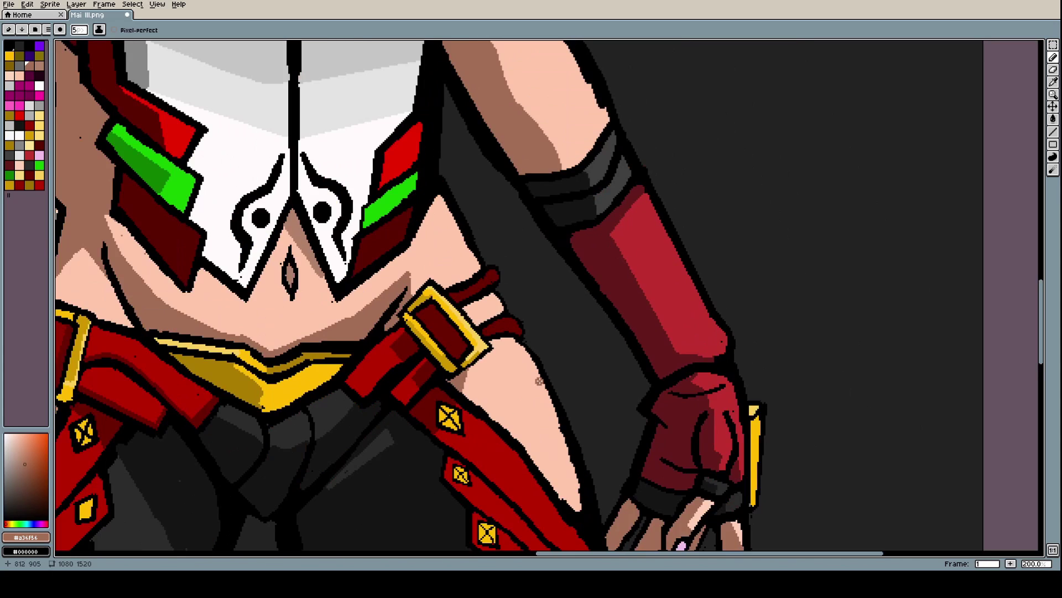
scroll(528, 448, up, 3)
scroll(527, 449, down, 5)
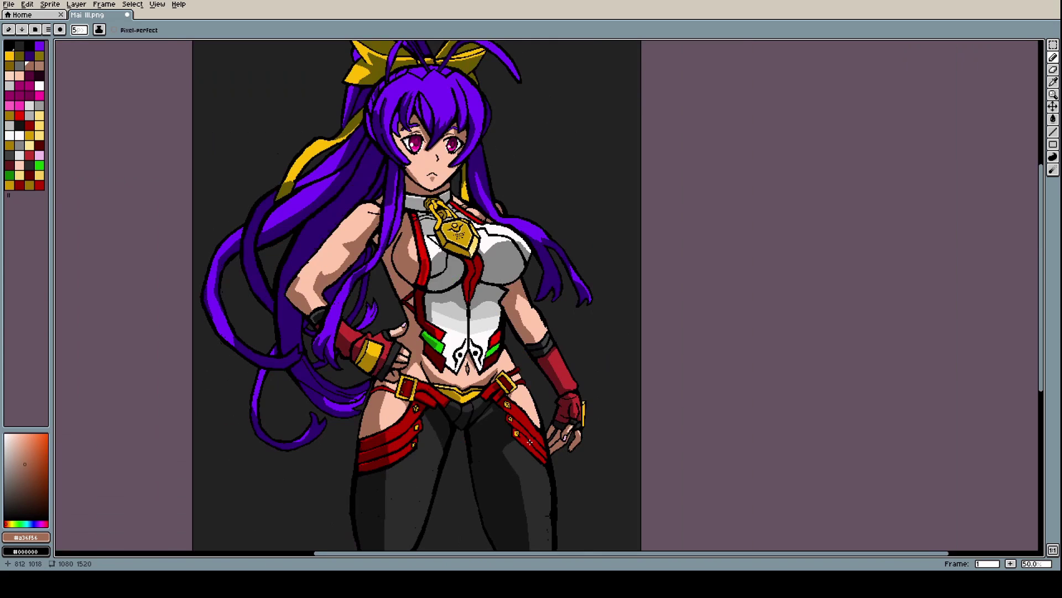
scroll(526, 326, up, 4)
scroll(539, 315, down, 4)
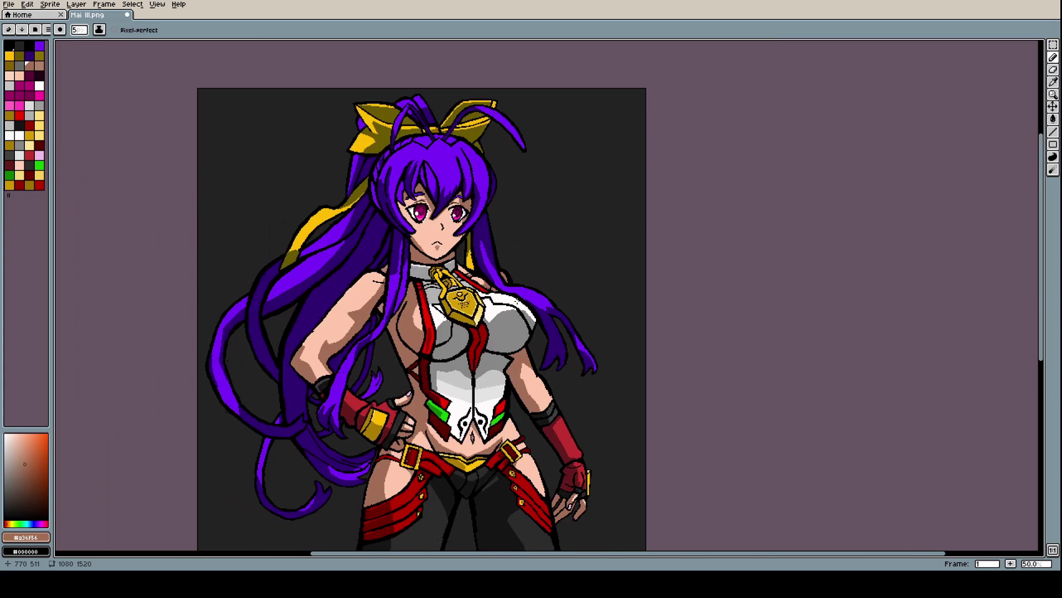
scroll(550, 309, up, 2)
scroll(554, 307, down, 2)
Smooth the outer outline of the purple hair lock over the white chest with sampled black, using the size 5 pencil
scroll(541, 304, up, 4)
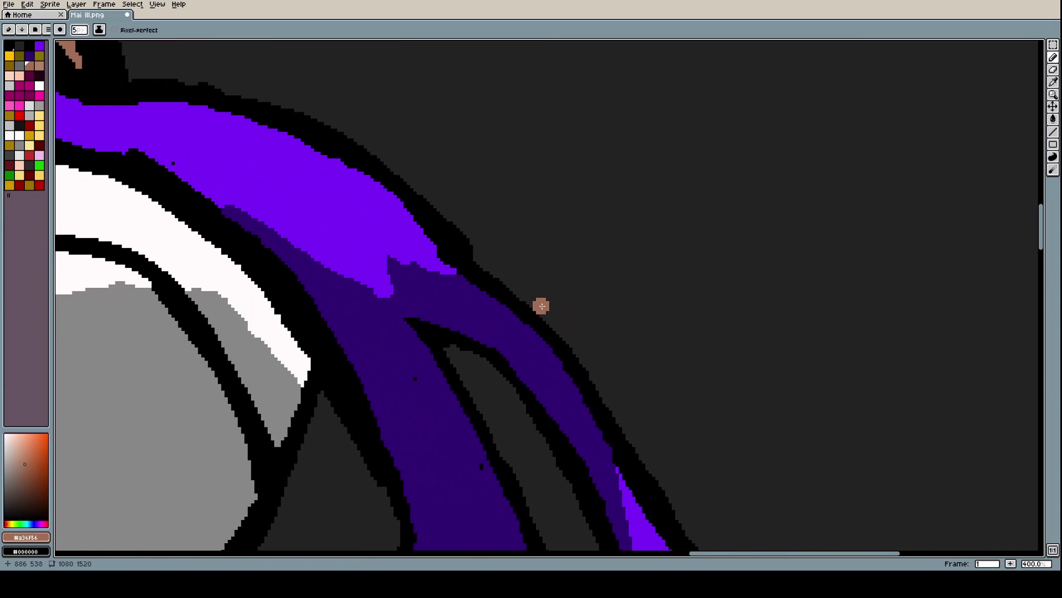
key(i)
click(491, 279)
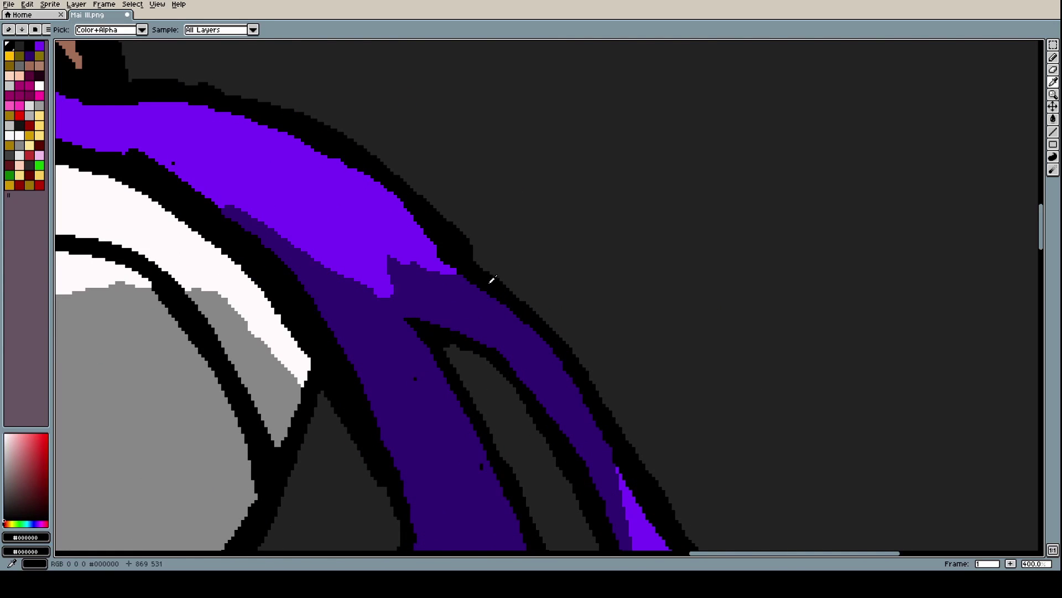
key(b)
mouse_move(483, 274)
mouse_down()
mouse_move(516, 306)
mouse_move(503, 279)
mouse_move(452, 243)
mouse_move(528, 285)
mouse_up()
scroll(529, 285, down, 5)
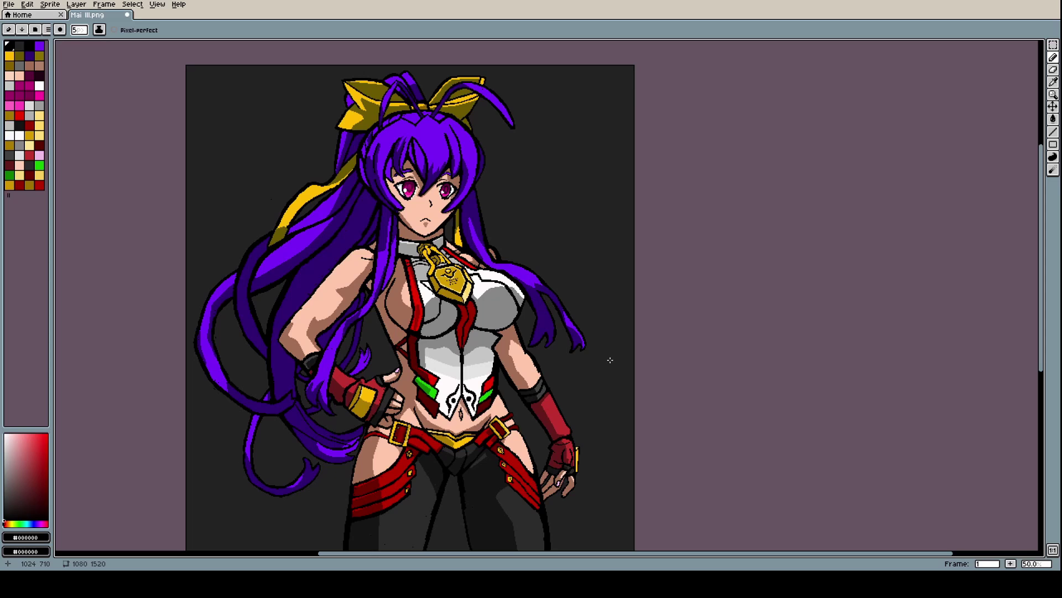
click(8, 5)
mouse_move(33, 39)
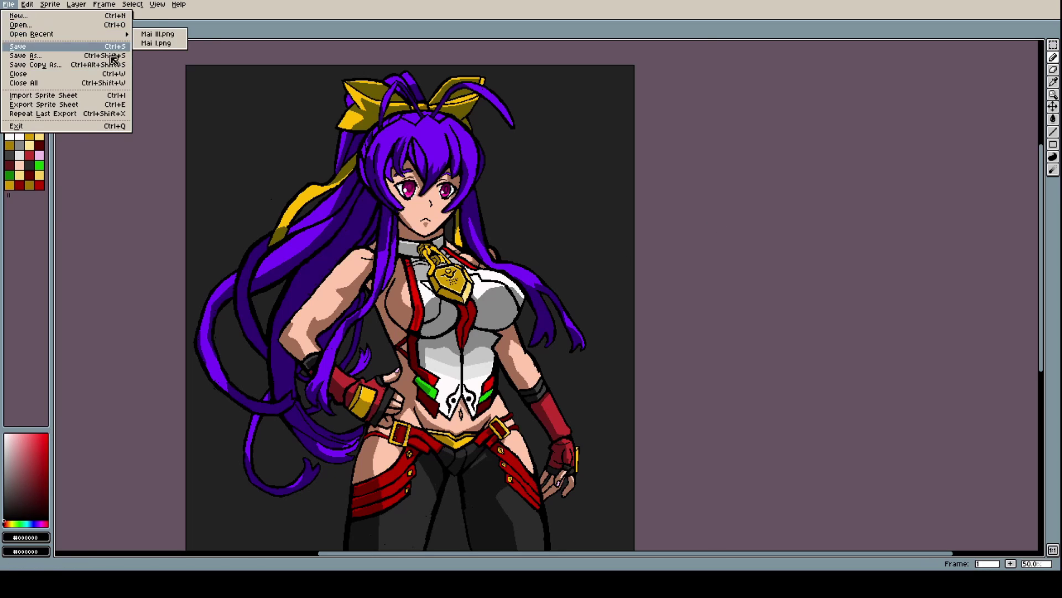
click(748, 209)
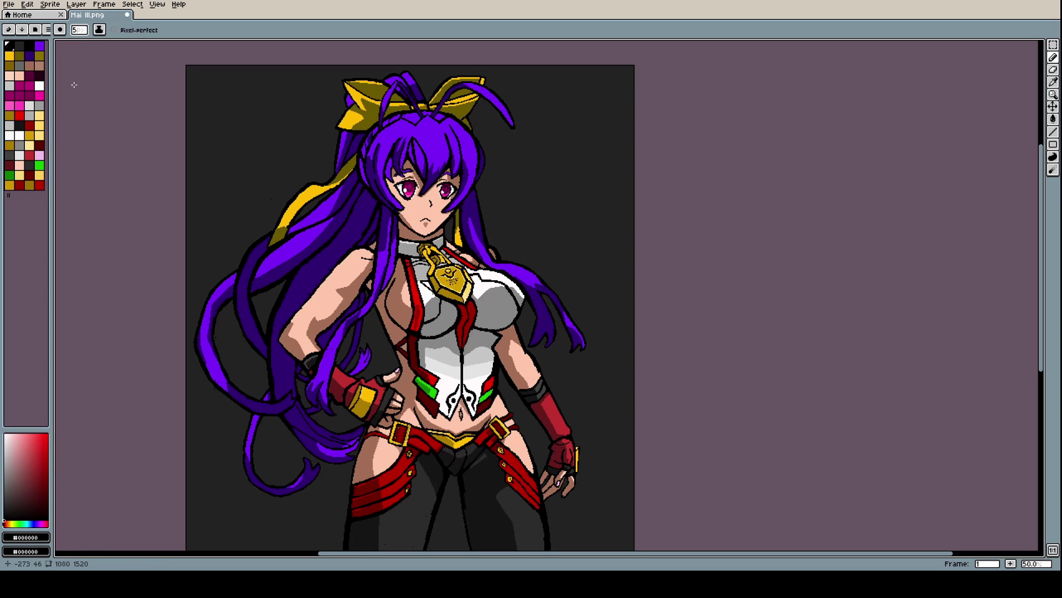
Draw a small closed petal outline in black on the empty background beside the ponytail, using the Curve tool at size 3
scroll(282, 144, up, 6)
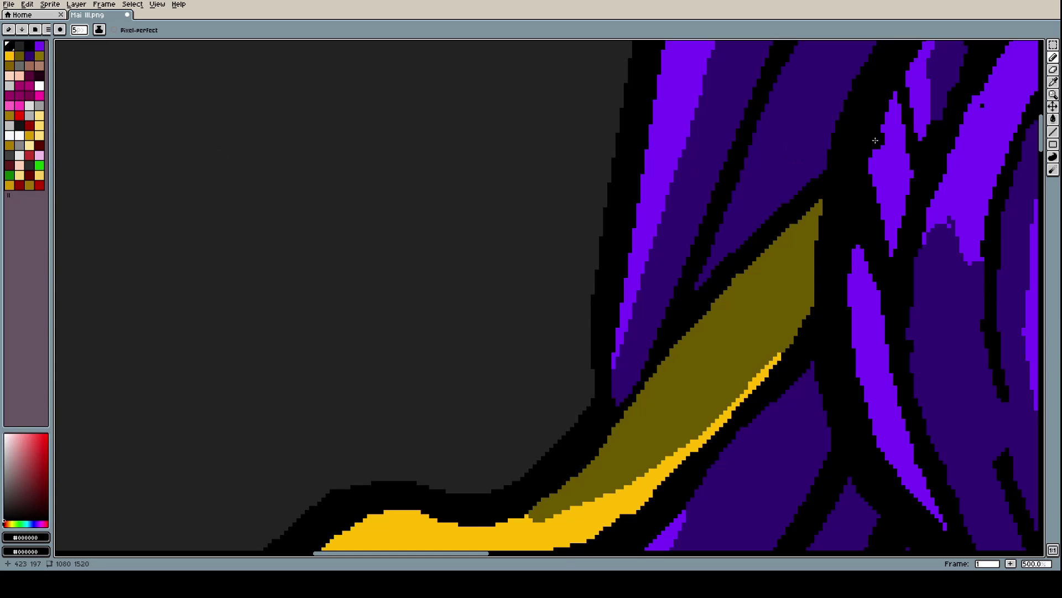
click(1053, 131)
click(1040, 131)
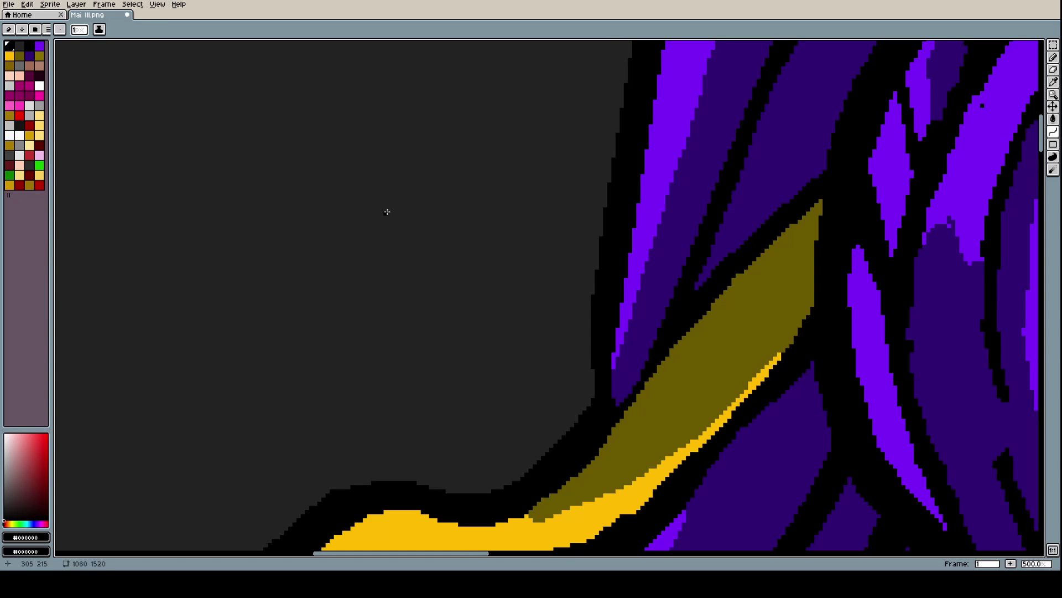
click(89, 31)
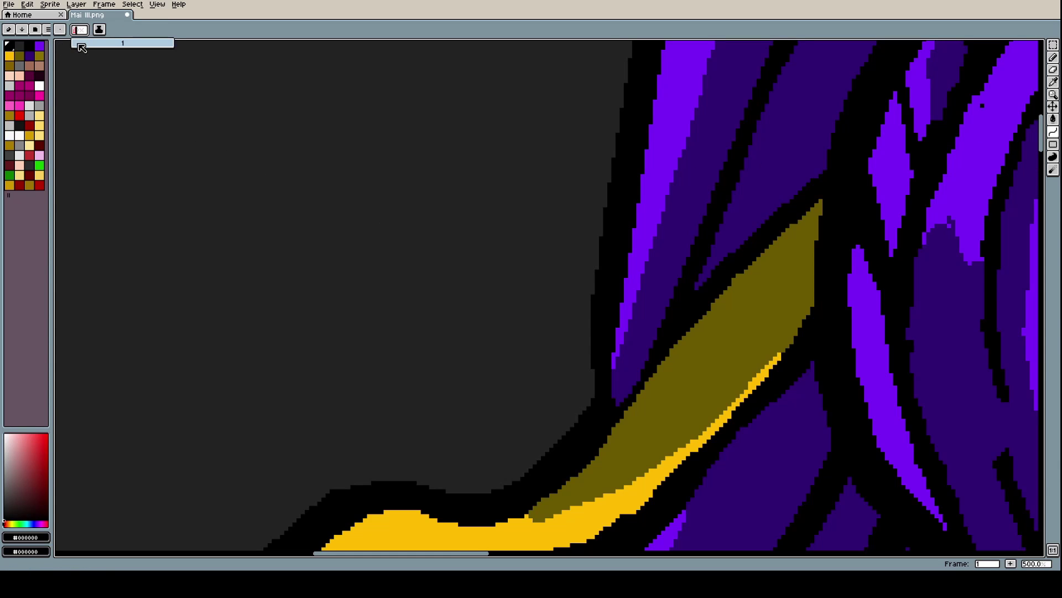
click(76, 40)
mouse_move(360, 122)
mouse_down()
mouse_move(320, 161)
mouse_move(309, 193)
mouse_move(322, 219)
mouse_move(321, 182)
mouse_move(323, 215)
mouse_move(365, 231)
mouse_move(435, 222)
mouse_move(444, 163)
mouse_move(436, 139)
mouse_move(401, 130)
mouse_move(385, 199)
mouse_up()
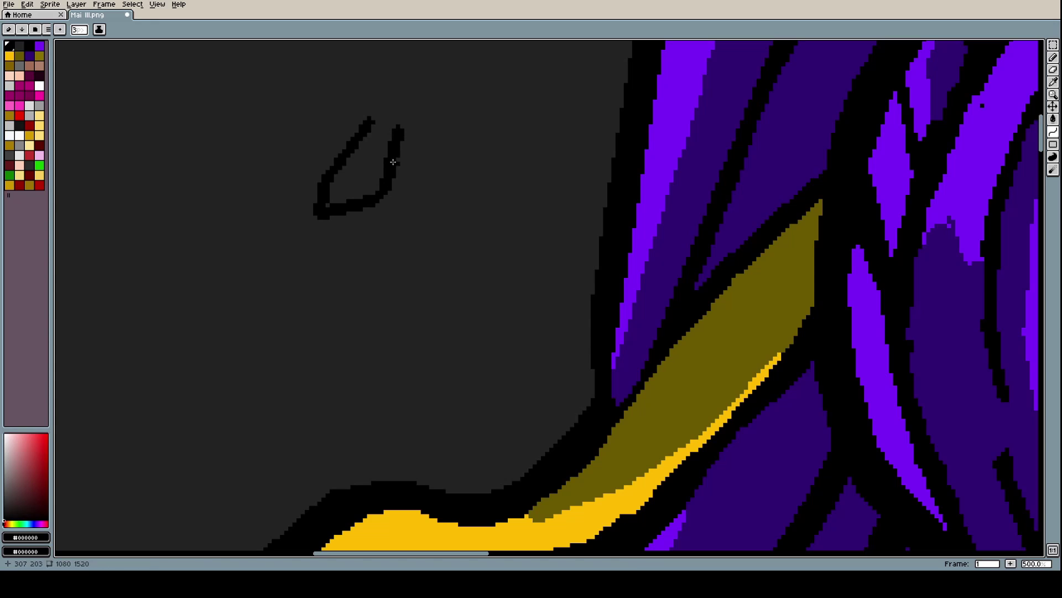
mouse_move(394, 133)
mouse_down()
mouse_move(397, 85)
mouse_move(374, 118)
mouse_move(413, 111)
mouse_up()
key(ctrl+z)
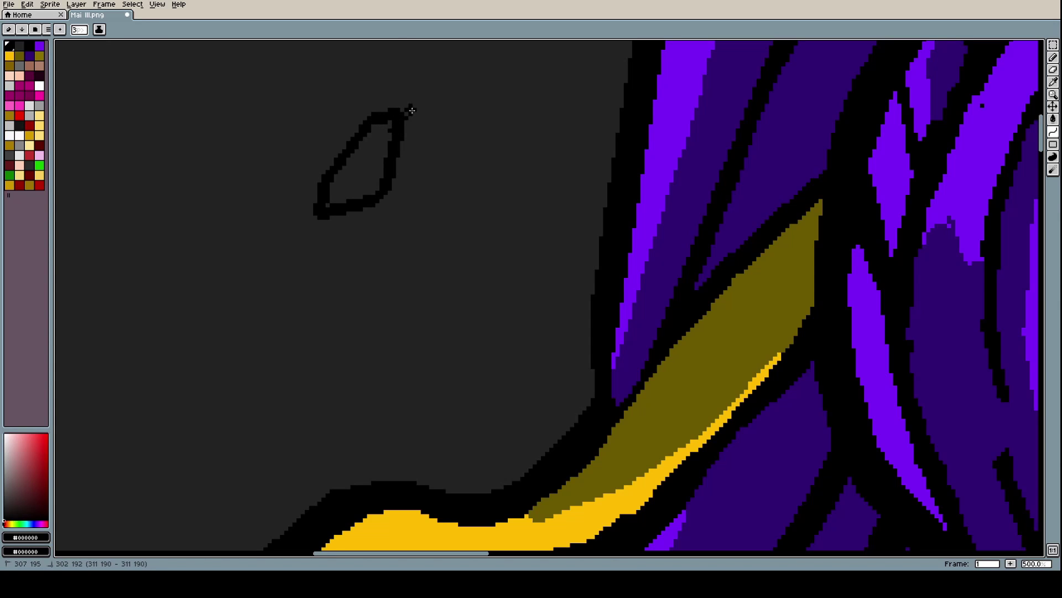
Fill the inside of the petal outline with a bright pink of hue 318° using the Paint Bucket
scroll(413, 111, down, 4)
scroll(530, 156, up, 2)
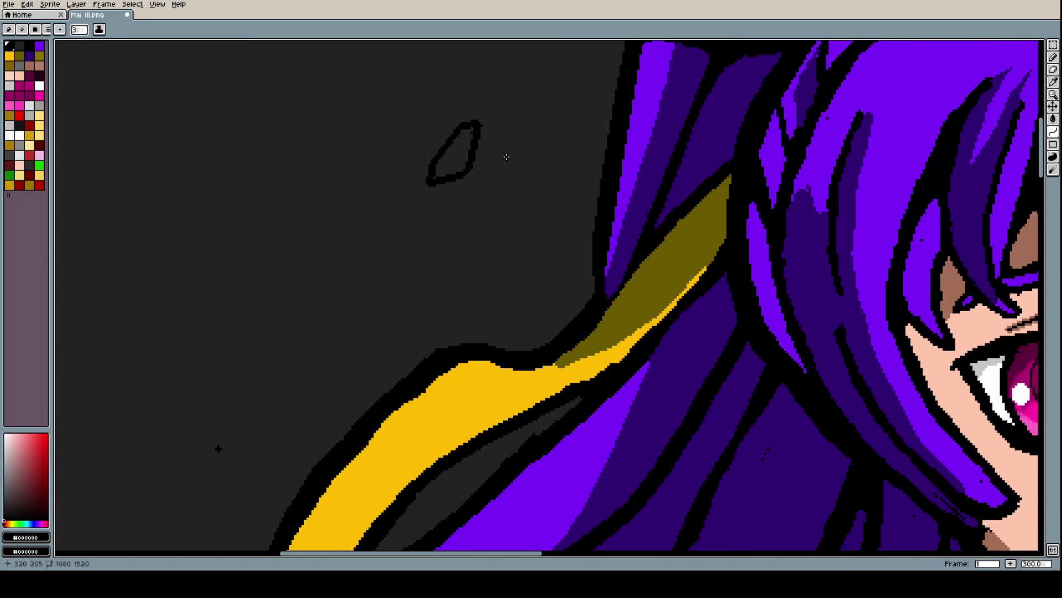
scroll(391, 111, up, 6)
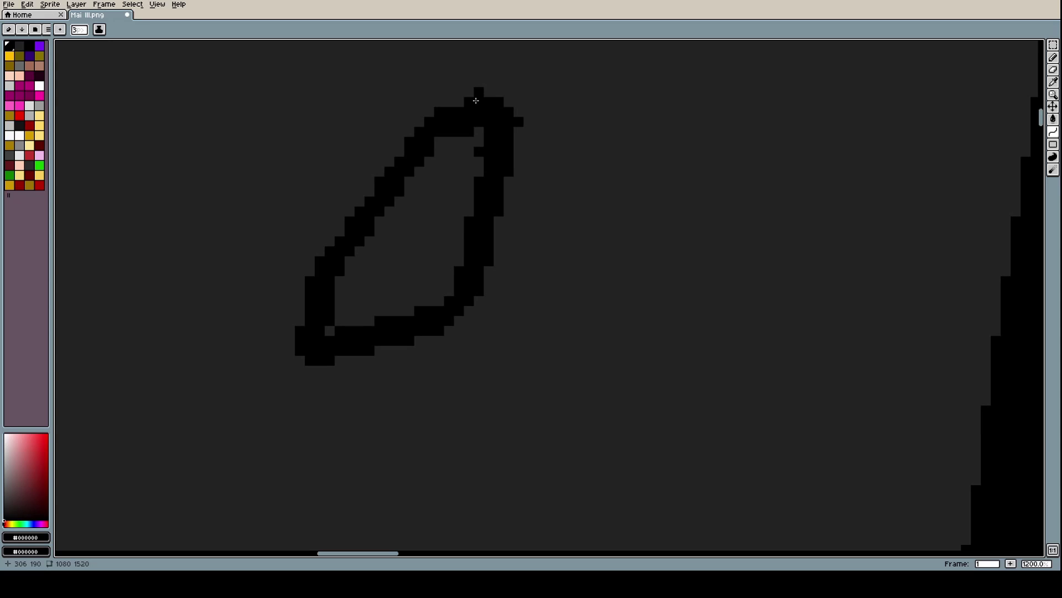
scroll(487, 101, down, 8)
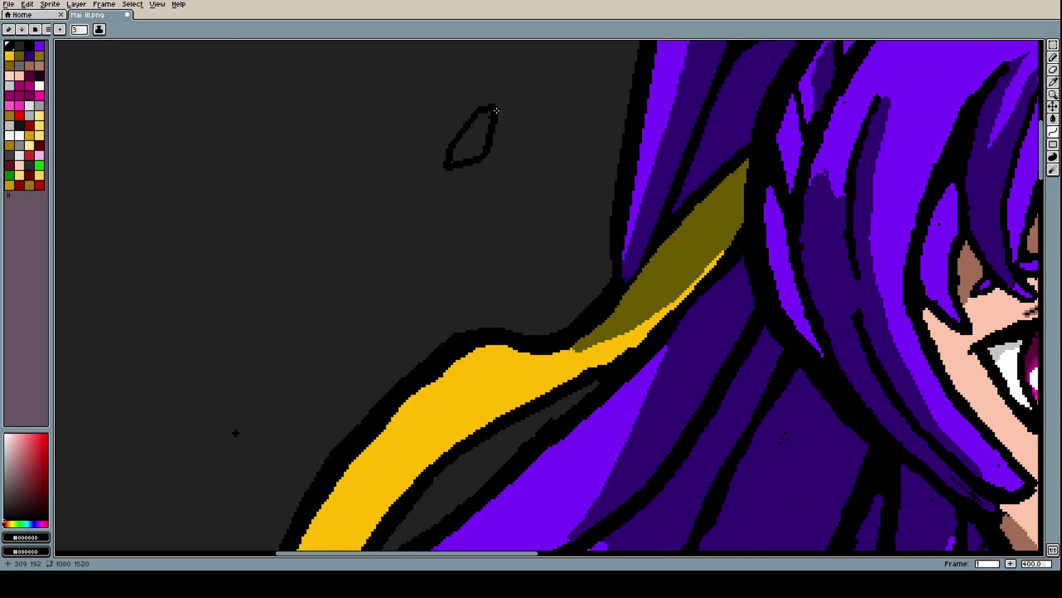
scroll(475, 121, up, 4)
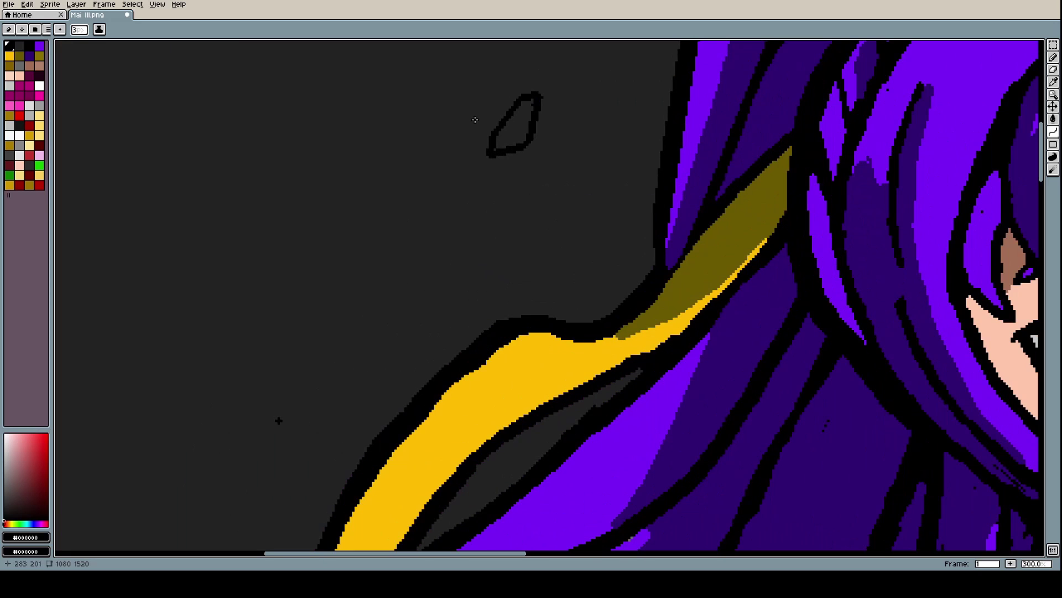
click(47, 522)
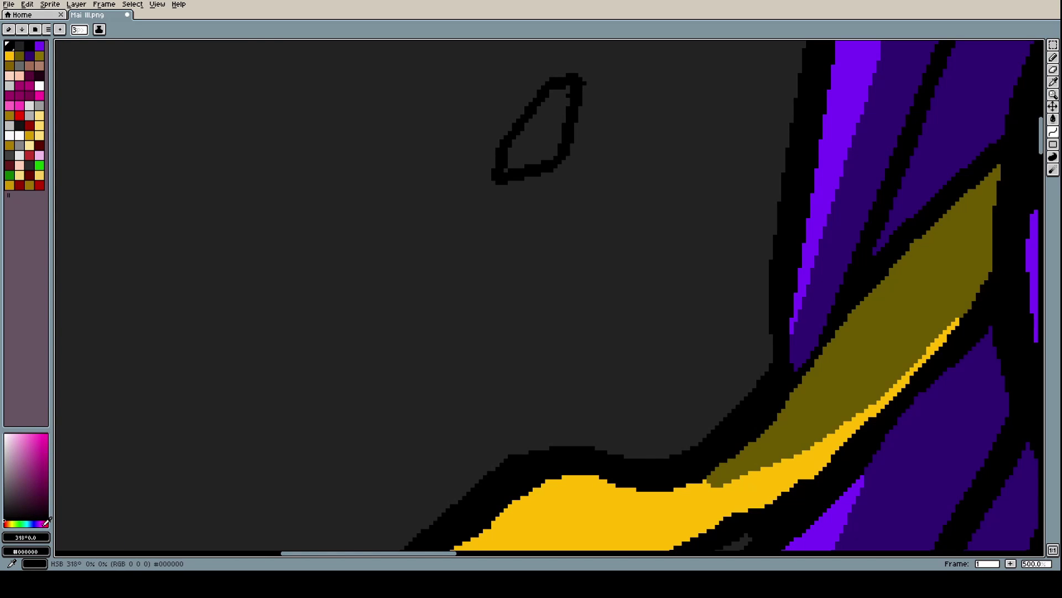
click(29, 433)
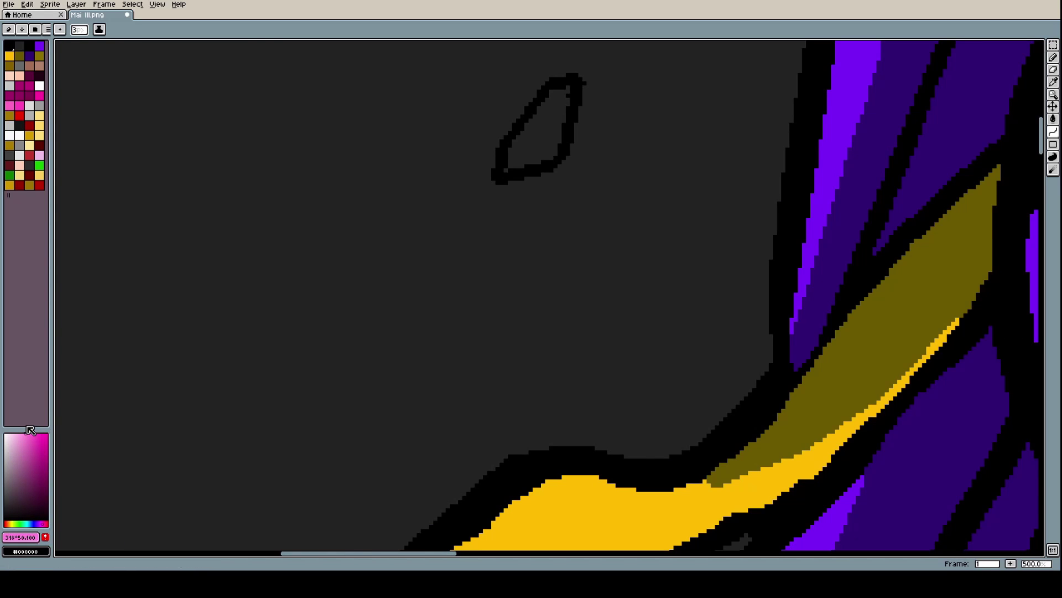
key(g)
click(505, 152)
scroll(601, 224, down, 5)
scroll(601, 223, up, 1)
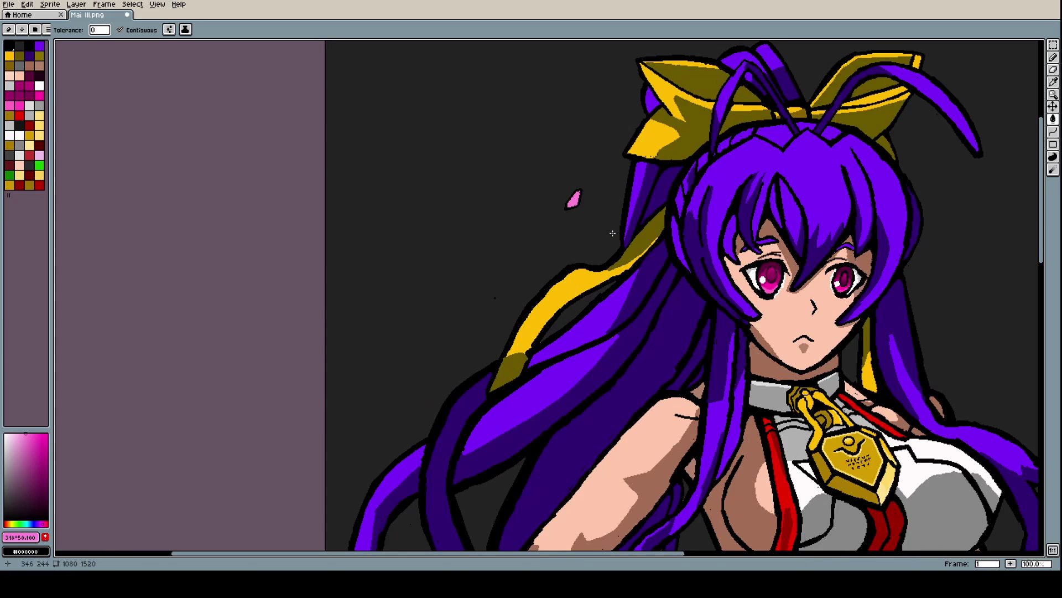
Refill the petal with a lighter, less saturated pink of the same hue
scroll(596, 172, up, 5)
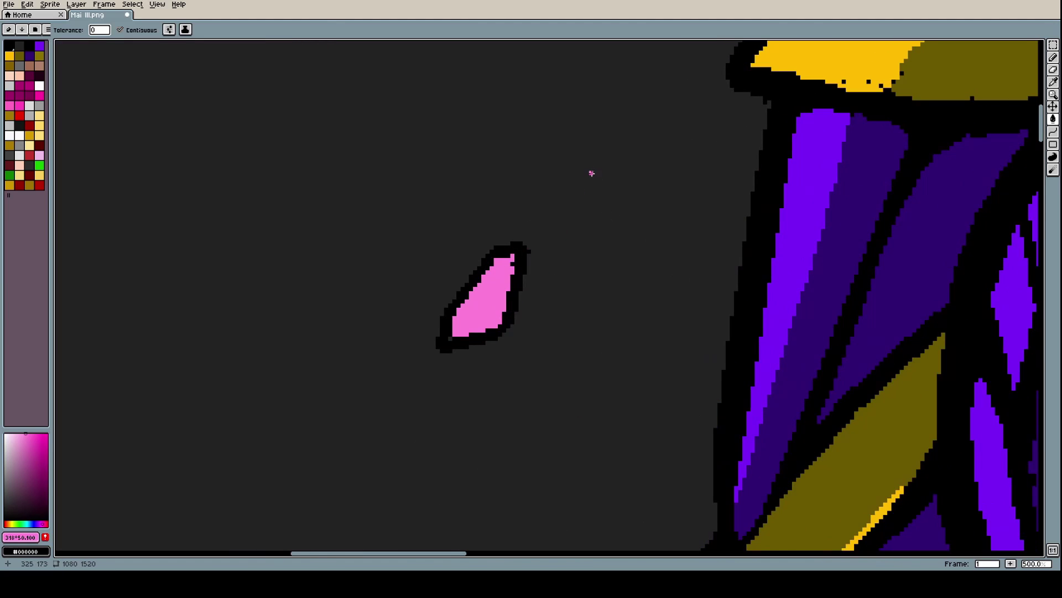
click(18, 435)
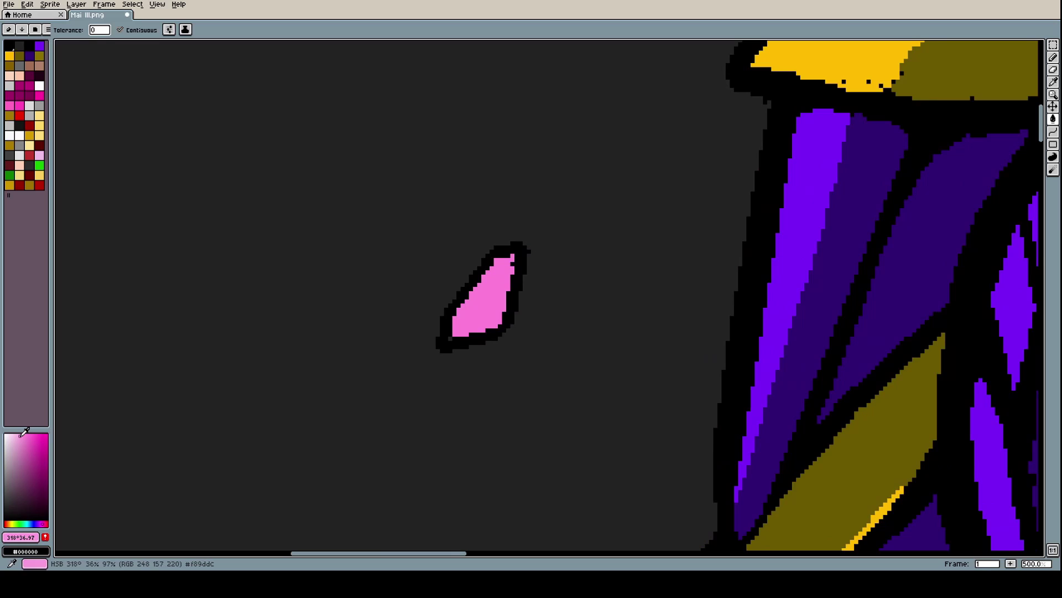
click(475, 305)
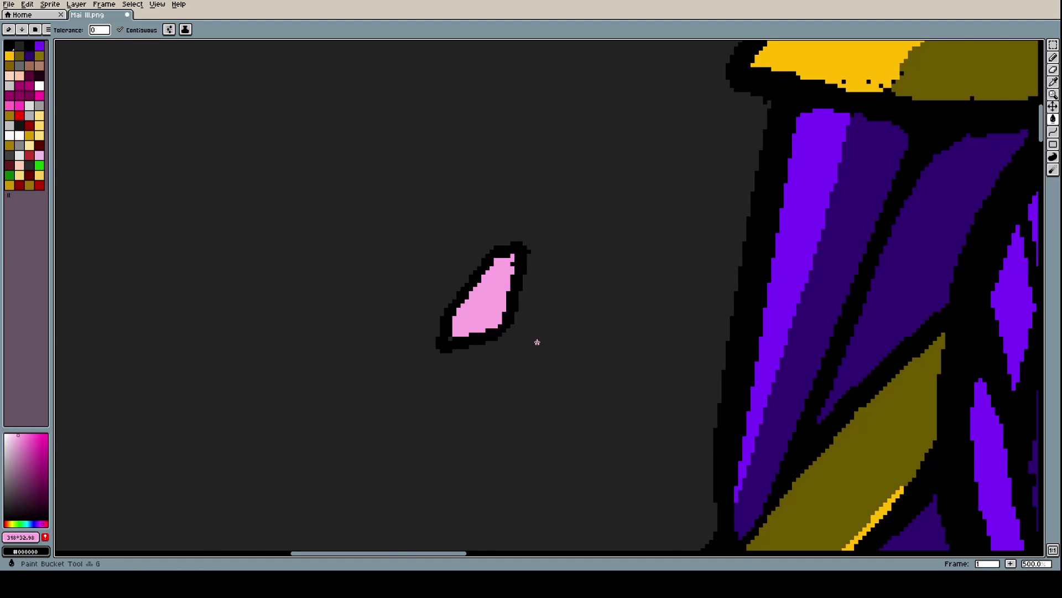
scroll(536, 341, down, 5)
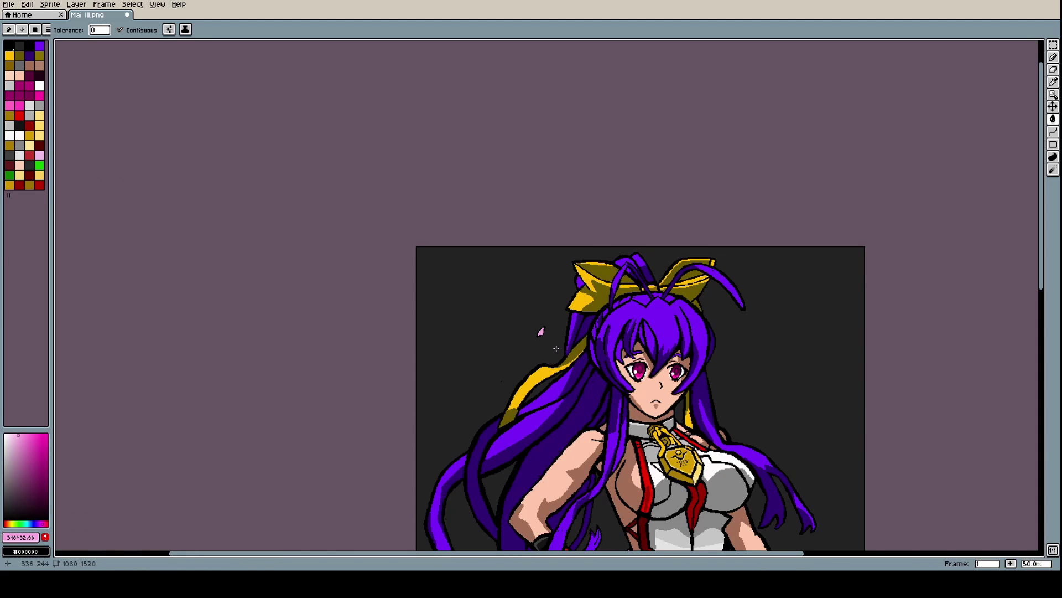
Extend the light pink into the petal's upper tip and along its right inner edge with the size 5 pencil, thinning the outline
scroll(551, 340, up, 10)
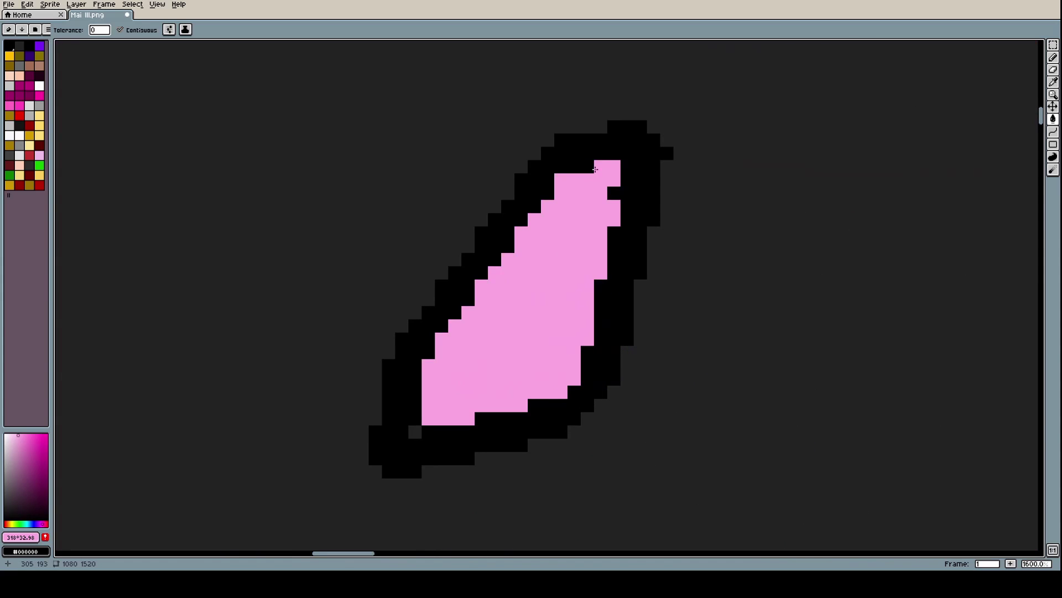
key(b)
click(581, 206)
click(580, 197)
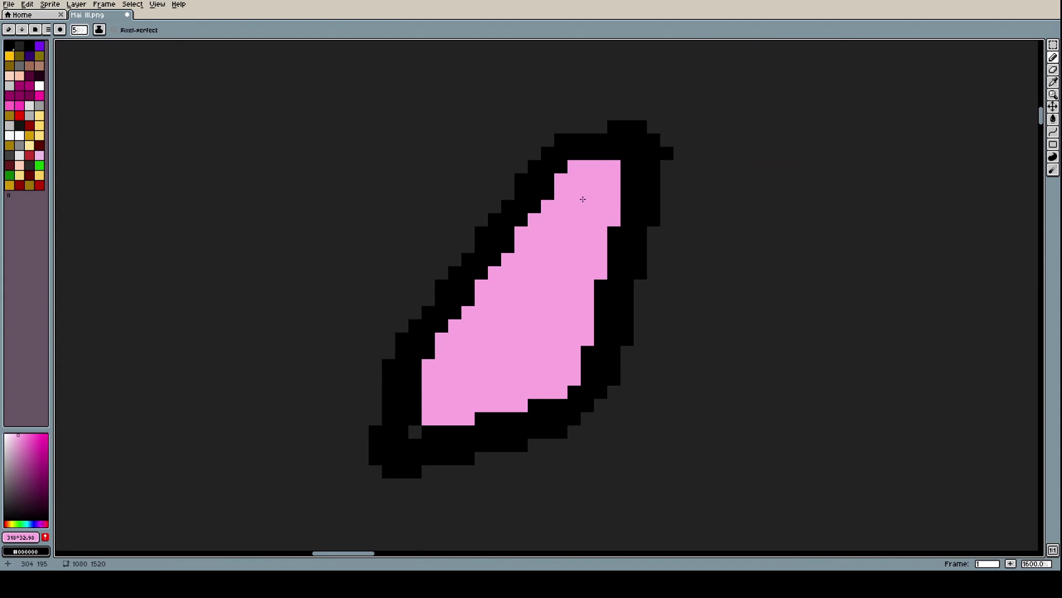
drag(577, 276, 601, 326)
click(587, 352)
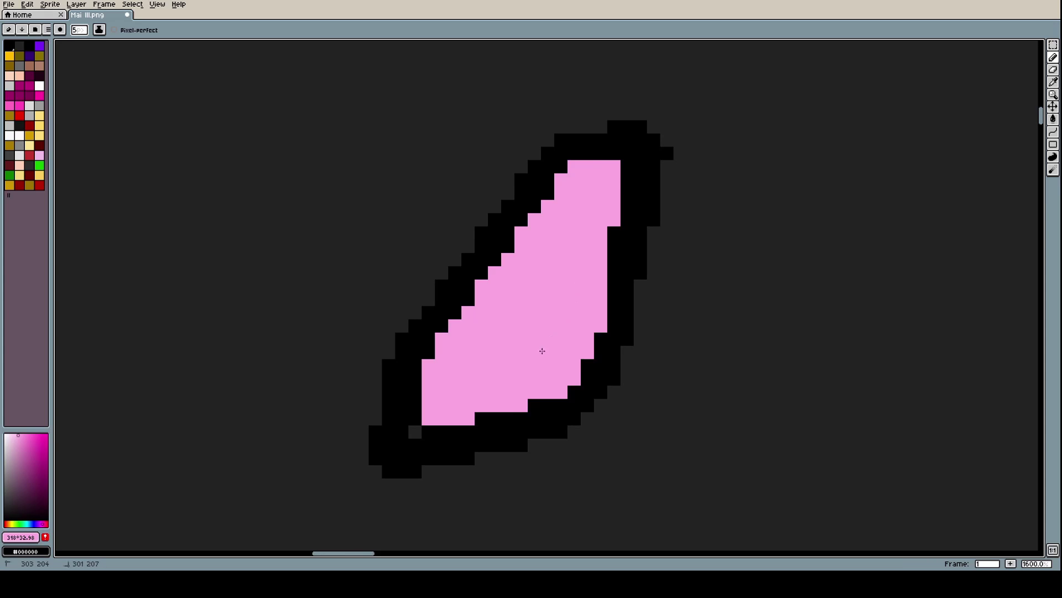
Extend the light pink into the petal's lower-left tip, covering the leftover background pixel and thinning the outline there
click(481, 419)
drag(469, 432, 415, 391)
click(434, 412)
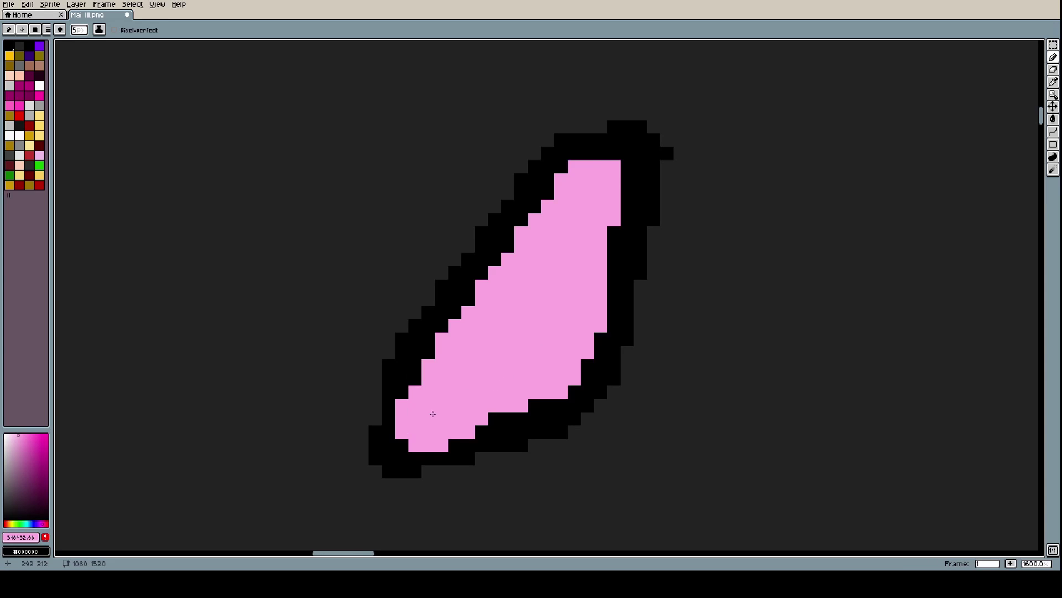
key(ctrl+z)
click(434, 411)
scroll(485, 354, down, 4)
scroll(485, 354, down, 4)
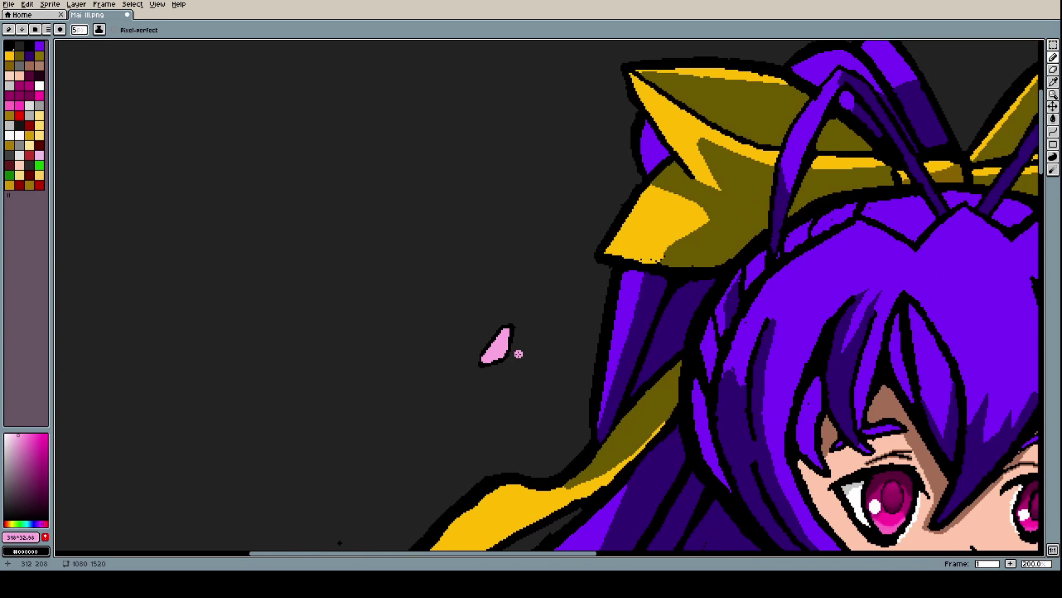
Sample the petal's pink, choose a deeper shade of hue 318° for shading, and reduce the brush size to 2 px
scroll(490, 339, up, 3)
scroll(491, 339, up, 7)
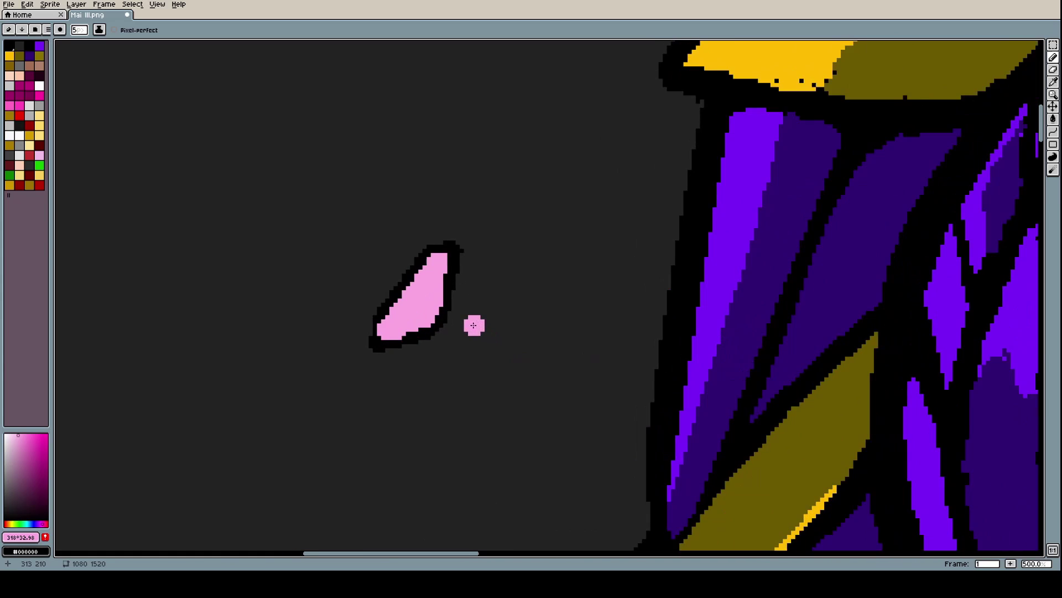
key(i)
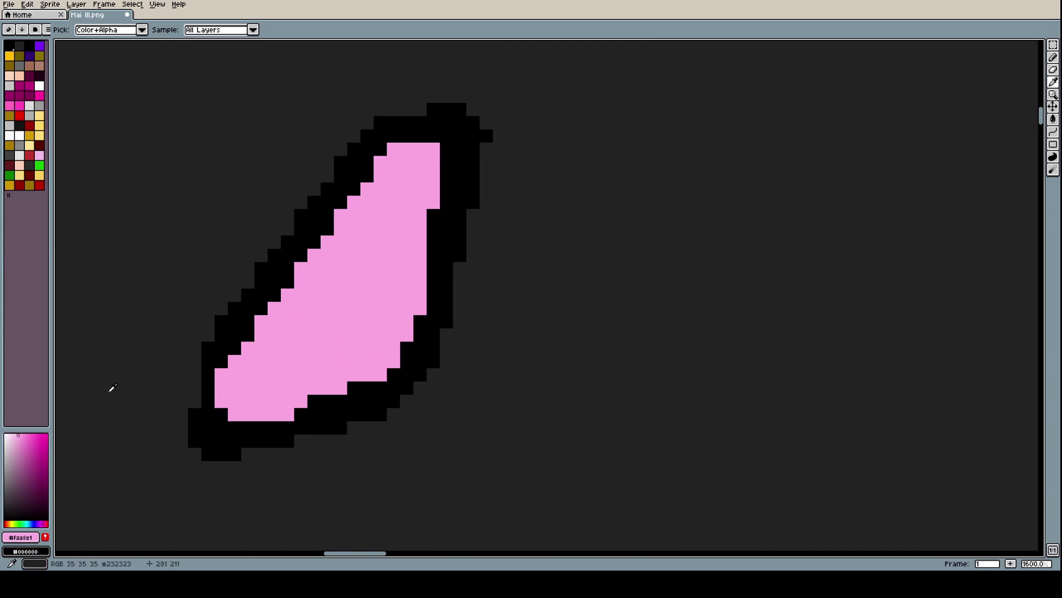
click(31, 434)
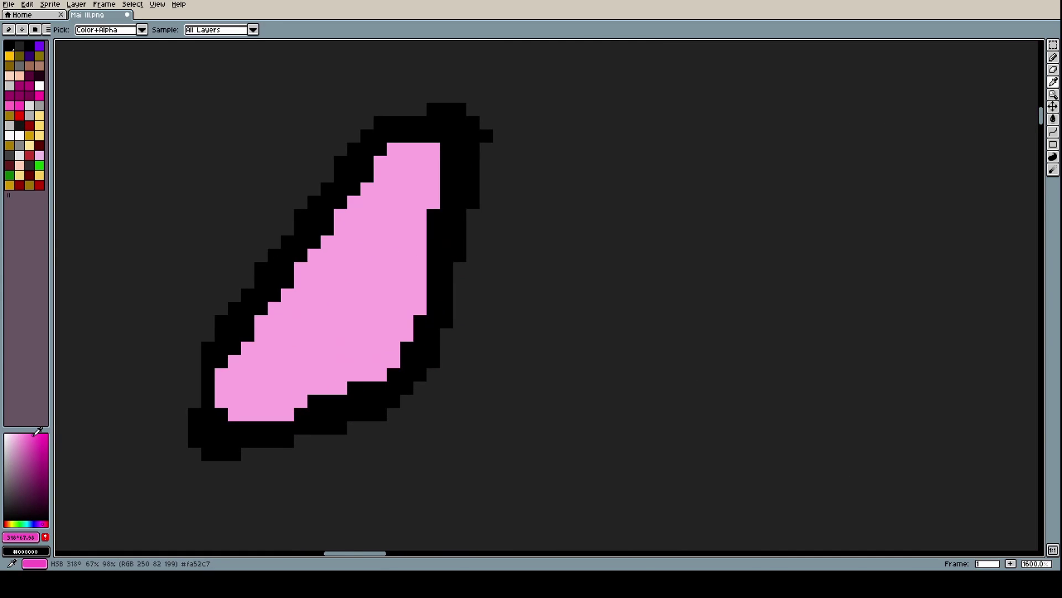
click(36, 434)
key(b)
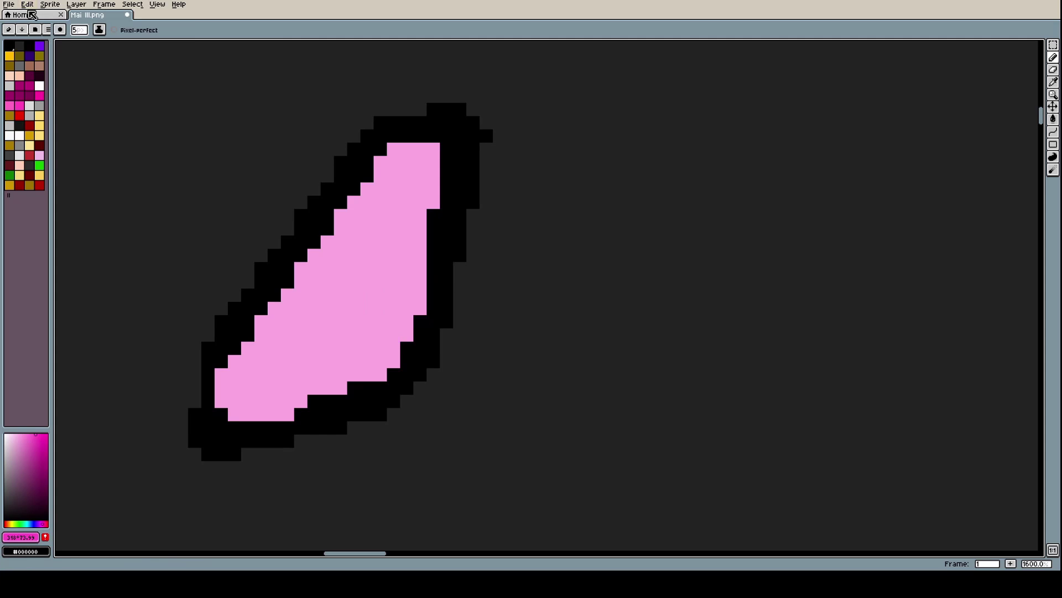
click(31, 434)
click(369, 287)
key(ctrl+z)
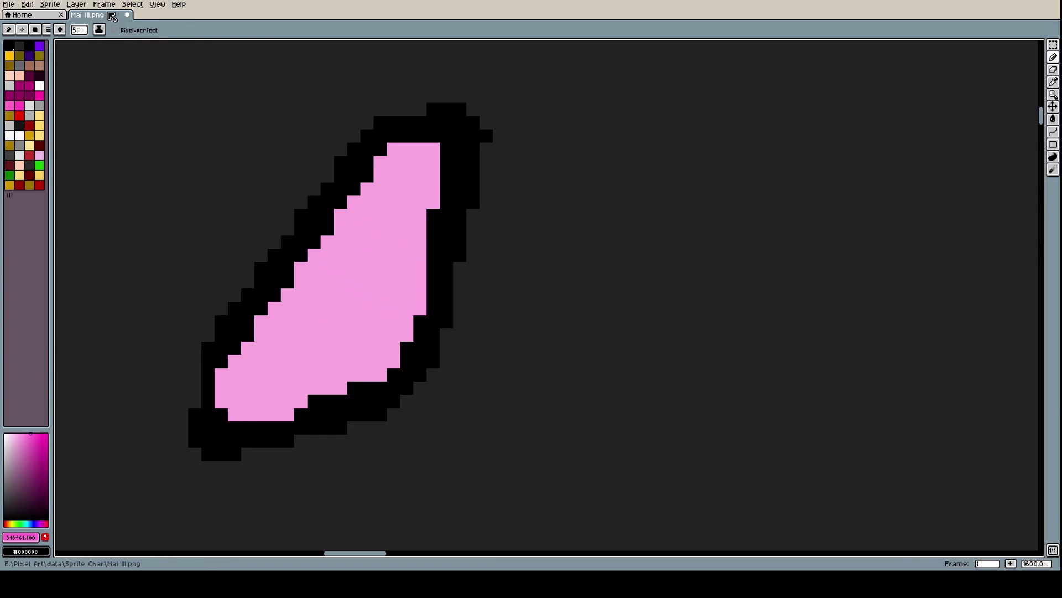
drag(79, 30, 80, 46)
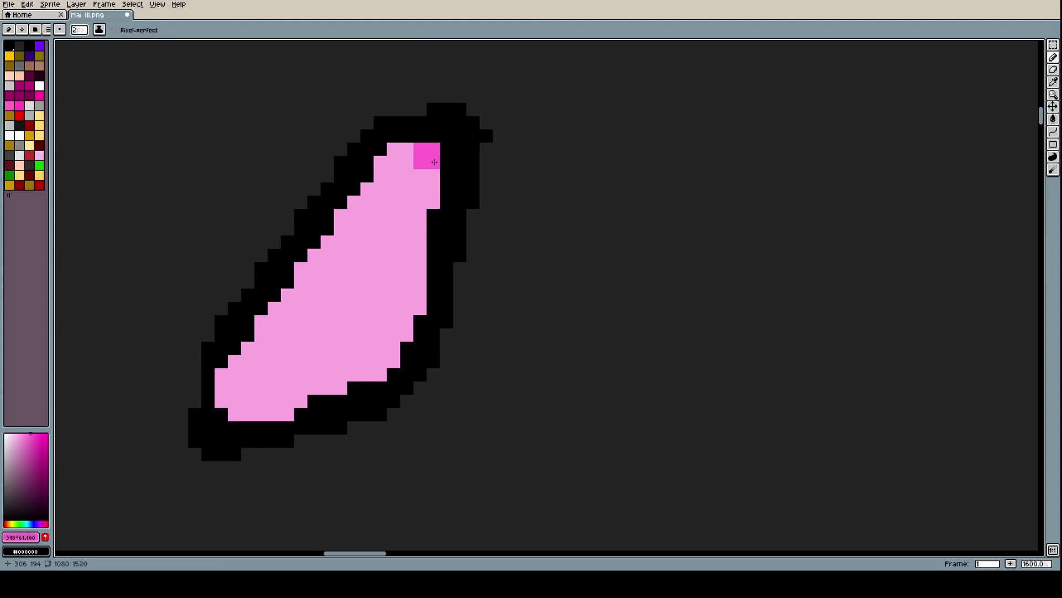
mouse_move(433, 161)
mouse_down()
mouse_move(362, 362)
mouse_move(271, 433)
mouse_move(244, 413)
mouse_up()
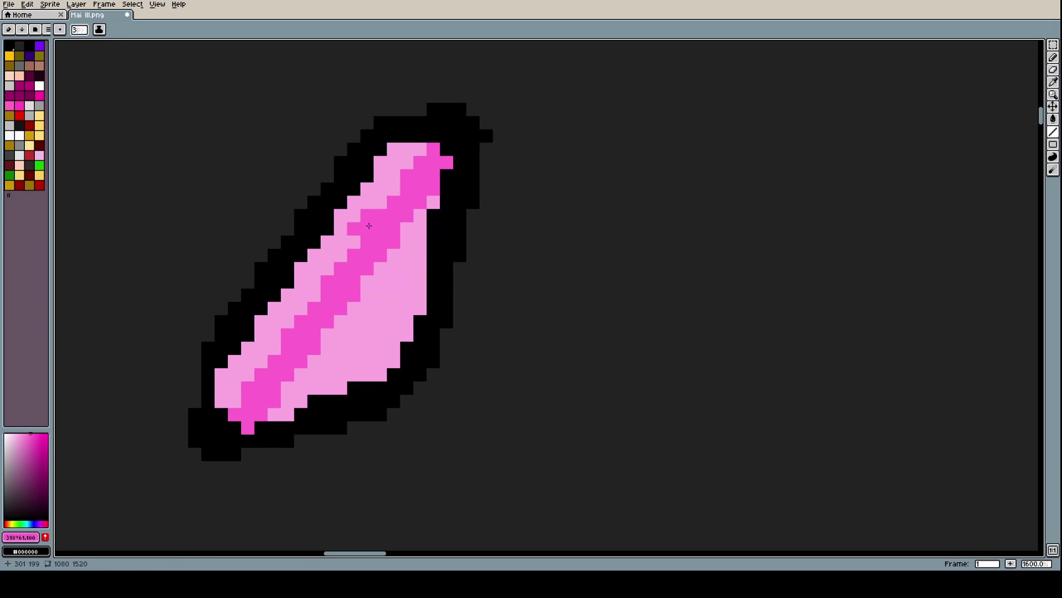
click(28, 4)
click(33, 22)
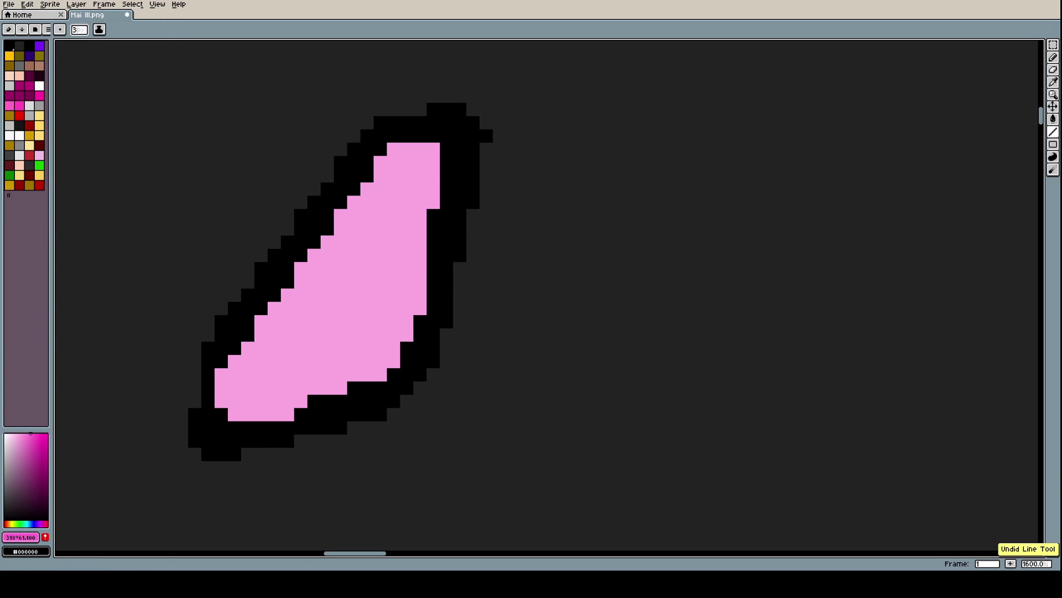
Shade the petal's right and lower inner edge with a 3 px deep pink curve
click(1053, 132)
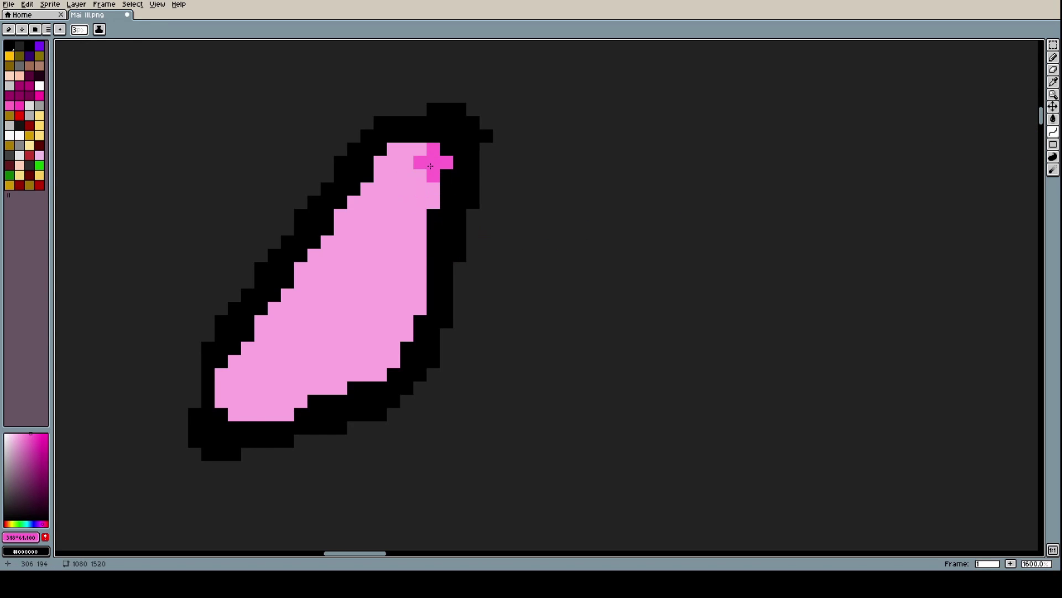
mouse_move(433, 163)
mouse_down()
mouse_move(354, 339)
mouse_move(259, 407)
mouse_move(234, 410)
mouse_move(420, 359)
mouse_move(410, 357)
mouse_move(405, 371)
mouse_up()
scroll(405, 372, down, 8)
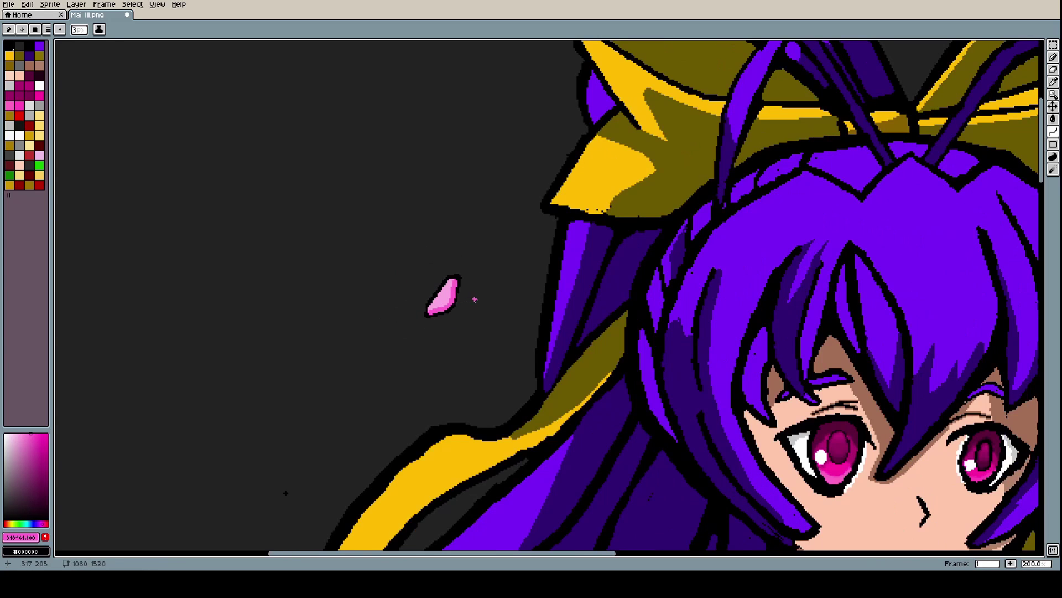
scroll(467, 300, up, 9)
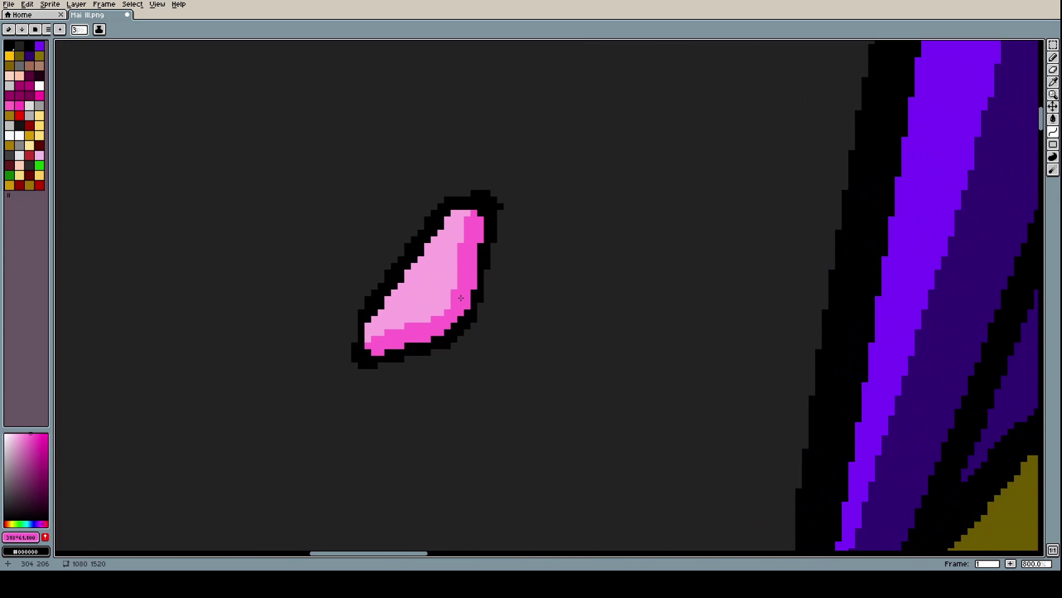
Sample the petal's light pink, choose a paler shade with 25% saturation, and fill the petal's main area with it
key(i)
click(384, 294)
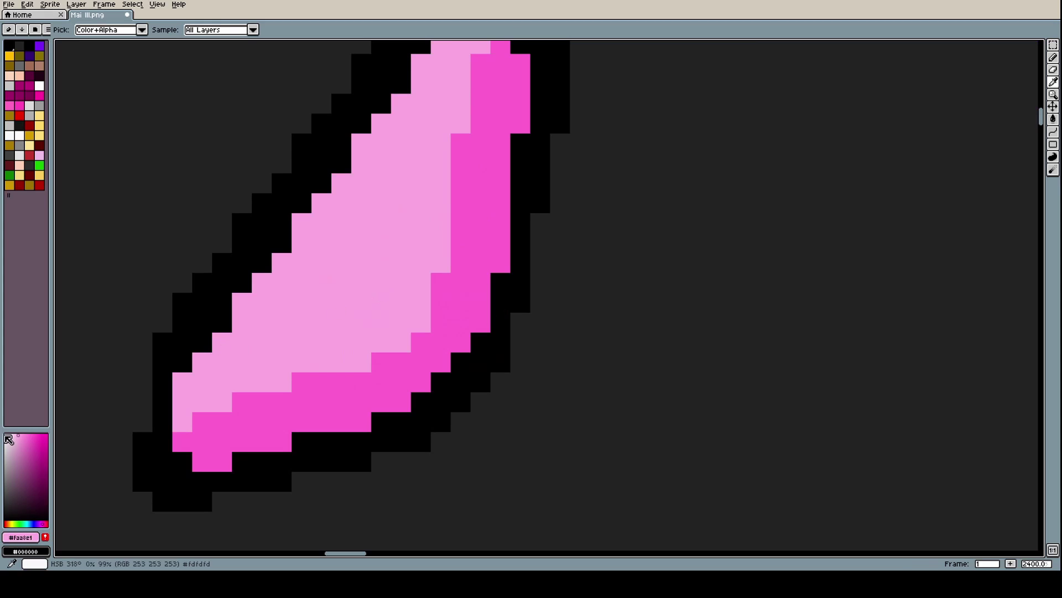
click(17, 434)
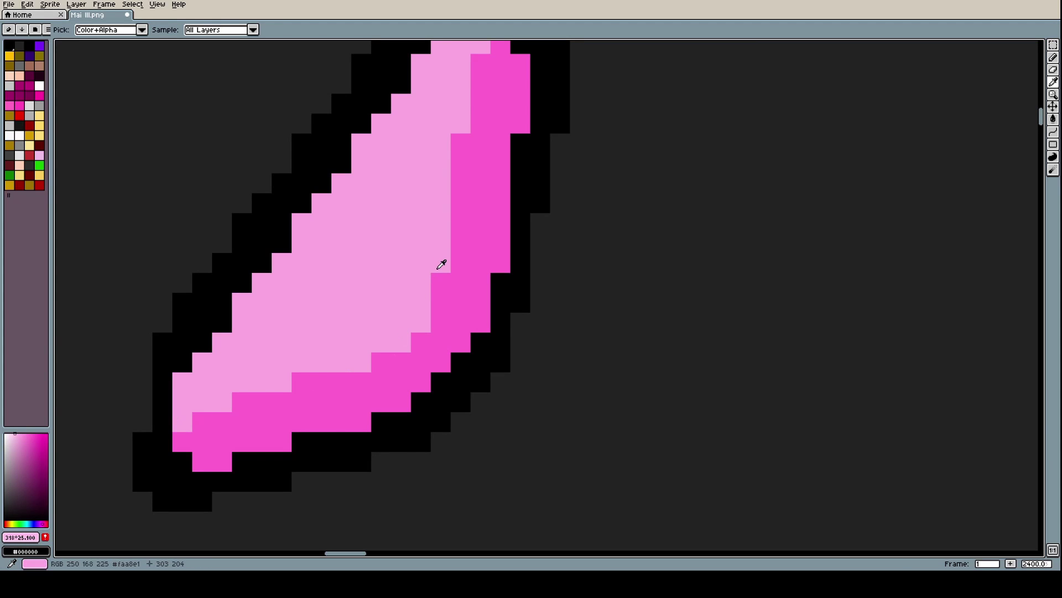
key(g)
click(396, 267)
scroll(430, 282, down, 4)
scroll(429, 282, down, 4)
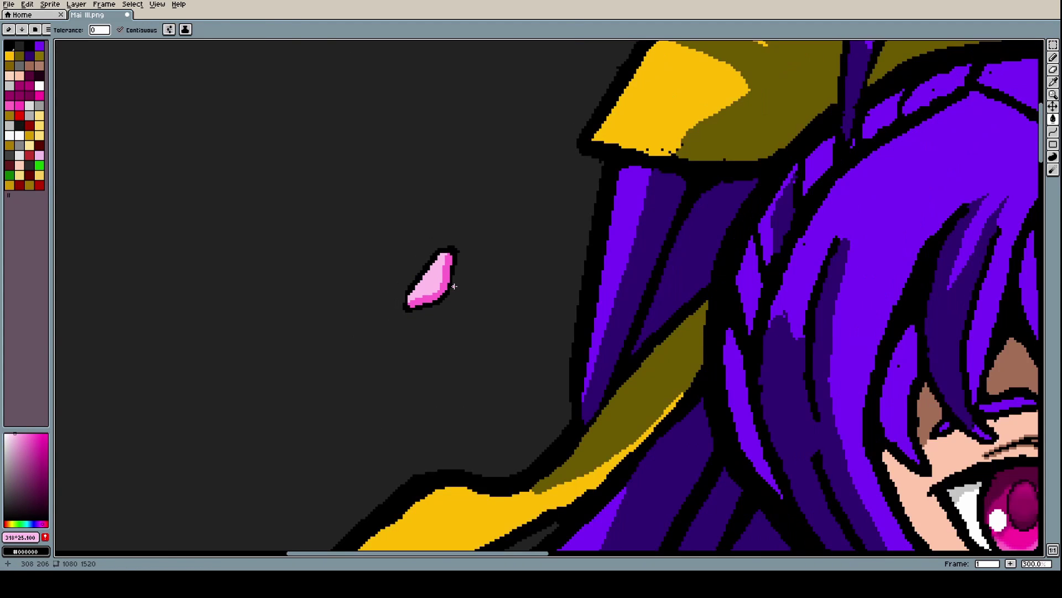
scroll(437, 283, up, 6)
scroll(447, 285, down, 5)
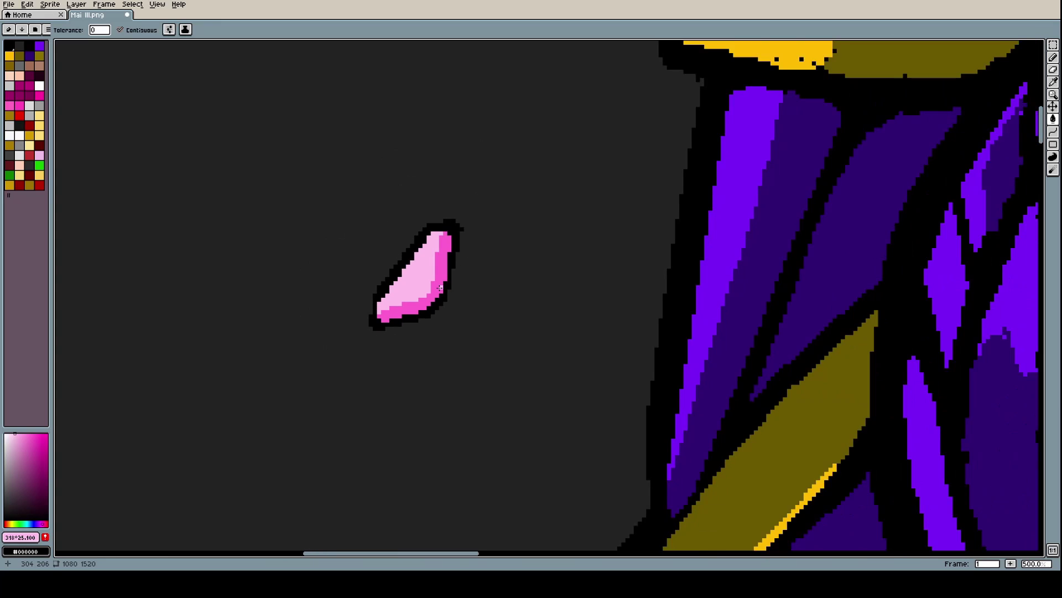
scroll(440, 288, down, 5)
scroll(485, 315, up, 3)
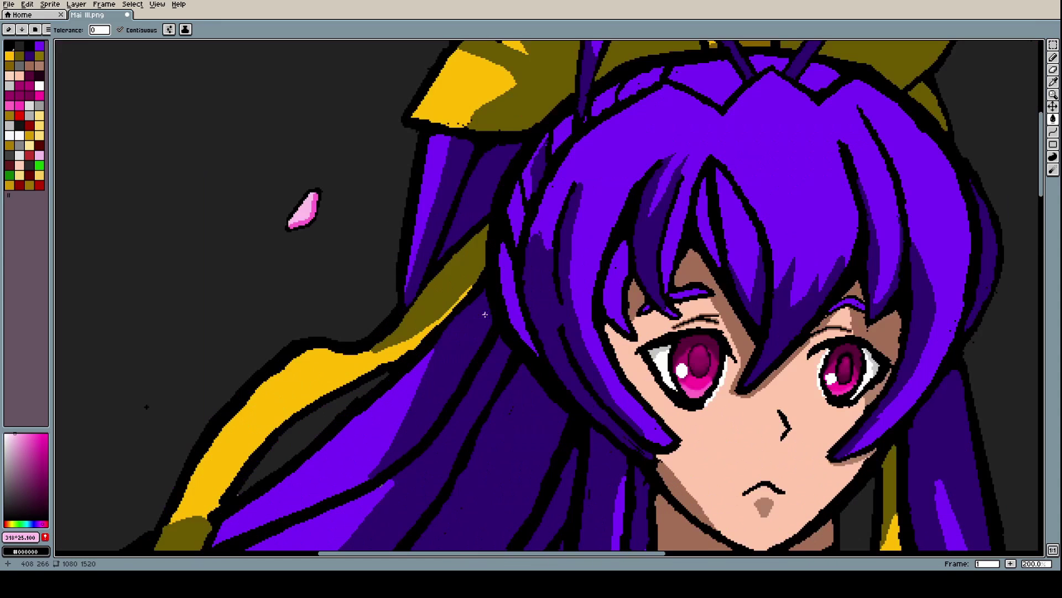
scroll(285, 223, up, 6)
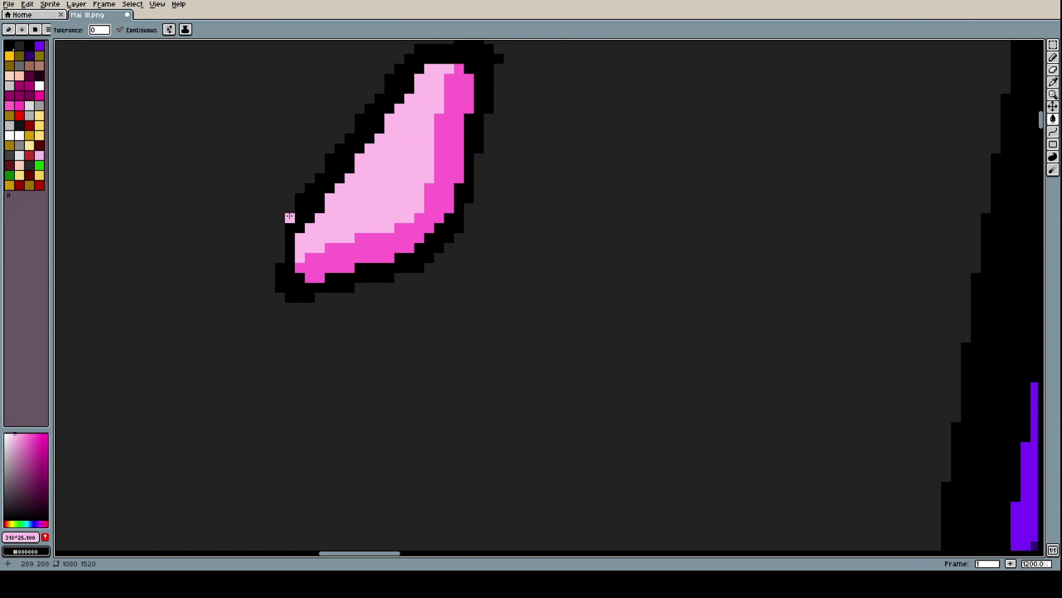
scroll(354, 226, down, 5)
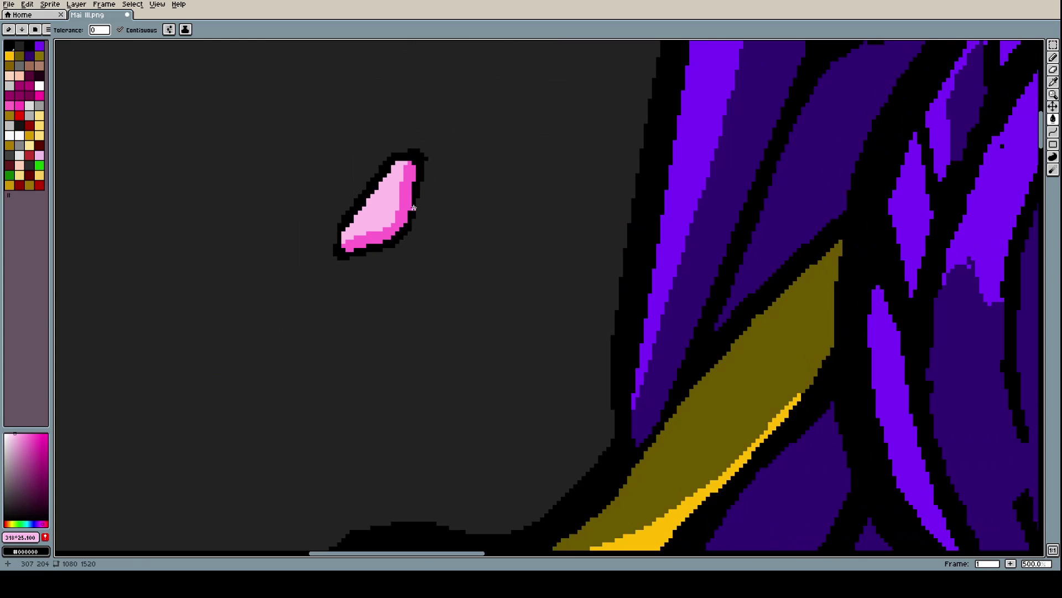
Refill the petal's shaded edge with a softer pink, HSB 318° 46% 100%
scroll(420, 157, up, 5)
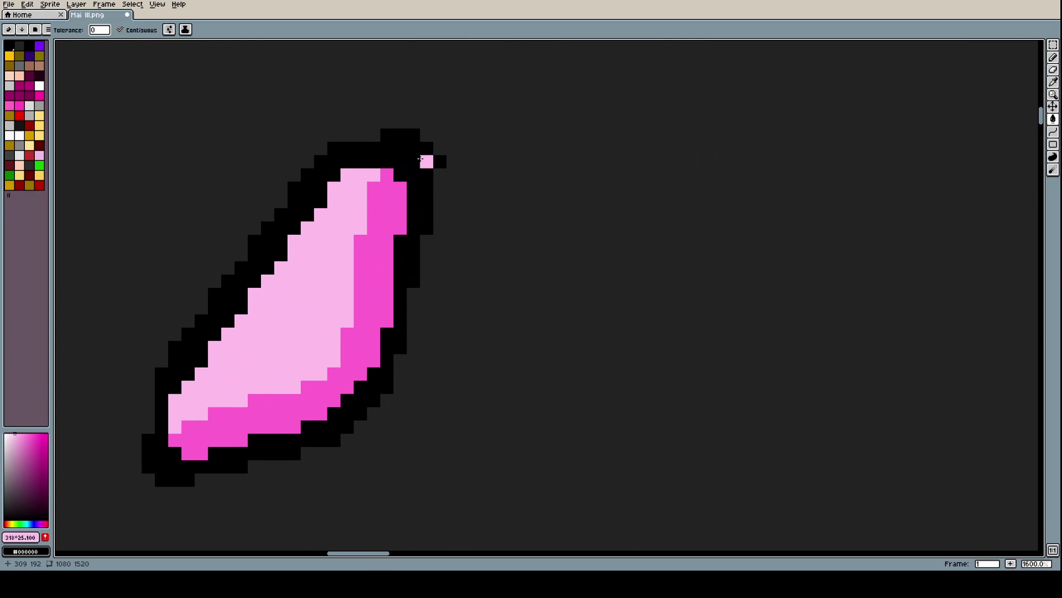
drag(24, 433, 30, 435)
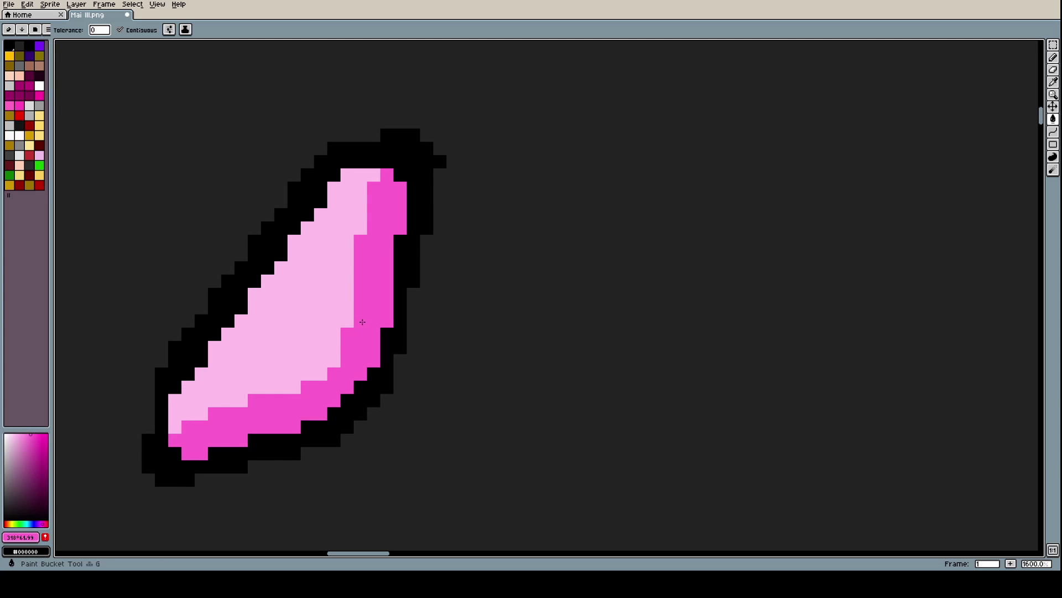
click(25, 433)
click(28, 436)
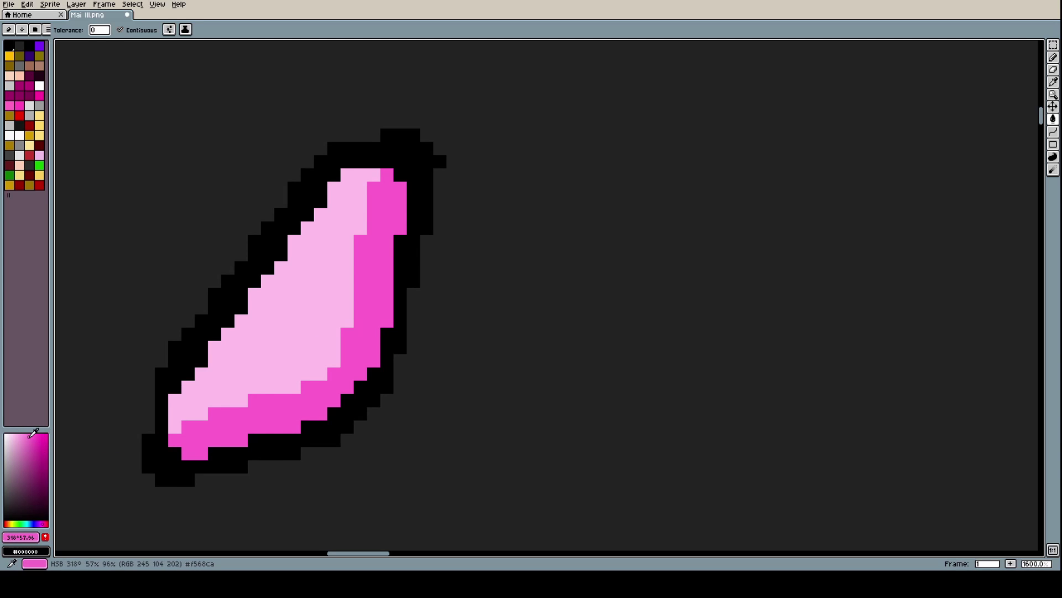
click(24, 433)
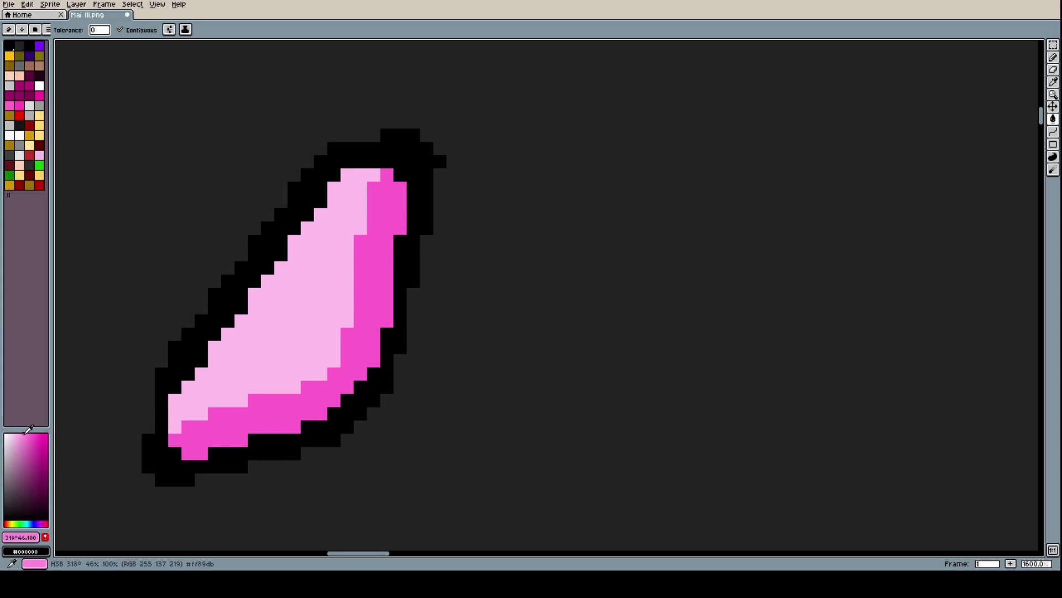
click(358, 329)
scroll(359, 329, down, 6)
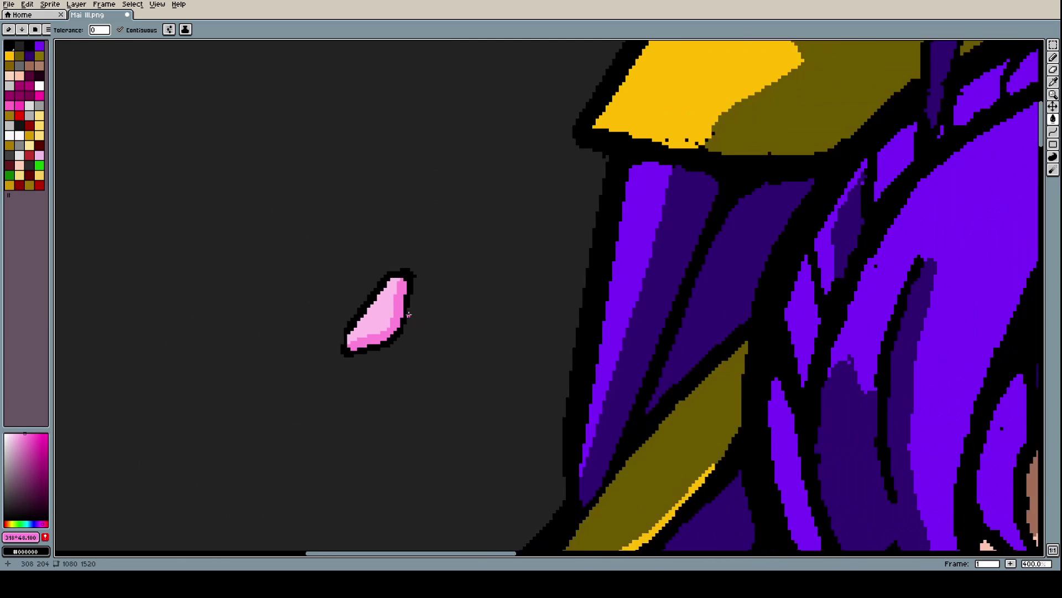
scroll(451, 307, down, 1)
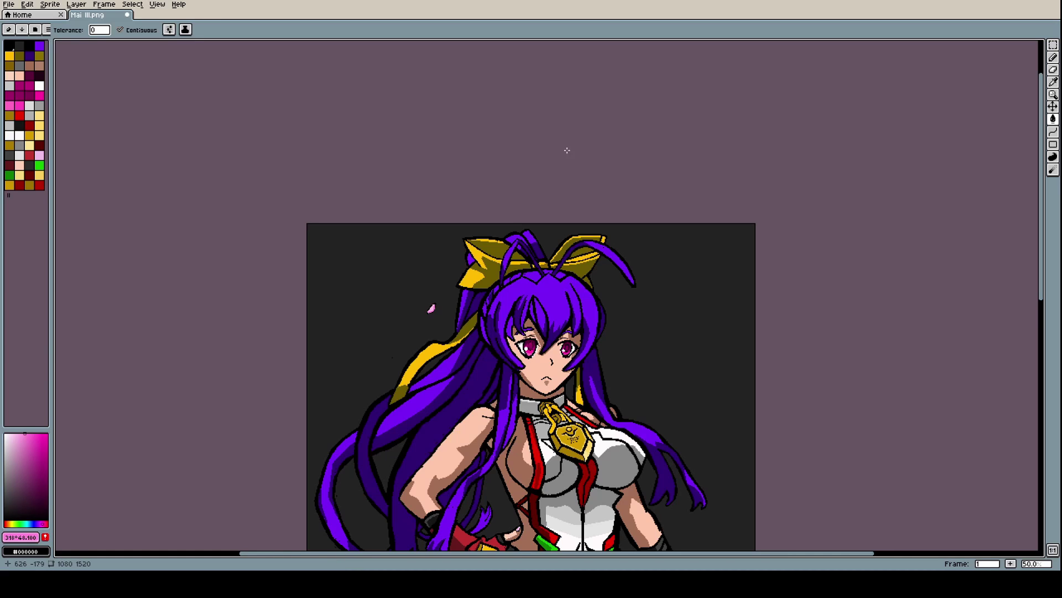
Sample the hair outline's black and draw two 3 px curves meeting in a point as a second petal, right of the character's head
scroll(644, 294, up, 2)
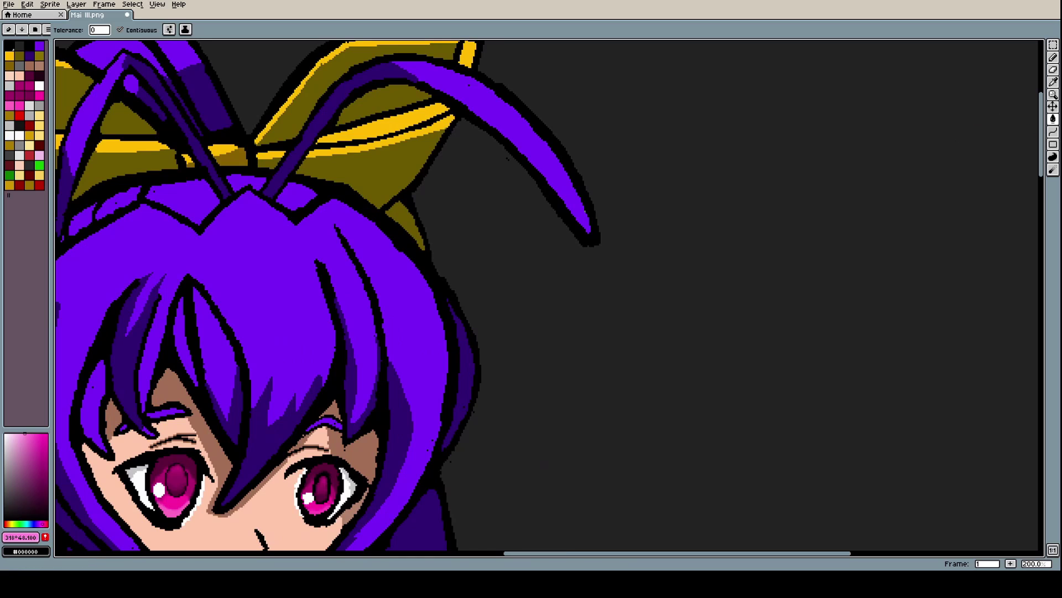
click(1053, 131)
scroll(723, 265, up, 1)
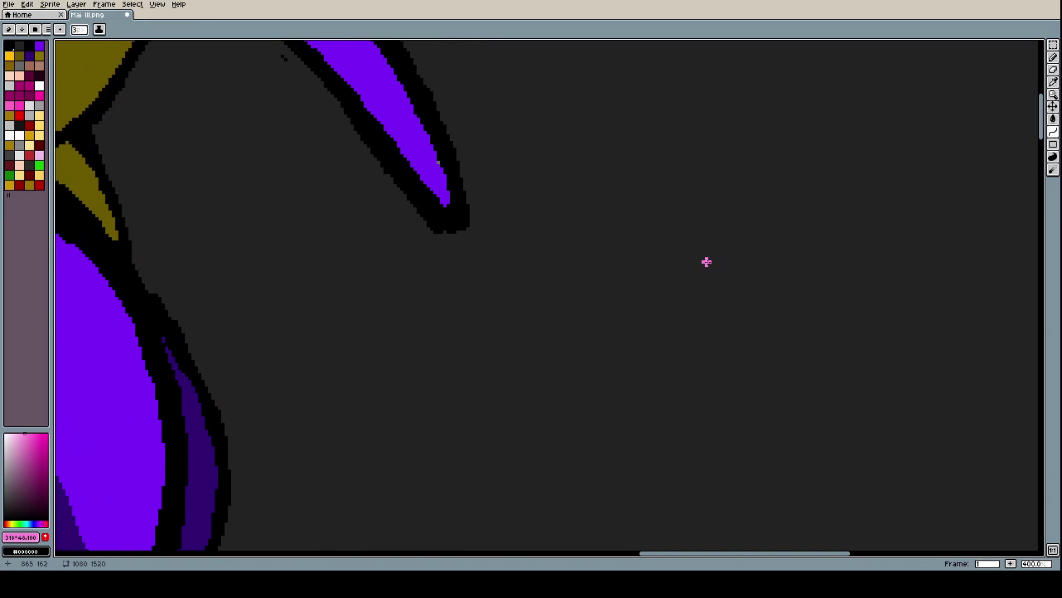
scroll(706, 261, down, 2)
scroll(419, 304, up, 1)
key(i)
click(360, 311)
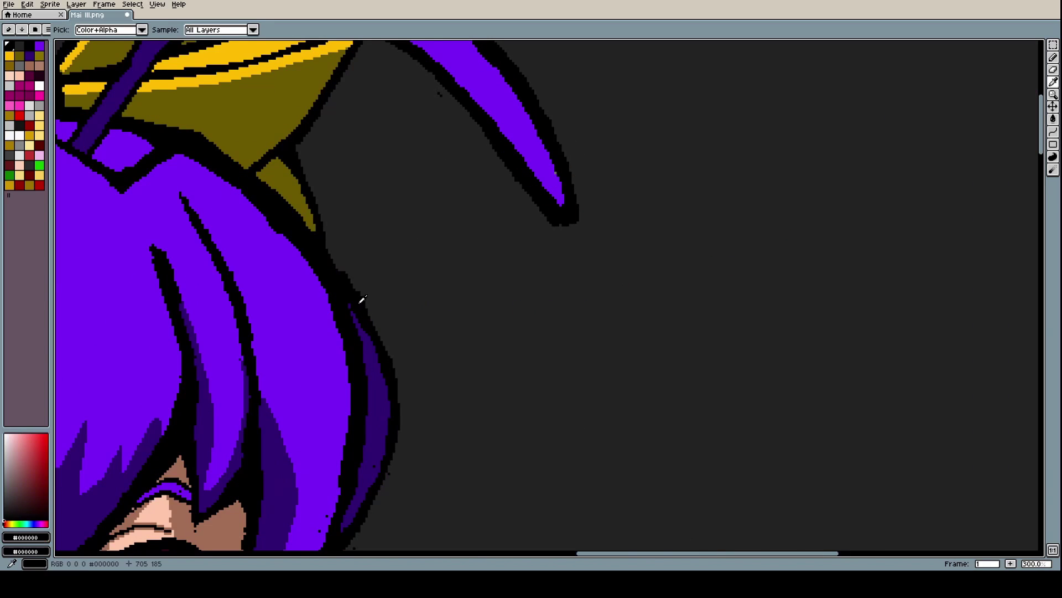
key(l)
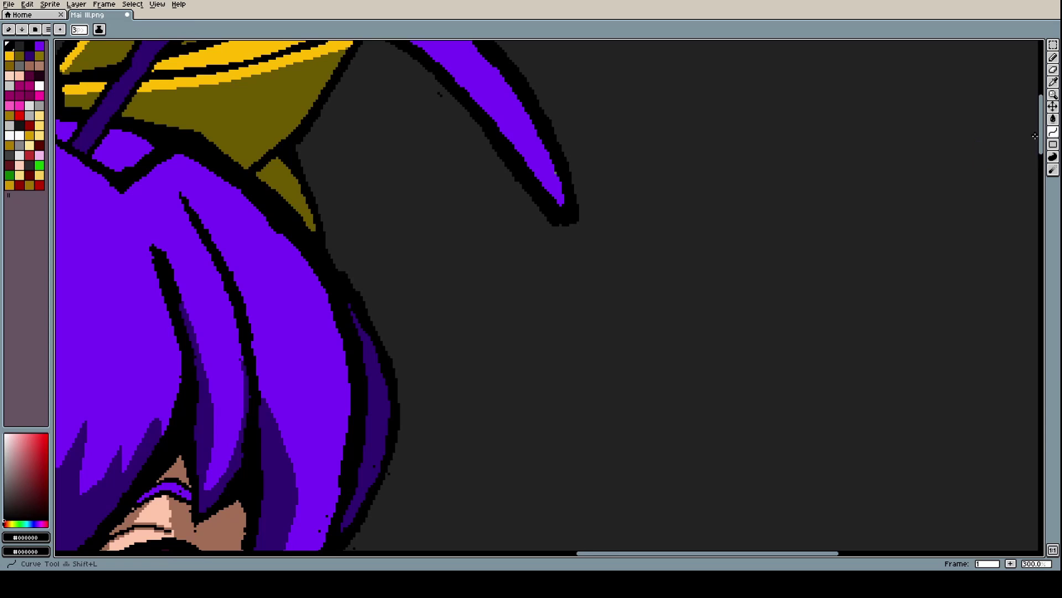
scroll(728, 241, up, 2)
drag(730, 194, 679, 294)
mouse_move(687, 255)
mouse_down()
mouse_move(695, 280)
mouse_move(688, 319)
mouse_move(676, 303)
mouse_move(679, 320)
mouse_move(782, 232)
mouse_move(755, 280)
mouse_up()
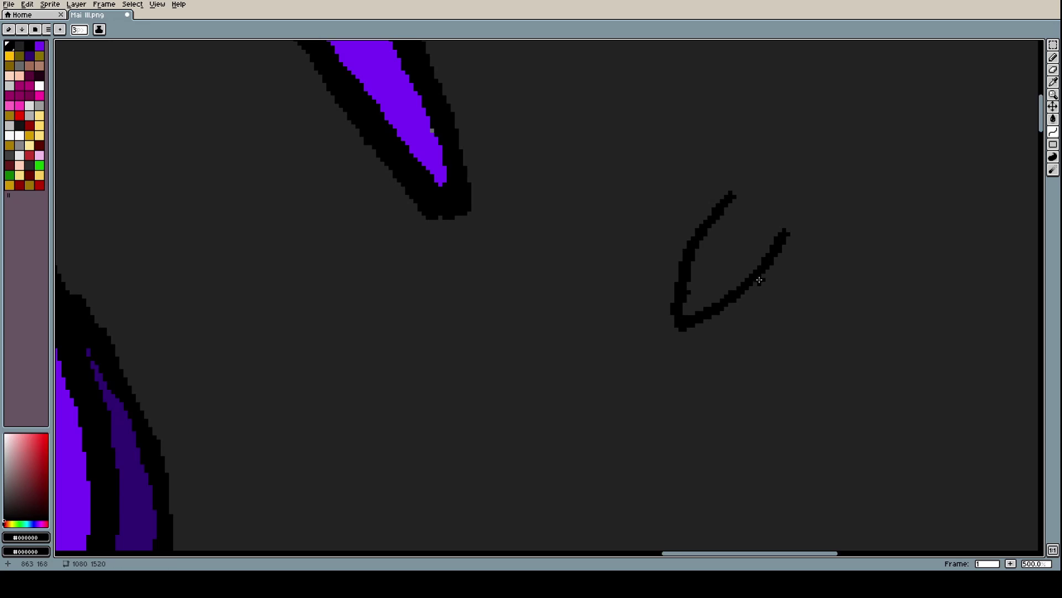
Close the second petal's rounded upper tip and thicken its left side with black curves
drag(730, 196, 751, 182)
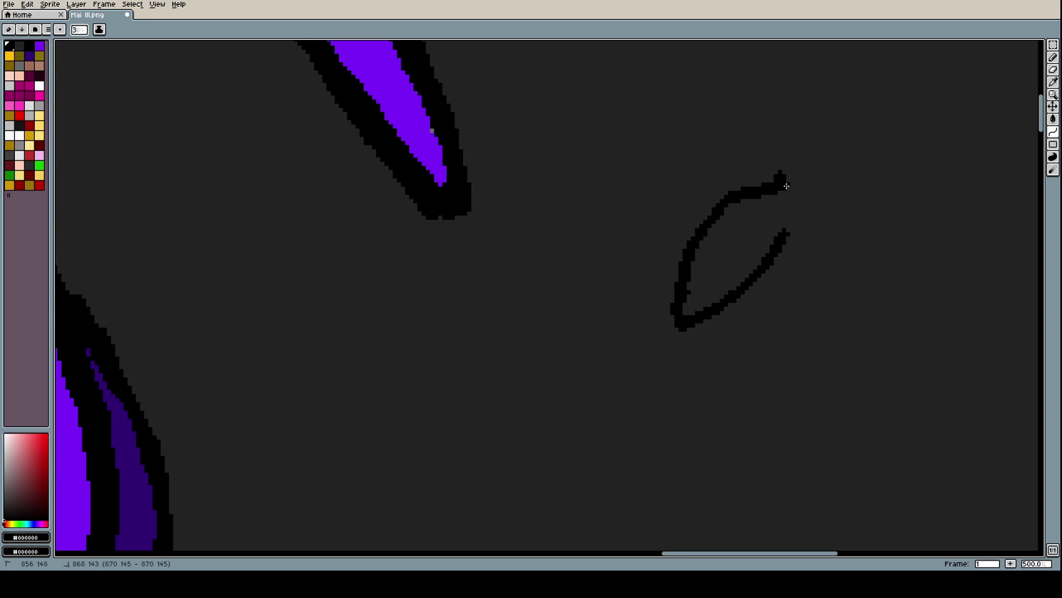
mouse_move(780, 176)
mouse_down()
mouse_move(767, 178)
mouse_move(825, 214)
mouse_move(788, 208)
mouse_move(800, 196)
mouse_up()
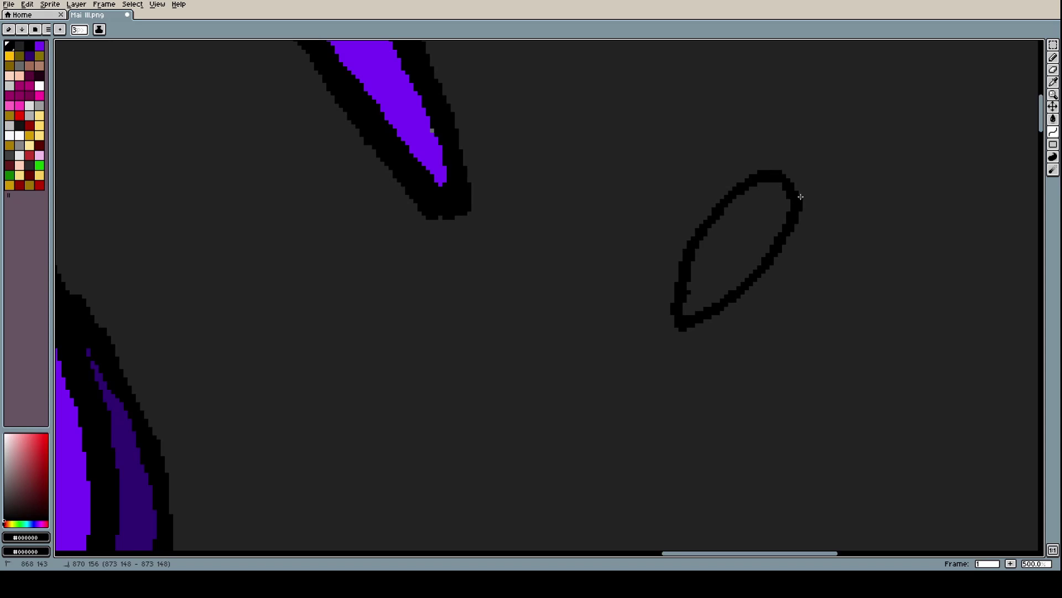
mouse_move(718, 216)
mouse_down()
mouse_move(690, 273)
mouse_move(691, 322)
mouse_move(688, 260)
mouse_up()
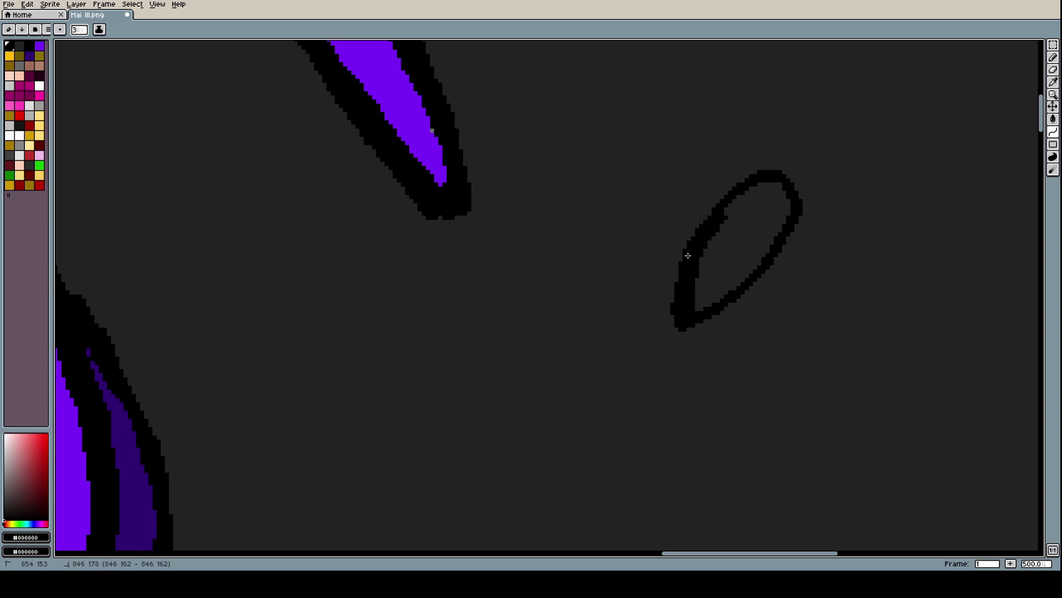
scroll(725, 266, down, 4)
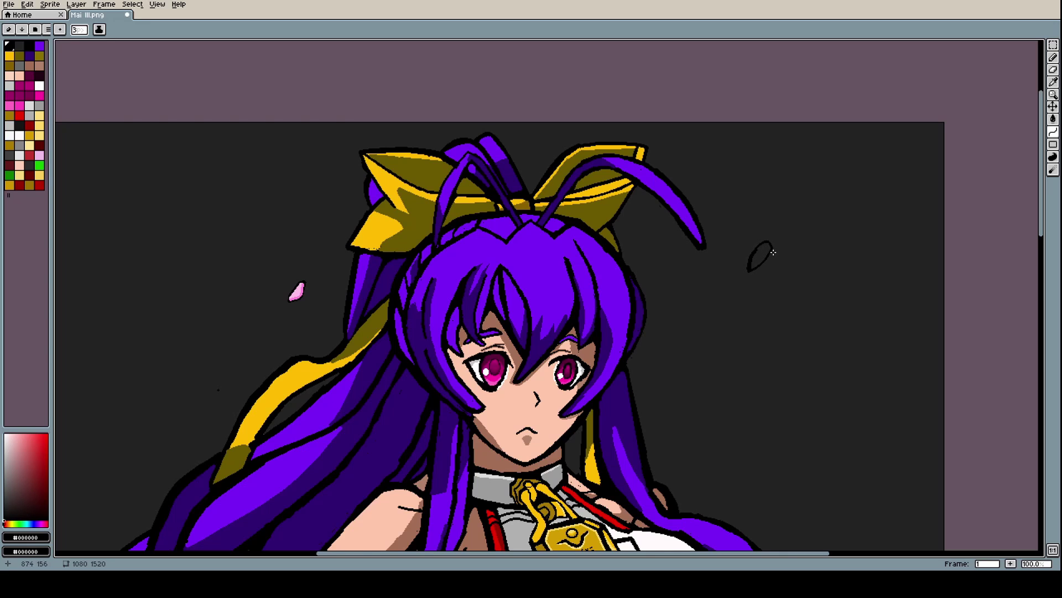
Draw a third petal outline below the second one with black 3 px curves and close its pointed upper tip
scroll(774, 287, up, 4)
scroll(830, 415, down, 2)
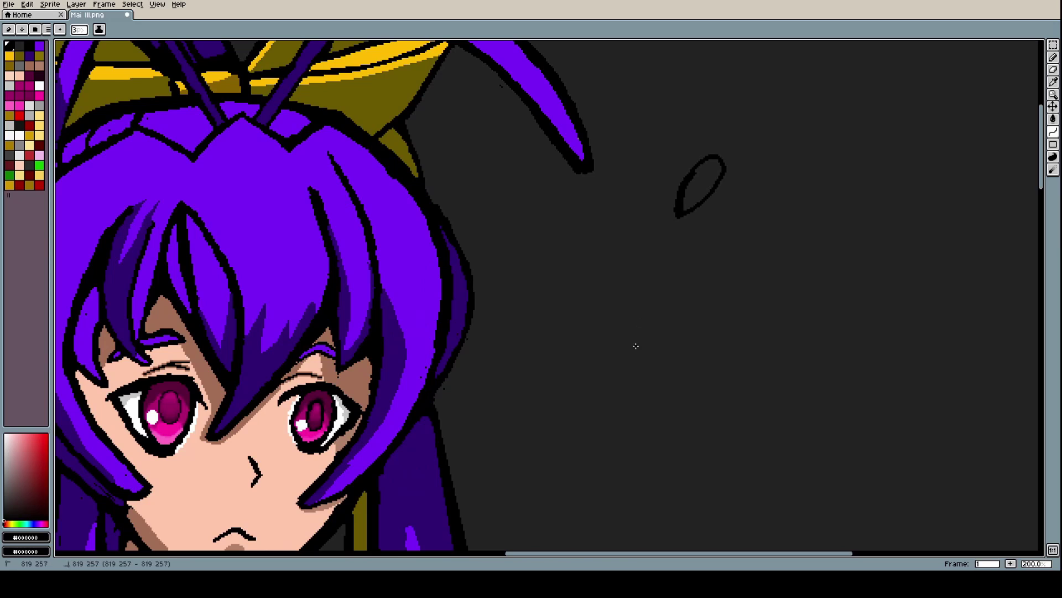
drag(636, 346, 675, 308)
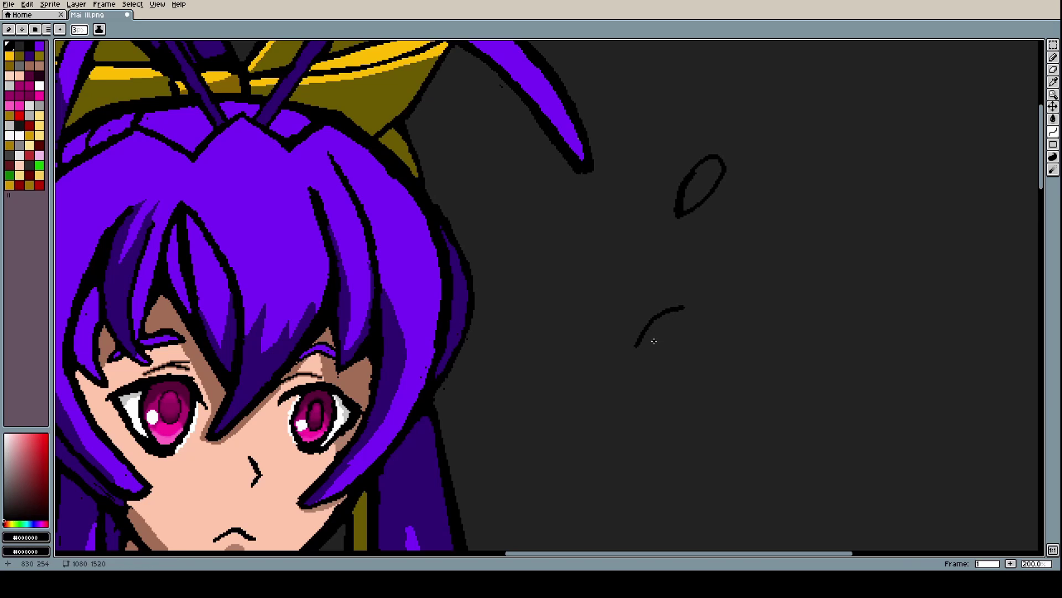
mouse_move(637, 343)
mouse_down()
mouse_move(644, 359)
mouse_move(634, 359)
mouse_move(652, 362)
mouse_move(687, 309)
mouse_up()
scroll(701, 328, down, 4)
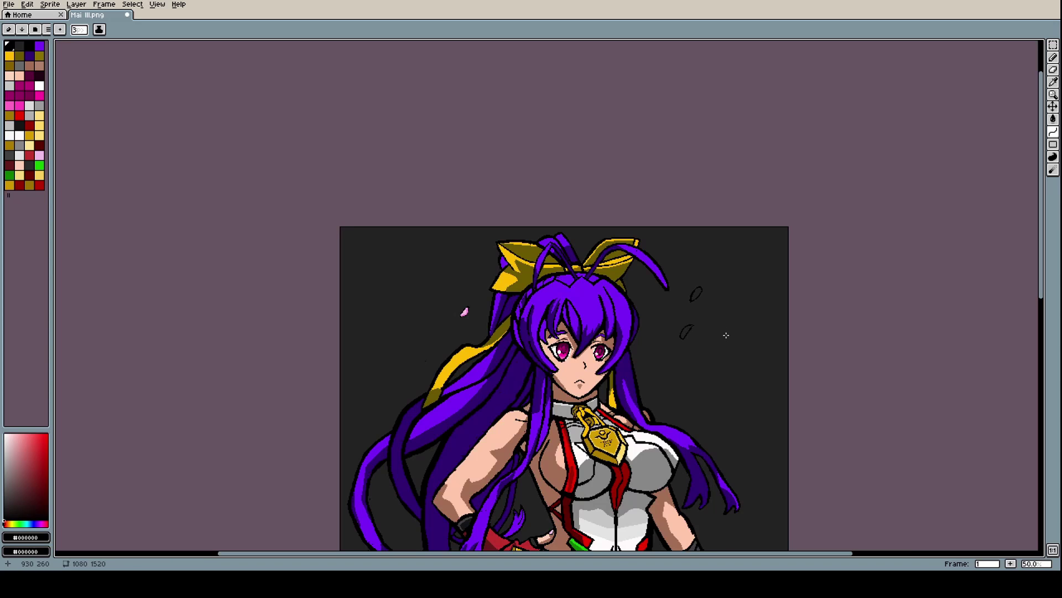
scroll(726, 344, up, 4)
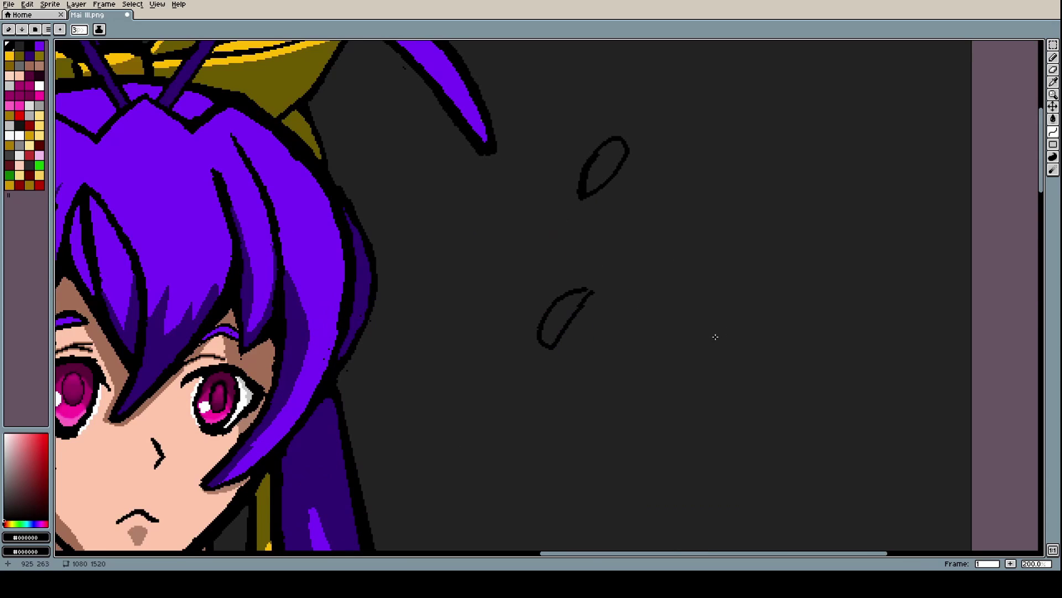
scroll(560, 308, up, 3)
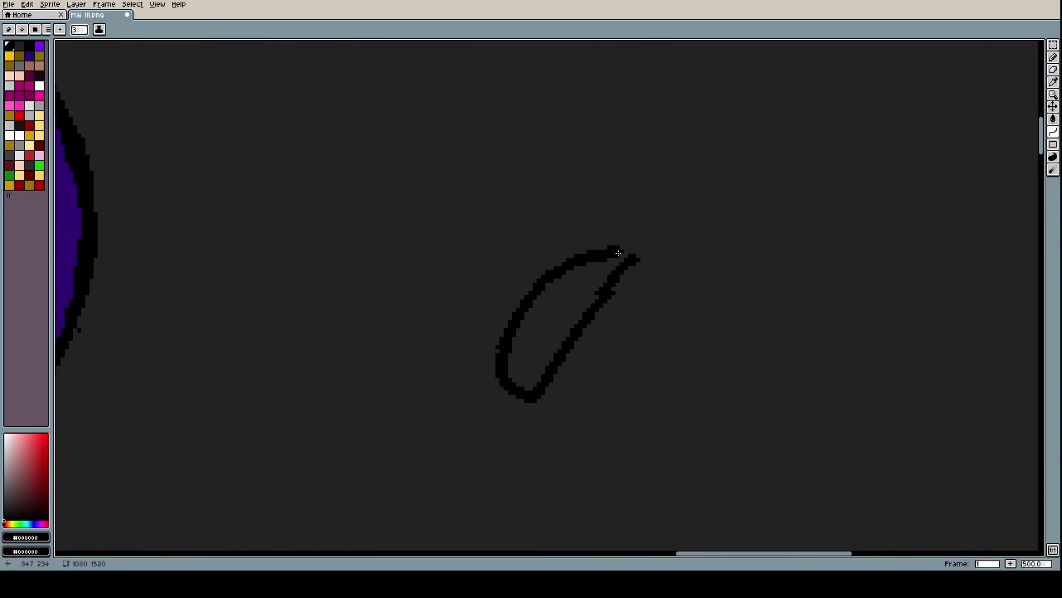
drag(619, 253, 634, 253)
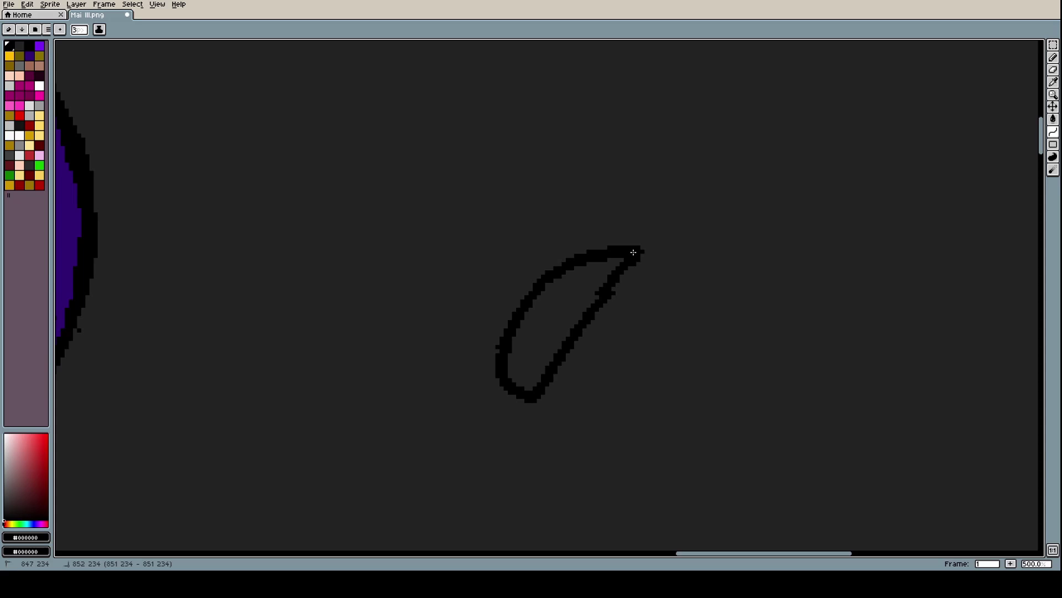
scroll(633, 252, down, 6)
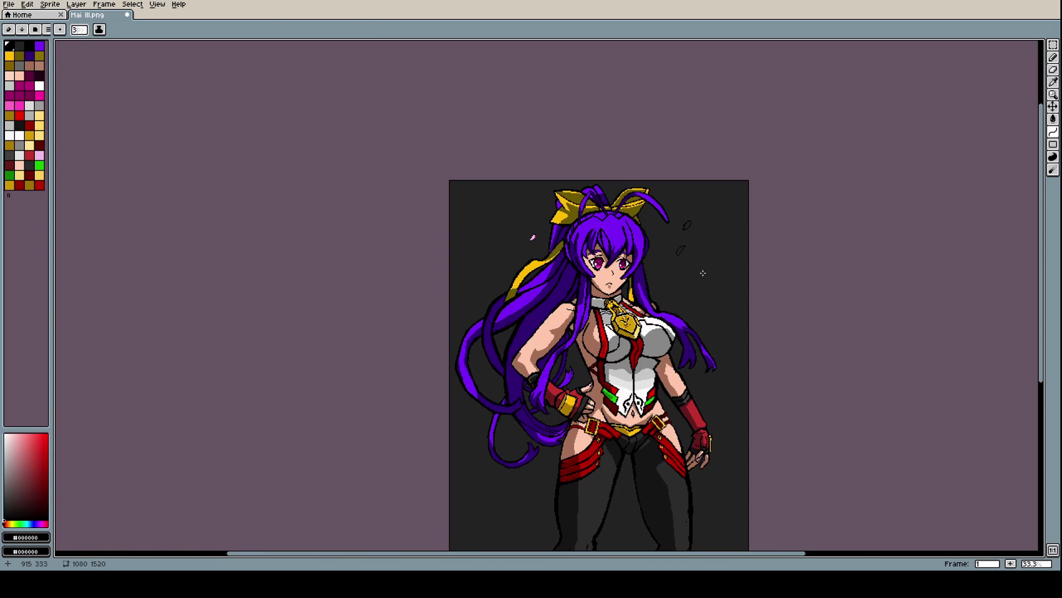
Draw a smaller fourth petal outline with black 3 px curves, between the head and the other two empty petals
scroll(703, 273, up, 4)
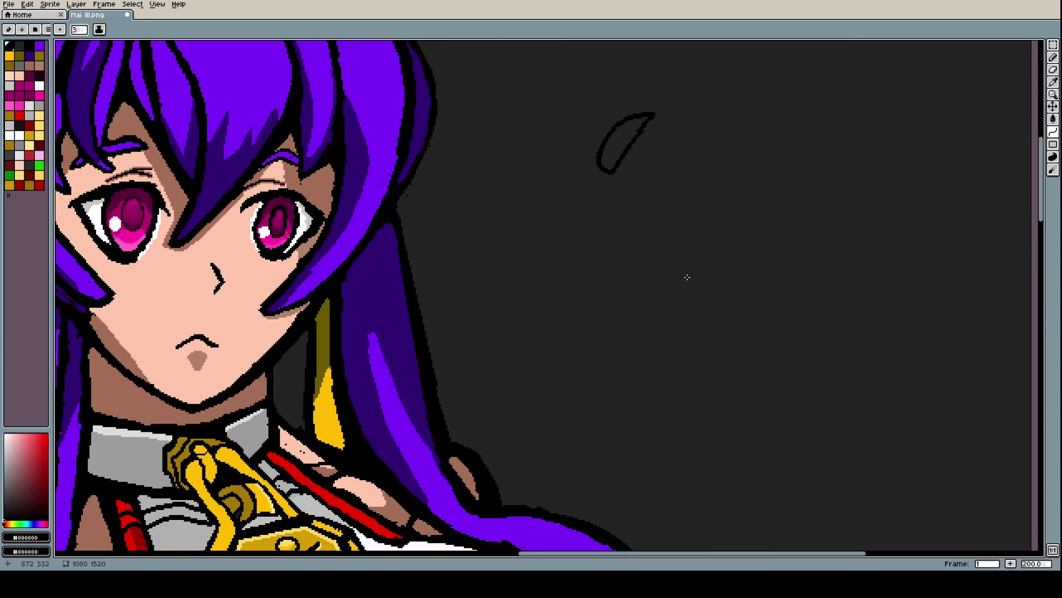
scroll(683, 279, up, 2)
scroll(678, 279, down, 2)
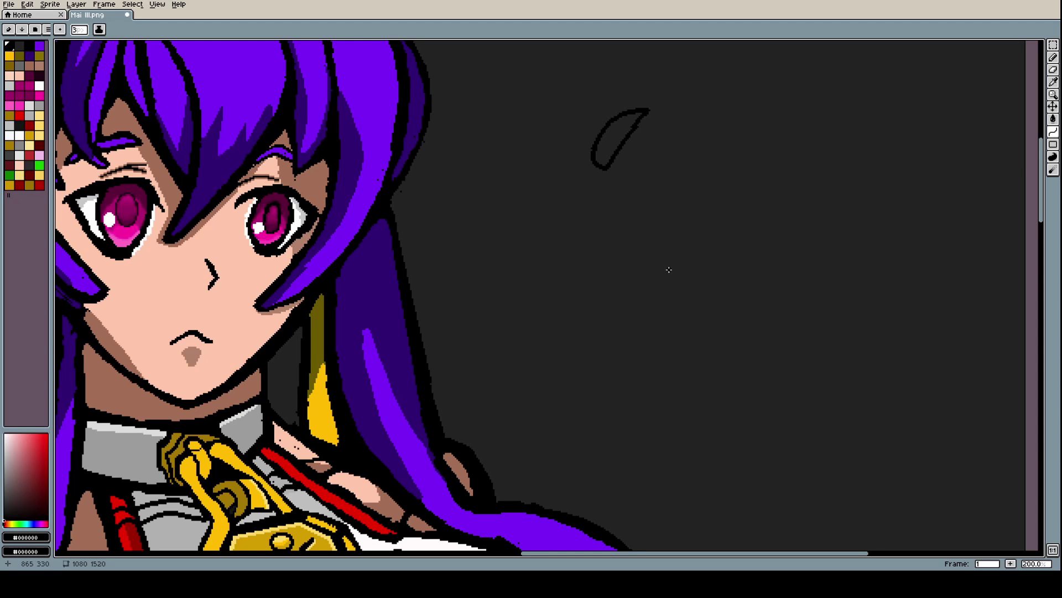
scroll(669, 201, up, 2)
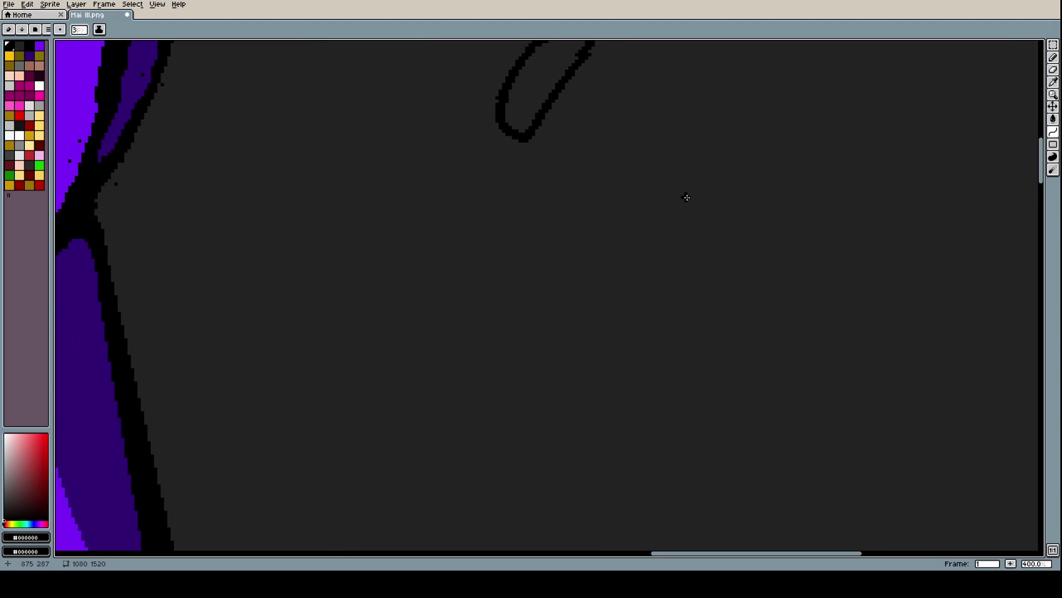
scroll(688, 197, down, 5)
scroll(561, 215, up, 5)
scroll(561, 215, down, 1)
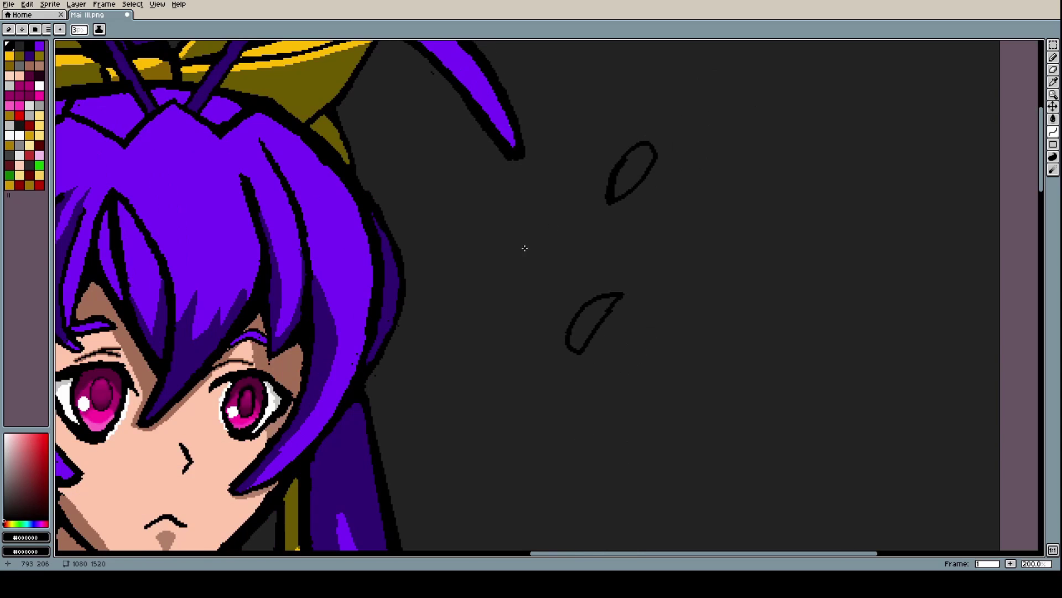
mouse_move(520, 225)
mouse_down()
mouse_move(554, 229)
mouse_move(559, 251)
mouse_move(538, 220)
mouse_move(530, 251)
mouse_move(544, 257)
mouse_move(526, 241)
mouse_move(559, 271)
mouse_move(552, 249)
mouse_move(562, 259)
mouse_up()
scroll(606, 263, down, 3)
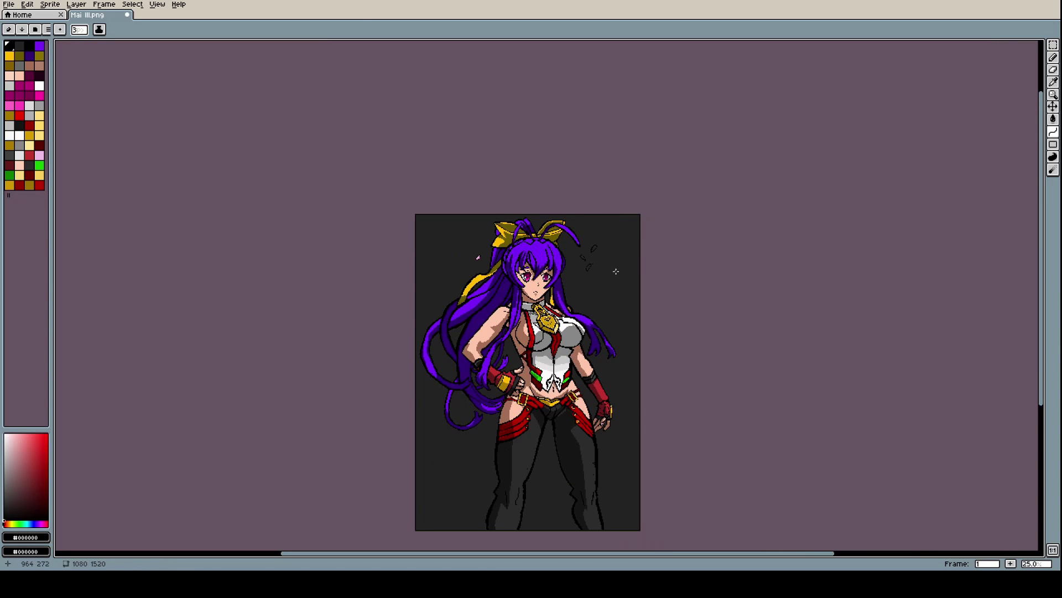
scroll(617, 274, up, 1)
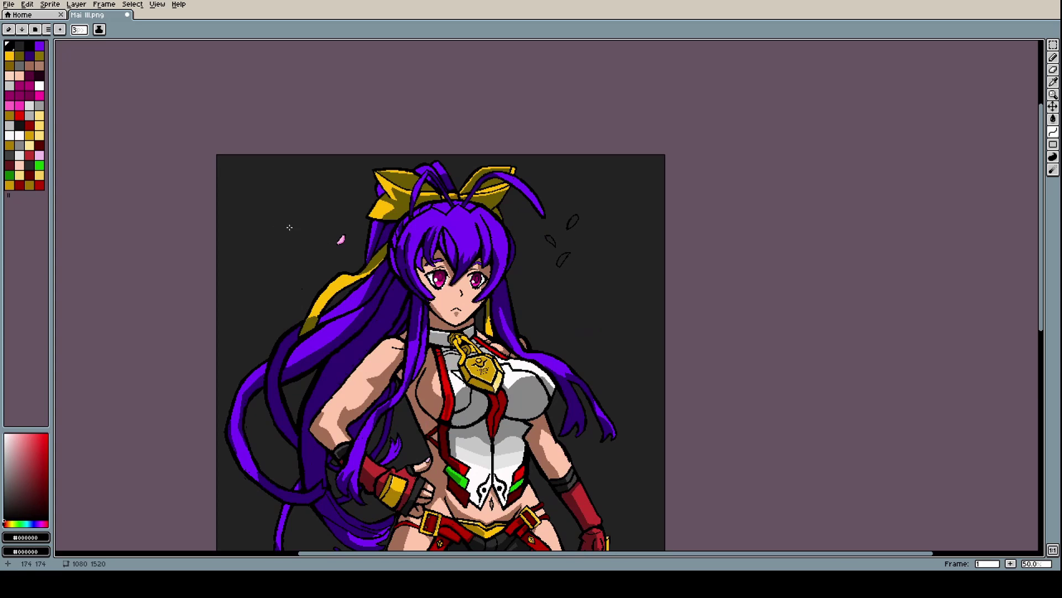
Sample the light pink of the finished petal beside the ponytail and fill the three empty petals with it
scroll(340, 240, up, 4)
key(i)
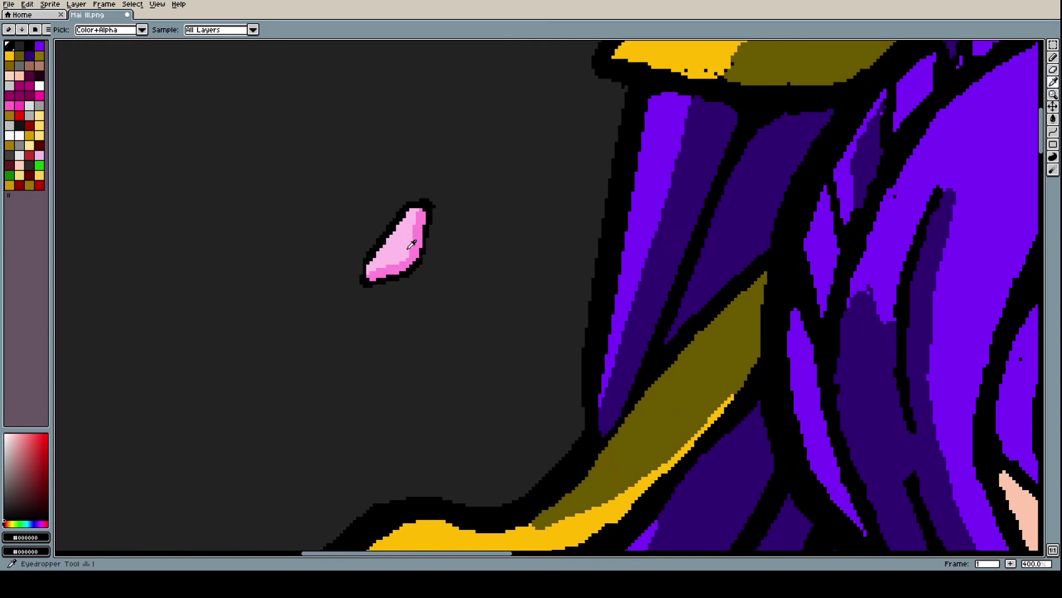
click(407, 250)
scroll(407, 249, down, 3)
scroll(831, 242, up, 3)
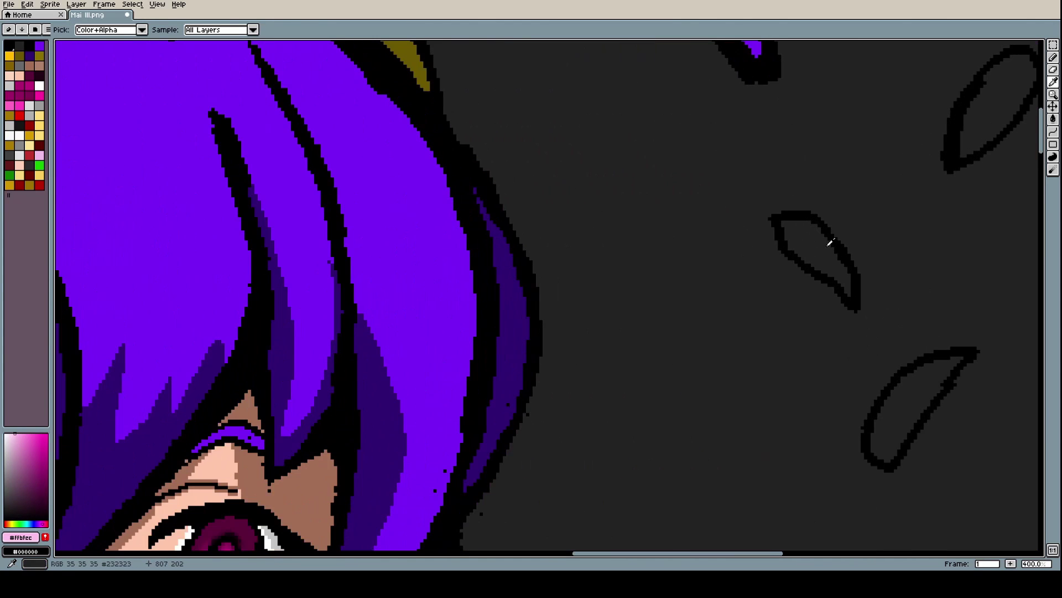
key(g)
click(830, 244)
click(974, 111)
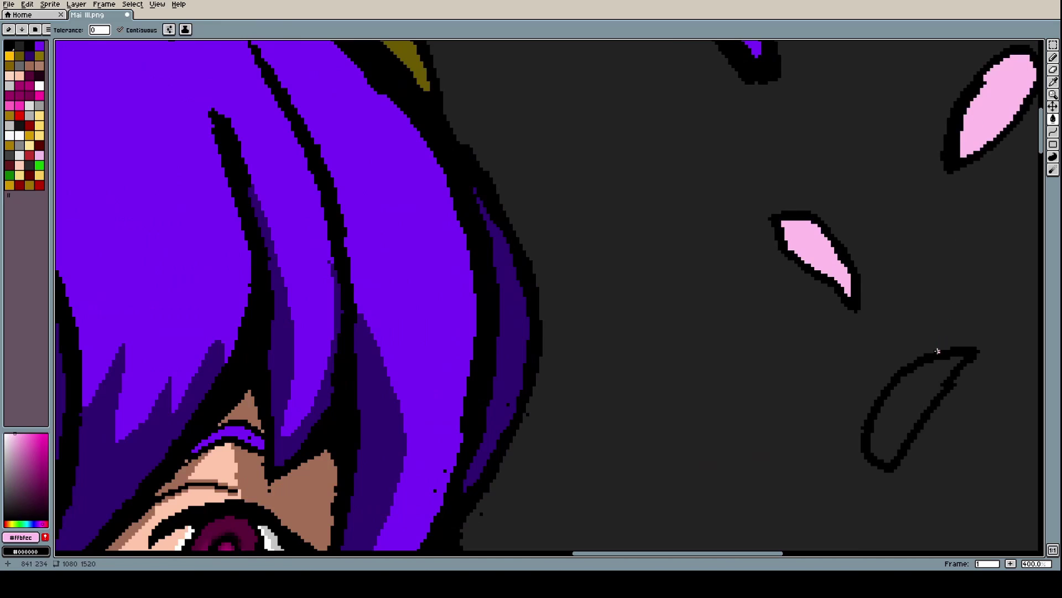
click(922, 387)
scroll(824, 324, down, 4)
scroll(829, 306, up, 6)
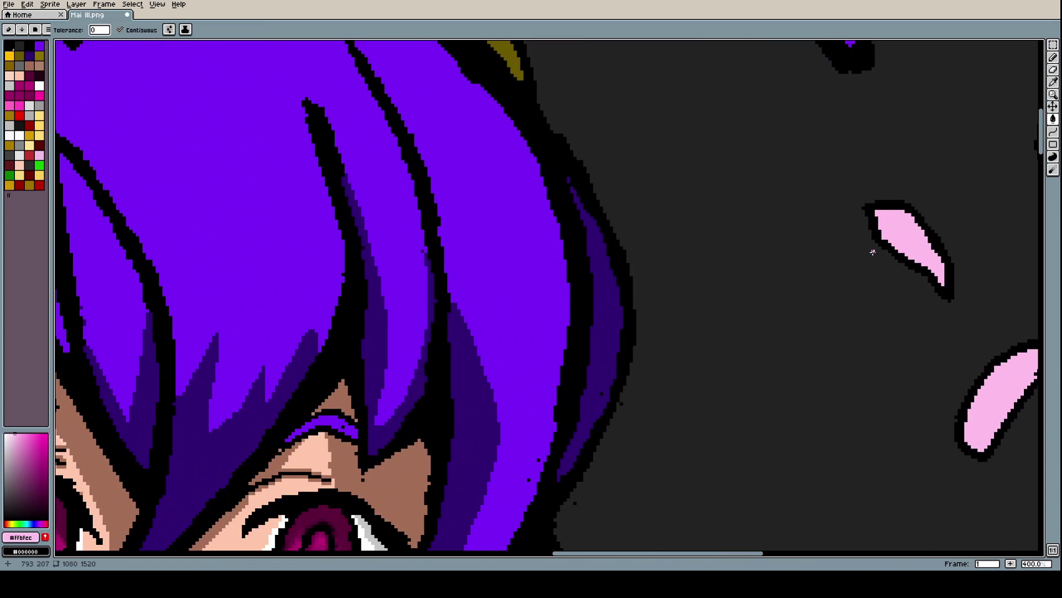
Thicken the smallest petal's upper edge with a black curve and widen its interior using the sampled light pink and a 2 px Pencil
alt+click(903, 213)
key(l)
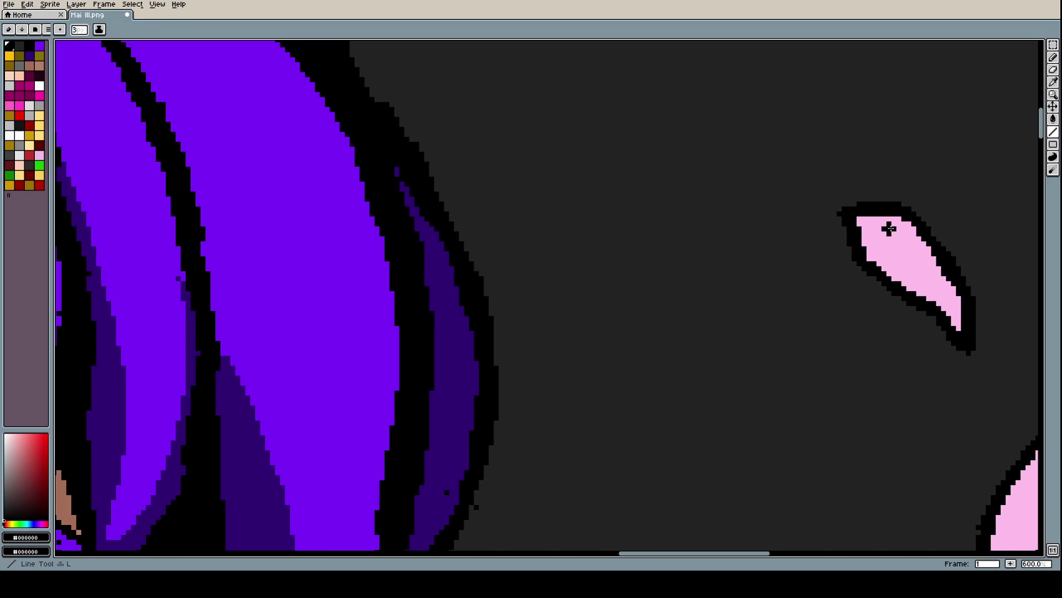
click(1053, 132)
click(1021, 131)
drag(843, 206, 977, 310)
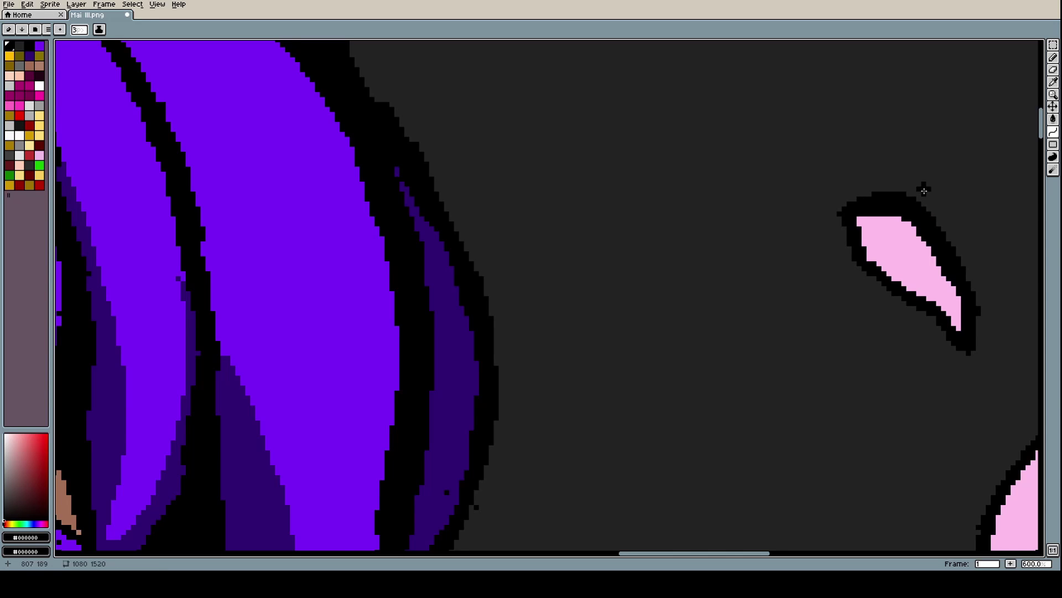
key(i)
click(902, 268)
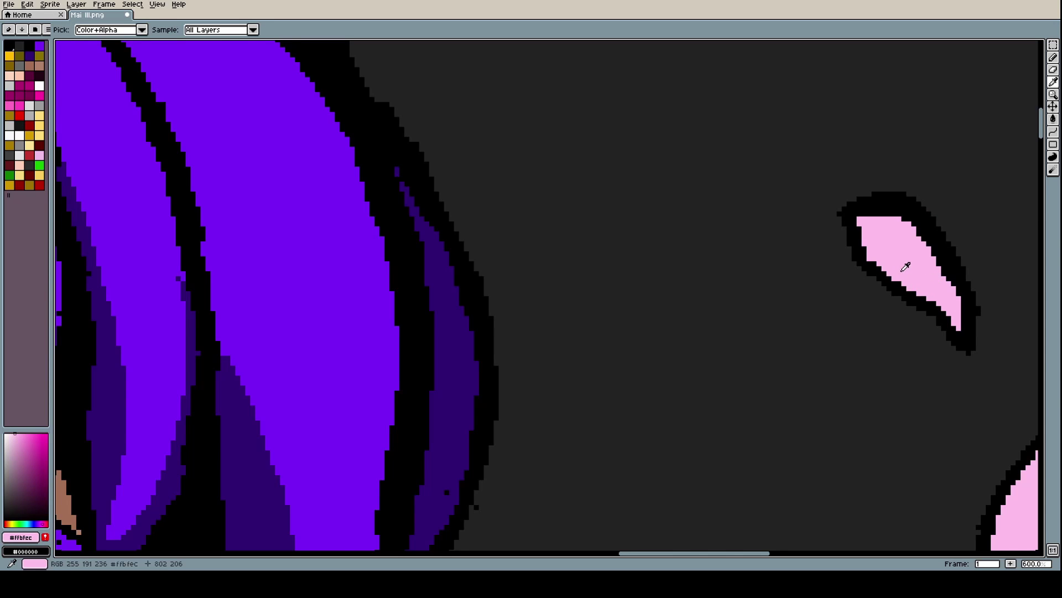
key(b)
mouse_move(887, 212)
mouse_down()
mouse_move(946, 272)
mouse_move(957, 305)
mouse_move(958, 291)
mouse_move(964, 334)
mouse_move(935, 296)
mouse_up()
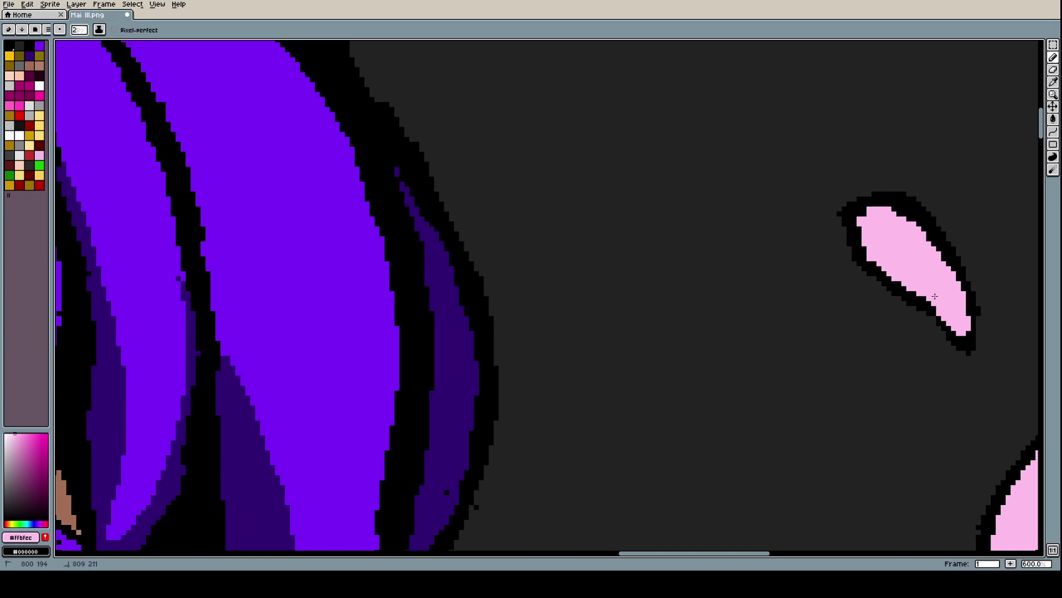
Thin the inner outlines of the other two new petals by painting light pink along them with the 2 px Pencil
scroll(902, 267, down, 6)
scroll(941, 260, up, 7)
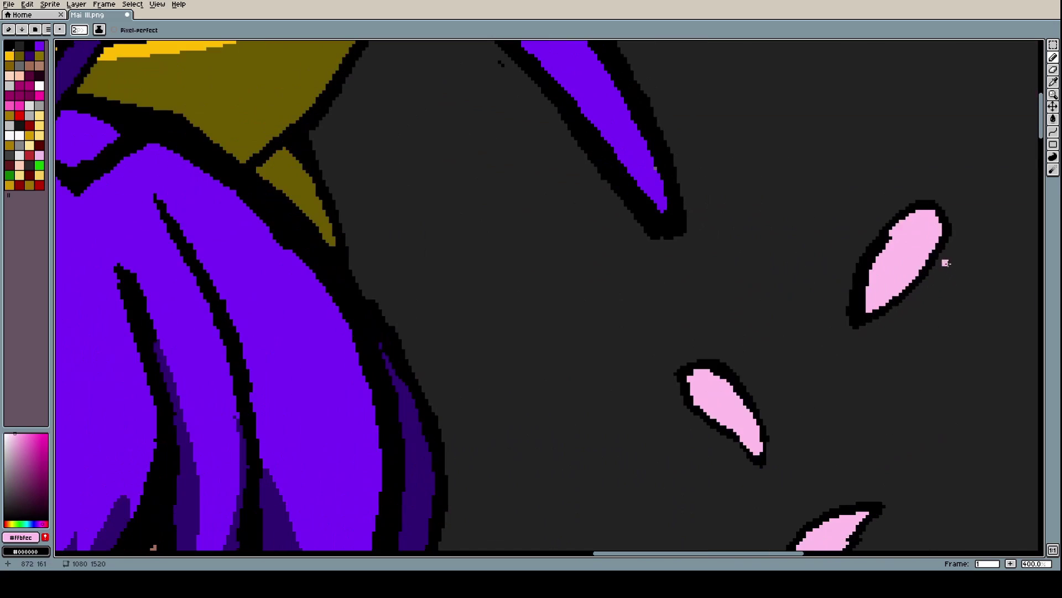
mouse_move(844, 243)
mouse_down()
mouse_move(813, 311)
mouse_move(802, 374)
mouse_move(820, 280)
mouse_move(850, 239)
mouse_move(875, 235)
mouse_up()
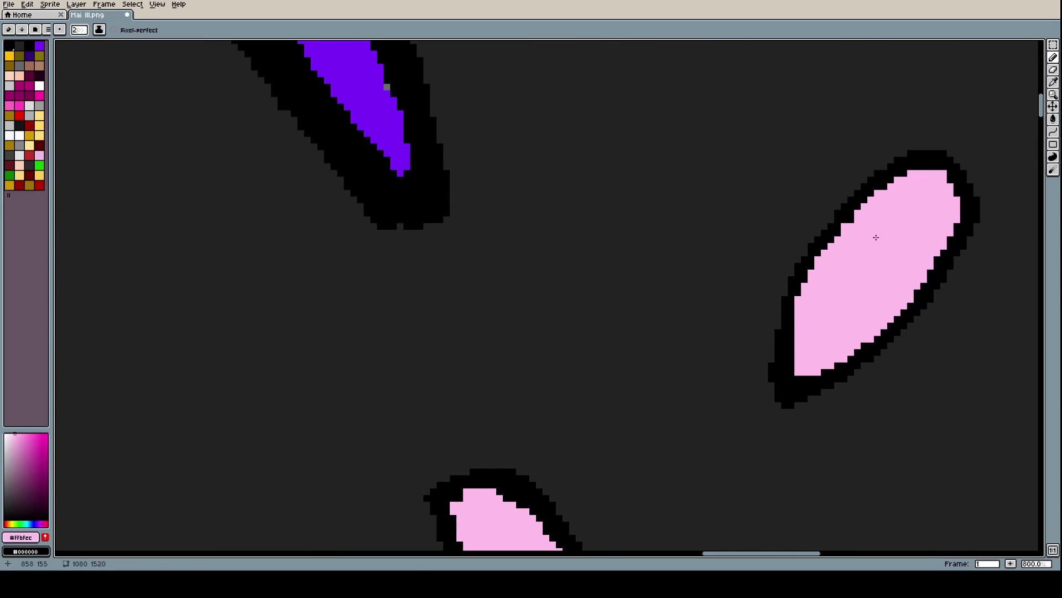
drag(809, 353, 799, 378)
scroll(812, 323, down, 5)
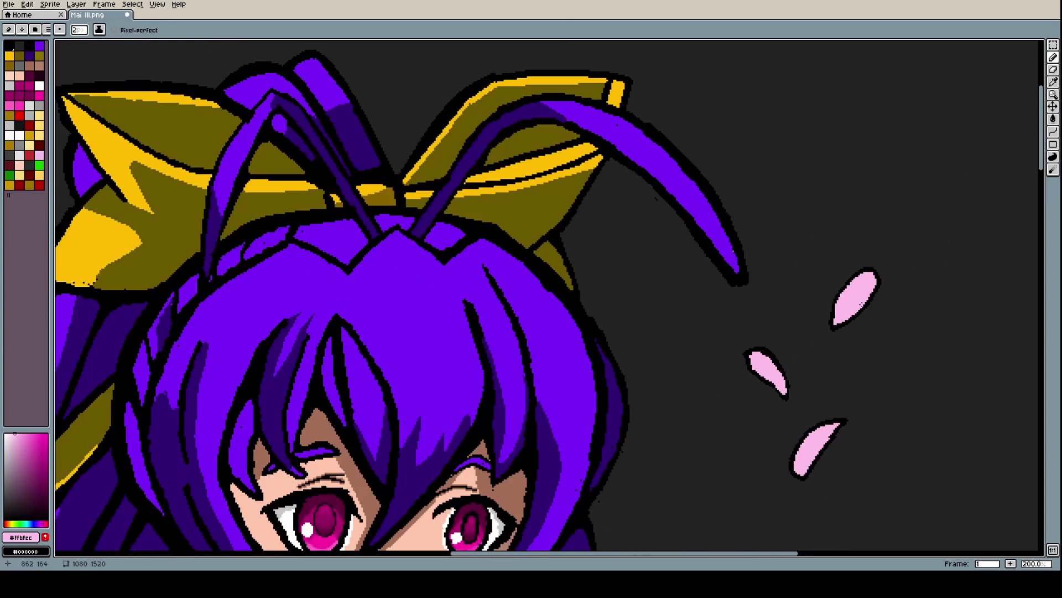
scroll(872, 339, up, 6)
mouse_move(743, 282)
mouse_down()
mouse_move(743, 249)
mouse_move(730, 291)
mouse_move(642, 393)
mouse_up()
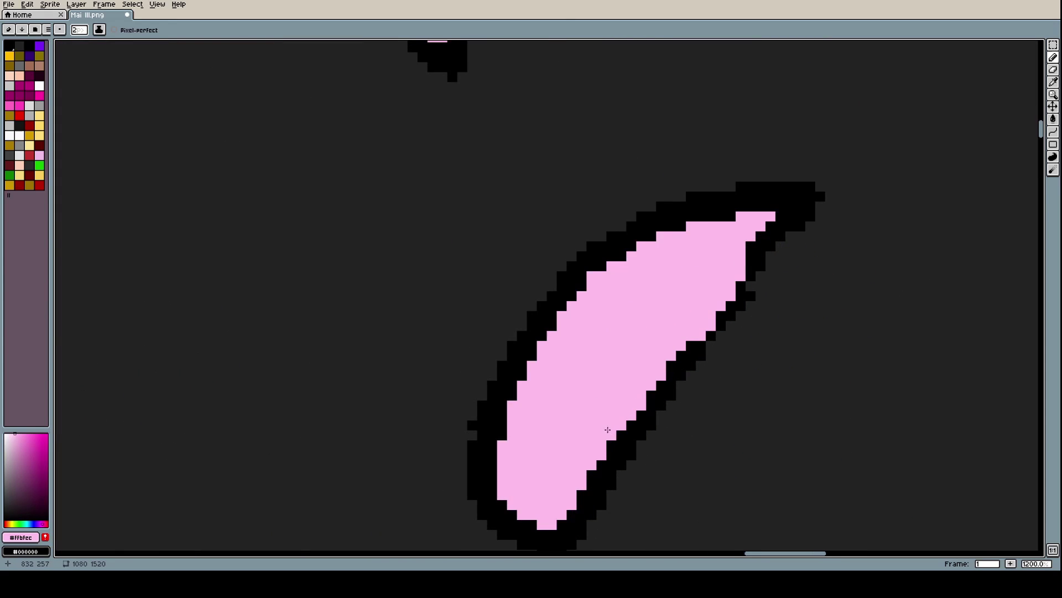
Compare the new petals with the shaded one, choose a paler pink, HSB 317° 21% 100%, and switch to the Paint Bucket
scroll(646, 389, down, 7)
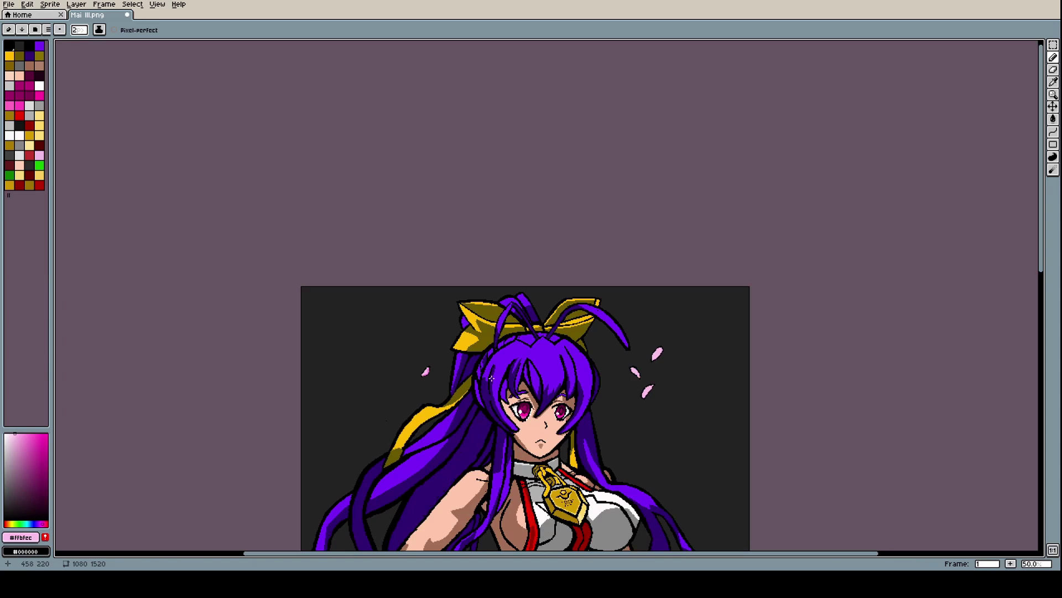
scroll(405, 366, up, 7)
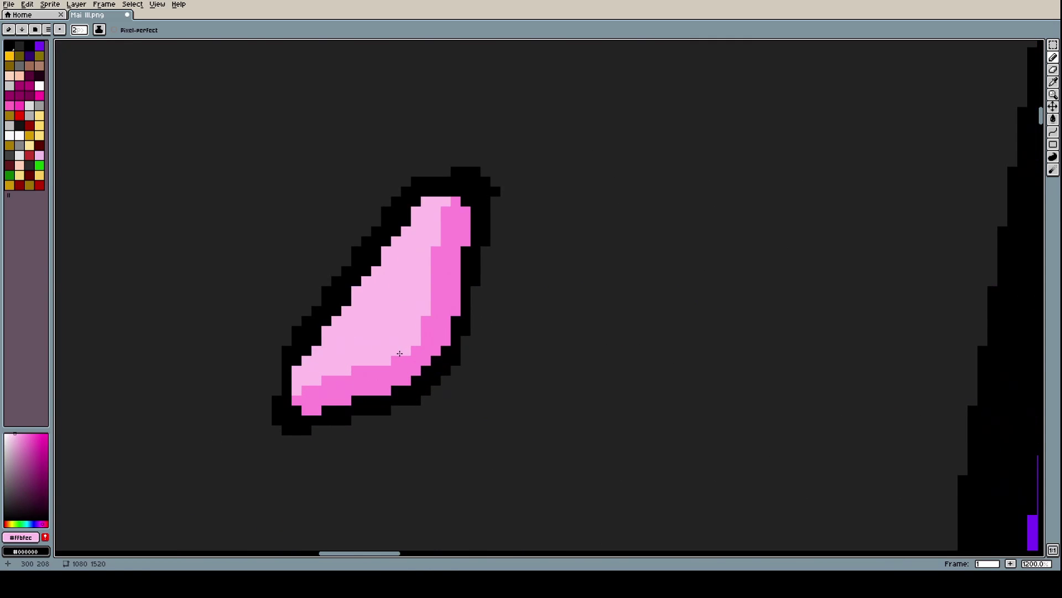
key(i)
scroll(404, 317, down, 4)
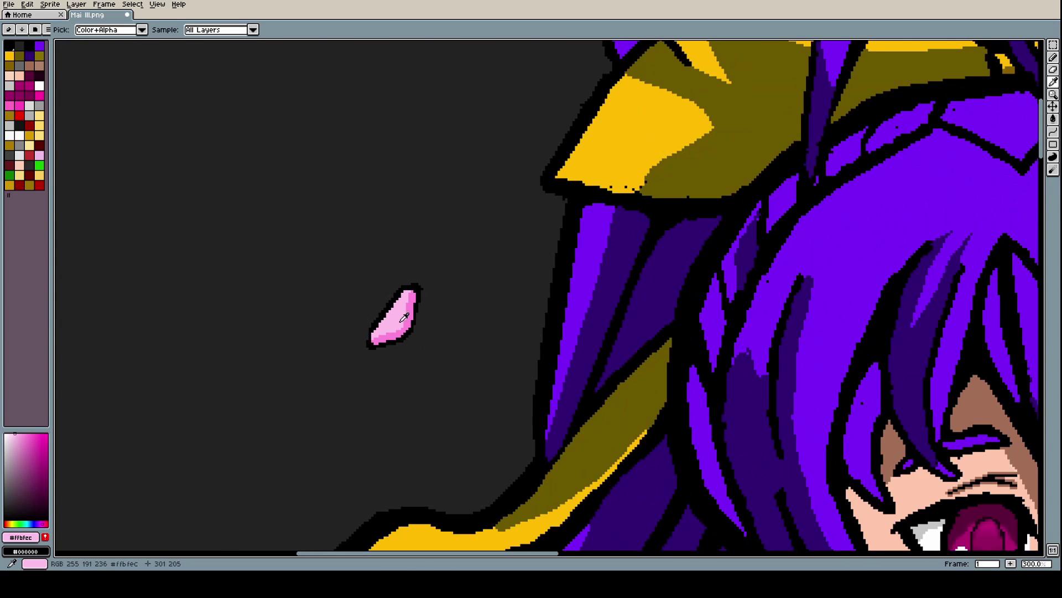
scroll(405, 317, down, 3)
scroll(766, 321, up, 3)
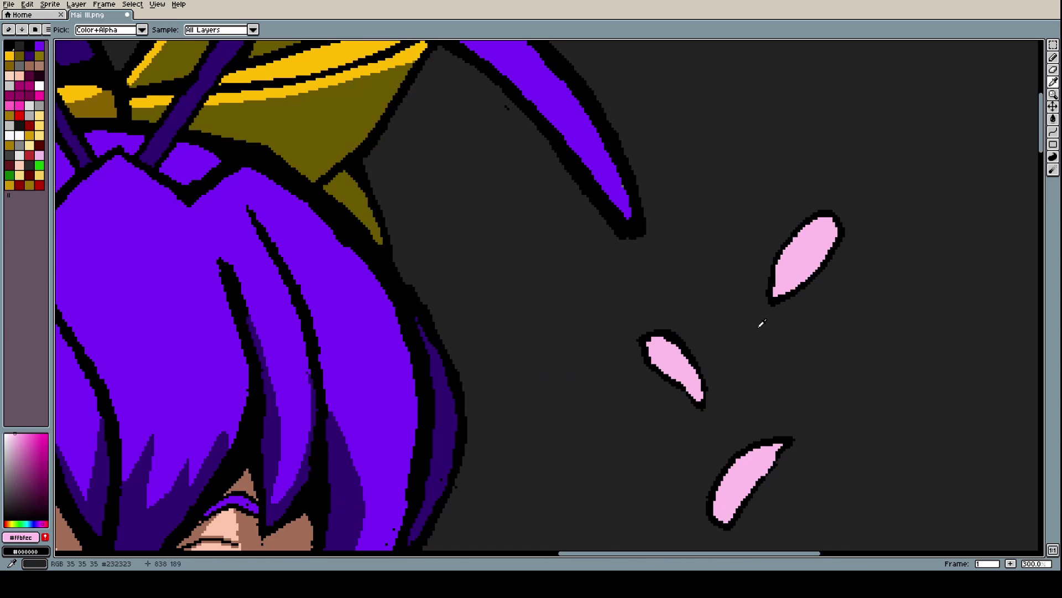
scroll(762, 323, up, 2)
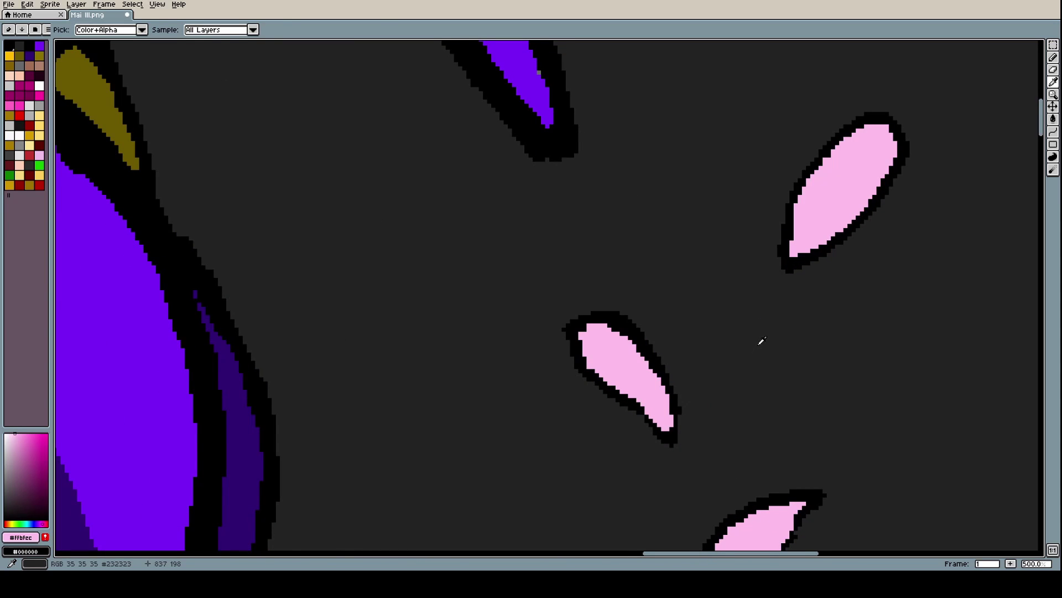
scroll(762, 341, down, 1)
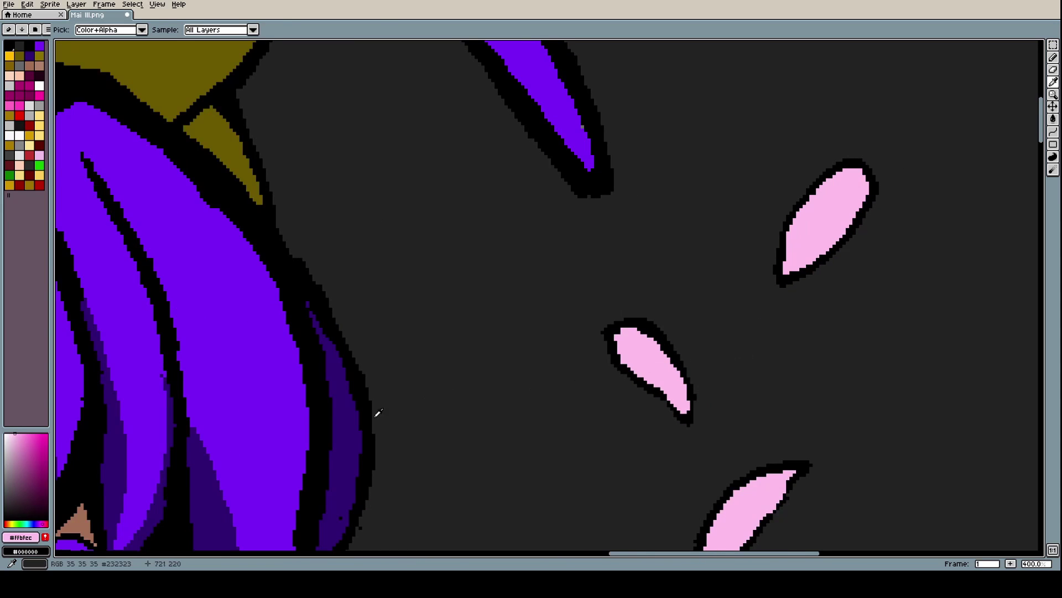
click(17, 434)
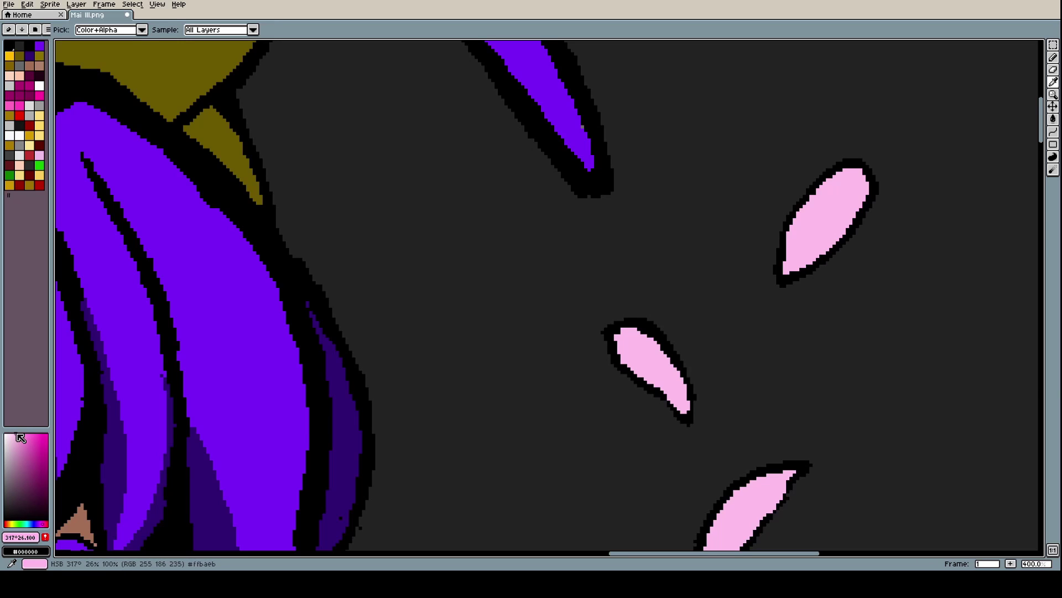
click(14, 435)
scroll(668, 367, up, 3)
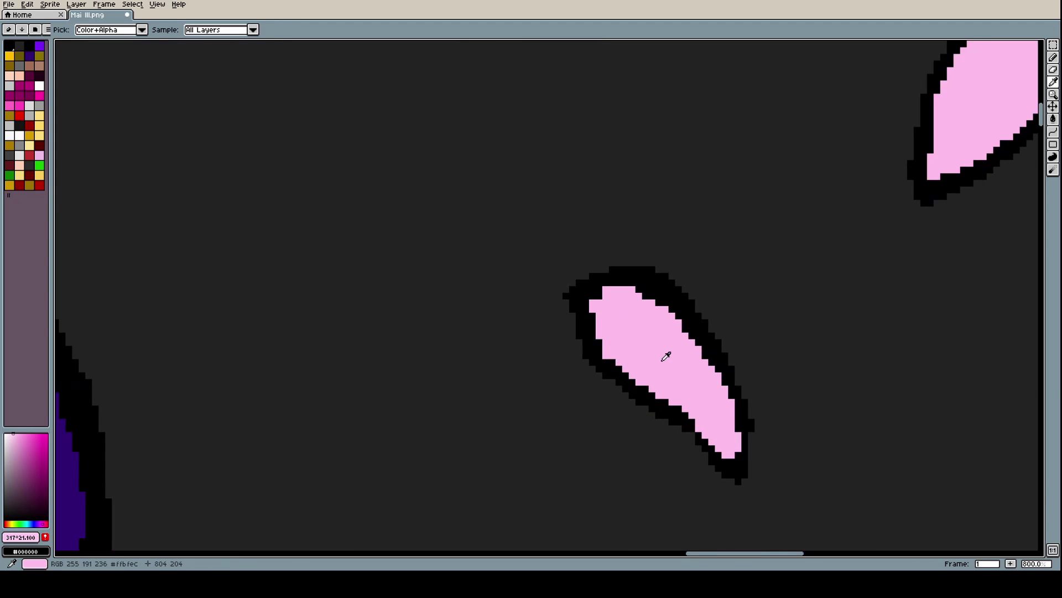
key(g)
scroll(663, 351, down, 4)
scroll(703, 355, down, 3)
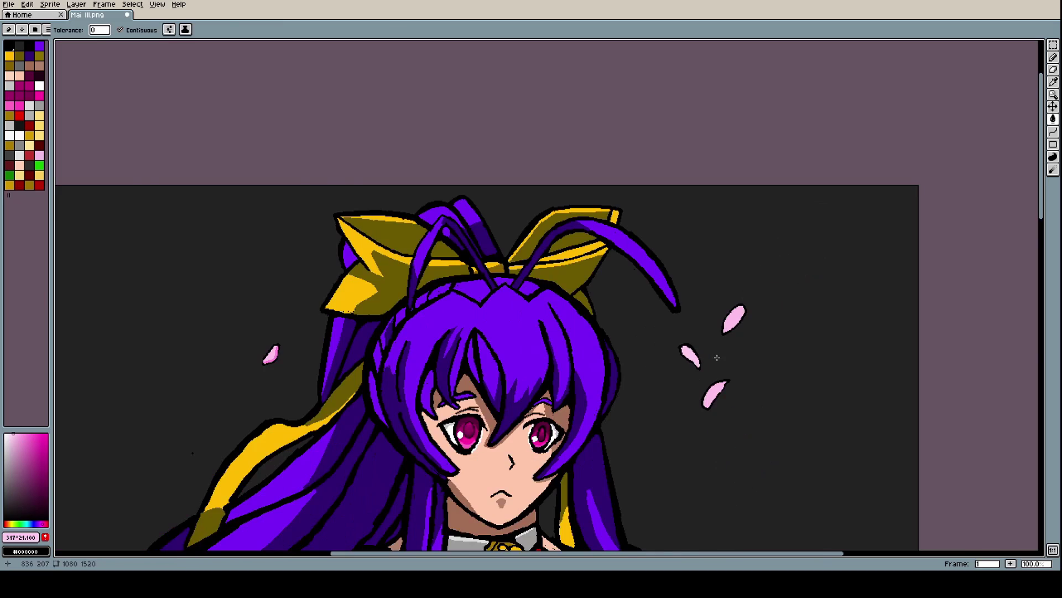
scroll(711, 359, up, 3)
scroll(720, 360, down, 3)
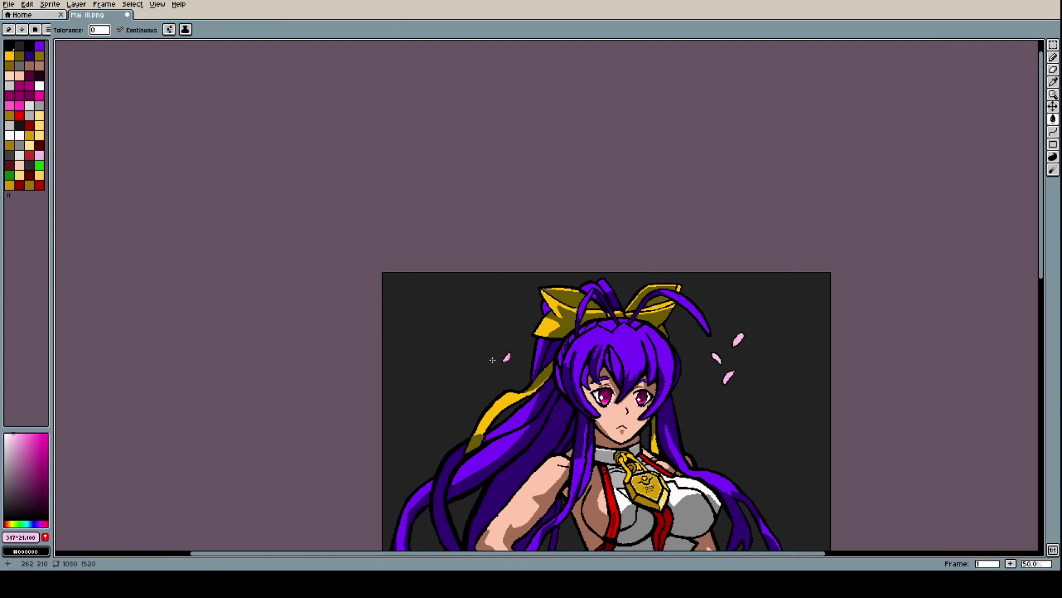
Sample the darker pink of the shaded petal beside the ponytail, adjust it to HSB 318° 50% 100%, and fill that petal's interior with it
scroll(493, 361, up, 9)
key(i)
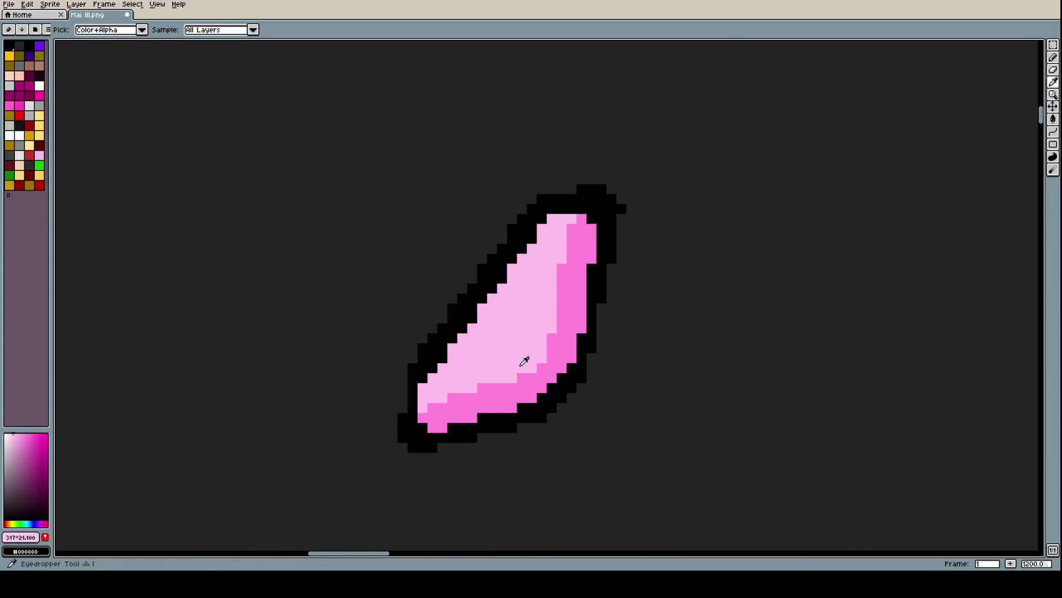
click(522, 375)
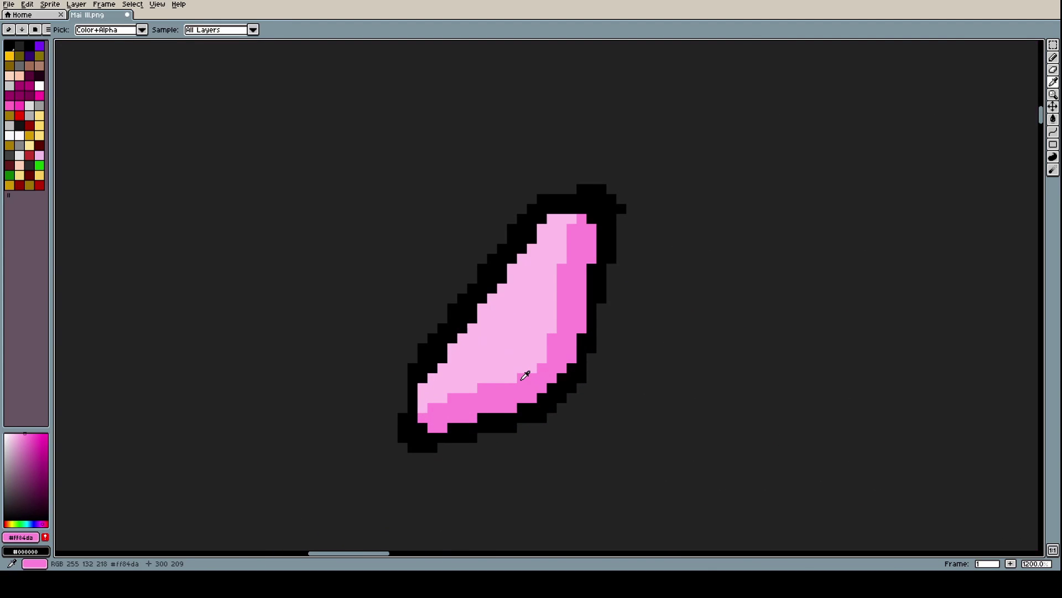
click(31, 435)
click(25, 434)
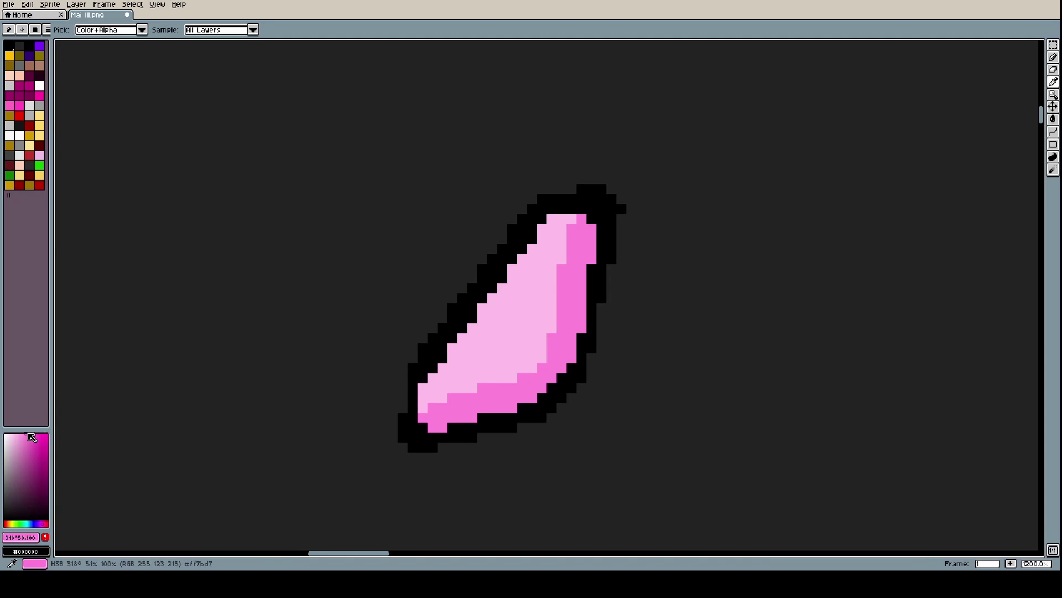
key(g)
click(481, 349)
click(578, 348)
scroll(578, 350, down, 7)
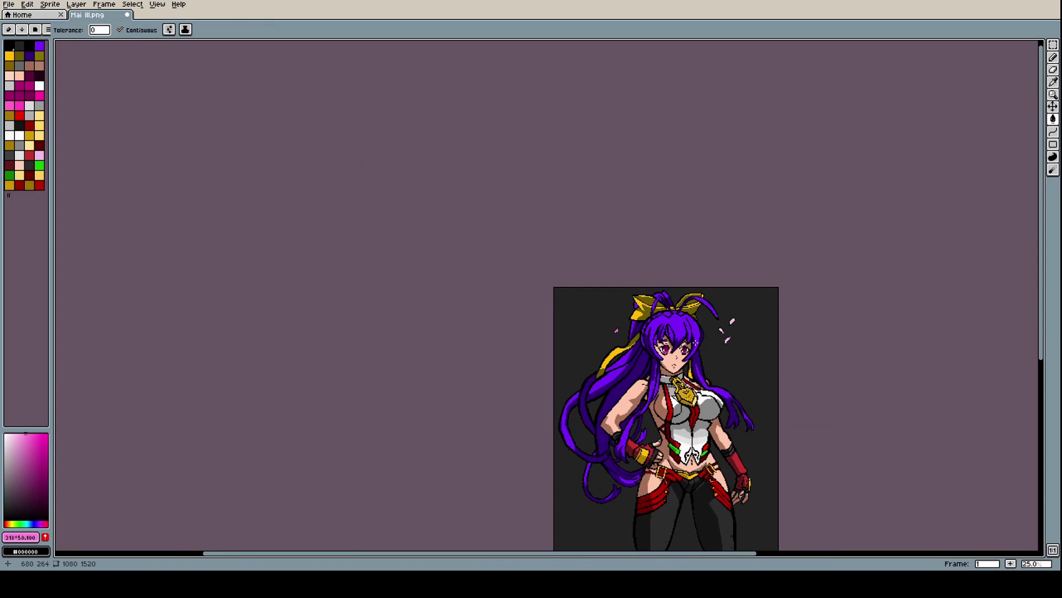
Fill the lowest of the three petals beside the face with the same deeper pink
scroll(684, 336, up, 4)
click(683, 336)
scroll(723, 315, down, 4)
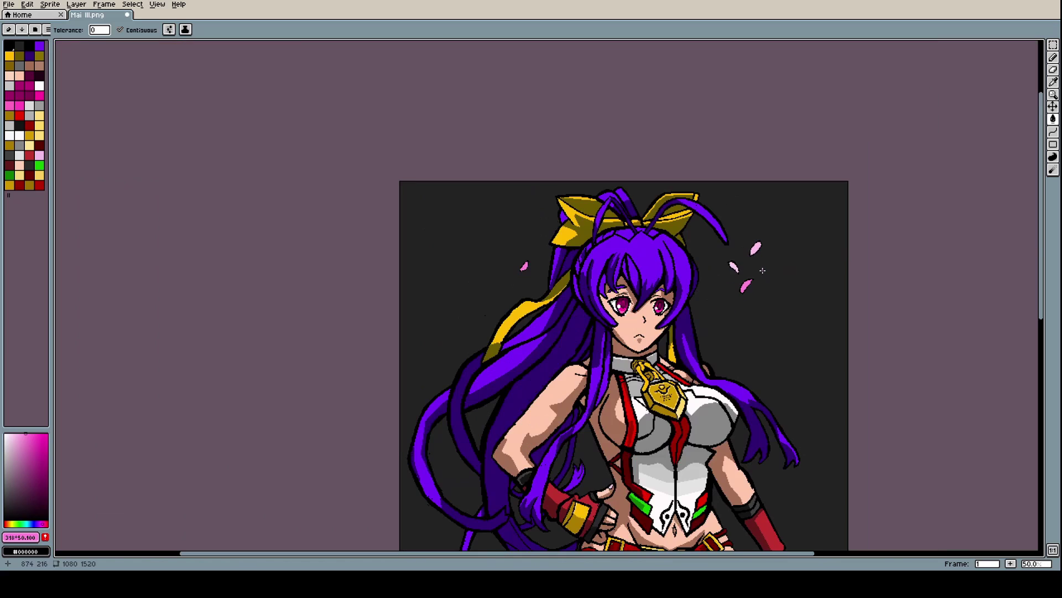
Compare the petal colours against the whole figure and examine the empty background around the lowered gloved hand
scroll(757, 244, up, 3)
scroll(763, 280, up, 2)
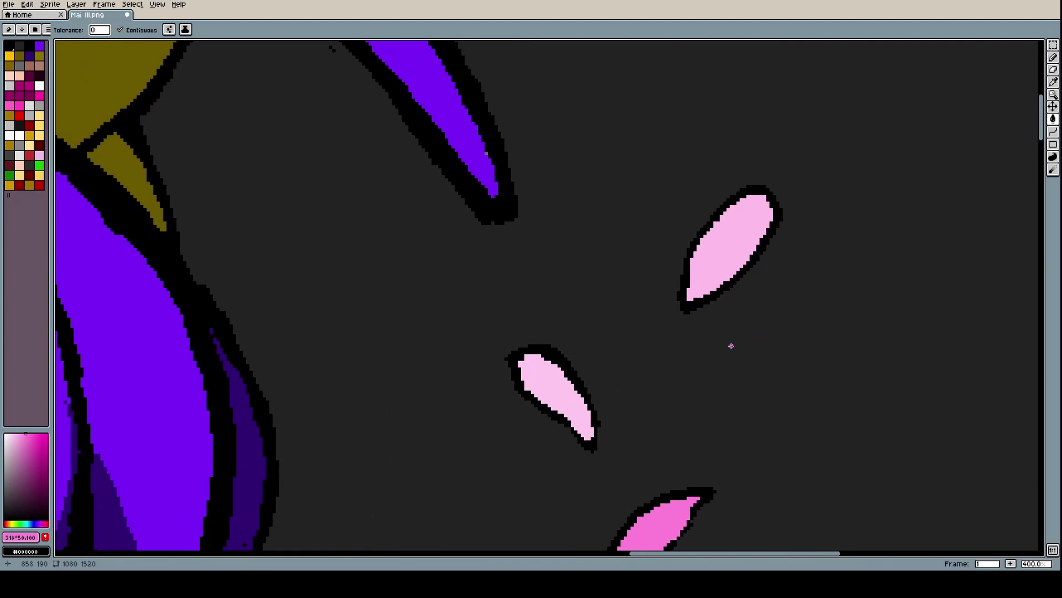
scroll(731, 347, down, 7)
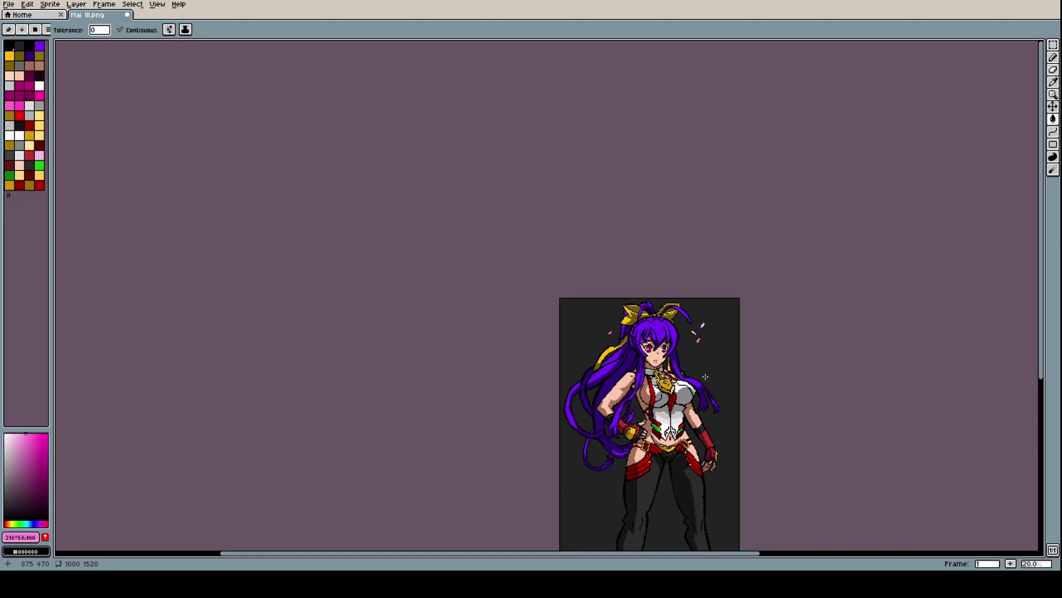
scroll(705, 377, up, 3)
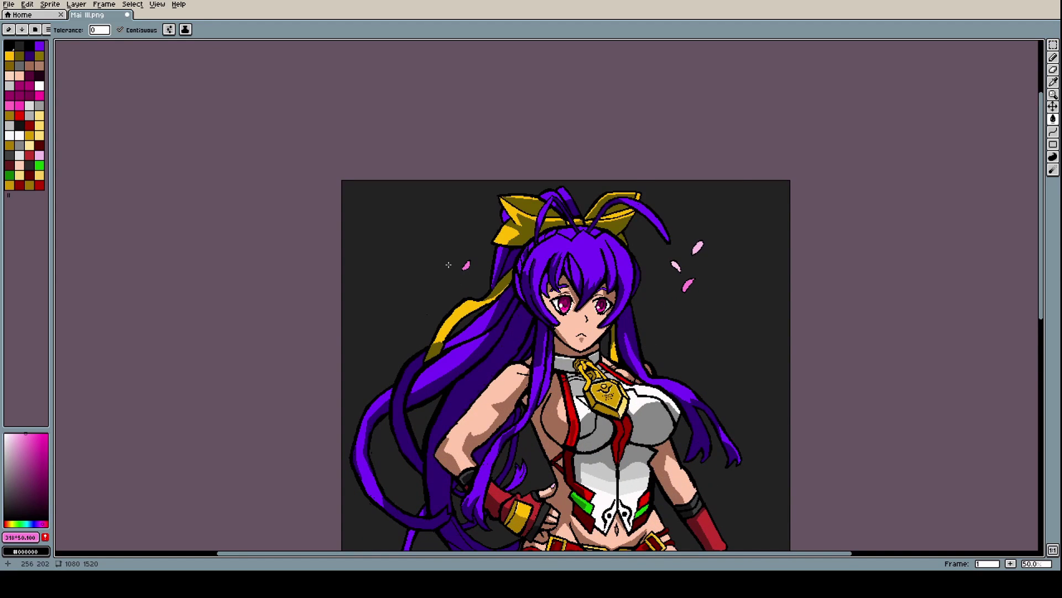
scroll(448, 264, up, 4)
scroll(453, 263, down, 5)
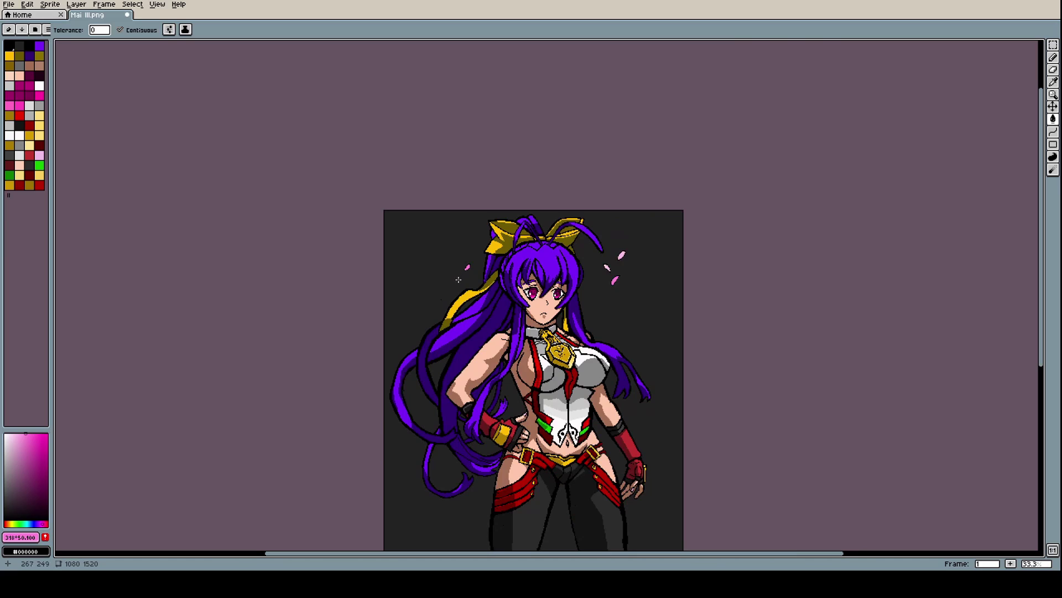
scroll(685, 372, up, 2)
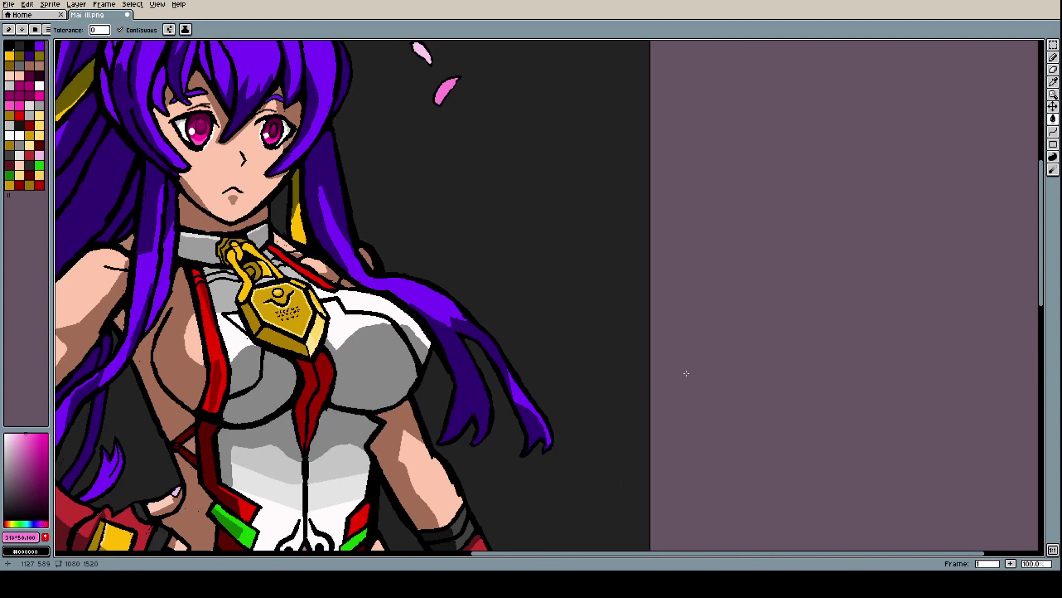
scroll(625, 400, down, 3)
scroll(609, 475, up, 7)
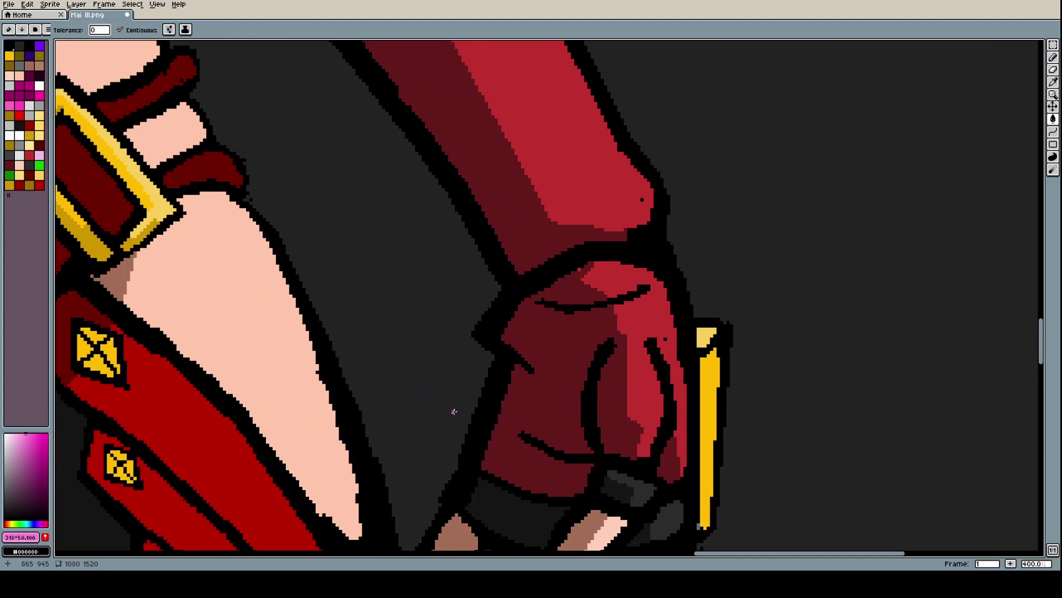
scroll(453, 412, down, 1)
scroll(433, 320, down, 4)
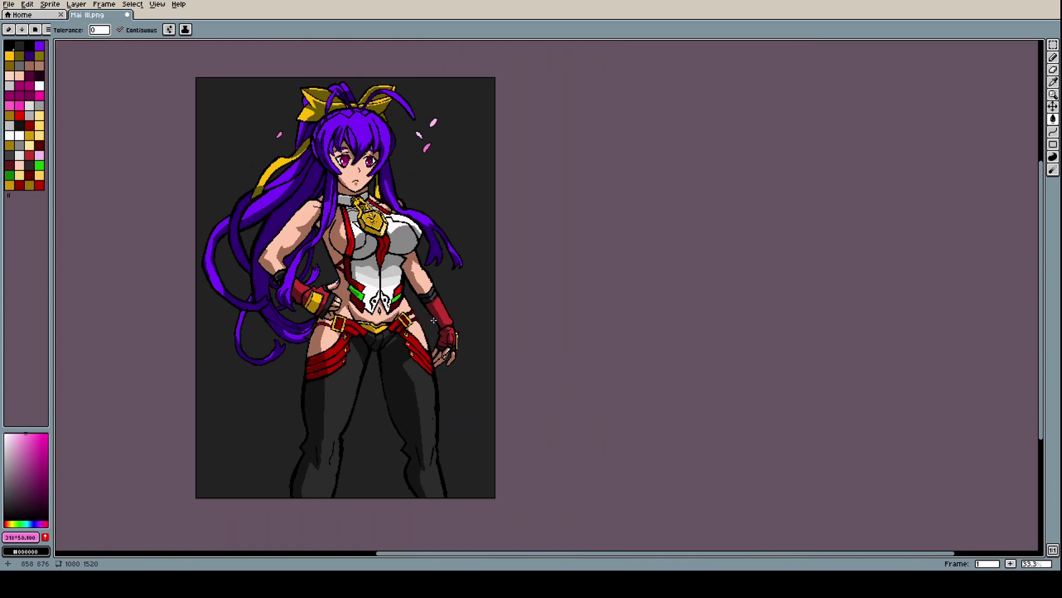
Sample the black petal outline and draw a teardrop petal between the thigh and the lowered glove with the 3 px Curve tool
scroll(438, 182, up, 6)
key(i)
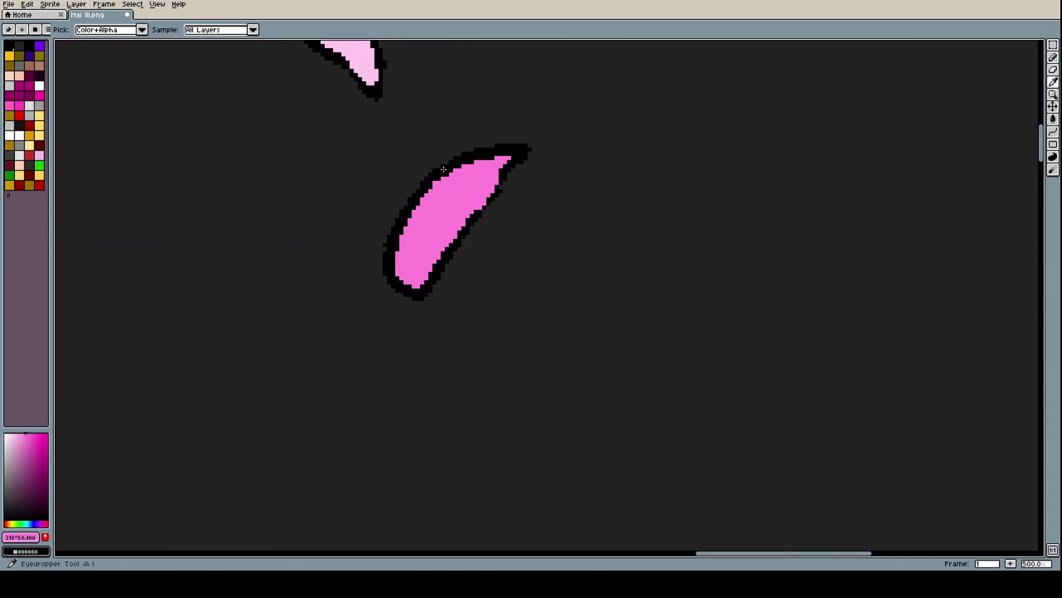
click(446, 165)
scroll(451, 166, down, 6)
scroll(473, 401, up, 5)
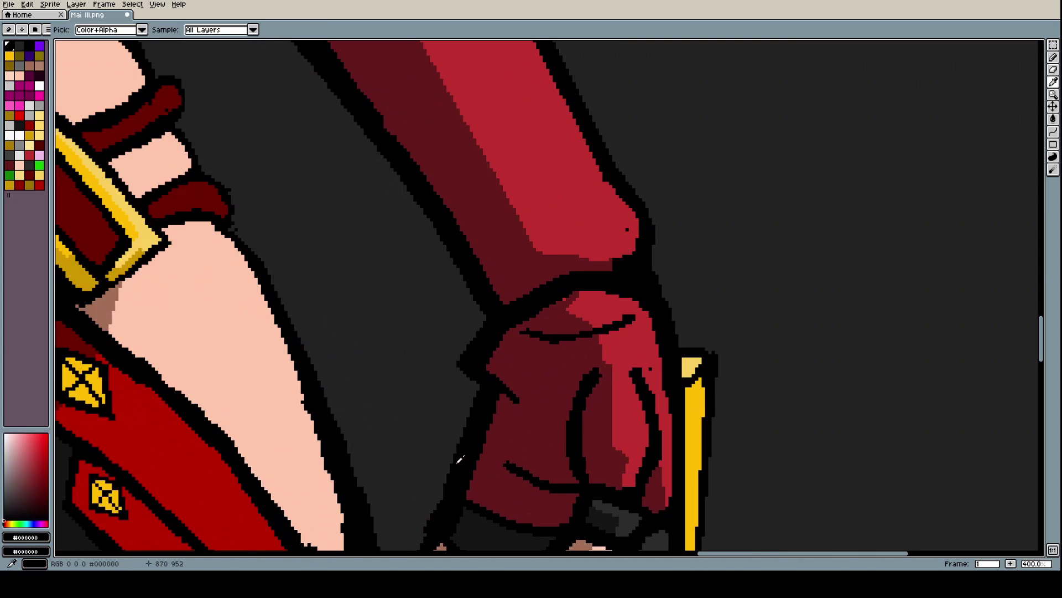
key(l)
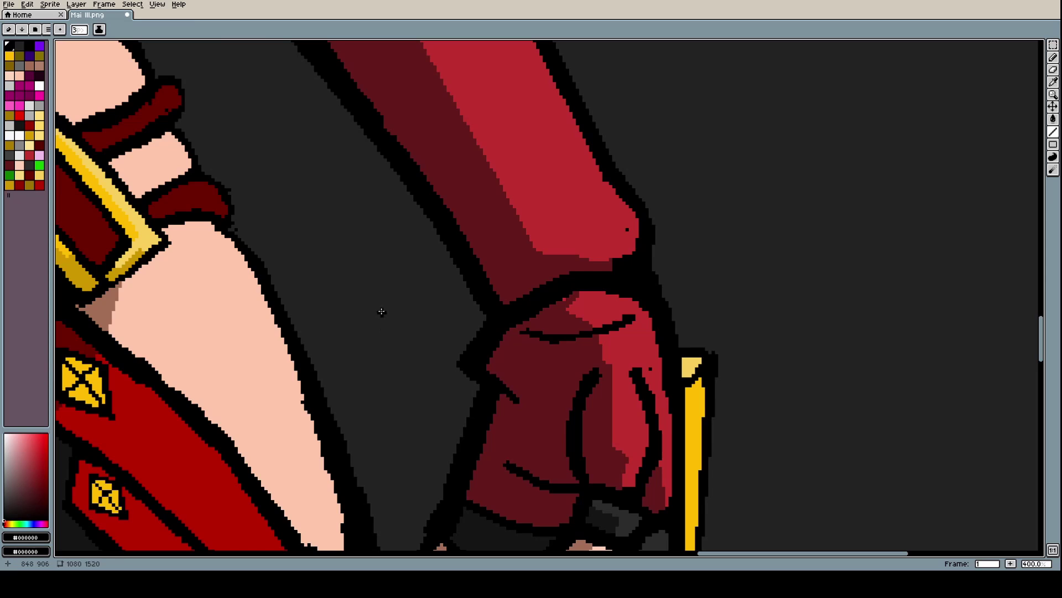
drag(1053, 132, 1035, 134)
scroll(382, 370, up, 1)
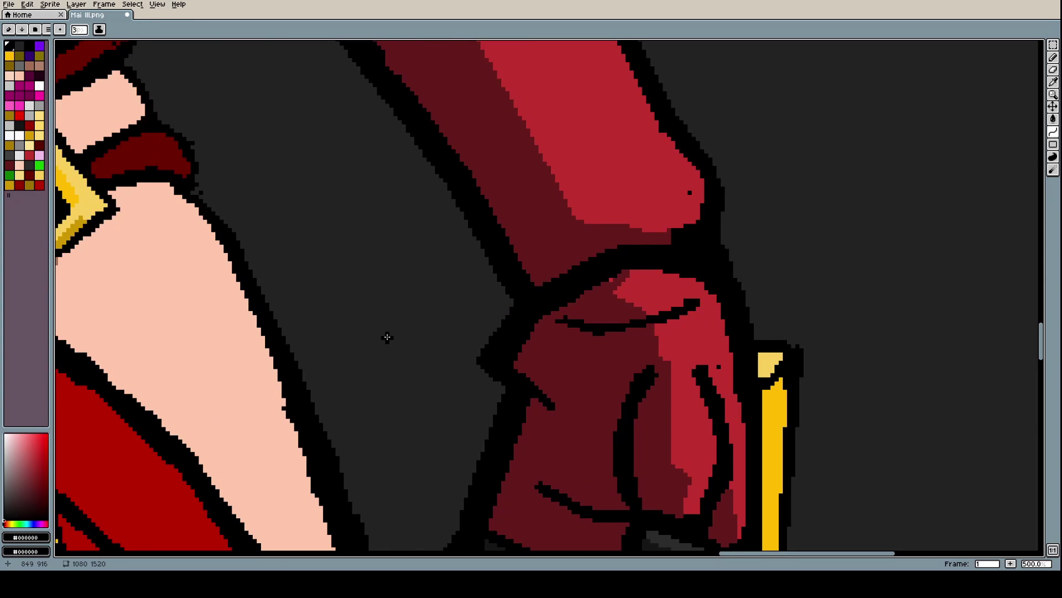
drag(384, 333, 465, 410)
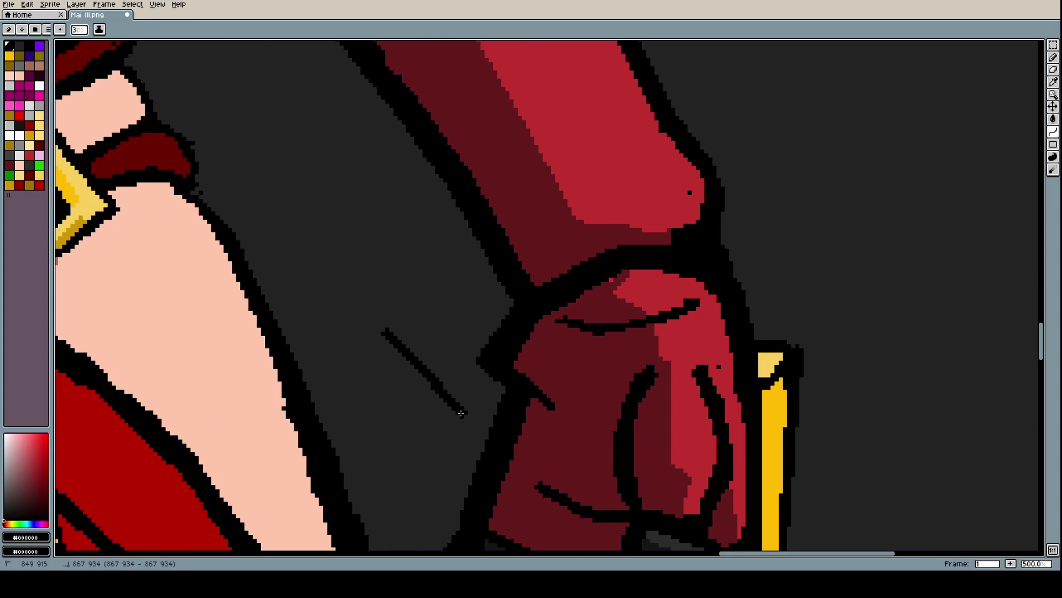
click(437, 332)
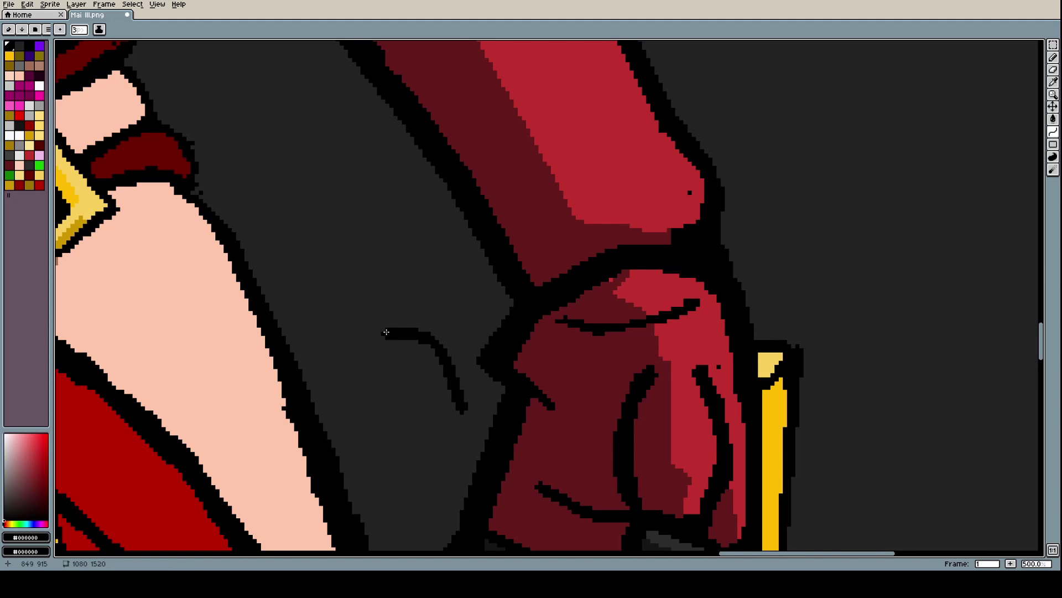
drag(386, 332, 394, 394)
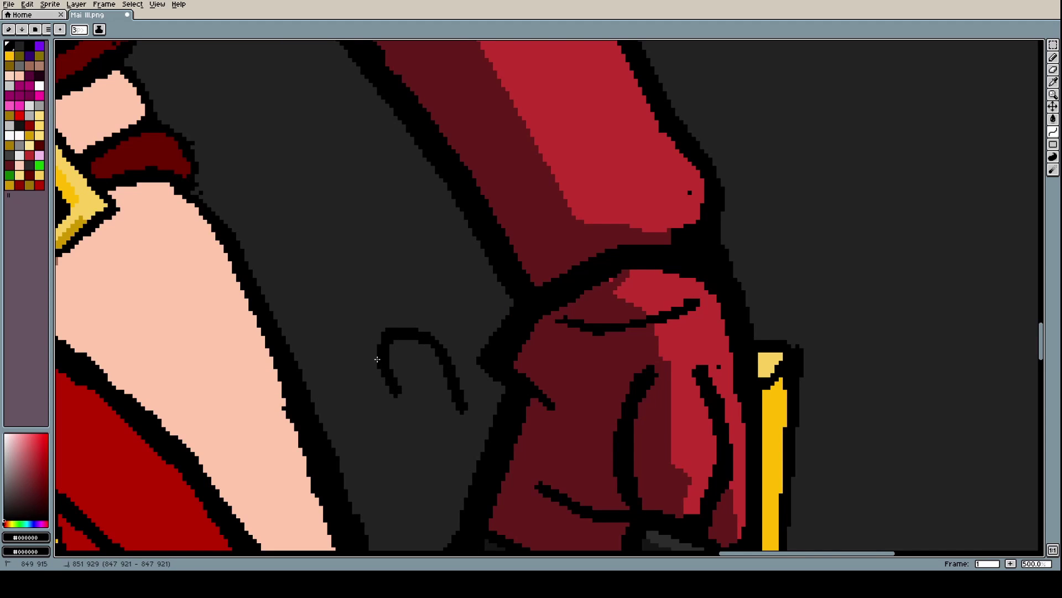
drag(378, 359, 460, 425)
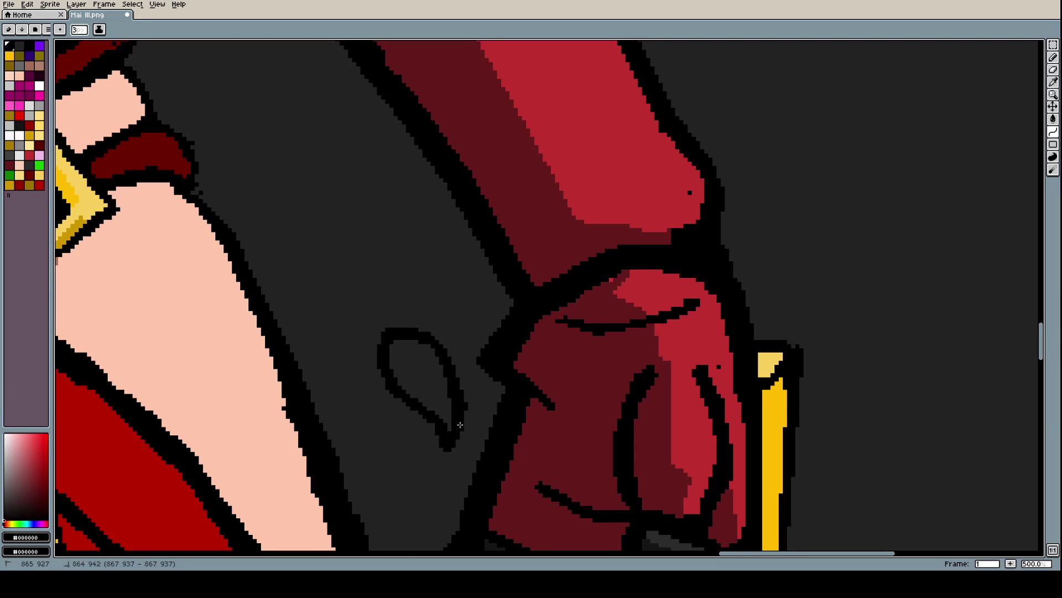
Draw two small black petal outlines, one above the other, inside the large loop of the hanging purple hair
scroll(461, 420, down, 4)
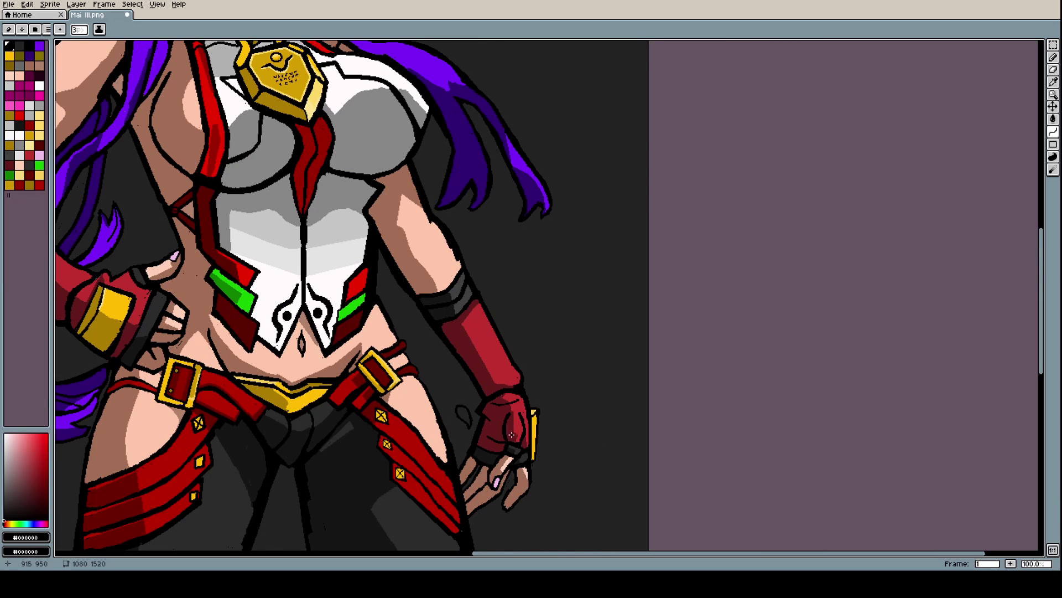
scroll(512, 436, up, 2)
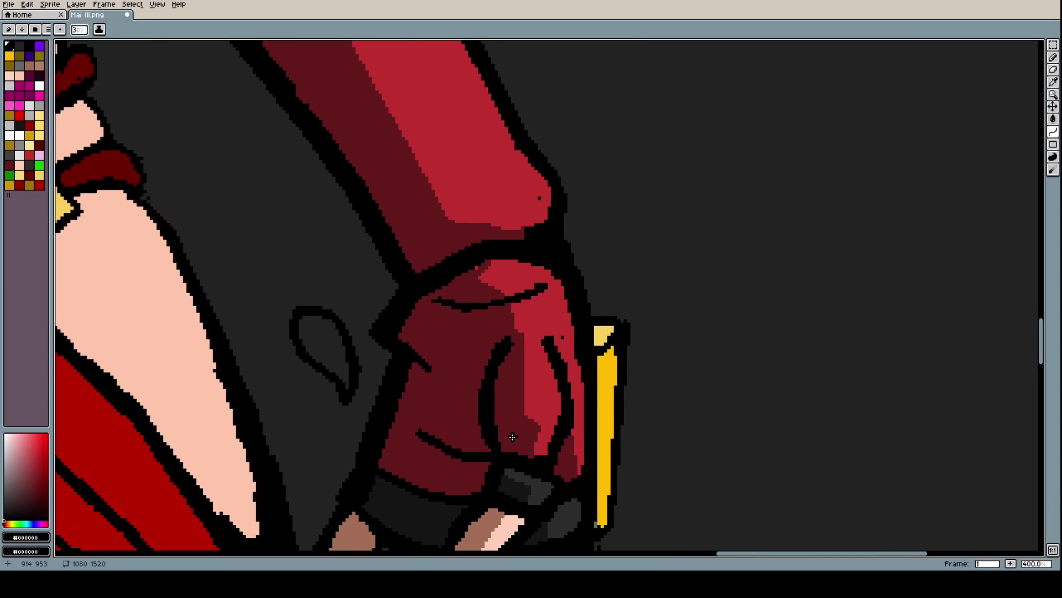
scroll(513, 437, down, 4)
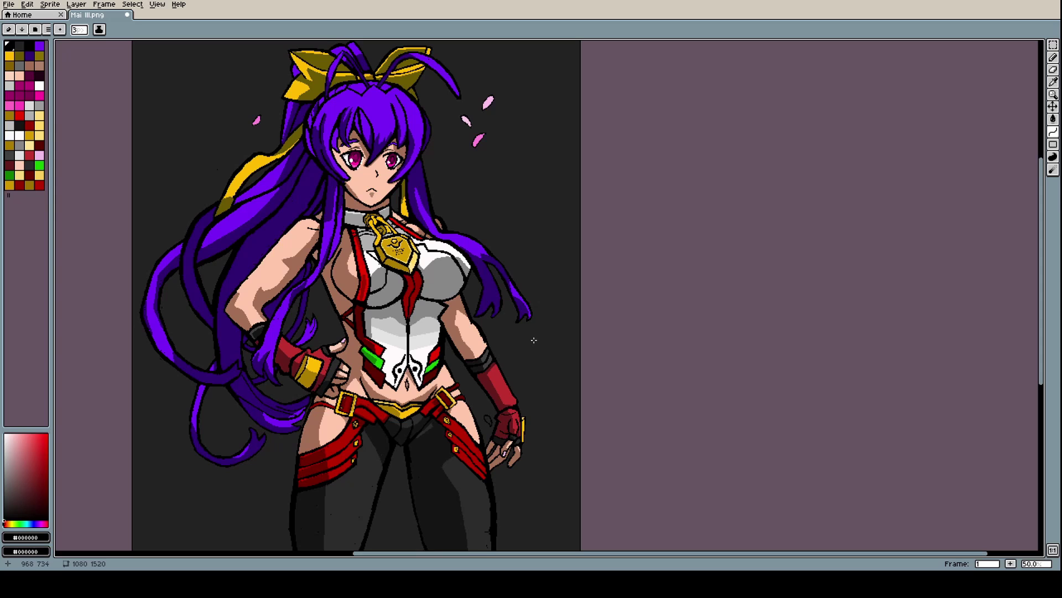
scroll(317, 469, up, 5)
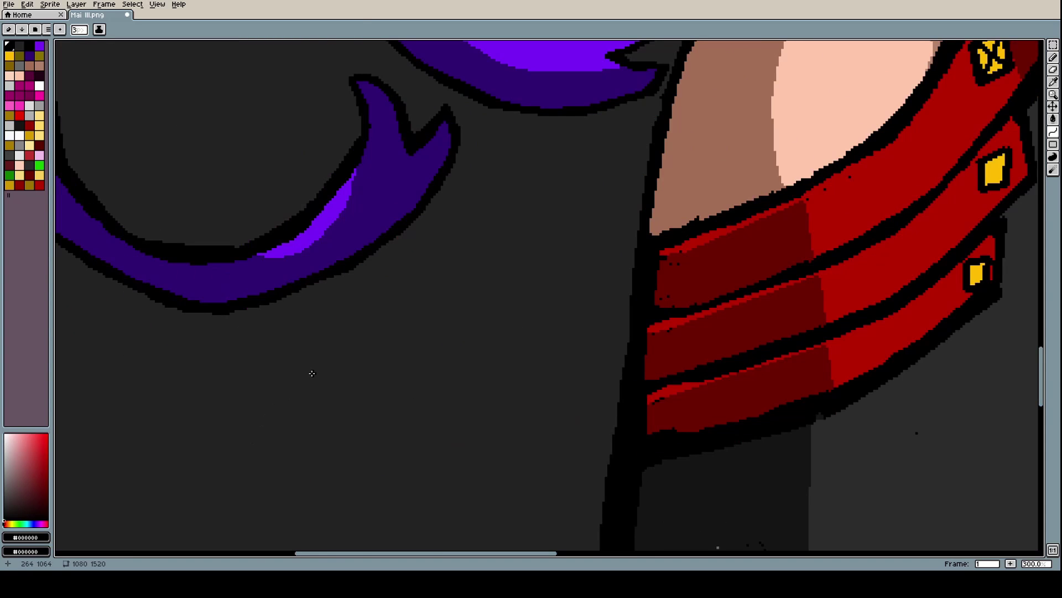
scroll(312, 373, down, 5)
scroll(288, 301, up, 5)
mouse_move(308, 256)
mouse_down()
mouse_move(285, 293)
mouse_move(313, 272)
mouse_move(309, 260)
mouse_move(310, 276)
mouse_move(314, 269)
mouse_up()
scroll(375, 311, down, 5)
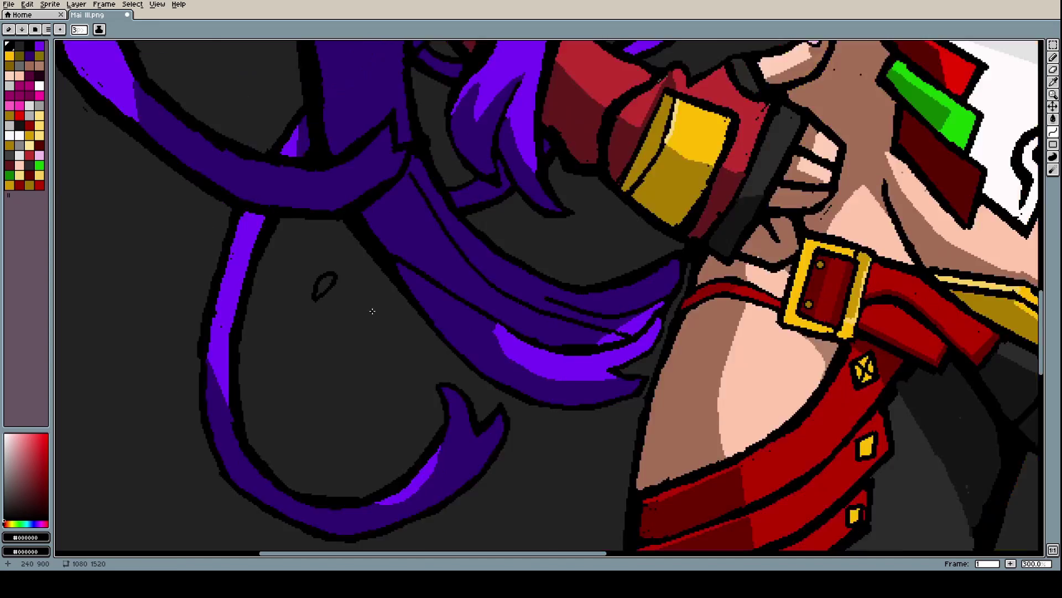
scroll(378, 315, up, 6)
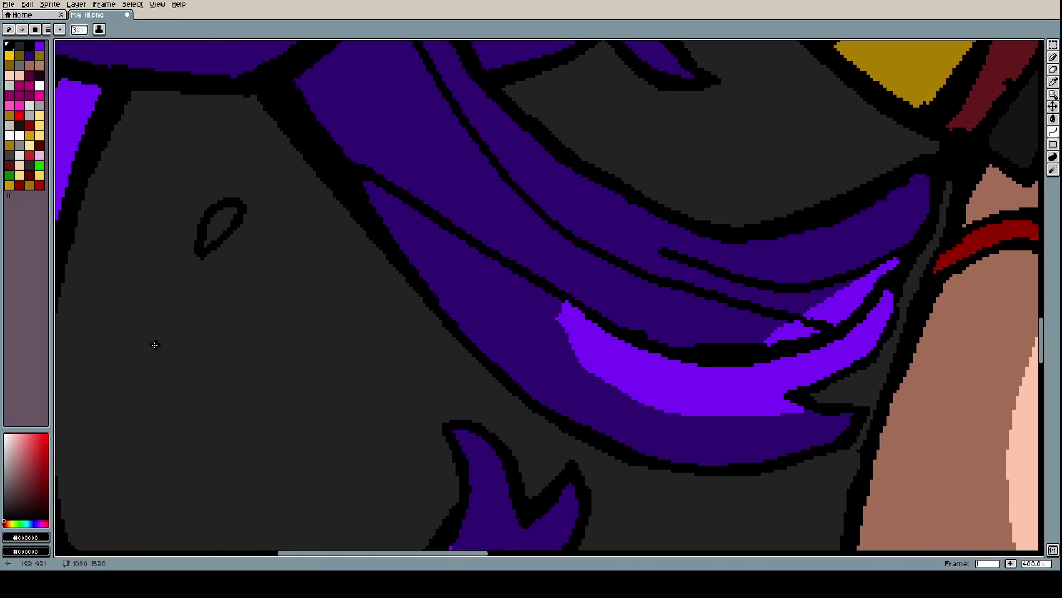
mouse_move(182, 382)
mouse_down()
mouse_move(209, 360)
mouse_move(249, 352)
mouse_move(205, 348)
mouse_move(191, 385)
mouse_move(250, 362)
mouse_move(214, 397)
mouse_up()
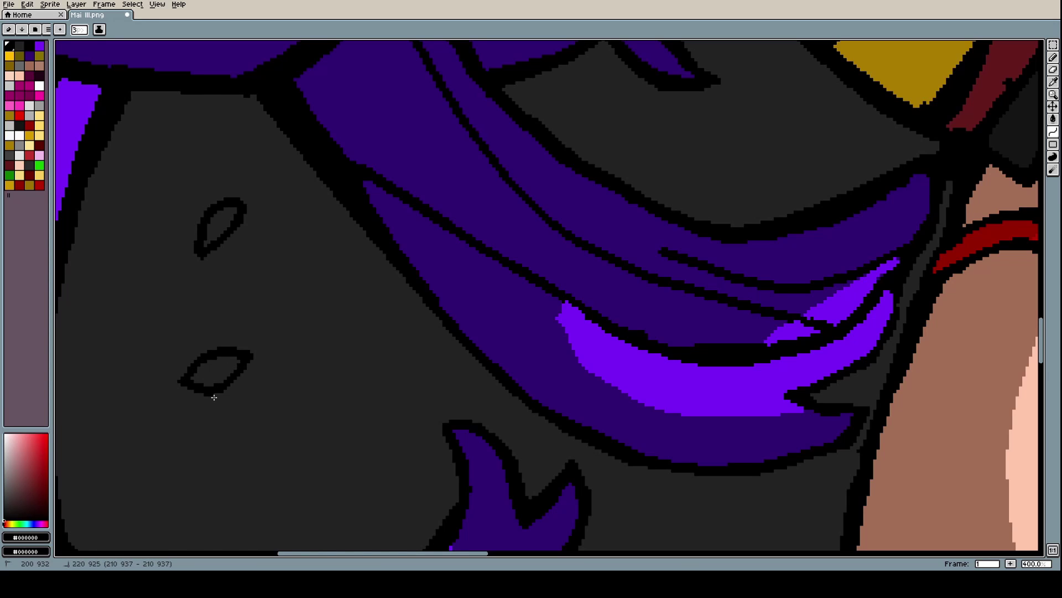
Draw a slanted black petal outline in the gap beneath the hip-resting glove and widen its upper end with extra curves
scroll(377, 374, down, 5)
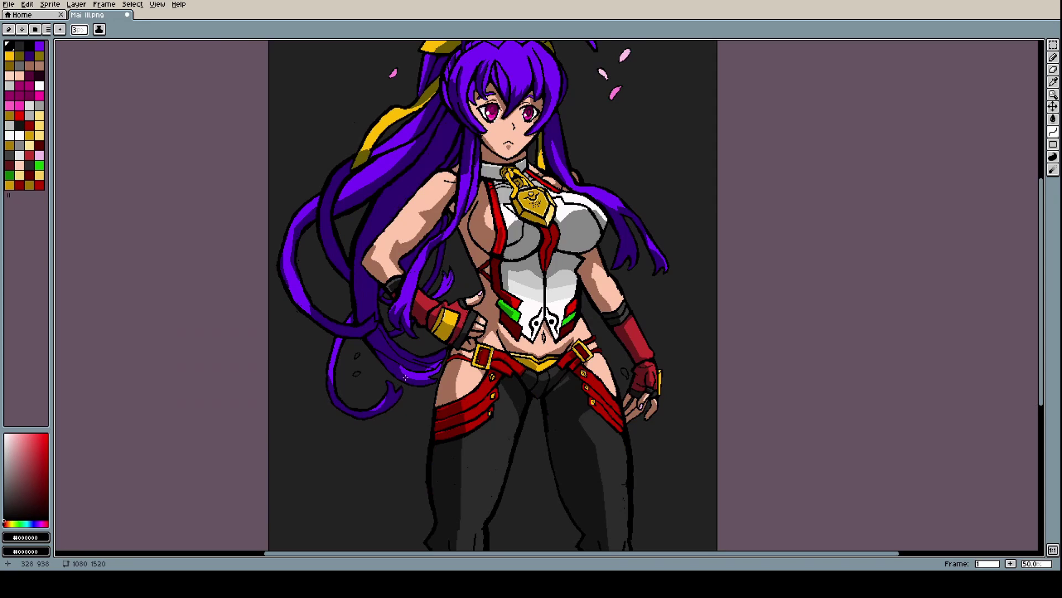
scroll(405, 377, up, 5)
mouse_move(537, 250)
mouse_down()
mouse_move(495, 302)
mouse_move(505, 268)
mouse_move(497, 322)
mouse_move(538, 272)
mouse_move(537, 295)
mouse_up()
click(497, 322)
click(532, 281)
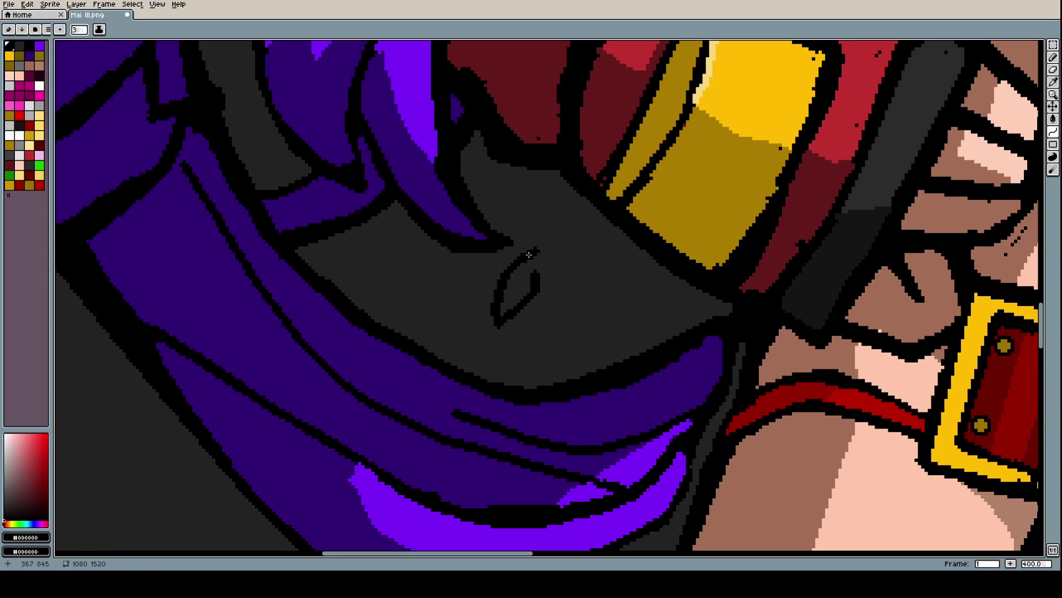
mouse_move(529, 255)
mouse_down()
mouse_move(549, 250)
mouse_move(538, 292)
mouse_up()
click(550, 250)
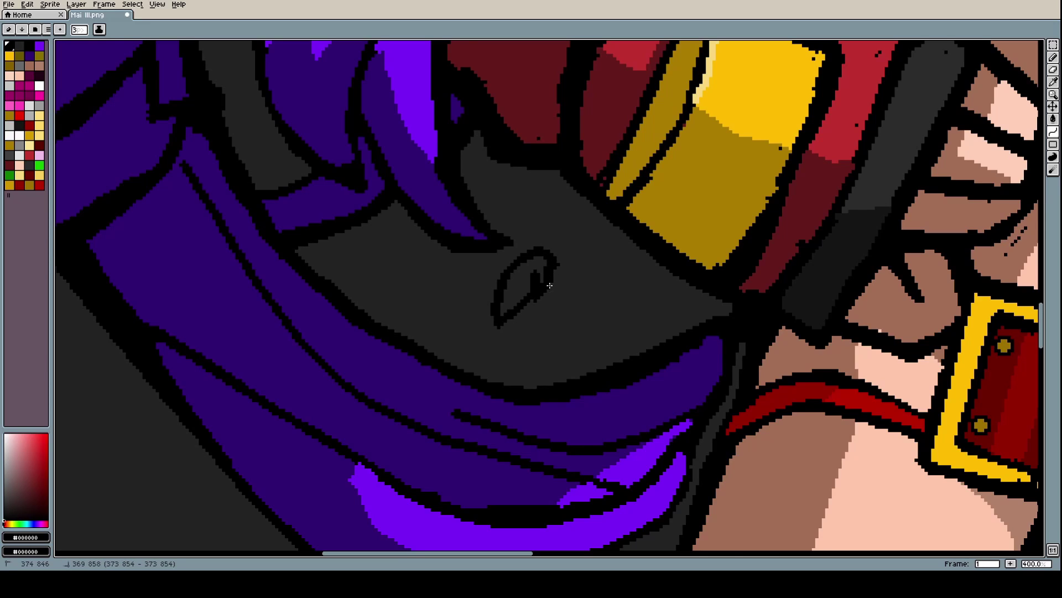
drag(550, 285, 544, 282)
click(544, 282)
key(1)
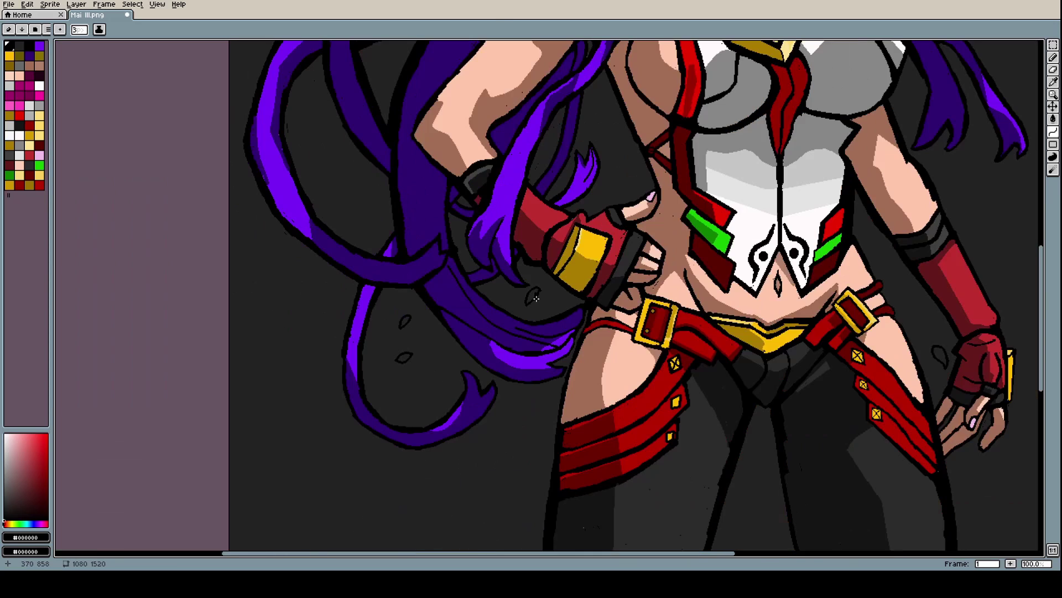
Draw a second black petal outline, slanting the opposite way, between the first petal and the glove's gold plate
scroll(547, 302, down, 2)
scroll(423, 261, up, 7)
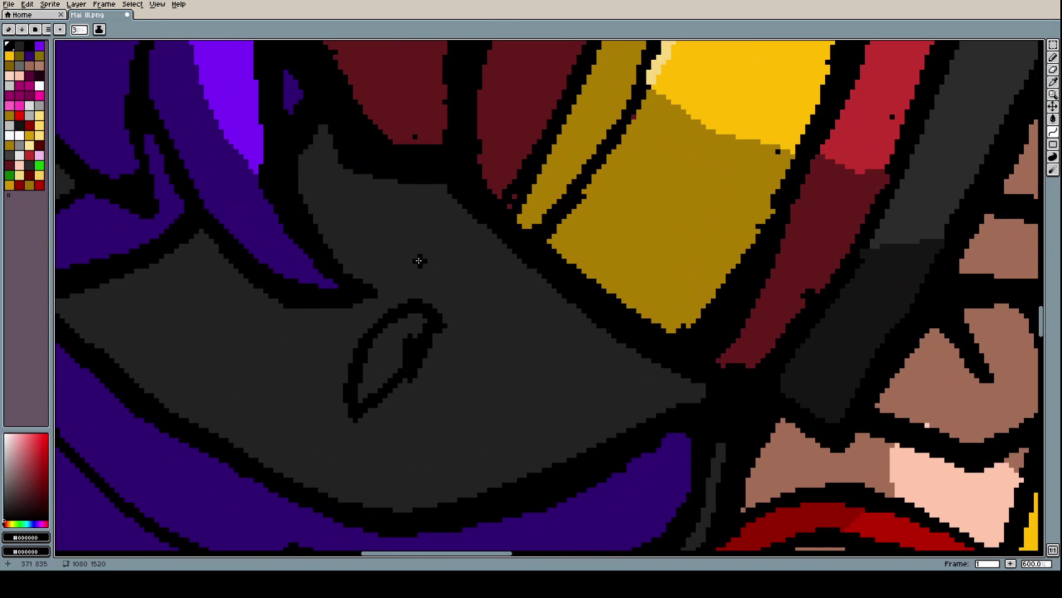
mouse_move(498, 289)
mouse_down()
mouse_move(540, 351)
mouse_move(517, 335)
mouse_move(545, 357)
mouse_move(530, 347)
mouse_up()
drag(503, 291, 549, 378)
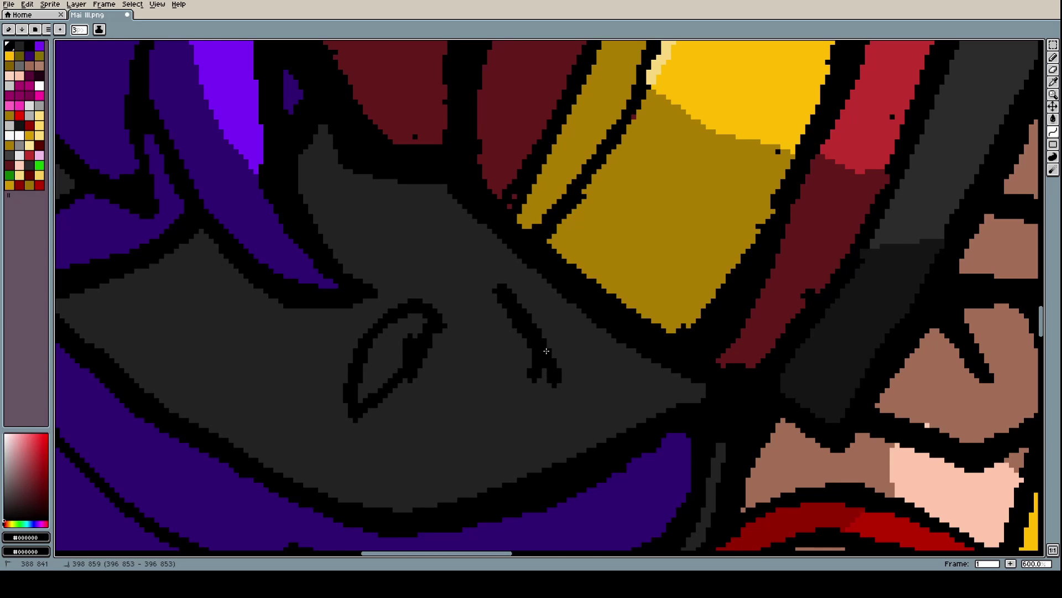
mouse_move(540, 337)
mouse_down()
mouse_move(549, 378)
mouse_move(479, 338)
mouse_up()
mouse_move(518, 373)
mouse_down()
mouse_move(498, 374)
mouse_move(448, 271)
mouse_move(467, 262)
mouse_move(460, 281)
mouse_move(465, 266)
mouse_move(518, 306)
mouse_move(498, 275)
mouse_up()
scroll(497, 275, down, 5)
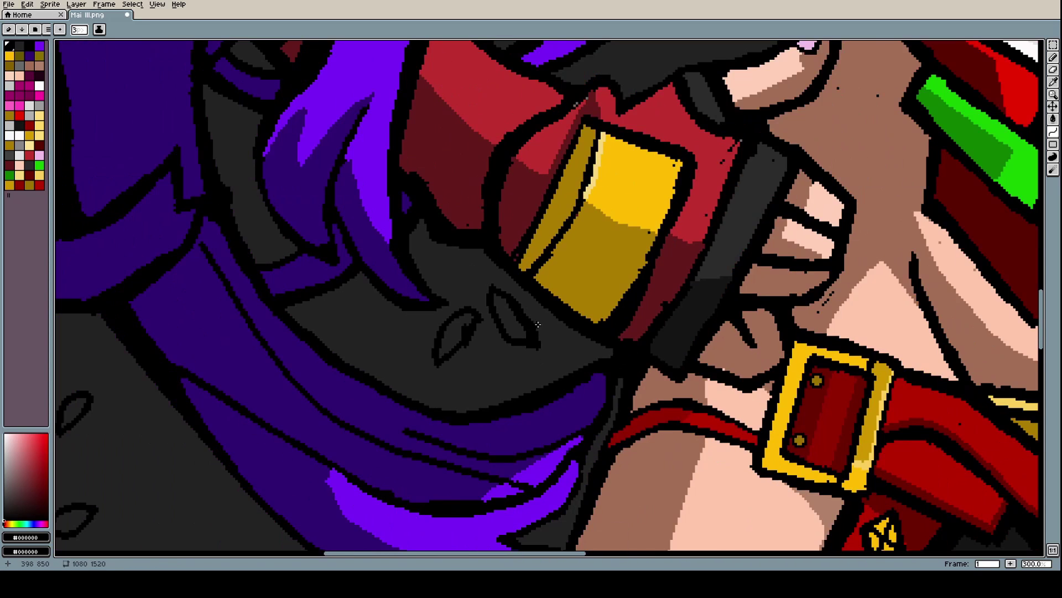
scroll(537, 326, up, 8)
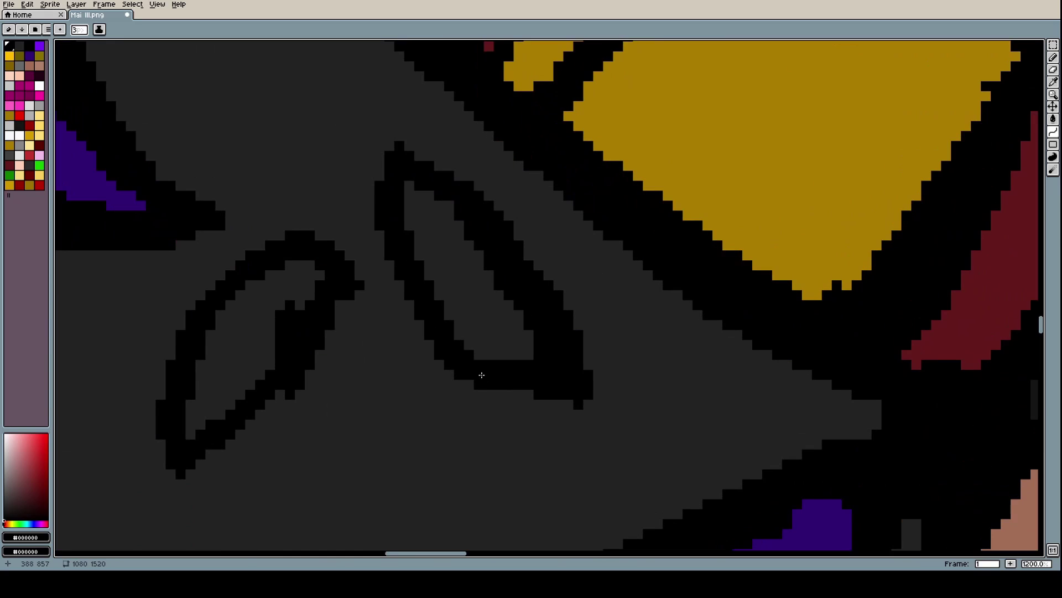
Round and thicken the lower end of the black petal outline nearest the glove's gold plate with extra 3 px curves
click(505, 421)
mouse_move(505, 422)
mouse_down()
mouse_move(531, 407)
mouse_move(481, 423)
mouse_move(511, 416)
mouse_up()
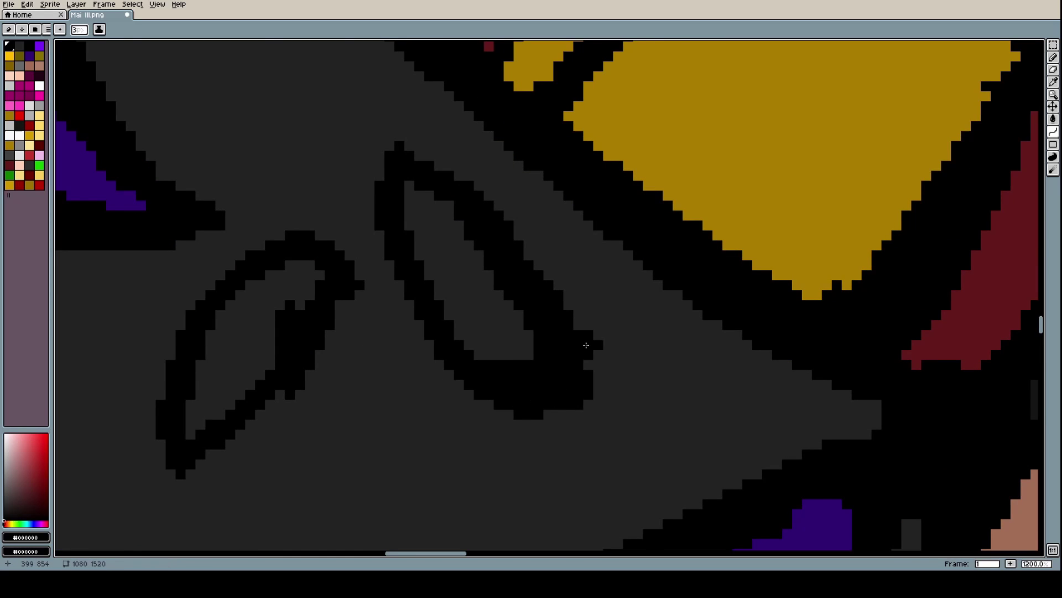
scroll(589, 344, down, 5)
scroll(566, 342, up, 6)
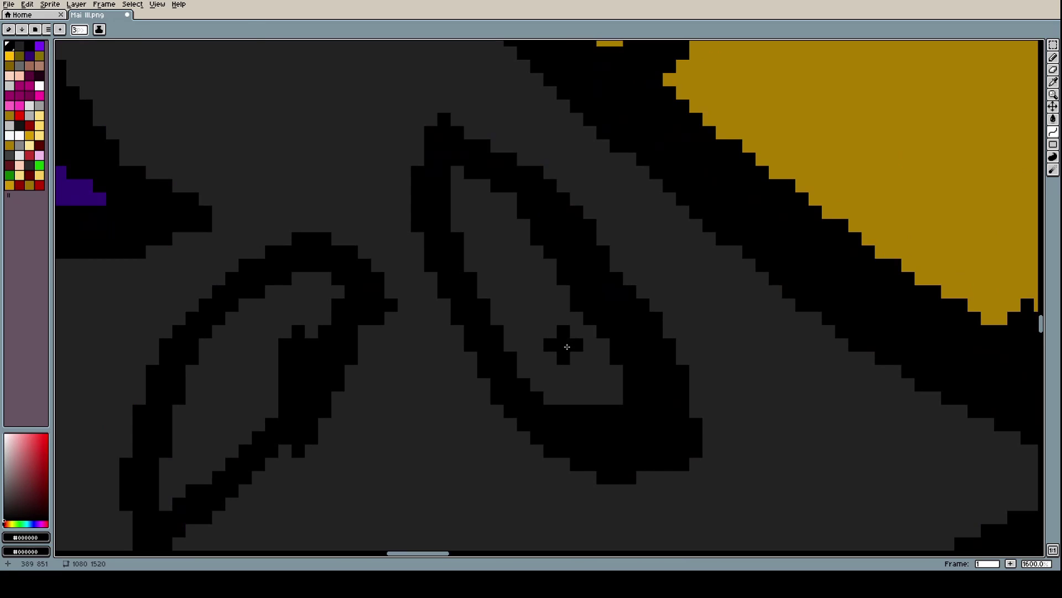
Sample the dark grey background and paint over the inner edge of that outline with the 2 px Pencil to thin it
alt+click(562, 331)
key(minus)
mouse_move(572, 391)
mouse_down()
mouse_move(611, 426)
mouse_move(639, 424)
mouse_move(609, 347)
mouse_move(503, 232)
mouse_up()
scroll(543, 331, down, 1)
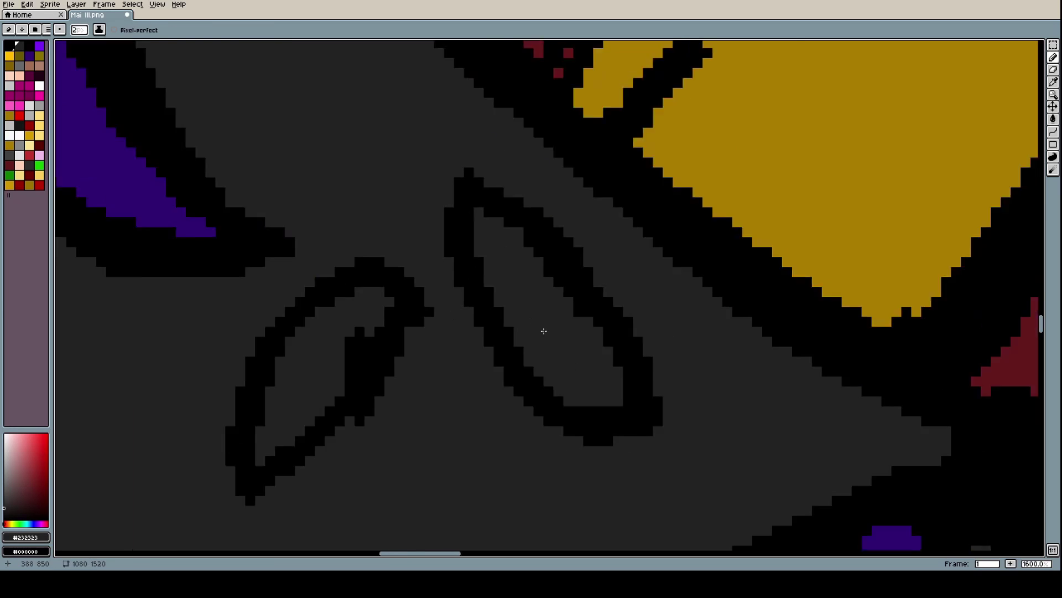
scroll(543, 331, down, 8)
scroll(597, 353, up, 4)
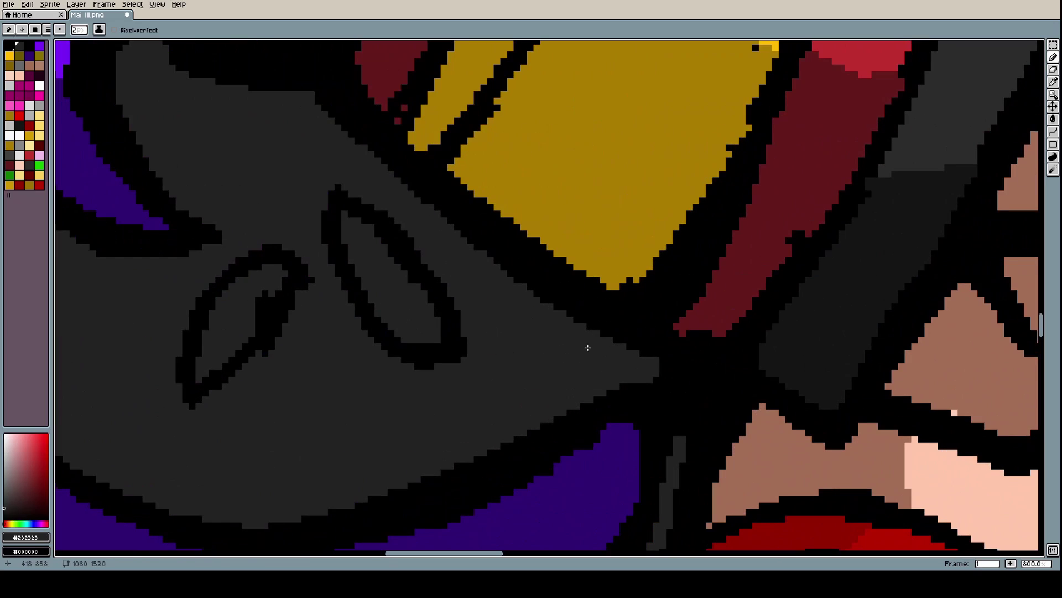
Sample the pale pink from the small petal beside the head and fill the petal nearest the glove's gold plate
scroll(585, 346, down, 7)
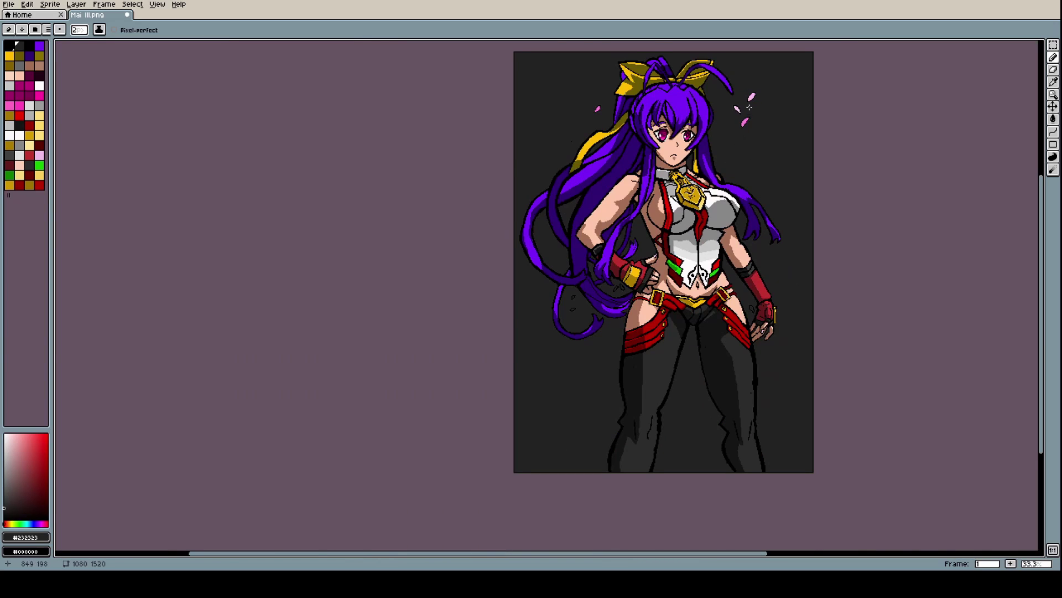
scroll(749, 107, up, 7)
key(i)
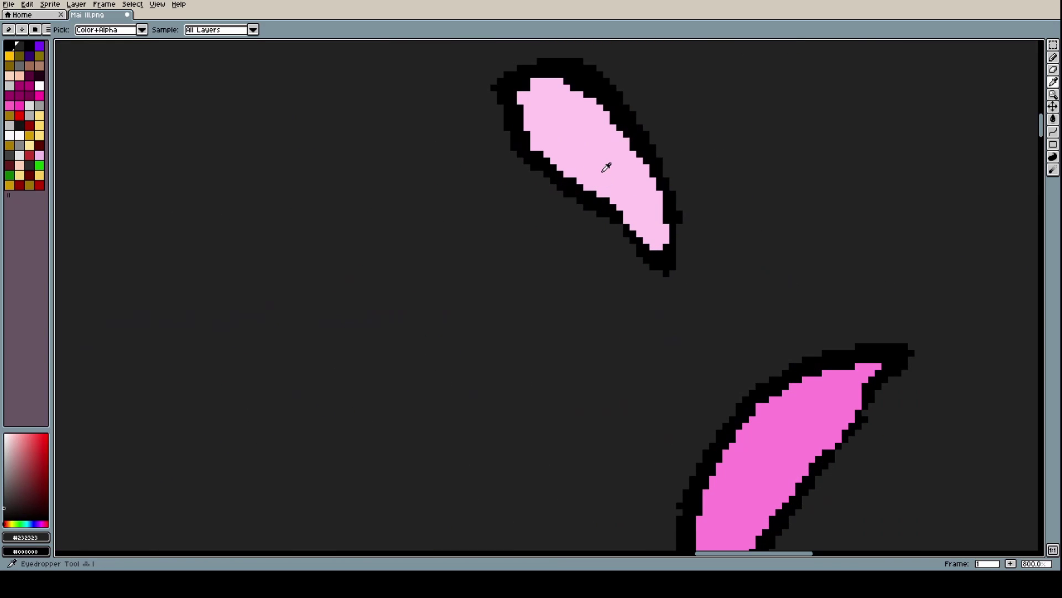
click(606, 167)
scroll(606, 167, down, 6)
scroll(499, 375, up, 2)
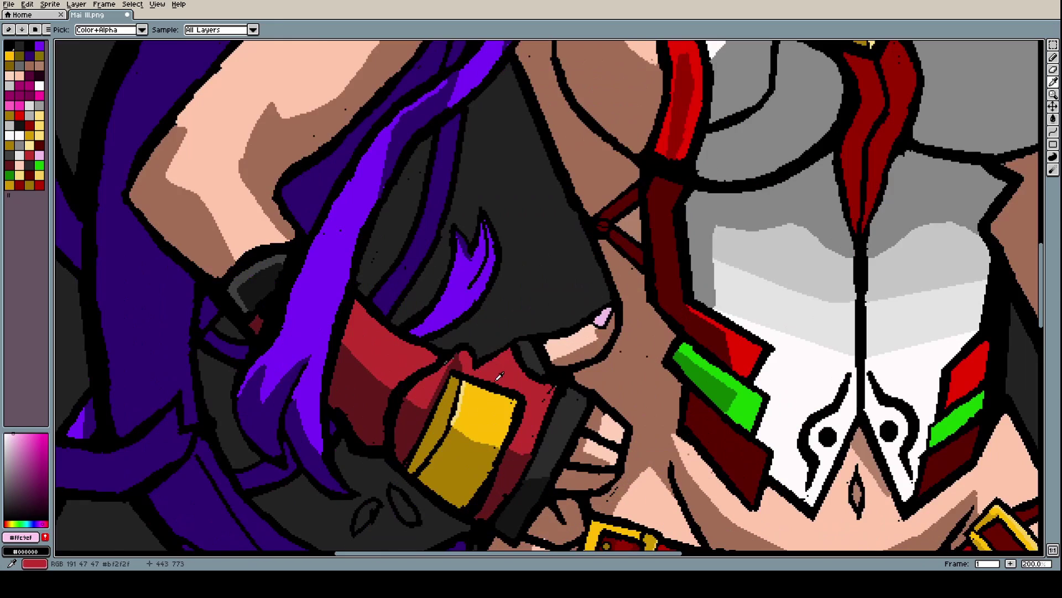
scroll(481, 409, down, 2)
scroll(456, 437, up, 7)
key(g)
click(553, 233)
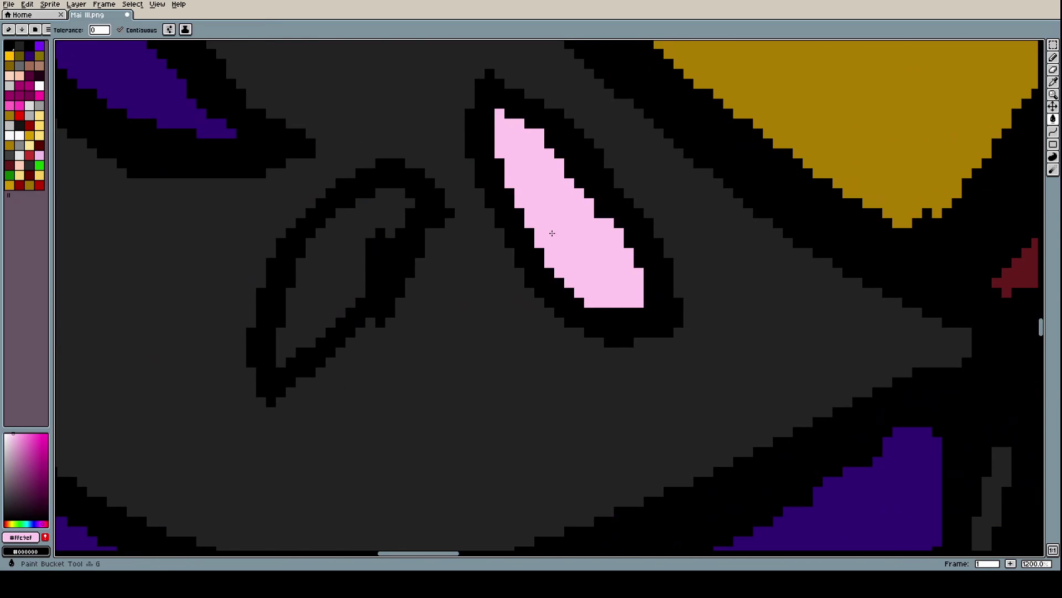
Sample the brighter pink from the lowest petal beside the head and fill the other petal beneath the hip-resting glove
scroll(555, 238, down, 8)
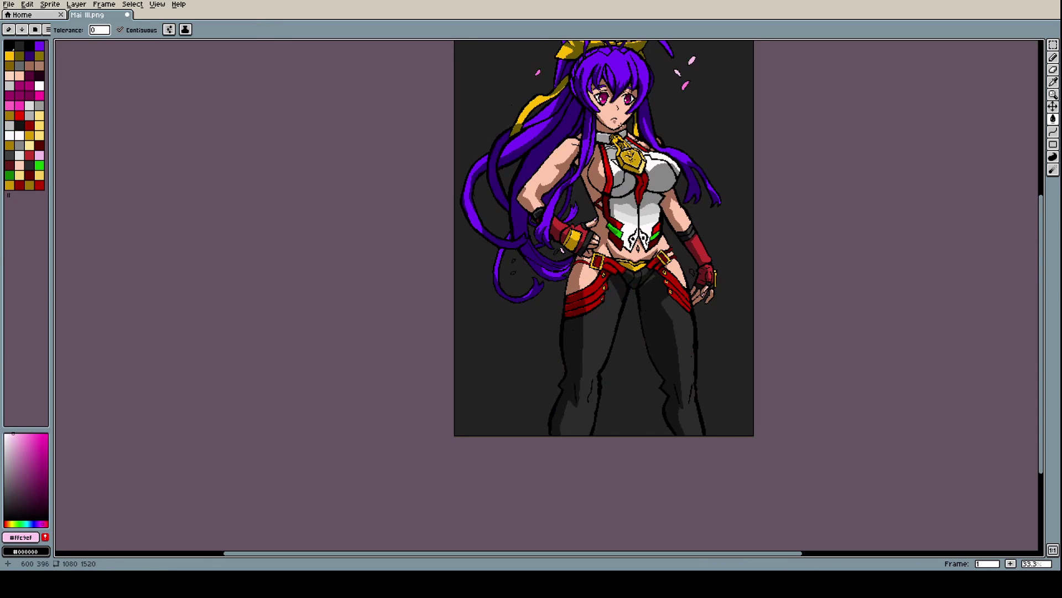
scroll(733, 69, up, 5)
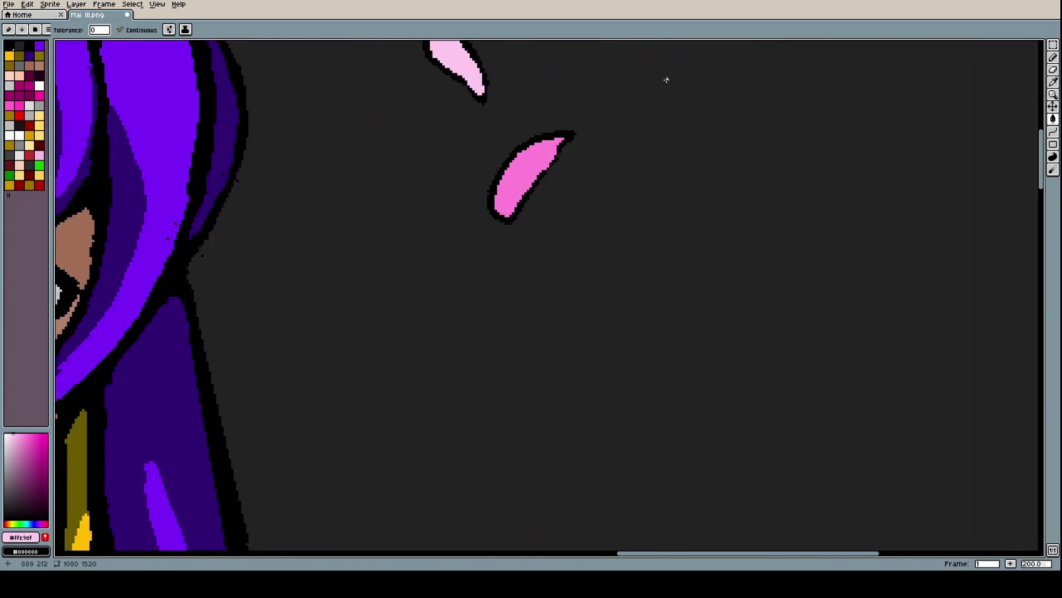
key(i)
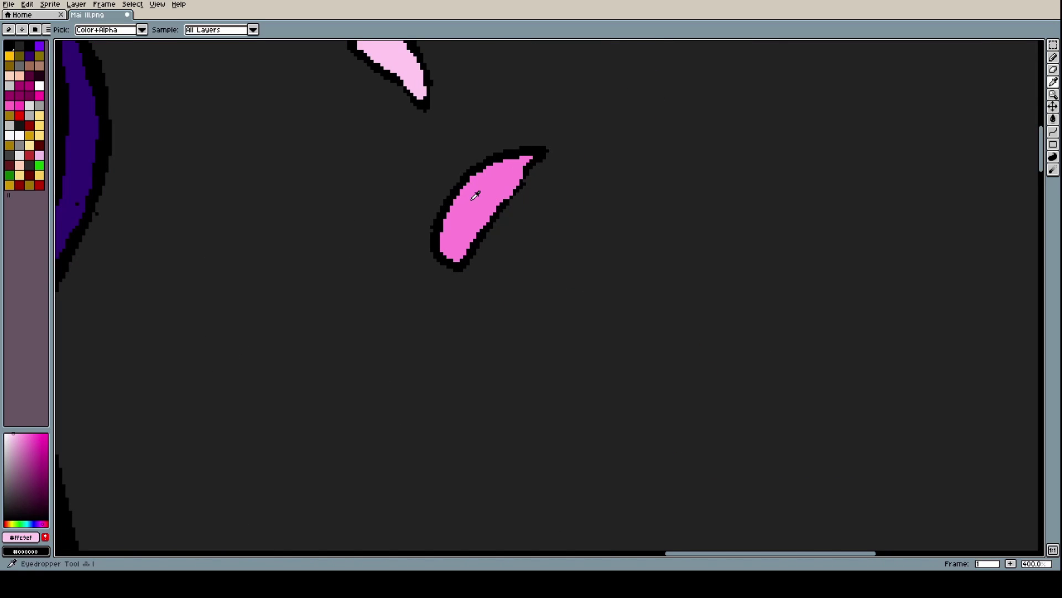
click(476, 182)
scroll(473, 235, down, 6)
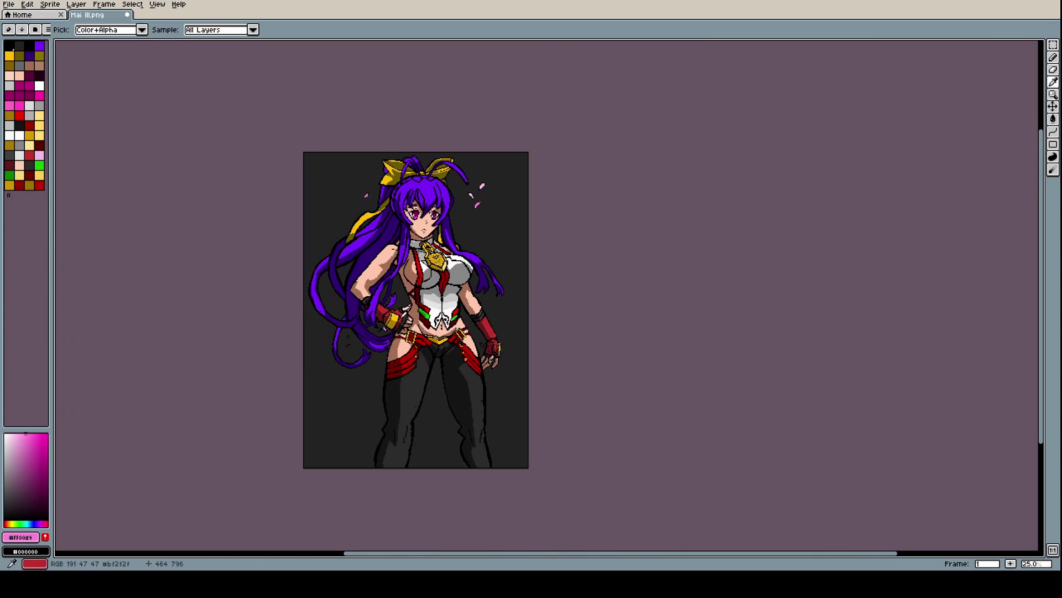
scroll(388, 320, up, 8)
key(g)
click(572, 292)
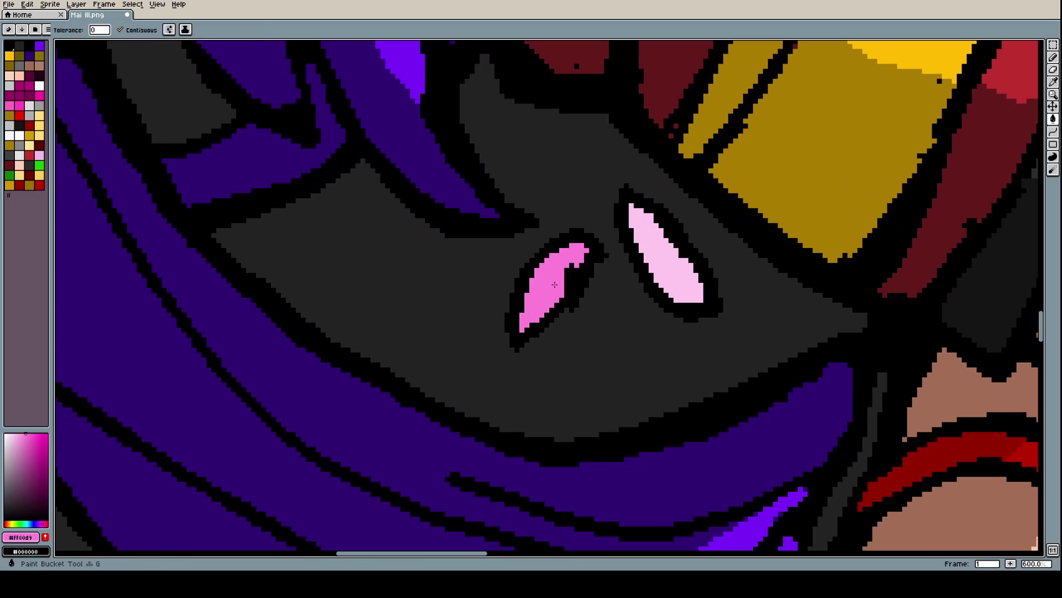
Paint the bright pink over the thick inner side of that petal's outline with the 2 px Pencil to widen the fill
scroll(581, 292, down, 5)
scroll(596, 291, up, 3)
scroll(595, 292, up, 7)
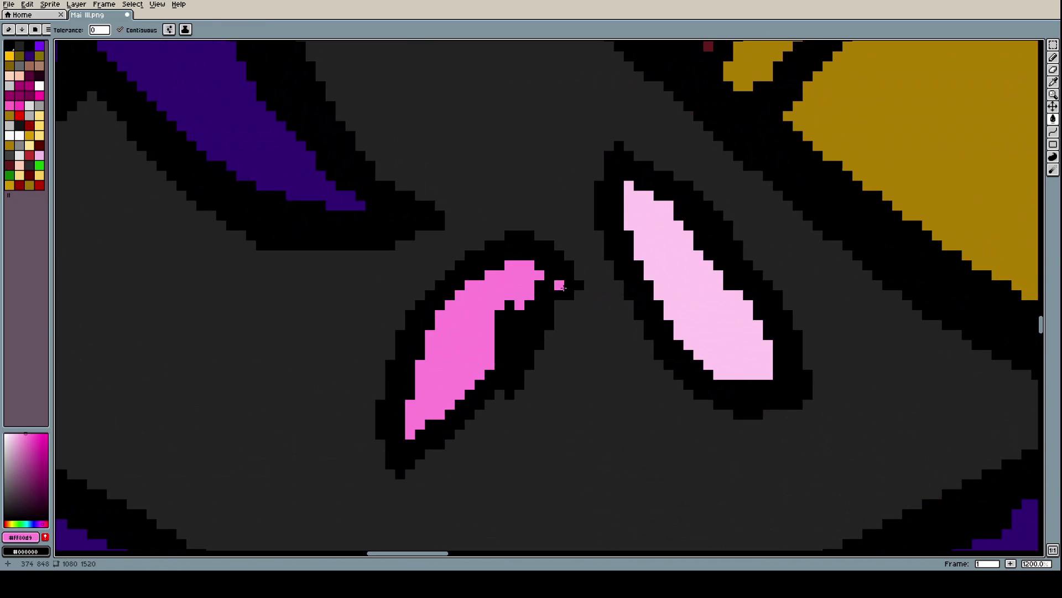
key(b)
click(485, 339)
mouse_move(484, 340)
mouse_down()
mouse_move(512, 319)
mouse_move(465, 404)
mouse_up()
scroll(487, 403, down, 7)
scroll(466, 365, up, 5)
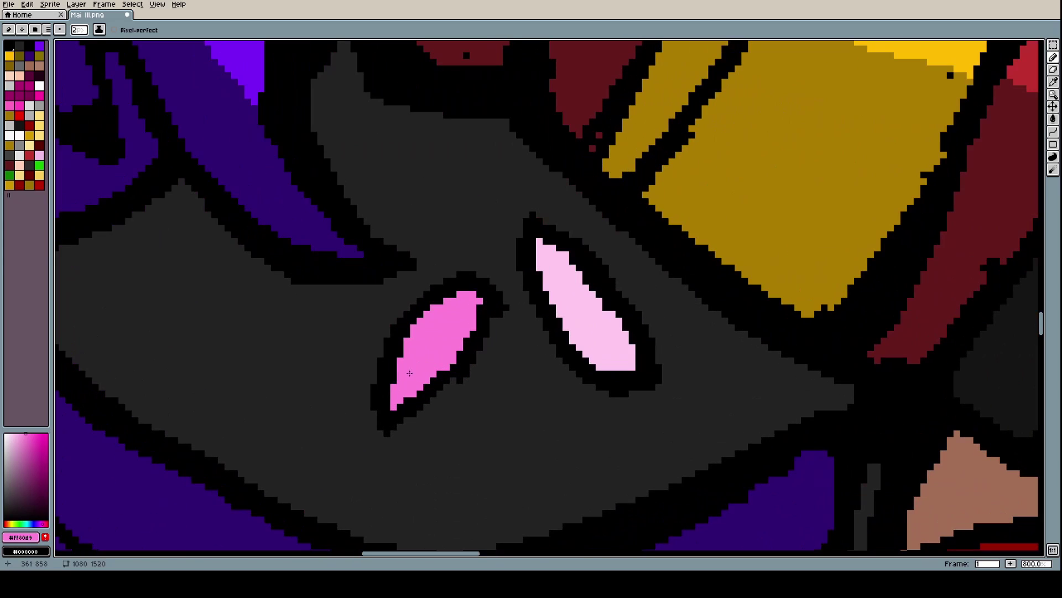
scroll(448, 324, down, 7)
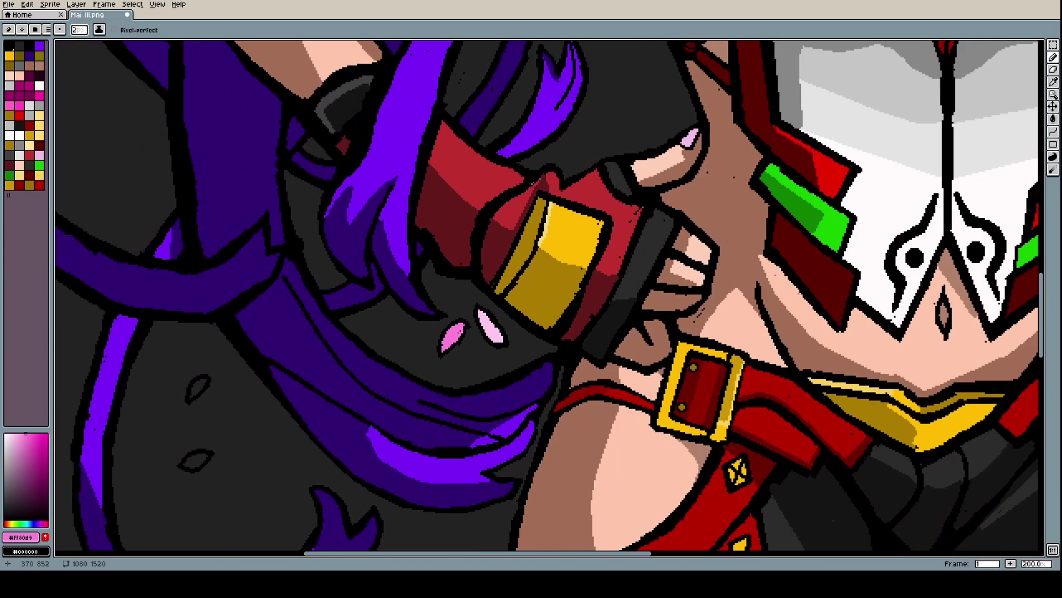
Sample black and smooth the inner curved outline of the bright pink petal beside the head with the 2 px Pencil
scroll(521, 259, down, 1)
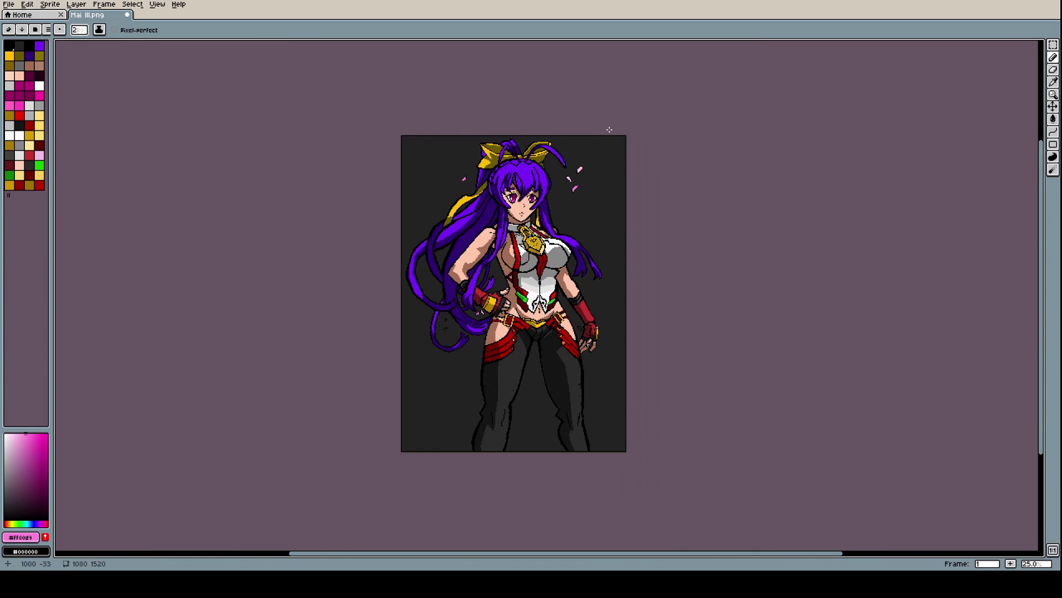
scroll(579, 185, up, 4)
scroll(450, 350, up, 4)
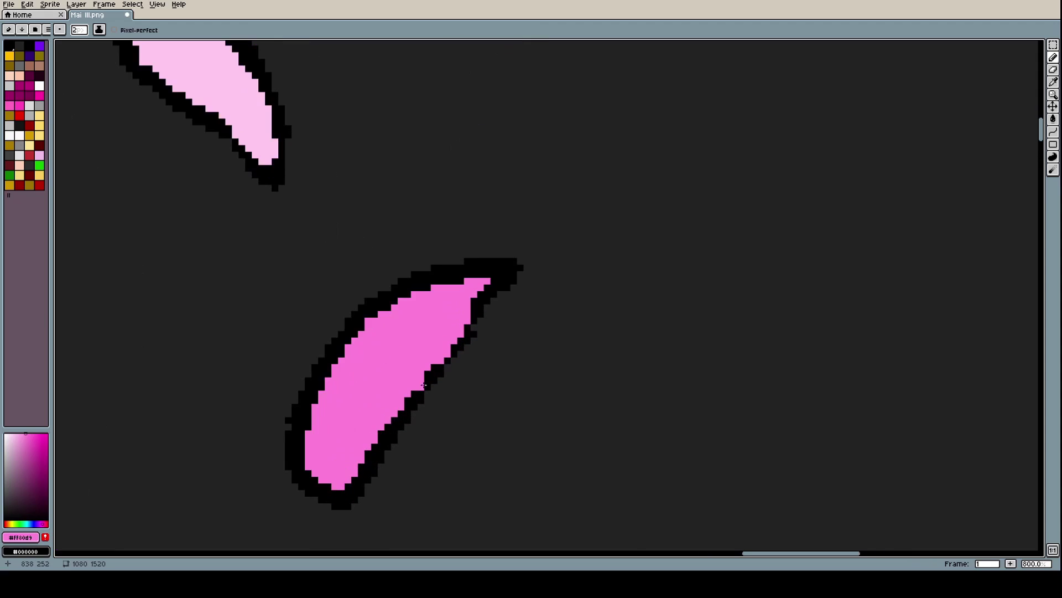
alt+click(422, 387)
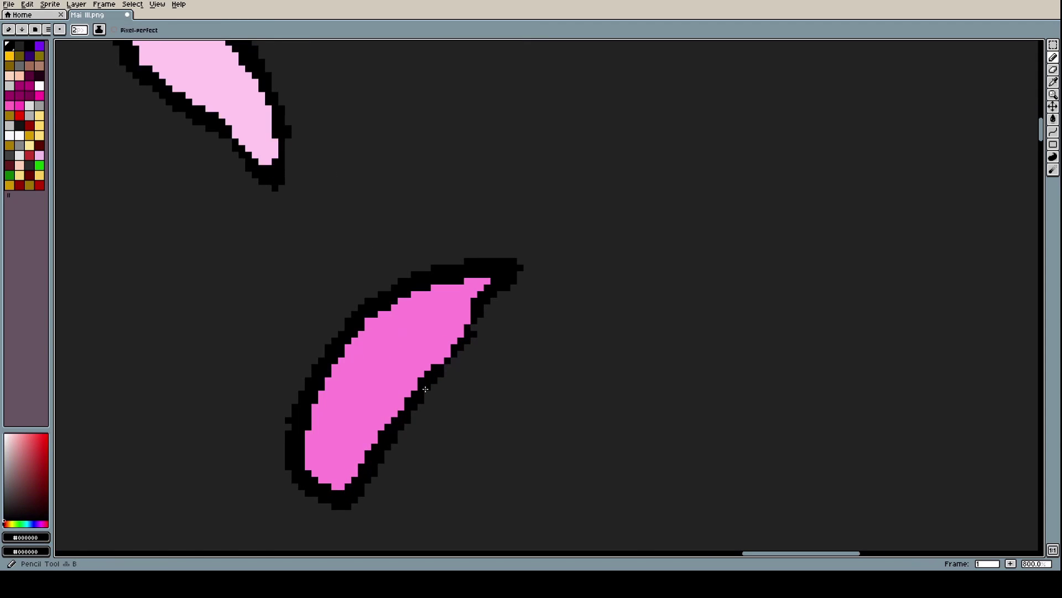
drag(421, 375, 481, 319)
scroll(504, 349, down, 8)
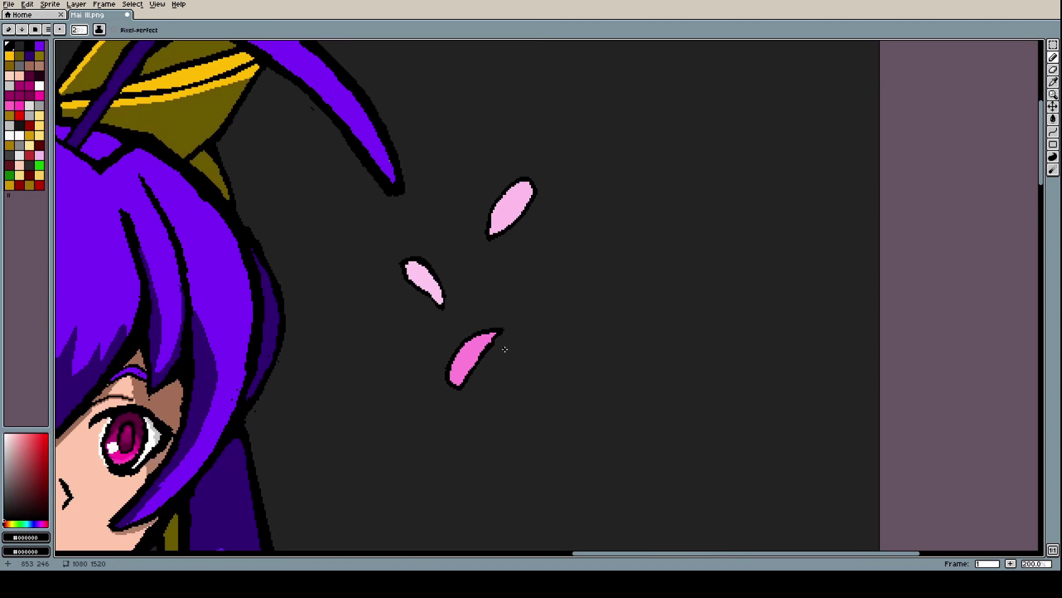
scroll(508, 353, up, 5)
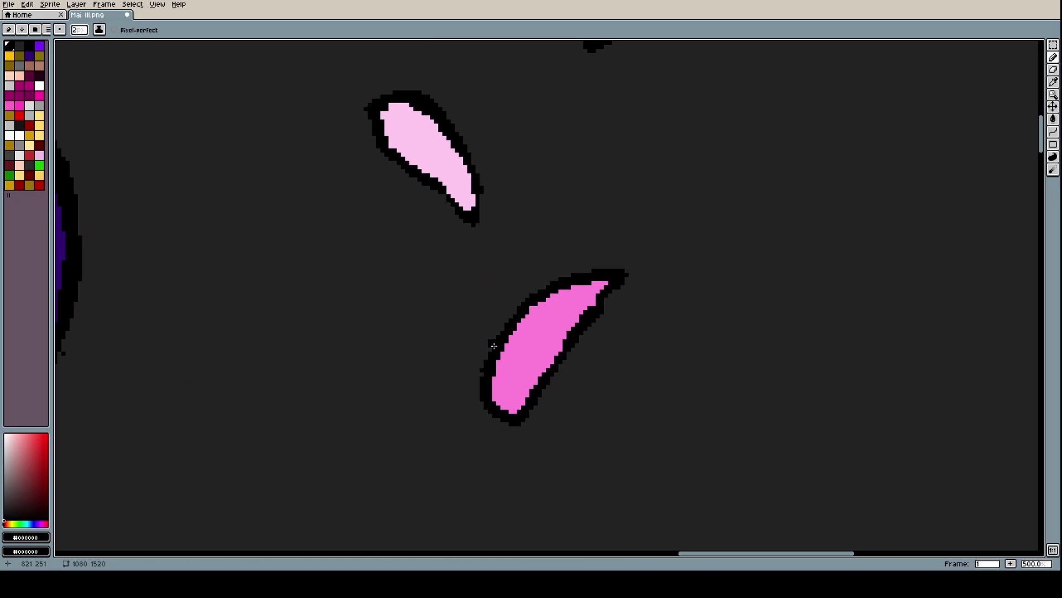
scroll(495, 345, down, 5)
scroll(482, 306, up, 6)
Sample the pale pink #ffc9ef from the small petal beside the head and fill the lower petal inside the hair loop
alt+click(429, 275)
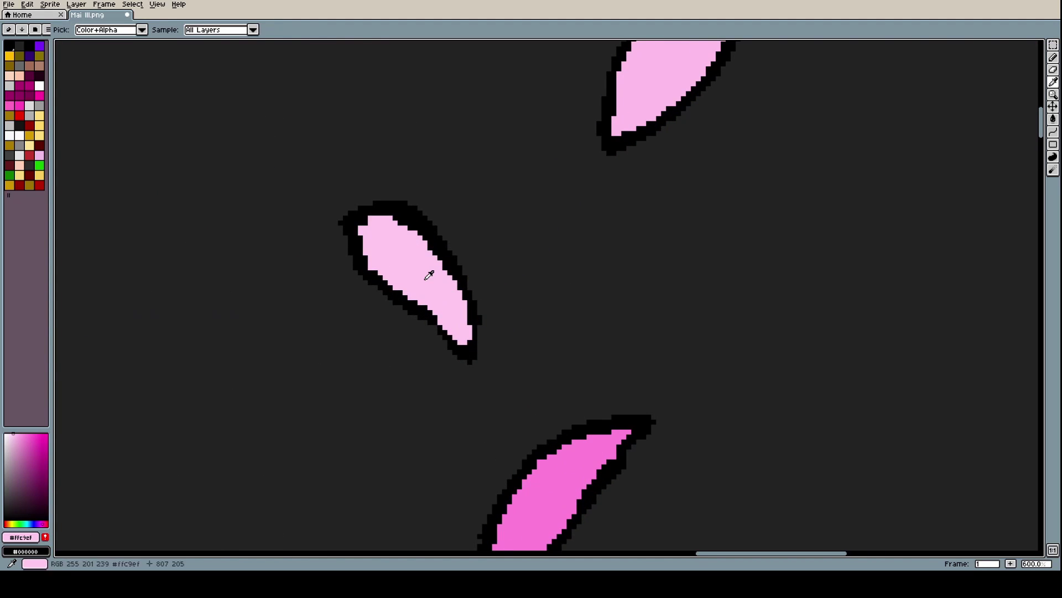
scroll(428, 275, down, 7)
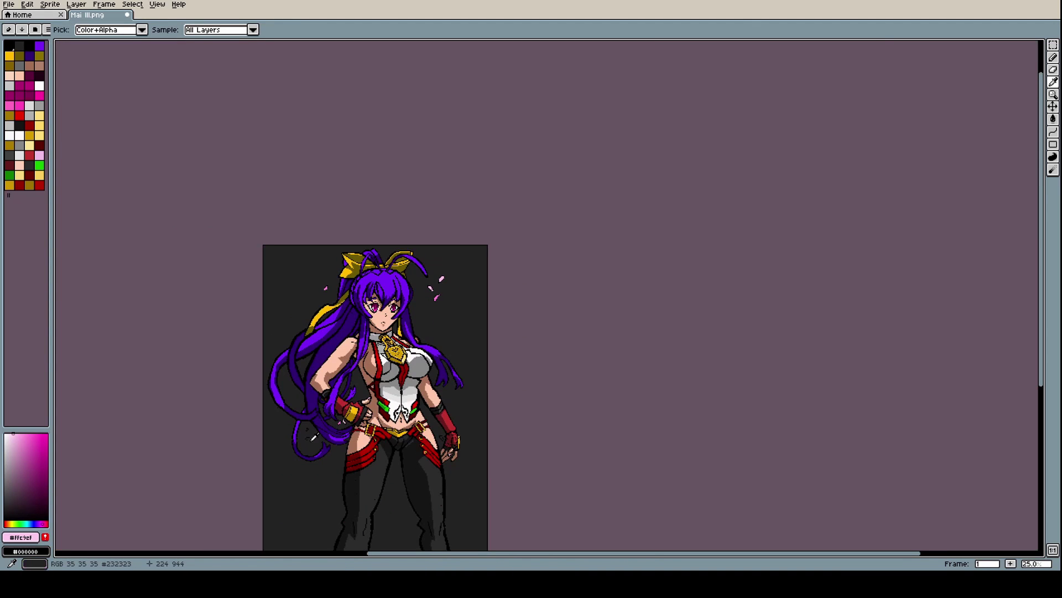
scroll(313, 437, up, 8)
key(g)
click(280, 387)
scroll(310, 237, down, 3)
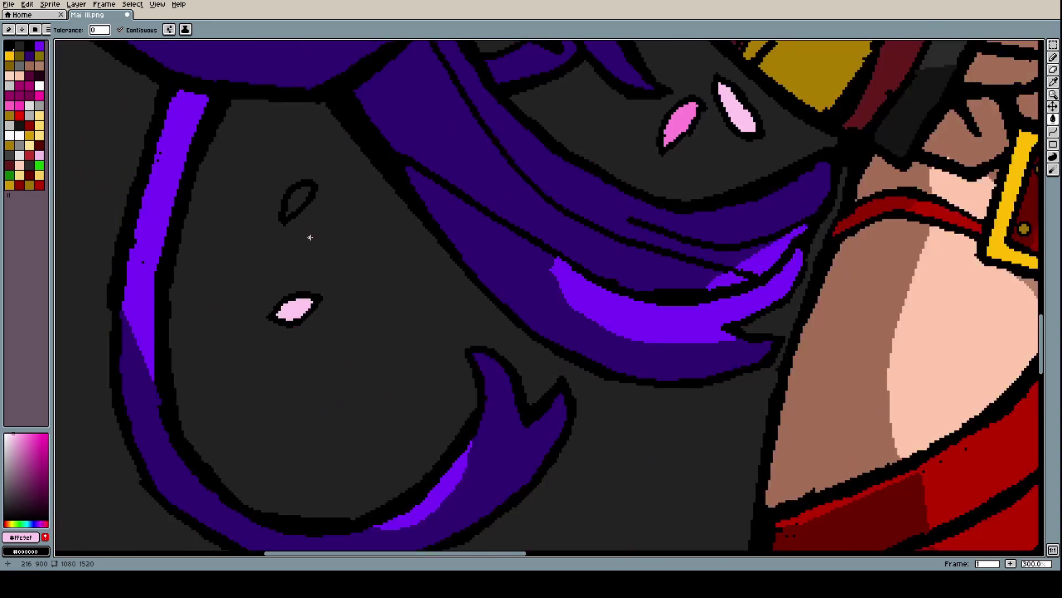
Sample the bright pink from the petal beneath the glove and fill the upper petal inside the hair loop
scroll(312, 239, down, 2)
scroll(430, 201, up, 5)
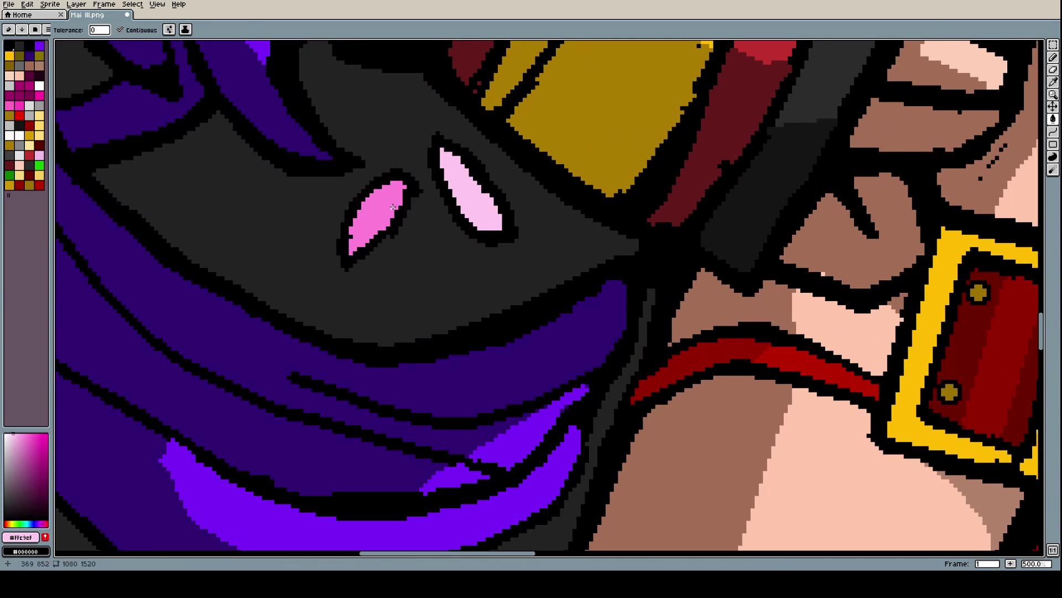
key(i)
click(393, 207)
scroll(258, 276, down, 4)
scroll(258, 238, up, 4)
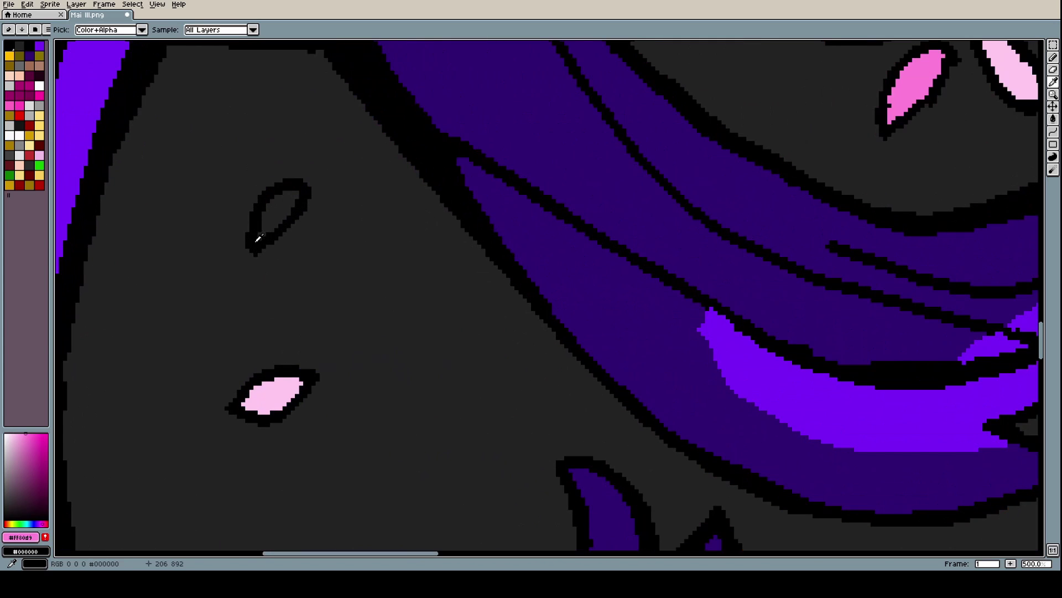
key(g)
click(277, 214)
scroll(321, 220, down, 6)
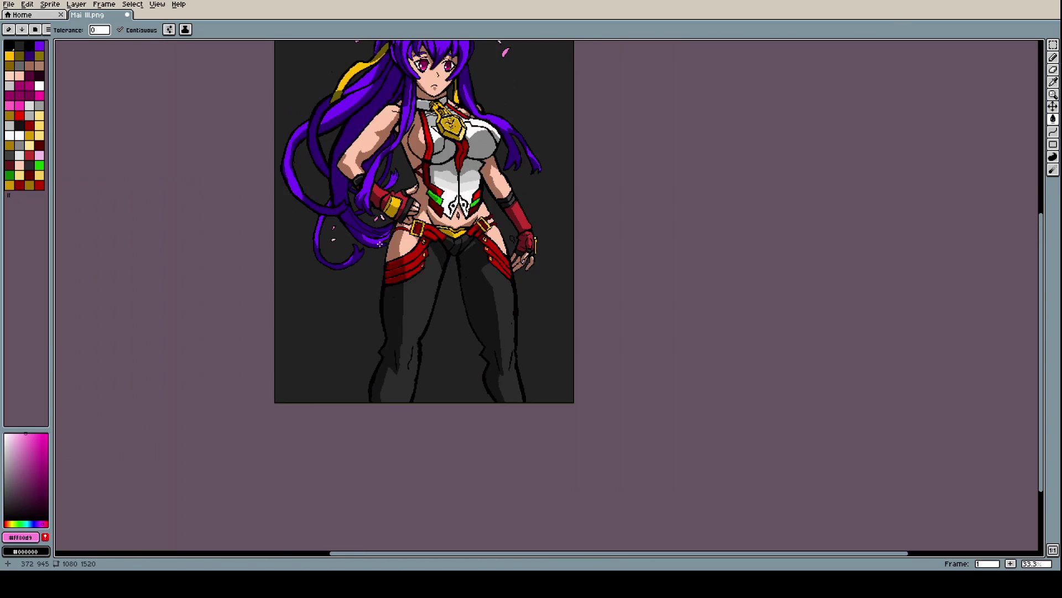
Sample black and thicken the upper-left outline of the topmost pale pink petal beside the head with the 3 px Curve tool
scroll(470, 117, up, 7)
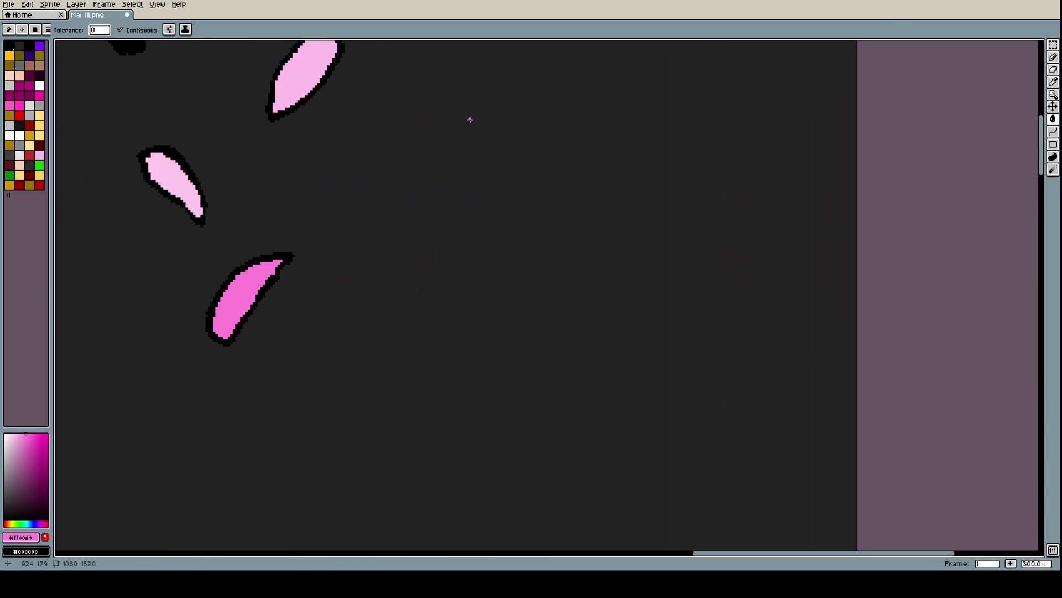
scroll(469, 117, down, 6)
scroll(441, 118, up, 4)
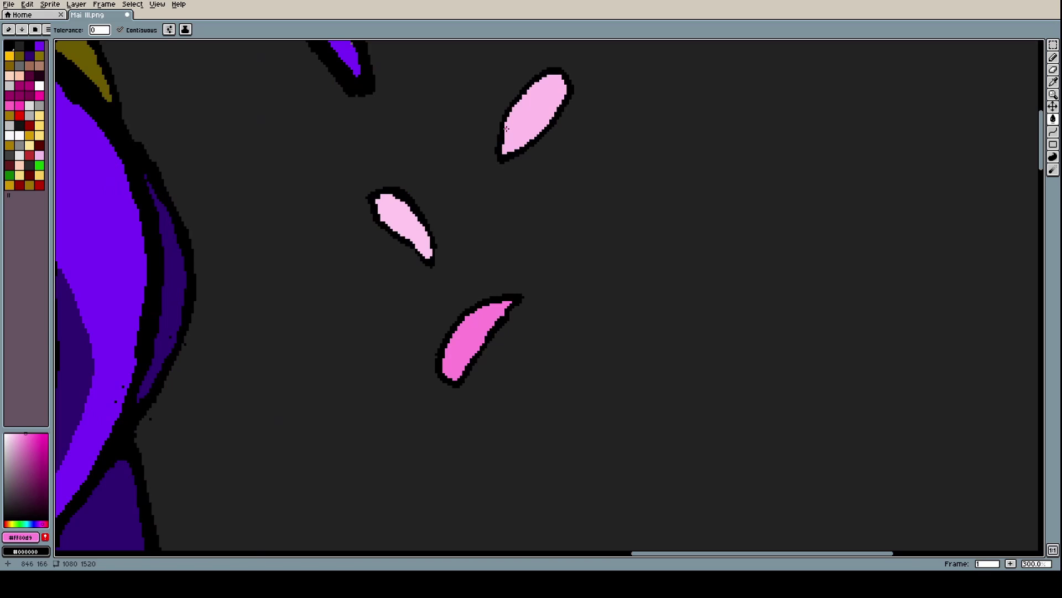
key(i)
scroll(523, 94, up, 3)
click(519, 95)
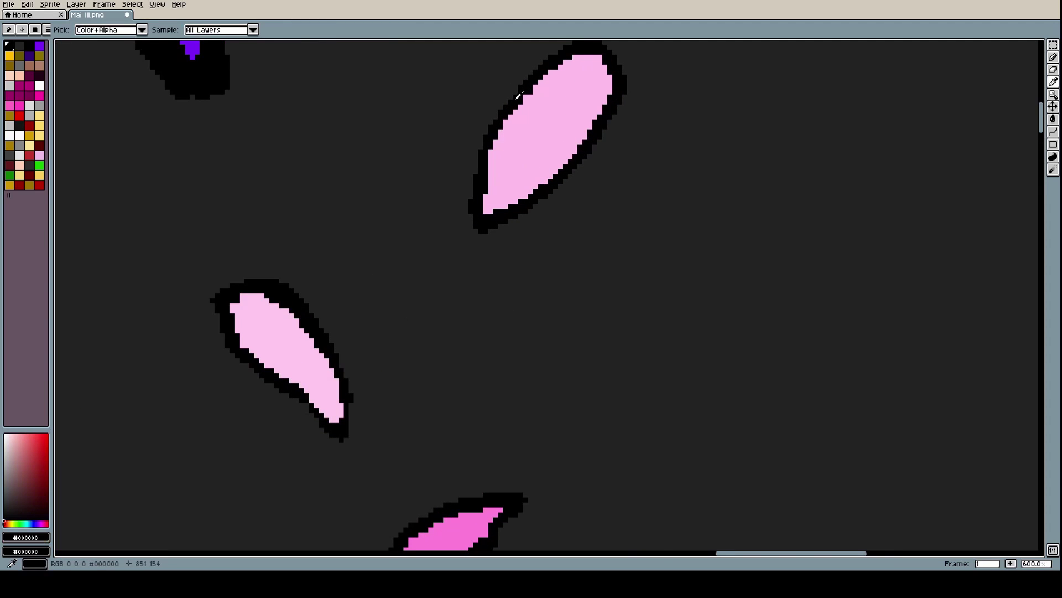
scroll(519, 95, down, 3)
scroll(519, 69, up, 6)
key(b)
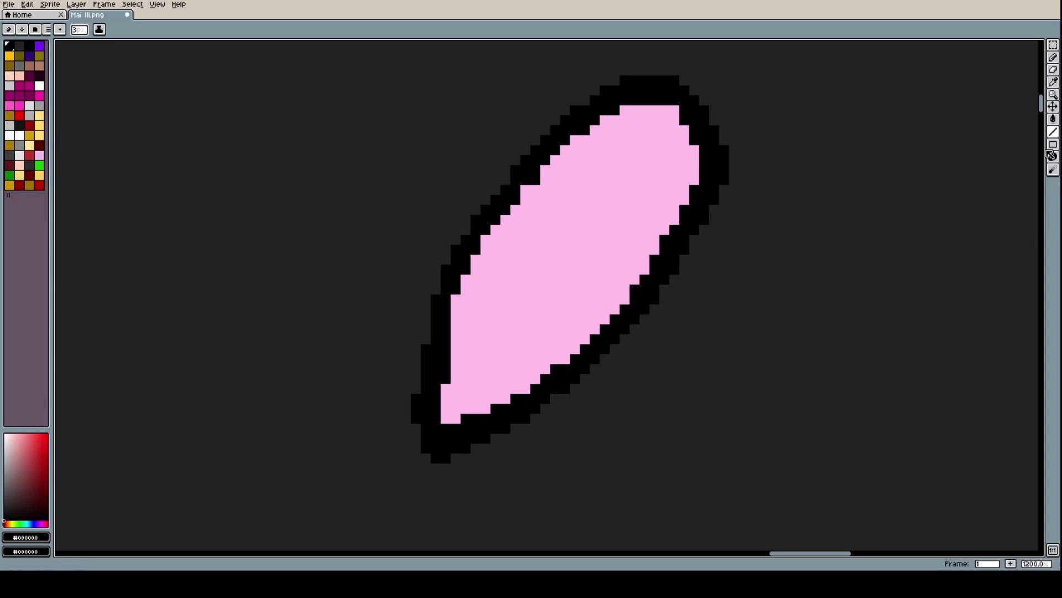
click(1053, 132)
click(982, 128)
drag(596, 90, 483, 177)
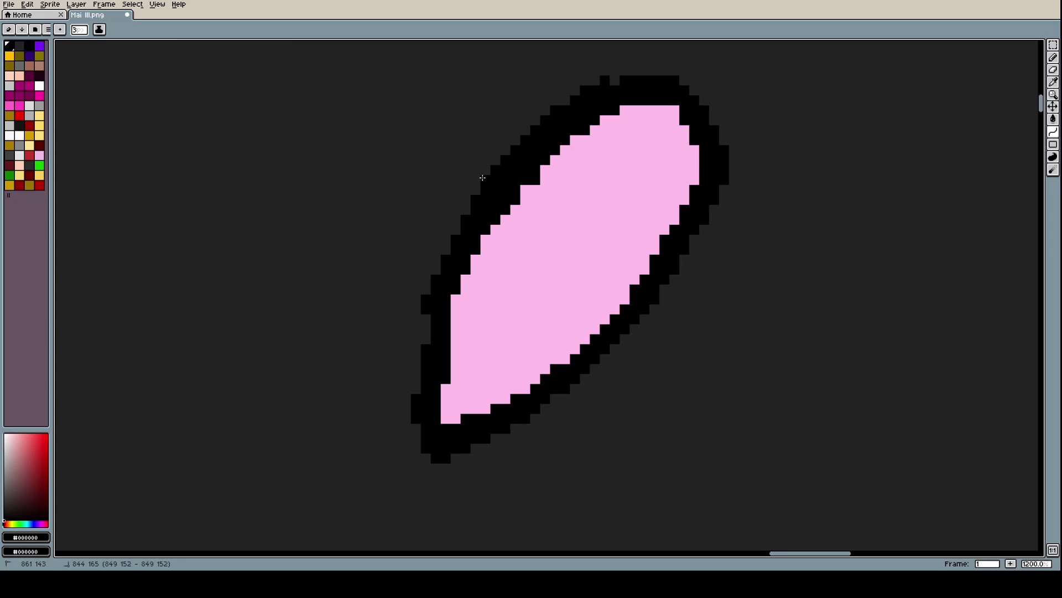
scroll(483, 178, down, 8)
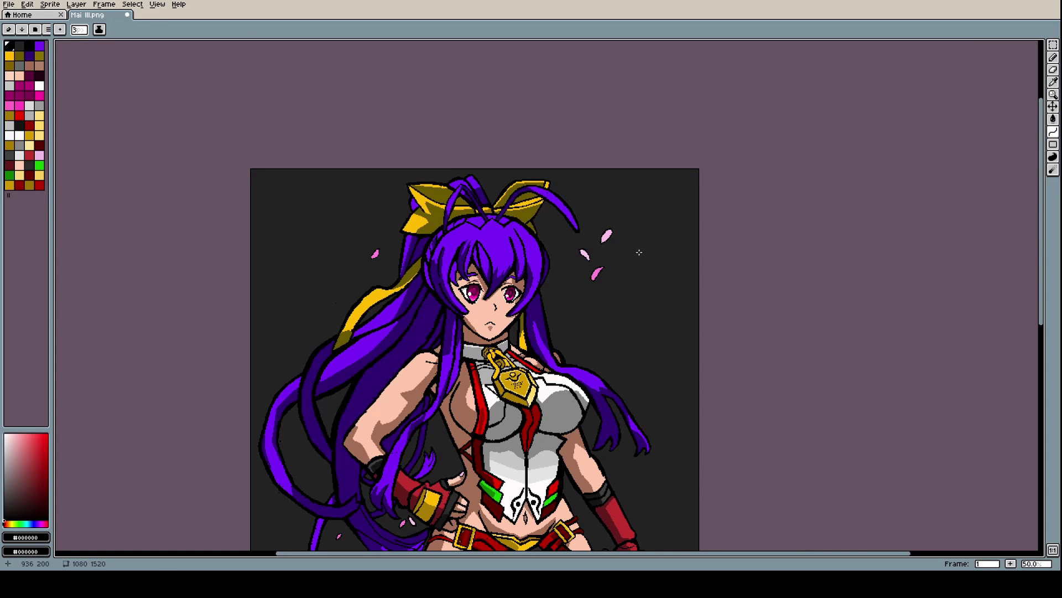
scroll(620, 329, down, 1)
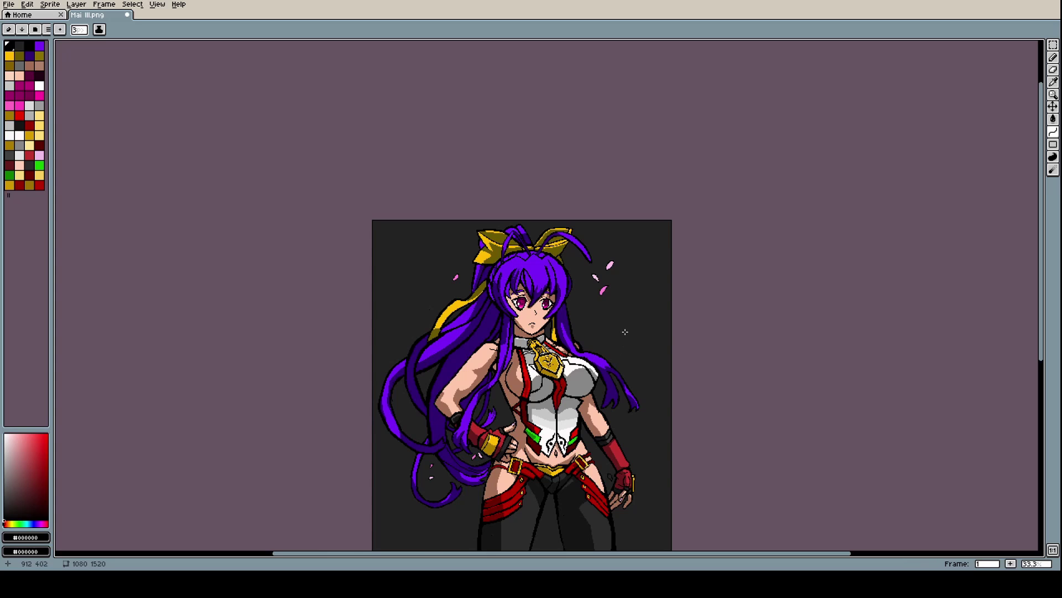
scroll(625, 332, up, 4)
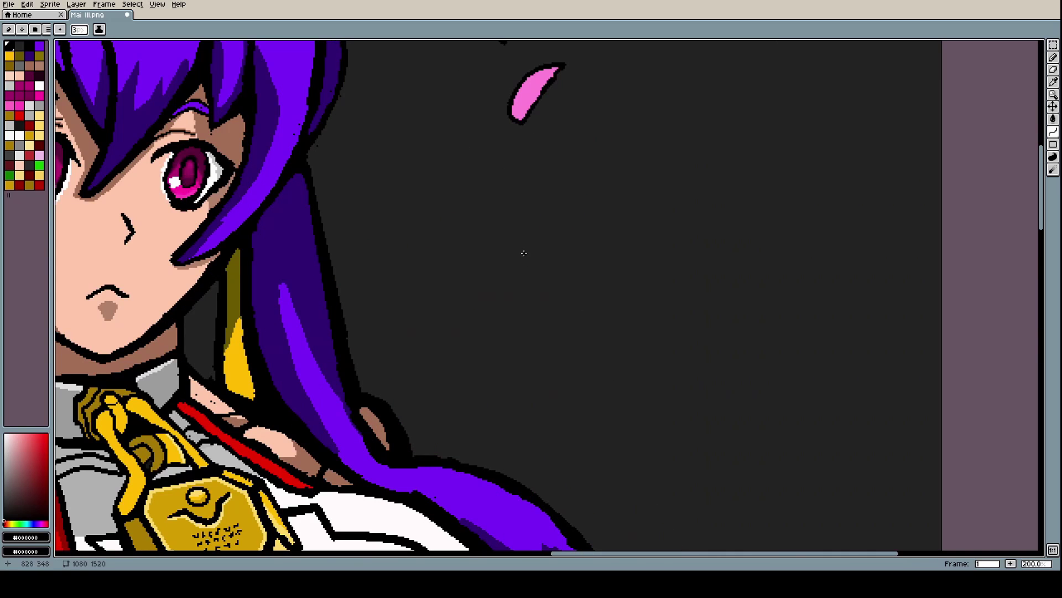
Outline a small leaf-shaped petal in black below the bright pink petal beside the head with the 3 px Curve tool
scroll(494, 105, up, 1)
key(i)
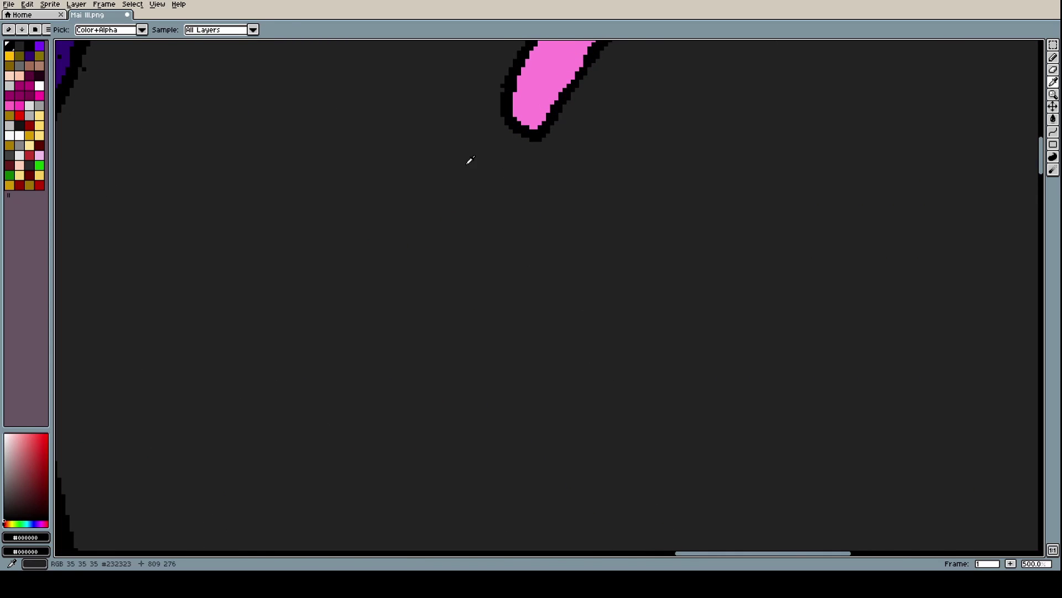
key(b)
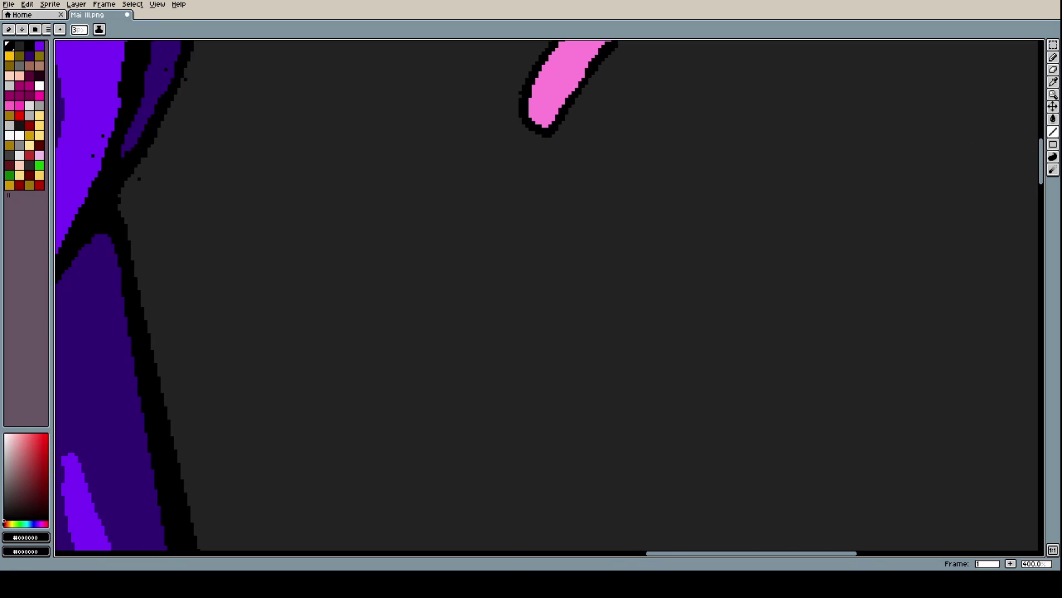
click(1054, 131)
mouse_move(416, 184)
mouse_down()
mouse_move(485, 211)
mouse_move(501, 290)
mouse_move(475, 220)
mouse_move(482, 207)
mouse_up()
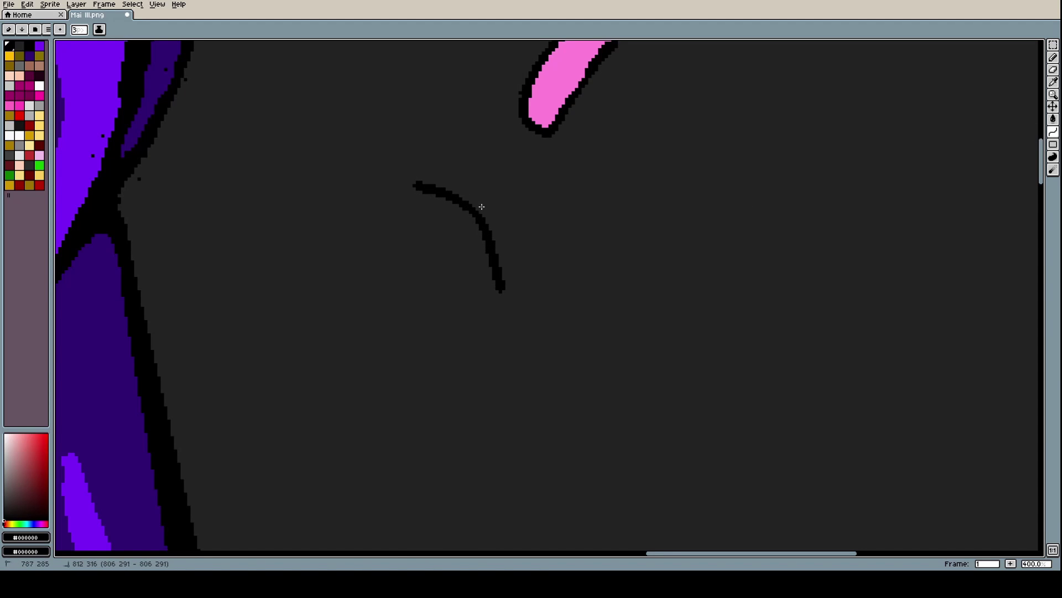
click(480, 205)
drag(418, 186, 423, 239)
scroll(476, 249, down, 6)
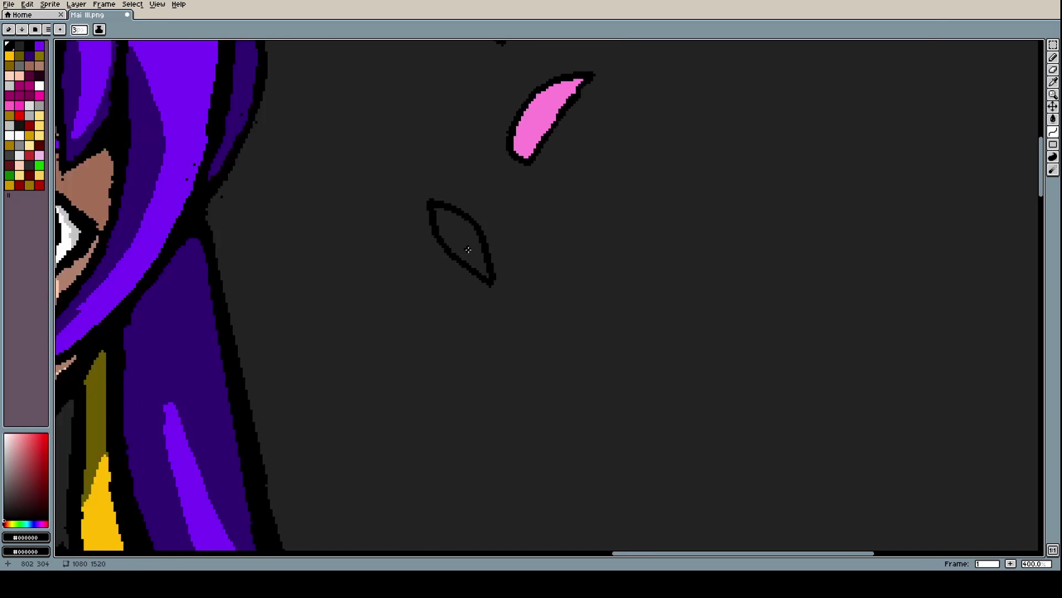
Outline a pointed, curved petal with a notched edge farther out beside the head, using black 3 px curves
scroll(483, 264, up, 5)
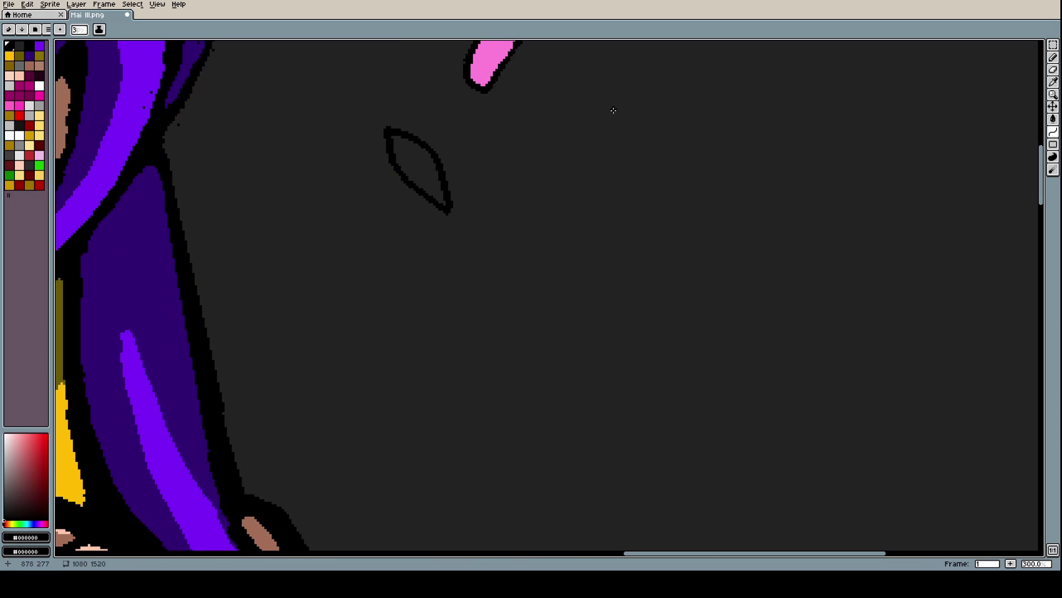
drag(730, 149, 700, 168)
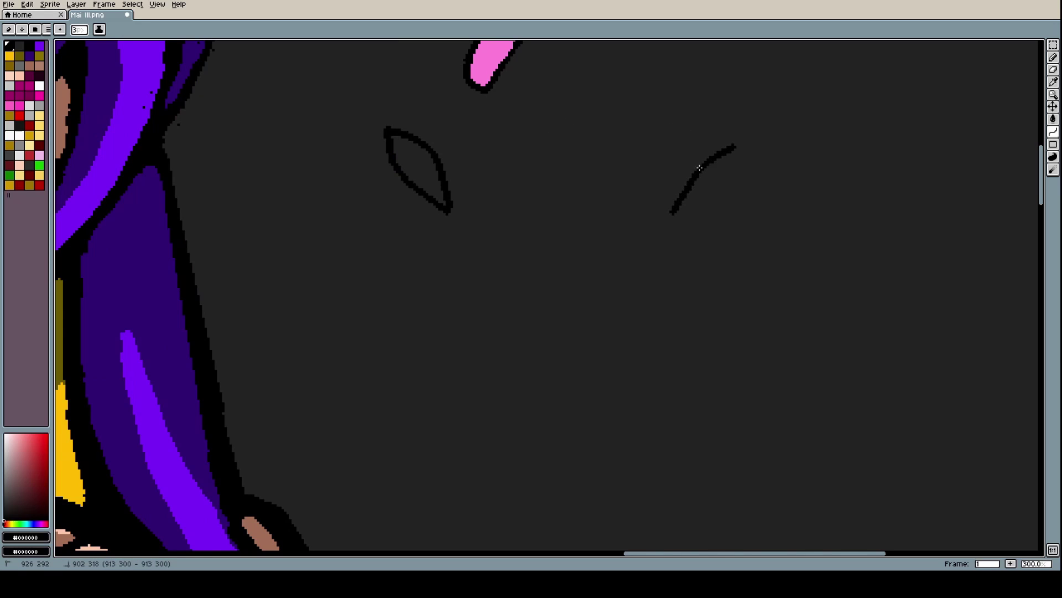
drag(672, 213, 709, 217)
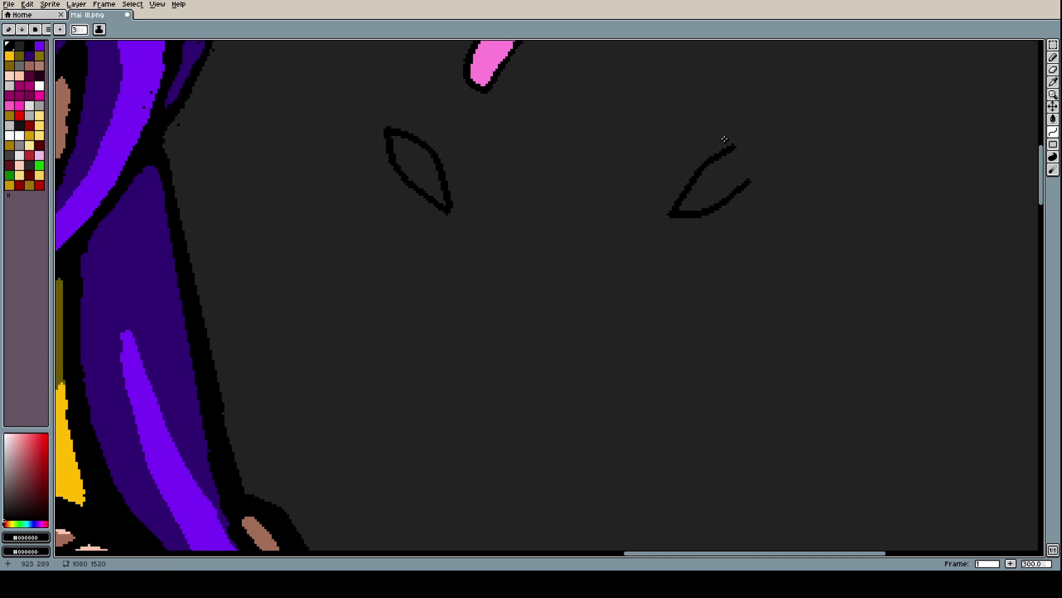
mouse_move(731, 146)
mouse_down()
mouse_move(779, 143)
mouse_move(749, 184)
mouse_move(738, 178)
mouse_move(745, 162)
mouse_move(726, 178)
mouse_up()
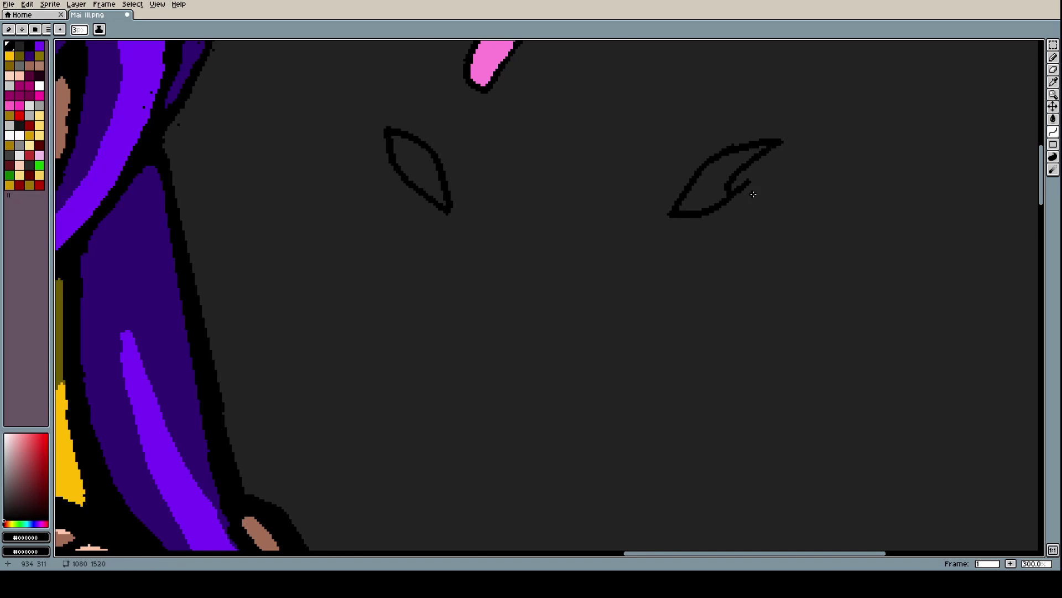
scroll(756, 190, down, 4)
scroll(756, 190, up, 6)
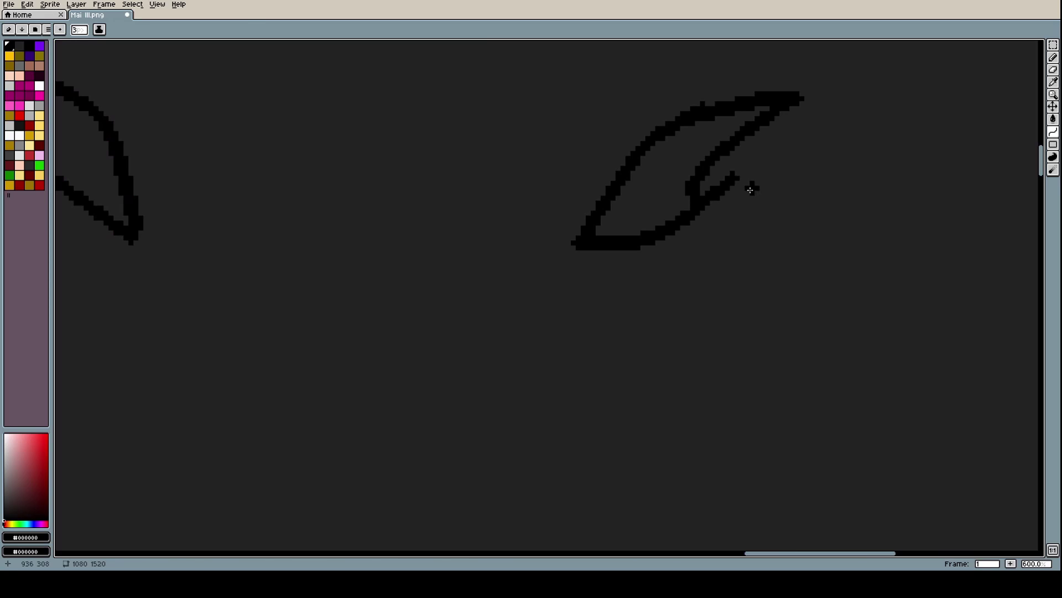
Sample the dark background #232323 and trim the stray spur off the notched petal's outline with the Line tool
alt+click(763, 188)
key(l)
mouse_move(732, 176)
mouse_down()
mouse_move(706, 213)
mouse_move(702, 178)
mouse_move(695, 201)
mouse_move(702, 181)
mouse_move(730, 178)
mouse_up()
scroll(774, 193, down, 5)
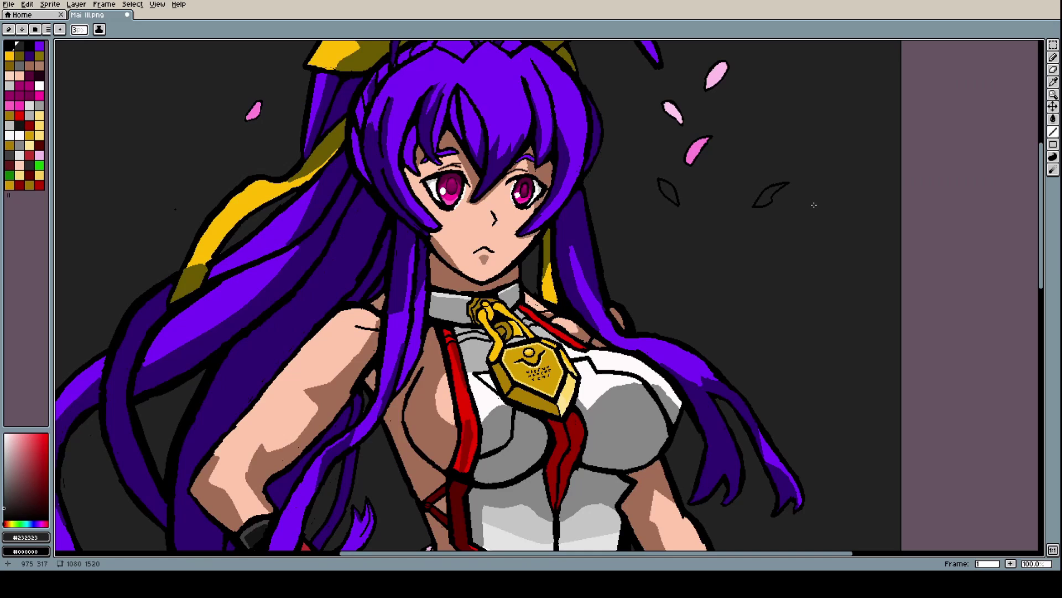
Examine the two new petal outlines beside the head, up close and against the whole figure
scroll(666, 237, up, 3)
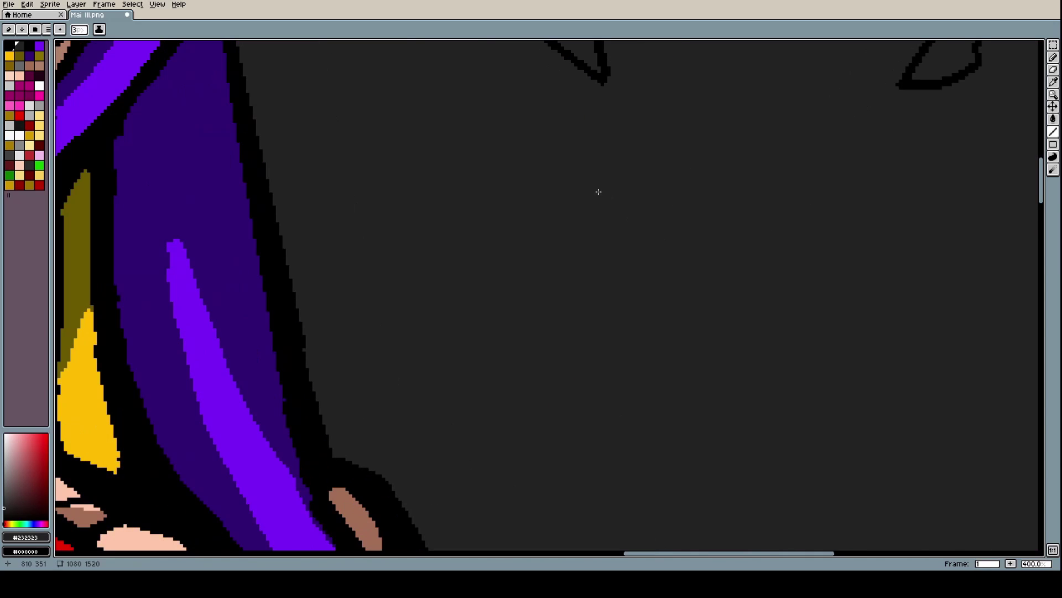
scroll(562, 114, up, 1)
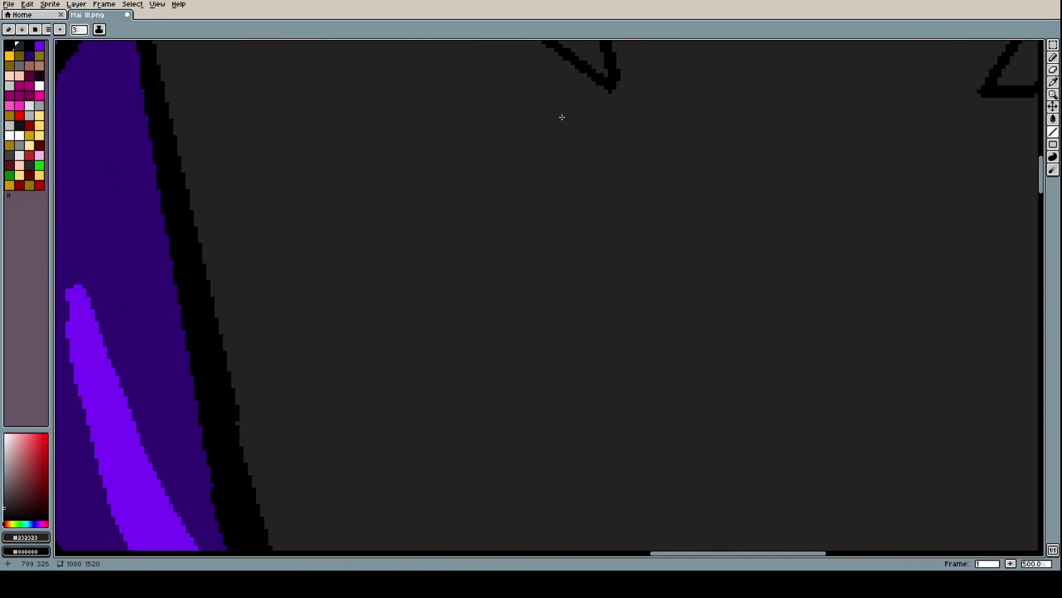
scroll(561, 105, down, 4)
scroll(561, 104, up, 4)
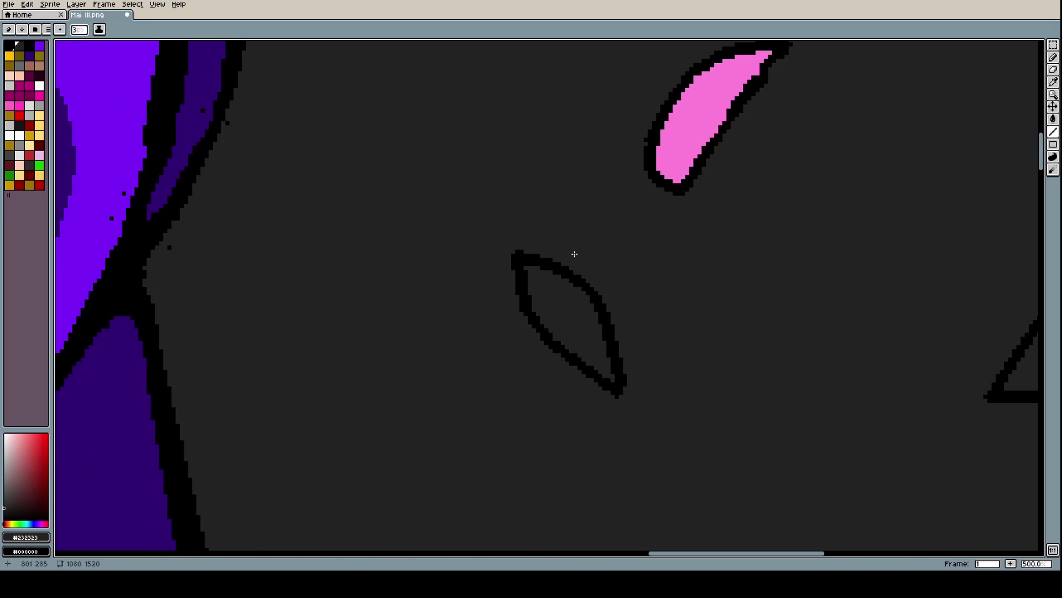
key(p)
click(570, 304)
scroll(609, 296, down, 5)
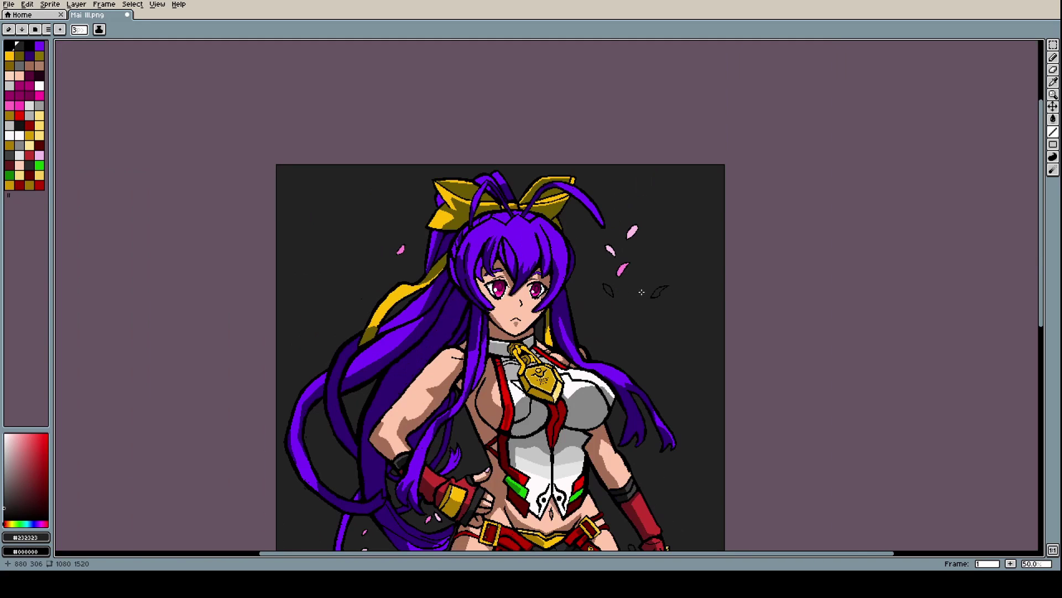
scroll(679, 293, up, 3)
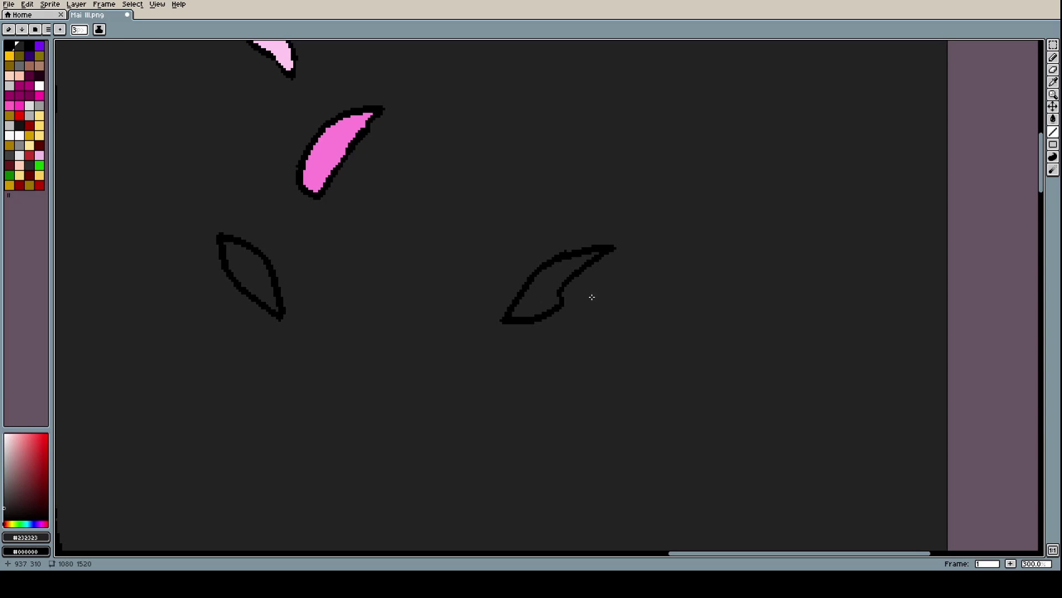
scroll(592, 297, down, 3)
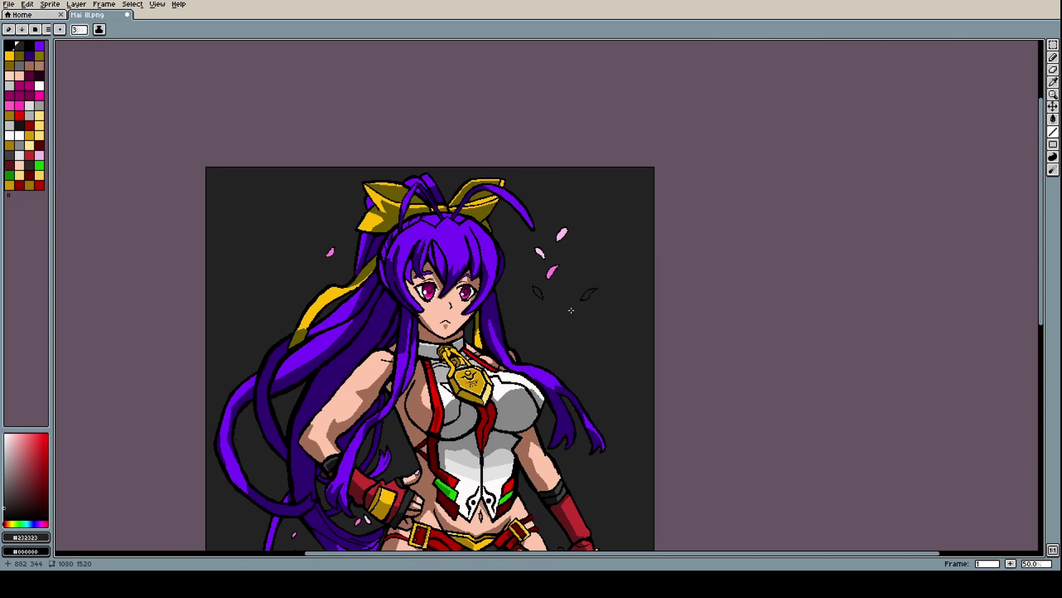
scroll(522, 331, down, 1)
scroll(555, 333, up, 4)
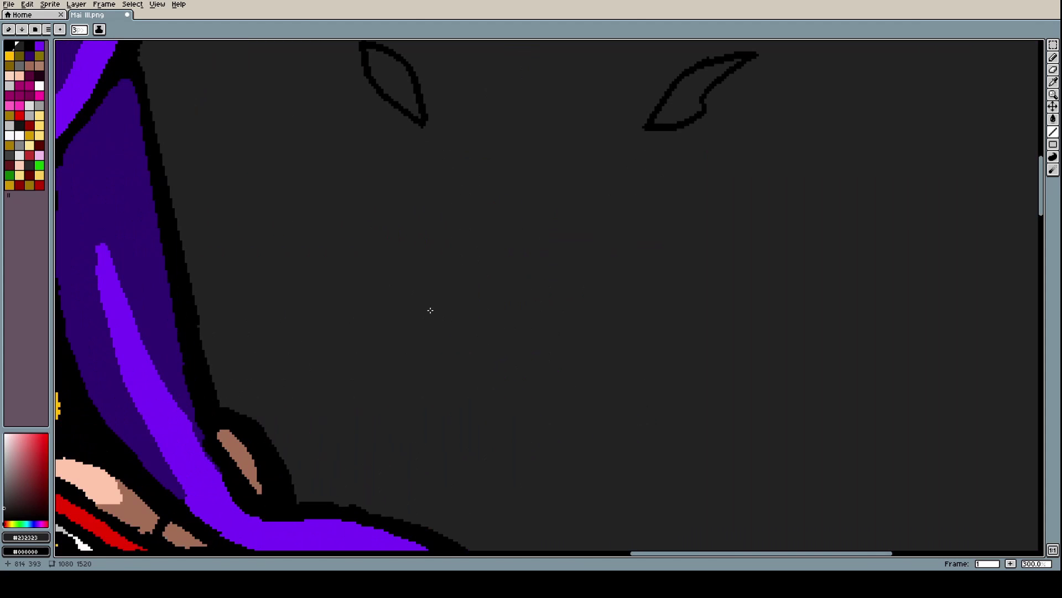
Set the drawing color to black, sampled from the leaf-shaped petal's outline
key(i)
click(408, 109)
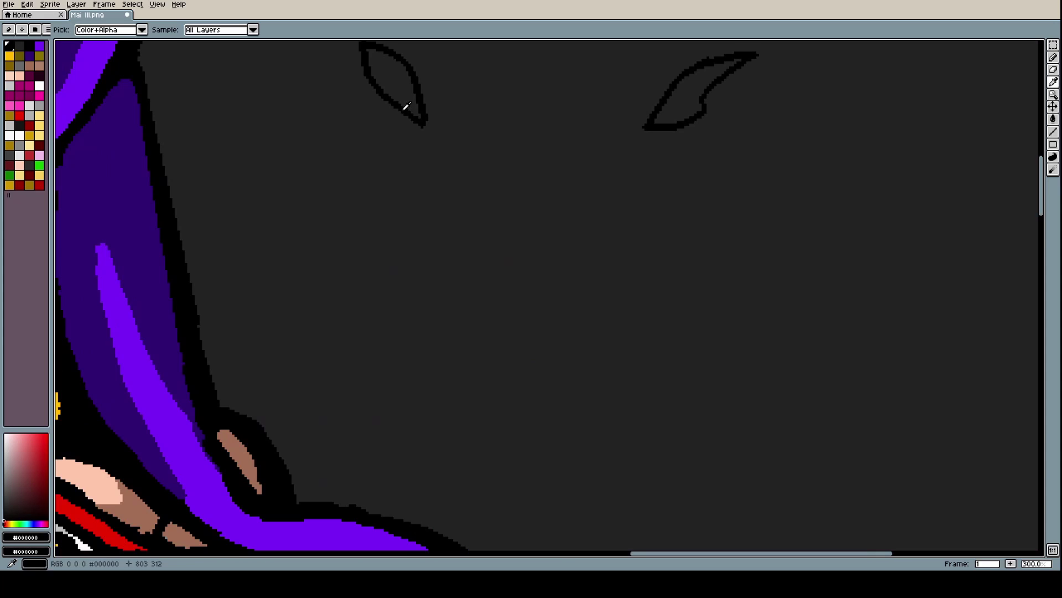
key(b)
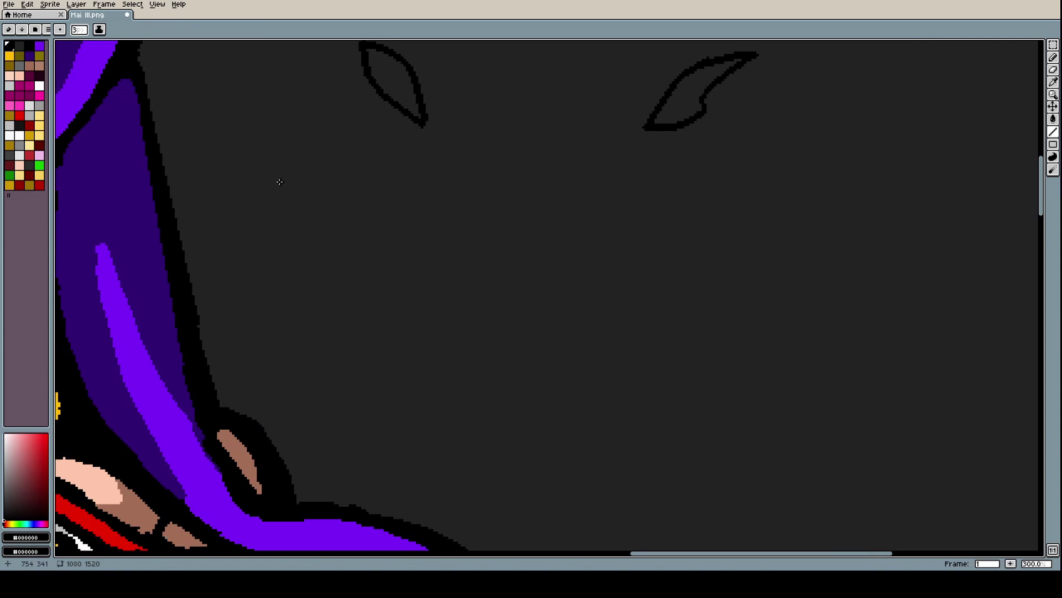
drag(280, 180, 329, 266)
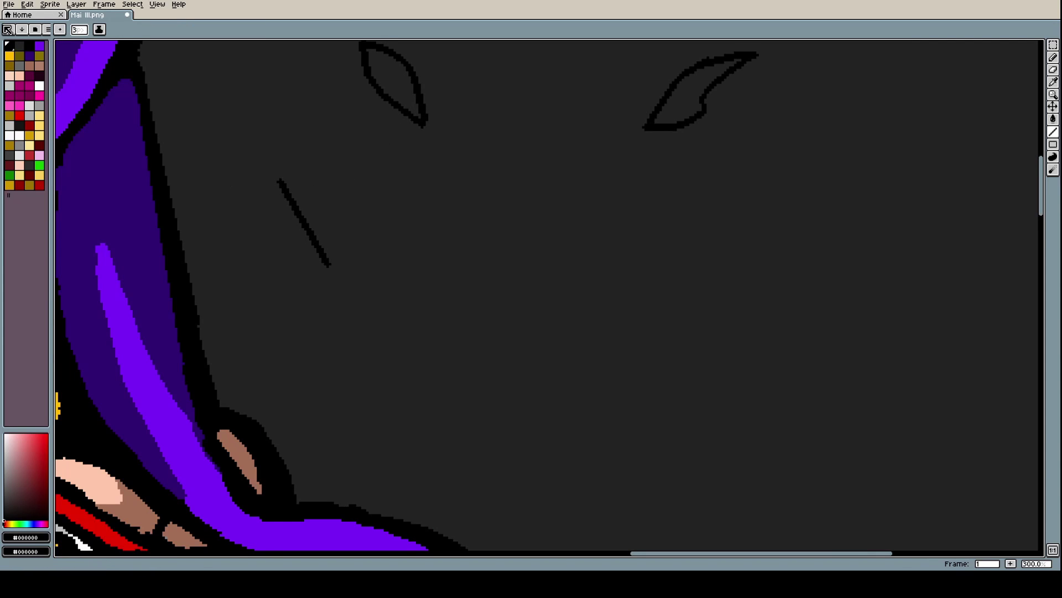
click(27, 4)
click(32, 21)
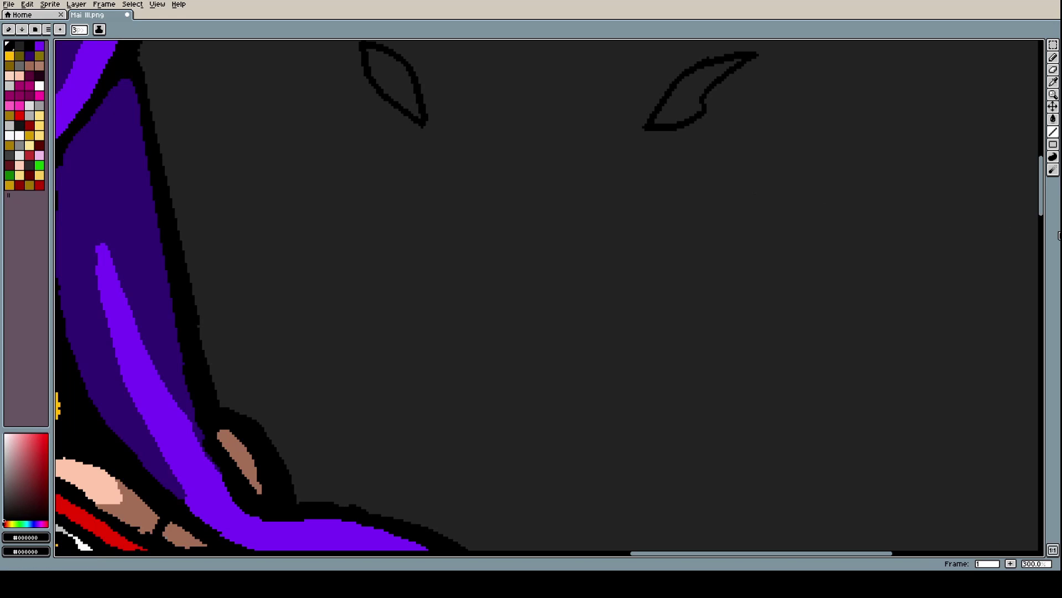
Outline a wider curved petal tapering to a lower tip beneath the leaf-shaped petal with the black 3 px Curve tool
click(1043, 136)
scroll(379, 224, up, 2)
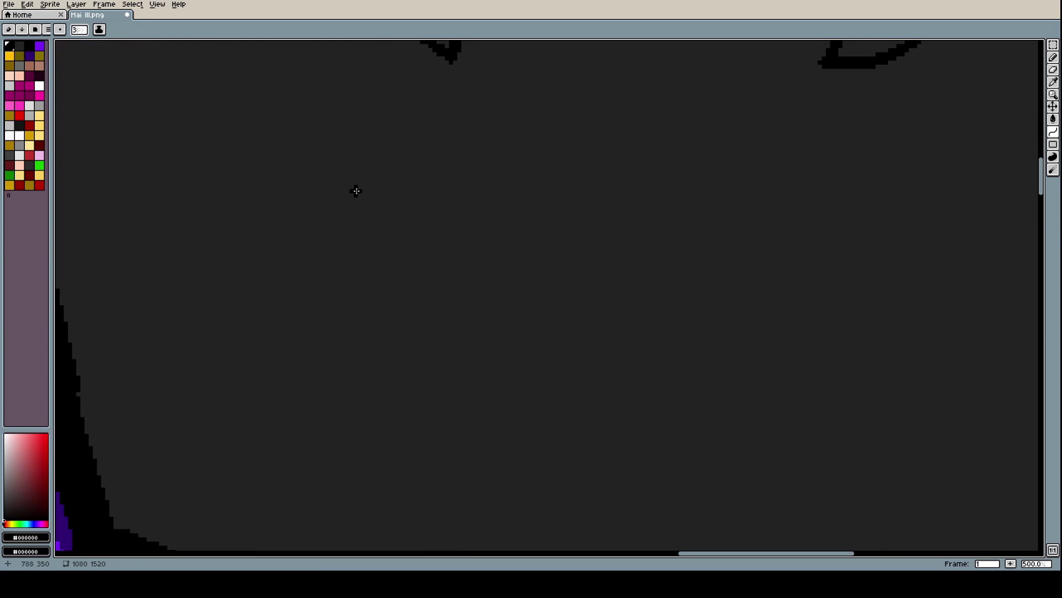
drag(356, 191, 451, 348)
drag(418, 280, 411, 232)
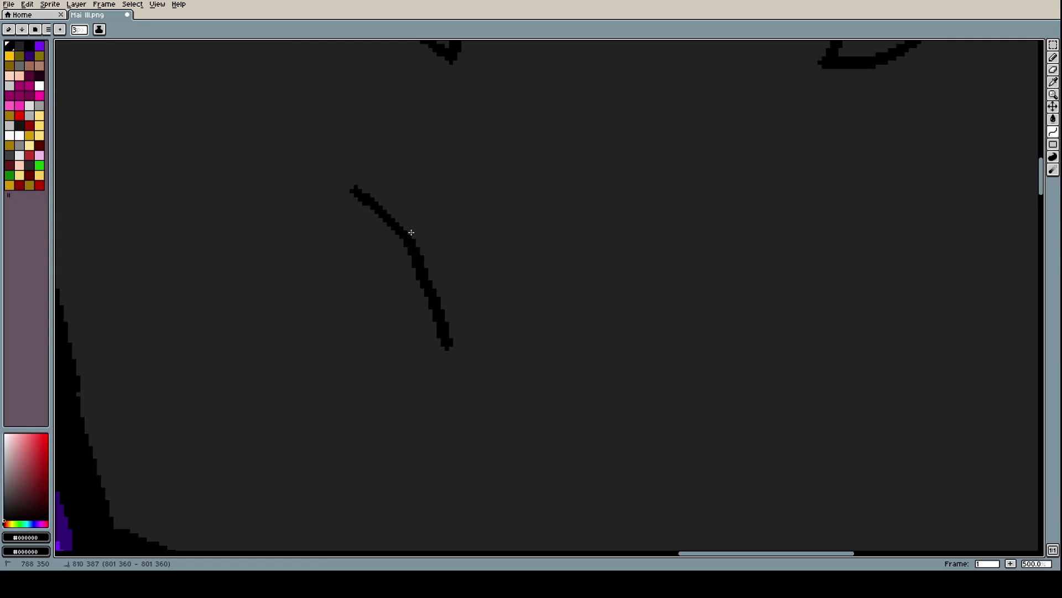
drag(360, 183, 395, 138)
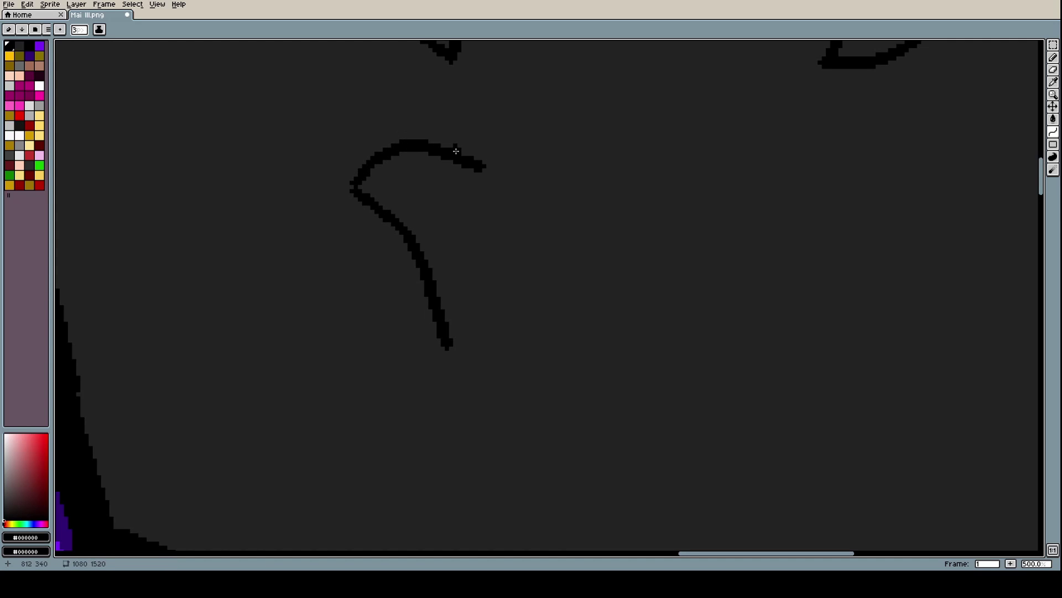
mouse_move(480, 166)
mouse_down()
mouse_move(533, 325)
mouse_move(465, 343)
mouse_move(495, 257)
mouse_move(498, 278)
mouse_up()
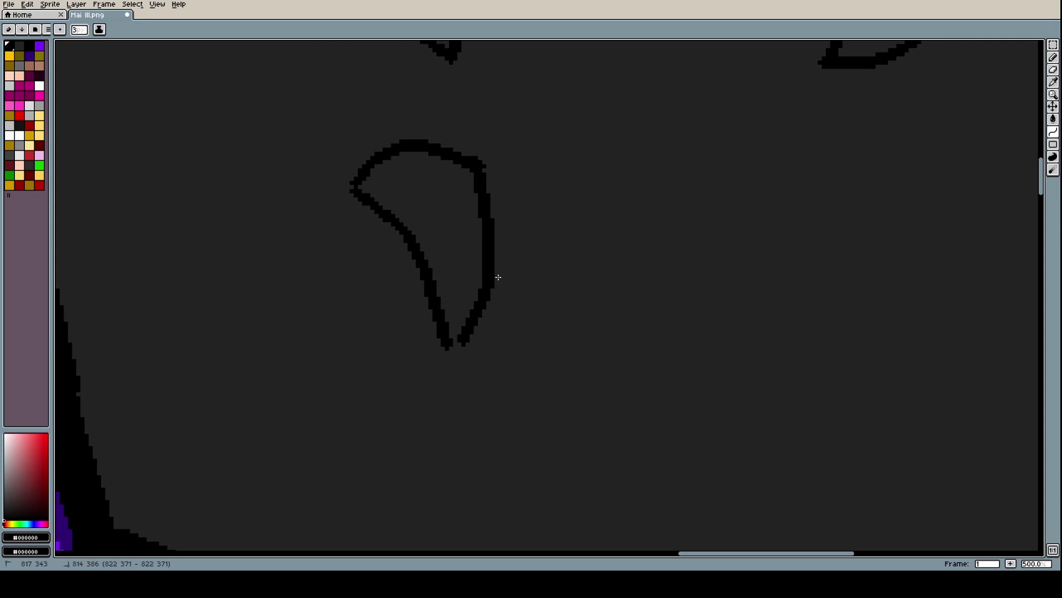
mouse_move(460, 161)
mouse_down()
mouse_move(470, 339)
mouse_move(488, 281)
mouse_up()
scroll(558, 253, down, 4)
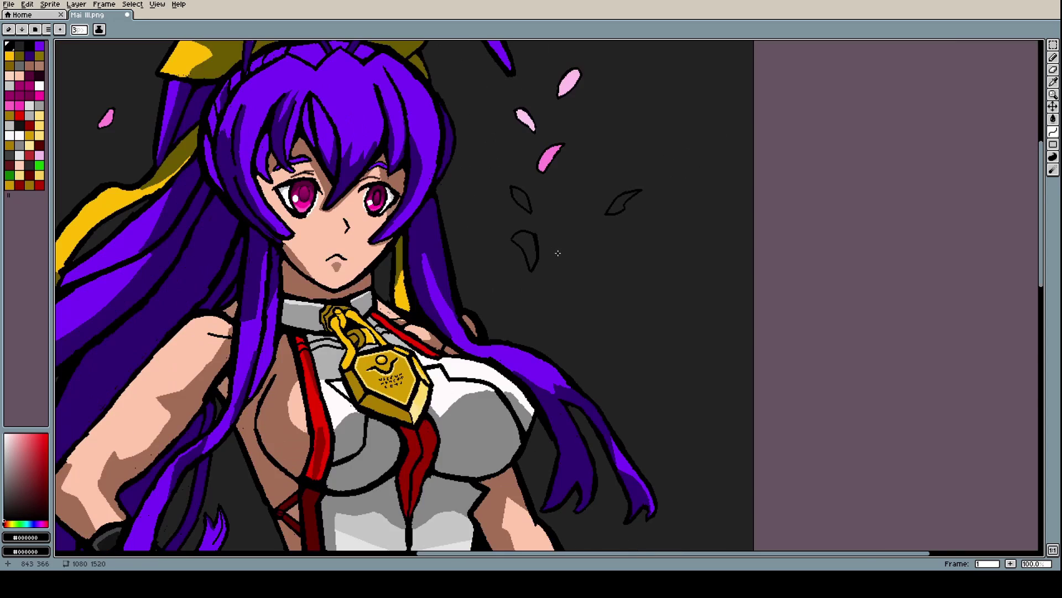
Thicken the upper edge of the wide petal's outline with another black 3 px curve
scroll(558, 253, down, 2)
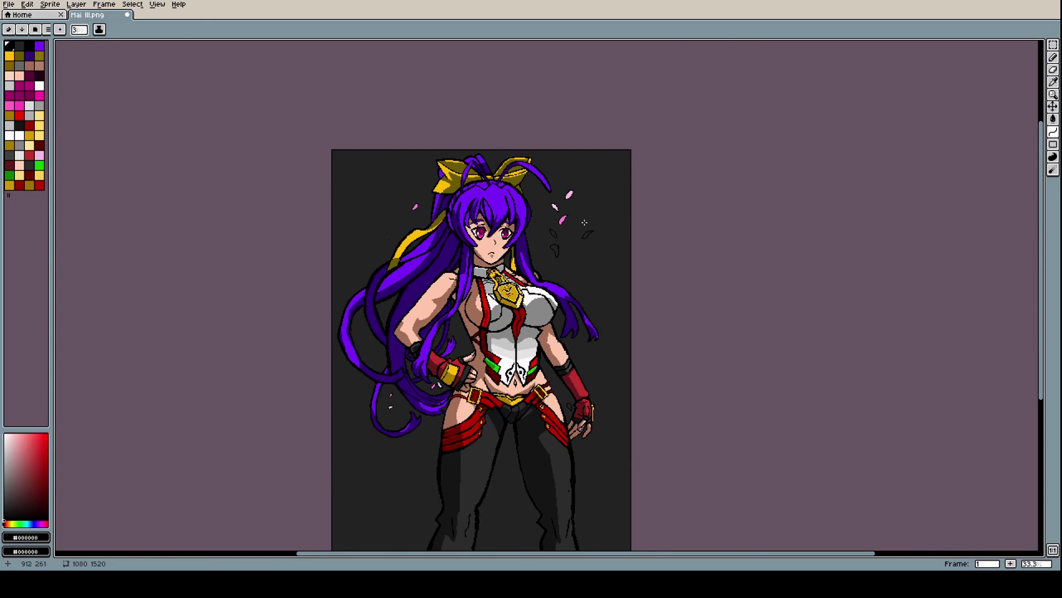
scroll(584, 222, up, 3)
scroll(467, 364, up, 4)
drag(410, 293, 332, 244)
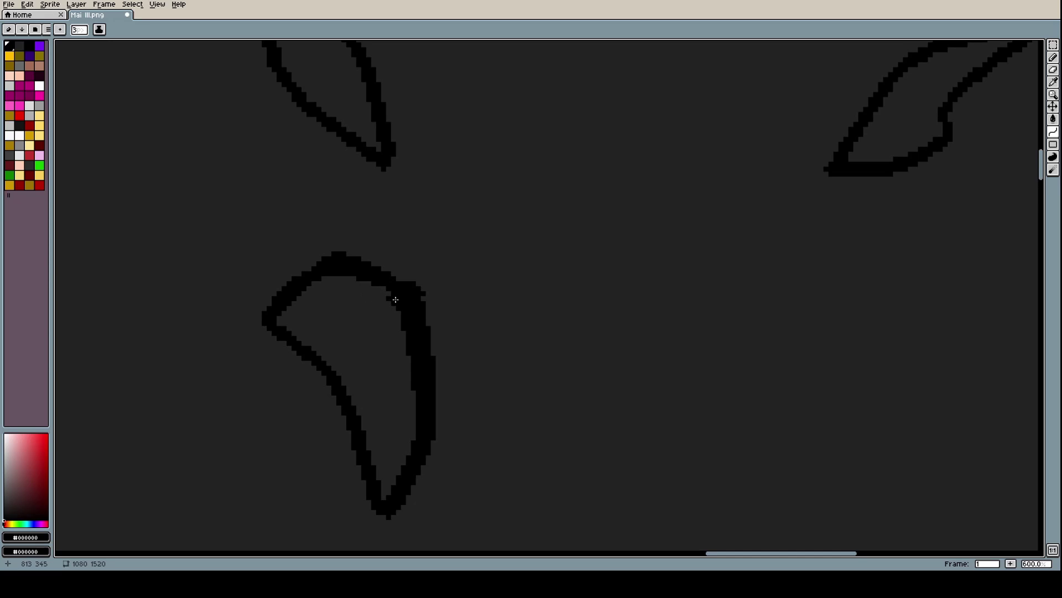
scroll(394, 363, down, 7)
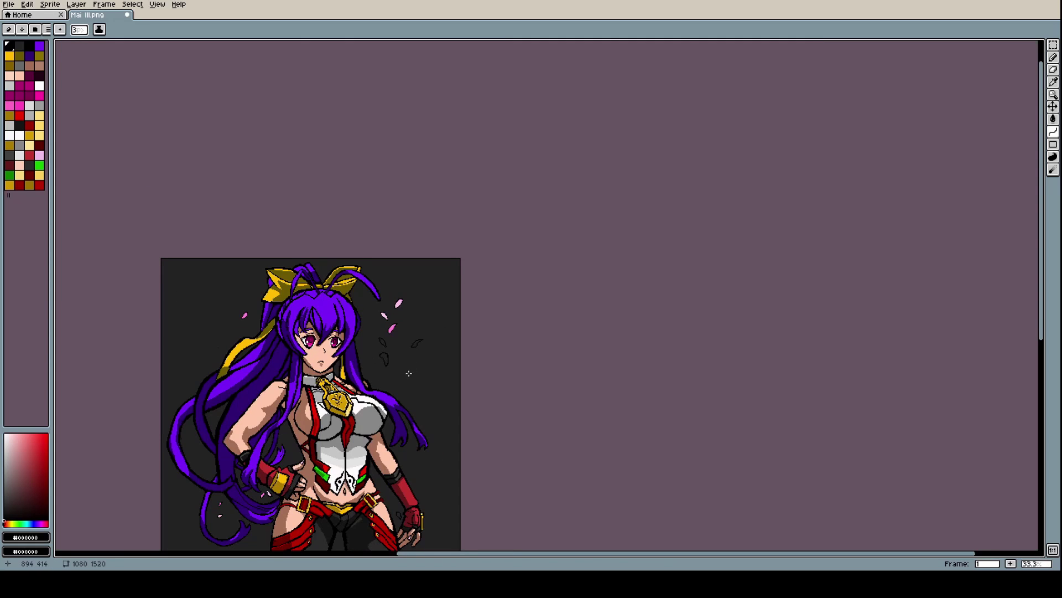
scroll(408, 373, up, 7)
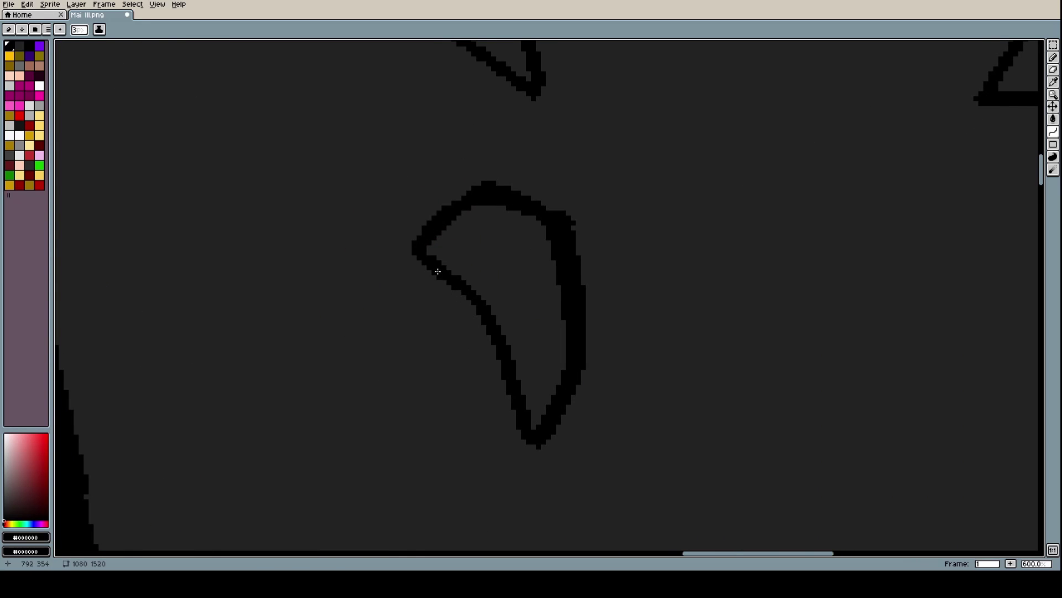
Remove the wide petal's inner edge and lower tip with the sampled background color #232323, using 3 px lines and a bucket fill
key(i)
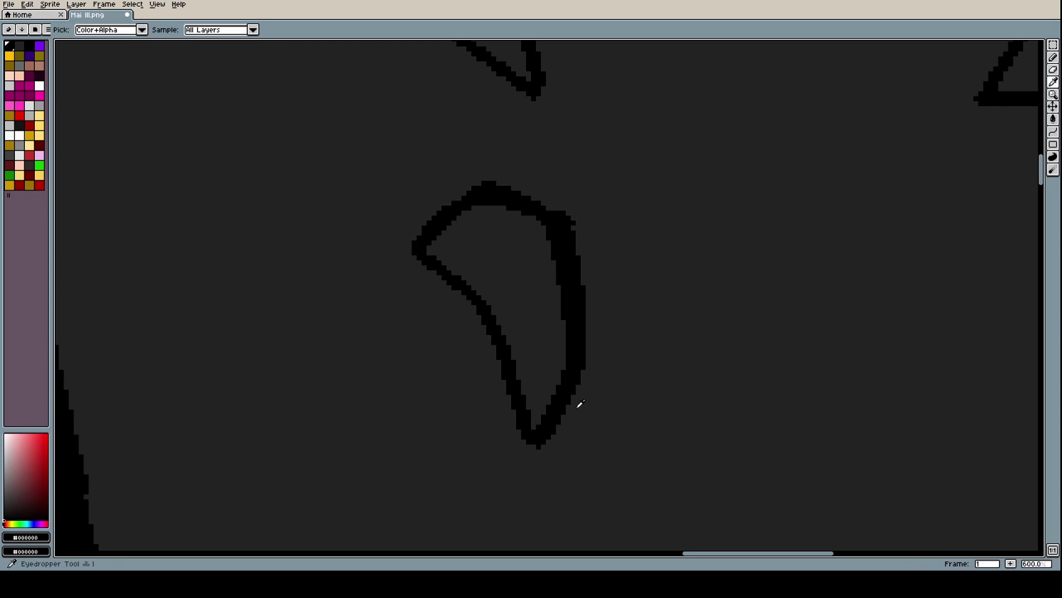
click(548, 387)
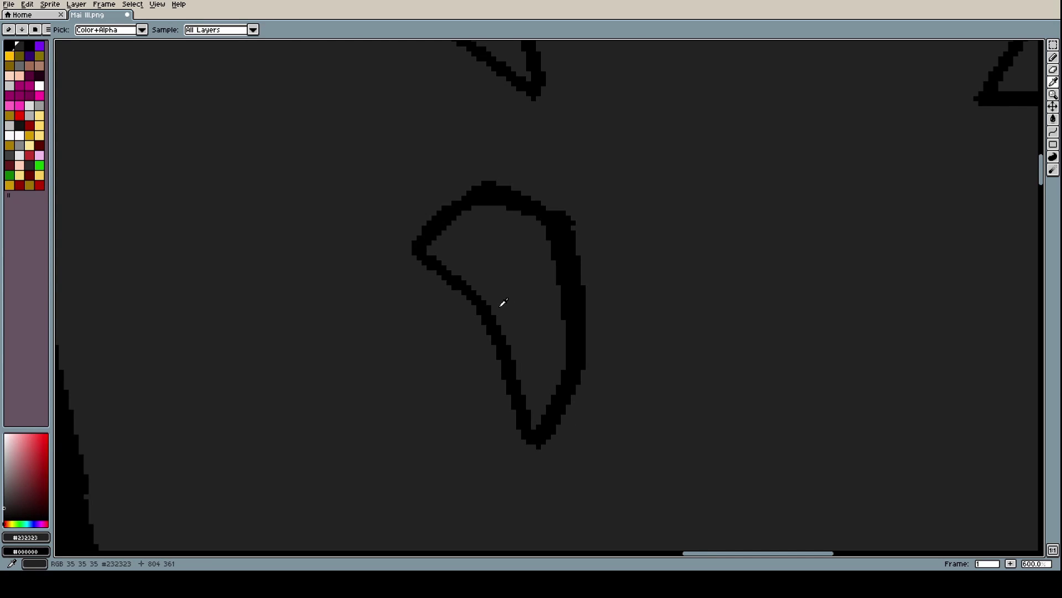
key(l)
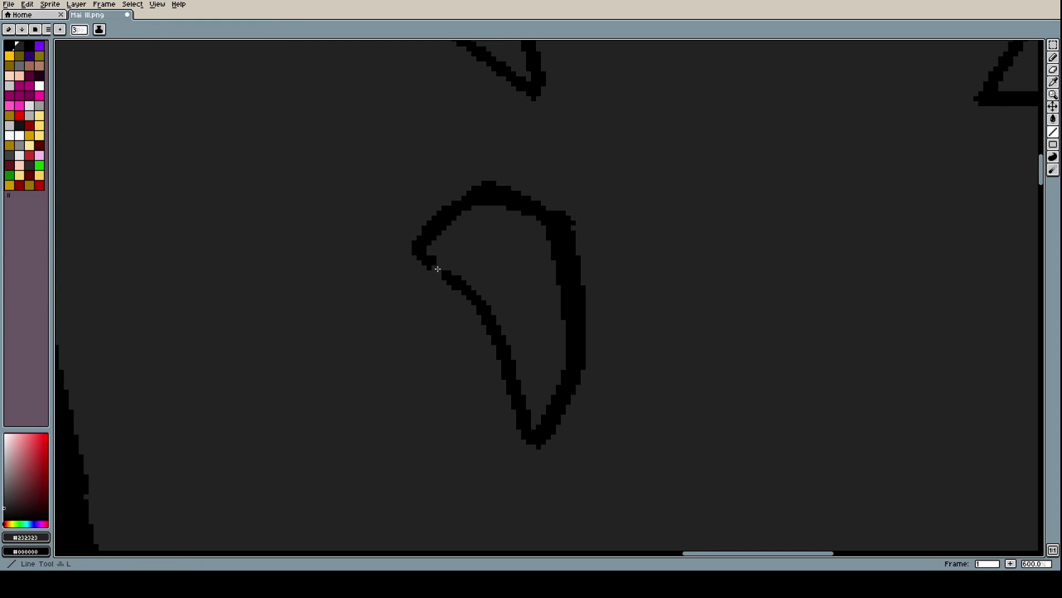
click(526, 425)
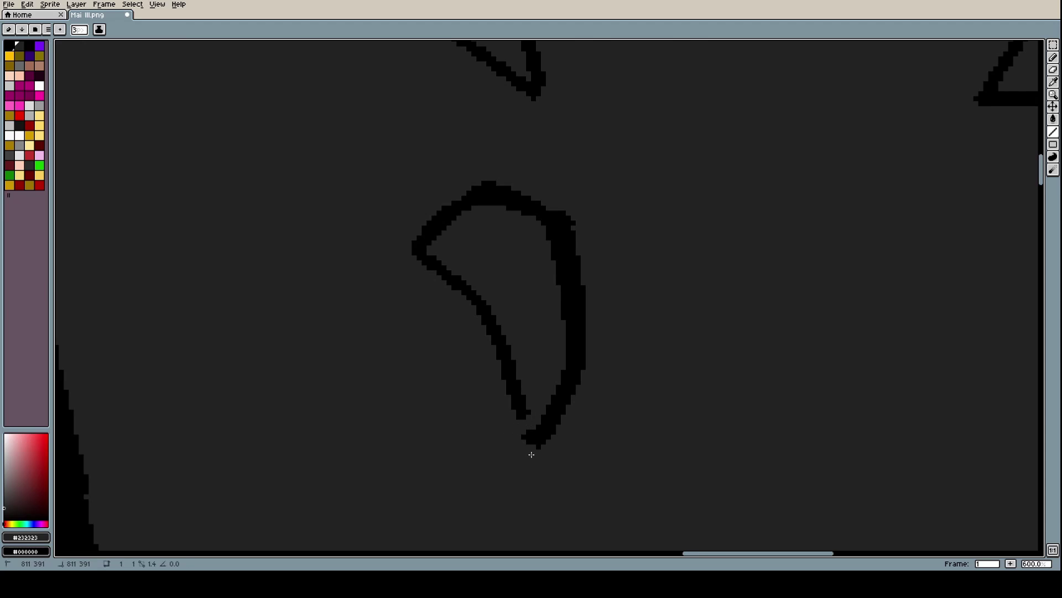
mouse_move(531, 454)
mouse_down()
mouse_move(558, 368)
mouse_move(581, 396)
mouse_move(556, 379)
mouse_up()
drag(430, 276, 448, 270)
key(g)
click(479, 310)
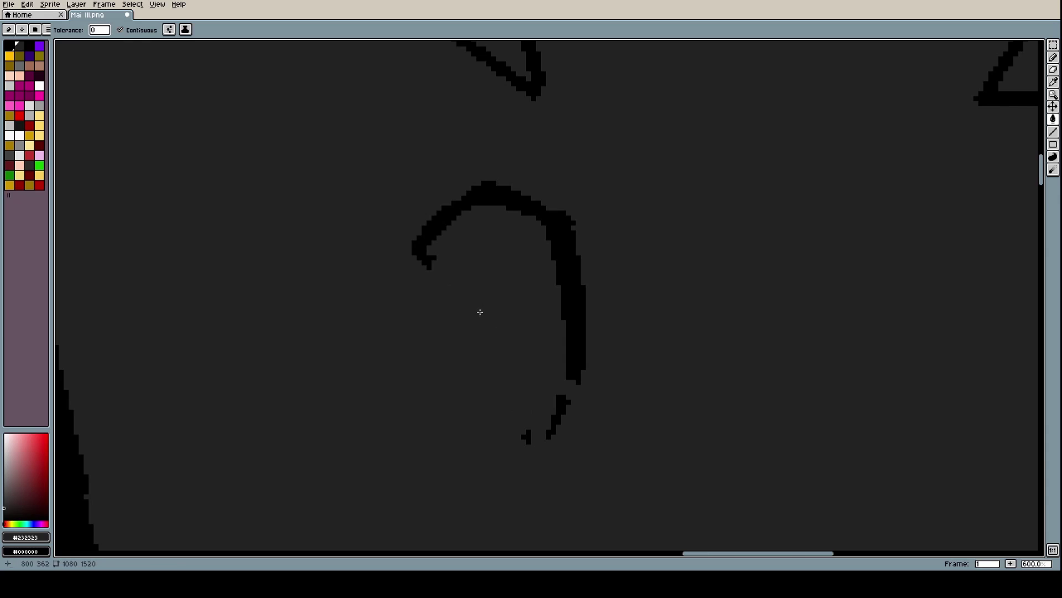
click(574, 323)
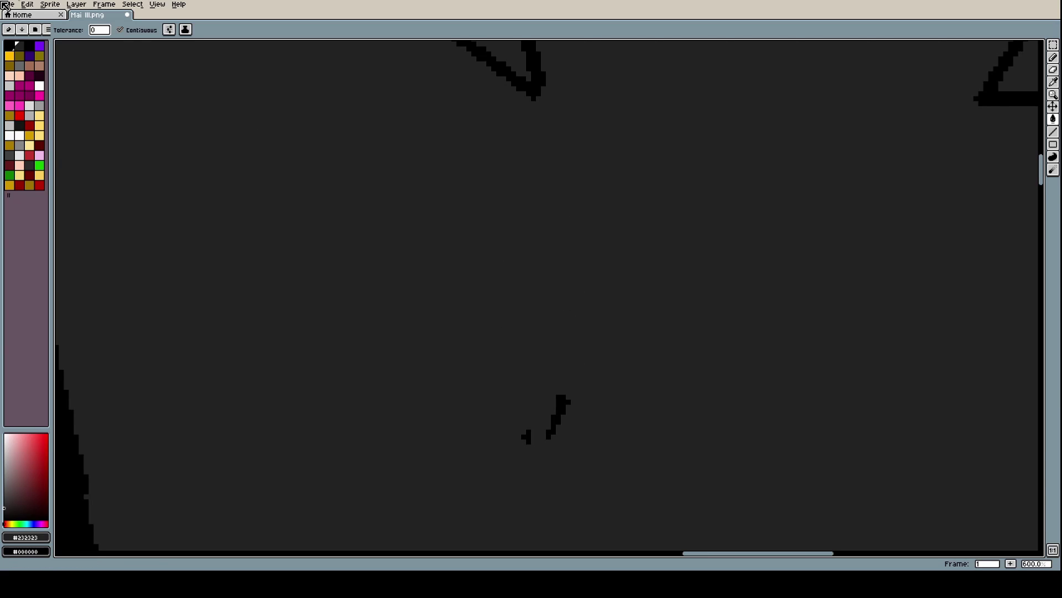
click(27, 4)
click(37, 17)
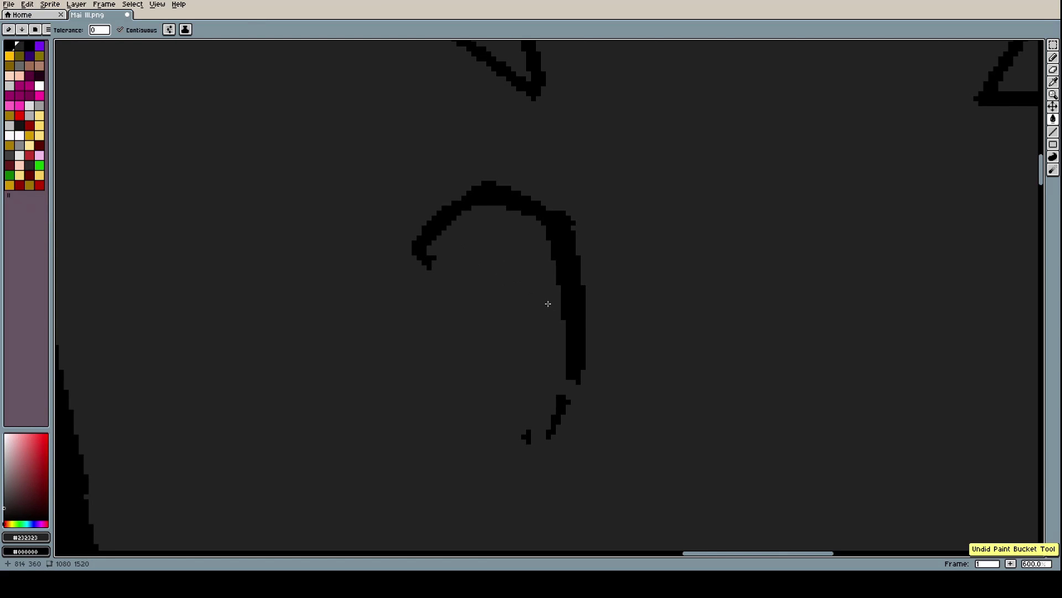
Redraw the wide petal's inner edge as a shorter black 3 px curve bulging toward the hair, using black sampled from the outline
key(i)
click(574, 294)
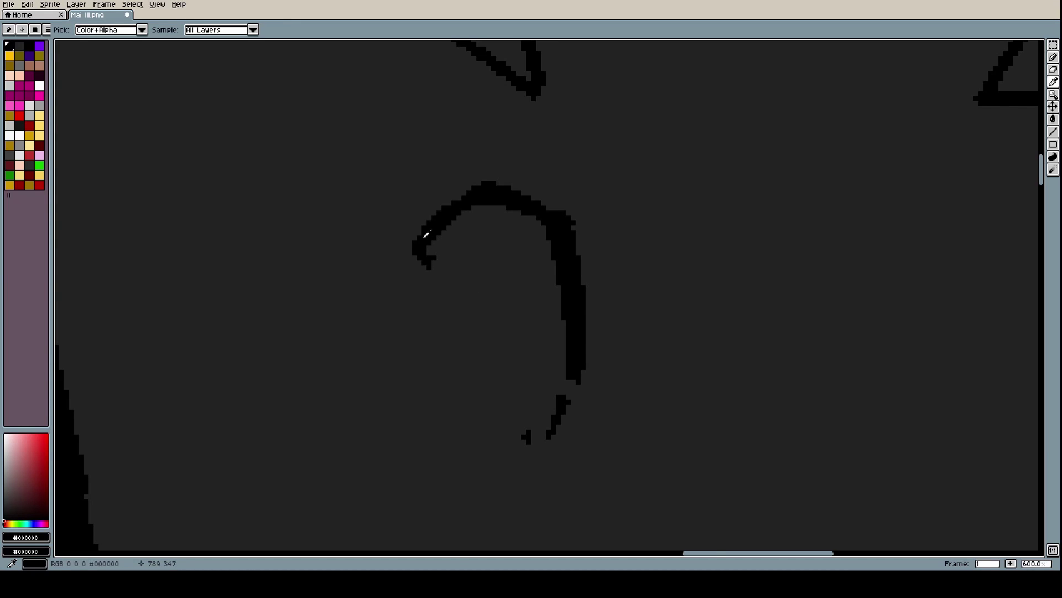
key(b)
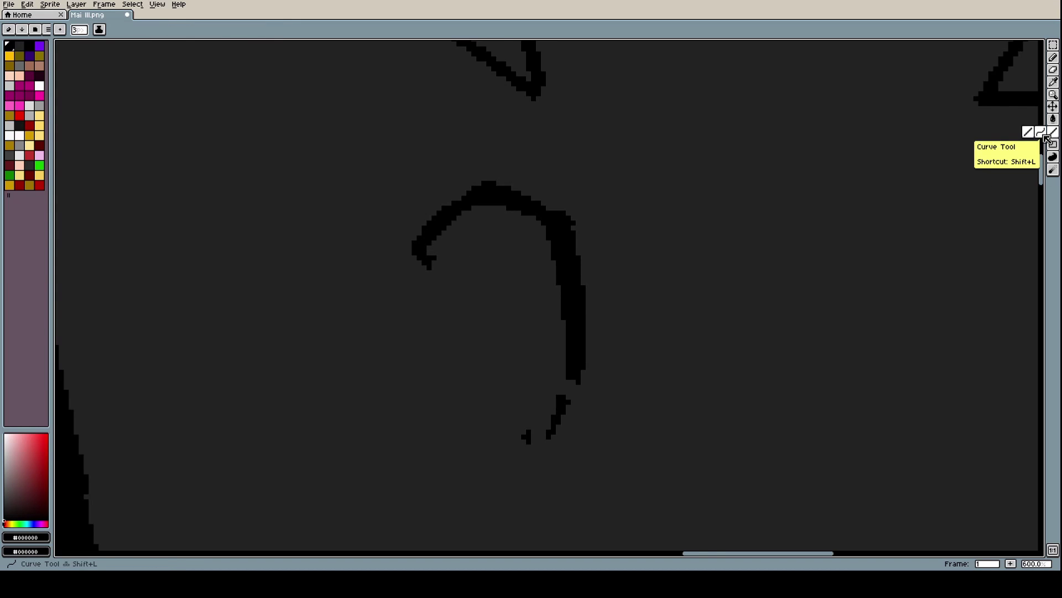
click(1044, 135)
drag(438, 243, 568, 371)
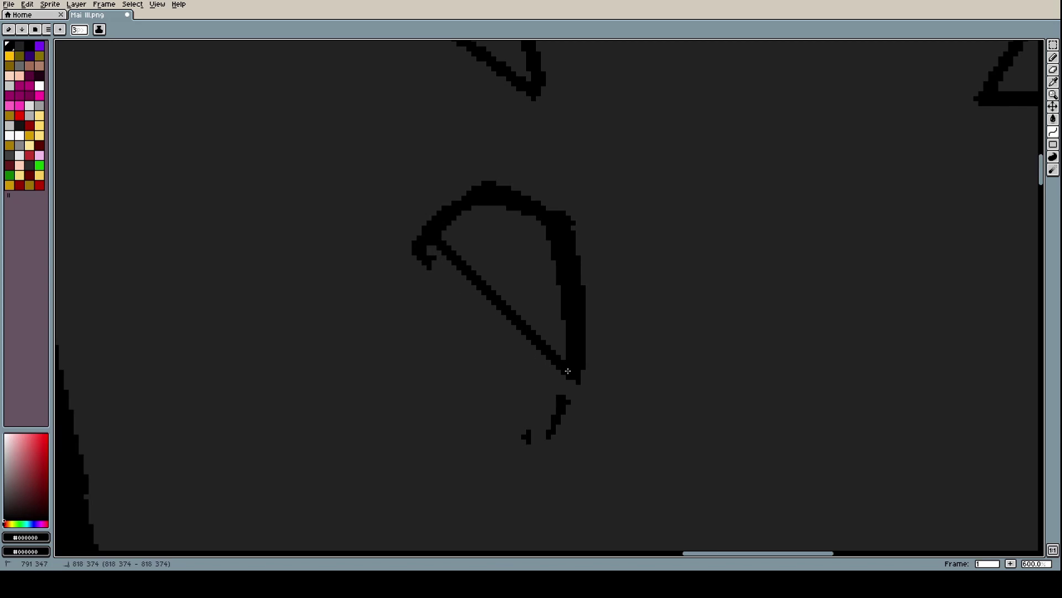
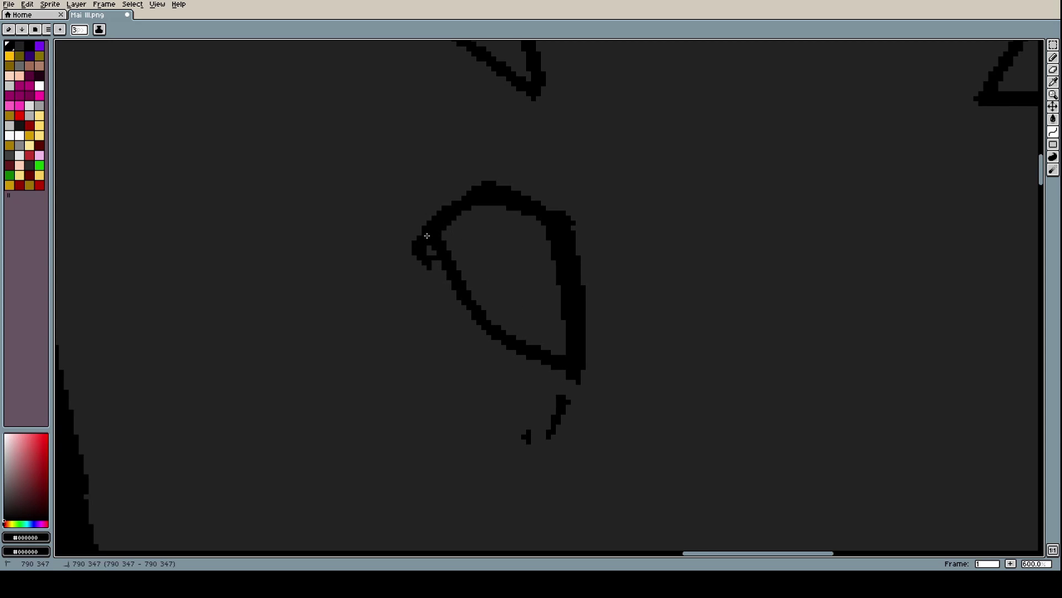
Thicken and round the wide petal's upper, outer and inner edges with additional black 3 px curves
mouse_move(443, 240)
mouse_down()
mouse_move(507, 207)
mouse_move(559, 229)
mouse_up()
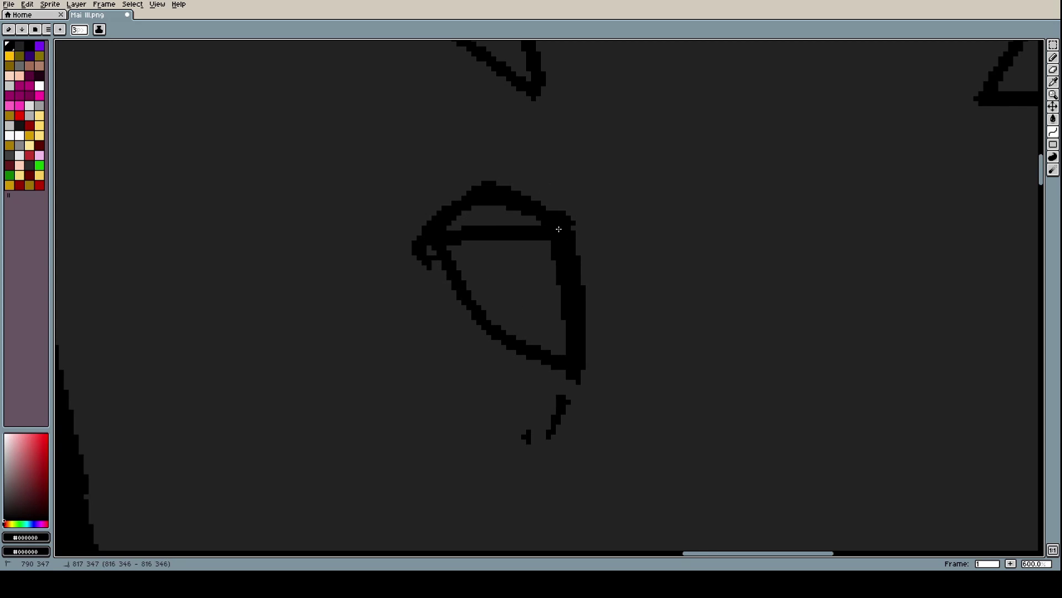
click(506, 191)
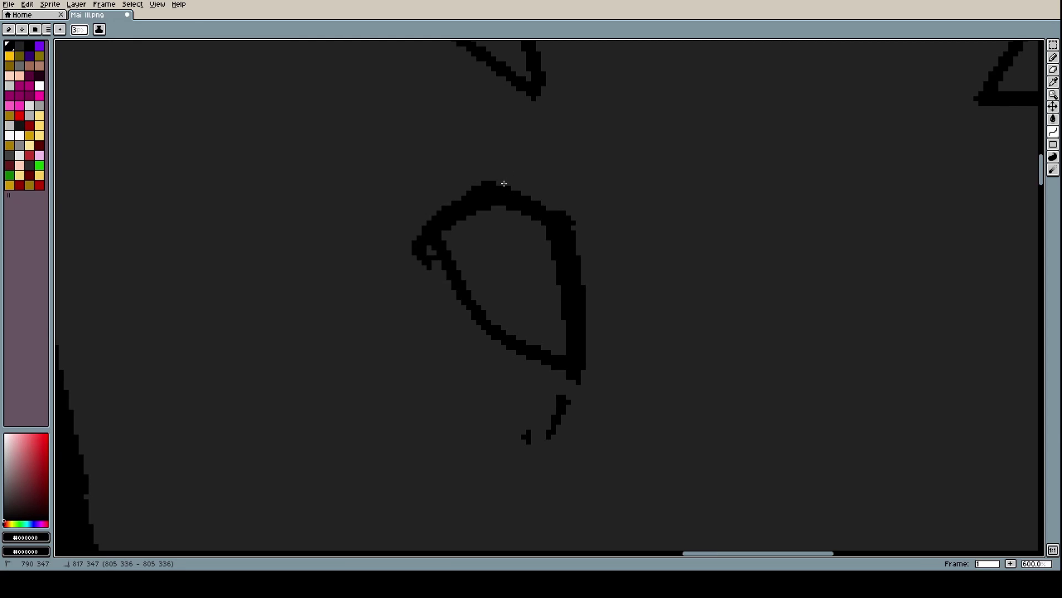
mouse_move(502, 185)
mouse_down()
mouse_move(574, 249)
mouse_move(552, 197)
mouse_up()
key(1)
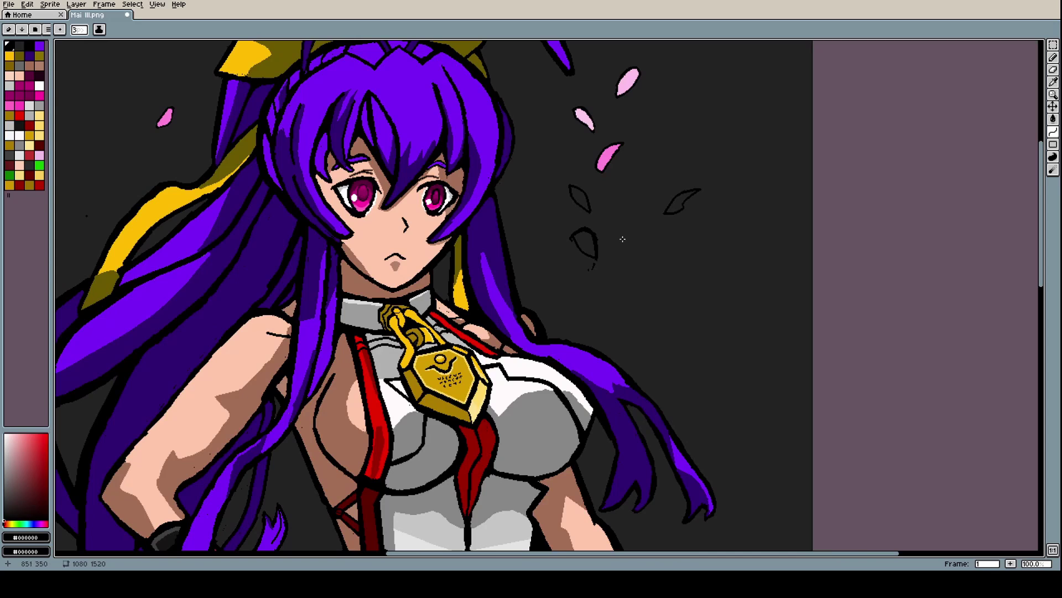
scroll(597, 236, up, 5)
mouse_move(560, 228)
mouse_down()
mouse_move(578, 354)
mouse_move(591, 308)
mouse_up()
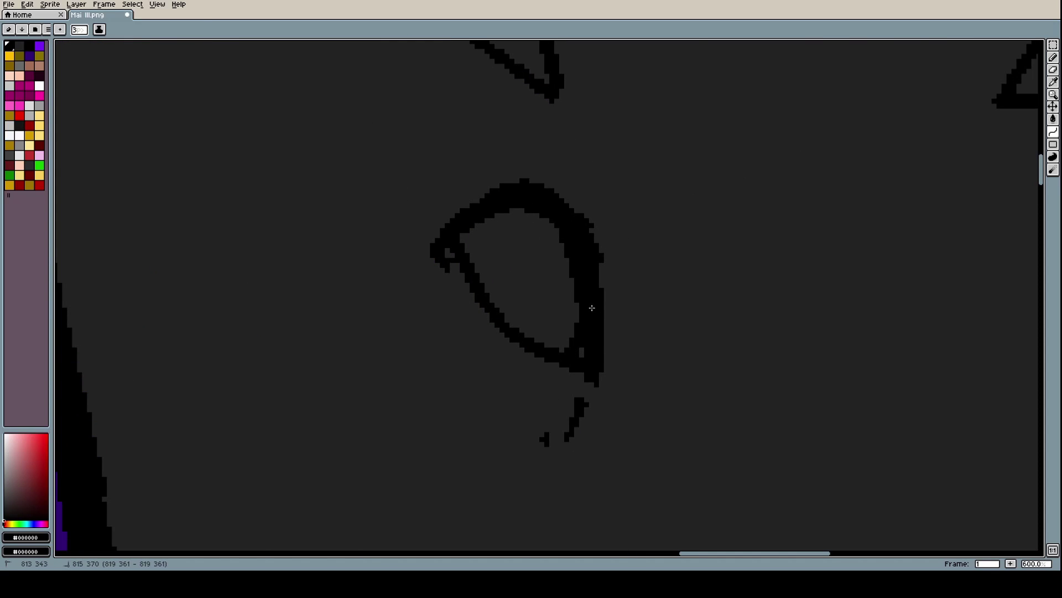
mouse_move(434, 238)
mouse_down()
mouse_move(569, 350)
mouse_move(499, 310)
mouse_up()
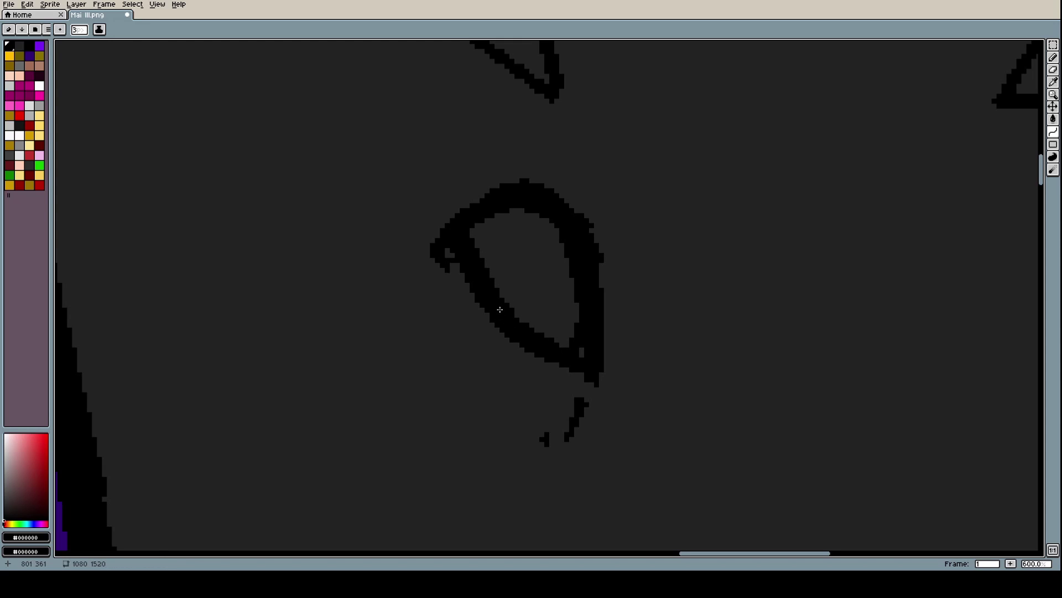
Erase the old tip fragments and trim the wide petal's outline with 3 px lines in the sampled background color #232323
alt+click(520, 370)
key(l)
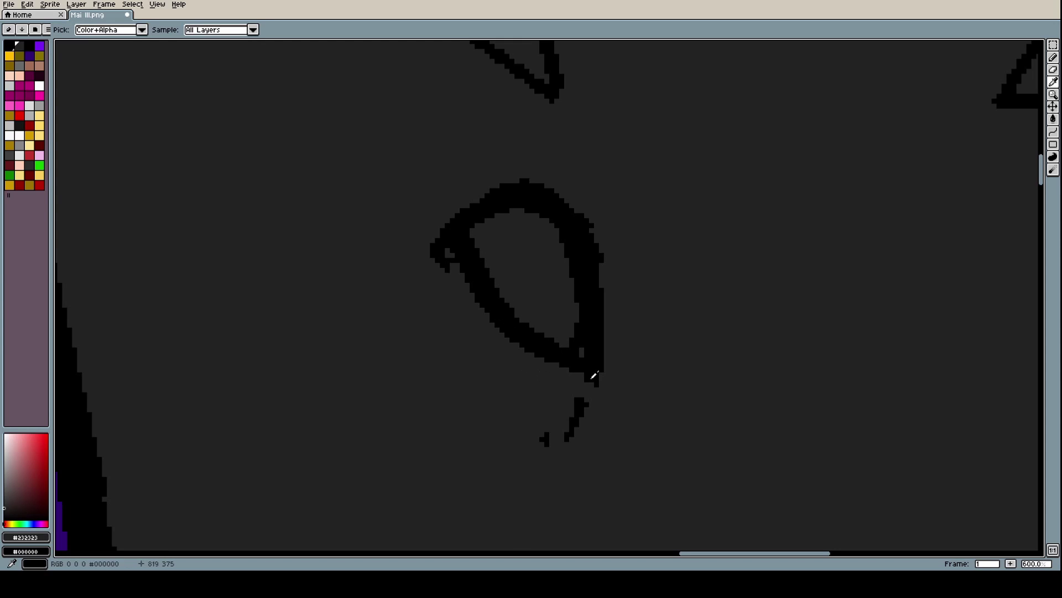
drag(588, 399, 565, 427)
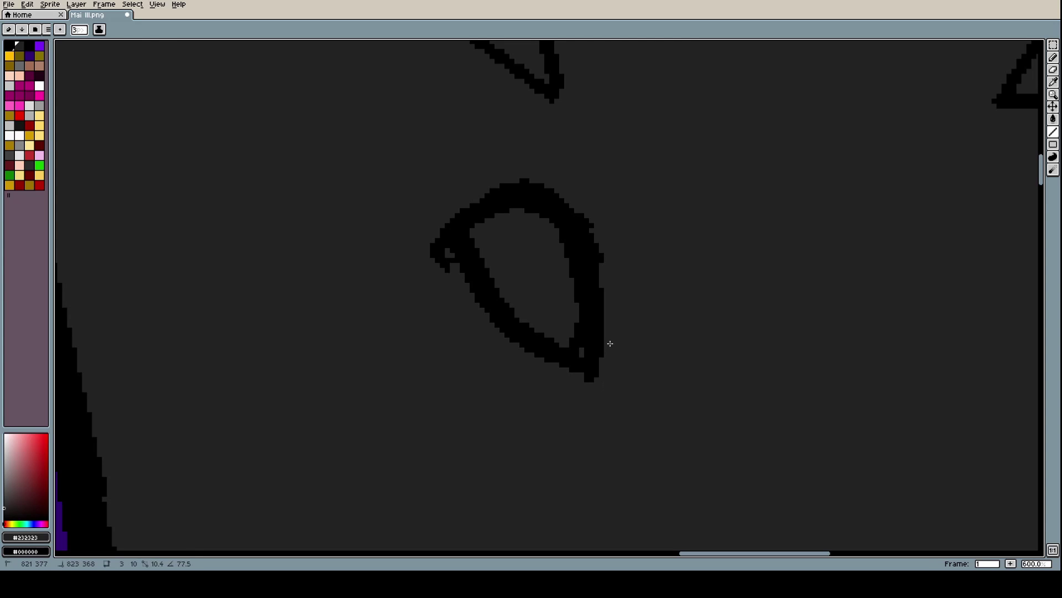
mouse_move(610, 343)
mouse_down()
mouse_move(579, 389)
mouse_move(524, 352)
mouse_move(486, 319)
mouse_move(434, 224)
mouse_up()
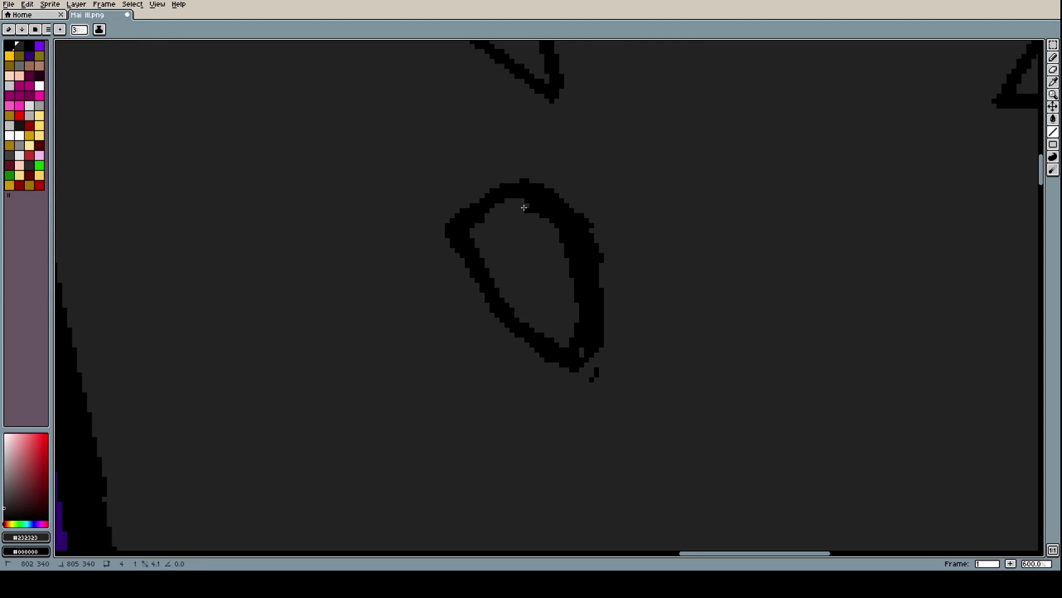
mouse_move(524, 207)
mouse_down()
mouse_move(576, 266)
mouse_move(581, 337)
mouse_up()
drag(574, 276, 574, 296)
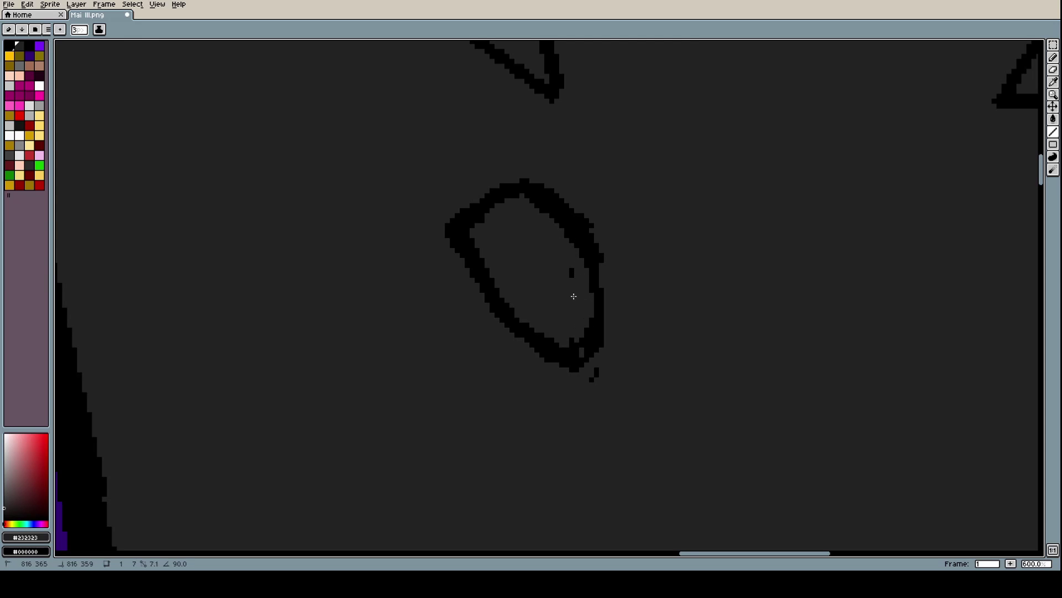
drag(566, 251, 549, 214)
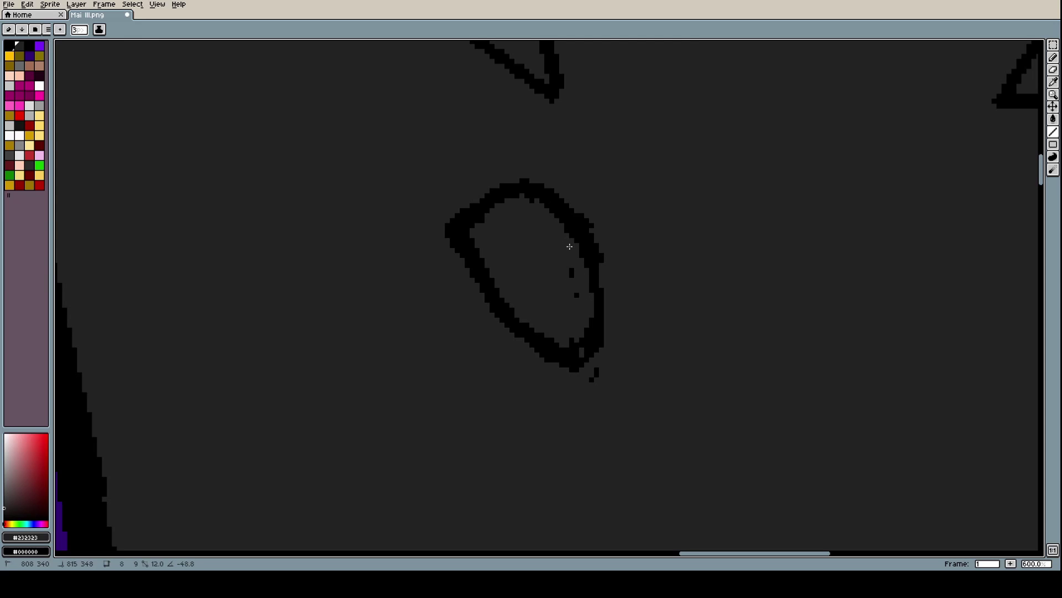
Smooth and fill out the trimmed petal's outer, lower and upper edges with 3 px lines in sampled black
key(i)
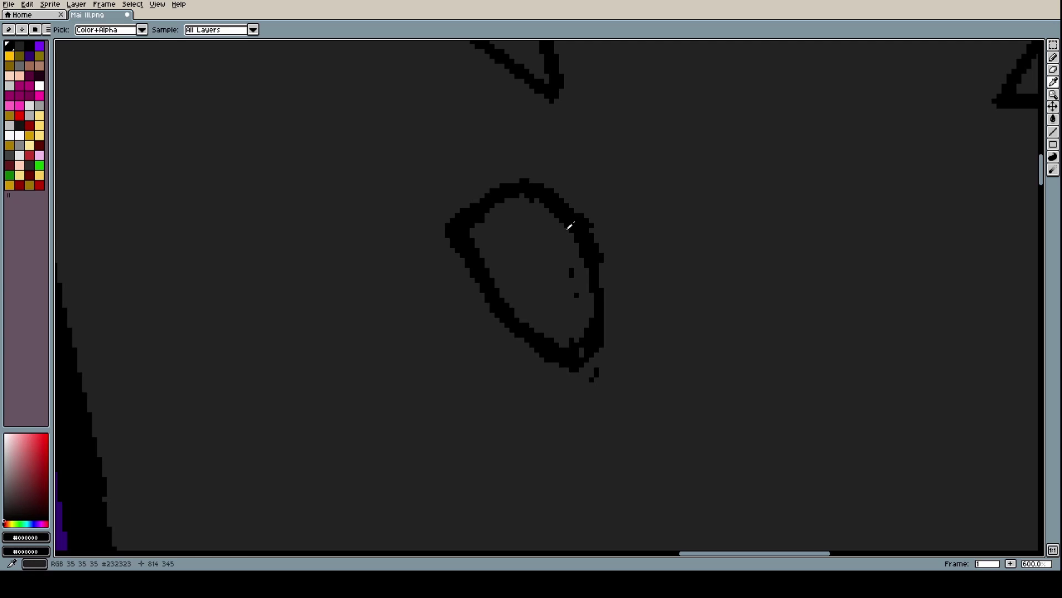
key(l)
drag(590, 235, 580, 367)
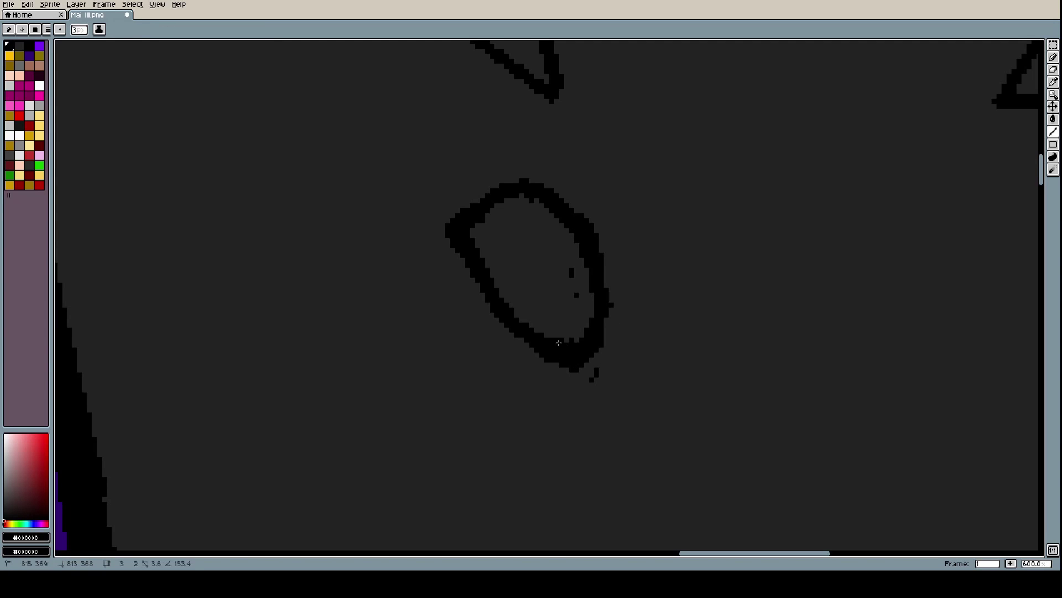
drag(485, 277, 463, 228)
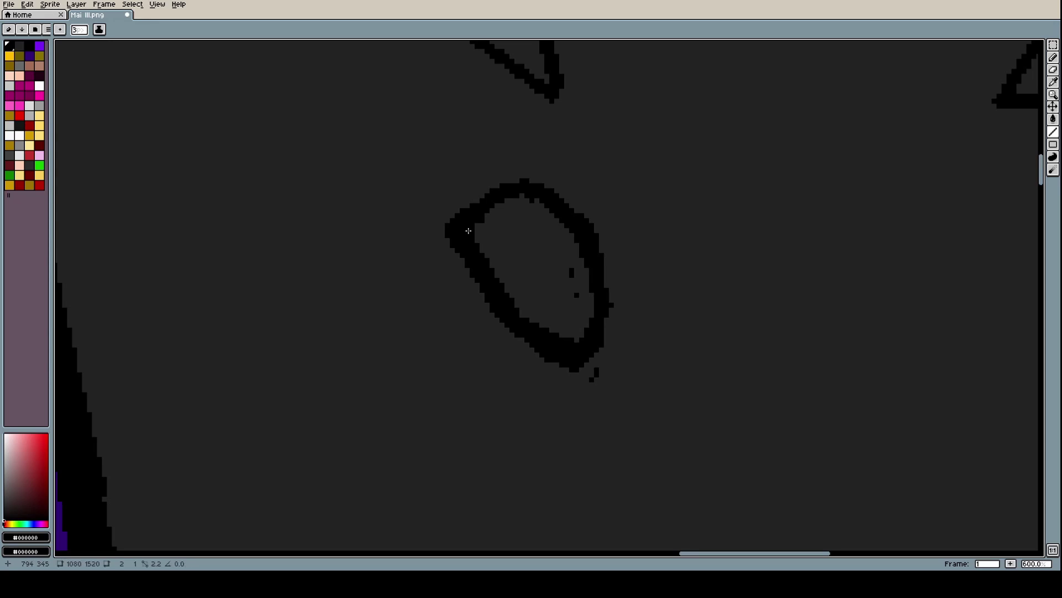
drag(508, 197, 523, 197)
drag(525, 198, 536, 196)
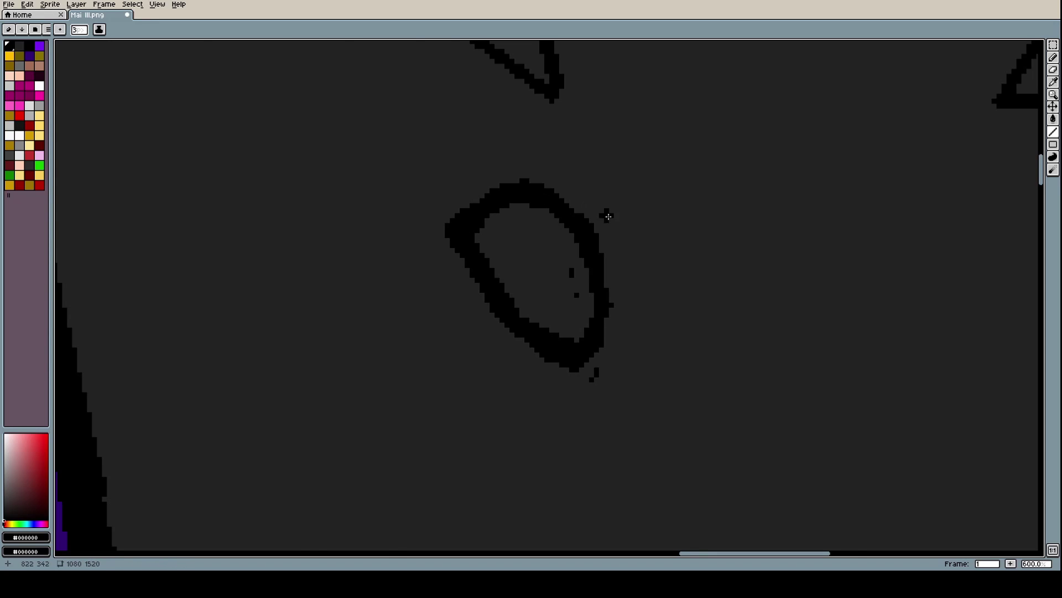
Thicken the inner edge of the wide petal down to its lower tip with black 3 px lines
scroll(608, 217, down, 6)
scroll(630, 224, up, 7)
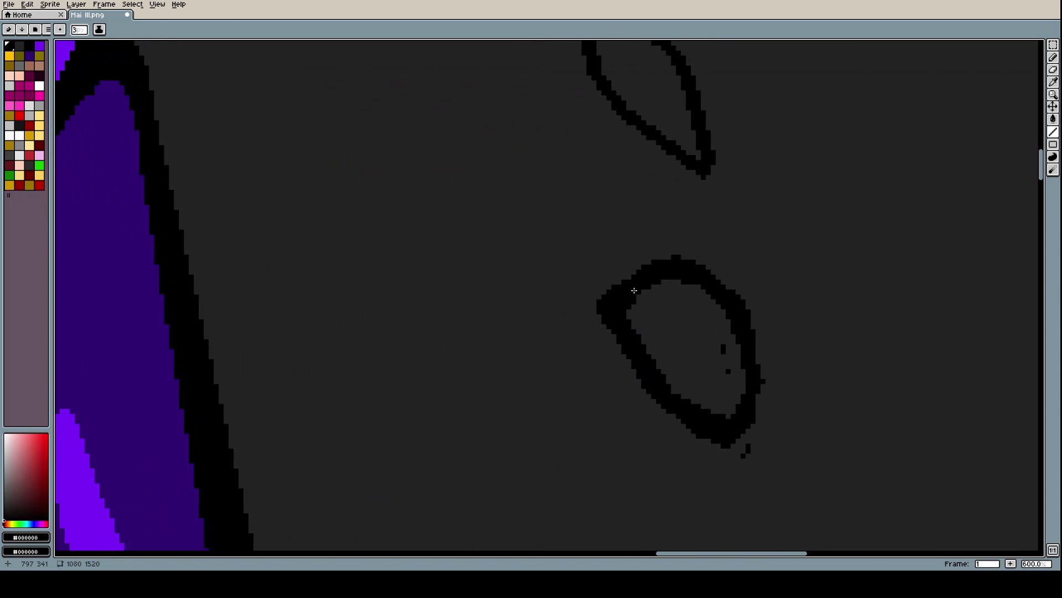
mouse_move(626, 314)
mouse_down()
mouse_move(695, 432)
mouse_move(758, 460)
mouse_up()
scroll(758, 459, down, 4)
scroll(764, 446, up, 3)
scroll(764, 445, up, 1)
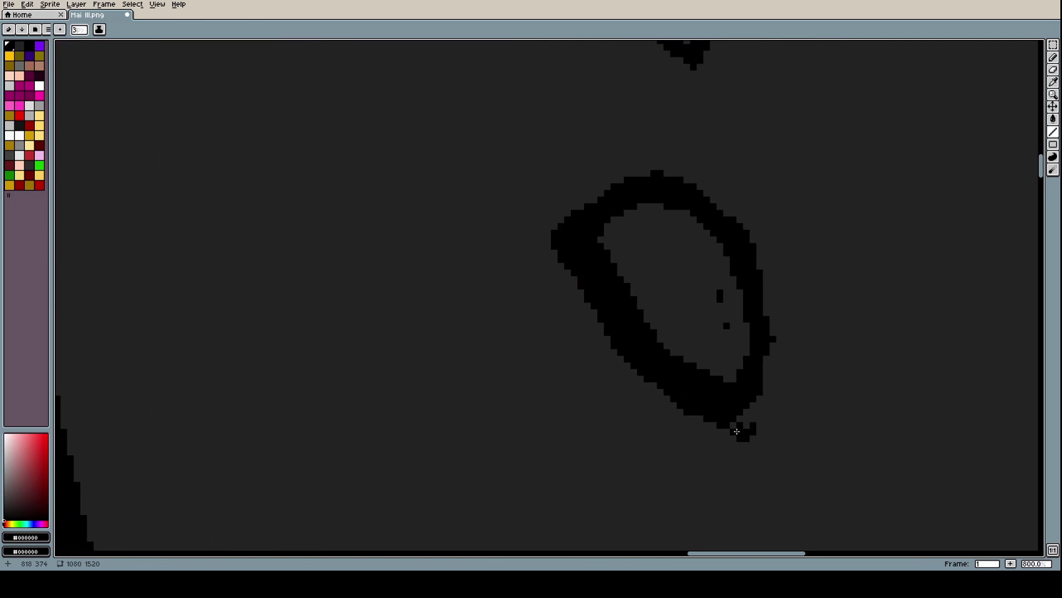
Trim the wide petal's lower tip and upper corner with 3 px lines in the sampled background color #232323
alt+click(702, 435)
mouse_move(749, 450)
mouse_down()
mouse_move(758, 418)
mouse_move(696, 413)
mouse_move(640, 374)
mouse_move(574, 263)
mouse_move(569, 243)
mouse_move(583, 213)
mouse_move(556, 264)
mouse_move(576, 222)
mouse_move(621, 182)
mouse_move(689, 172)
mouse_move(614, 193)
mouse_move(544, 242)
mouse_move(570, 222)
mouse_up()
scroll(587, 243, down, 9)
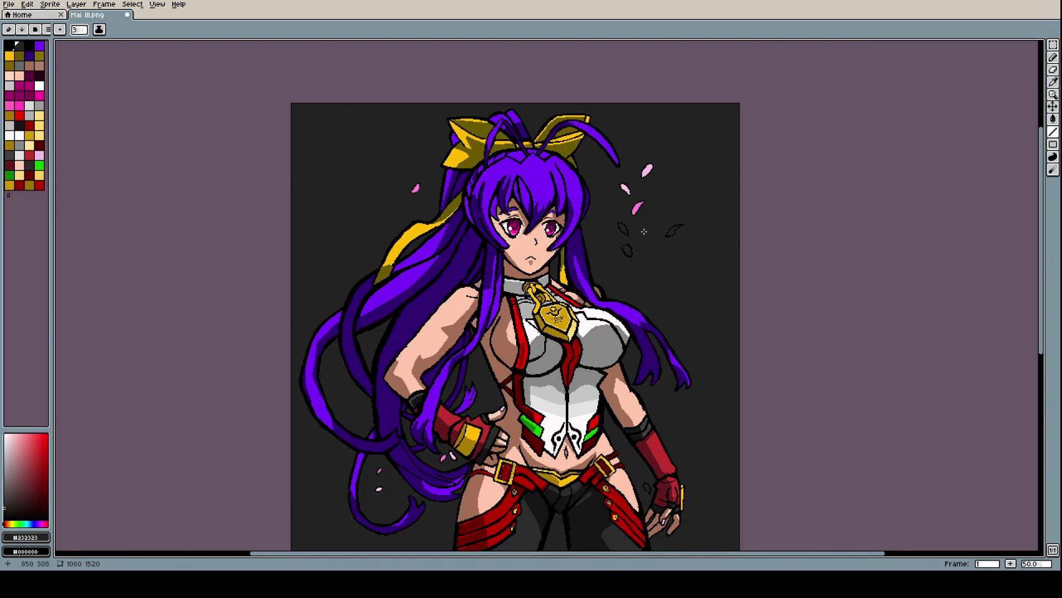
Set the Line tool's color to black, sampled from the leaf-shaped petal's outline
scroll(644, 231, up, 4)
scroll(517, 204, up, 3)
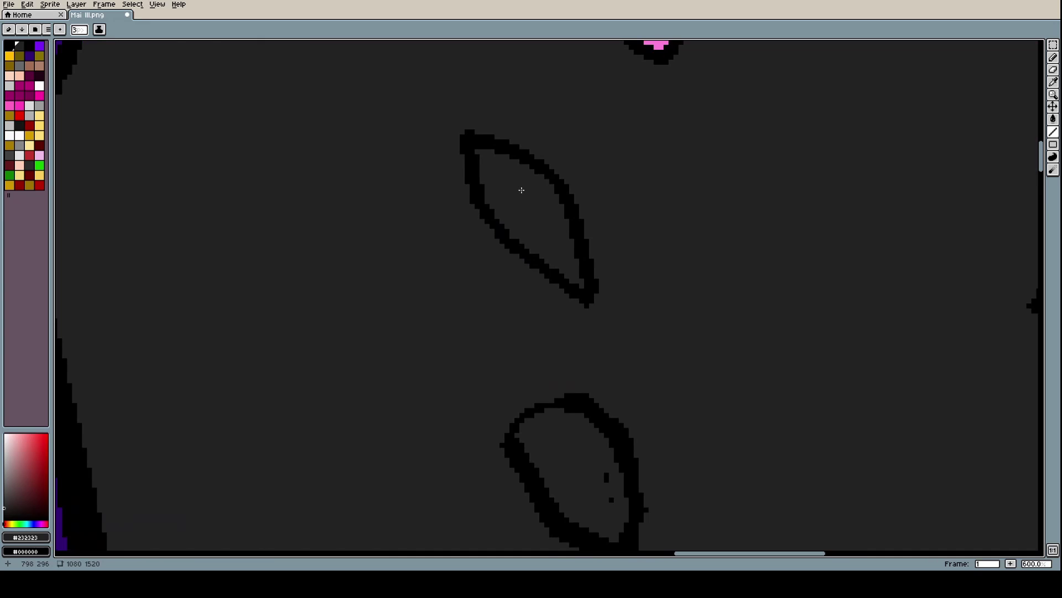
key(i)
click(533, 159)
key(l)
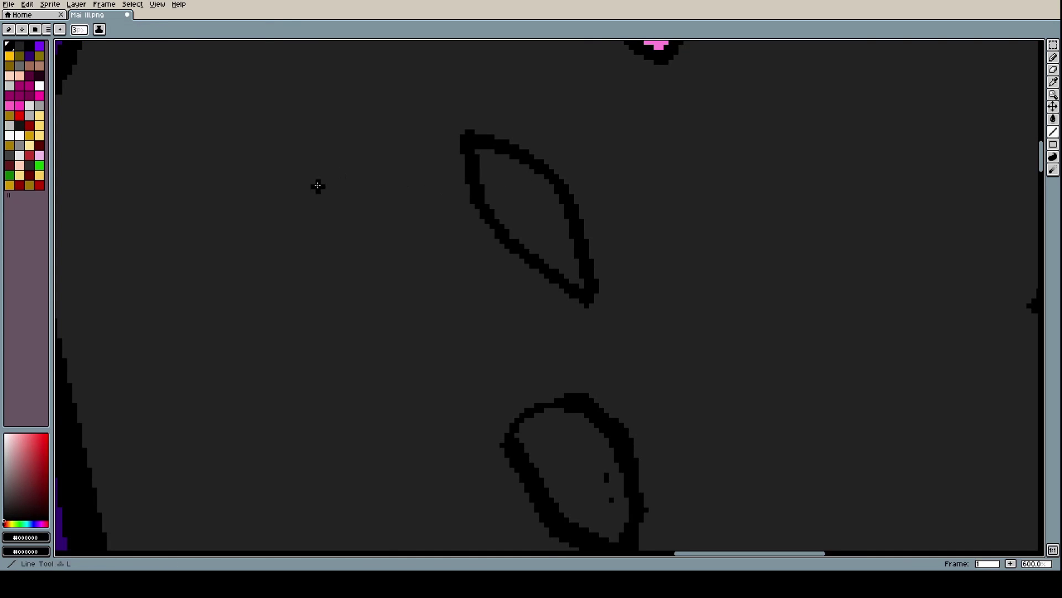
drag(261, 250, 315, 167)
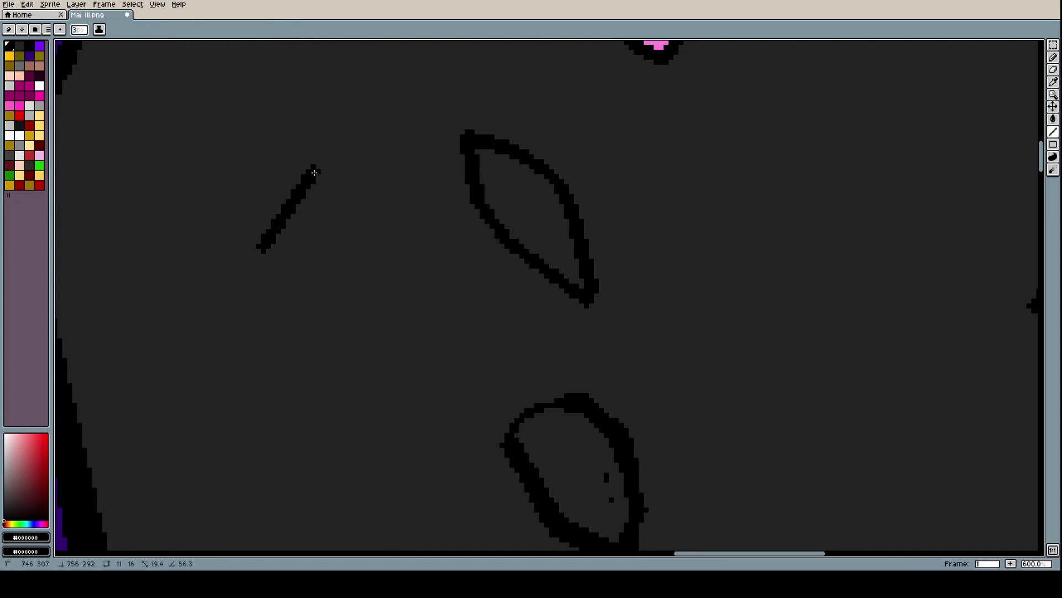
click(27, 3)
click(41, 15)
Outline a small slanted petal between the hair and the leaf-shaped petal with the black 3 px Curve tool
click(1053, 131)
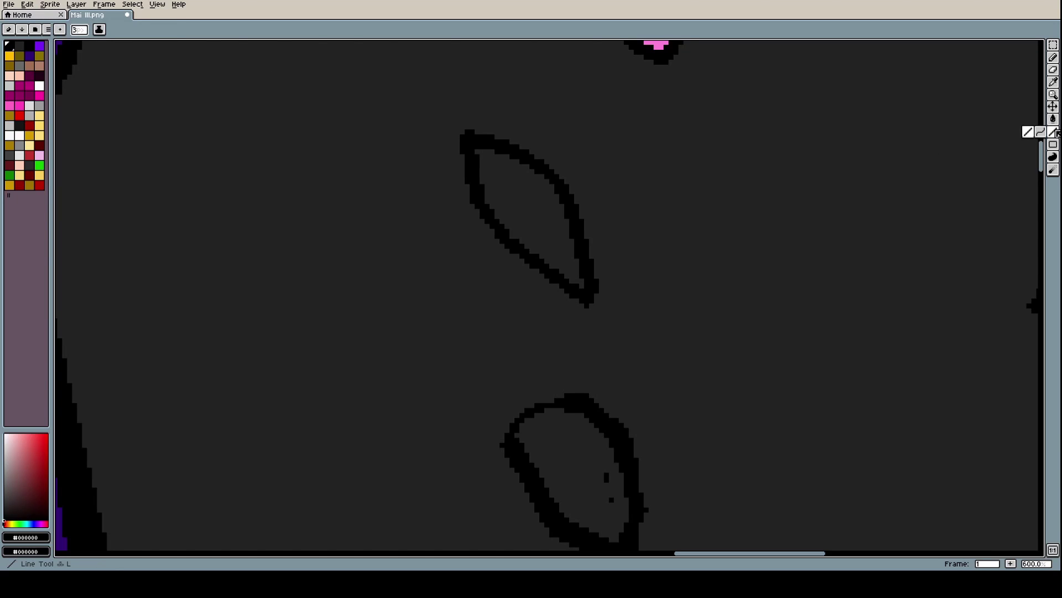
click(1028, 131)
mouse_move(237, 204)
mouse_down()
mouse_move(308, 133)
mouse_move(271, 161)
mouse_move(240, 209)
mouse_move(251, 227)
mouse_move(304, 220)
mouse_move(335, 169)
mouse_move(303, 203)
mouse_up()
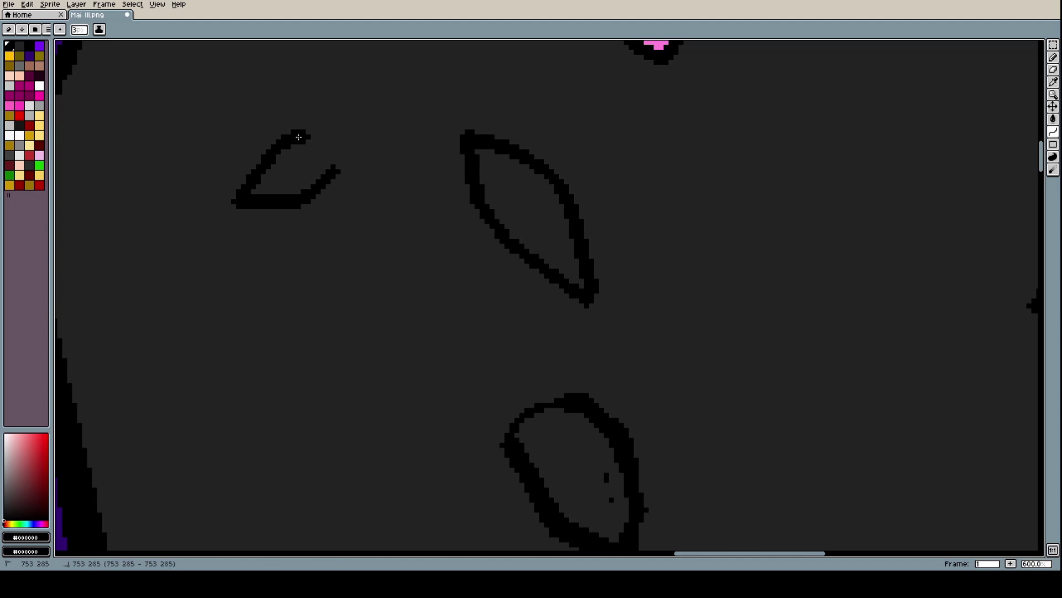
mouse_move(298, 137)
mouse_down()
mouse_move(357, 130)
mouse_move(344, 181)
mouse_move(327, 178)
mouse_move(354, 176)
mouse_up()
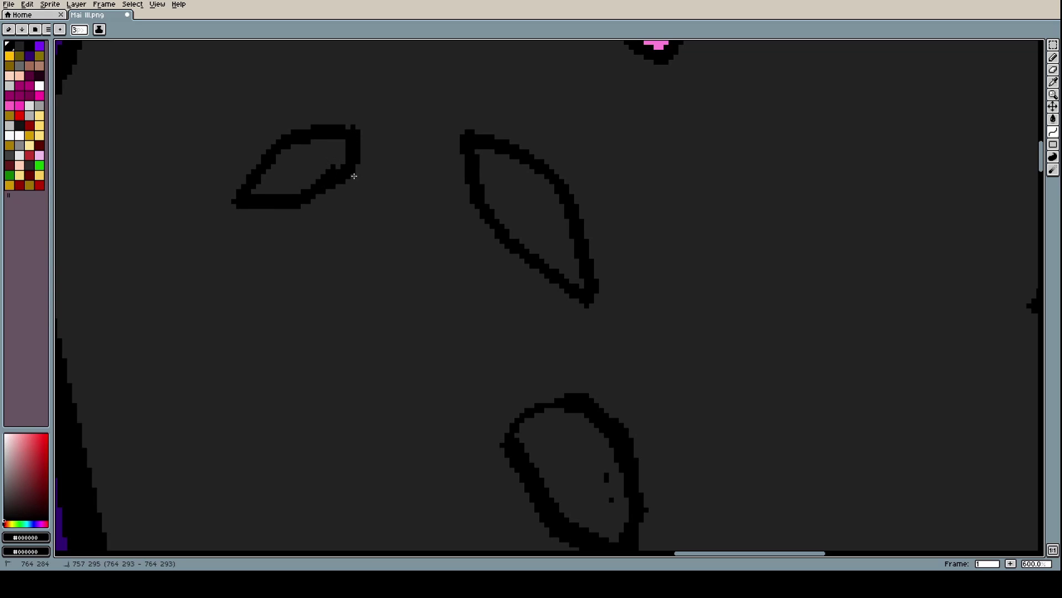
scroll(354, 176, down, 6)
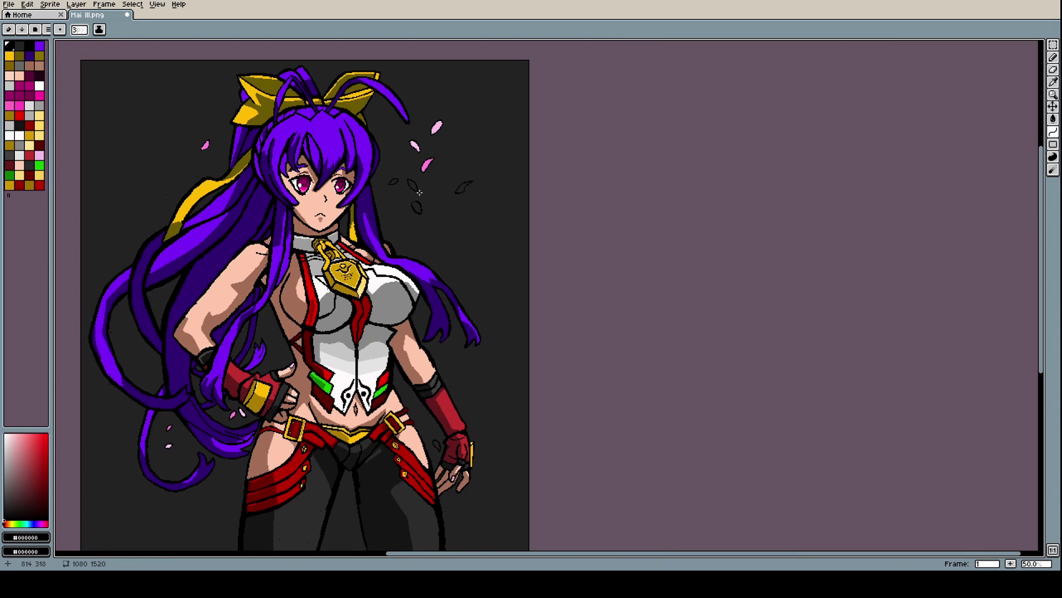
Outline a small crescent petal beside the hair, above the slanted petal, with the black 3 px Curve tool
scroll(424, 204, up, 7)
mouse_move(545, 111)
mouse_down()
mouse_move(476, 160)
mouse_move(488, 138)
mouse_move(485, 156)
mouse_move(523, 186)
mouse_move(496, 151)
mouse_move(540, 172)
mouse_up()
mouse_move(548, 112)
mouse_down()
mouse_move(587, 174)
mouse_move(584, 133)
mouse_up()
drag(588, 172, 519, 166)
drag(553, 167, 534, 151)
scroll(639, 191, down, 6)
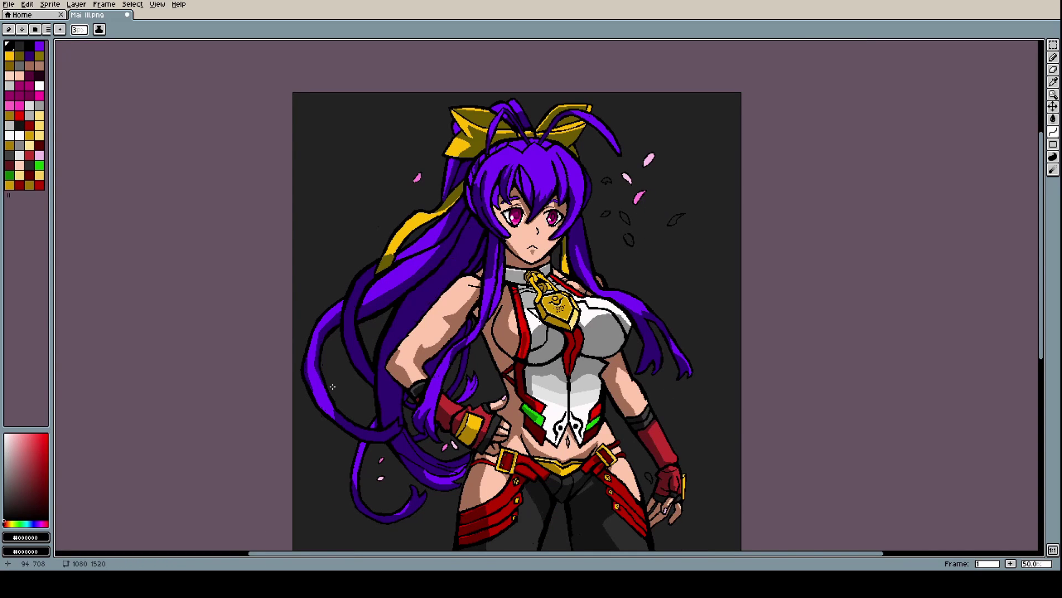
Outline a thin curved petal beside the two pink petals inside the lower hair loop with black 3 px curves
scroll(401, 475, up, 6)
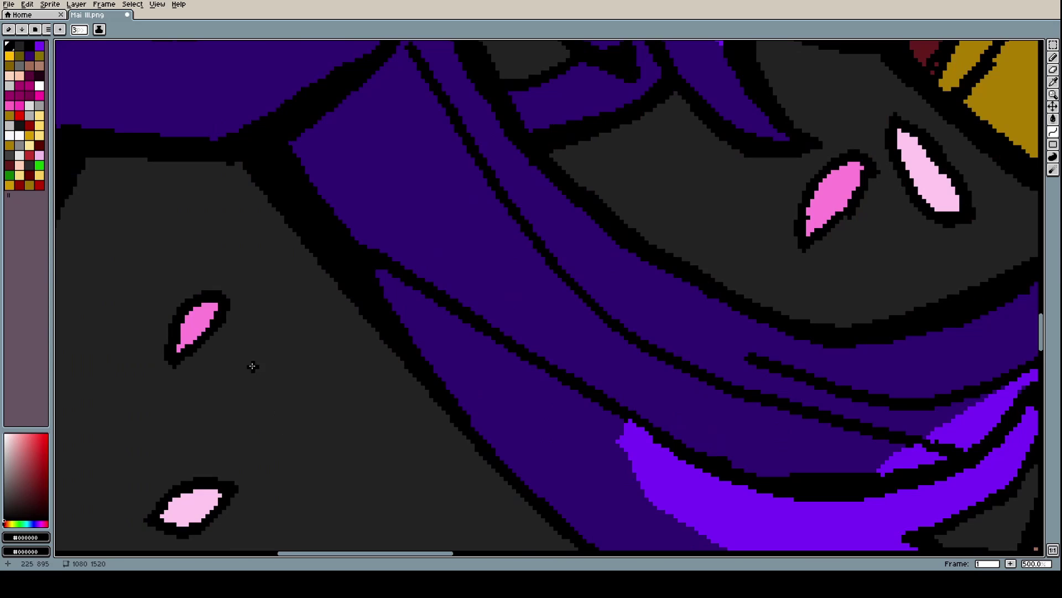
mouse_move(252, 322)
mouse_down()
mouse_move(307, 391)
mouse_move(263, 391)
mouse_up()
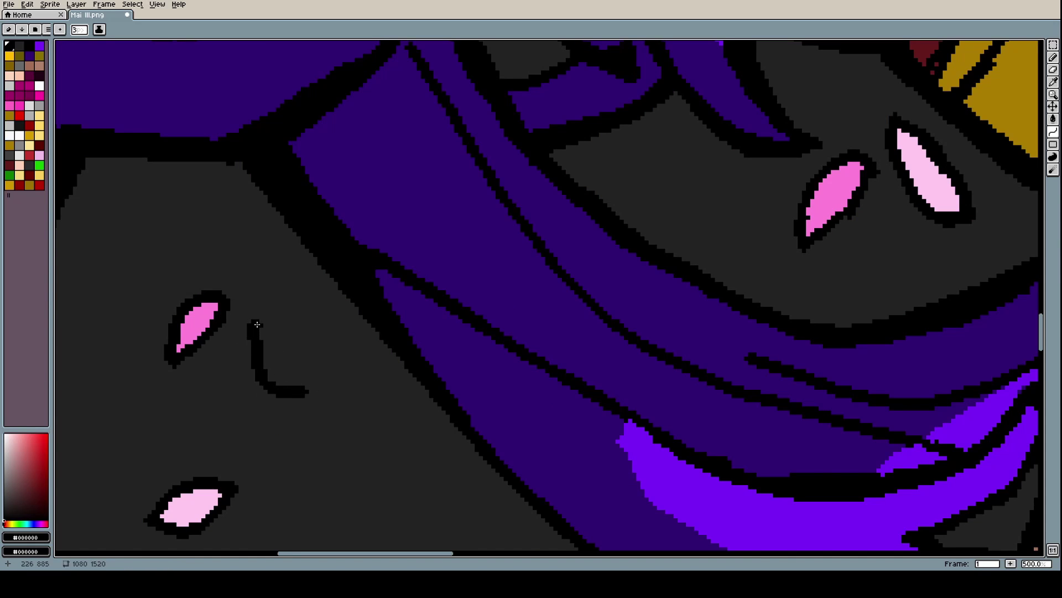
mouse_move(257, 323)
mouse_down()
mouse_move(313, 380)
mouse_move(292, 384)
mouse_move(321, 382)
mouse_up()
drag(316, 394, 277, 362)
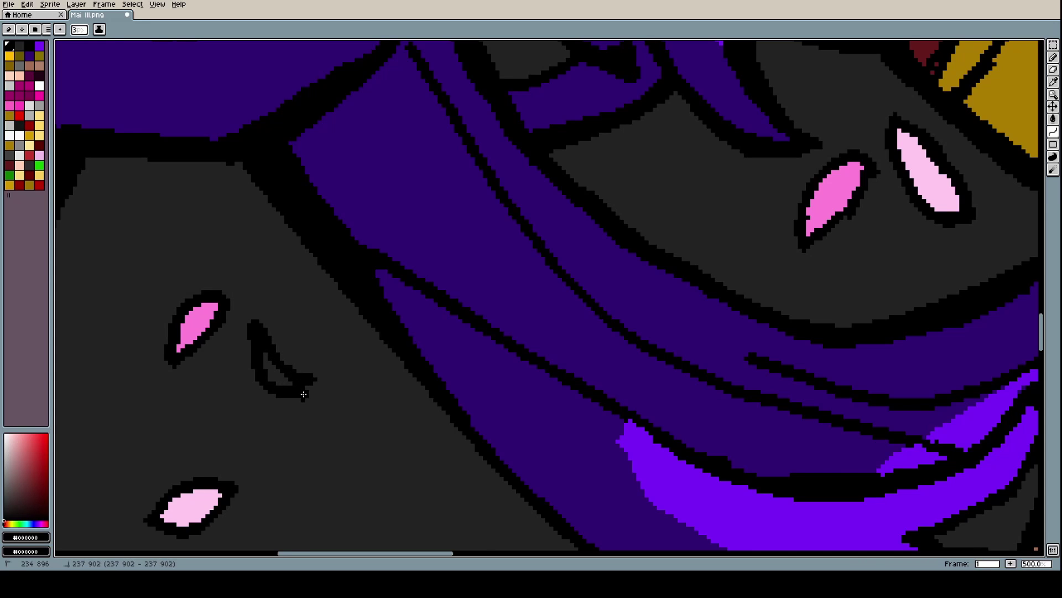
scroll(303, 392, down, 5)
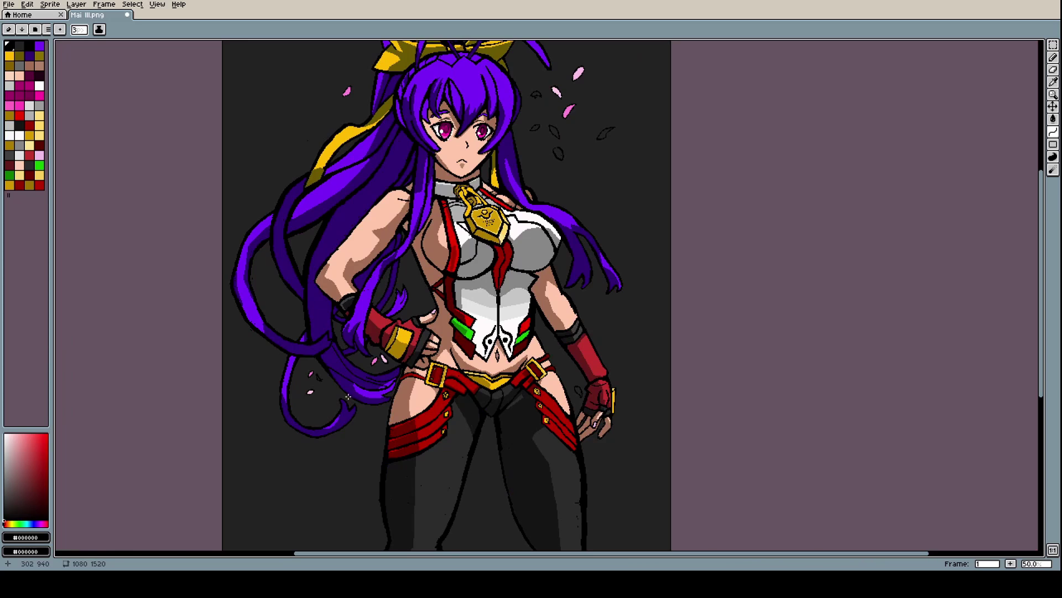
Outline a slanted petal inside the large hair loop beside the bent elbow and thicken its edges with black 3 px curves
scroll(267, 297, up, 4)
drag(226, 234, 298, 297)
mouse_move(260, 266)
mouse_down()
mouse_move(250, 276)
mouse_move(228, 238)
mouse_move(234, 201)
mouse_move(227, 218)
mouse_move(233, 205)
mouse_move(267, 209)
mouse_move(327, 294)
mouse_move(297, 288)
mouse_move(295, 260)
mouse_move(270, 227)
mouse_move(303, 291)
mouse_move(293, 253)
mouse_up()
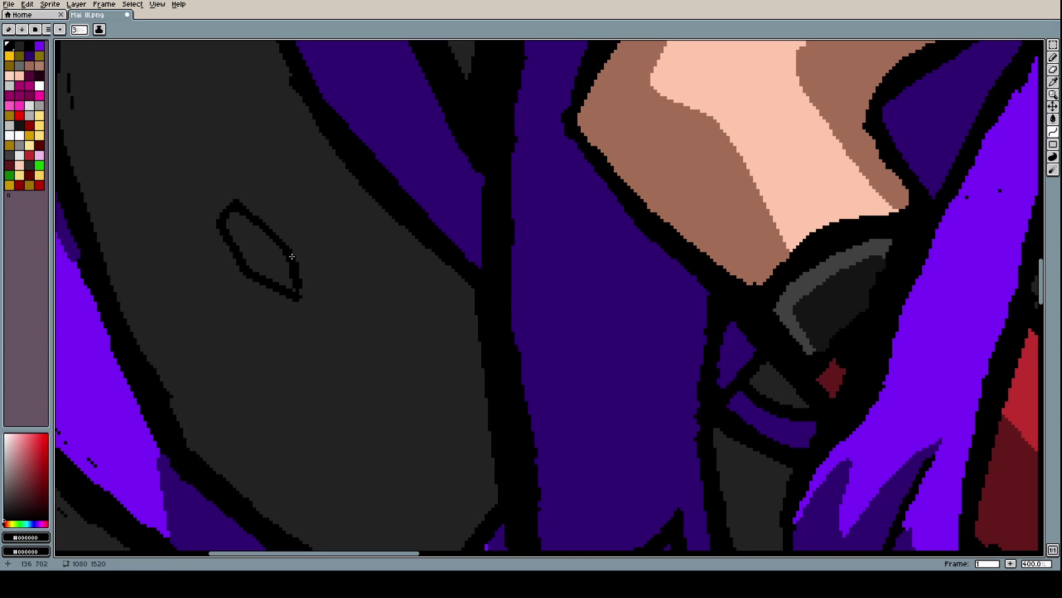
mouse_move(242, 210)
mouse_down()
mouse_move(282, 244)
mouse_move(291, 271)
mouse_move(285, 227)
mouse_move(303, 282)
mouse_move(293, 301)
mouse_move(300, 283)
mouse_move(247, 268)
mouse_move(277, 288)
mouse_move(250, 269)
mouse_up()
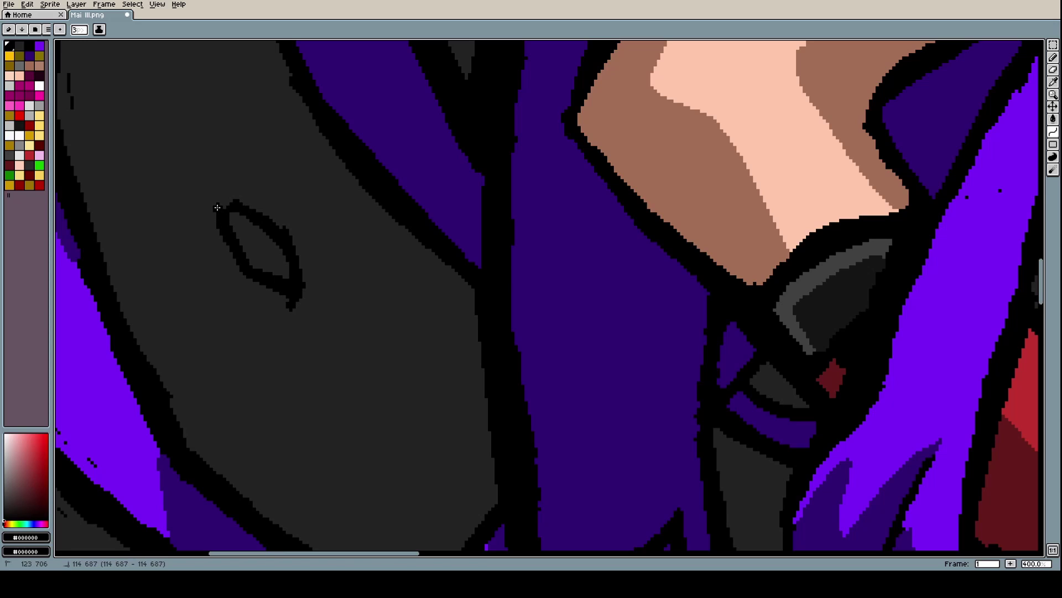
mouse_move(218, 207)
mouse_down()
mouse_move(216, 223)
mouse_move(252, 209)
mouse_move(294, 235)
mouse_up()
scroll(305, 248, down, 4)
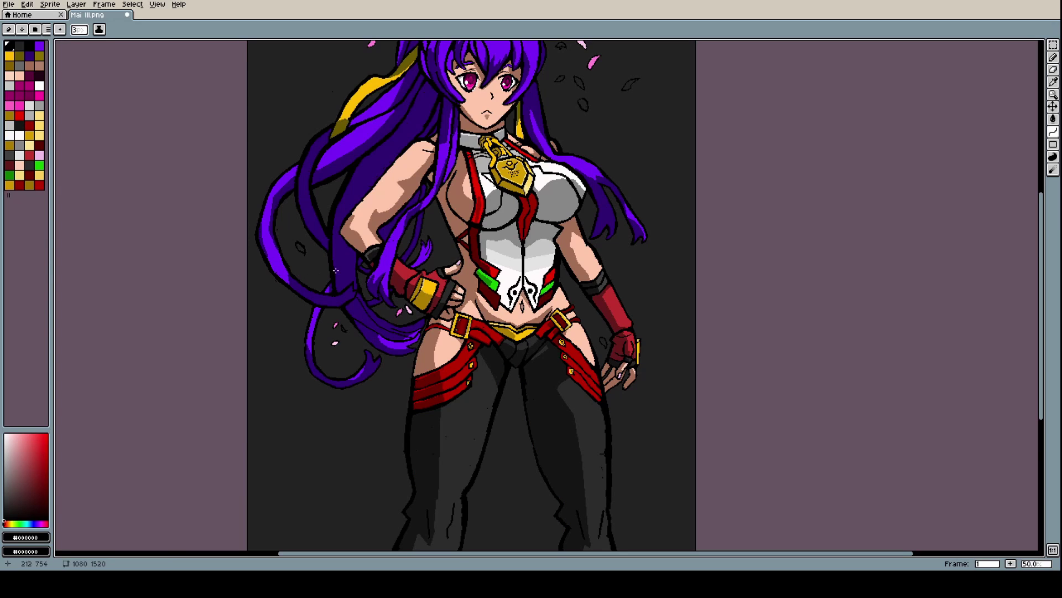
Fill the leaf-shaped petal and the wide petal below it with pink #ff80d9 sampled from the curved pink petal
scroll(418, 244, down, 1)
scroll(541, 119, up, 5)
scroll(429, 213, up, 3)
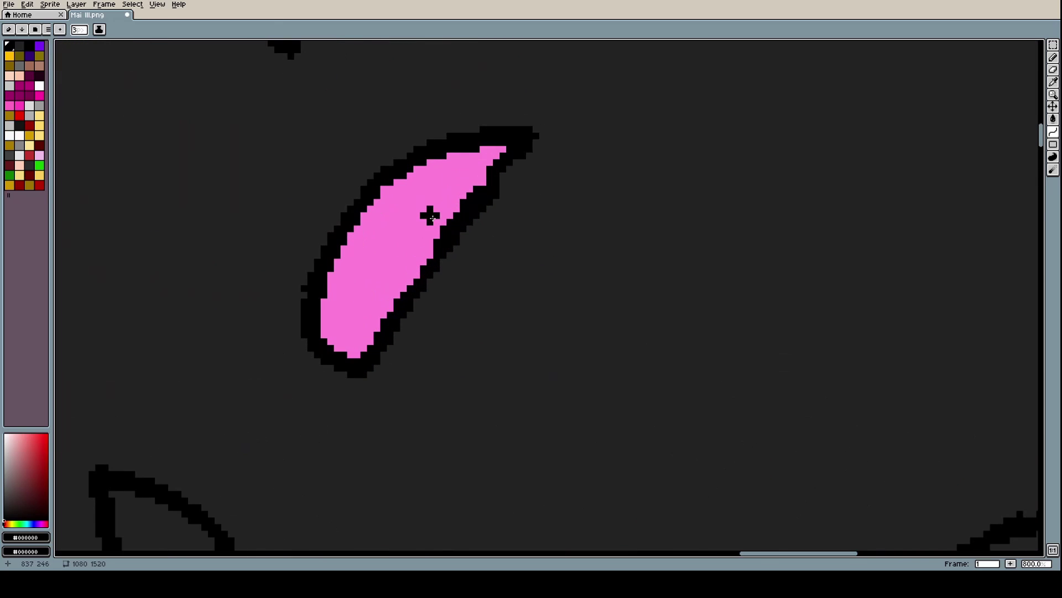
key(i)
click(405, 242)
scroll(408, 238, down, 3)
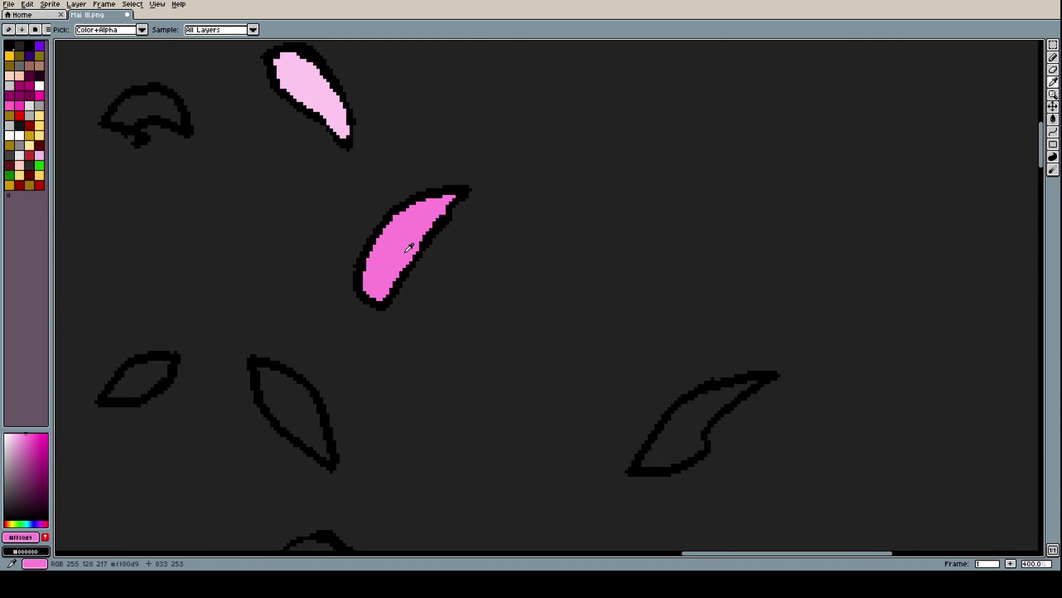
scroll(351, 362, up, 1)
key(g)
click(313, 377)
scroll(314, 377, down, 4)
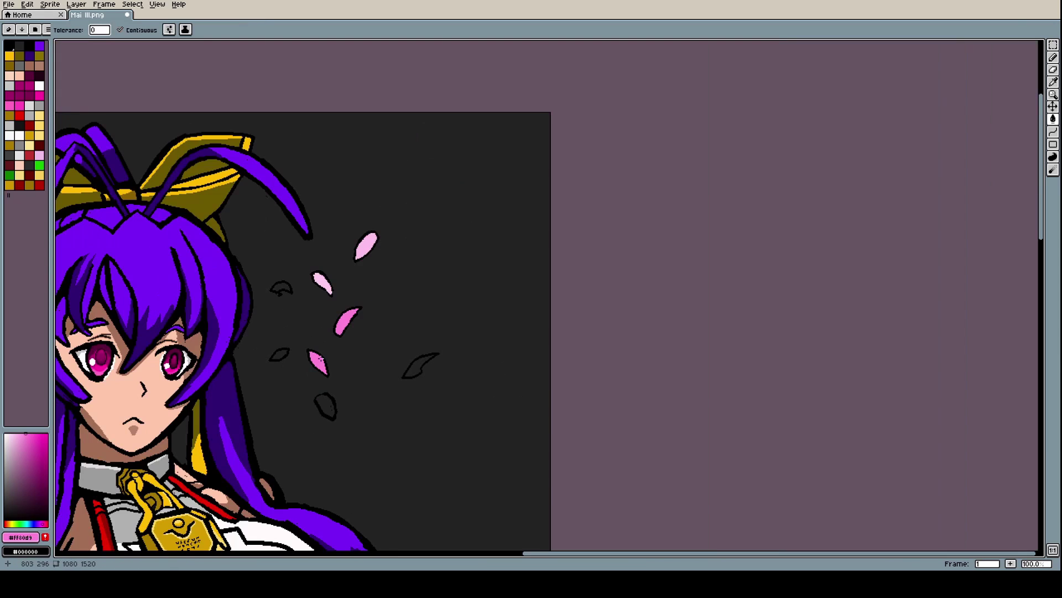
scroll(334, 398, up, 3)
click(318, 407)
scroll(350, 396, down, 4)
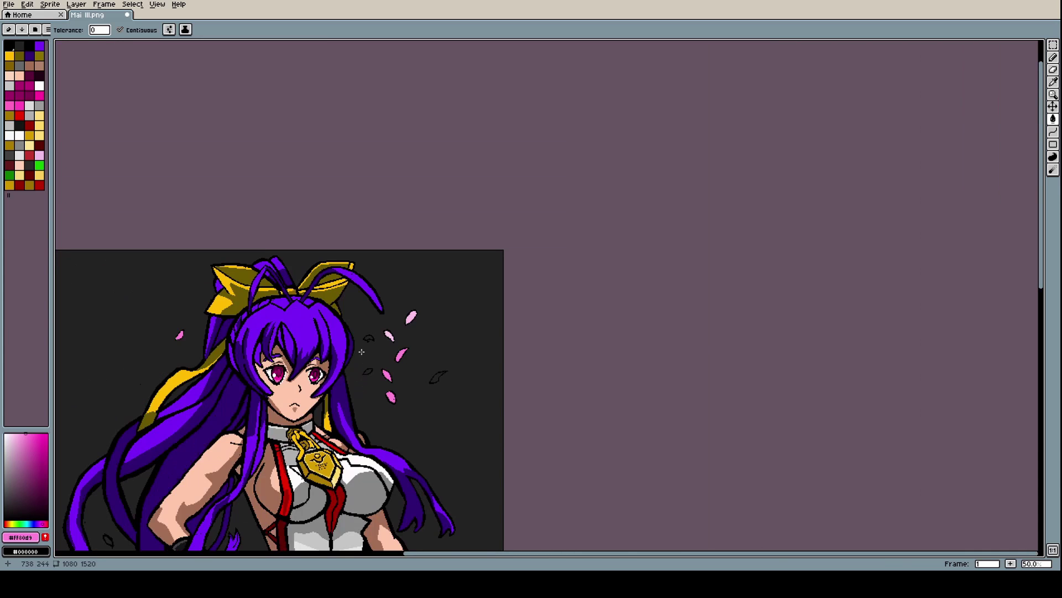
Fill the small crescent petal with a pale lavender, HSB 265°, 36%, 100%, lightened from the sampled hair purple
scroll(400, 349, up, 4)
alt+click(408, 355)
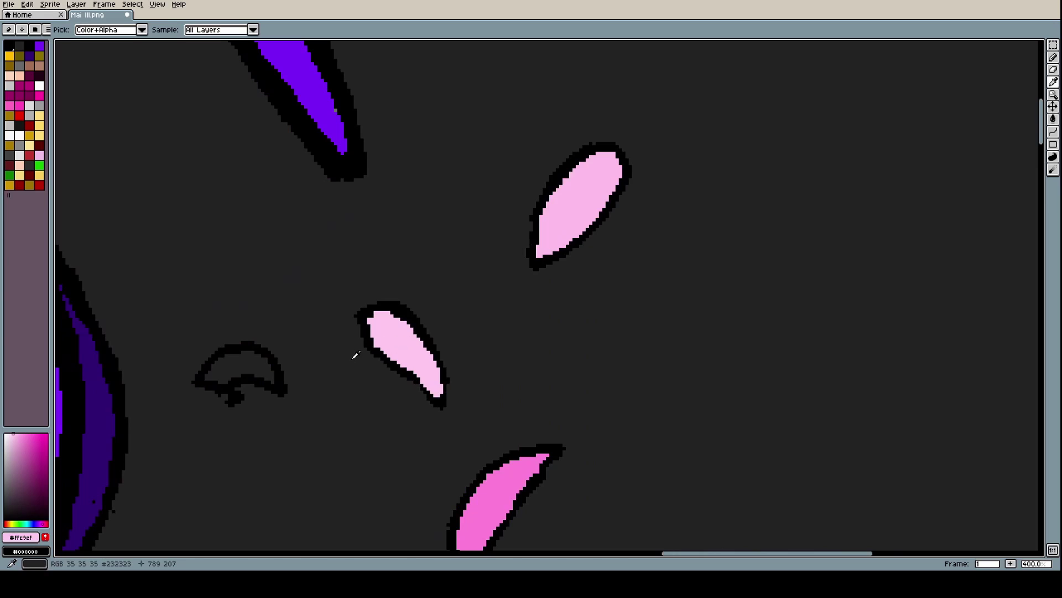
scroll(357, 355, down, 2)
alt+click(325, 216)
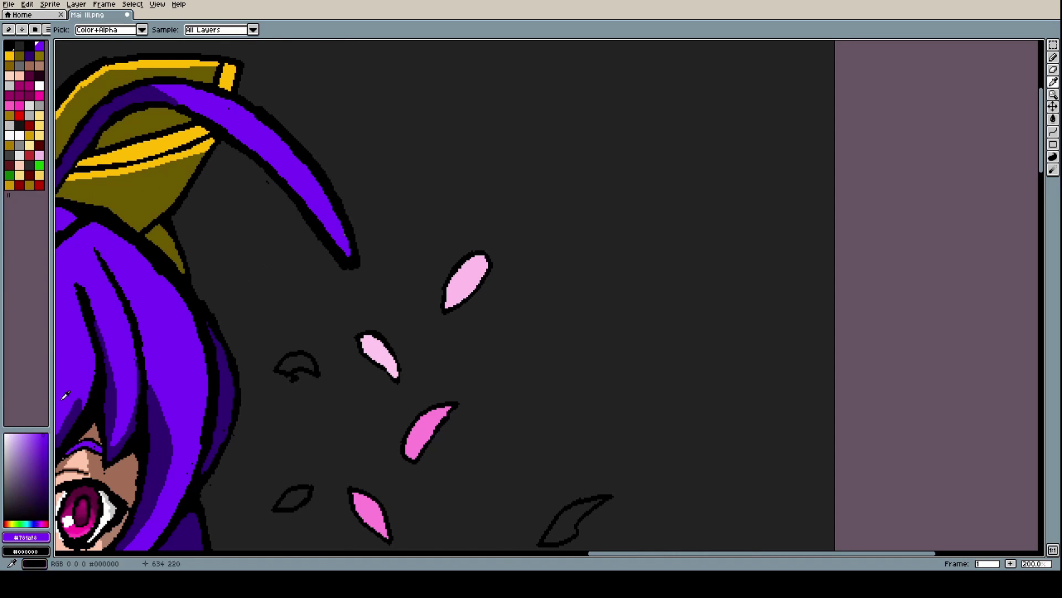
drag(43, 434, 31, 433)
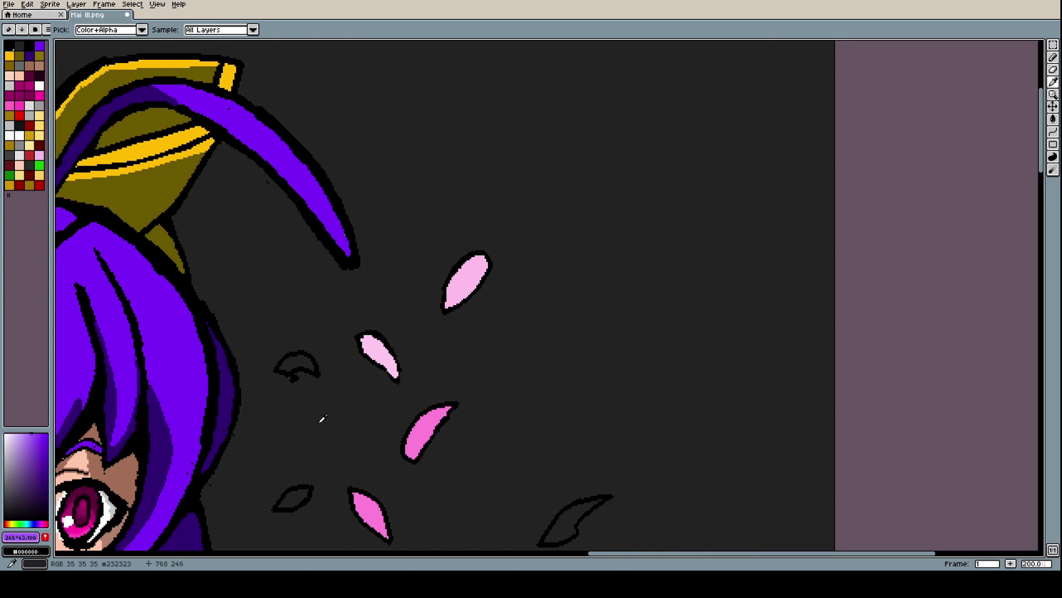
scroll(294, 374, up, 3)
click(294, 307)
scroll(294, 308, down, 5)
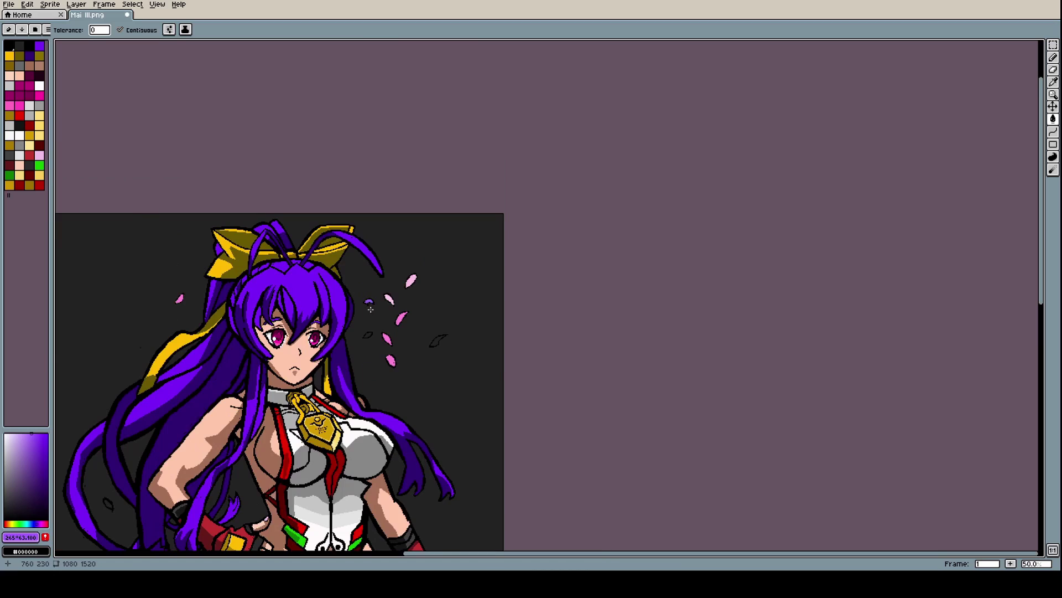
scroll(378, 299, up, 6)
drag(31, 433, 19, 433)
click(388, 313)
scroll(529, 304, down, 6)
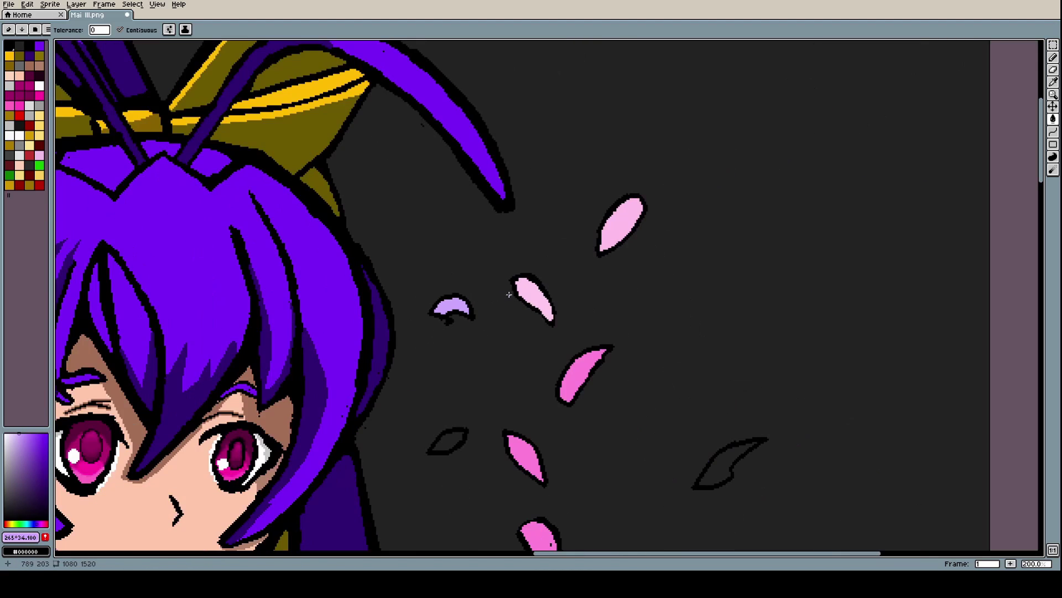
Fill the small slanted petal near the hair with a light pink, HSB 317°, 30%, 98%, lightened from the leaf-shaped petal's sampled color
scroll(507, 334, up, 6)
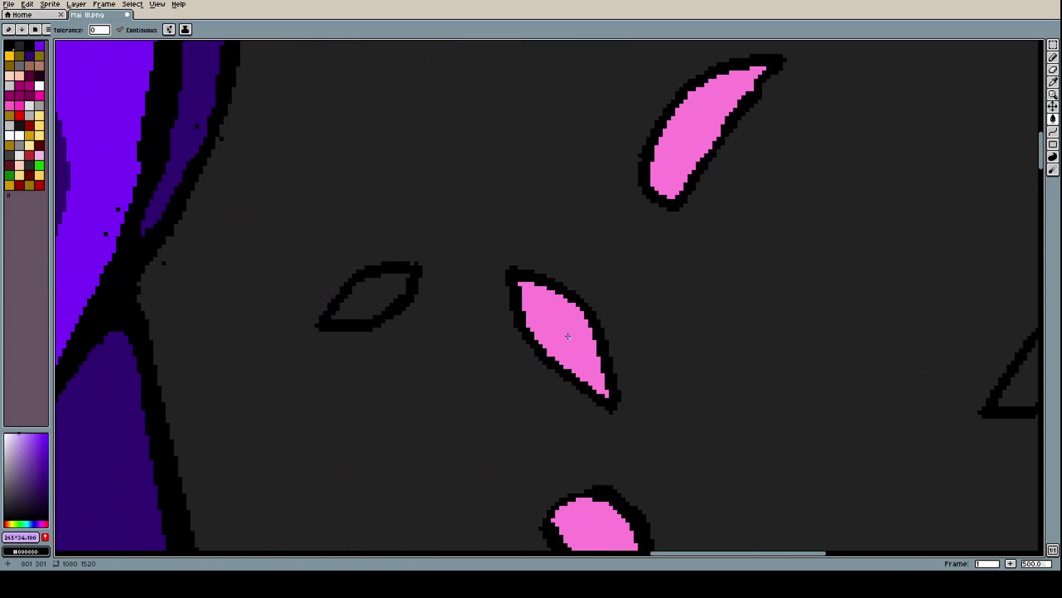
key(i)
click(565, 336)
click(22, 431)
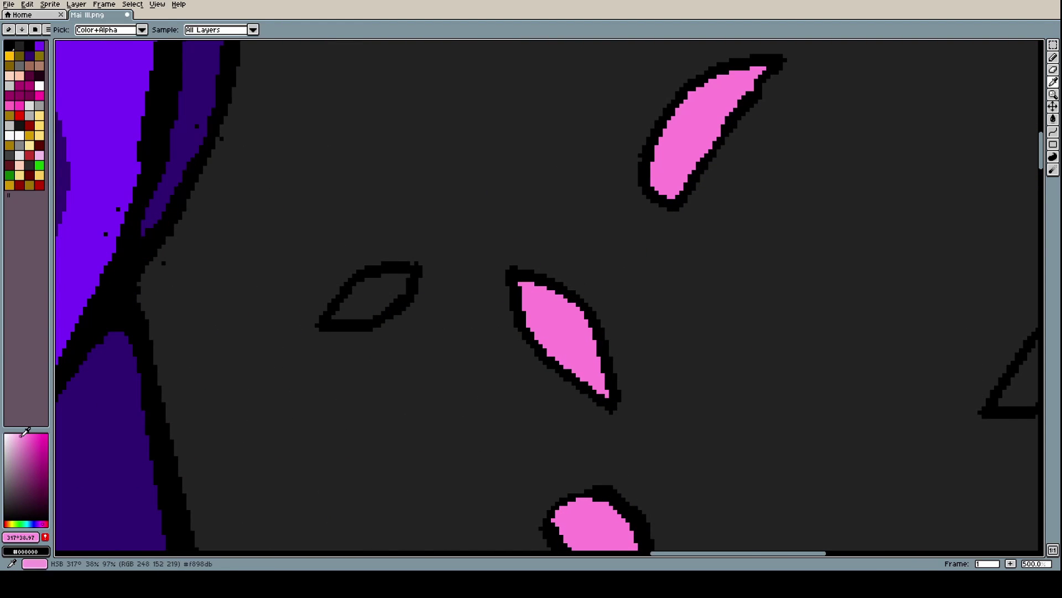
key(g)
click(371, 299)
scroll(450, 291, down, 6)
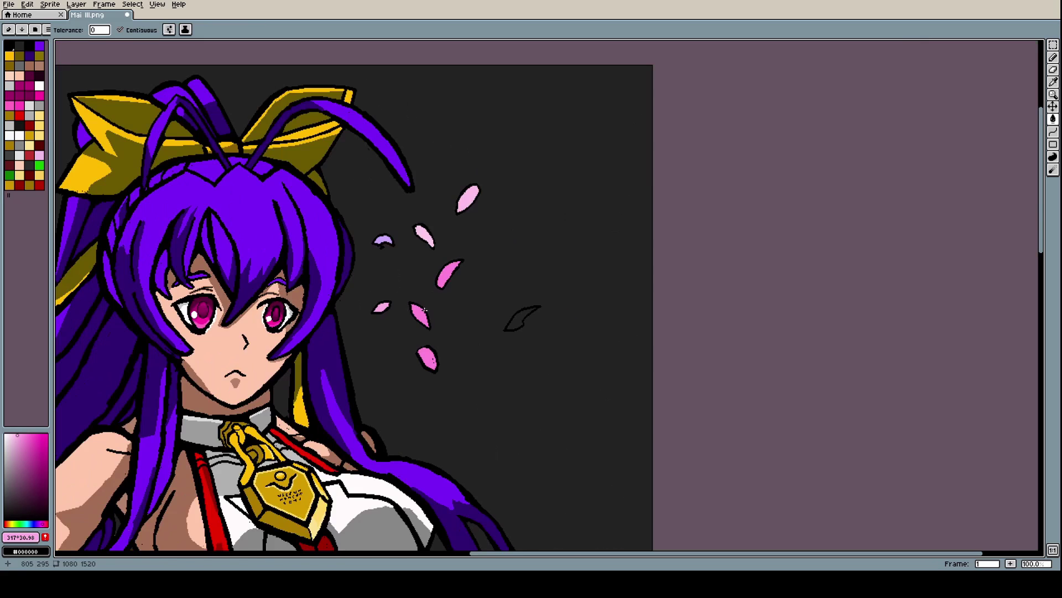
Fill the long curved petal farthest from her head with pale pink #f8cdeb
scroll(453, 300, up, 6)
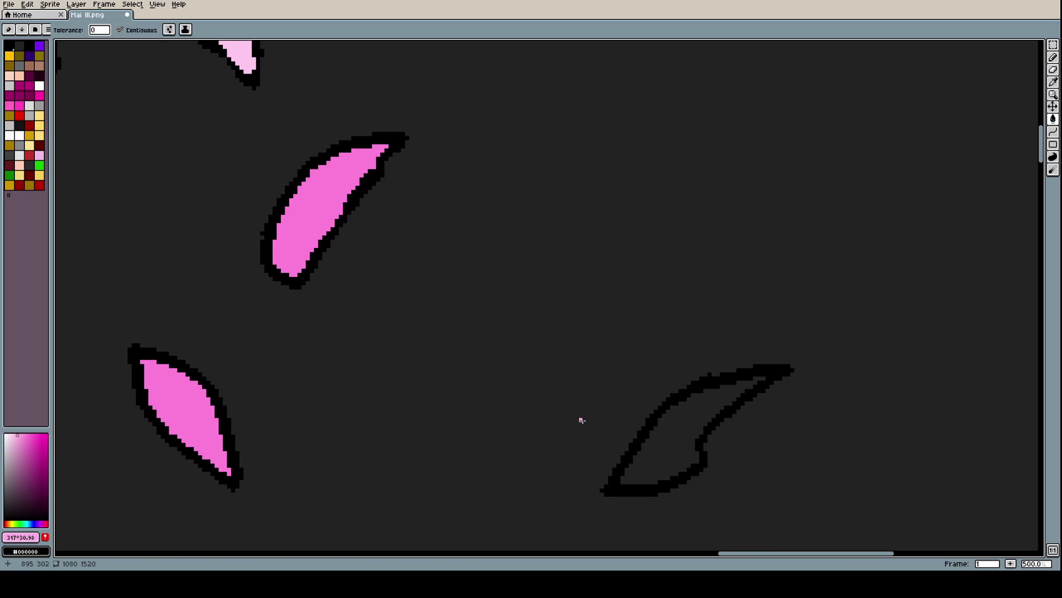
click(14, 435)
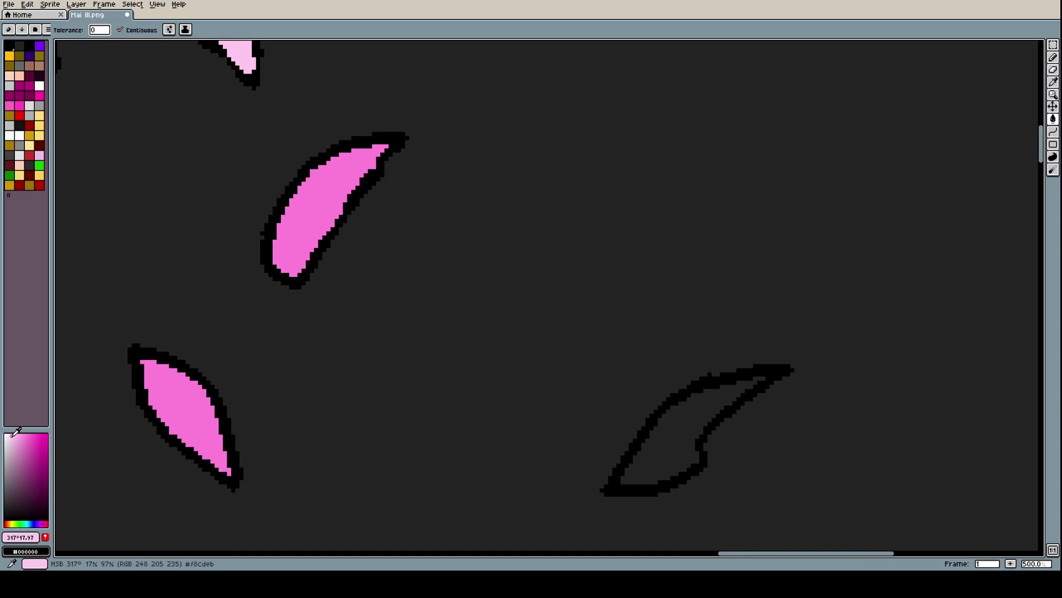
click(684, 429)
scroll(696, 374, down, 5)
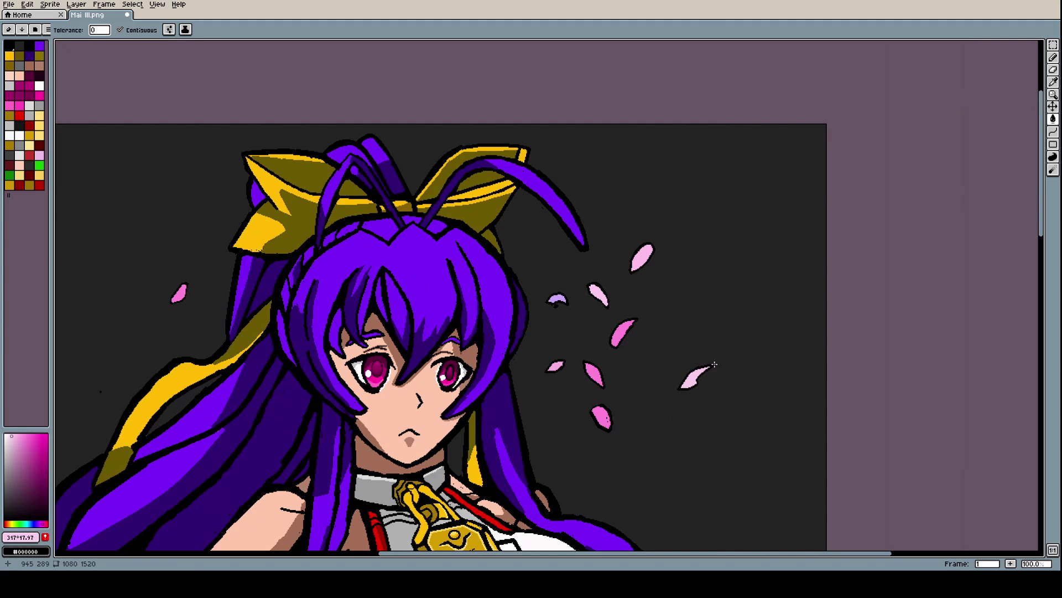
scroll(719, 369, up, 5)
scroll(706, 366, down, 5)
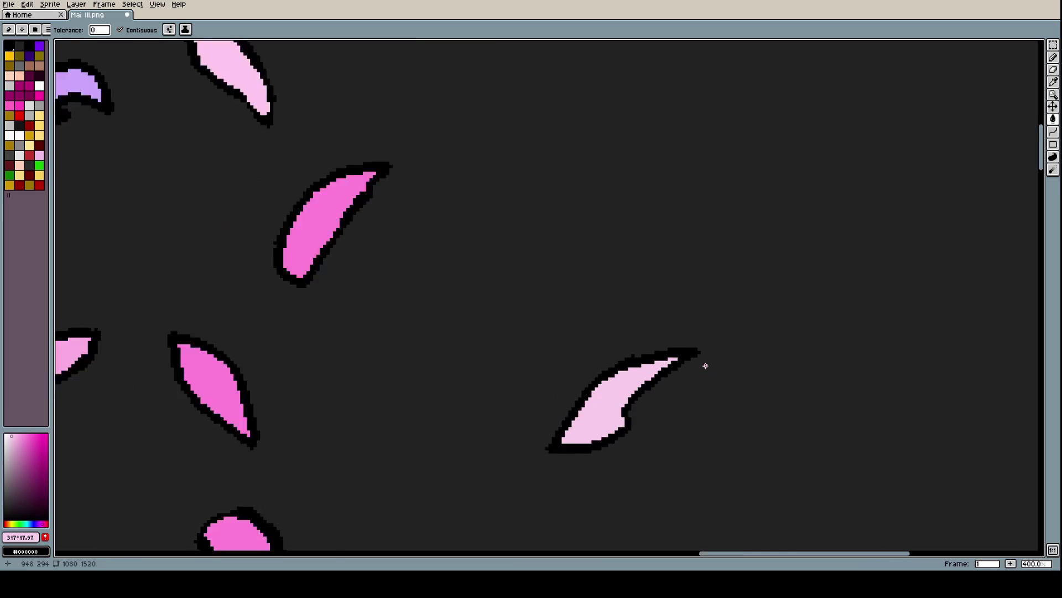
Fill the petal inside the large hair loop beside the elbow with light pink #fda0e1
scroll(571, 426, down, 3)
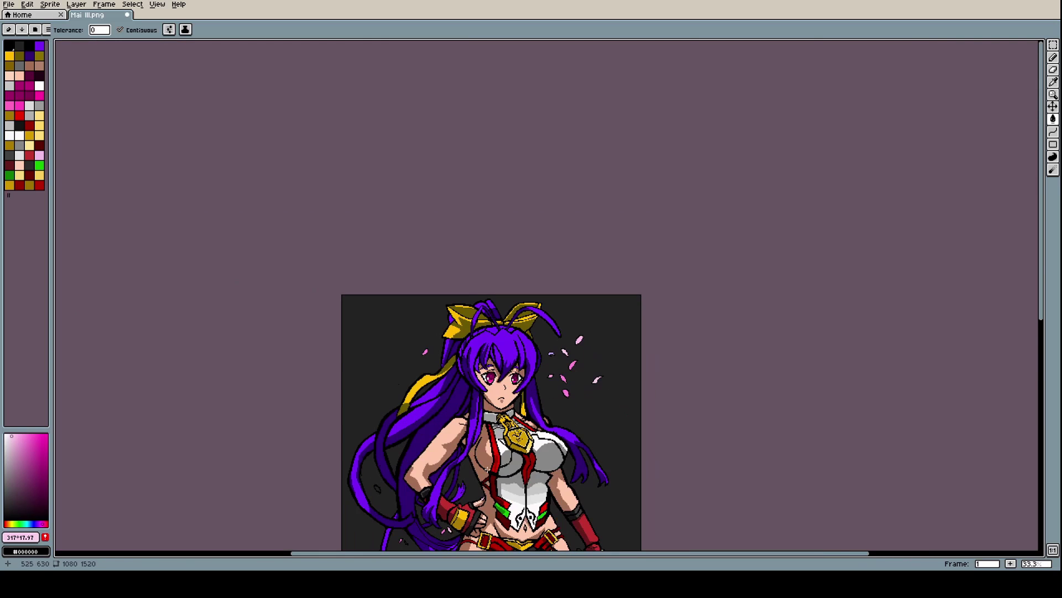
scroll(415, 532, up, 5)
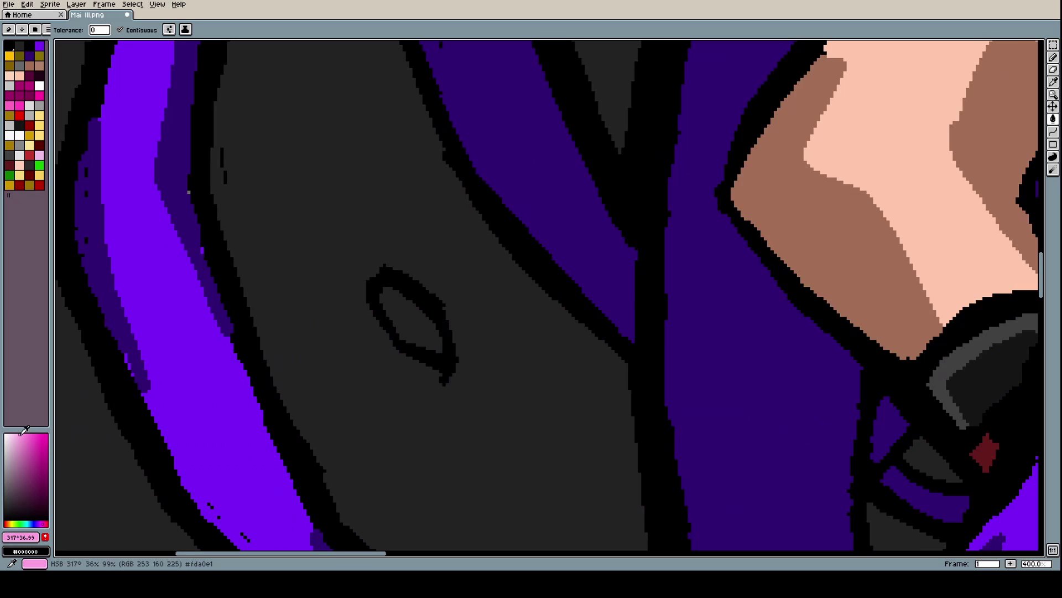
scroll(419, 323, up, 1)
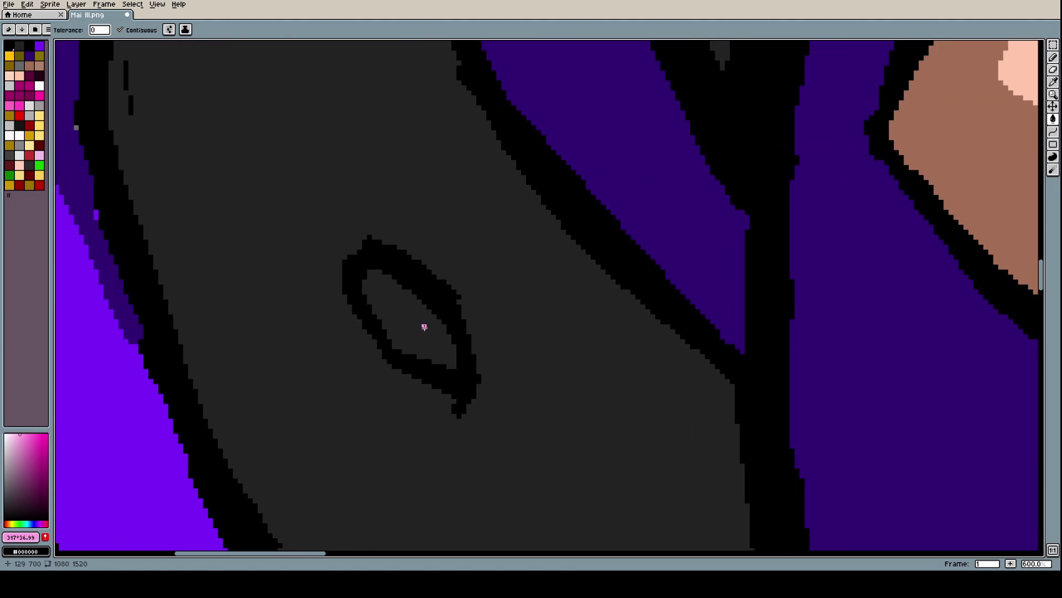
click(423, 325)
scroll(424, 326, down, 6)
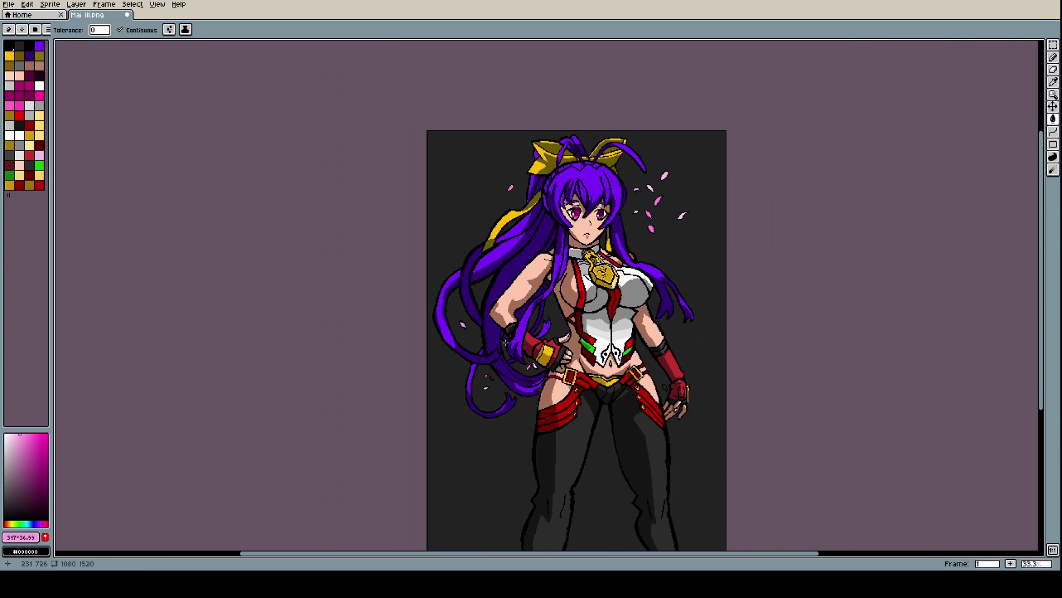
Fill the thin curved petal inside the lower hair loop with pink #ff84da
scroll(502, 383, up, 8)
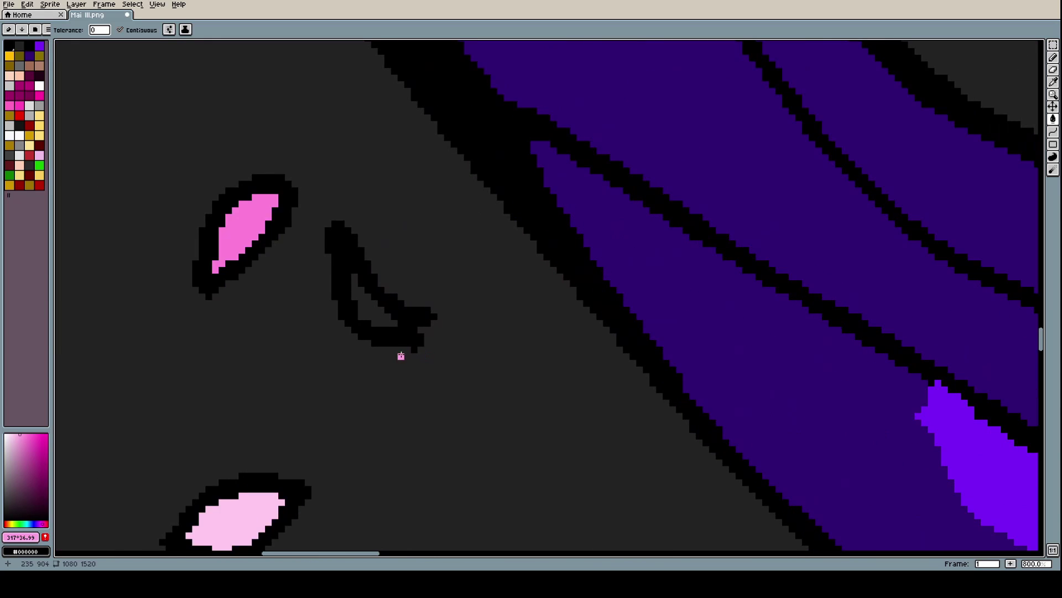
scroll(334, 329, up, 1)
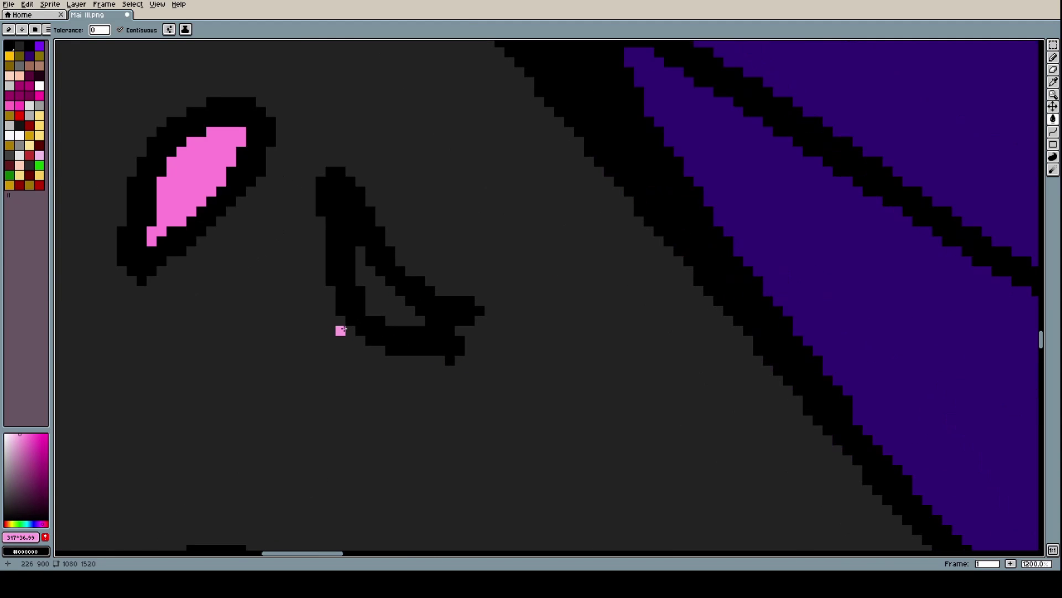
click(30, 430)
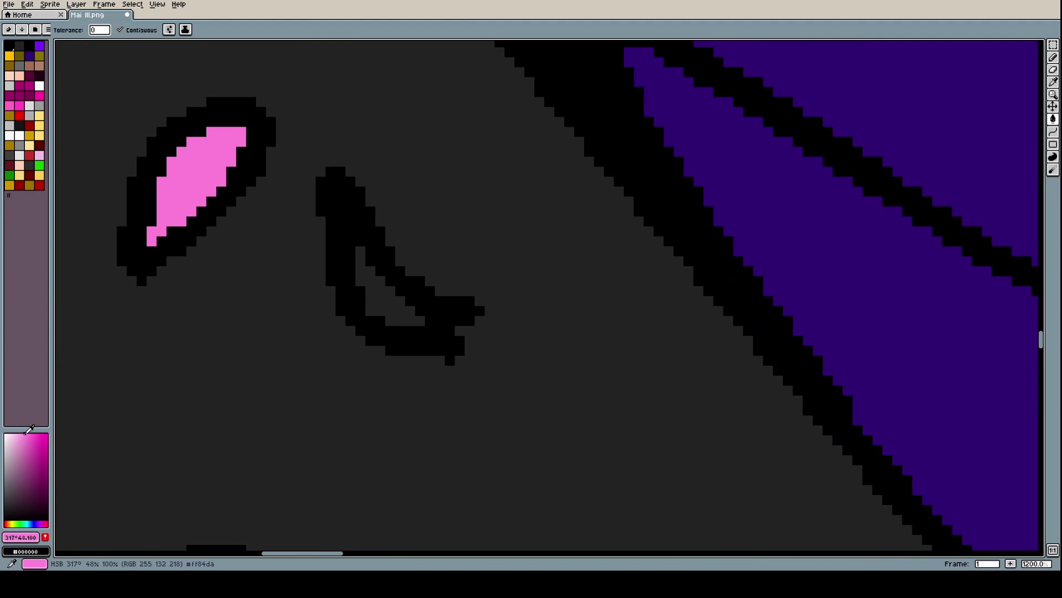
click(397, 300)
scroll(452, 328, down, 3)
scroll(451, 329, down, 3)
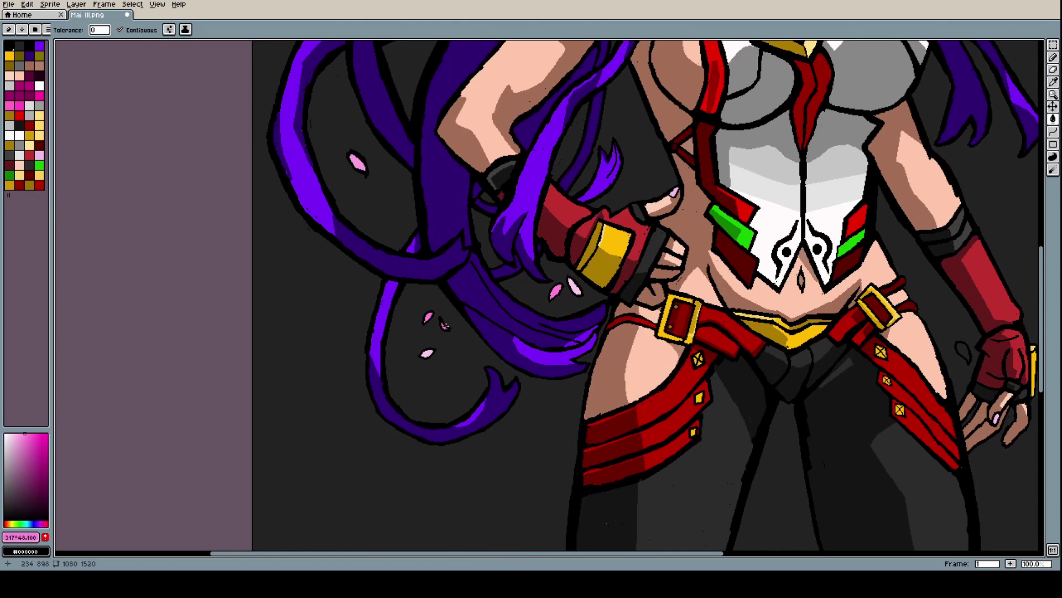
Trim the outer edges of the thin curved petal's outline with the 2 px Pencil in the sampled background color #232323
scroll(445, 326, up, 11)
key(ctrl+z)
key(b)
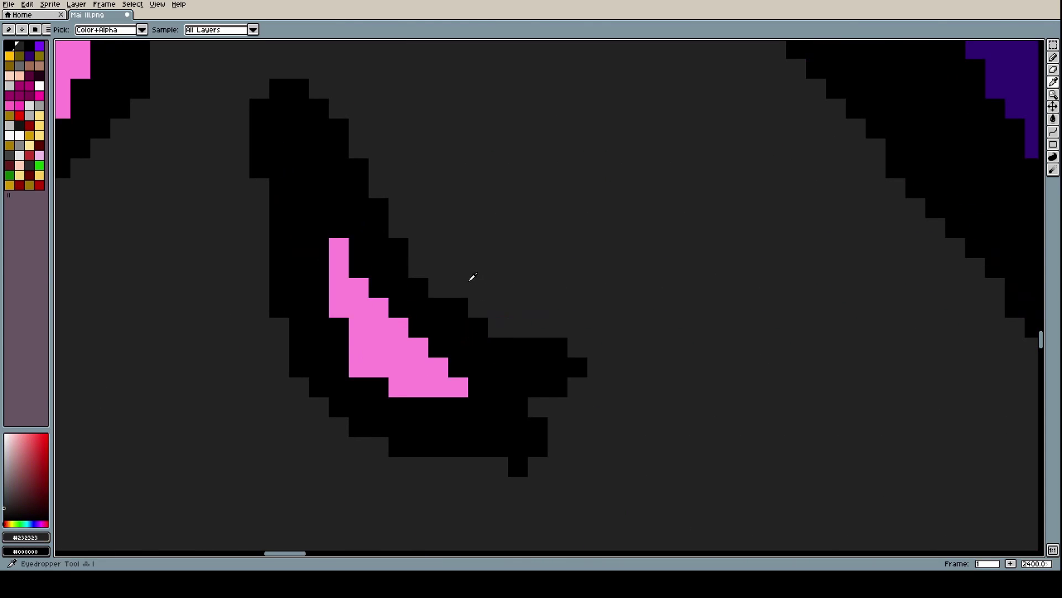
mouse_move(526, 347)
mouse_down()
mouse_move(581, 388)
mouse_move(469, 303)
mouse_move(334, 87)
mouse_move(294, 84)
mouse_move(262, 154)
mouse_move(299, 373)
mouse_move(352, 441)
mouse_move(425, 486)
mouse_move(492, 481)
mouse_move(572, 453)
mouse_move(570, 444)
mouse_move(429, 484)
mouse_up()
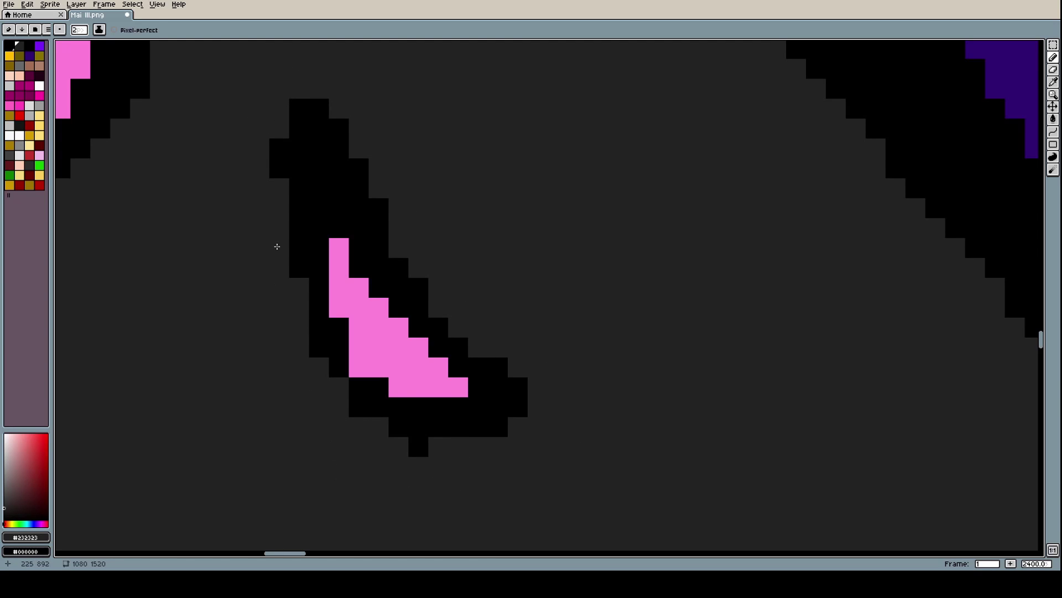
mouse_move(278, 246)
mouse_down()
mouse_move(275, 198)
mouse_move(302, 136)
mouse_move(361, 74)
mouse_move(405, 118)
mouse_up()
scroll(514, 232, down, 9)
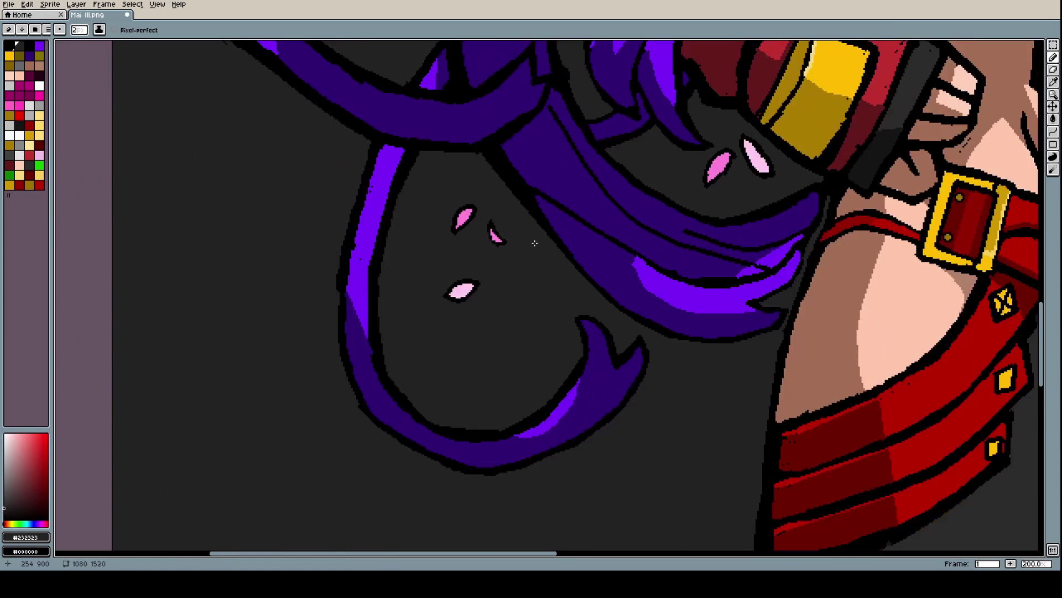
Undo the last background-colored trim on the thin curved petal's outline
scroll(534, 243, down, 1)
scroll(525, 238, up, 11)
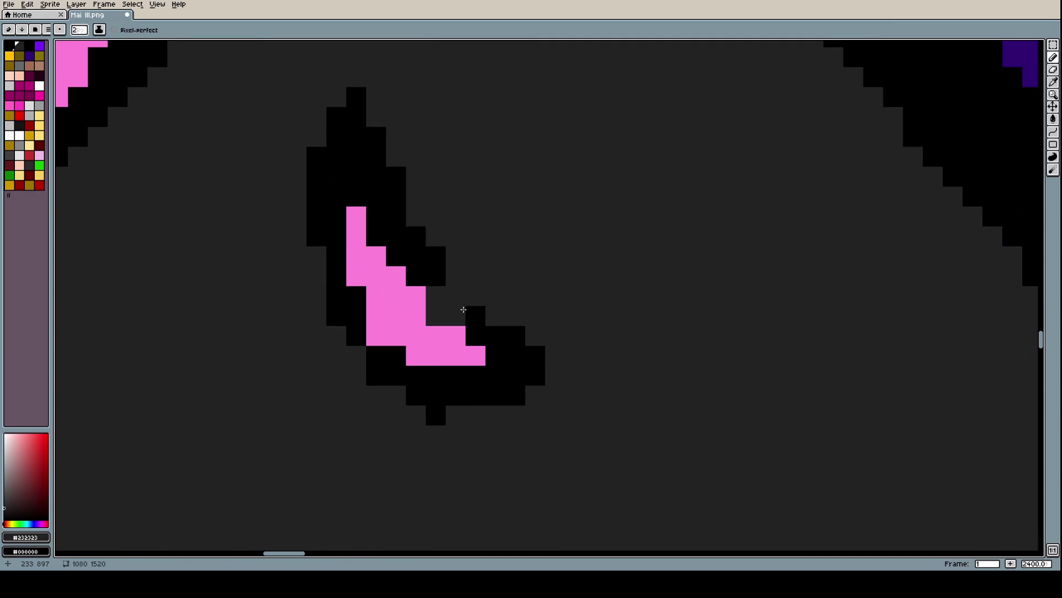
key(ctrl+z)
Outline a new petal below the thin curved petal inside the lower hair loop, using the 3 px Curve tool in sampled black
key(i)
click(338, 189)
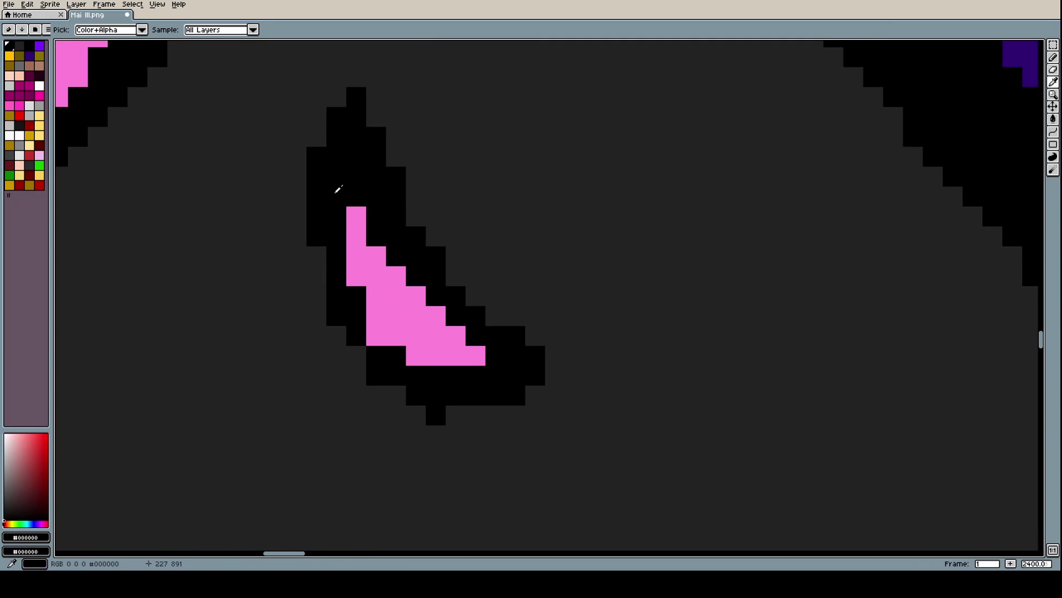
scroll(339, 189, down, 4)
scroll(437, 351, up, 2)
key(b)
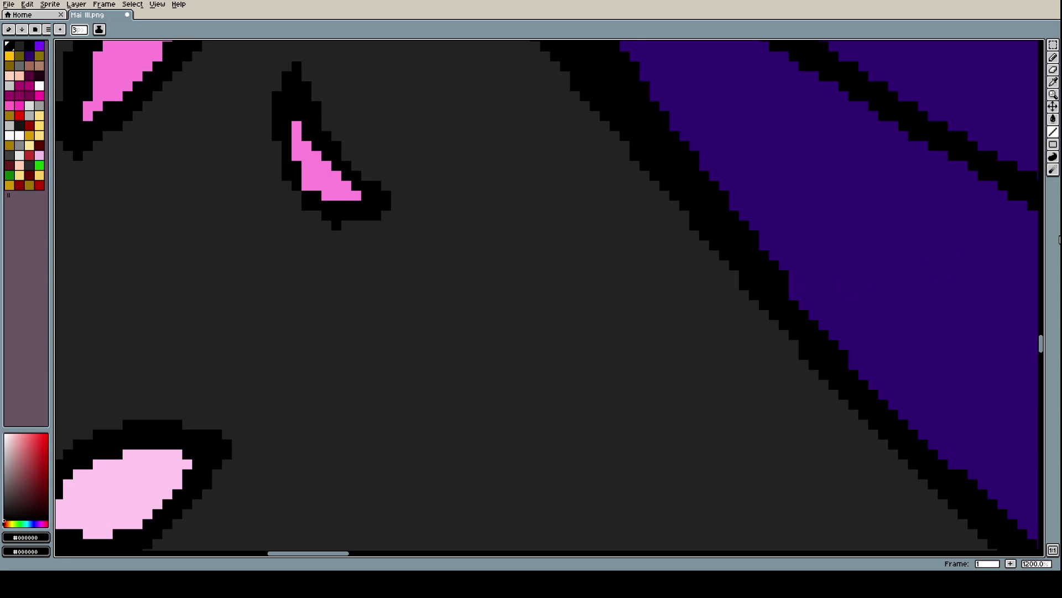
click(1053, 132)
click(1032, 131)
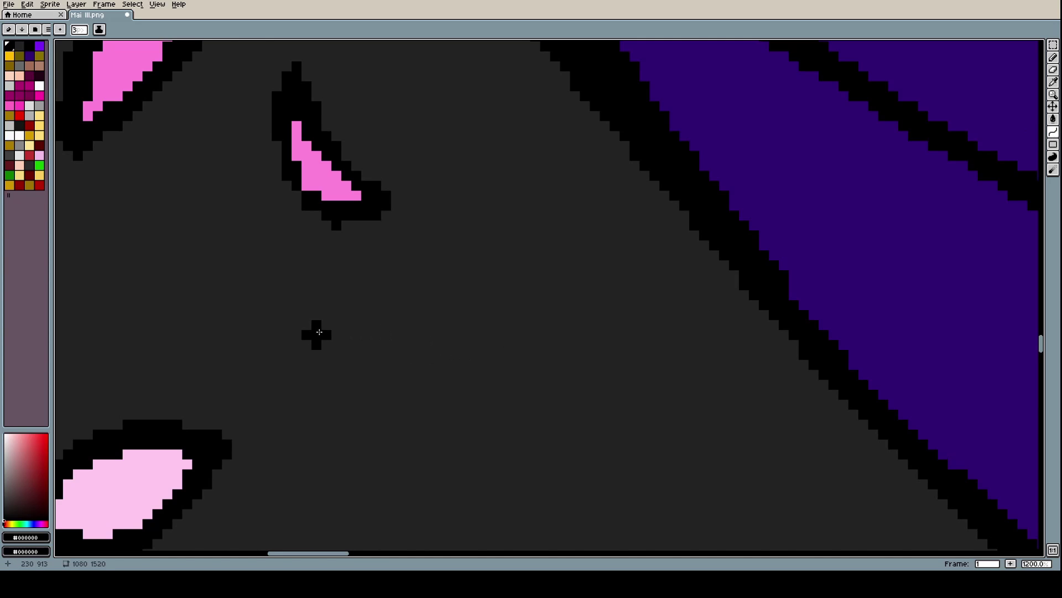
drag(319, 332, 423, 477)
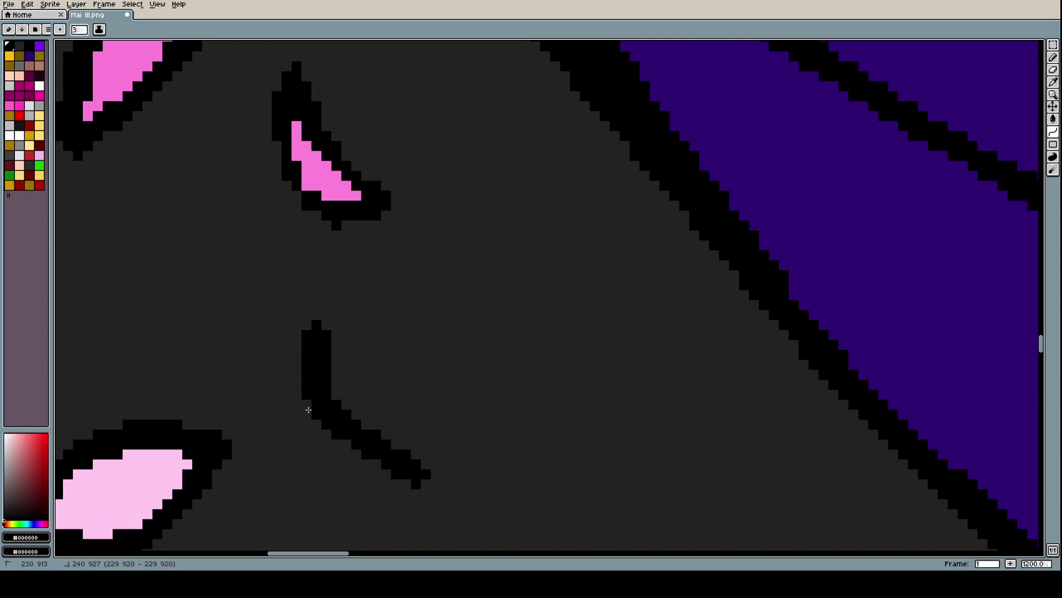
mouse_move(316, 338)
mouse_down()
mouse_move(355, 285)
mouse_move(390, 301)
mouse_move(348, 293)
mouse_move(355, 299)
mouse_move(394, 303)
mouse_move(458, 353)
mouse_move(468, 387)
mouse_move(443, 313)
mouse_move(379, 293)
mouse_move(468, 401)
mouse_move(490, 513)
mouse_move(443, 514)
mouse_move(436, 501)
mouse_move(406, 495)
mouse_move(411, 402)
mouse_up()
scroll(411, 402, down, 6)
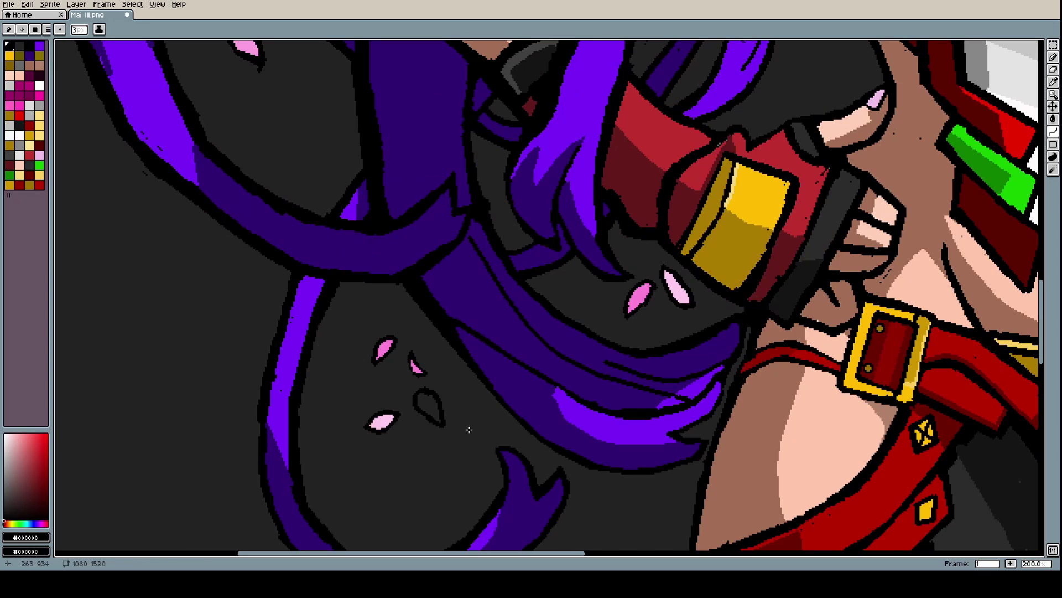
Fill the new petal in the lower hair loop with pink #ff80d9 sampled from the petal beside the gloved wrist
scroll(590, 314, up, 4)
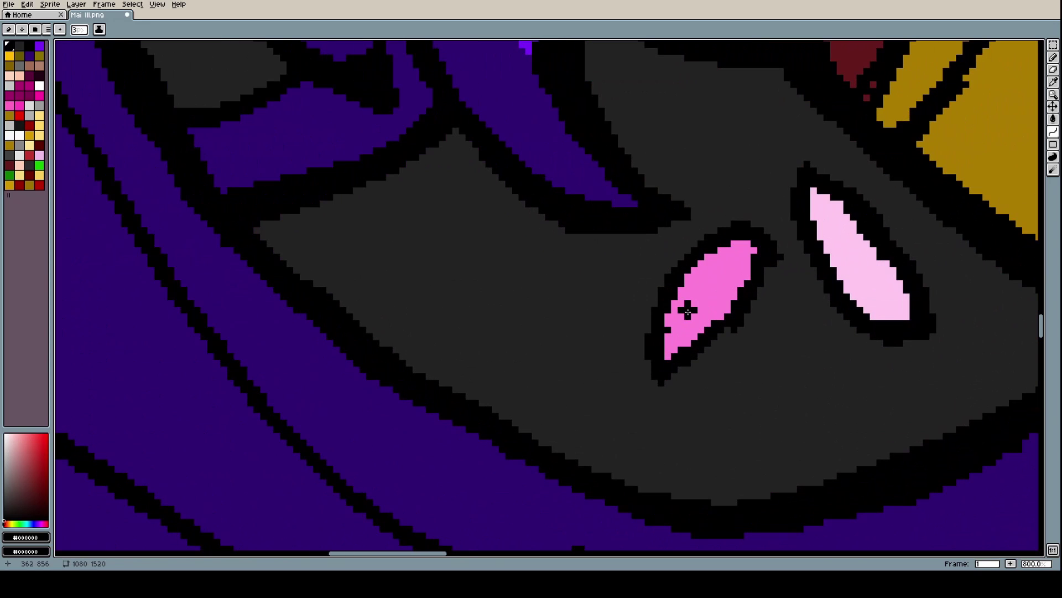
key(i)
click(687, 313)
scroll(689, 303, down, 5)
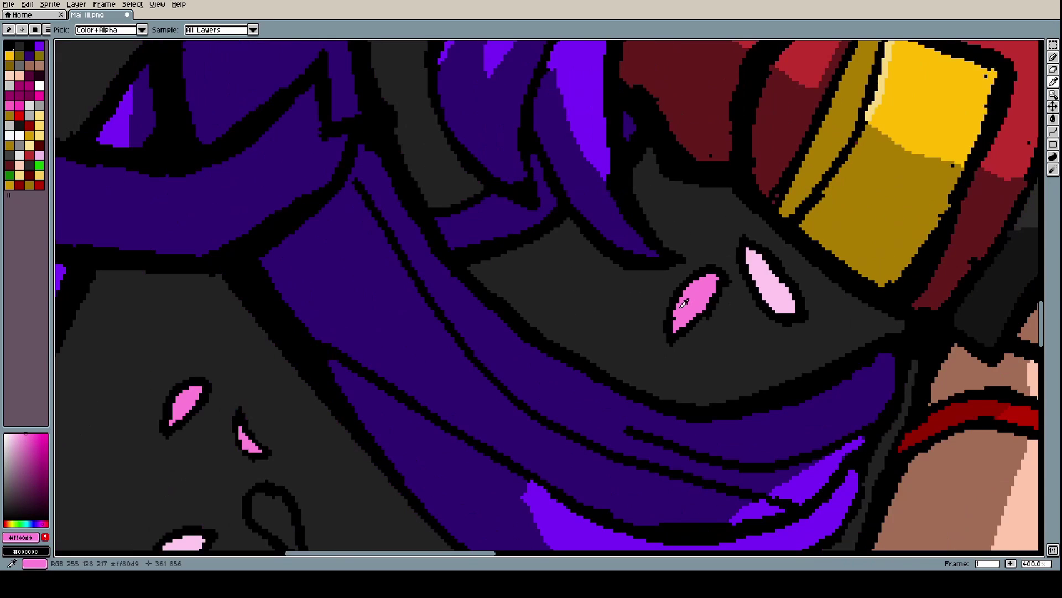
scroll(464, 415, up, 2)
key(g)
click(453, 412)
scroll(478, 412, down, 4)
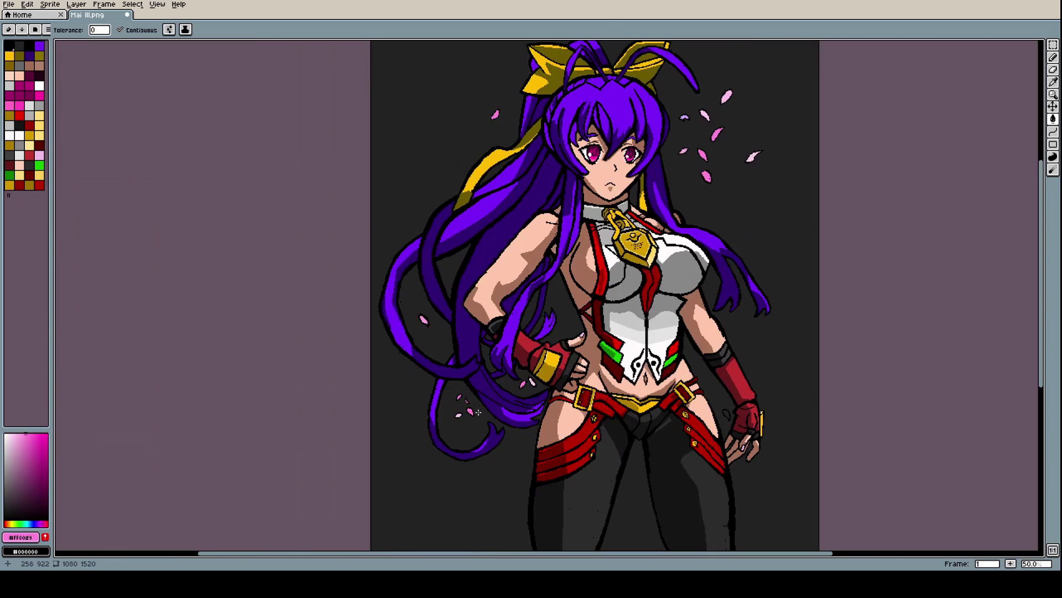
Review the petals around the head and hair, both close up and within the whole composition
scroll(483, 410, up, 5)
scroll(486, 410, down, 6)
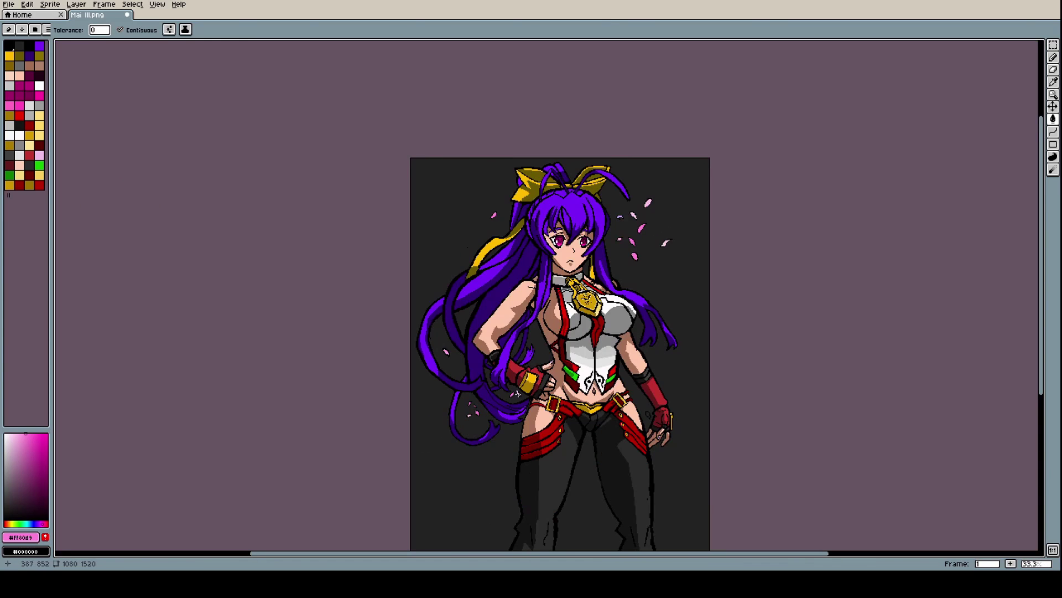
scroll(610, 260, up, 3)
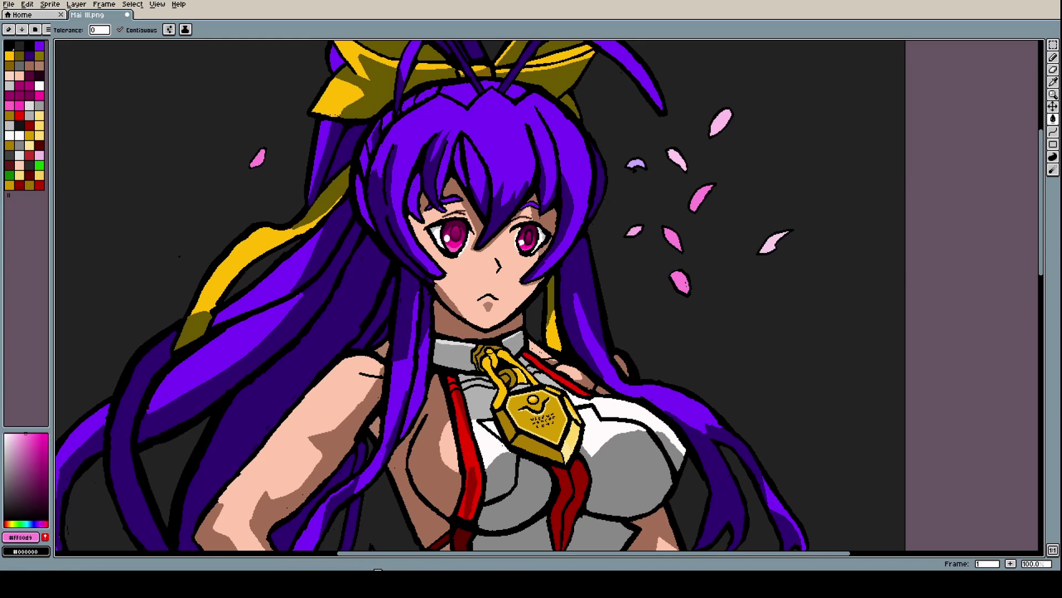
scroll(73, 369, down, 2)
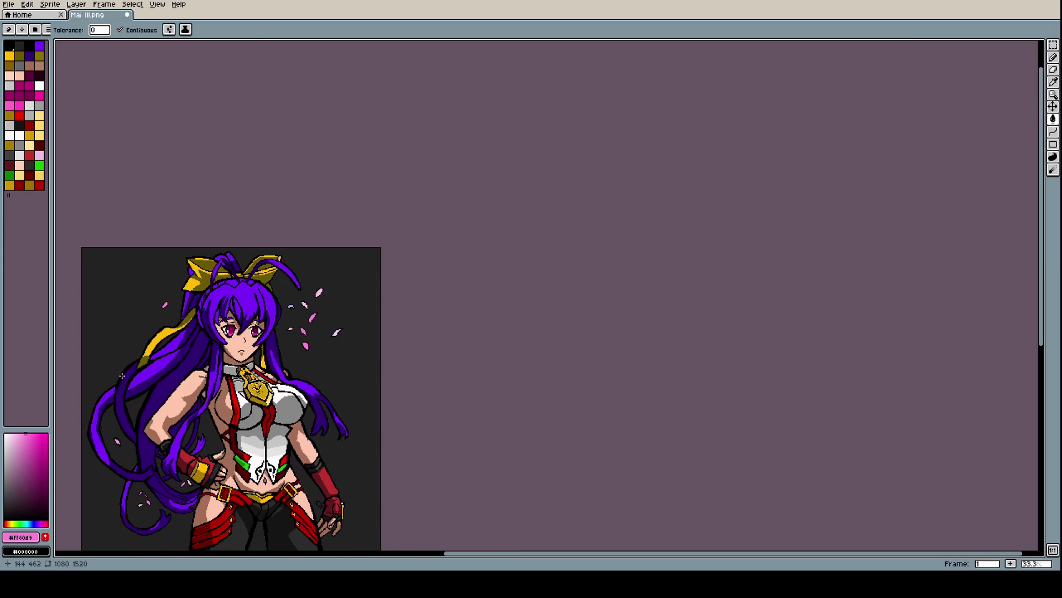
scroll(77, 365, up, 3)
scroll(83, 360, down, 1)
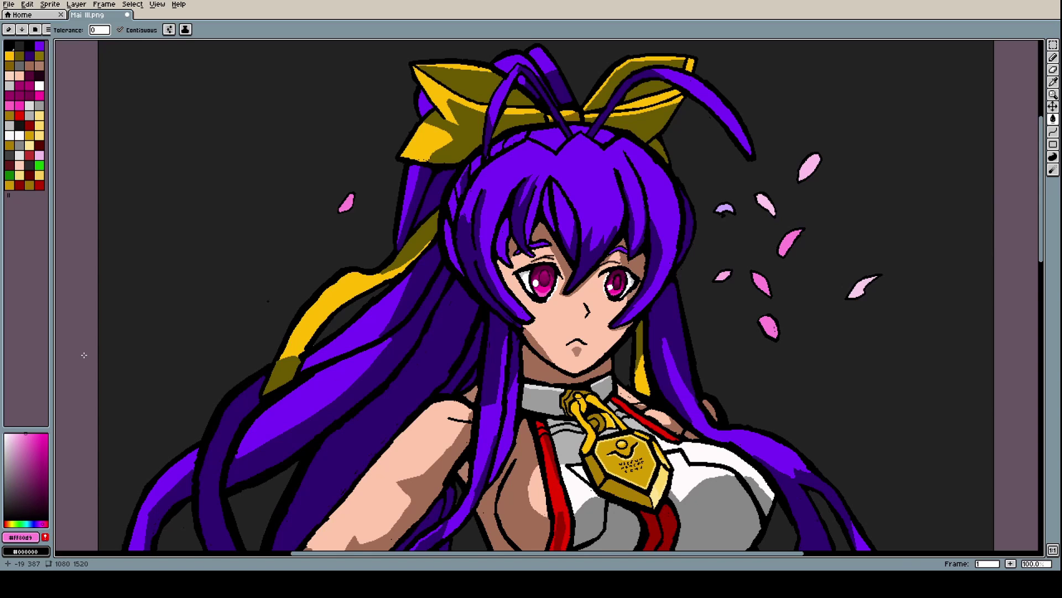
scroll(355, 332, down, 2)
scroll(579, 360, up, 2)
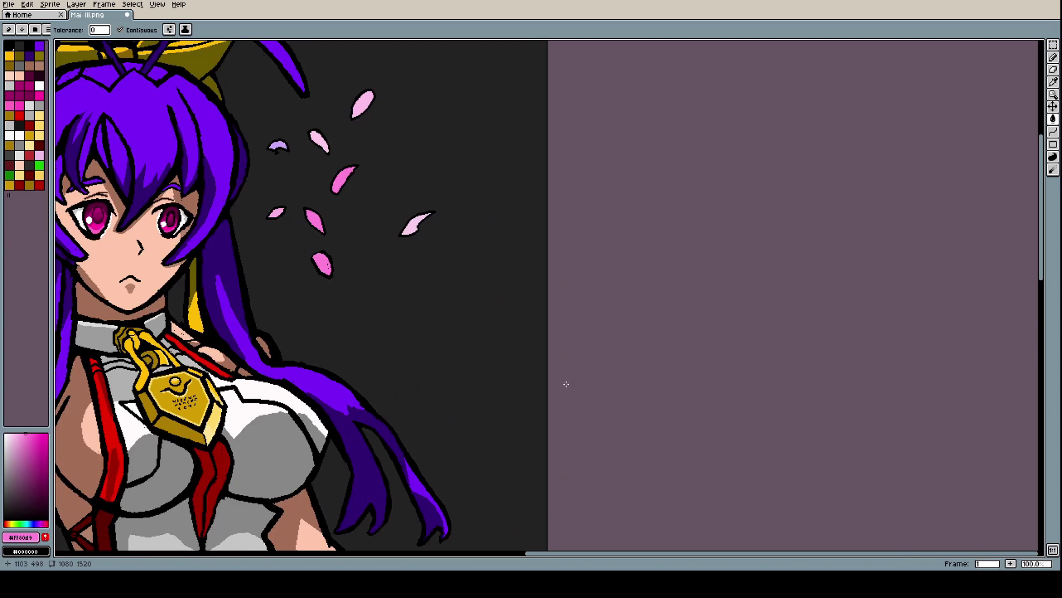
scroll(542, 381, down, 2)
scroll(517, 372, up, 2)
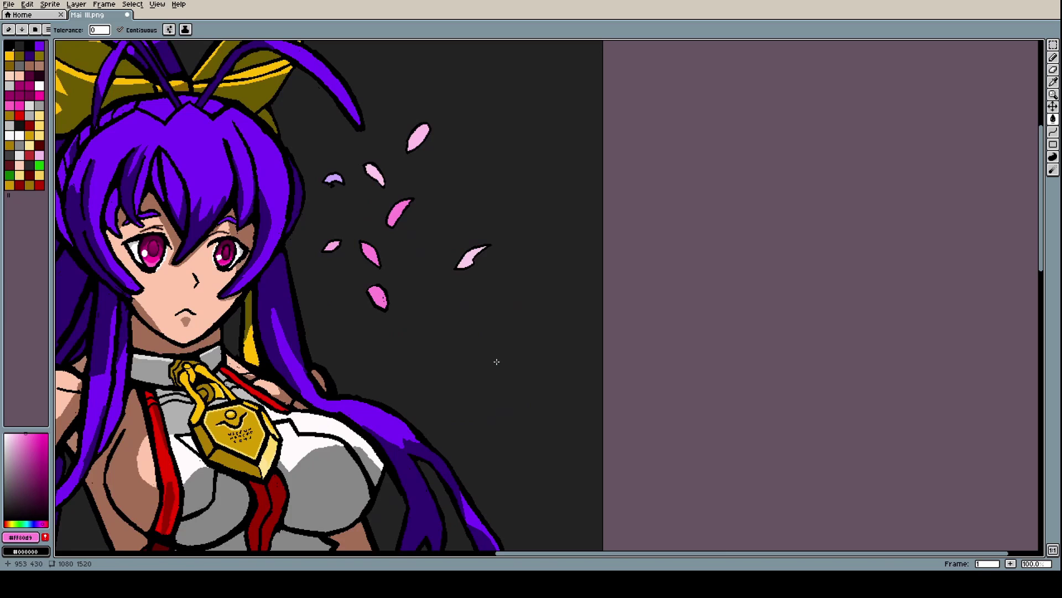
scroll(449, 378, down, 2)
scroll(475, 379, up, 3)
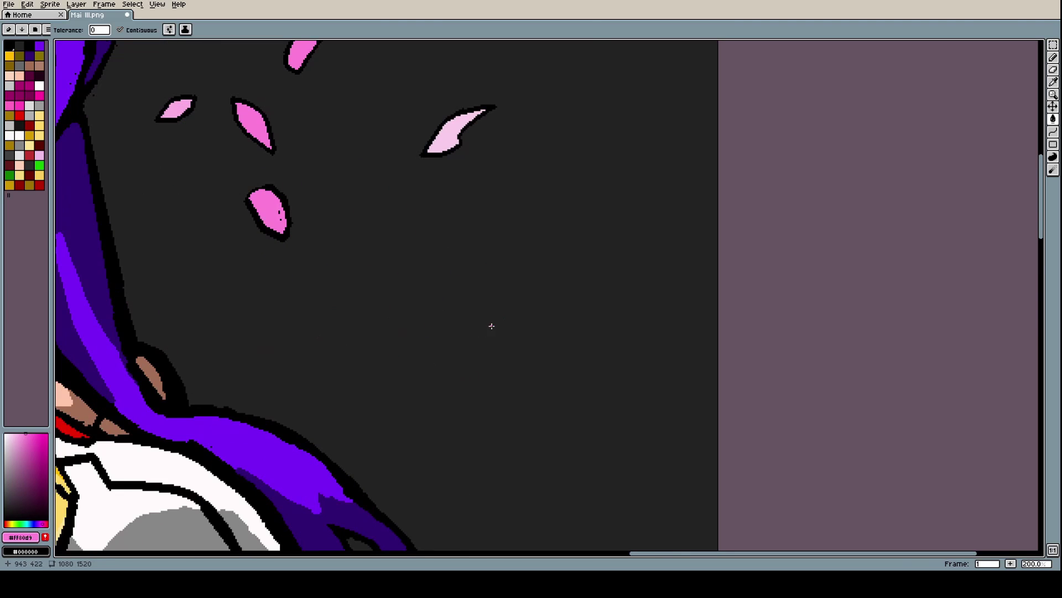
scroll(501, 370, down, 4)
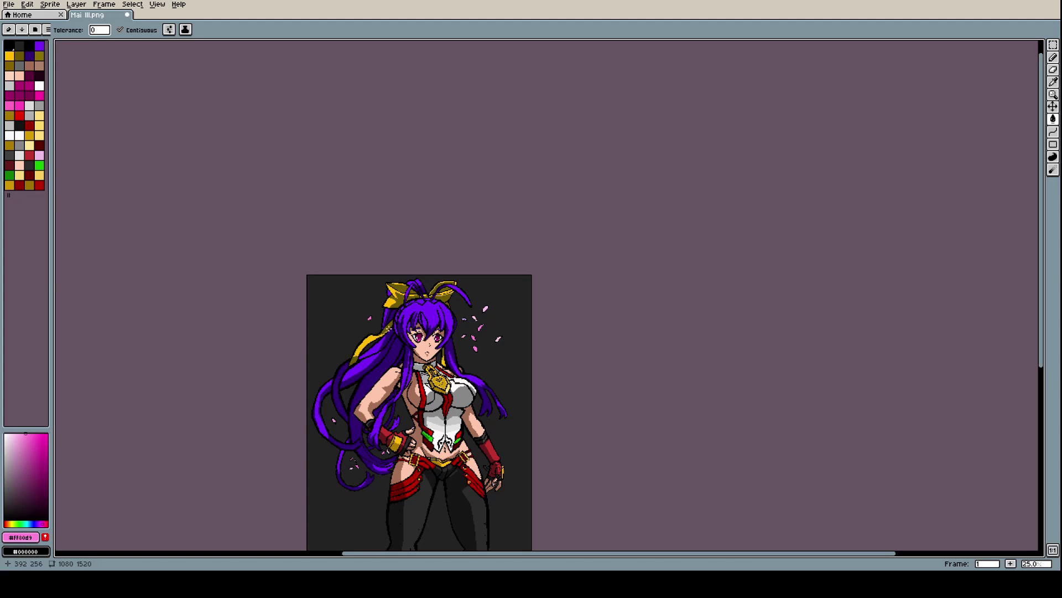
scroll(353, 335, up, 3)
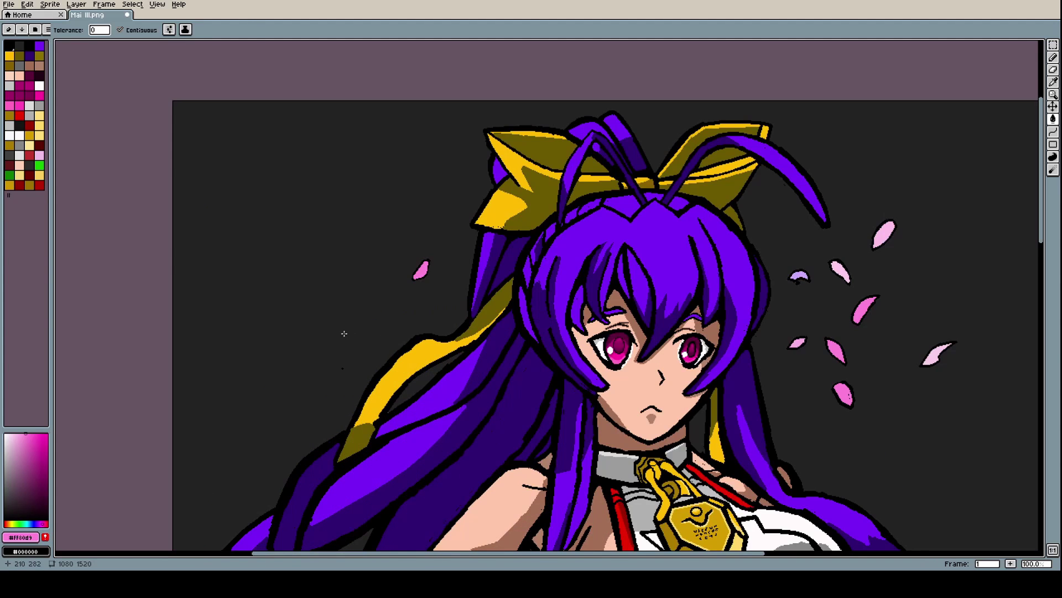
Choose a dark magenta foreground color with hue 304°, saturation 100% and brightness 27%
key(i)
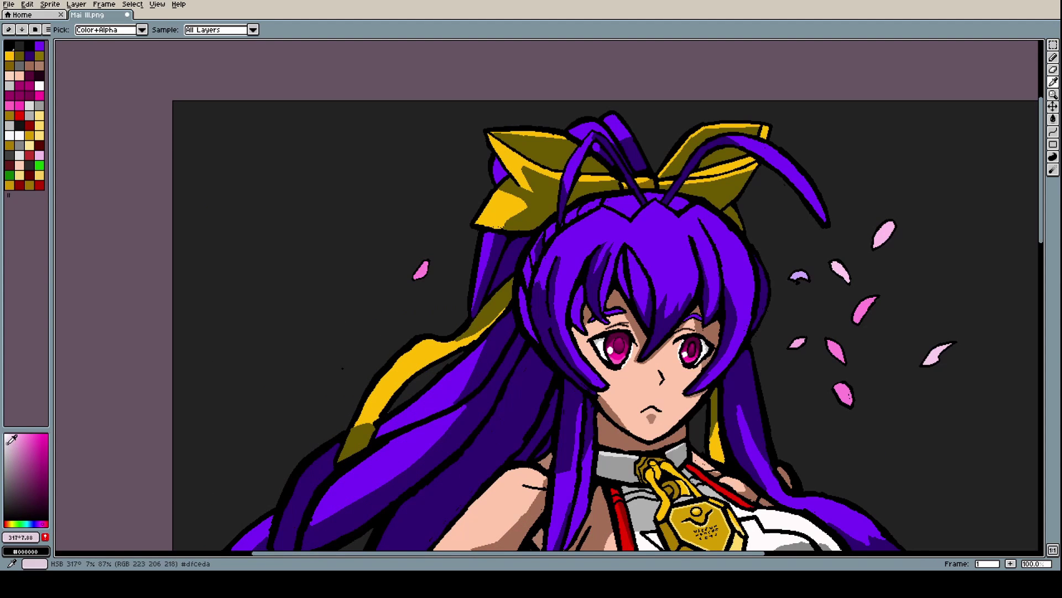
click(28, 436)
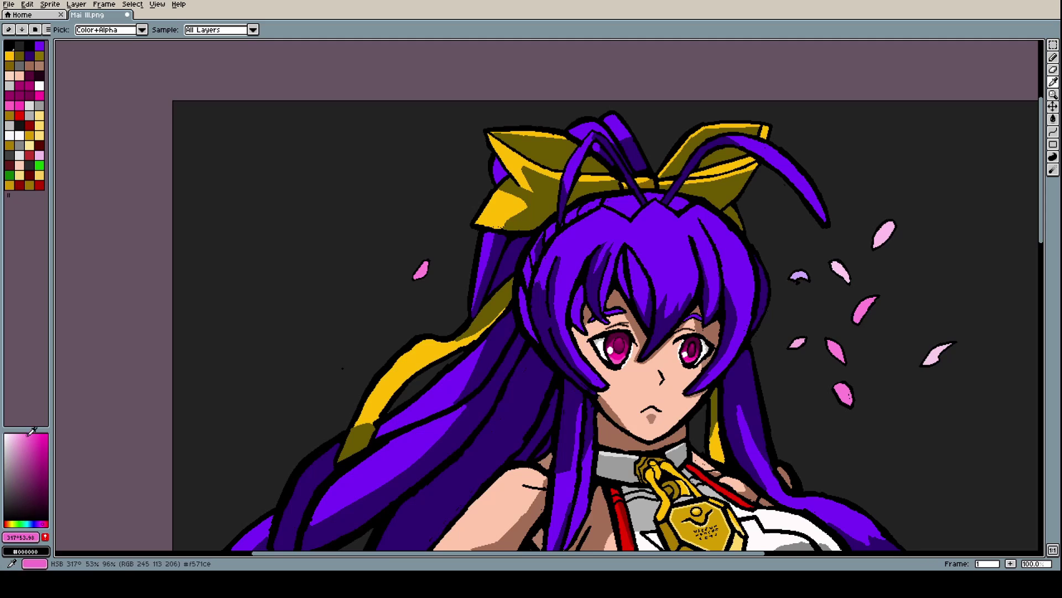
drag(32, 430, 54, 430)
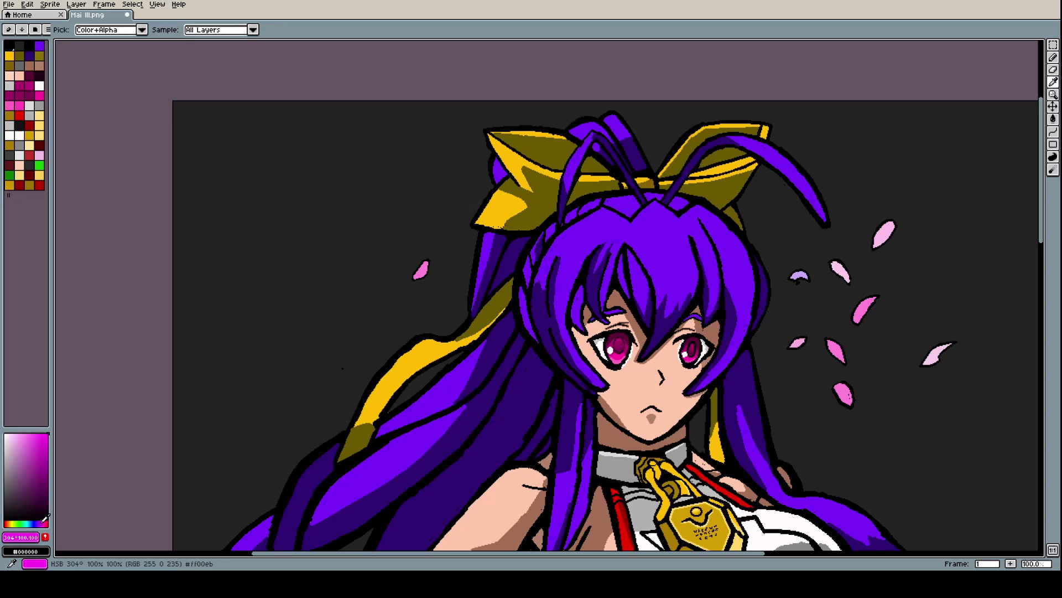
mouse_move(44, 518)
mouse_down()
mouse_move(57, 472)
mouse_move(58, 497)
mouse_up()
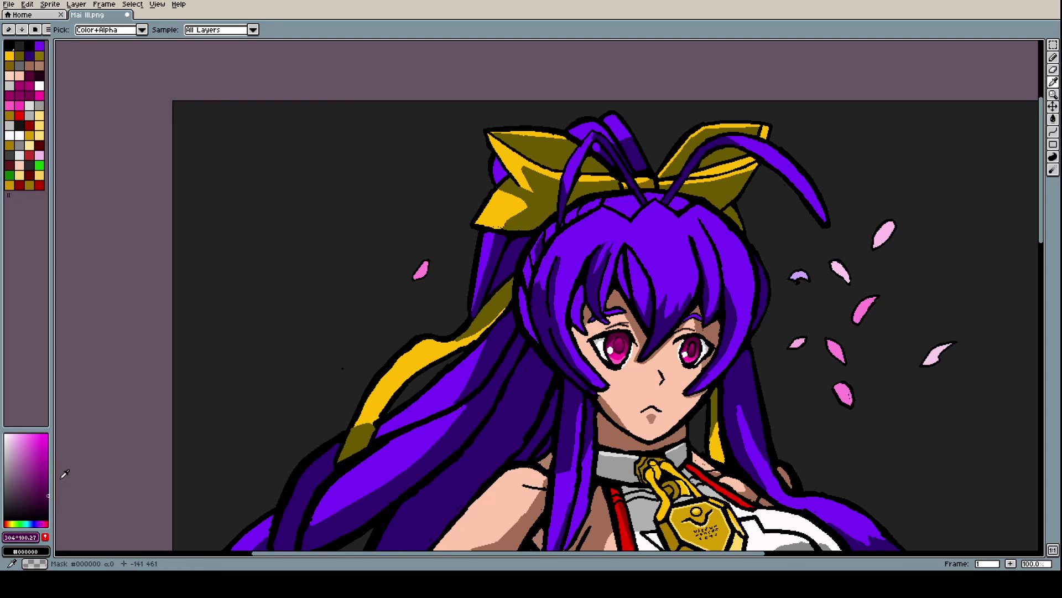
Draw a 7 px horizontal dark magenta line above knee height, from the canvas edge below the hair loop to the nearest leg
scroll(64, 474, down, 5)
scroll(116, 470, up, 3)
scroll(143, 470, up, 2)
scroll(180, 441, down, 2)
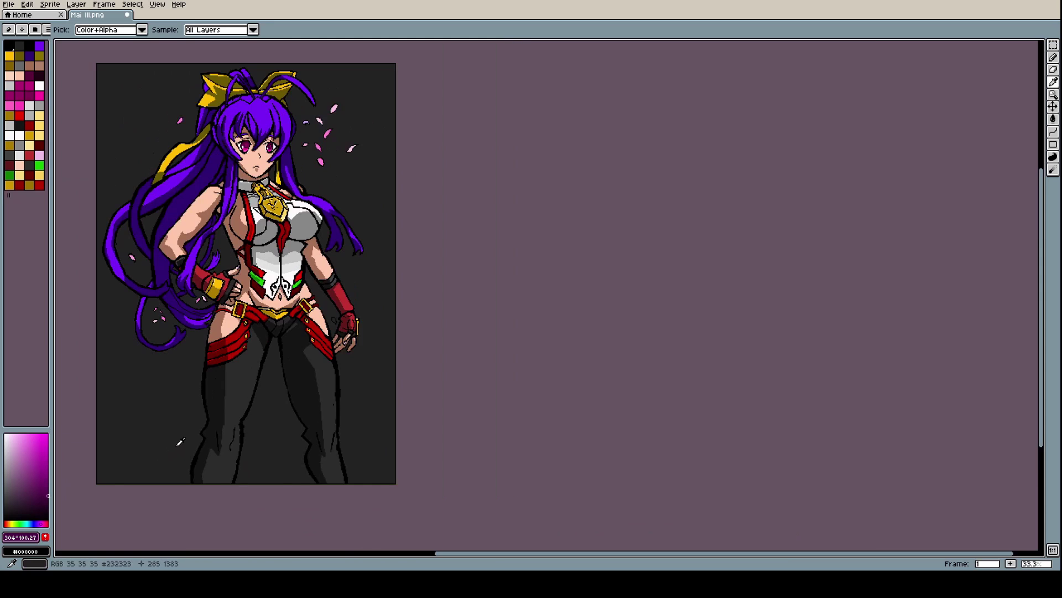
scroll(169, 431, down, 1)
scroll(105, 422, up, 3)
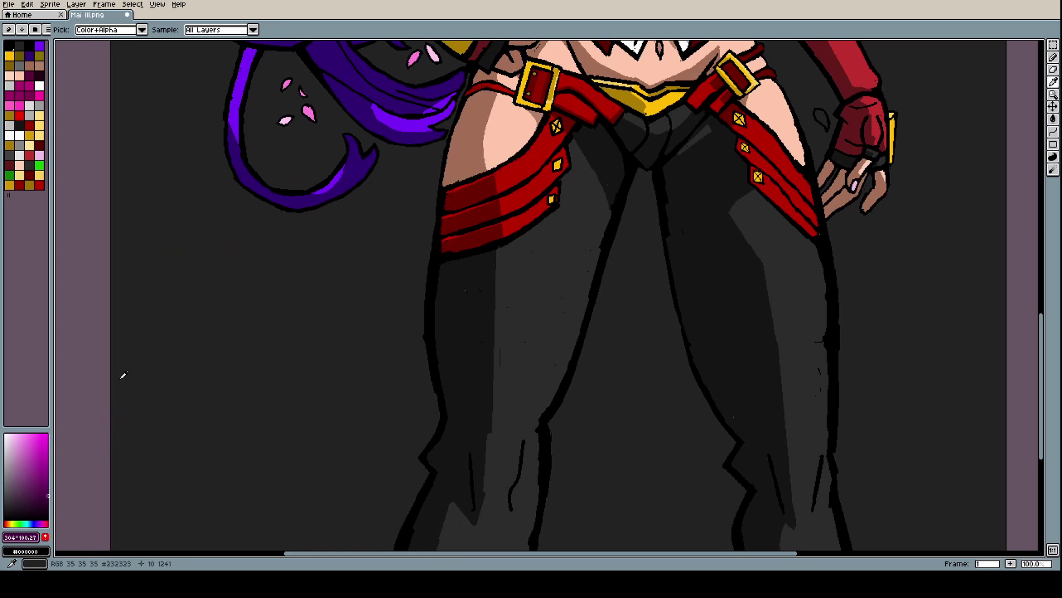
key(b)
scroll(109, 367, up, 1)
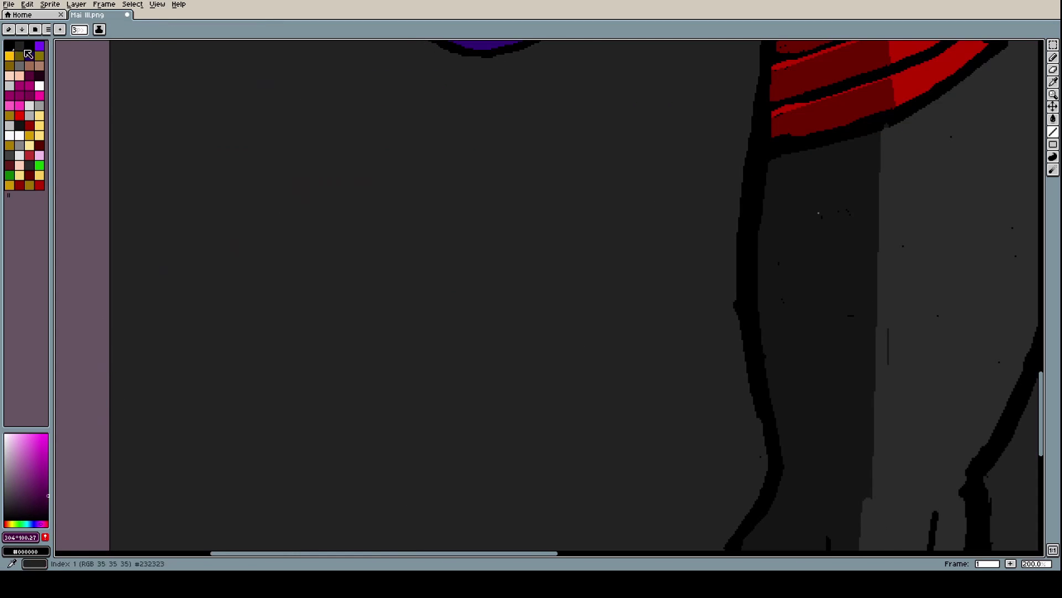
key(plus)
key(plus)
key(plus)
key(plus)
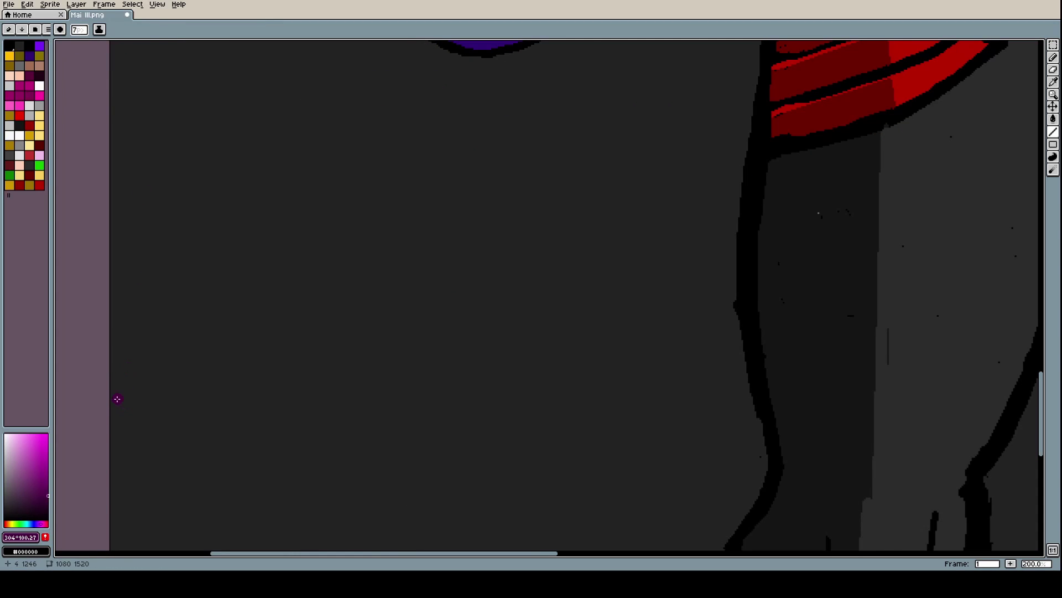
drag(117, 396, 661, 392)
drag(747, 397, 747, 396)
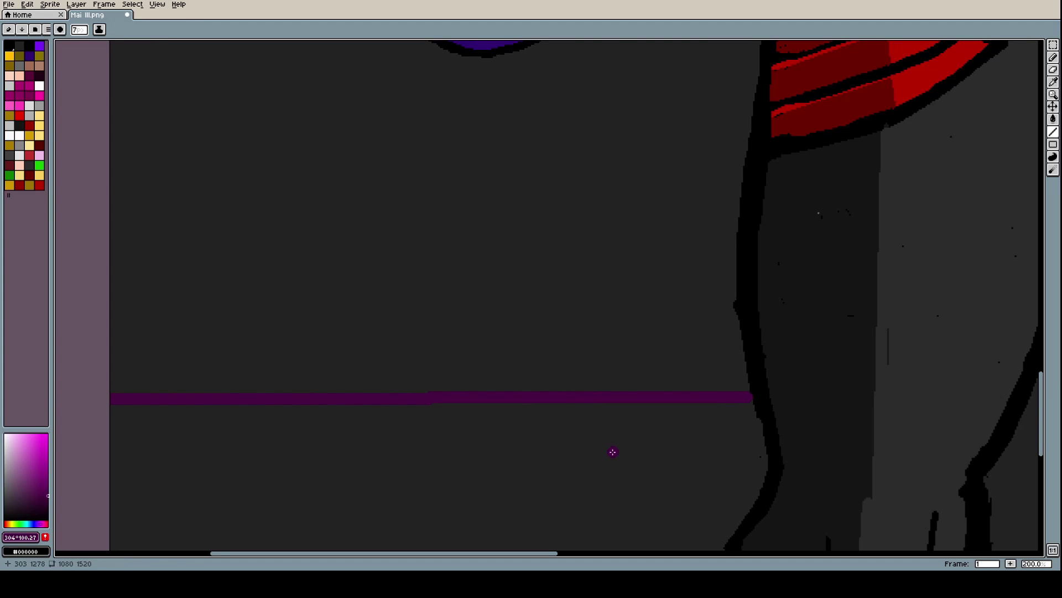
Fill the background below the horizontal line beside the leg with the dark magenta
key(g)
click(581, 459)
scroll(581, 459, down, 3)
scroll(598, 404, up, 2)
scroll(599, 400, down, 1)
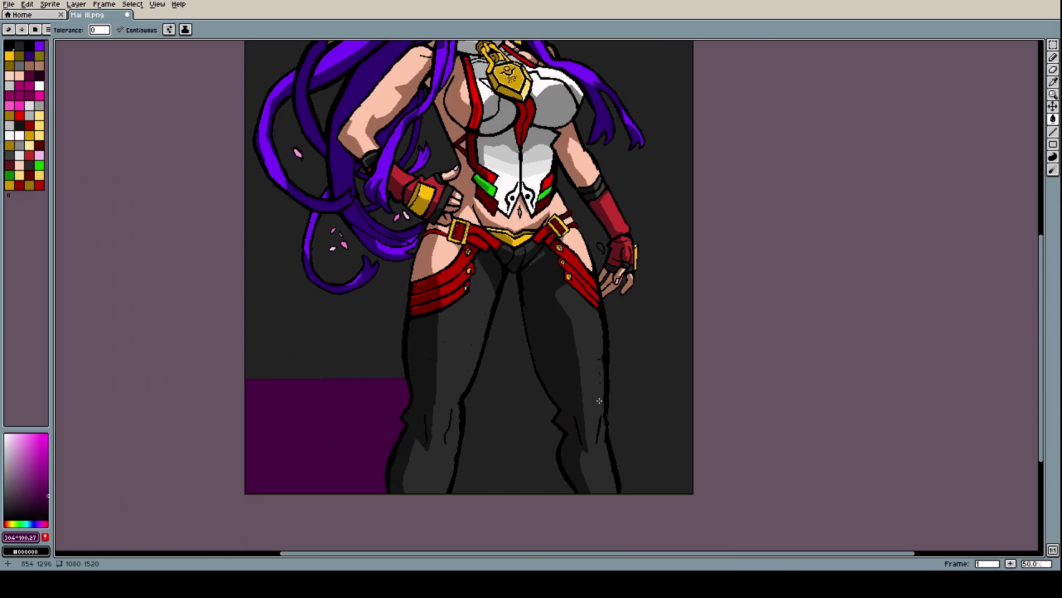
Draw a 7 px dark magenta line between the two legs above the knees and fill the background below it
scroll(600, 400, up, 2)
scroll(425, 349, up, 1)
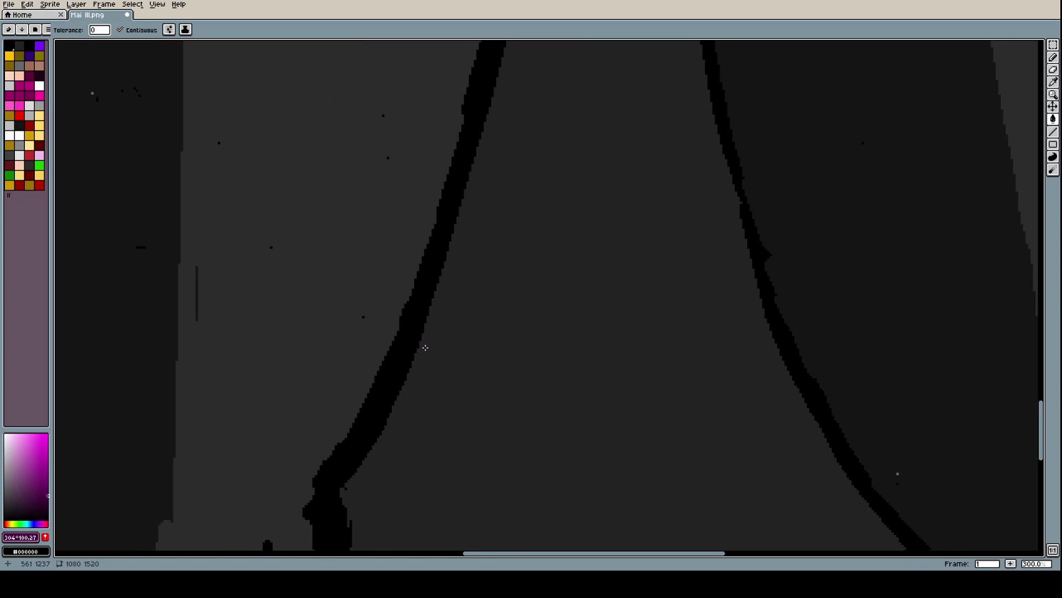
scroll(421, 345, down, 2)
scroll(423, 347, up, 1)
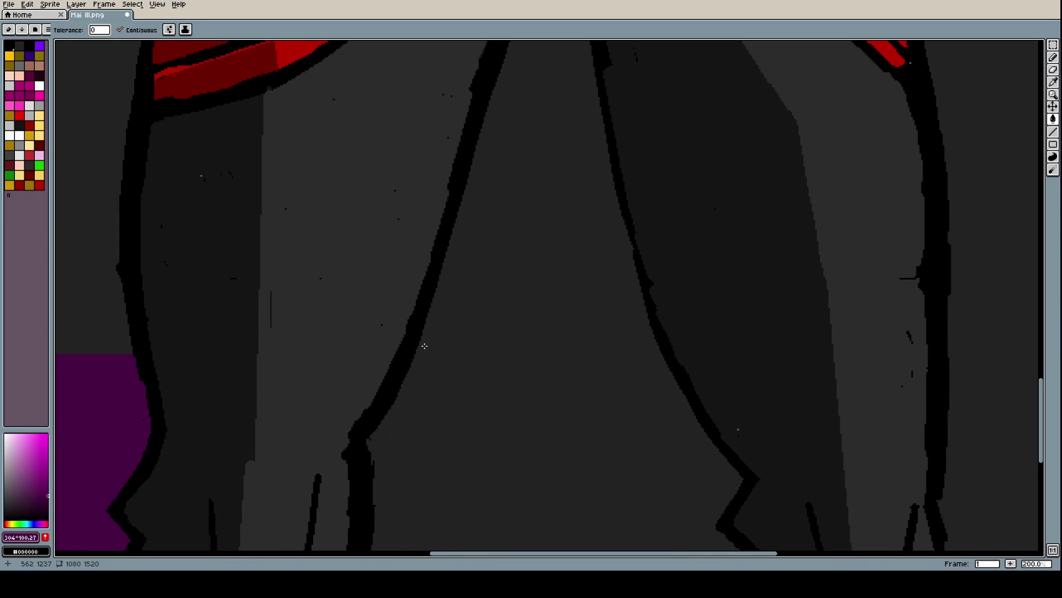
key(l)
drag(424, 348, 652, 337)
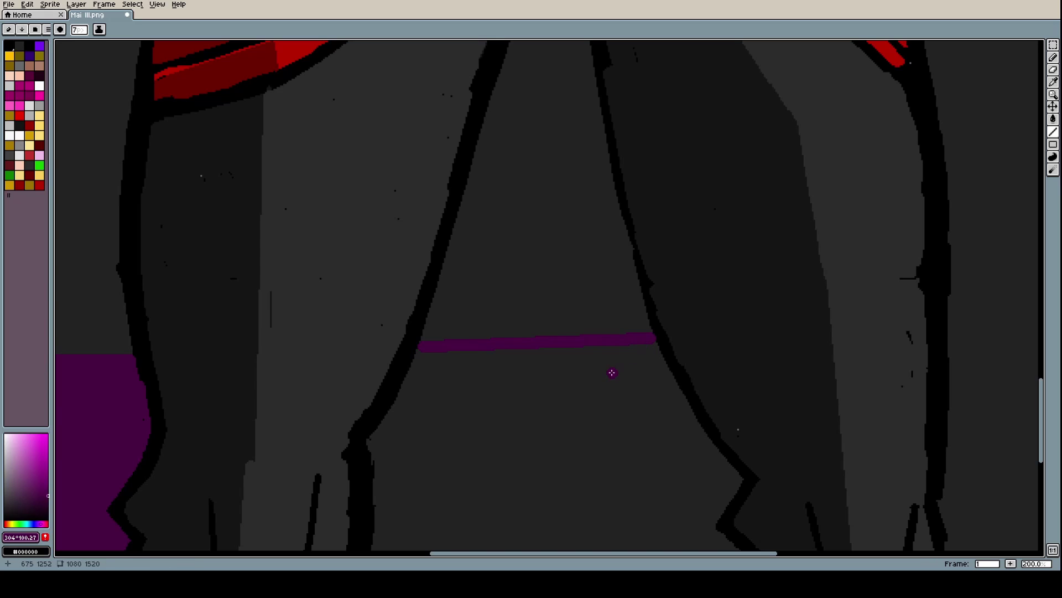
key(g)
click(605, 382)
scroll(626, 359, down, 3)
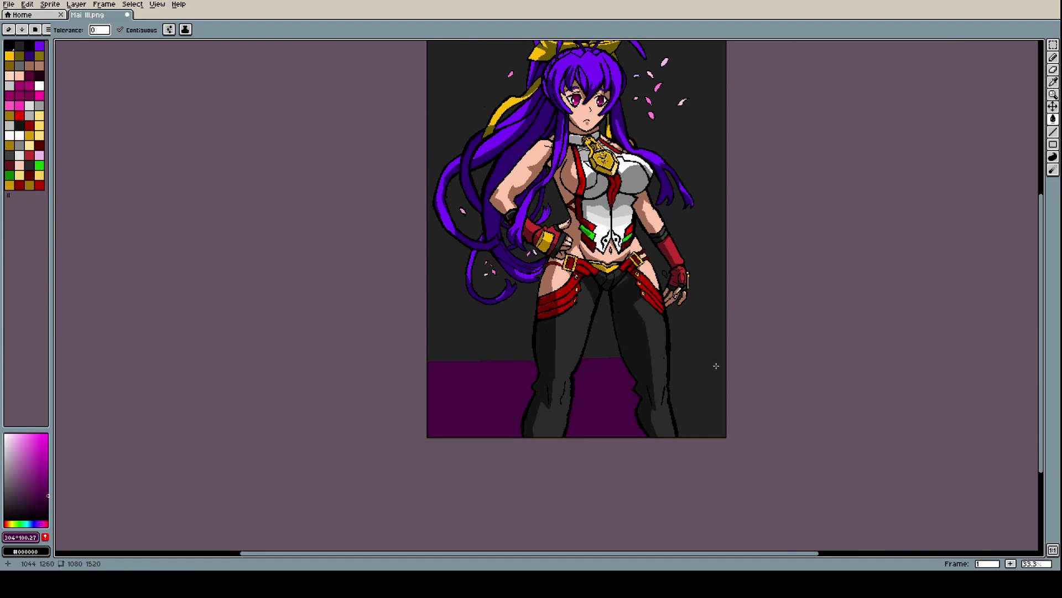
Extend the 7 px dark magenta line from the other leg to the opposite canvas edge and fill the background below it
scroll(696, 360, up, 3)
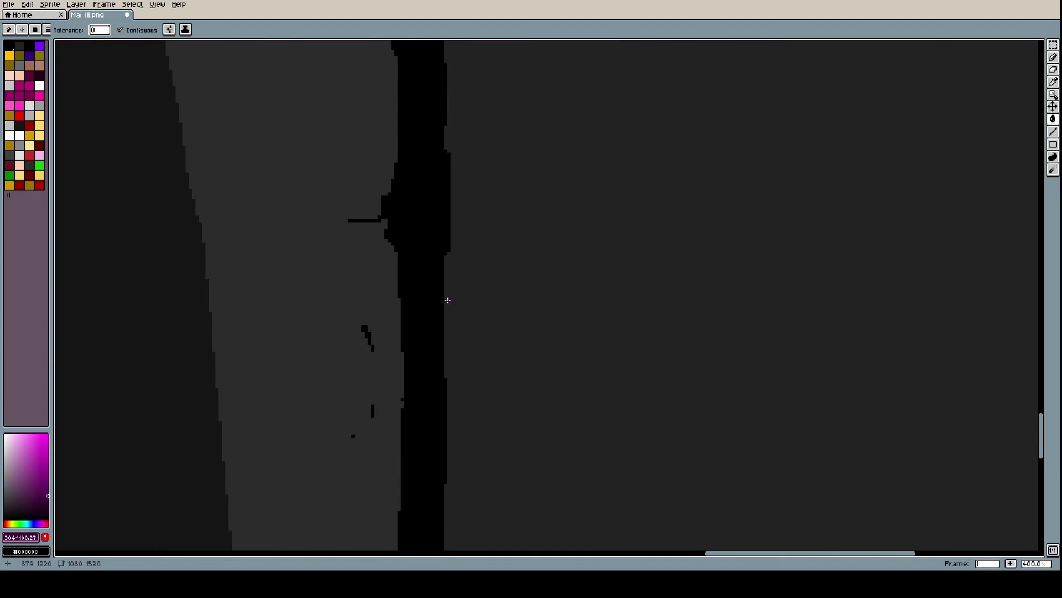
scroll(448, 299, down, 2)
scroll(449, 289, up, 1)
key(b)
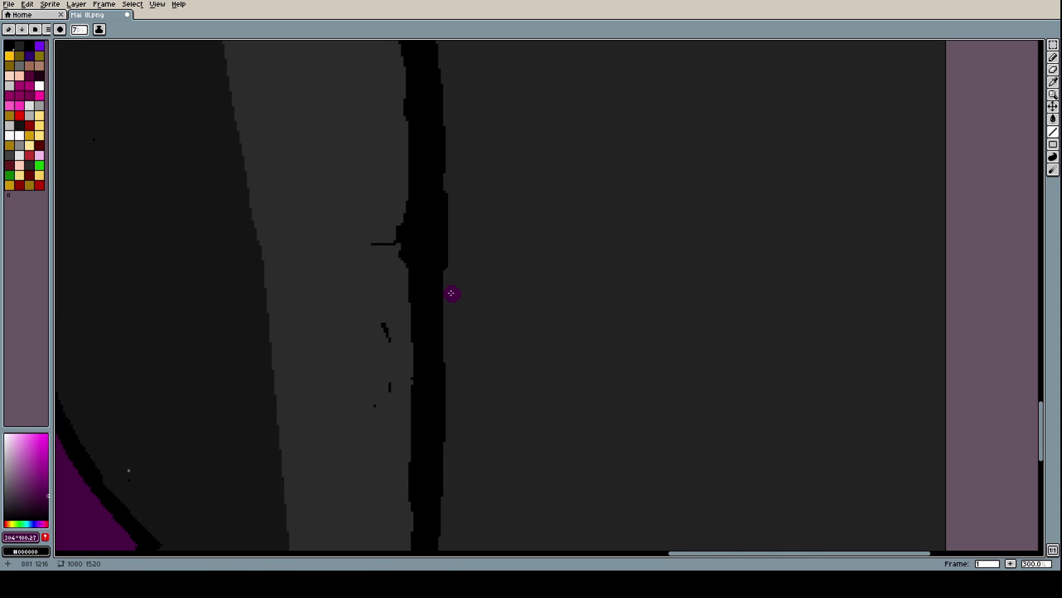
drag(451, 294, 776, 267)
drag(938, 279, 937, 282)
key(g)
click(598, 360)
scroll(608, 362, down, 4)
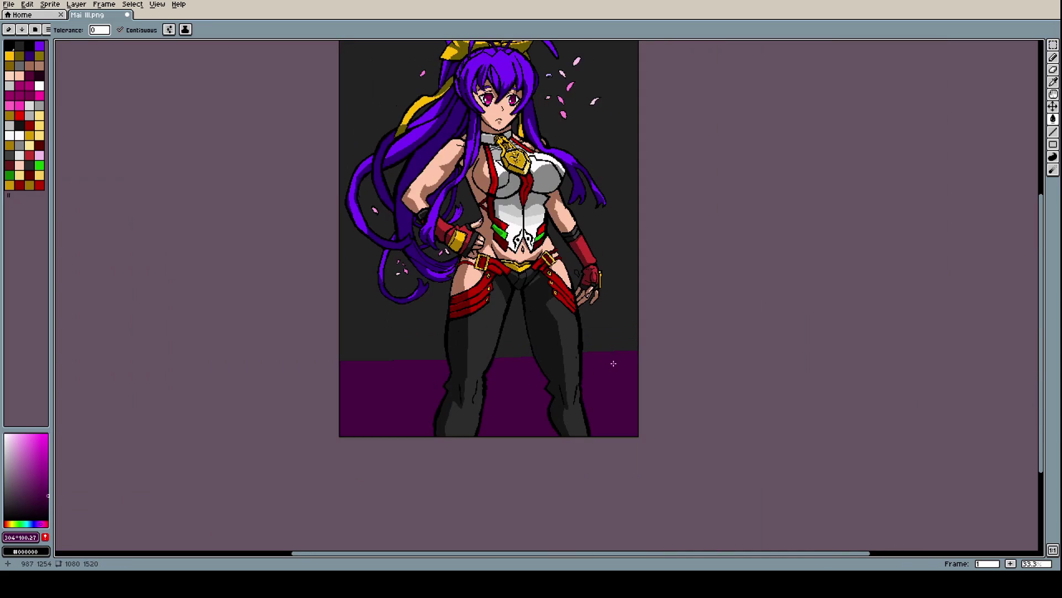
Choose a medium magenta (304°, 100, 54) and draw a 7 px horizontal line from the canvas edge to the lowest hair loop
scroll(621, 365, down, 1)
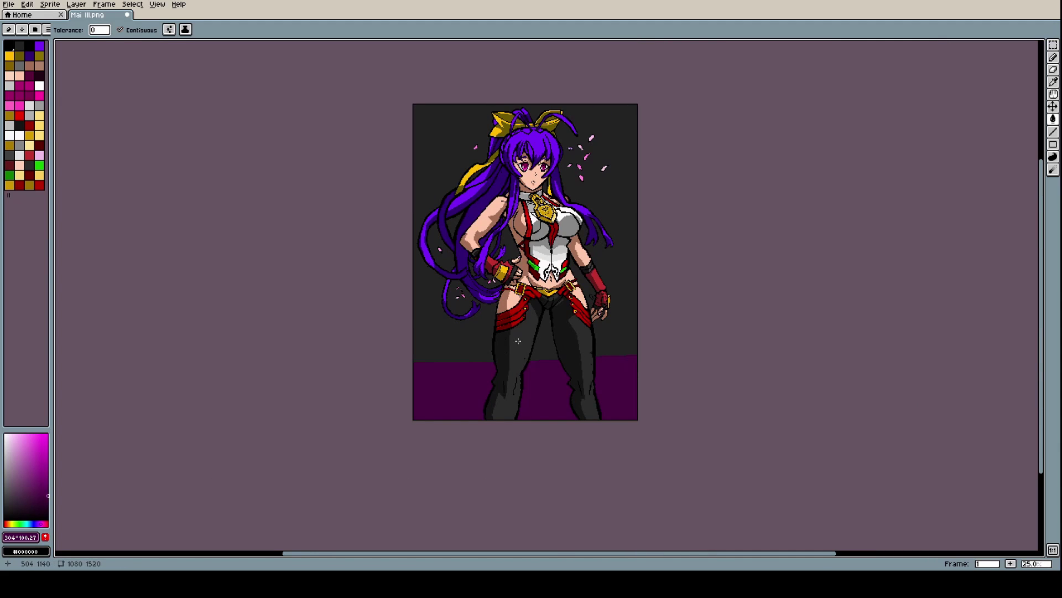
scroll(406, 327, up, 4)
scroll(413, 334, down, 1)
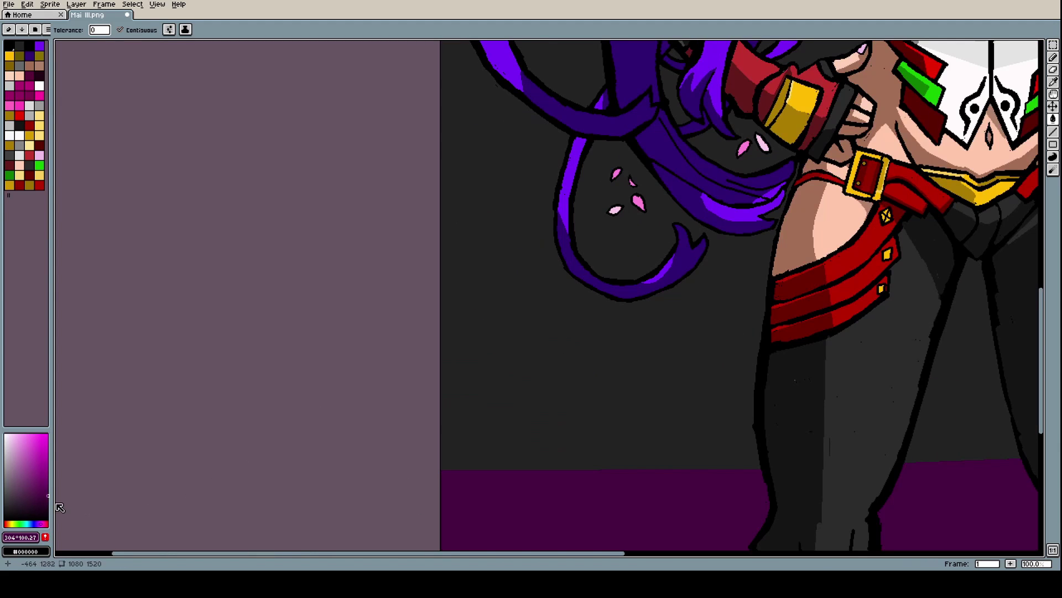
drag(48, 490, 57, 478)
click(50, 467)
scroll(443, 277, up, 2)
key(b)
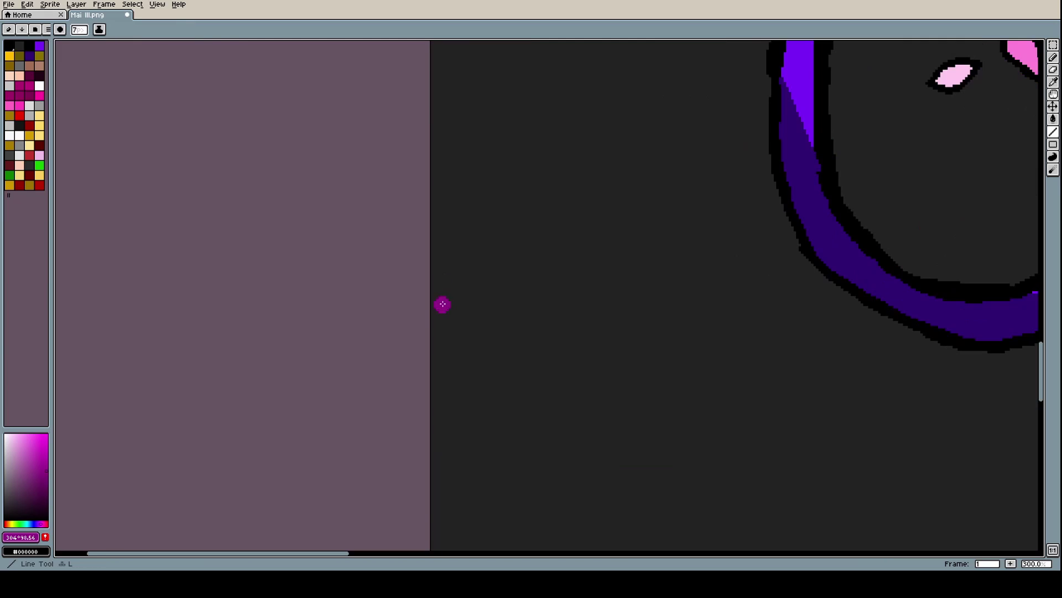
drag(437, 317, 875, 319)
scroll(874, 319, down, 1)
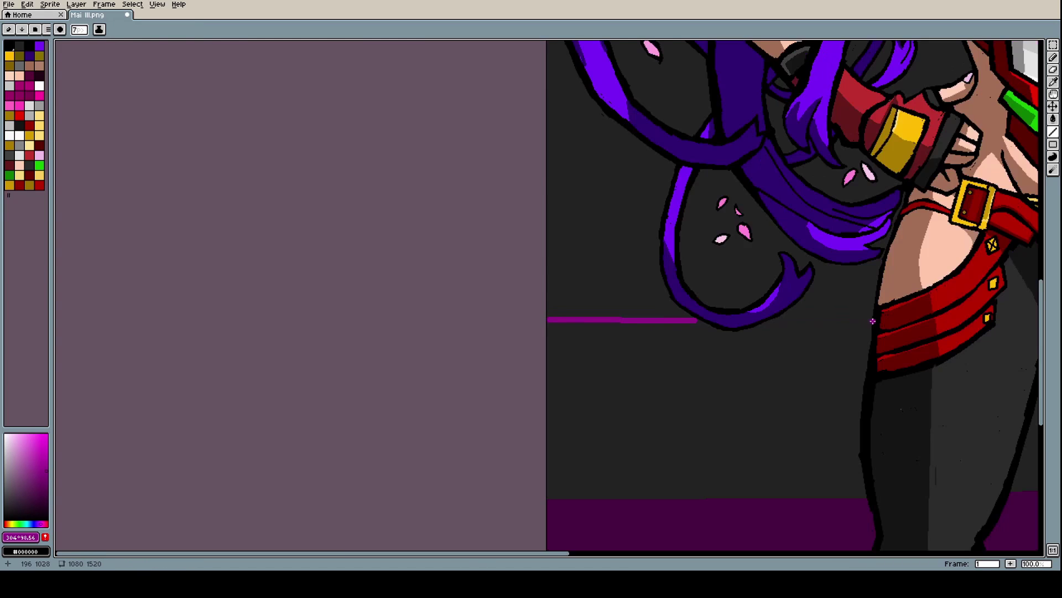
Continue the medium magenta line from the lowest hair loop to the nearby thigh and fill the background below it
scroll(532, 325, up, 1)
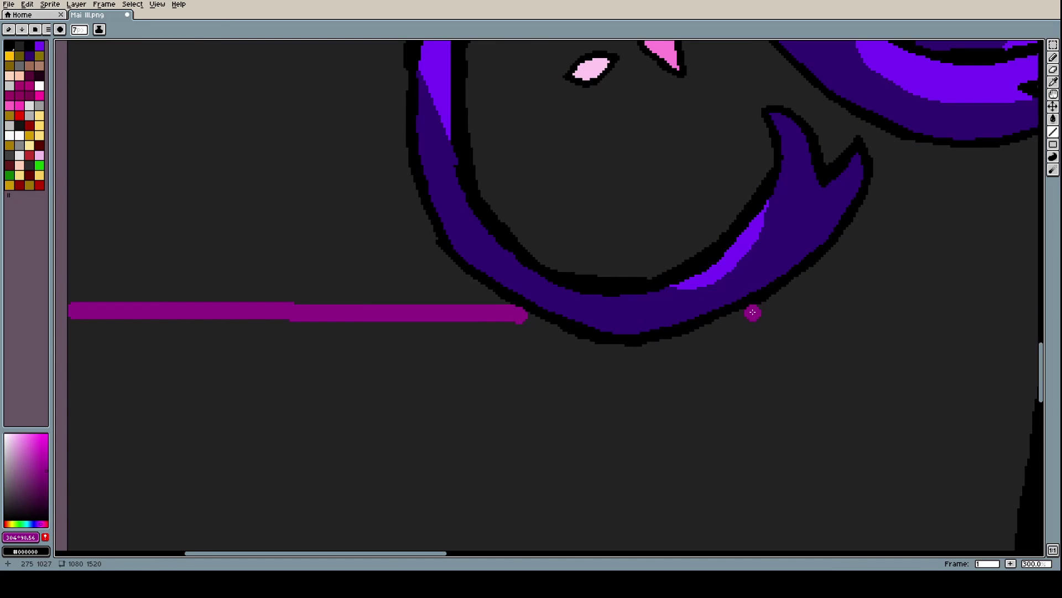
mouse_move(750, 312)
mouse_down()
mouse_move(1020, 313)
mouse_move(951, 306)
mouse_up()
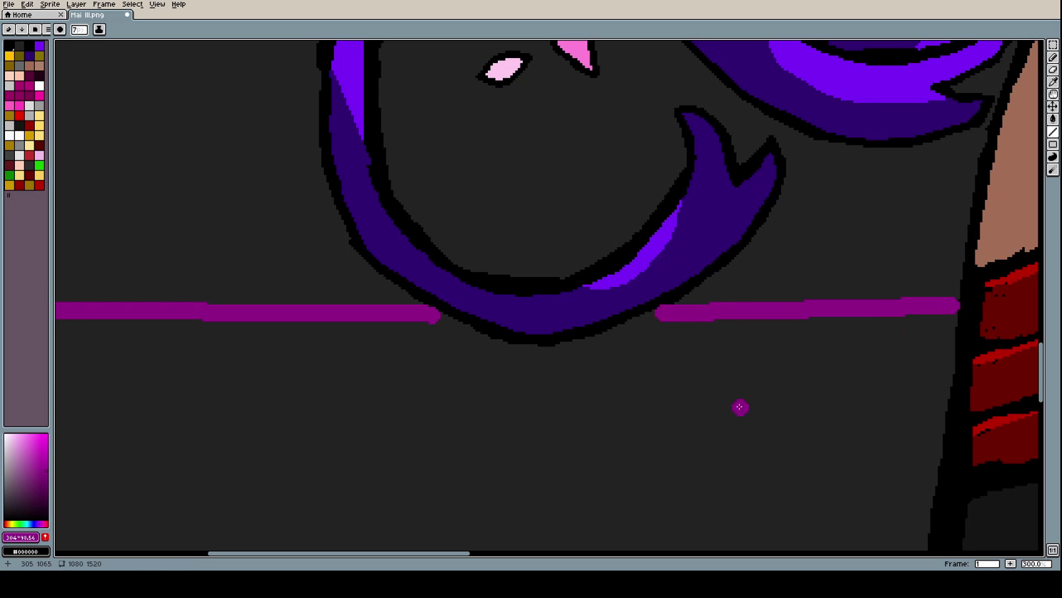
key(g)
click(664, 427)
scroll(659, 387, down, 4)
scroll(654, 370, down, 1)
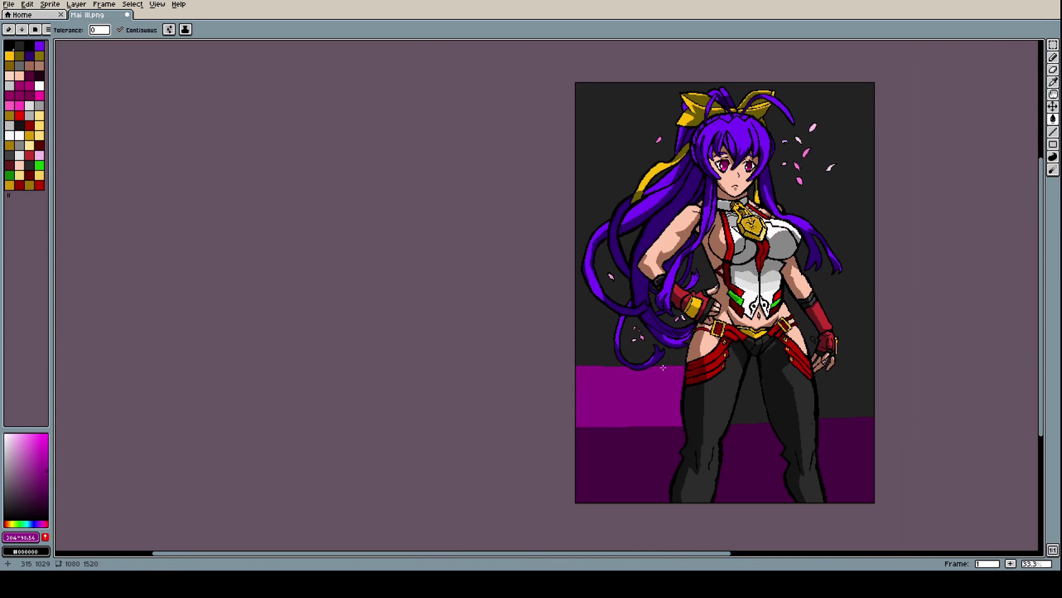
Draw a 7 px medium magenta line between the thighs just below the crotch and fill the gap beneath it
scroll(774, 369, up, 4)
scroll(617, 350, up, 1)
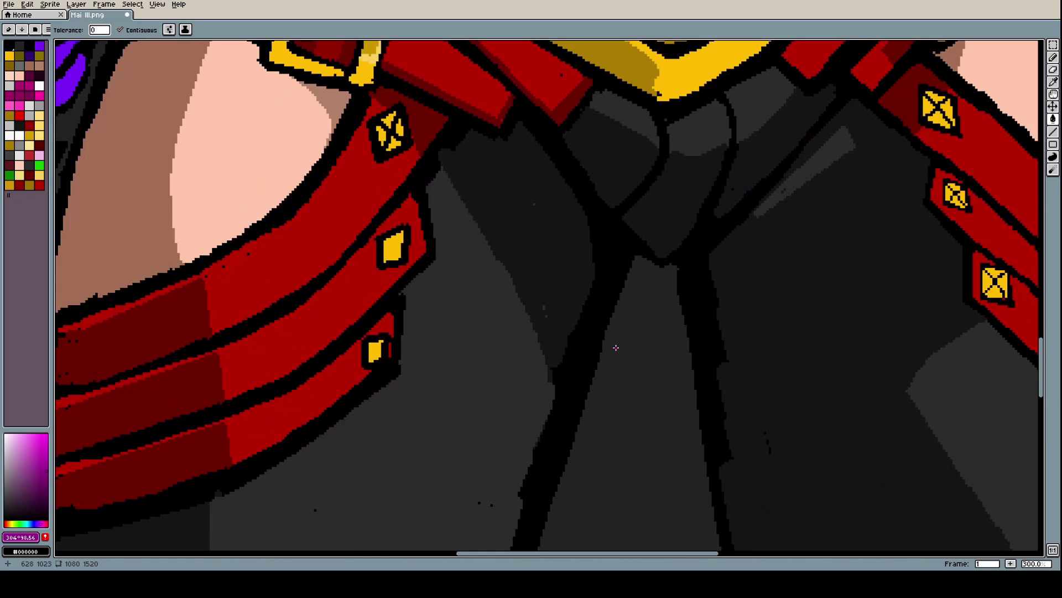
scroll(614, 343, down, 2)
scroll(613, 338, up, 1)
scroll(613, 338, up, 1)
key(l)
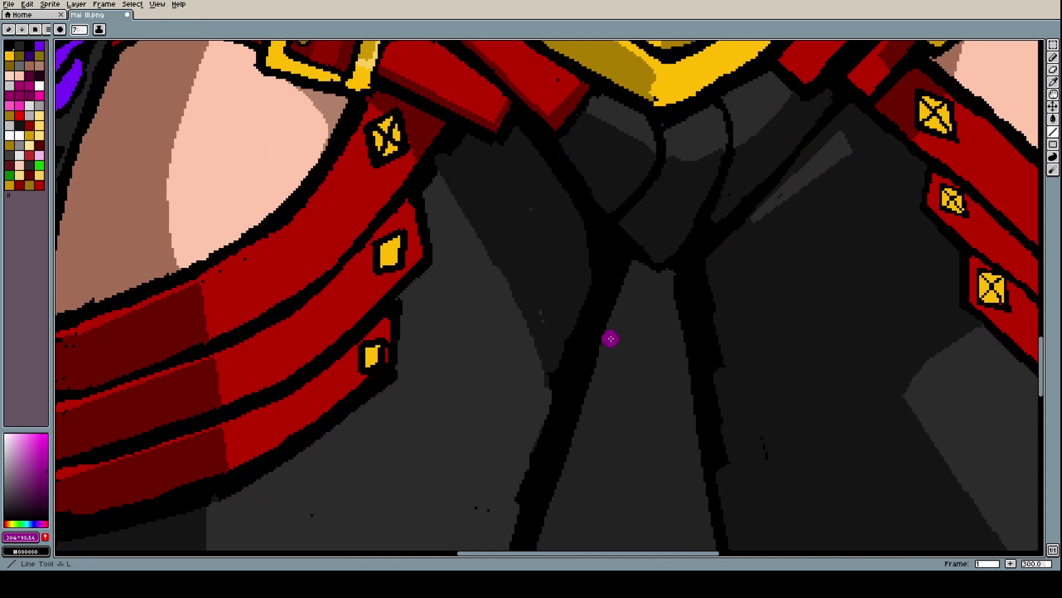
drag(609, 340, 683, 344)
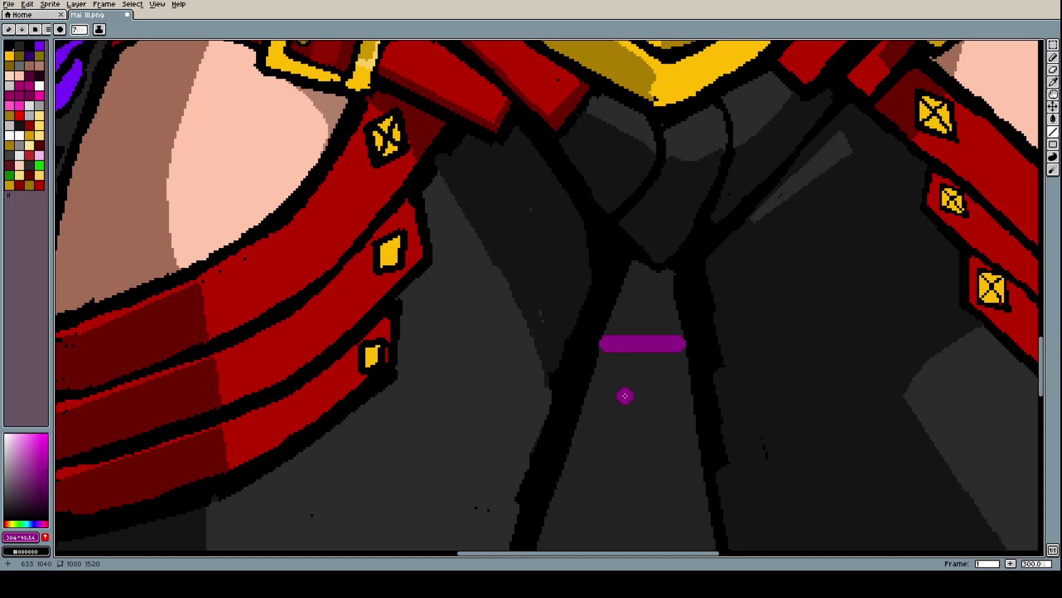
key(g)
click(625, 396)
scroll(636, 387, down, 6)
Draw a 7 px medium magenta line from the lowered hand to the canvas edge and fill the background below it
scroll(714, 381, up, 3)
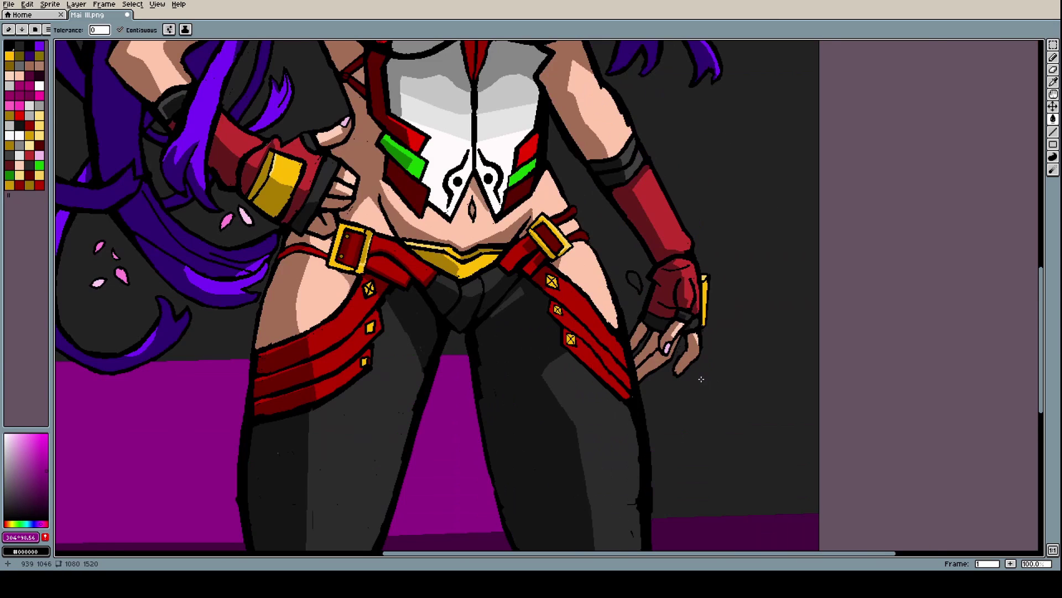
scroll(707, 359, up, 3)
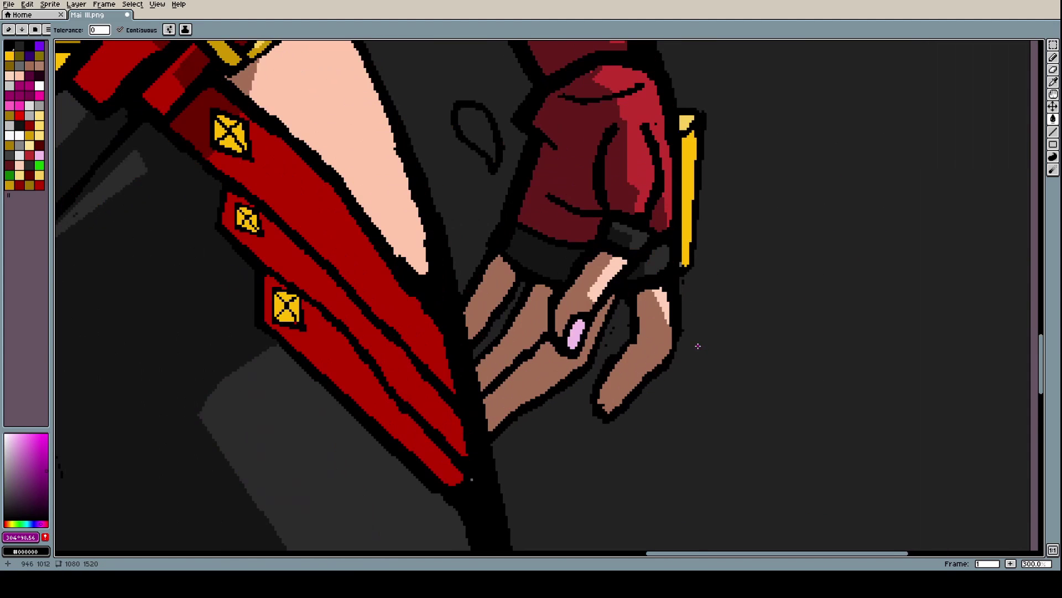
key(b)
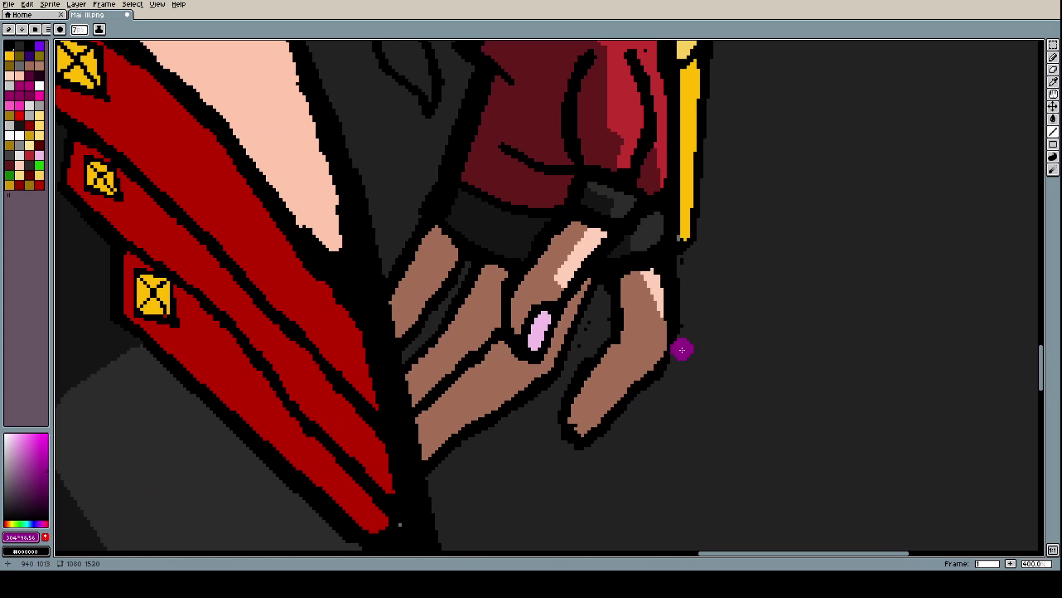
mouse_move(684, 350)
mouse_down()
mouse_move(956, 331)
mouse_move(899, 339)
mouse_move(912, 336)
mouse_move(913, 354)
mouse_move(912, 330)
mouse_move(901, 339)
mouse_up()
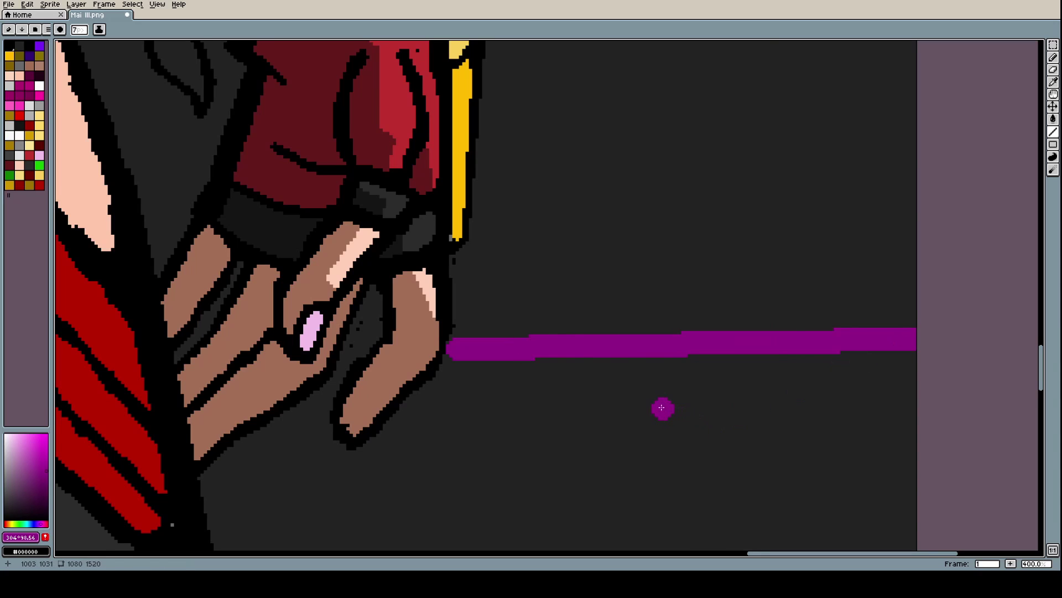
key(g)
click(644, 393)
scroll(643, 376, down, 2)
scroll(643, 376, down, 4)
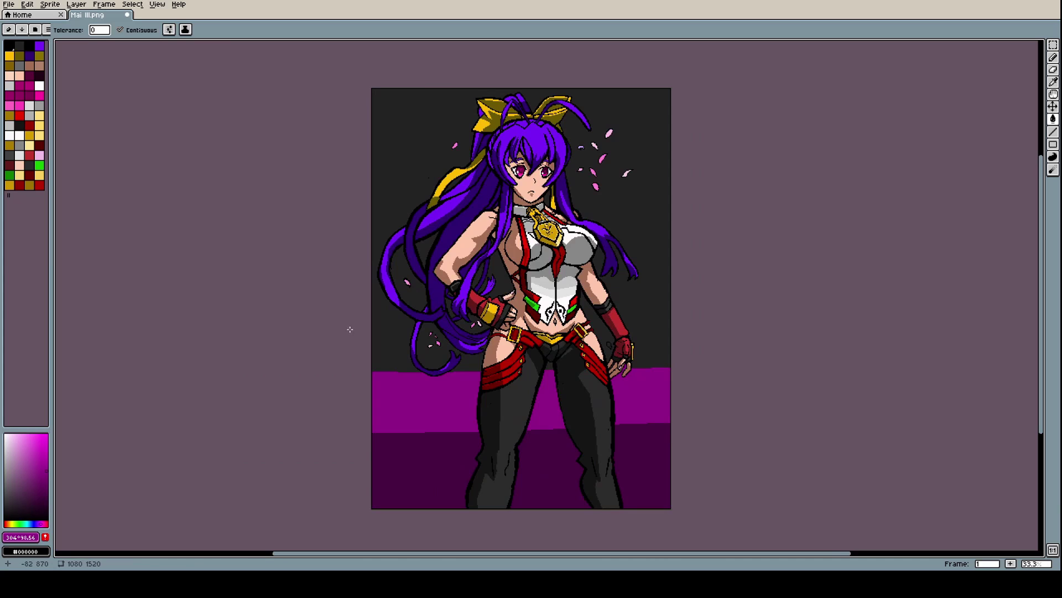
Choose a brighter magenta (304°, 100, 82), draw a 7 px line from the canvas edge to the large hair loop, and fill below it
scroll(354, 324, up, 2)
scroll(404, 348, up, 2)
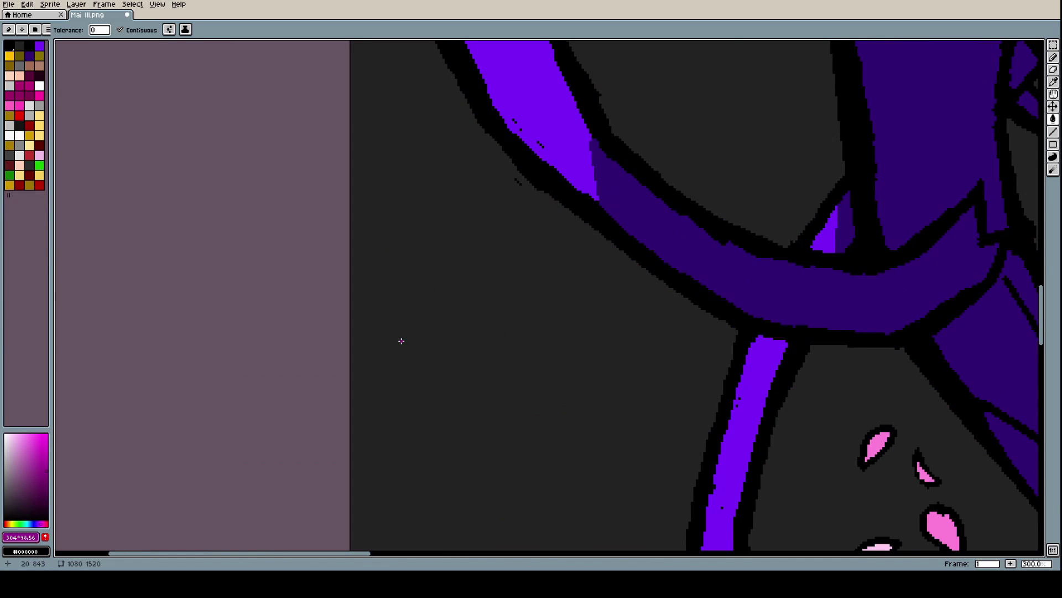
scroll(401, 341, down, 2)
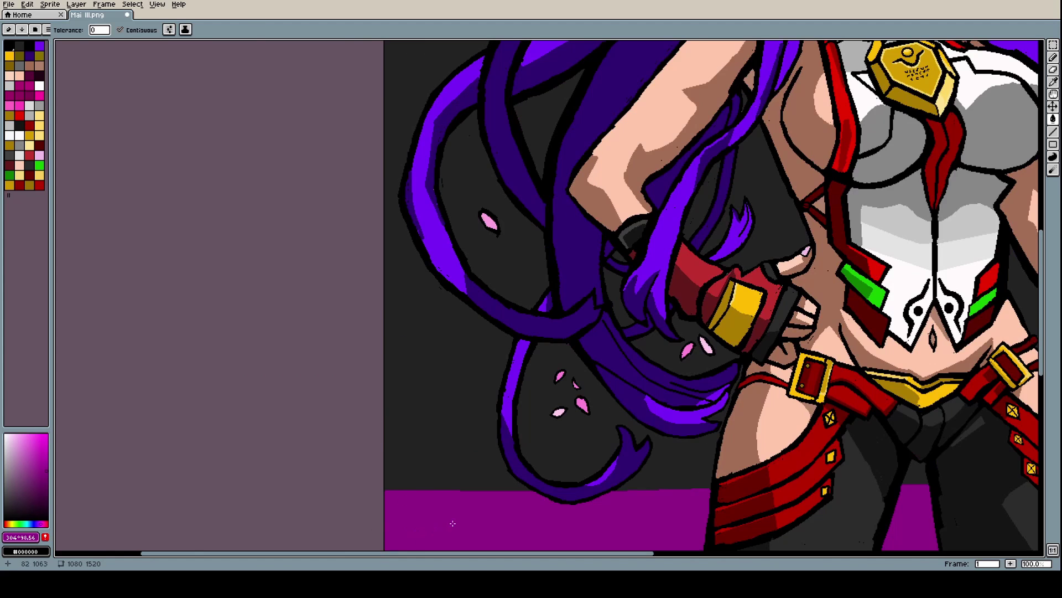
key(i)
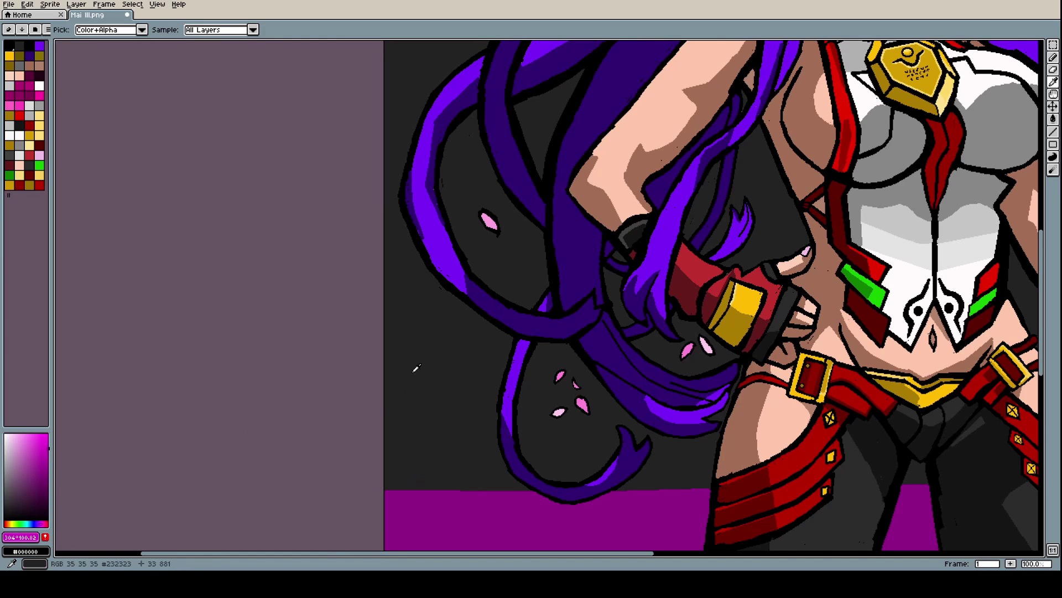
scroll(380, 266, up, 1)
key(l)
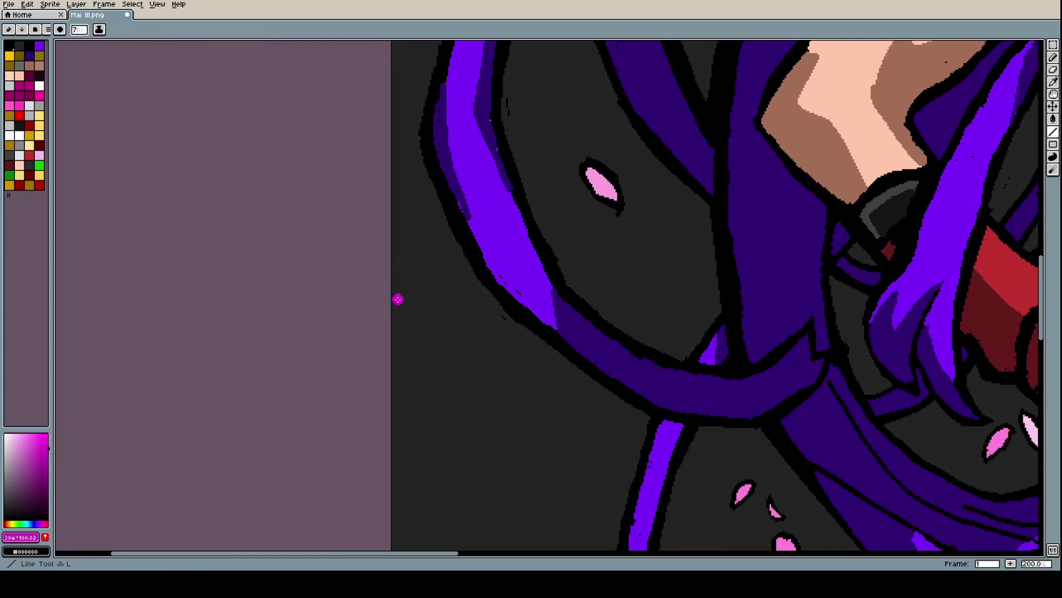
drag(398, 299, 494, 303)
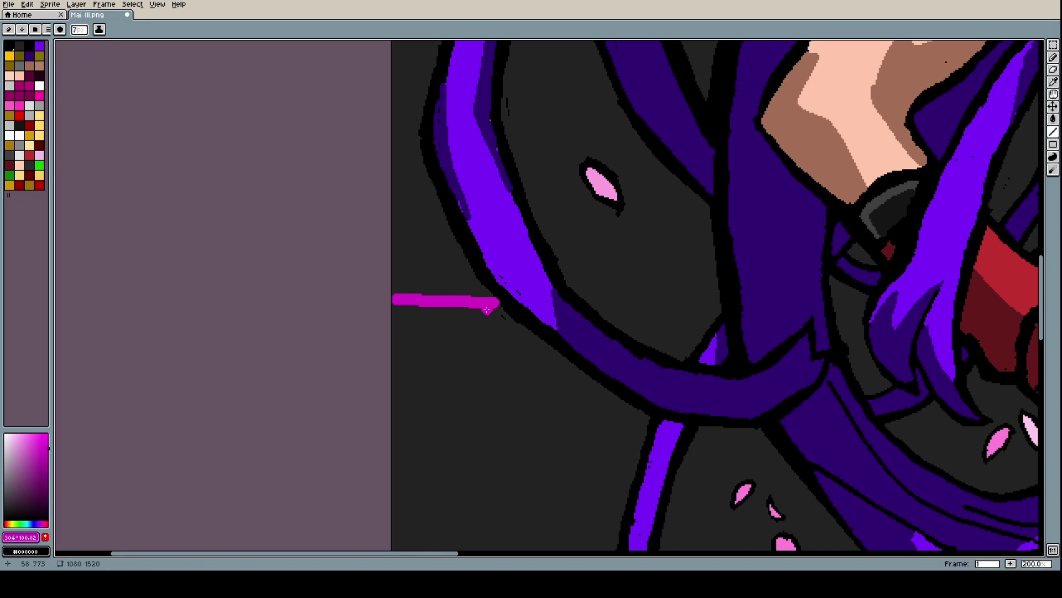
key(g)
click(474, 346)
scroll(474, 345, down, 3)
Fill the background inside the lowest hair loop and in the gaps between the hair strands and the glove with the bright magenta
scroll(534, 375, up, 3)
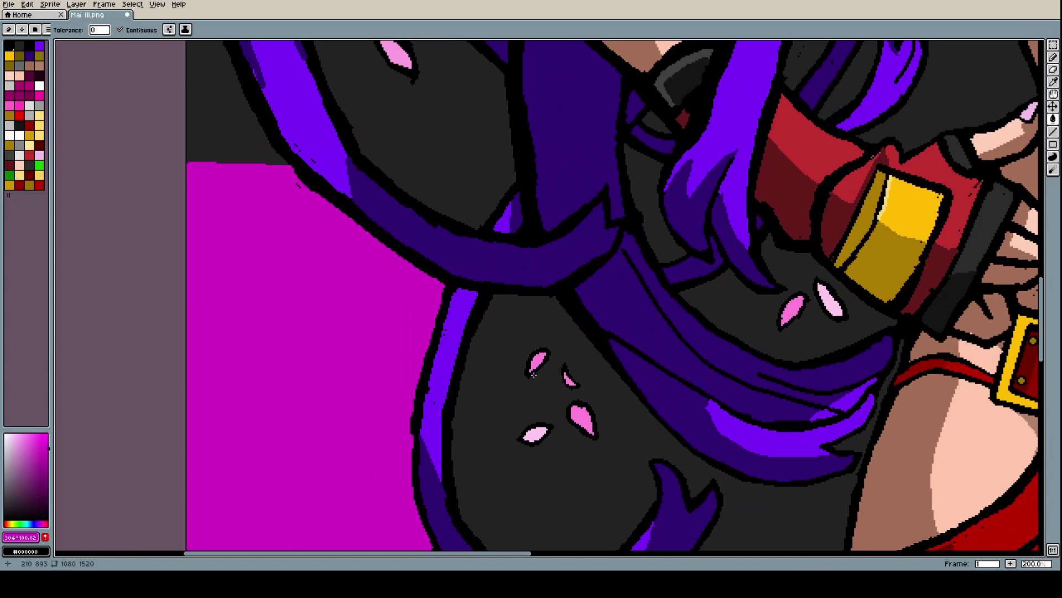
click(533, 375)
scroll(534, 375, down, 3)
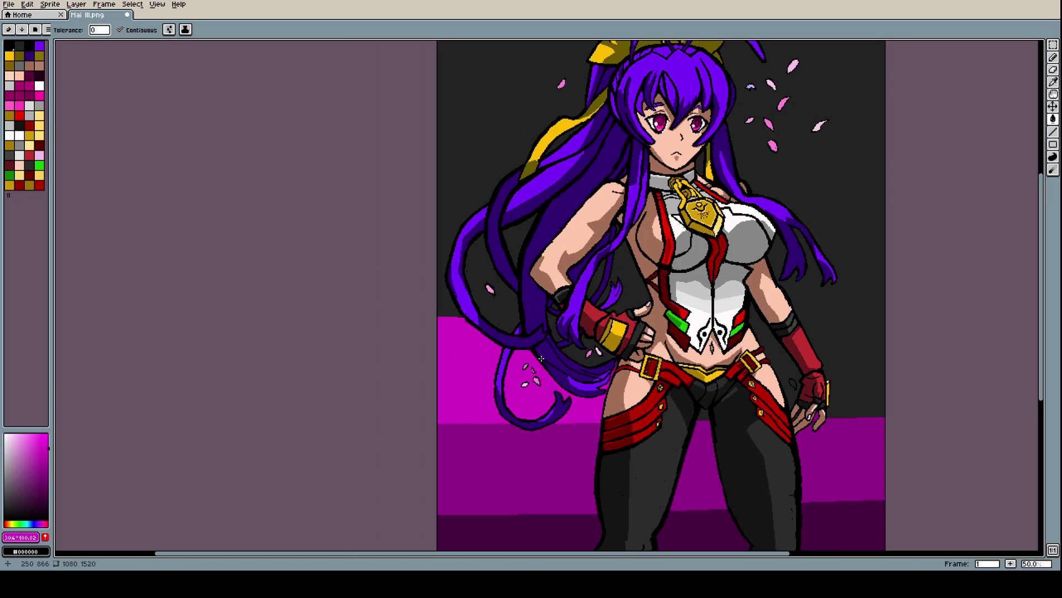
scroll(560, 352, up, 3)
click(530, 290)
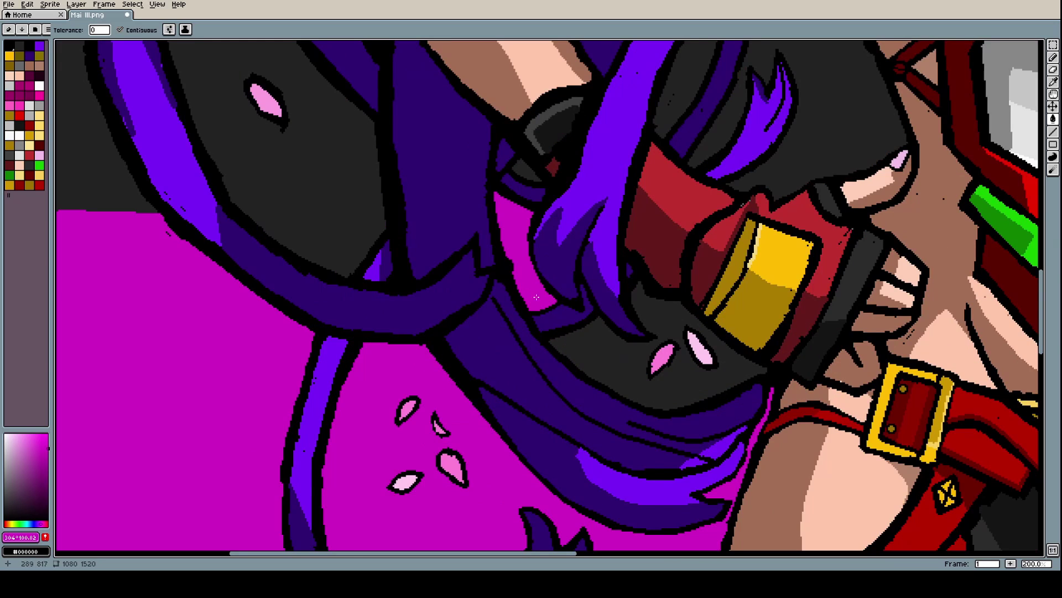
click(581, 337)
click(523, 168)
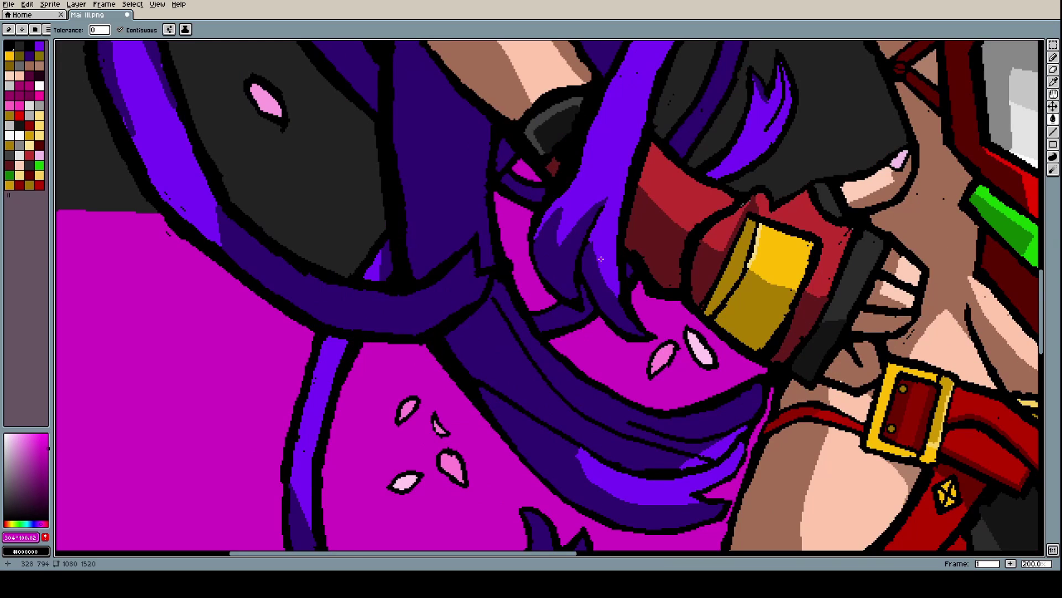
scroll(641, 298, down, 3)
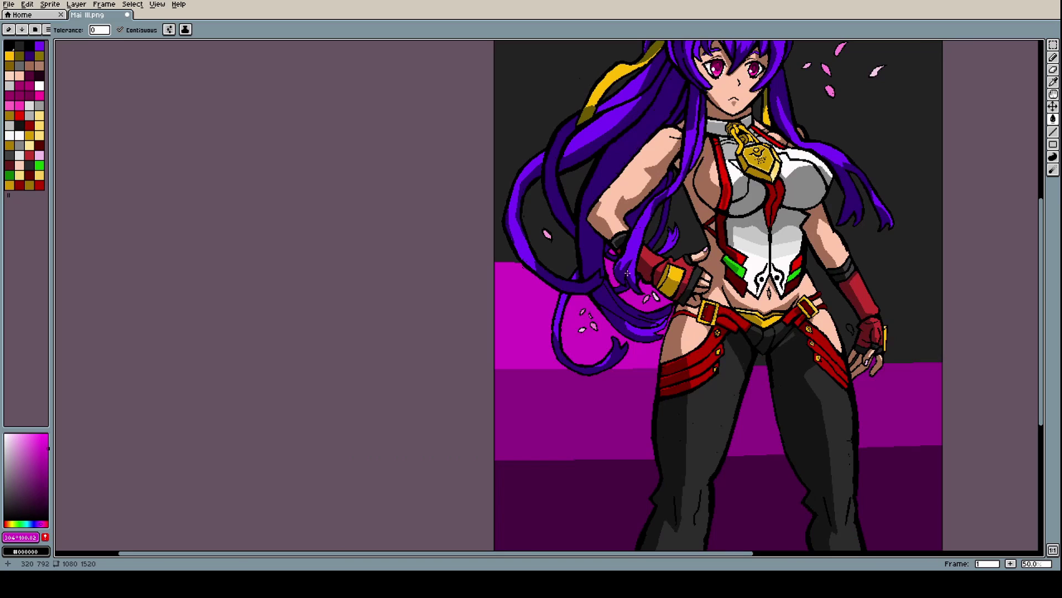
Draw a 7 px bright magenta line across the inside of the large hair loop and fill the area below it
scroll(628, 272, up, 5)
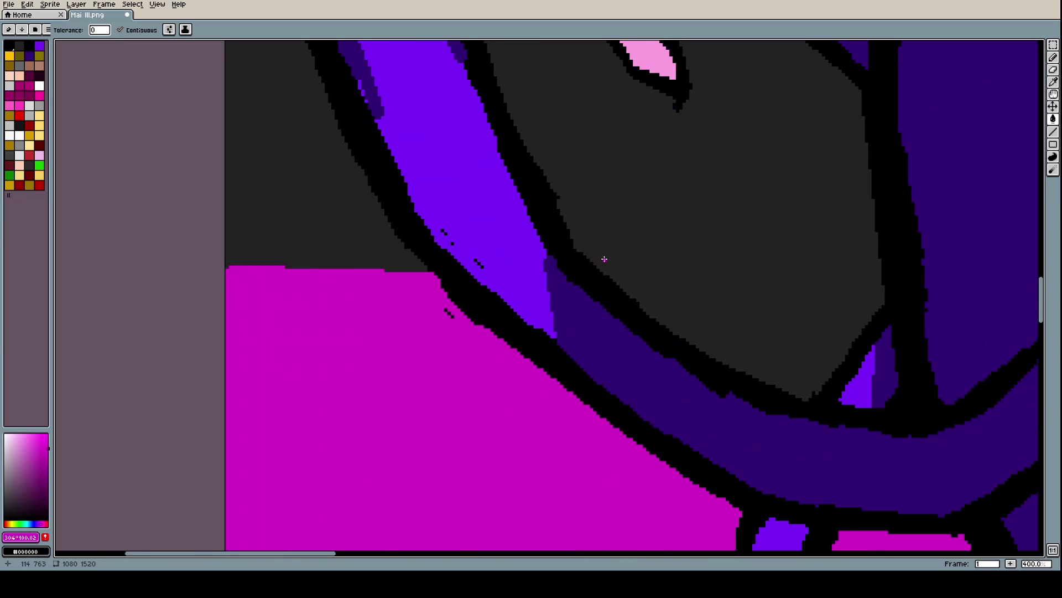
key(b)
mouse_move(587, 249)
mouse_down()
mouse_move(739, 247)
mouse_move(815, 269)
mouse_move(871, 250)
mouse_up()
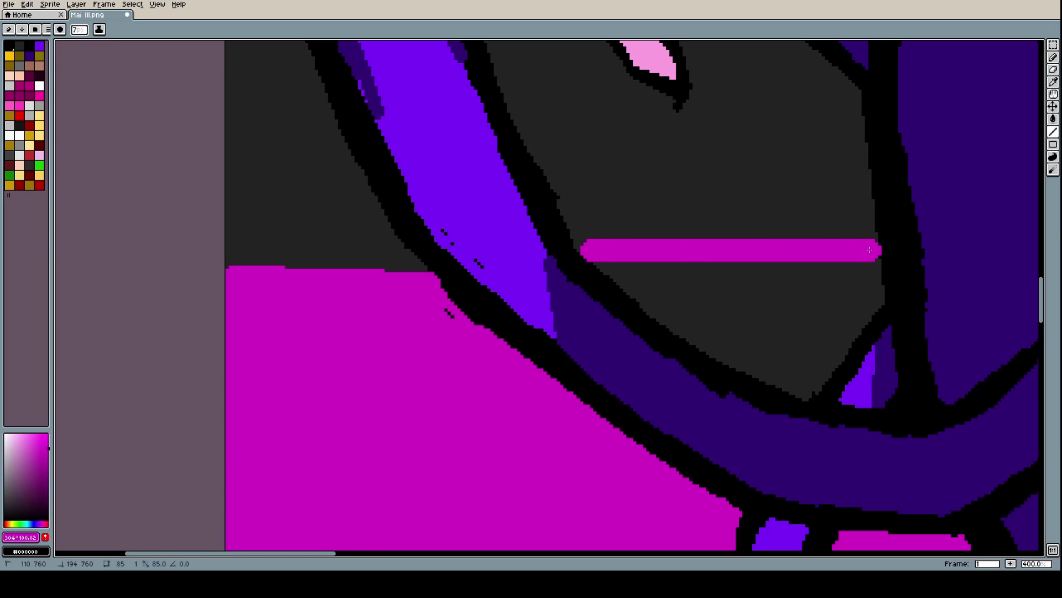
key(g)
click(685, 307)
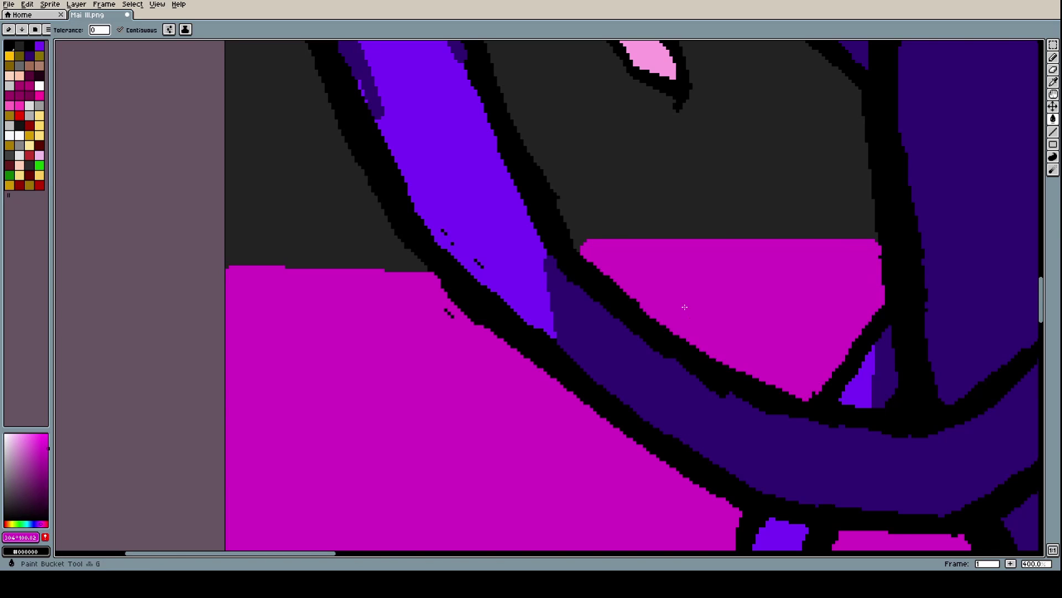
scroll(685, 307, down, 6)
Draw a 7 px bright magenta line above the glove on the hip, from the hair tip towards the thumb, and fill below it
scroll(760, 289, up, 6)
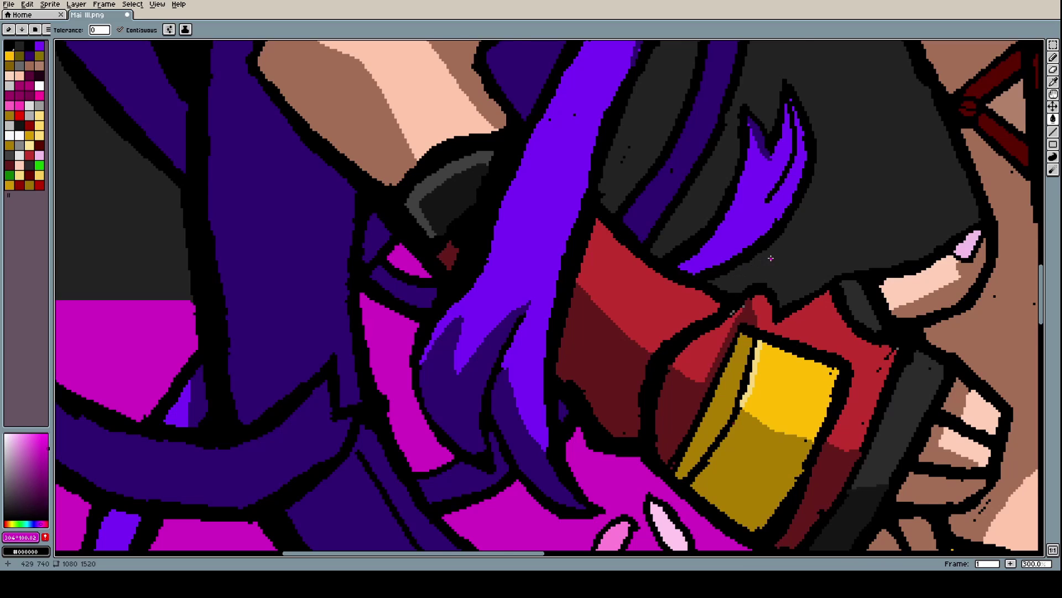
scroll(771, 258, up, 1)
key(b)
drag(748, 265, 933, 259)
key(g)
click(801, 295)
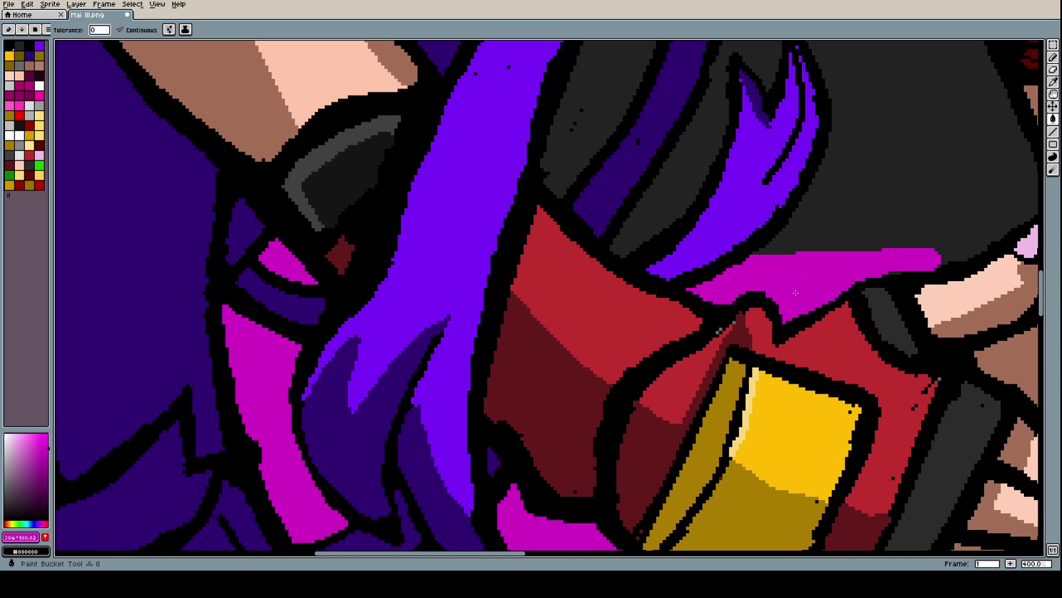
scroll(801, 295, down, 4)
scroll(804, 246, up, 2)
scroll(804, 246, up, 4)
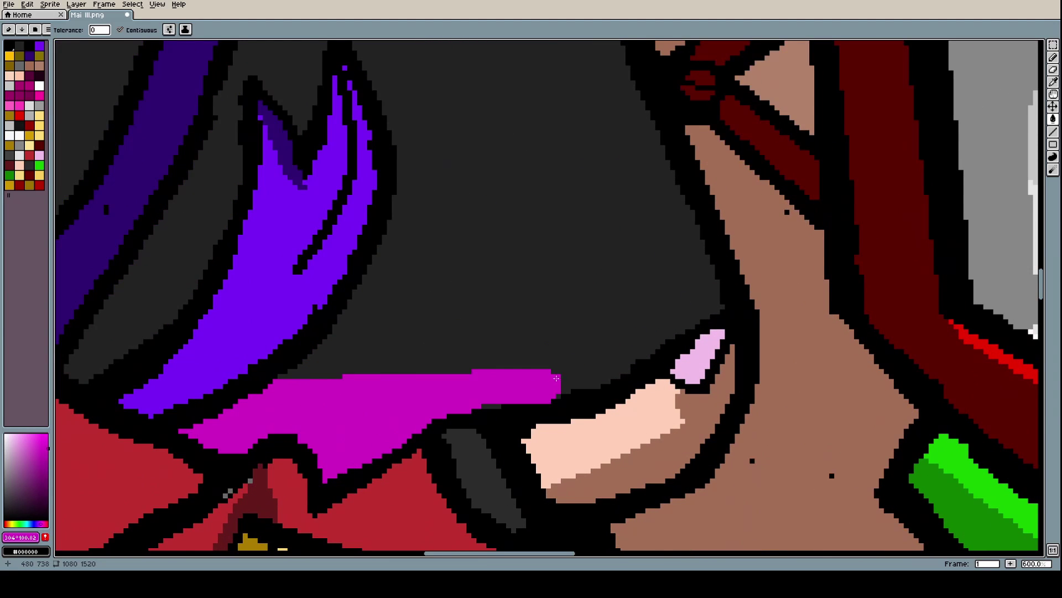
Start a 7 px bright magenta line at the outer side of the lowered arm, just above the black armband
scroll(556, 378, down, 7)
scroll(730, 382, up, 1)
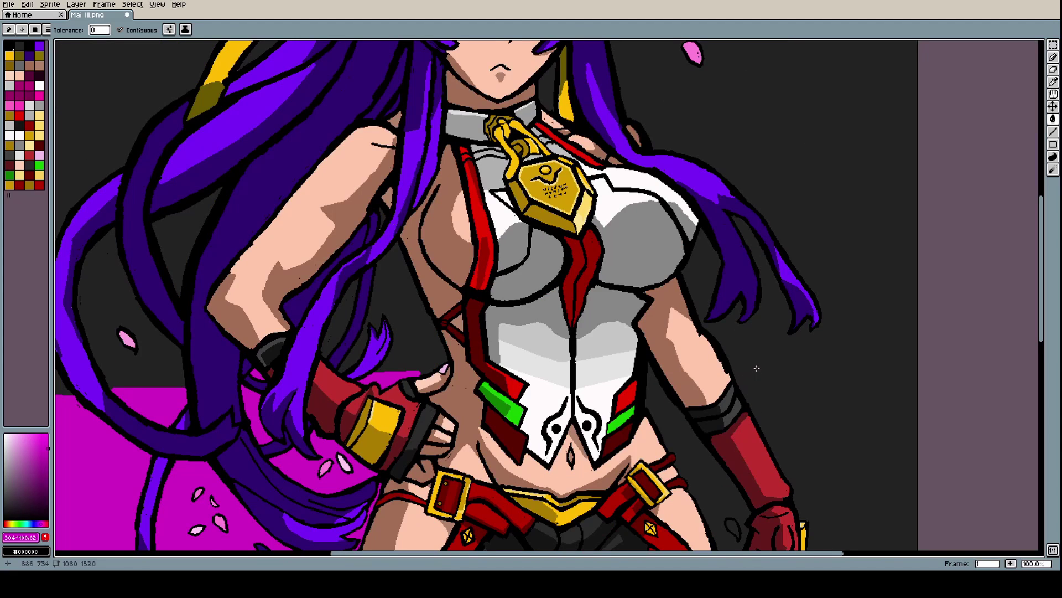
scroll(757, 368, up, 2)
key(b)
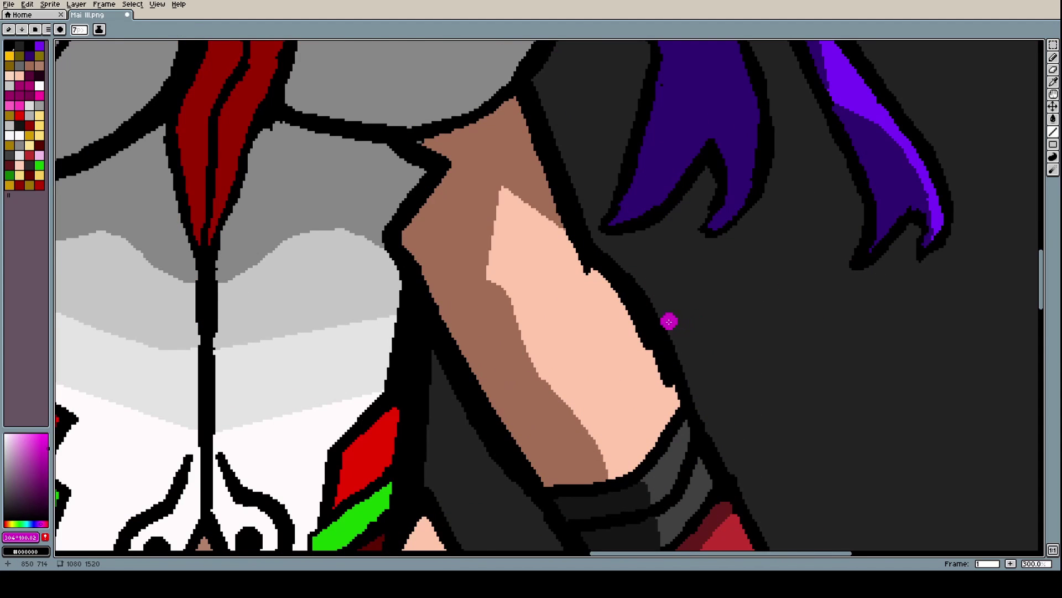
scroll(669, 318, down, 2)
scroll(686, 326, up, 1)
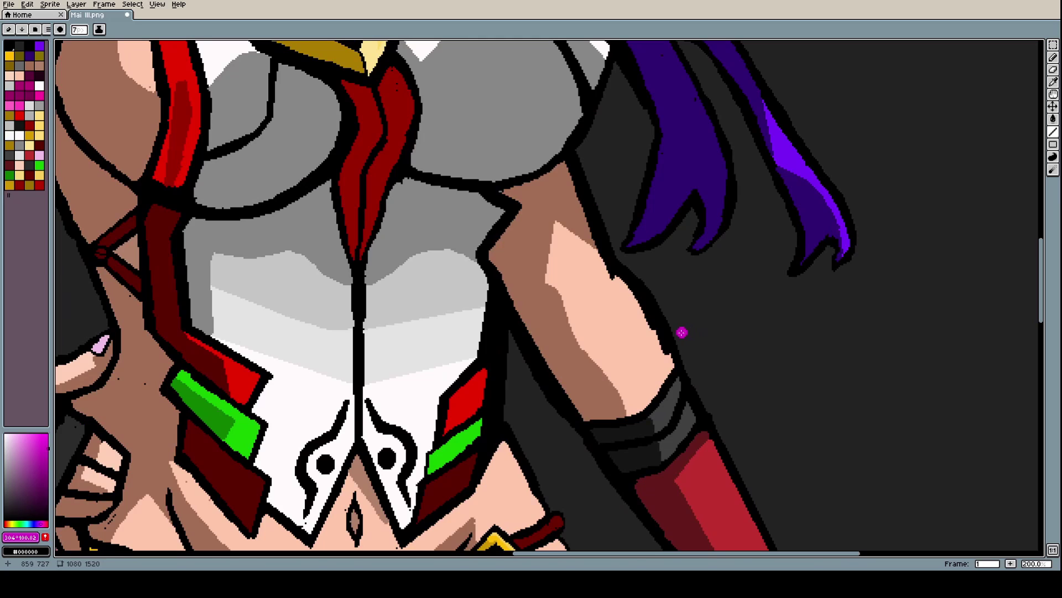
Draw a magenta dividing line from the lowered arm to the canvas edge and fill the dark background beneath it with magenta
drag(680, 333, 963, 326)
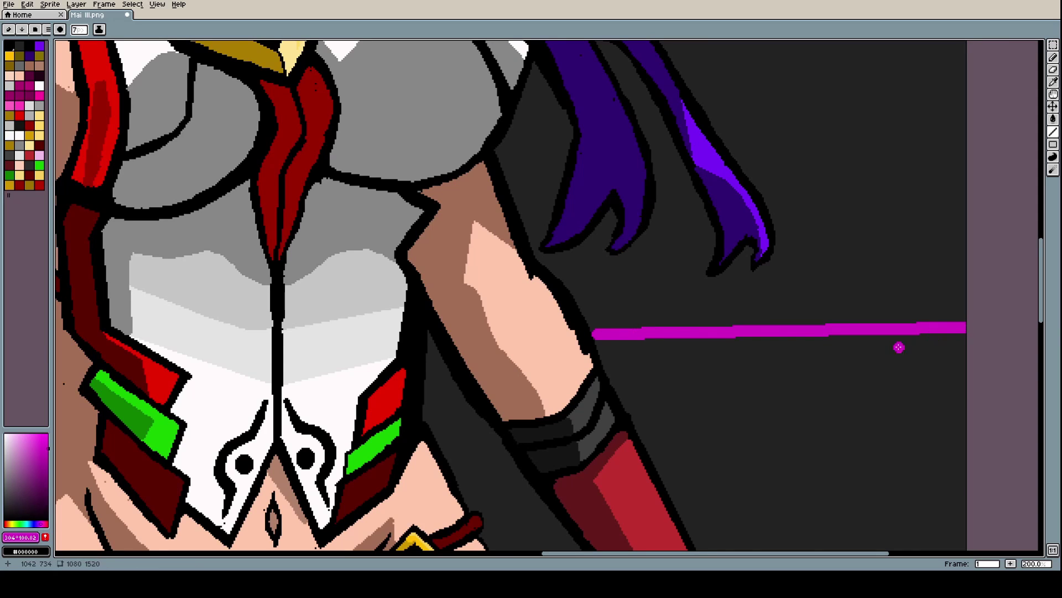
scroll(897, 346, down, 2)
scroll(898, 374, up, 1)
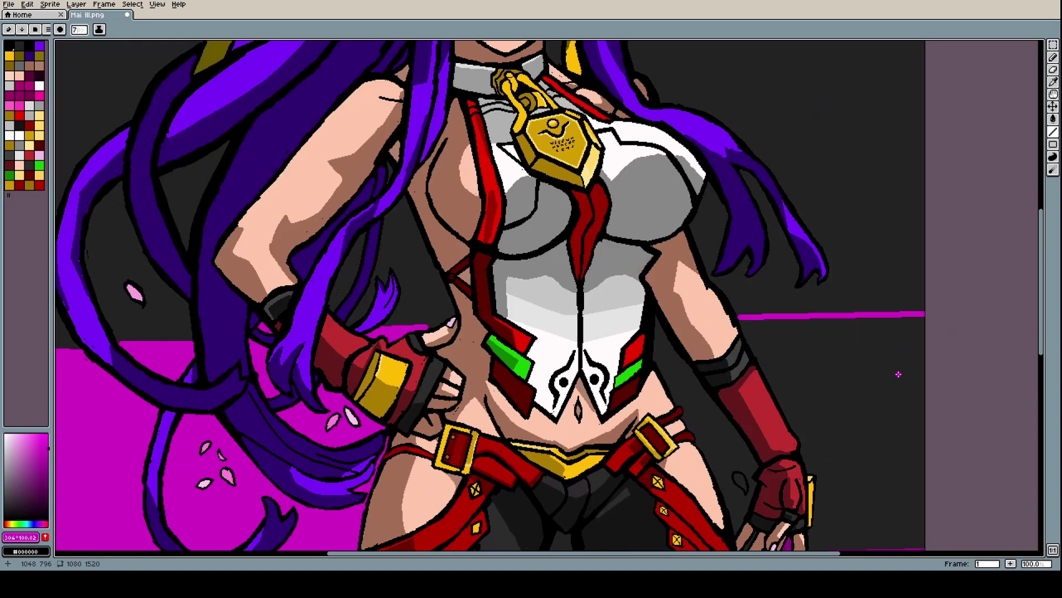
key(g)
click(832, 393)
click(722, 411)
scroll(712, 395, down, 2)
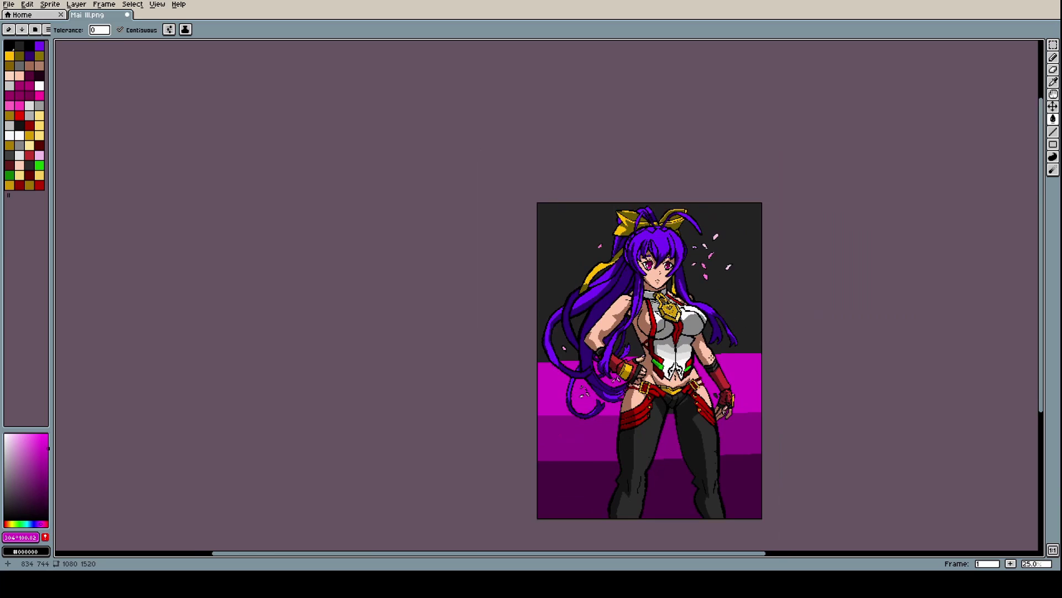
scroll(726, 336, up, 2)
scroll(722, 337, down, 1)
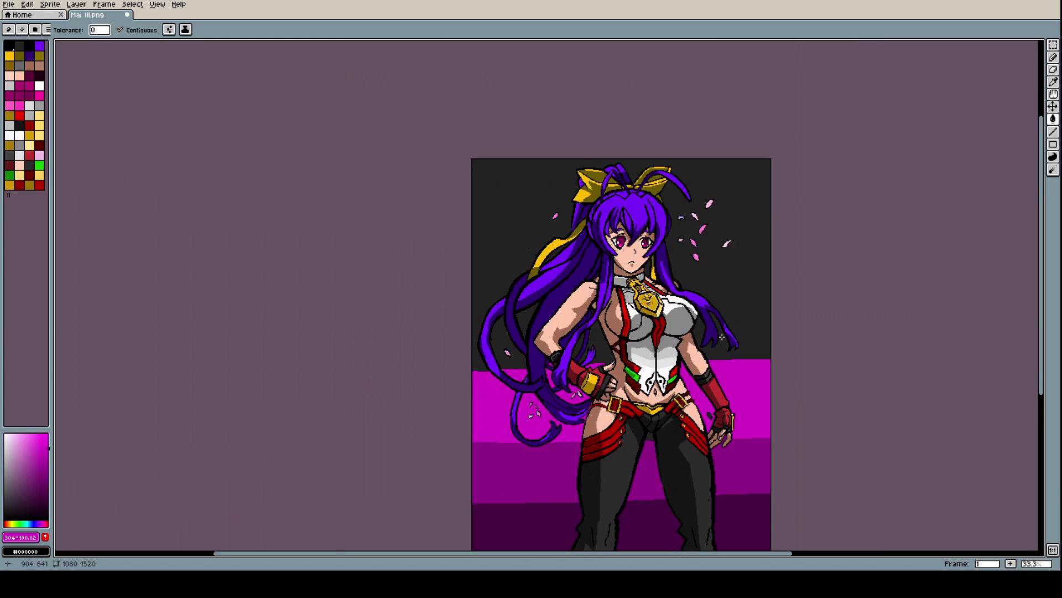
Sample the pink (#ff80d9) of a petal near the hip and fill the dark petal beside the lowered hand with it
scroll(555, 400, up, 5)
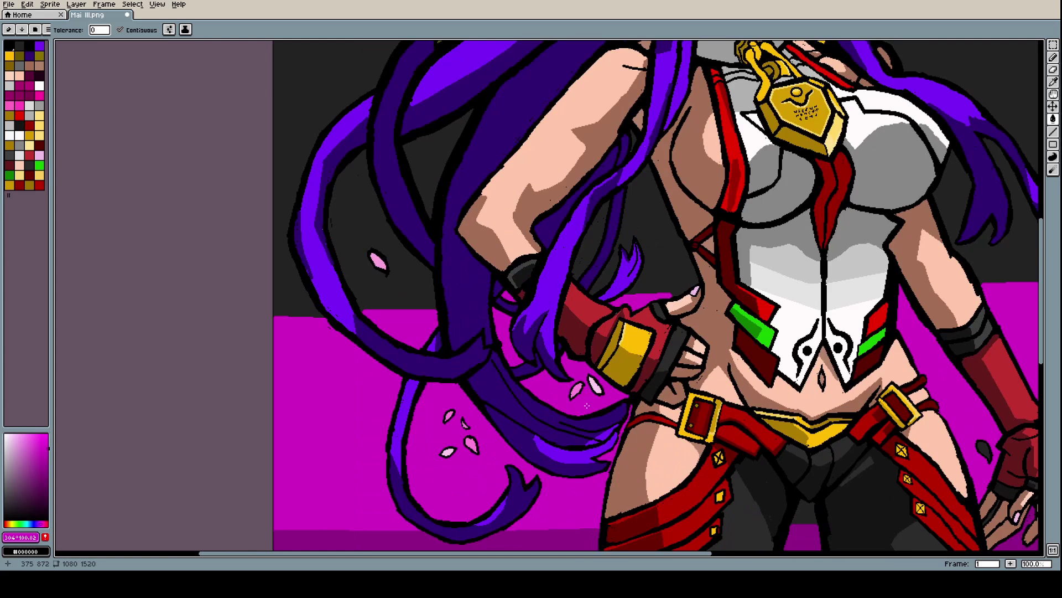
key(i)
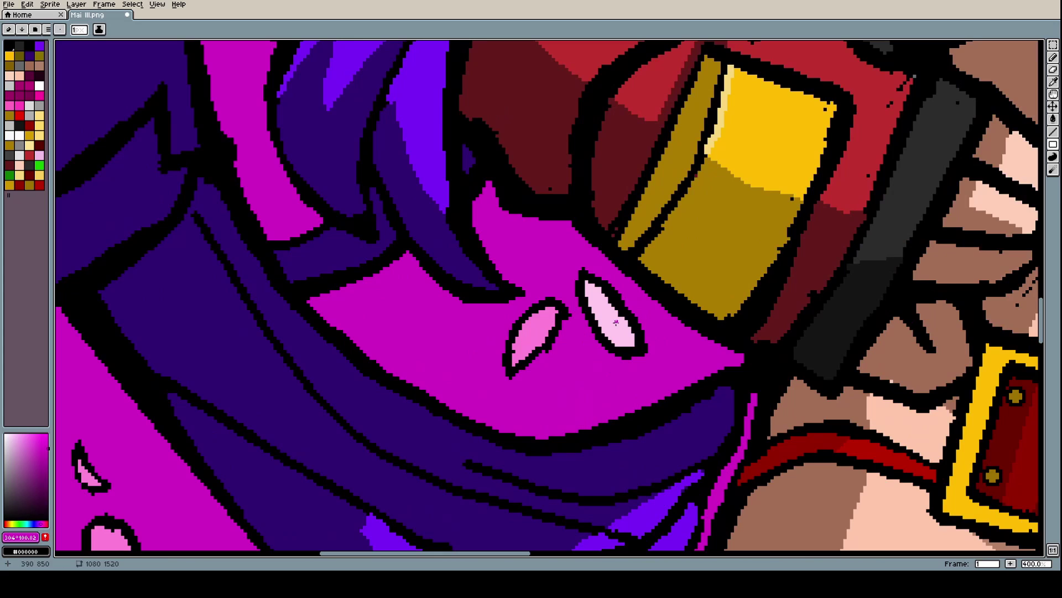
click(604, 316)
click(526, 339)
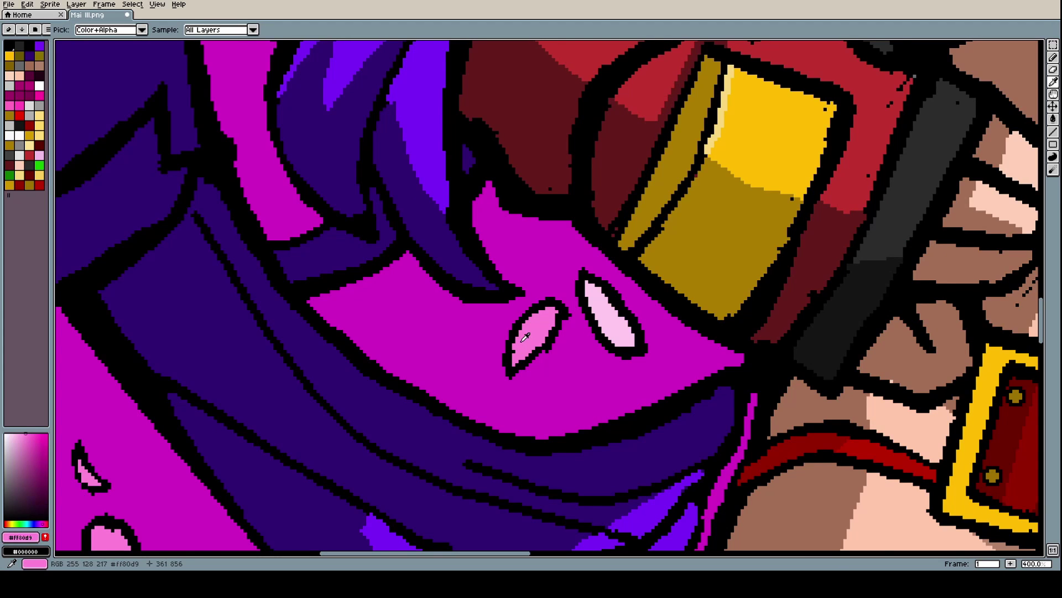
scroll(529, 332, down, 4)
scroll(740, 365, up, 4)
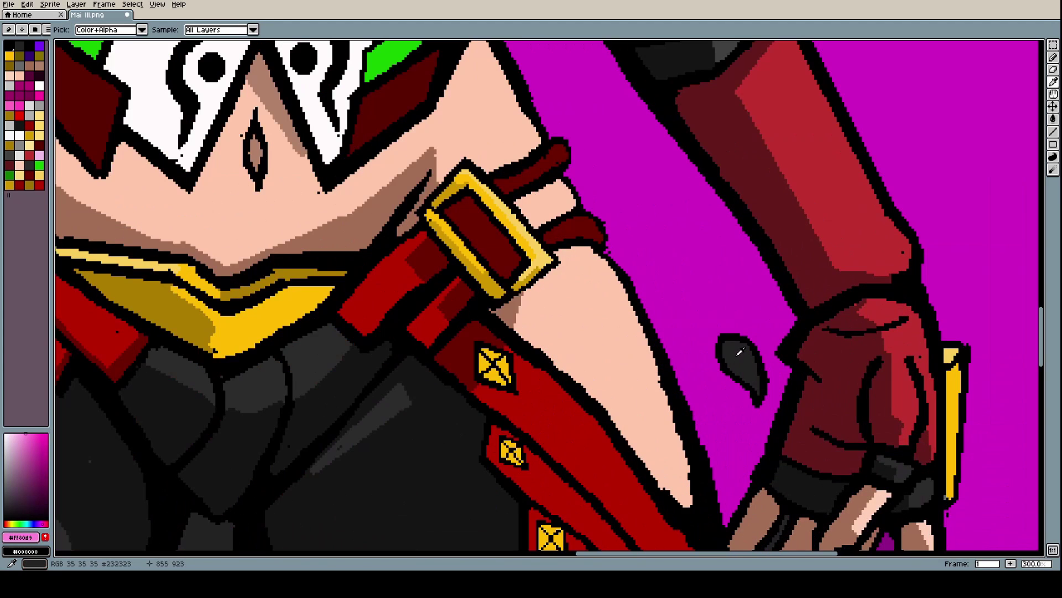
key(g)
click(736, 357)
scroll(739, 354, down, 5)
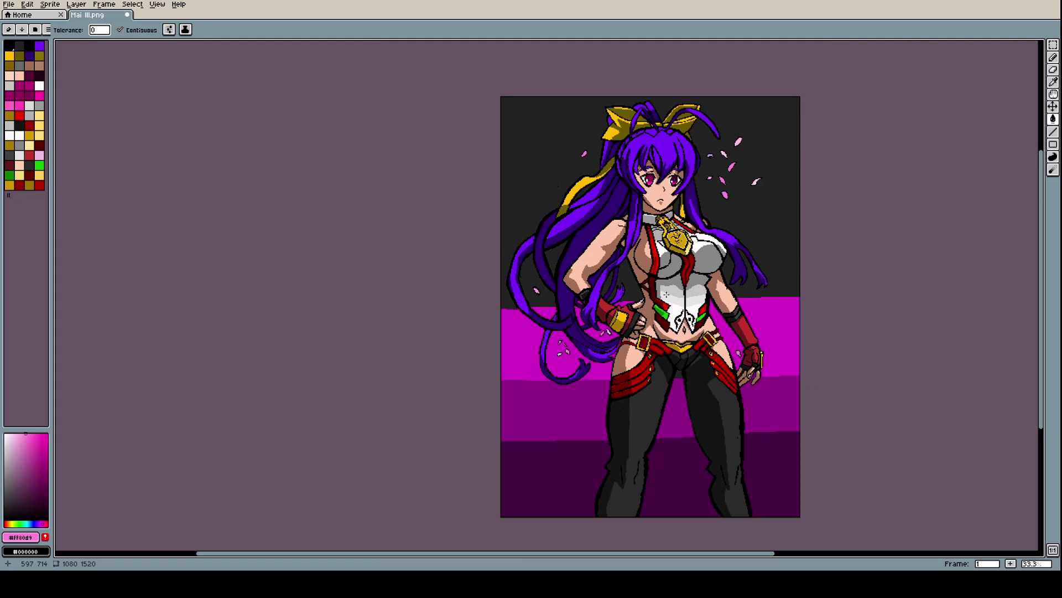
Sample the magenta of the background band and choose a brighter shade of it as the drawing colour
scroll(523, 353, up, 1)
scroll(523, 352, down, 3)
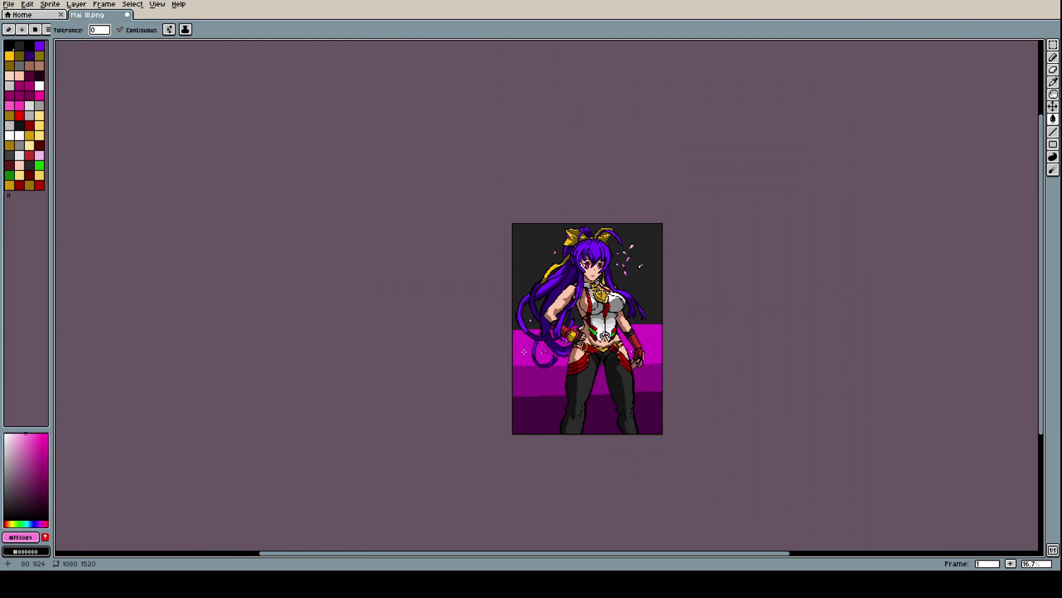
scroll(529, 345, up, 6)
key(i)
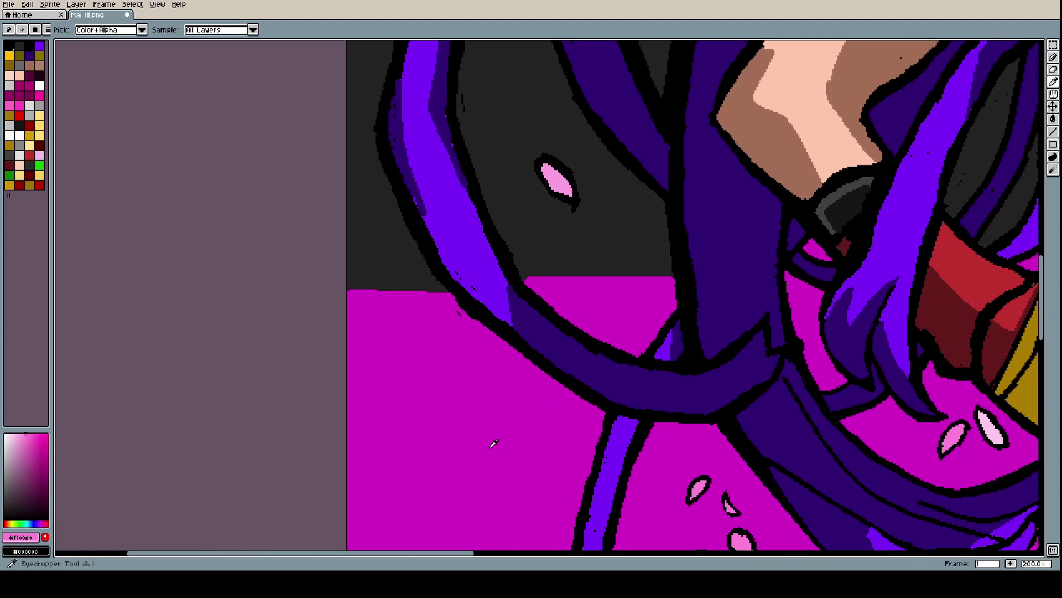
click(490, 440)
scroll(490, 440, down, 3)
scroll(457, 328, up, 3)
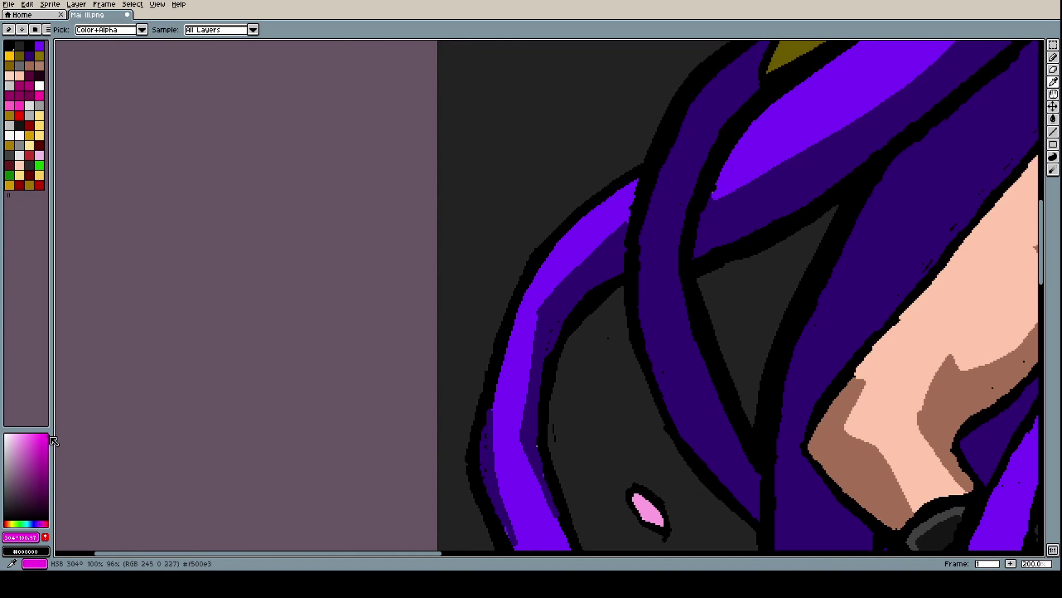
scroll(300, 433, down, 3)
scroll(380, 384, up, 3)
Draw three horizontal bright magenta line segments across the dark gaps between the canvas edge and the looping hair strands
key(b)
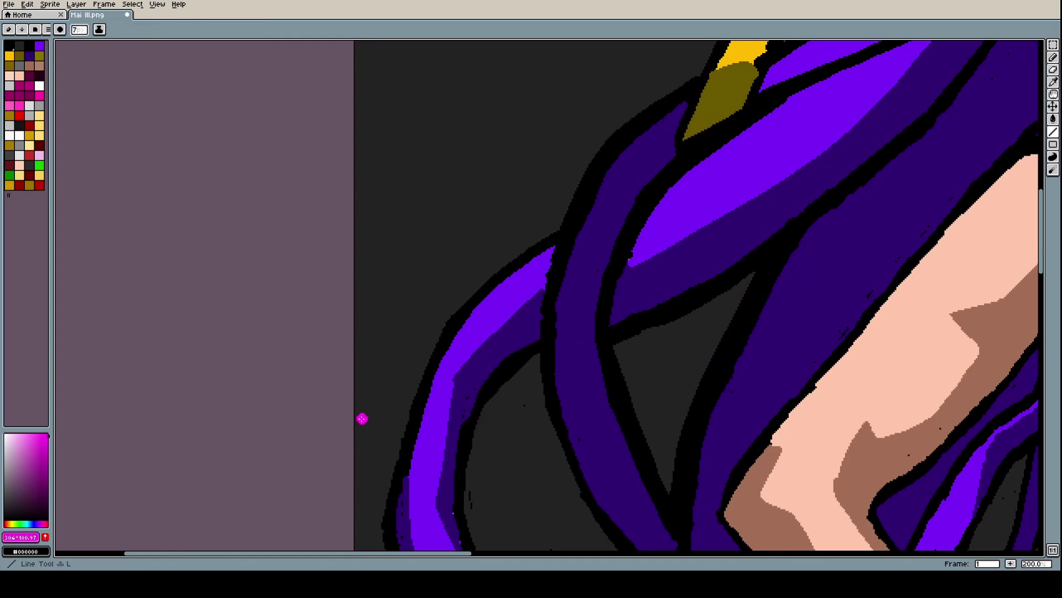
drag(360, 420, 408, 420)
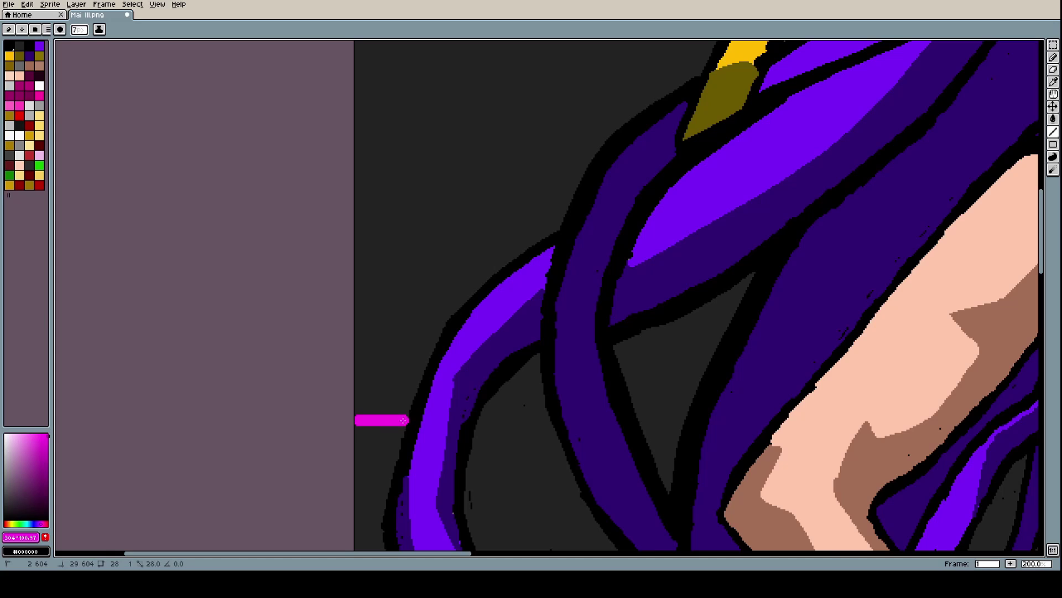
drag(478, 426, 546, 427)
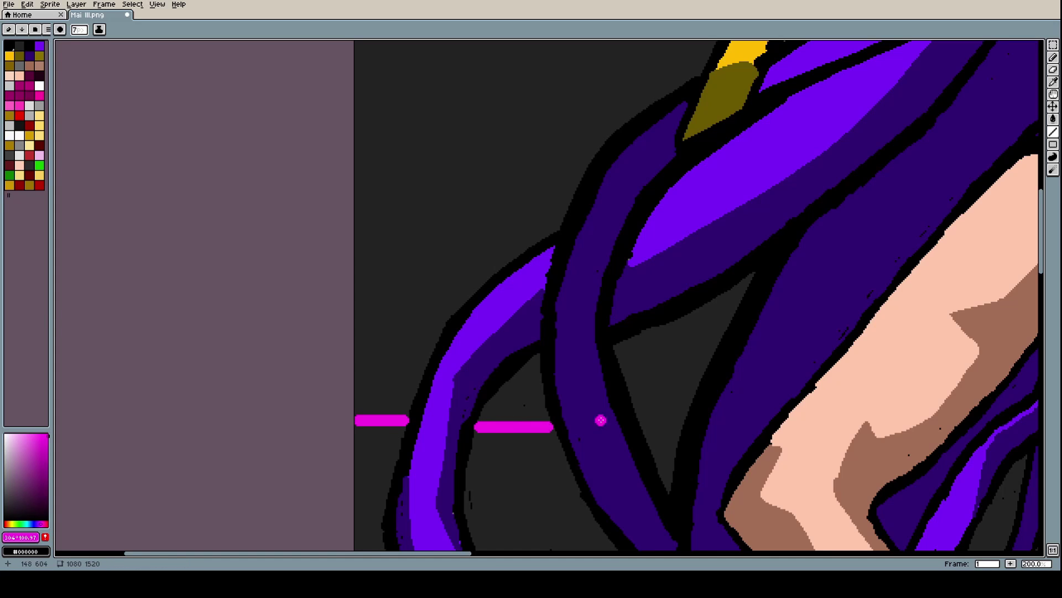
scroll(644, 415, up, 1)
scroll(643, 415, up, 1)
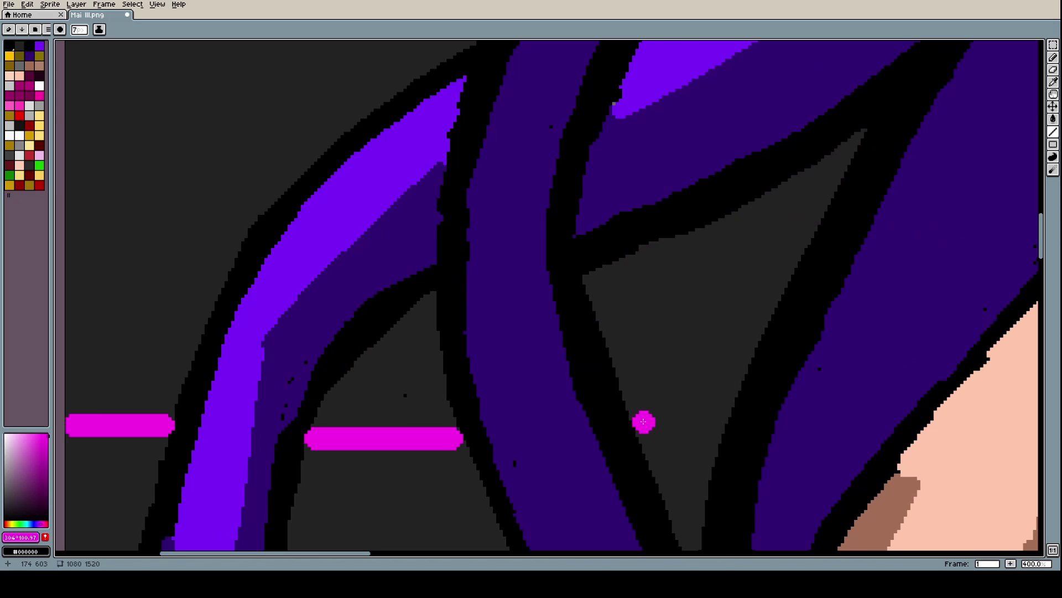
drag(643, 425, 713, 424)
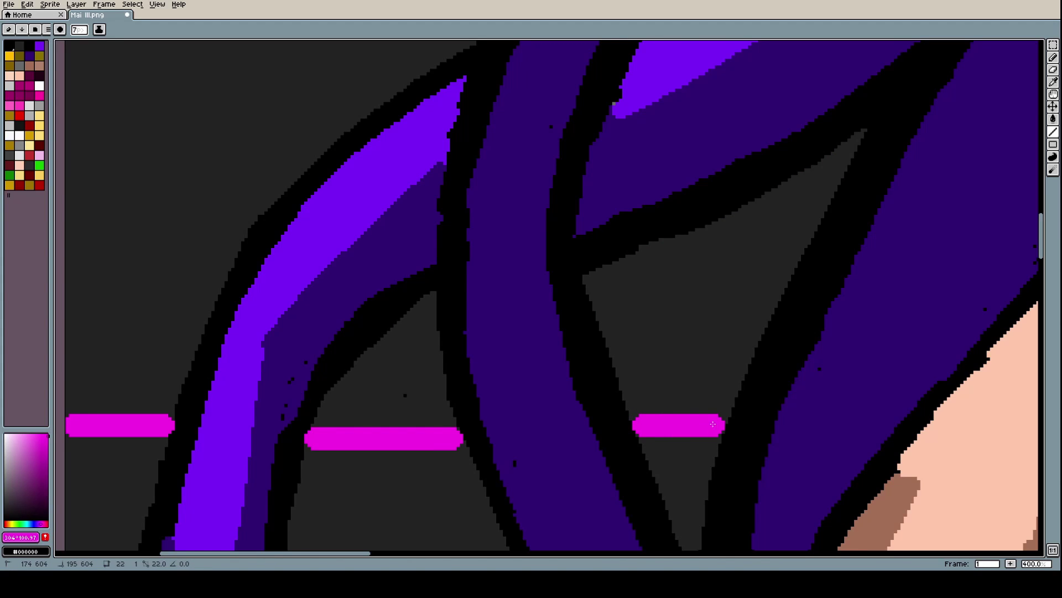
scroll(683, 397, down, 4)
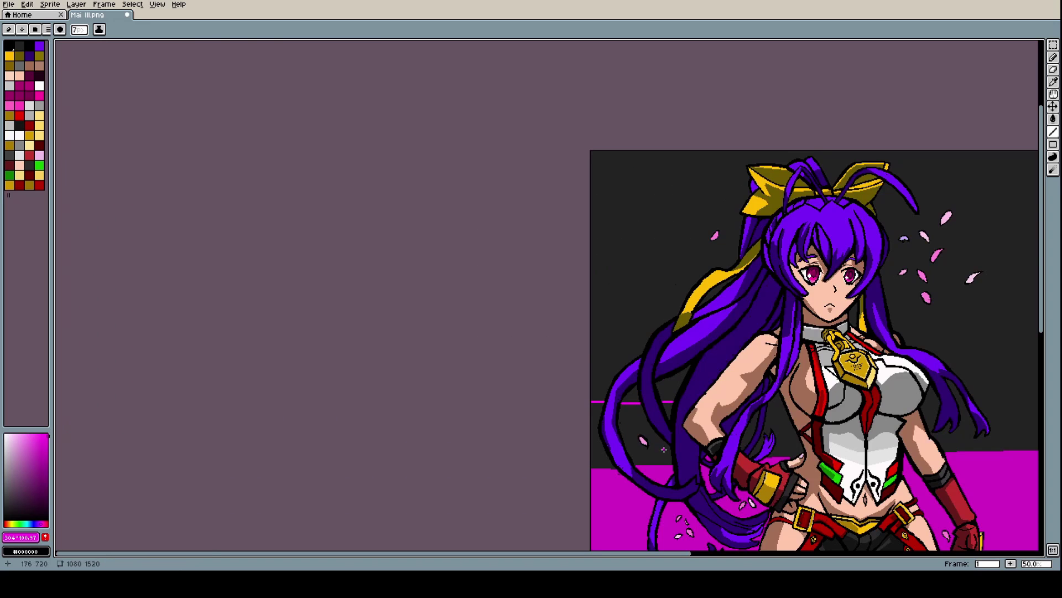
Continue the bright magenta dividing line across the dark gap between the hair strand and the torso
scroll(664, 450, up, 1)
scroll(899, 354, up, 2)
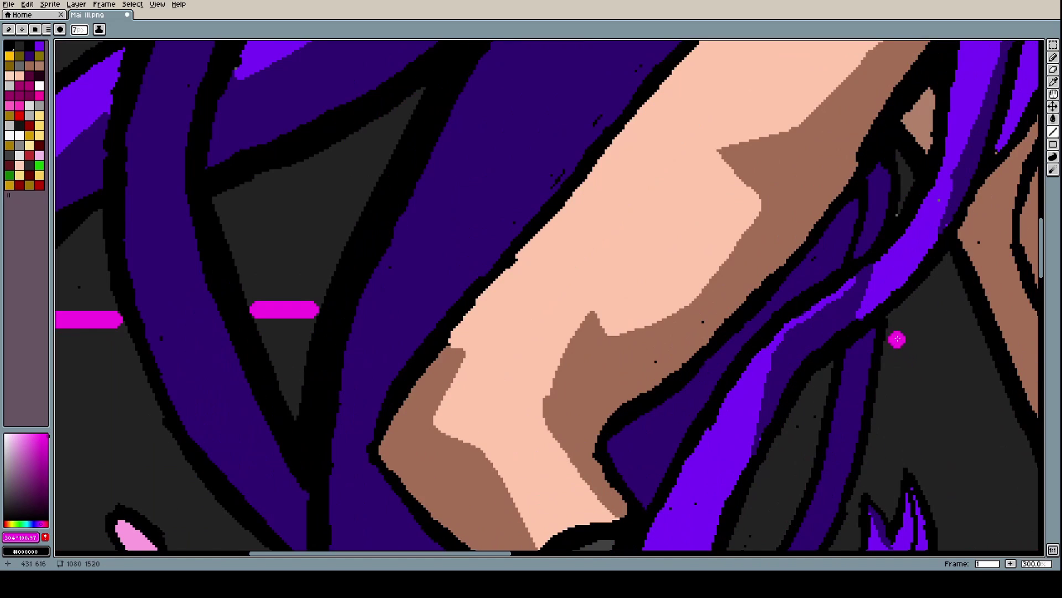
scroll(900, 318, up, 1)
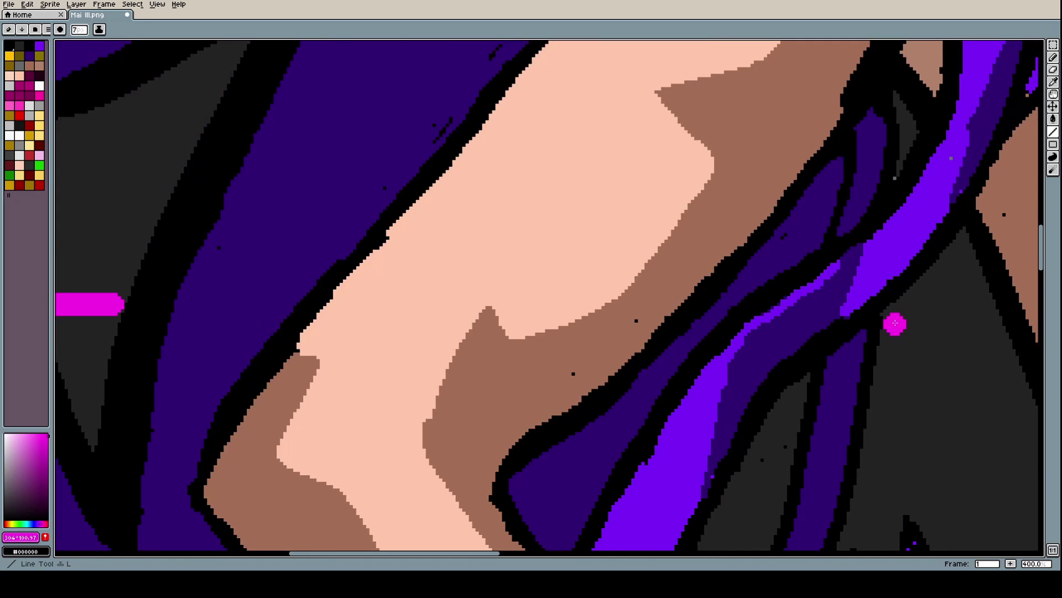
drag(893, 318, 986, 319)
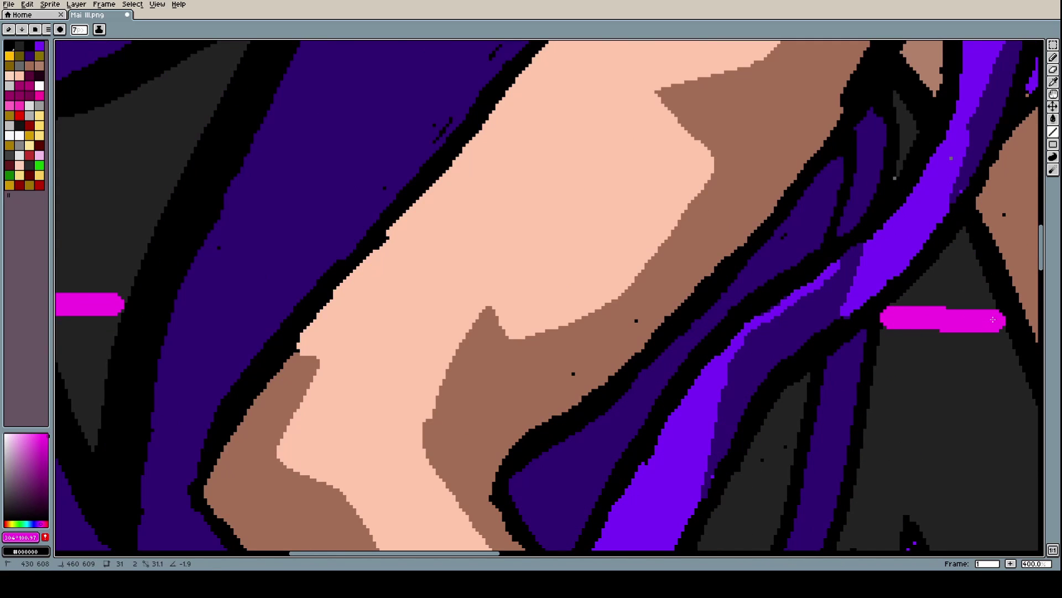
scroll(945, 337, down, 4)
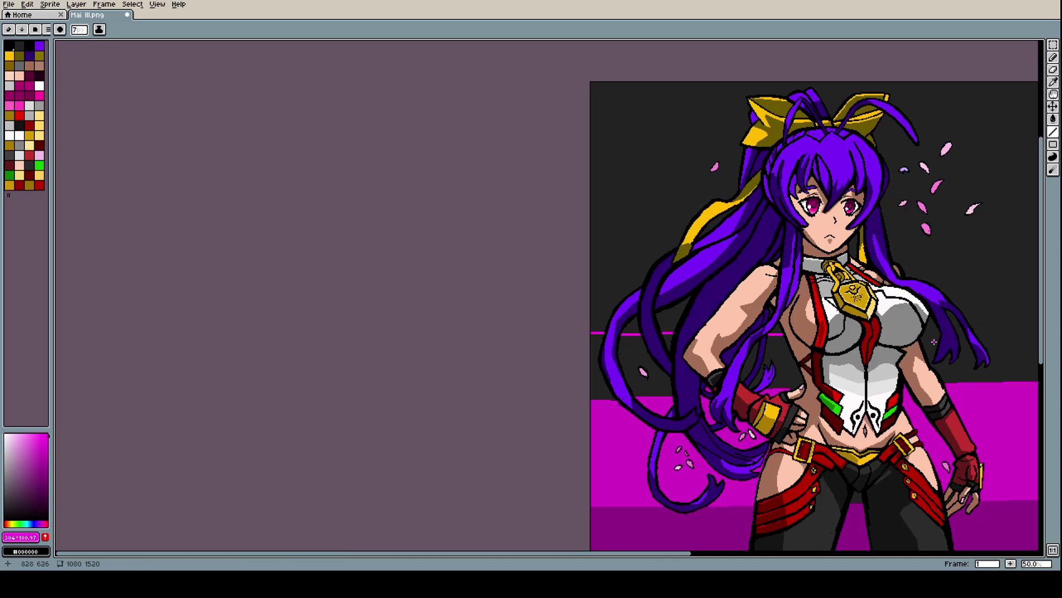
Extend the bright magenta dividing line from the chest through the gaps between the hair strands out to the far canvas edge
scroll(936, 333, up, 4)
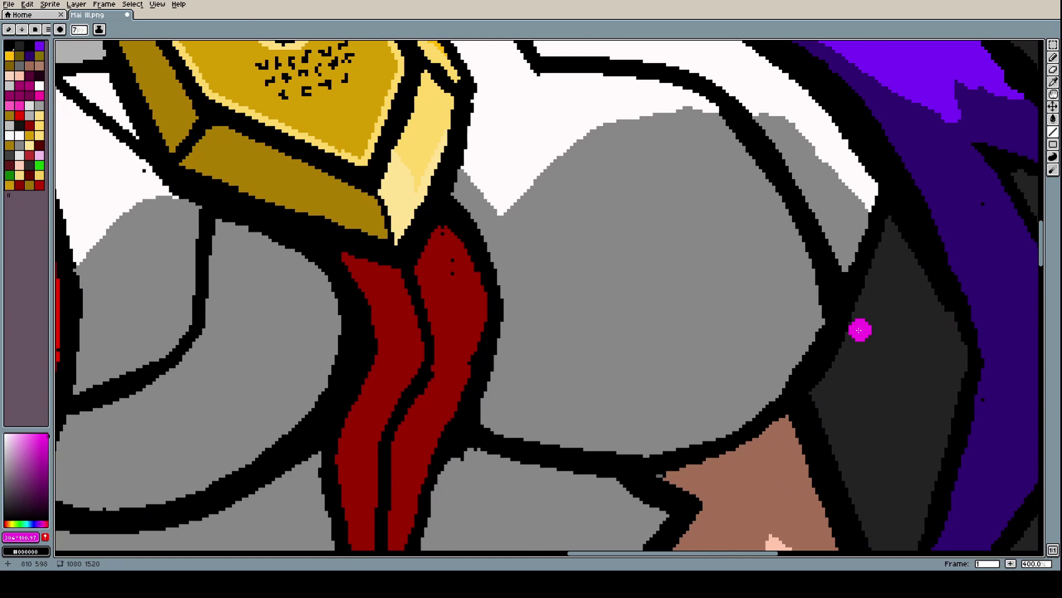
drag(857, 330, 949, 327)
scroll(896, 367, down, 4)
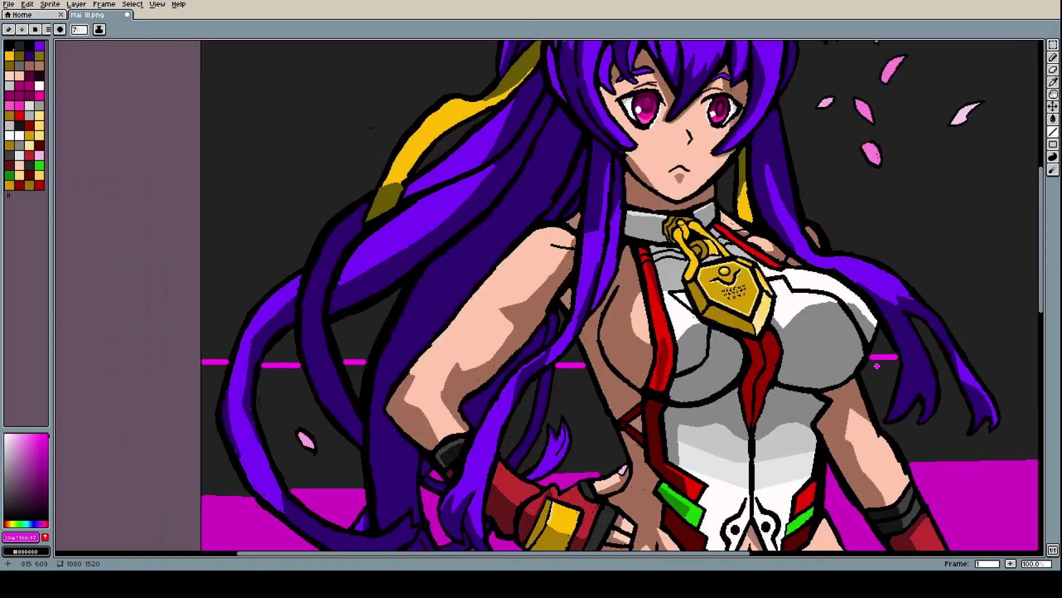
scroll(908, 367, up, 4)
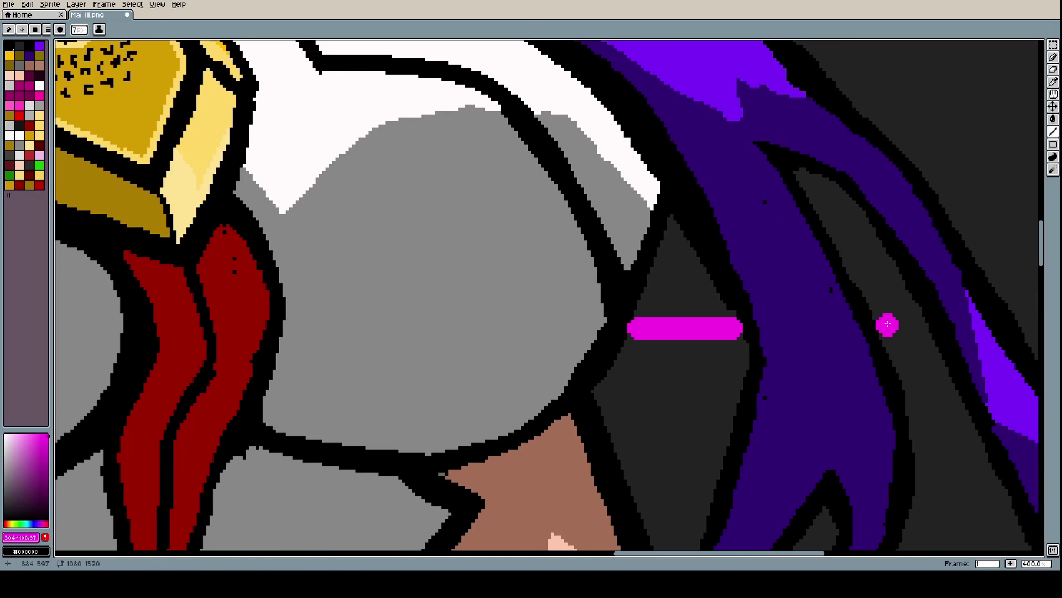
drag(889, 323, 913, 323)
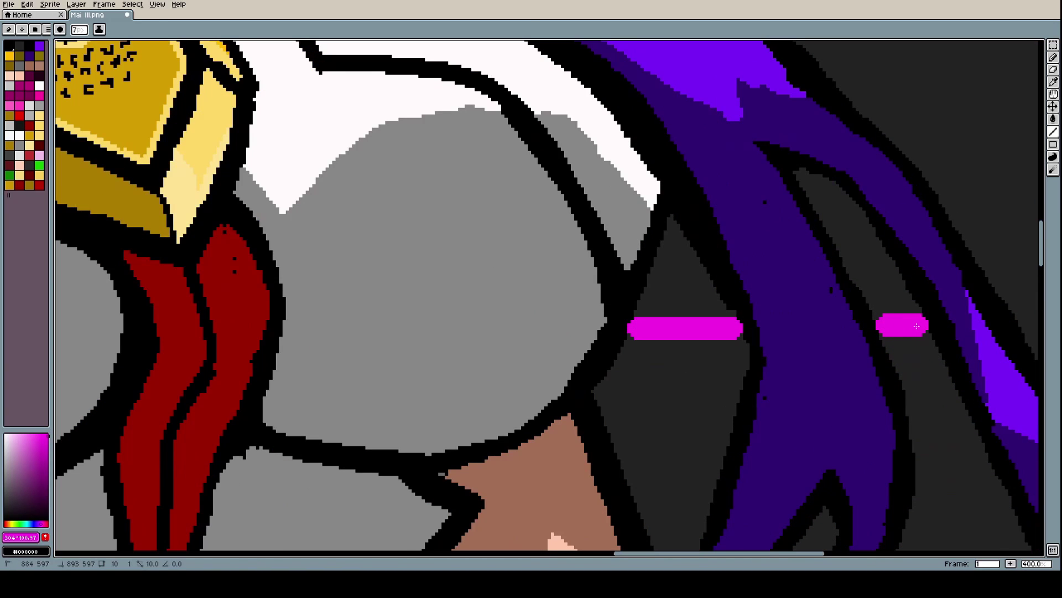
scroll(905, 324, down, 2)
scroll(905, 324, down, 3)
scroll(899, 310, up, 3)
scroll(941, 299, down, 3)
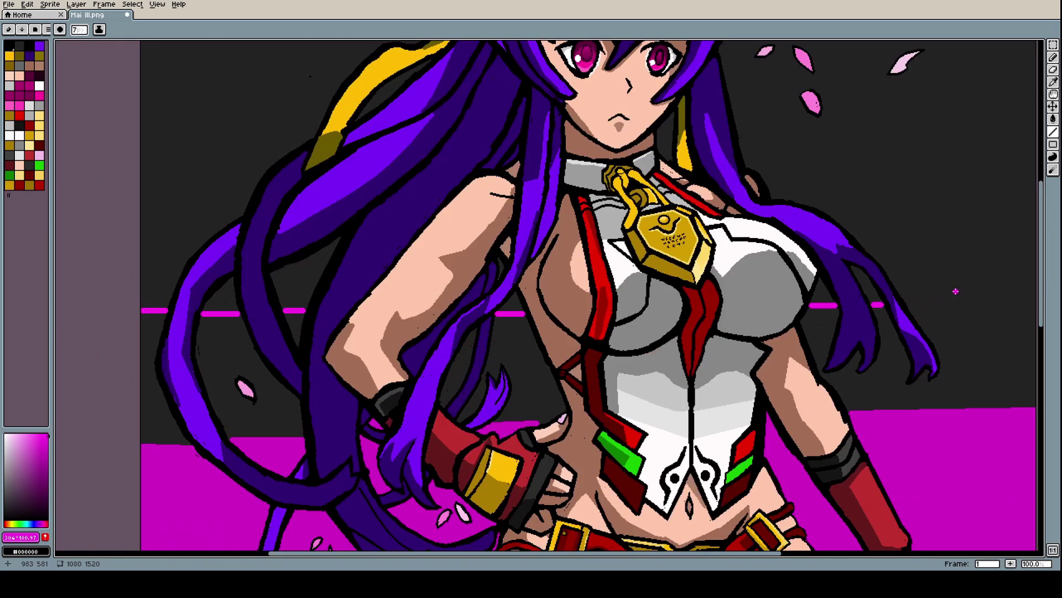
scroll(956, 291, up, 5)
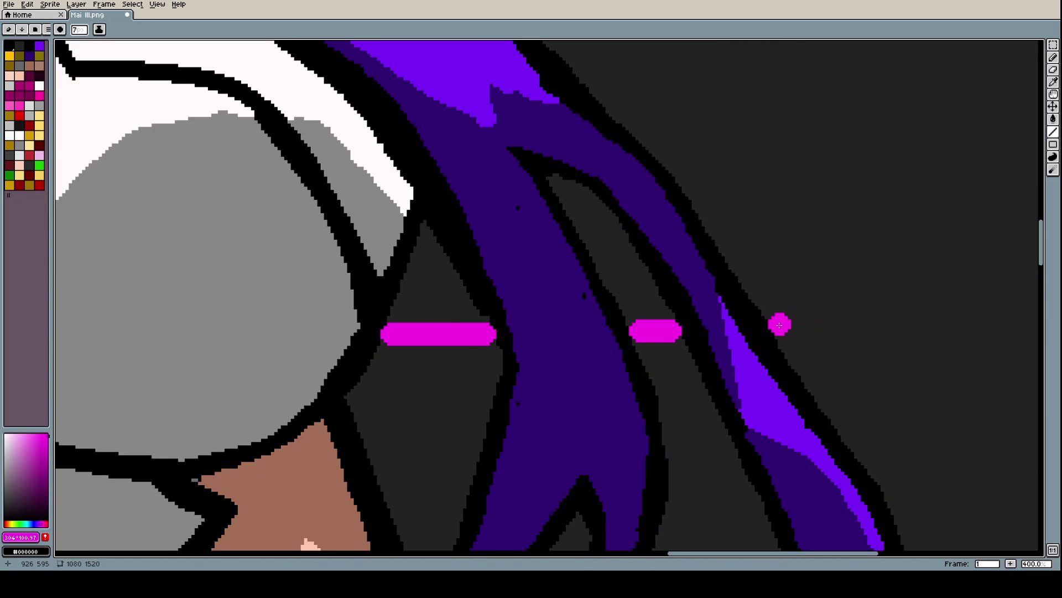
mouse_move(781, 327)
mouse_down()
mouse_move(1037, 310)
mouse_move(979, 327)
mouse_move(919, 321)
mouse_up()
Fill the dark background areas between the new dividing line and the existing magenta band with bright magenta
key(g)
click(712, 422)
scroll(694, 354, down, 5)
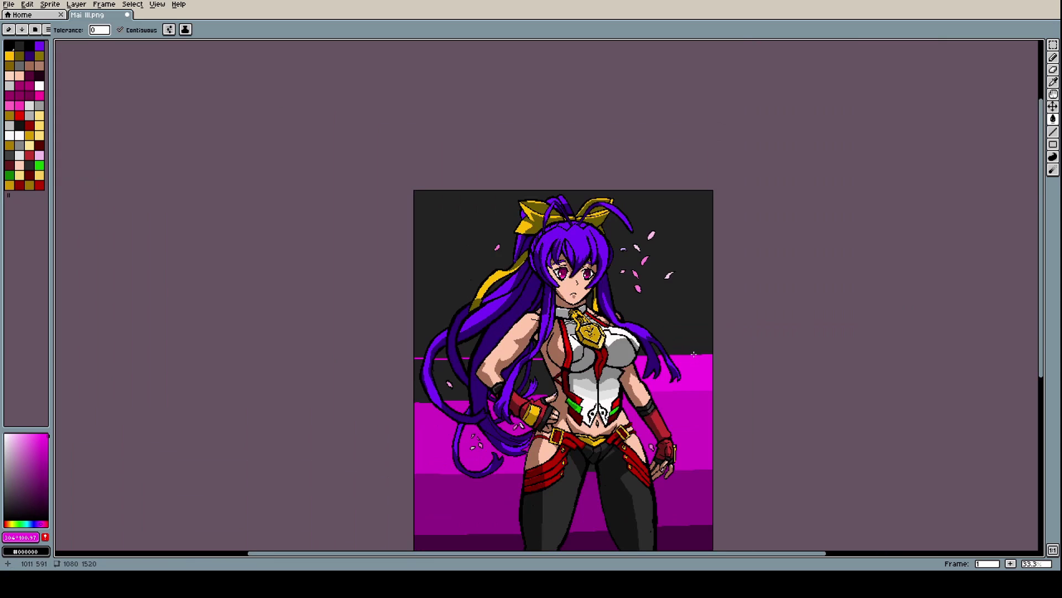
scroll(552, 316, up, 1)
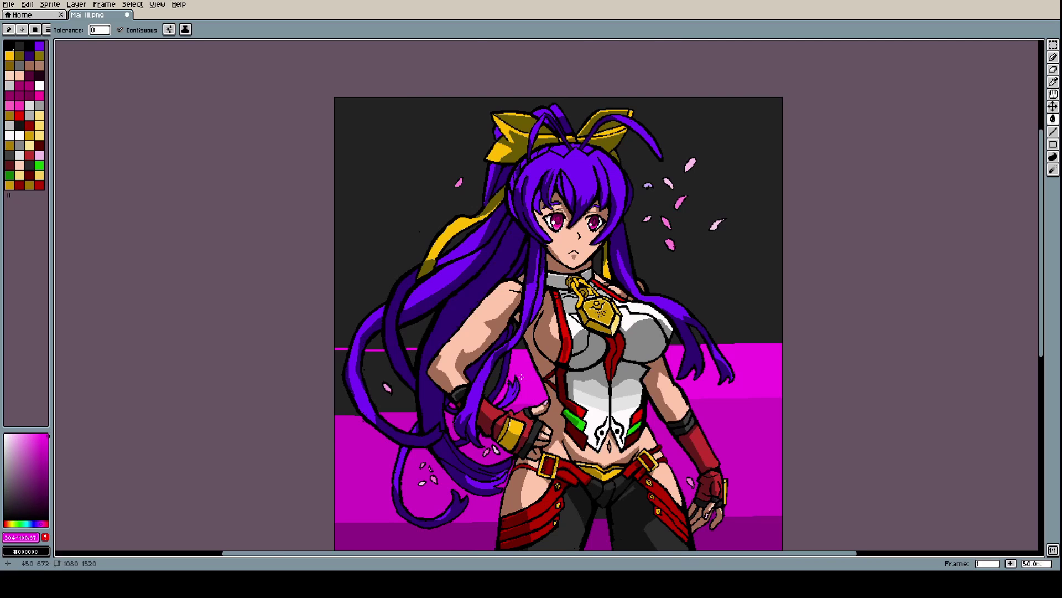
scroll(516, 389, up, 1)
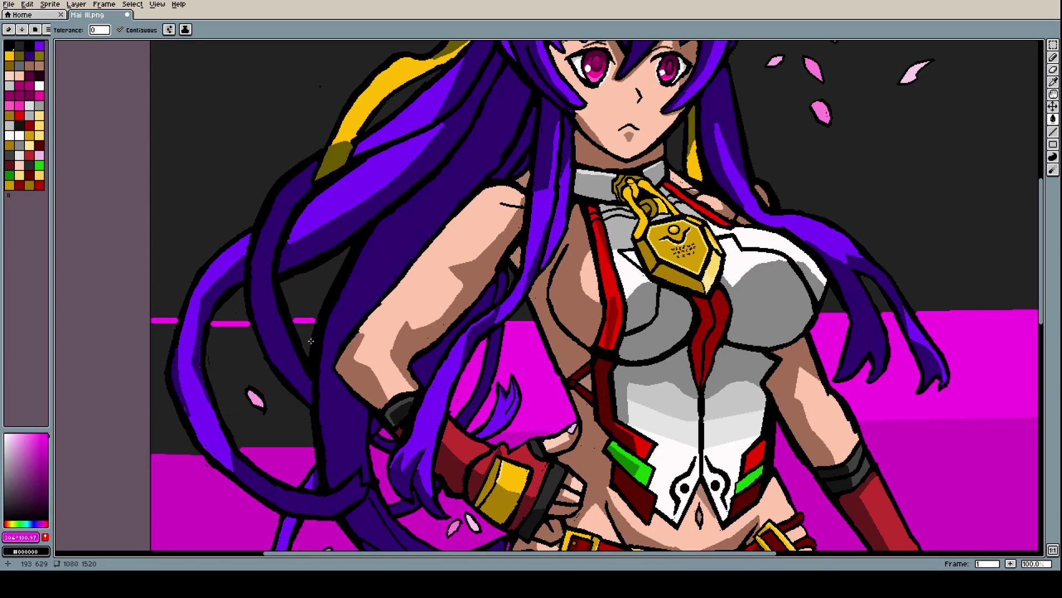
click(283, 408)
click(154, 389)
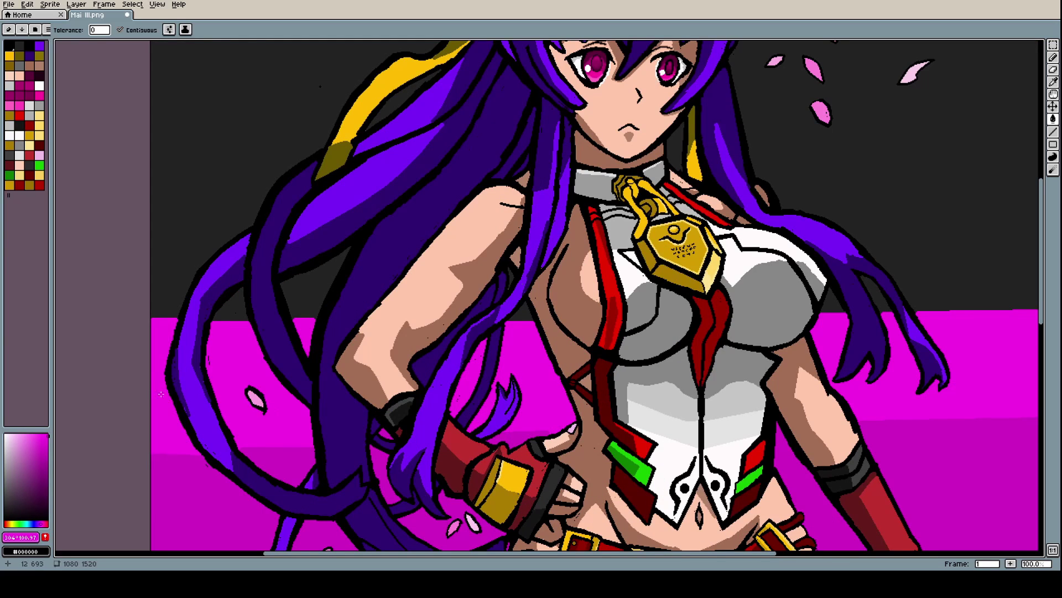
scroll(154, 388, down, 2)
scroll(220, 399, up, 3)
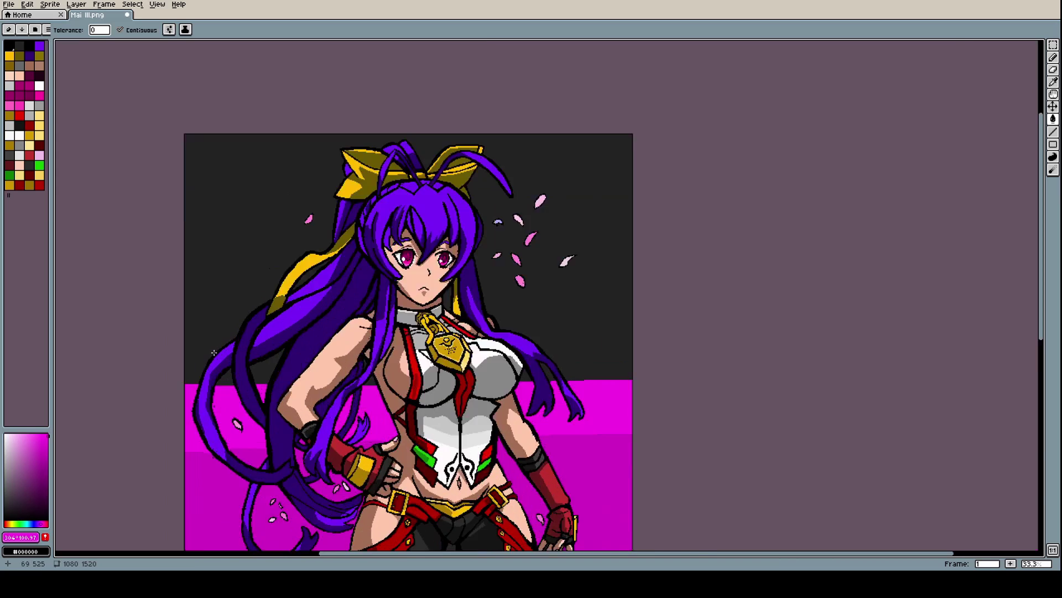
Draw a slightly brighter magenta horizontal line from the canvas edge to the looping hair strand, above the existing magenta band
key(i)
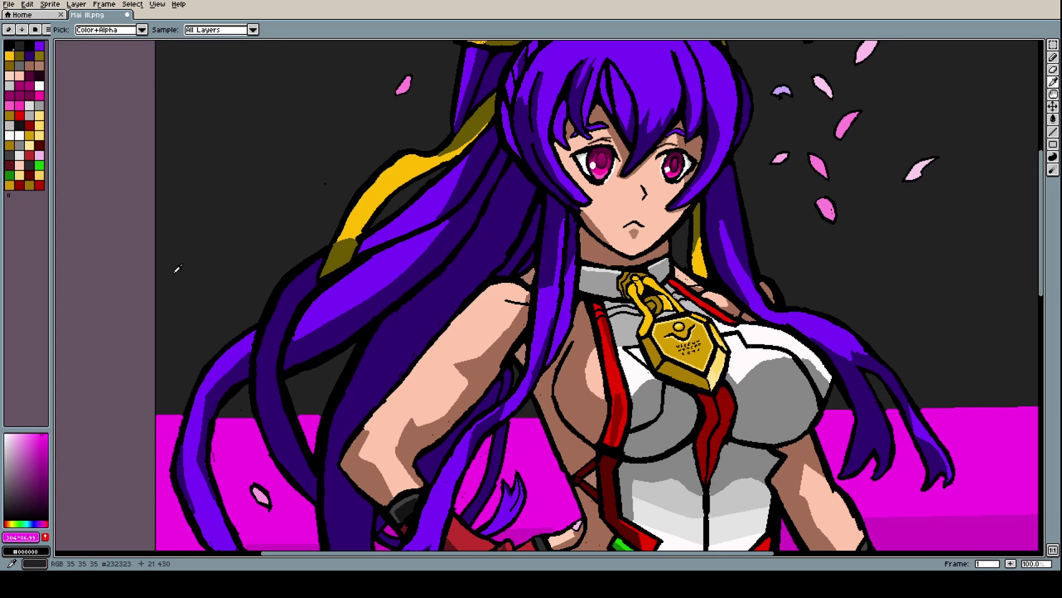
scroll(180, 268, down, 3)
scroll(180, 254, up, 4)
scroll(180, 254, down, 4)
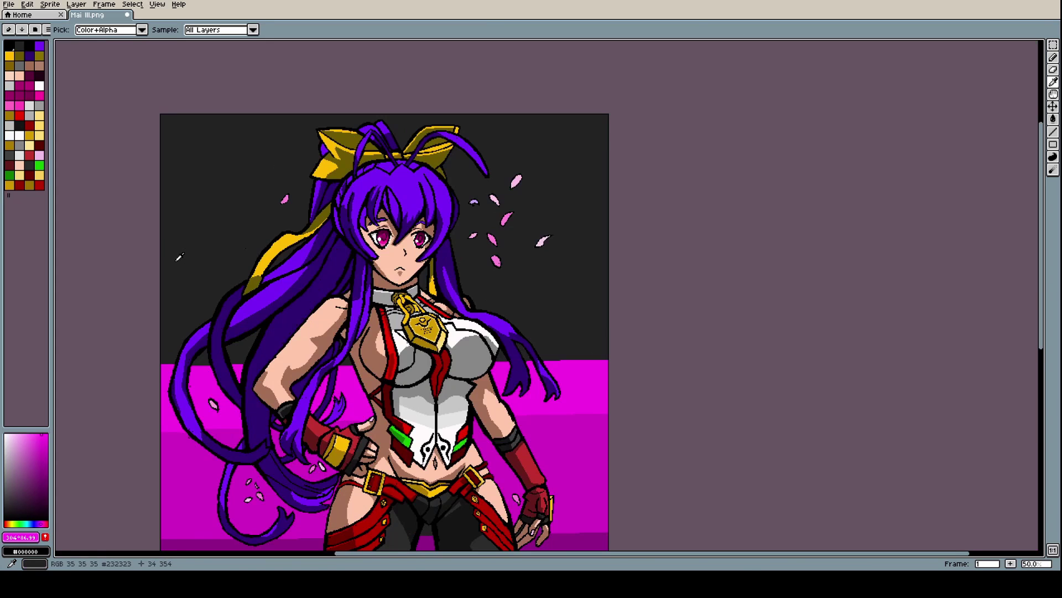
scroll(169, 284, up, 4)
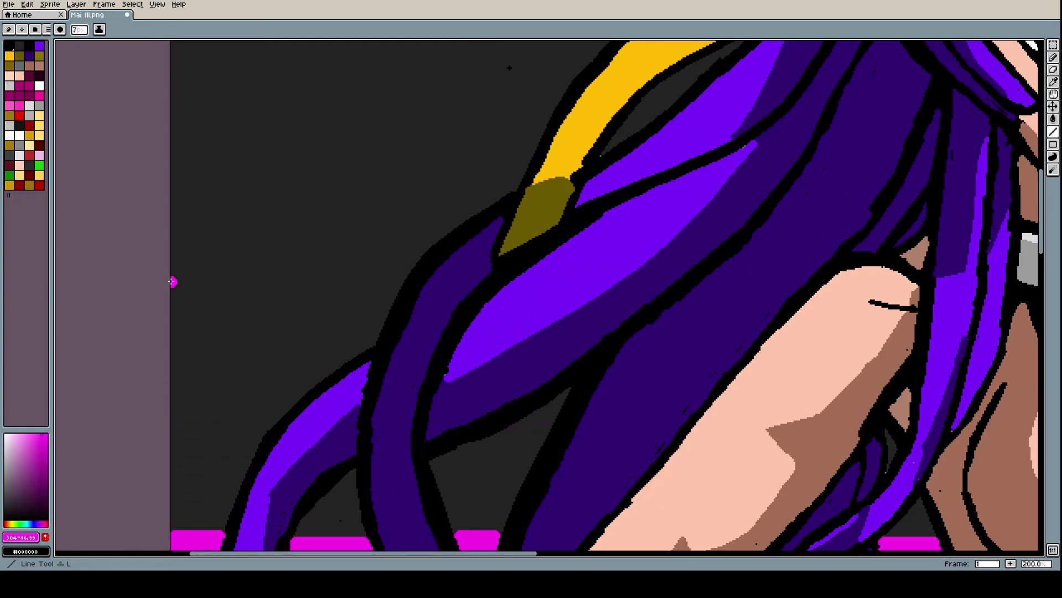
mouse_move(171, 280)
mouse_down()
mouse_move(369, 272)
mouse_move(396, 282)
mouse_up()
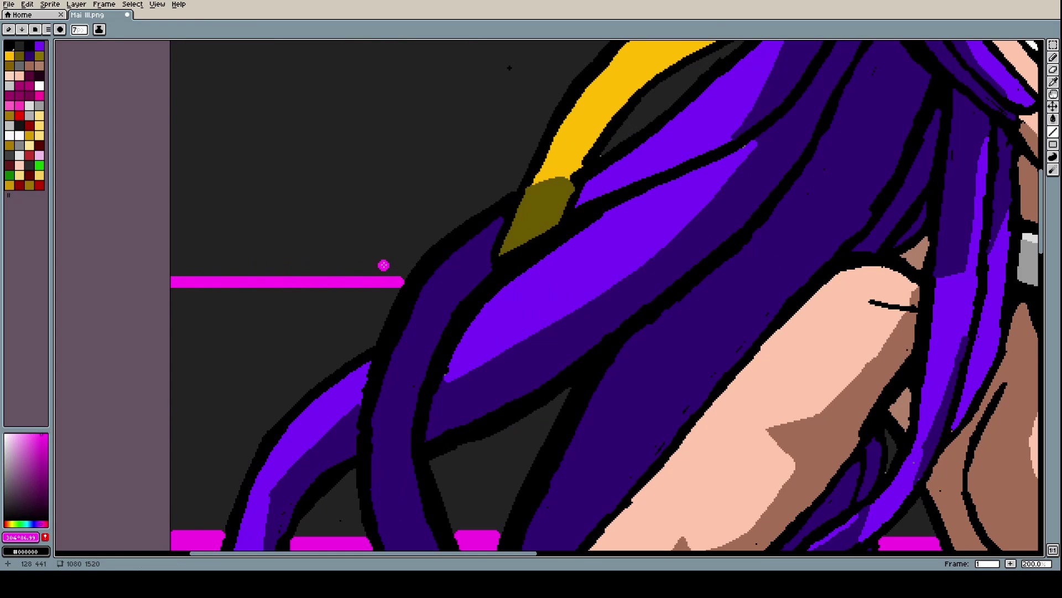
Fill the dark area below the new line and the gaps between the looping hair strands with the brighter magenta
key(g)
click(273, 344)
click(340, 512)
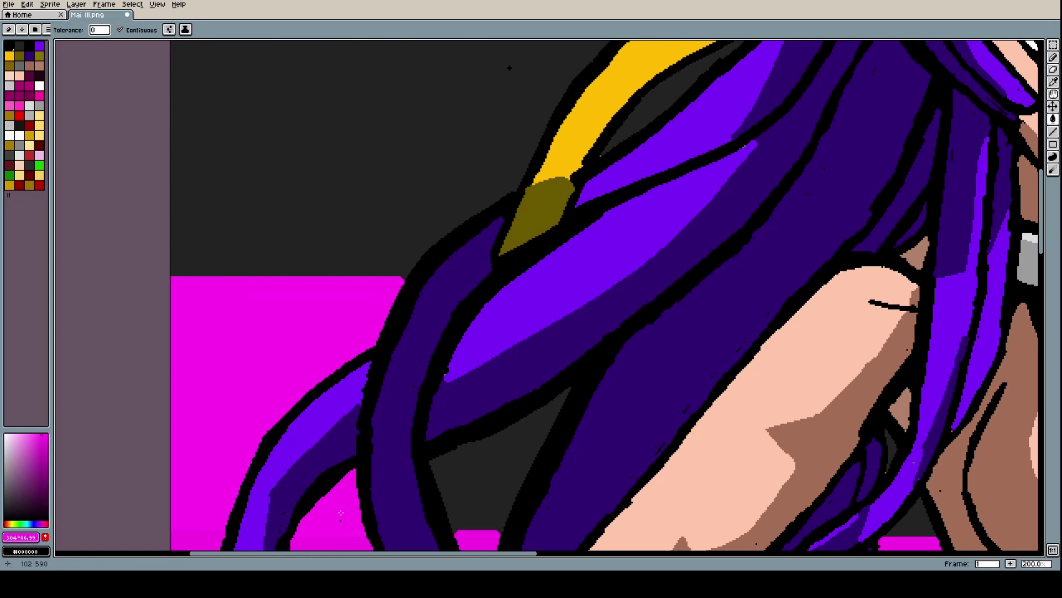
click(472, 467)
scroll(472, 467, down, 5)
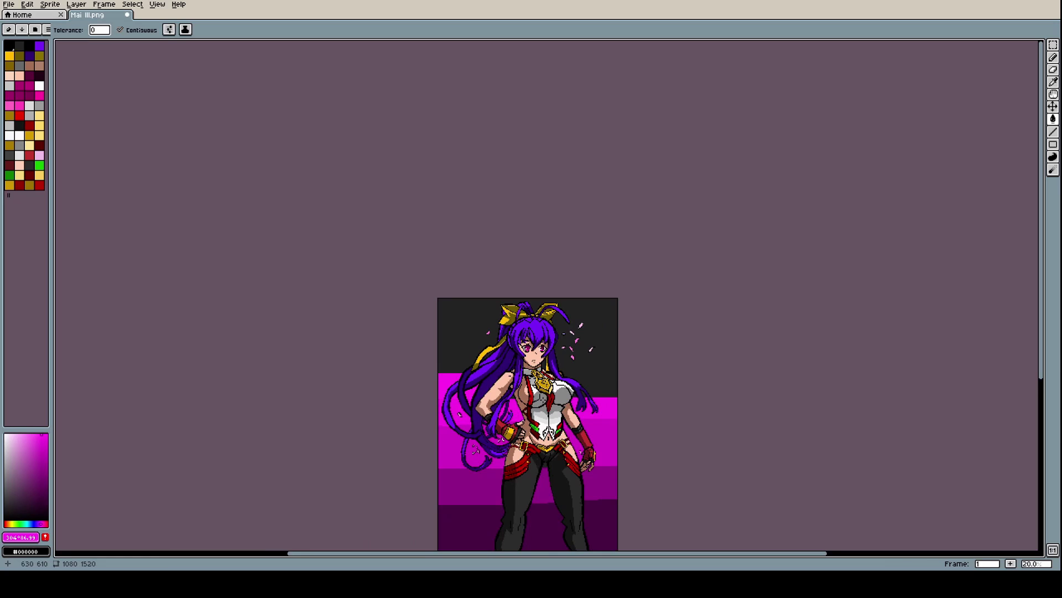
Draw the brighter magenta line from the hair beside the neck to the far canvas edge and fill the dark area below it
scroll(567, 358, up, 5)
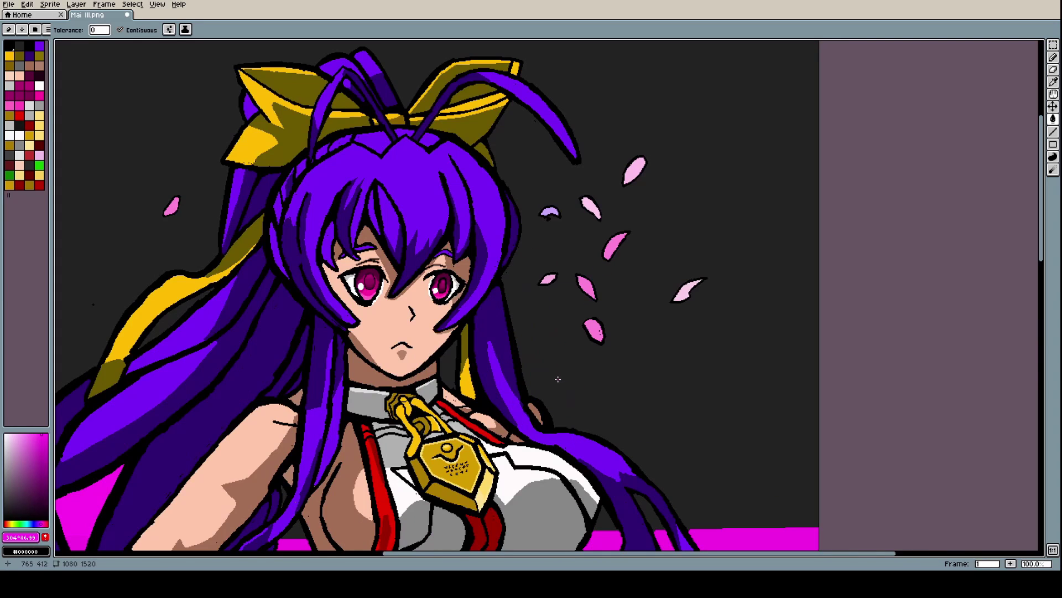
key(b)
scroll(527, 377, up, 1)
scroll(526, 377, down, 1)
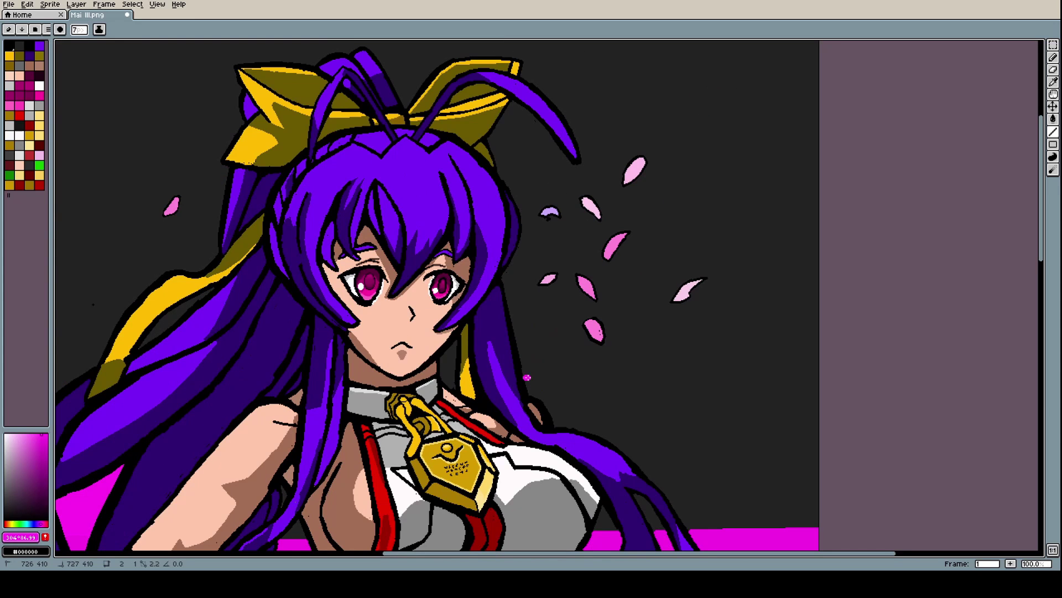
drag(527, 377, 821, 371)
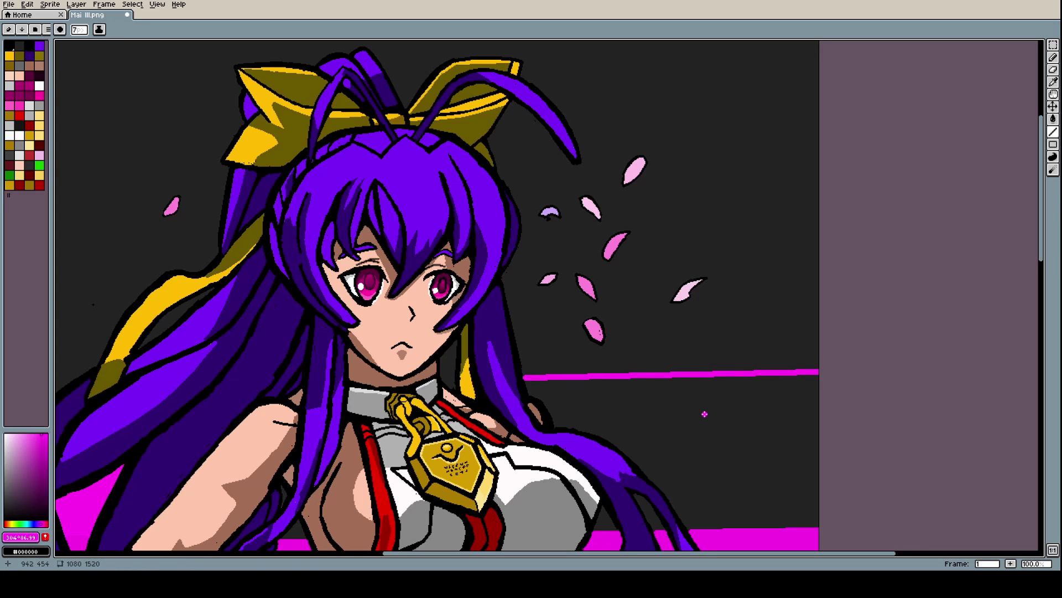
key(g)
click(701, 417)
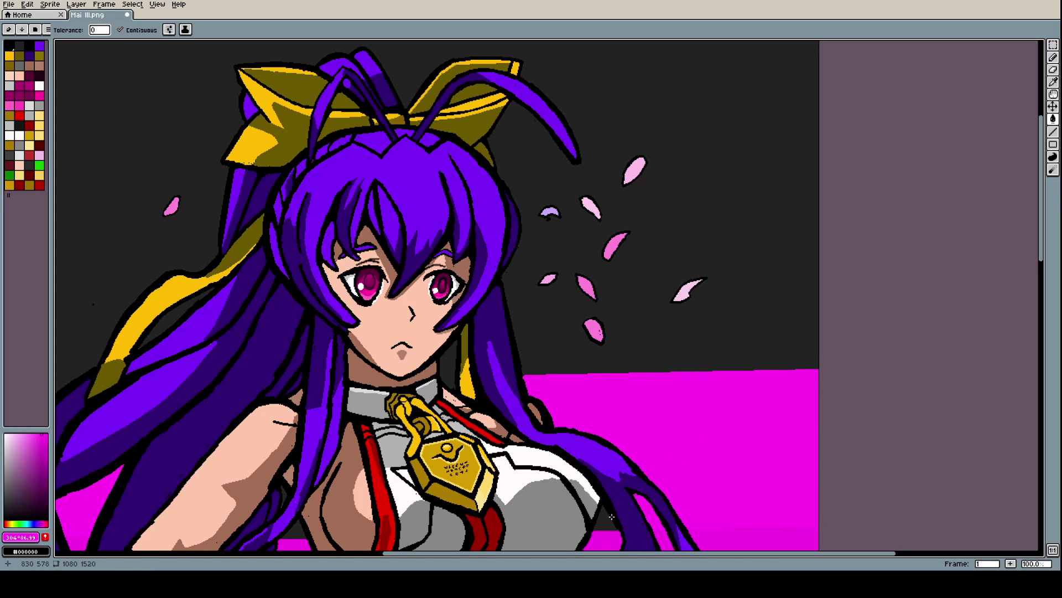
scroll(644, 443, down, 2)
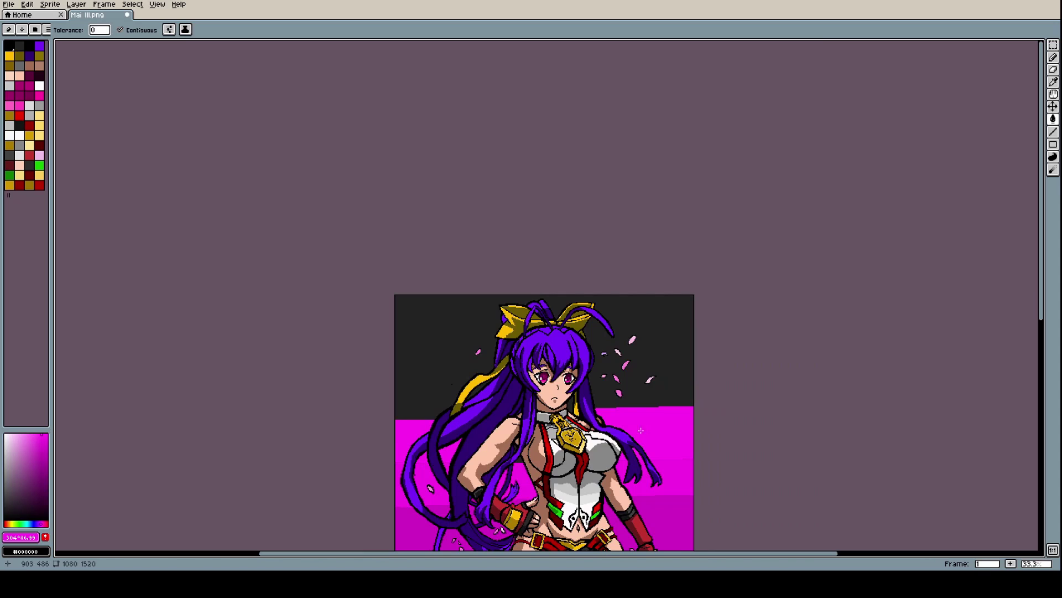
Set the drawing colour to a lighter magenta-pink with hue 304°, saturation 57% and value 100%
scroll(423, 419, up, 5)
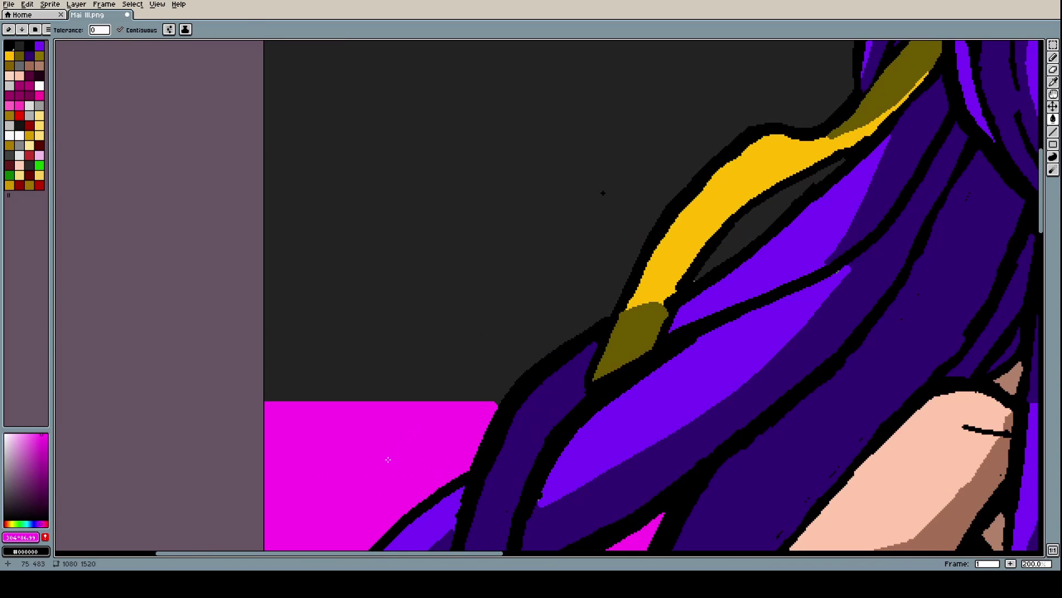
key(i)
click(31, 437)
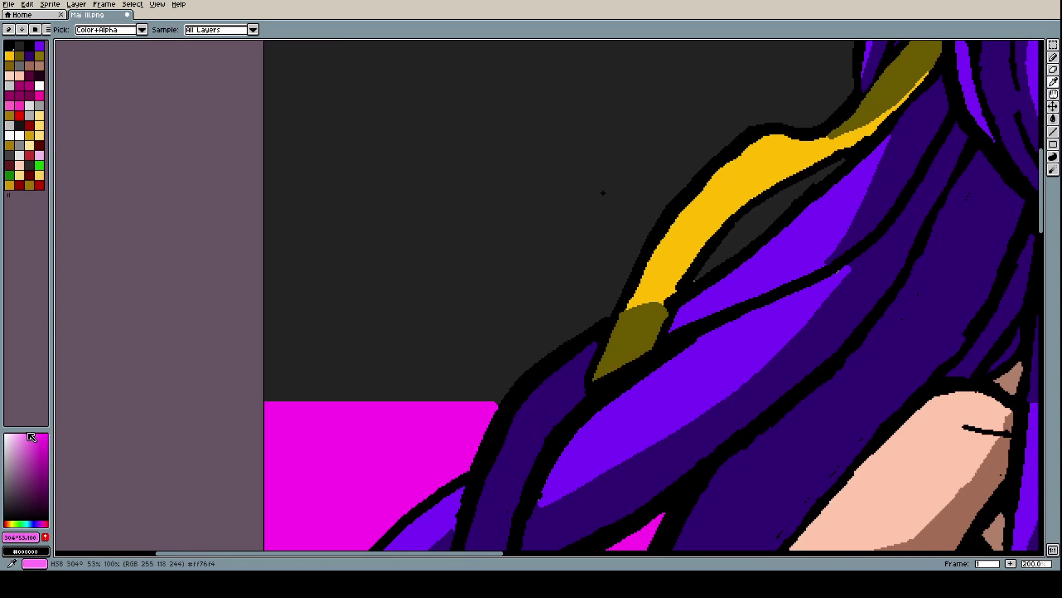
click(37, 434)
click(30, 433)
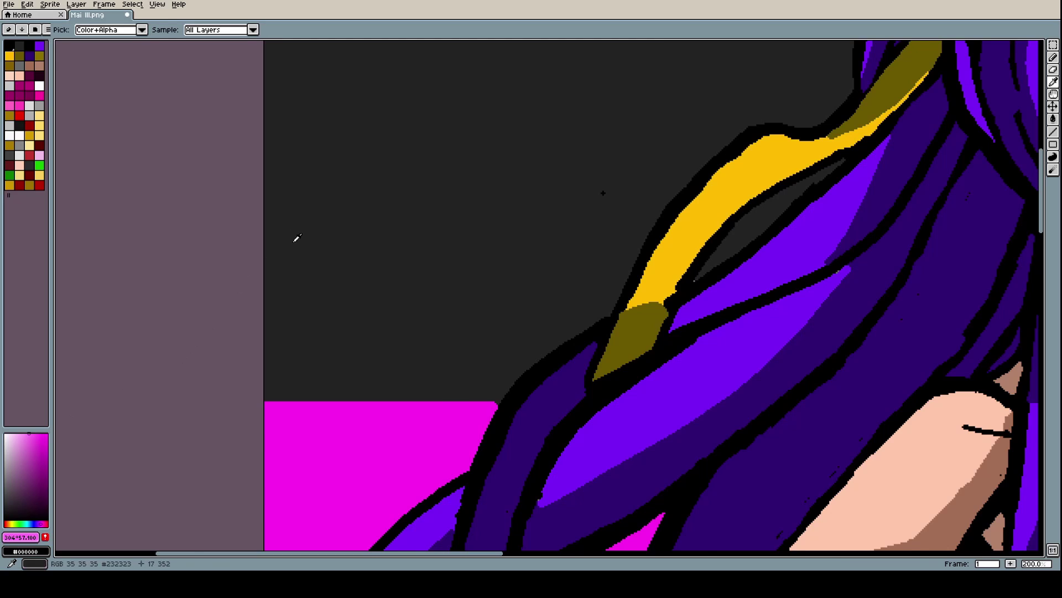
scroll(302, 243, down, 4)
scroll(282, 221, up, 5)
key(b)
scroll(271, 249, down, 3)
scroll(261, 272, up, 3)
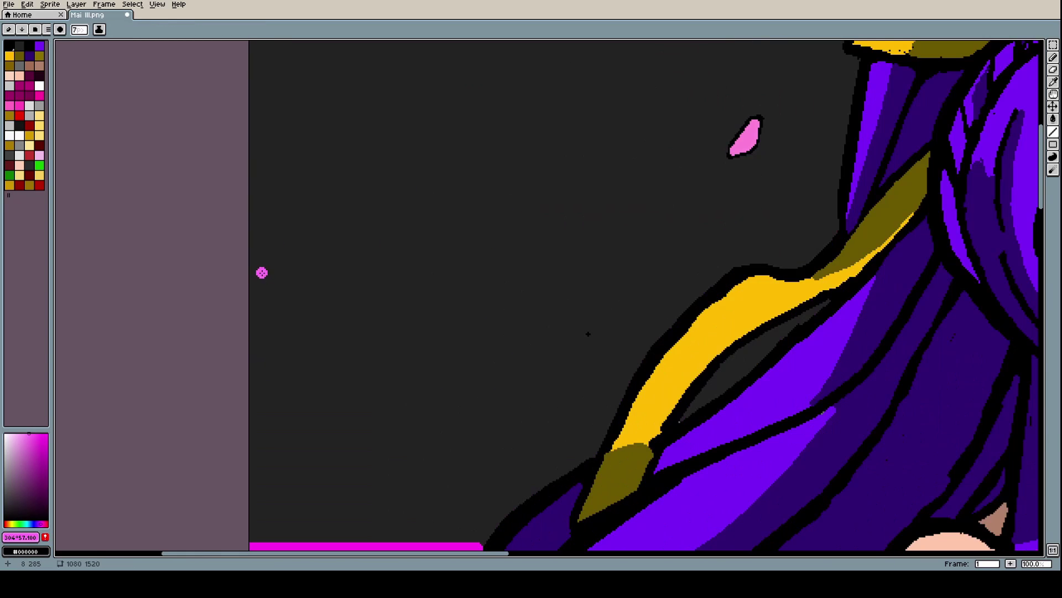
drag(251, 264, 828, 239)
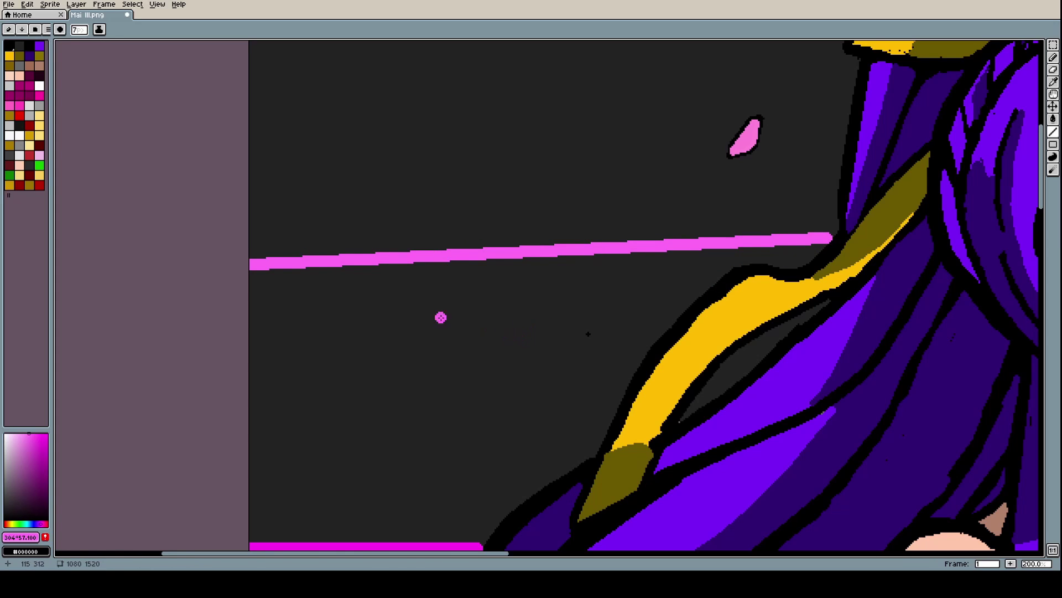
click(30, 13)
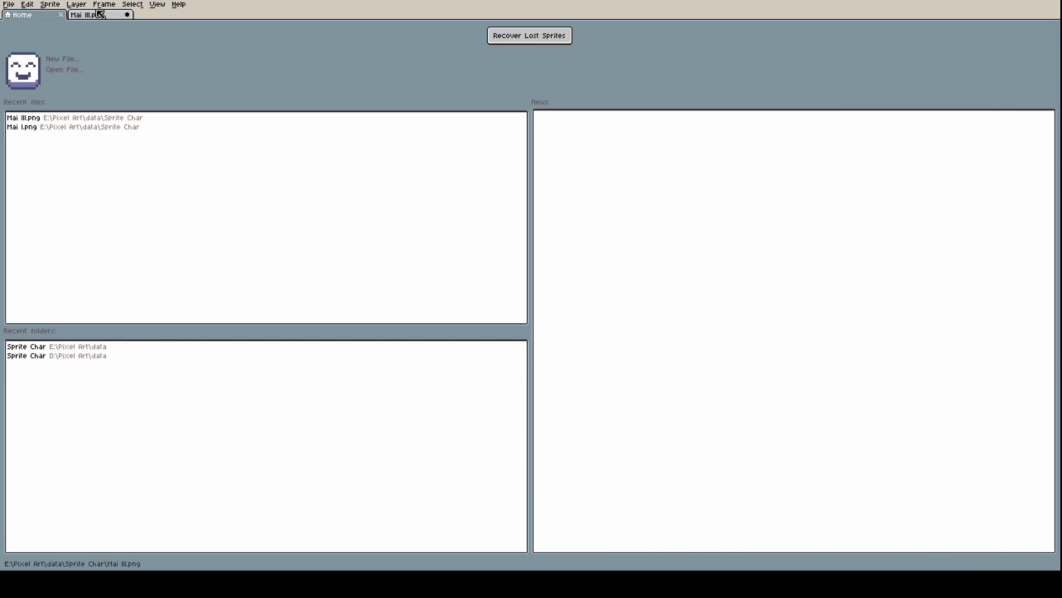
click(99, 14)
click(27, 5)
click(34, 16)
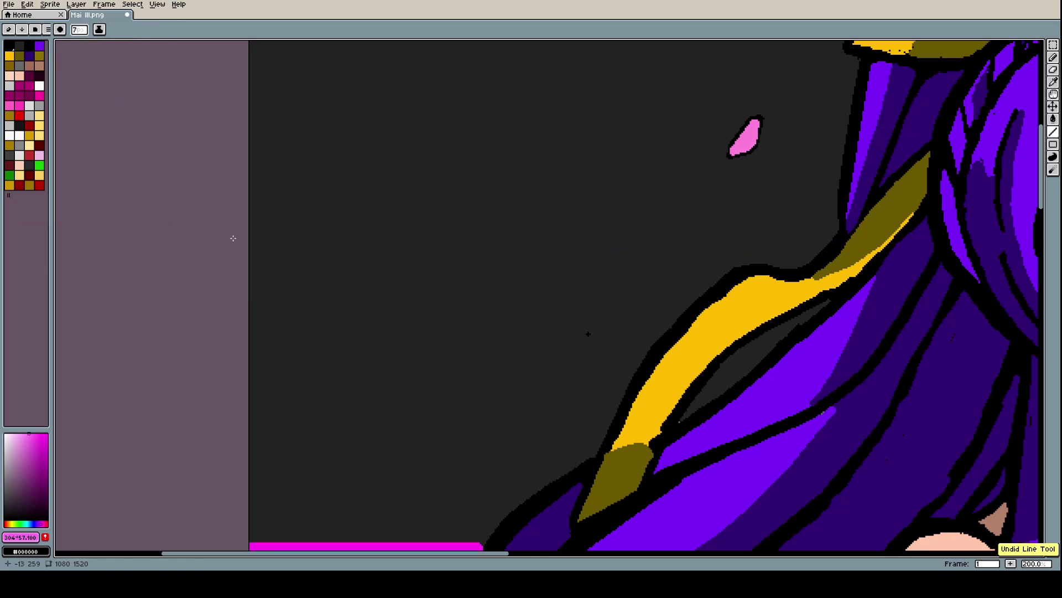
Draw a light pink, slightly rising line from the canvas edge to the yellow ribbon, and fill the dark areas below it, including the ribbon gap
drag(255, 275, 809, 257)
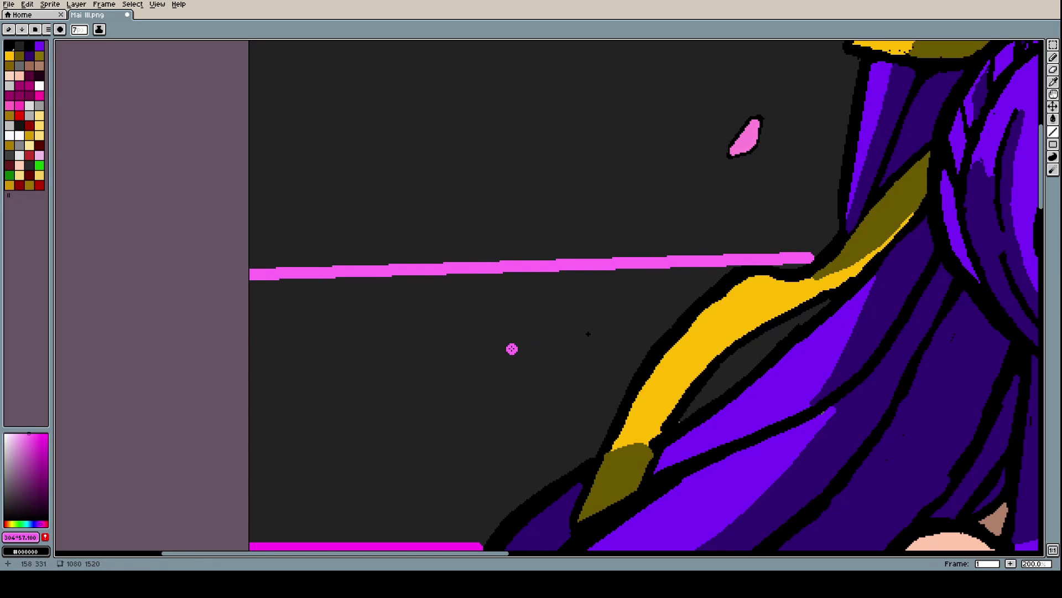
key(g)
click(437, 365)
click(713, 384)
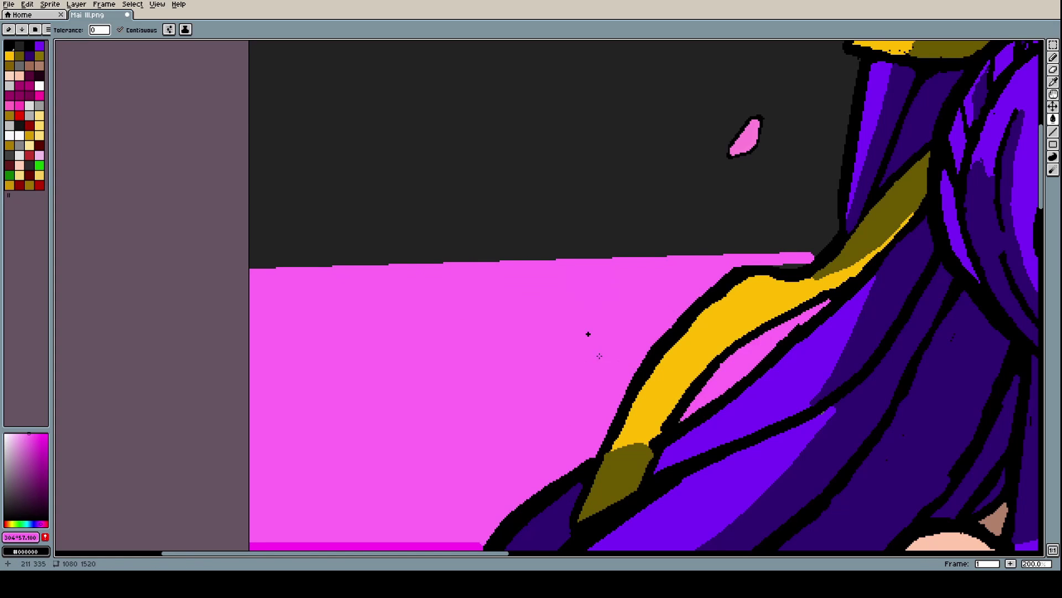
scroll(612, 358, down, 5)
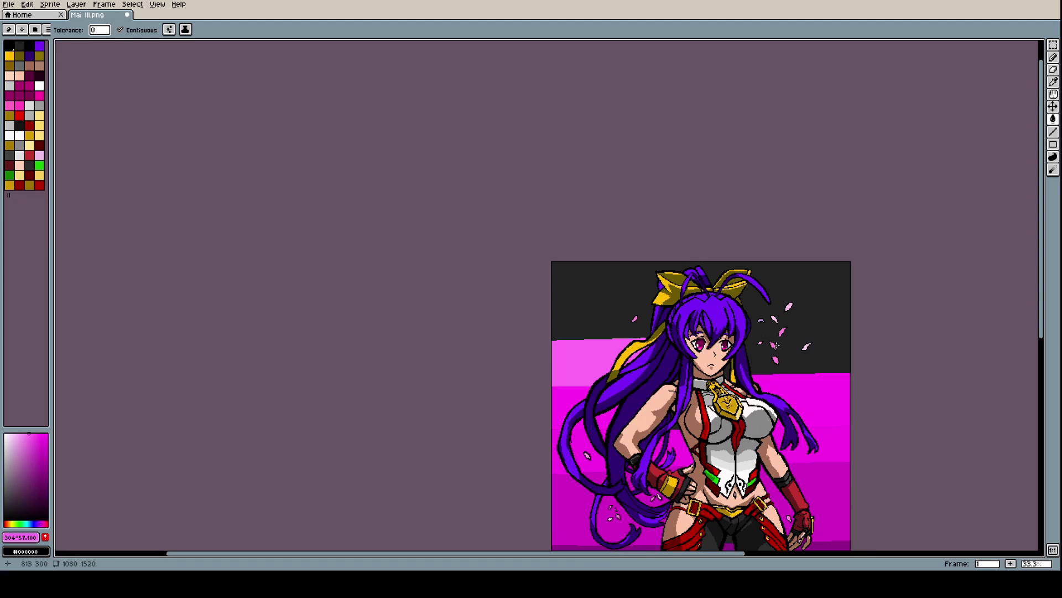
Draw the light pink dividing line from the hair beside the face to the far canvas edge, interrupting it at the pink petal
scroll(701, 317, up, 5)
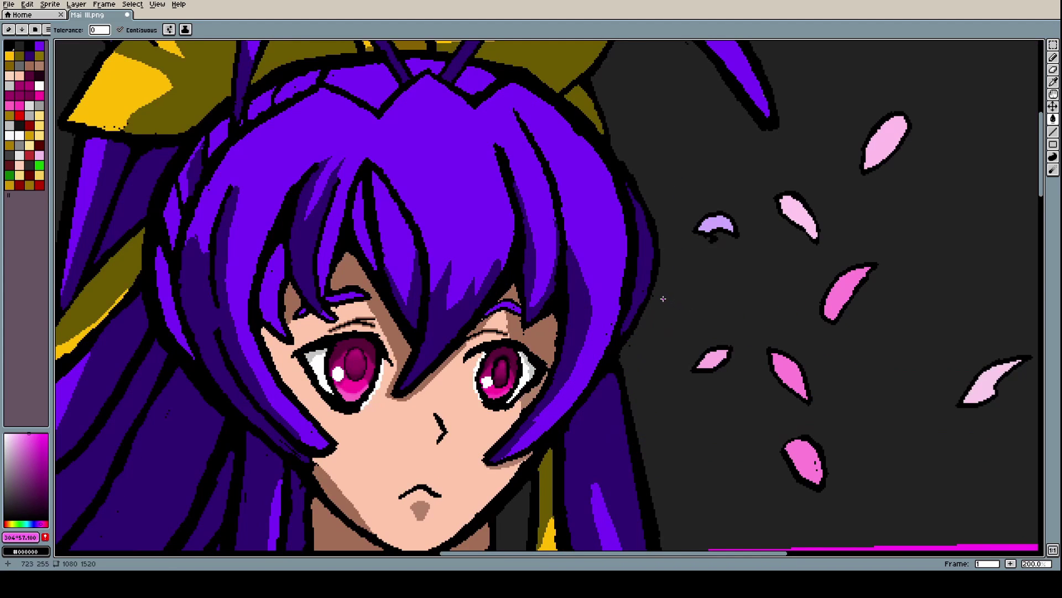
key(b)
scroll(664, 304, down, 5)
scroll(670, 312, up, 4)
scroll(671, 314, down, 1)
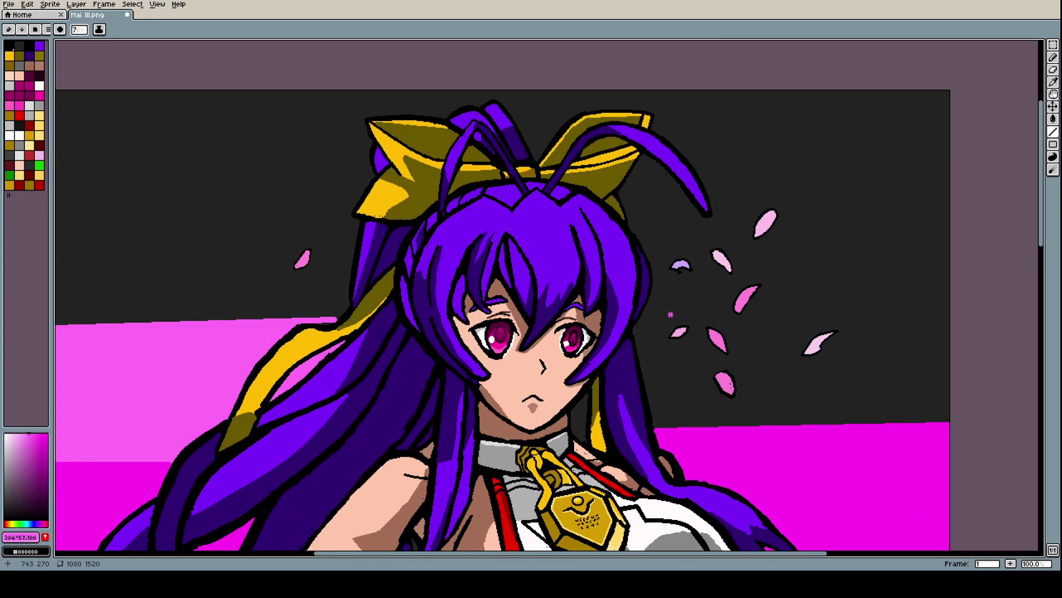
scroll(653, 313, up, 1)
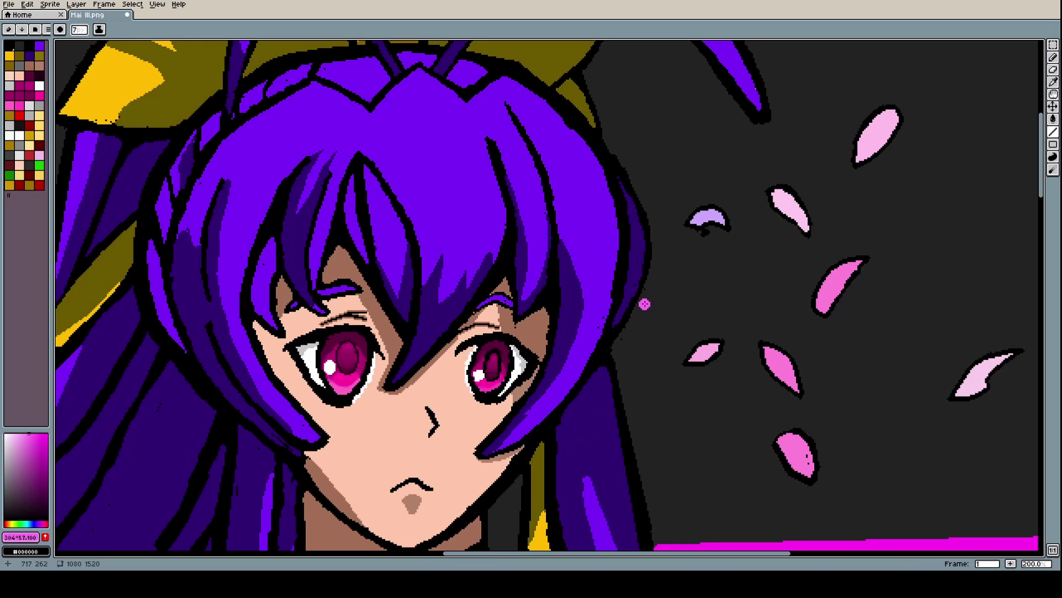
drag(645, 300, 808, 294)
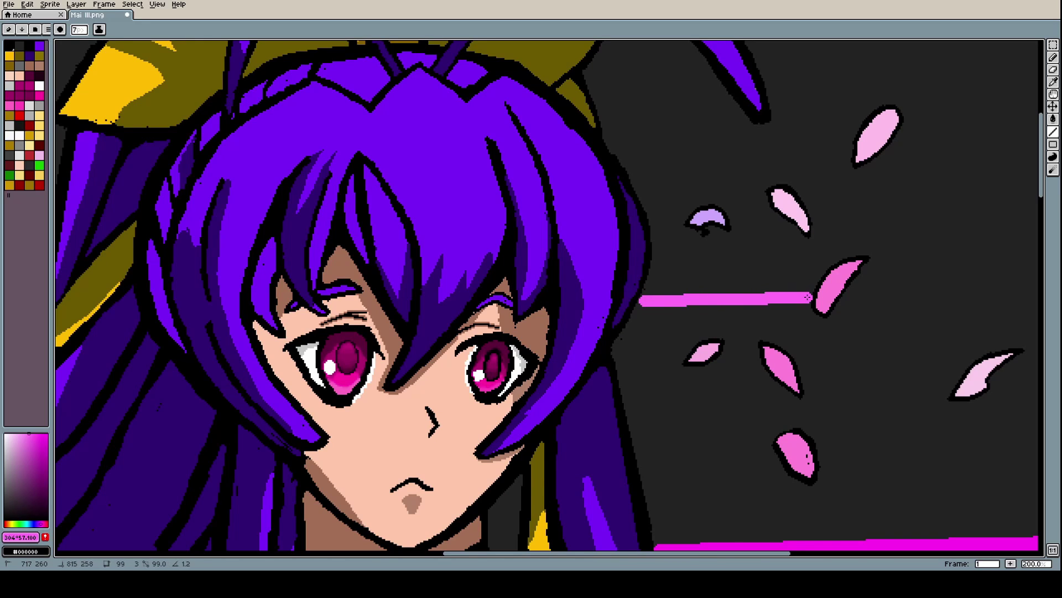
scroll(809, 283, down, 1)
scroll(849, 291, up, 2)
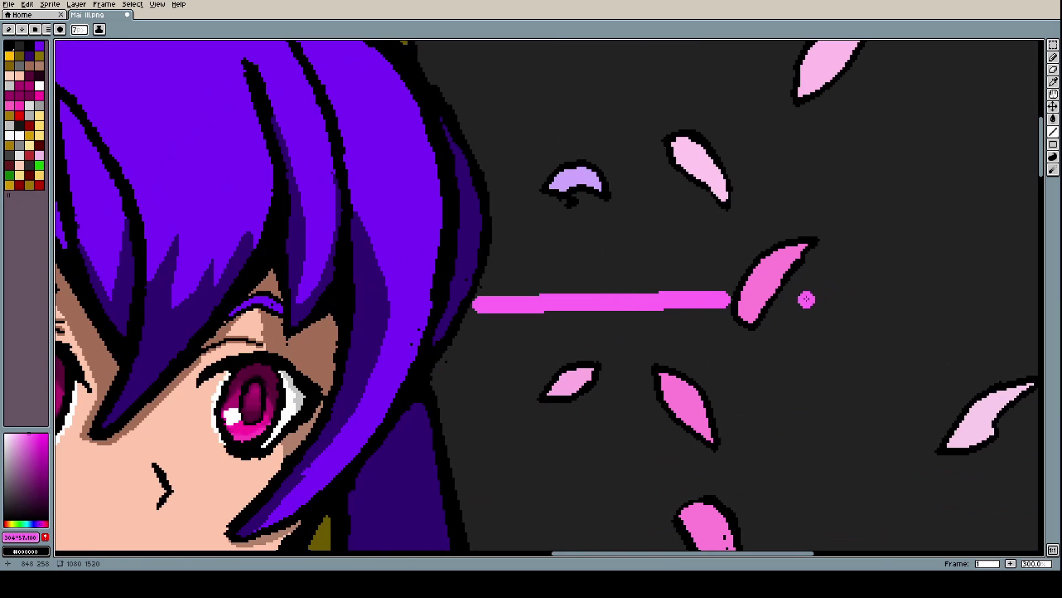
drag(781, 305, 972, 289)
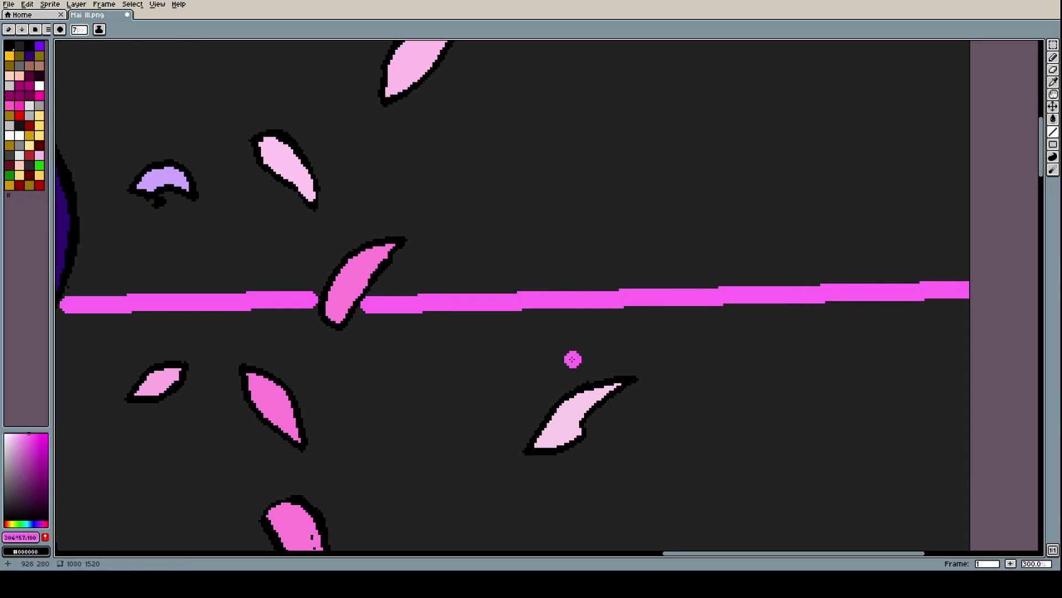
Fill the dark background around the petals, between the light pink line and the magenta band, with light pink
scroll(571, 358, down, 3)
scroll(465, 378, up, 5)
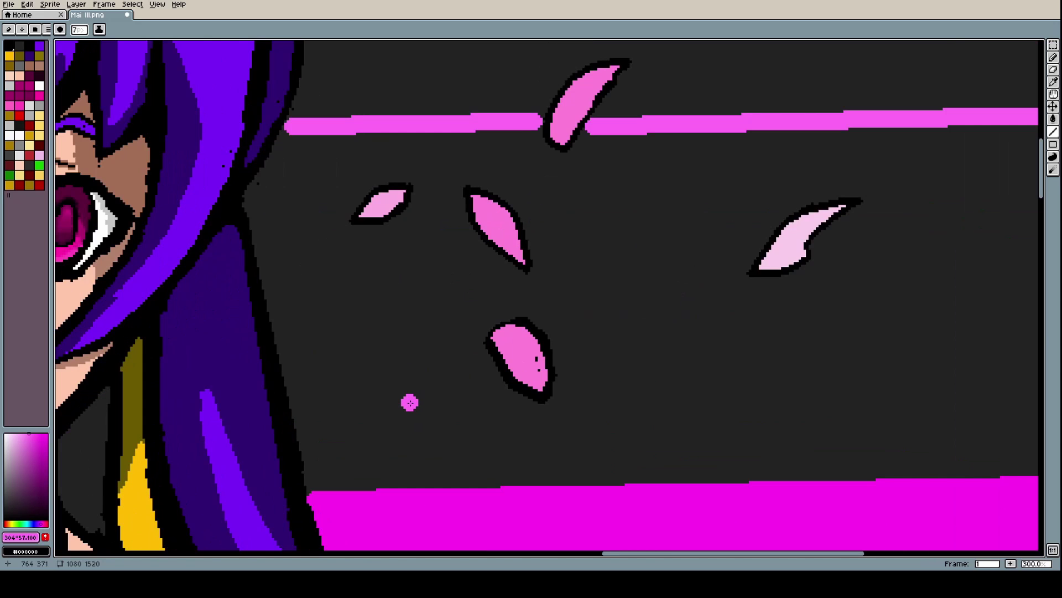
key(g)
click(409, 402)
scroll(415, 393, down, 6)
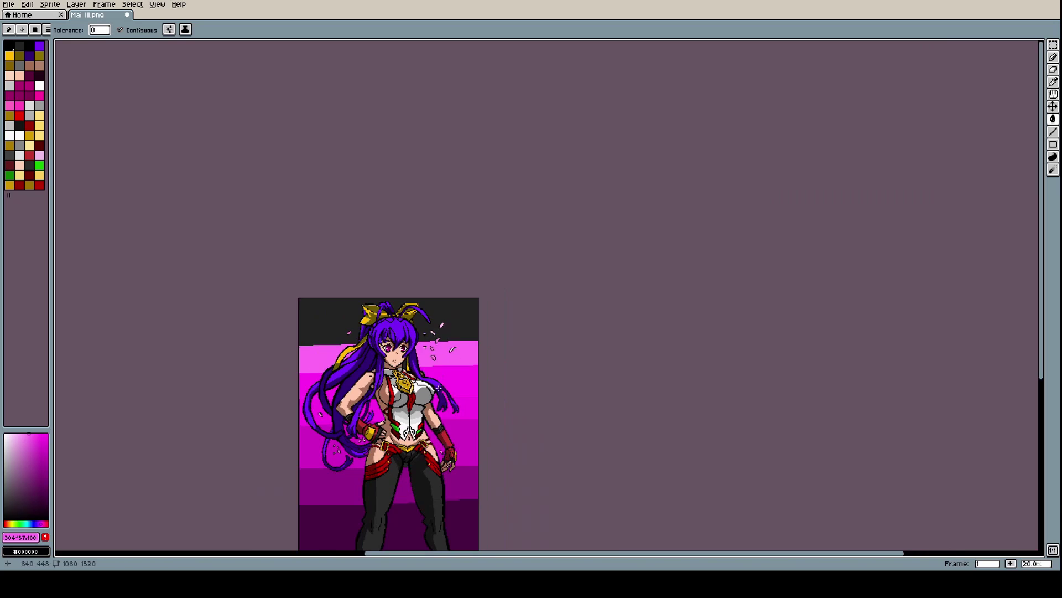
Sample the light pink band and lighten the drawing colour to hue 304°, saturation 40%, value 100%
scroll(378, 321, up, 7)
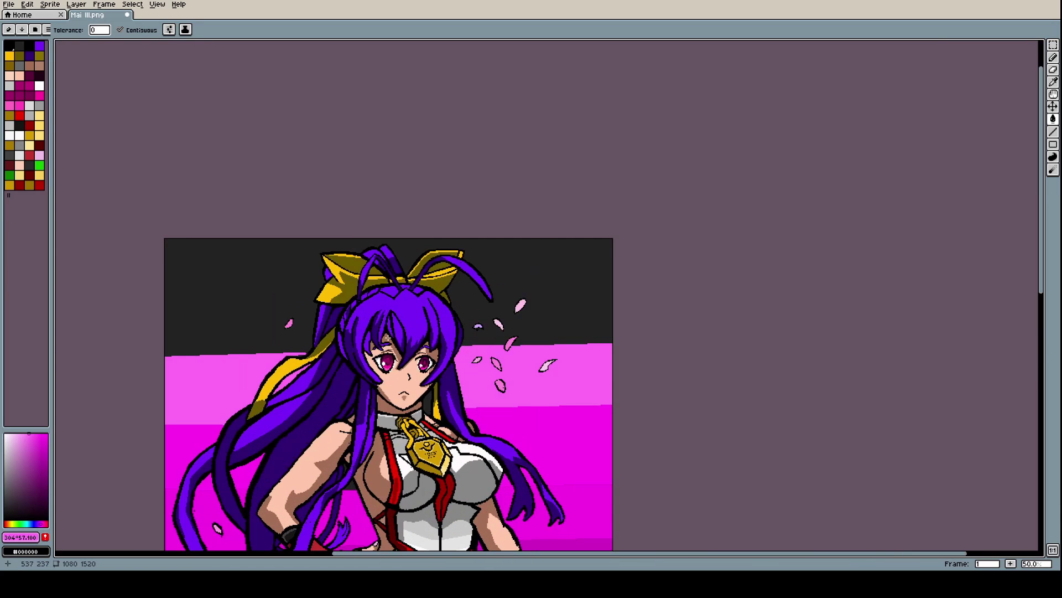
scroll(379, 324, down, 6)
scroll(476, 330, up, 2)
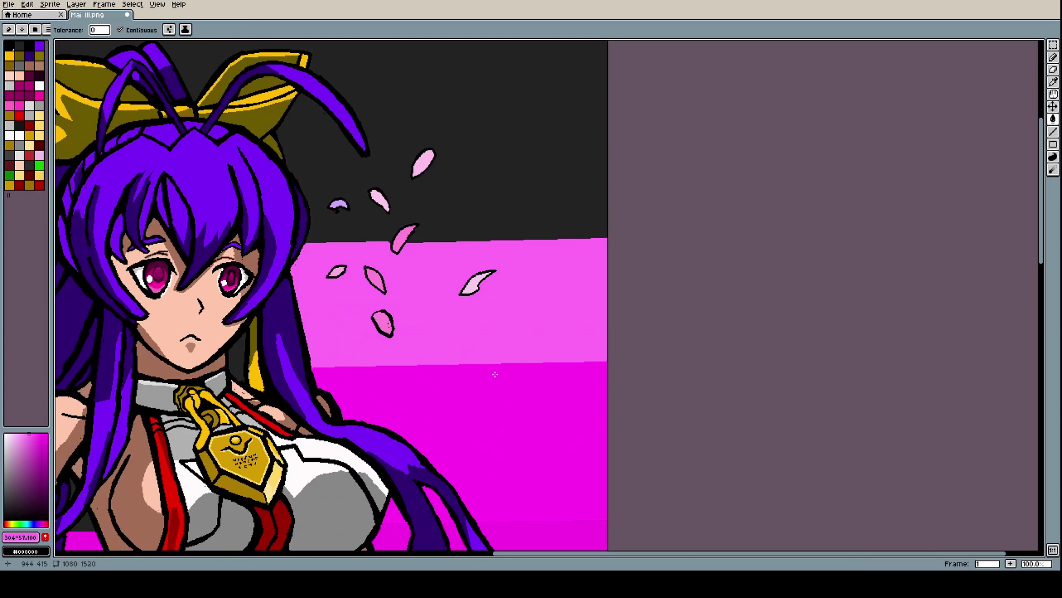
key(i)
click(479, 331)
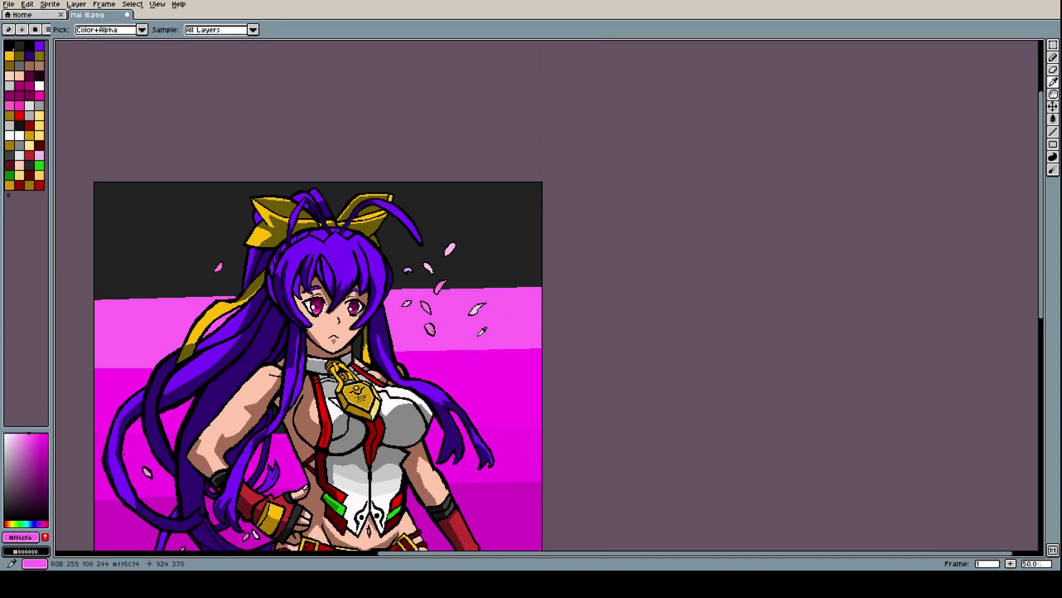
click(25, 433)
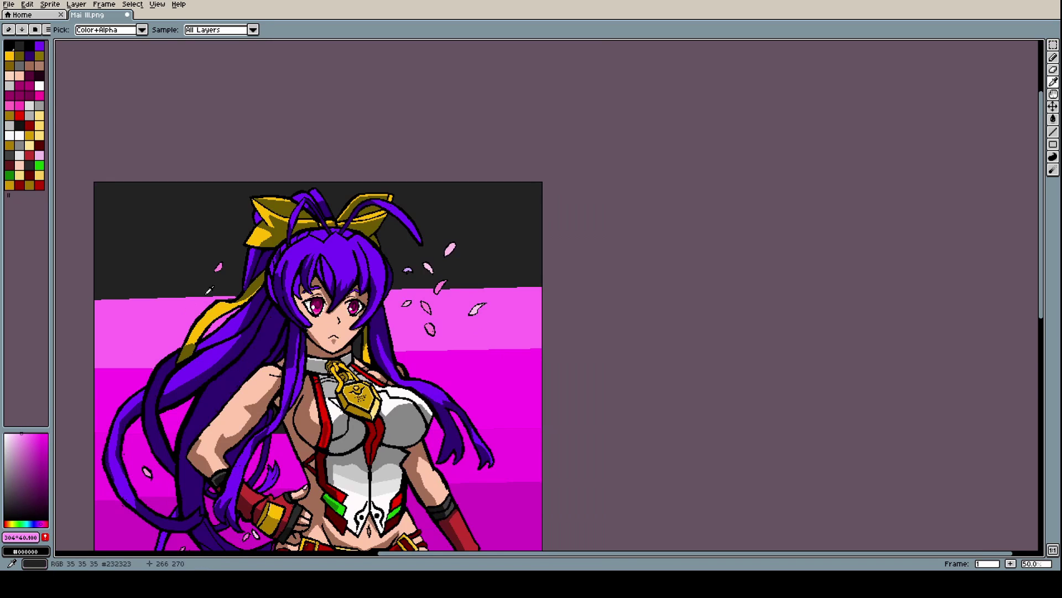
Draw a lighter pink, nearly horizontal line across the dark background from the canvas edge to the yellow bow
scroll(154, 261, down, 2)
scroll(182, 256, up, 5)
scroll(228, 267, down, 1)
scroll(228, 267, up, 1)
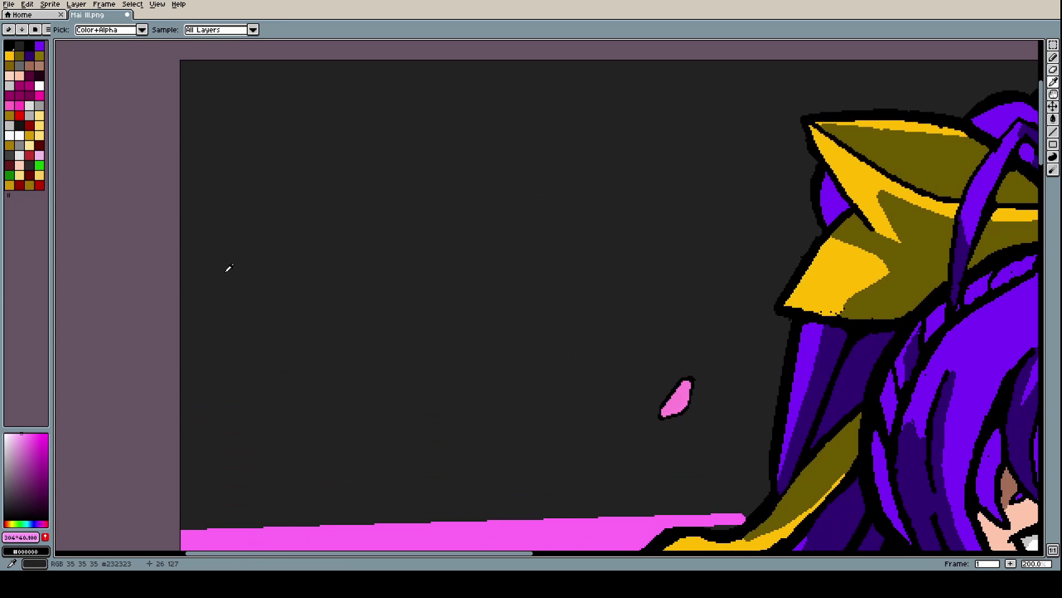
key(l)
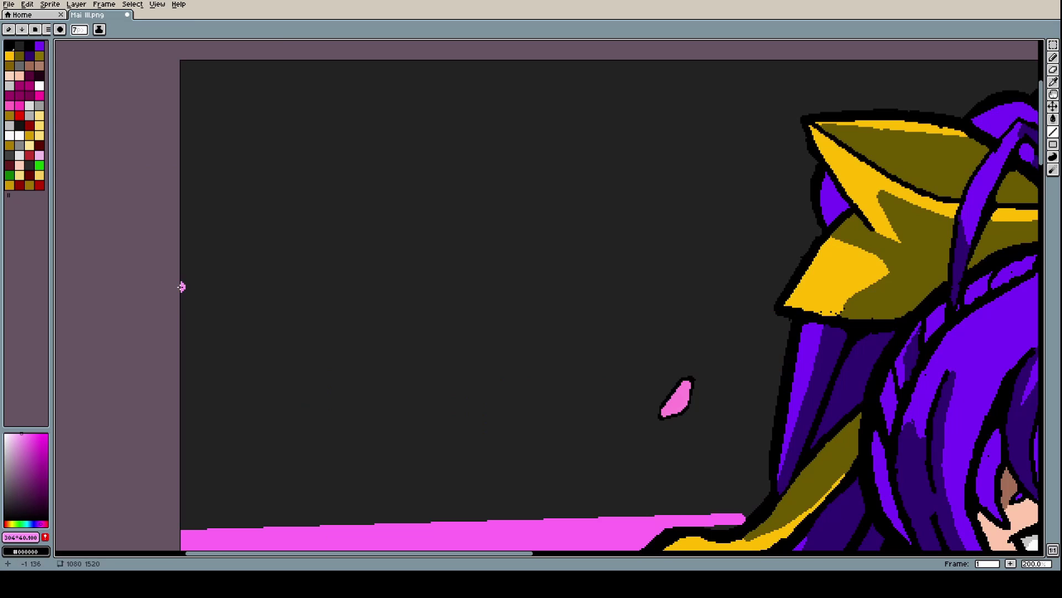
drag(183, 271, 787, 272)
scroll(787, 272, down, 4)
scroll(830, 268, up, 3)
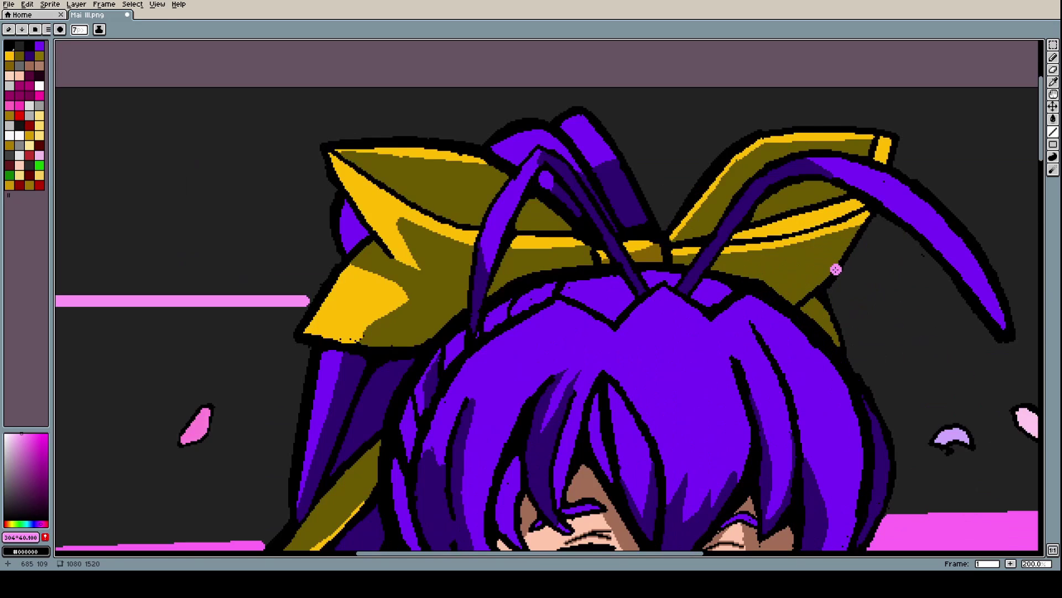
Continue the lighter pink line from the bow to the curved hair strand, and from beyond the strand to the far canvas edge
scroll(830, 269, down, 1)
scroll(830, 269, up, 3)
drag(809, 270, 966, 270)
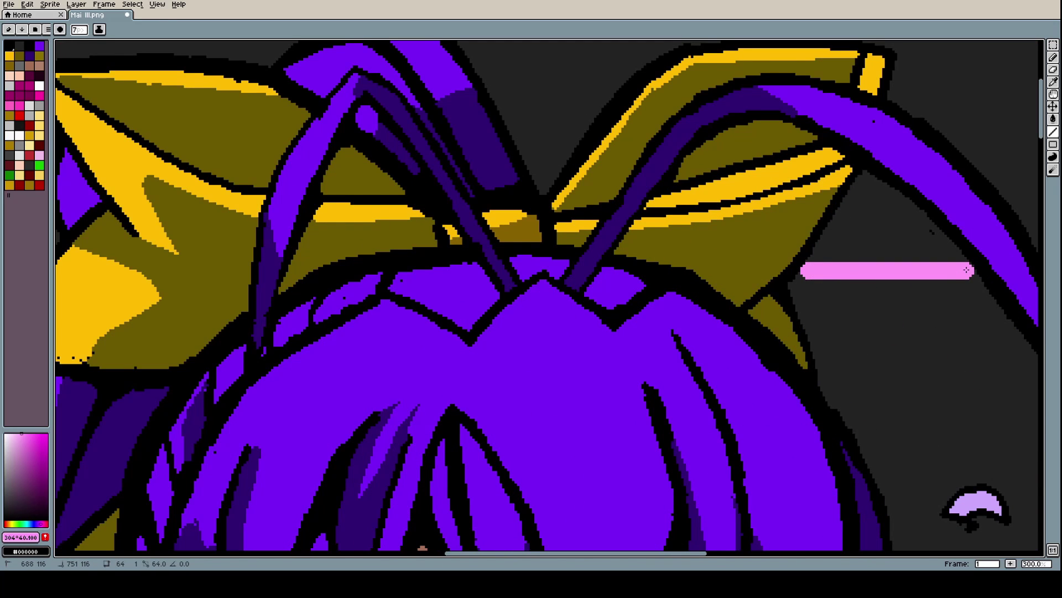
scroll(969, 260, down, 3)
scroll(983, 234, up, 3)
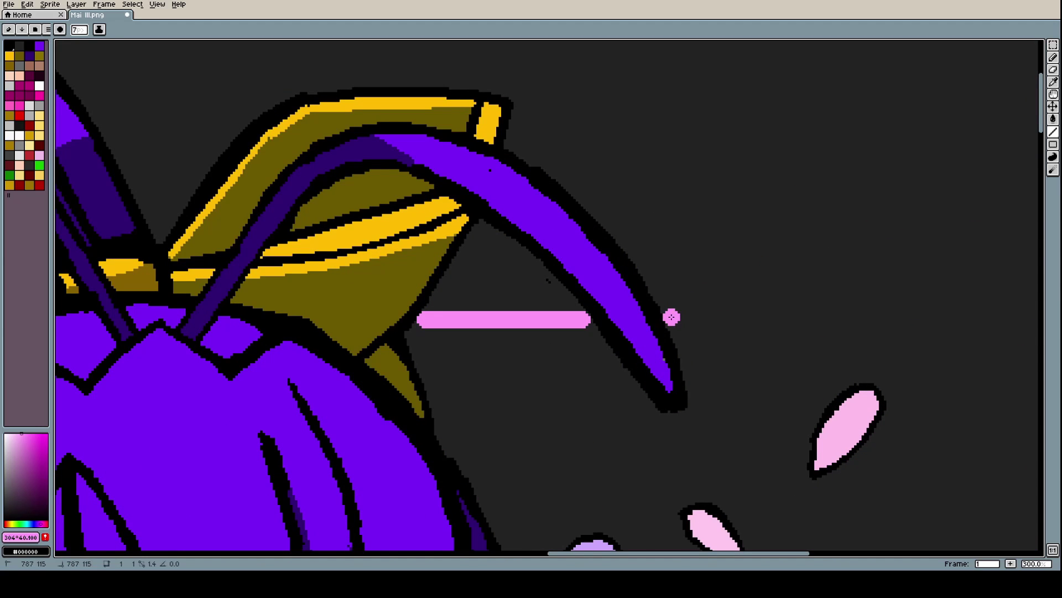
drag(671, 317, 983, 304)
scroll(891, 296, down, 2)
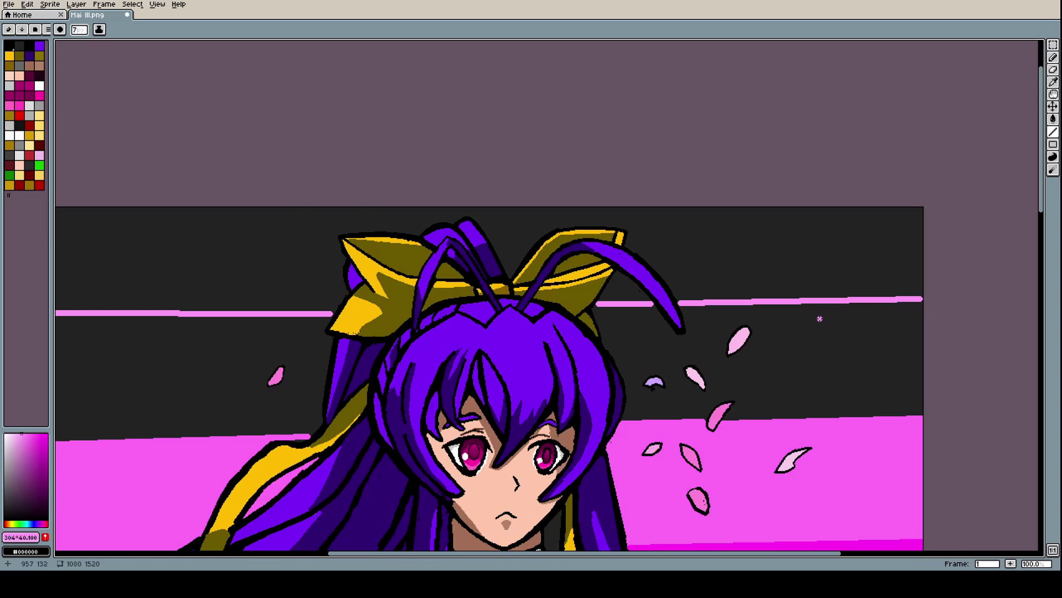
Fill the dark background below the lighter pink line on both sides of the head with the same pink
scroll(819, 319, up, 2)
key(g)
click(795, 368)
scroll(792, 357, down, 2)
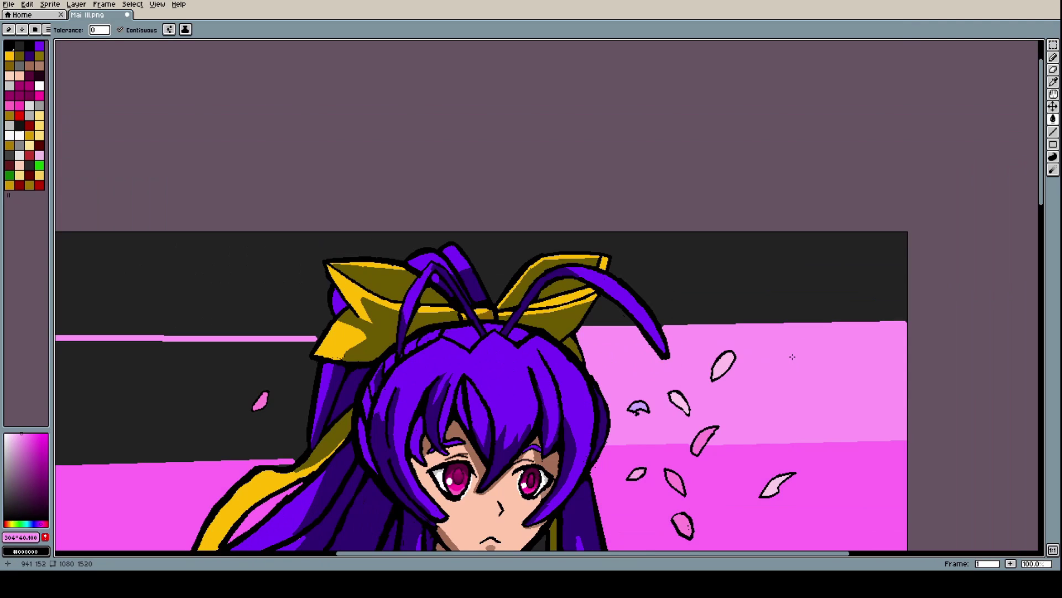
scroll(792, 356, down, 1)
scroll(505, 392, up, 3)
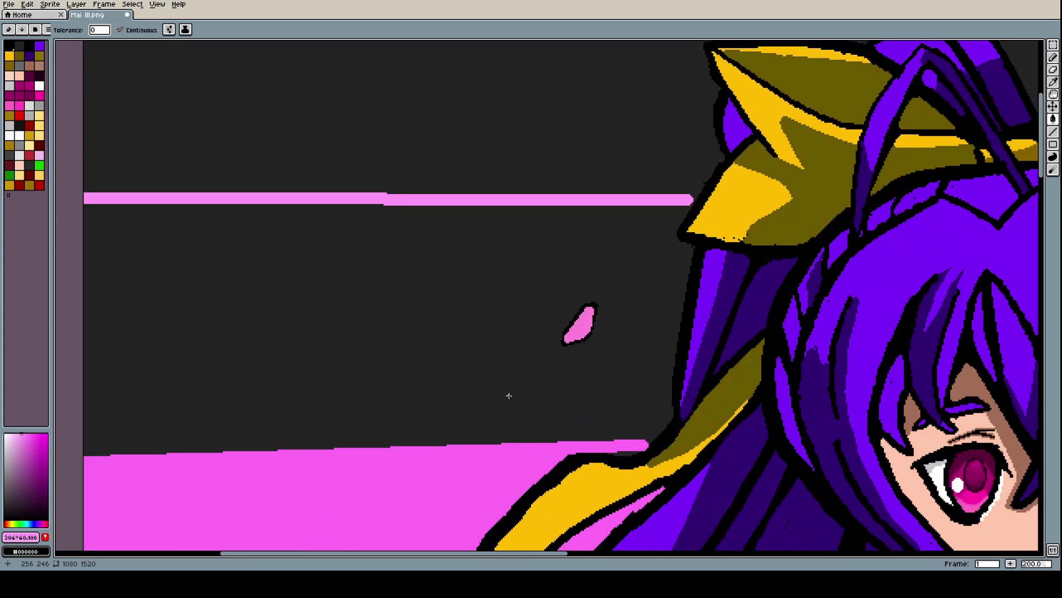
click(505, 387)
scroll(509, 384, down, 3)
scroll(515, 380, down, 1)
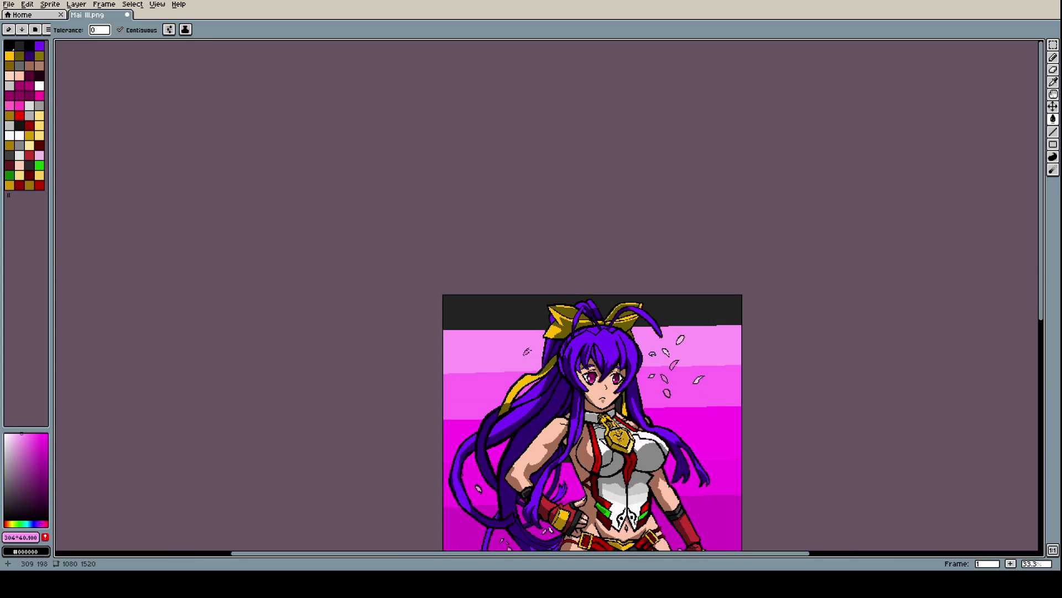
Lighten the drawing colour to hue 304°, saturation 32%, value 100%, and fill the remaining dark background above the bow with it
scroll(492, 306, up, 3)
scroll(501, 315, down, 1)
scroll(462, 475, up, 1)
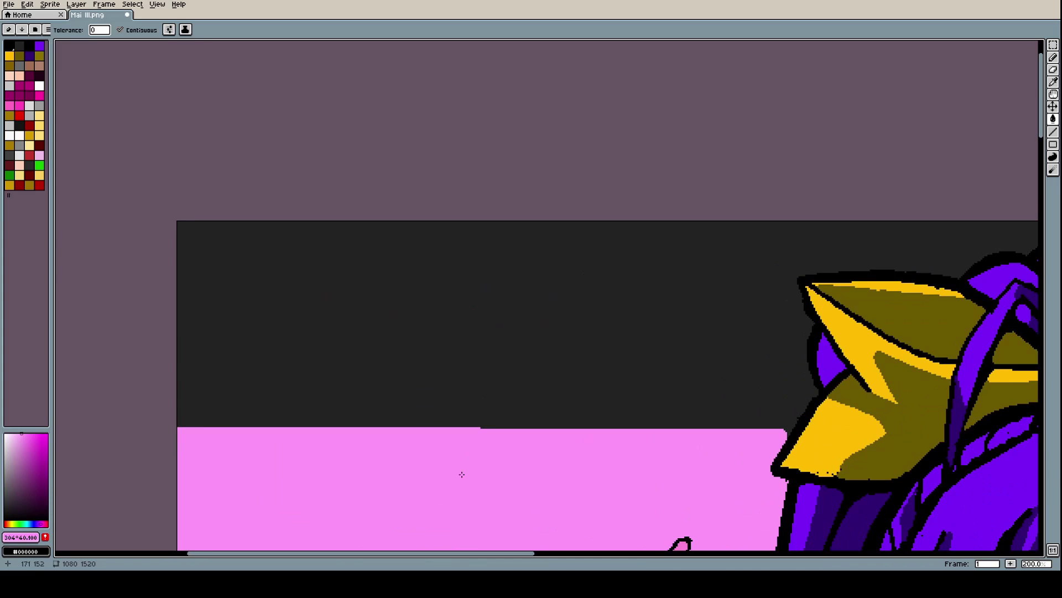
key(i)
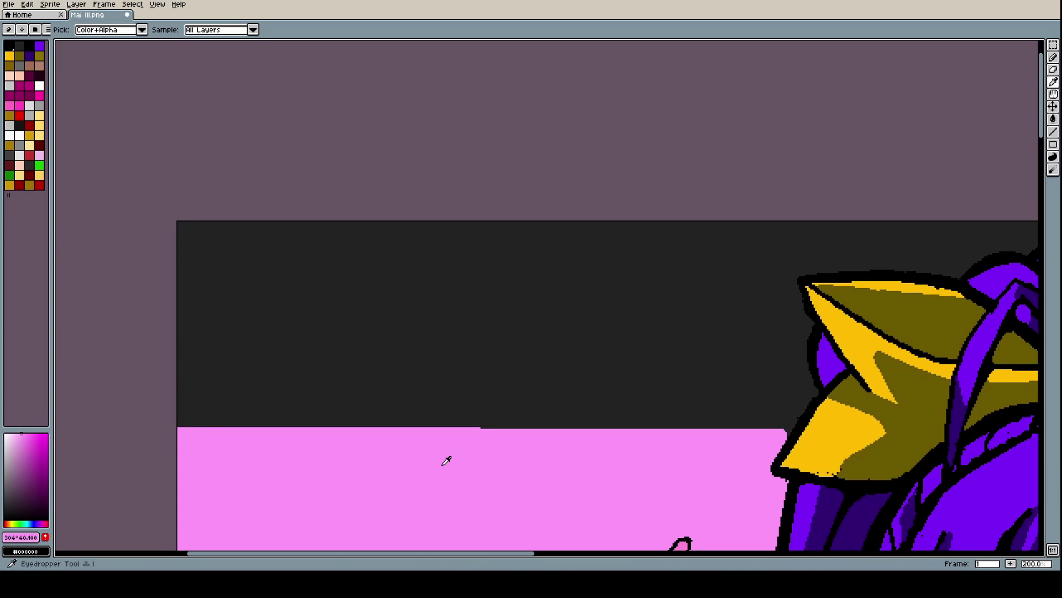
click(17, 435)
click(20, 433)
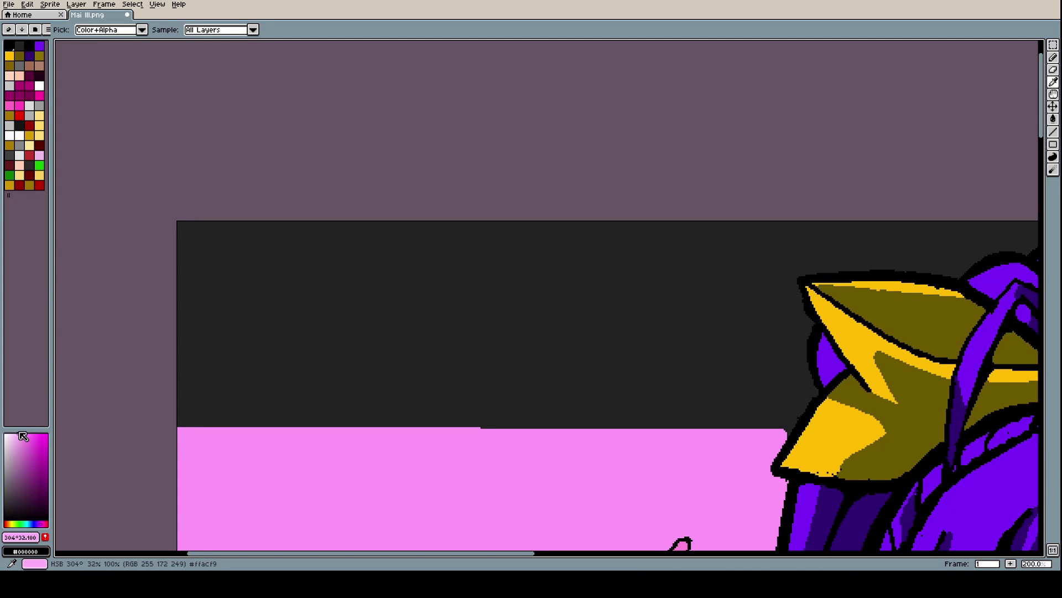
key(g)
click(308, 293)
Examine the stacked pink and magenta bands behind the whole figure
scroll(316, 291, down, 4)
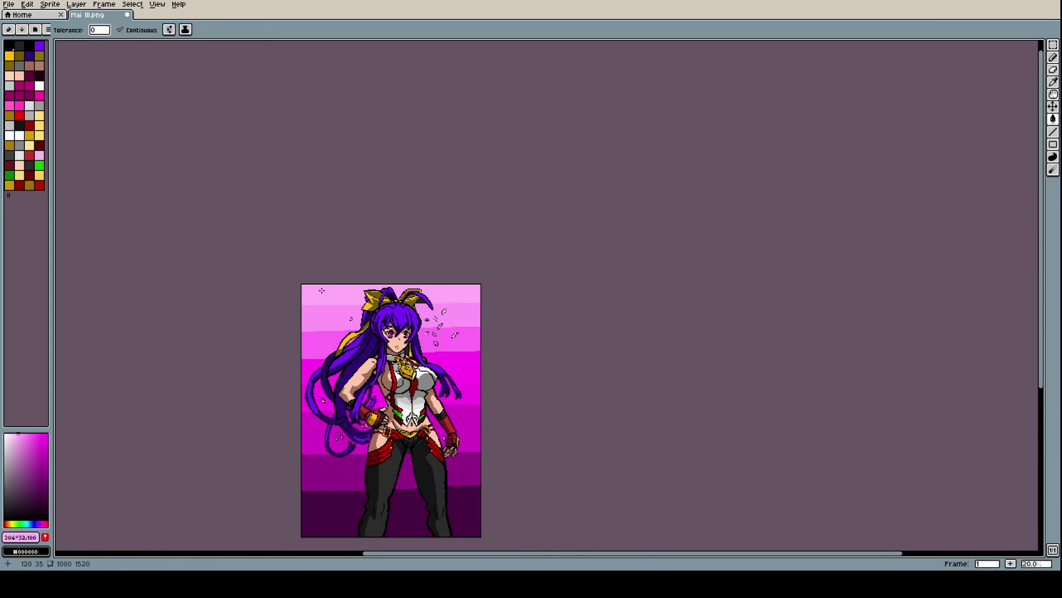
scroll(323, 290, up, 2)
scroll(326, 290, down, 2)
scroll(332, 298, down, 1)
scroll(347, 361, up, 2)
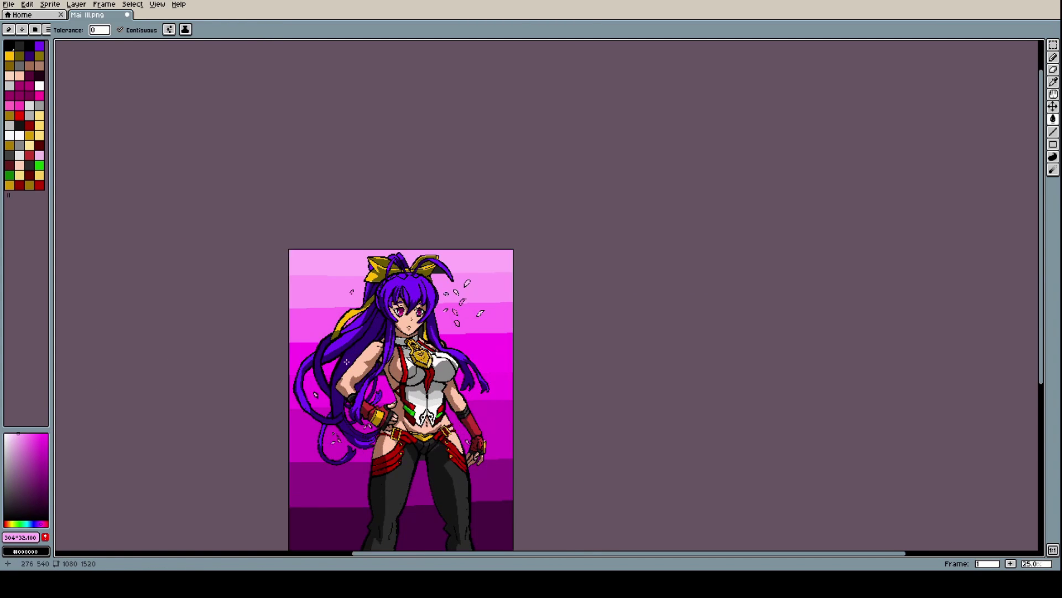
scroll(346, 361, up, 2)
scroll(348, 362, up, 2)
scroll(352, 310, down, 1)
scroll(355, 267, down, 1)
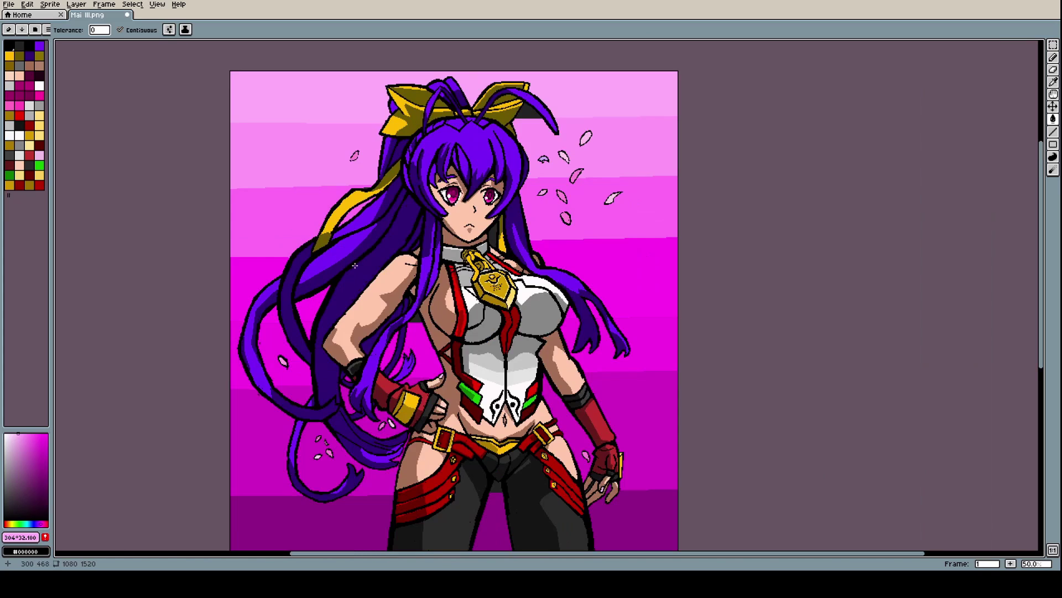
Pick black and draw a straight line about 270 px long along the upper canvas edge, starting at the corner
scroll(226, 53, up, 3)
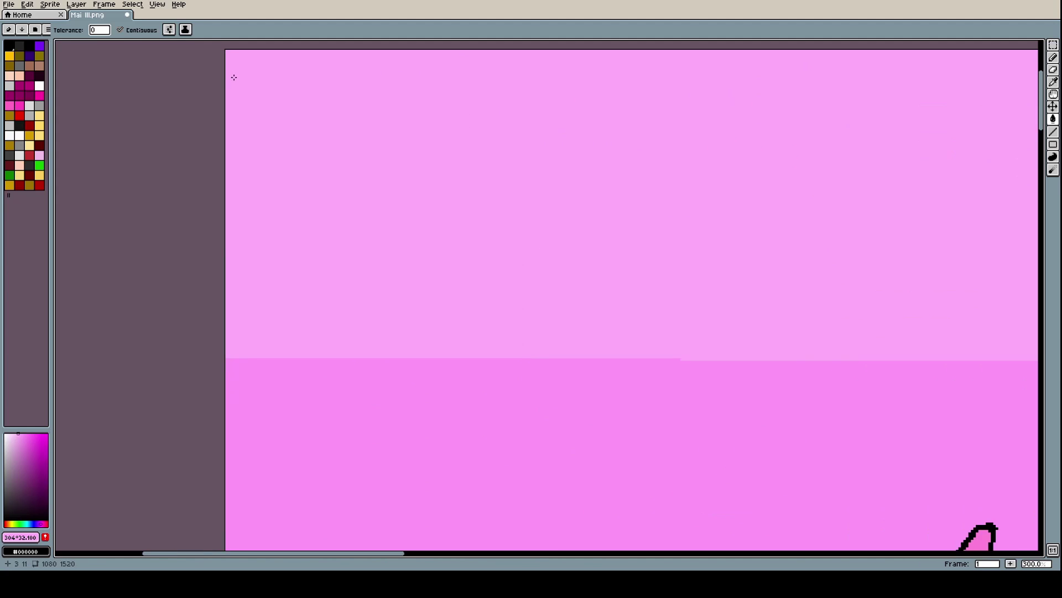
key(i)
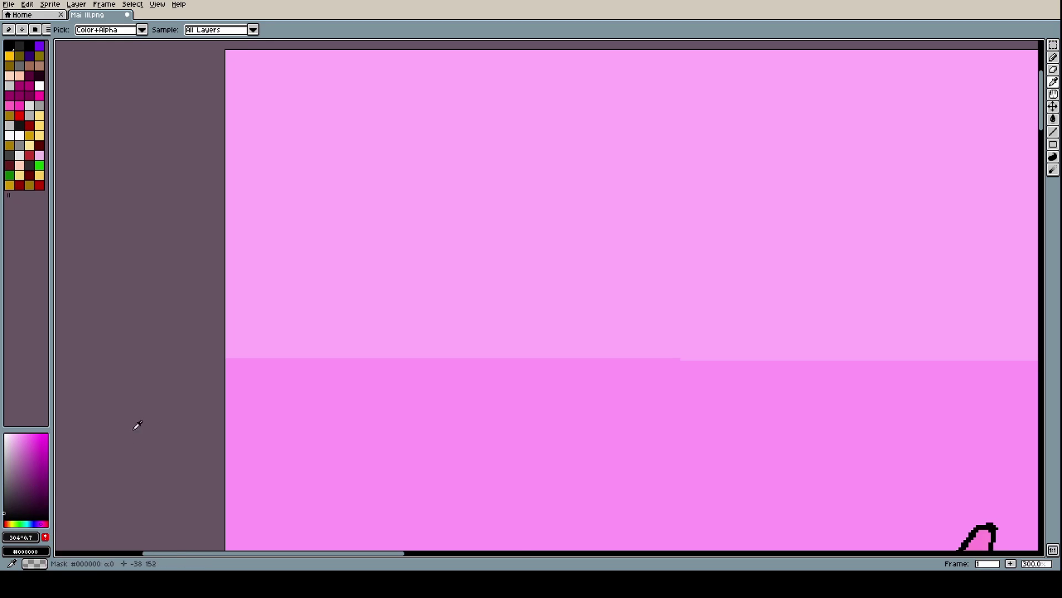
scroll(128, 435, down, 1)
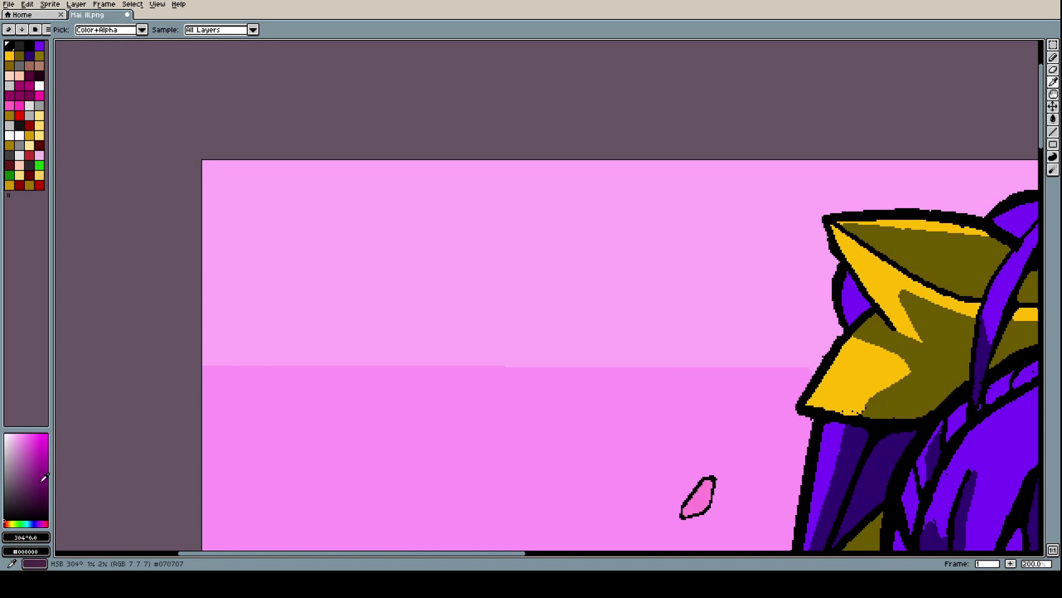
key(b)
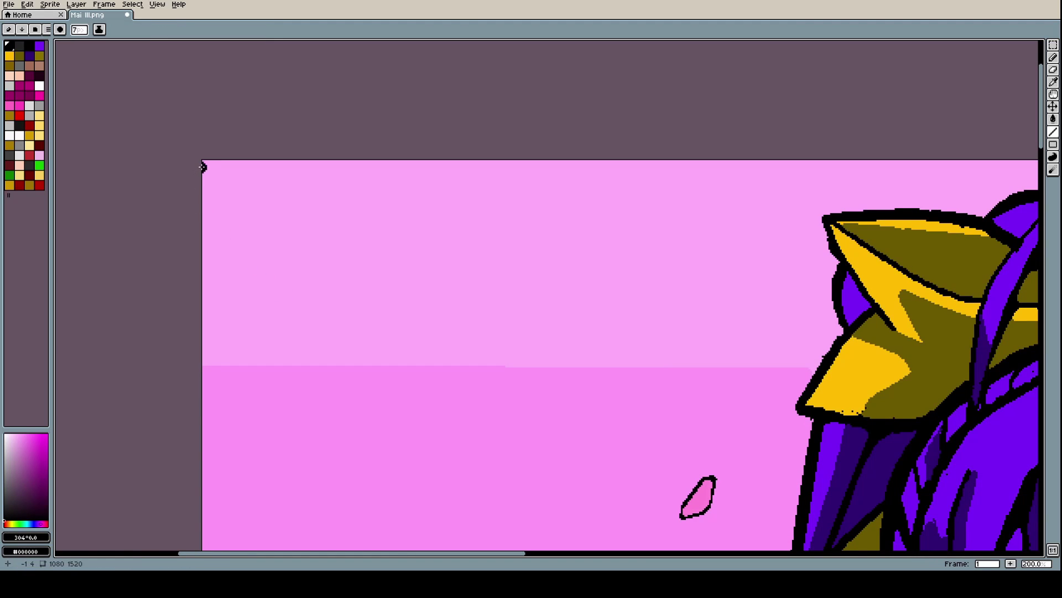
mouse_move(202, 162)
mouse_down()
mouse_move(483, 150)
mouse_move(528, 165)
mouse_move(645, 161)
mouse_up()
scroll(685, 149, down, 4)
scroll(650, 180, up, 5)
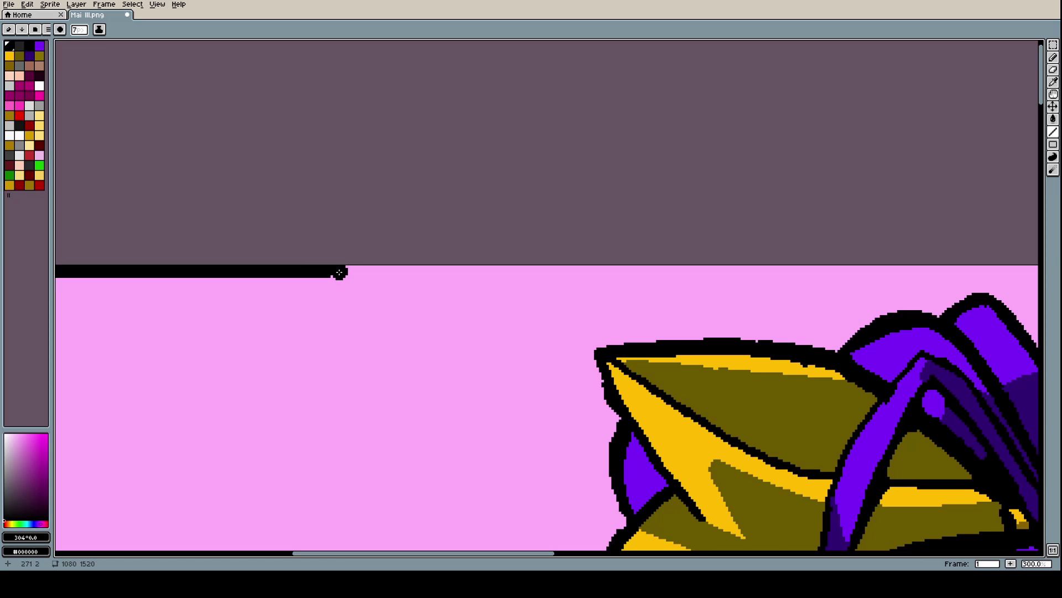
Extend the black line along the upper canvas edge in sections, past the bow towards the far corner
drag(335, 272, 995, 267)
scroll(995, 265, down, 4)
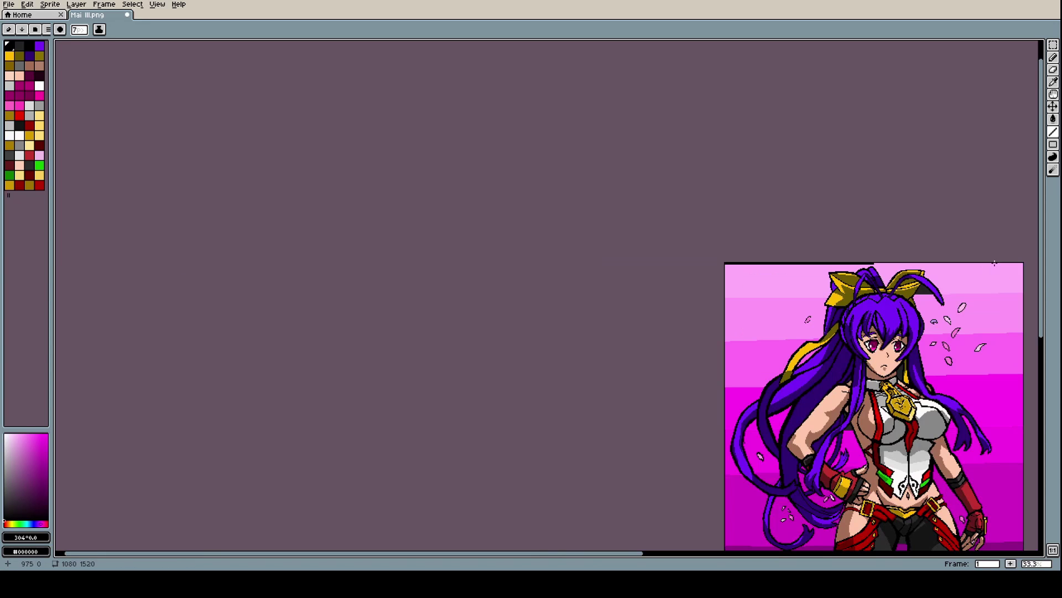
scroll(1005, 266, up, 3)
scroll(1006, 264, down, 3)
scroll(990, 268, up, 3)
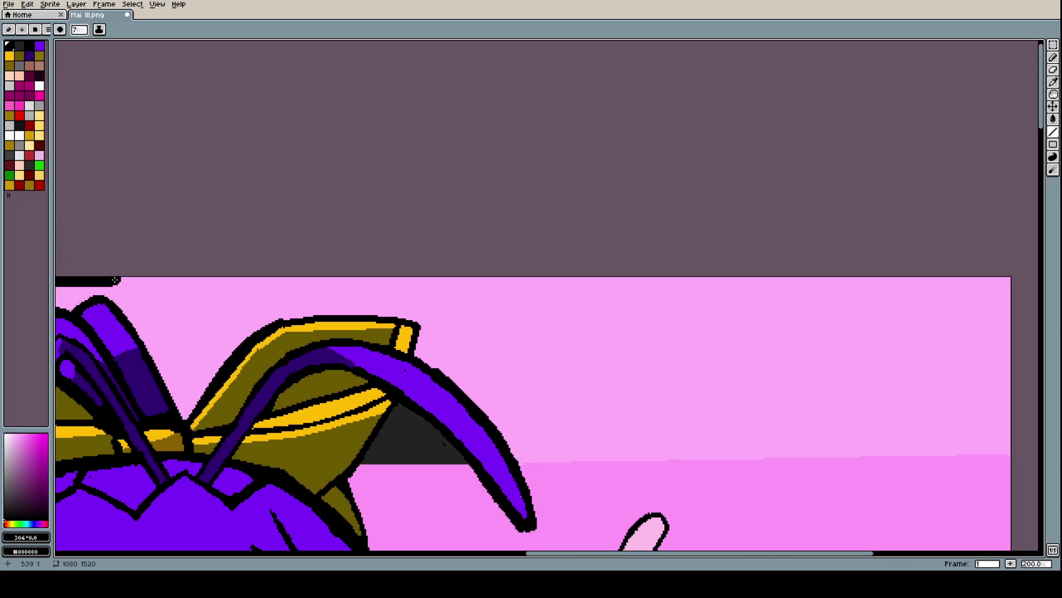
drag(115, 282, 1022, 280)
scroll(547, 282, up, 2)
scroll(884, 262, down, 3)
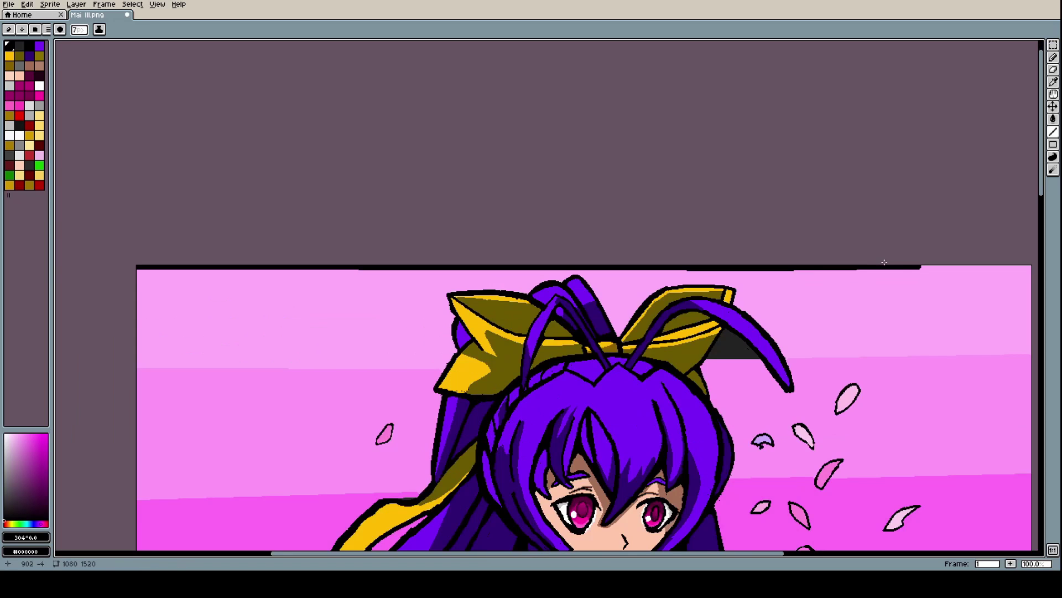
scroll(948, 262, up, 3)
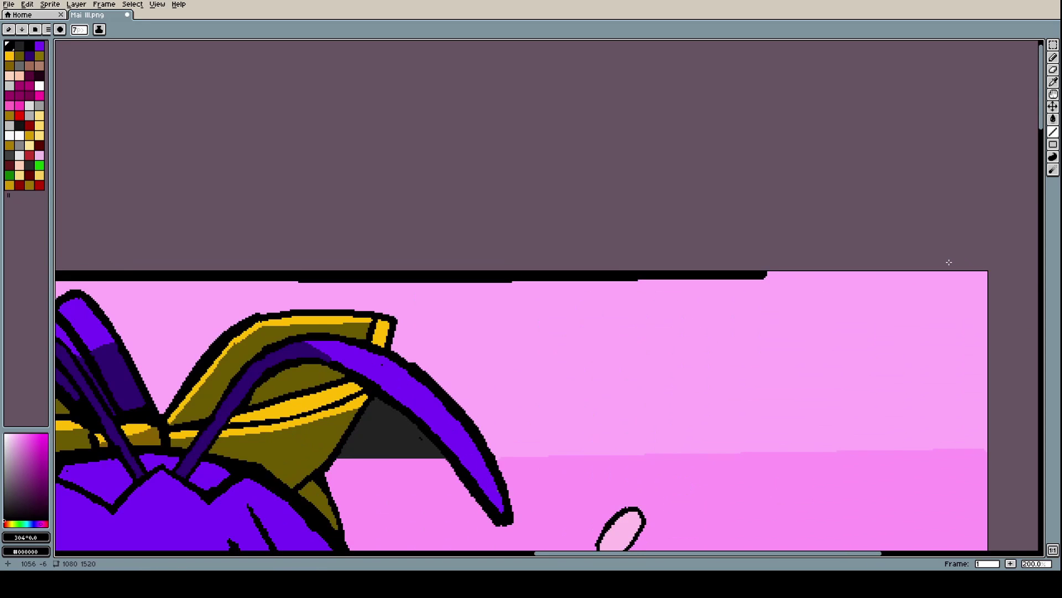
scroll(769, 274, down, 1)
Undo all the black line sections along the upper canvas edge
click(27, 5)
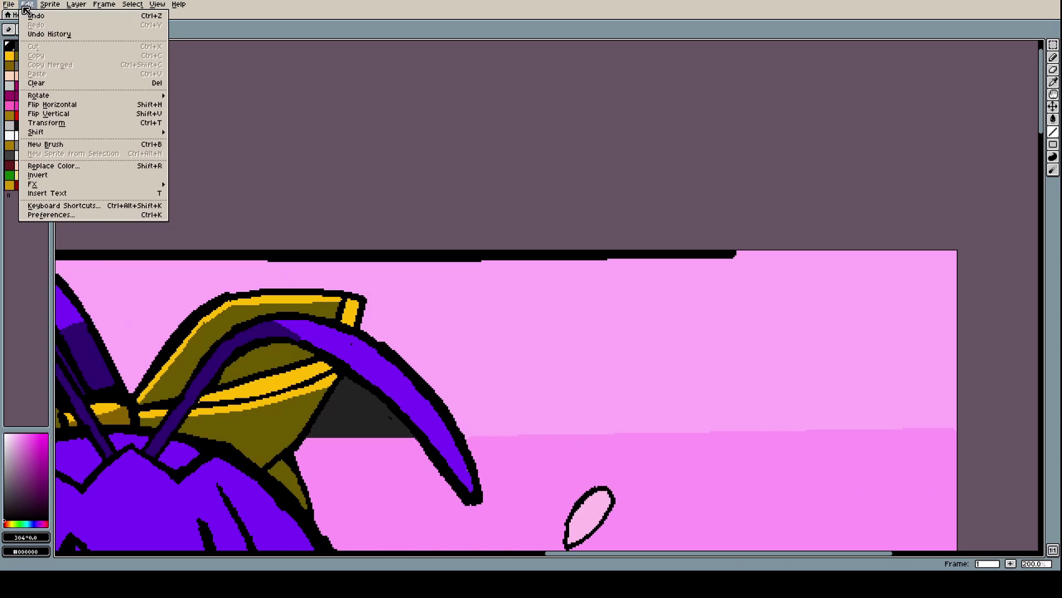
click(34, 16)
click(27, 4)
click(30, 16)
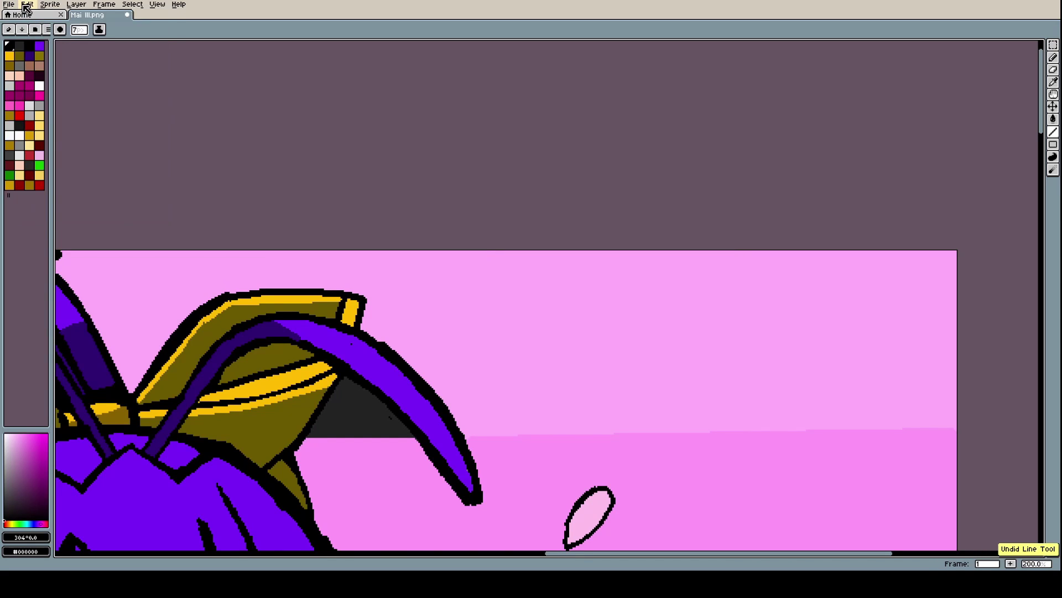
click(26, 4)
click(33, 15)
scroll(372, 205, down, 3)
scroll(135, 169, up, 2)
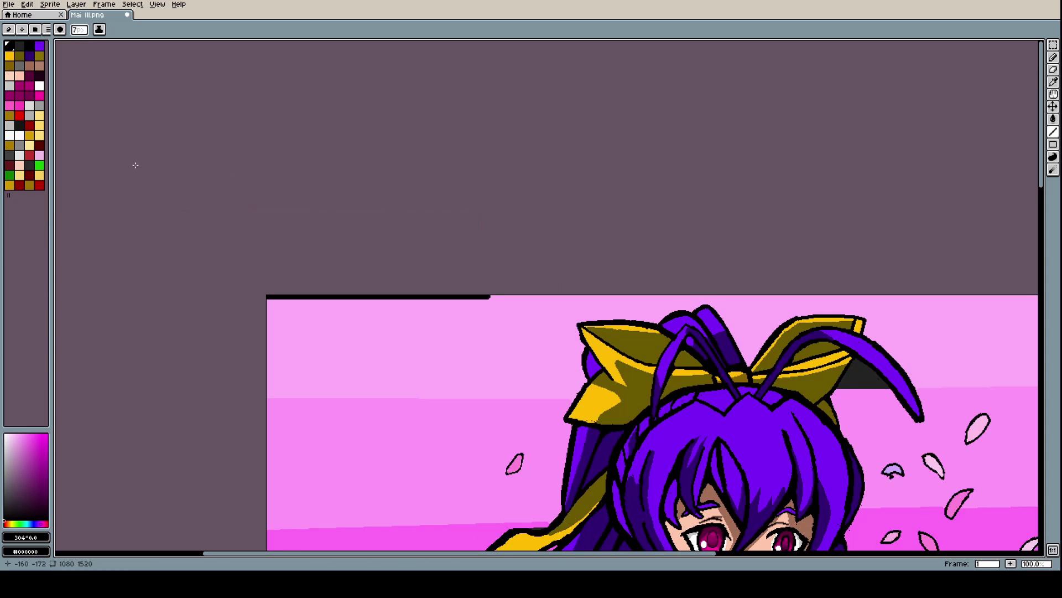
click(26, 4)
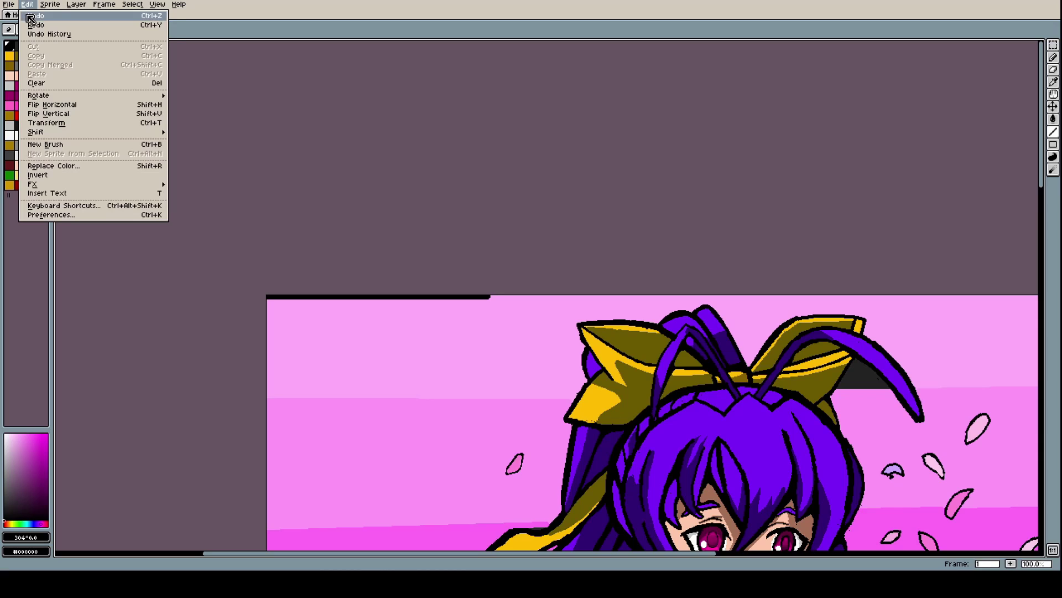
click(31, 15)
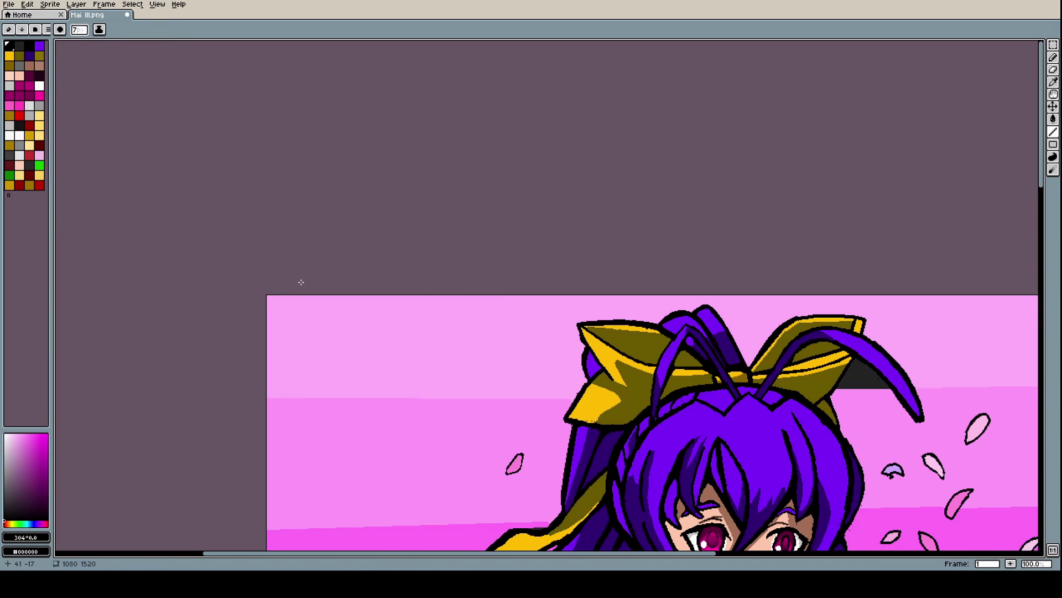
Set the drawing colour to hue 304°, saturation 19%, value 100%, and draw a horizontal line from the canvas edge to above the bow's tip
key(i)
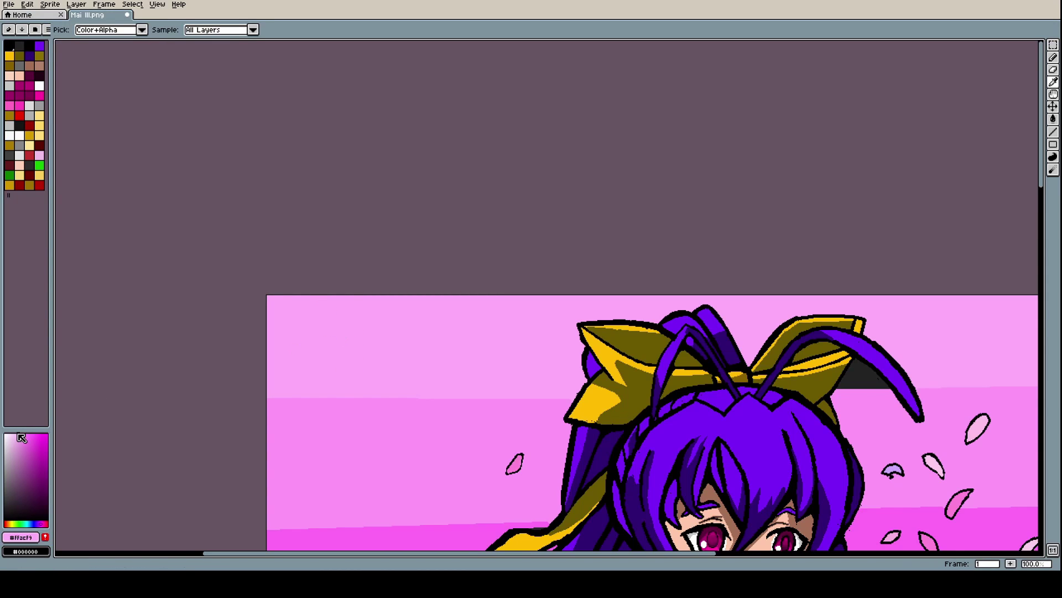
click(13, 433)
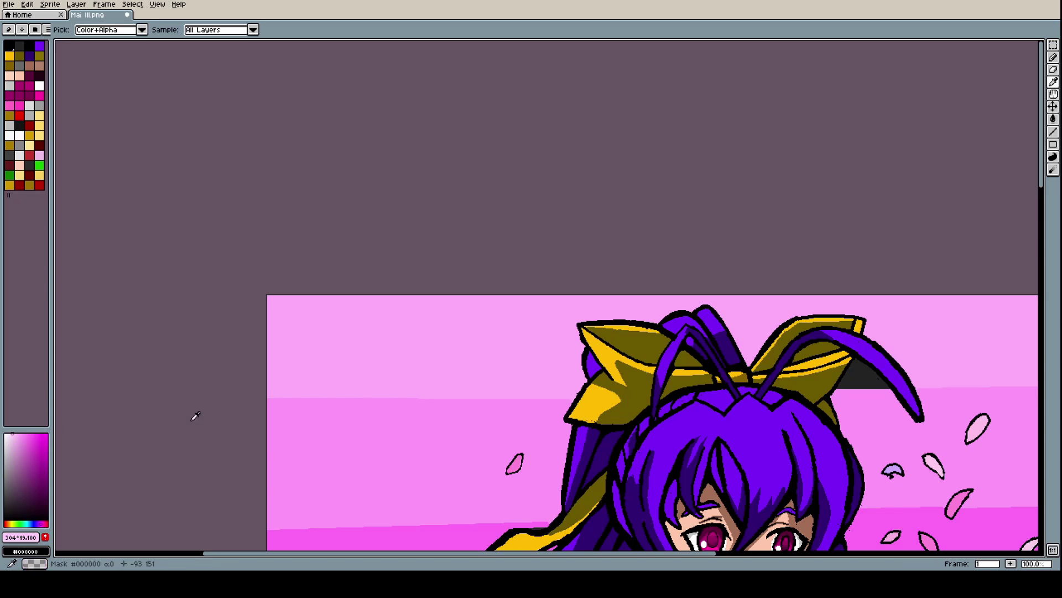
key(b)
scroll(283, 319, up, 1)
drag(238, 311, 870, 305)
scroll(870, 302, down, 2)
scroll(869, 299, up, 2)
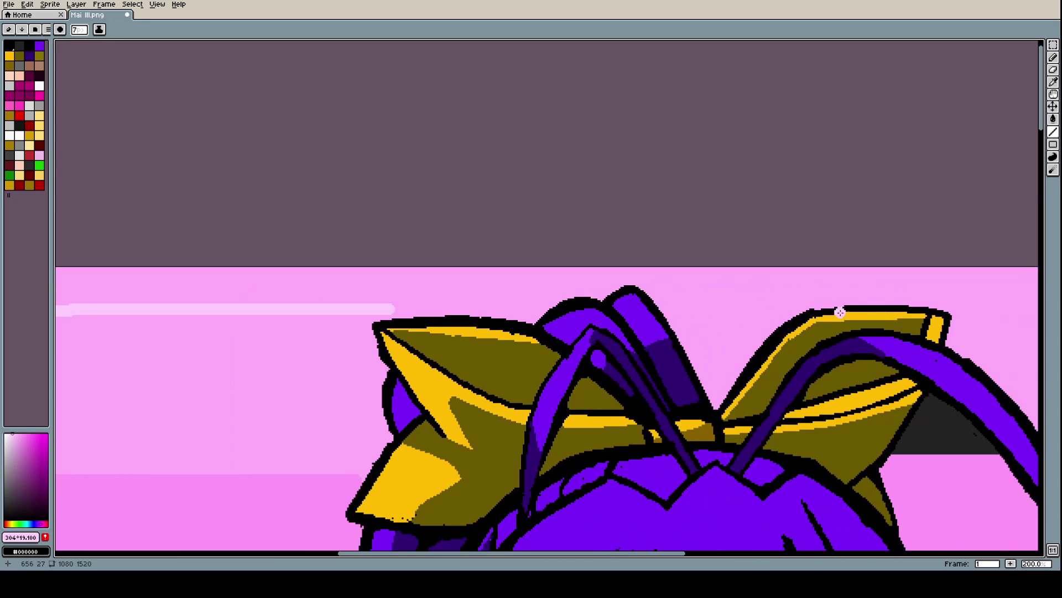
Continue the pale pink 7 px line along the upper band, between the bow's parts and on to the opposite canvas edge
drag(396, 309, 544, 308)
scroll(681, 301, down, 2)
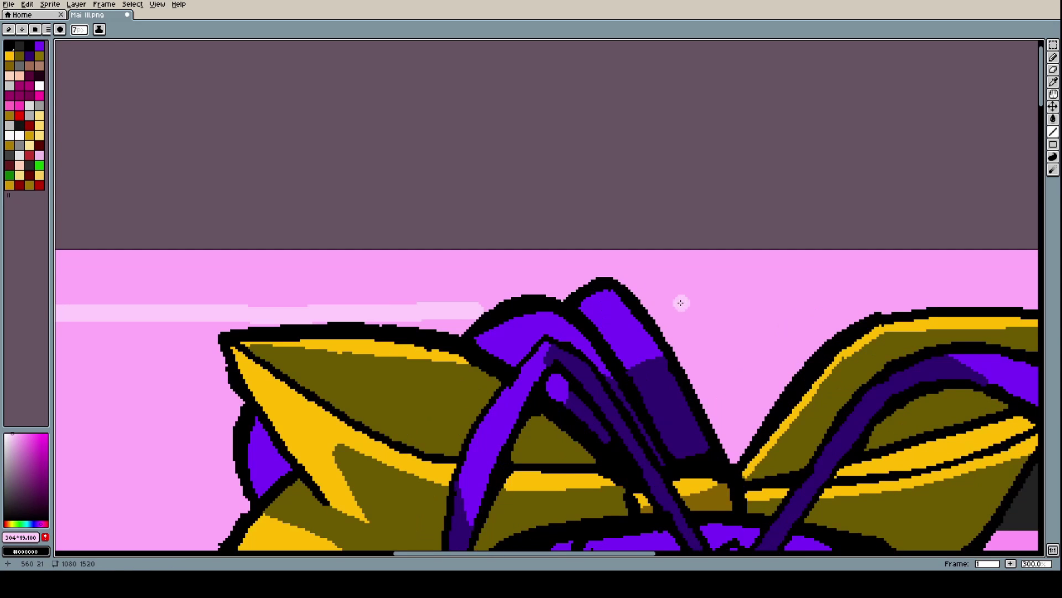
scroll(676, 301, up, 2)
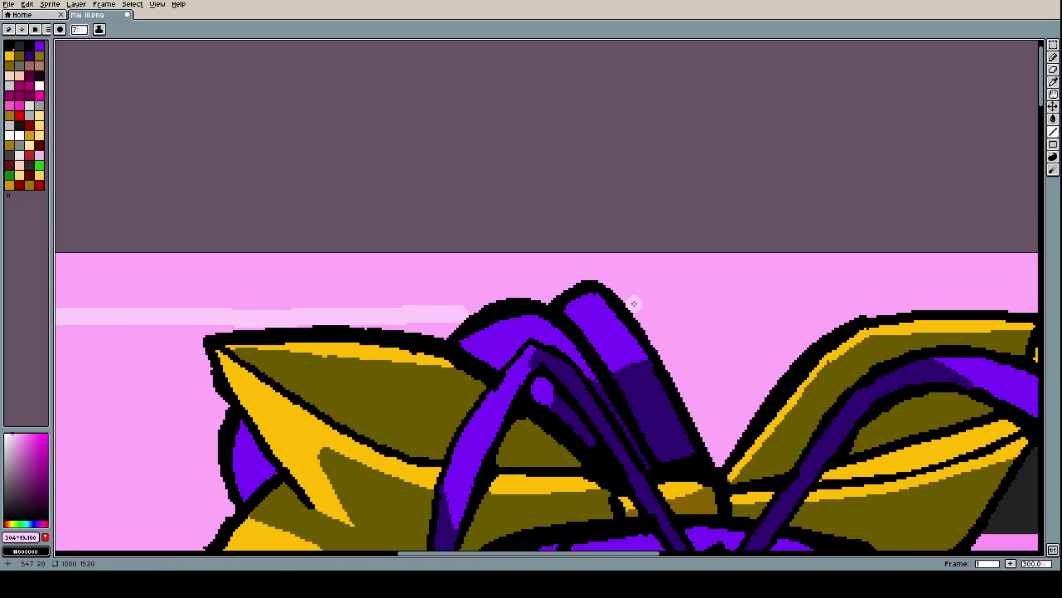
drag(637, 308, 914, 302)
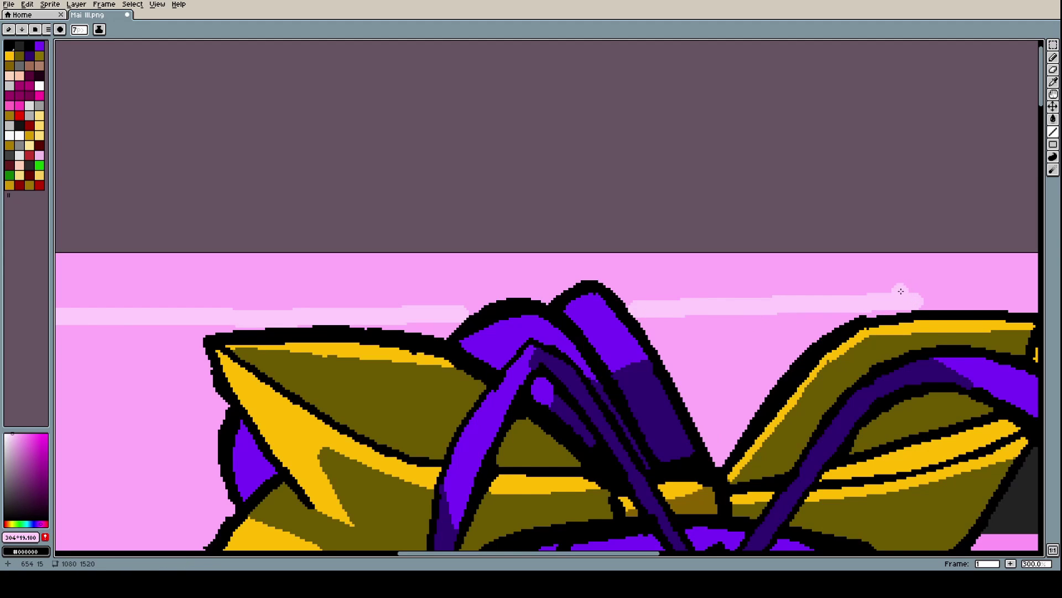
scroll(904, 295, down, 5)
scroll(956, 291, up, 1)
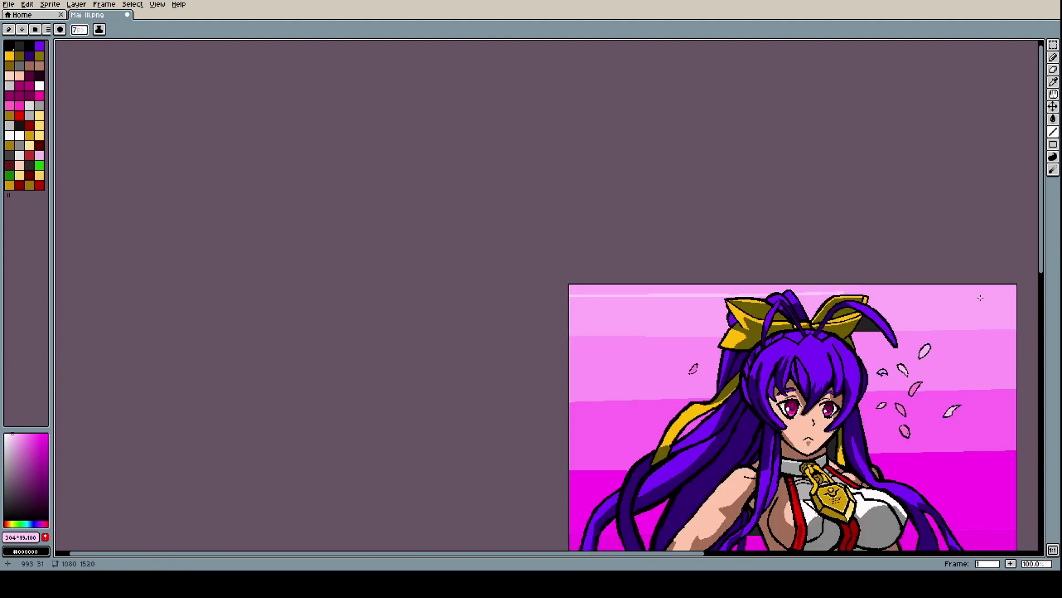
scroll(956, 291, down, 1)
scroll(957, 287, up, 4)
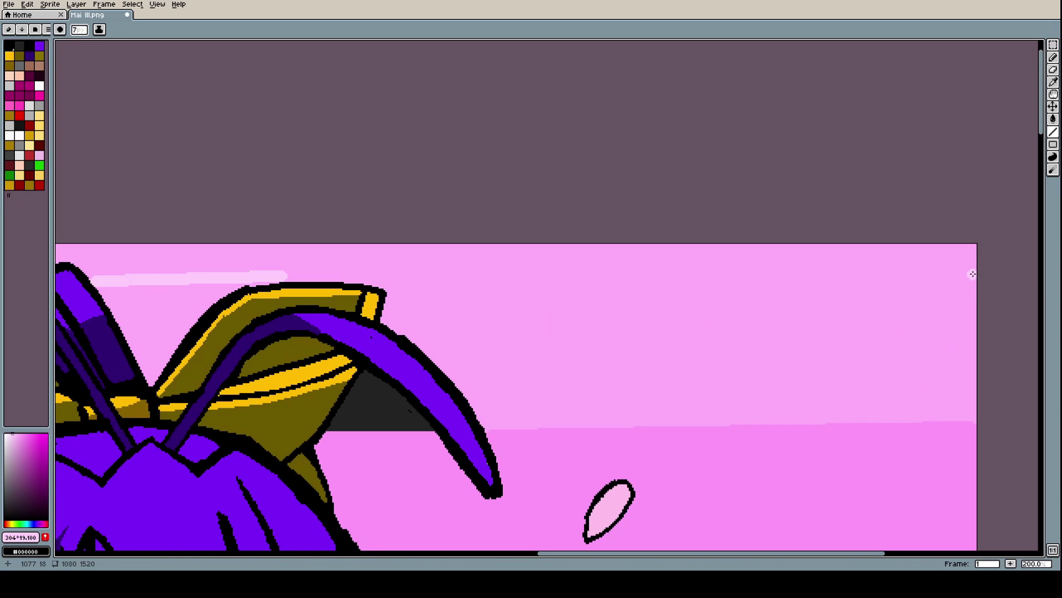
drag(973, 274, 289, 272)
Fill the strip above the pale pink line with the same pale pink
key(g)
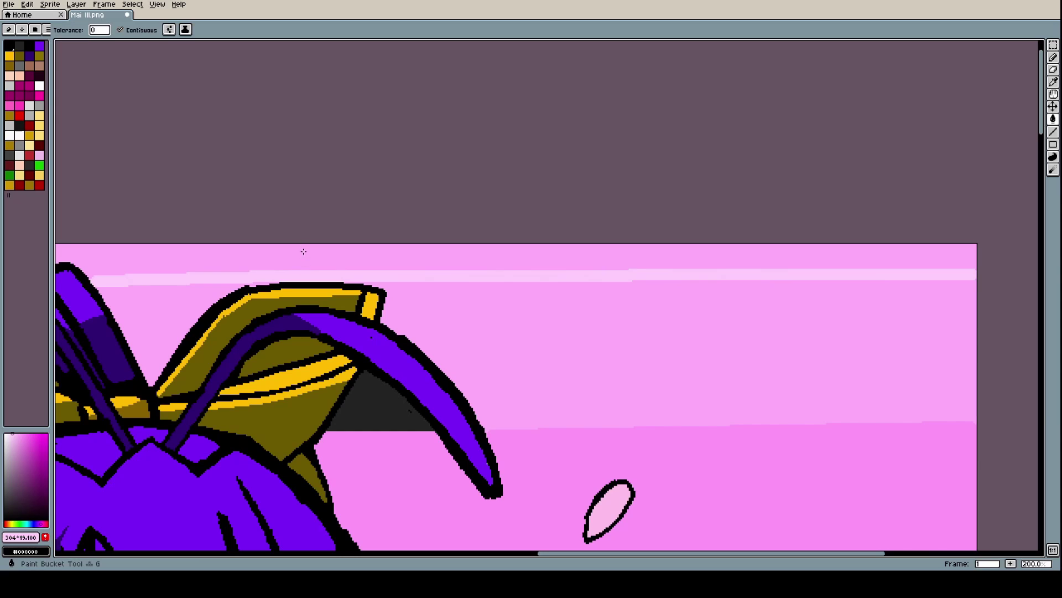
click(301, 249)
scroll(369, 237, down, 4)
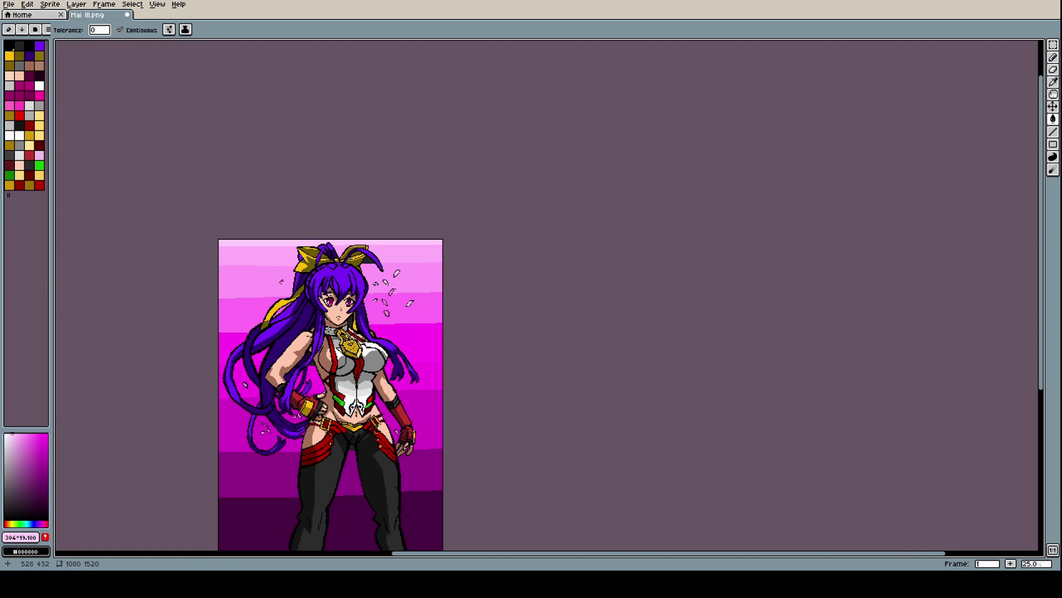
Pick black and thicken the thin upper outline of the lowest petal beside the face with 3 px curves
scroll(415, 338, up, 8)
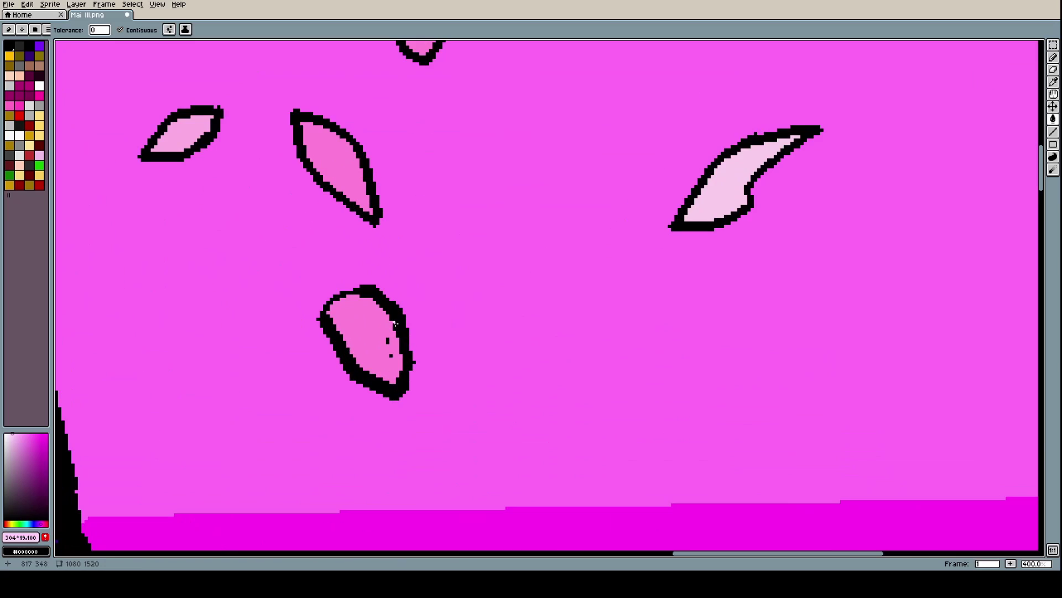
key(i)
click(395, 301)
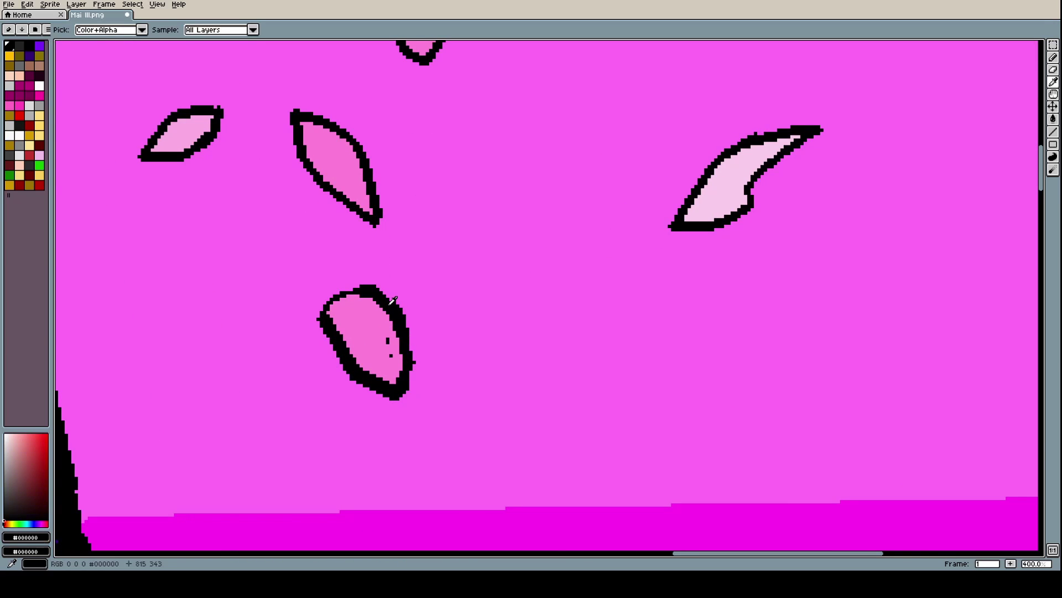
key(l)
drag(1053, 132, 1034, 131)
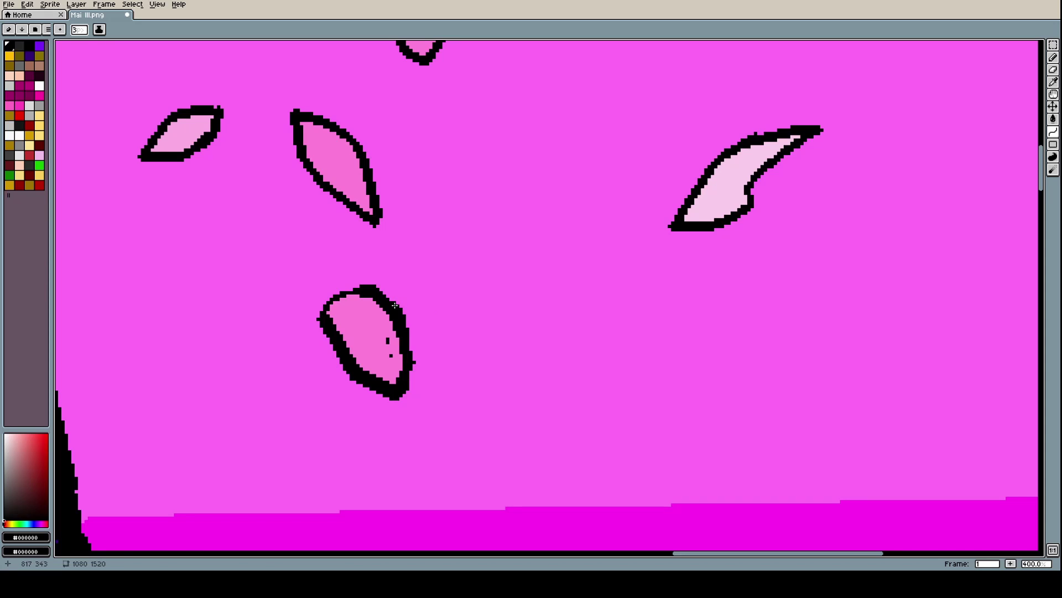
drag(395, 305, 326, 316)
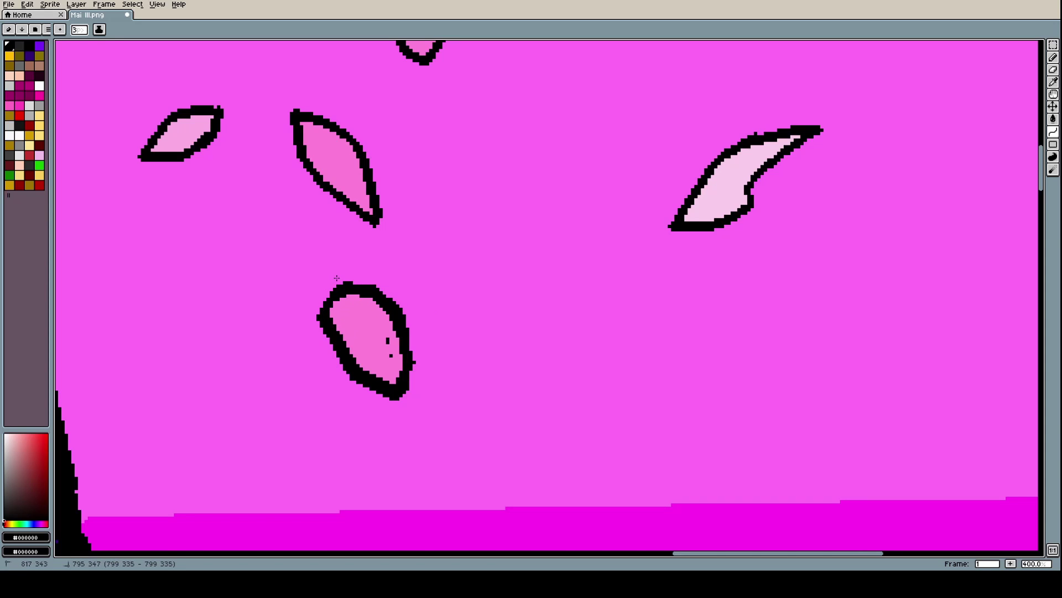
mouse_move(336, 278)
mouse_down()
mouse_move(322, 310)
mouse_move(330, 292)
mouse_up()
scroll(470, 336, down, 6)
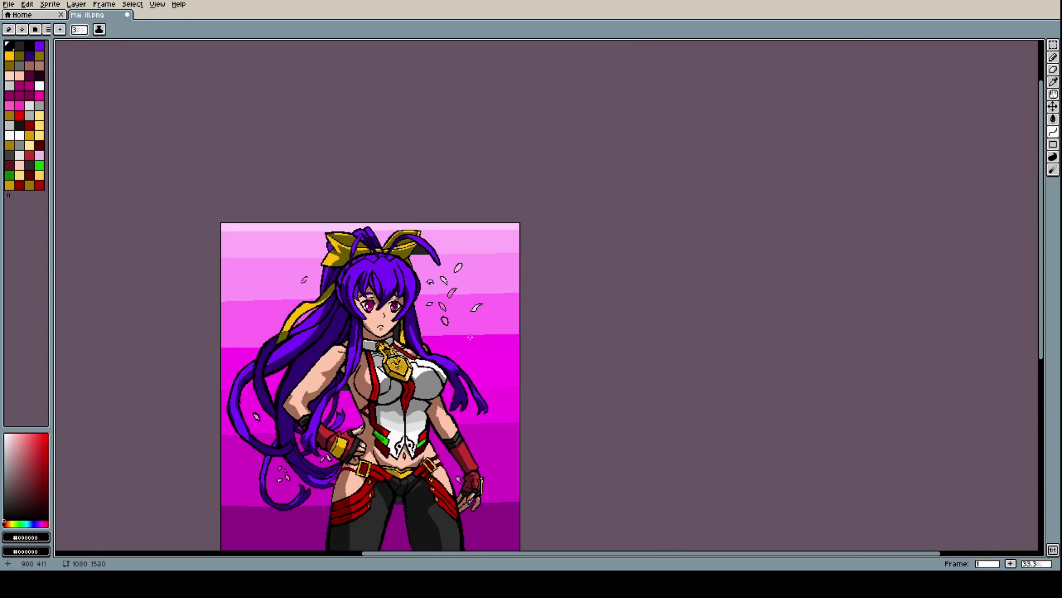
Set the drawing colour to hue 304°, saturation 100%, value 18%, and draw a line across the lowest band from the canvas edge to the first leg
scroll(465, 338, down, 2)
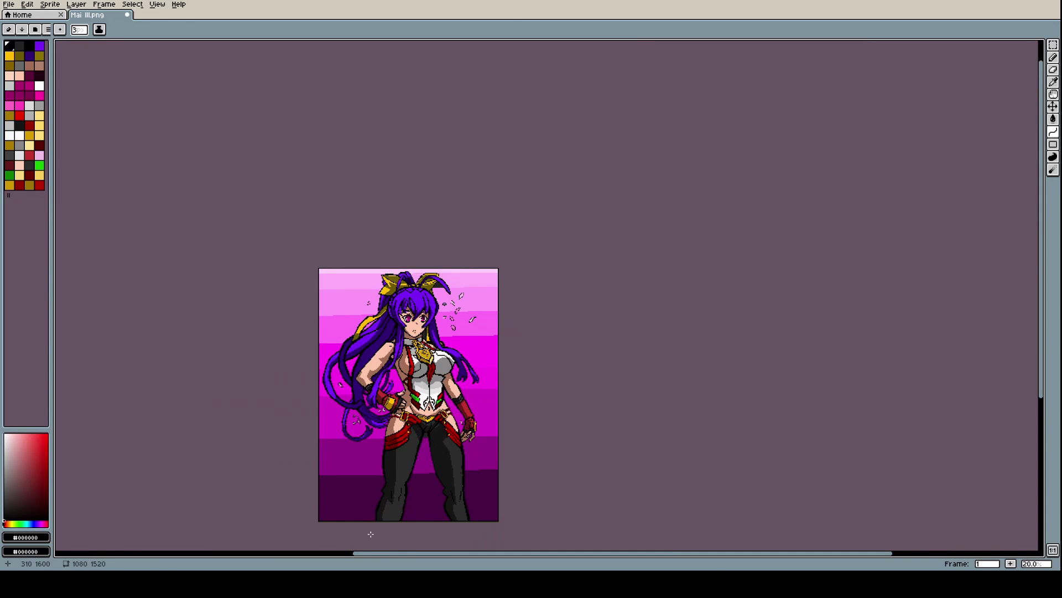
scroll(360, 473, up, 2)
scroll(357, 476, down, 2)
scroll(332, 500, up, 7)
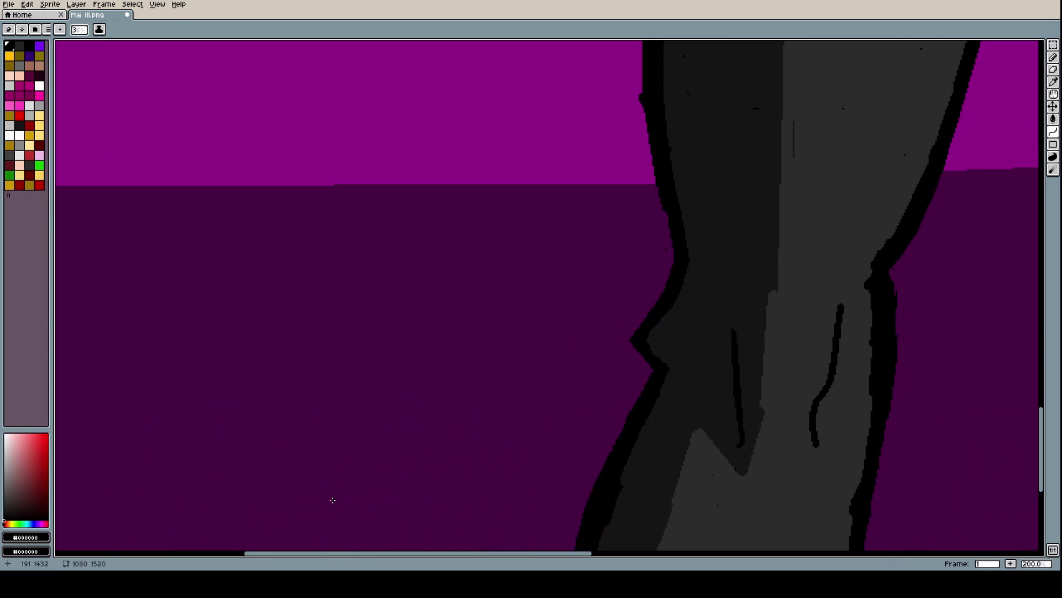
key(i)
click(178, 432)
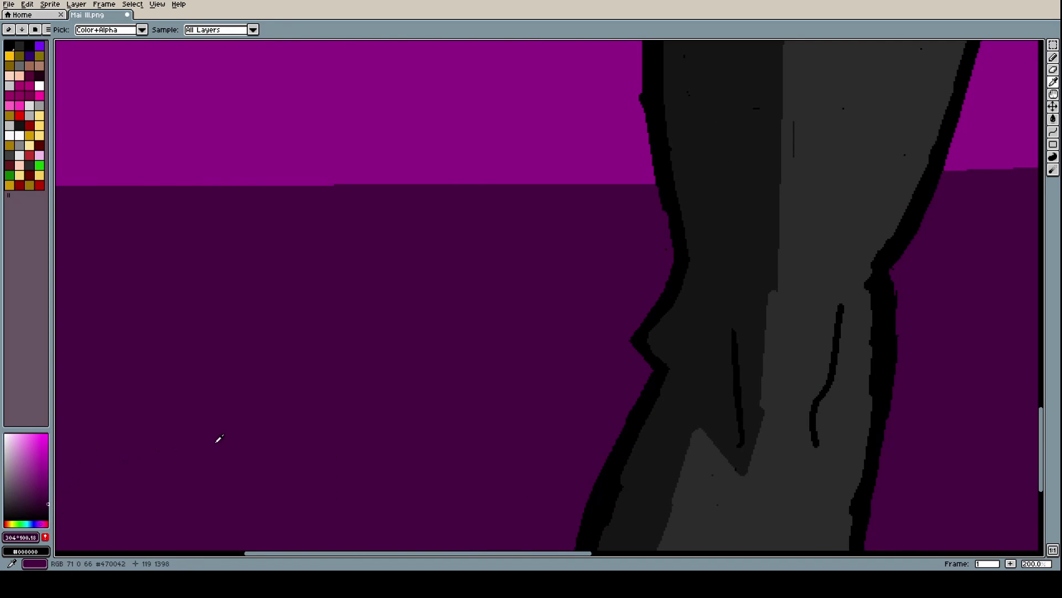
scroll(218, 437, down, 4)
scroll(234, 422, up, 2)
key(l)
drag(125, 447, 415, 450)
Continue the dark purple line between the legs and from the second leg to the far canvas edge
scroll(443, 457, up, 1)
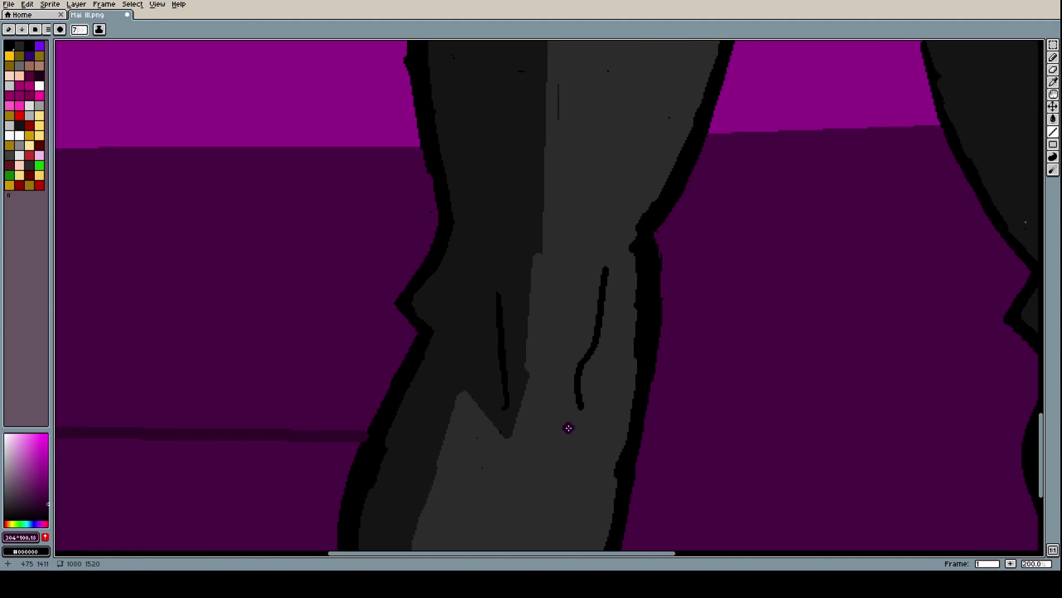
scroll(636, 429, up, 1)
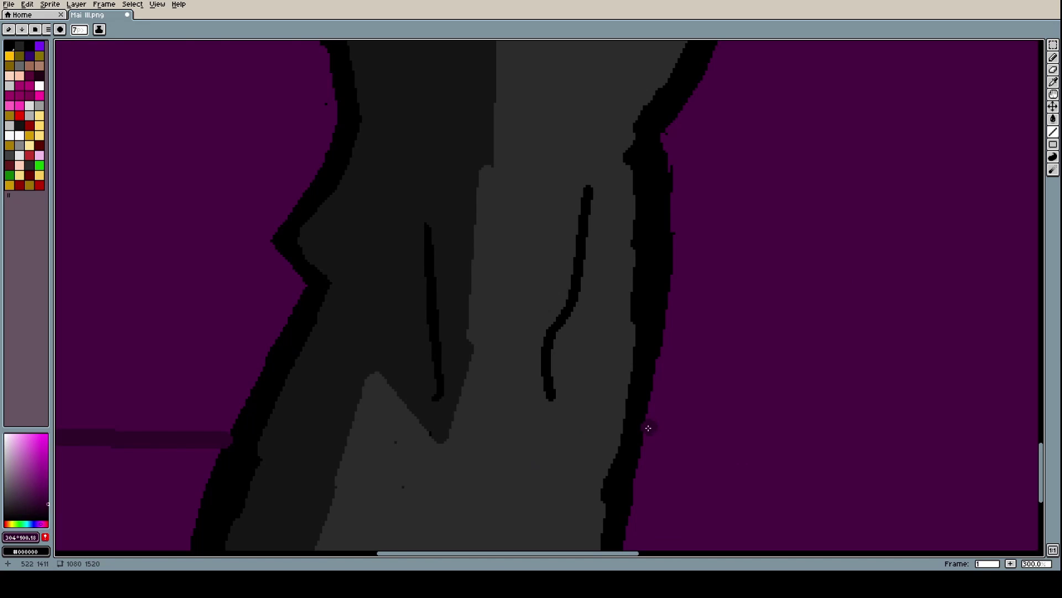
mouse_move(648, 428)
mouse_down()
mouse_move(1034, 429)
mouse_move(636, 413)
mouse_up()
scroll(637, 412, down, 2)
scroll(750, 399, up, 2)
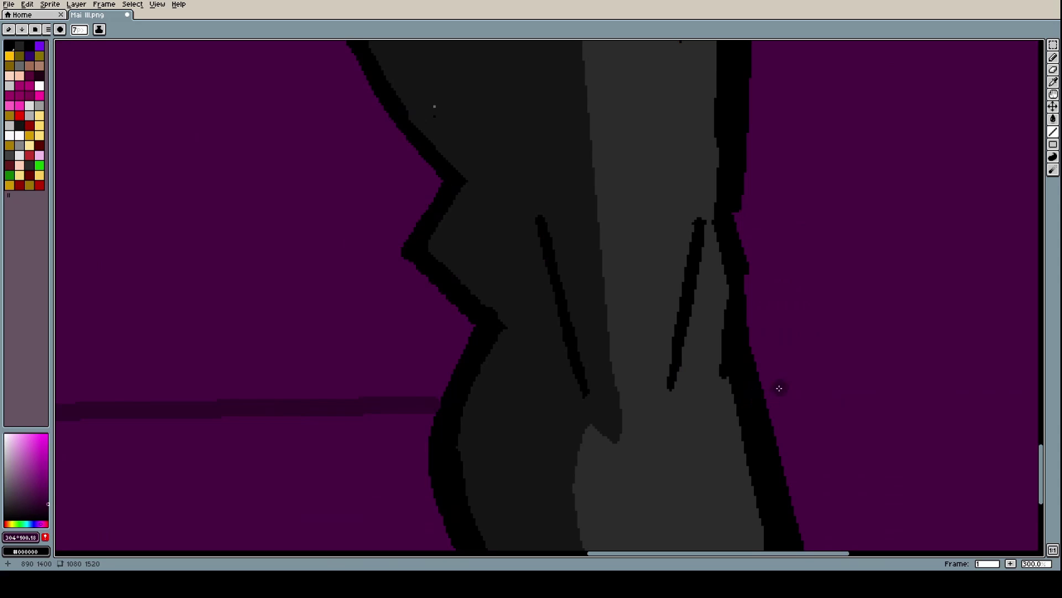
drag(771, 393, 1000, 380)
Fill the three background areas below the dark purple line with the same dark purple
scroll(799, 415, down, 3)
key(g)
click(785, 430)
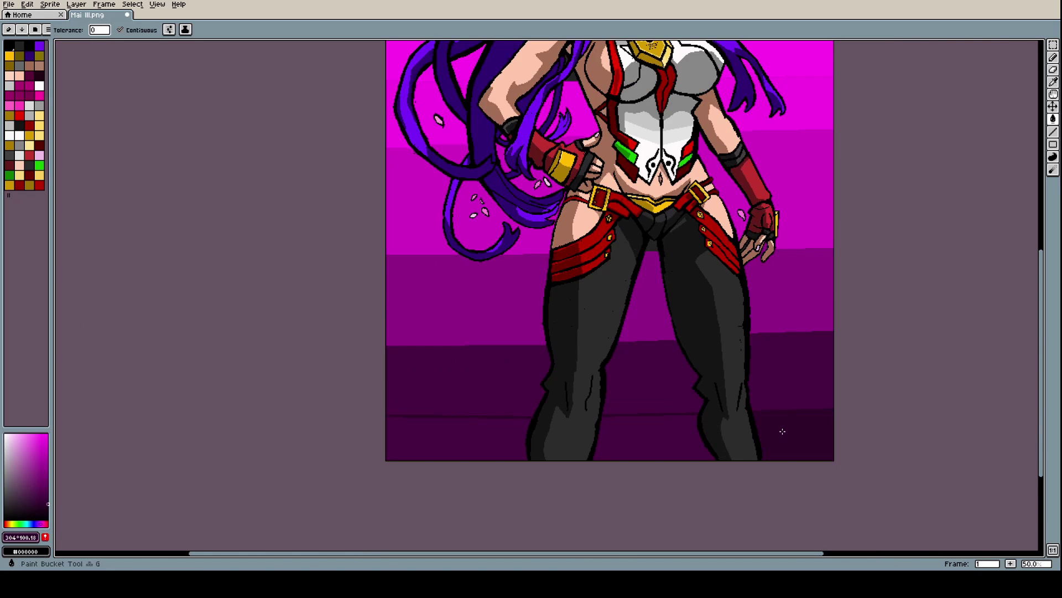
click(652, 446)
click(477, 448)
scroll(477, 447, down, 4)
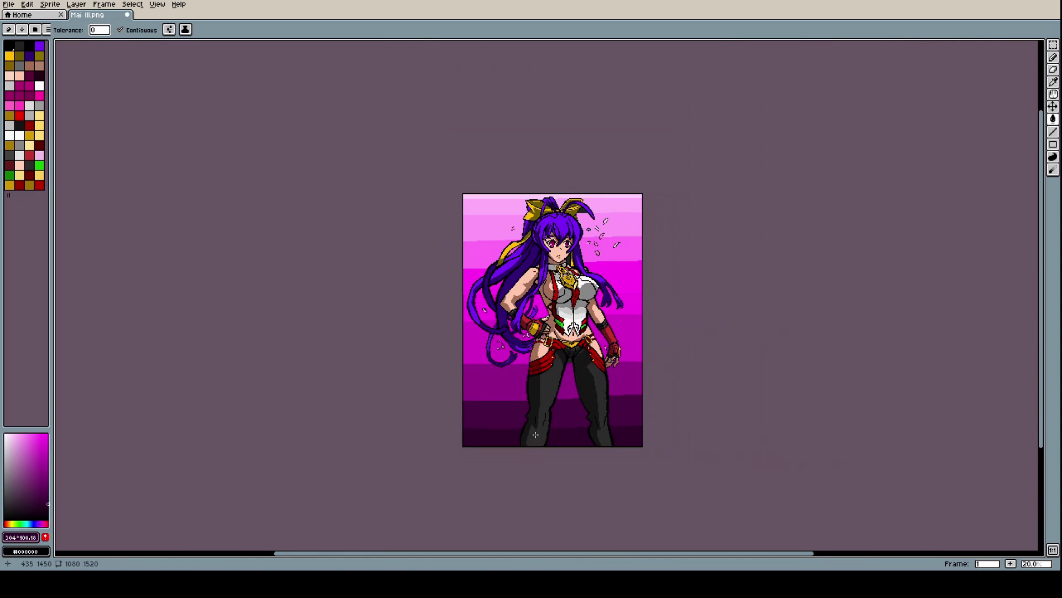
Pick black and draw a new petal's curved outline with 3 px curves, in the background outward from the petal beside the ponytail
scroll(511, 410, up, 1)
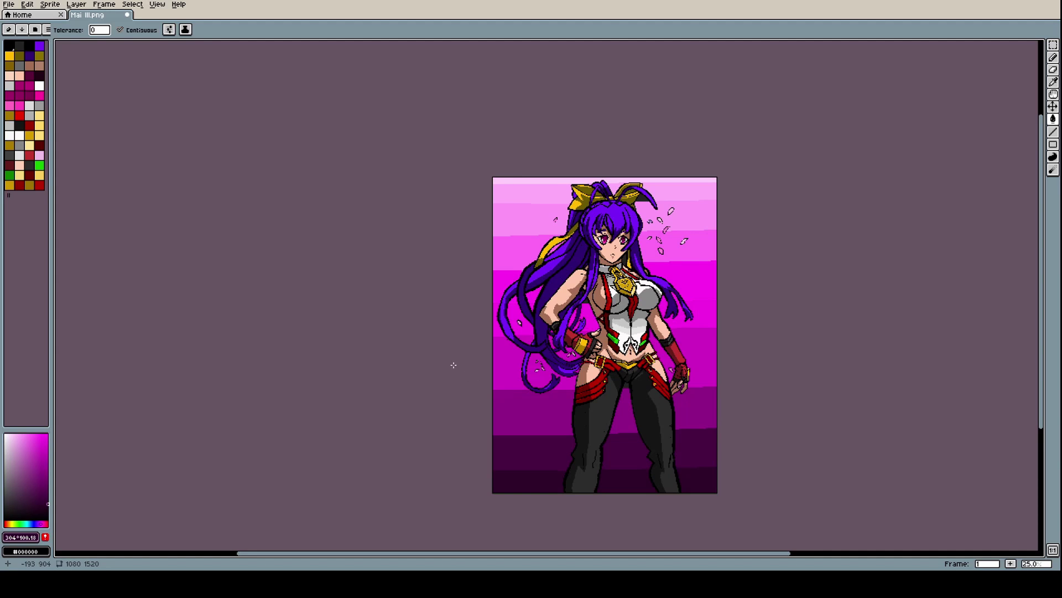
scroll(486, 213, up, 8)
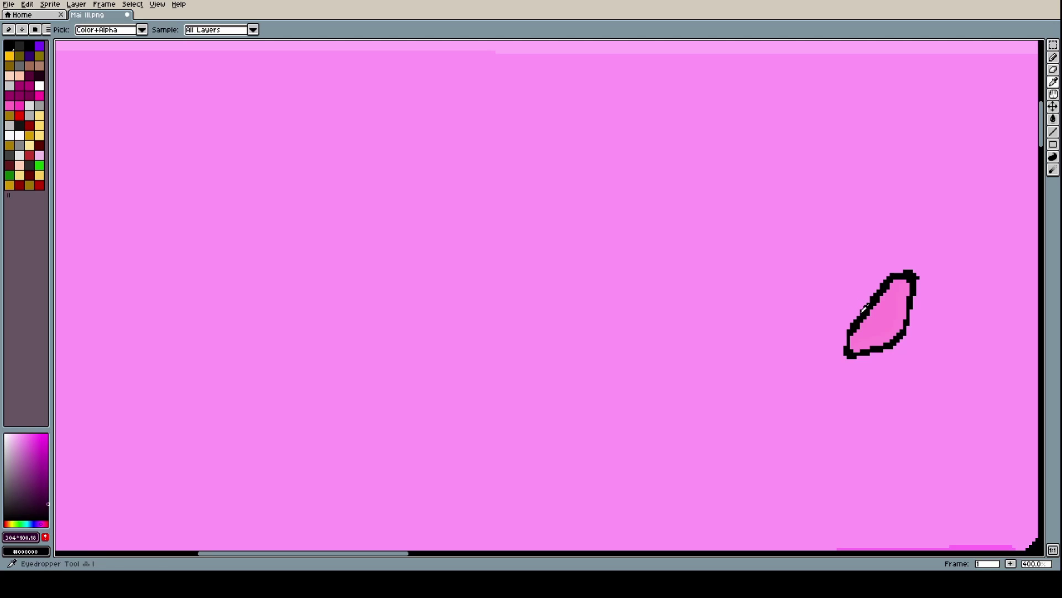
click(859, 308)
key(b)
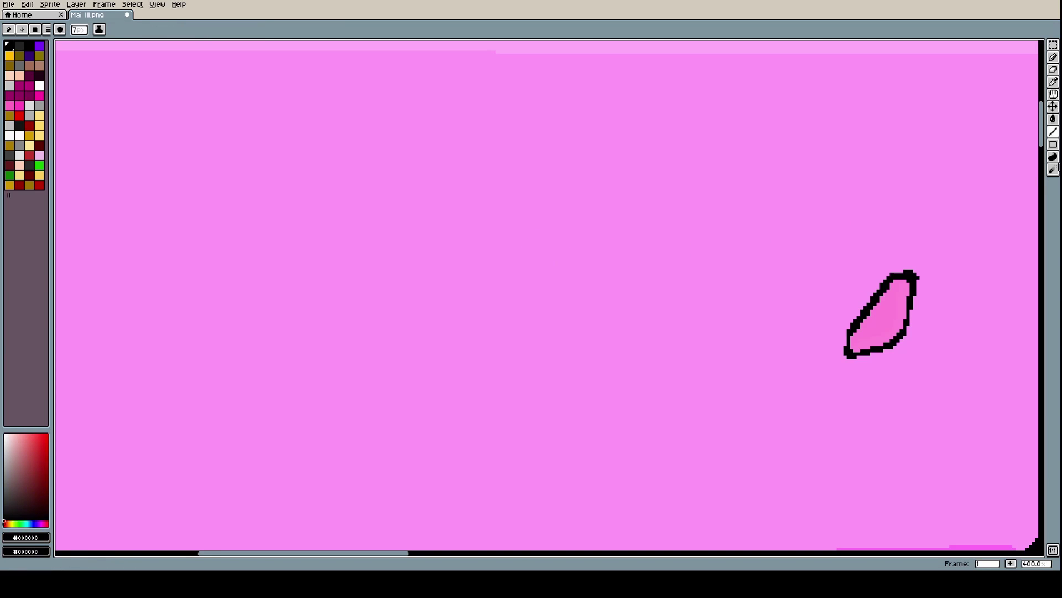
click(1053, 131)
click(1028, 132)
drag(533, 236, 459, 332)
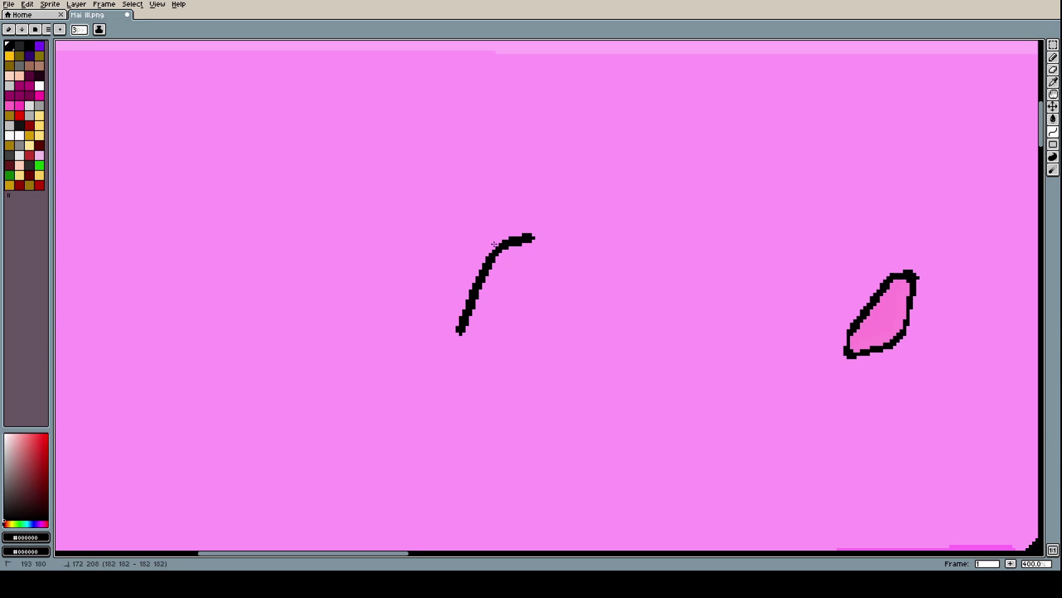
click(487, 256)
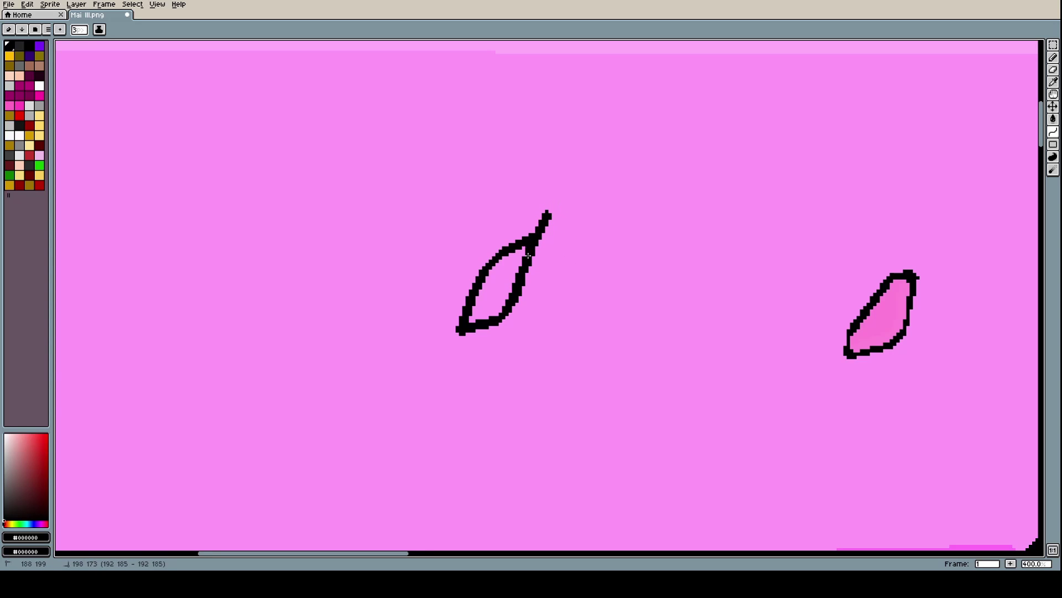
Extend the new petal's outline with black curves that close its upper tip and round its outer side
click(555, 225)
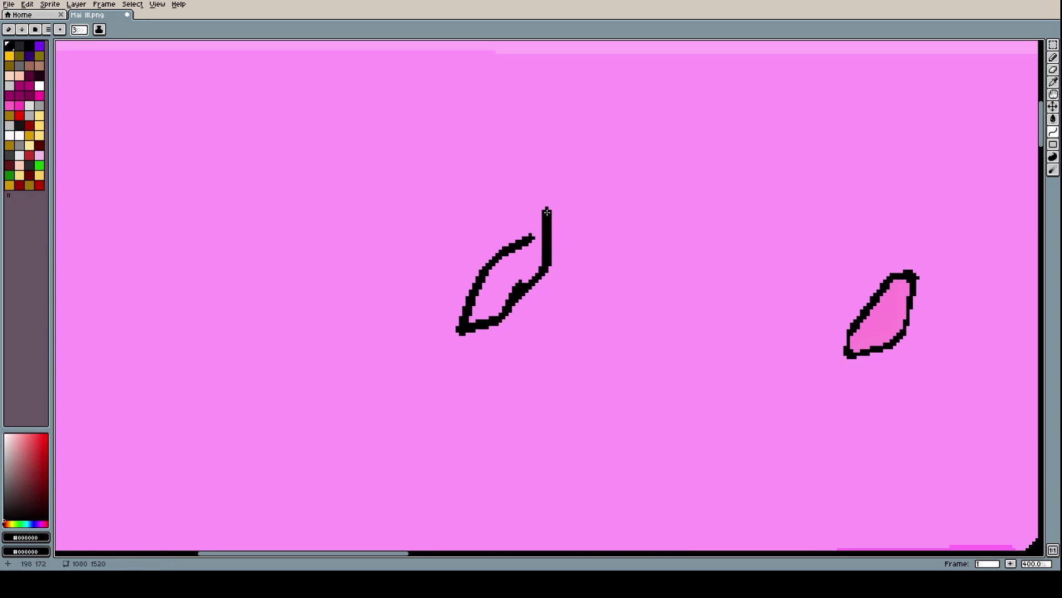
drag(547, 212, 498, 238)
drag(548, 213, 550, 276)
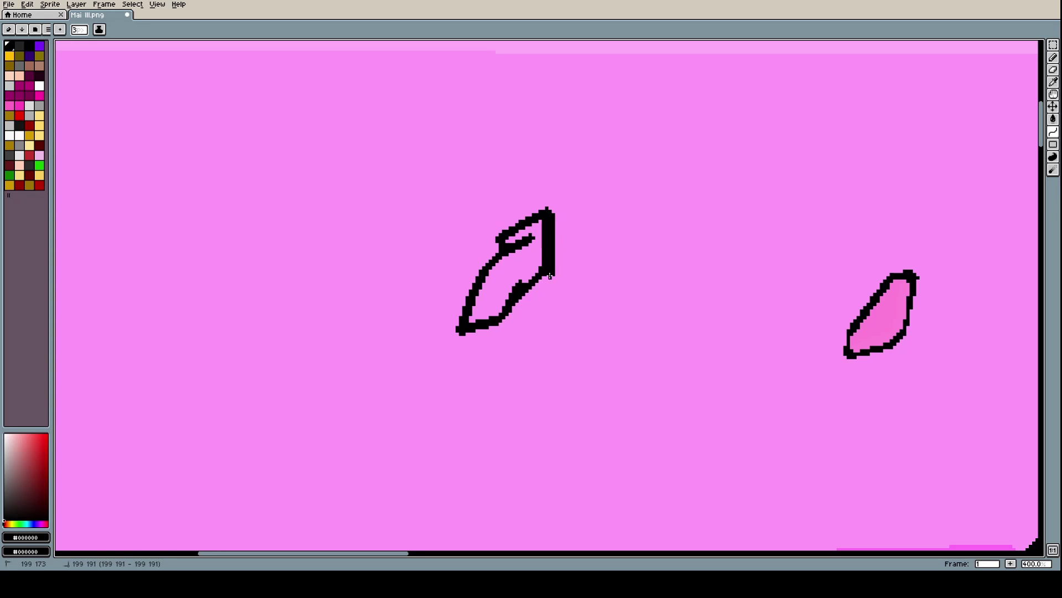
click(560, 252)
Pick the surrounding background pink and paint over the stray black lines inside the new petal with a 2 px pencil
scroll(583, 256, down, 4)
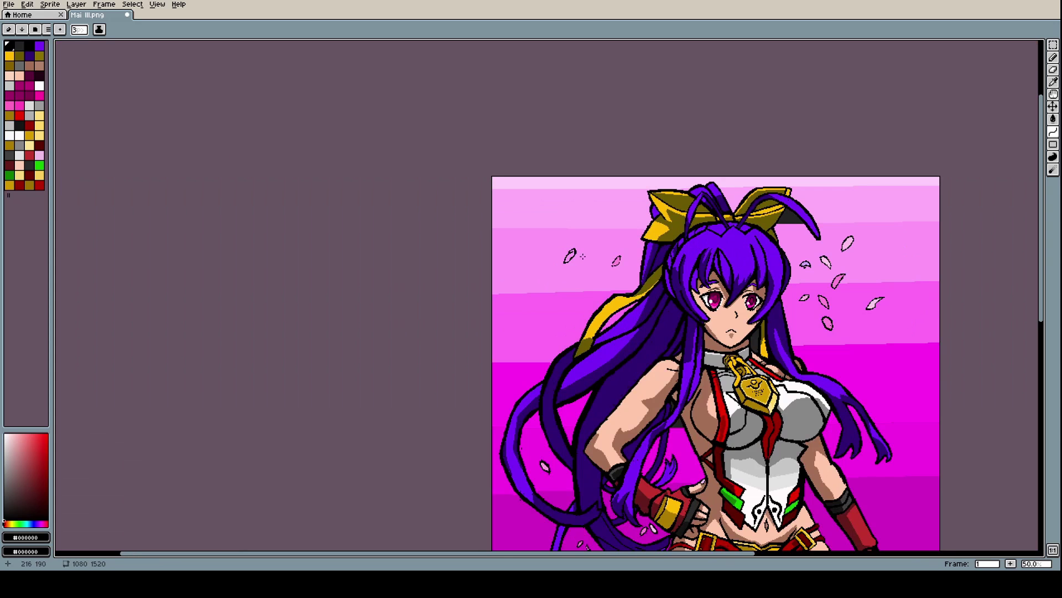
scroll(577, 256, up, 6)
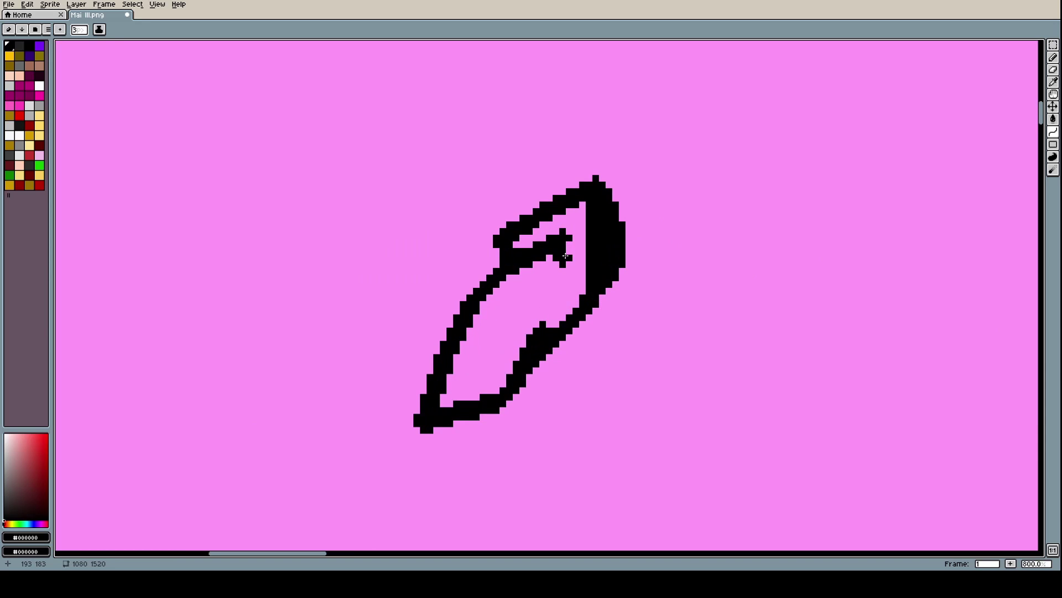
key(i)
click(566, 280)
key(b)
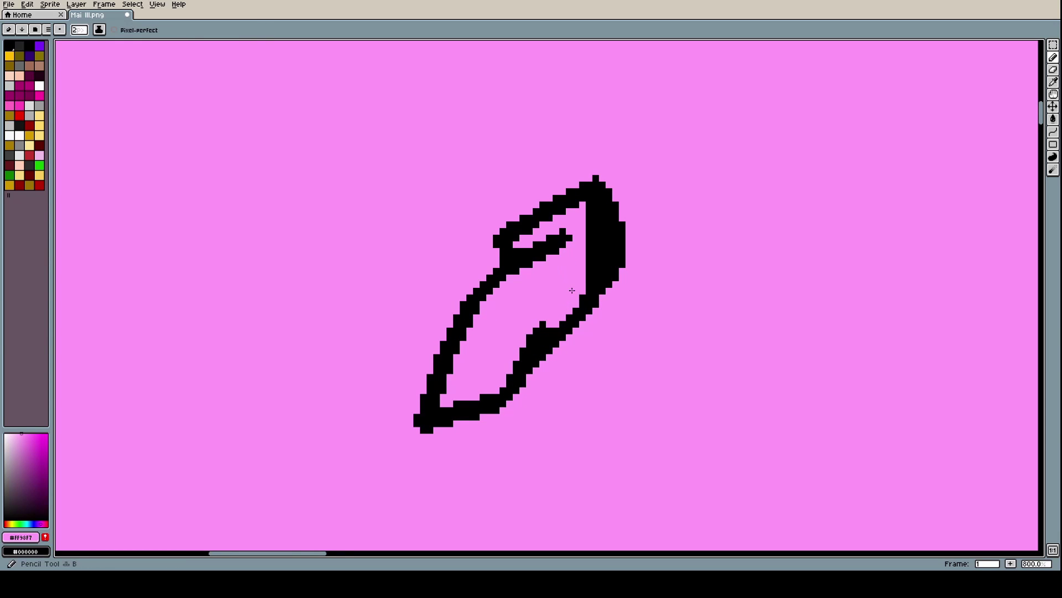
mouse_move(589, 270)
mouse_down()
mouse_move(591, 229)
mouse_move(592, 279)
mouse_up()
mouse_move(592, 242)
mouse_down()
mouse_move(559, 238)
mouse_move(513, 285)
mouse_move(500, 317)
mouse_up()
drag(565, 238, 603, 242)
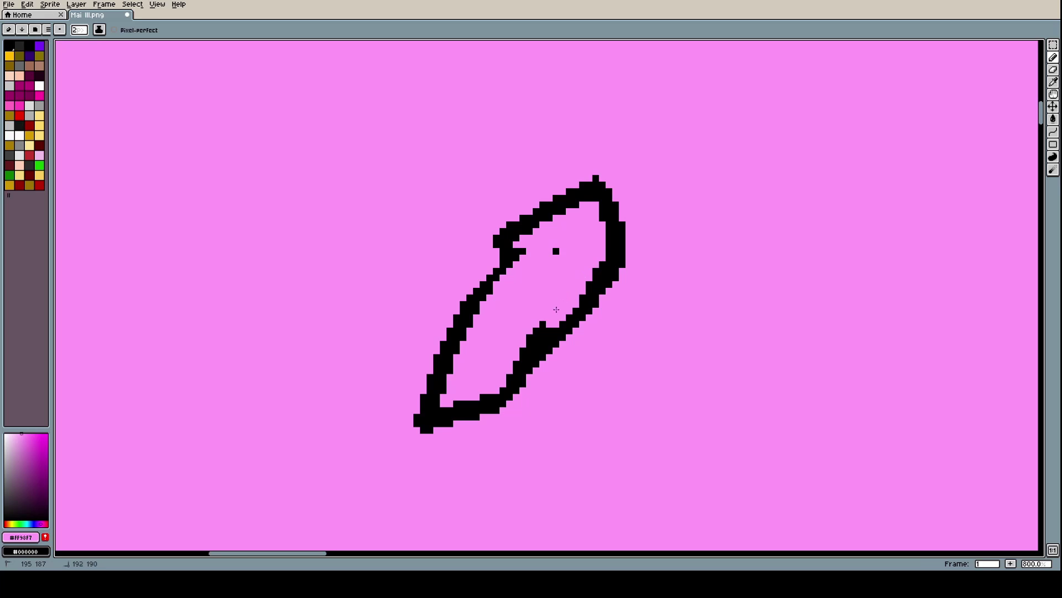
drag(556, 310, 503, 378)
Sample the pink of the neighbouring petal and fill the new petal with it
scroll(550, 269, down, 6)
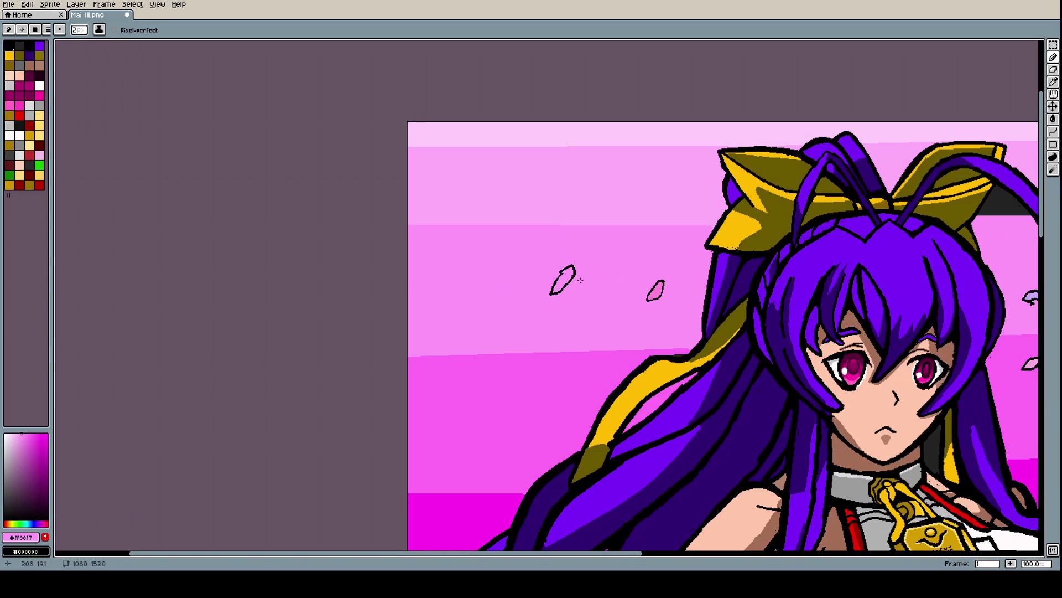
scroll(631, 287, up, 4)
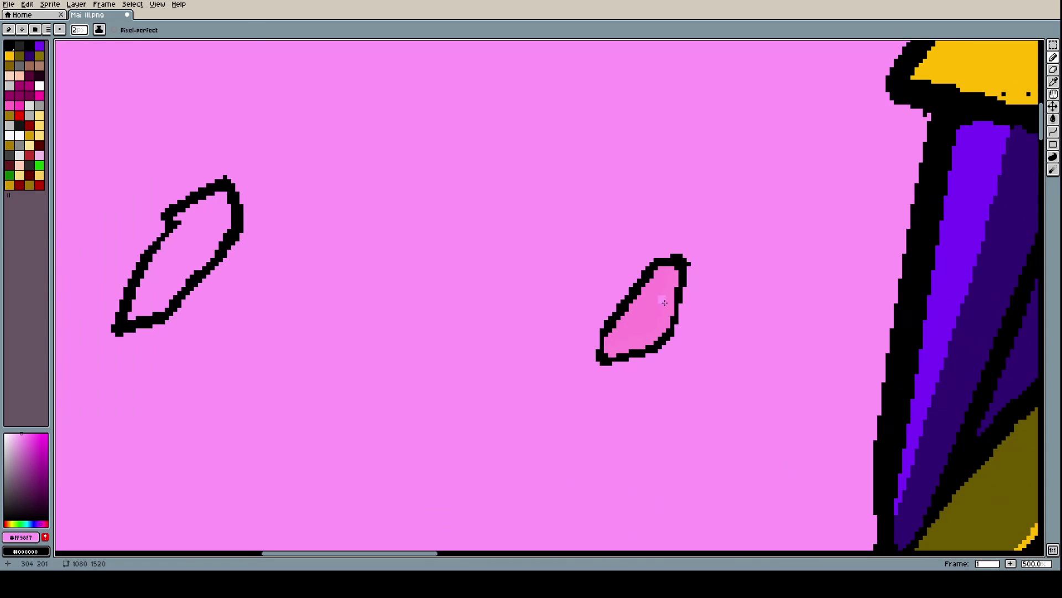
key(i)
click(660, 288)
key(g)
click(204, 250)
scroll(203, 250, down, 6)
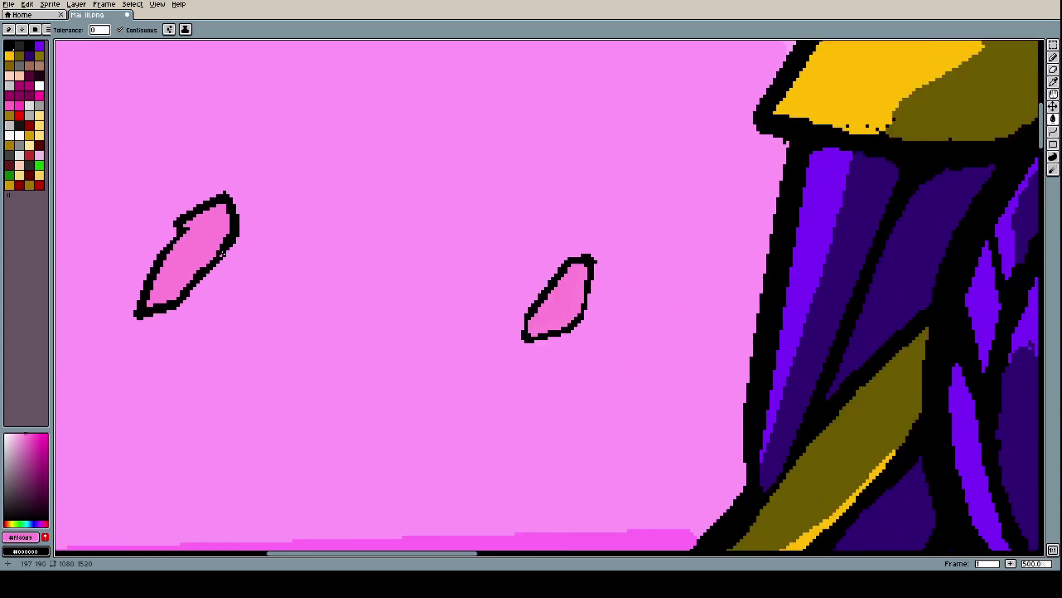
scroll(250, 275, up, 4)
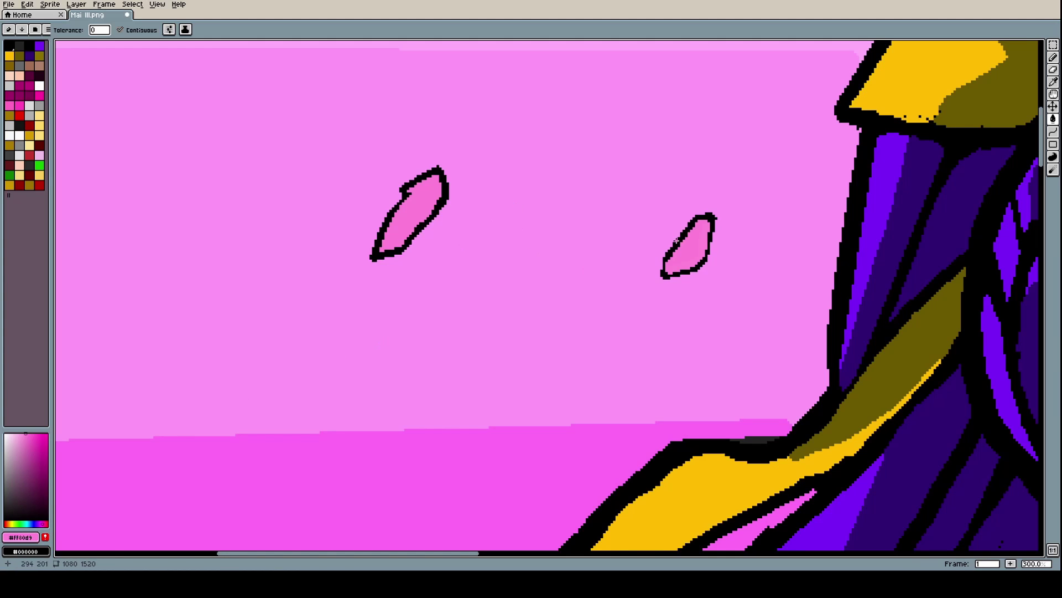
Pick black and outline a crescent-shaped petal with 3 px curves, in the pink background between the two filled petals
scroll(641, 239, up, 2)
key(i)
click(623, 271)
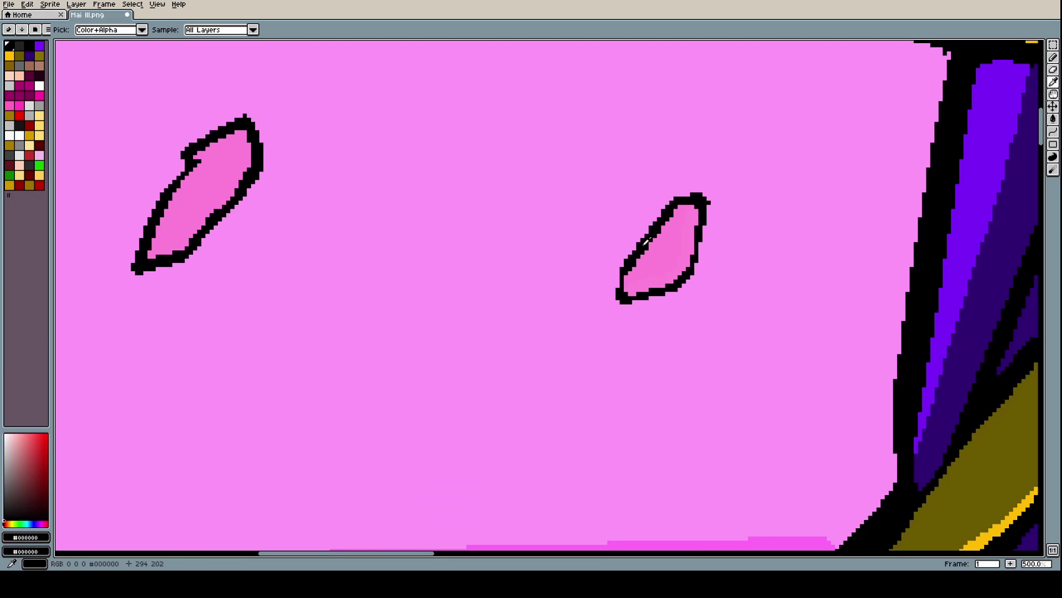
key(shift+l)
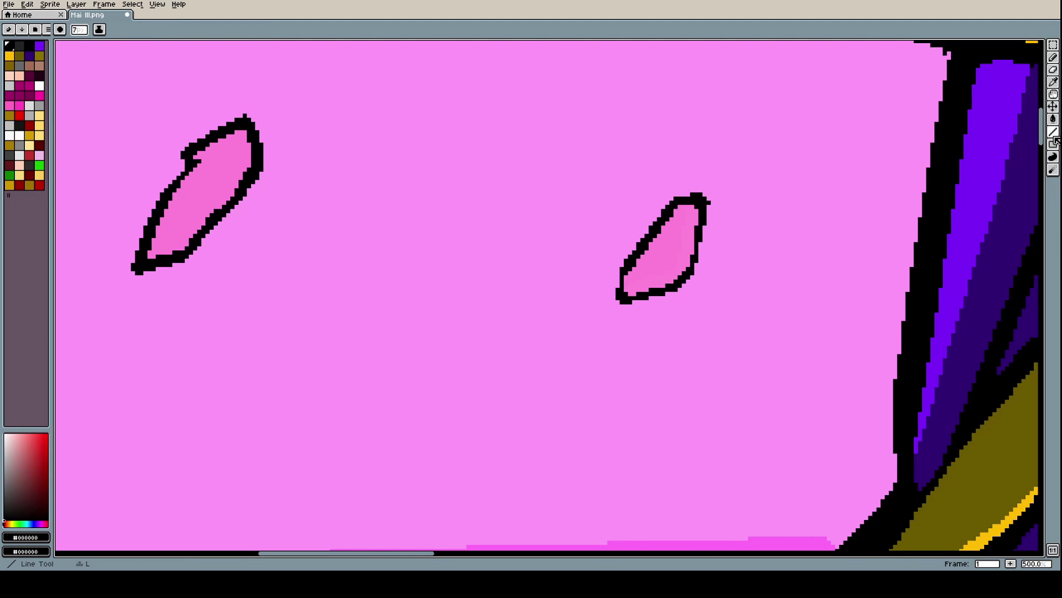
drag(492, 230, 435, 360)
mouse_move(434, 262)
mouse_down()
mouse_move(462, 243)
mouse_move(432, 260)
mouse_move(442, 388)
mouse_move(410, 346)
mouse_move(476, 391)
mouse_move(517, 385)
mouse_move(457, 397)
mouse_move(514, 382)
mouse_move(505, 324)
mouse_move(526, 359)
mouse_move(500, 320)
mouse_move(490, 255)
mouse_move(504, 252)
mouse_move(521, 220)
mouse_move(459, 244)
mouse_move(481, 227)
mouse_up()
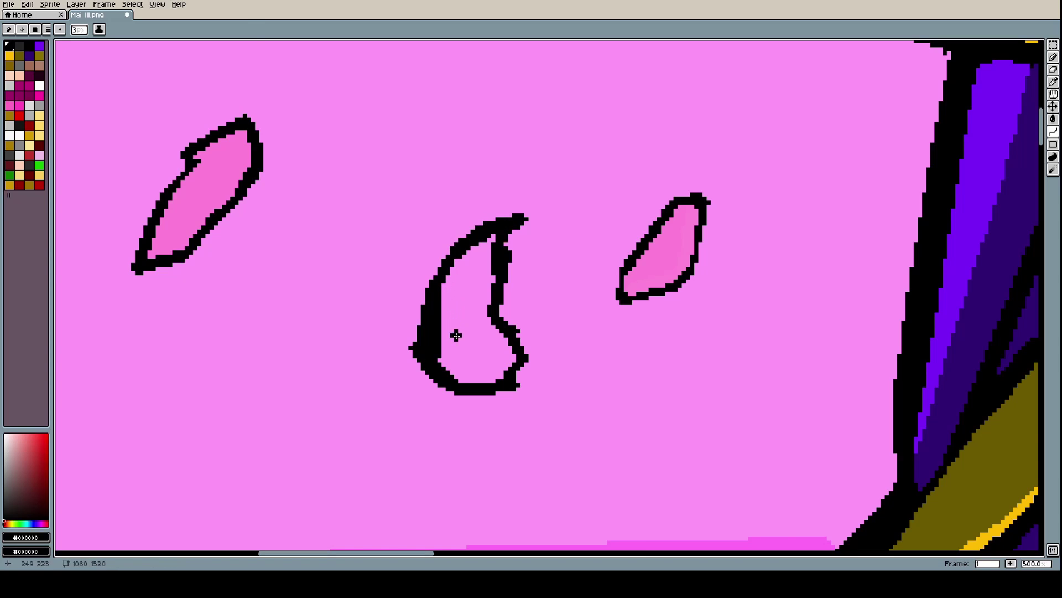
Sample the surrounding pink and thin the crescent petal's heavy outer edge from the inside with a 2 px pencil
key(i)
click(471, 347)
key(b)
mouse_move(443, 347)
mouse_down()
mouse_move(435, 323)
mouse_move(445, 308)
mouse_move(444, 354)
mouse_move(437, 345)
mouse_up()
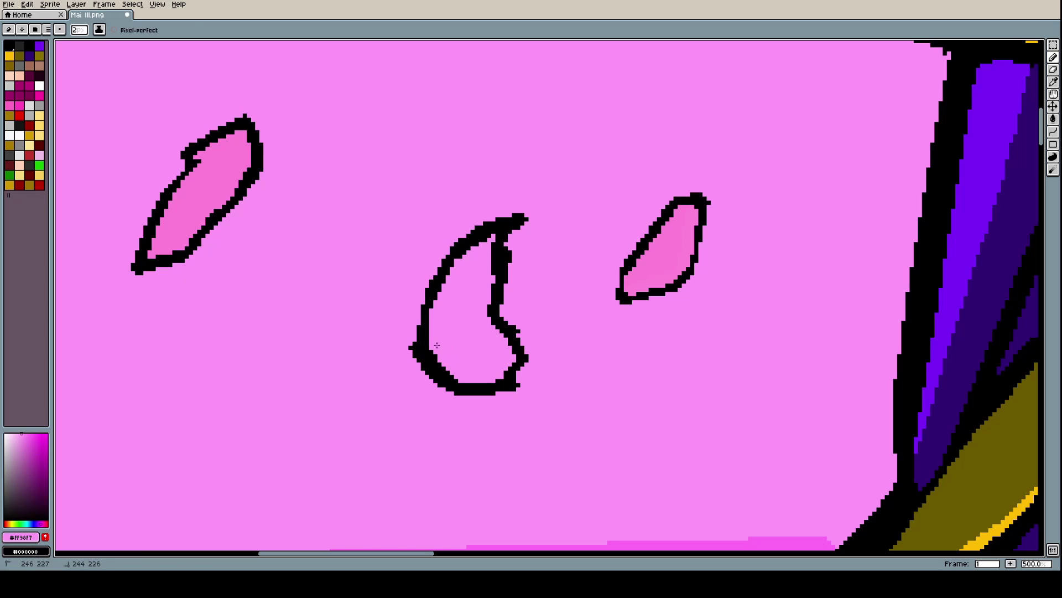
drag(505, 371, 505, 368)
scroll(554, 292, down, 5)
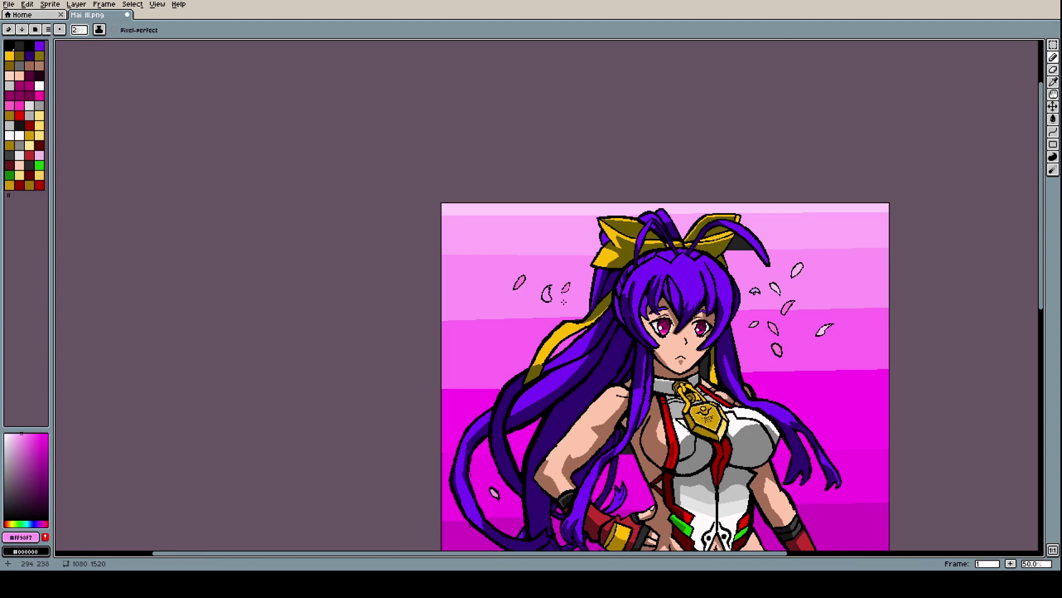
scroll(546, 294, up, 4)
scroll(547, 295, down, 3)
scroll(536, 310, up, 3)
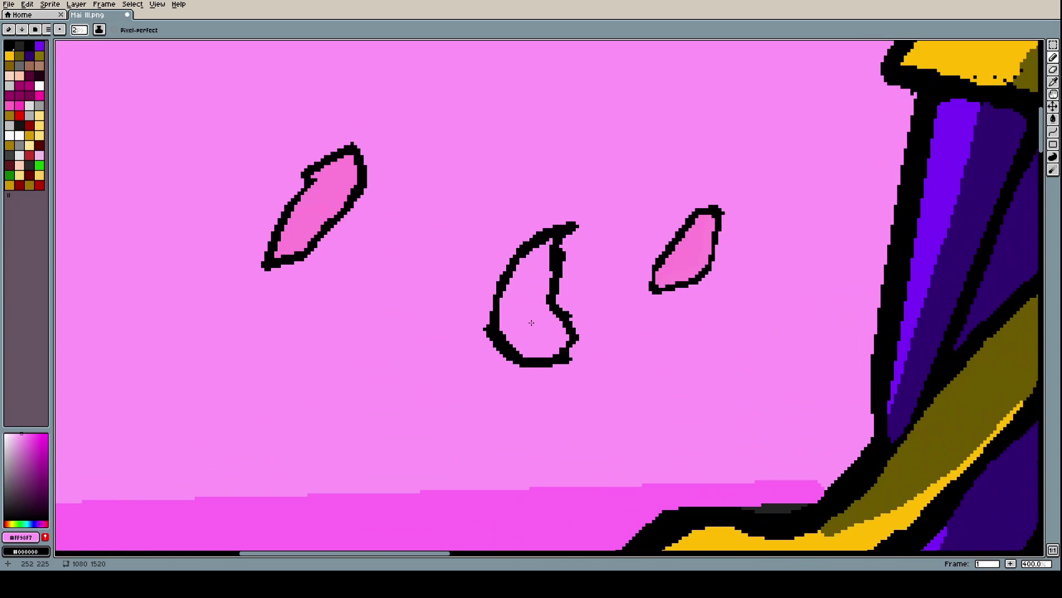
Sample black and draw a rounded petal outline with 3 px curves, in the deeper pink band outward from the yellow ribbon
alt+click(497, 310)
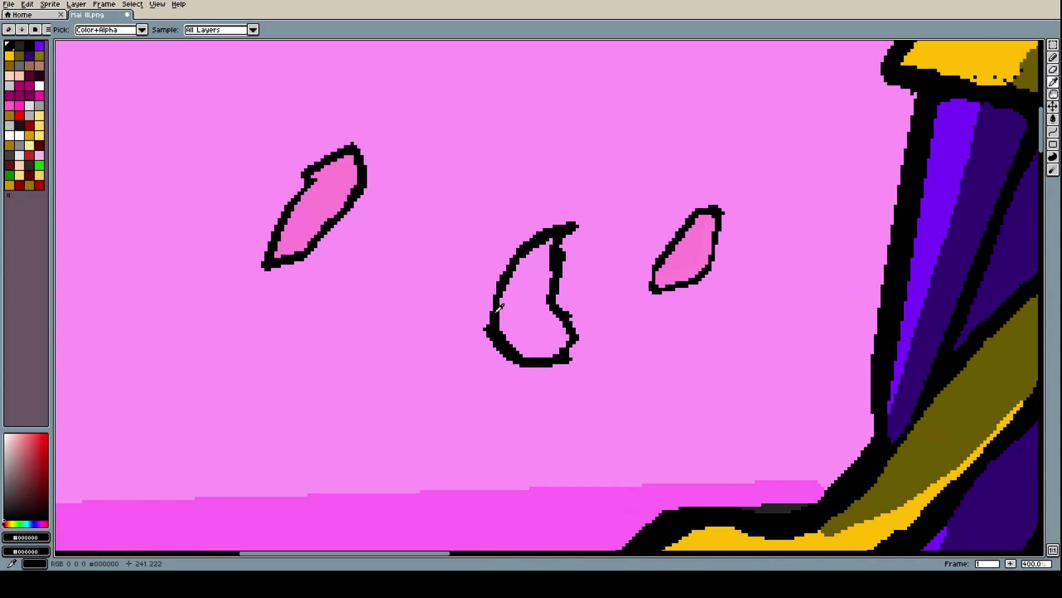
scroll(331, 381, down, 2)
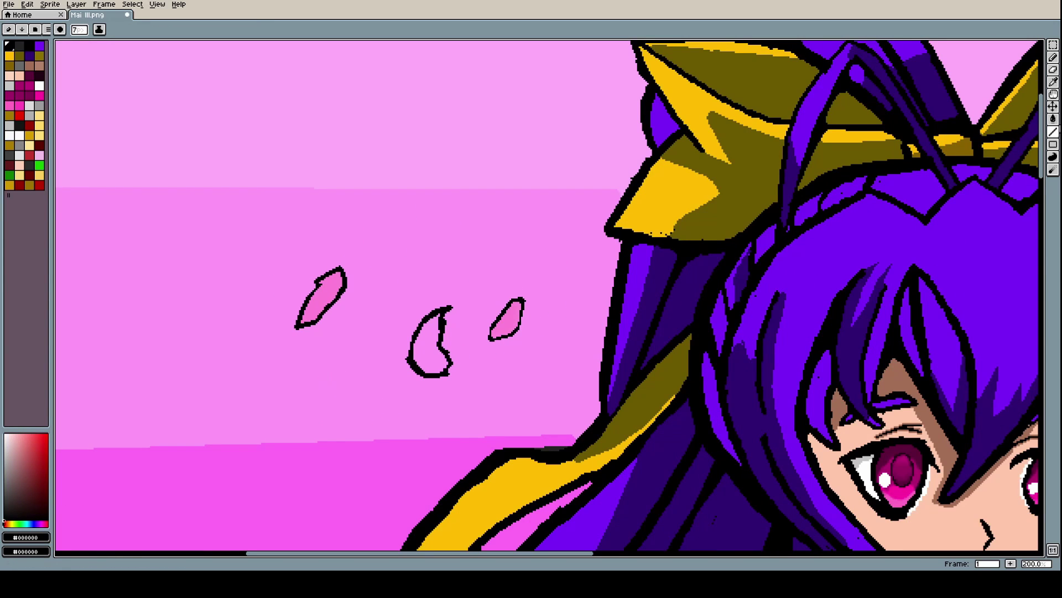
click(1054, 132)
scroll(843, 186, down, 2)
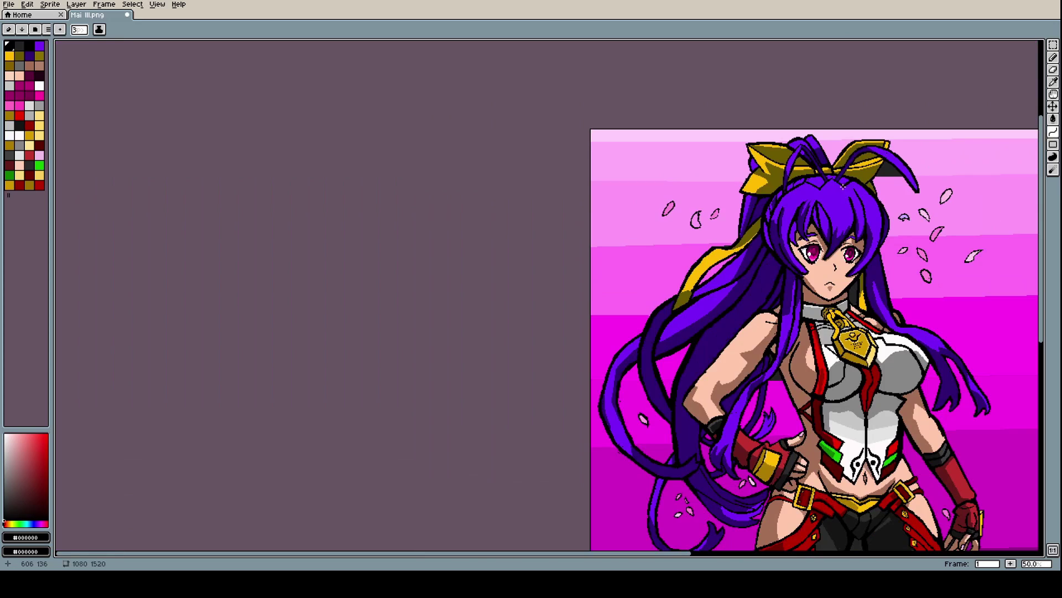
scroll(647, 328, up, 2)
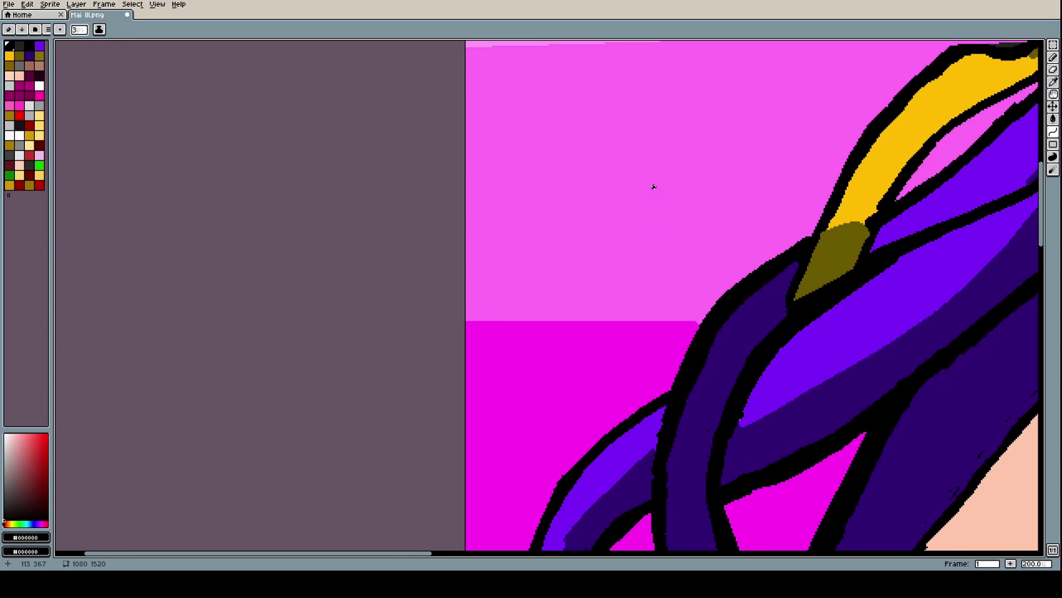
drag(657, 153, 645, 185)
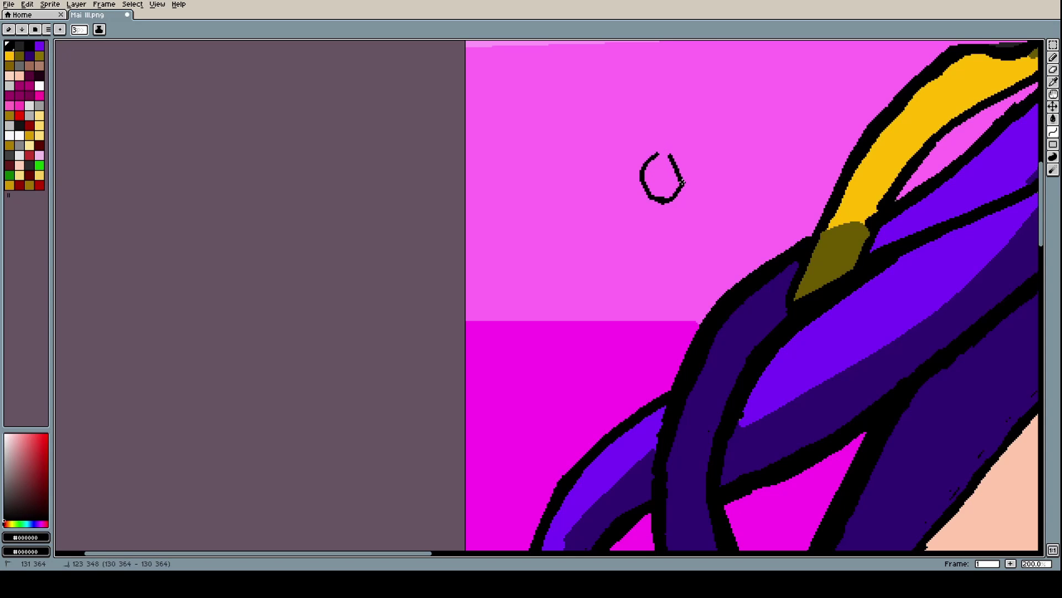
click(670, 161)
drag(674, 133, 654, 161)
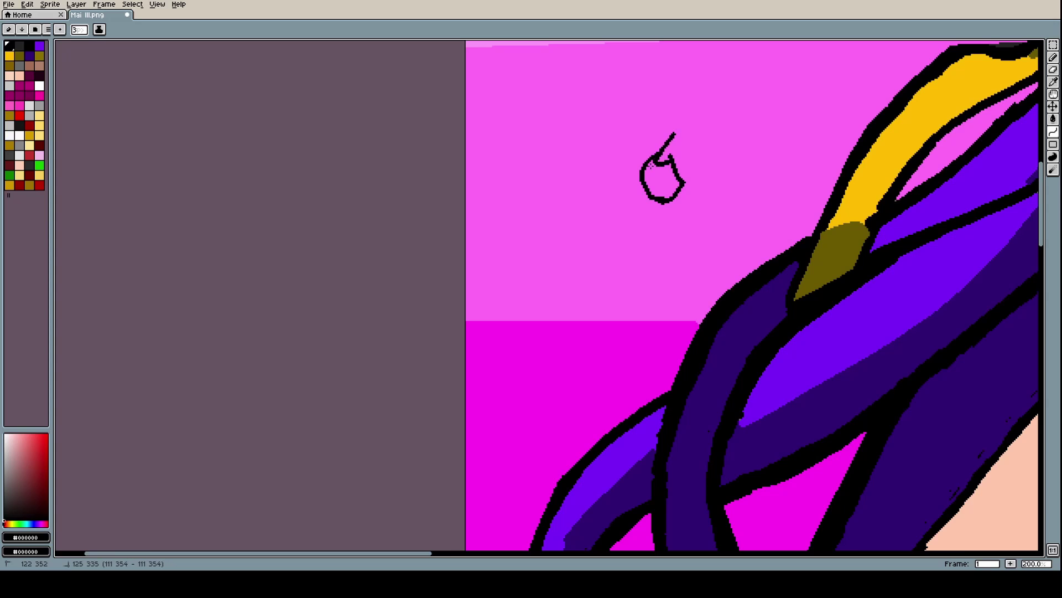
scroll(669, 159, down, 5)
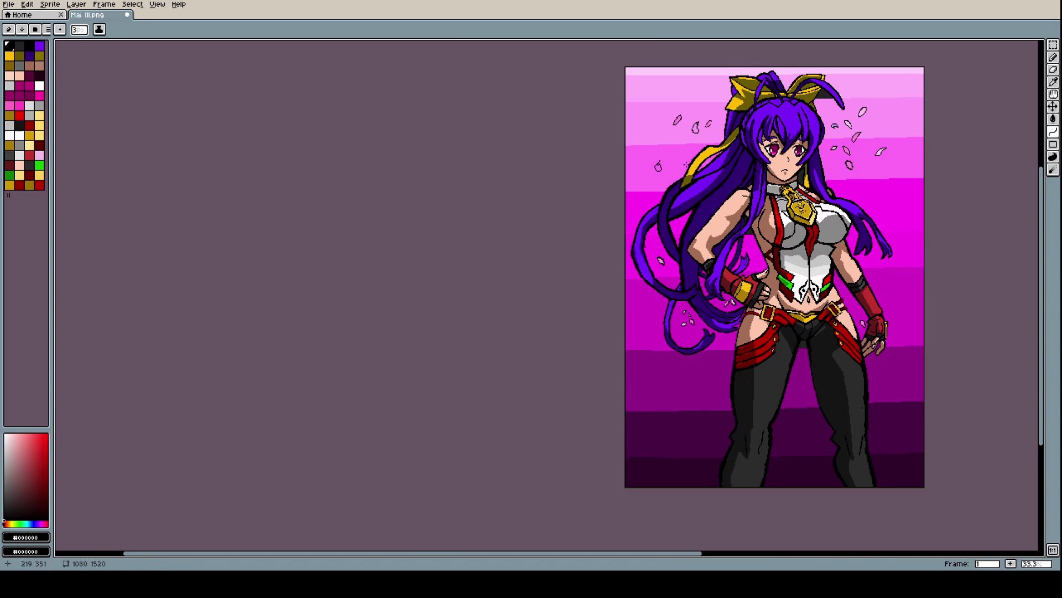
Sample the surrounding deep pink and paint over the stray black lines above the rounded petal
scroll(686, 165, up, 7)
key(i)
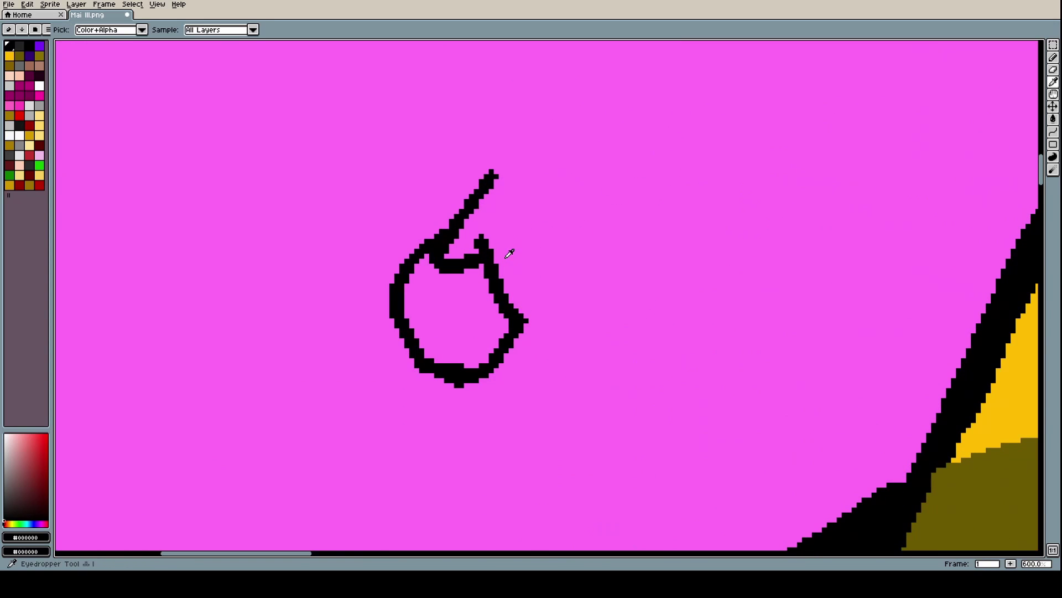
click(518, 240)
key(b)
mouse_move(481, 238)
mouse_down()
mouse_move(477, 252)
mouse_move(451, 239)
mouse_move(436, 248)
mouse_move(492, 249)
mouse_up()
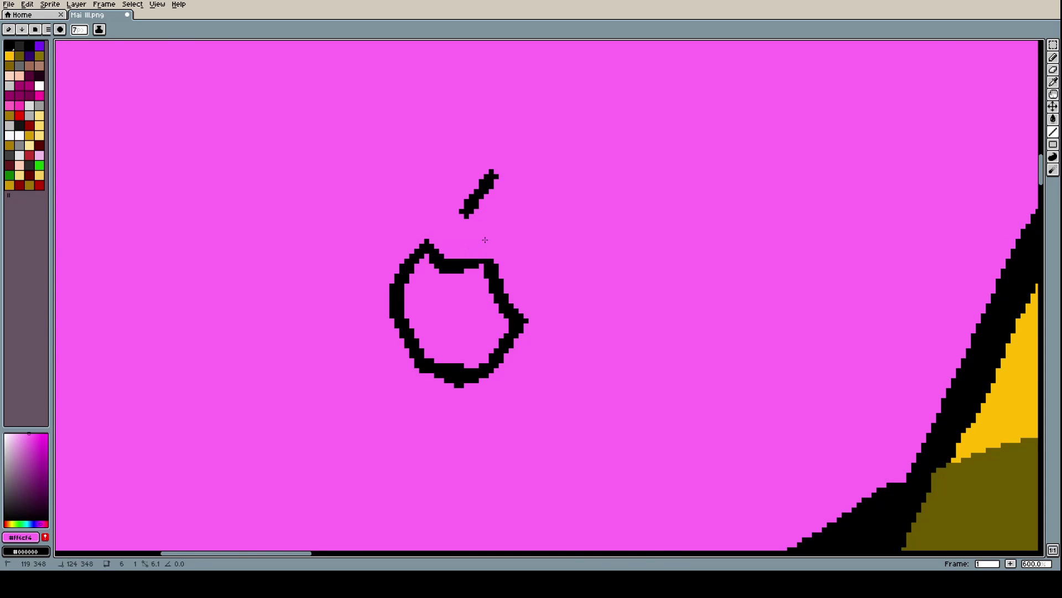
drag(466, 214, 494, 173)
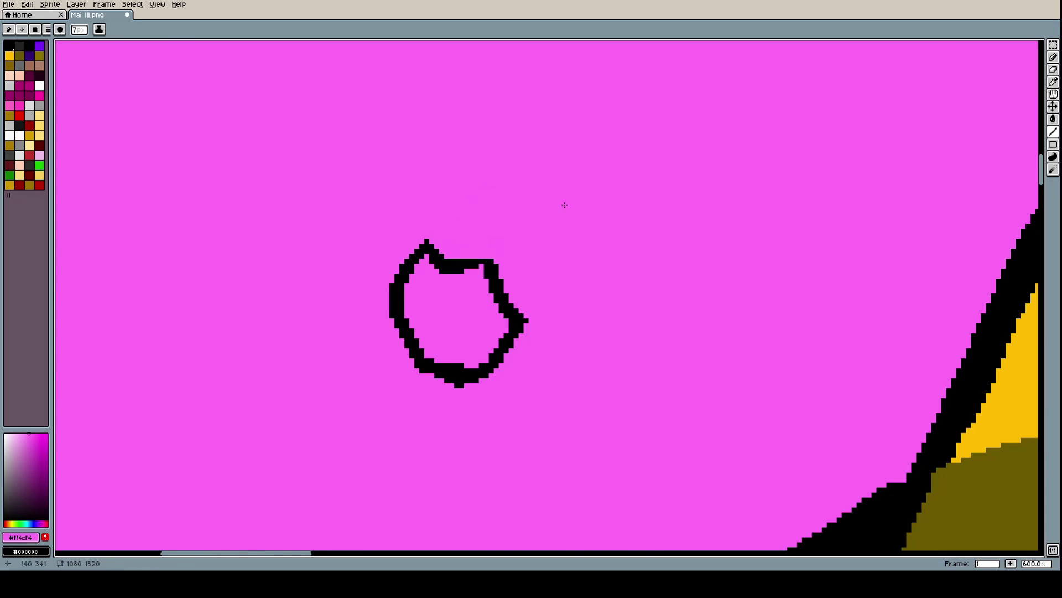
scroll(575, 221, down, 5)
scroll(580, 224, up, 5)
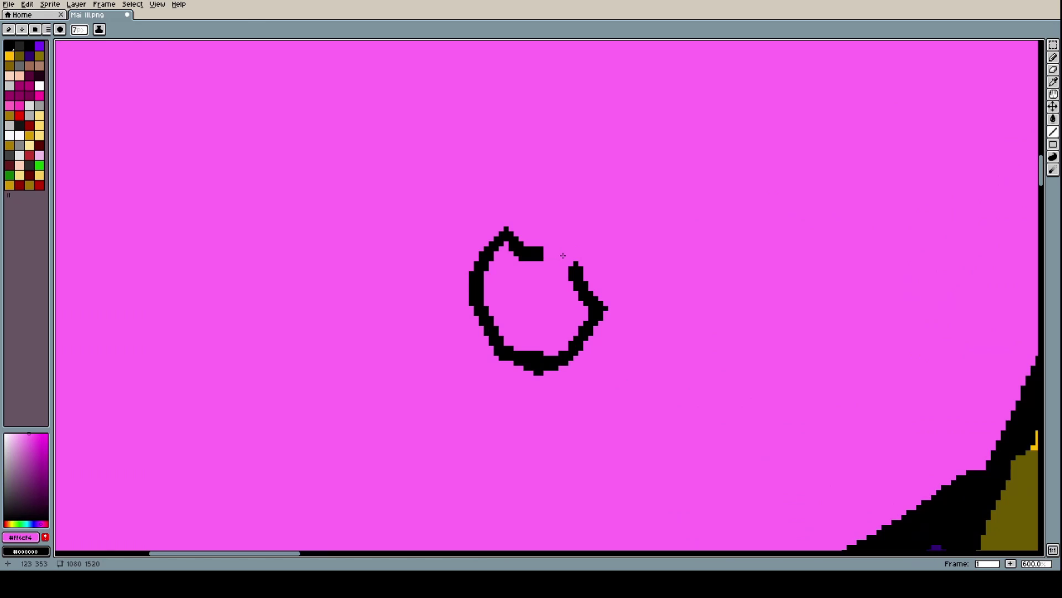
Sample black, close the gap in the rounded petal, and add a pointed tip and thicker outer side with 3 px curves
alt+click(575, 260)
drag(574, 259, 545, 253)
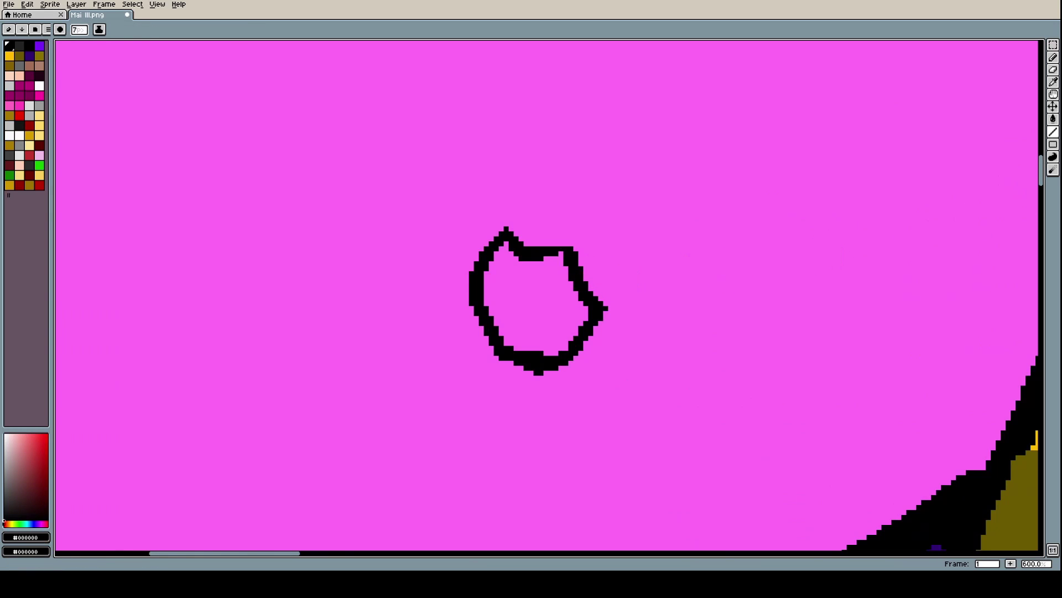
click(1053, 131)
click(1028, 132)
mouse_move(560, 245)
mouse_down()
mouse_move(598, 301)
mouse_move(558, 272)
mouse_move(528, 214)
mouse_move(531, 194)
mouse_move(525, 236)
mouse_move(499, 232)
mouse_up()
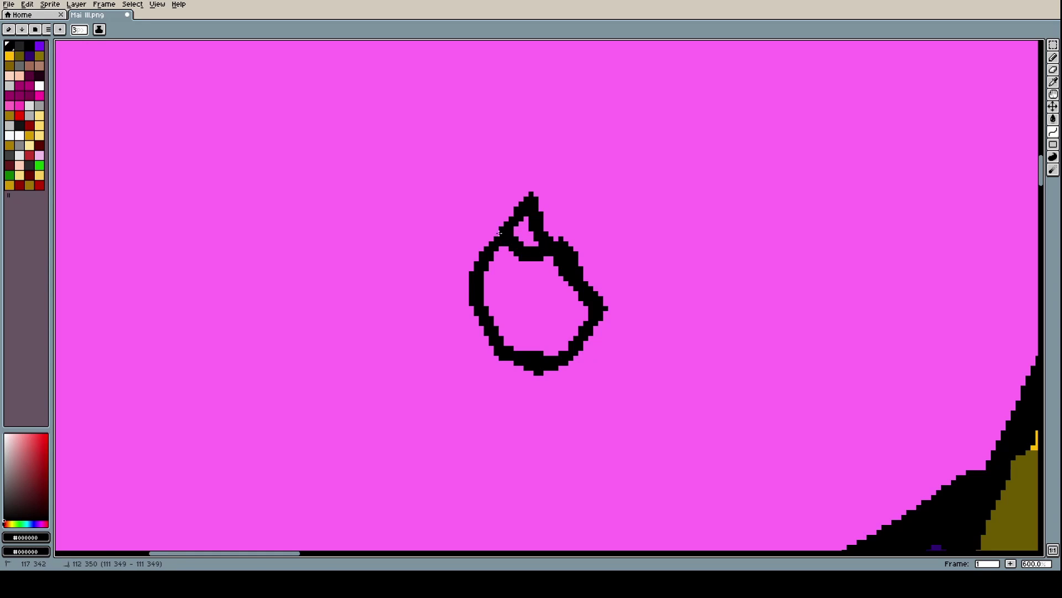
scroll(588, 274, down, 8)
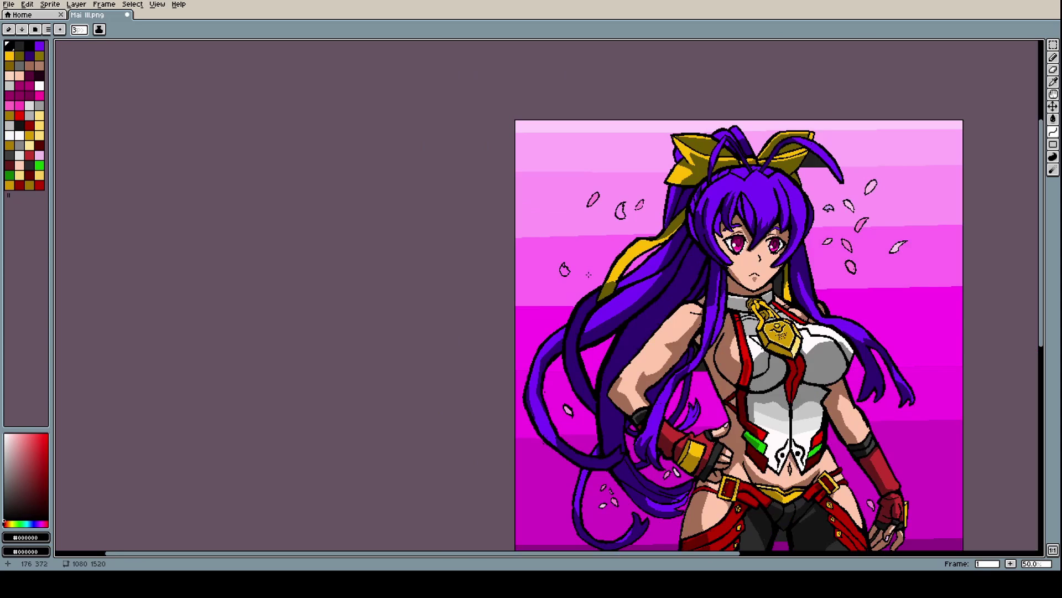
scroll(560, 276, up, 7)
mouse_move(617, 219)
mouse_down()
mouse_move(637, 304)
mouse_move(603, 270)
mouse_move(603, 291)
mouse_up()
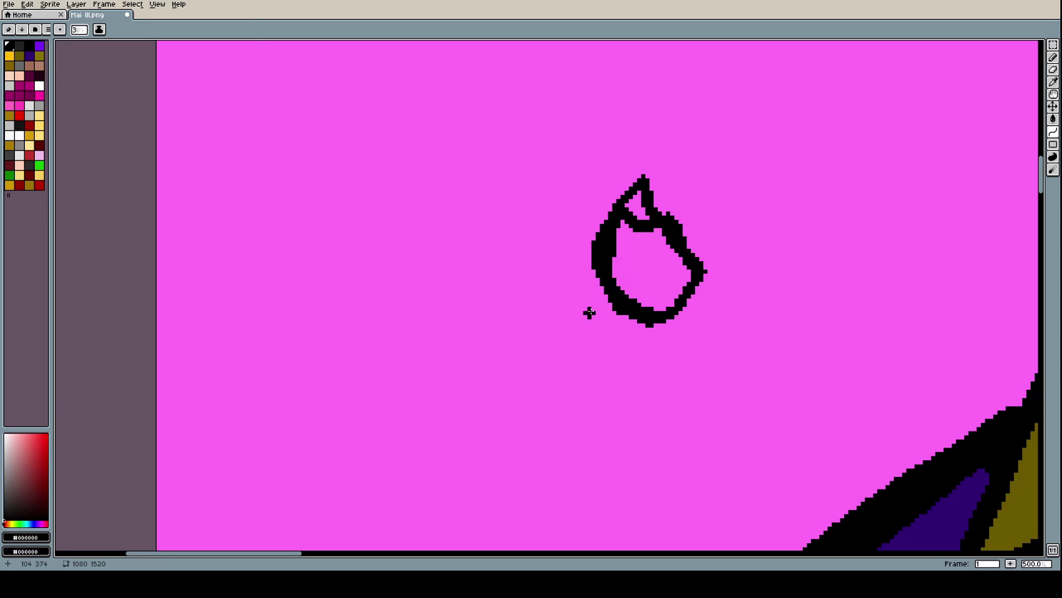
Sample the surrounding deep pink and paint over the rounded petal's outer and lower outline with a 2 px pencil
key(i)
click(576, 254)
key(b)
mouse_move(598, 249)
mouse_down()
mouse_move(659, 330)
mouse_move(640, 306)
mouse_move(587, 279)
mouse_move(628, 334)
mouse_move(586, 222)
mouse_up()
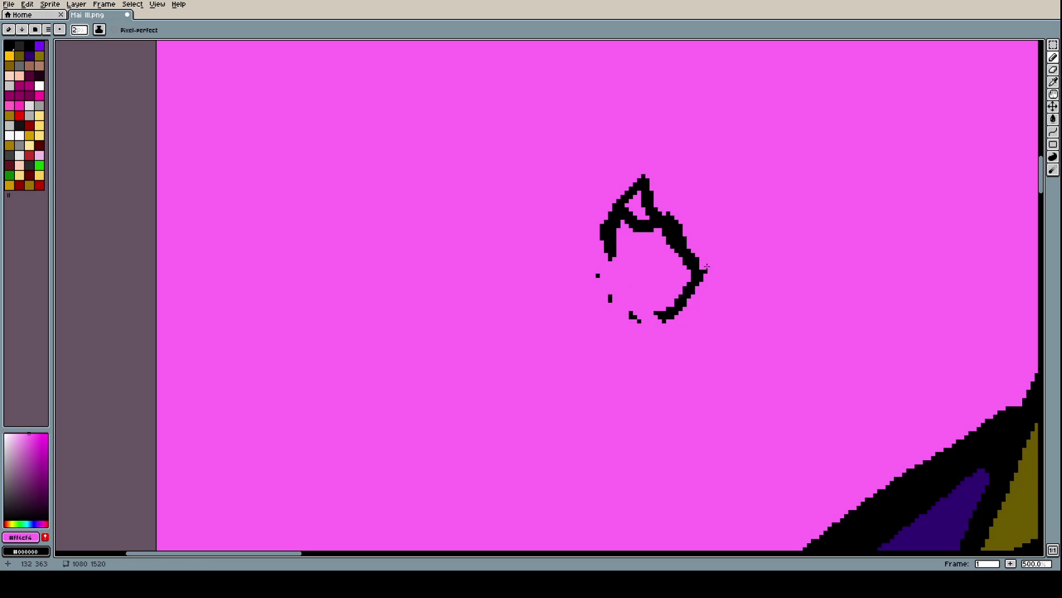
drag(696, 246, 676, 263)
scroll(687, 272, down, 4)
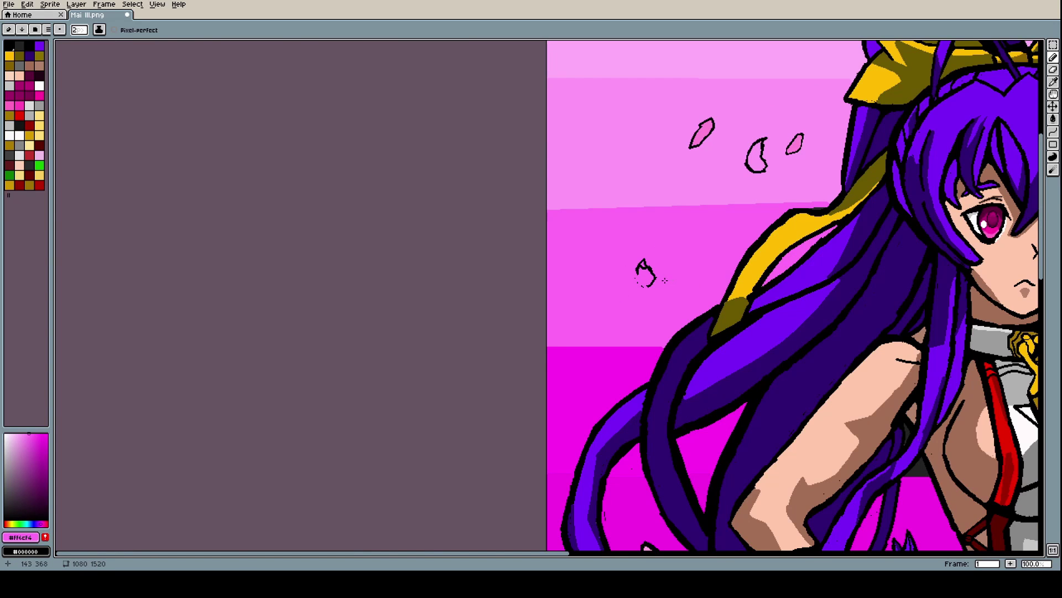
scroll(641, 266, up, 3)
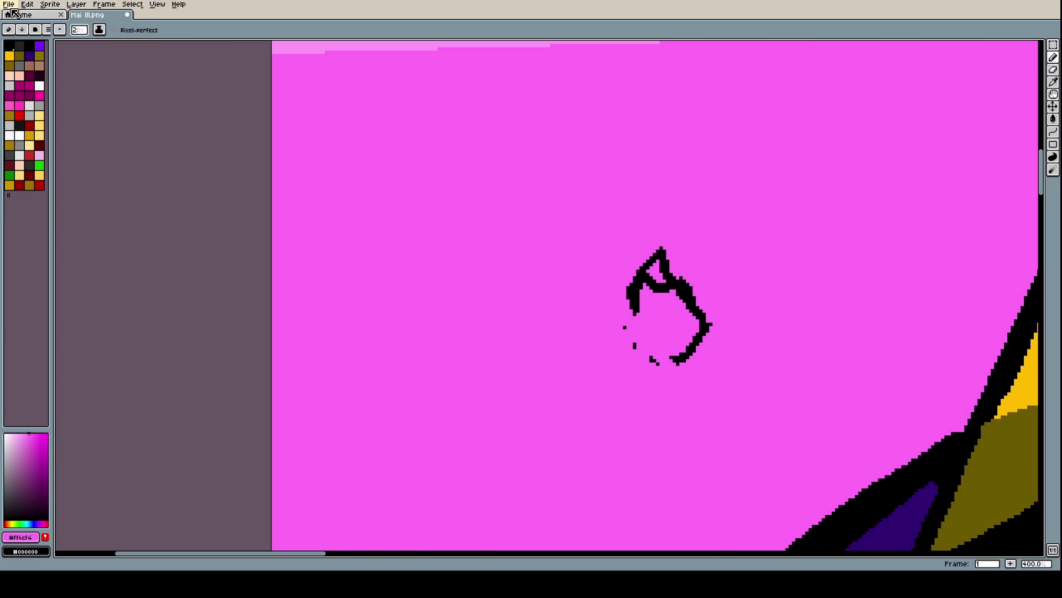
Fill the rounded petal's remaining black outline with the background's deep pink
key(i)
key(g)
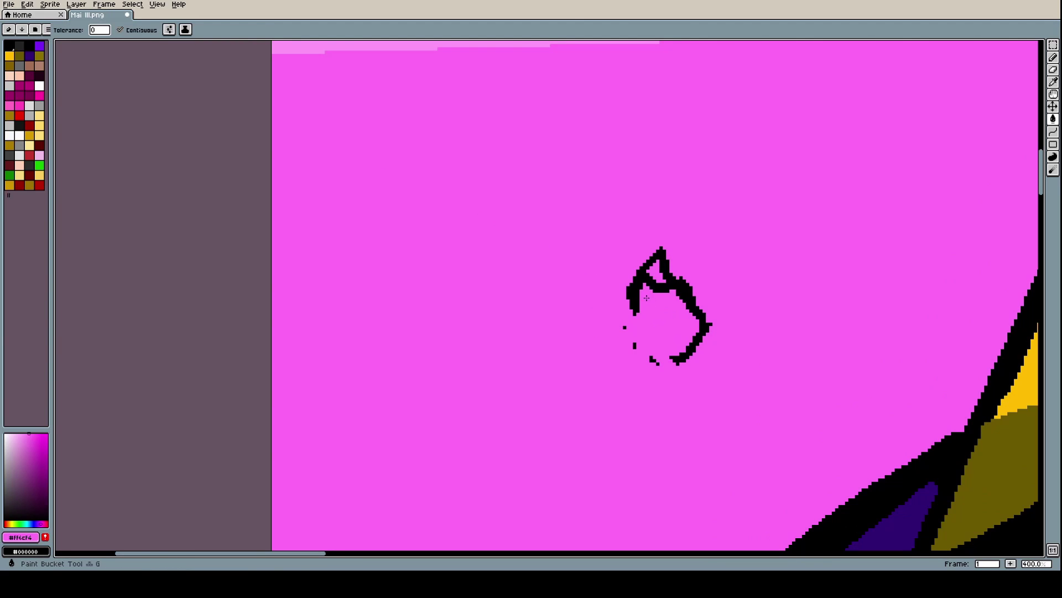
click(636, 305)
scroll(628, 333, down, 3)
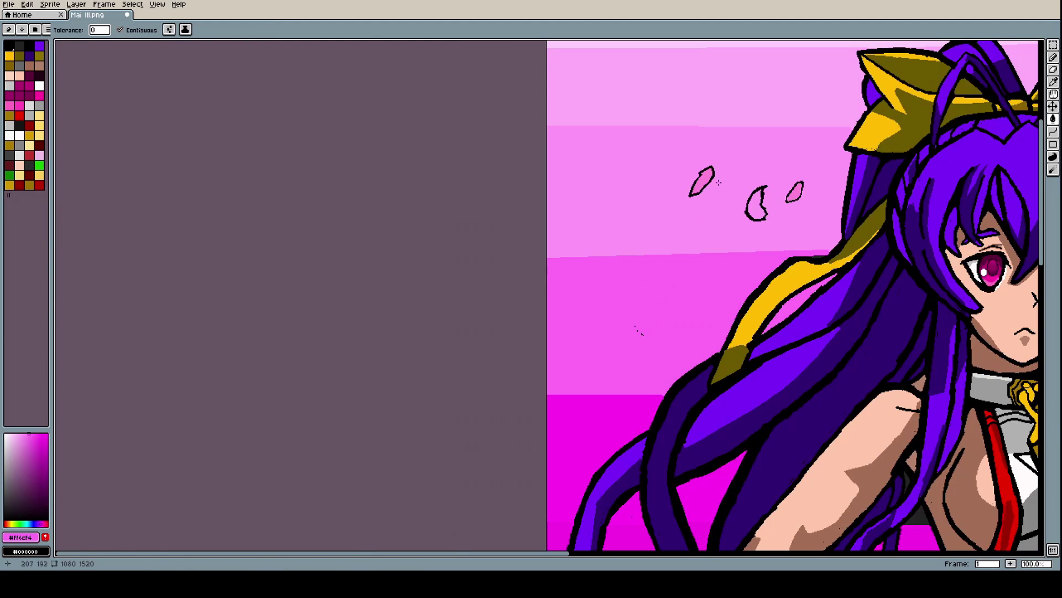
Sample black and thicken the outer edge of the crescent petal between the two pink petals with a 3 px curve
scroll(741, 180, up, 3)
key(i)
click(761, 273)
scroll(760, 273, up, 2)
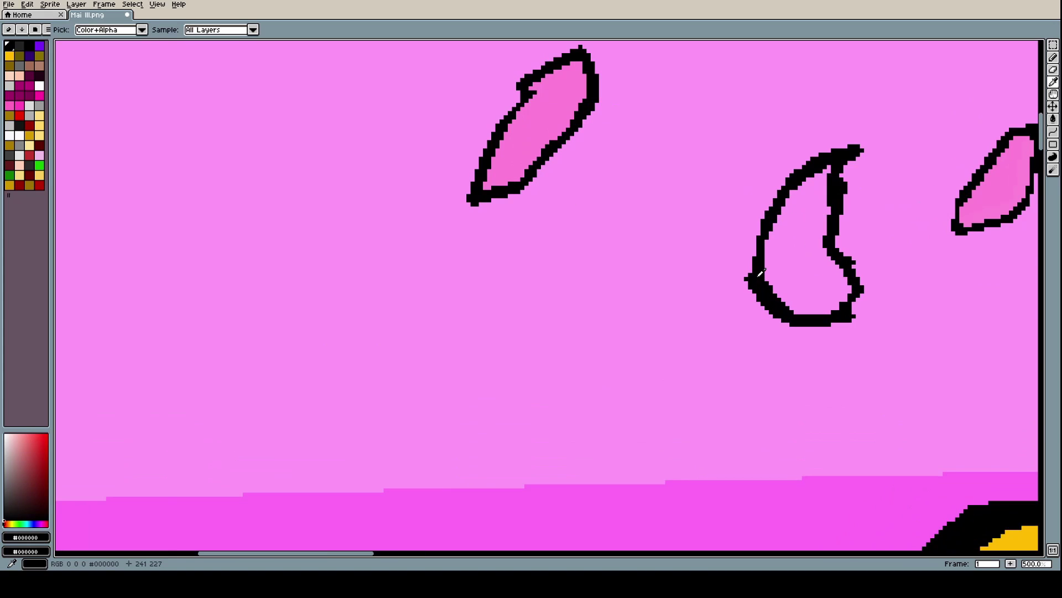
key(l)
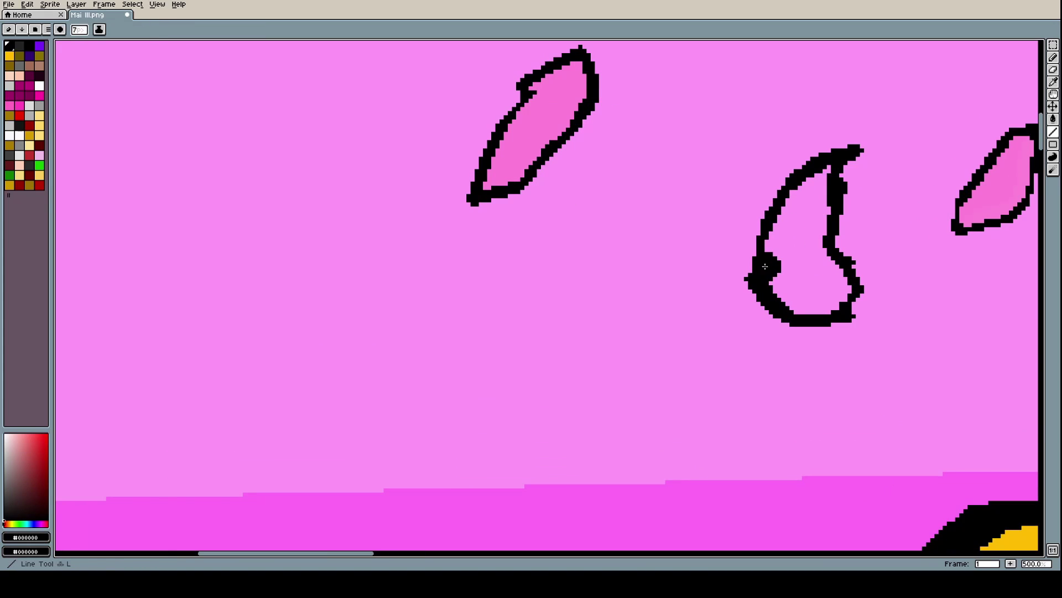
click(1053, 133)
click(1033, 133)
mouse_move(800, 165)
mouse_down()
mouse_move(757, 287)
mouse_move(747, 242)
mouse_up()
scroll(774, 238, down, 4)
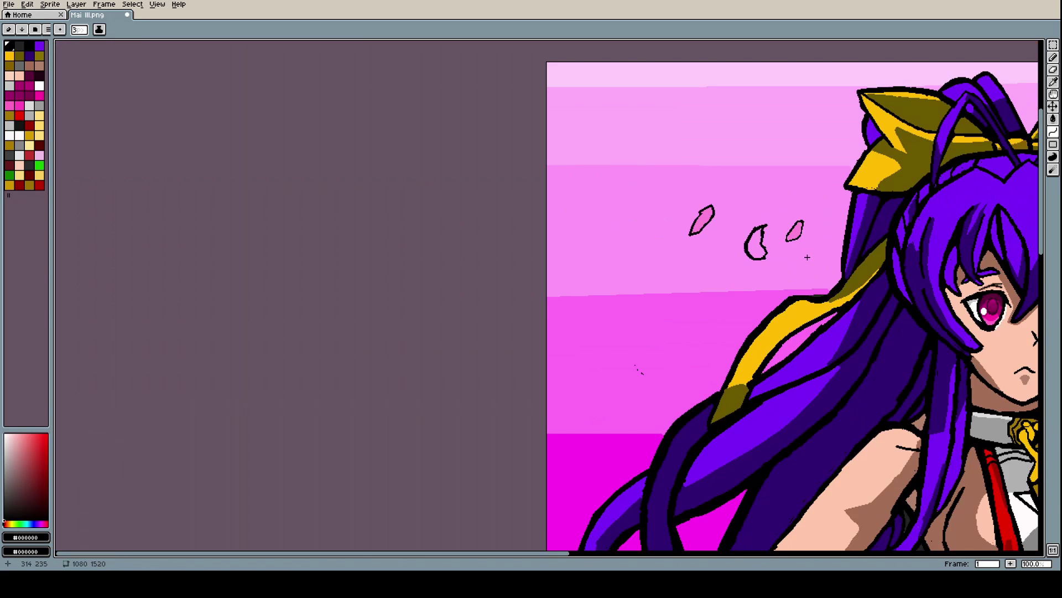
Draw a curved teardrop petal outline with black 3 px curves, in the deeper pink band outward from the yellow ribbon
scroll(699, 337, up, 3)
mouse_move(601, 373)
mouse_down()
mouse_move(629, 310)
mouse_move(647, 304)
mouse_move(611, 307)
mouse_move(621, 318)
mouse_move(635, 305)
mouse_move(671, 310)
mouse_move(688, 368)
mouse_move(691, 337)
mouse_move(653, 397)
mouse_move(681, 360)
mouse_up()
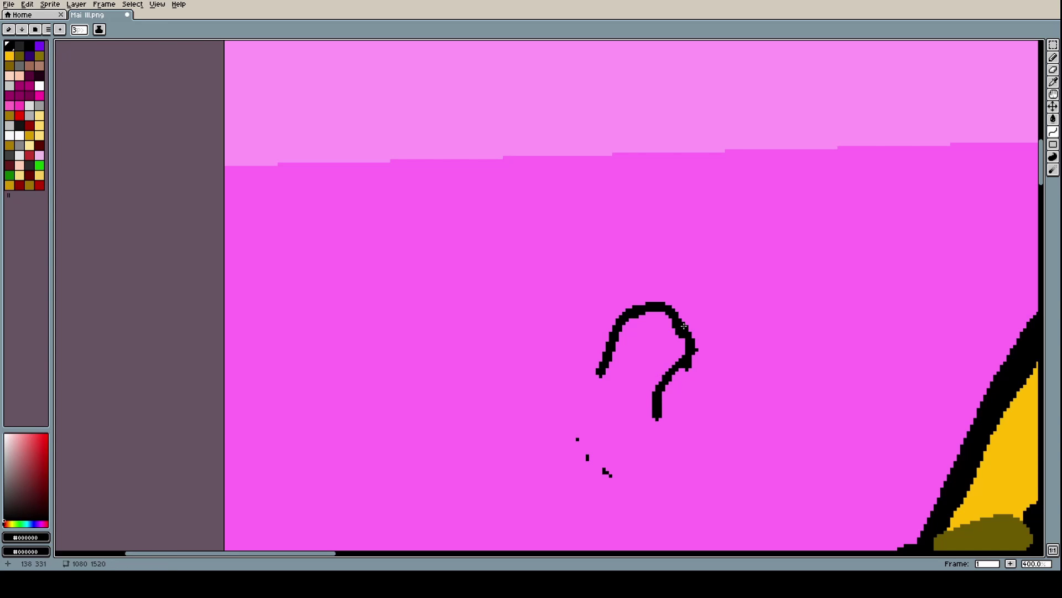
mouse_move(607, 358)
mouse_down()
mouse_move(600, 412)
mouse_move(617, 429)
mouse_move(600, 392)
mouse_move(636, 442)
mouse_move(650, 445)
mouse_move(653, 390)
mouse_move(666, 444)
mouse_move(643, 423)
mouse_move(661, 450)
mouse_up()
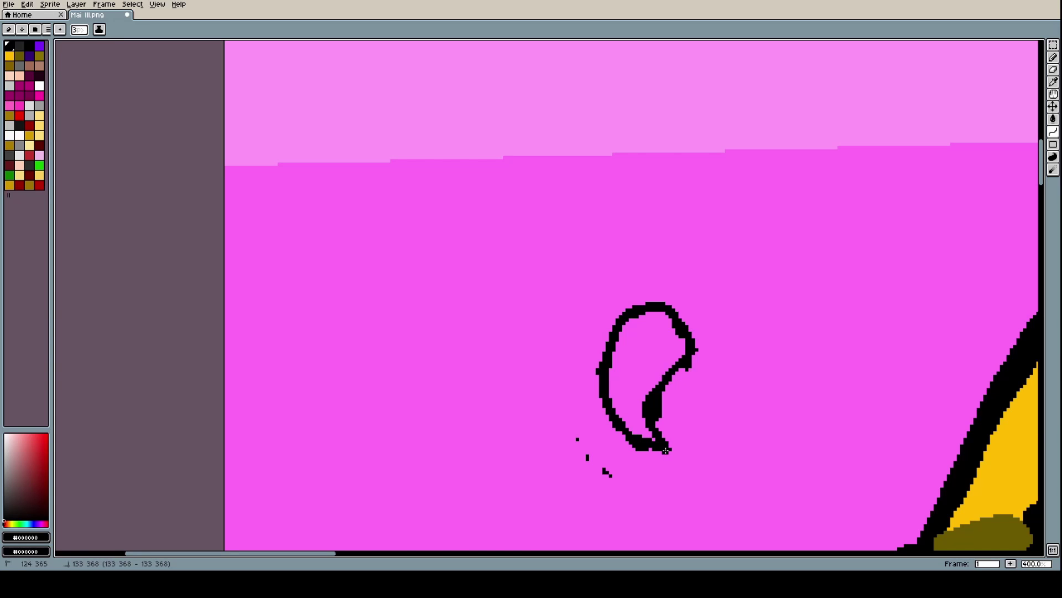
Thicken the concave inner side of the teardrop petal with another black curve
scroll(664, 398, down, 3)
scroll(650, 373, up, 4)
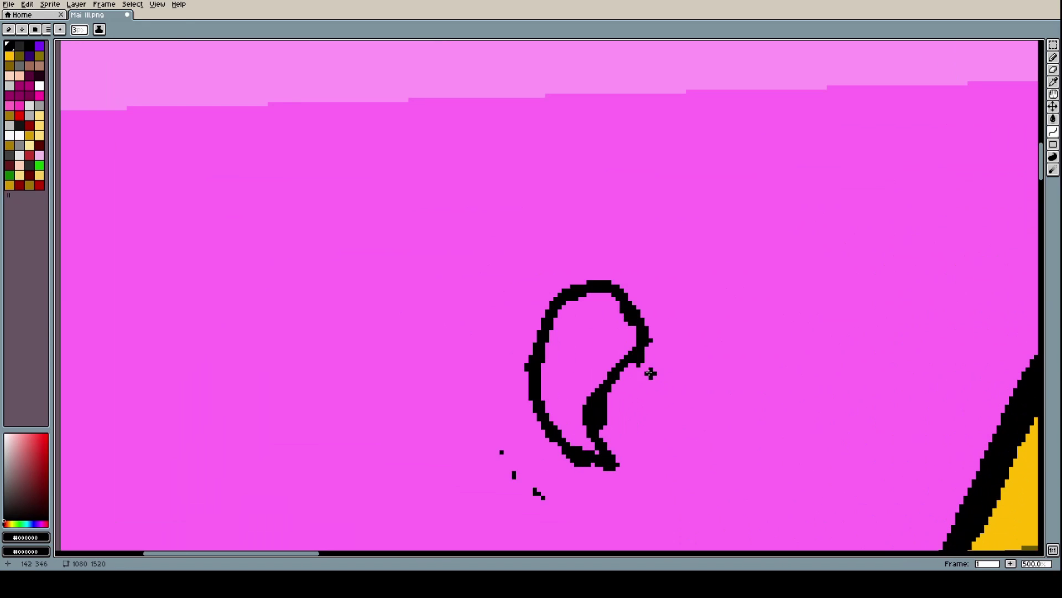
mouse_move(633, 328)
mouse_down()
mouse_move(593, 374)
mouse_move(614, 390)
mouse_move(601, 385)
mouse_move(578, 416)
mouse_move(585, 405)
mouse_up()
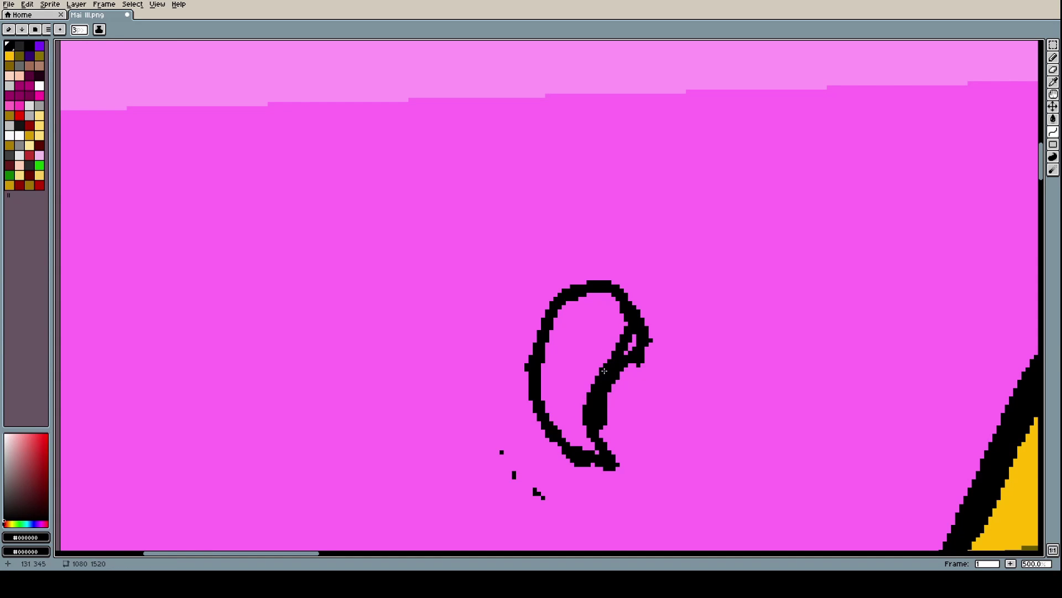
drag(634, 339, 634, 346)
scroll(634, 339, down, 3)
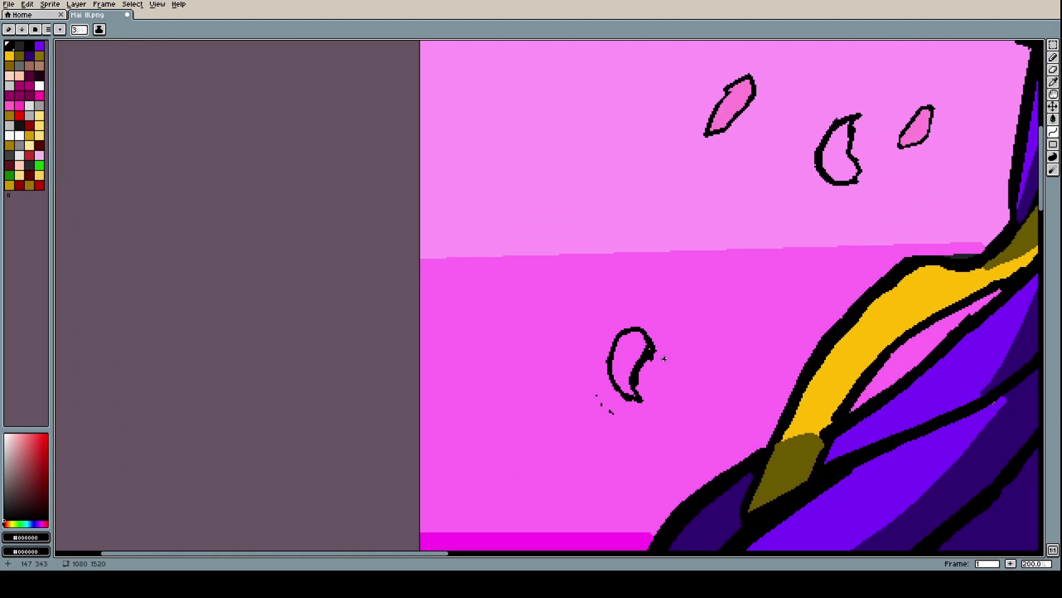
Undo the last black strokes on the teardrop petal and redraw its inner corner as a solid thick edge
scroll(649, 359, up, 3)
mouse_move(627, 298)
mouse_down()
mouse_move(617, 387)
mouse_move(633, 354)
mouse_up()
key(ctrl+z)
key(ctrl+z)
click(662, 344)
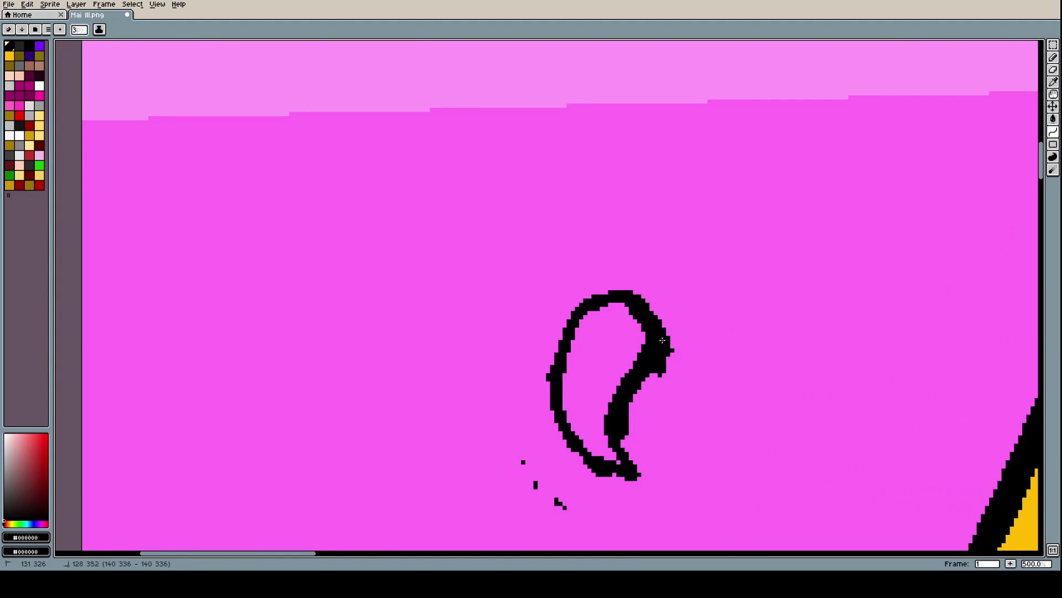
Sample the surrounding pink and trim the thick black inner side and rounded end of the teardrop petal's outline with a 2 px pencil
scroll(632, 426, up, 2)
key(i)
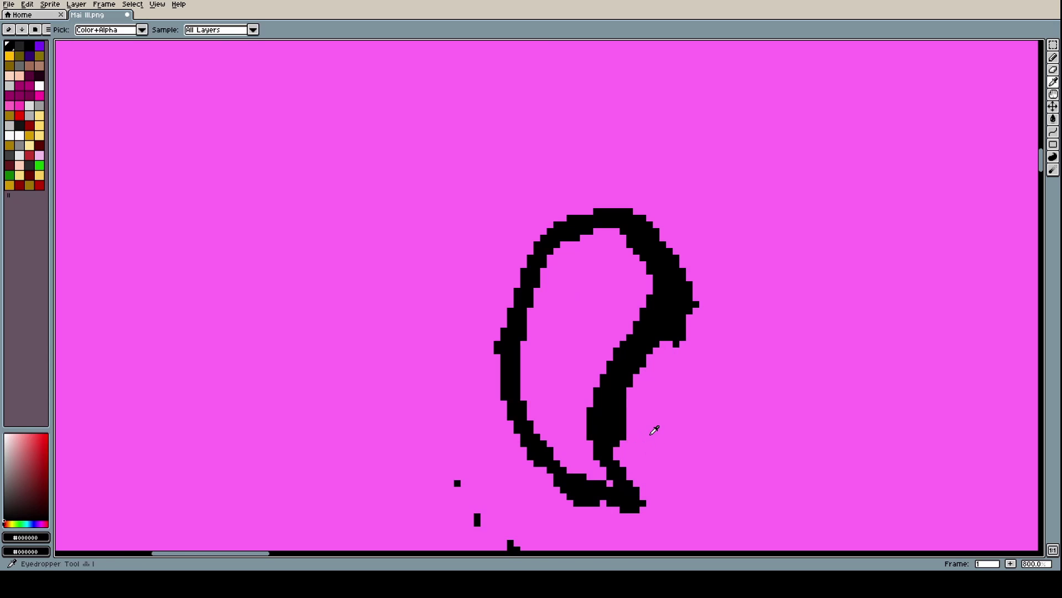
click(655, 430)
key(b)
drag(631, 434, 636, 395)
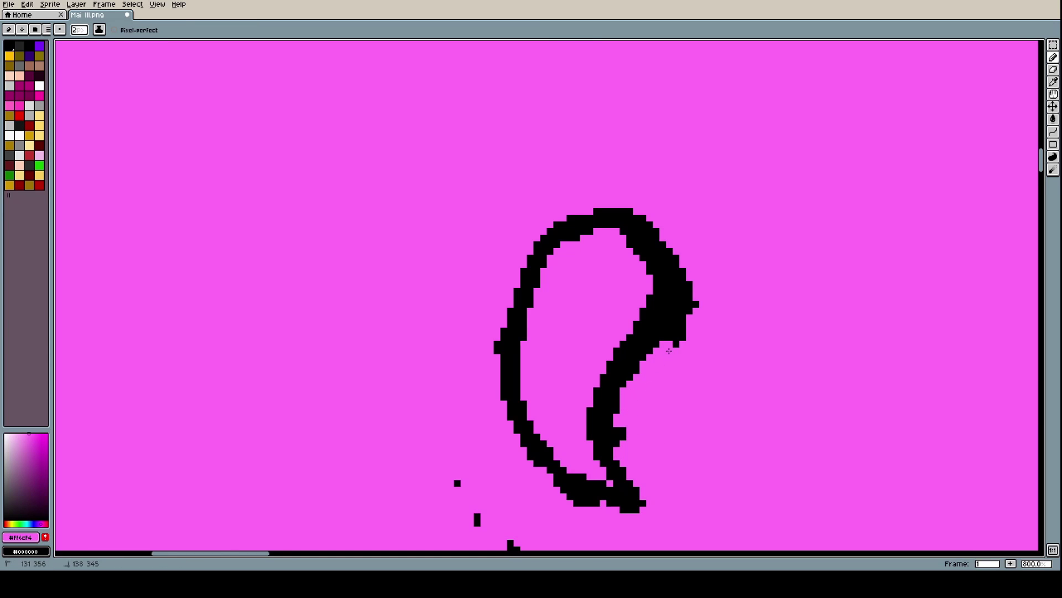
drag(669, 351, 699, 280)
mouse_move(614, 226)
mouse_down()
mouse_move(649, 278)
mouse_move(648, 252)
mouse_move(655, 291)
mouse_move(606, 377)
mouse_up()
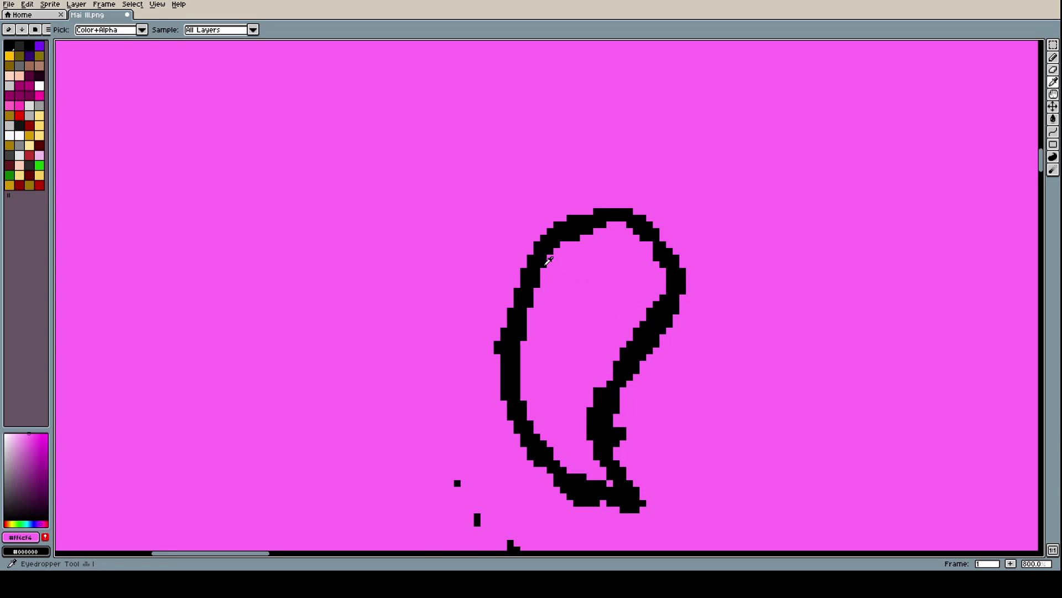
Sample black and thicken the outer convex side of the teardrop petal with a 3 px curve
alt+click(547, 261)
key(l)
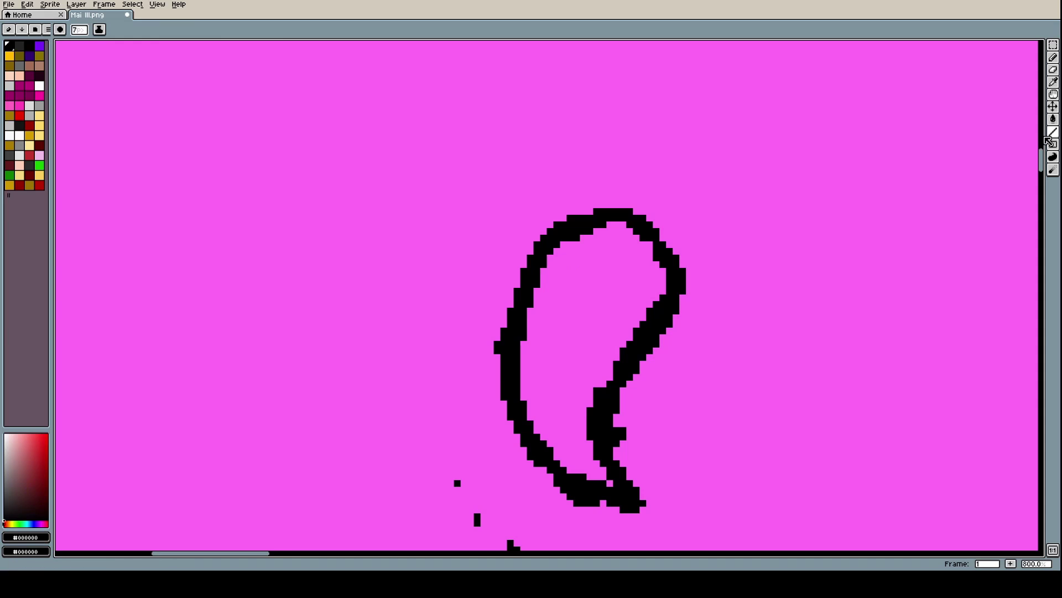
click(1053, 132)
click(1030, 132)
mouse_move(554, 246)
mouse_down()
mouse_move(612, 481)
mouse_move(592, 426)
mouse_move(515, 354)
mouse_move(506, 419)
mouse_up()
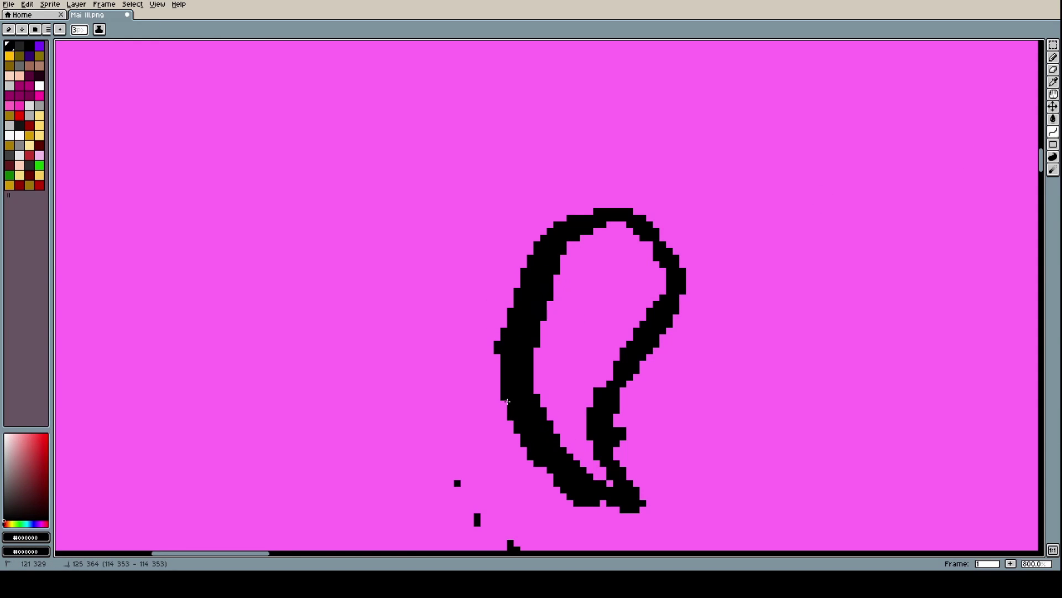
scroll(582, 350, down, 7)
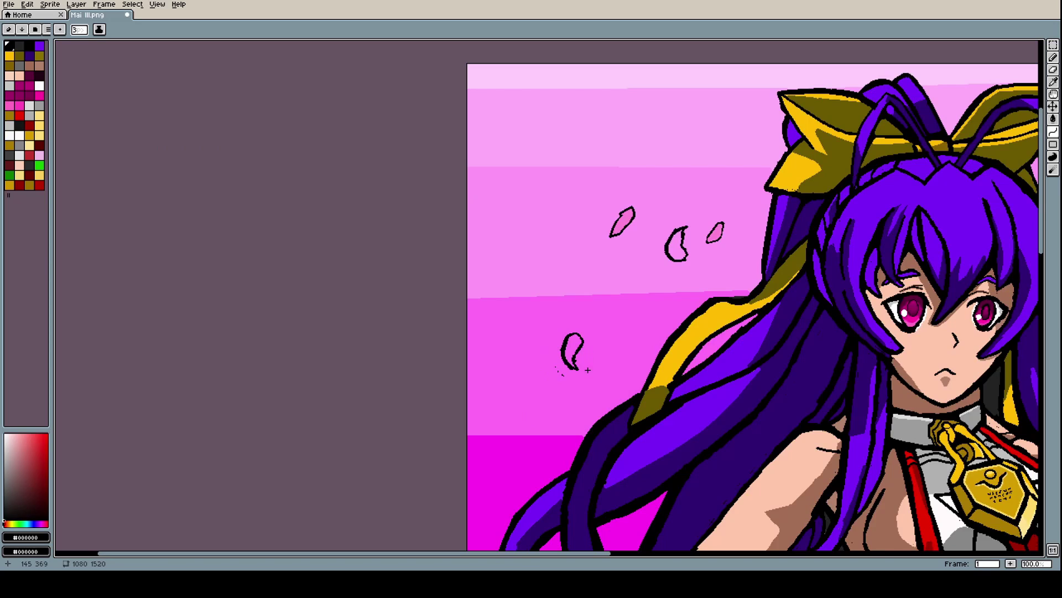
Try a black curve across the teardrop petal's concave side, undoing misplaced strokes and keeping only a fill-in near the pointed tail
scroll(568, 344, up, 4)
scroll(634, 327, up, 2)
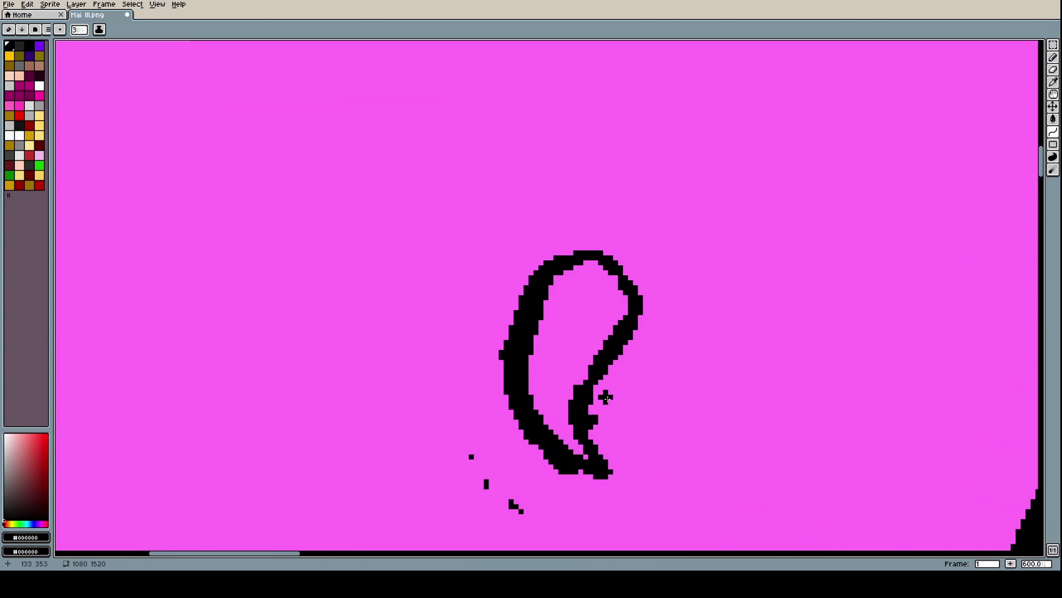
mouse_move(626, 333)
mouse_down()
mouse_move(595, 390)
mouse_move(604, 455)
mouse_up()
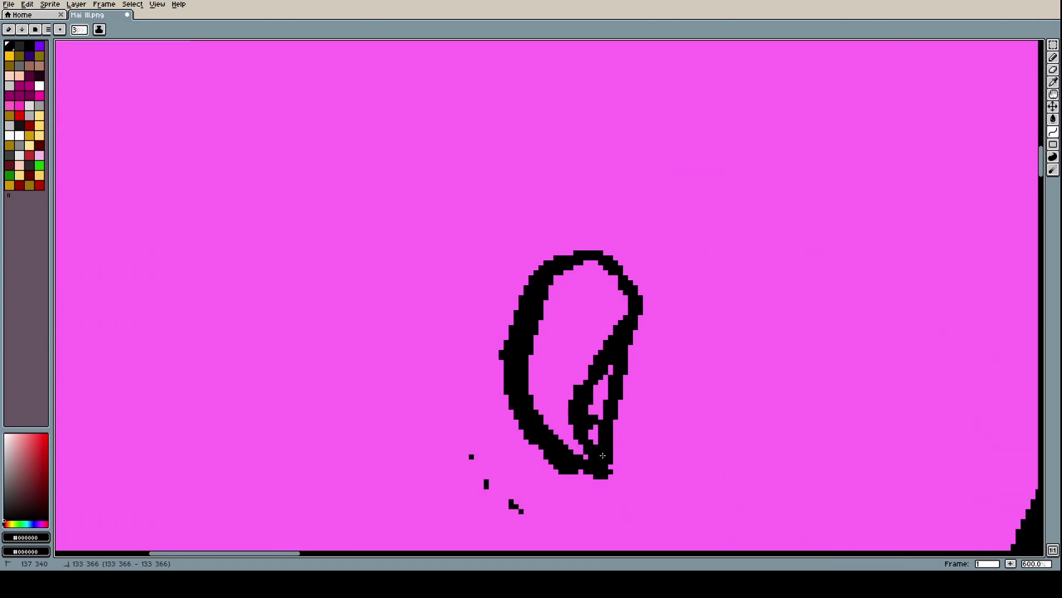
key(ctrl+z)
key(ctrl+z)
key(ctrl+z)
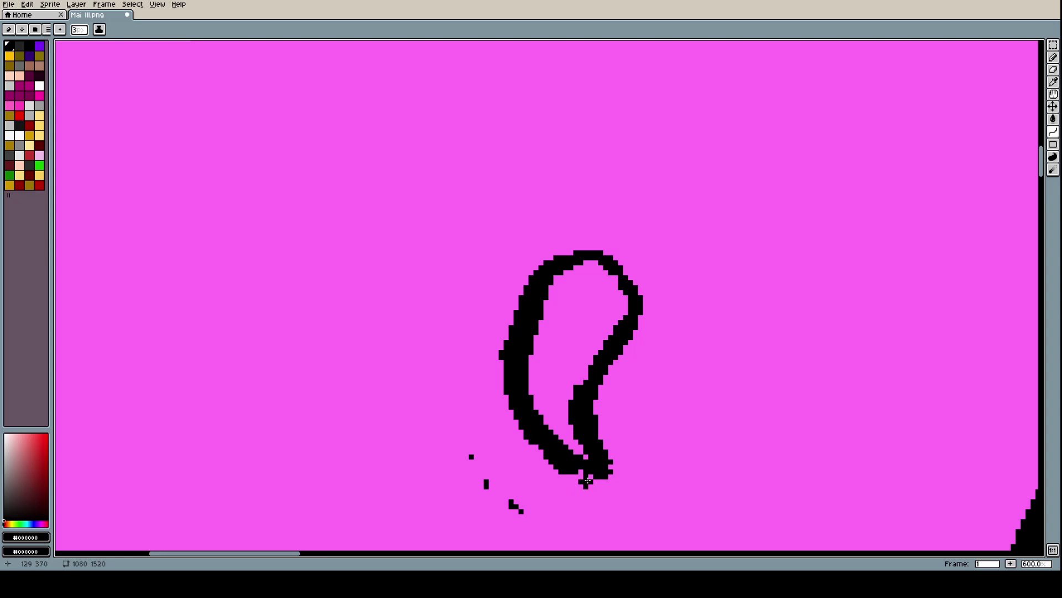
Sample the band's pink, thin the inside of the teardrop petal's outline, and paint over the stray black pixels beside it
key(i)
click(564, 432)
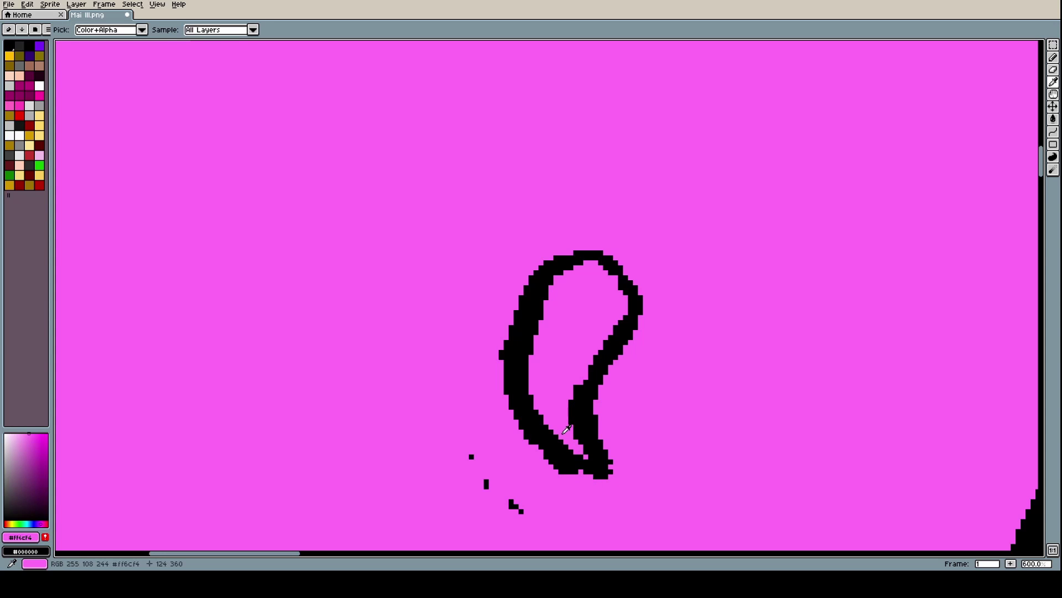
key(b)
drag(577, 443, 565, 411)
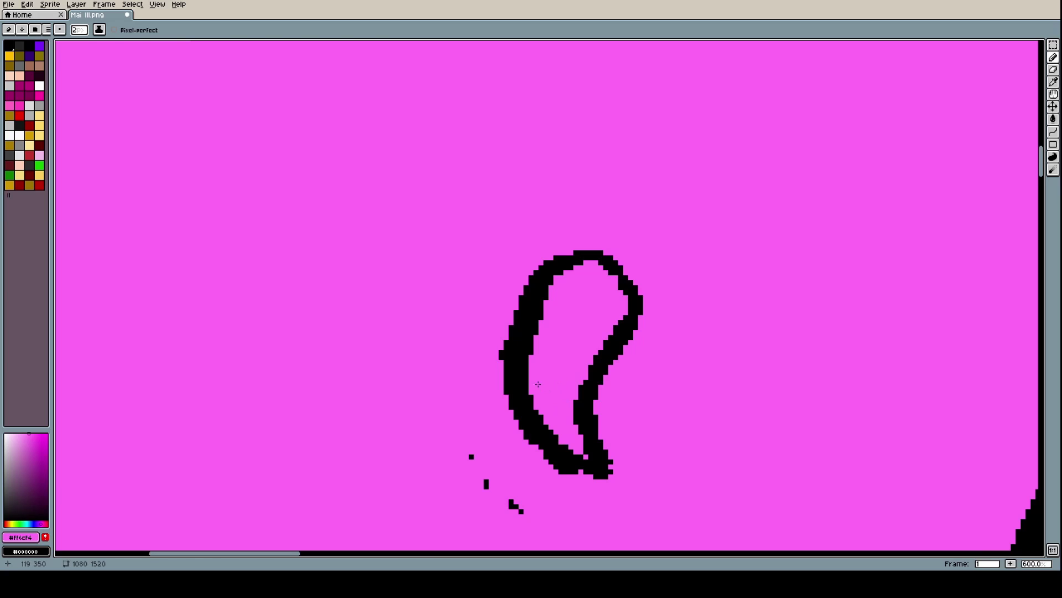
mouse_move(538, 383)
mouse_down()
mouse_move(524, 355)
mouse_move(553, 296)
mouse_up()
scroll(602, 306, down, 4)
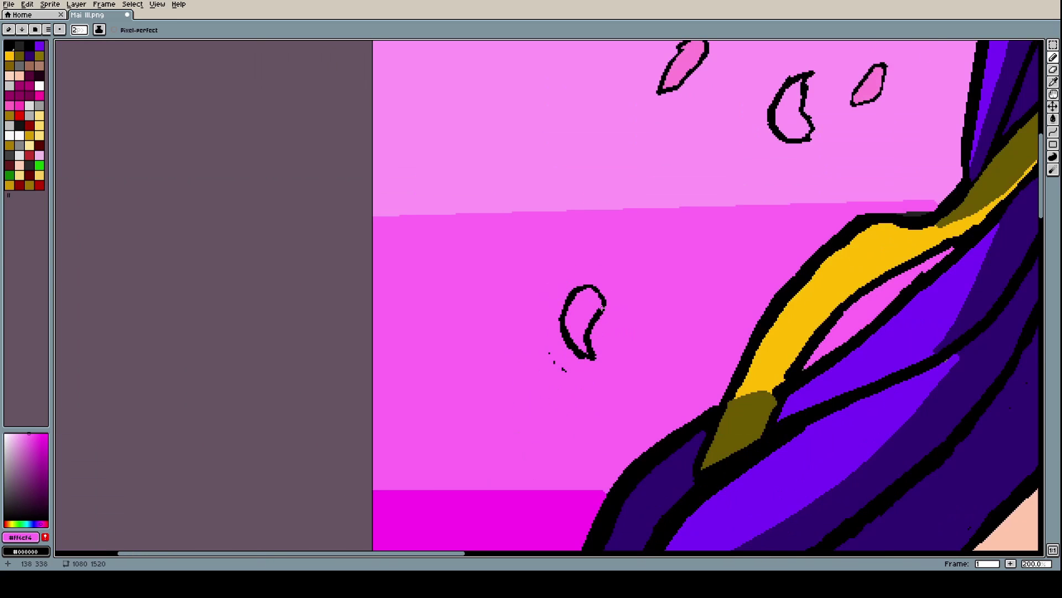
scroll(602, 306, down, 2)
scroll(514, 309, up, 5)
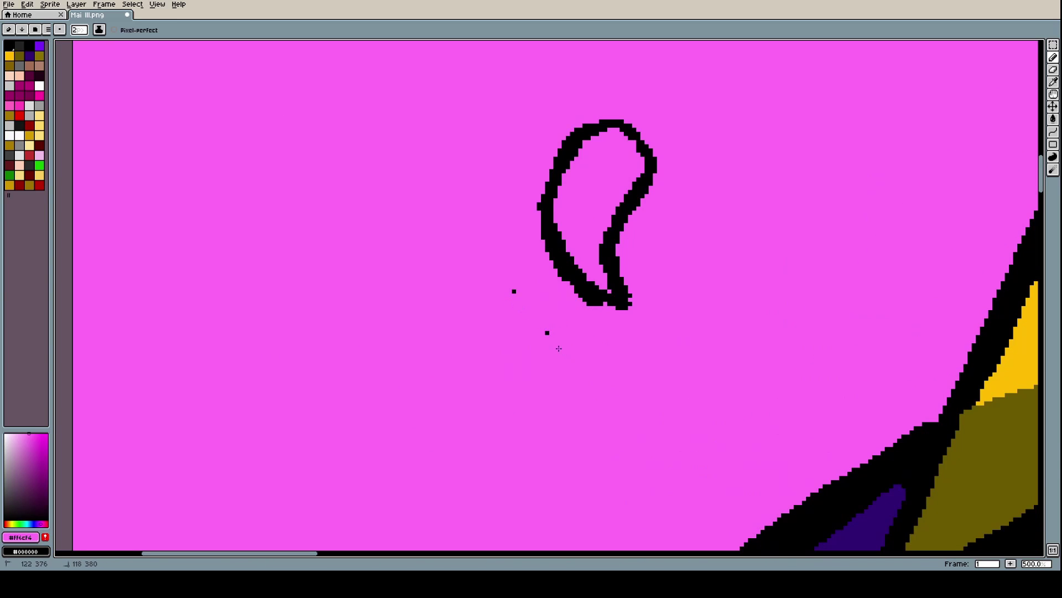
scroll(501, 285, down, 6)
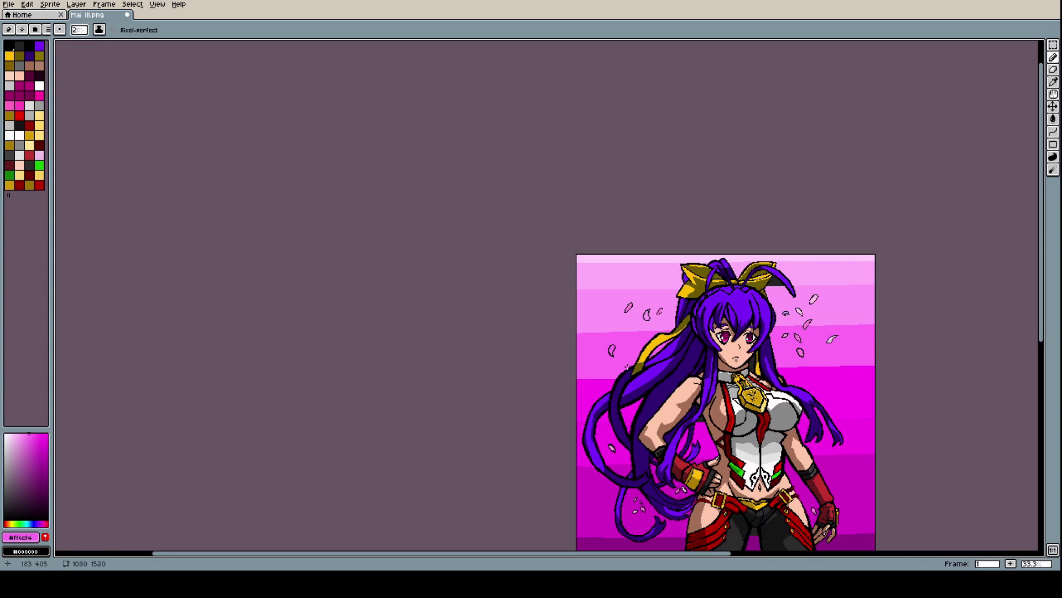
Sample black and outline a new pointed petal with 3 px curves in the magenta band beside the hair, below the existing pink petals
scroll(863, 362, up, 4)
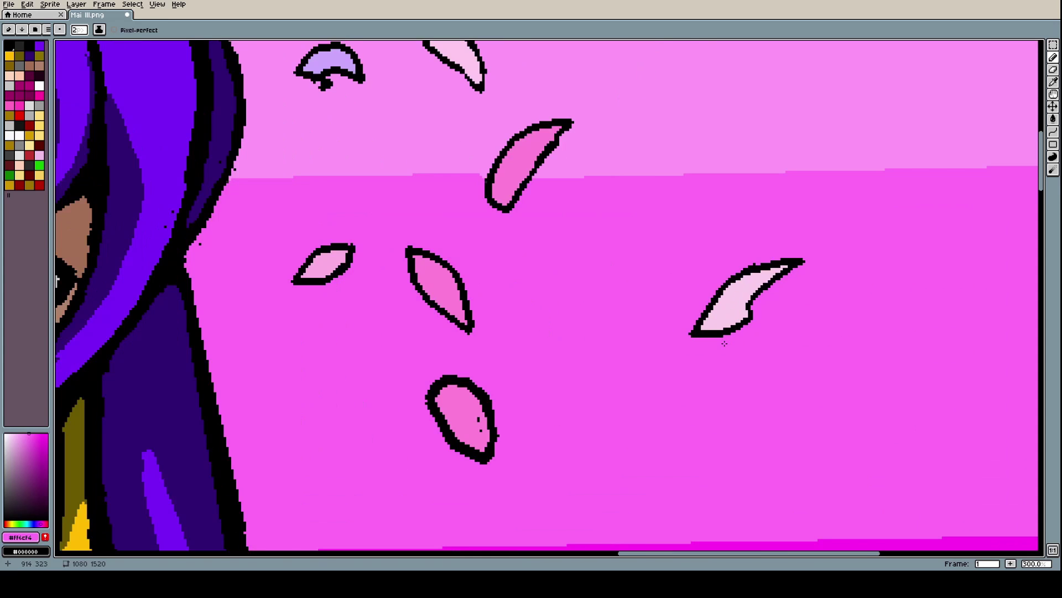
key(i)
click(705, 315)
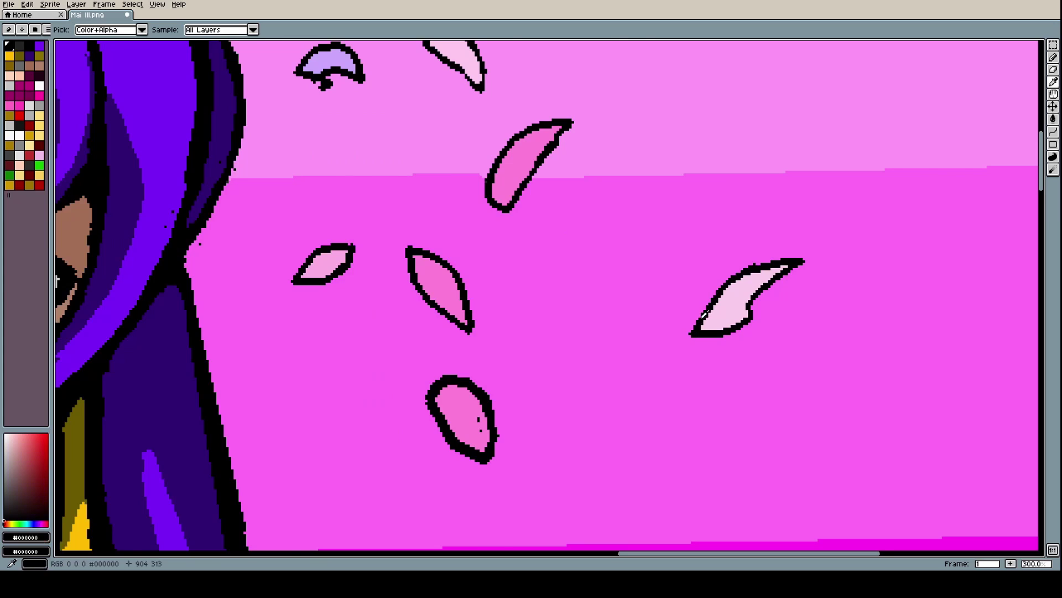
scroll(706, 315, down, 4)
scroll(664, 355, up, 3)
key(b)
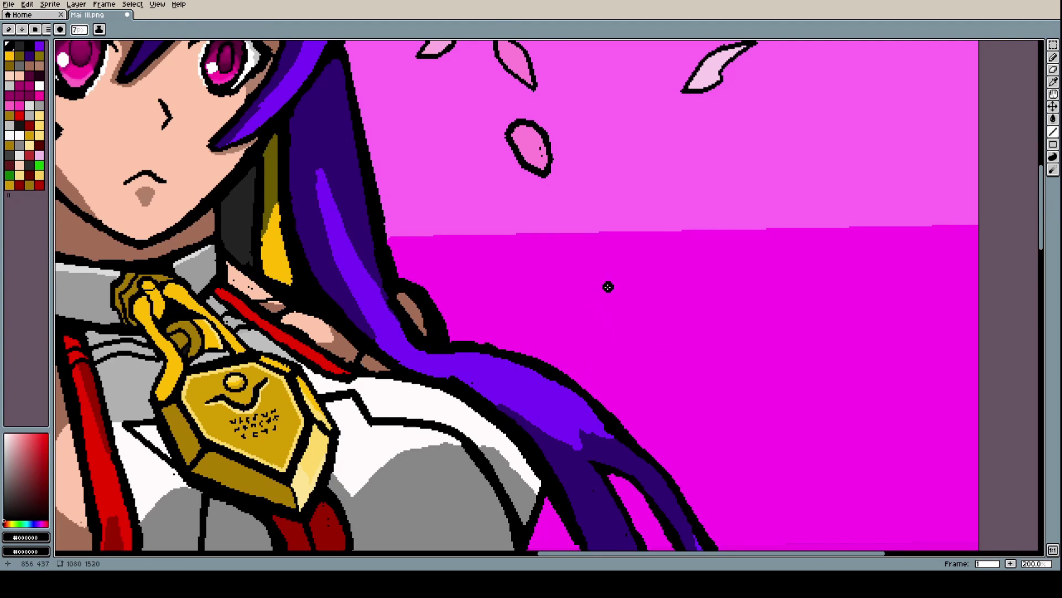
click(1028, 132)
drag(633, 271, 682, 314)
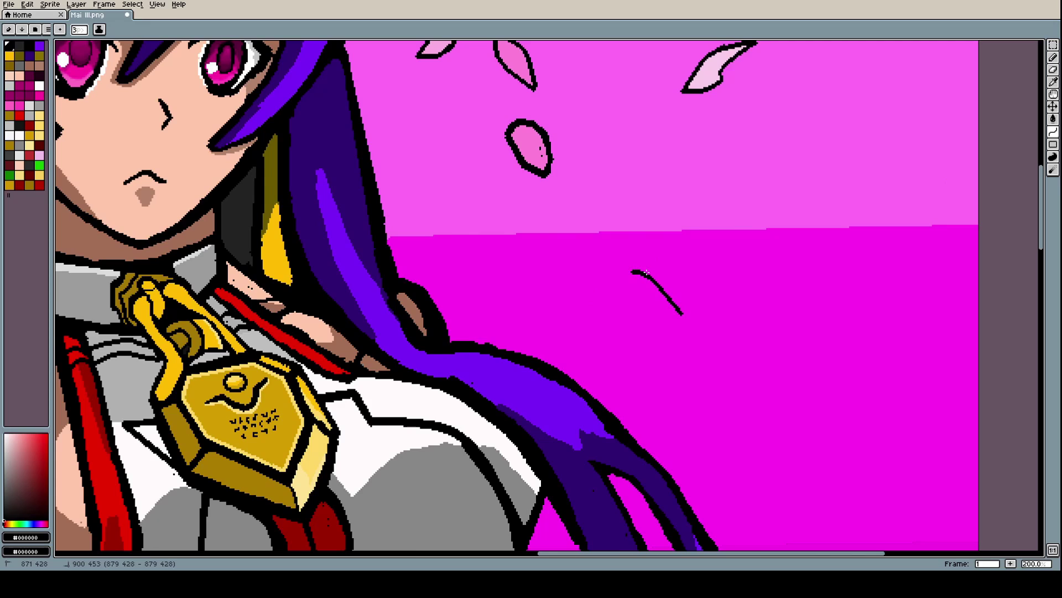
click(634, 270)
mouse_move(628, 271)
mouse_down()
mouse_move(634, 312)
mouse_move(686, 313)
mouse_move(663, 317)
mouse_up()
click(639, 296)
Reshape the new petal's sloping edge with another black curve, trim it with the sampled band magenta, and sample black again
scroll(662, 315, down, 6)
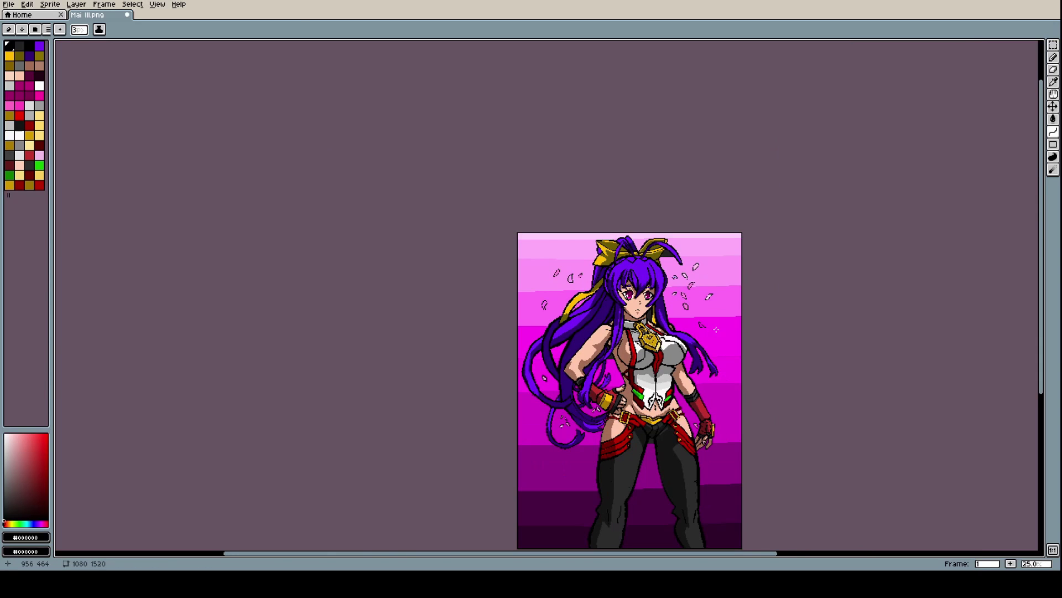
scroll(702, 323, up, 7)
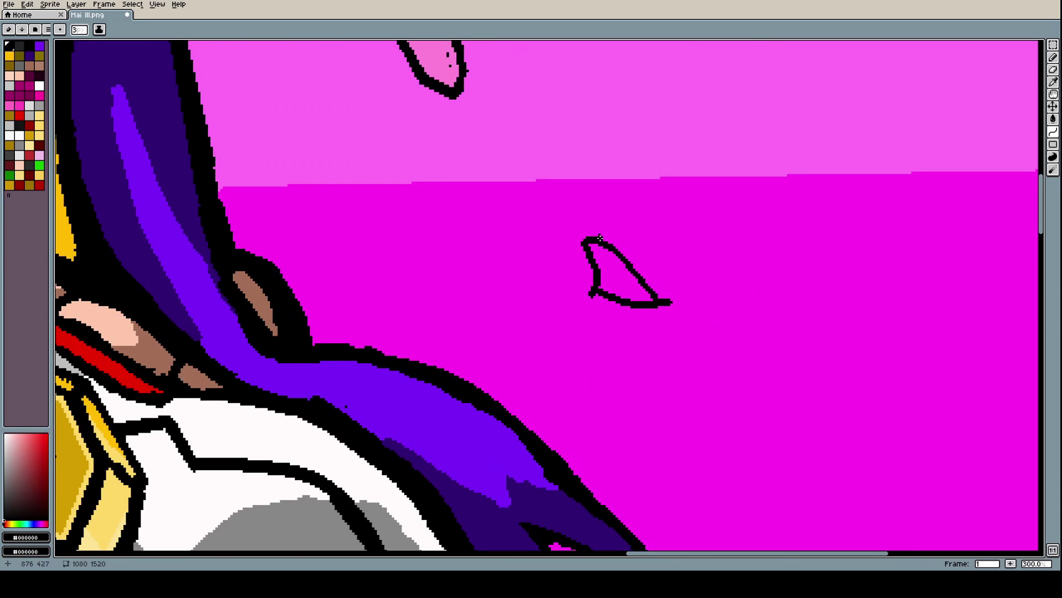
mouse_move(600, 238)
mouse_down()
mouse_move(667, 308)
mouse_move(663, 282)
mouse_move(630, 252)
mouse_move(664, 297)
mouse_move(689, 299)
mouse_up()
scroll(661, 288, up, 2)
alt+click(661, 292)
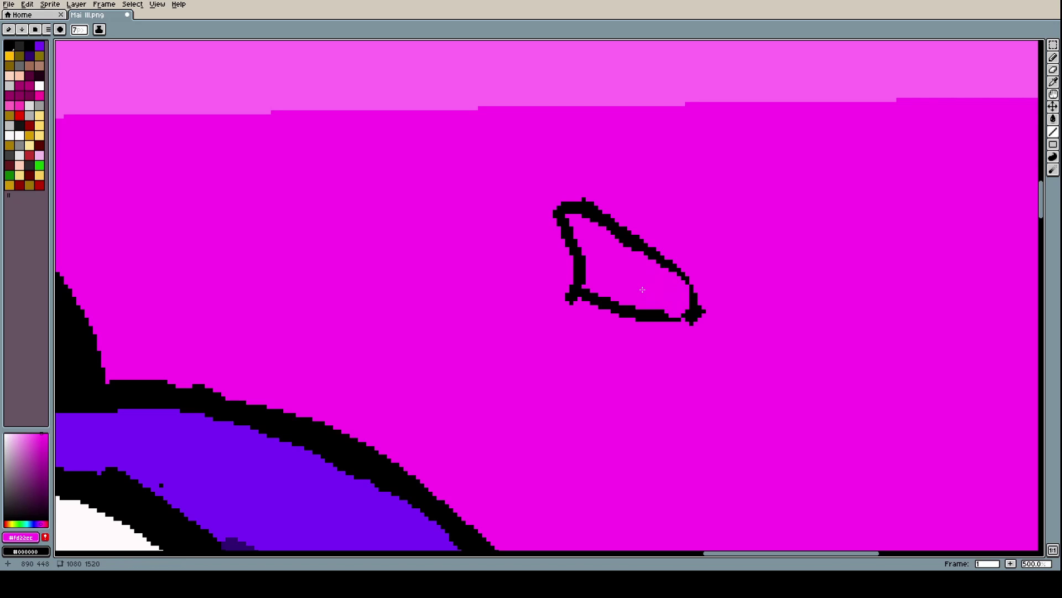
alt+click(646, 247)
drag(647, 249, 674, 276)
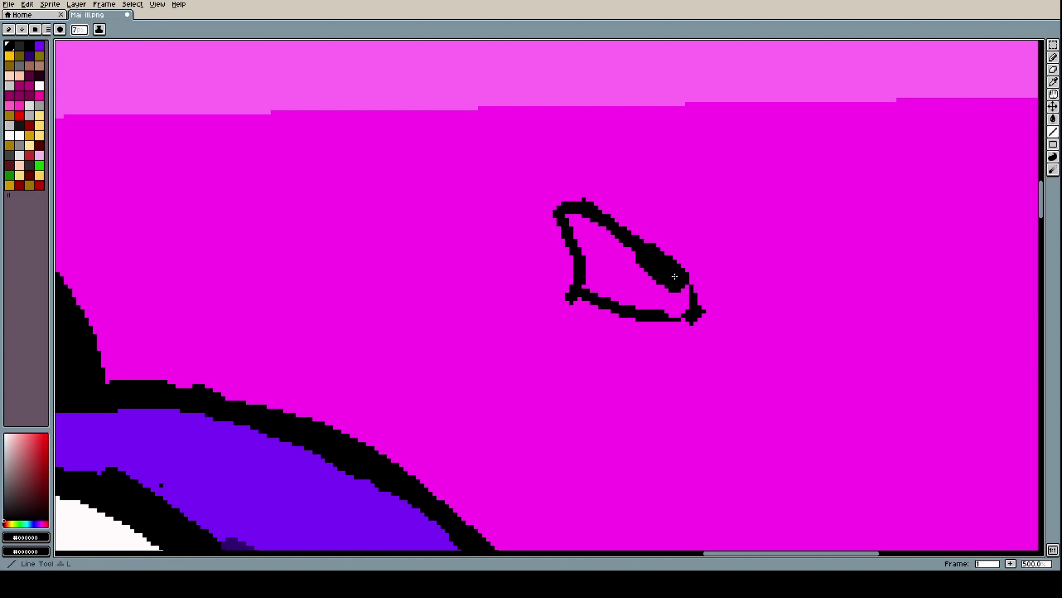
click(27, 3)
click(44, 16)
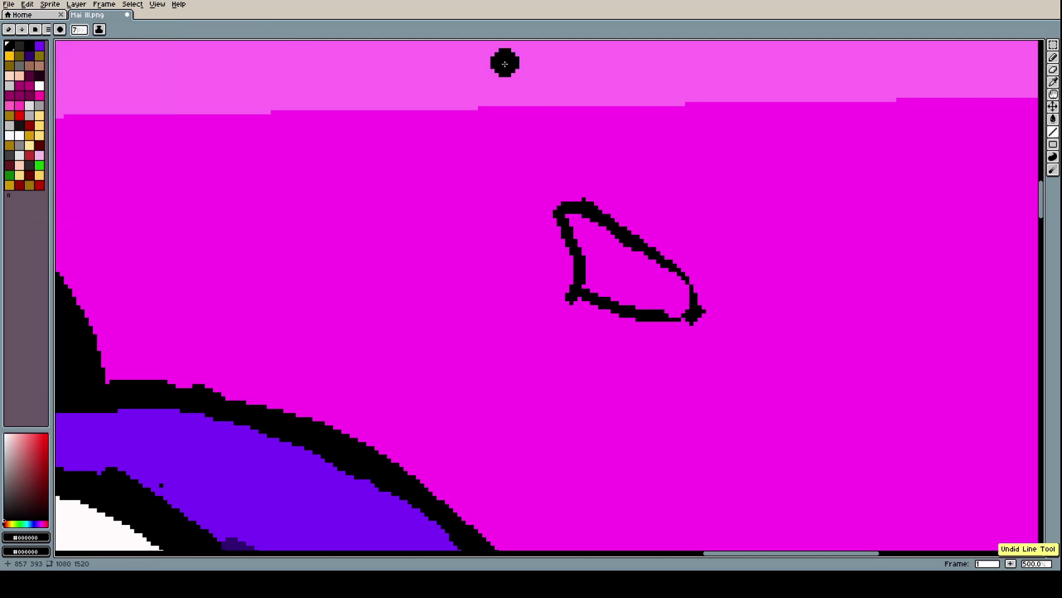
Thicken the lower part of the new petal's sloping edge down to its outer tip with a 3 px black curve
click(1053, 132)
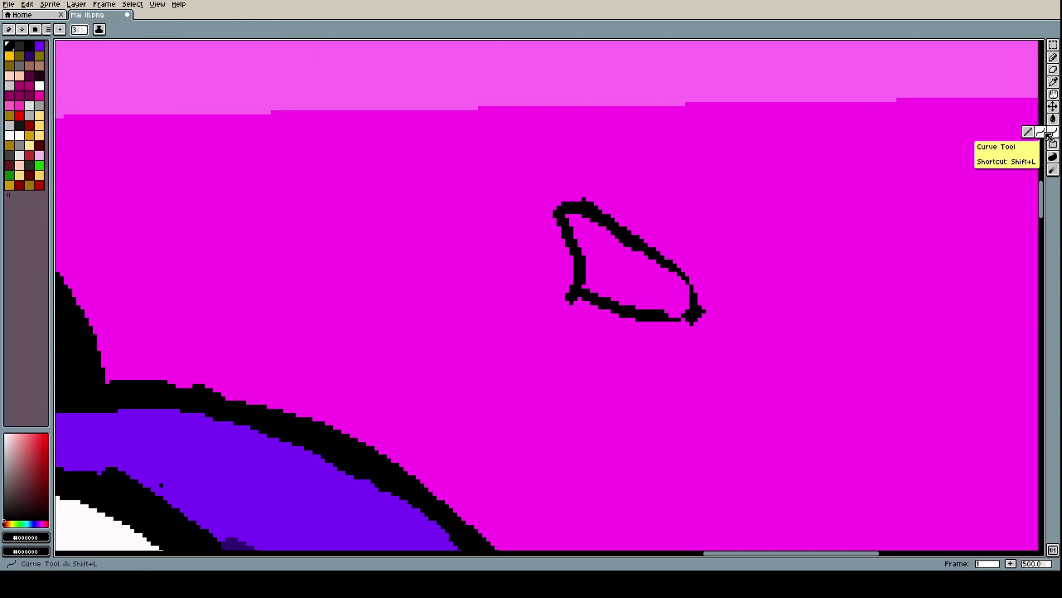
click(1047, 134)
mouse_move(646, 247)
mouse_down()
mouse_move(666, 258)
mouse_move(691, 324)
mouse_move(678, 314)
mouse_move(703, 306)
mouse_up()
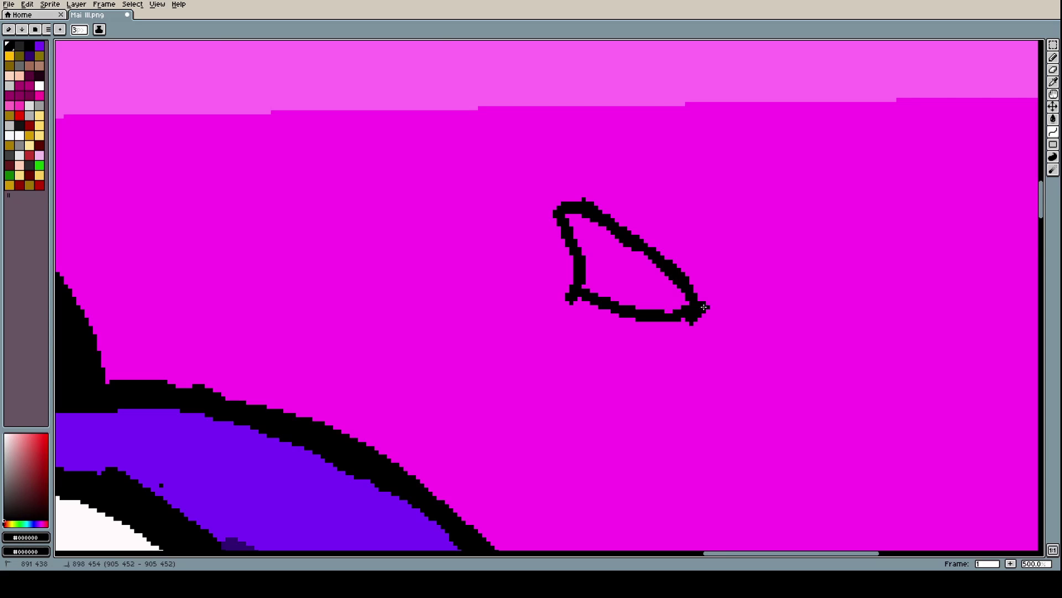
scroll(703, 307, down, 5)
scroll(721, 298, up, 5)
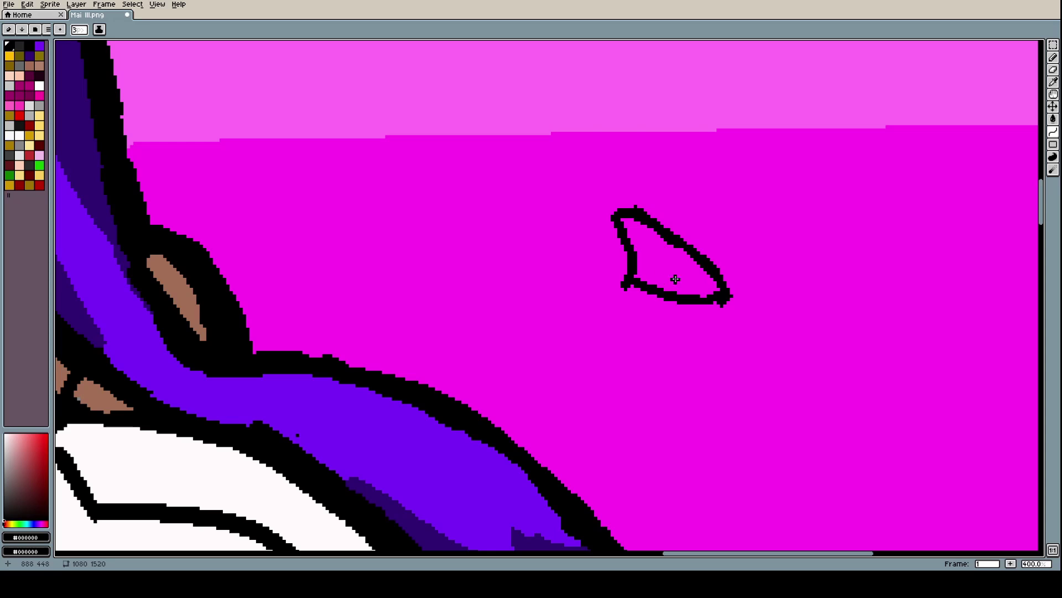
Select the new petal with a rectangular marquee and scale it down to 32 × 22 px
key(m)
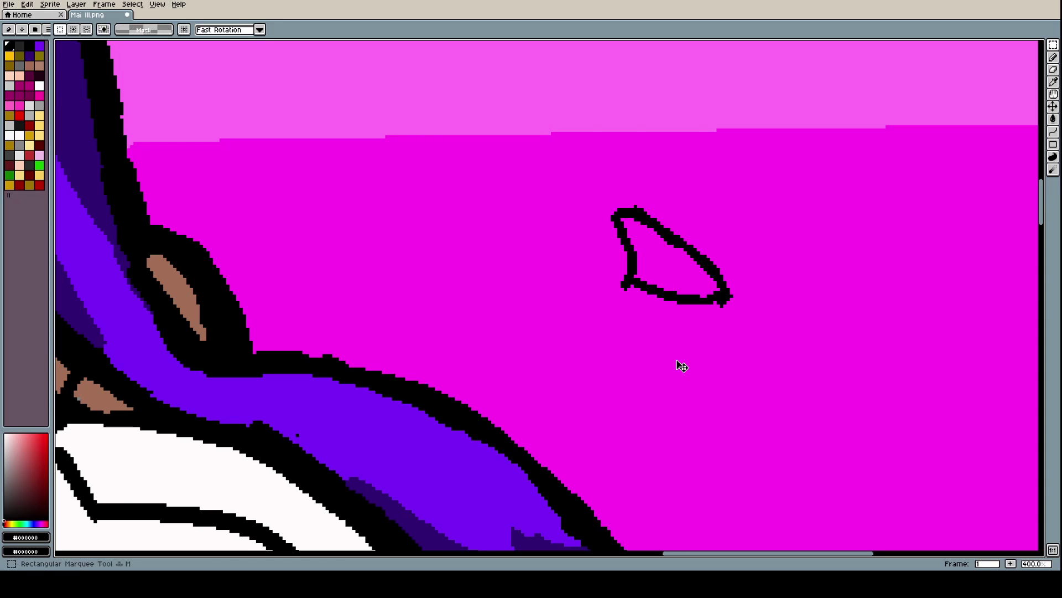
mouse_move(597, 321)
mouse_down()
mouse_move(657, 226)
mouse_move(738, 209)
mouse_move(744, 197)
mouse_up()
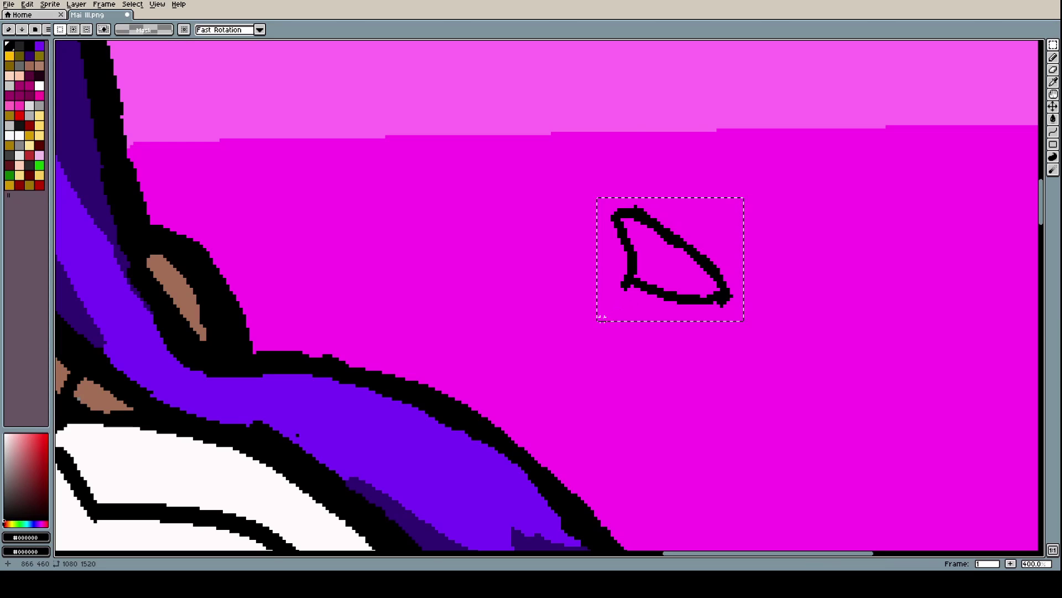
drag(597, 320, 746, 198)
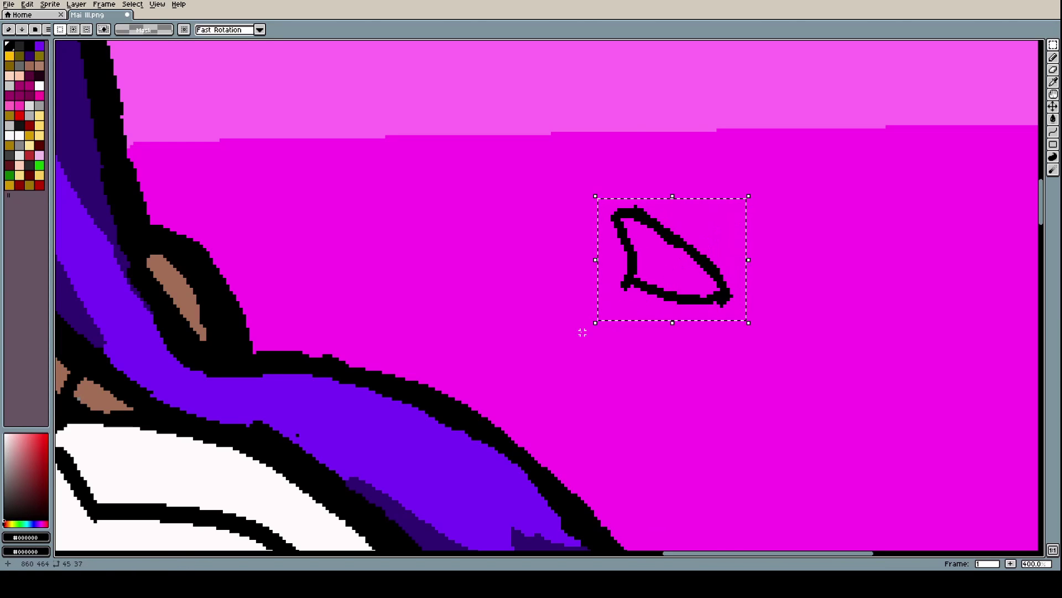
drag(597, 316, 640, 275)
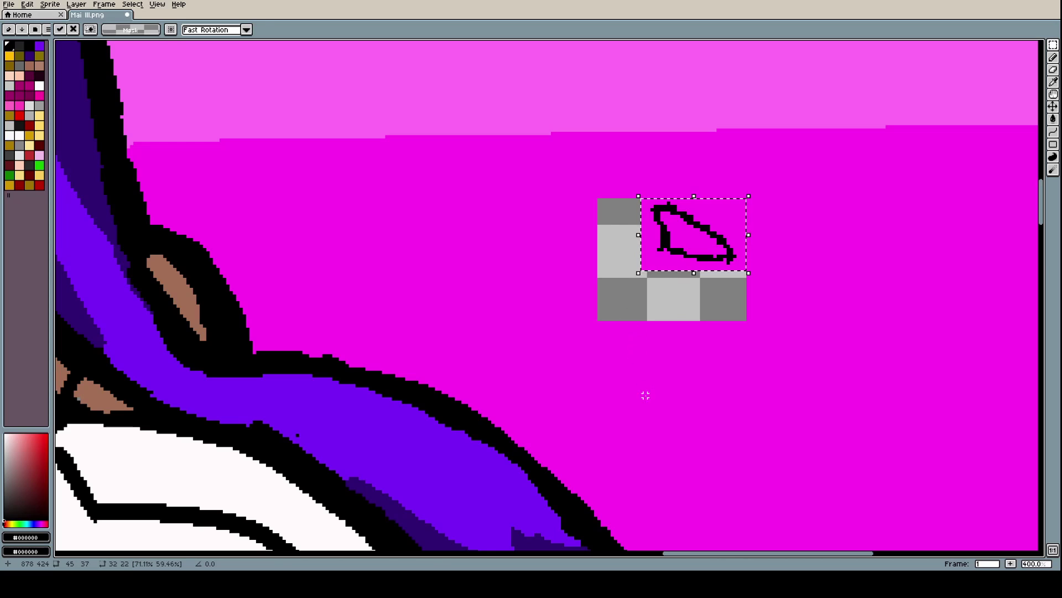
key(Return)
Sample the band's magenta and fill the transparent area left around the shrunken petal
key(i)
click(638, 354)
key(g)
click(636, 299)
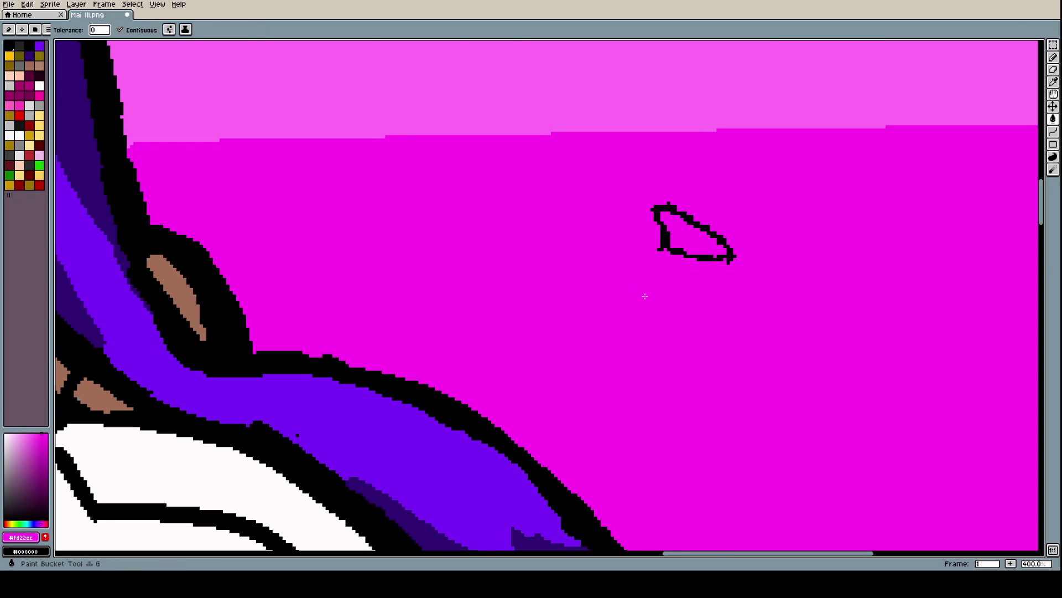
scroll(718, 327, down, 8)
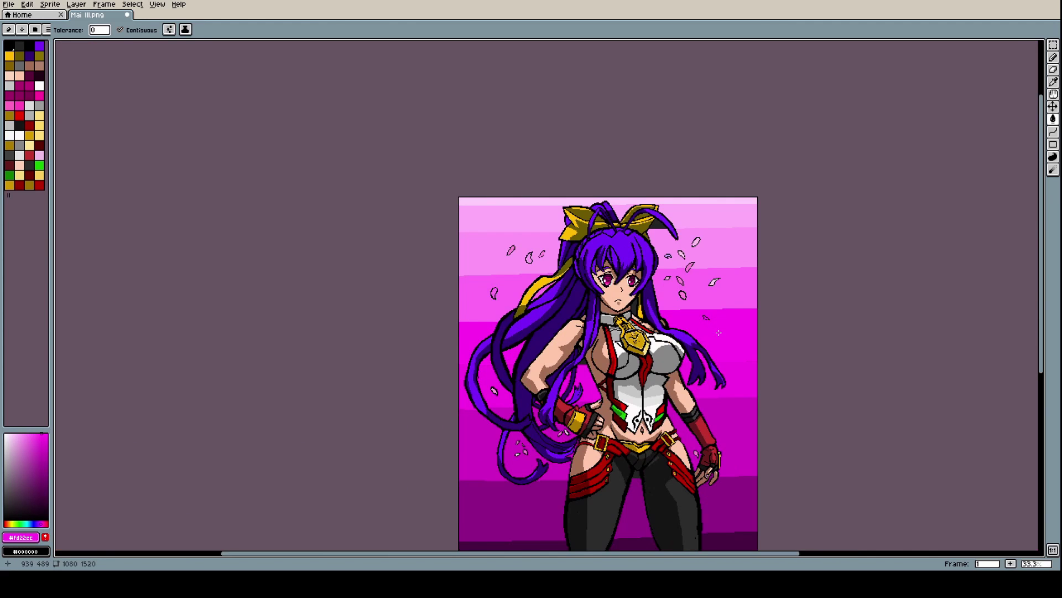
Sample the pale pink of the curved petal above and fill the small new petal with it
scroll(709, 306, up, 5)
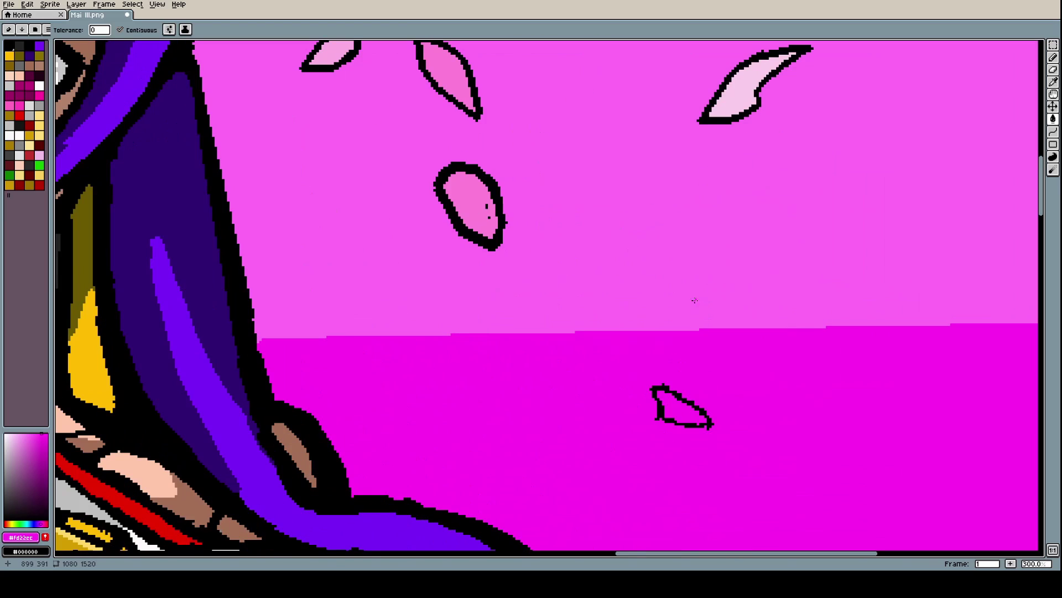
key(i)
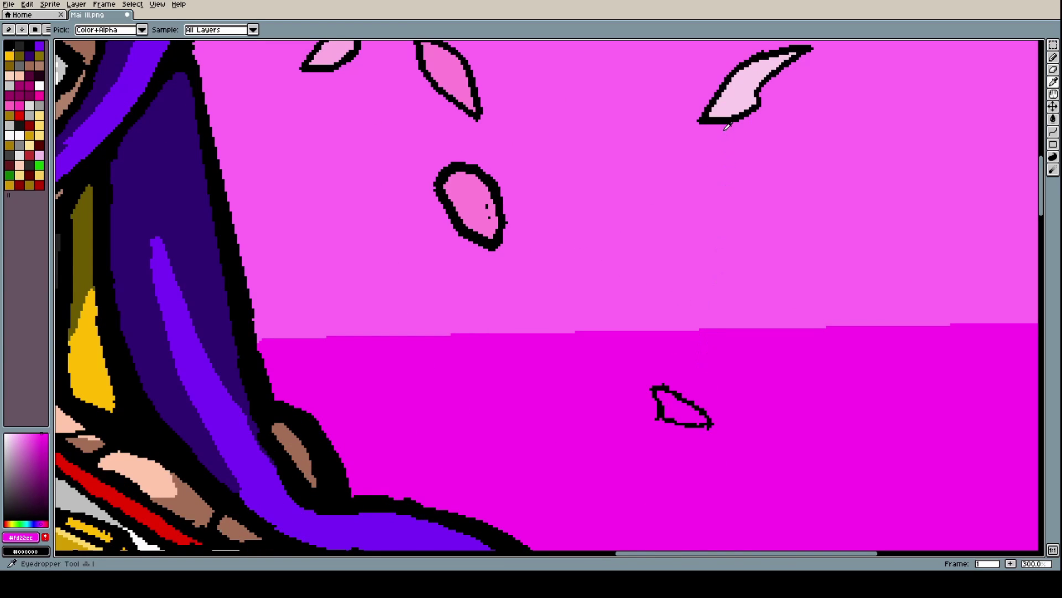
click(733, 103)
key(g)
click(690, 414)
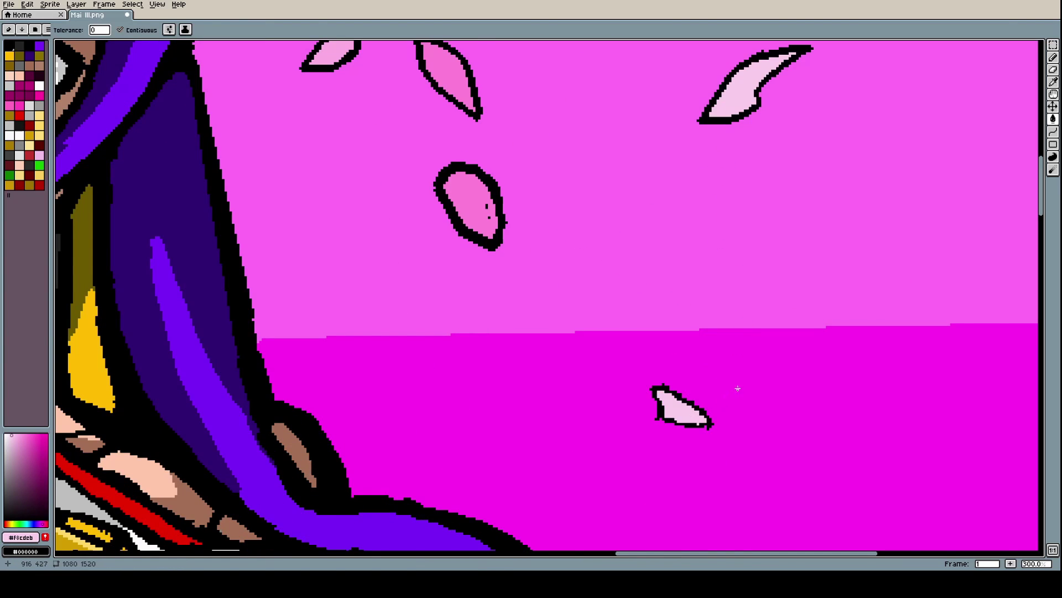
Sample the pale pink of the topmost background band above the hair bow
scroll(741, 384, down, 2)
scroll(668, 314, down, 3)
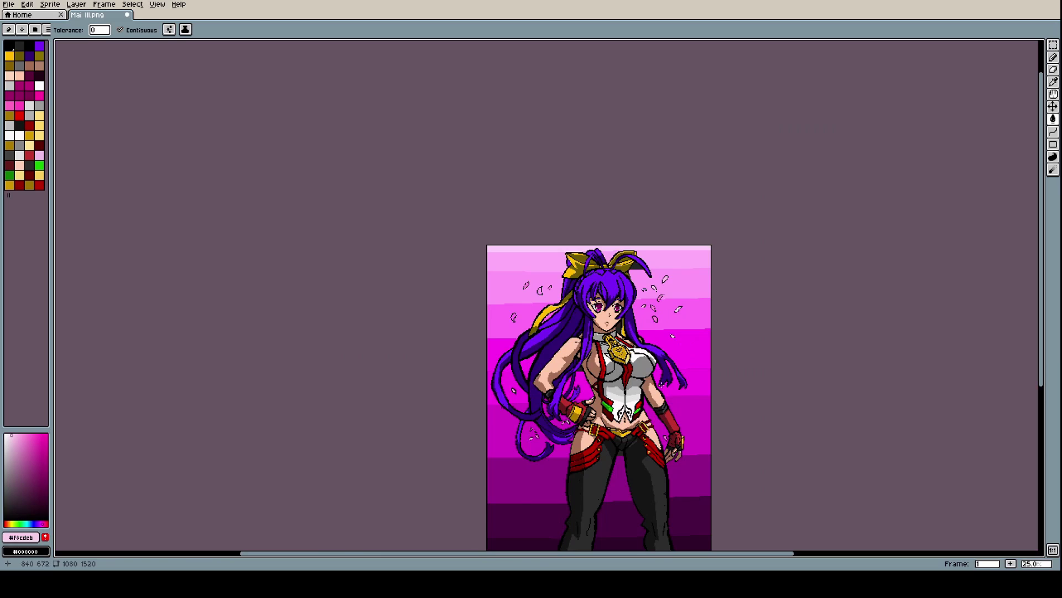
scroll(654, 378, up, 2)
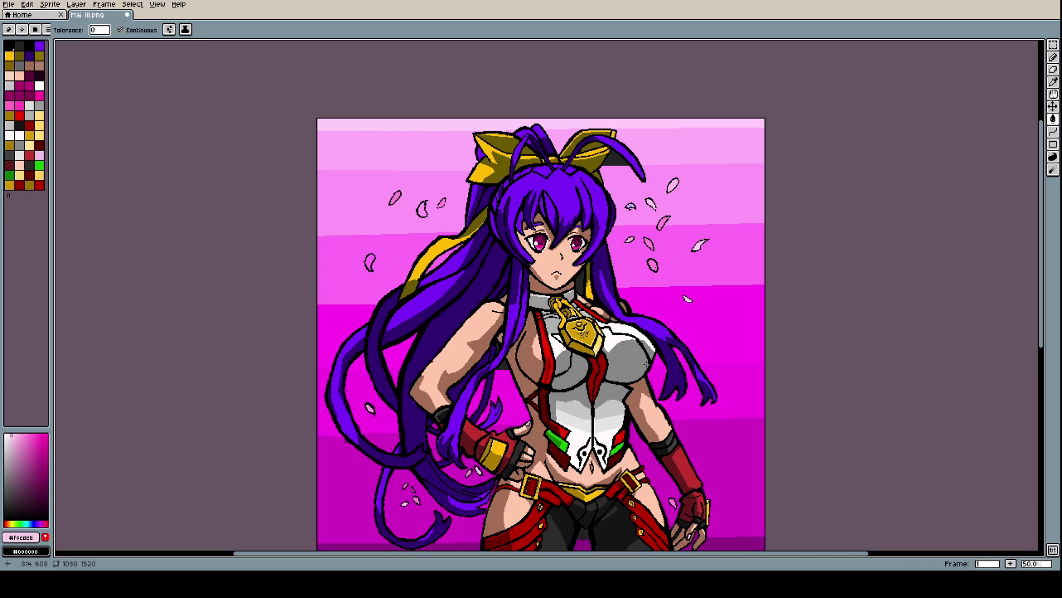
scroll(608, 153, up, 4)
key(i)
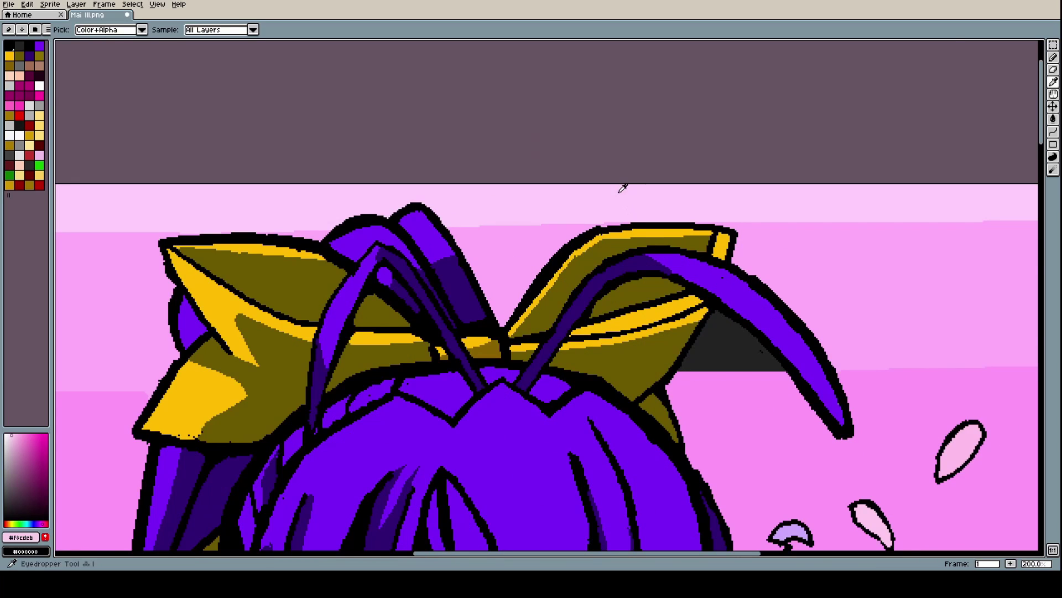
click(622, 185)
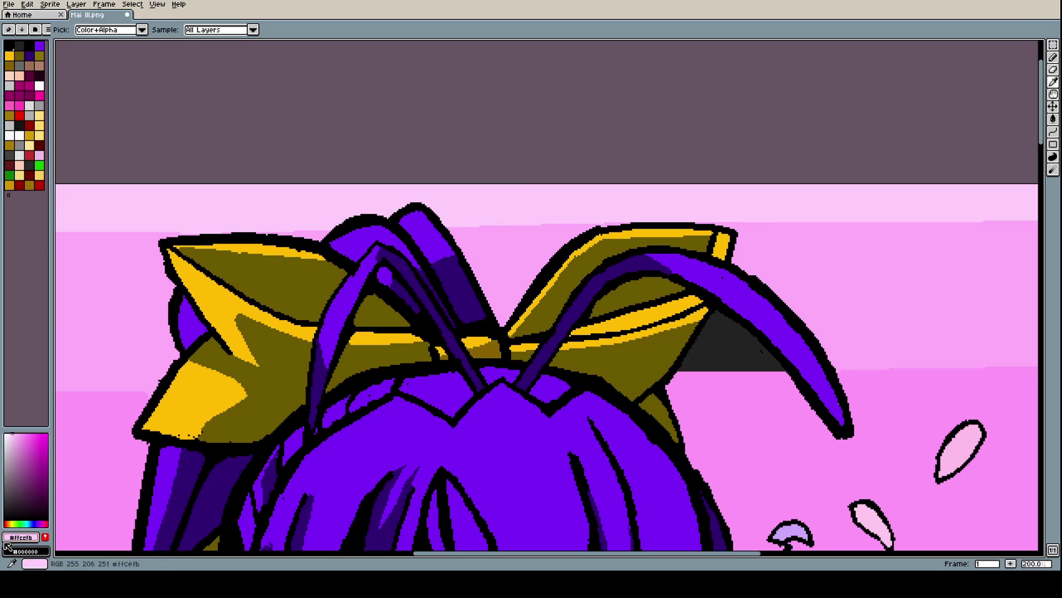
Choose a dark teal (HSB 193°, 100%, 27%) and fill every section of the lowest background band behind the legs
mouse_move(43, 523)
mouse_down()
mouse_move(24, 523)
mouse_move(48, 473)
mouse_move(57, 501)
mouse_up()
scroll(83, 504, down, 6)
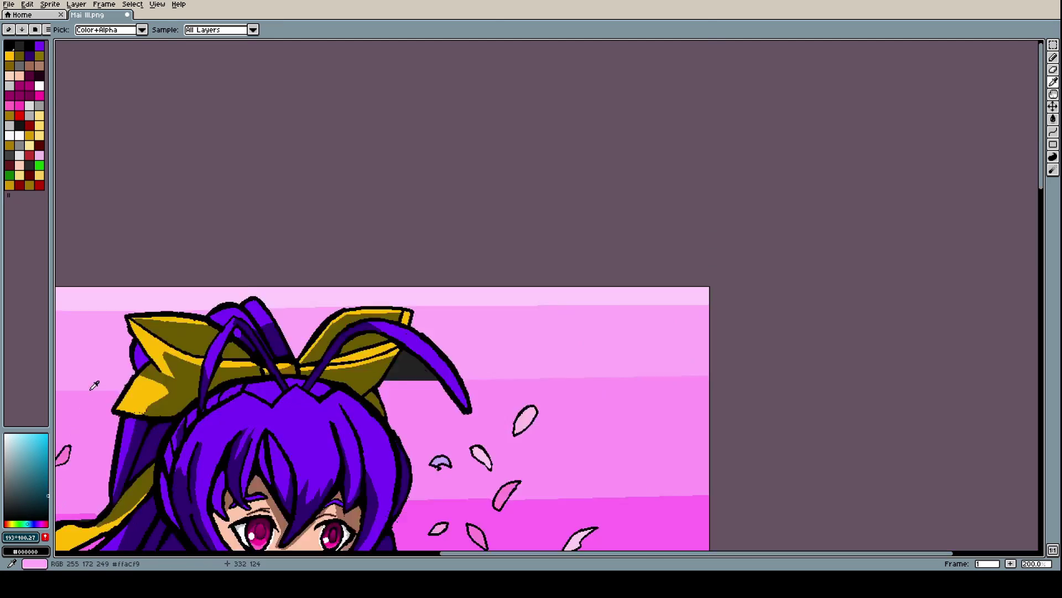
scroll(142, 510, up, 1)
scroll(134, 437, up, 1)
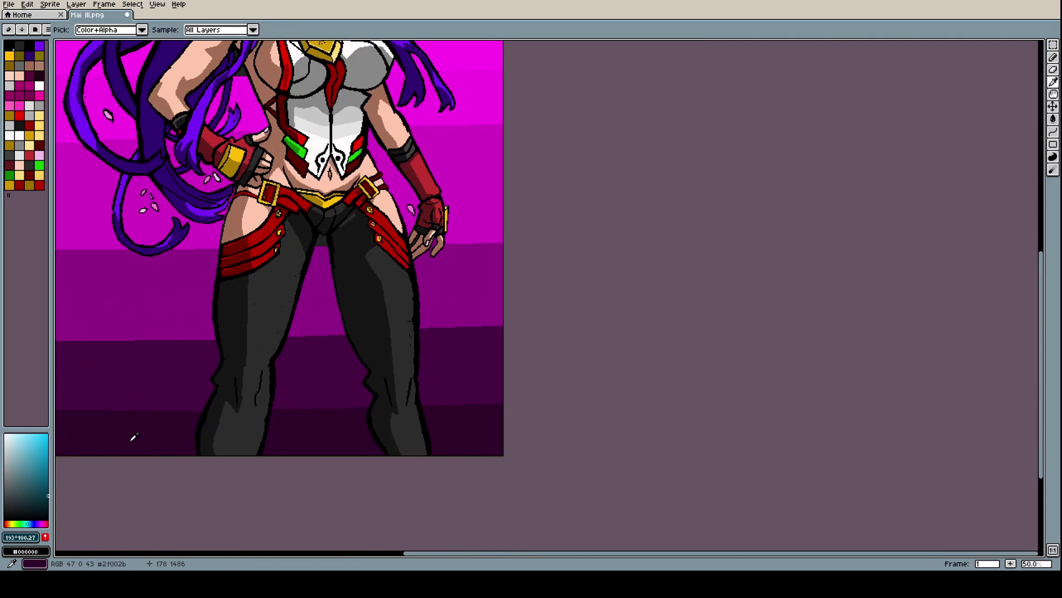
key(g)
click(136, 429)
click(305, 440)
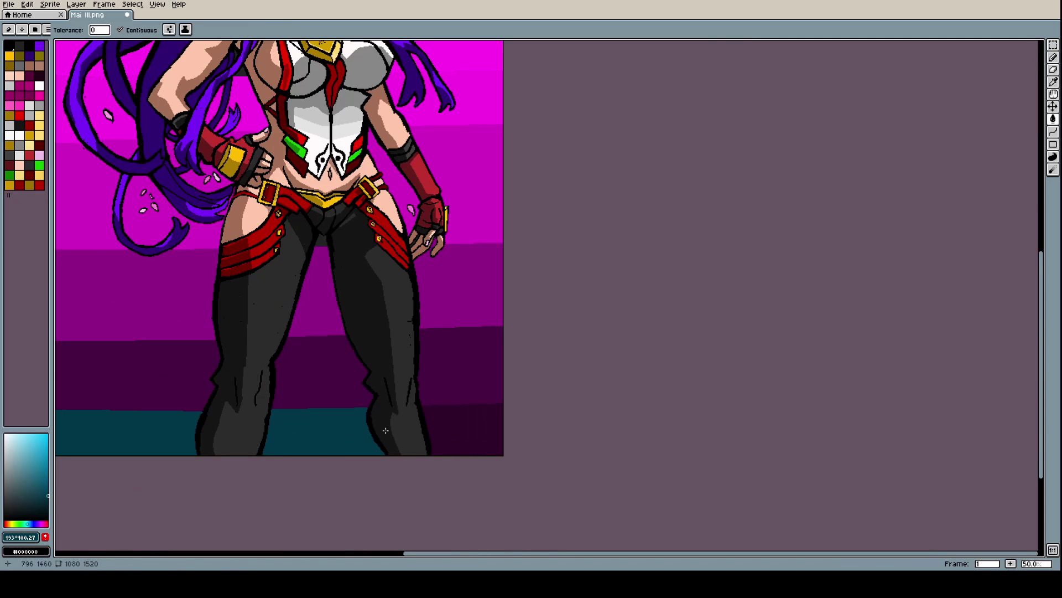
click(436, 429)
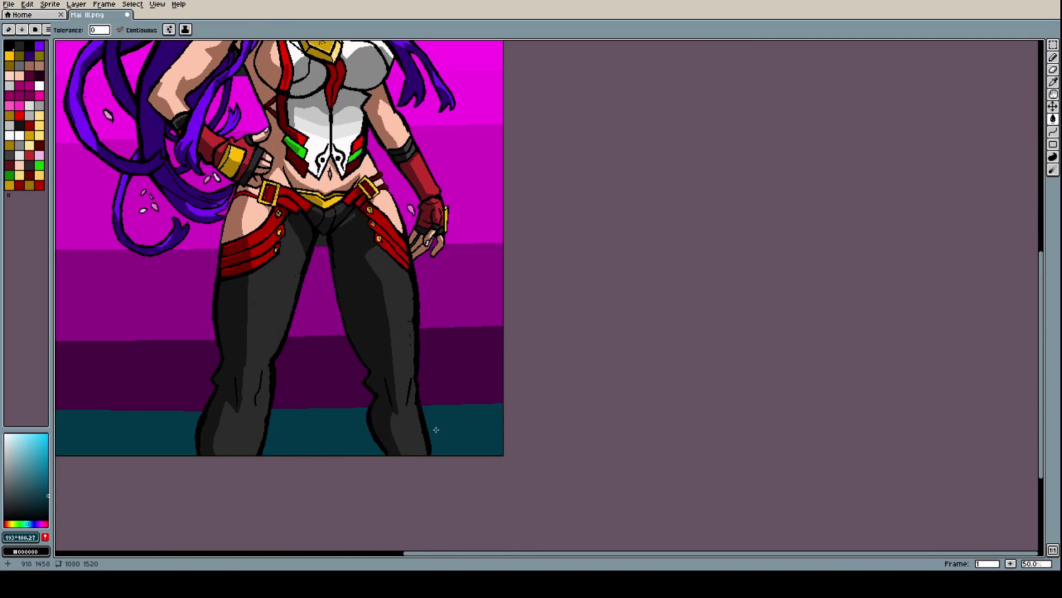
Lighten the teal to #004d65 and fill all three sections of the second-lowest background band
click(48, 493)
click(48, 485)
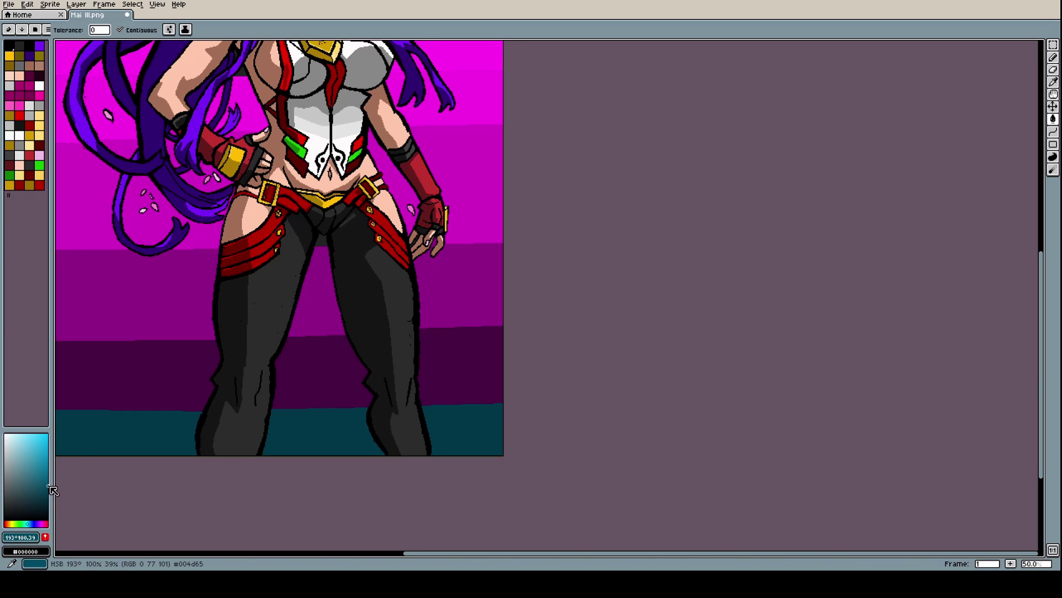
click(161, 388)
click(297, 374)
click(431, 362)
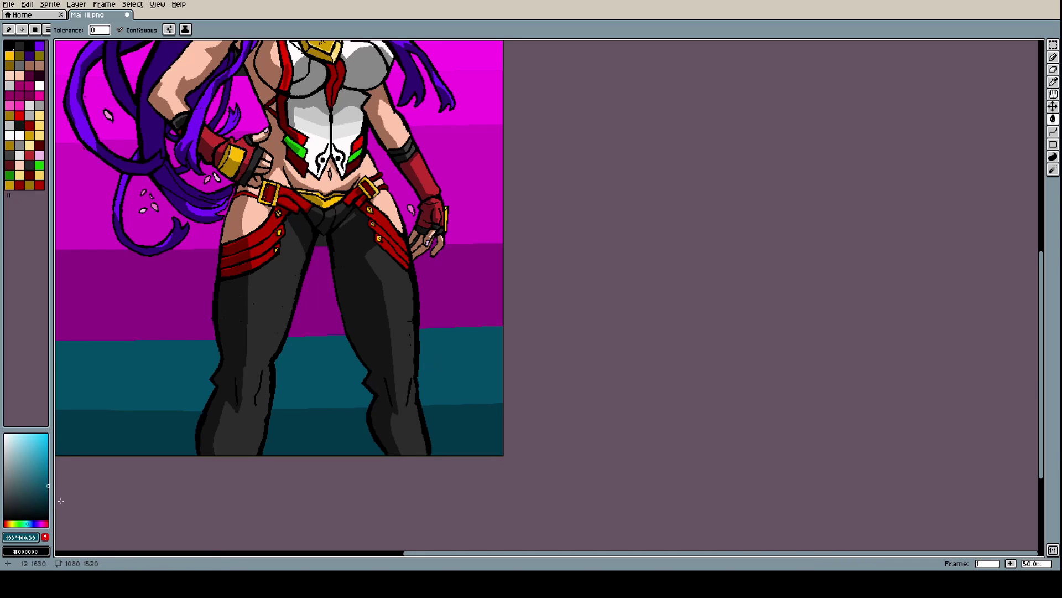
Brighten the teal to #0088b1 and fill the third background band from the bottom, including the gap between the thighs
click(48, 460)
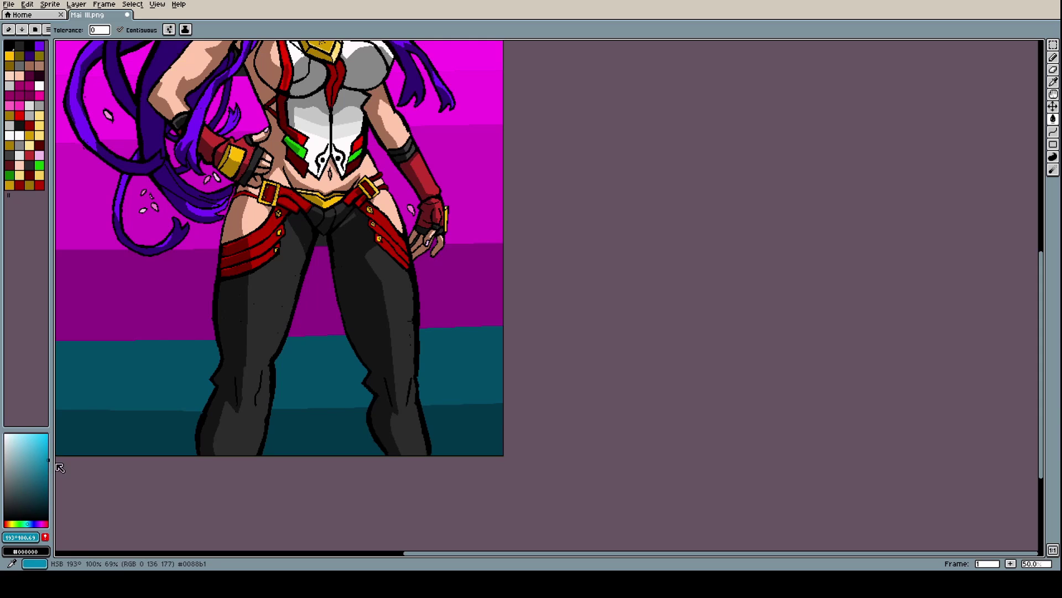
click(184, 304)
click(318, 290)
click(439, 292)
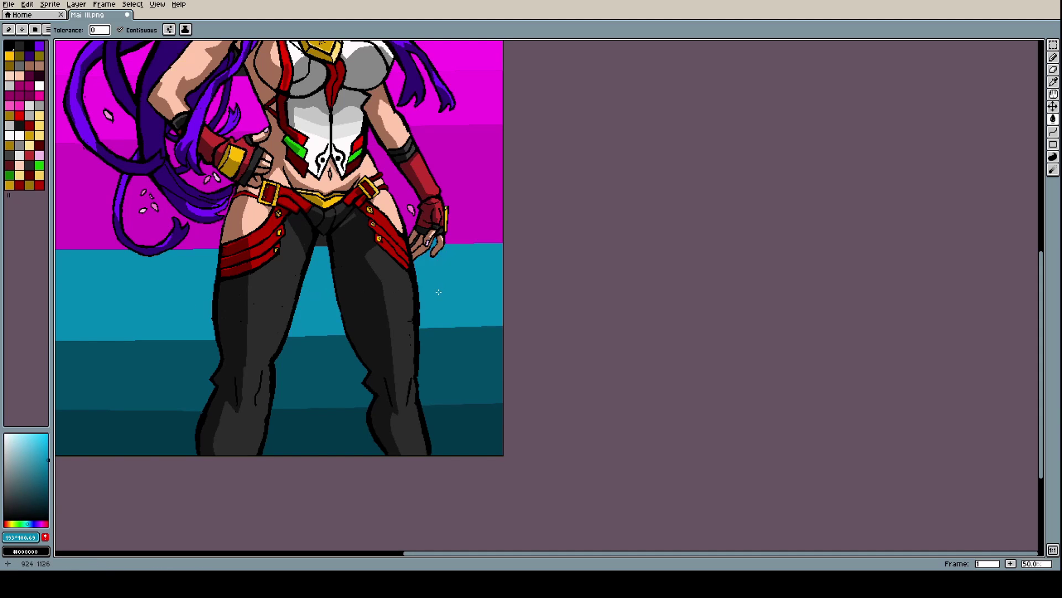
Pick a slightly brighter teal and fill the fourth band from the bottom at the canvas's left edge and inside the hanging hair loop
scroll(438, 292, down, 3)
scroll(311, 272, up, 3)
scroll(311, 272, down, 2)
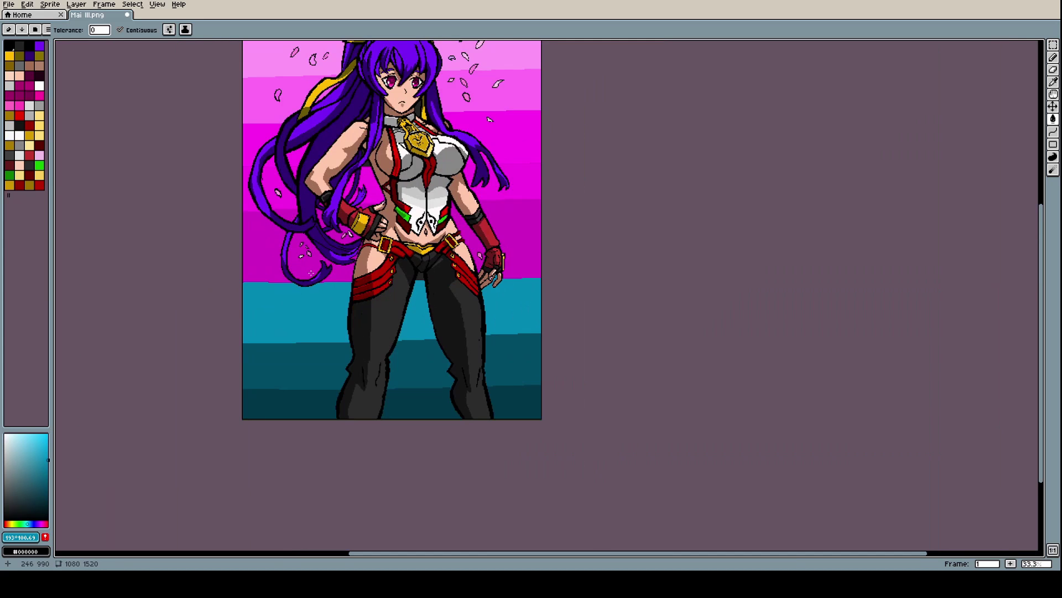
scroll(273, 100, up, 2)
scroll(273, 151, down, 2)
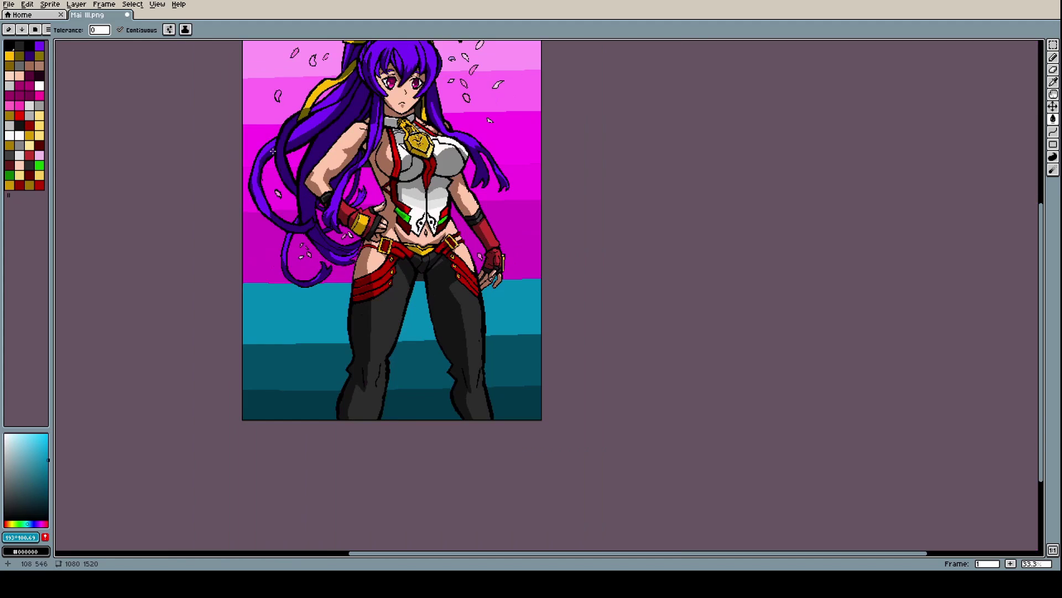
scroll(259, 270, up, 1)
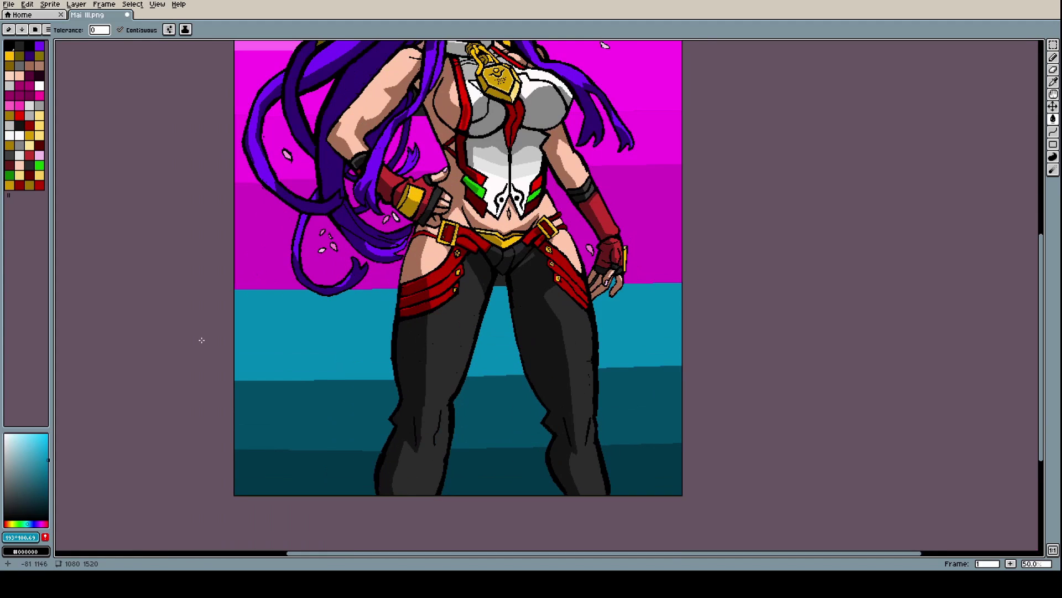
click(49, 452)
click(292, 224)
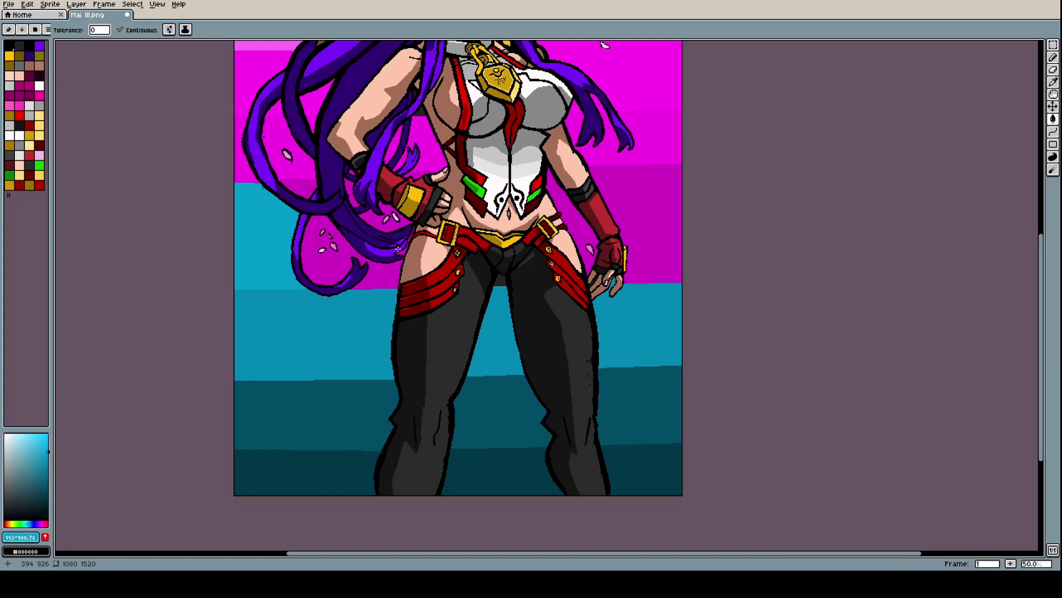
click(320, 260)
Fill the small magenta pockets of the fourth band between the hair strands beside the gloved wrist with the same teal
scroll(371, 215, up, 2)
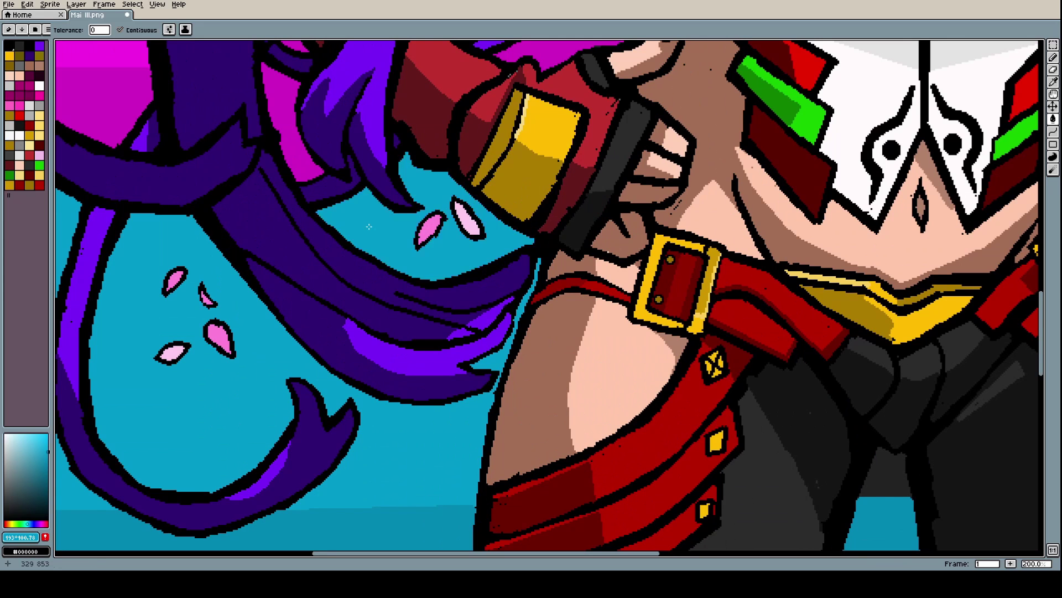
scroll(298, 163, down, 2)
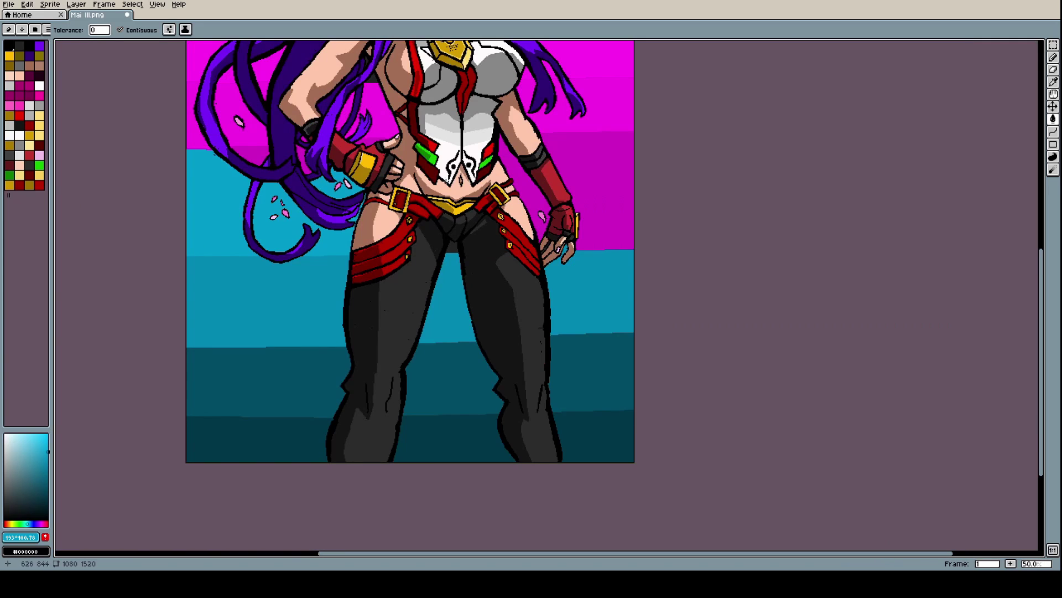
scroll(331, 161, up, 1)
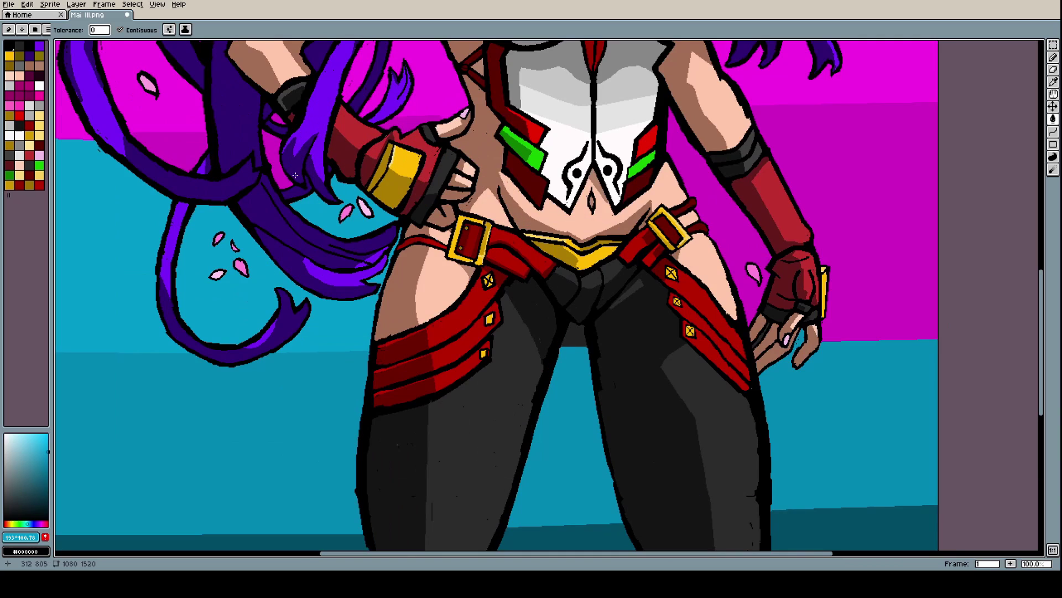
click(282, 177)
click(207, 162)
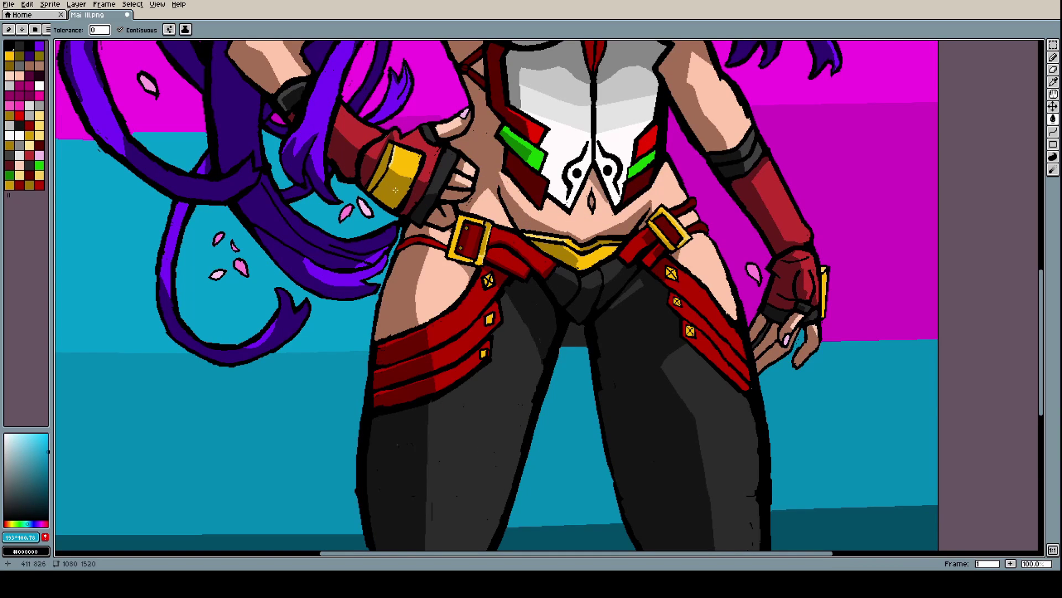
click(396, 129)
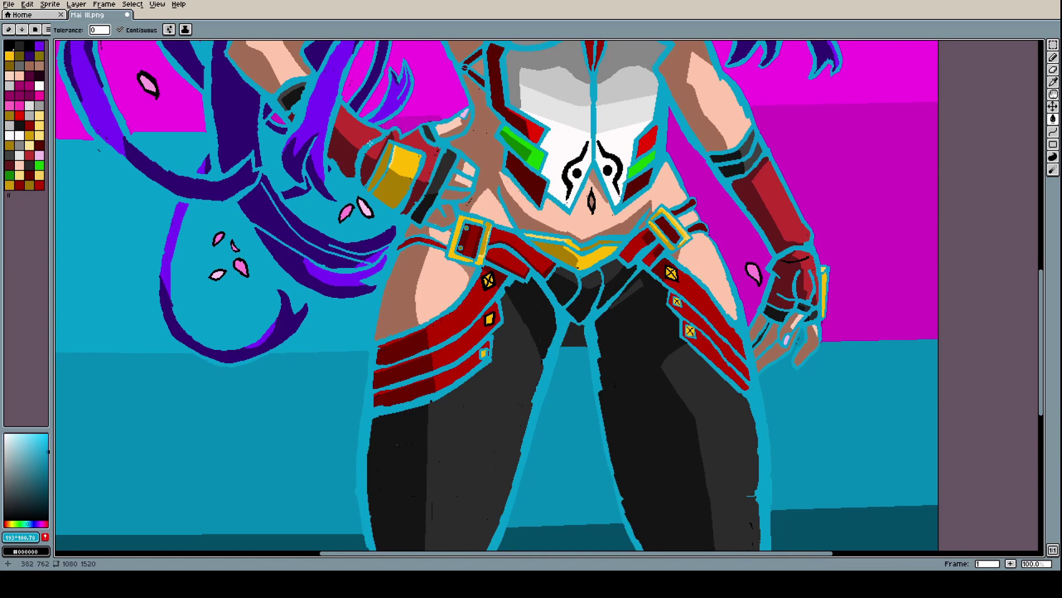
scroll(370, 143, down, 2)
scroll(464, 166, up, 1)
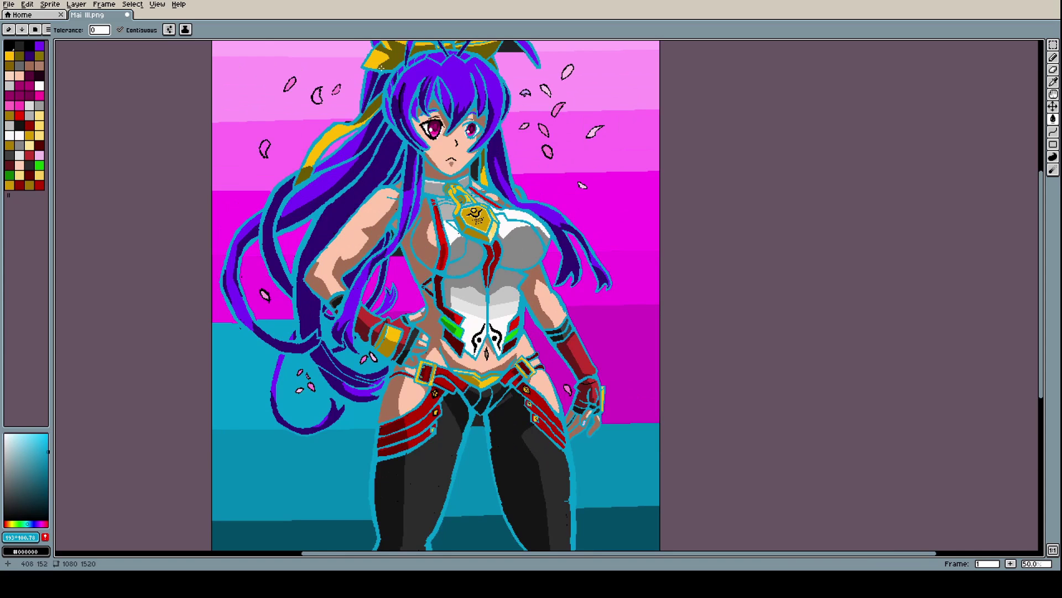
click(27, 5)
click(44, 31)
Fill the fourth band's remaining magenta above the hip-side glove and on both sides of the hanging arm with the same teal
scroll(366, 294, up, 4)
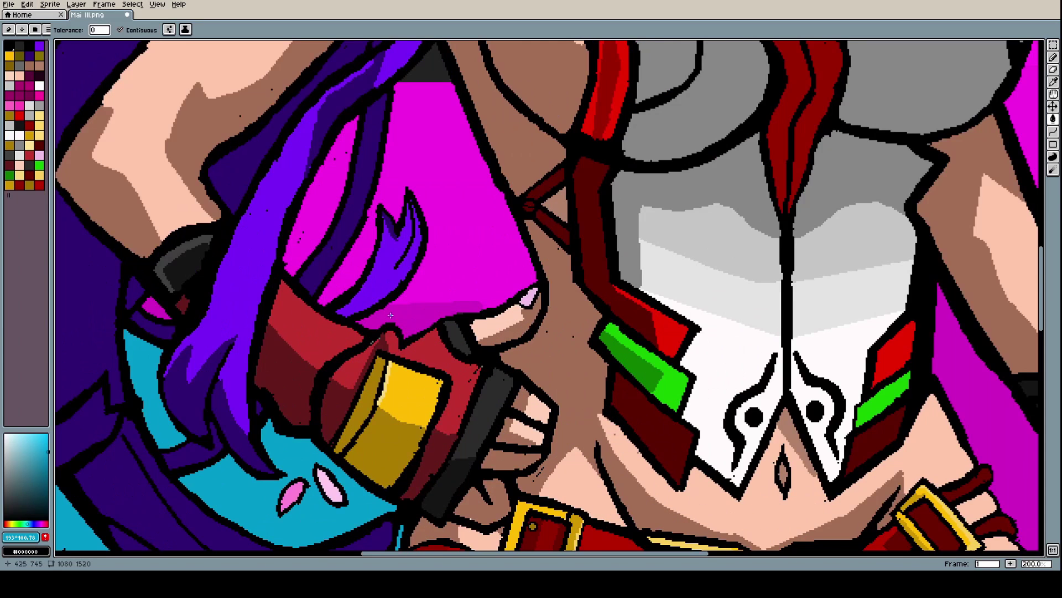
scroll(396, 313, down, 5)
scroll(436, 249, up, 2)
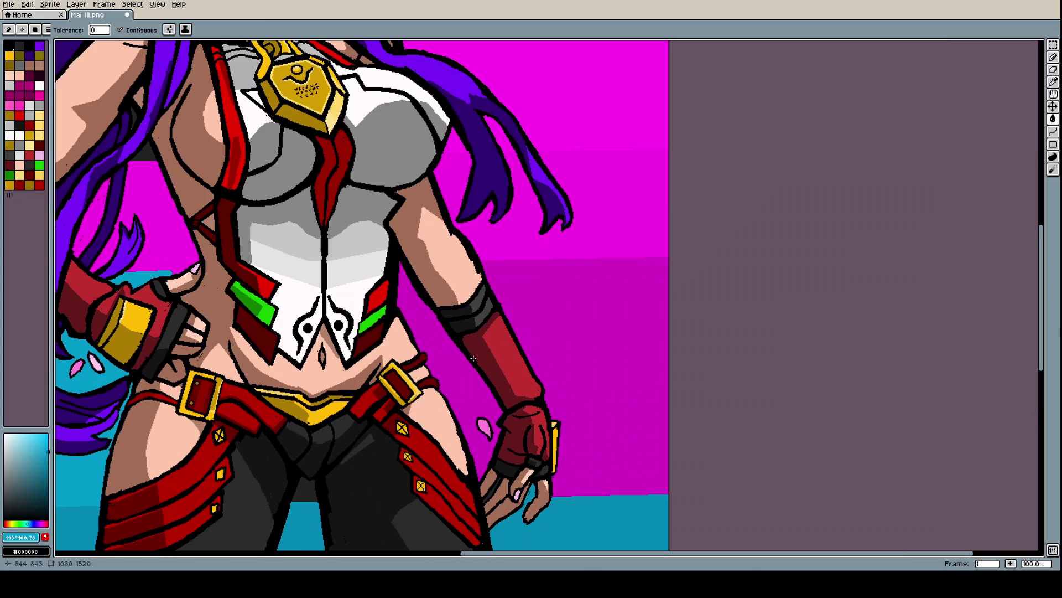
click(460, 361)
click(557, 302)
Shift the color to navy #00284a and fill all three sections of the lowest background band with it
scroll(579, 312, down, 4)
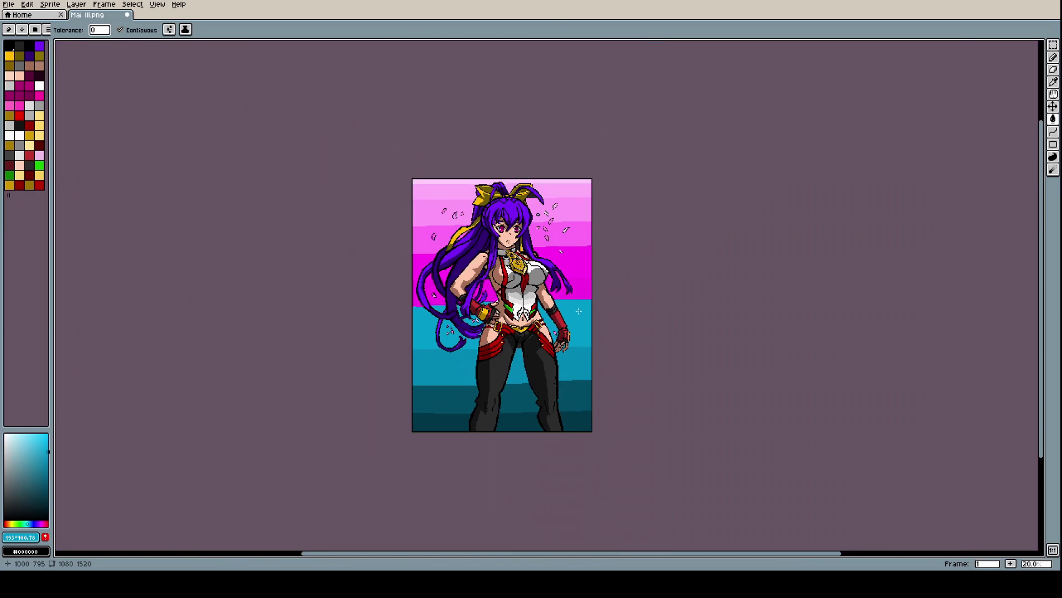
scroll(402, 297, up, 1)
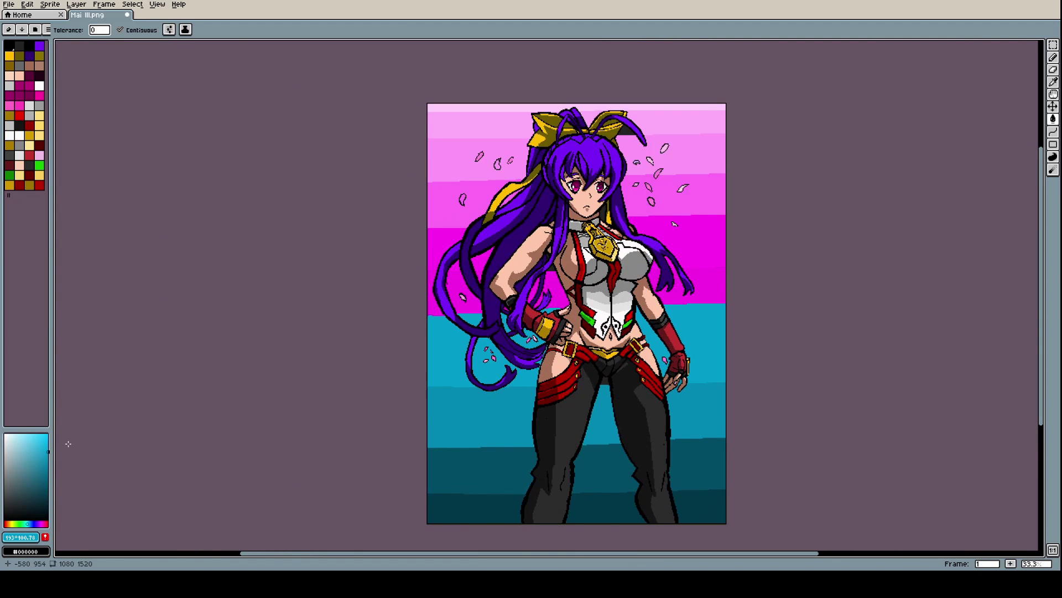
click(47, 448)
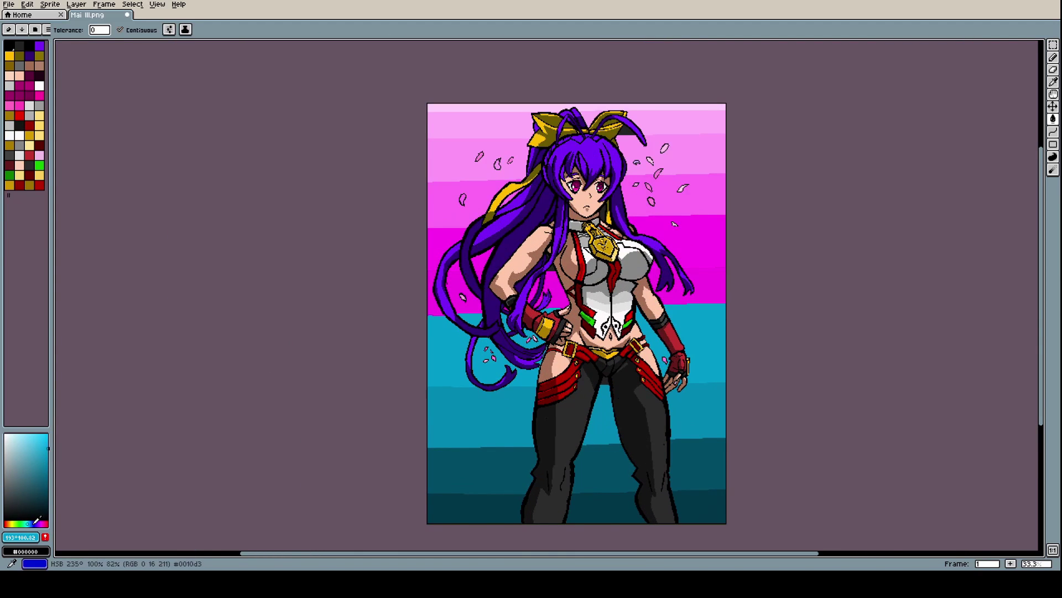
drag(34, 523, 29, 523)
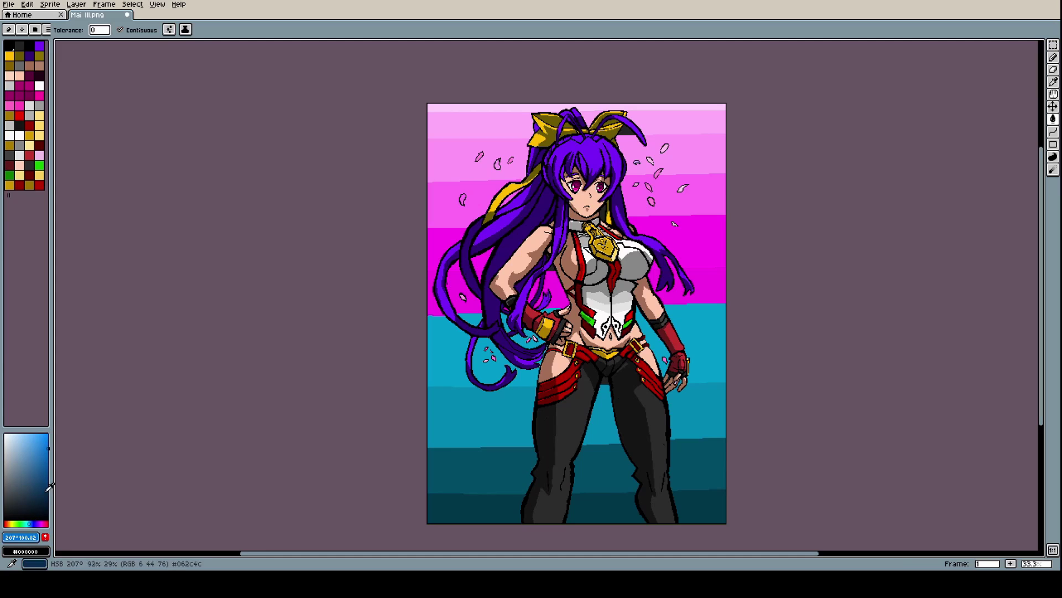
drag(49, 487, 51, 494)
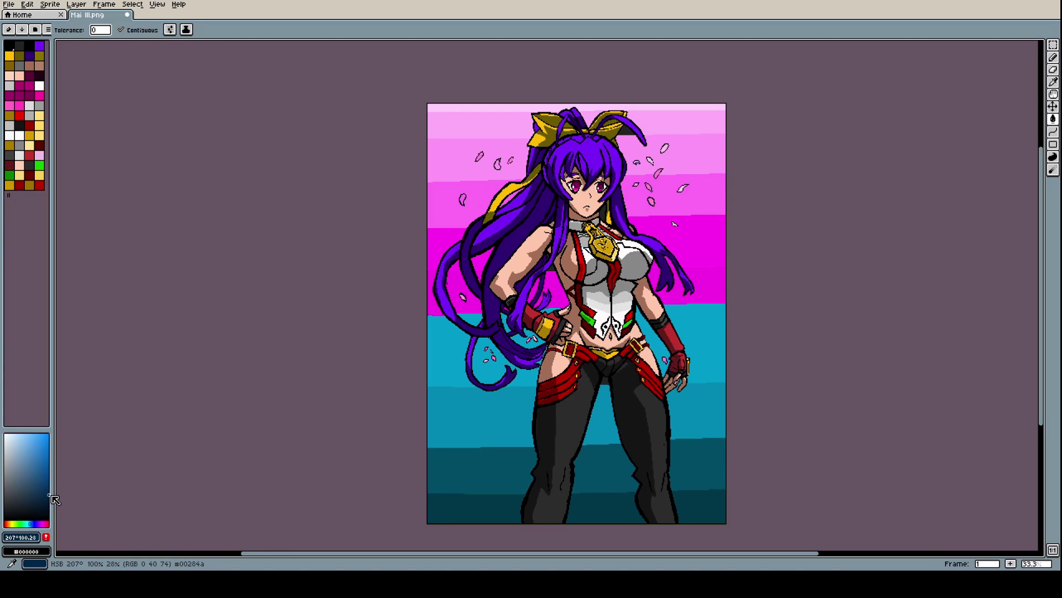
click(455, 508)
click(592, 505)
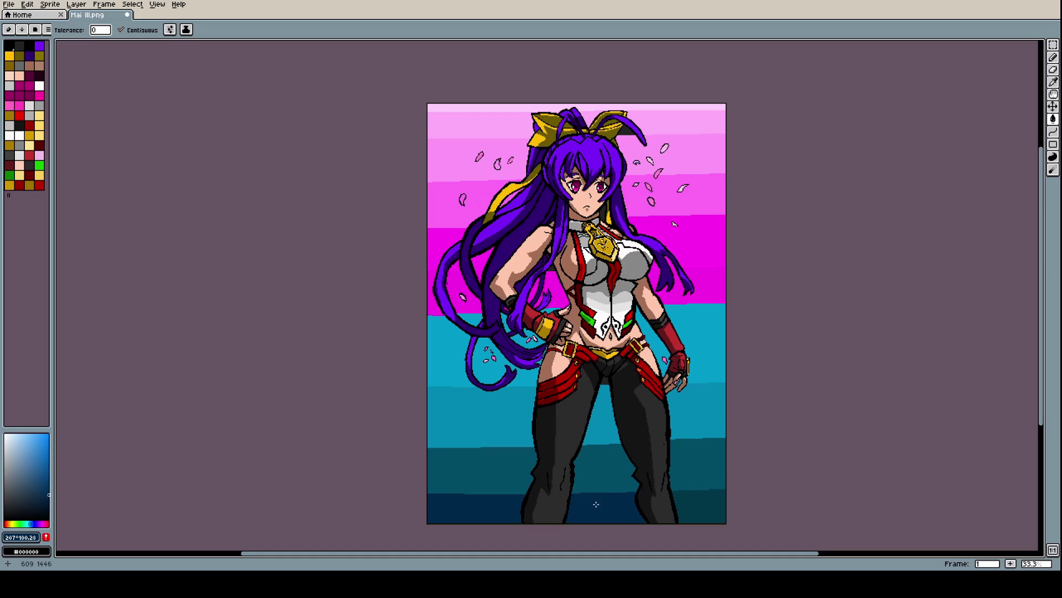
click(689, 509)
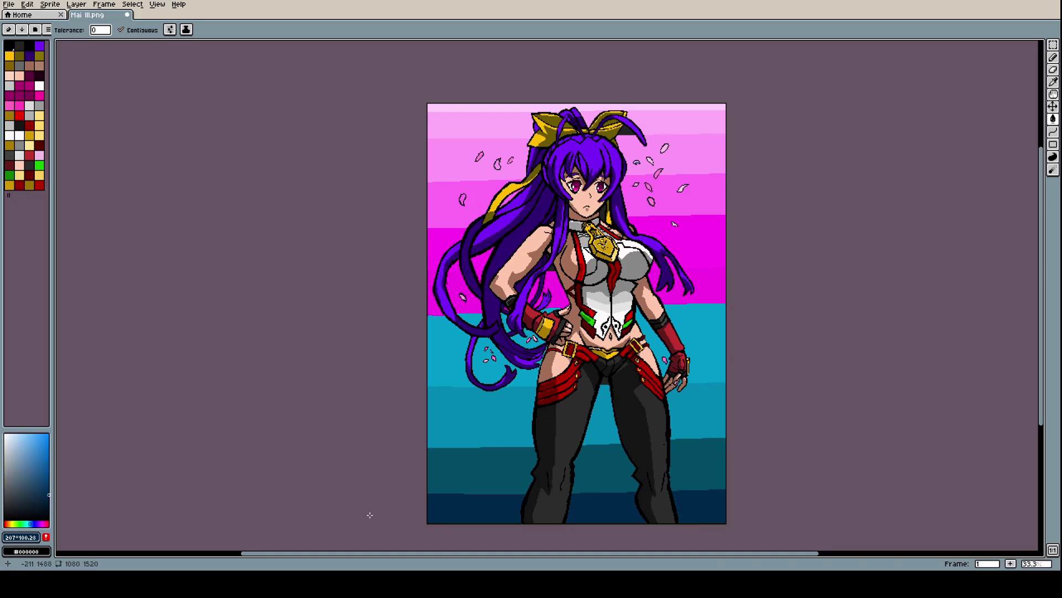
Lighten the navy to #003360 and fill all three sections of the second-lowest background band with it
click(53, 489)
drag(53, 489, 52, 487)
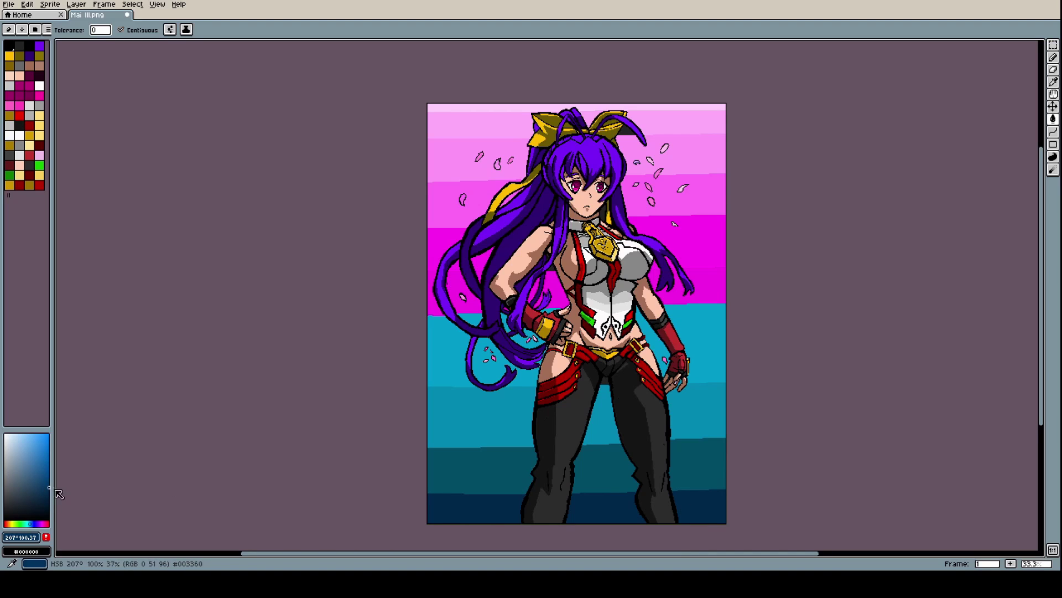
scroll(507, 466, up, 2)
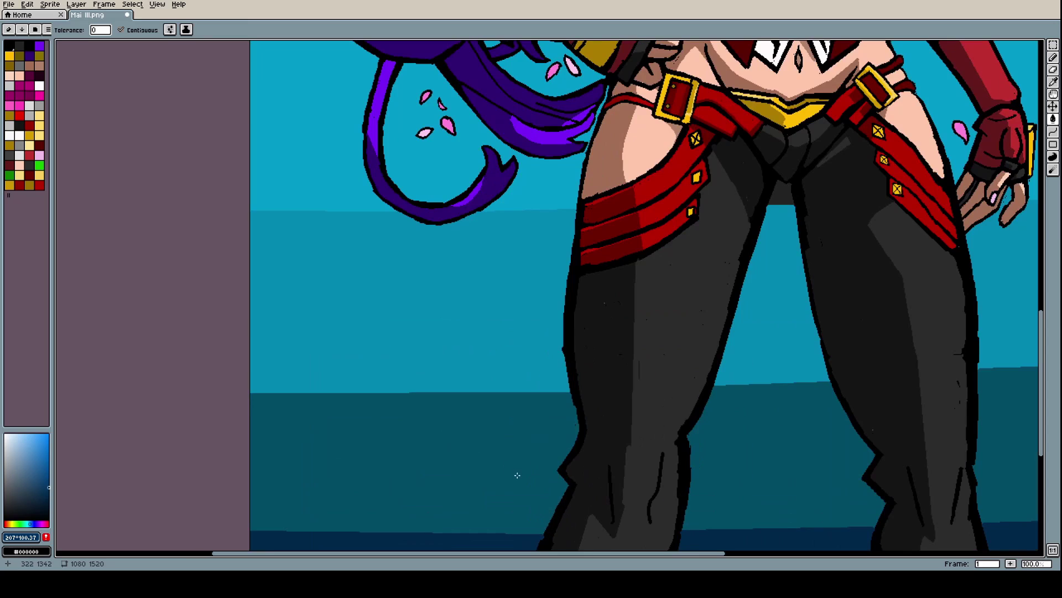
click(517, 474)
click(842, 456)
click(994, 428)
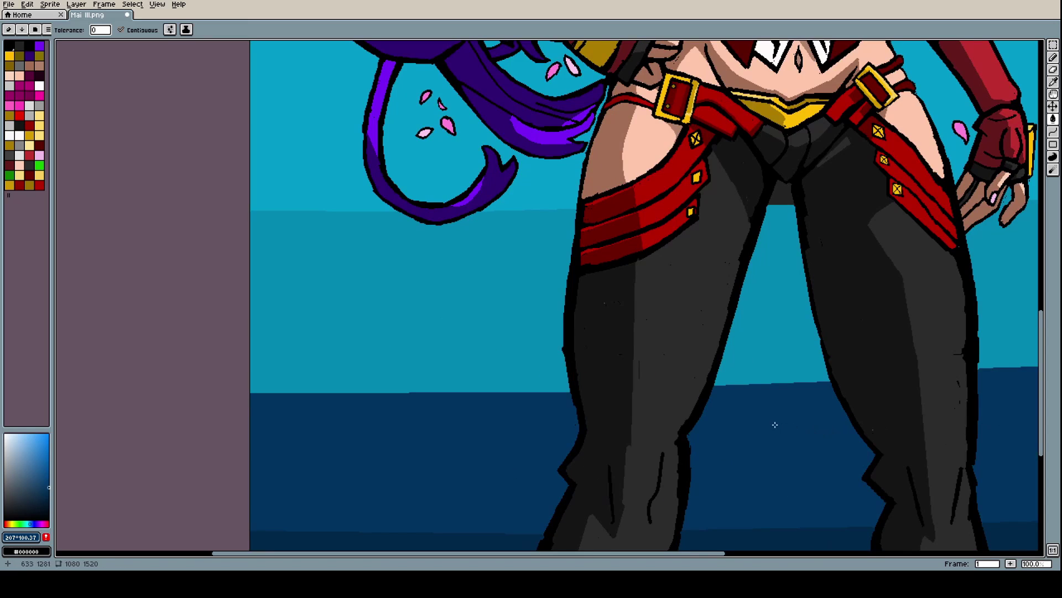
scroll(775, 425, down, 1)
scroll(690, 432, up, 1)
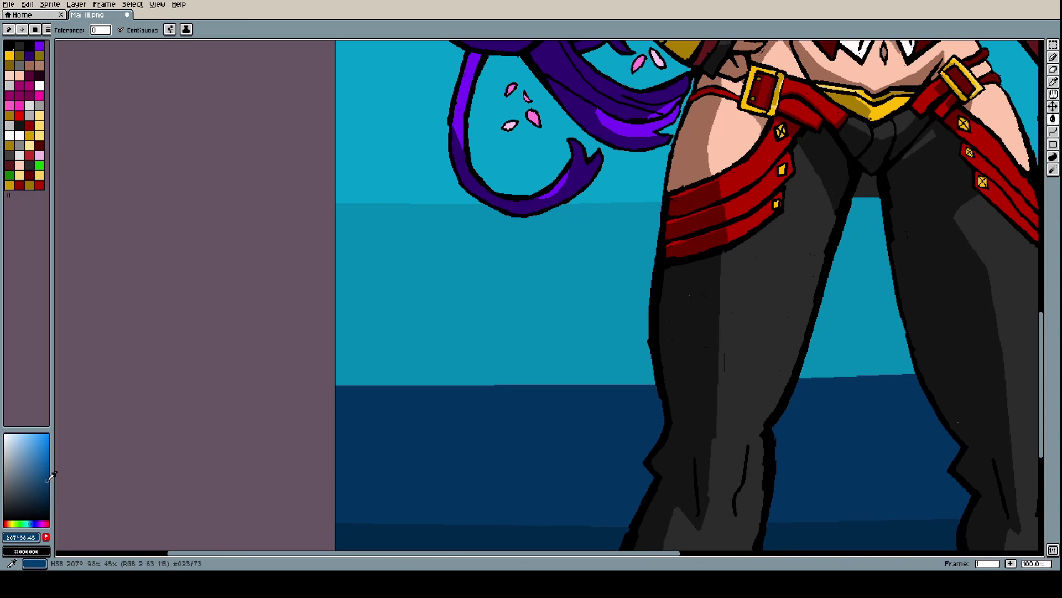
Lighten the blue to HSB 207°, 100%, 53% and fill every section of the third-lowest background band with it
drag(48, 479, 57, 478)
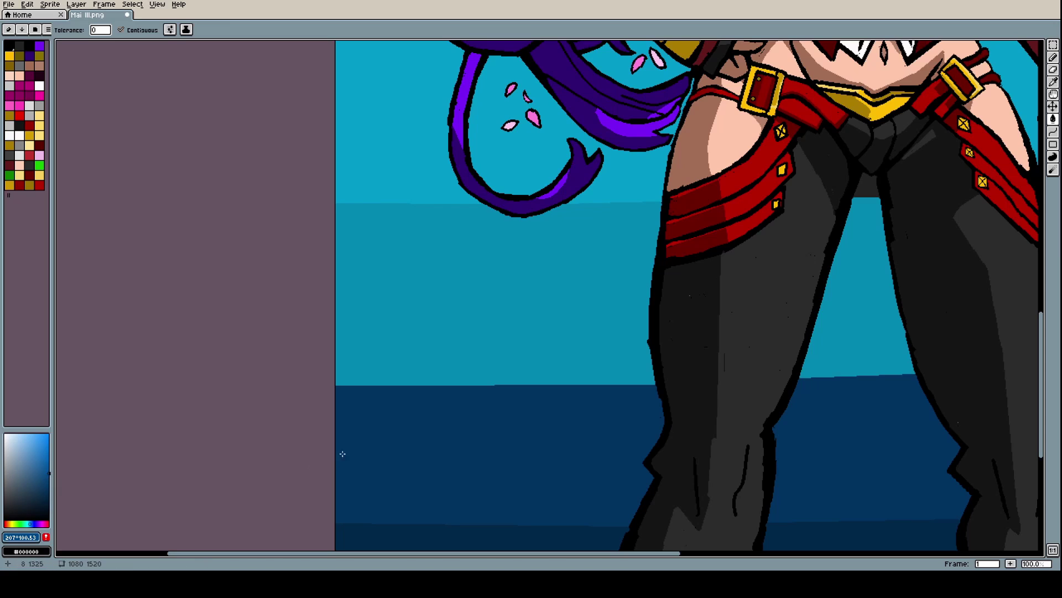
click(486, 328)
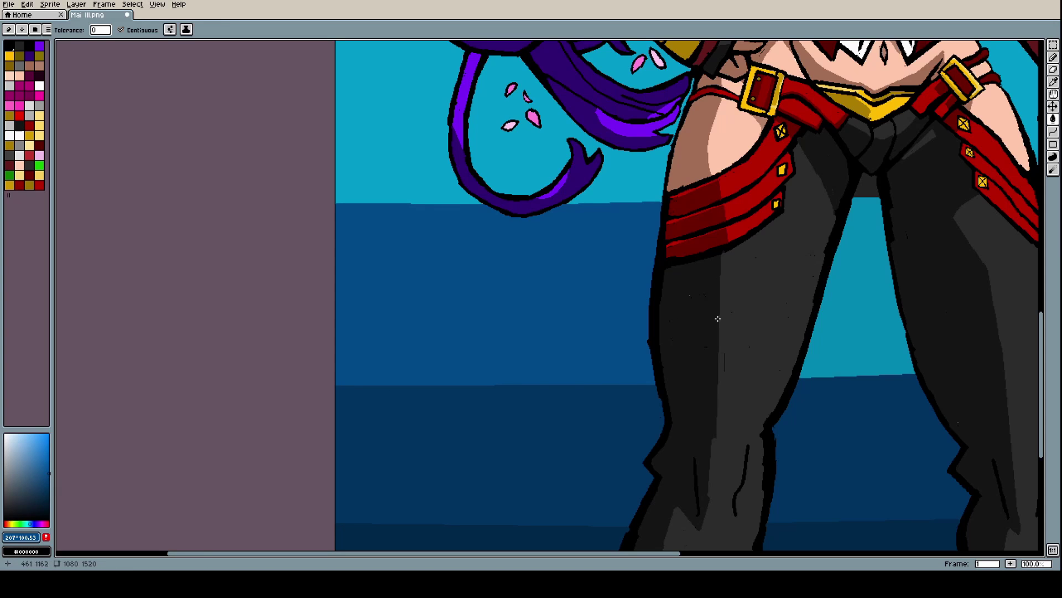
click(844, 310)
scroll(844, 310, down, 3)
scroll(882, 298, up, 3)
click(882, 297)
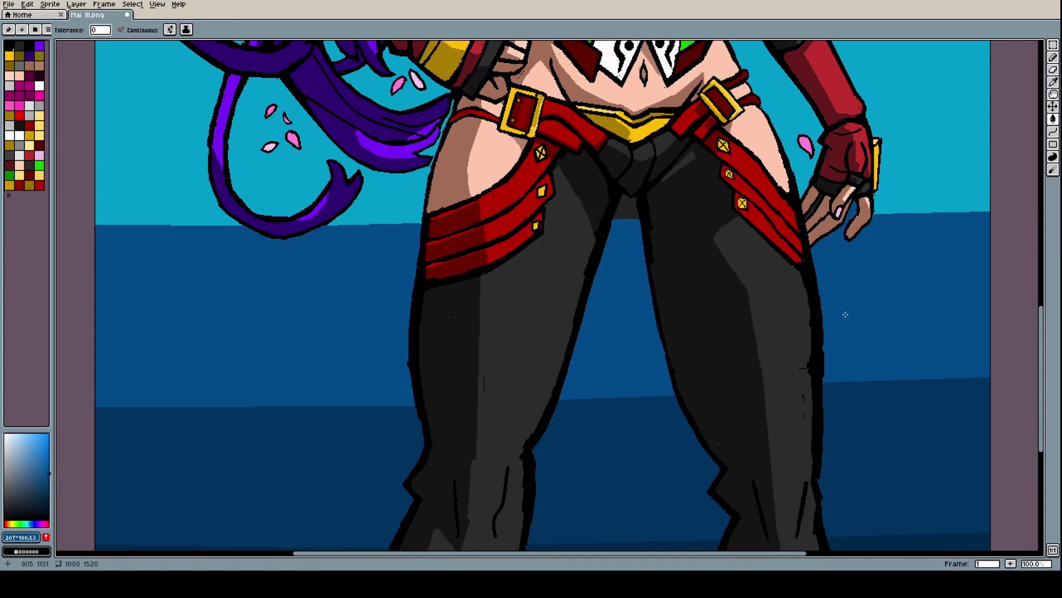
scroll(846, 315, down, 3)
scroll(911, 228, up, 3)
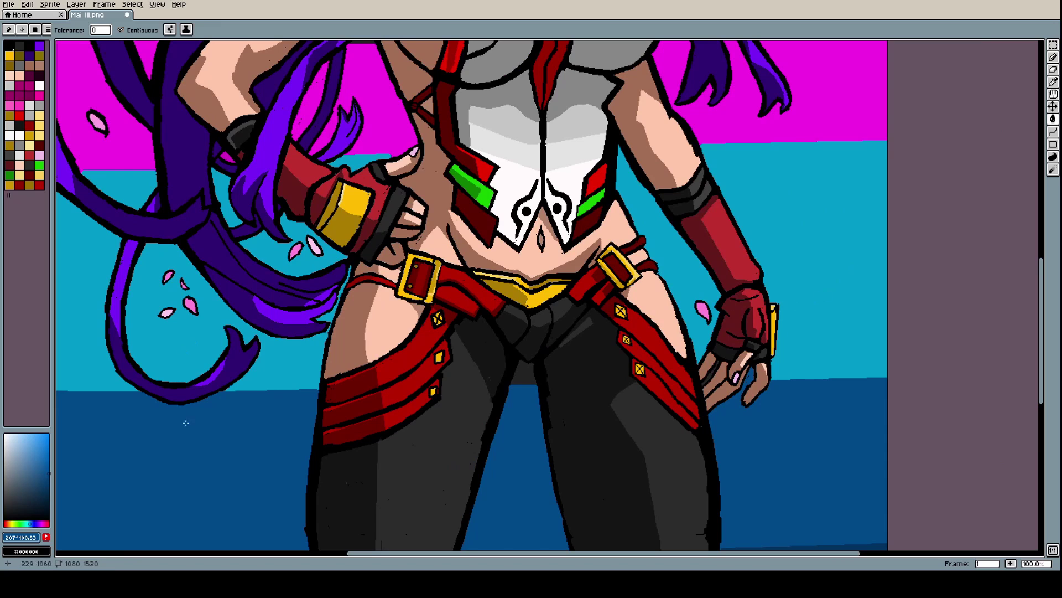
scroll(697, 388, up, 3)
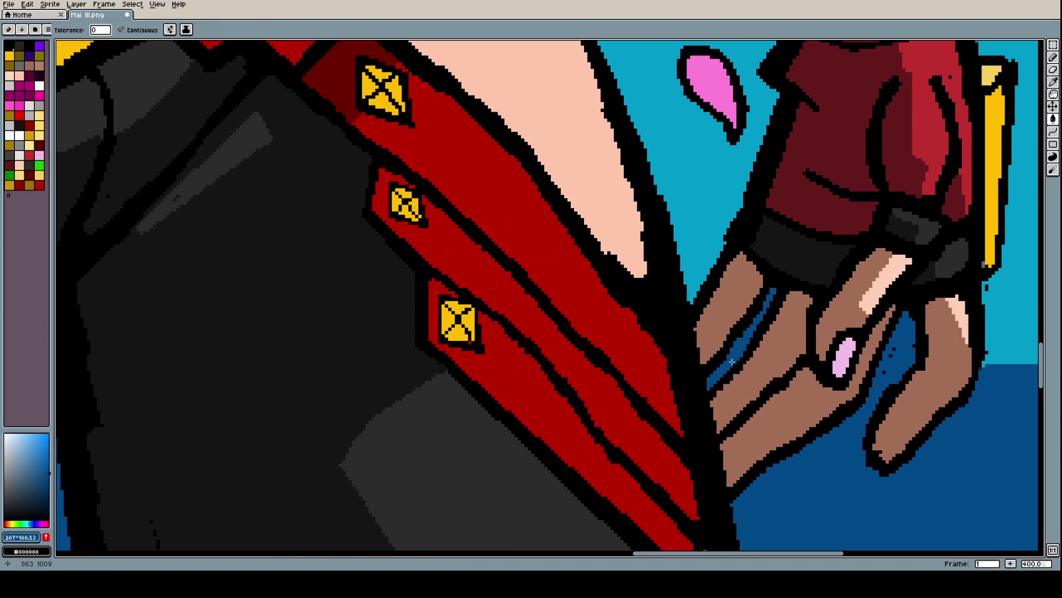
scroll(729, 357, down, 2)
scroll(756, 351, down, 2)
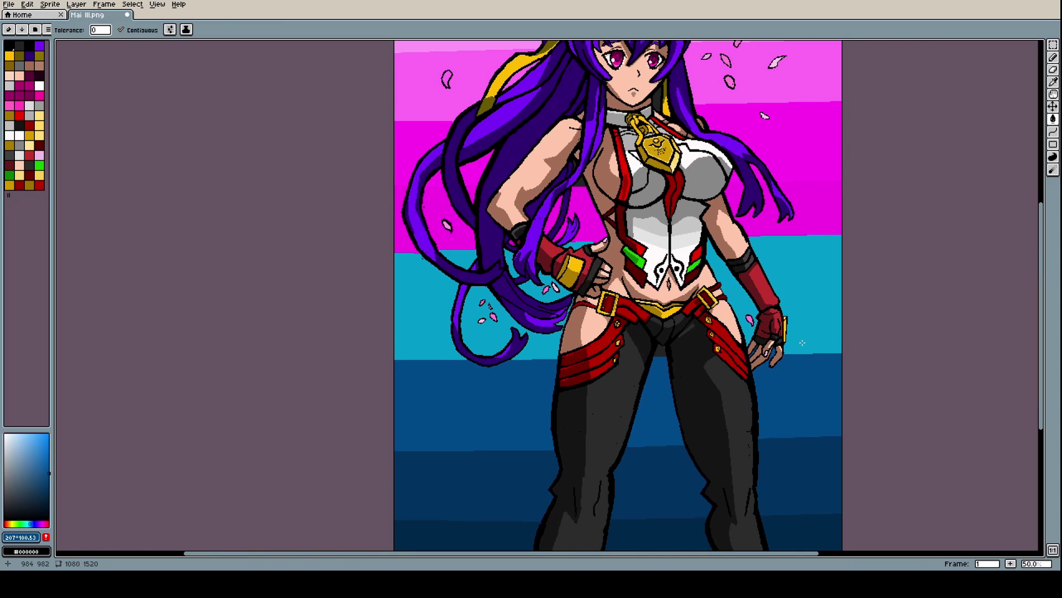
Lighten the blue to 71% brightness and fill the fourth-lowest band with it, including the hair gaps and both sides of the hanging arm
scroll(437, 369, up, 2)
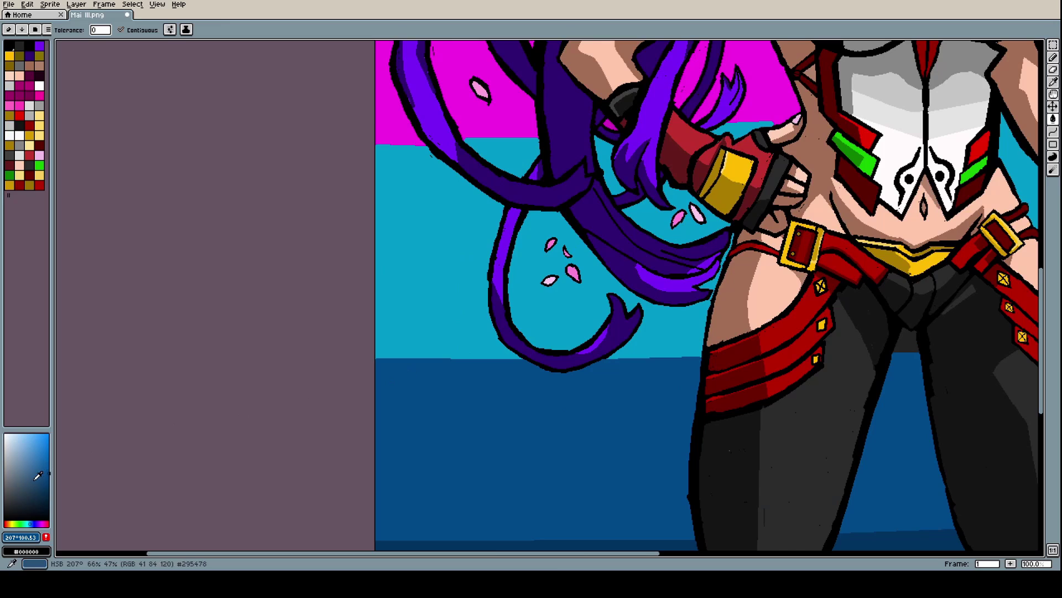
drag(53, 457, 56, 460)
click(515, 350)
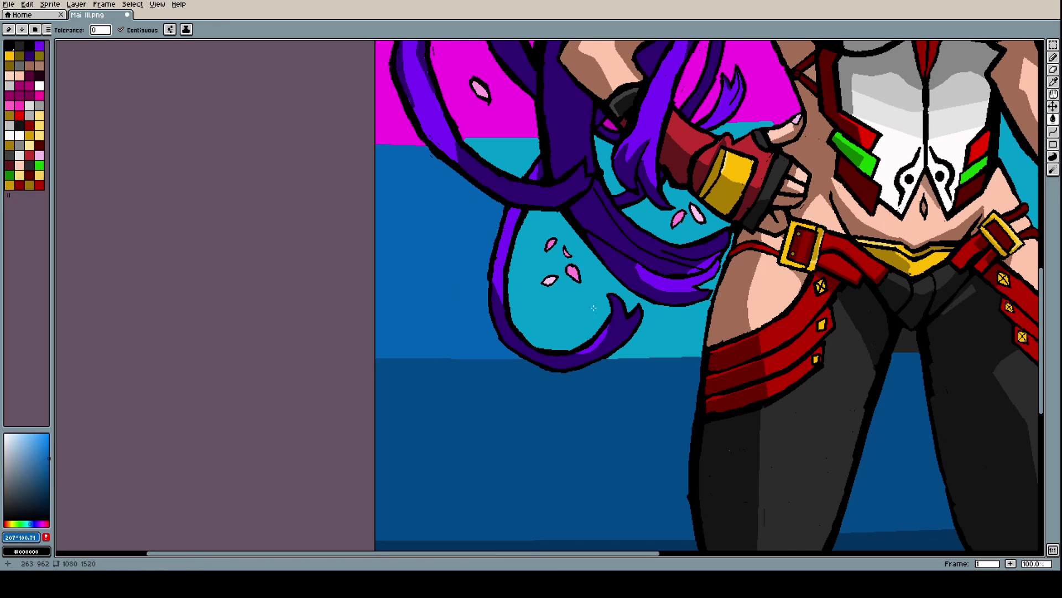
click(633, 306)
click(678, 232)
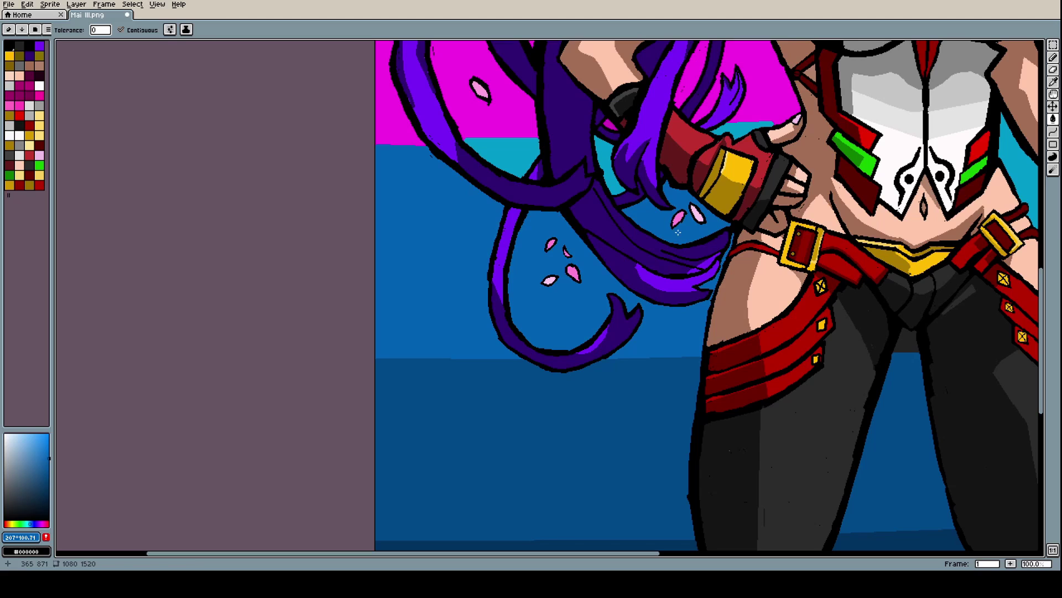
click(603, 160)
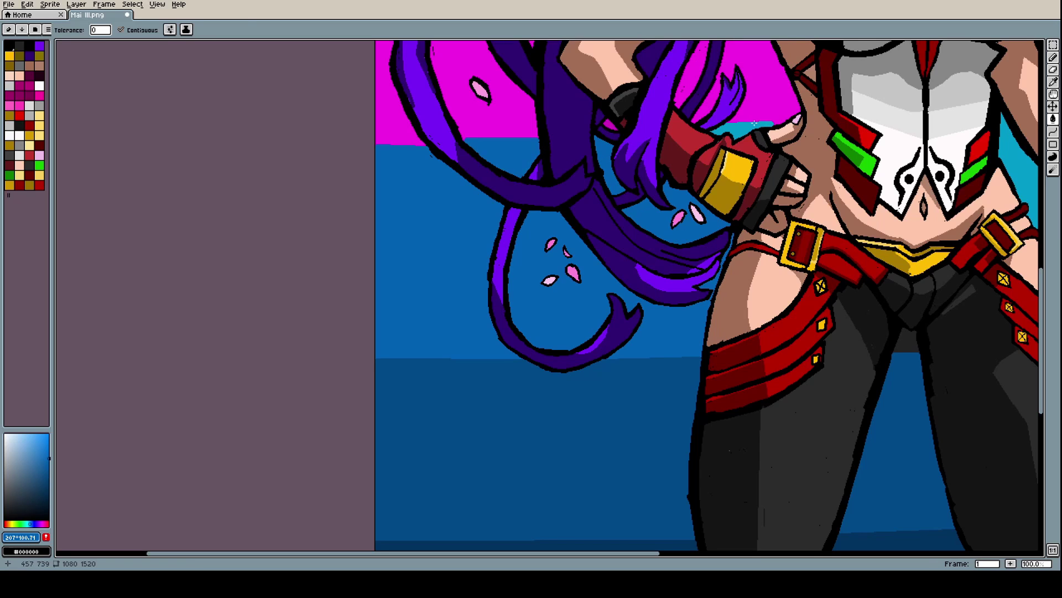
click(746, 126)
scroll(745, 127, down, 3)
scroll(848, 167, up, 3)
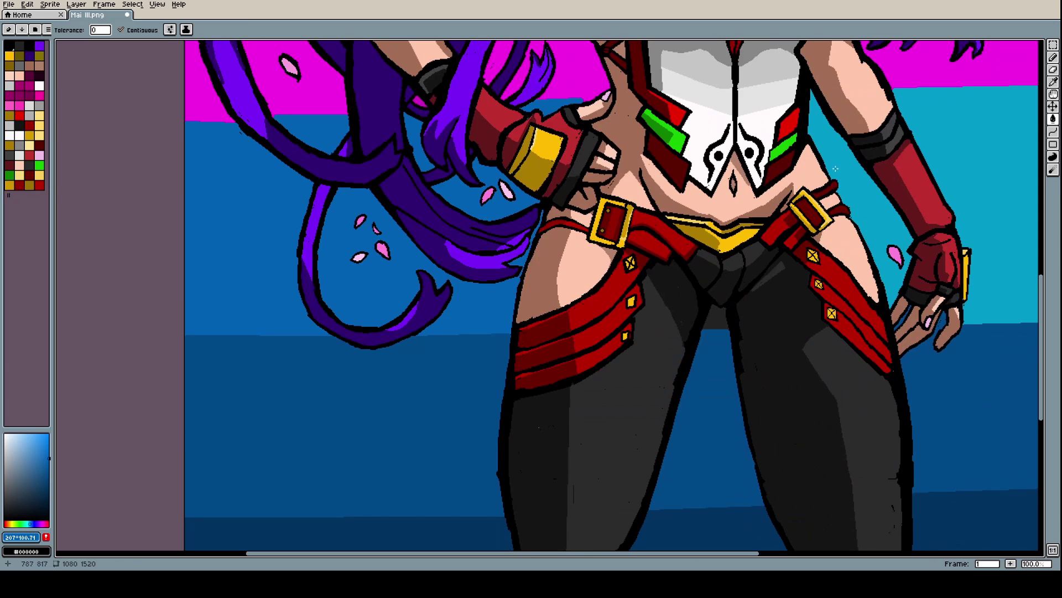
click(848, 167)
scroll(848, 168, down, 4)
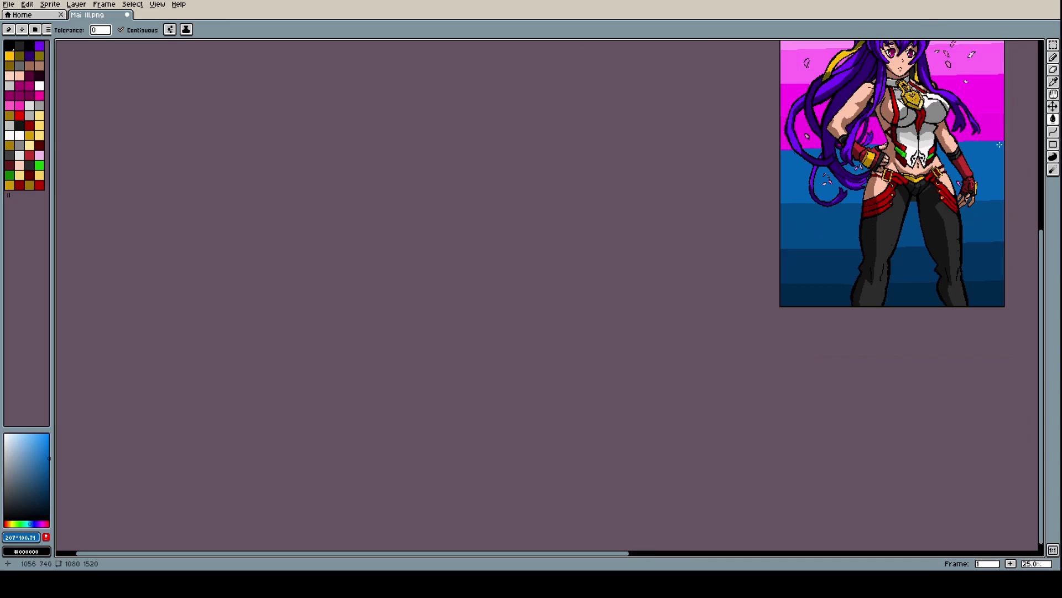
Brighten the color to #0079e2 and fill the lowest remaining magenta band with it beside the torso and between the hair strands
scroll(982, 123, up, 5)
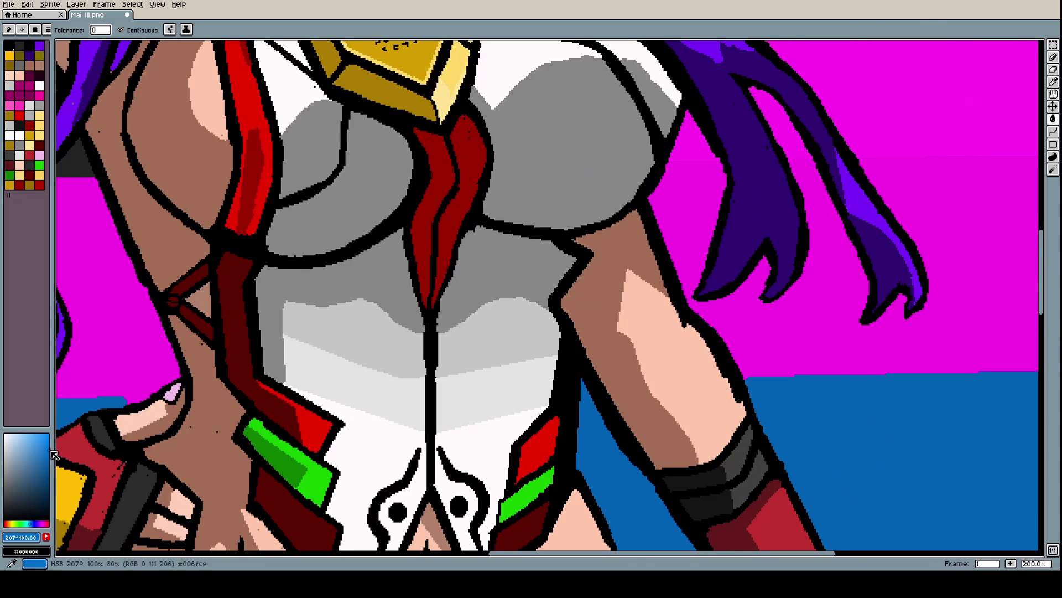
scroll(802, 321, down, 3)
click(825, 332)
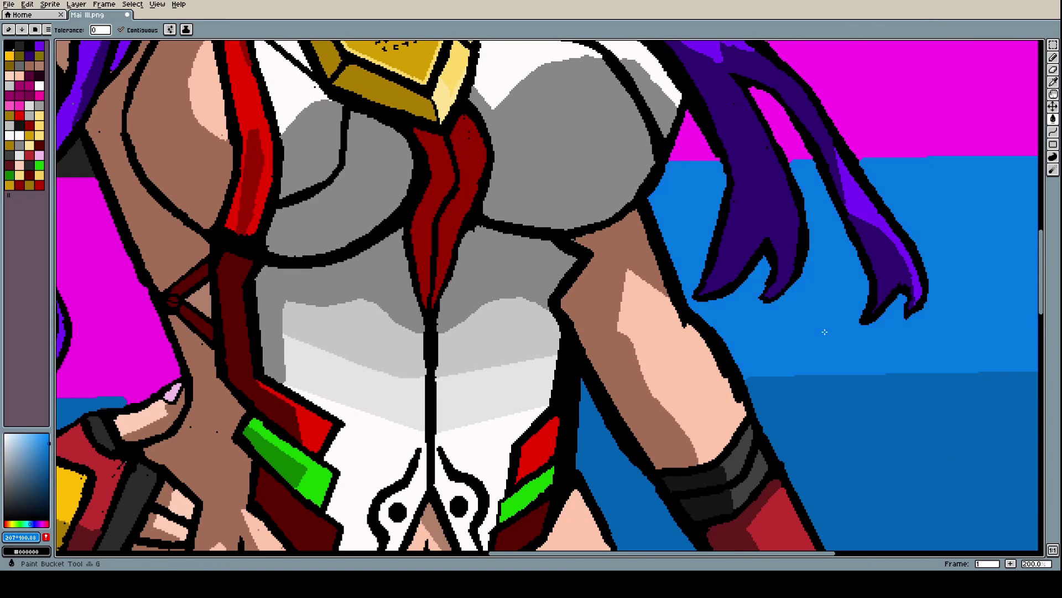
scroll(852, 333, down, 2)
click(523, 352)
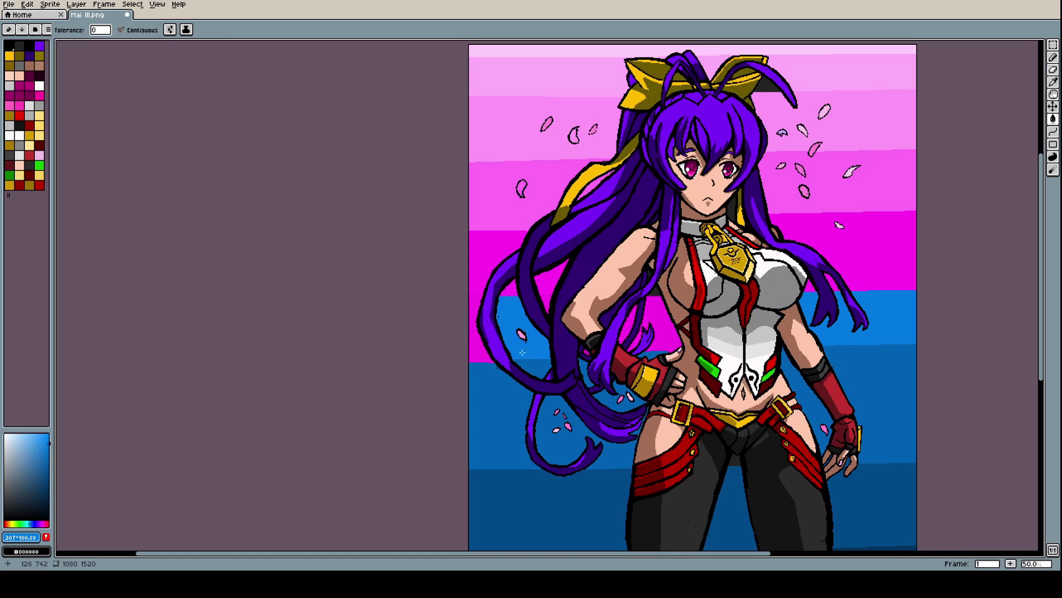
click(482, 348)
click(668, 324)
scroll(658, 327, up, 3)
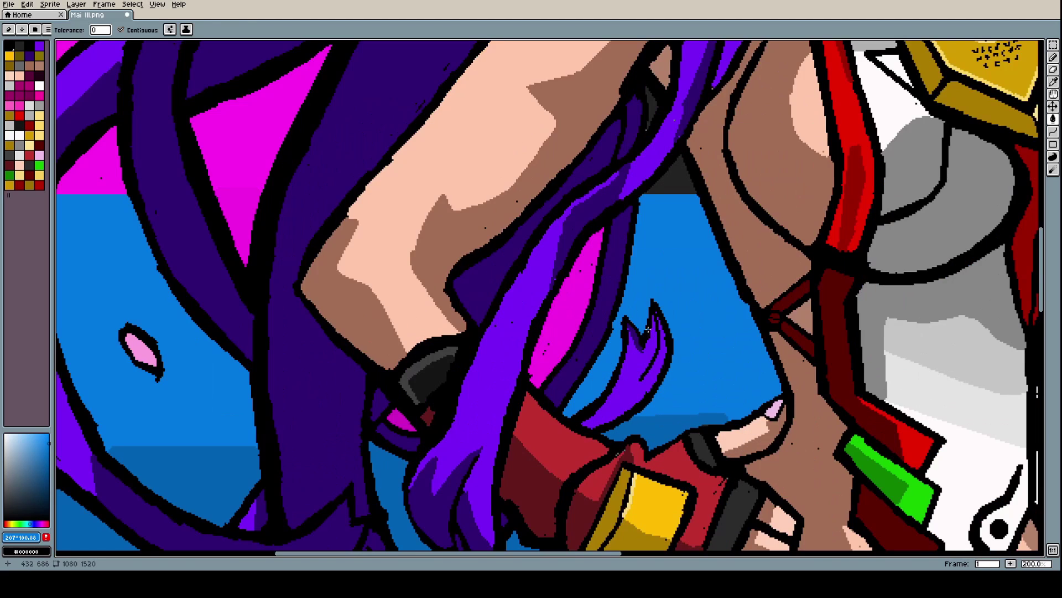
click(562, 321)
scroll(430, 412, down, 3)
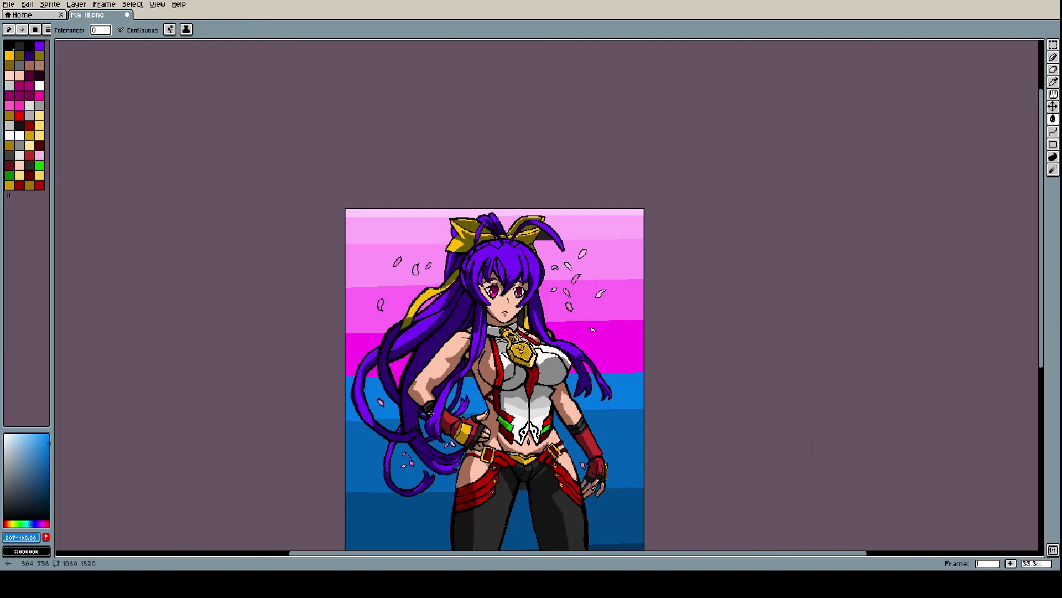
Brighten the blue to 93% brightness and fill the magenta band at shoulder height with it on both sides and between the hair strands
scroll(567, 353, up, 2)
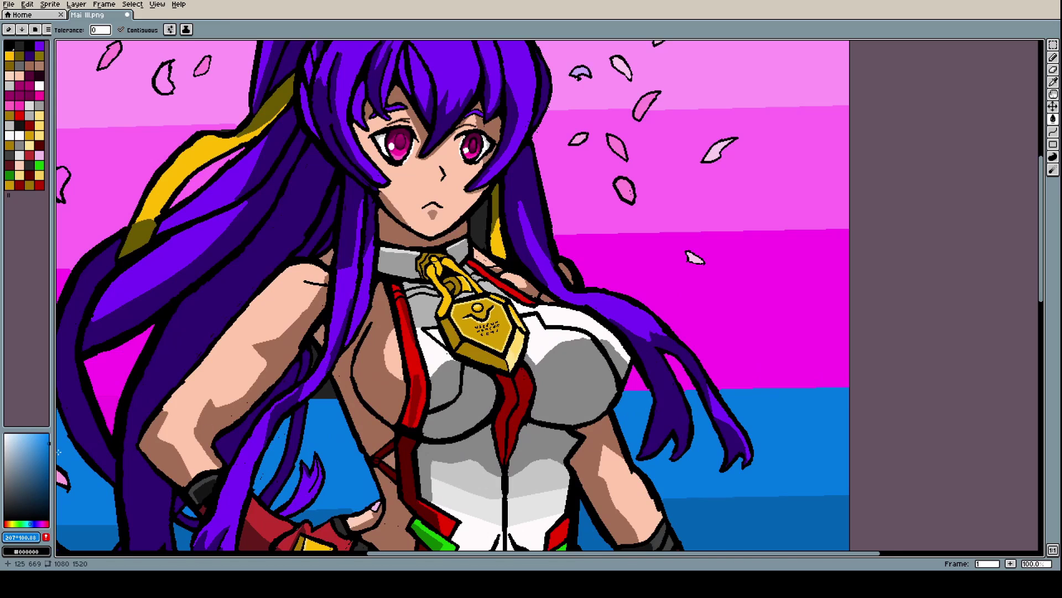
drag(54, 440, 53, 443)
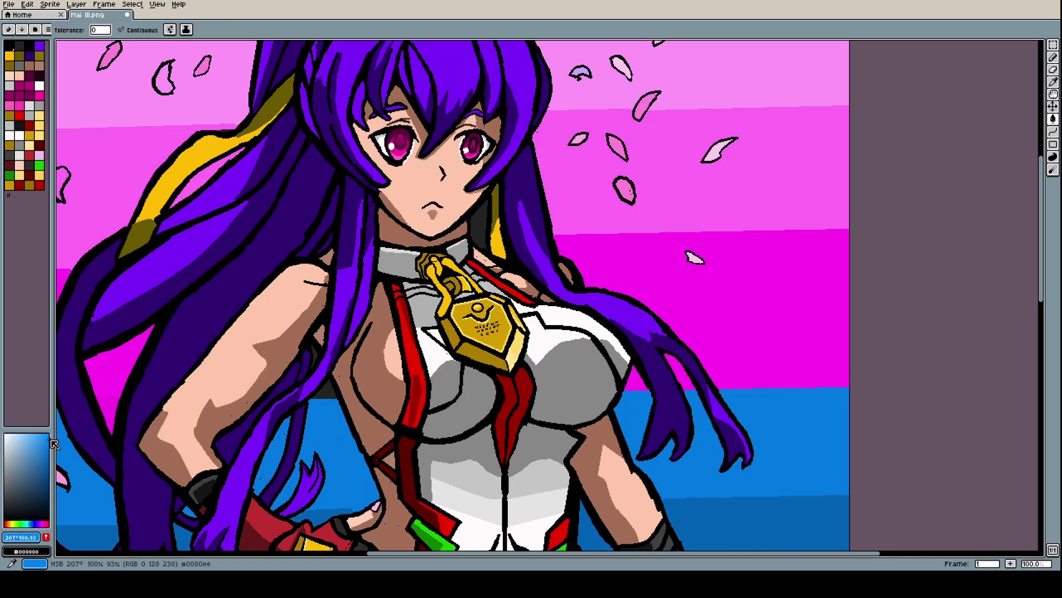
click(739, 322)
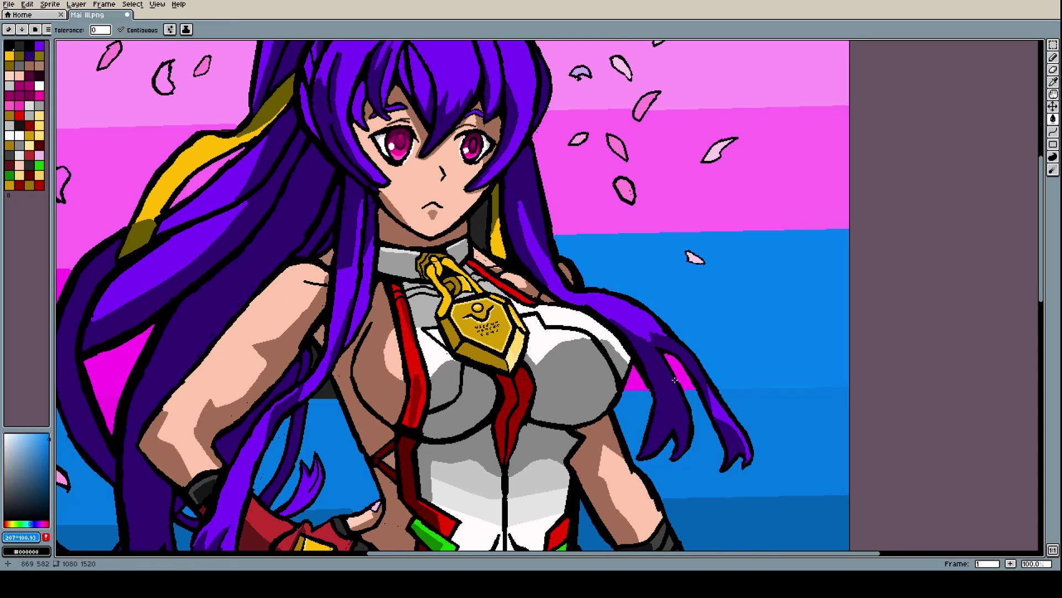
scroll(634, 379, down, 3)
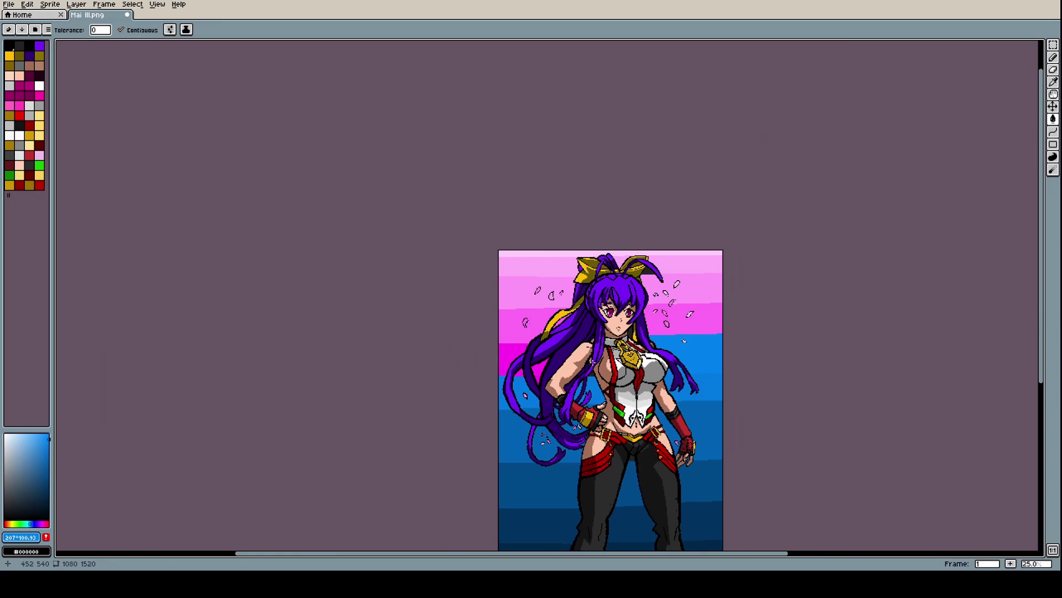
scroll(592, 362, up, 4)
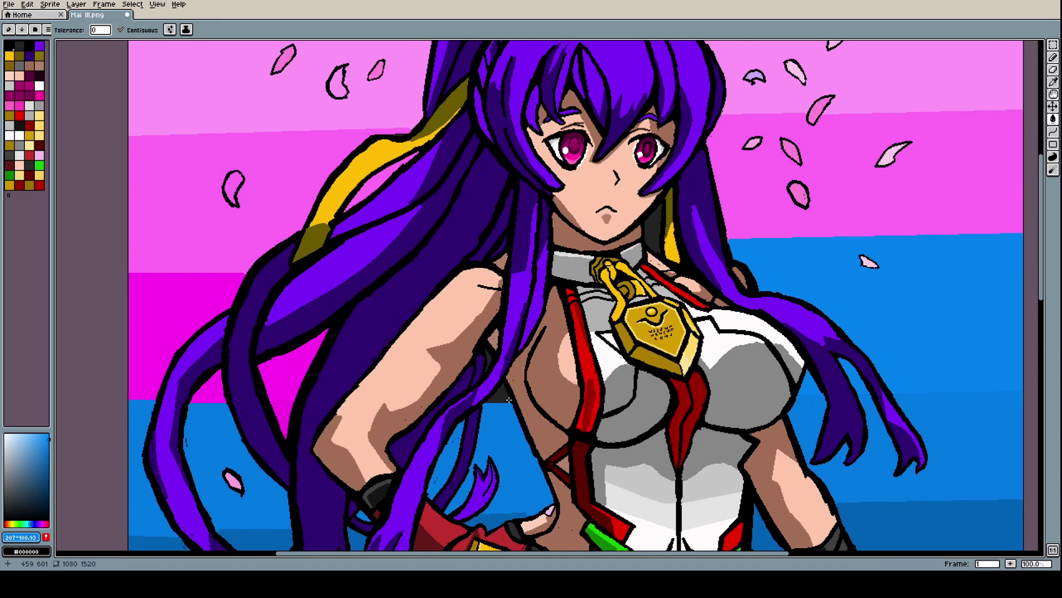
scroll(507, 400, down, 1)
scroll(508, 399, up, 2)
scroll(505, 365, down, 3)
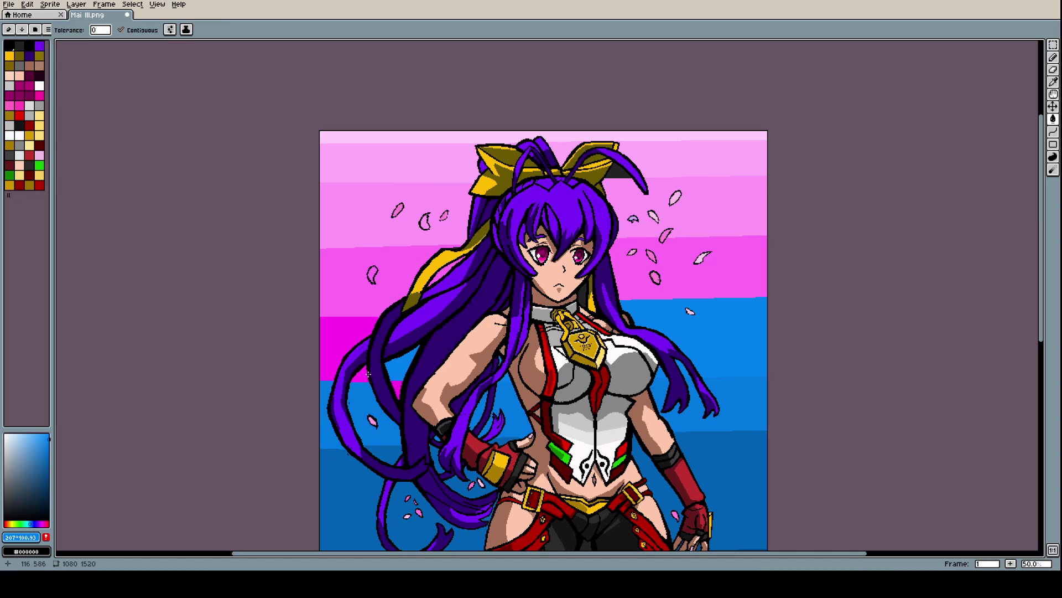
scroll(397, 407, up, 2)
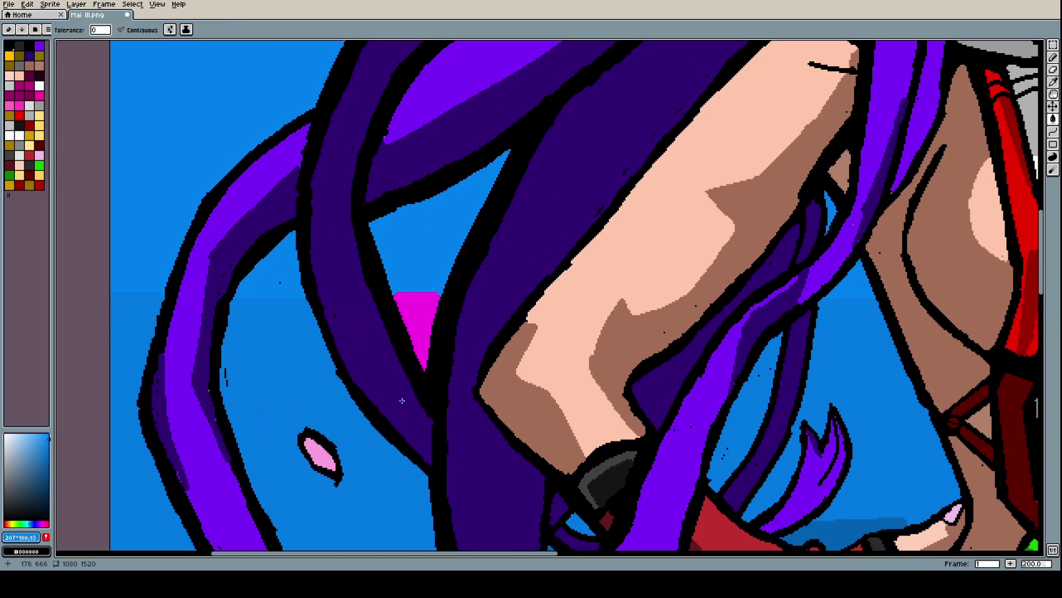
Sample the #0079e2 blue beside the lone petal and fill the leftover magenta pocket between the hair strands with it
alt+click(291, 404)
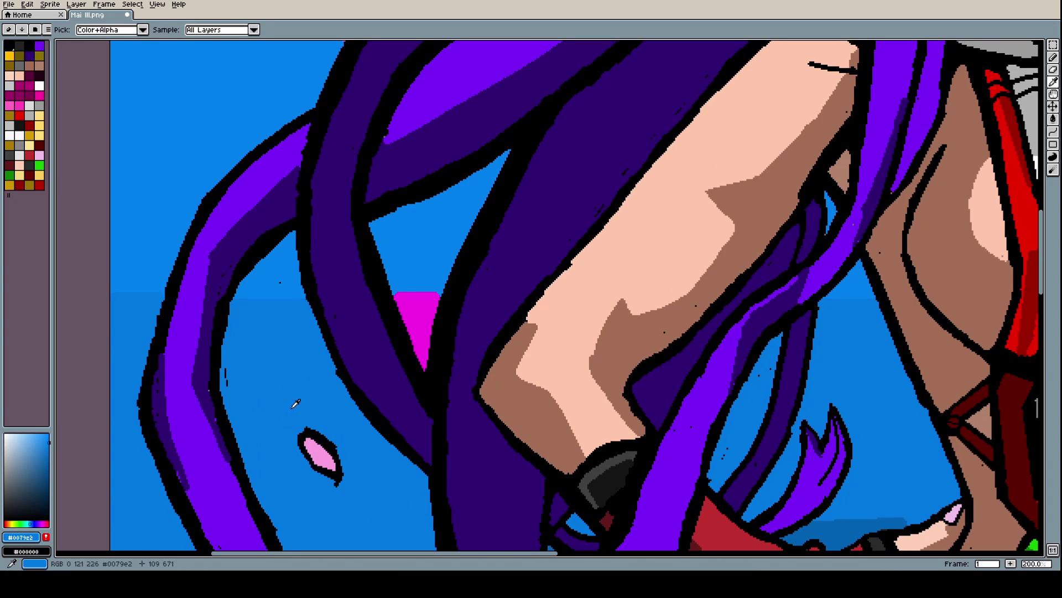
click(422, 331)
scroll(422, 331, down, 3)
scroll(421, 331, up, 3)
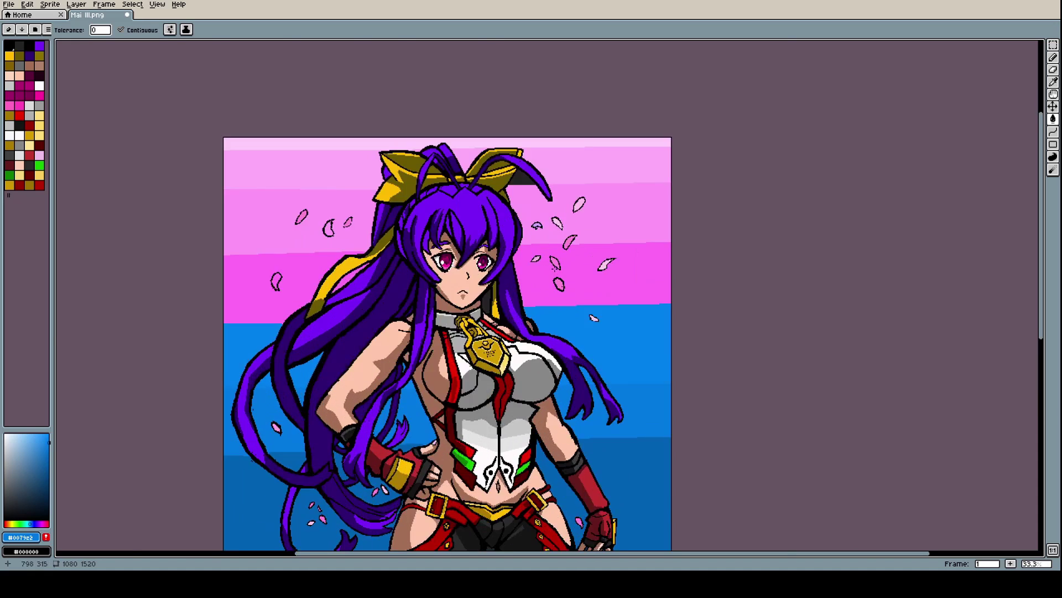
Raise the sampled blue to HSB 207°, 100%, 100% and fill the pink band at face height with it on both sides
key(i)
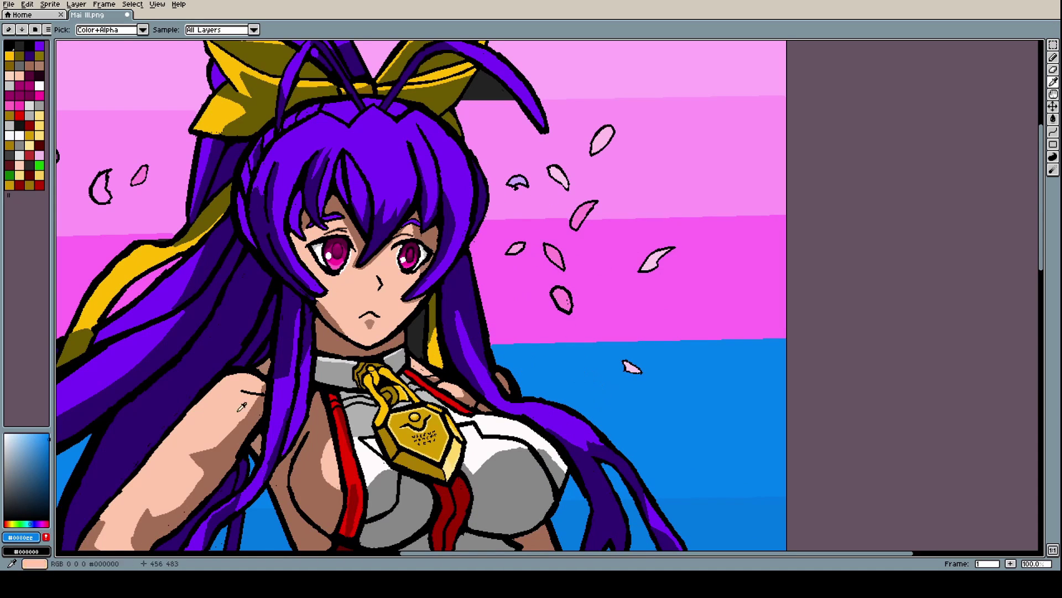
click(49, 441)
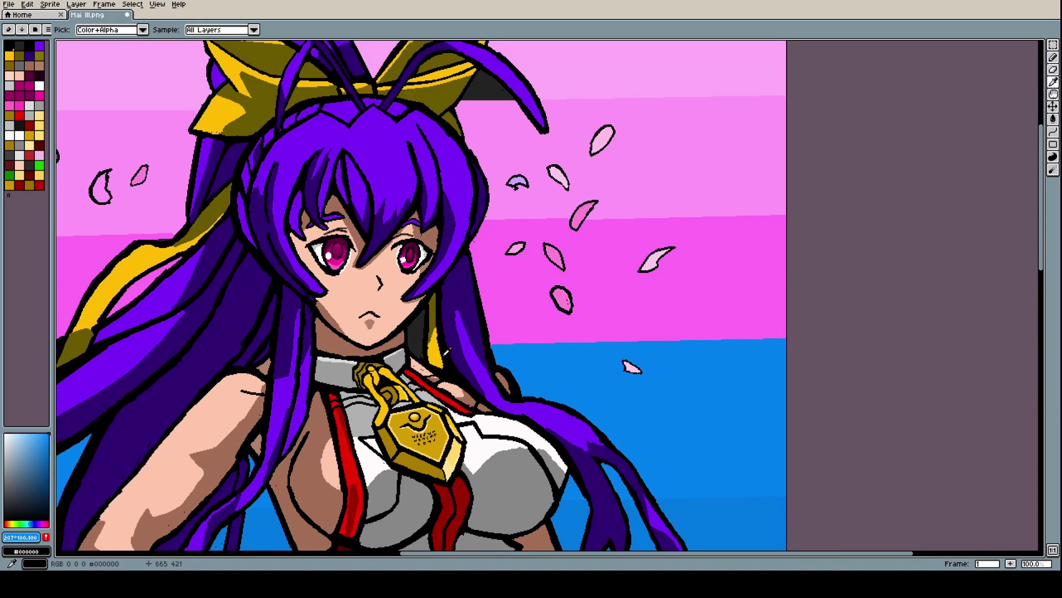
key(g)
click(530, 316)
scroll(530, 316, down, 2)
scroll(348, 321, up, 1)
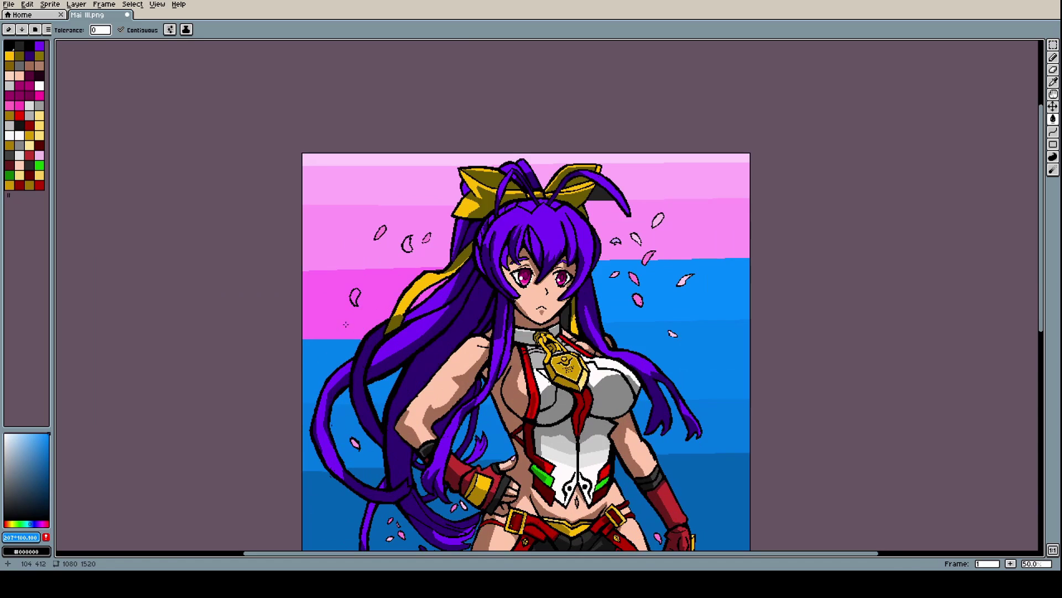
click(348, 321)
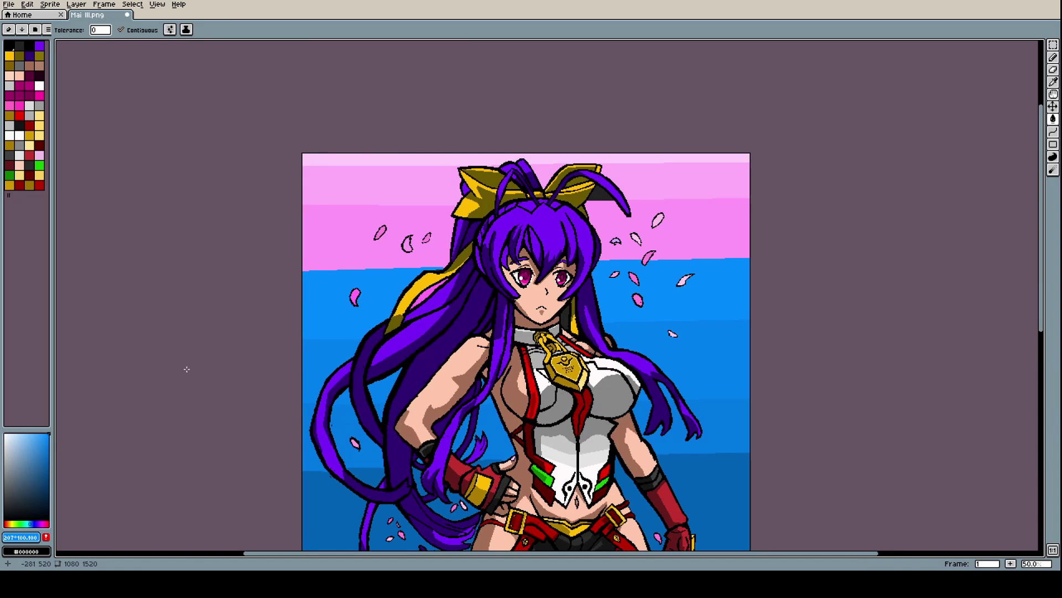
click(40, 433)
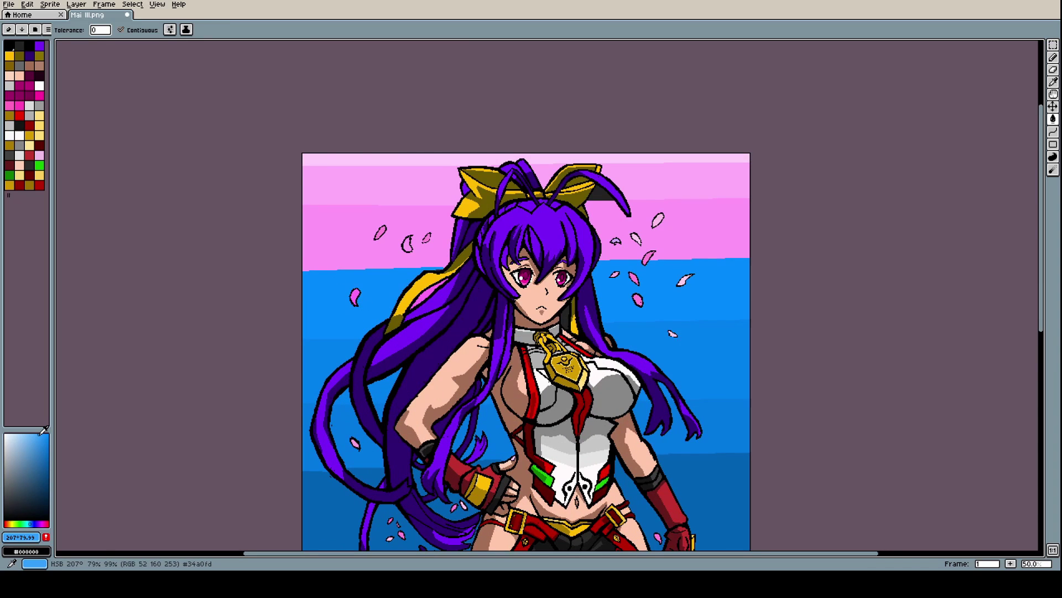
scroll(335, 285, up, 1)
click(342, 232)
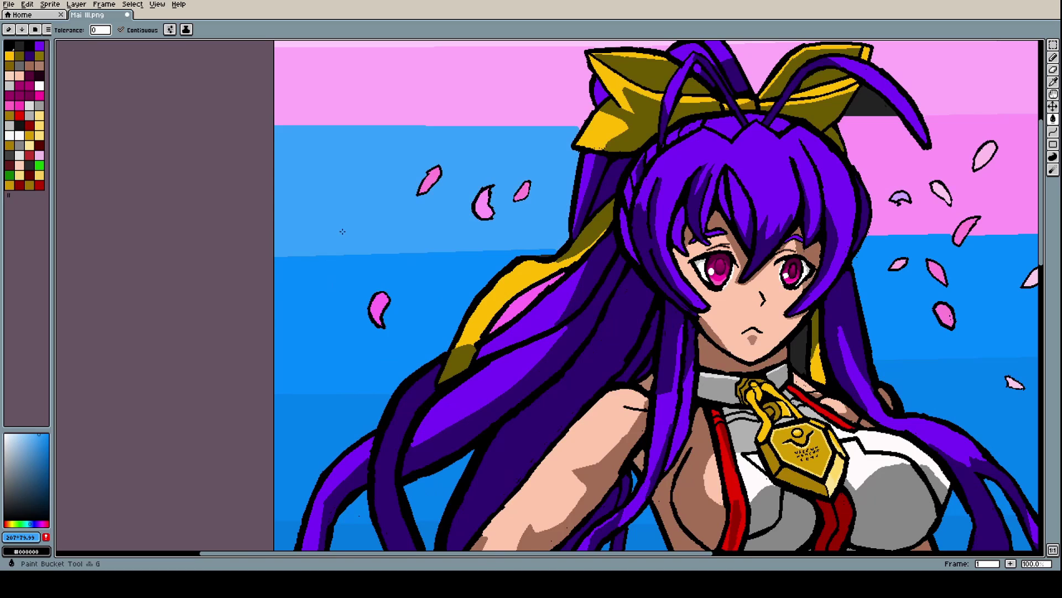
Lighten the color to a pale sky blue and fill the third band from the top with it on both sides of the head
click(32, 433)
click(371, 172)
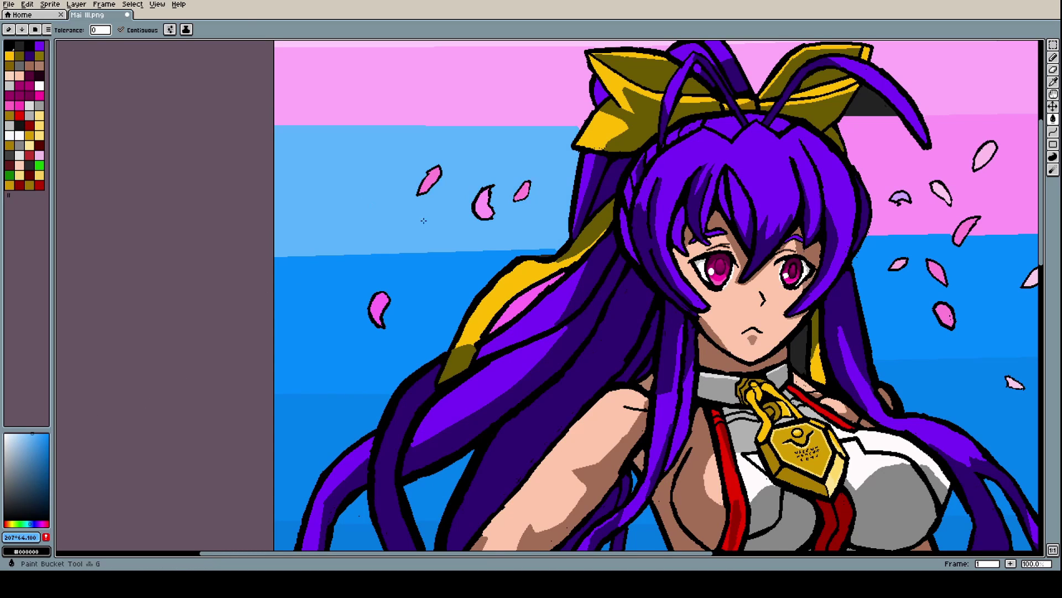
click(855, 176)
scroll(858, 176, down, 2)
scroll(873, 174, down, 1)
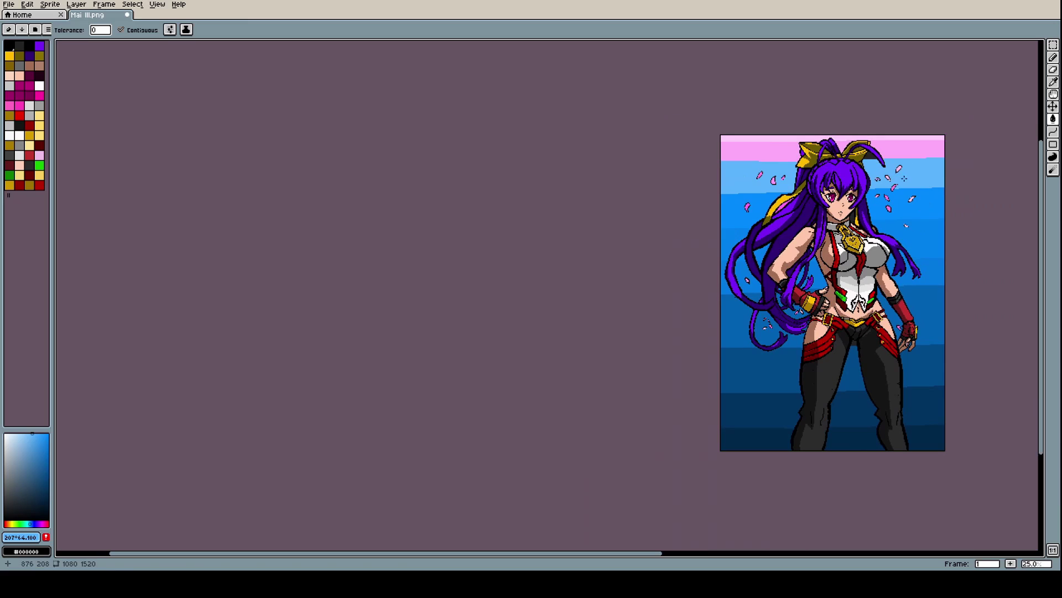
scroll(930, 157, up, 4)
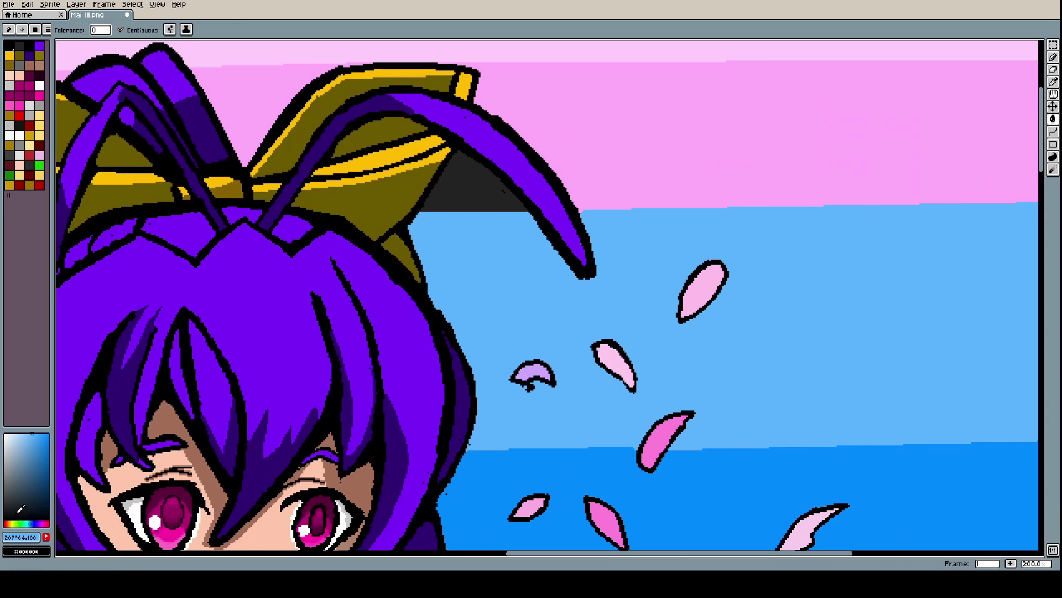
Lighten the color to HSB 207°, 50%, 100% and fill the second band from the top with it, including the pockets around the bow
click(27, 434)
click(579, 167)
click(476, 180)
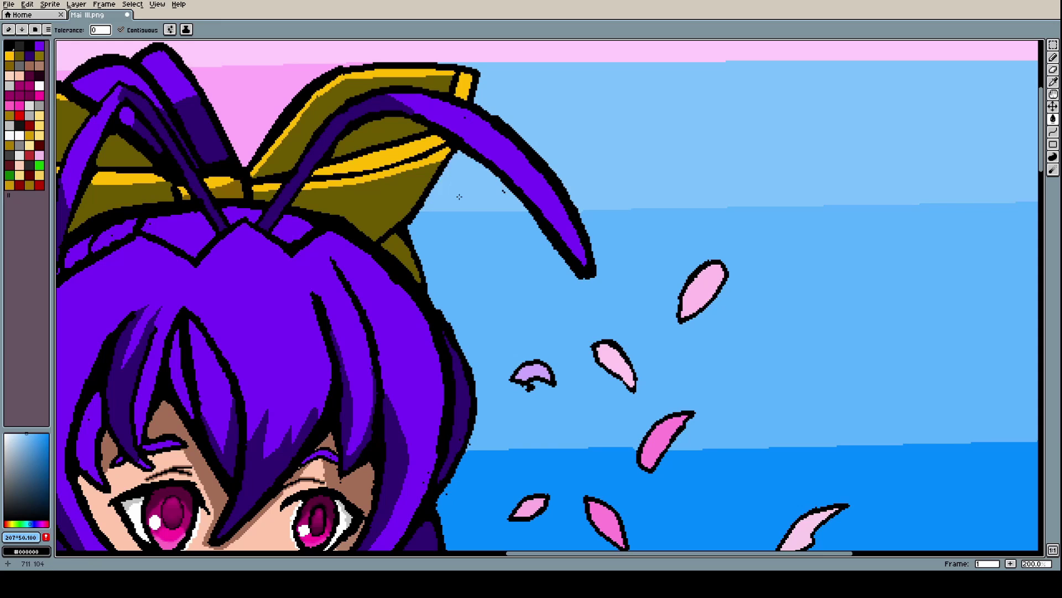
click(286, 160)
scroll(286, 159, down, 5)
scroll(234, 194, up, 3)
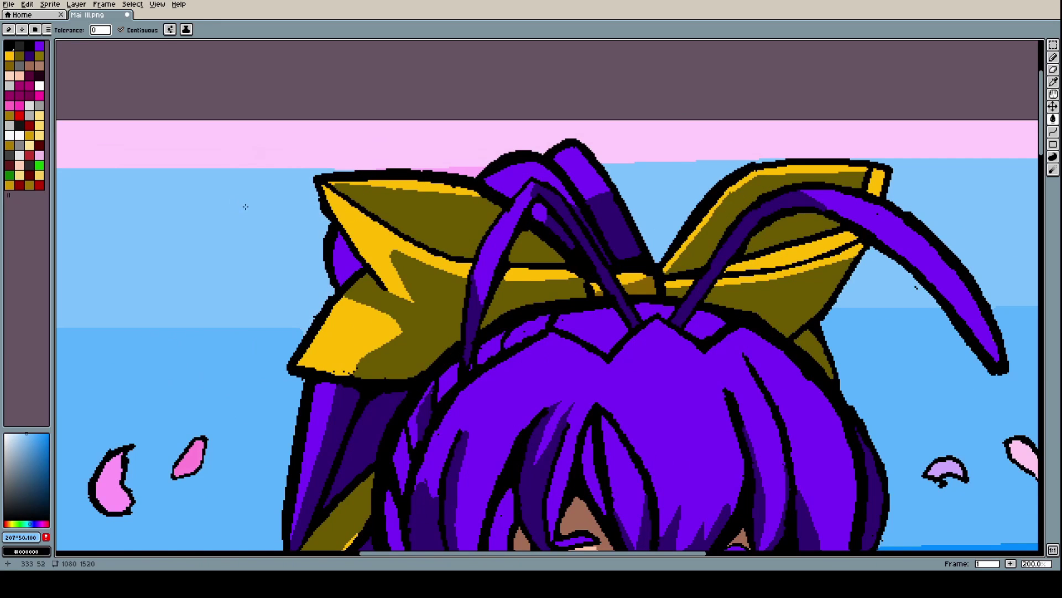
scroll(241, 205, down, 3)
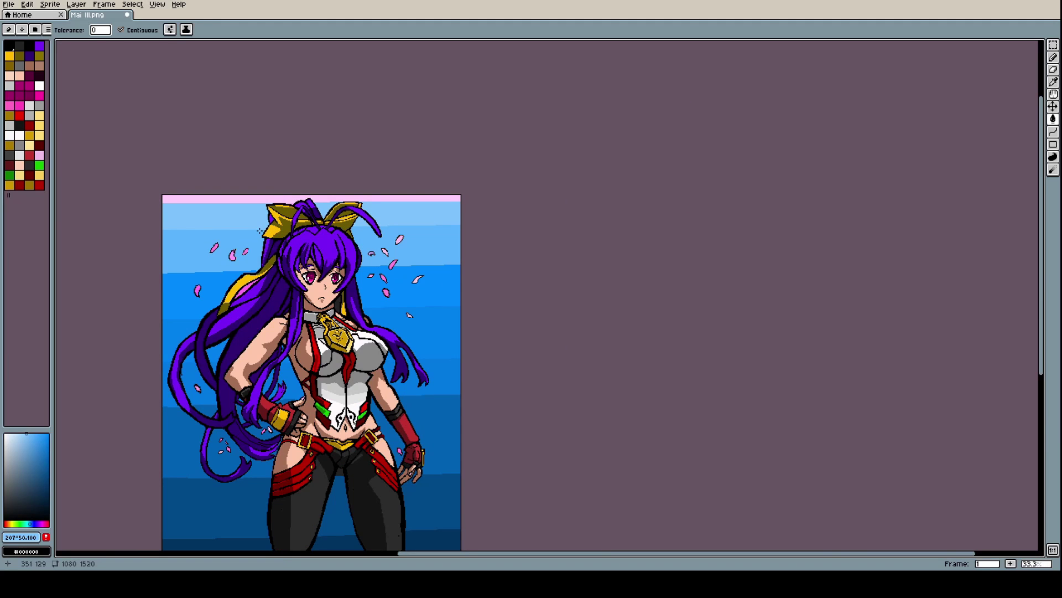
Lighten the color to HSB 207°, 30%, 99% and fill the topmost pink band with it
scroll(165, 218, up, 3)
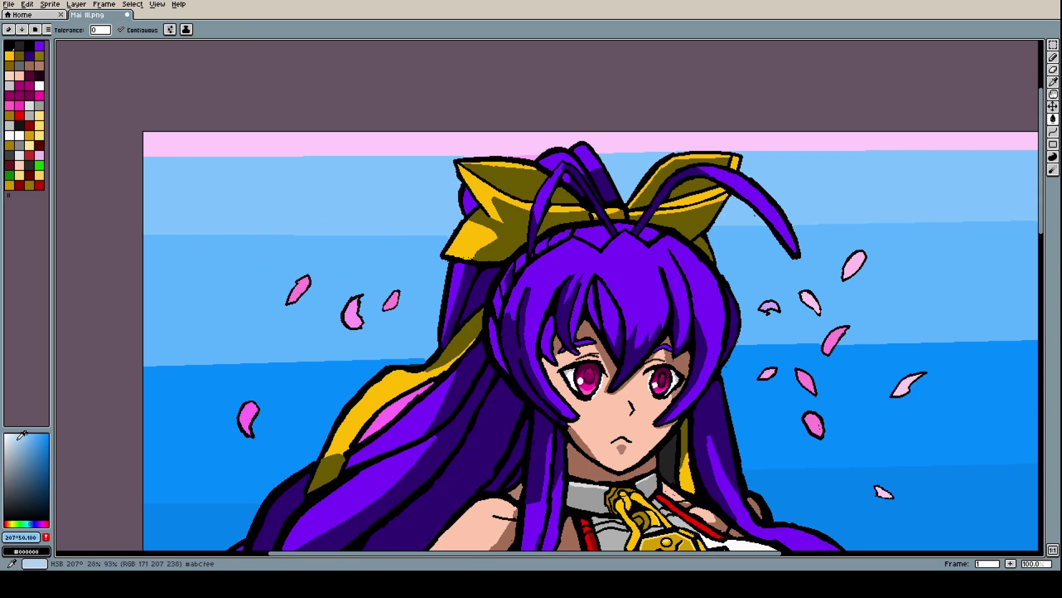
click(22, 433)
click(17, 435)
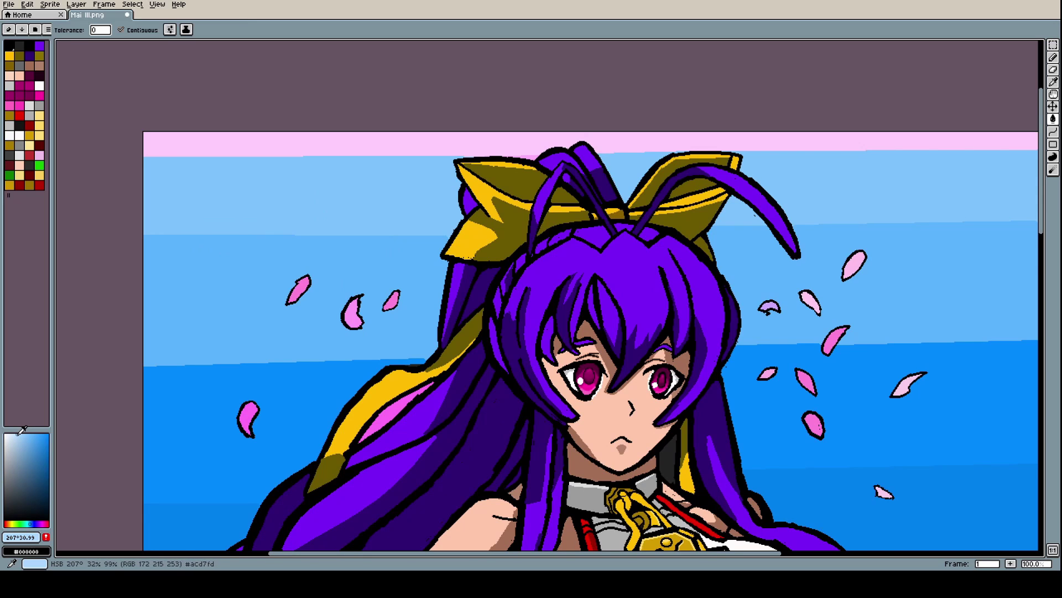
click(373, 147)
scroll(395, 168, down, 3)
scroll(486, 221, down, 1)
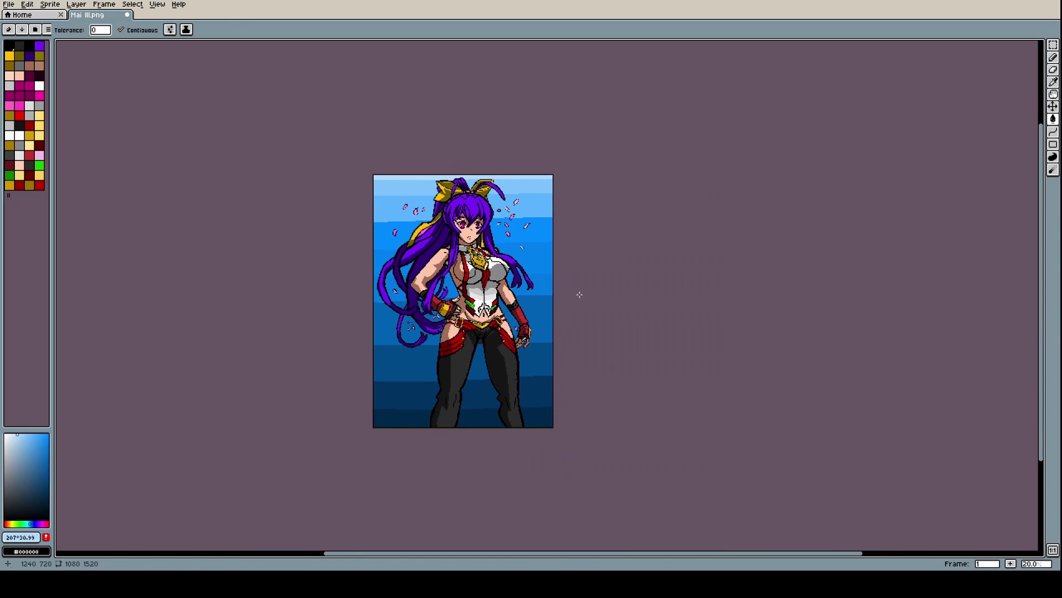
Sample the #0089ff blue beside the yellow ribbon and fill the leftover pink pocket between the ribbon and the hair with it
scroll(578, 295, up, 2)
scroll(577, 294, up, 1)
scroll(564, 294, down, 2)
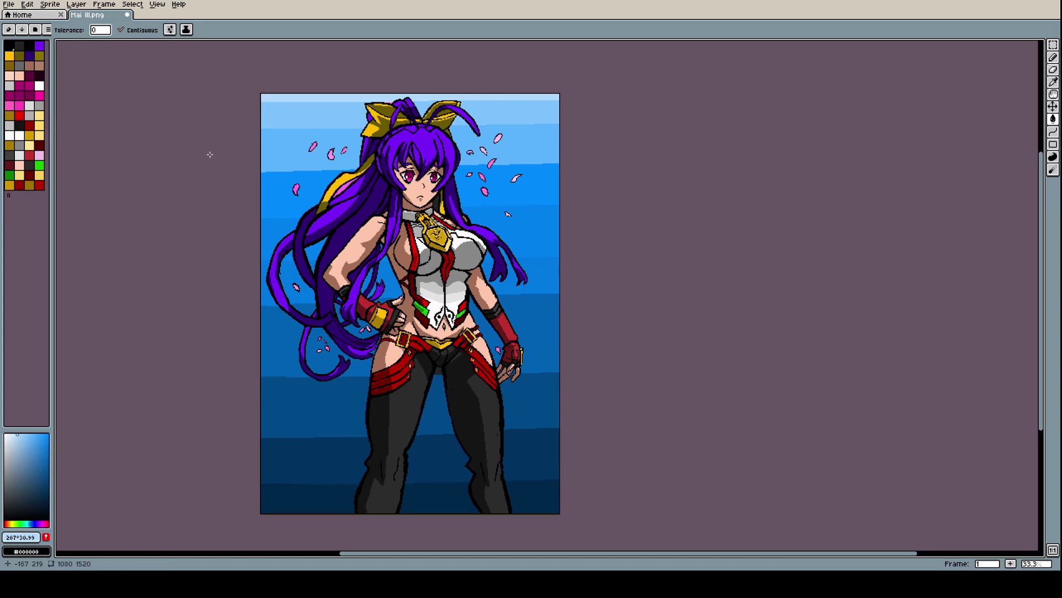
scroll(302, 186, up, 2)
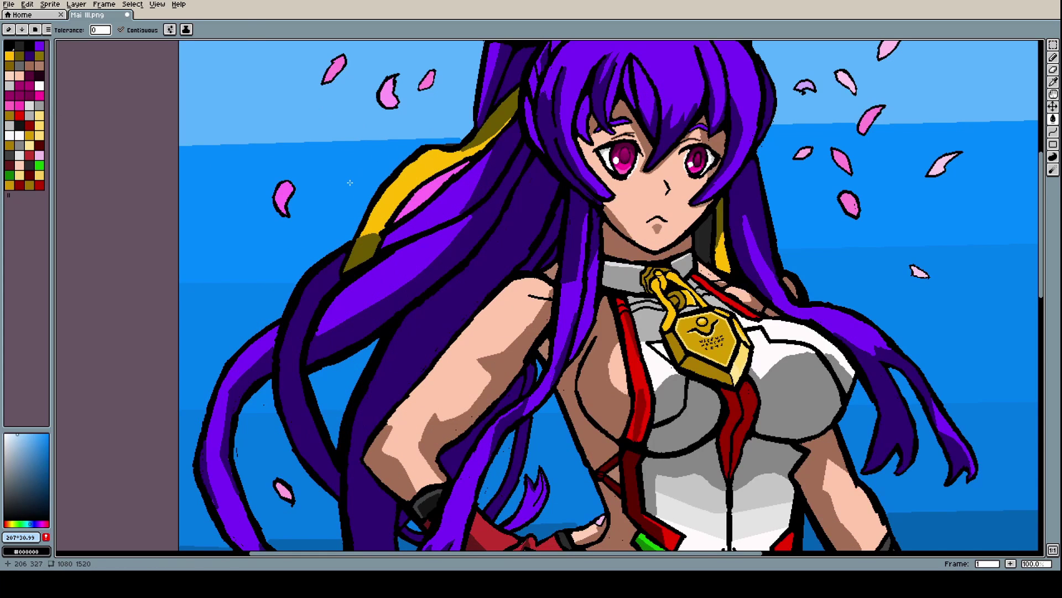
alt+click(350, 182)
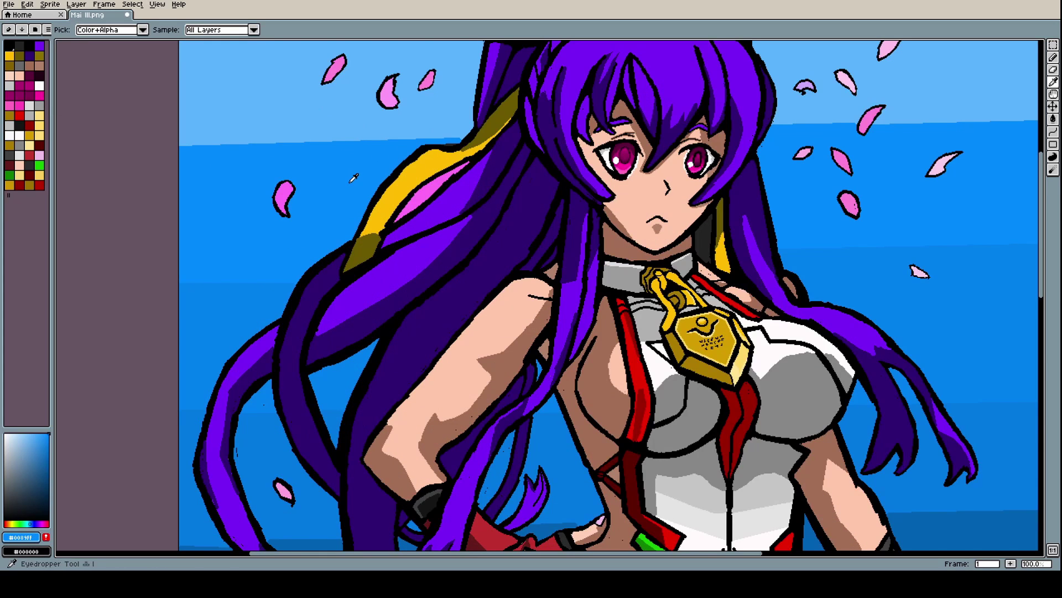
click(432, 190)
scroll(524, 235, down, 2)
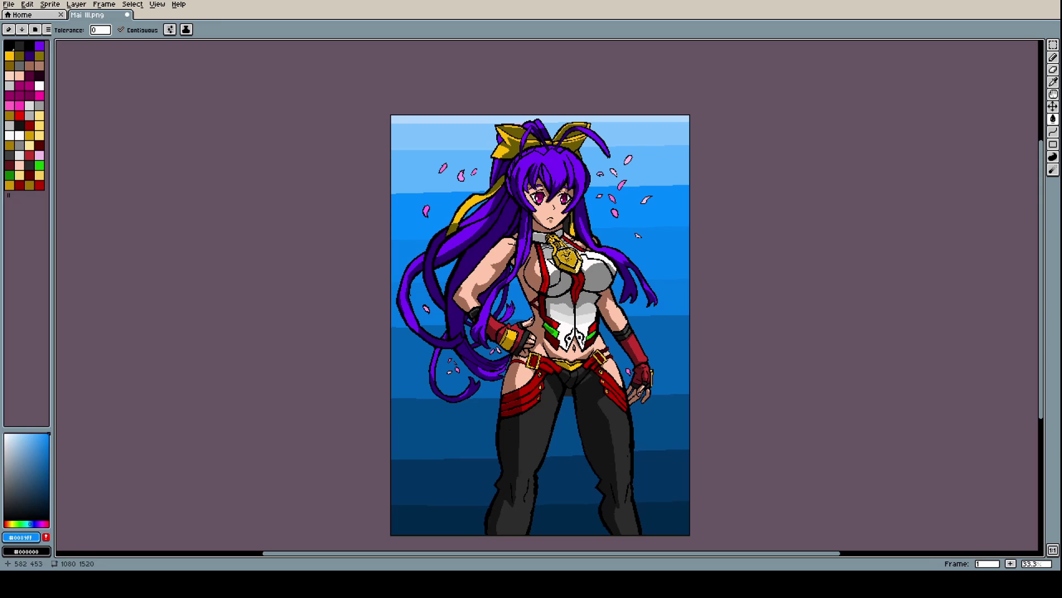
Sample the #0062b5 blue at hip height and fill the leftover dark gap between the thighs with it
scroll(616, 242, up, 2)
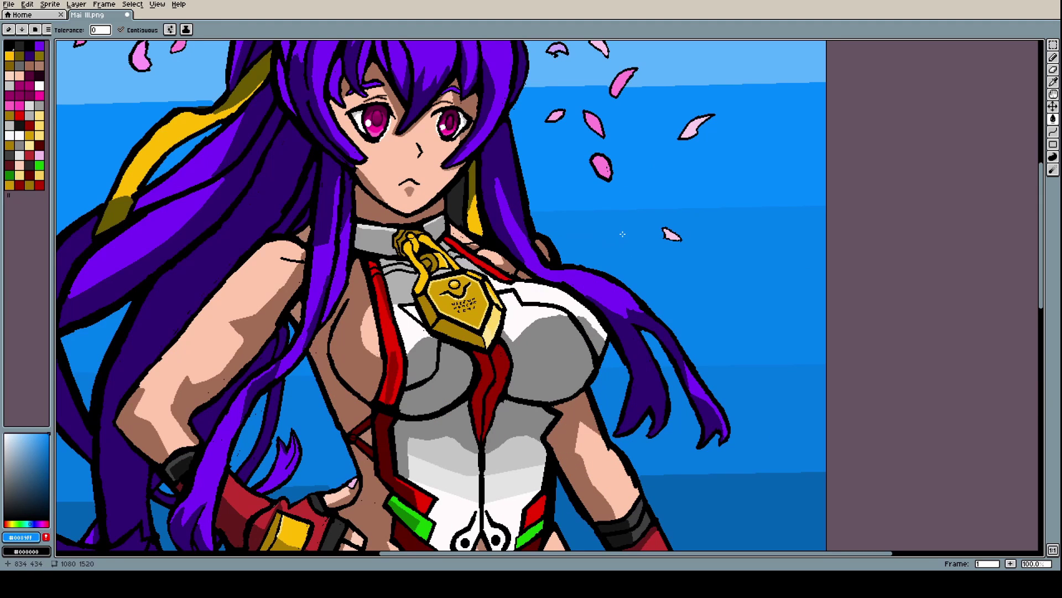
scroll(623, 234, down, 3)
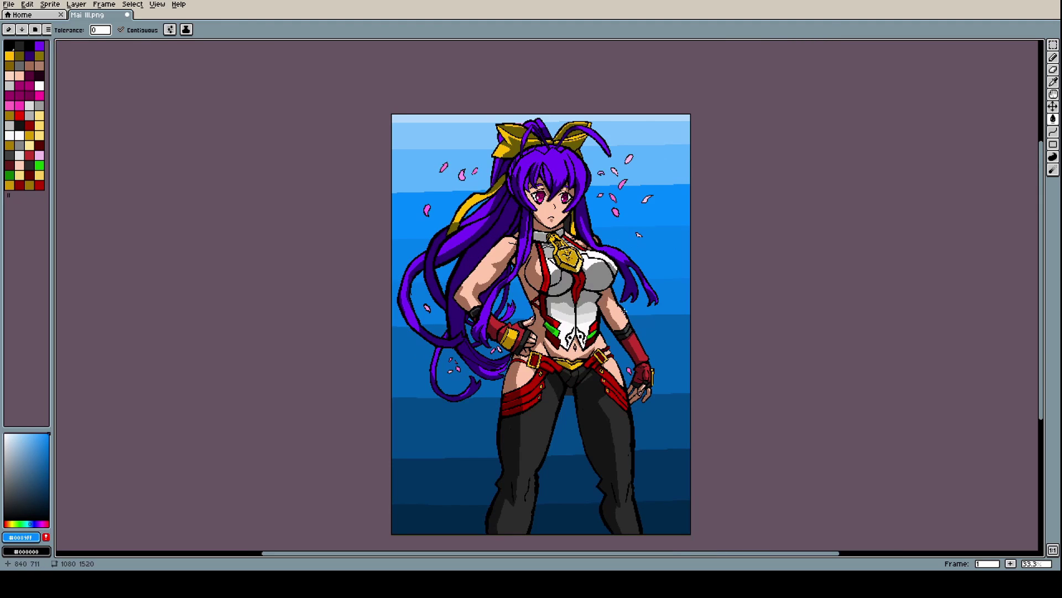
scroll(581, 393, up, 2)
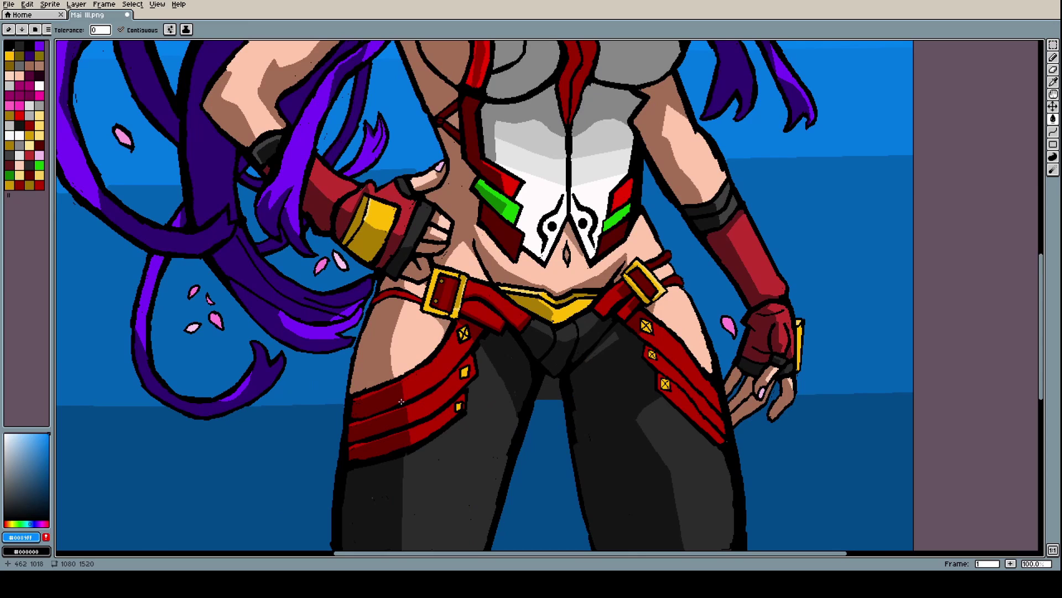
key(i)
click(322, 376)
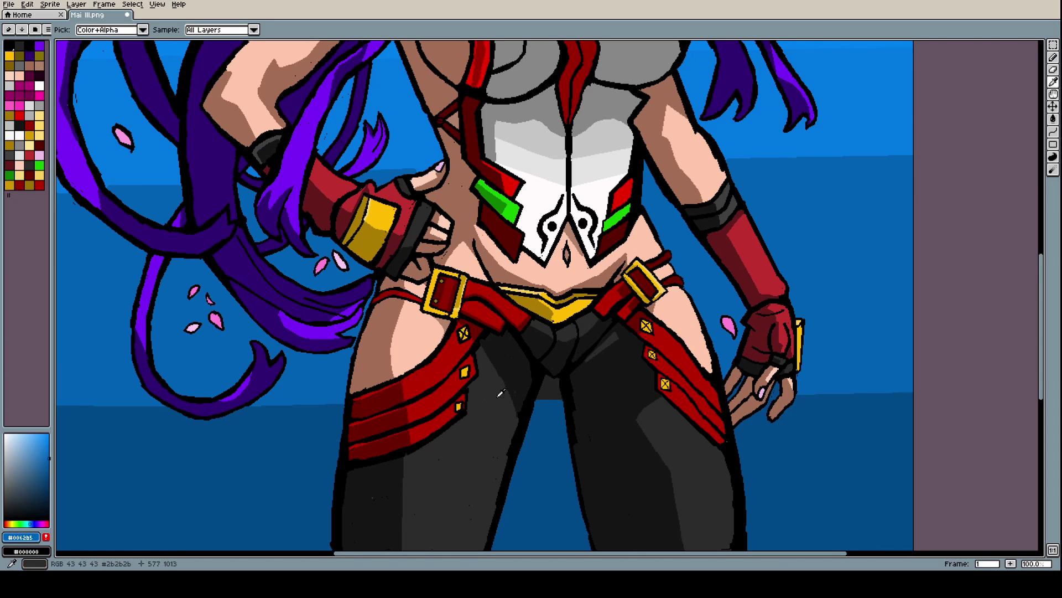
key(g)
scroll(570, 397, down, 4)
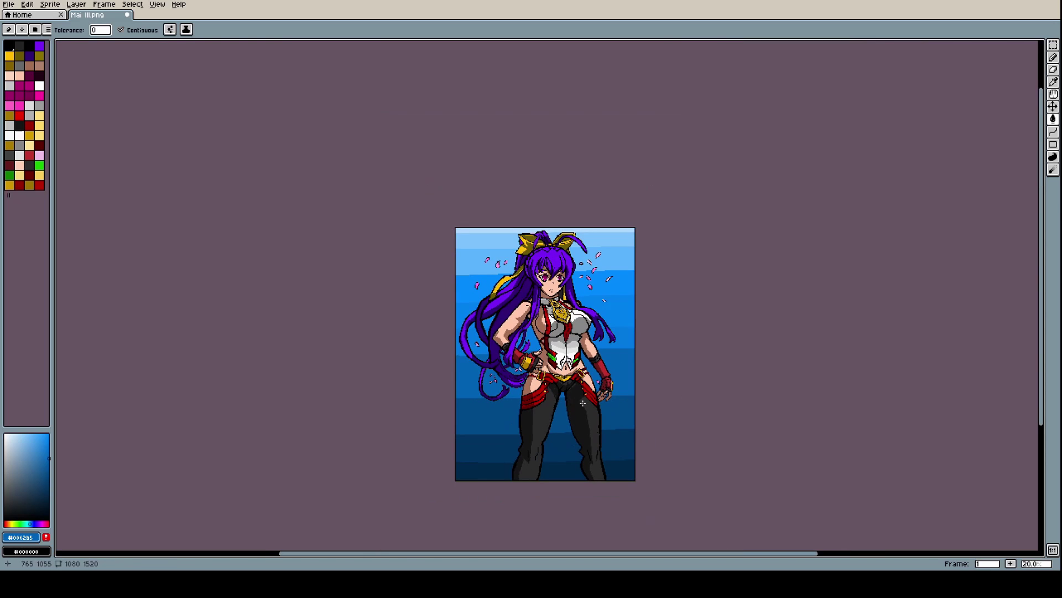
scroll(582, 403, up, 2)
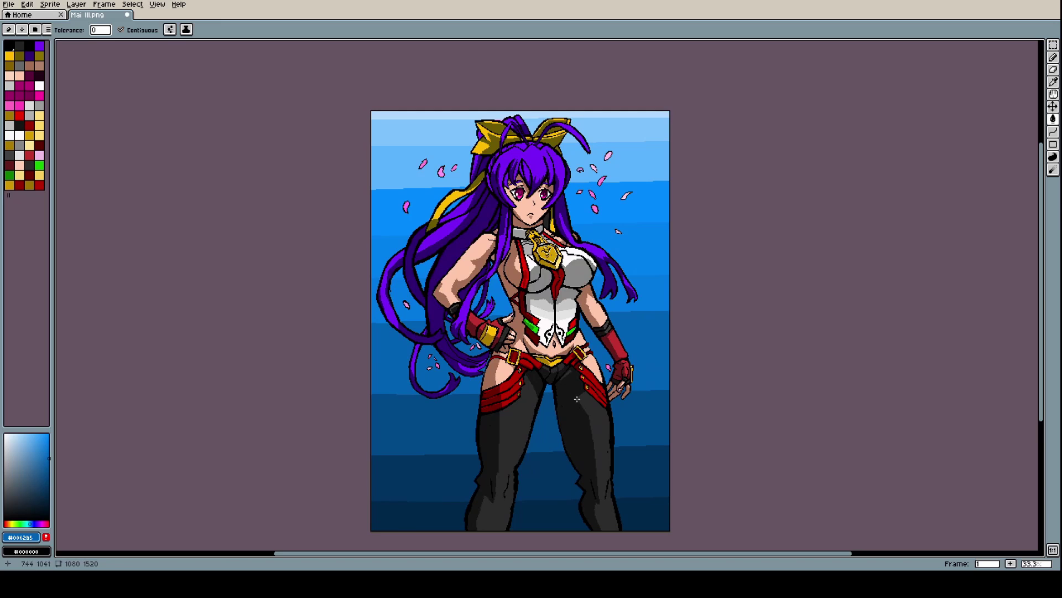
scroll(538, 318, up, 3)
scroll(568, 339, down, 5)
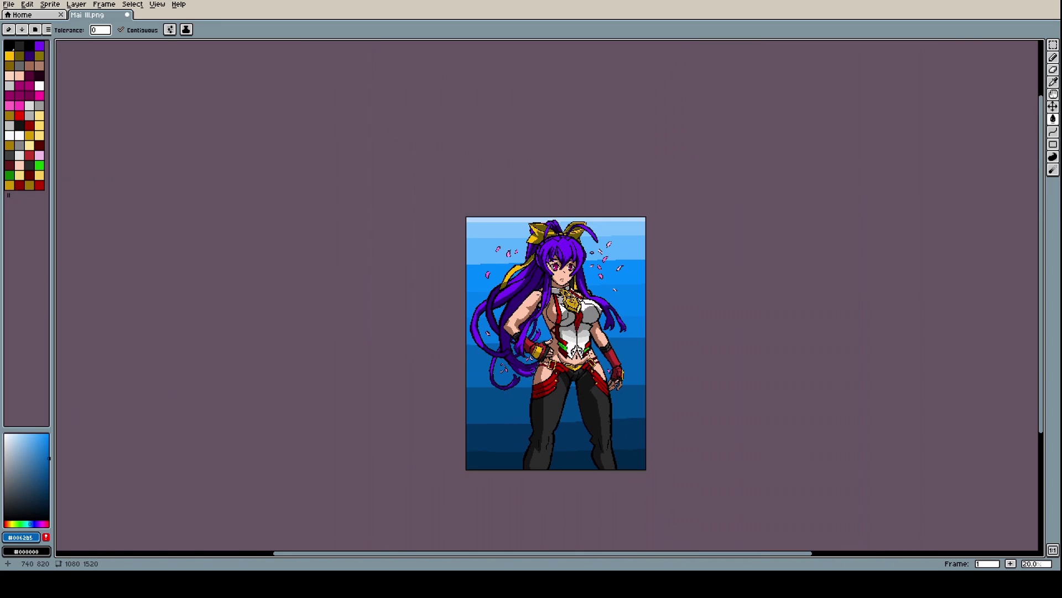
scroll(597, 362, up, 5)
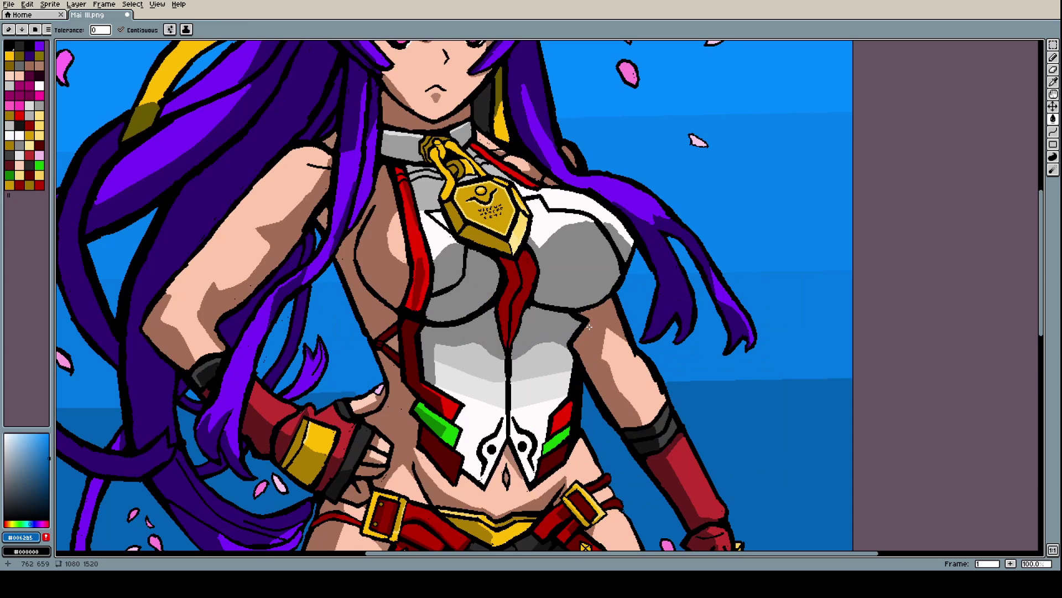
scroll(589, 327, down, 2)
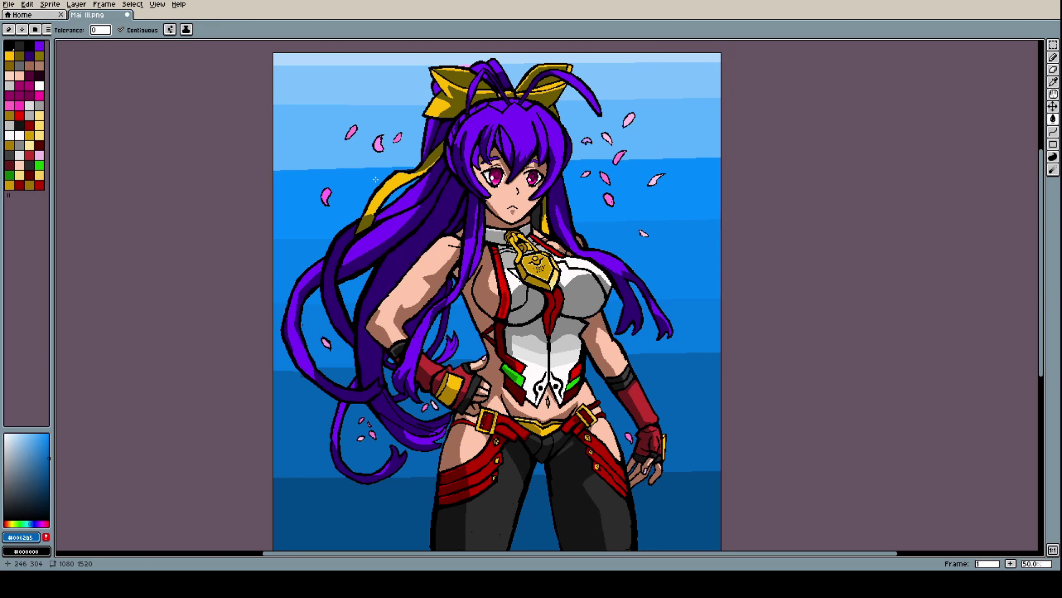
Sample the sky blue beside the petals and fill the face-height band on both sides and the shoulder-height band beside the chest with it
key(i)
click(662, 139)
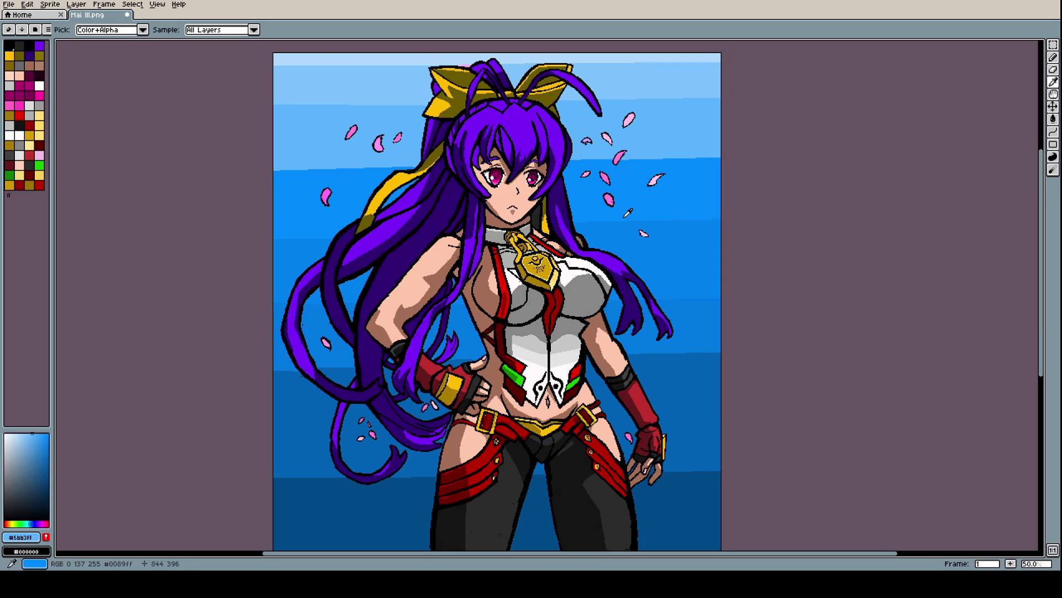
key(g)
click(631, 208)
click(641, 260)
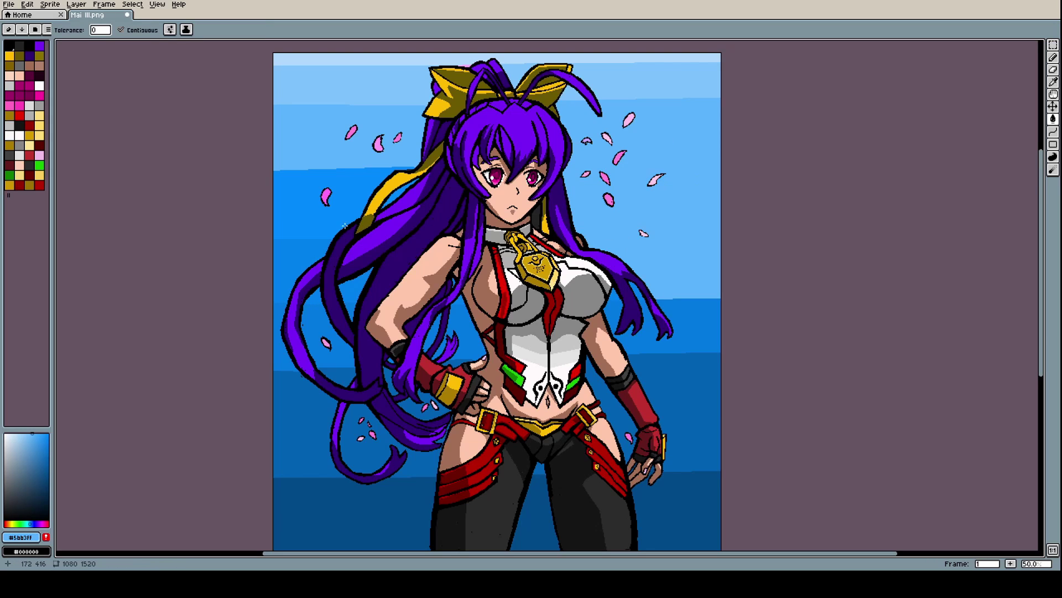
click(320, 206)
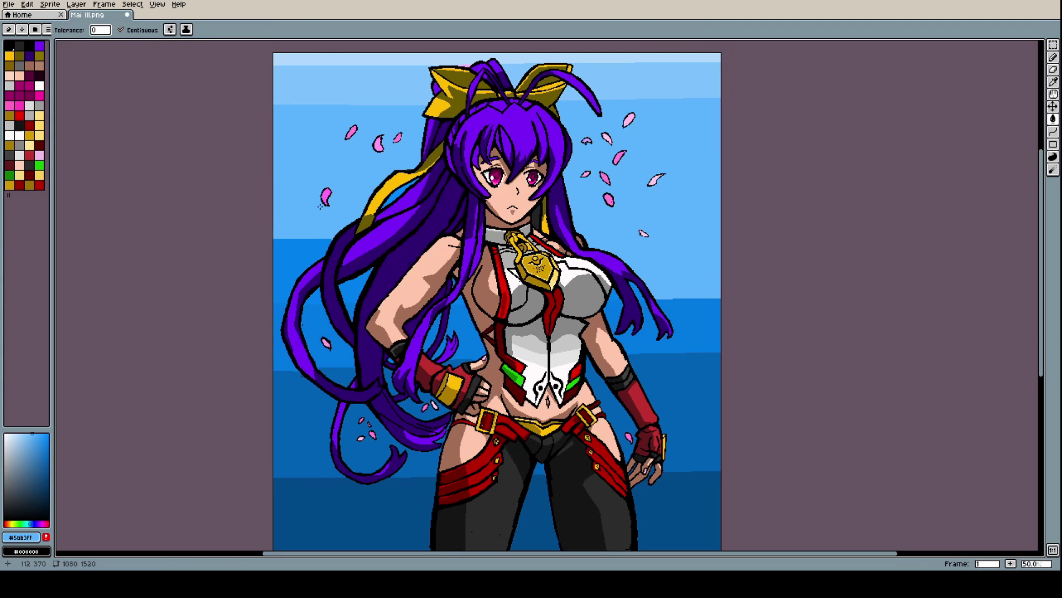
Fill the two palest bands at the top of the background with the same sky blue, including the pocket between the hair loops and the bow
click(301, 102)
click(321, 60)
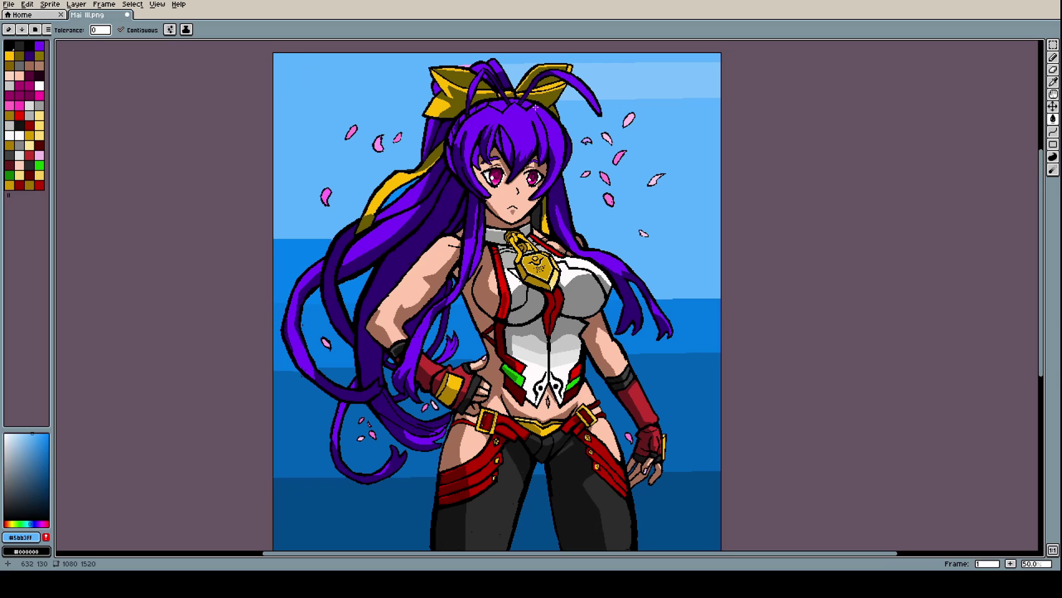
click(628, 82)
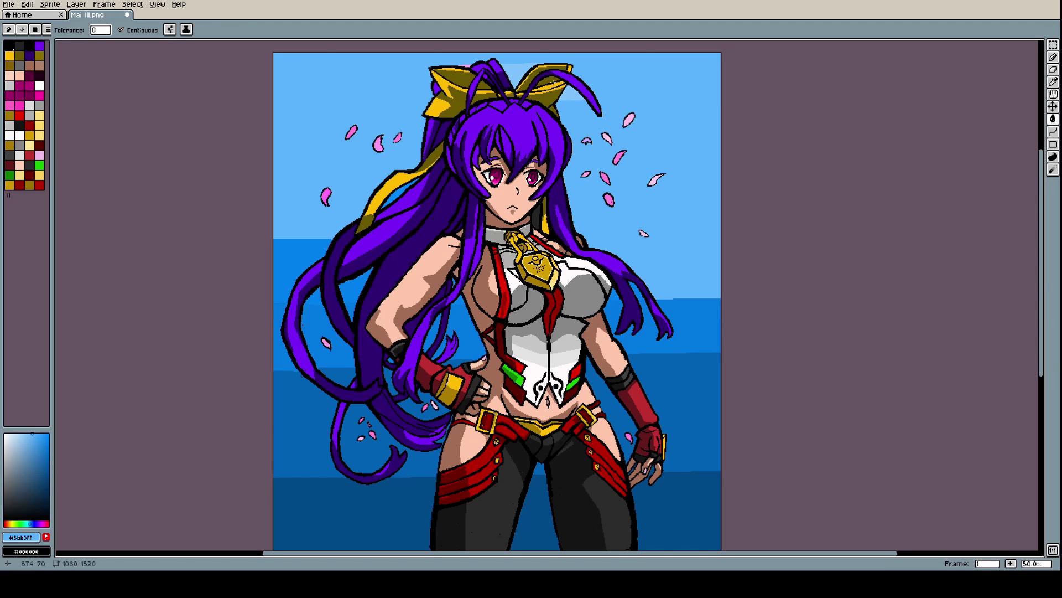
click(513, 72)
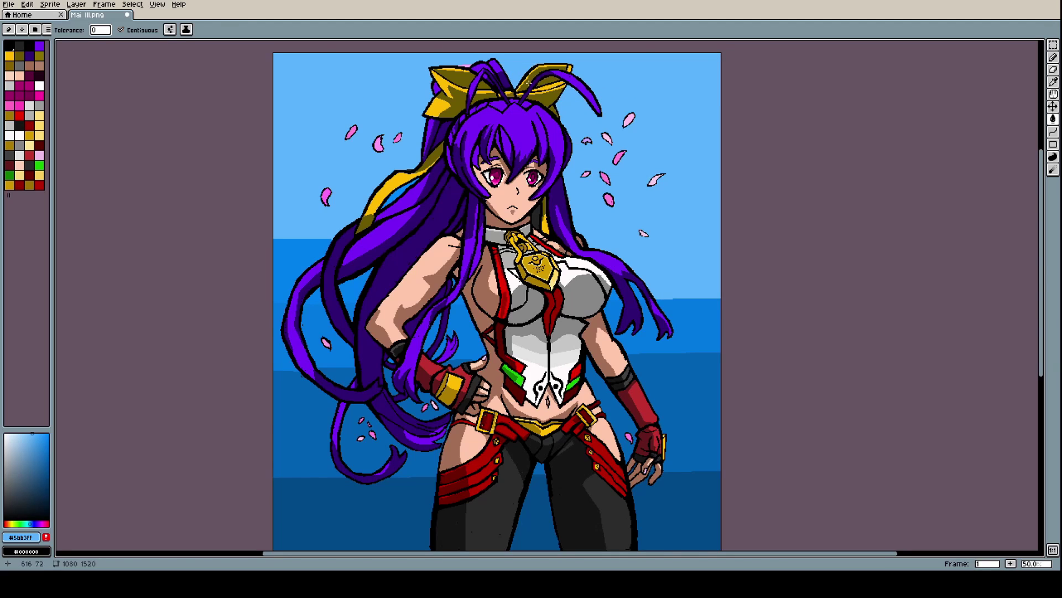
Fill the remaining shoulder-height band behind the long ponytail and the small gaps between the chest and hair strands with the sky blue
click(292, 258)
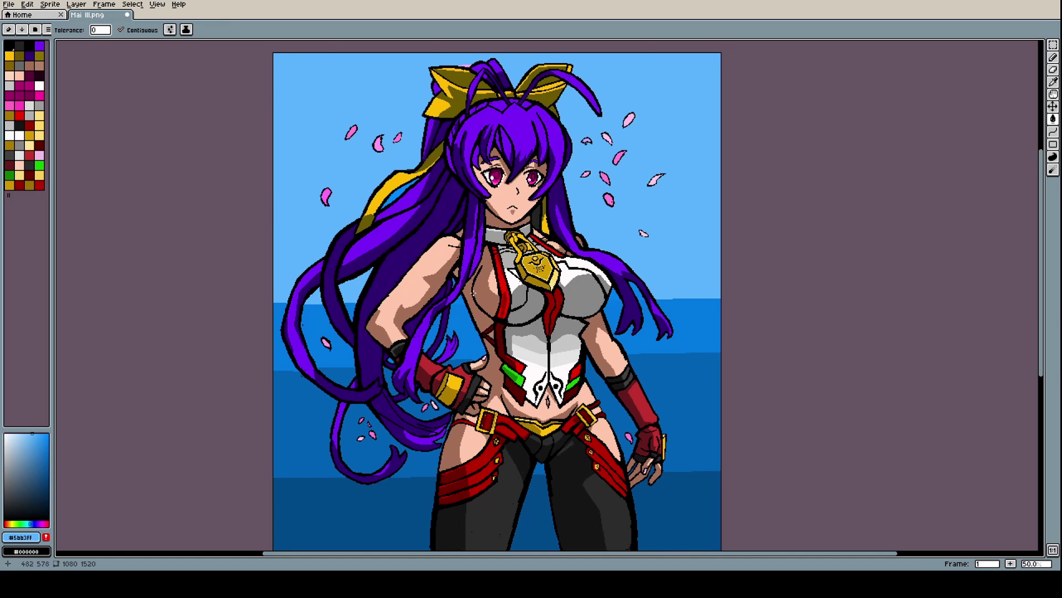
click(637, 292)
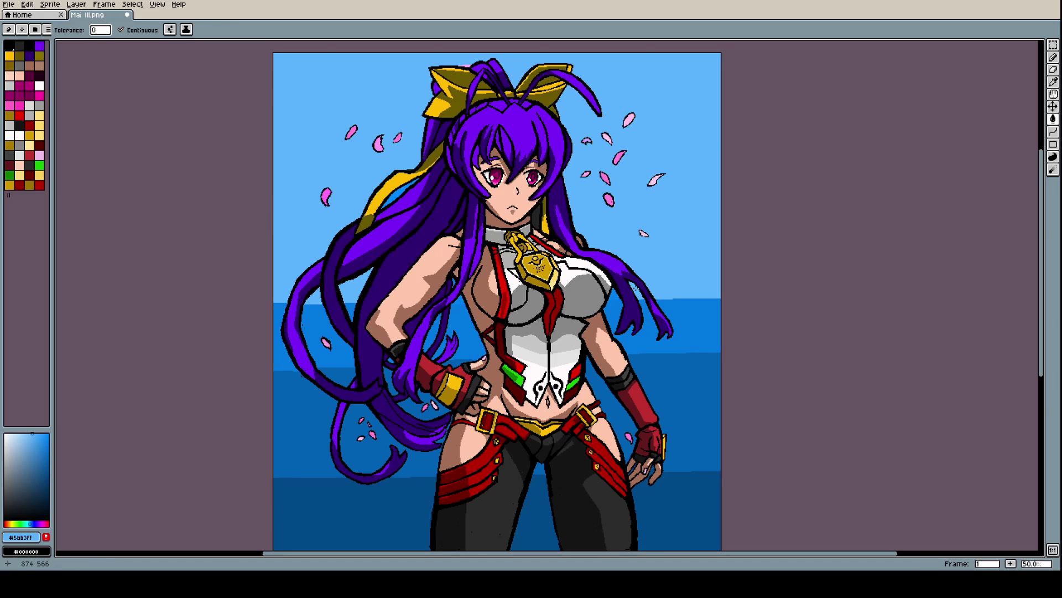
click(616, 298)
scroll(652, 309, down, 2)
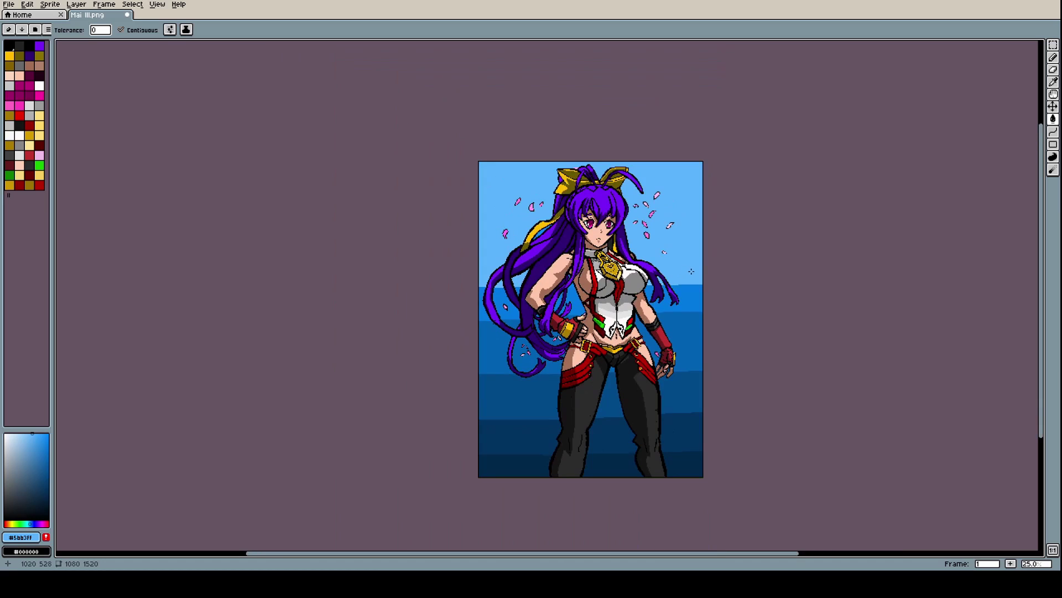
scroll(691, 272, up, 1)
scroll(689, 273, up, 2)
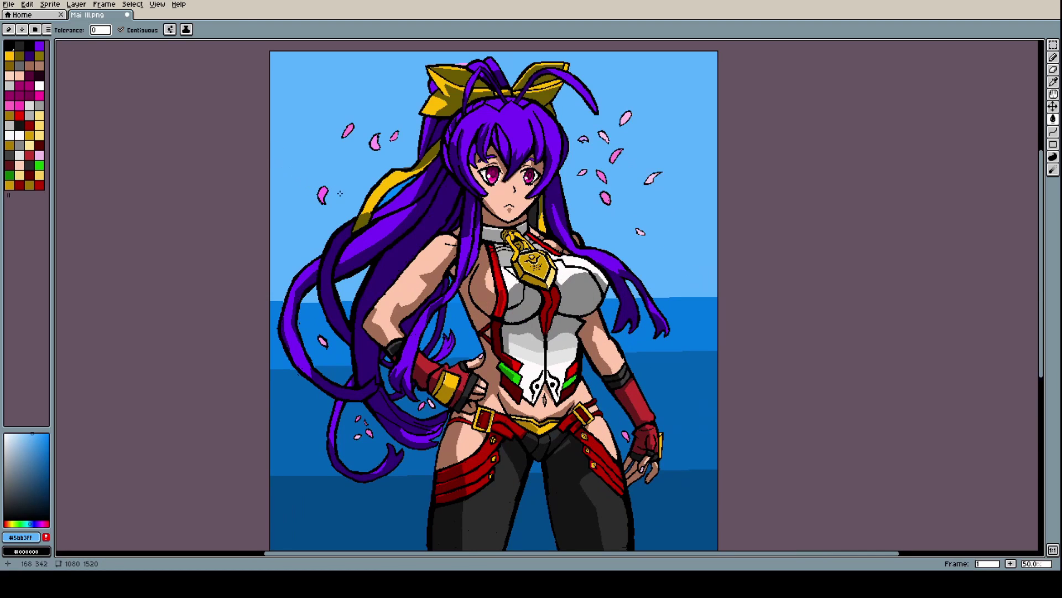
scroll(353, 160, down, 1)
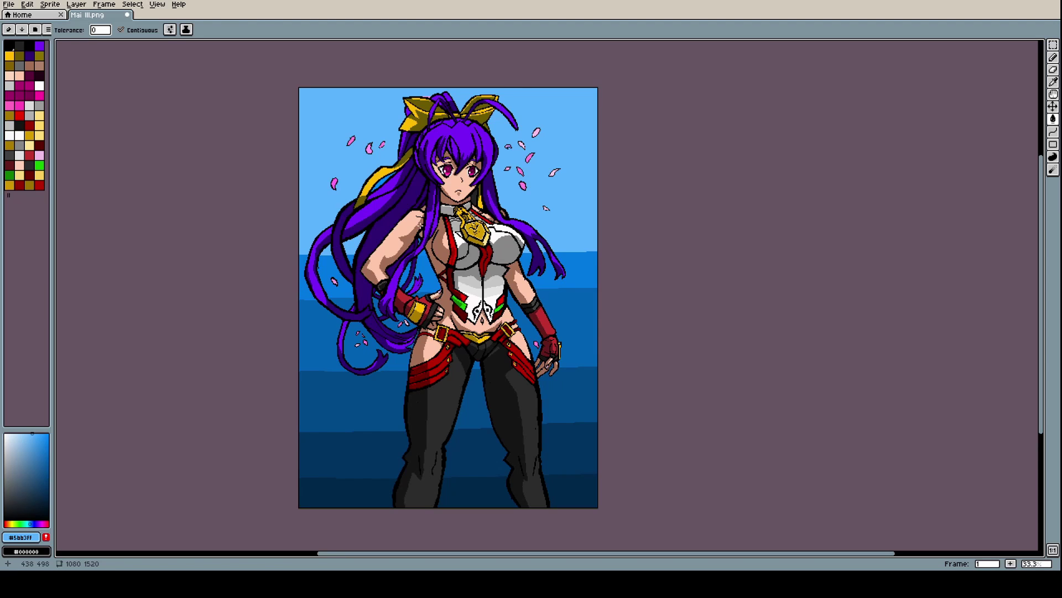
Fill the gap beside the neck and the bright blue pocket between the yellow ribbon and the hair with the sky blue
scroll(464, 205, up, 3)
click(519, 167)
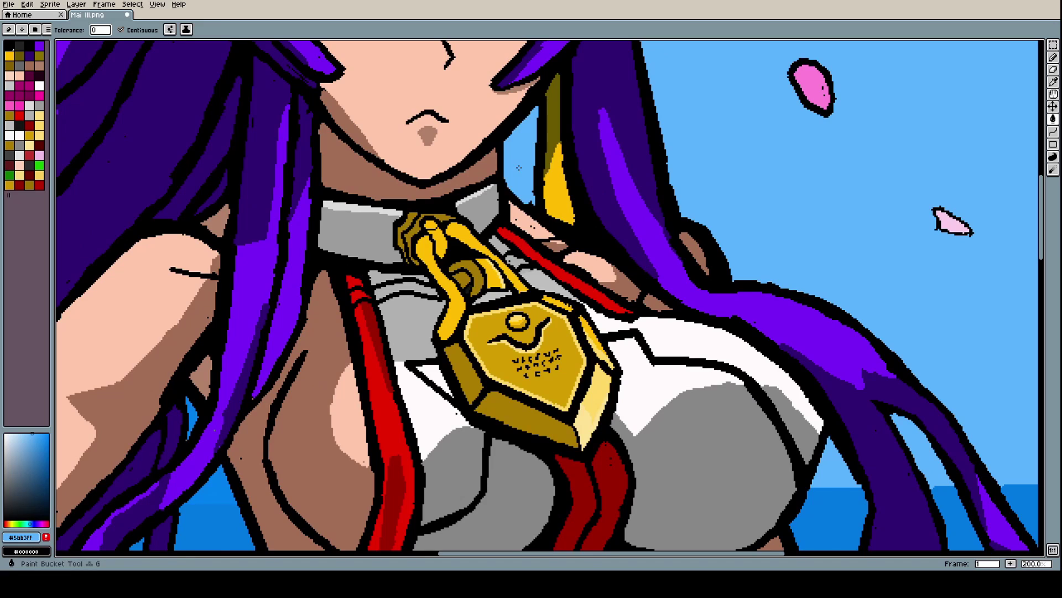
scroll(521, 169, down, 2)
scroll(387, 160, up, 2)
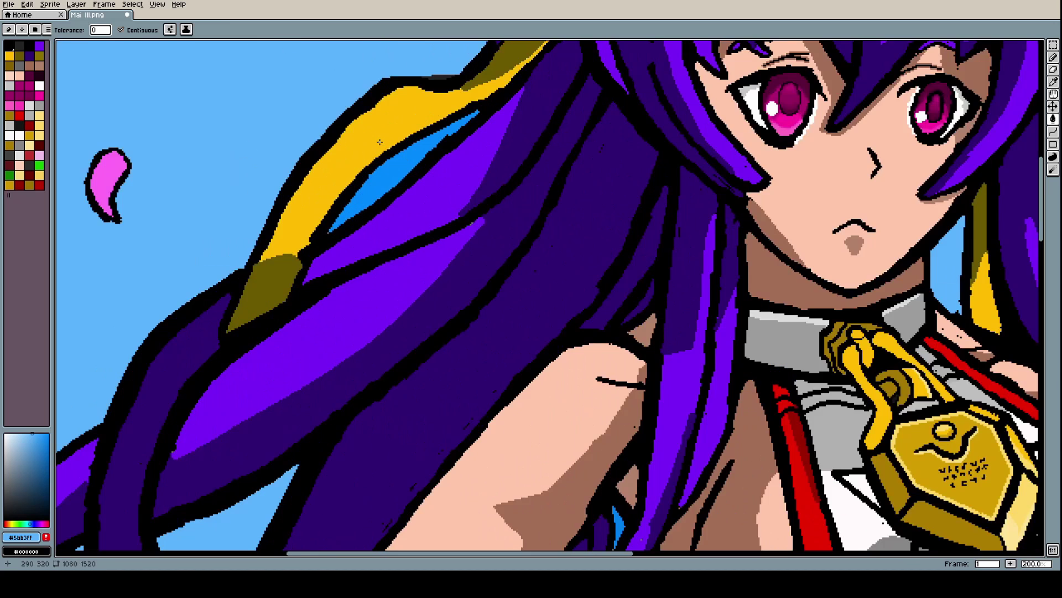
click(390, 166)
scroll(390, 166, down, 2)
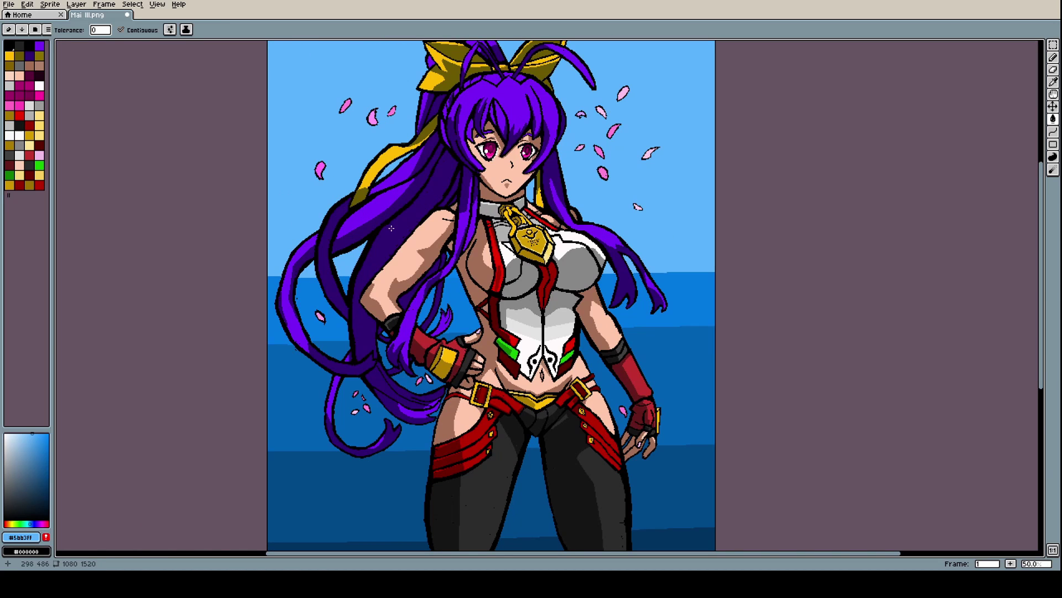
Fill the small leftover bright blue sliver between the upper arm and the hair with the sky blue
scroll(392, 228, up, 2)
click(611, 340)
scroll(611, 339, down, 2)
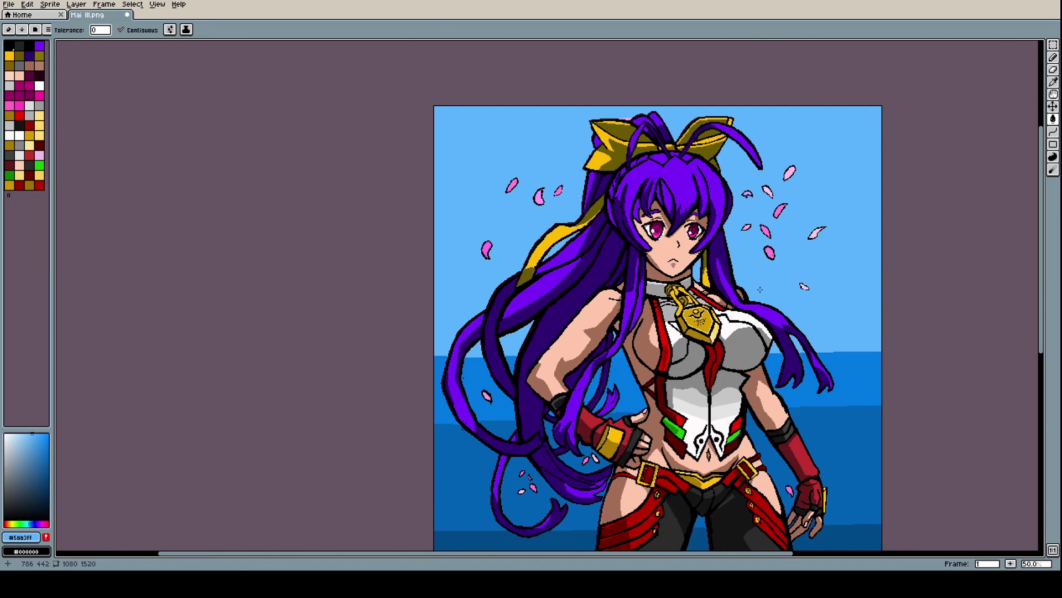
scroll(761, 290, up, 2)
scroll(767, 291, down, 3)
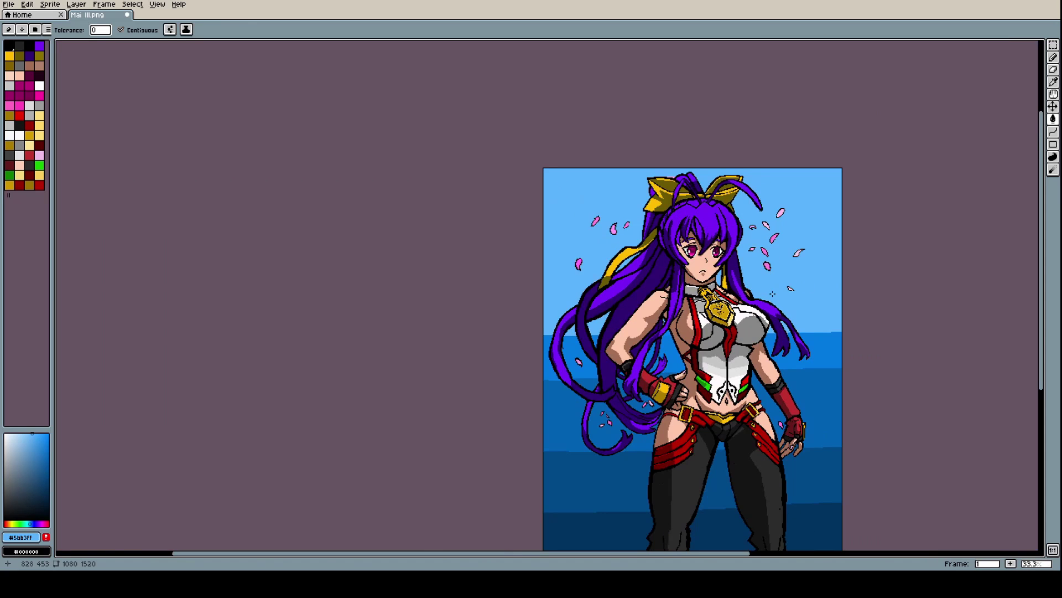